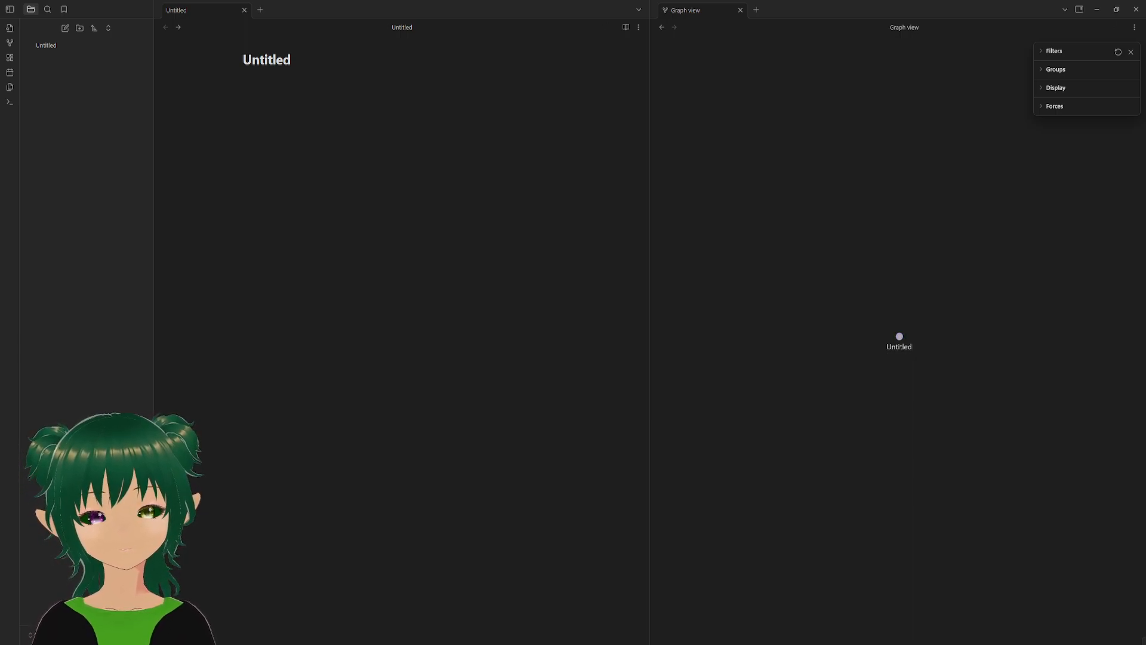
- Create a second blank note in the vault and reopen the first Untitled note
{"action": "left_click", "coordinate": [371, 245]}
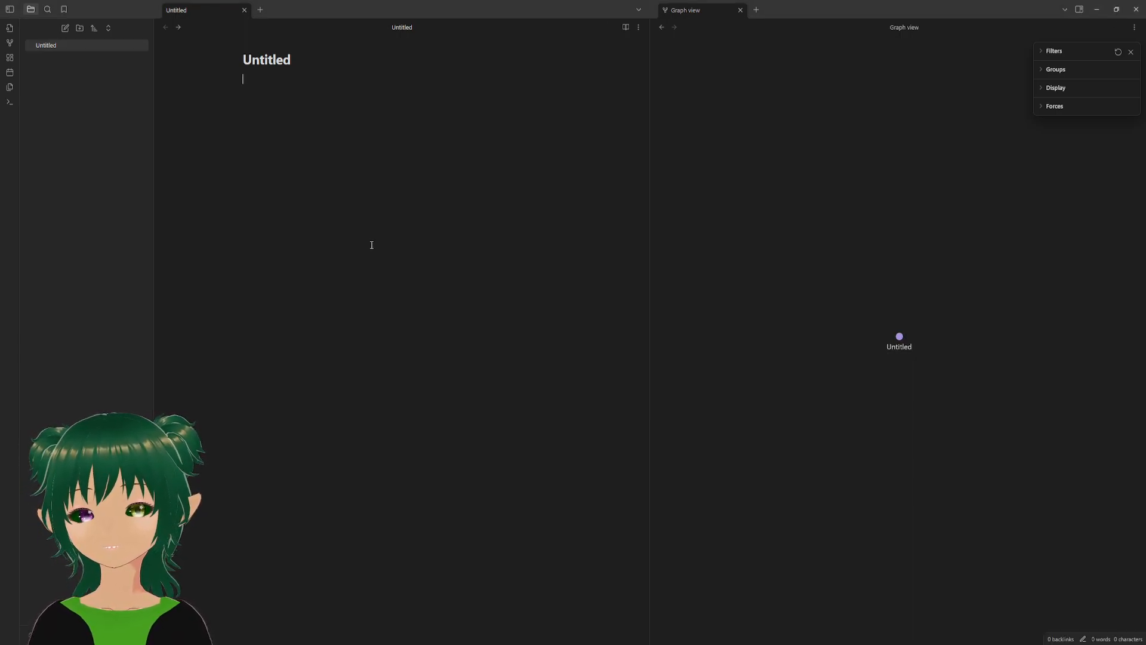
{"action": "left_click", "coordinate": [67, 29]}
{"action": "left_click", "coordinate": [64, 50]}
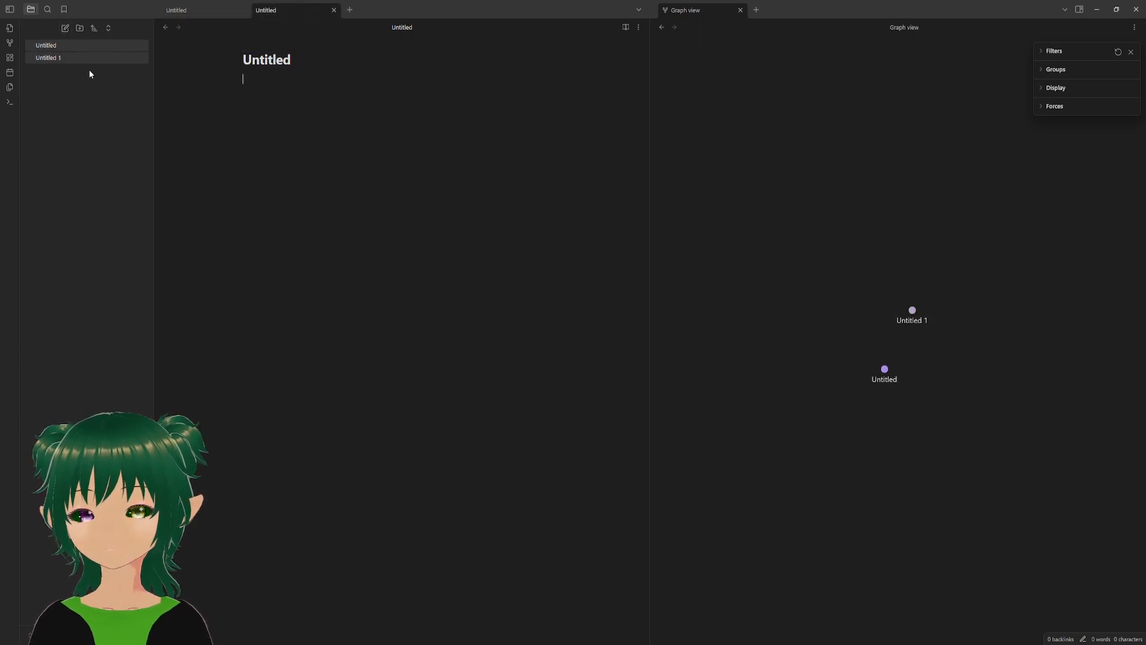
- Insert an internal link to the Untitled 1 note in the body of the Untitled note
{"action": "type", "text": "[["}
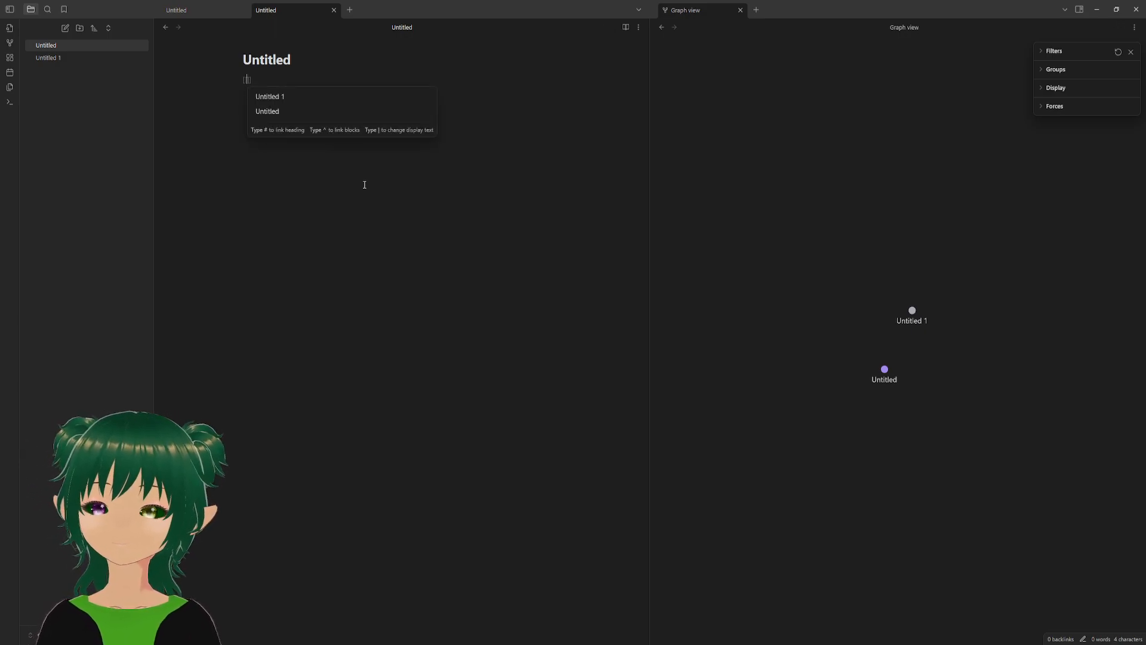
{"action": "left_click", "coordinate": [318, 97]}
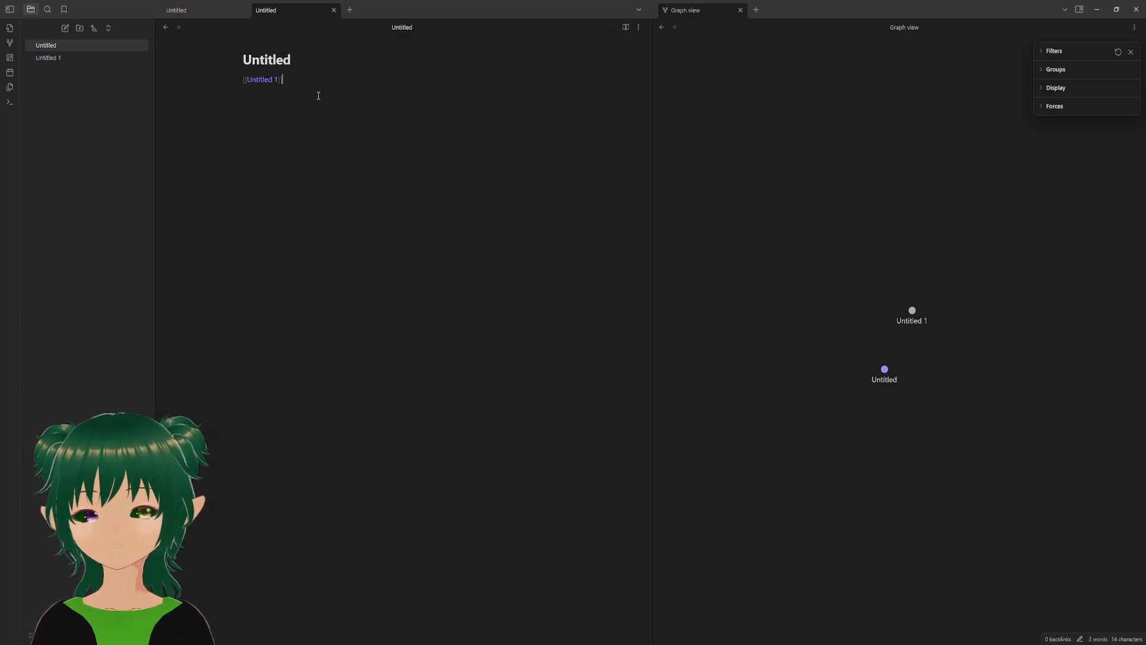
{"action": "key", "text": "Return"}
{"action": "mouse_move", "coordinate": [255, 80]}
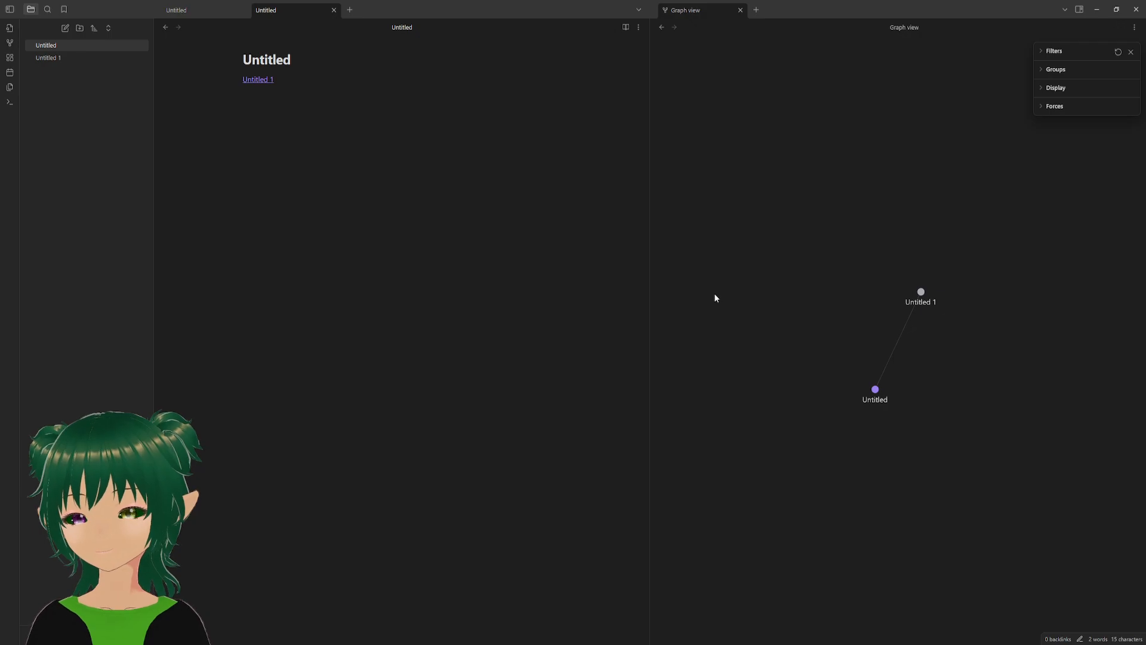
- Open the Untitled 1 note from its graph node to view it, and bring the graph view back in its place
{"action": "left_click", "coordinate": [919, 305]}
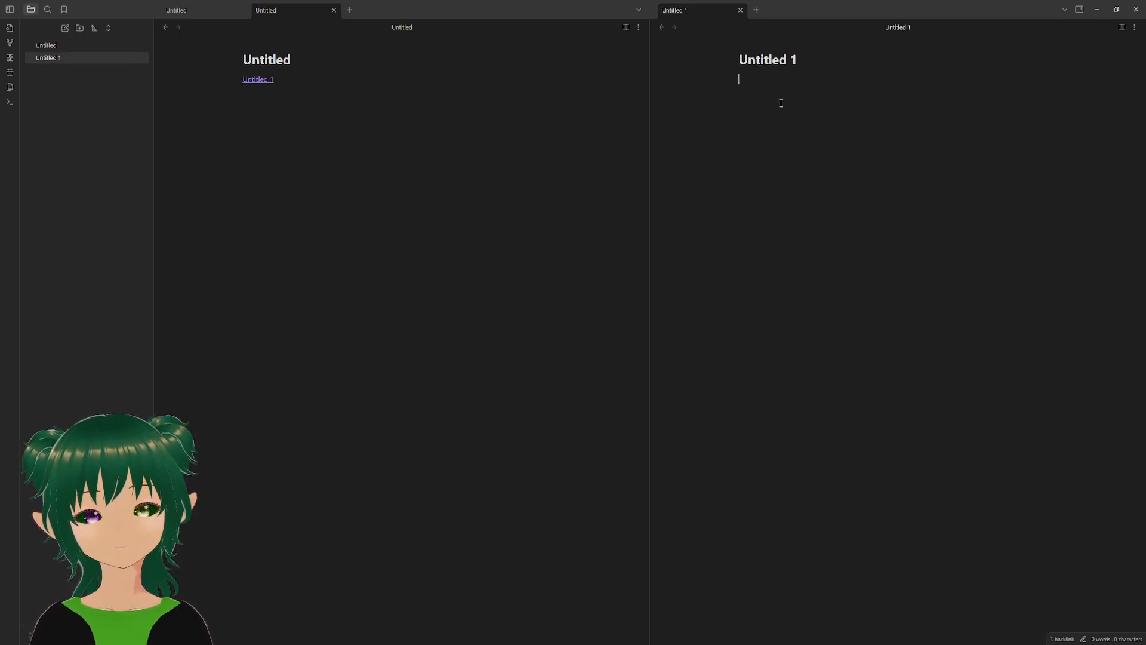
{"action": "left_click", "coordinate": [769, 126]}
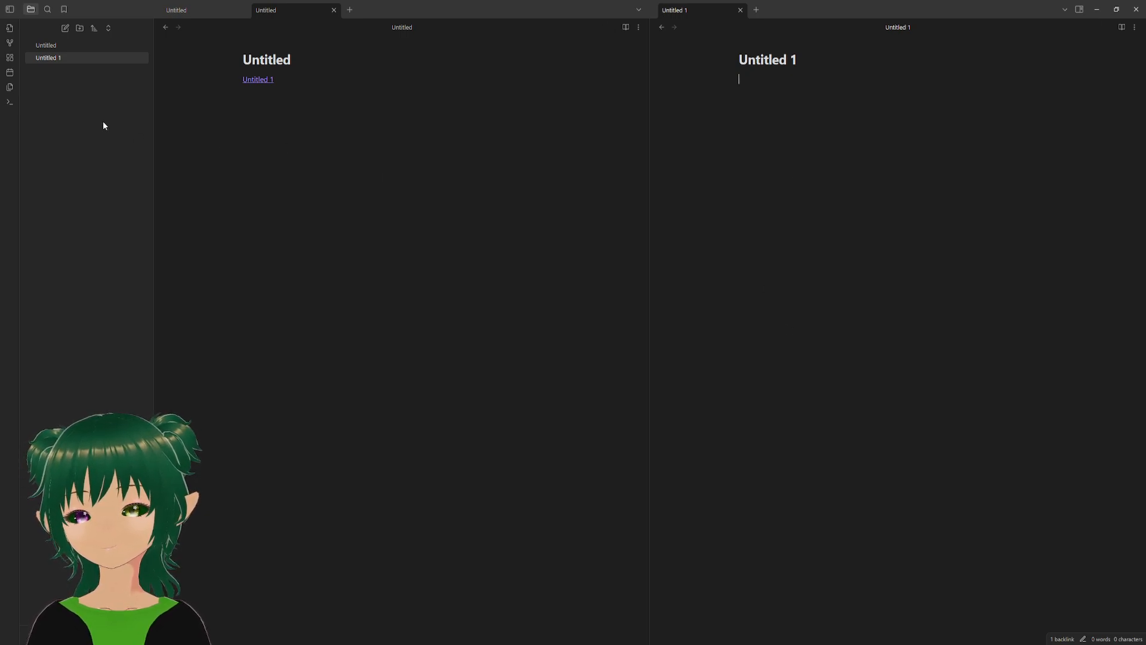
{"action": "left_click", "coordinate": [10, 44]}
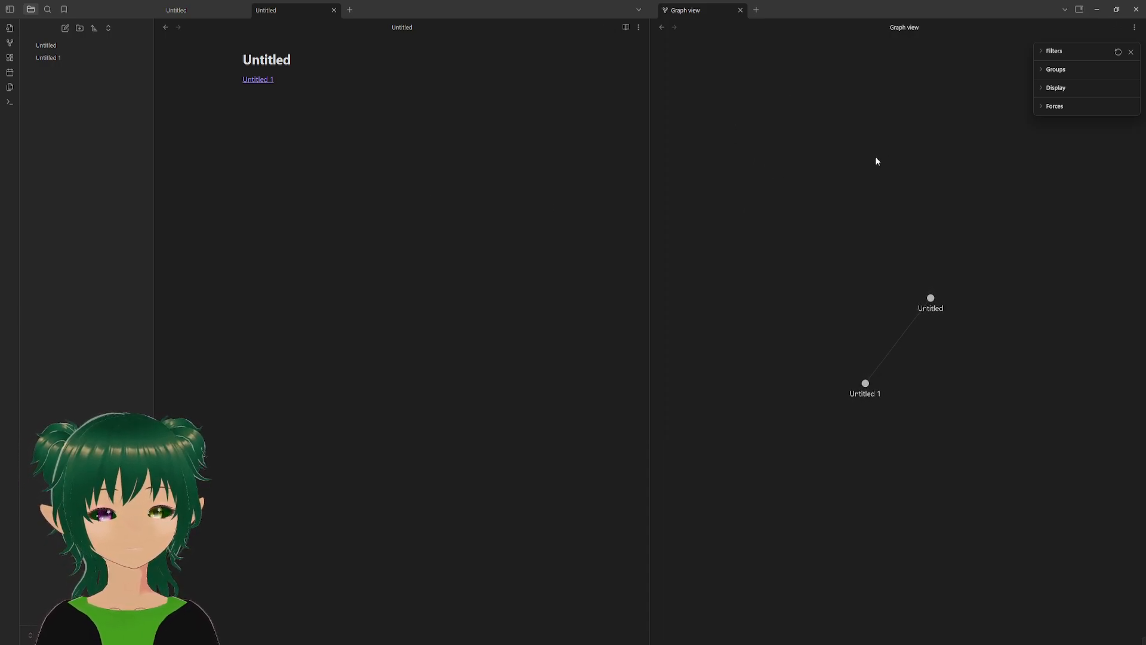
- Delete the link to Untitled 1 from the Untitled note, and view the two notes in turn
{"action": "left_click_drag", "start_coordinate": [291, 98], "coordinate": [180, 84]}
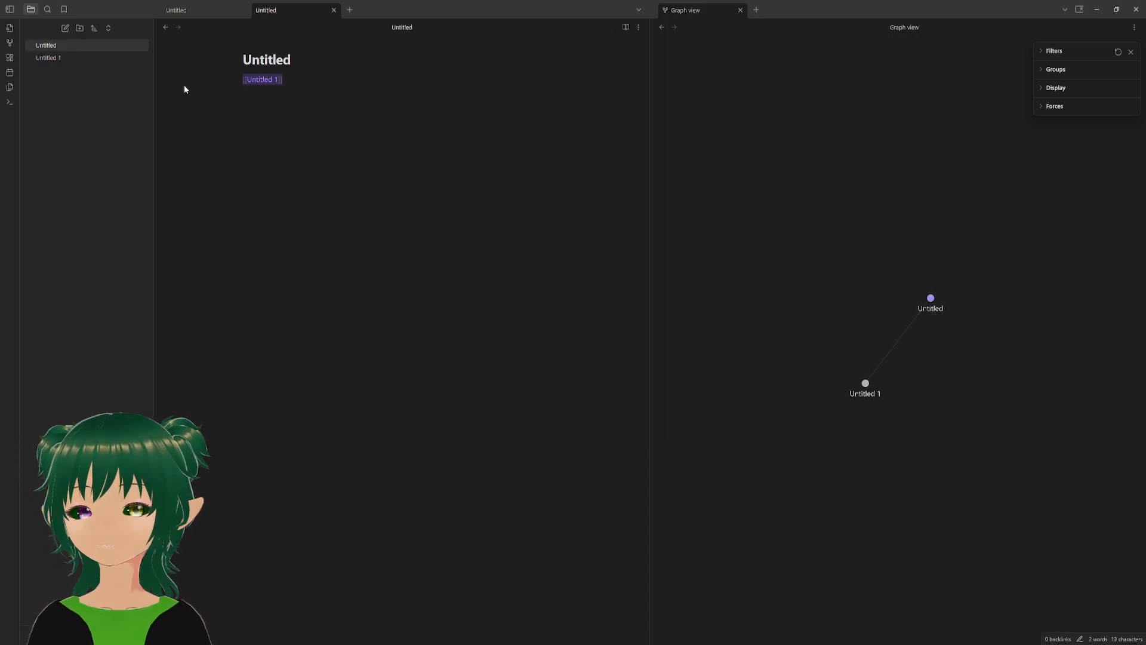
{"action": "key", "text": "BackSpace"}
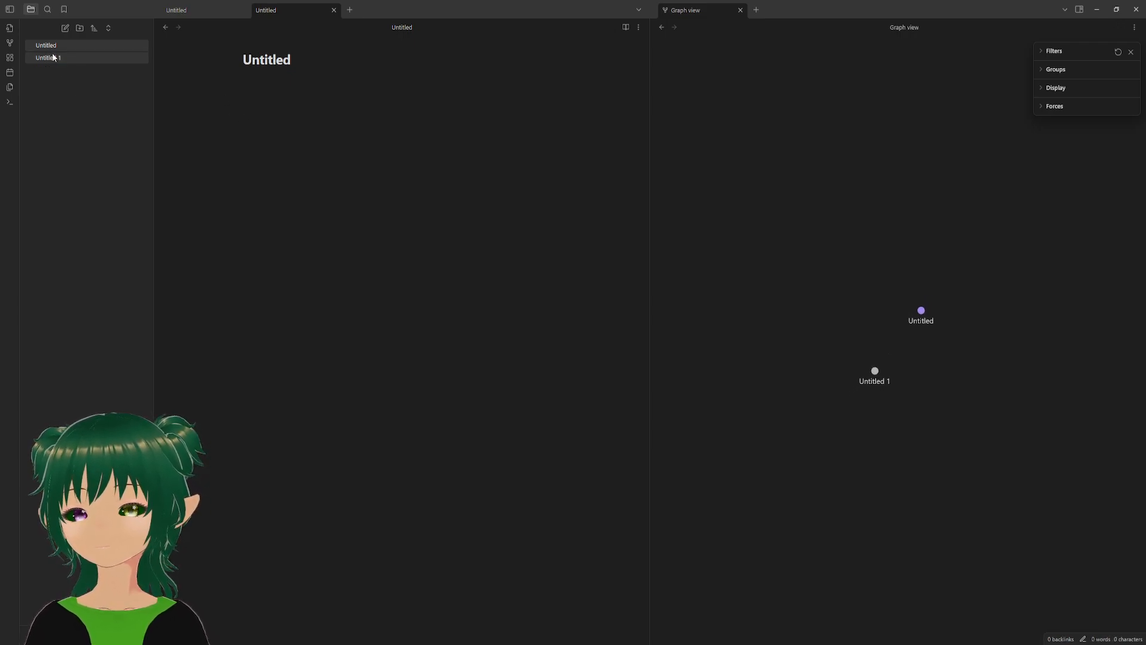
{"action": "left_click", "coordinate": [59, 57]}
{"action": "left_click", "coordinate": [81, 45]}
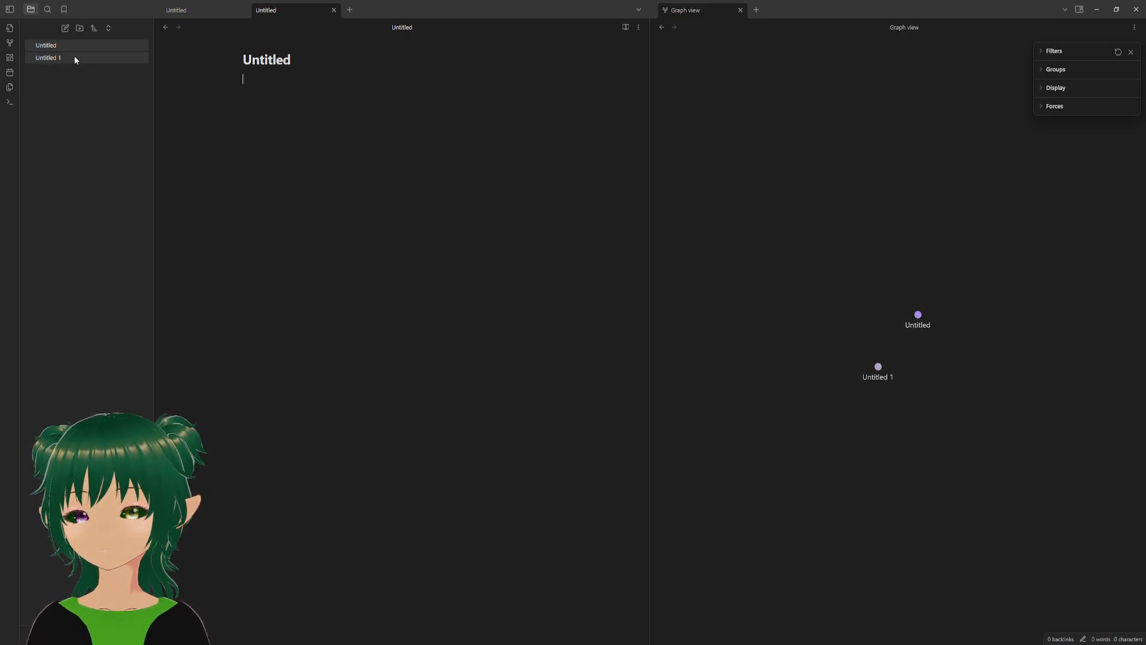
{"action": "left_click", "coordinate": [72, 58]}
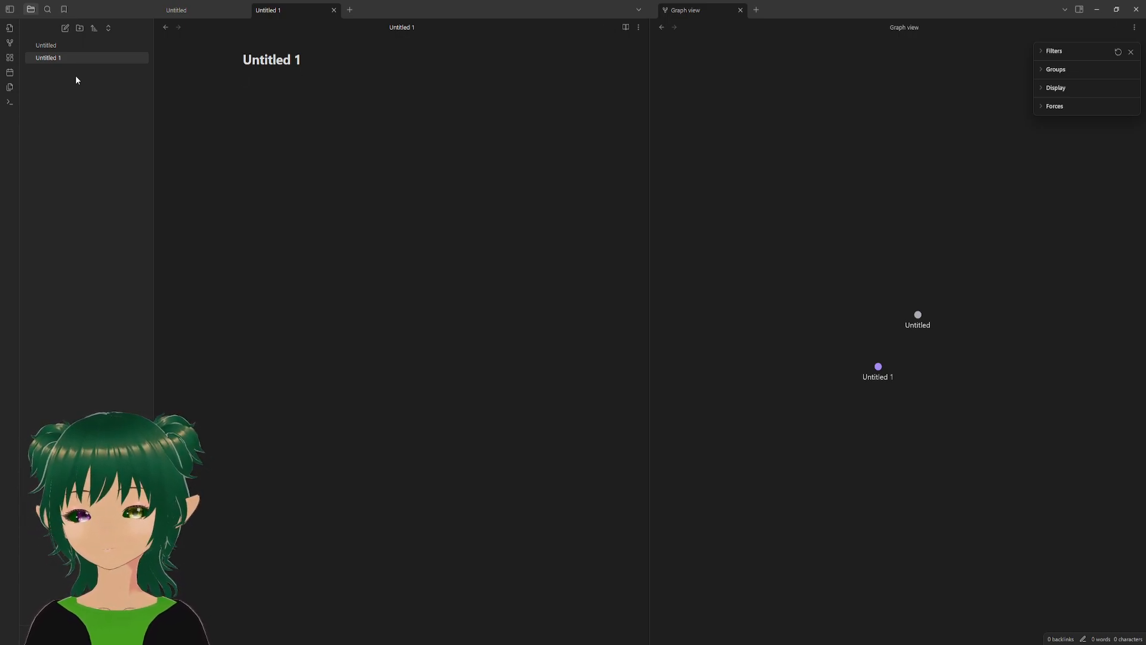
{"action": "left_click", "coordinate": [100, 45]}
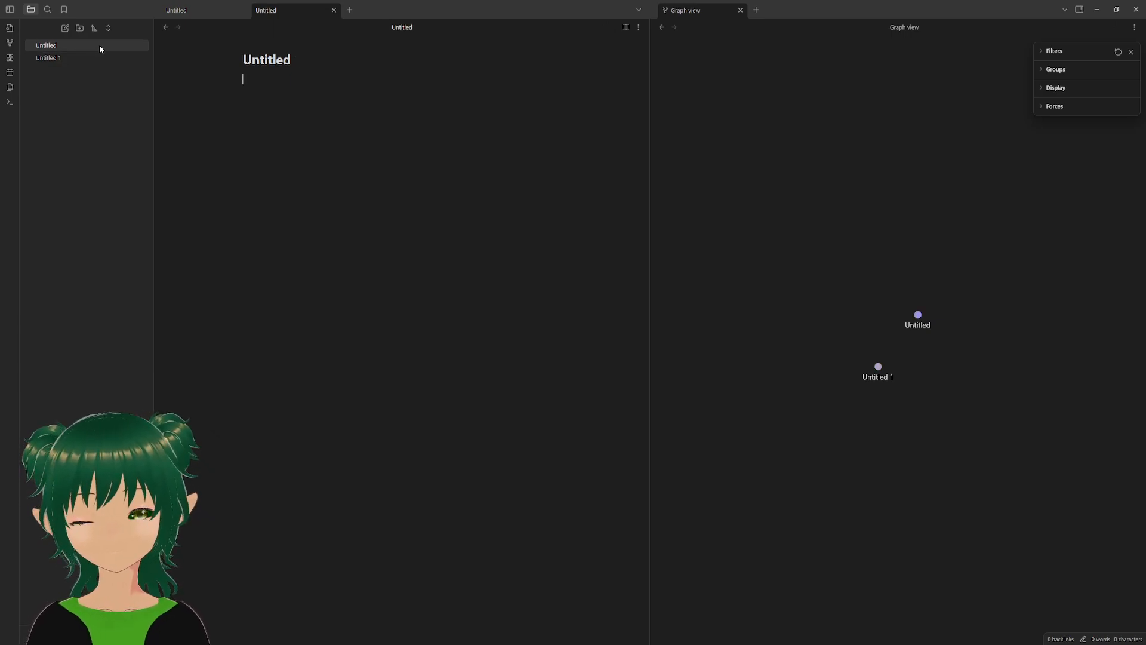
{"action": "left_click_drag", "start_coordinate": [295, 60], "coordinate": [207, 55]}
{"action": "key", "text": "BackSpace"}
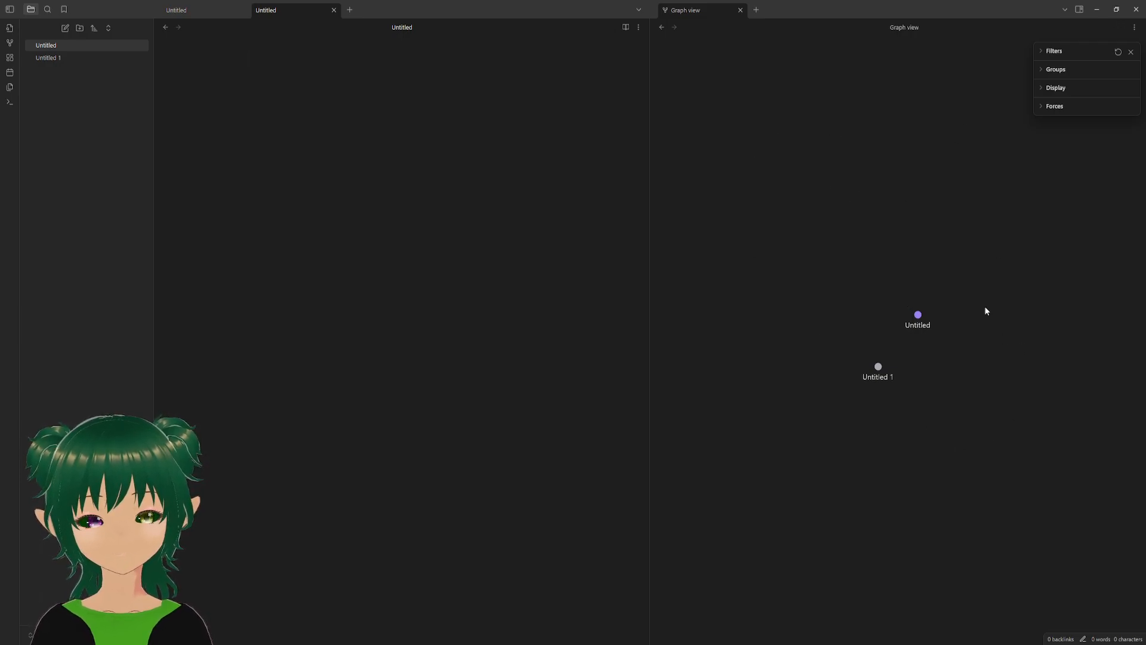
{"action": "left_click", "coordinate": [65, 57]}
{"action": "left_click", "coordinate": [70, 46]}
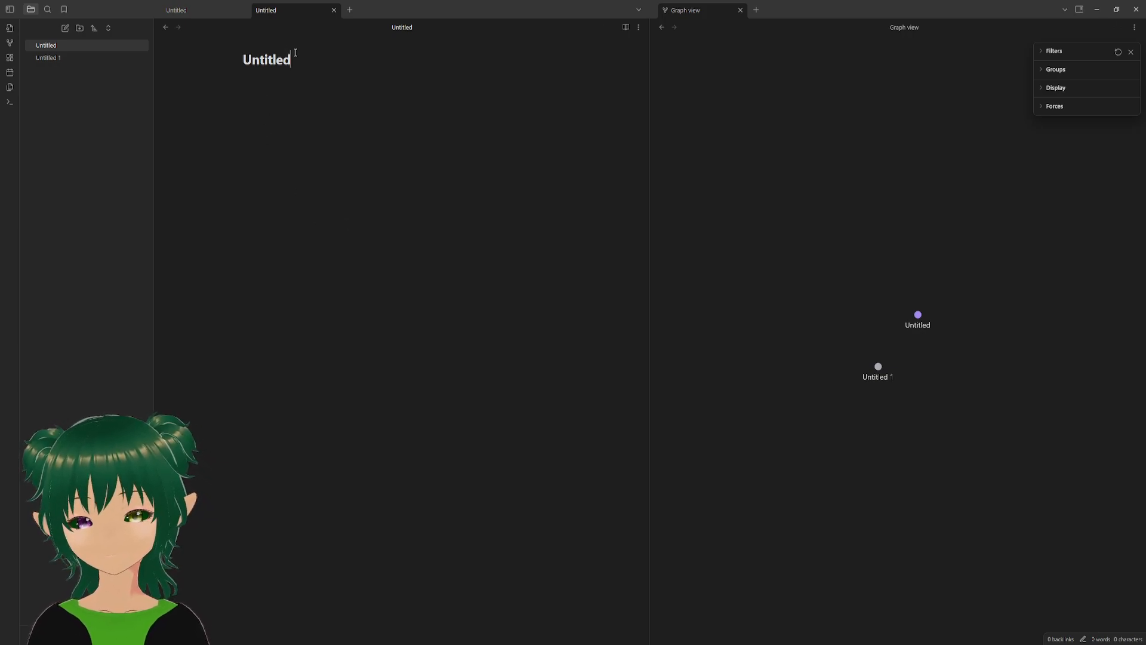
{"action": "left_click_drag", "start_coordinate": [295, 55], "coordinate": [233, 84]}
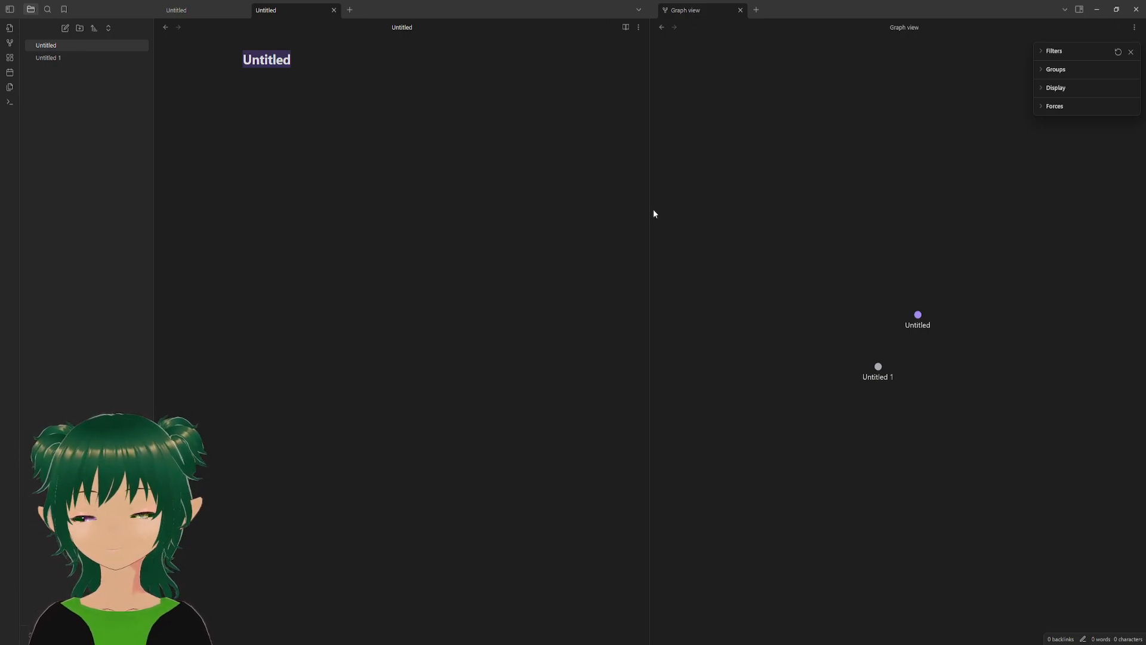
{"action": "key", "text": "BackSpace"}
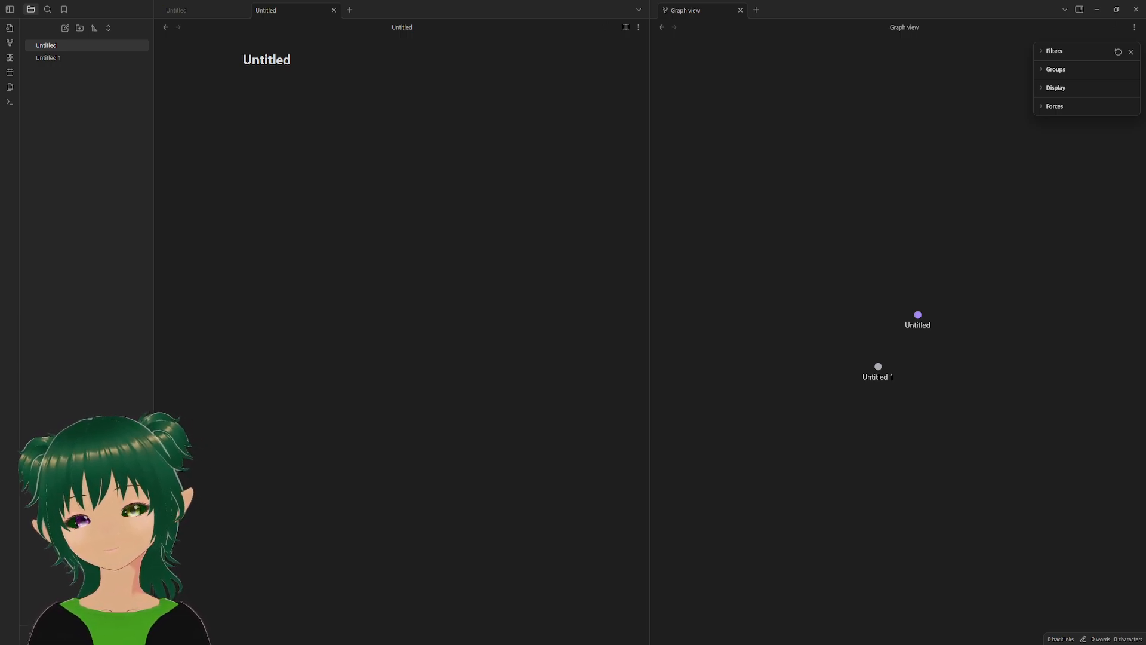
- Rename the Untitled note as The Party
{"action": "left_click", "coordinate": [360, 262]}
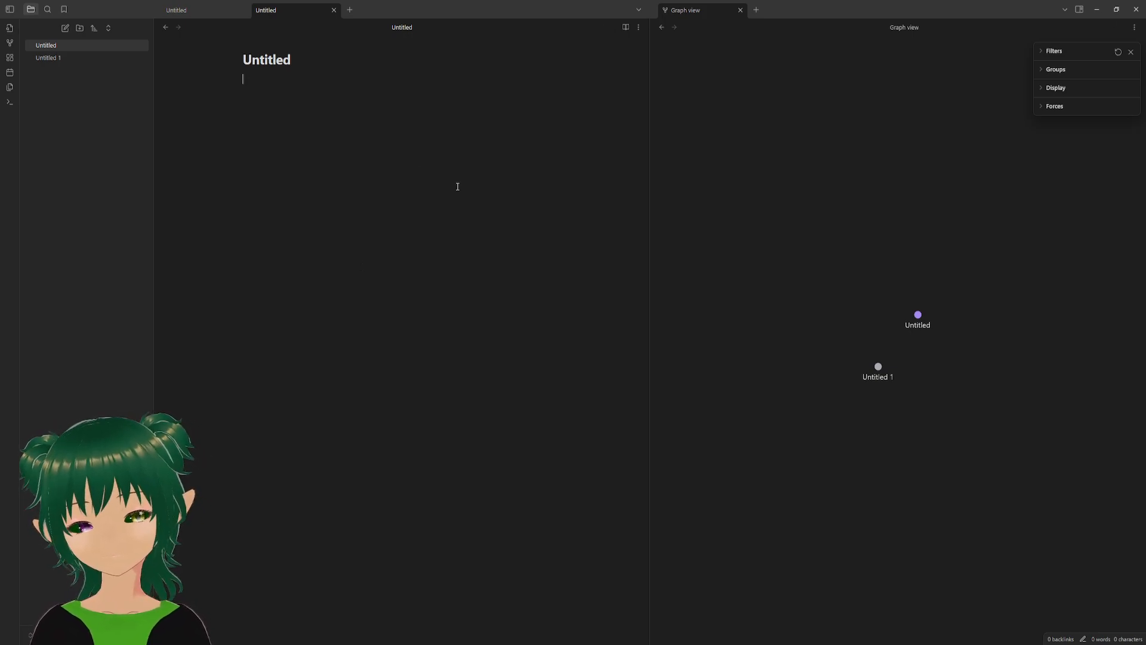
{"action": "double_click", "coordinate": [282, 61]}
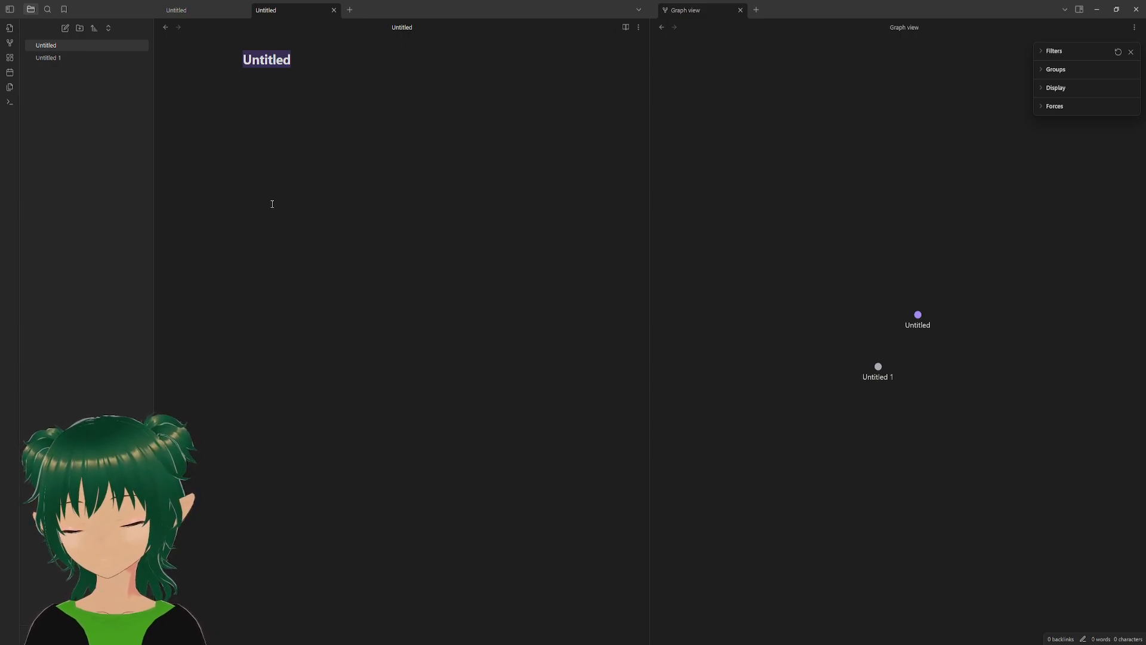
{"action": "type", "text": "The "}
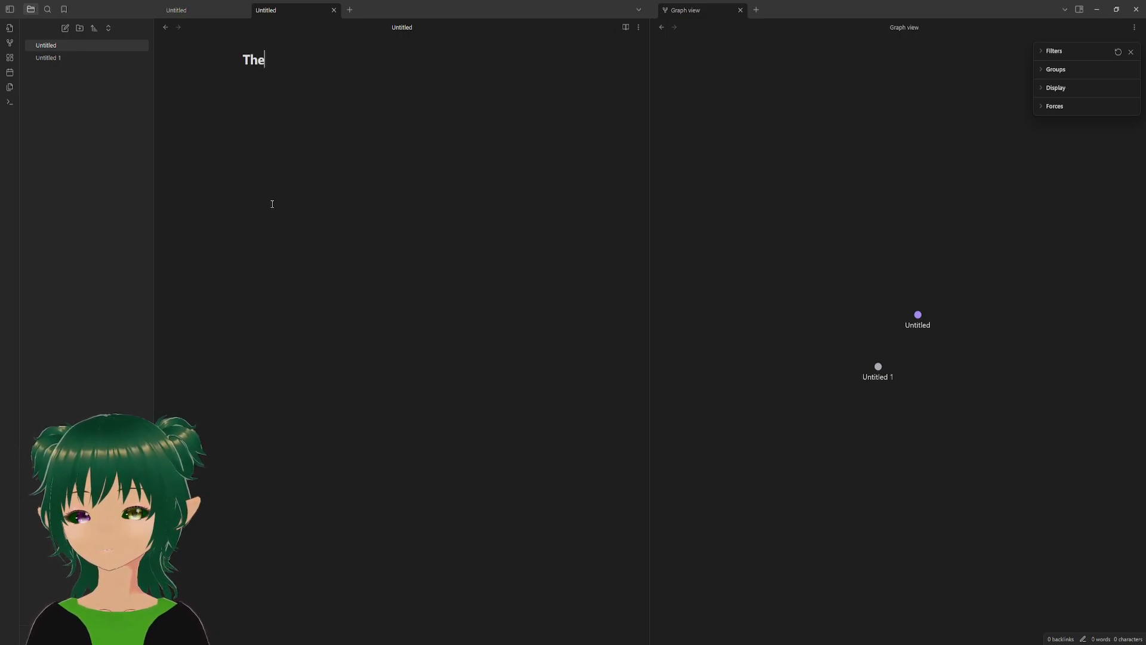
{"action": "type", "text": "Party"}
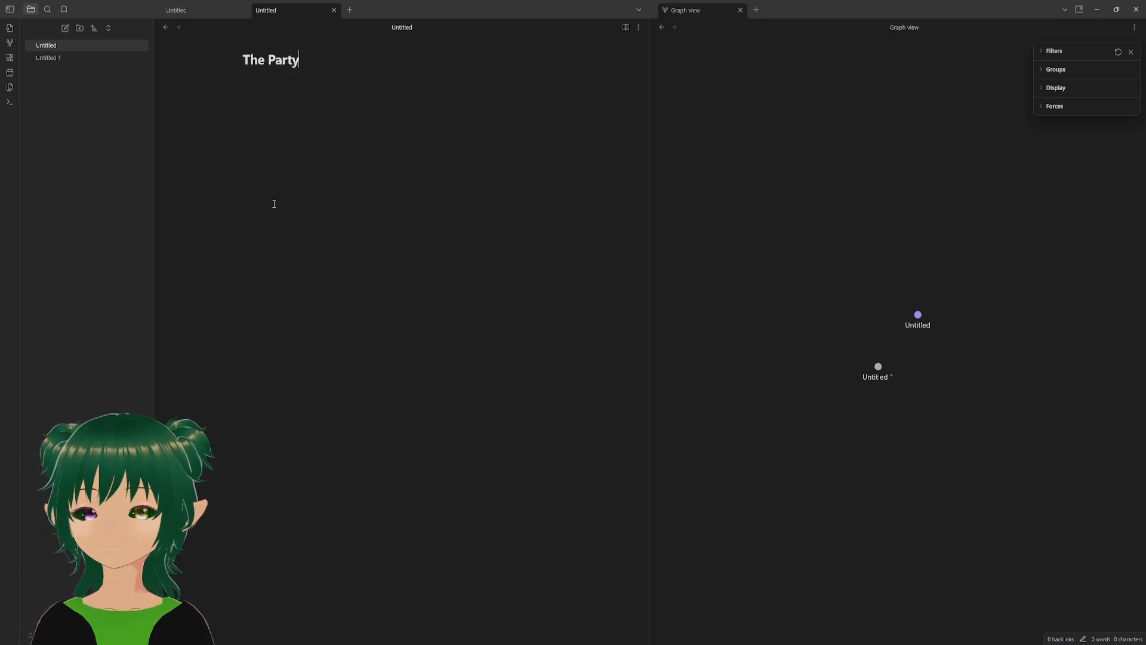
{"action": "key", "text": "Return"}
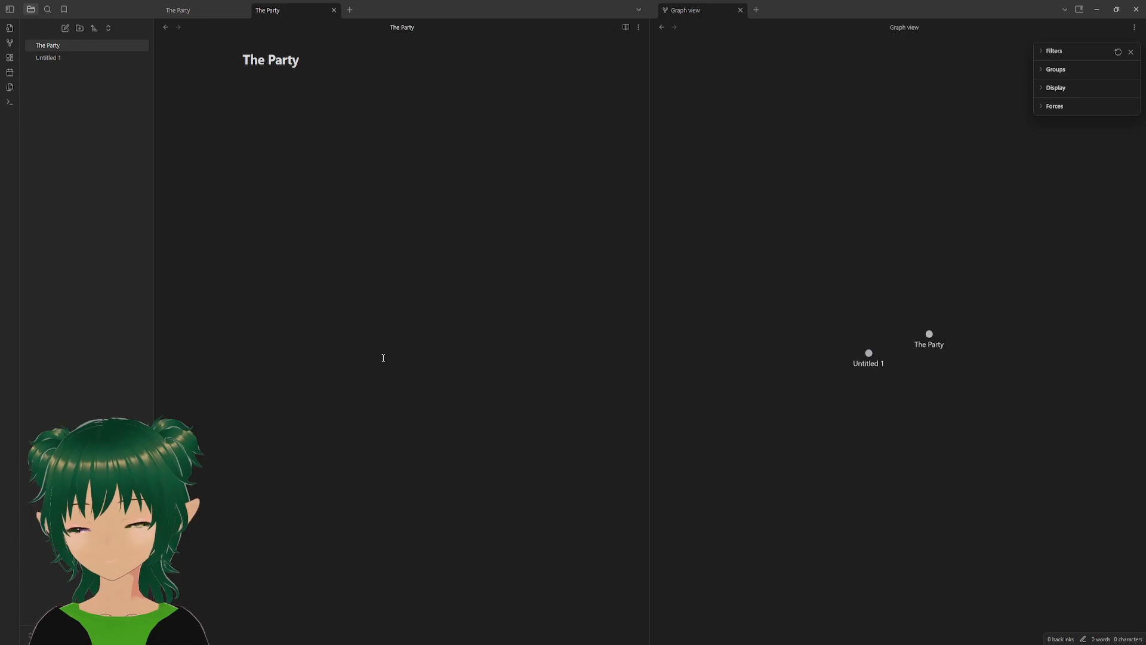
- Write the description "Our main characters on a quest to vanquish evil." in the body of The Party note
{"action": "type", "text": "Our main characer"}
{"action": "key", "text": "BackSpace"}
{"action": "key", "text": "BackSpace"}
{"action": "key", "text": "BackSpace"}
{"action": "key", "text": "BackSpace"}
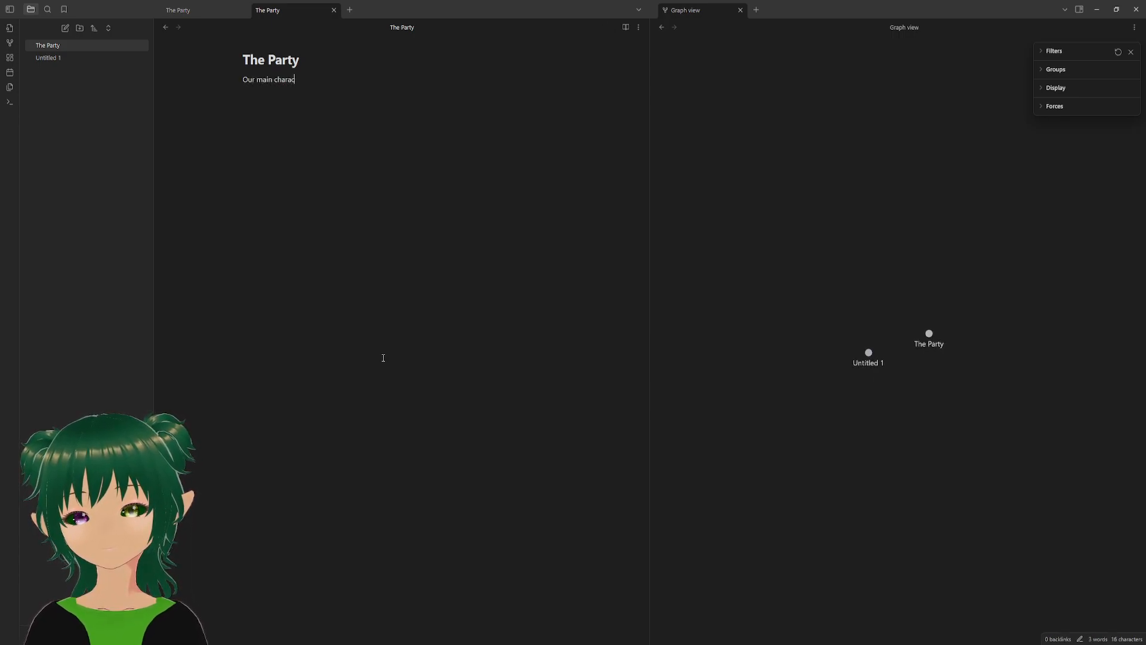
{"action": "type", "text": "cters on "}
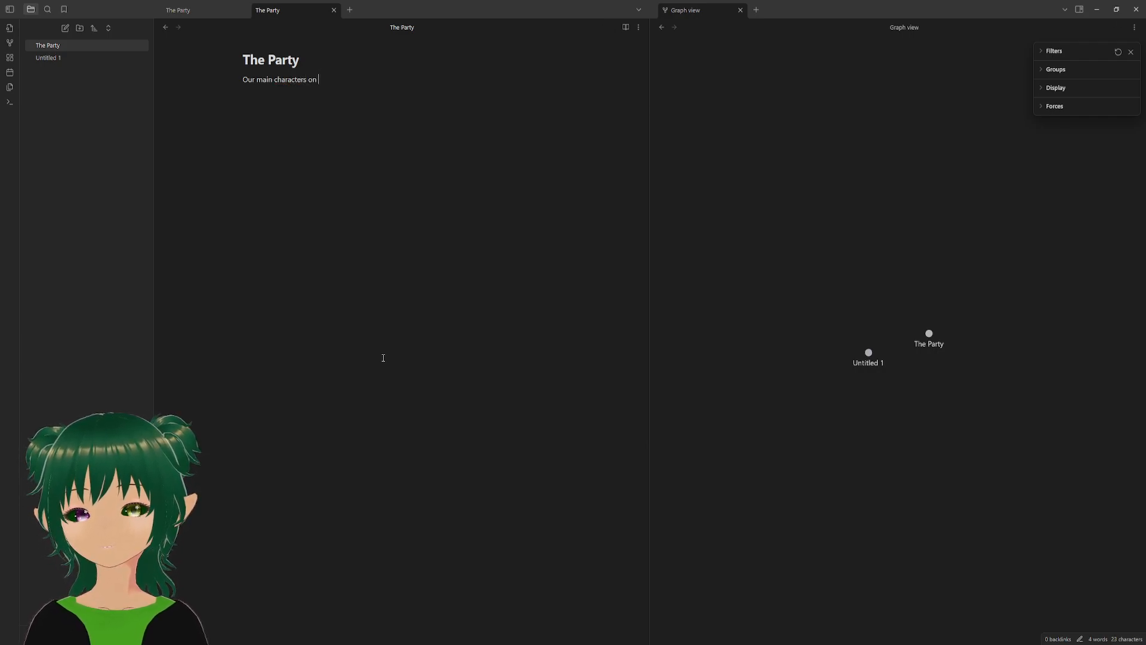
{"action": "type", "text": "a wu"}
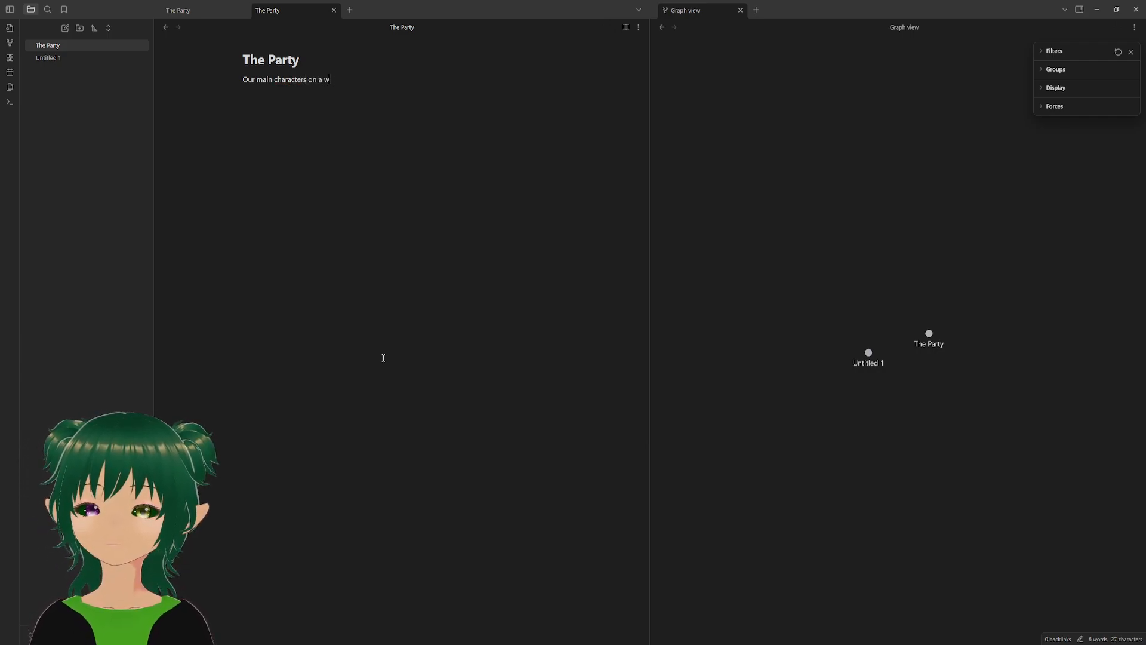
{"action": "key", "text": "BackSpace"}
{"action": "key", "text": "BackSpace"}
{"action": "type", "text": "ques"}
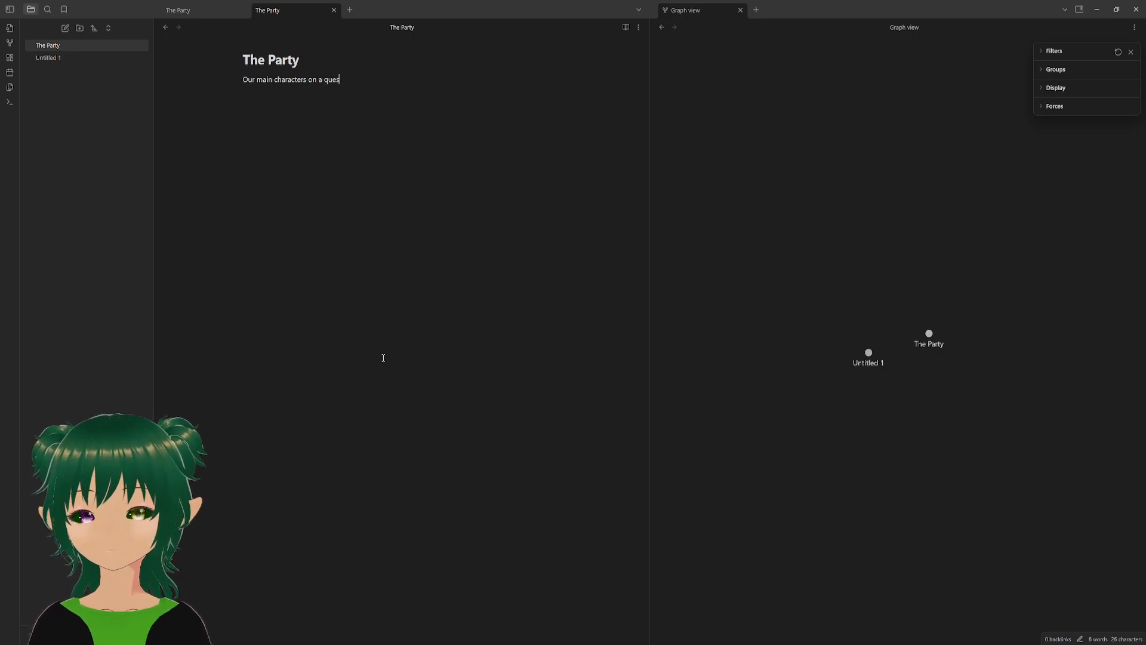
{"action": "type", "text": "t to van"}
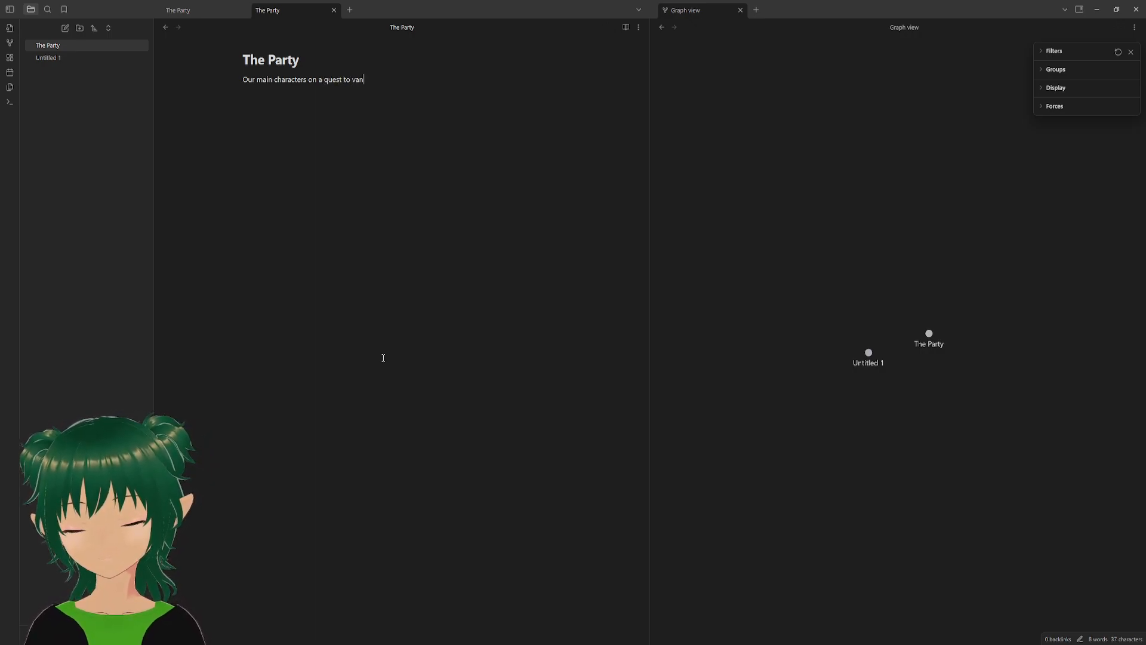
{"action": "type", "text": "quish evil"}
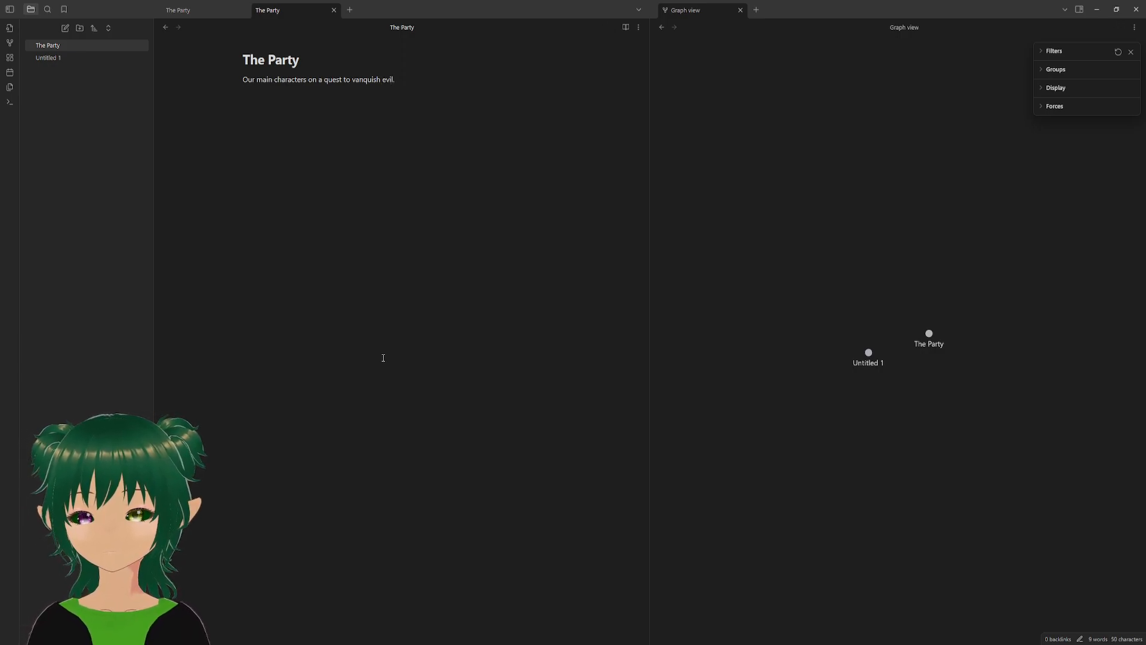
{"action": "type", "text": ". The"}
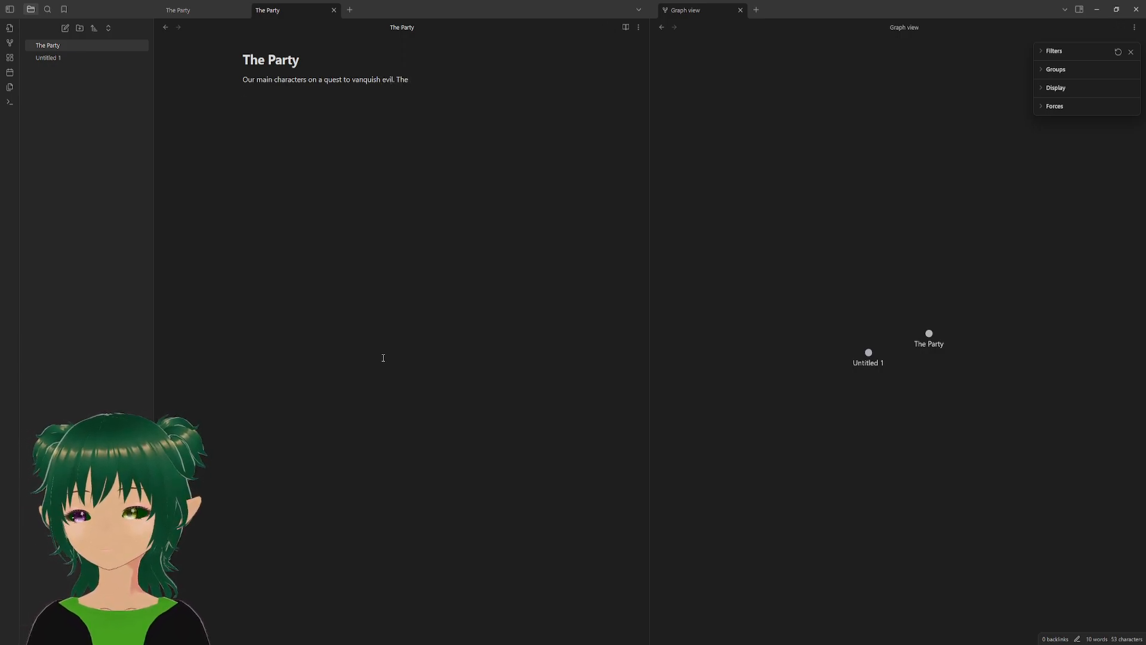
- Add the line "The party consists of:" below the description, separated from it by a blank line
{"action": "key", "text": "BackSpace"}
{"action": "key", "text": "BackSpace"}
{"action": "key", "text": "Return"}
{"action": "type", "text": "The p"}
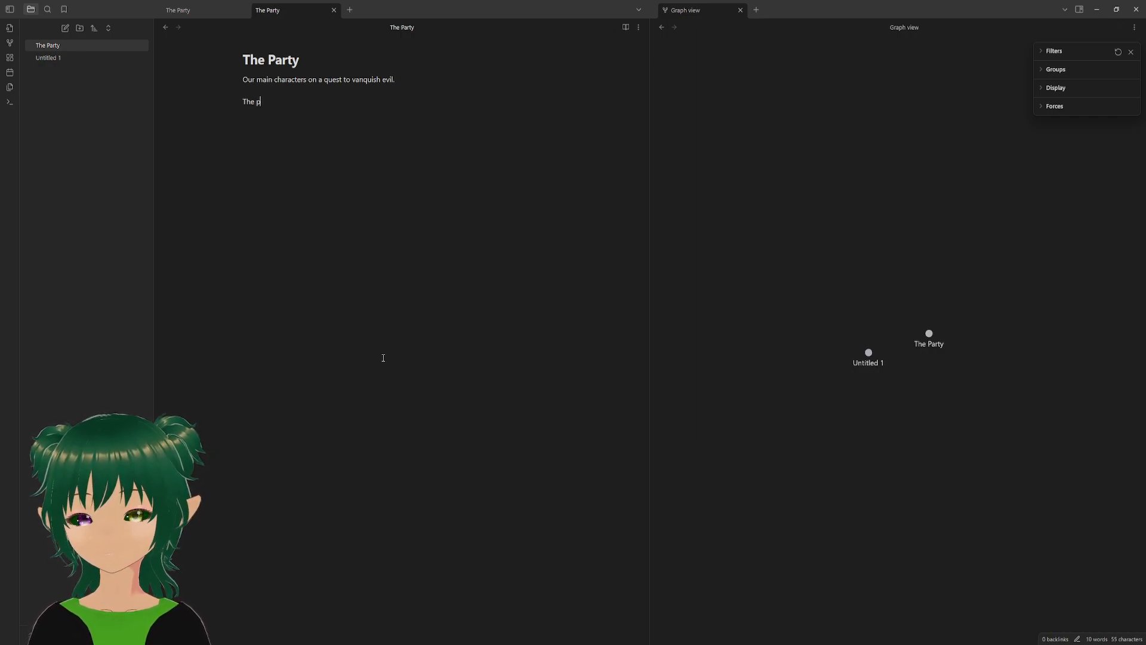
{"action": "type", "text": "arty consists ogf"}
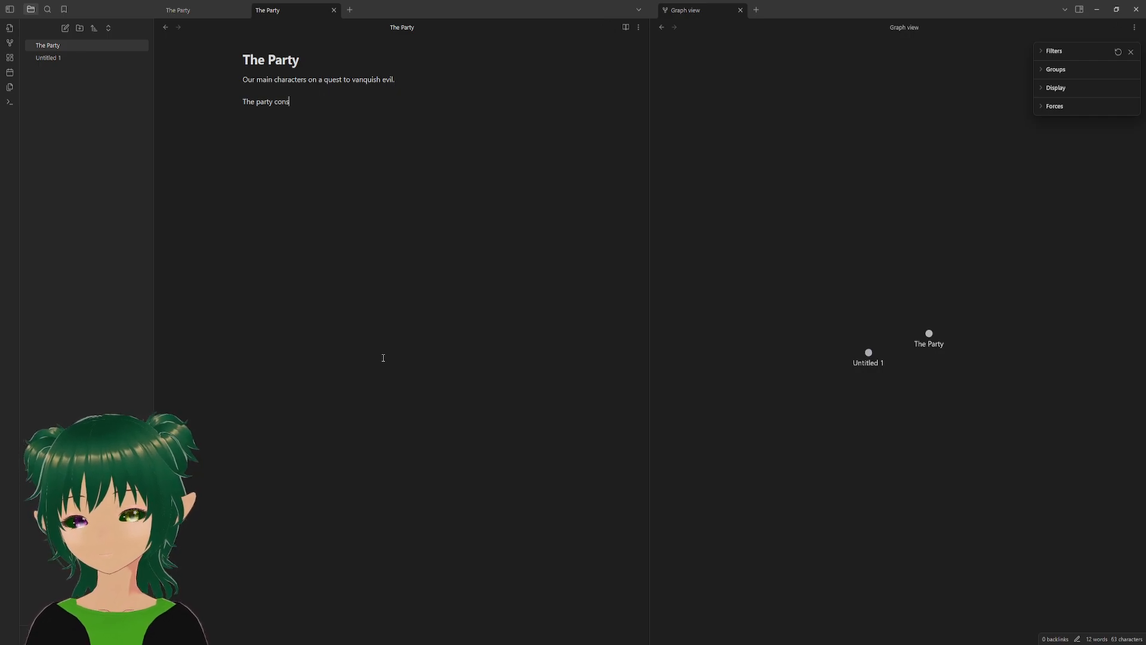
{"action": "key", "text": "BackSpace"}
{"action": "key", "text": "BackSpace"}
{"action": "type", "text": "f:"}
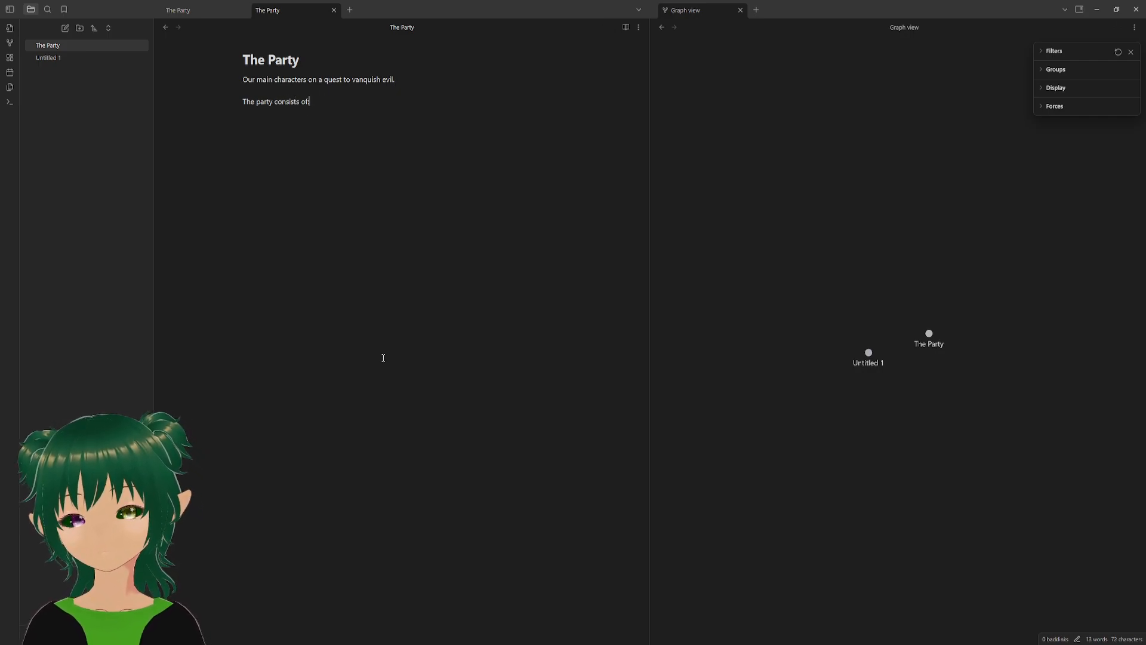
- List The Chosen One and The Gravekeeper as party members, each on its own line
{"action": "type", "text": "The Chosen One"}
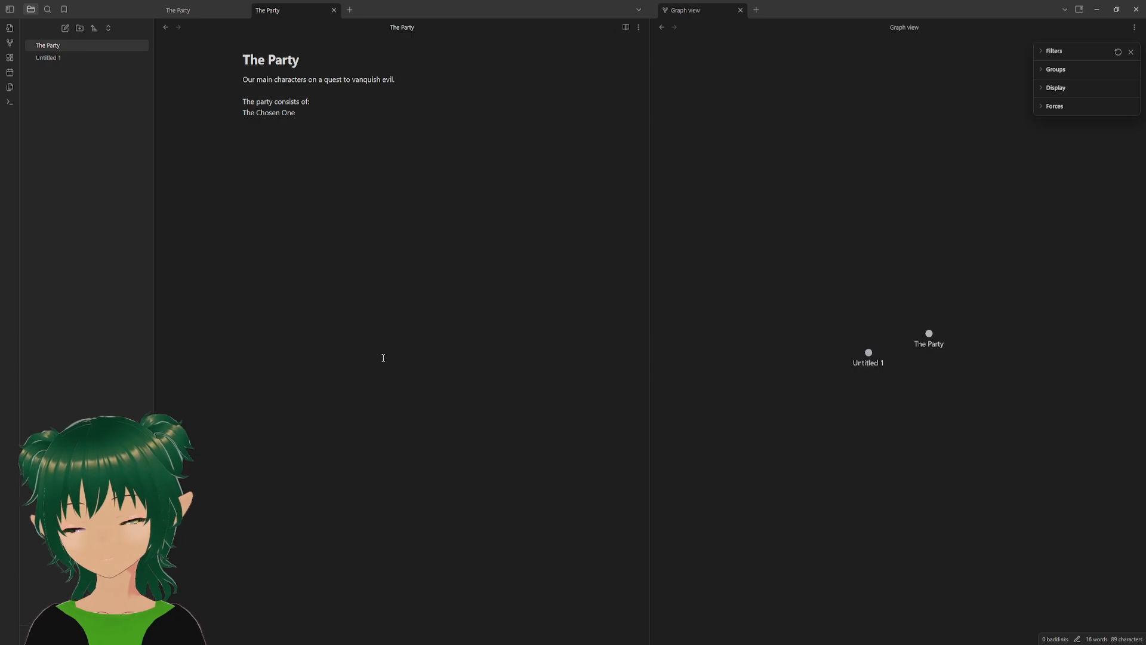
{"action": "type", "text": "he Gra"}
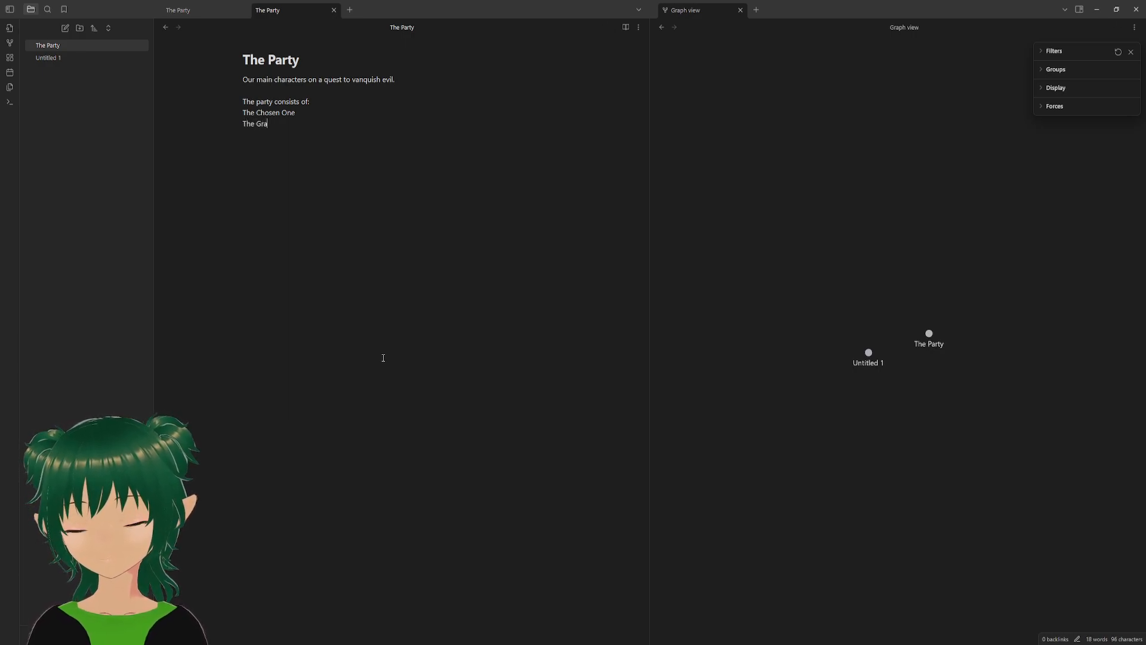
{"action": "type", "text": "vekeeper"}
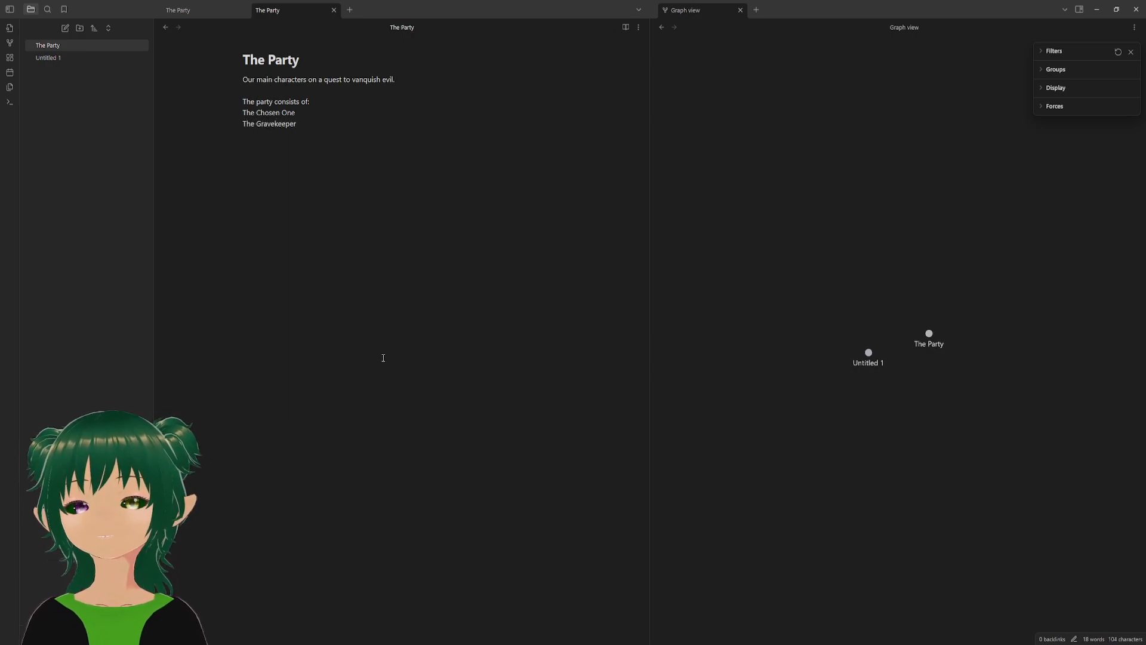
{"action": "right_click", "coordinate": [283, 123]}
{"action": "left_click", "coordinate": [315, 134]}
{"action": "key", "text": "Return"}
{"action": "left_click", "coordinate": [277, 124]}
{"action": "key", "text": "BackSpace"}
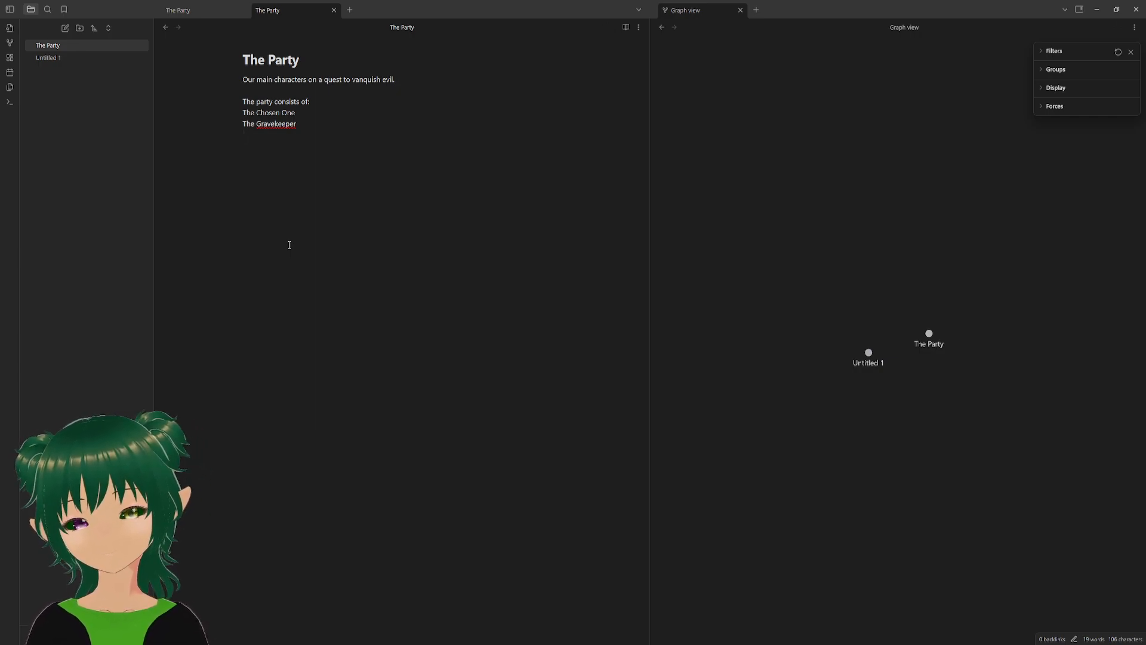
- Close the duplicate tab of The Party note and place the cursor on the empty line below The Gravekeeper
{"action": "left_click", "coordinate": [244, 11]}
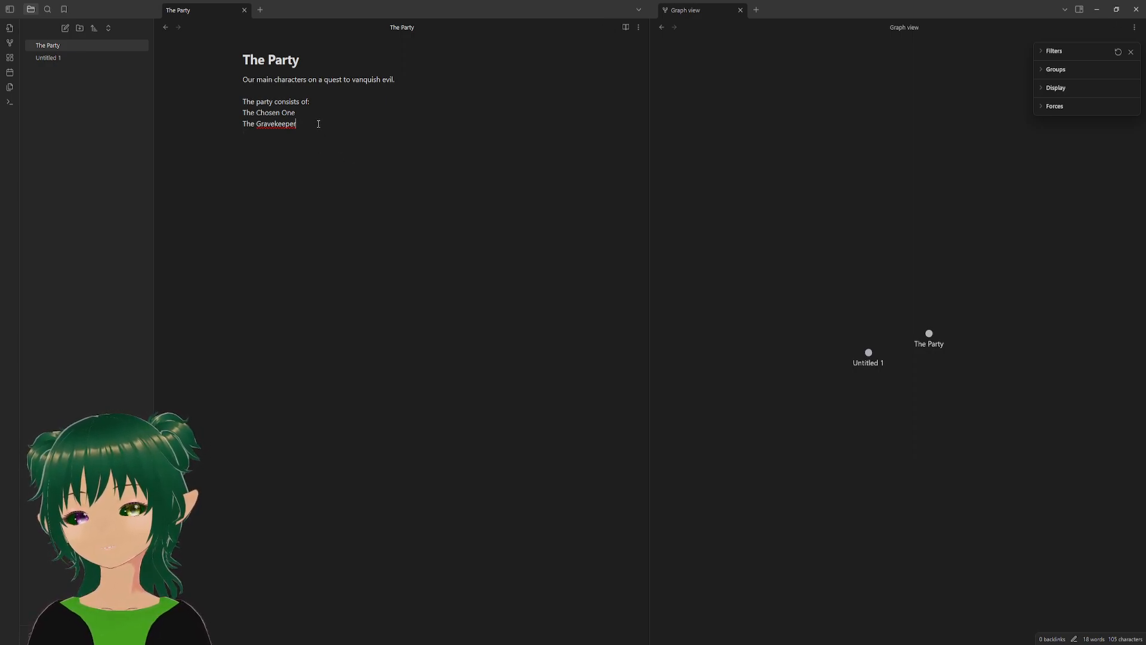
{"action": "triple_click", "coordinate": [268, 125]}
{"action": "left_click", "coordinate": [333, 126]}
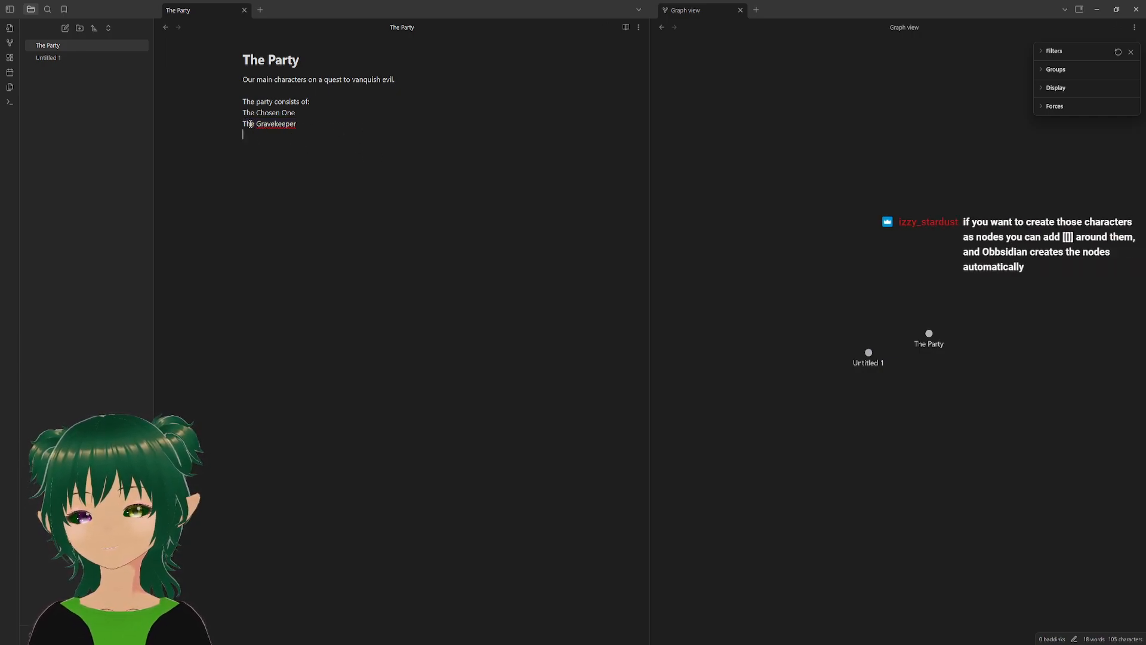
{"action": "left_click_drag", "start_coordinate": [309, 127], "coordinate": [242, 125]}
{"action": "left_click", "coordinate": [273, 156]}
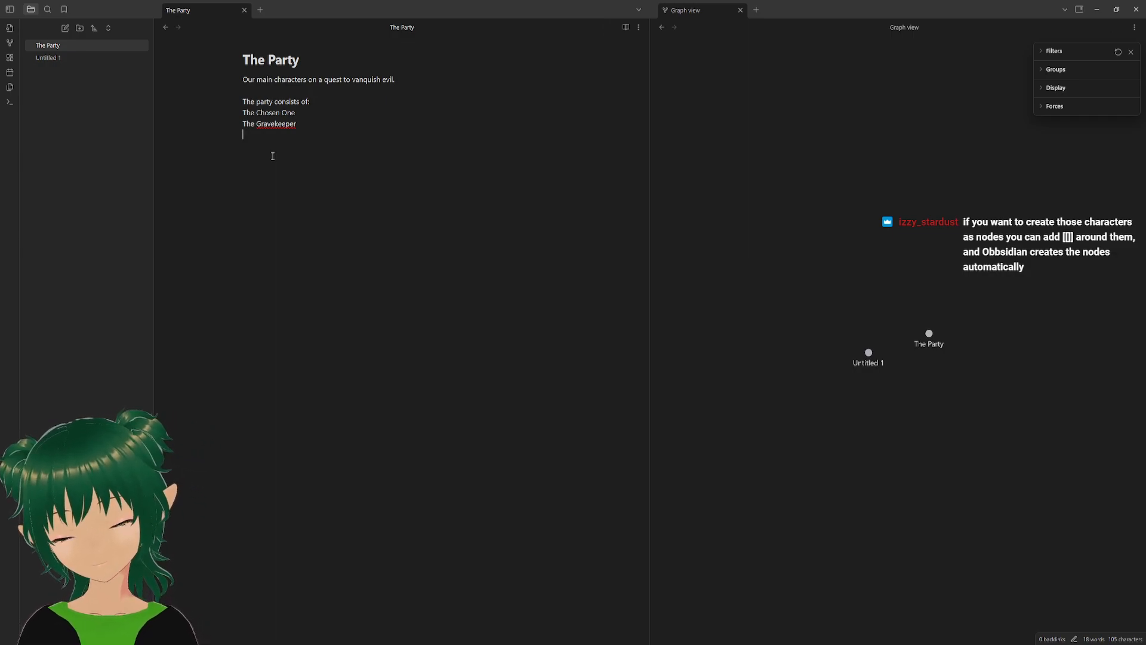
- Insert a link to the Untitled 1 note below The Gravekeeper and move the two connected nodes around in the graph view
{"action": "type", "text": "[["}
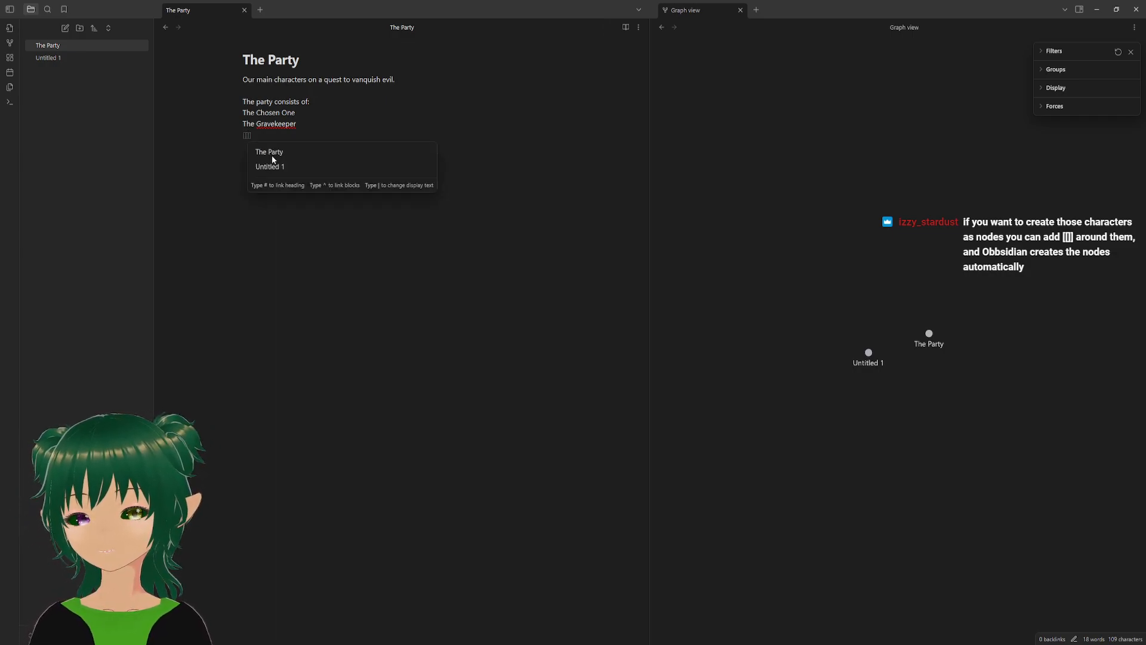
{"action": "left_click", "coordinate": [275, 167]}
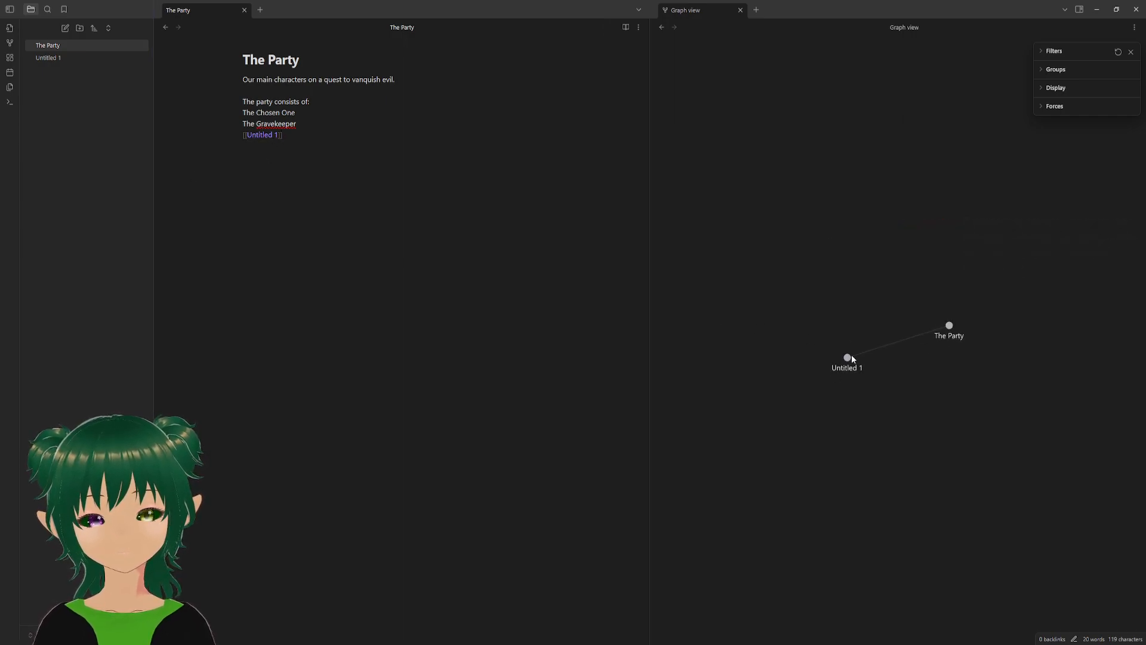
{"action": "left_click", "coordinate": [846, 359]}
{"action": "left_click_drag", "start_coordinate": [846, 360], "coordinate": [1024, 358]}
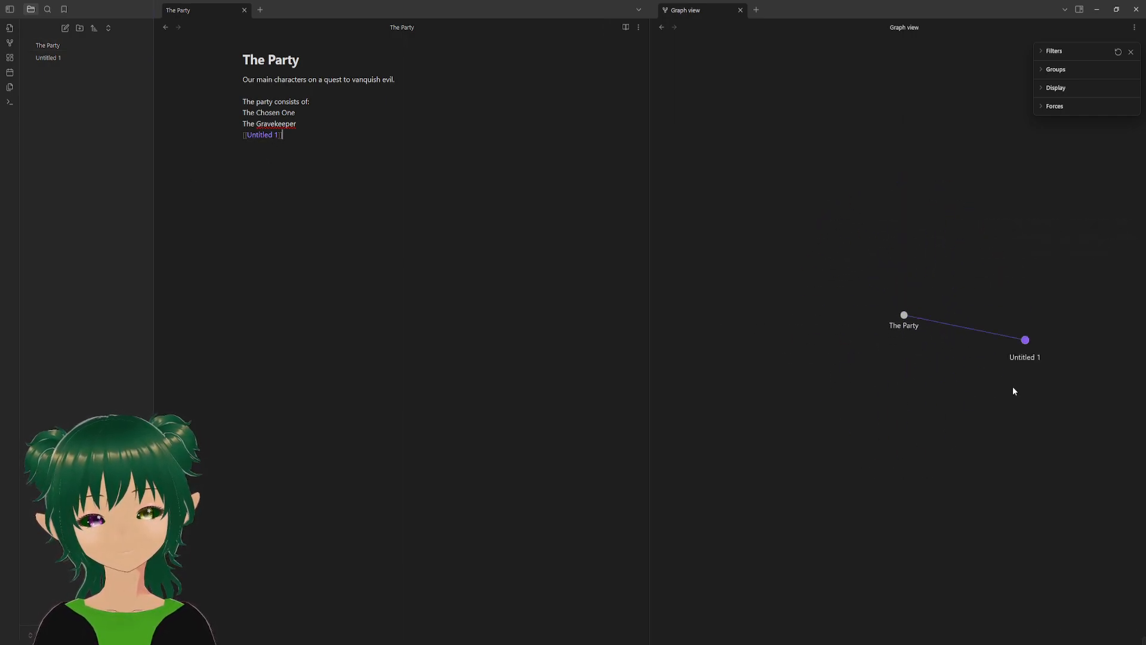
{"action": "left_click_drag", "start_coordinate": [944, 318], "coordinate": [914, 249]}
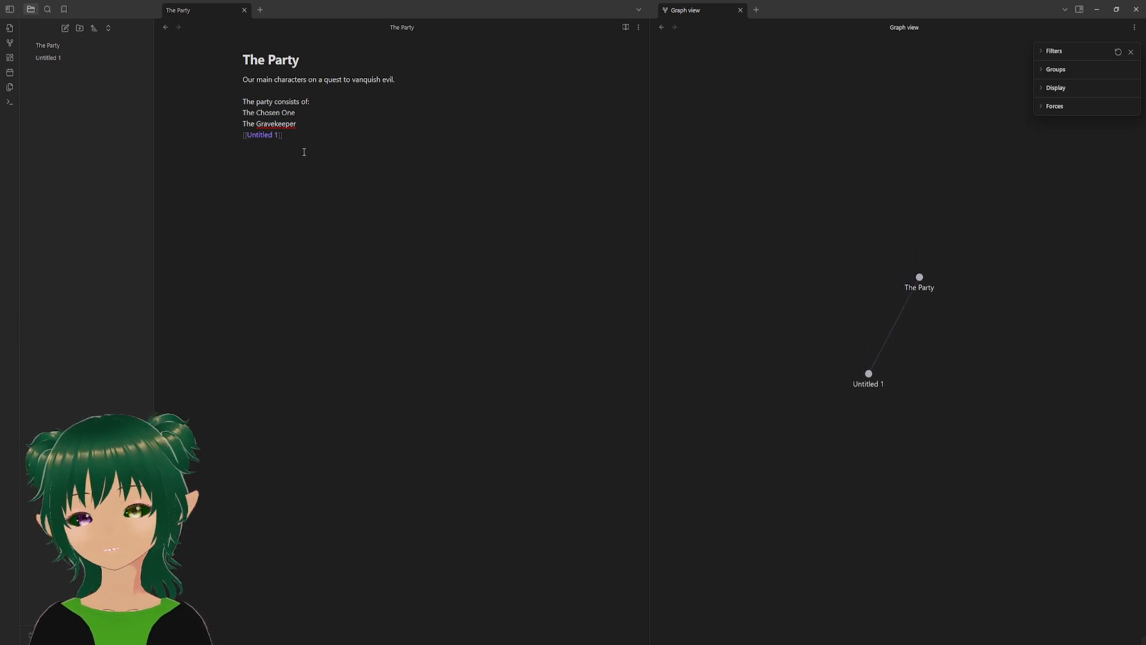
- Follow the Untitled 1 link to its note, and return to The Party note
{"action": "left_click", "coordinate": [259, 137]}
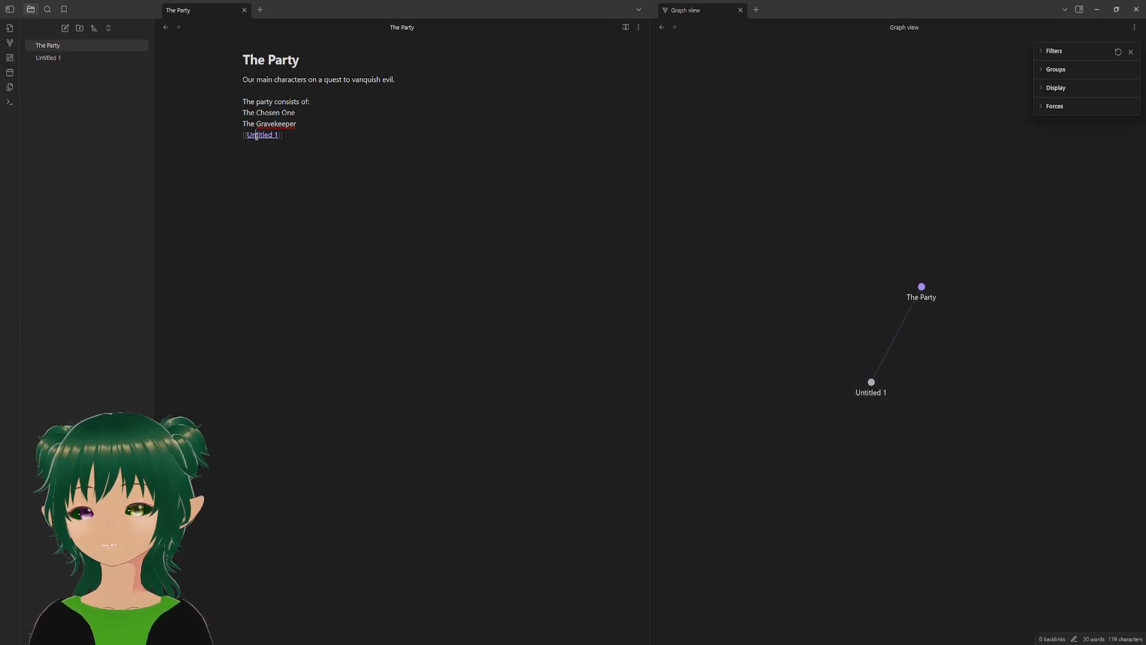
{"action": "left_click", "coordinate": [330, 121]}
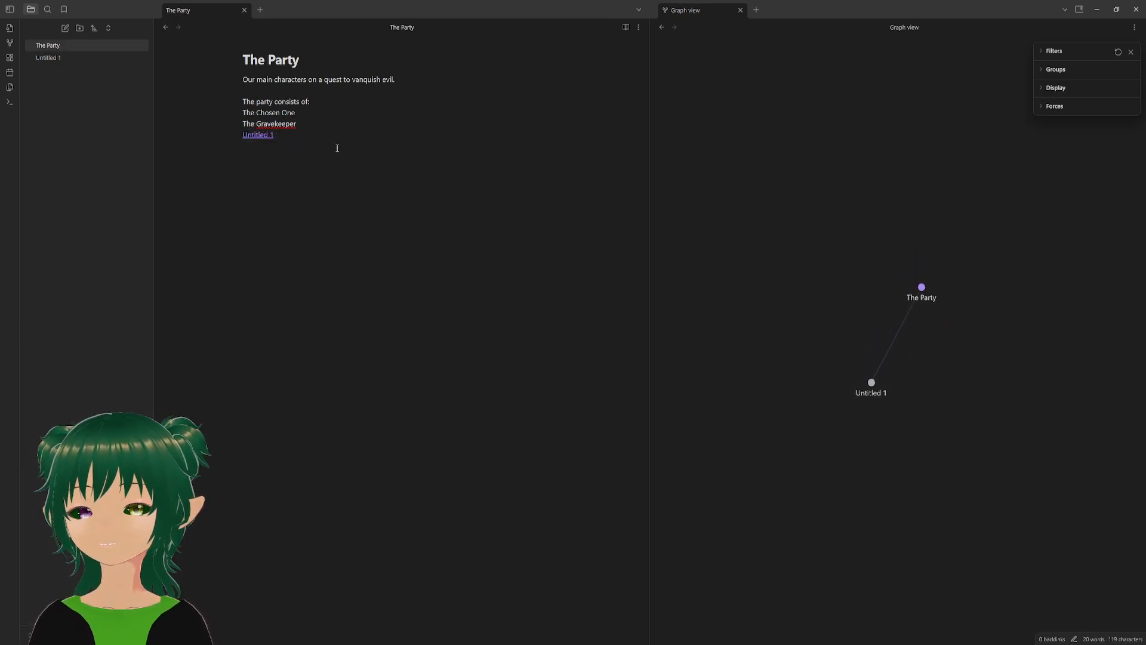
{"action": "left_click", "coordinate": [246, 135]}
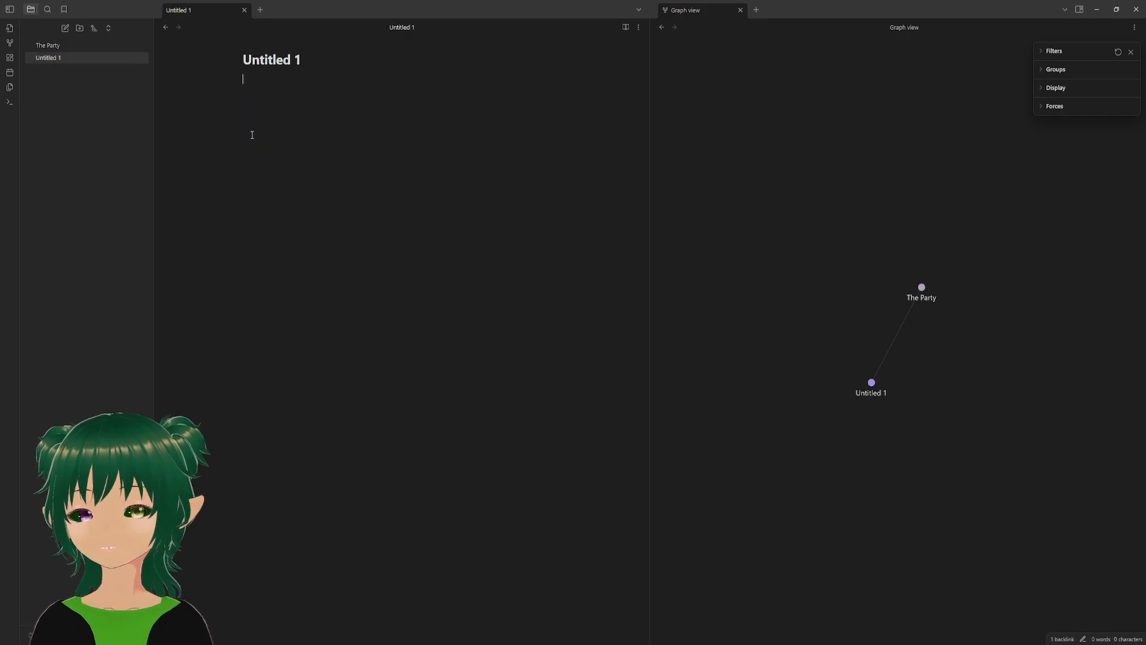
{"action": "left_click", "coordinate": [63, 48]}
{"action": "left_click", "coordinate": [312, 155]}
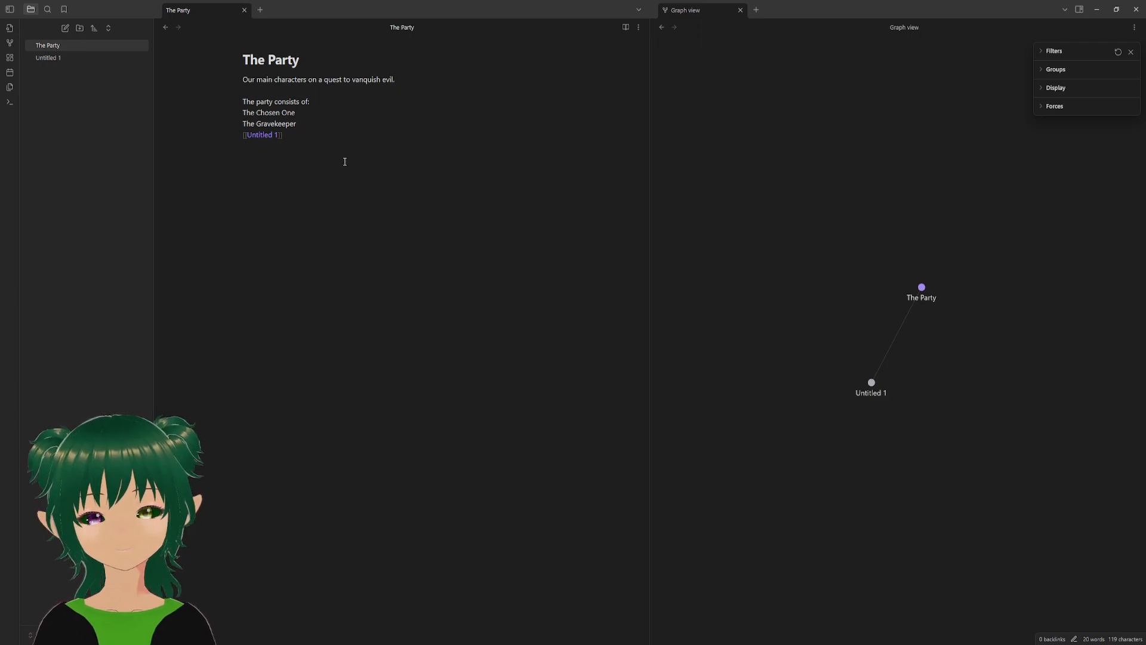
- Delete the Untitled 1 link from The Party note, keeping an empty line below The Gravekeeper
{"action": "key", "text": "shift+Home"}
{"action": "key", "text": "BackSpace"}
{"action": "key", "text": "BackSpace"}
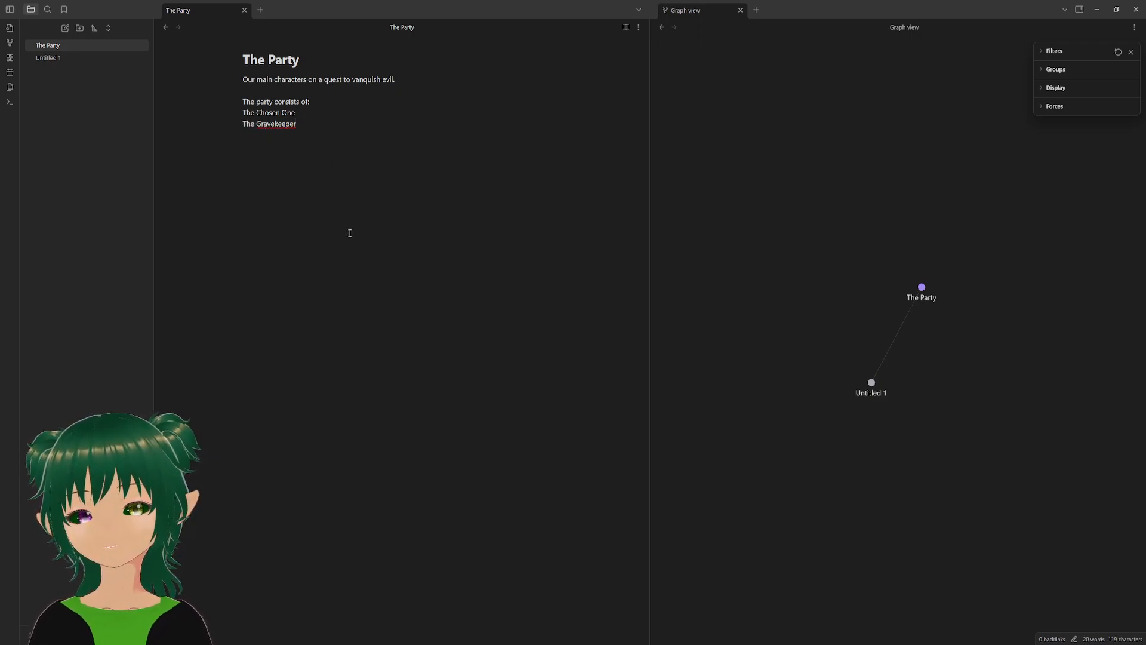
{"action": "key", "text": "Return"}
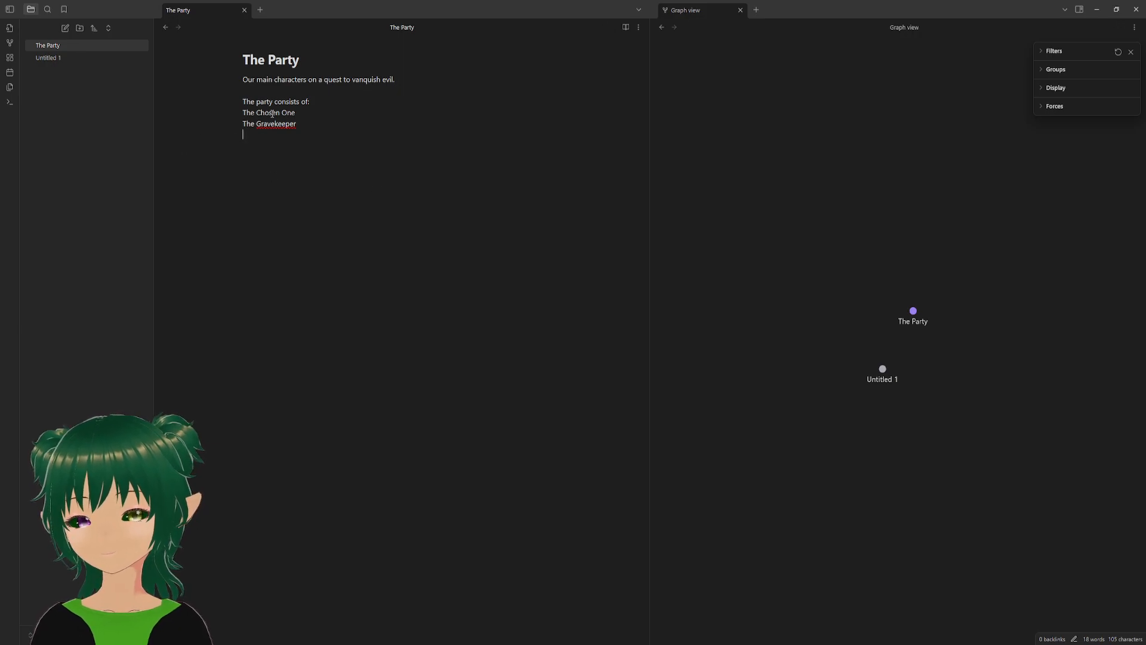
{"action": "left_click_drag", "start_coordinate": [244, 112], "coordinate": [295, 112]}
{"action": "left_click", "coordinate": [304, 162]}
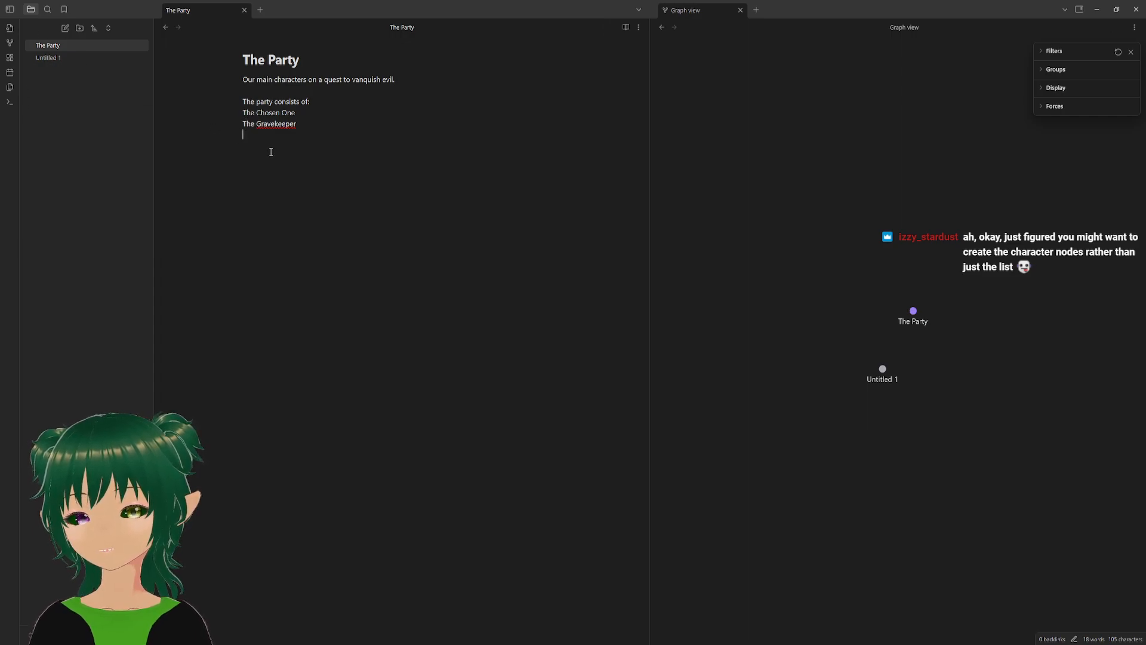
- Rename the Untitled 1 note as The Chosen One
{"action": "left_click", "coordinate": [54, 58]}
{"action": "key", "text": "BackSpace"}
{"action": "key", "text": "BackSpace"}
{"action": "key", "text": "BackSpace"}
{"action": "key", "text": "BackSpace"}
{"action": "key", "text": "BackSpace"}
{"action": "key", "text": "BackSpace"}
{"action": "key", "text": "BackSpace"}
{"action": "key", "text": "BackSpace"}
{"action": "key", "text": "BackSpace"}
{"action": "key", "text": "BackSpace"}
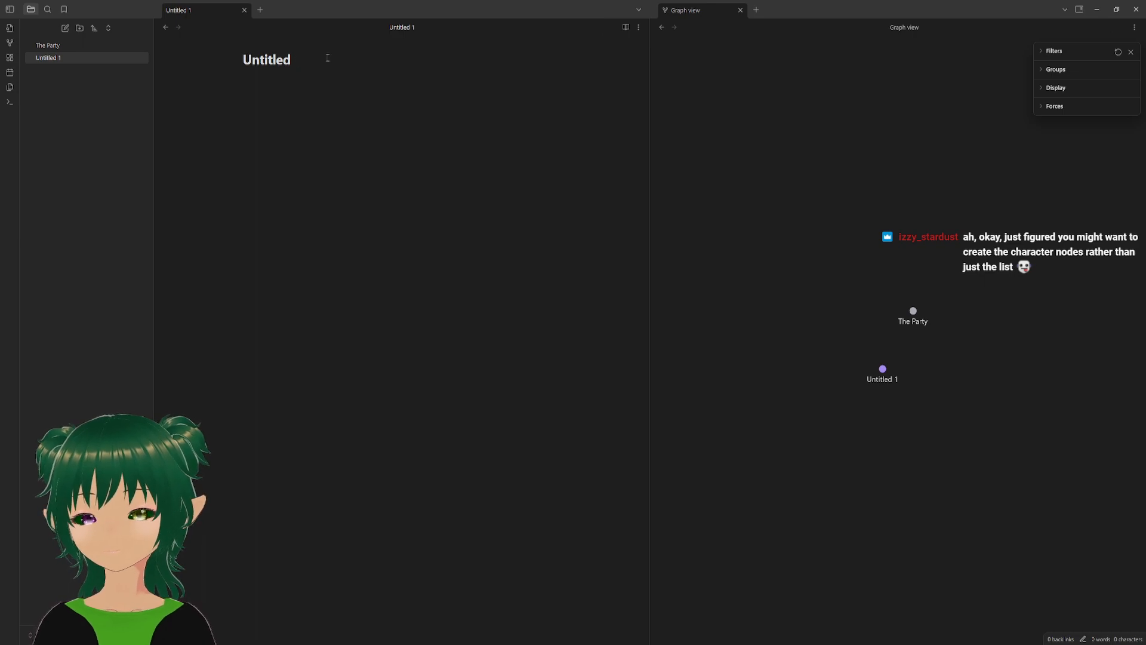
{"action": "type", "text": "The "}
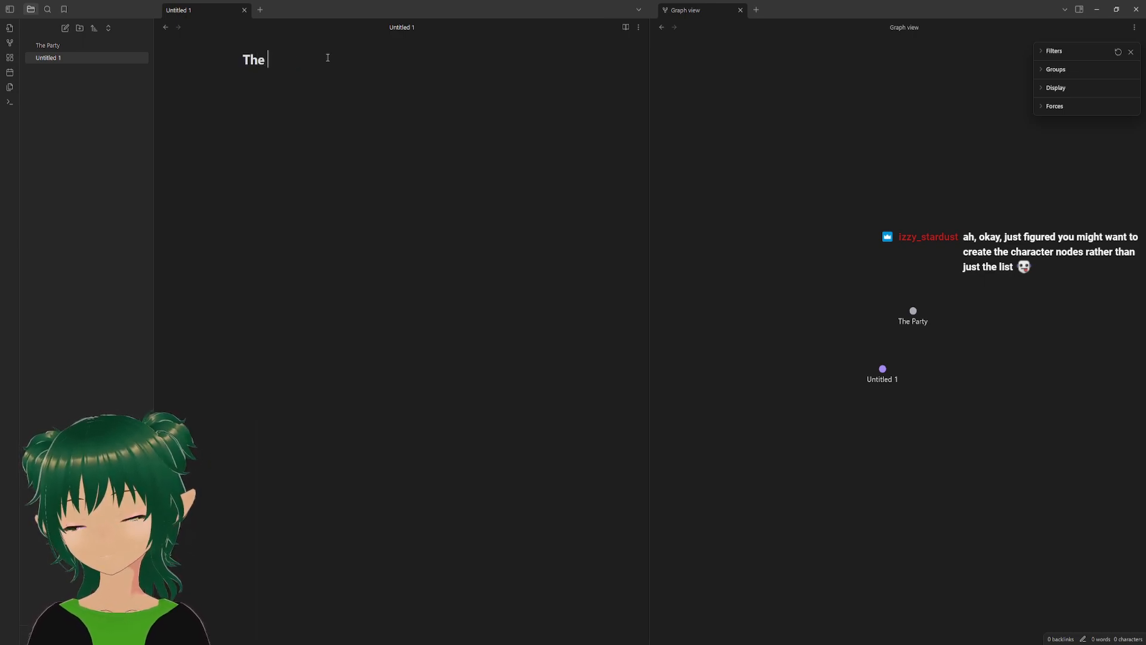
{"action": "type", "text": "Chosen One"}
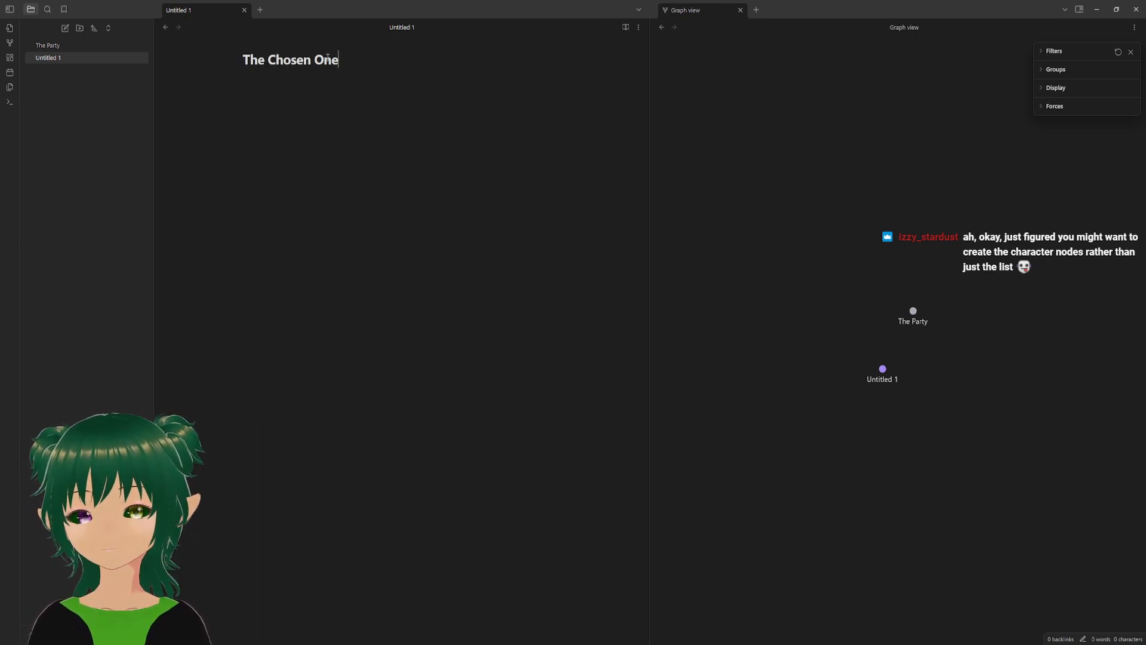
{"action": "key", "text": "Return"}
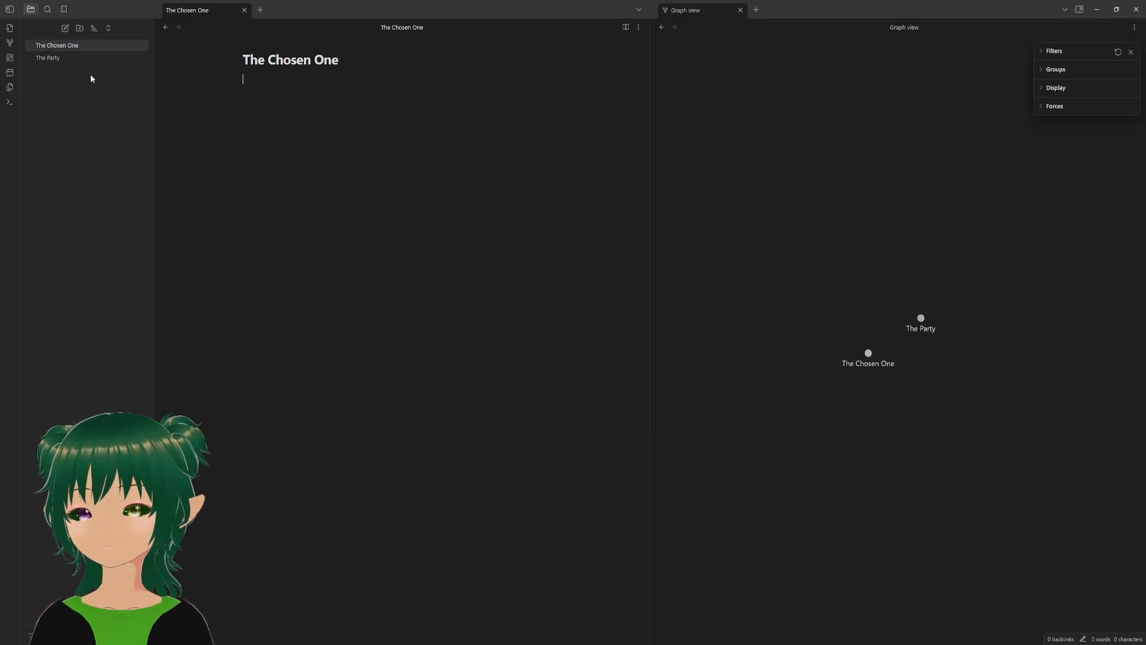
- Create a new note titled The Grave Keeper
{"action": "left_click", "coordinate": [65, 28]}
{"action": "type", "text": "The Grave"}
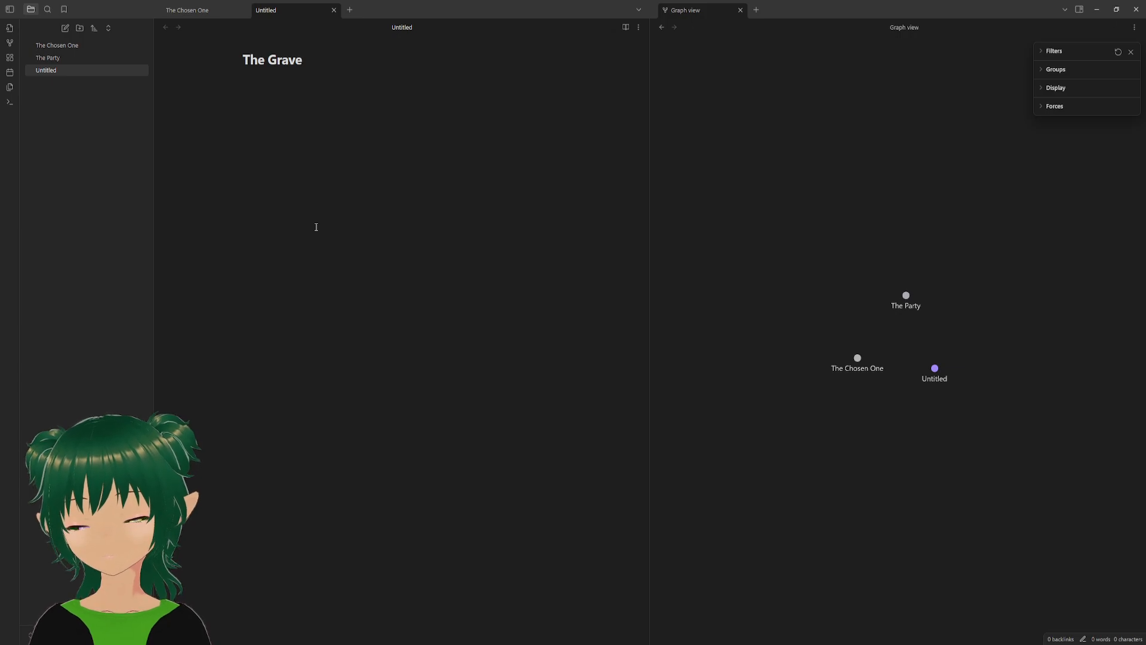
{"action": "type", "text": "keeper"}
{"action": "key", "text": "BackSpace"}
{"action": "key", "text": "BackSpace"}
{"action": "key", "text": "BackSpace"}
{"action": "key", "text": "BackSpace"}
{"action": "key", "text": "BackSpace"}
{"action": "key", "text": "BackSpace"}
{"action": "type", "text": "Keeper"}
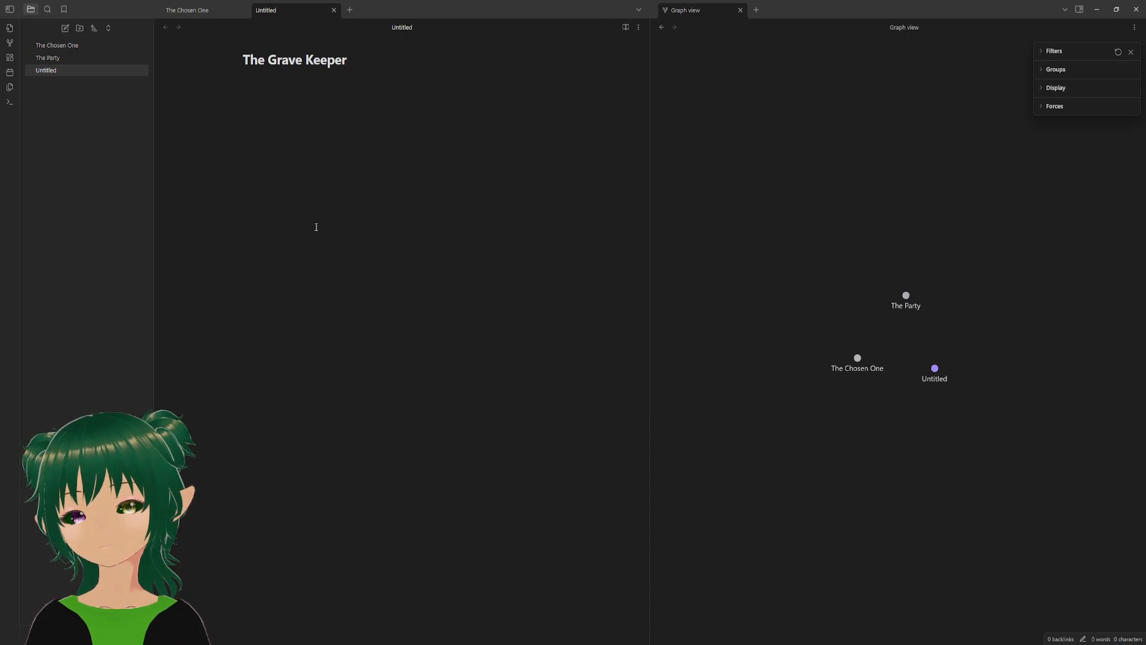
{"action": "key", "text": "Return"}
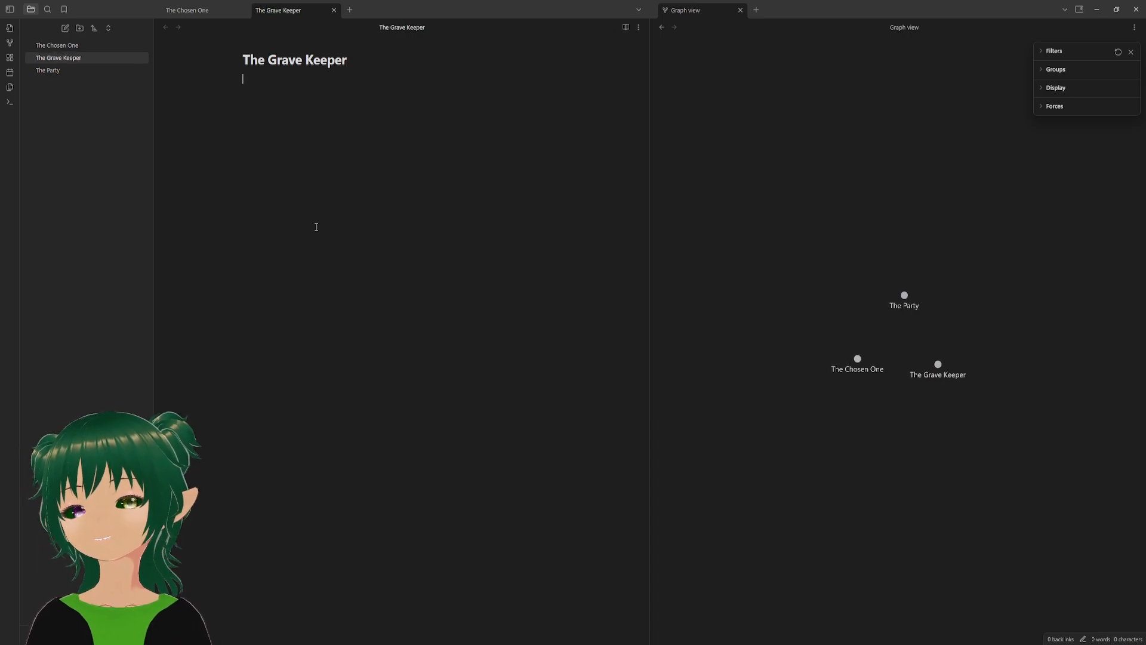
- Turn The Chosen One in The Party note's member list into a link to its note
{"action": "left_click", "coordinate": [78, 70]}
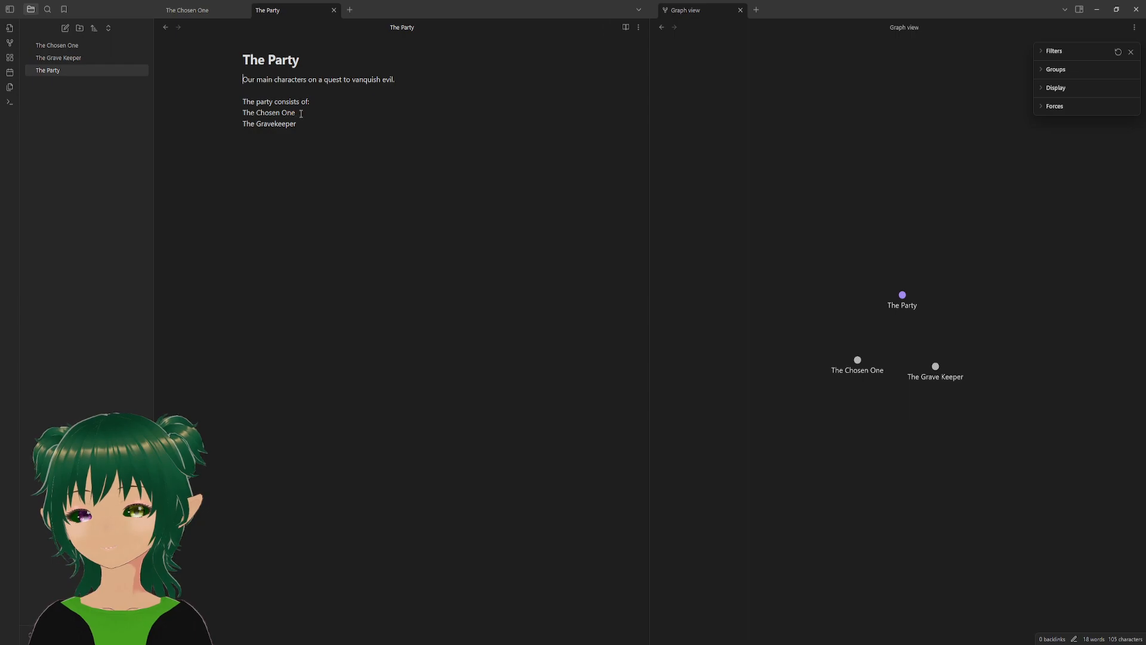
{"action": "left_click_drag", "start_coordinate": [298, 113], "coordinate": [234, 113]}
{"action": "type", "text": "[["}
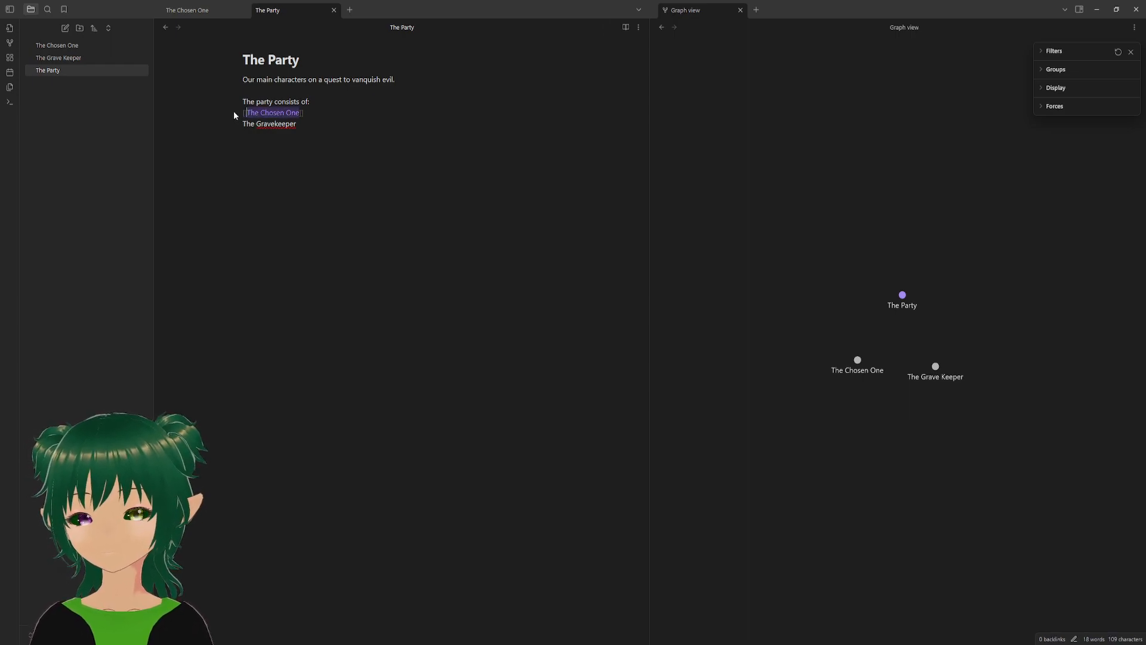
{"action": "left_click", "coordinate": [299, 124]}
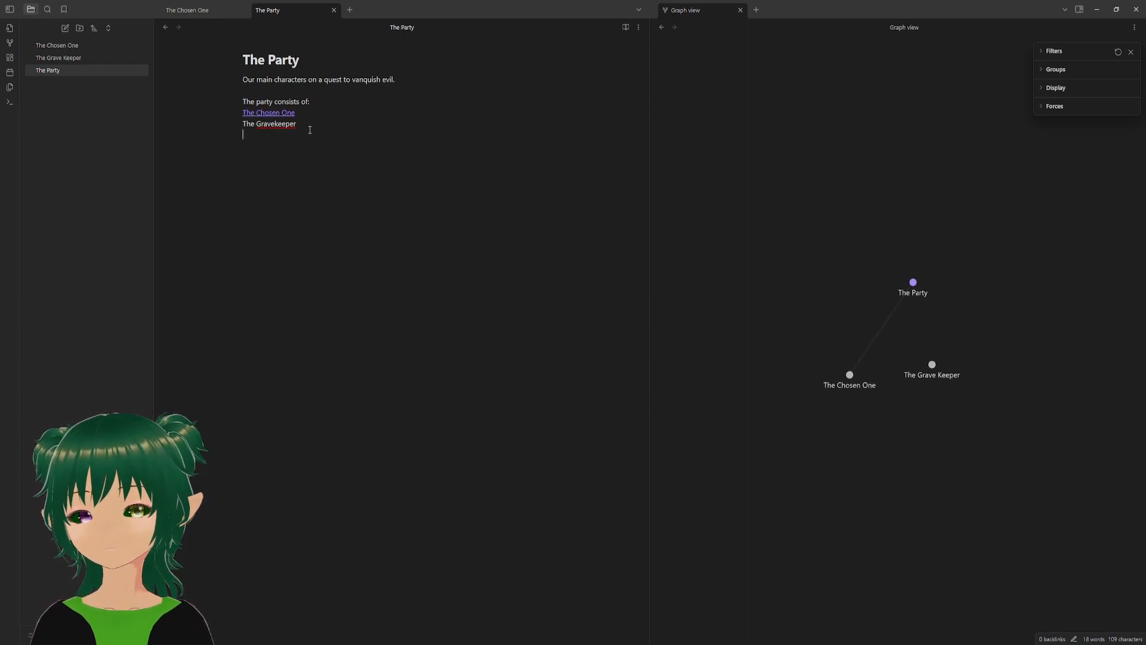
- Change the spelling of The Gravekeeper in the member list to The Grave Keeper
{"action": "left_click", "coordinate": [277, 124]}
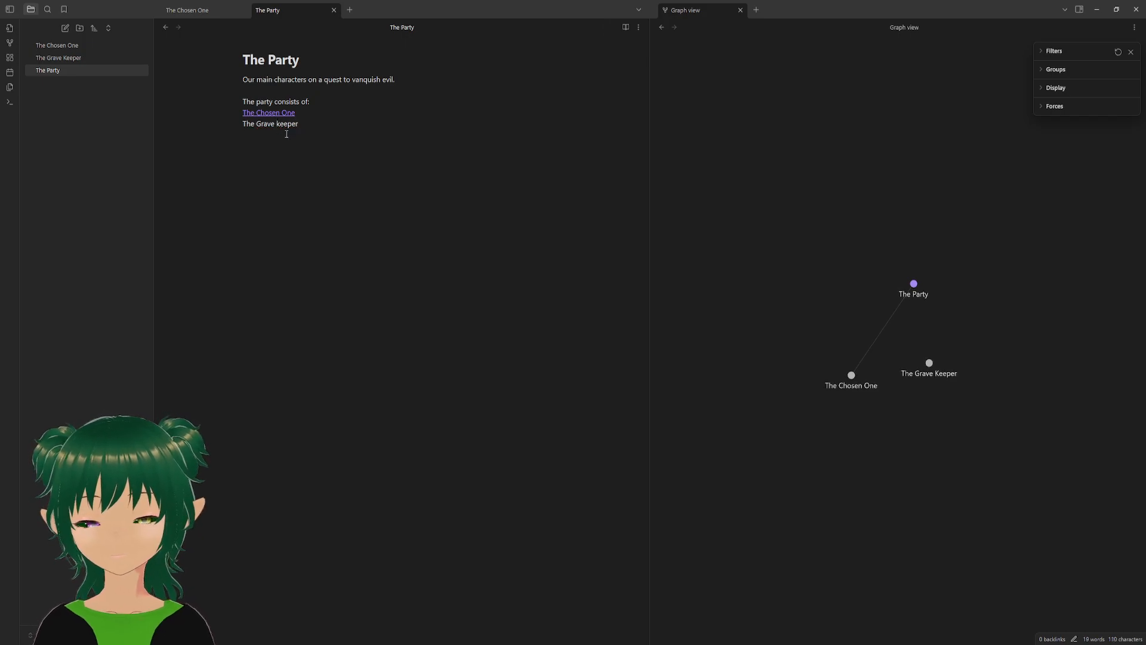
{"action": "key", "text": "Delete"}
{"action": "type", "text": "K"}
{"action": "key", "text": "Up"}
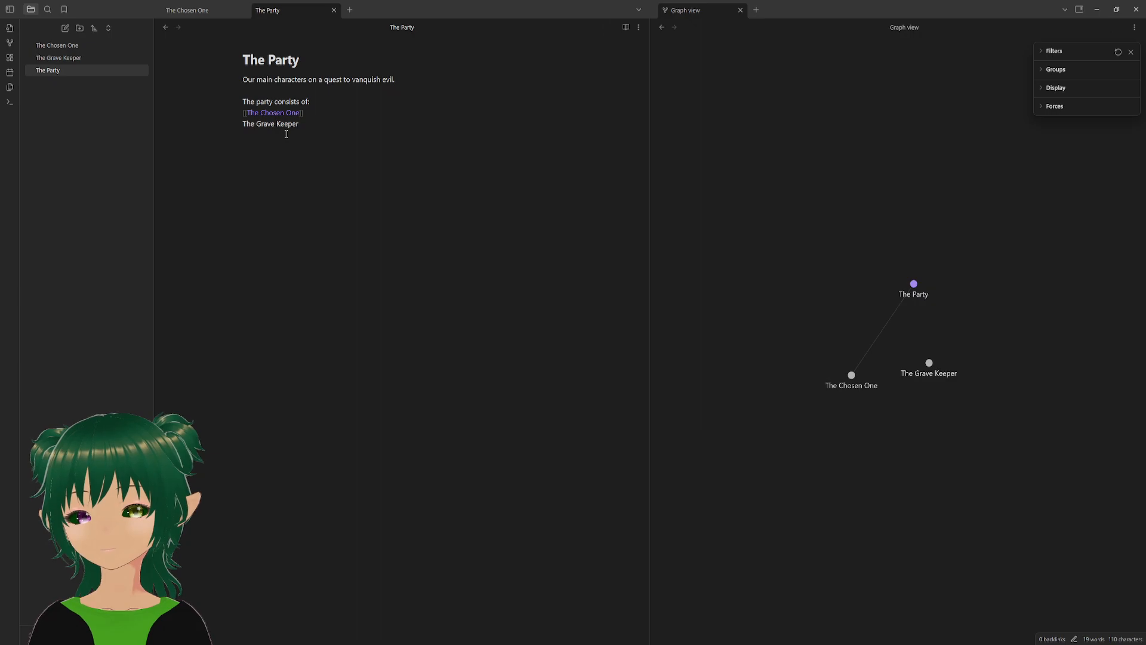
- Turn The Grave Keeper in the member list into a link to its note by enclosing it in double square brackets
{"action": "key", "text": "Down"}
{"action": "key", "text": "Home"}
{"action": "type", "text": "[["}
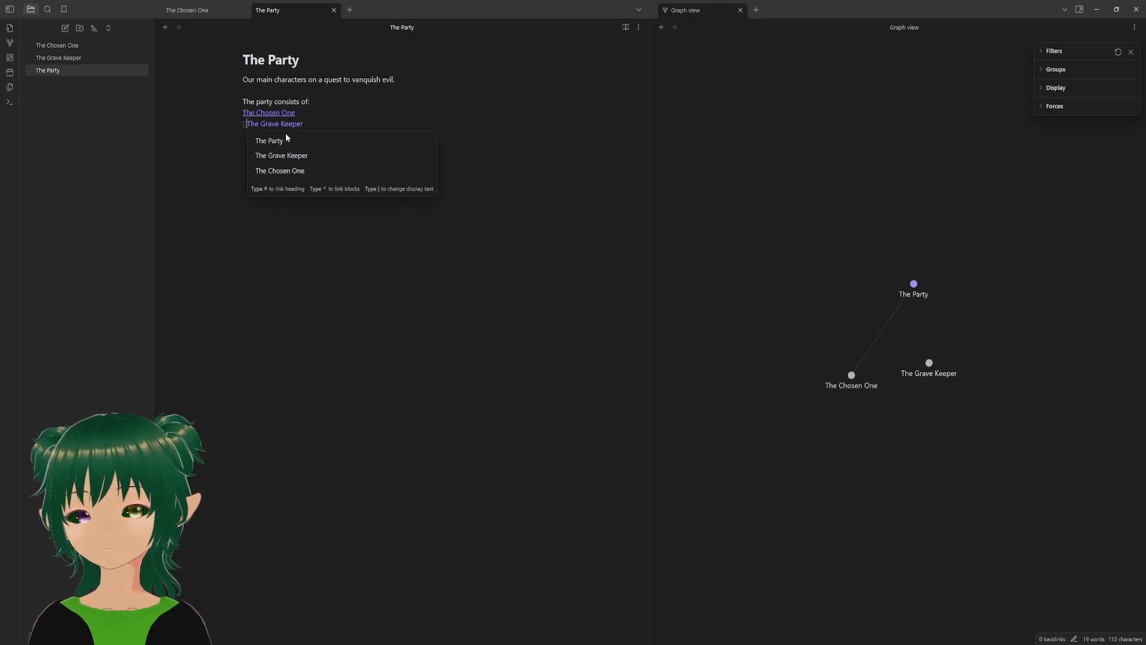
{"action": "left_click", "coordinate": [333, 122]}
{"action": "type", "text": "]]"}
{"action": "key", "text": "Return"}
- Sort the note list by created time from old to new
{"action": "left_click_drag", "start_coordinate": [80, 72], "coordinate": [62, 102]}
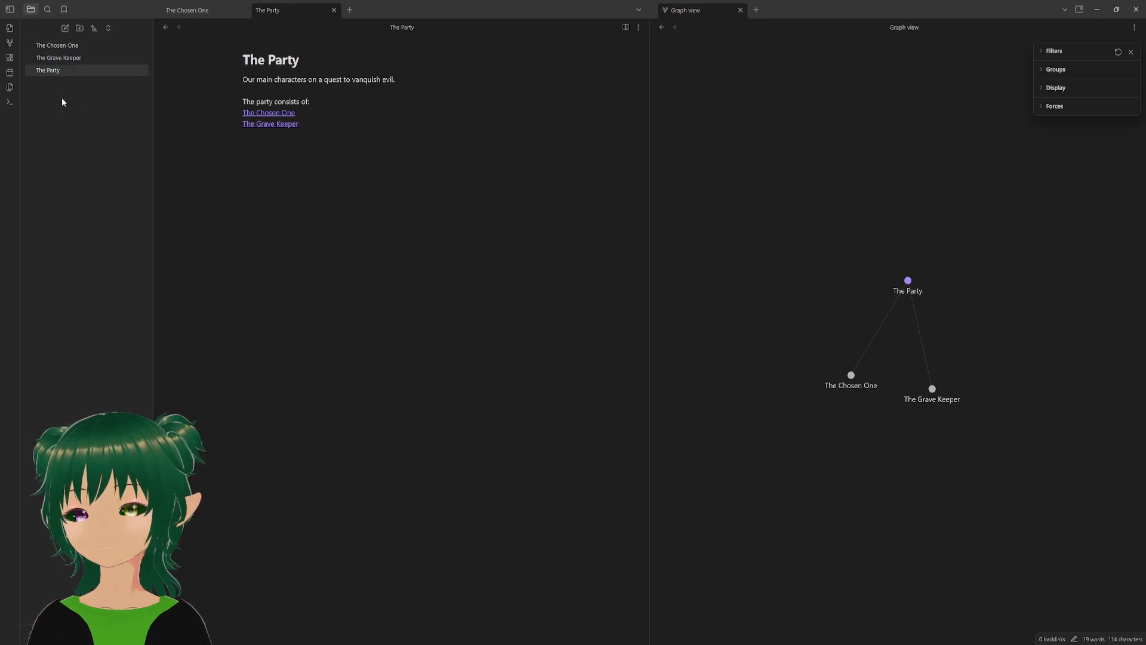
{"action": "left_click", "coordinate": [94, 28]}
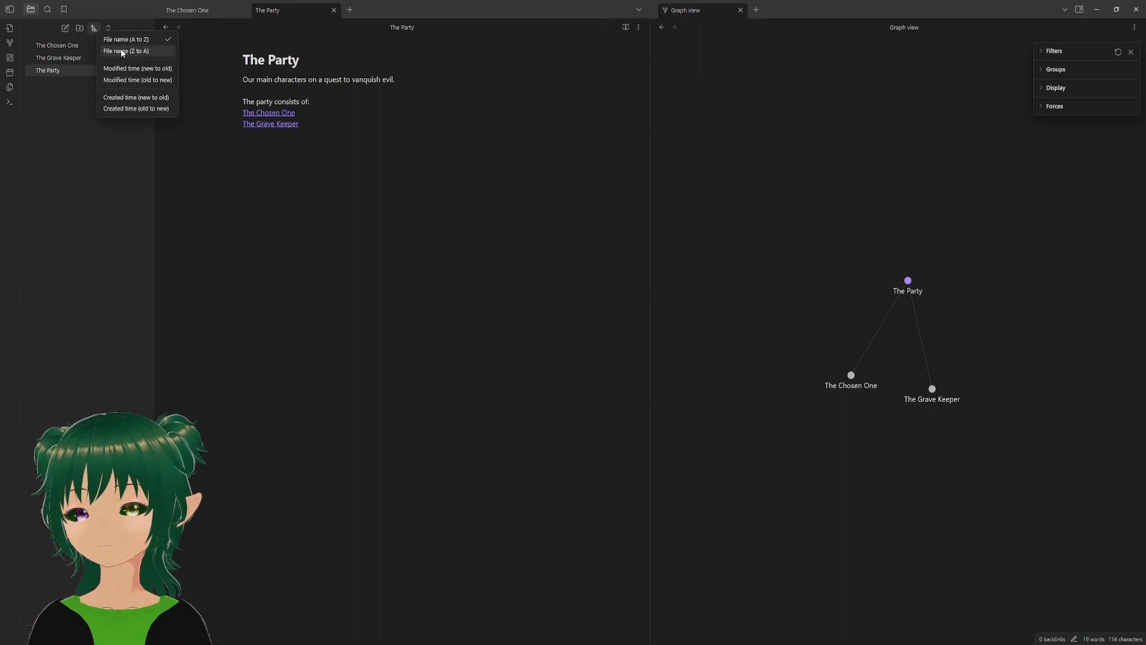
{"action": "left_click", "coordinate": [130, 109]}
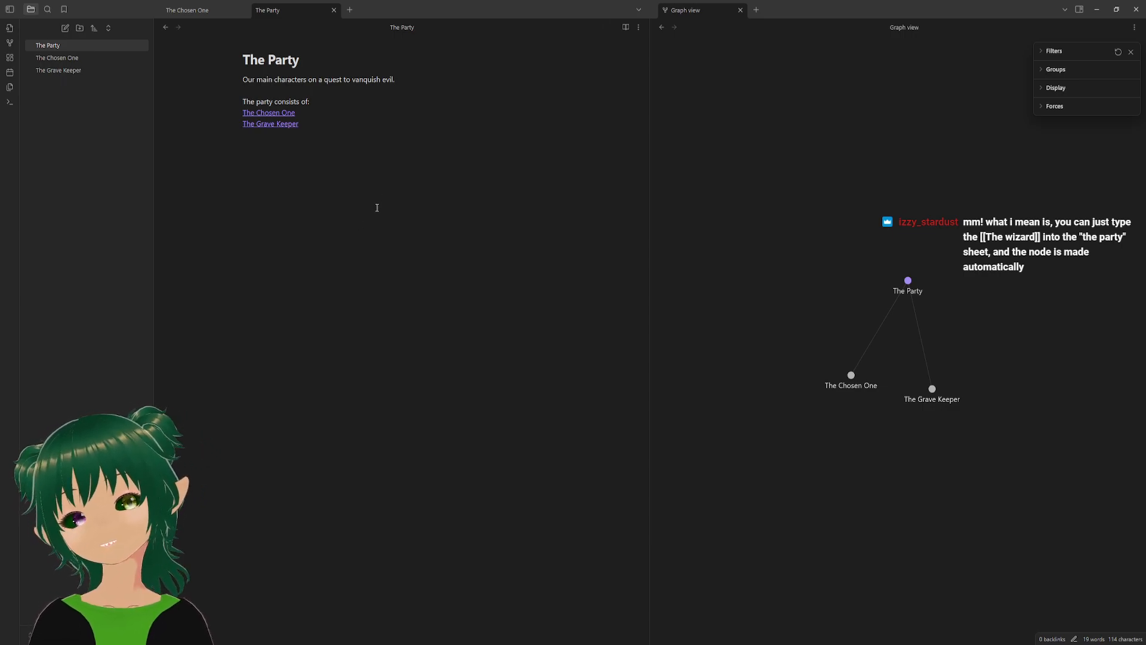
- Add a link to The Flame Knight in double square brackets below The Grave Keeper in The Party note's member list
{"action": "left_click", "coordinate": [418, 242]}
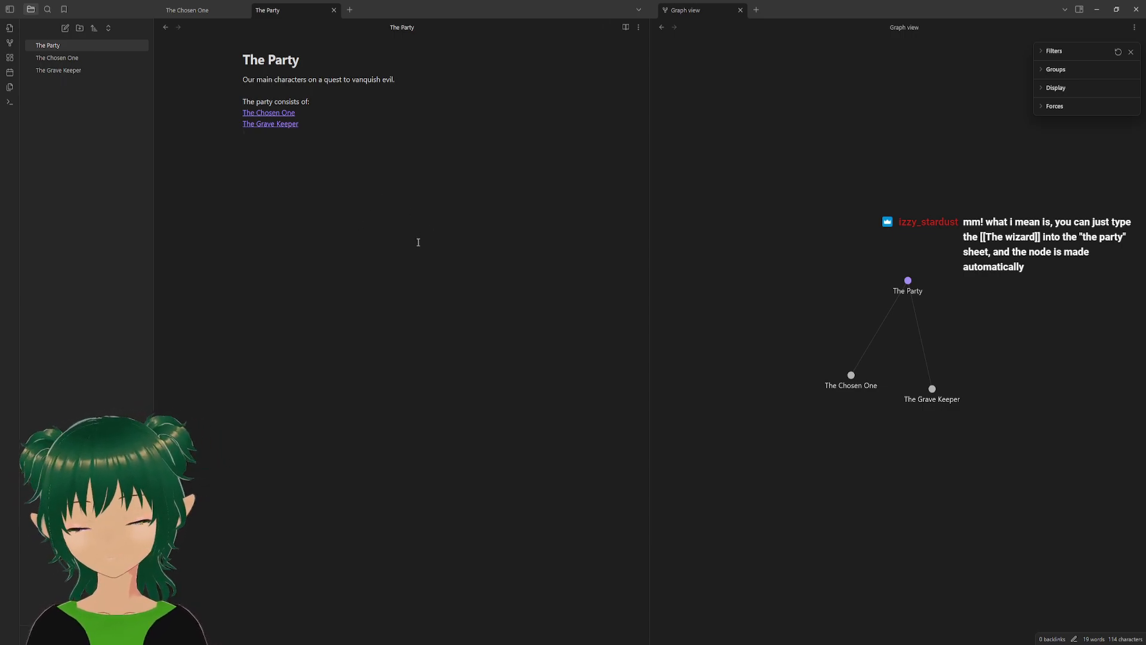
{"action": "type", "text": "[["}
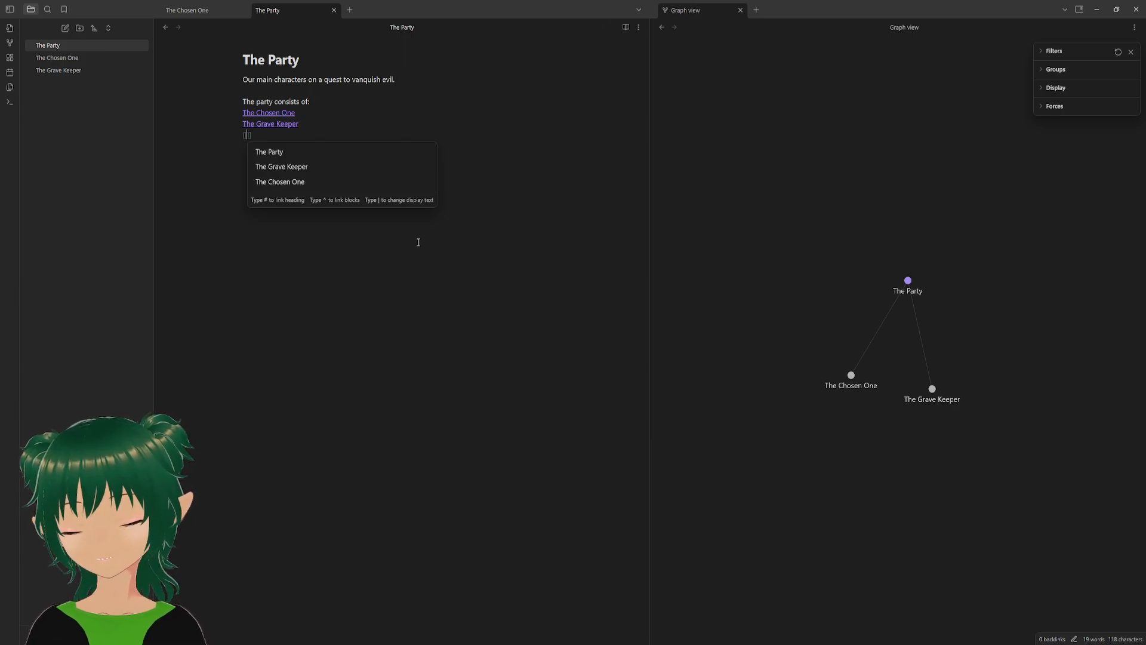
{"action": "type", "text": "The"}
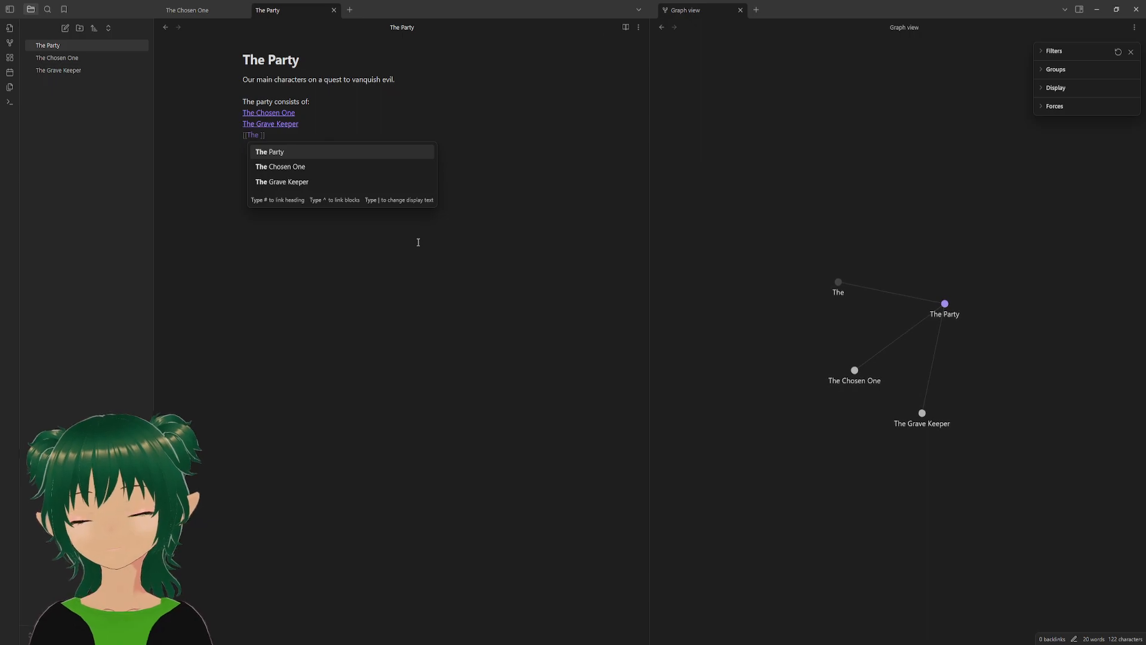
{"action": "type", "text": " Flame"}
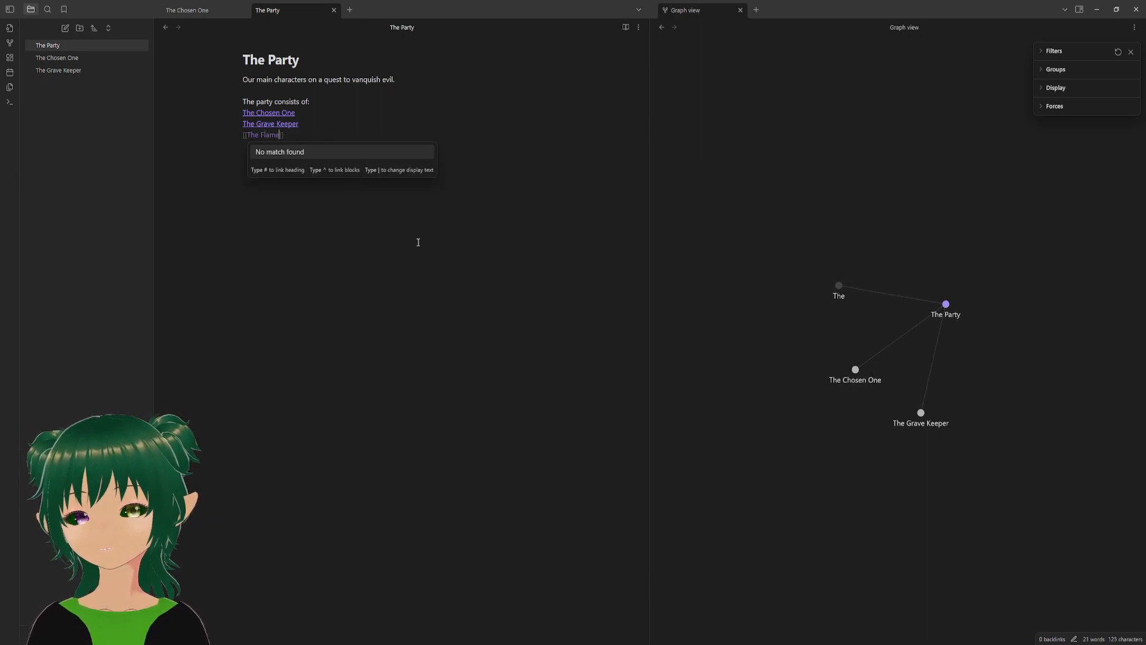
{"action": "type", "text": " Knight"}
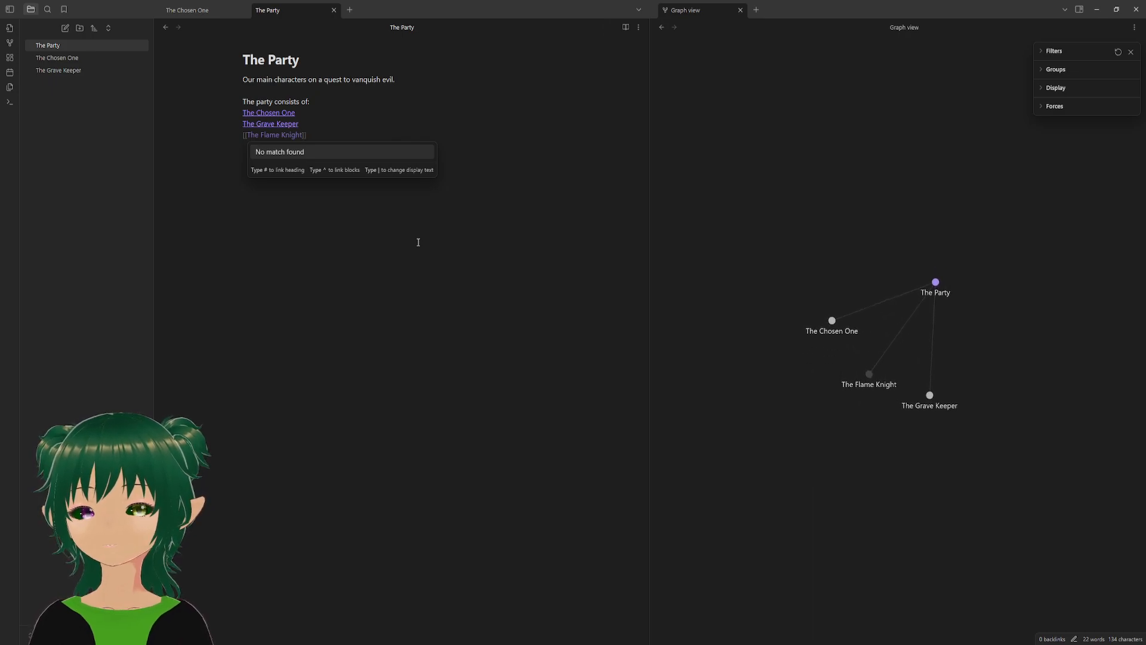
{"action": "key", "text": "End"}
{"action": "key", "text": "Return"}
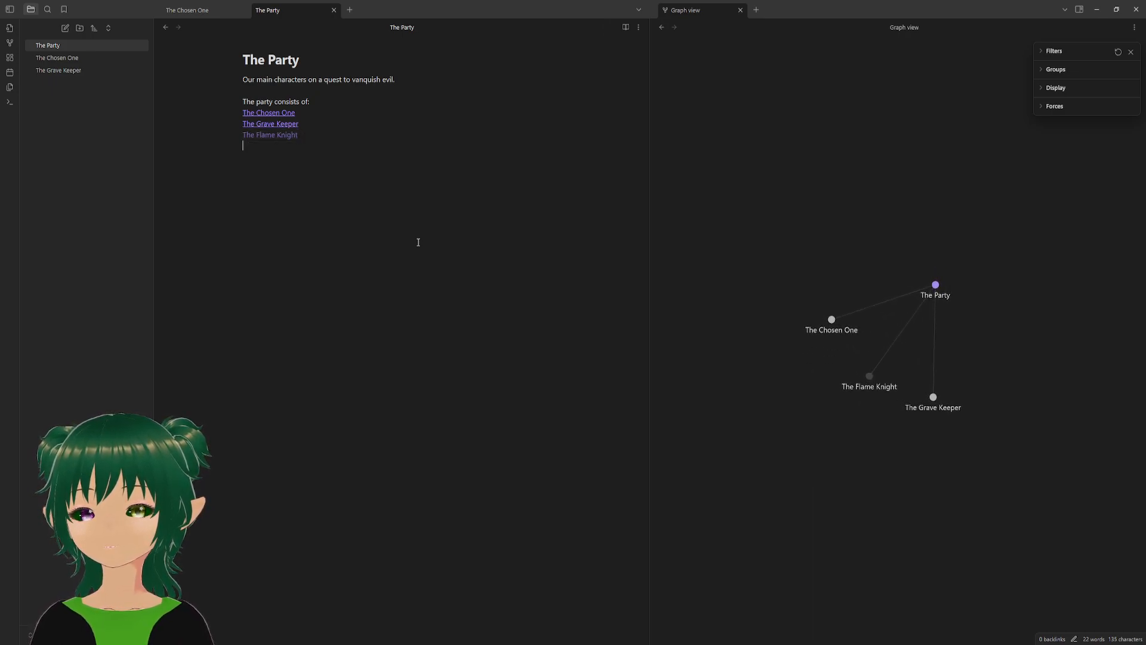
{"action": "key", "text": "BackSpace"}
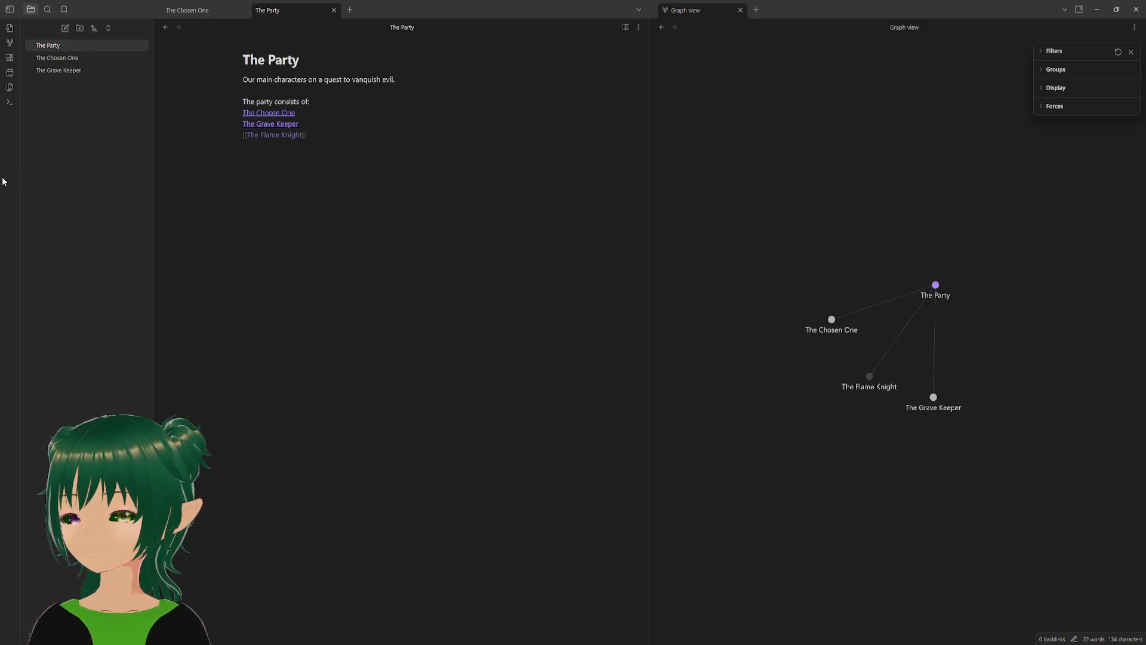
- Create The Flame Knight note by following its link in the member list, and return to The Party note
{"action": "left_click", "coordinate": [302, 135]}
{"action": "key", "text": "Return"}
{"action": "key", "text": "BackSpace"}
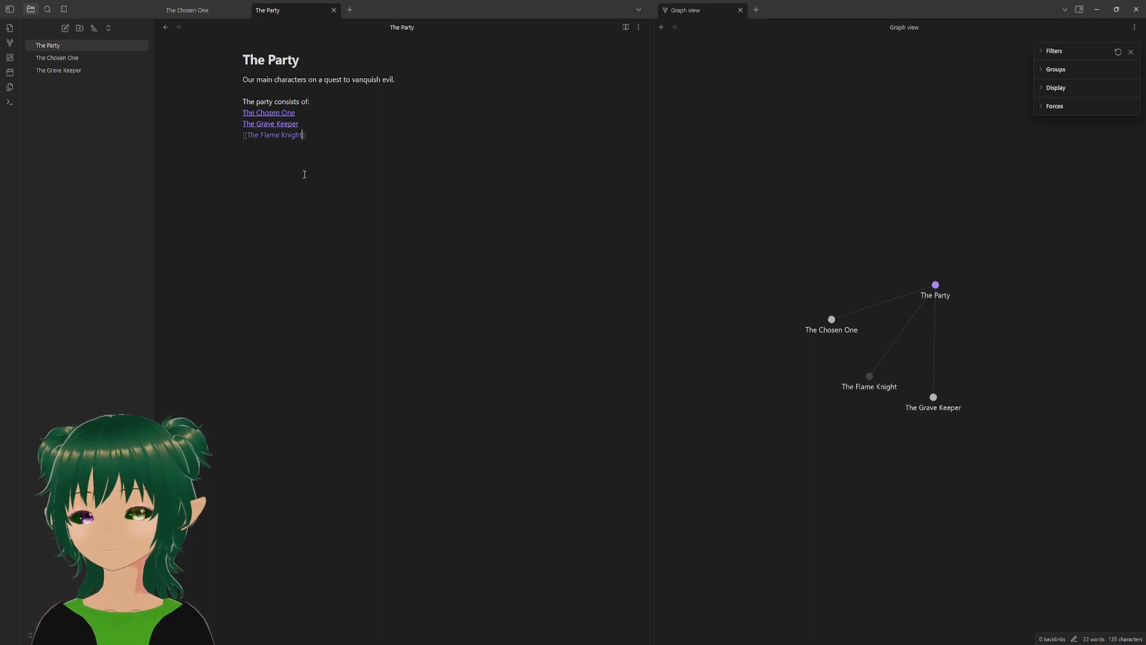
{"action": "left_click", "coordinate": [289, 153]}
{"action": "left_click", "coordinate": [300, 136]}
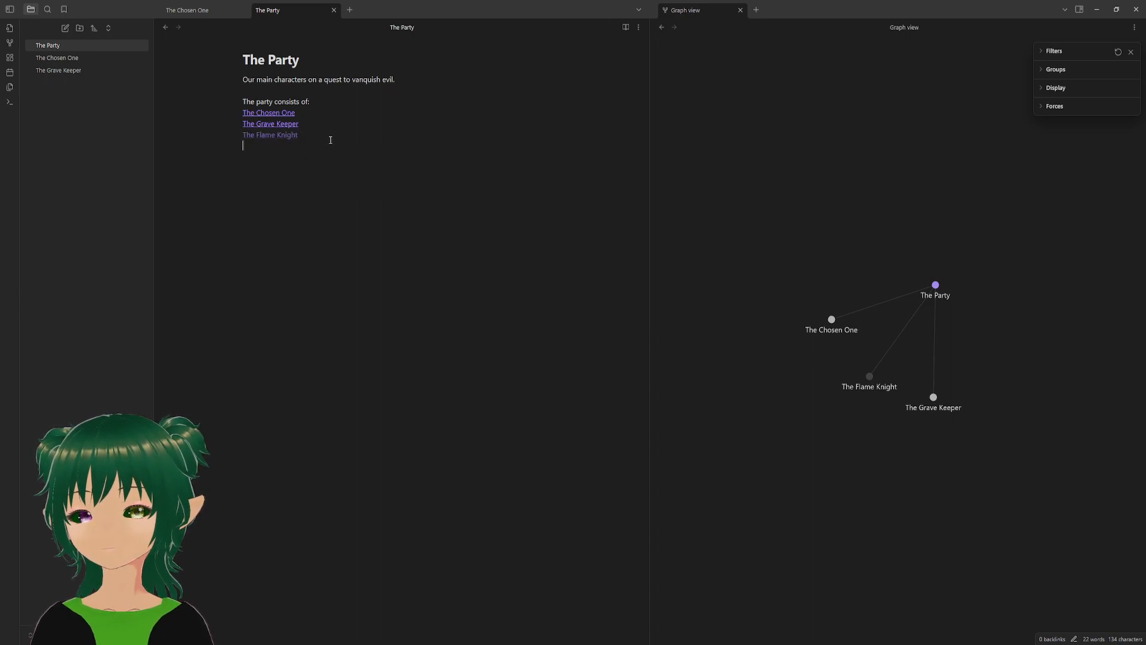
{"action": "left_click", "coordinate": [260, 135]}
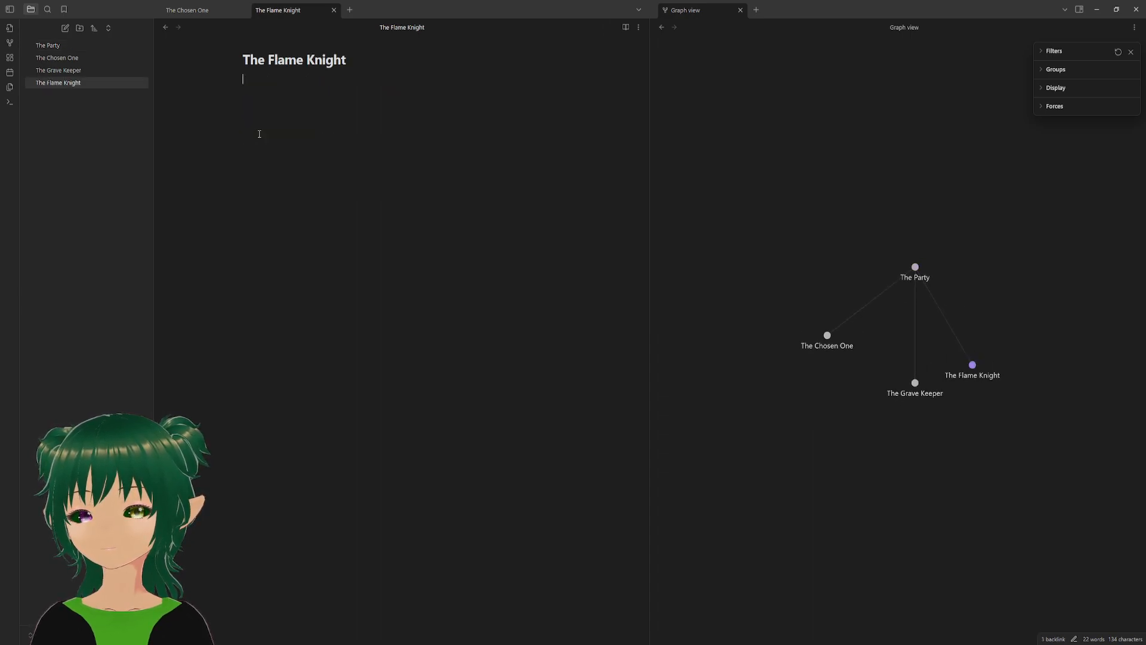
{"action": "left_click", "coordinate": [59, 47]}
{"action": "left_click", "coordinate": [92, 83]}
{"action": "left_click", "coordinate": [59, 47]}
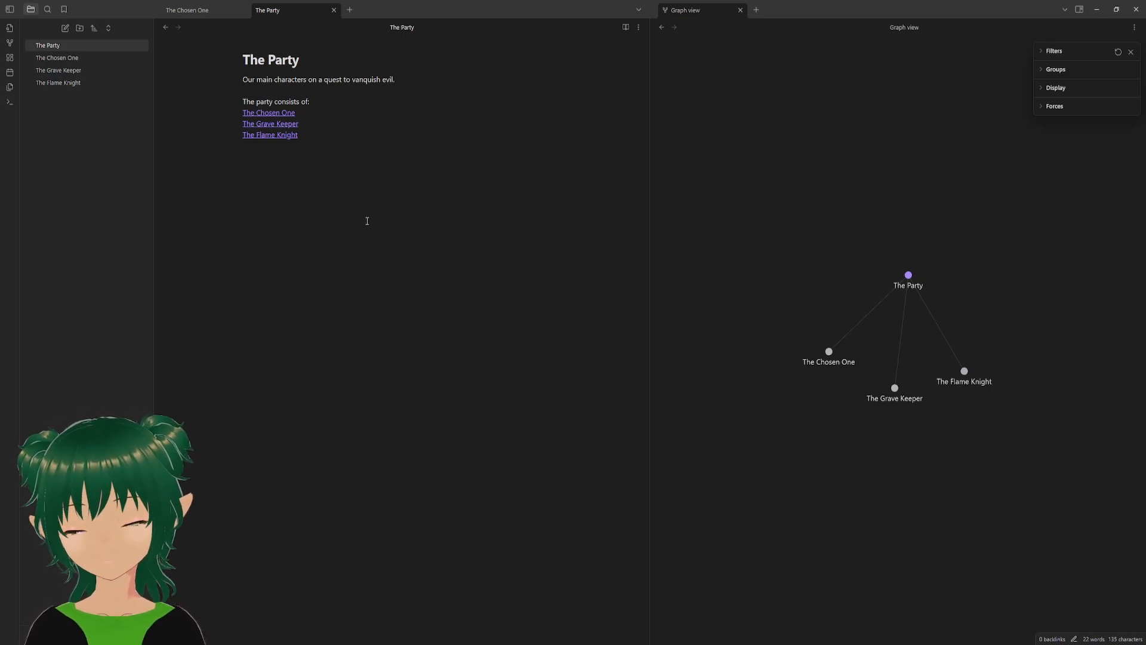
{"action": "type", "text": "[["}
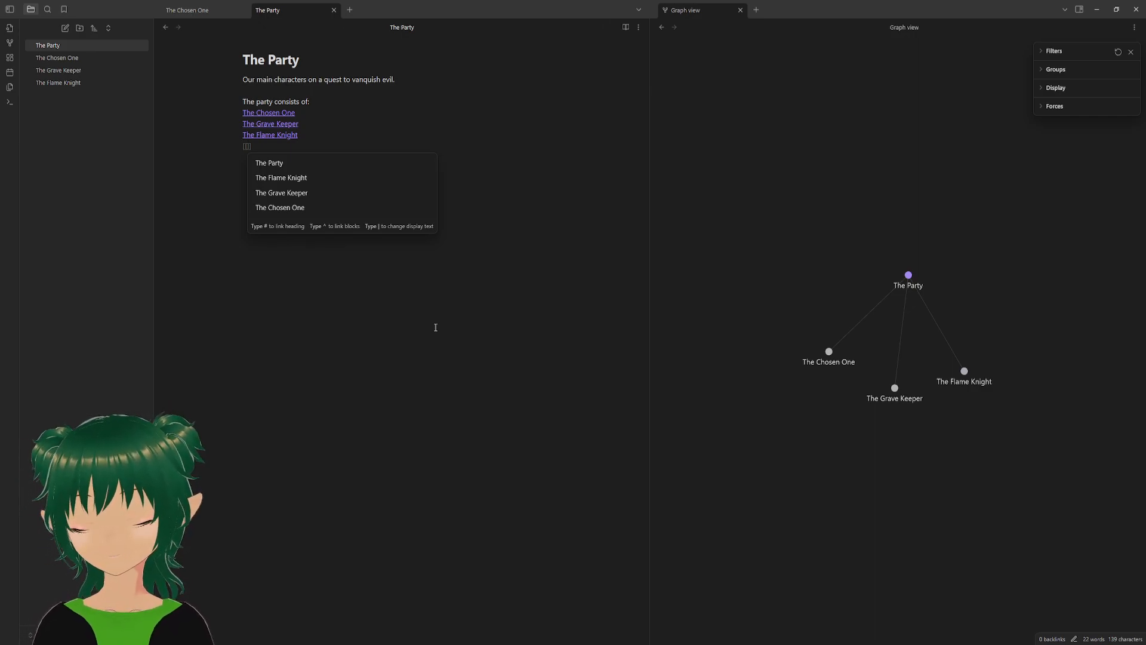
{"action": "key", "text": "BackSpace"}
{"action": "key", "text": "BackSpace"}
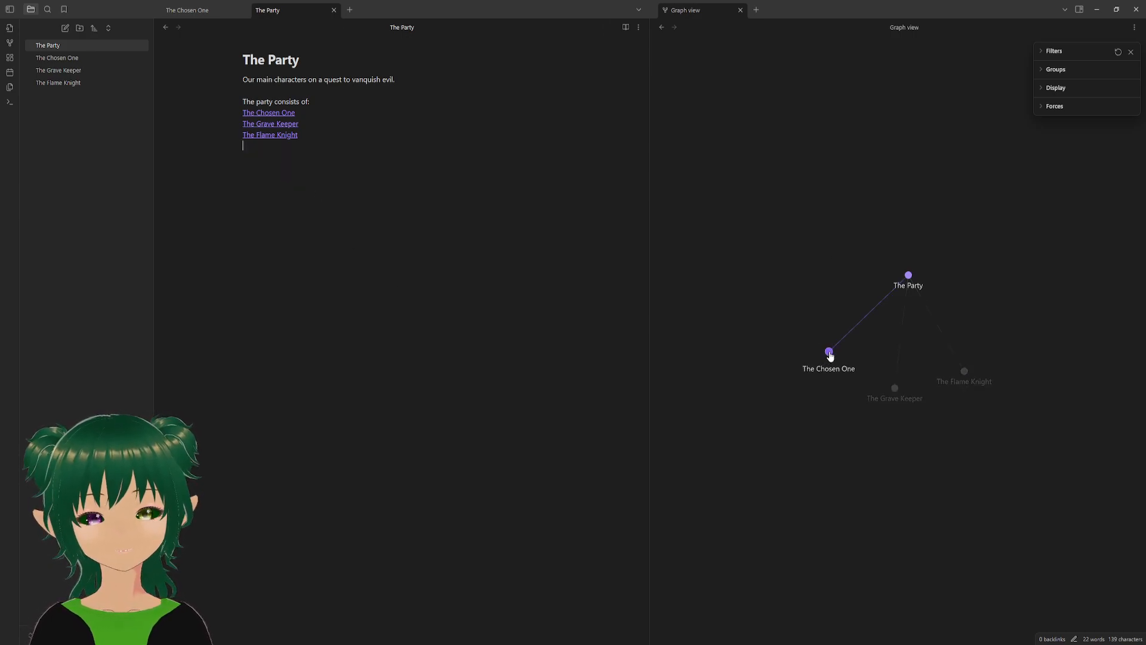
- Move The Chosen One and The Flame Knight nodes around in the graph view
{"action": "left_click_drag", "start_coordinate": [829, 352], "coordinate": [798, 192]}
{"action": "left_click_drag", "start_coordinate": [961, 397], "coordinate": [998, 267]}
- Write "The quest was given to the by" below the member list, set apart by blank lines
{"action": "left_click", "coordinate": [426, 315]}
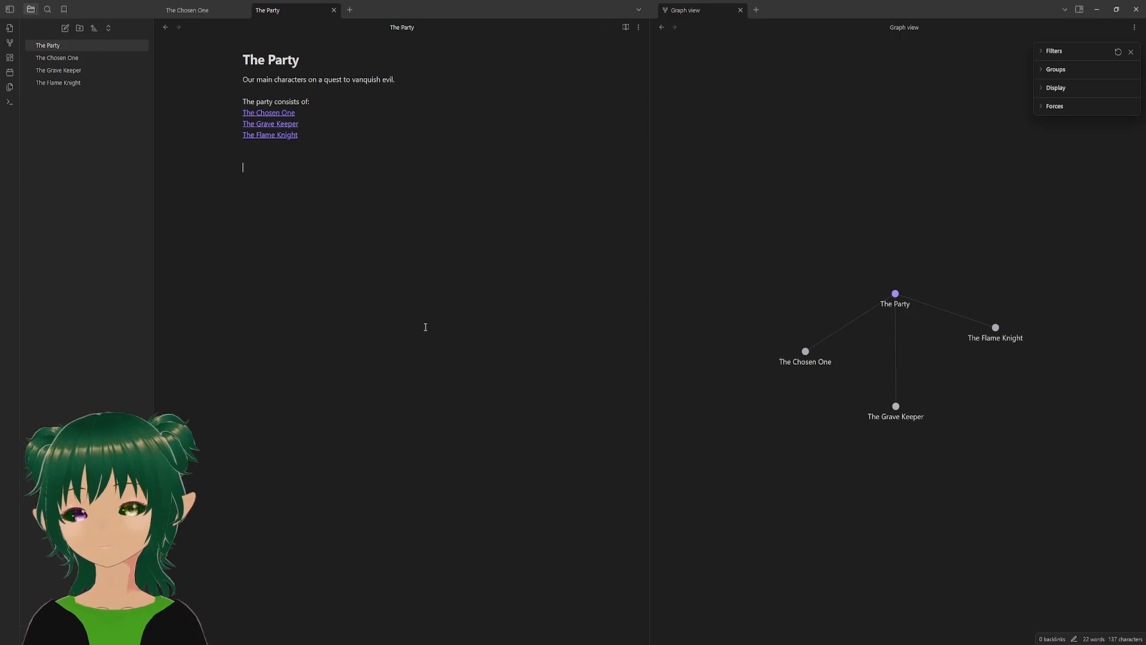
{"action": "type", "text": "The ques"}
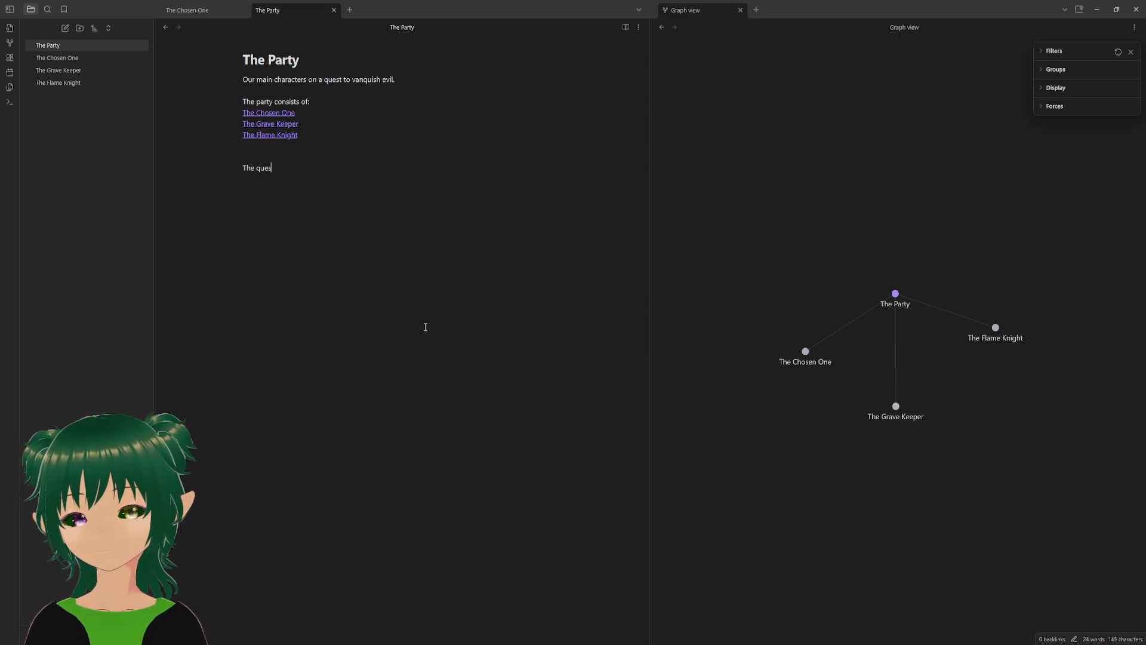
{"action": "type", "text": "t was given to the "}
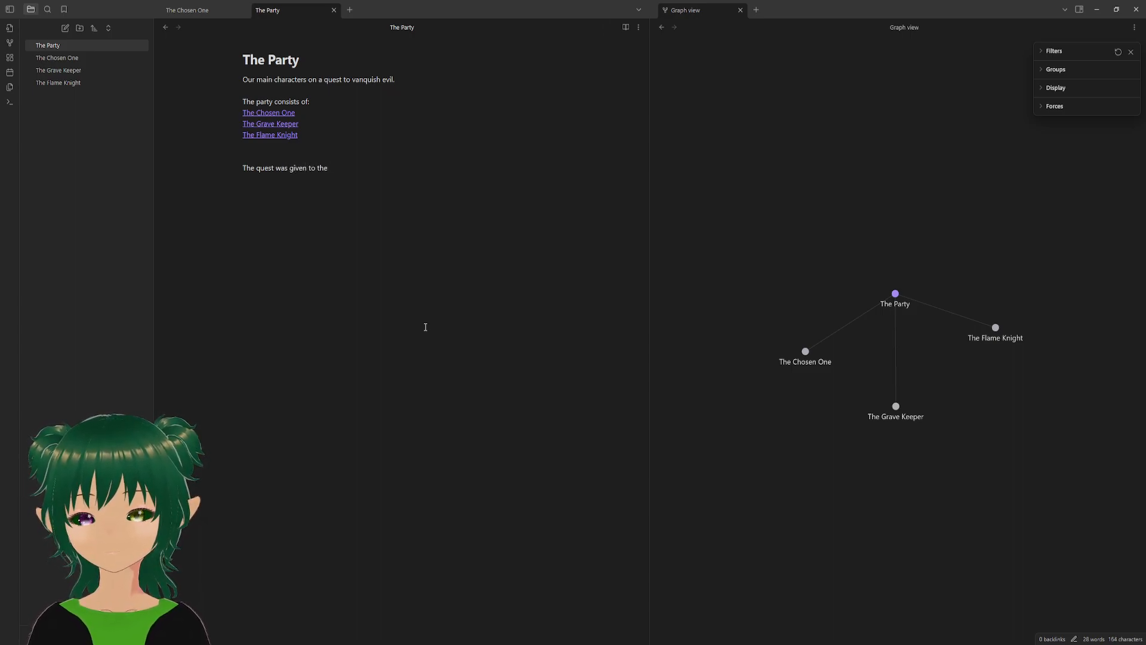
{"action": "type", "text": " by"}
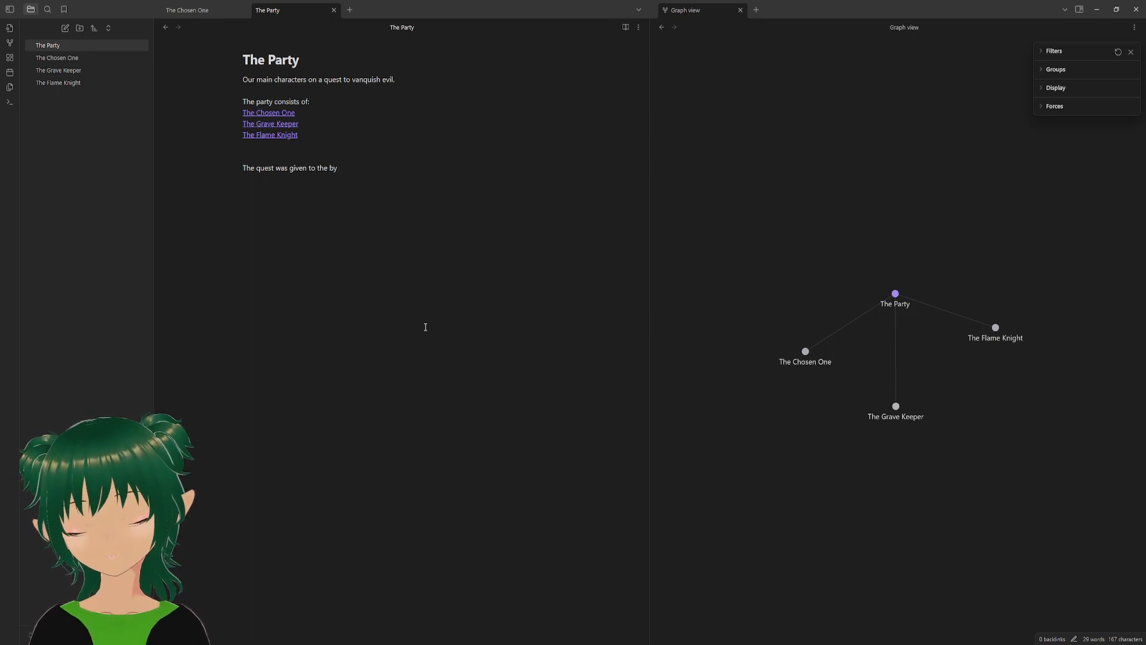
{"action": "key", "text": "Return"}
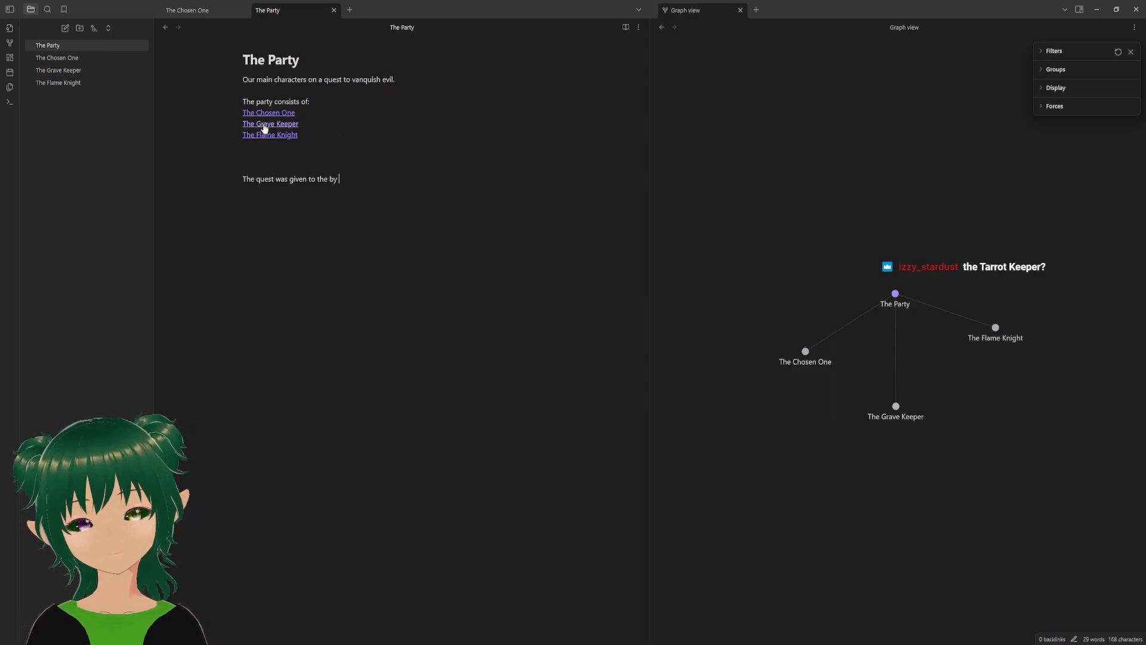
{"action": "mouse_move", "coordinate": [261, 126]}
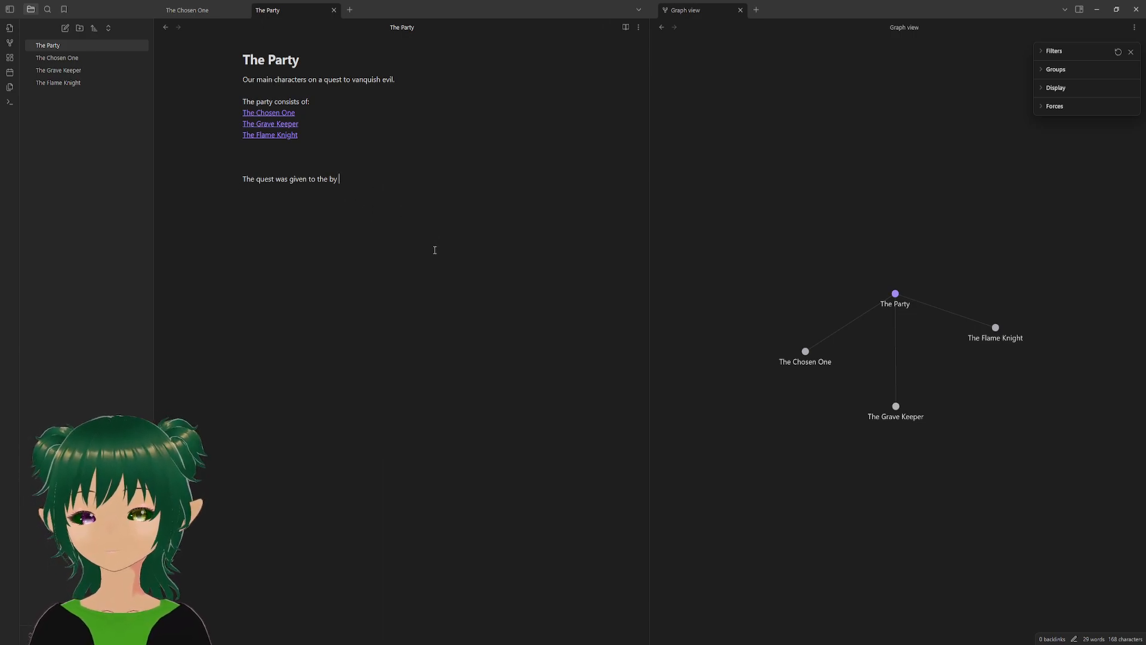
{"action": "type", "text": "th"}
{"action": "key", "text": "BackSpace"}
{"action": "key", "text": "BackSpace"}
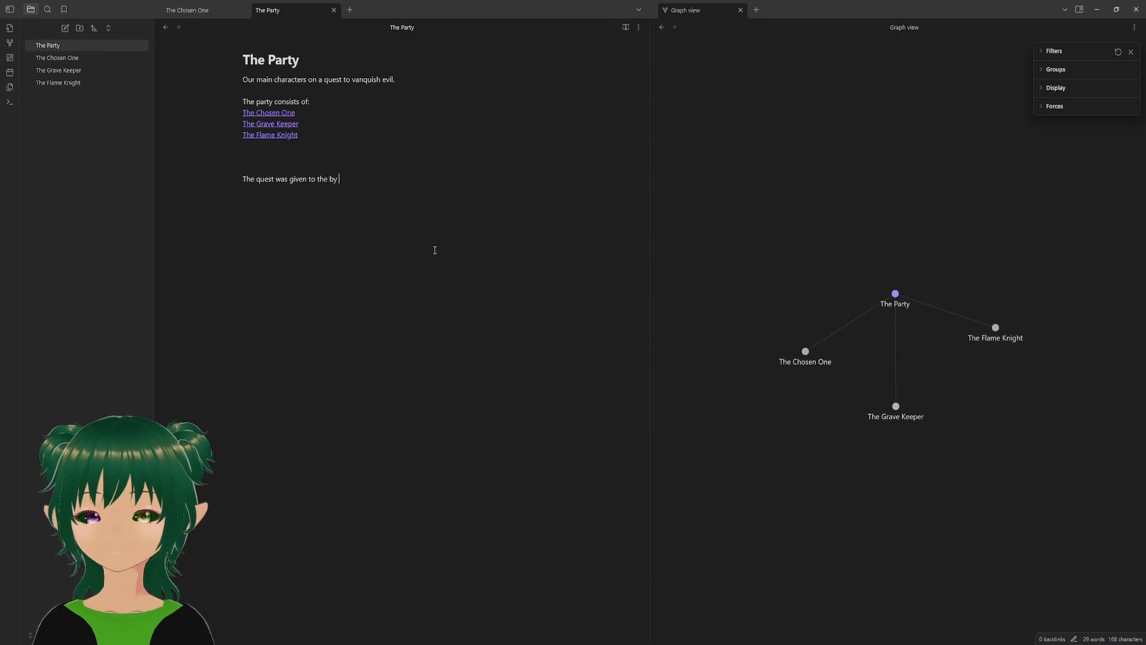
- Insert an empty link in double square brackets after "by" in the quest sentence
{"action": "type", "text": "[[["}
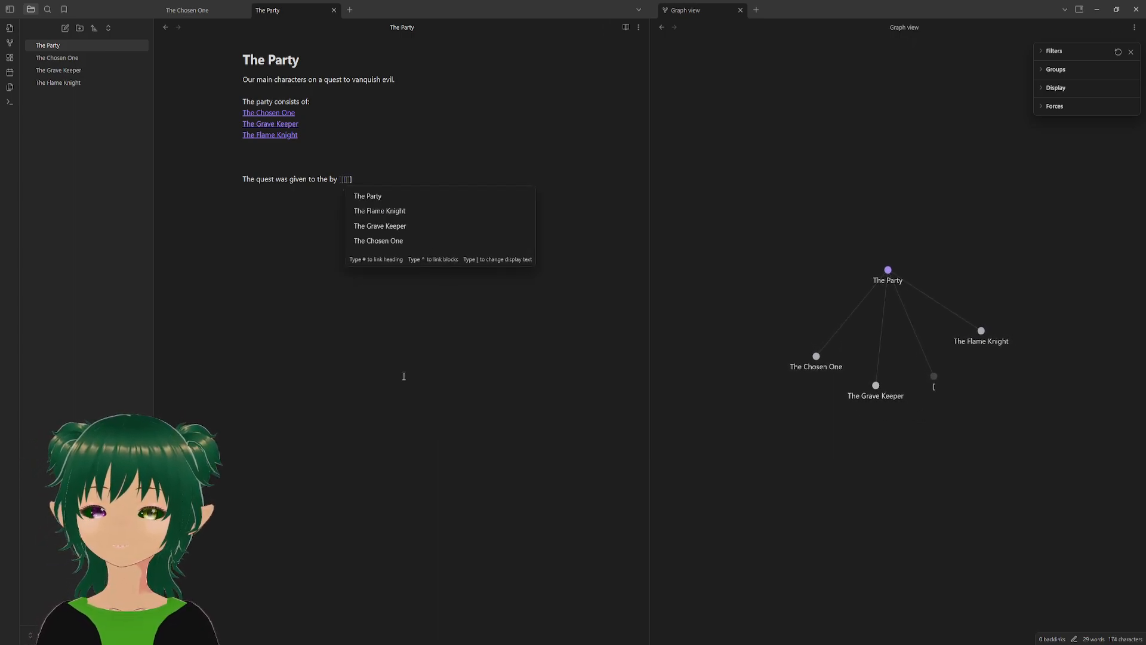
{"action": "key", "text": "BackSpace"}
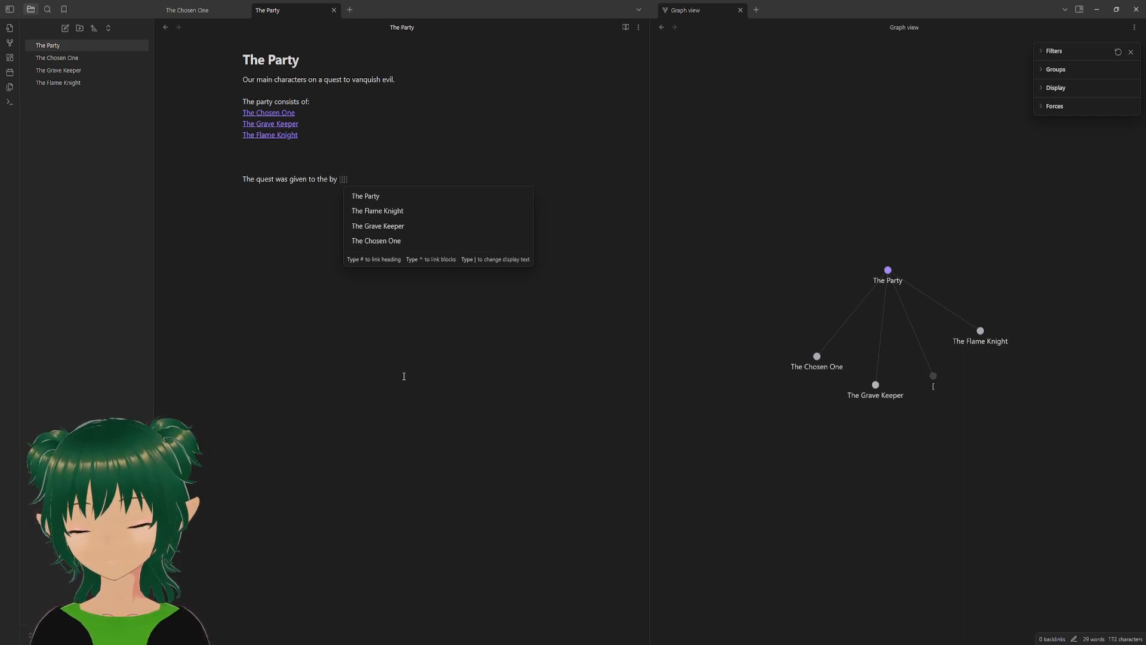
{"action": "type", "text": "The"}
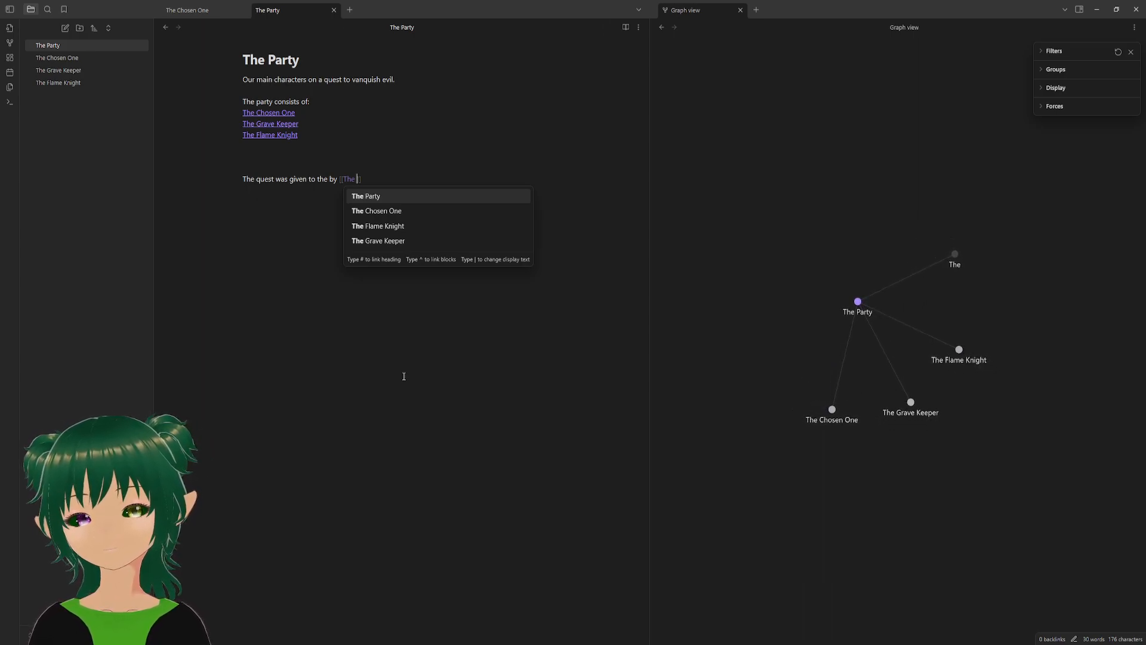
{"action": "type", "text": "Head "}
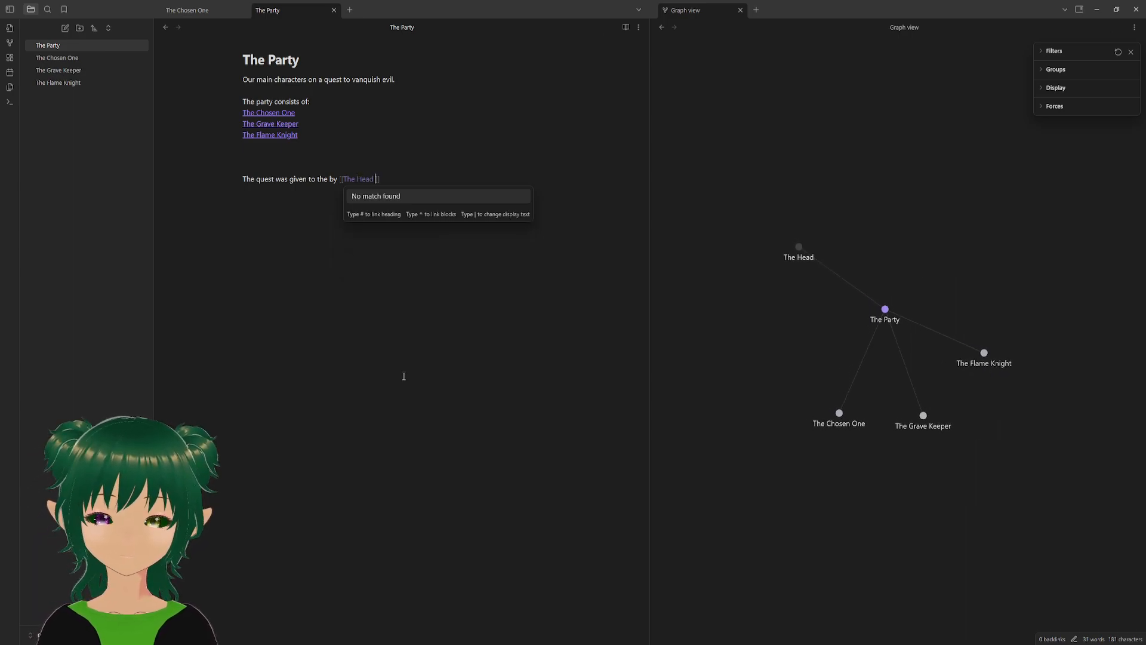
{"action": "type", "text": "of the"}
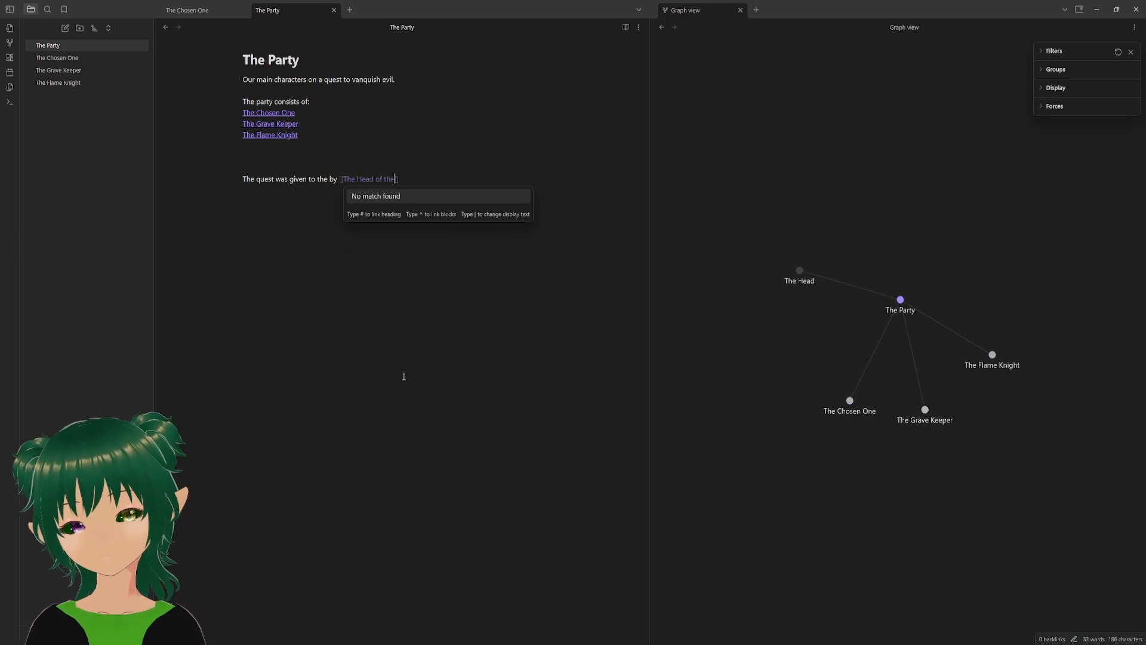
{"action": "key", "text": "BackSpace"}
{"action": "key", "text": "BackSpace"}
{"action": "key", "text": "BackSpace"}
{"action": "key", "text": "BackSpace"}
{"action": "key", "text": "BackSpace"}
{"action": "key", "text": "BackSpace"}
{"action": "key", "text": "BackSpace"}
{"action": "key", "text": "BackSpace"}
{"action": "key", "text": "BackSpace"}
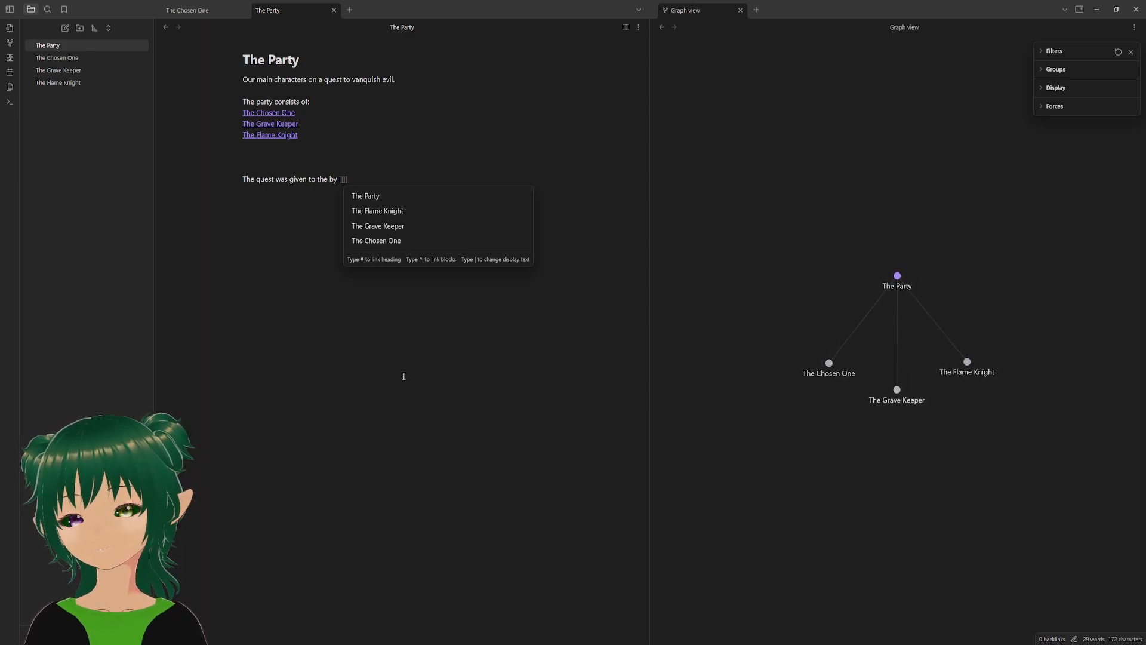
{"action": "key", "text": "Up"}
{"action": "key", "text": "Up"}
{"action": "key", "text": "Down"}
{"action": "key", "text": "Down"}
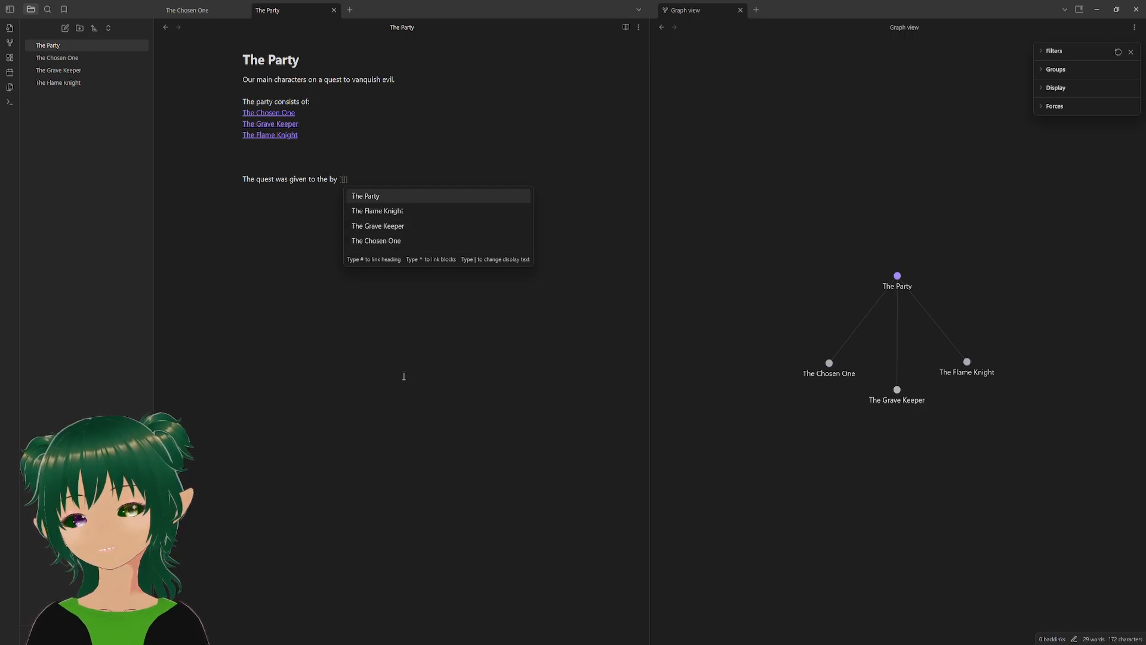
- Continue the quest sentence after the empty link with "of" and a link named The Order of the Night Sky
{"action": "key", "text": "Escape"}
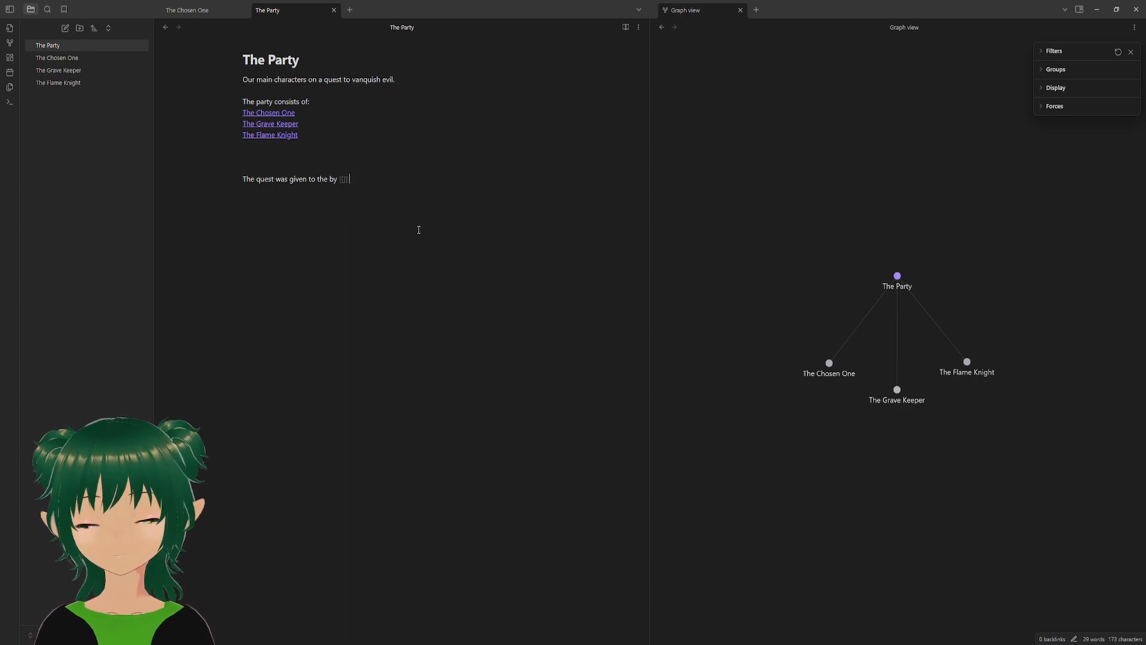
{"action": "type", "text": "of"}
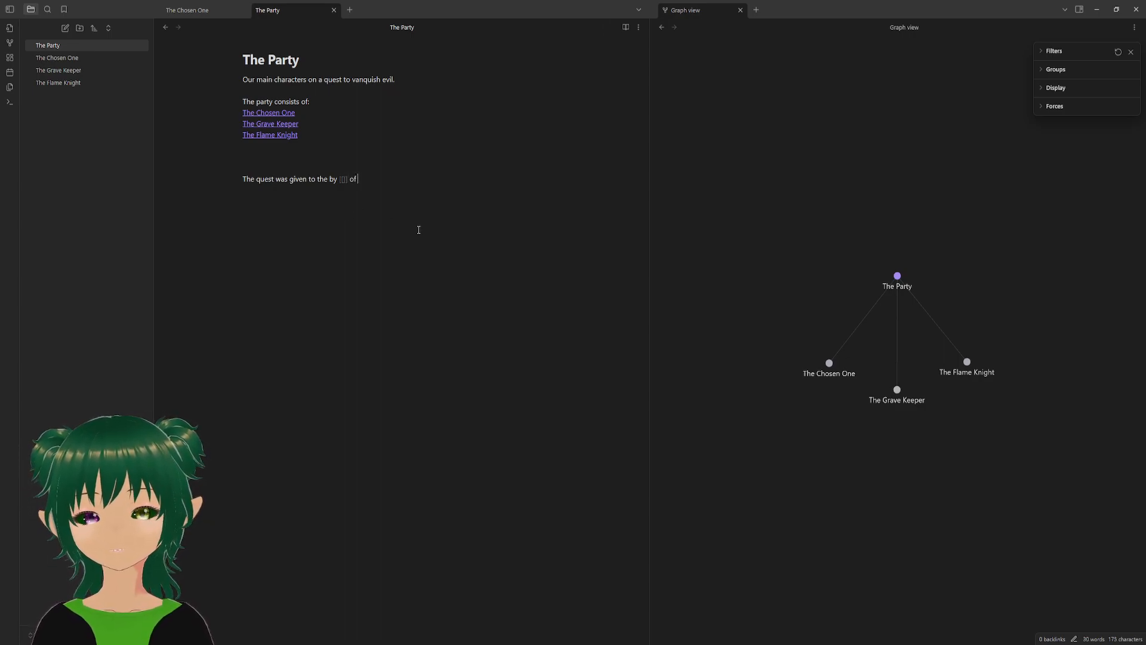
{"action": "type", "text": " ["}
{"action": "key", "text": "BackSpace"}
{"action": "type", "text": "[["}
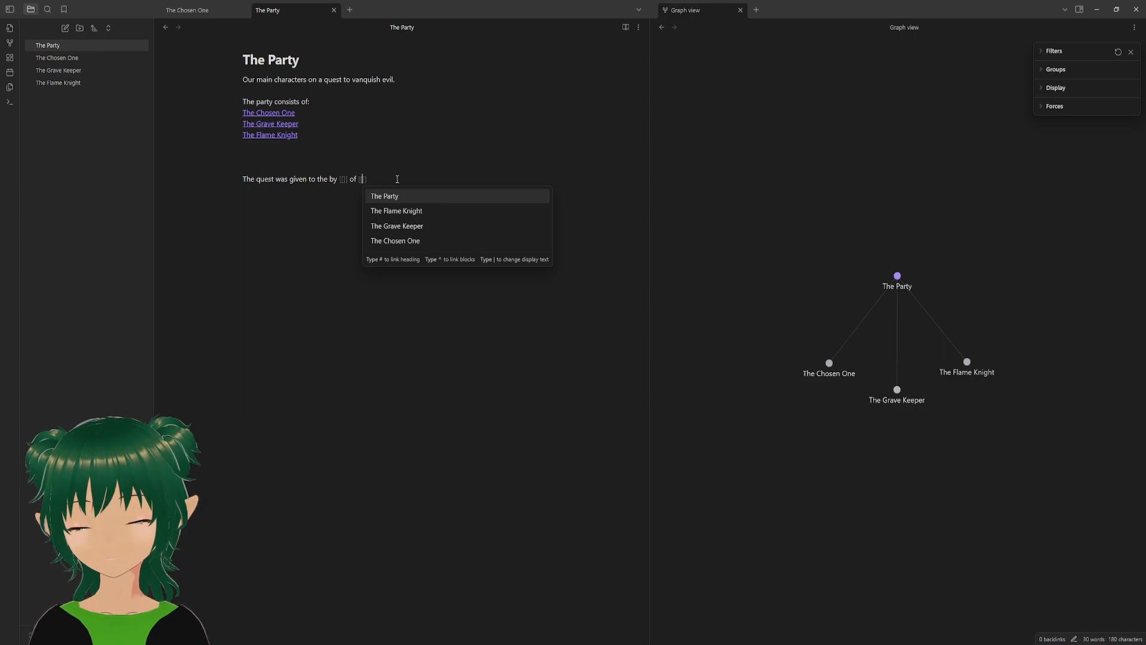
{"action": "type", "text": "The Order of"}
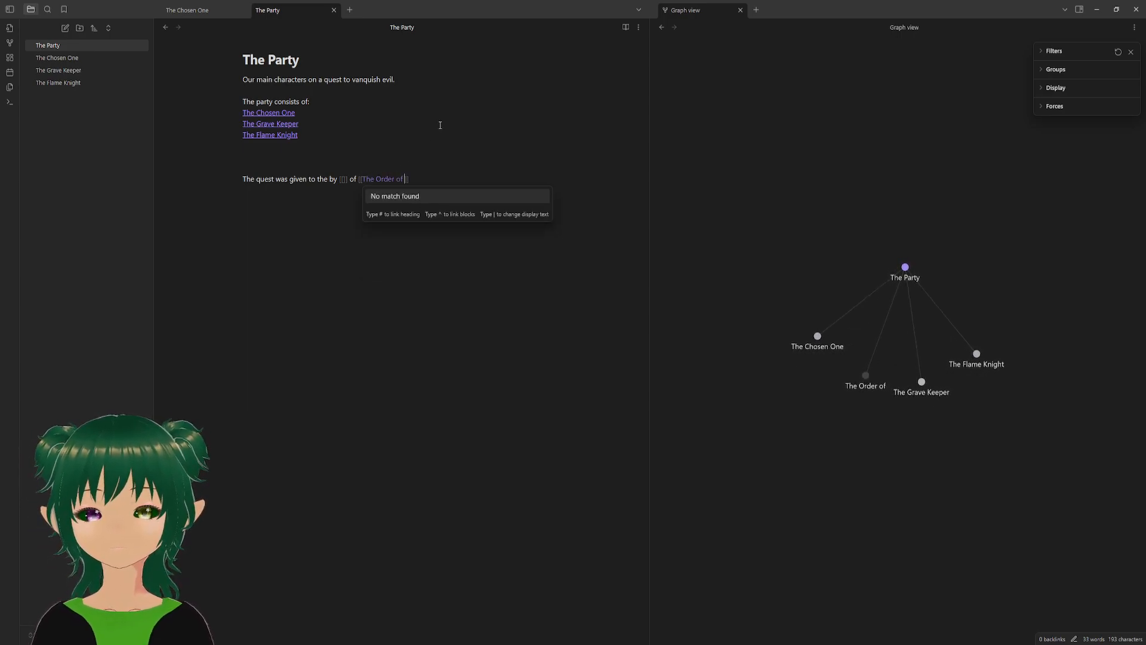
{"action": "type", "text": " the"}
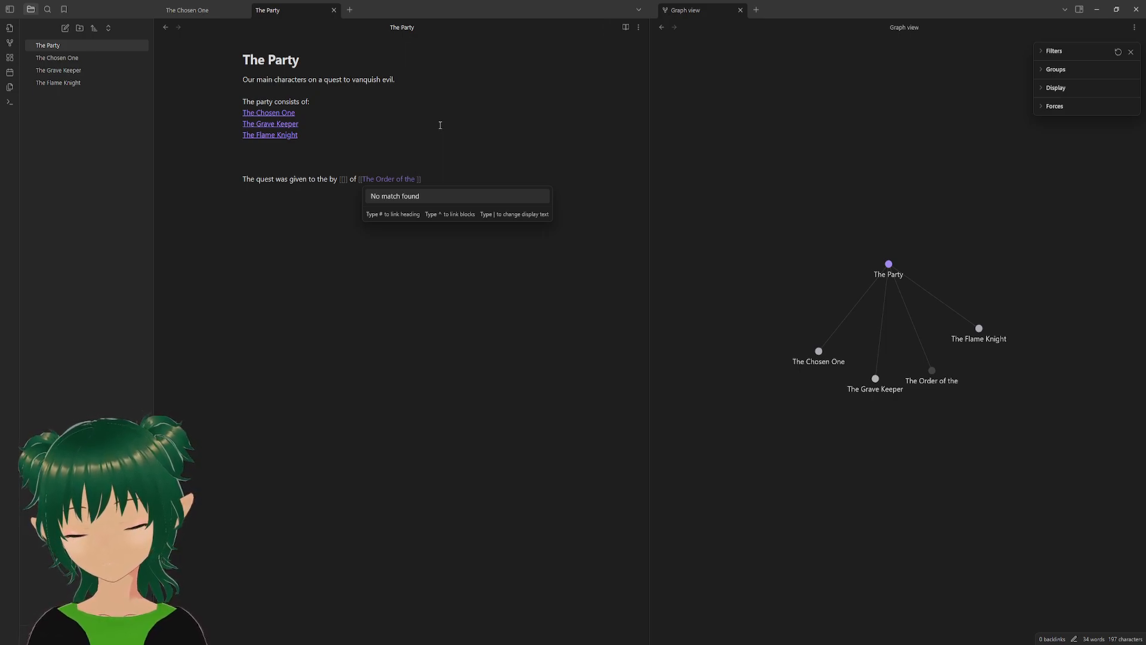
{"action": "type", "text": "Night Sky"}
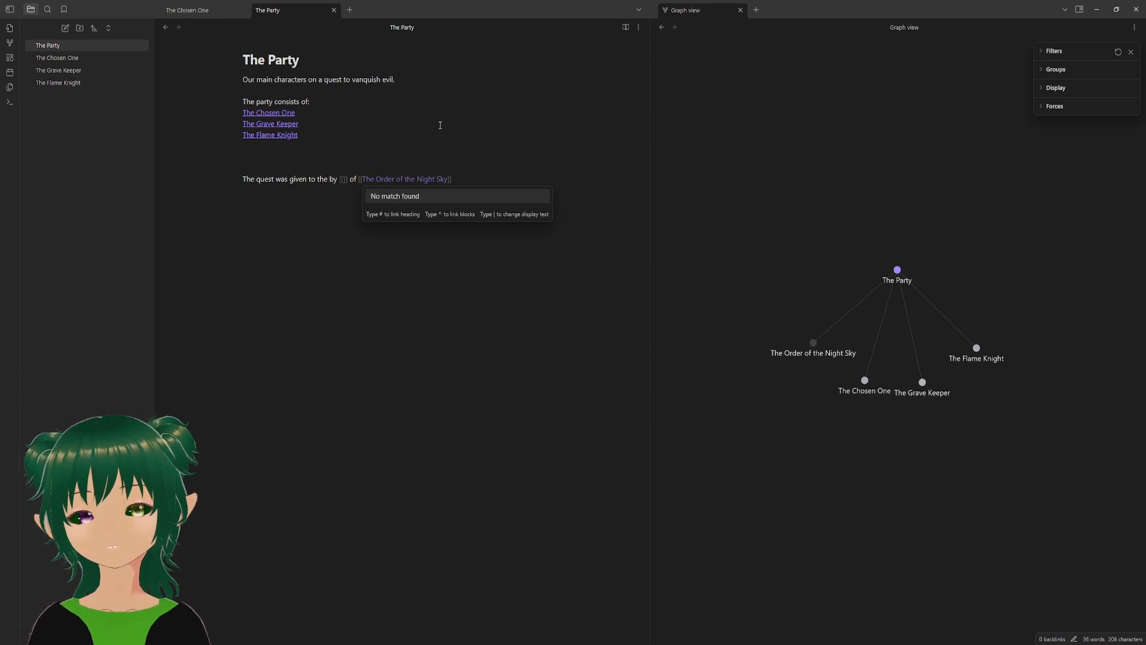
- Replace Order with Watchers in the link name so that it reads The Watchers of the Night Sky
{"action": "key", "text": "BackSpace"}
{"action": "key", "text": "BackSpace"}
{"action": "key", "text": "BackSpace"}
{"action": "key", "text": "BackSpace"}
{"action": "key", "text": "BackSpace"}
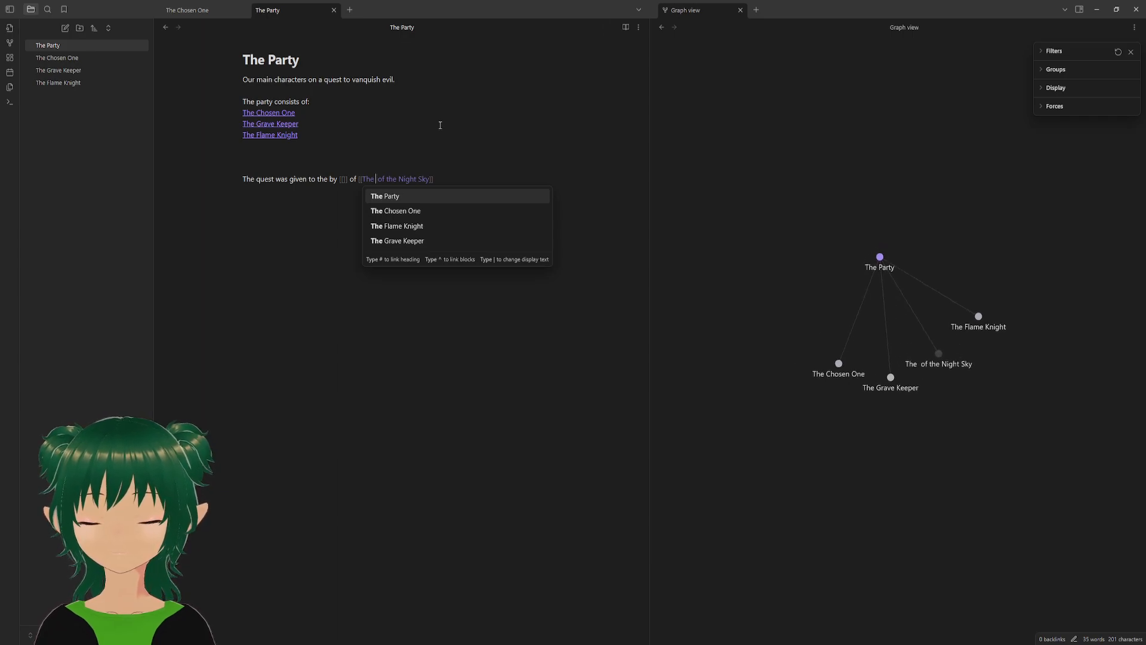
{"action": "type", "text": "Watchers"}
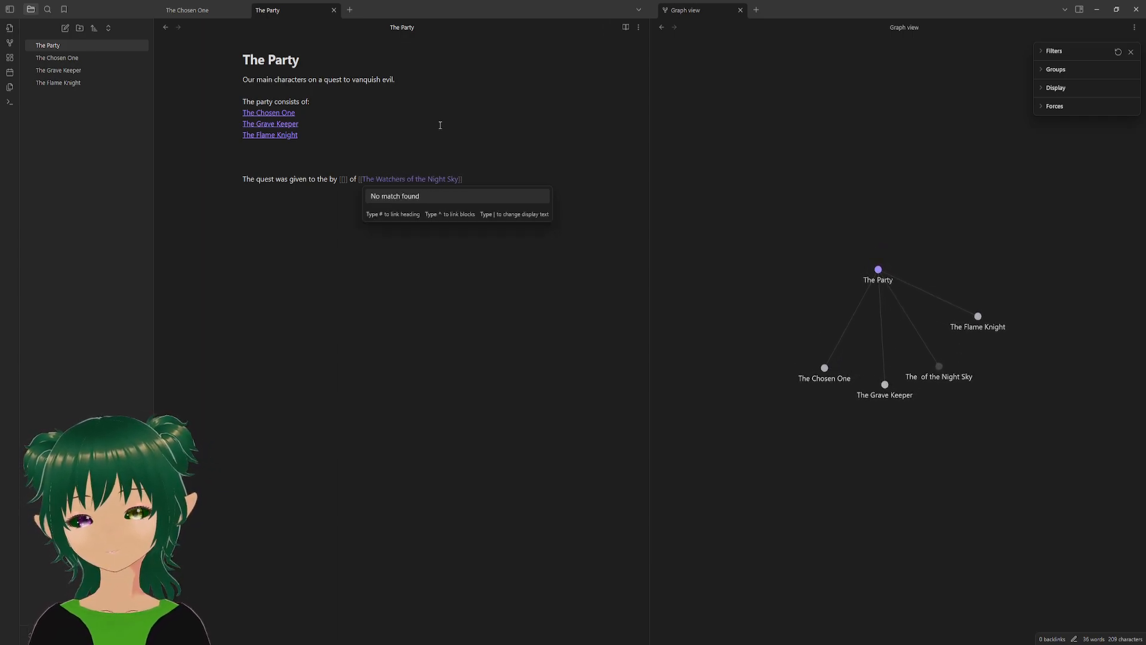
- End the quest sentence with a period after The Watchers of the Night Sky link and continue with "They have seen in the stars that"
{"action": "left_click", "coordinate": [415, 152]}
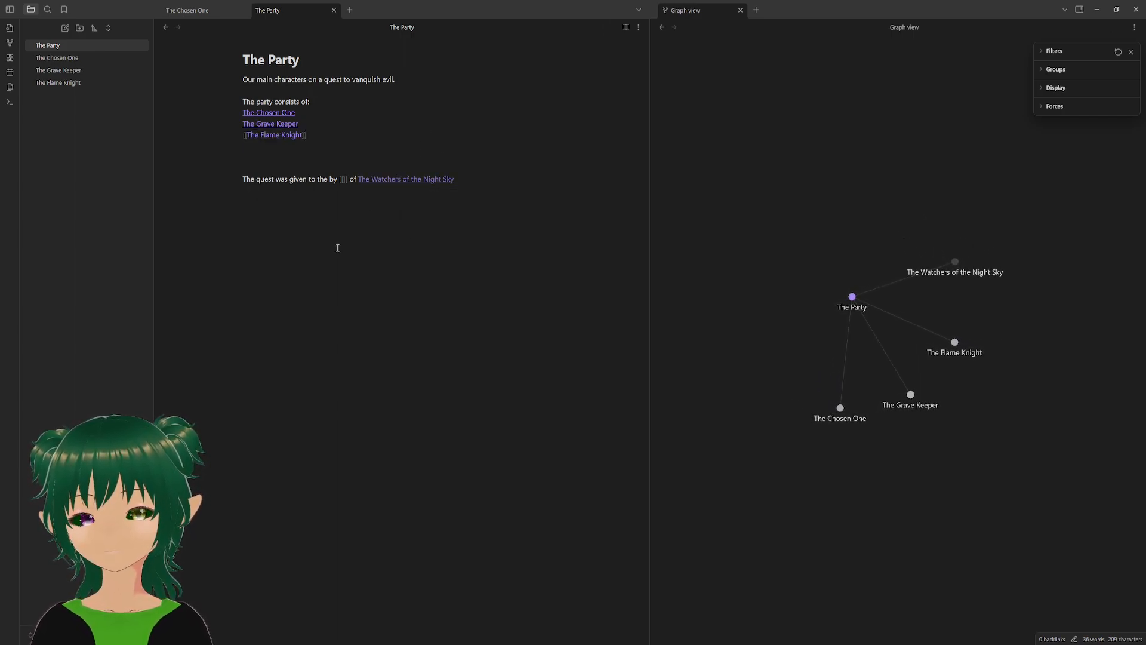
{"action": "left_click", "coordinate": [529, 214]}
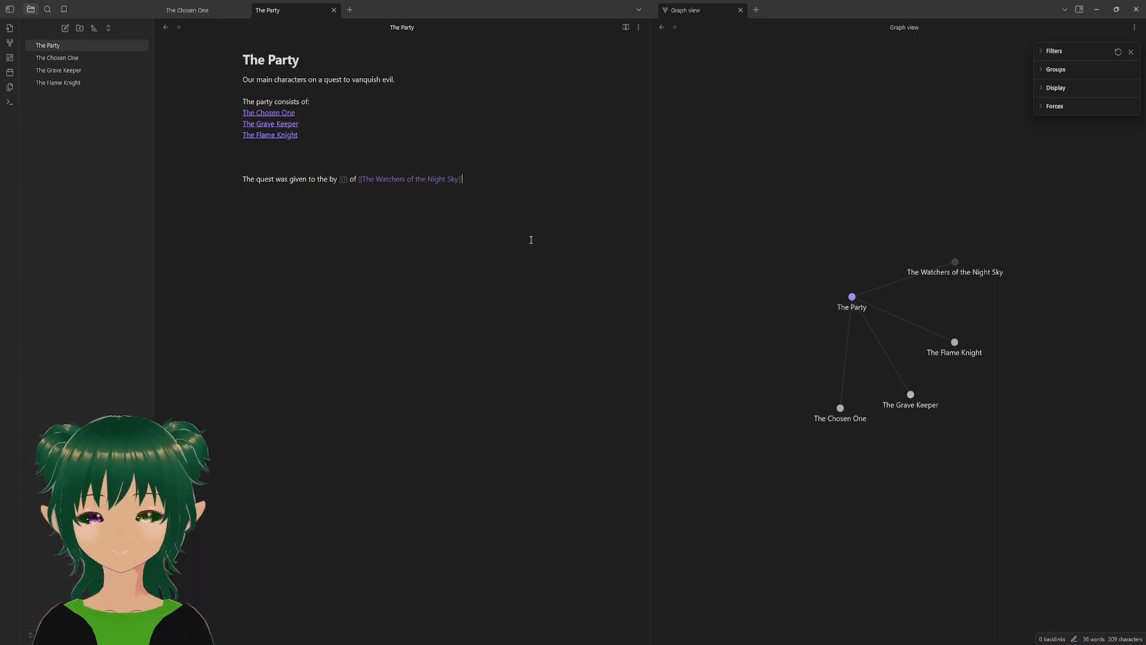
{"action": "type", "text": "."}
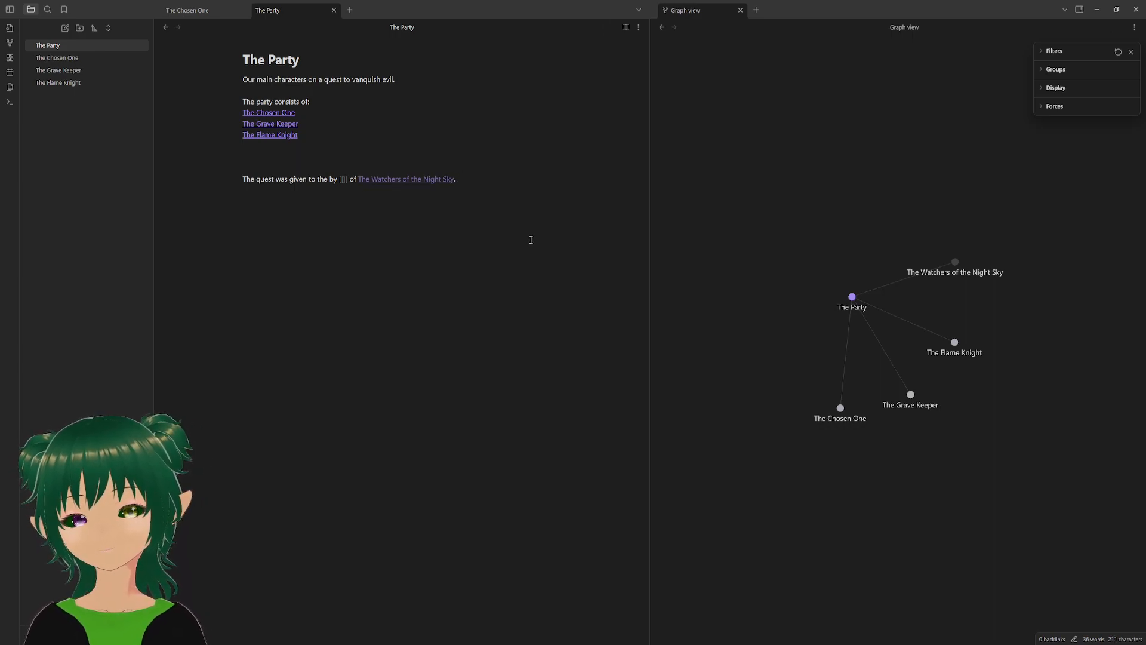
{"action": "type", "text": " The"}
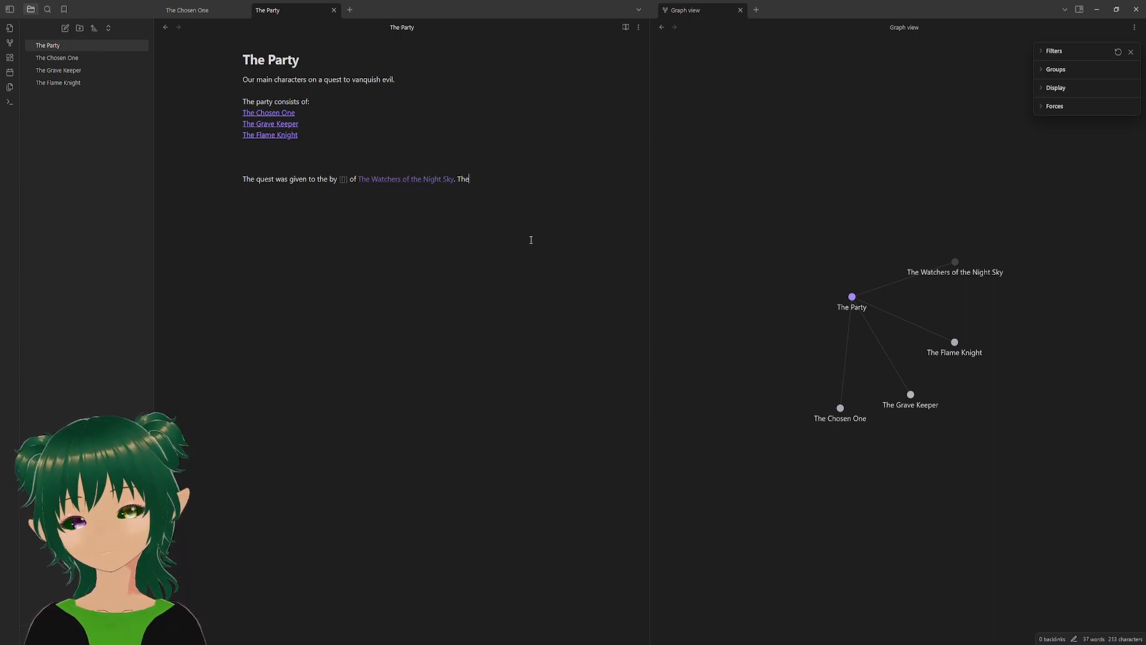
{"action": "type", "text": "y"}
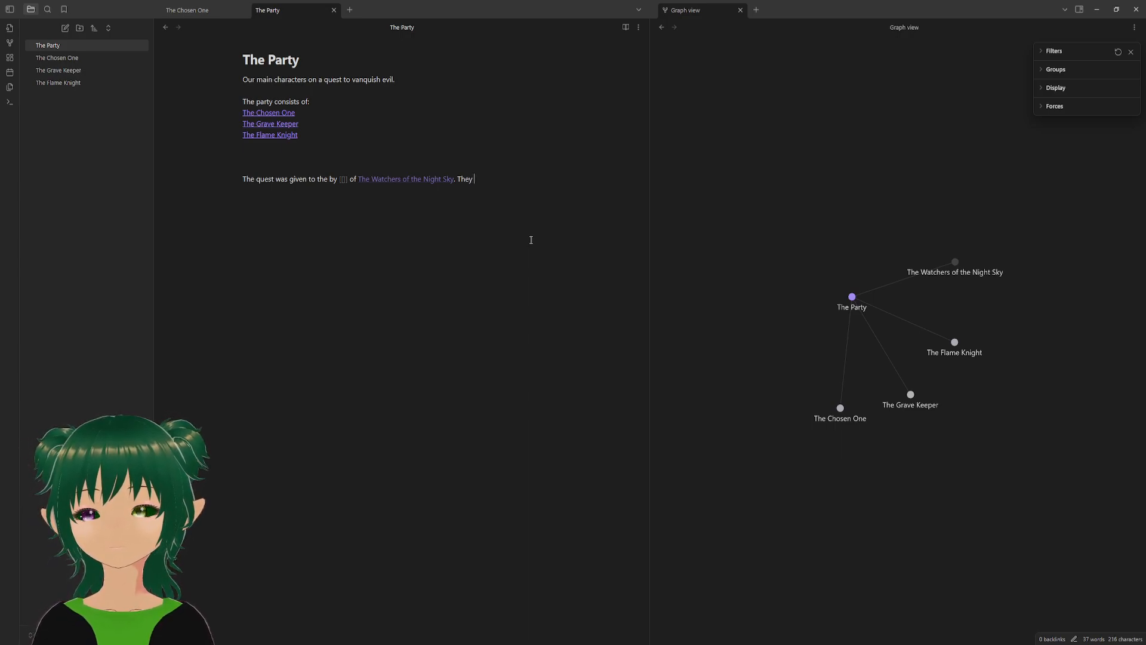
{"action": "type", "text": " have seen in the starst"}
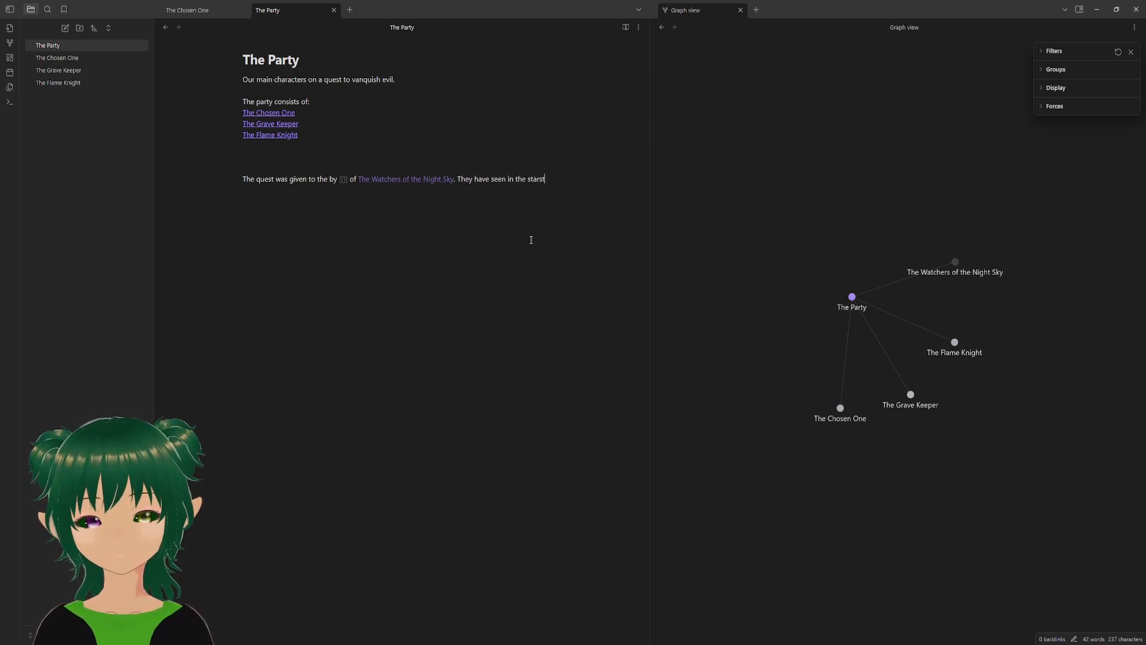
{"action": "key", "text": "BackSpace"}
{"action": "key", "text": "BackSpace"}
{"action": "type", "text": "s ta"}
{"action": "key", "text": "BackSpace"}
{"action": "type", "text": "hat "}
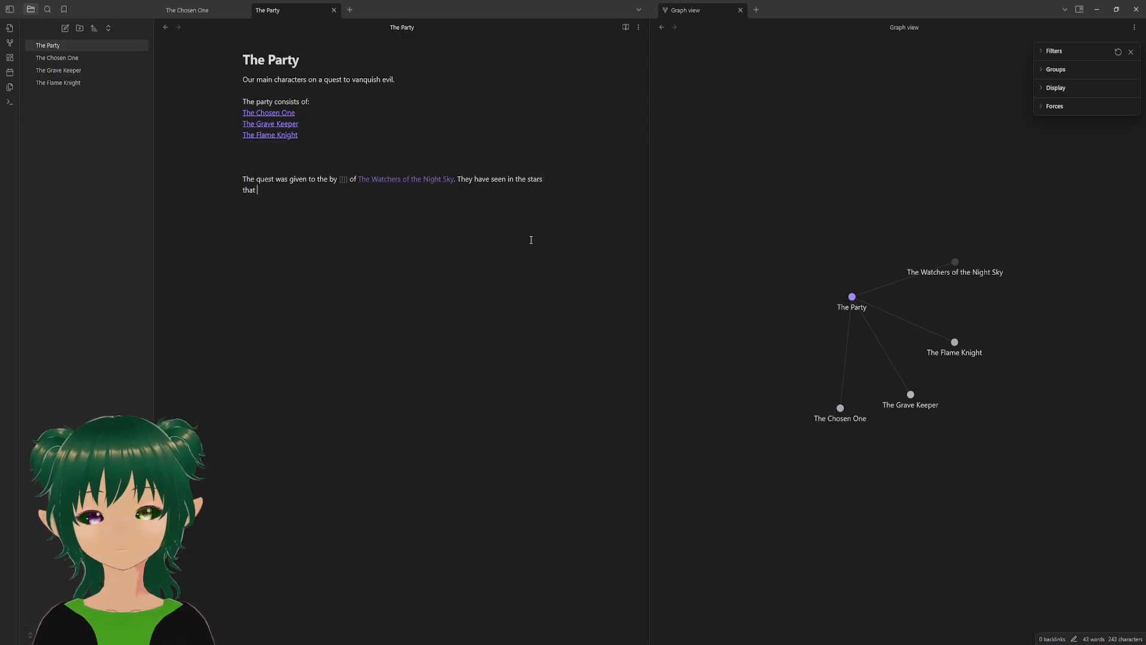
- Complete the sentence with "an alignment is imminent.", using the spelling suggestion to correct "alignment"
{"action": "type", "text": "an aligne"}
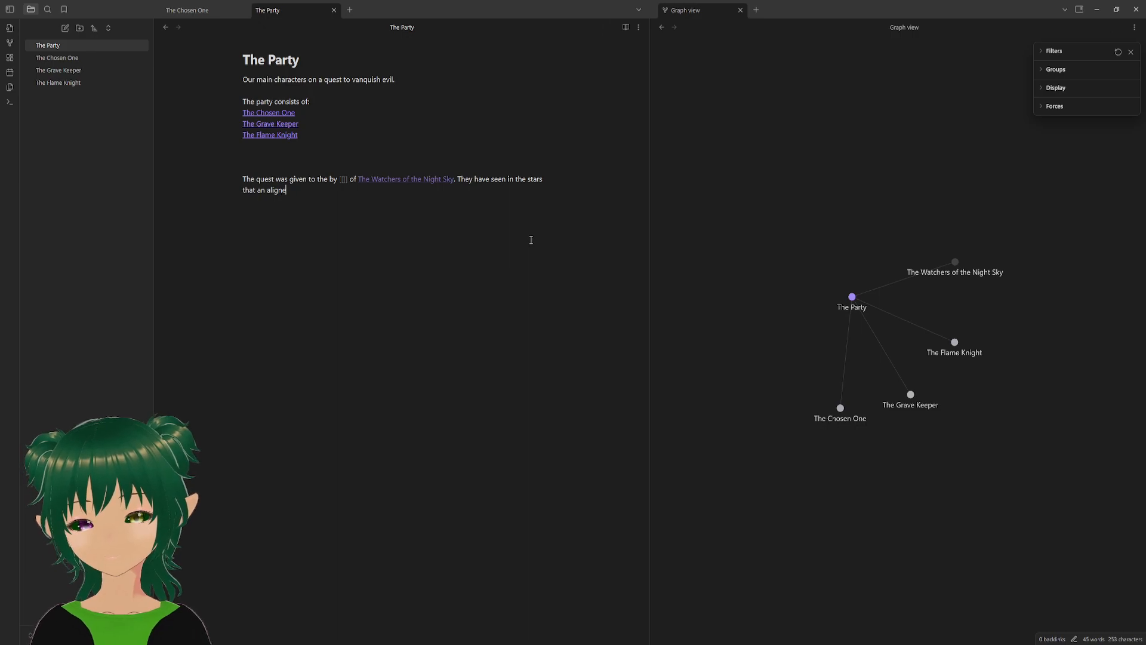
{"action": "type", "text": "nment is imminent."}
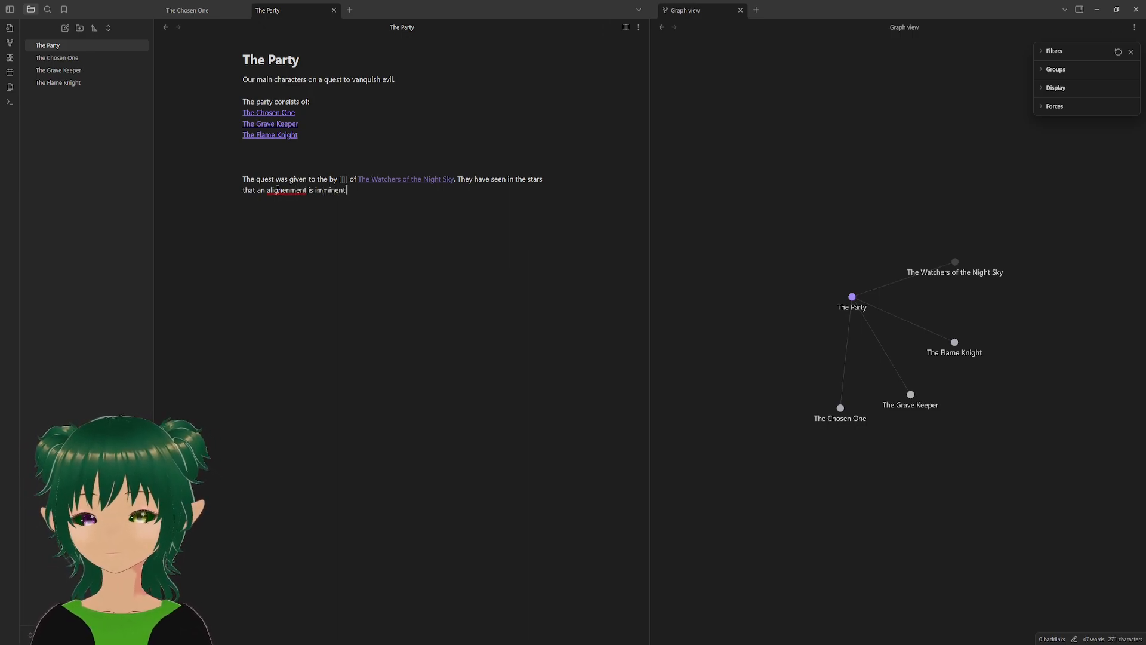
{"action": "double_click", "coordinate": [278, 190]}
{"action": "right_click", "coordinate": [277, 190]}
{"action": "left_click", "coordinate": [322, 199]}
- Begin the following sentence with "When it occurs the" and an empty link in double square brackets
{"action": "left_click", "coordinate": [397, 218]}
{"action": "type", "text": "When it"}
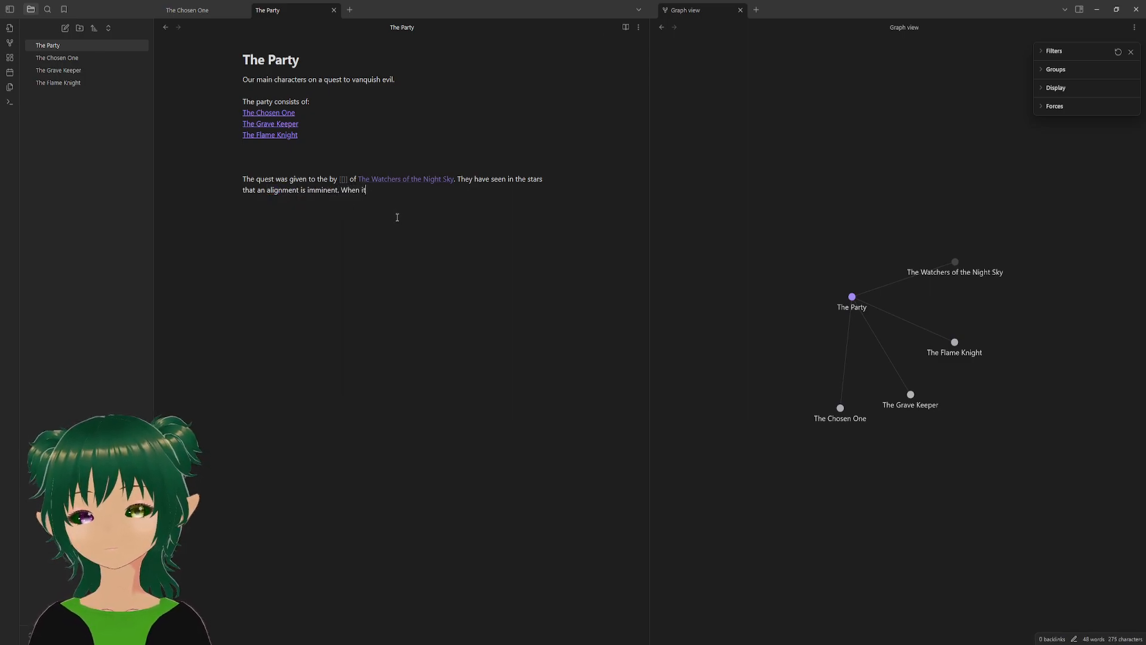
{"action": "type", "text": " occru"}
{"action": "key", "text": "BackSpace"}
{"action": "type", "text": "rs the "}
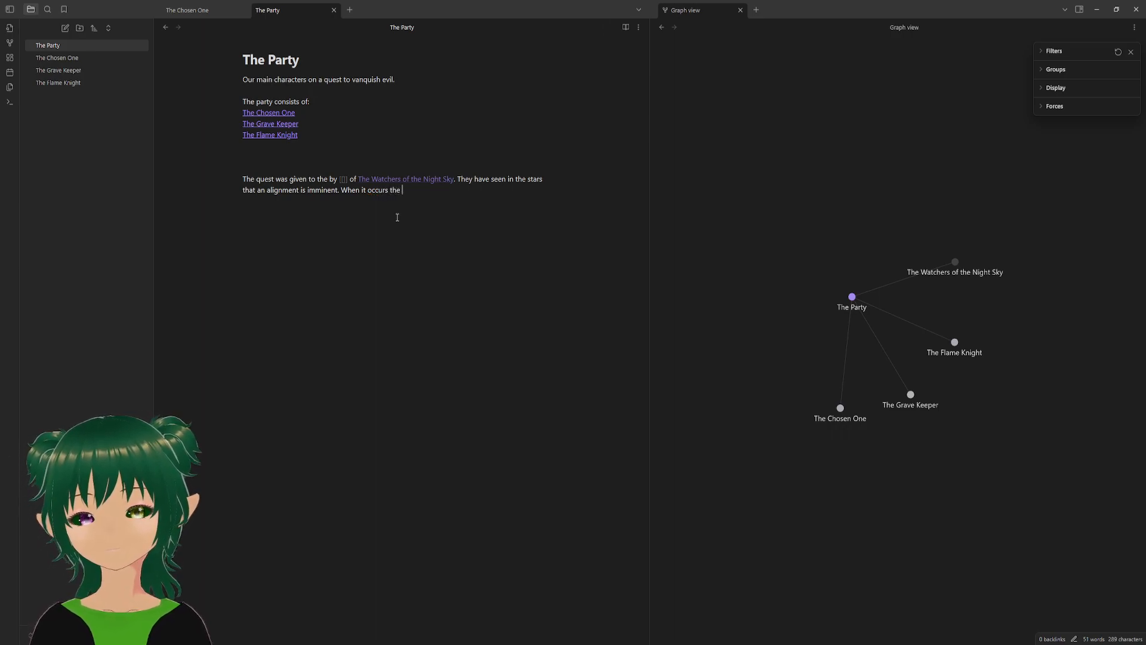
{"action": "type", "text": "[["}
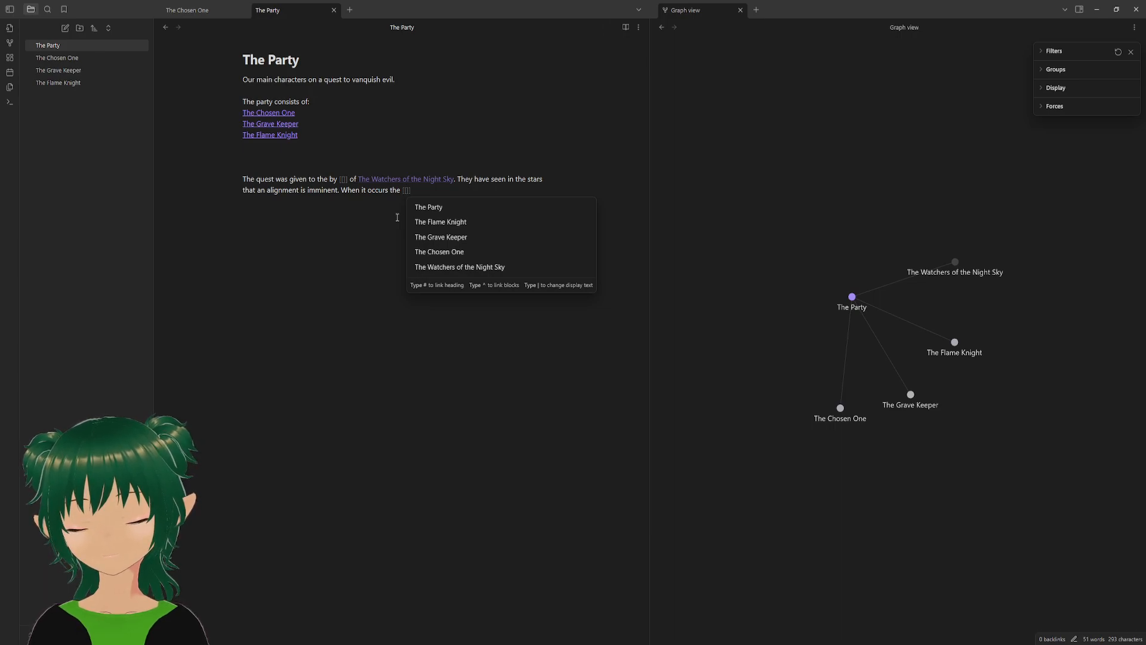
{"action": "type", "text": "Her"}
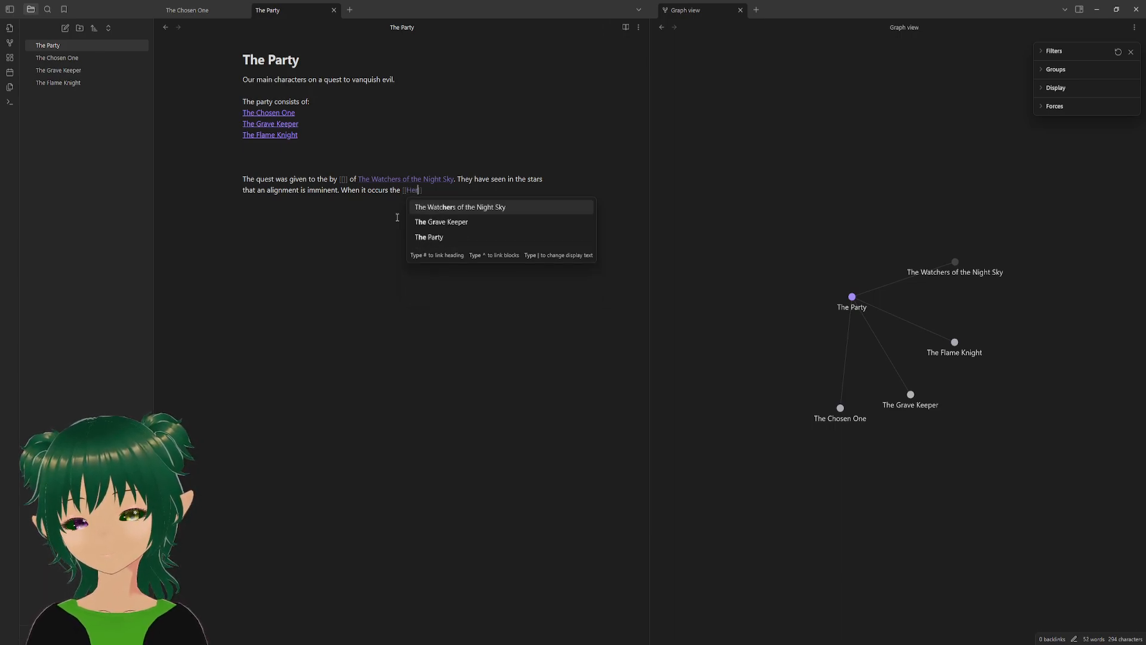
{"action": "key", "text": "BackSpace"}
{"action": "key", "text": "BackSpace"}
{"action": "key", "text": "BackSpace"}
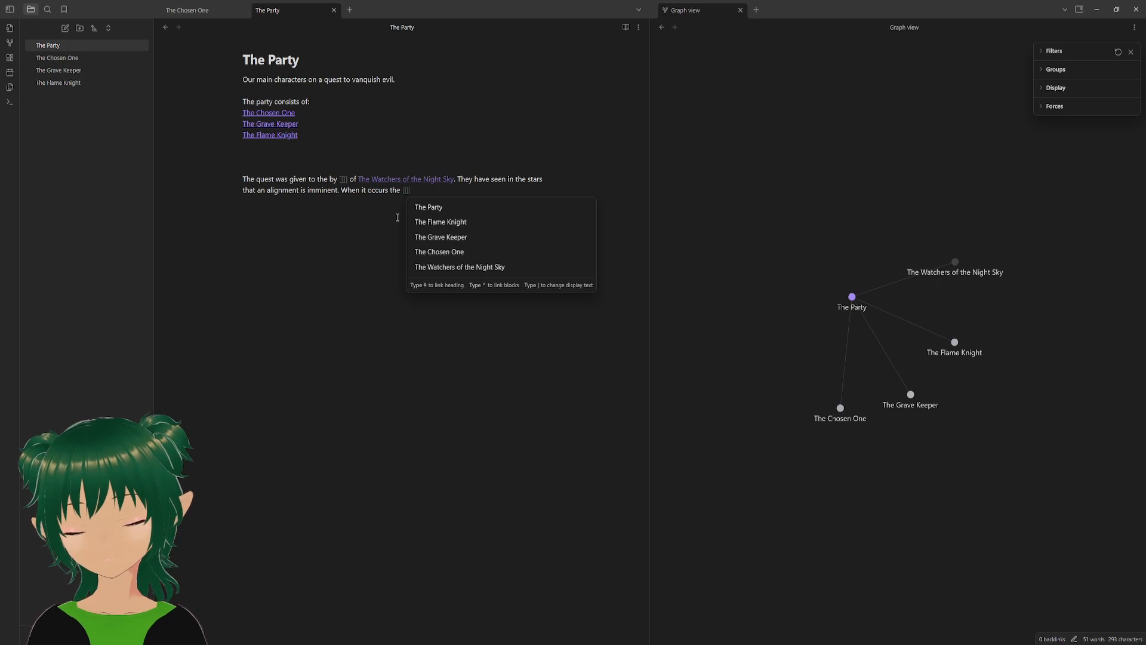
{"action": "type", "text": "Chosen o"}
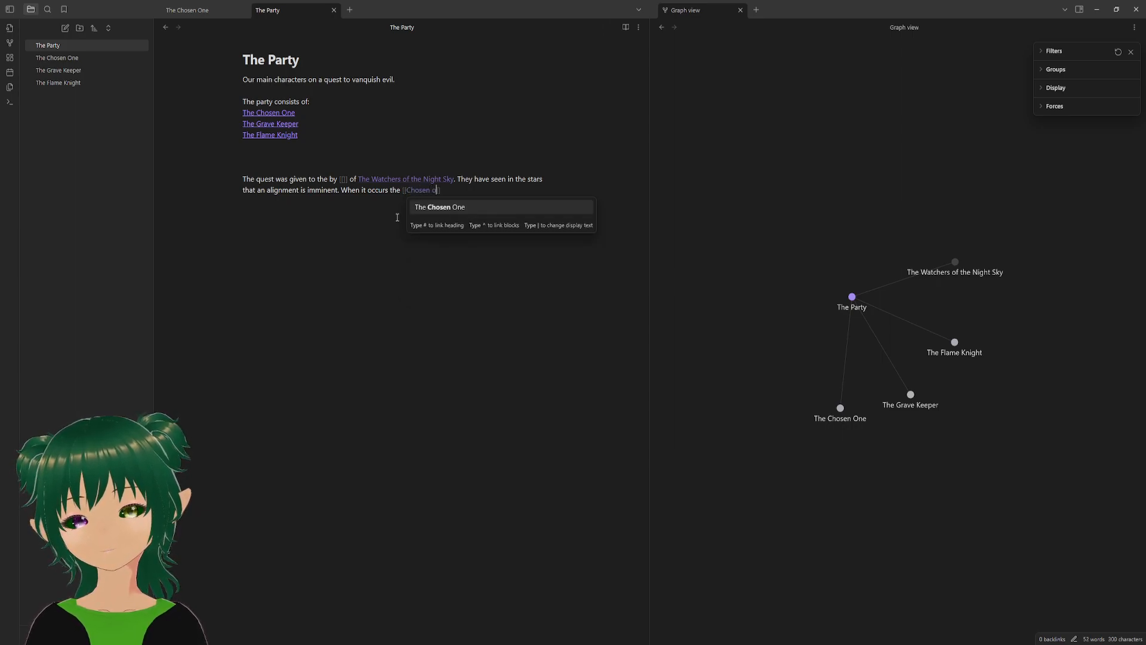
{"action": "key", "text": "BackSpace"}
{"action": "type", "text": "Ones"}
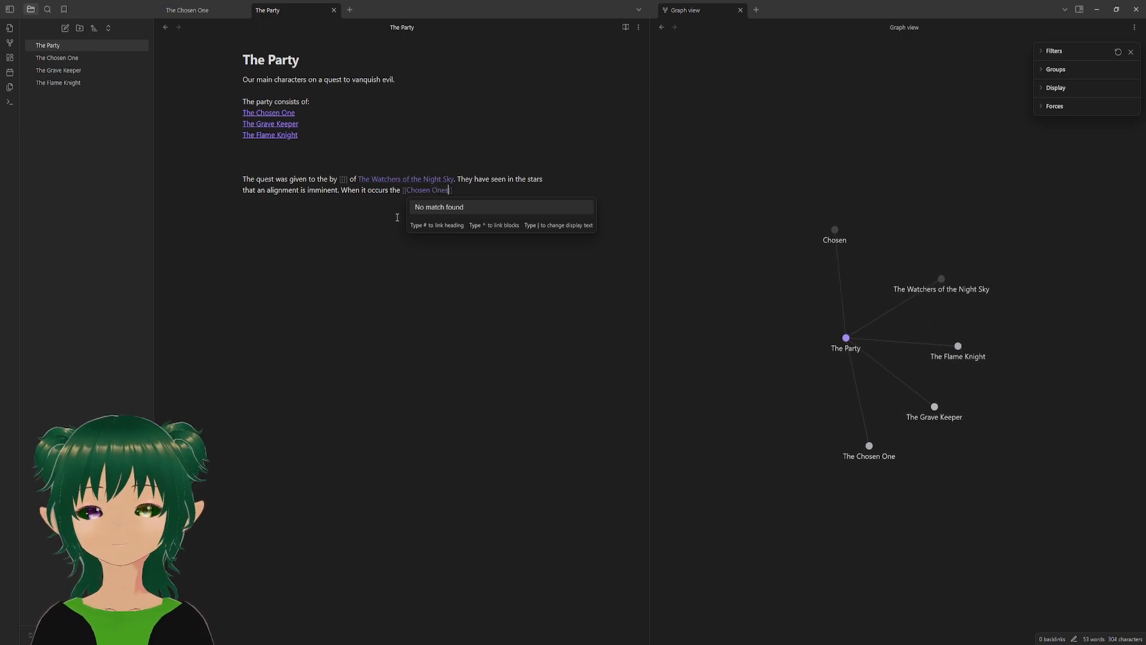
{"action": "type", "text": " sword"}
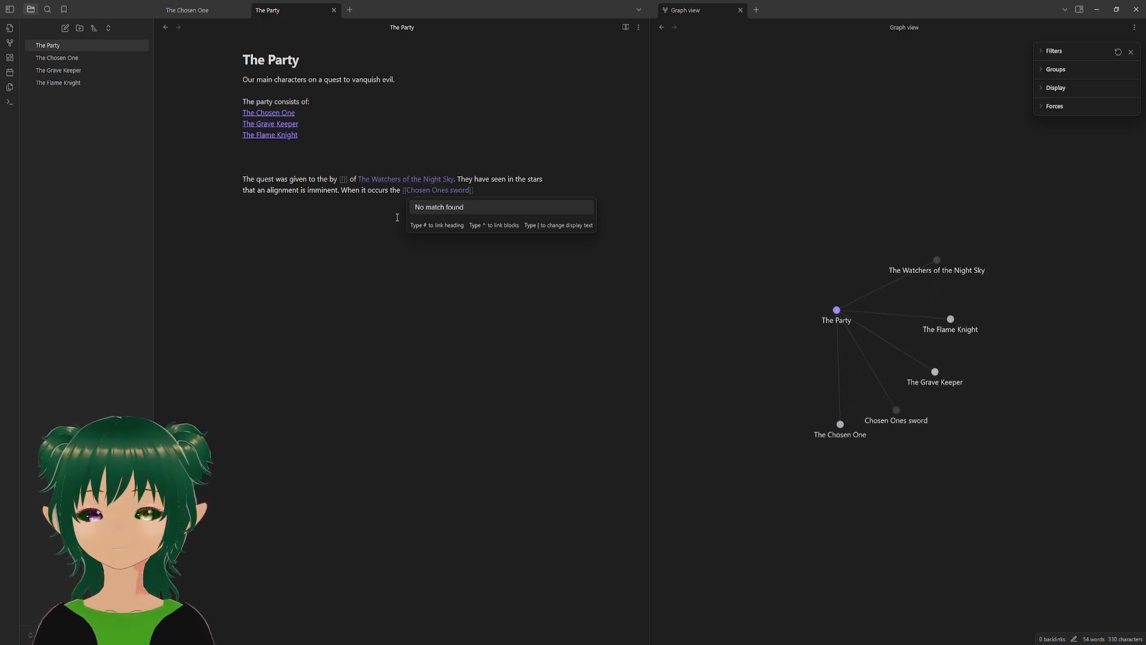
{"action": "key", "text": "BackSpace"}
{"action": "key", "text": "BackSpace"}
{"action": "key", "text": "BackSpace"}
{"action": "key", "text": "BackSpace"}
{"action": "key", "text": "BackSpace"}
{"action": "key", "text": "BackSpace"}
{"action": "key", "text": "BackSpace"}
{"action": "key", "text": "BackSpace"}
{"action": "key", "text": "BackSpace"}
{"action": "key", "text": "BackSpace"}
{"action": "key", "text": "BackSpace"}
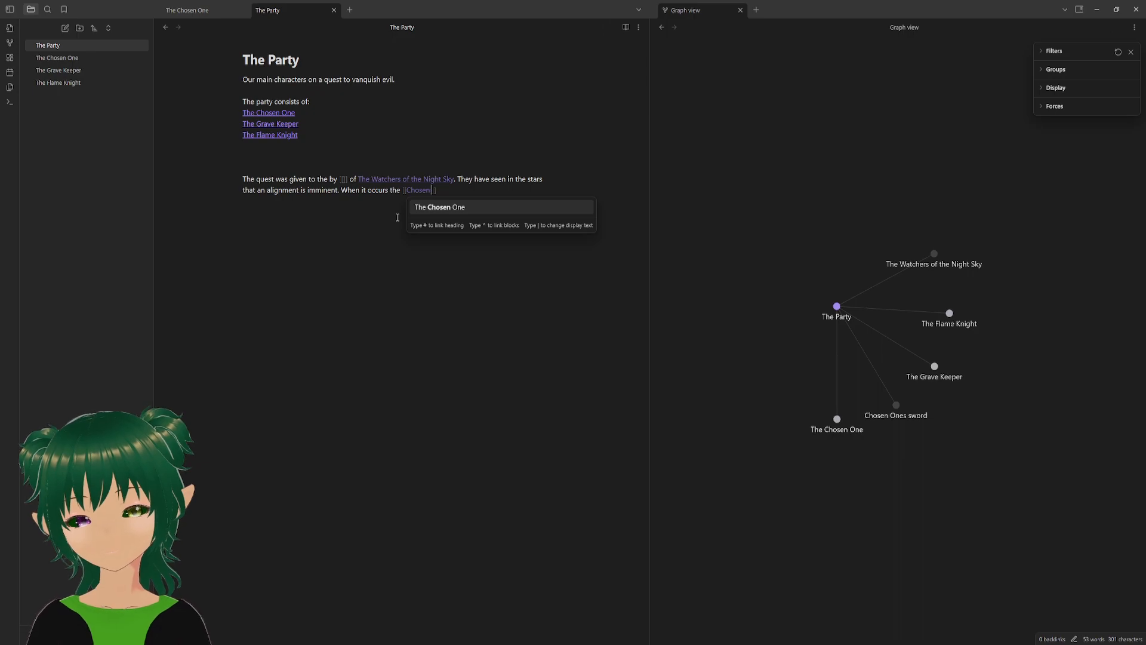
{"action": "key", "text": "BackSpace"}
{"action": "key", "text": "BackSpace"}
{"action": "key", "text": "BackSpace"}
{"action": "key", "text": "BackSpace"}
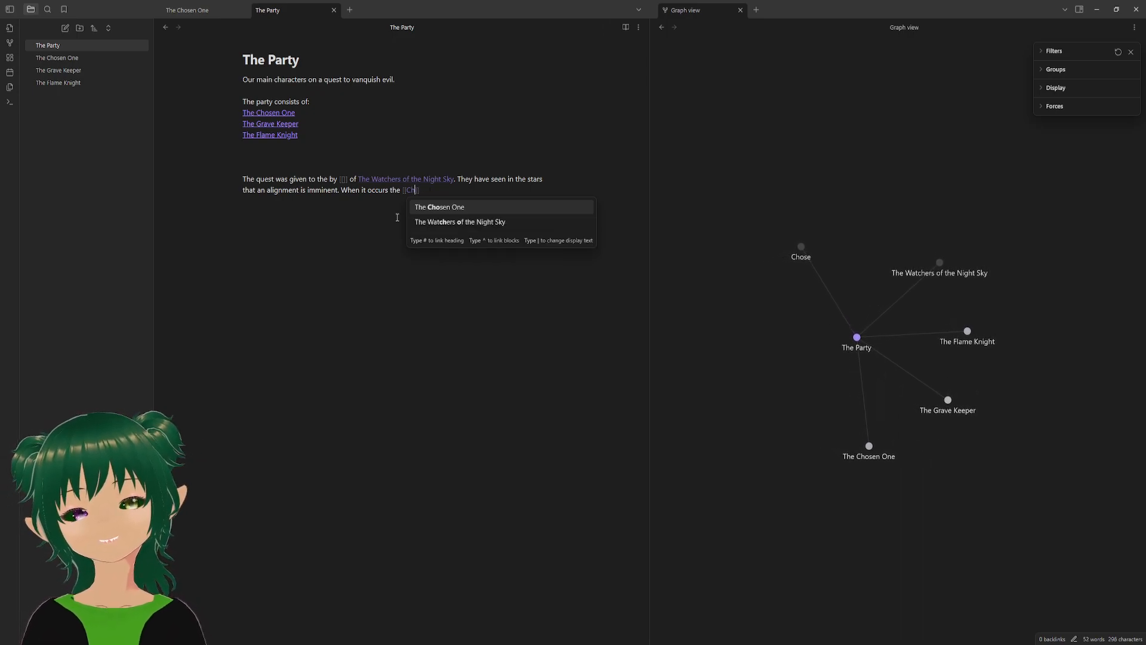
{"action": "key", "text": "BackSpace"}
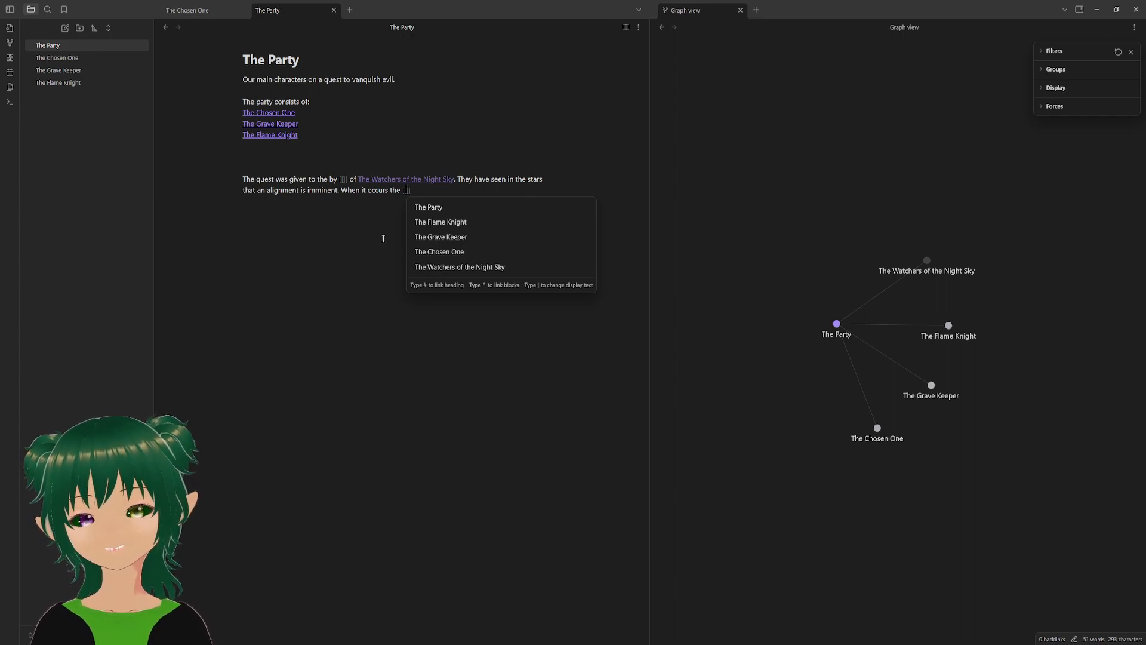
- Continue the sentence after the empty link with "will be at full power and capable of"
{"action": "left_click", "coordinate": [446, 193]}
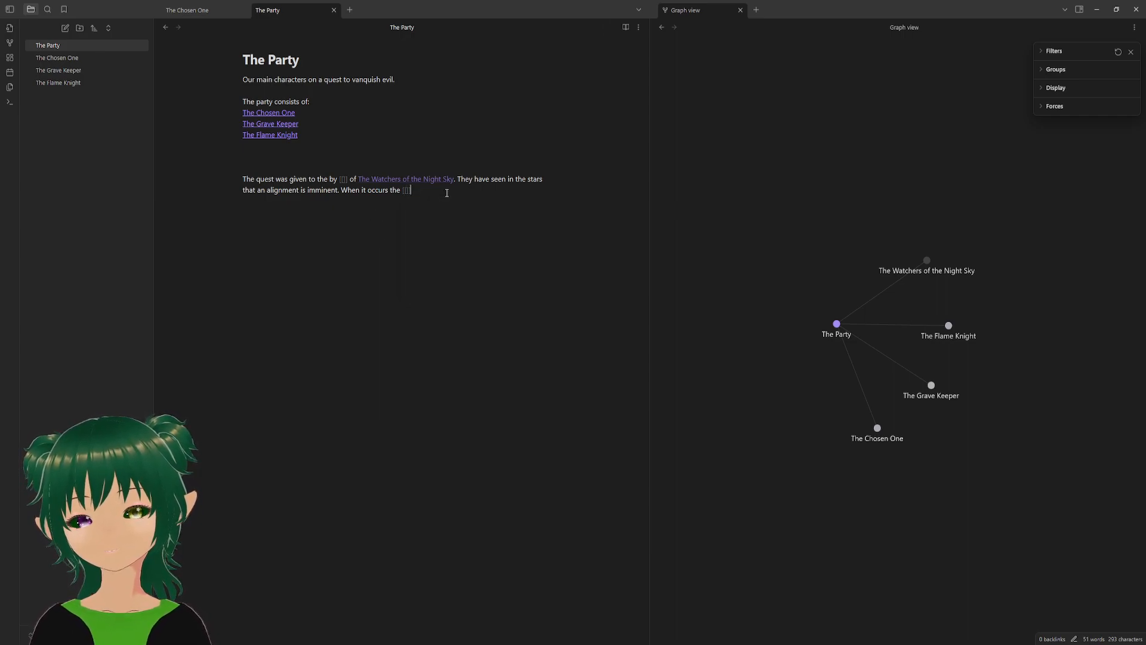
{"action": "type", "text": "will"}
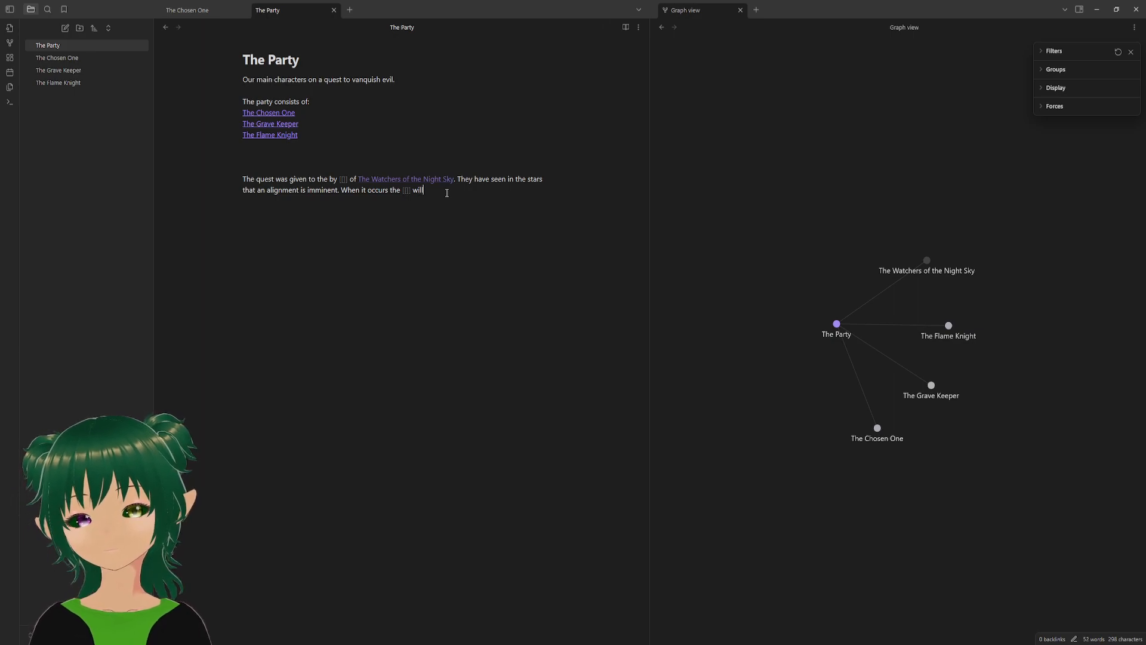
{"action": "type", "text": " be at fu"}
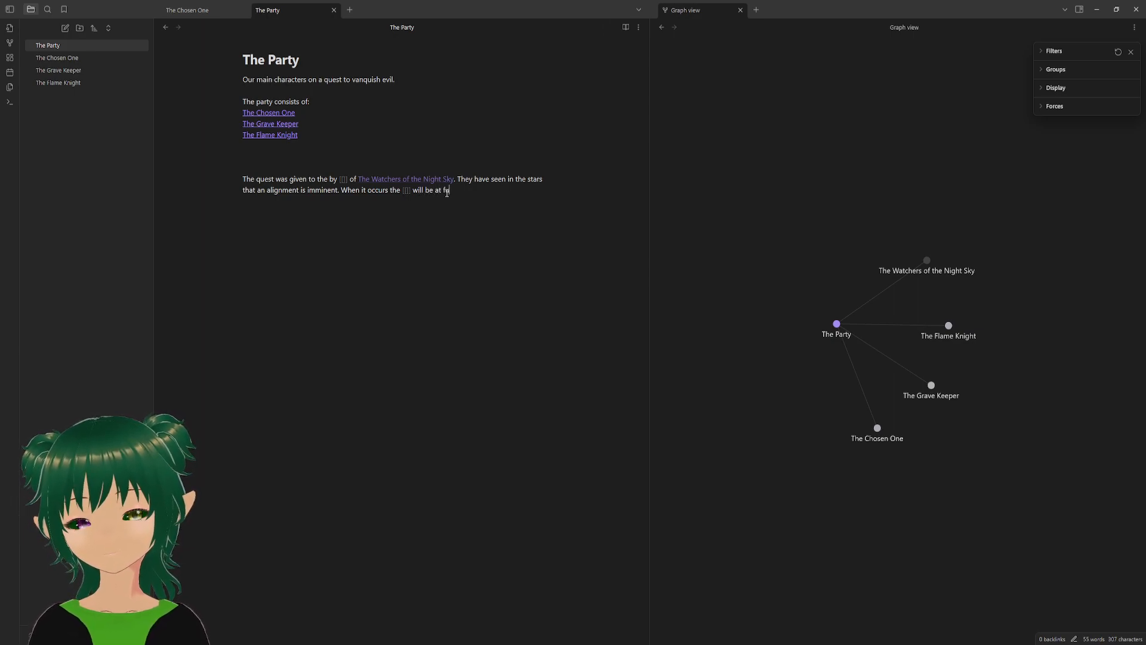
{"action": "type", "text": "ll power and c"}
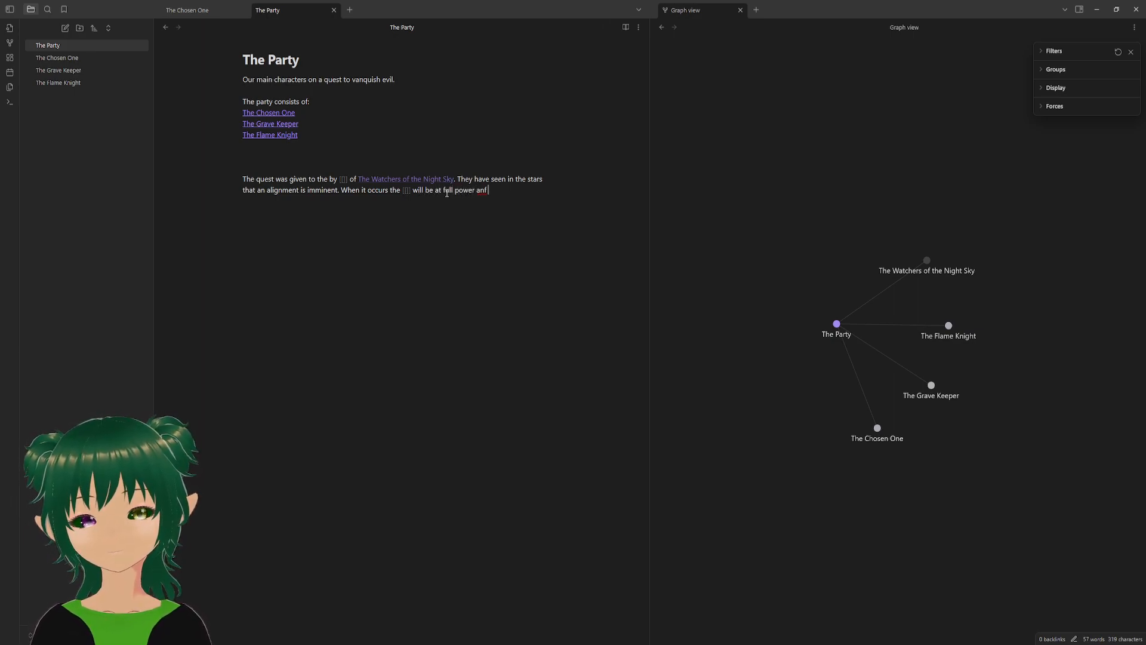
{"action": "type", "text": "apa"}
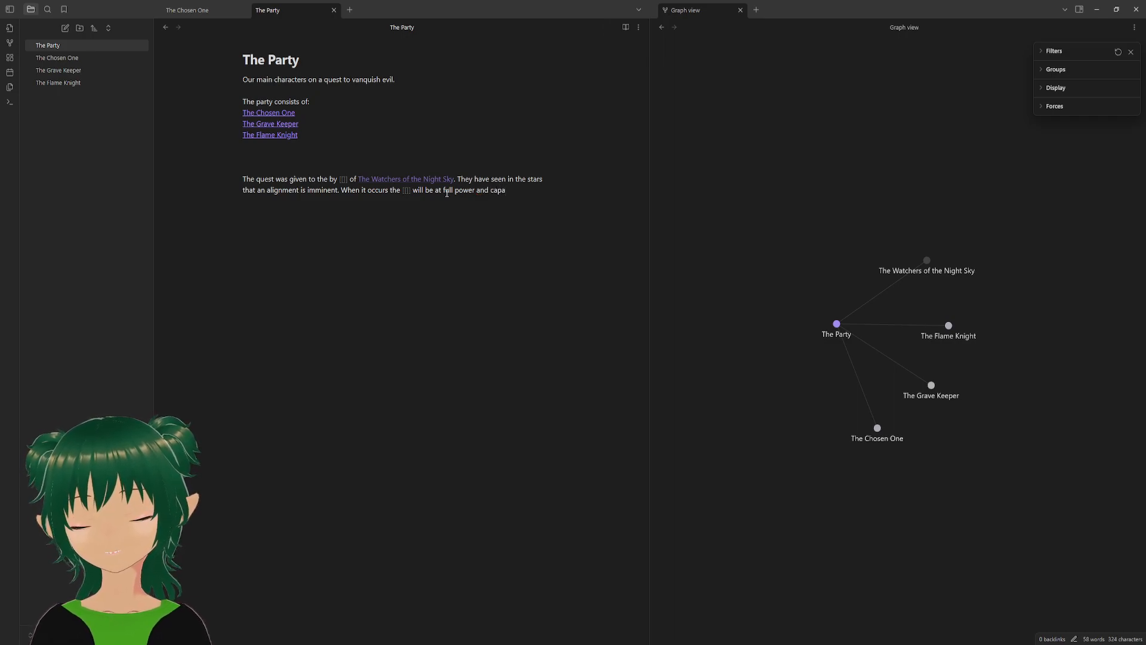
{"action": "type", "text": "pable"}
{"action": "key", "text": "BackSpace"}
{"action": "key", "text": "BackSpace"}
{"action": "key", "text": "BackSpace"}
{"action": "key", "text": "BackSpace"}
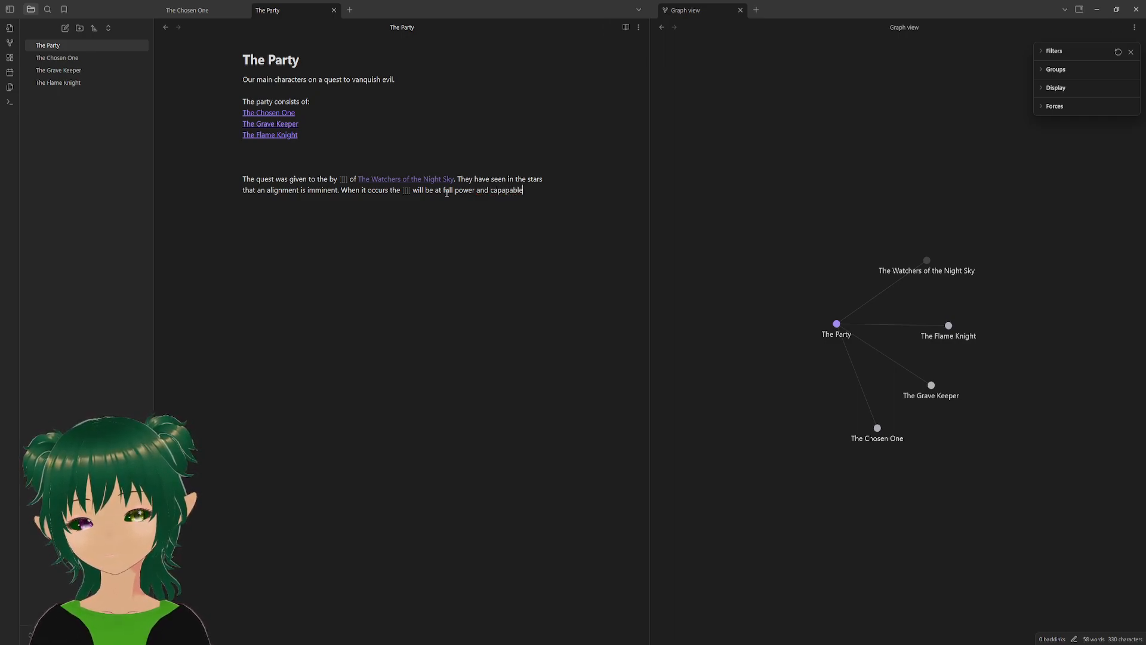
{"action": "key", "text": "BackSpace"}
{"action": "key", "text": "BackSpace"}
{"action": "key", "text": "BackSpace"}
{"action": "key", "text": "BackSpace"}
{"action": "type", "text": "p"}
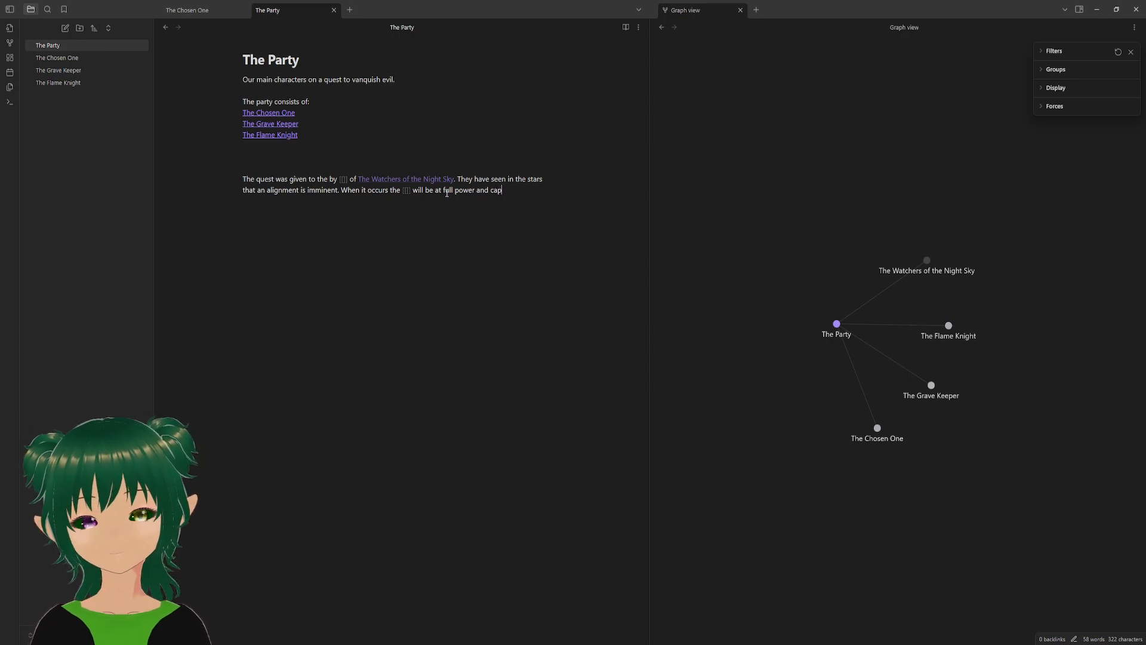
{"action": "type", "text": "able of "}
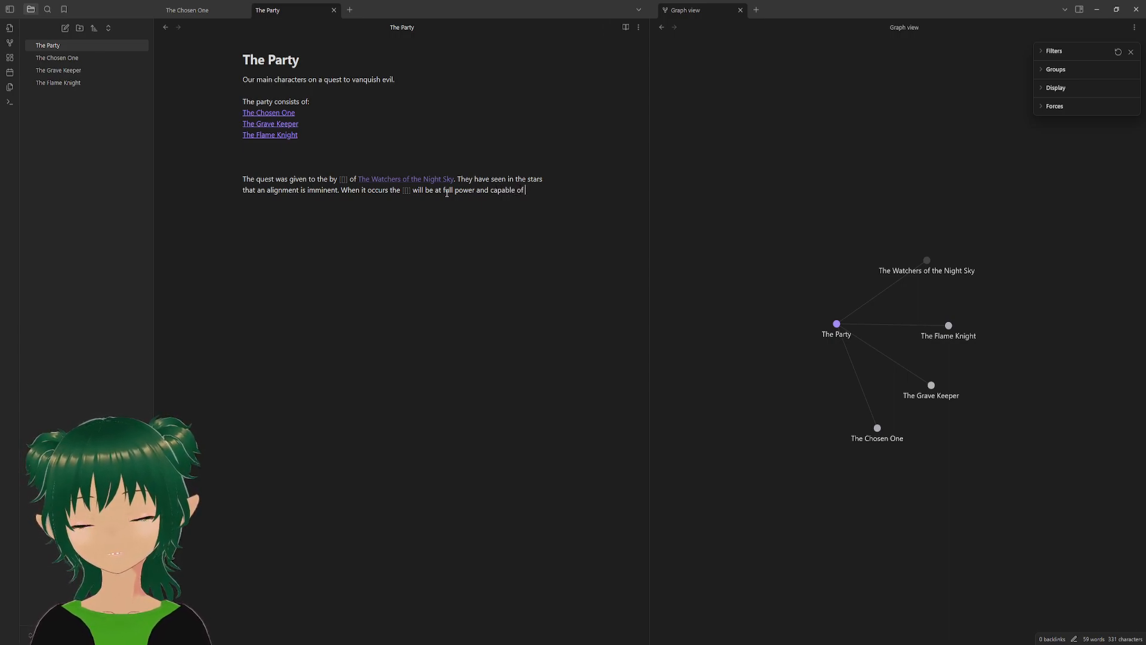
- Finish the sentence with "vanquishing the", an empty double-bracket link and a period, leaving a blank line below
{"action": "type", "text": "vanquish"}
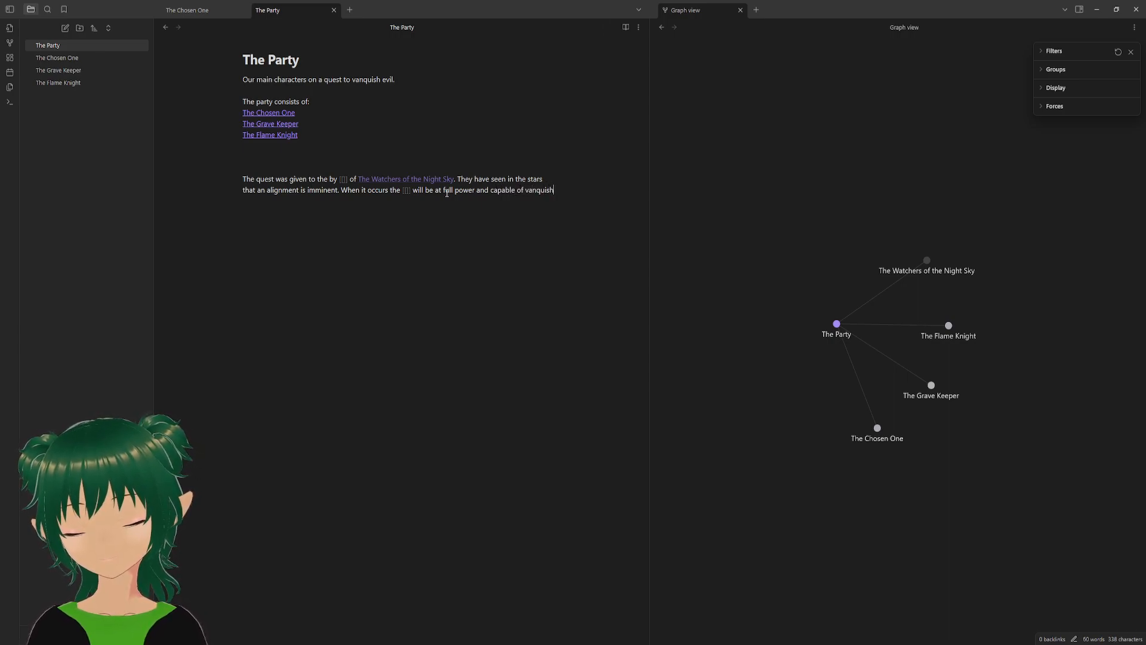
{"action": "type", "text": "ung the"}
{"action": "key", "text": "BackSpace"}
{"action": "key", "text": "BackSpace"}
{"action": "key", "text": "BackSpace"}
{"action": "key", "text": "BackSpace"}
{"action": "key", "text": "BackSpace"}
{"action": "key", "text": "BackSpace"}
{"action": "key", "text": "BackSpace"}
{"action": "key", "text": "BackSpace"}
{"action": "type", "text": "hing the "}
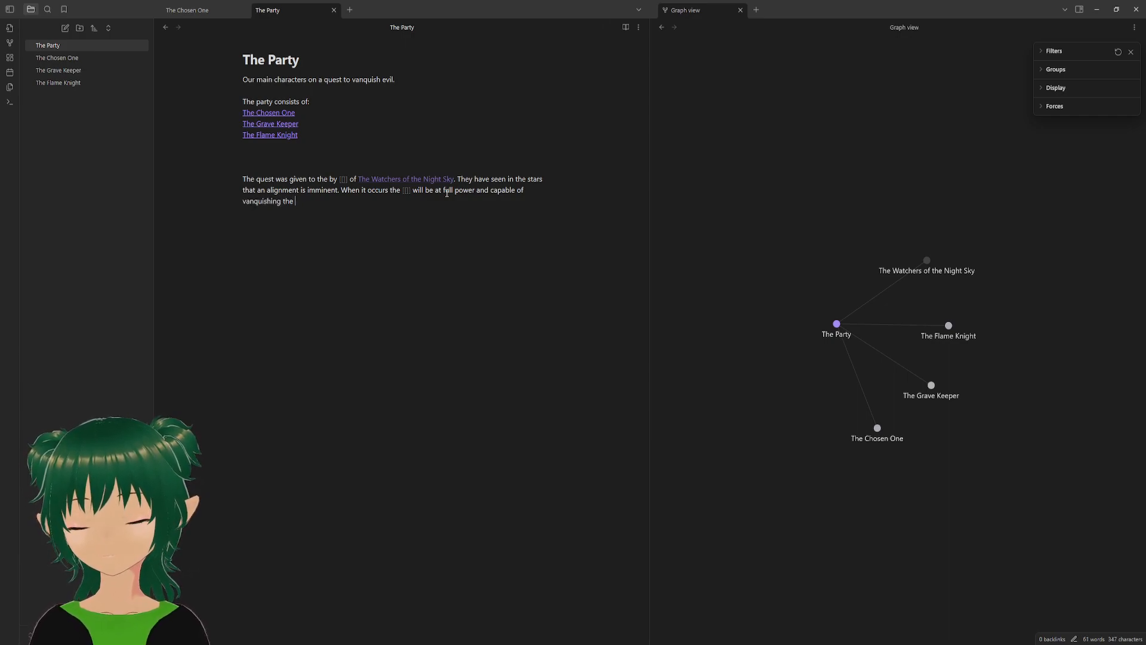
{"action": "type", "text": "[["}
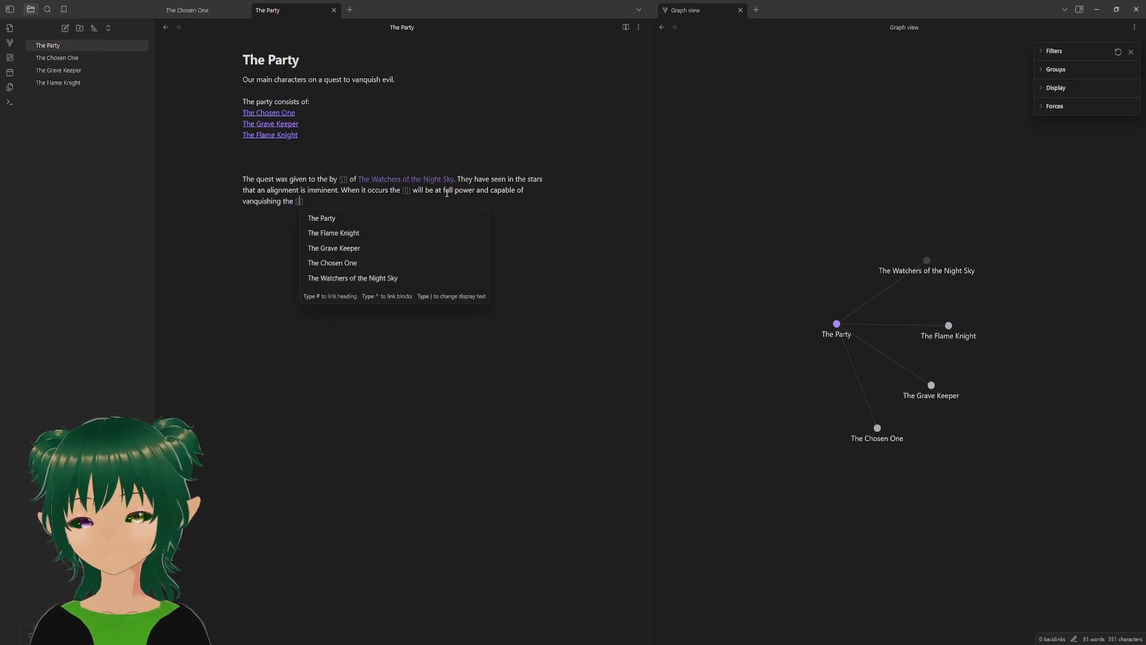
{"action": "type", "text": "f"}
{"action": "key", "text": "BackSpace"}
{"action": "key", "text": "Escape"}
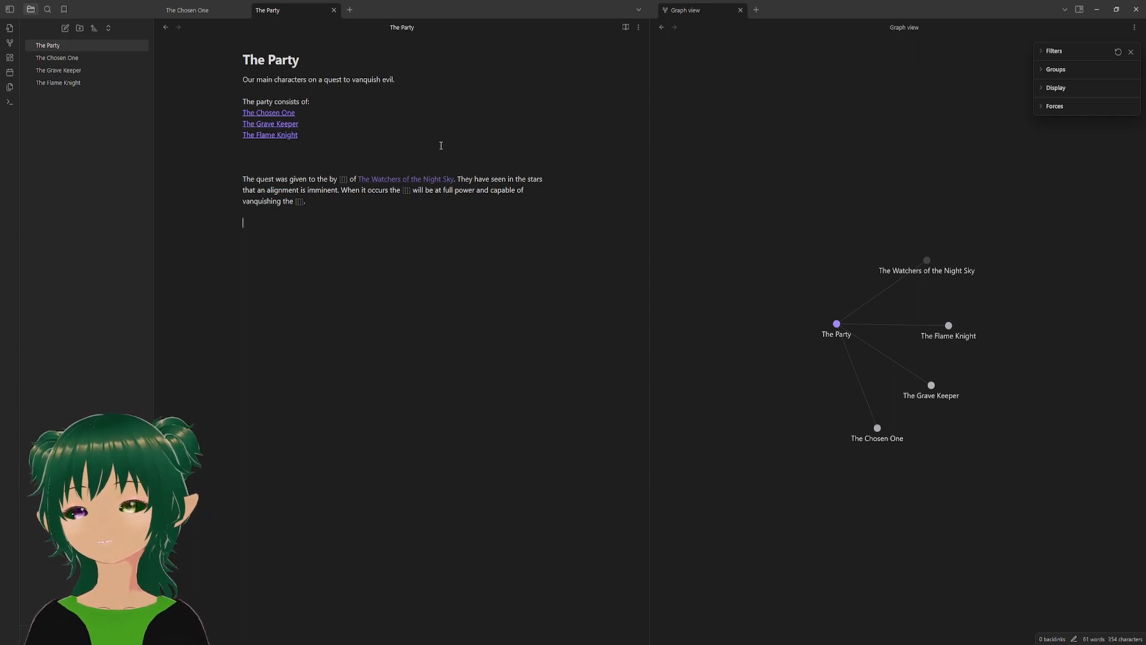
{"action": "left_click", "coordinate": [344, 179]}
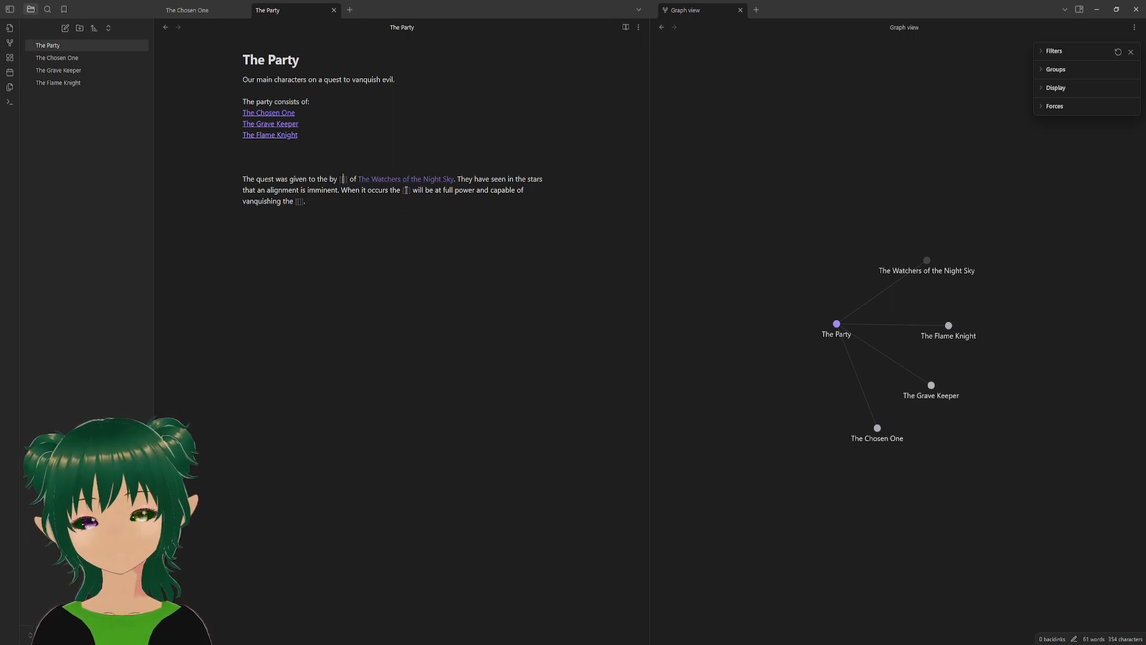
{"action": "left_click", "coordinate": [299, 203]}
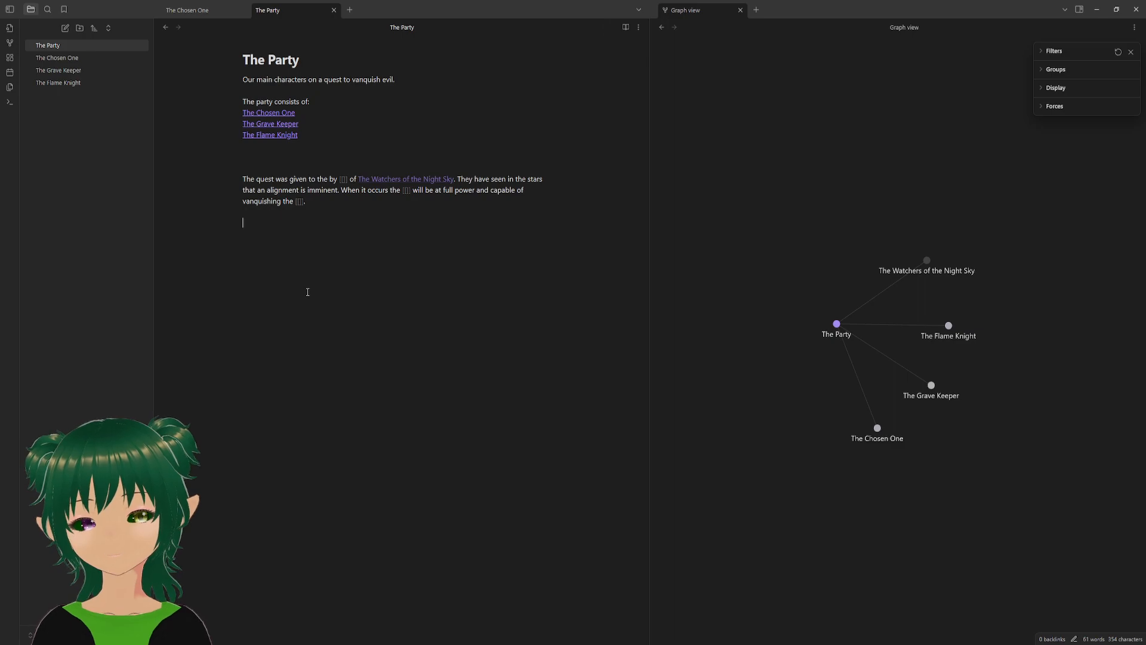
{"action": "left_click", "coordinate": [343, 281]}
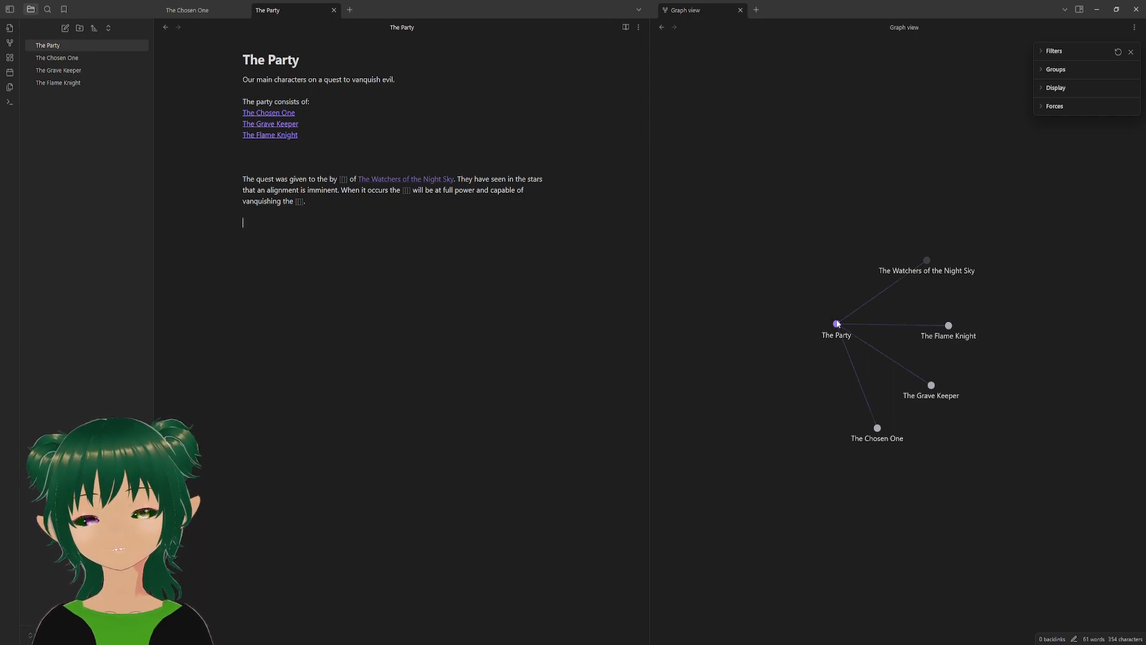
- In The Chosen One note, write "Leader of The Party." with The Party as an internal link, followed by a blank line
{"action": "left_click", "coordinate": [389, 246]}
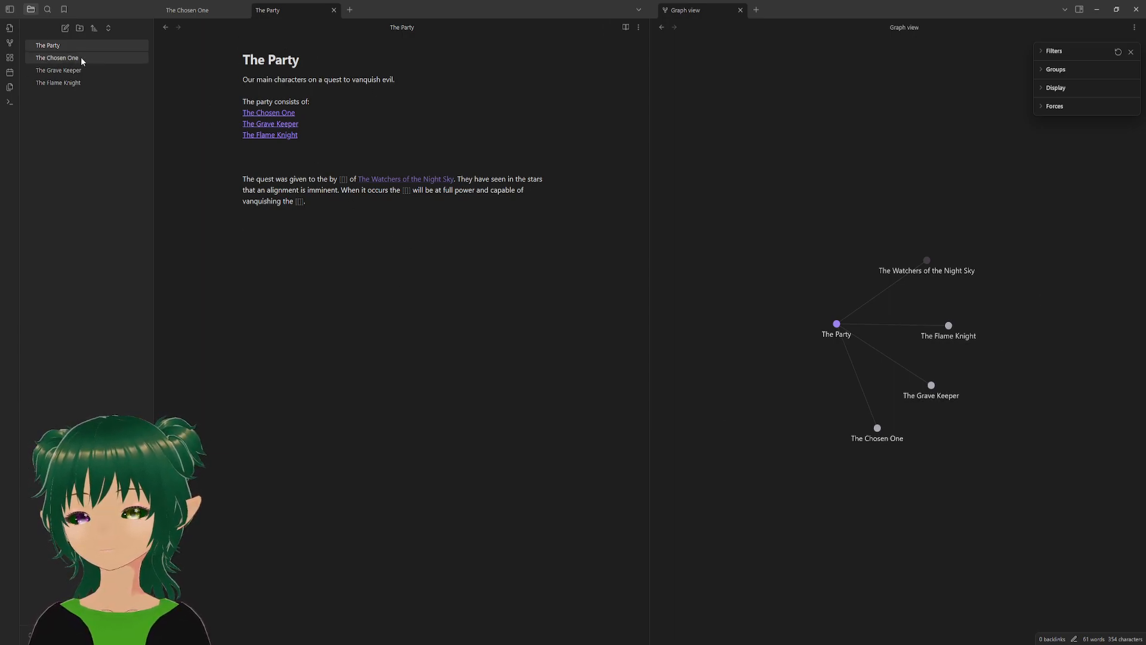
{"action": "left_click", "coordinate": [71, 58]}
{"action": "type", "text": "Leader of "}
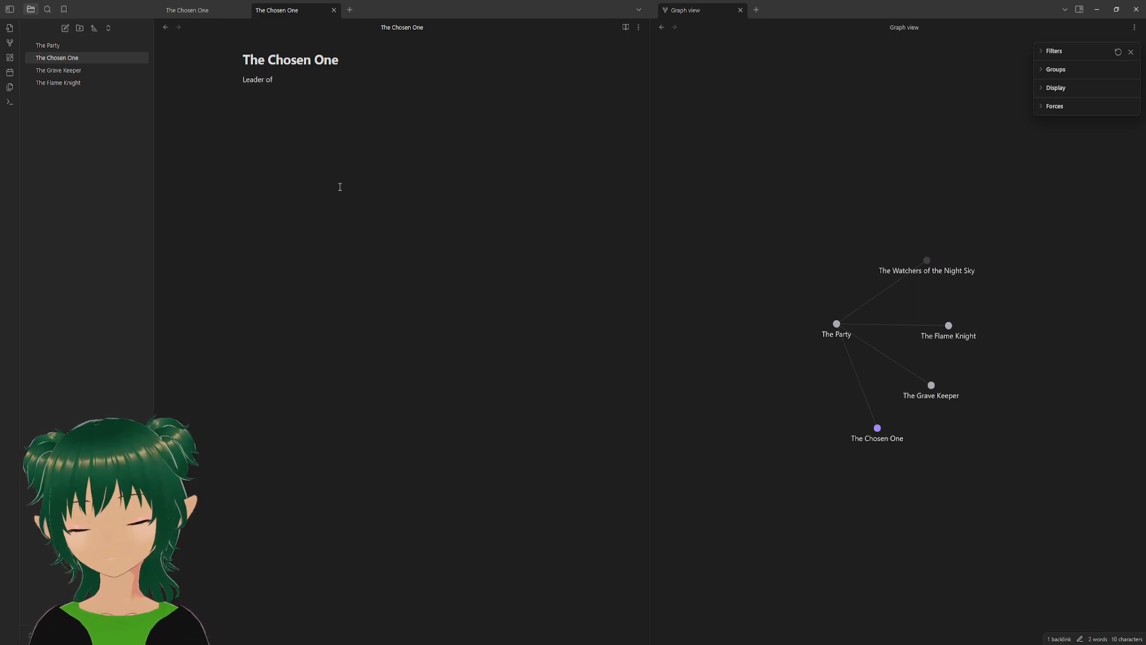
{"action": "type", "text": "[["}
{"action": "key", "text": "Down"}
{"action": "key", "text": "Return"}
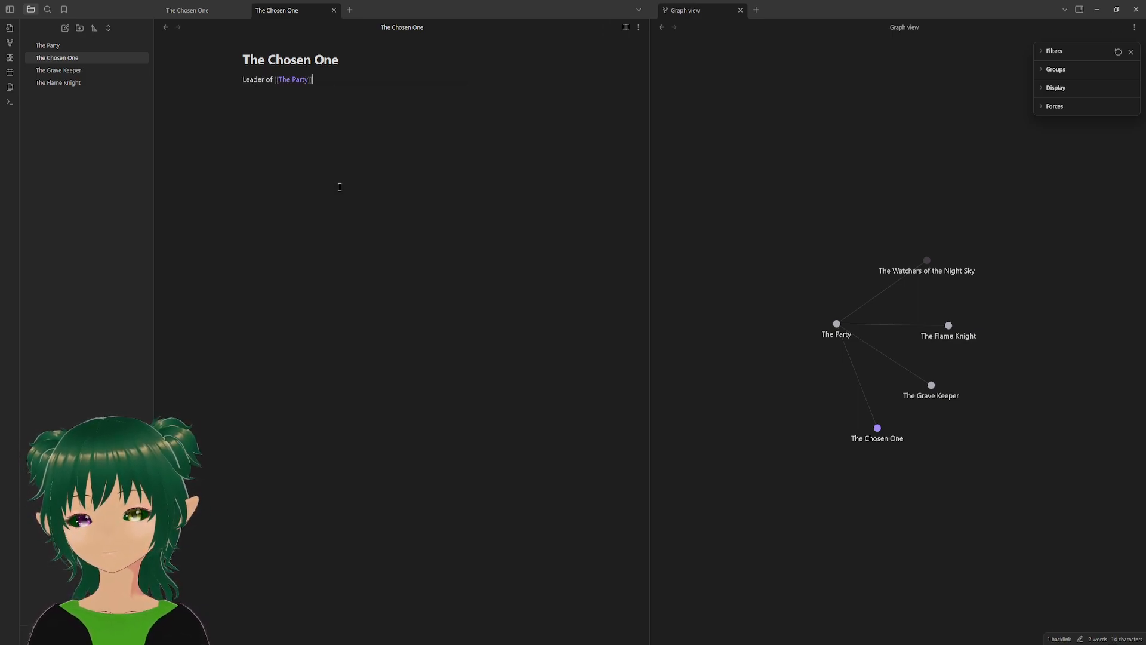
{"action": "type", "text": "."}
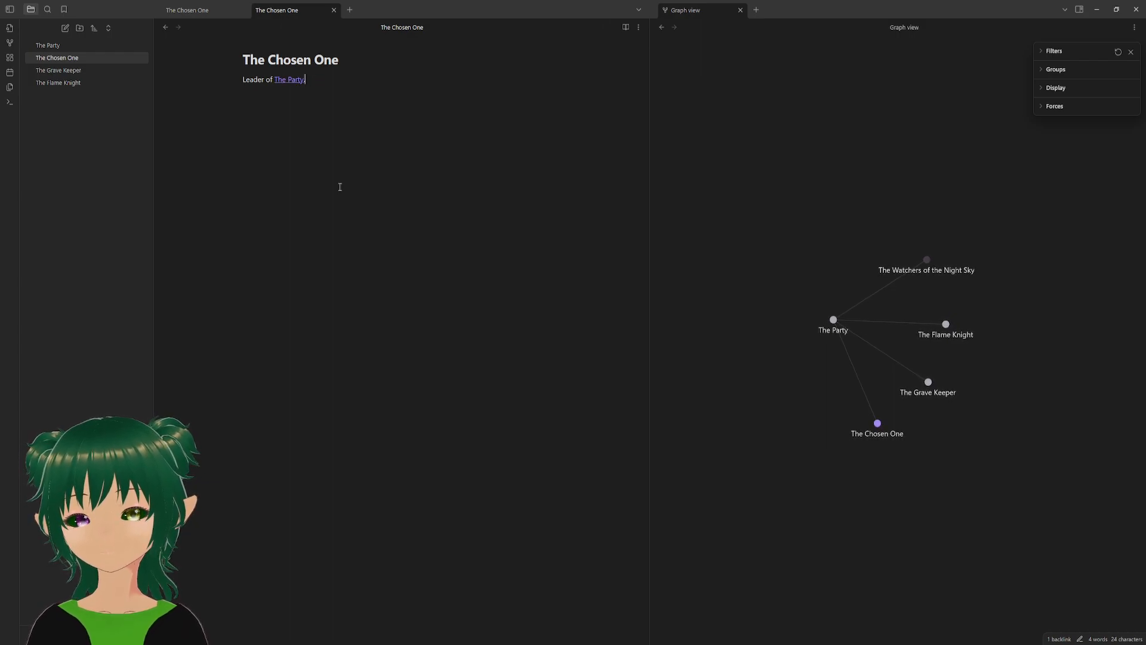
{"action": "key", "text": "Return"}
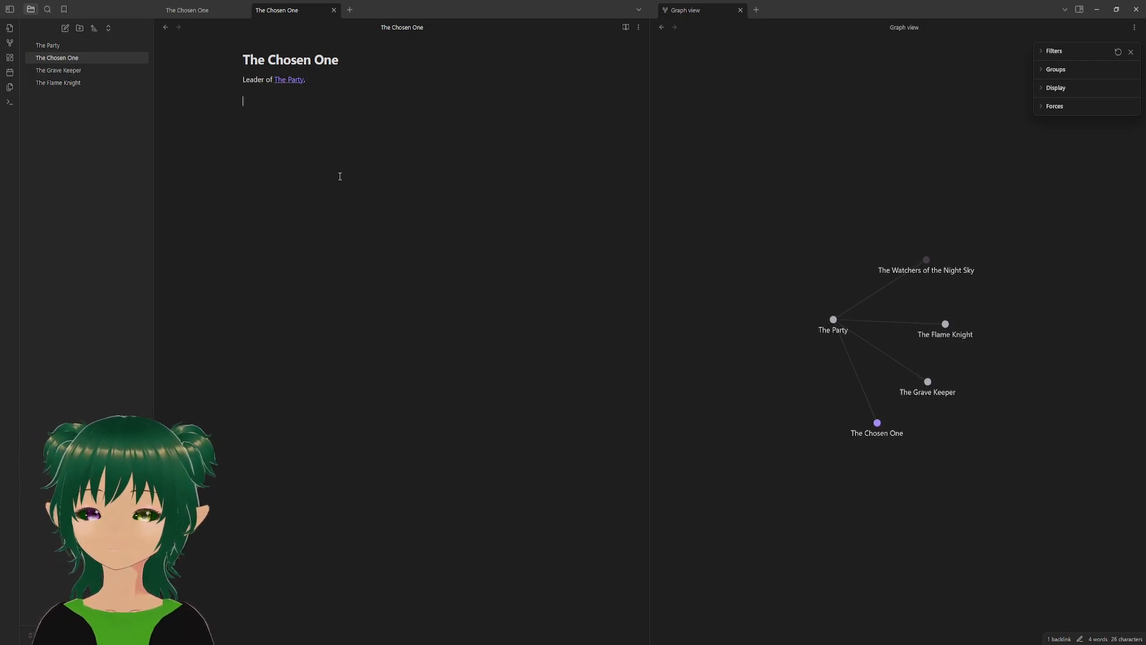
- In The Grave Keeper note, write "Member of The Party." with The Party as an internal link
{"action": "left_click", "coordinate": [84, 69]}
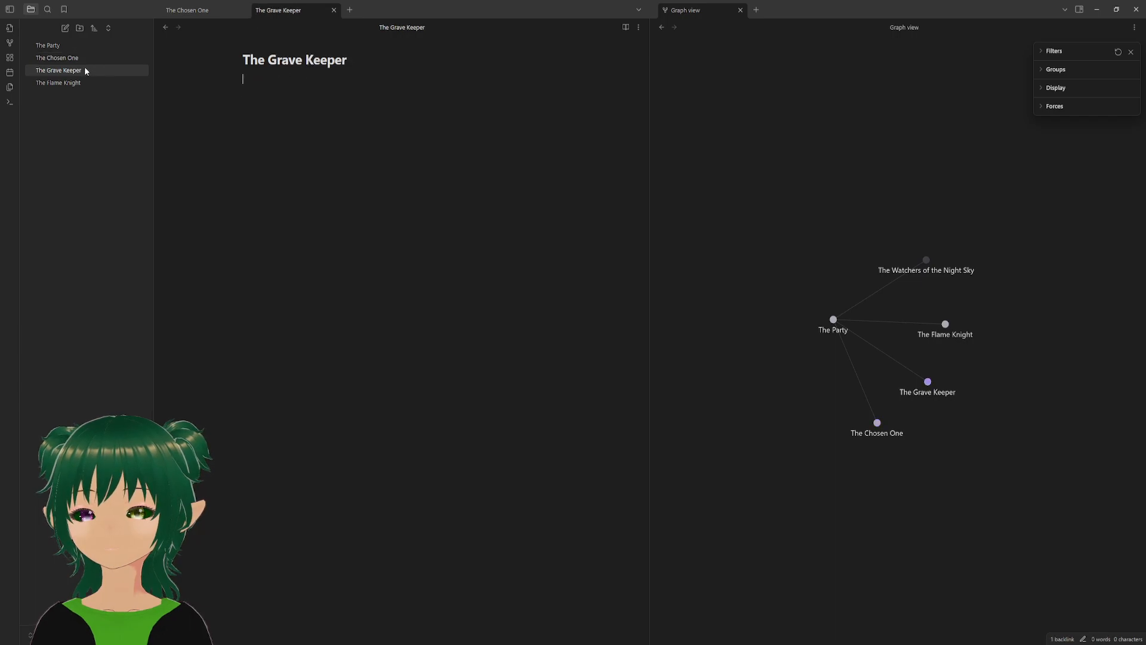
{"action": "type", "text": "Me"}
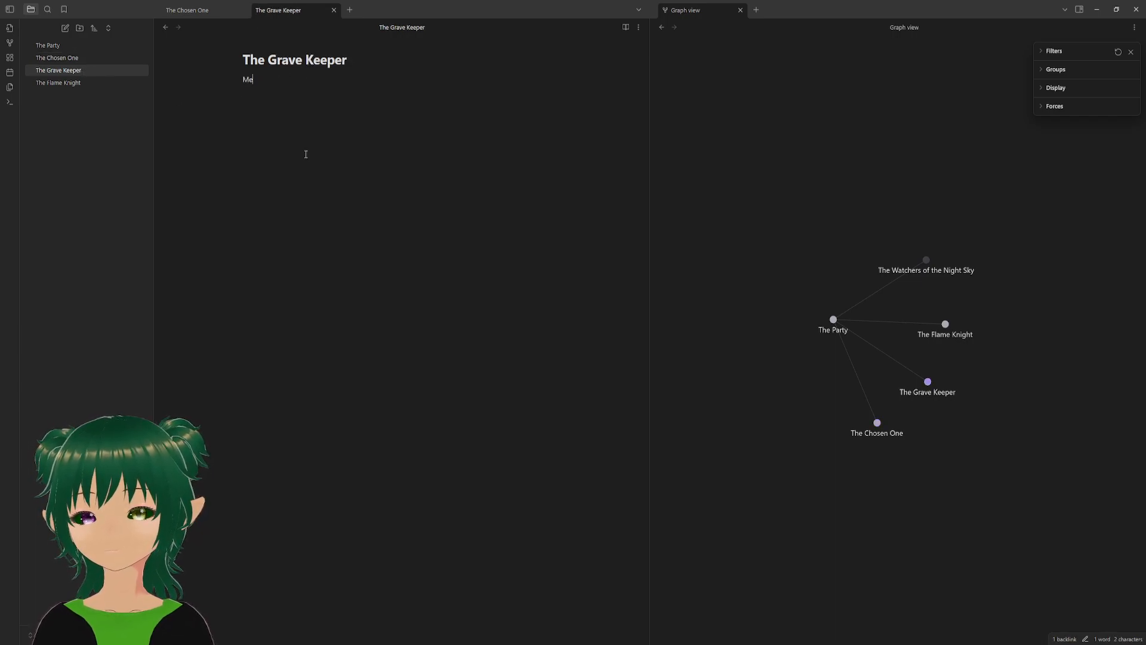
{"action": "type", "text": "mber of [["}
{"action": "key", "text": "Down"}
{"action": "key", "text": "Down"}
{"action": "key", "text": "Return"}
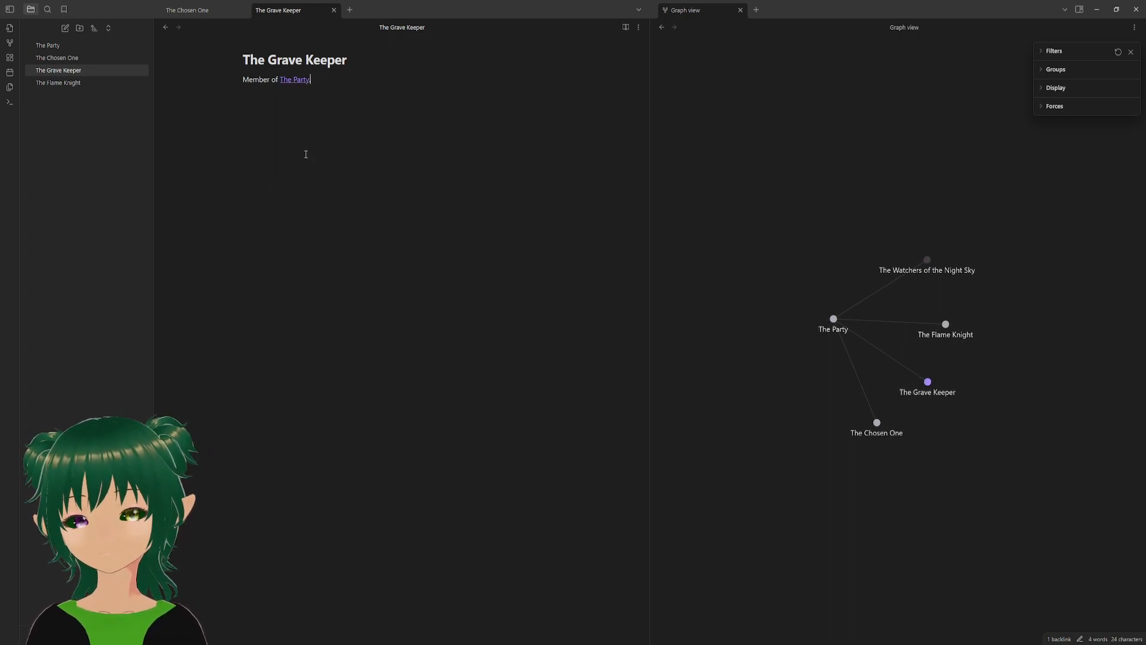
- In The Flame Knight note, write "Member of The Party." with The Party as an internal link, and start a new line
{"action": "left_click", "coordinate": [74, 83]}
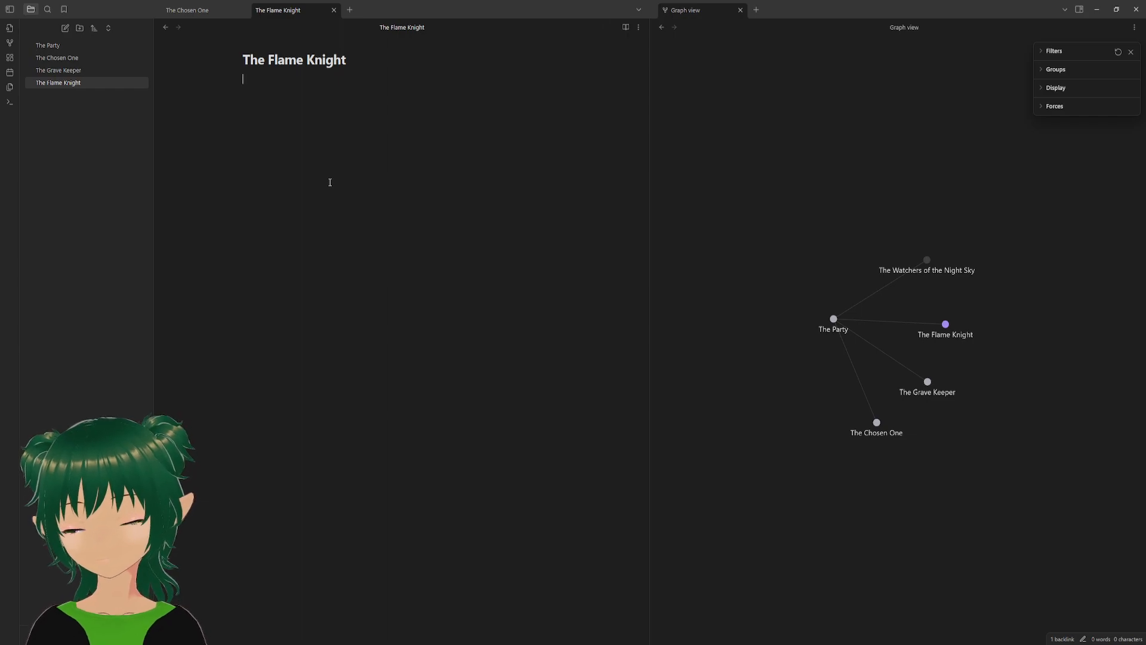
{"action": "type", "text": "Member "}
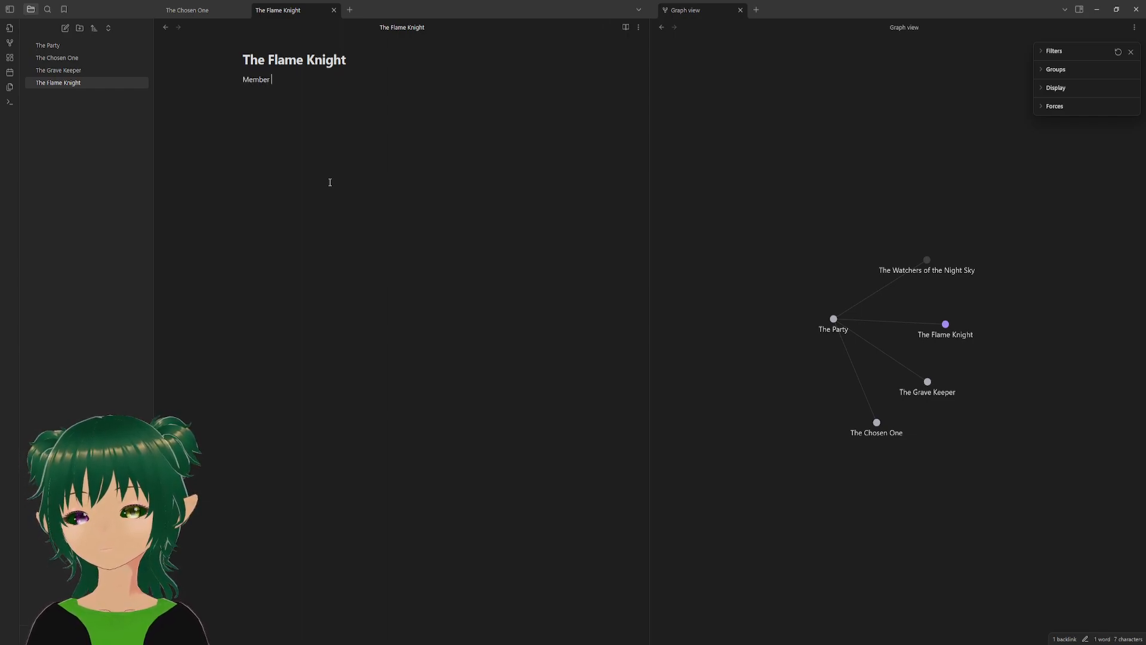
{"action": "type", "text": "of [[the"}
{"action": "key", "text": "Return"}
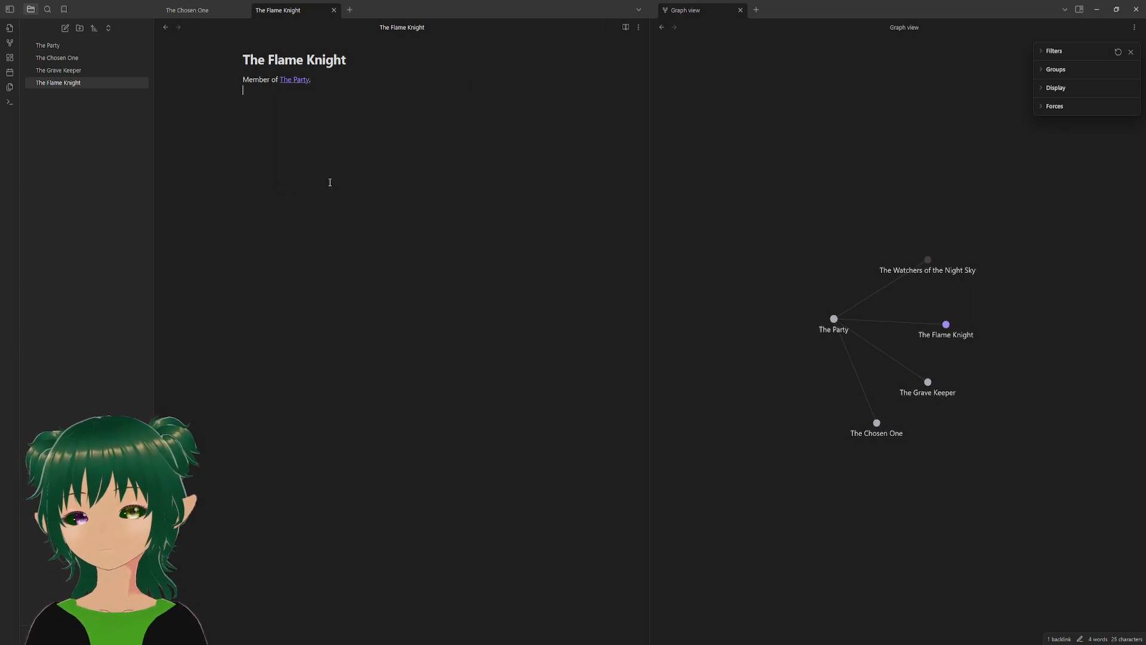
- Look back through The Grave Keeper and The Chosen One notes and return to The Party note
{"action": "left_click", "coordinate": [60, 70]}
{"action": "left_click", "coordinate": [59, 57]}
{"action": "left_click", "coordinate": [60, 46]}
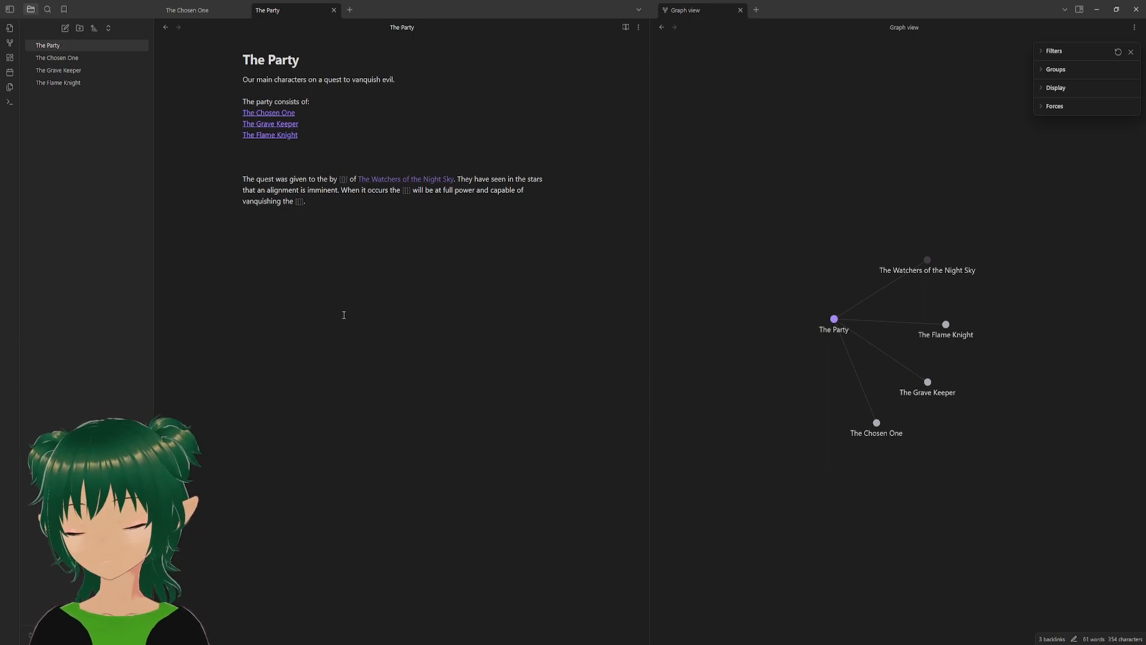
{"action": "type", "text": "Leader"}
{"action": "key", "text": "BackSpace"}
{"action": "key", "text": "BackSpace"}
{"action": "key", "text": "BackSpace"}
{"action": "key", "text": "BackSpace"}
{"action": "key", "text": "BackSpace"}
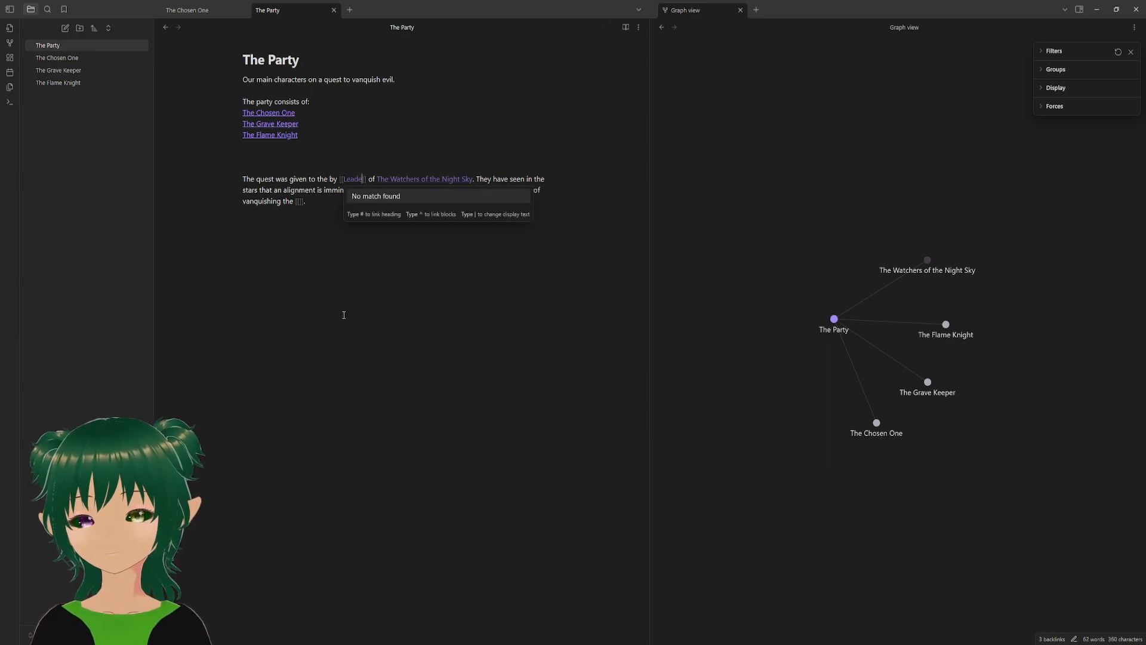
{"action": "key", "text": "BackSpace"}
- Fill the empty link before "of The Watchers of the Night Sky" with "Captain"
{"action": "type", "text": "Ca"}
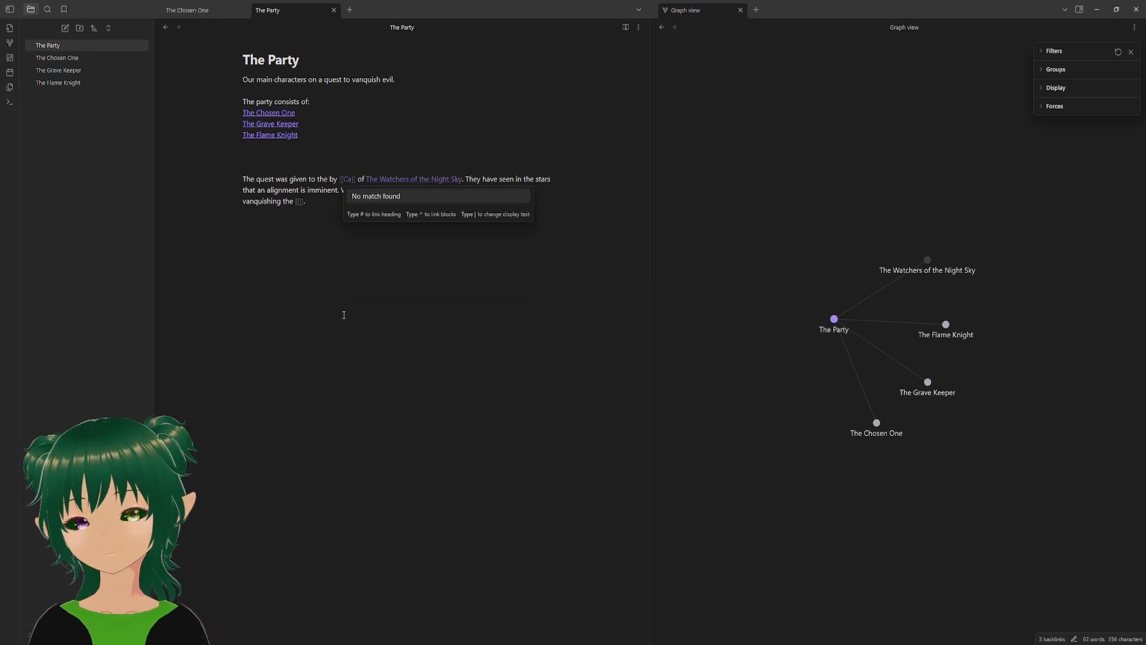
{"action": "type", "text": "ptain"}
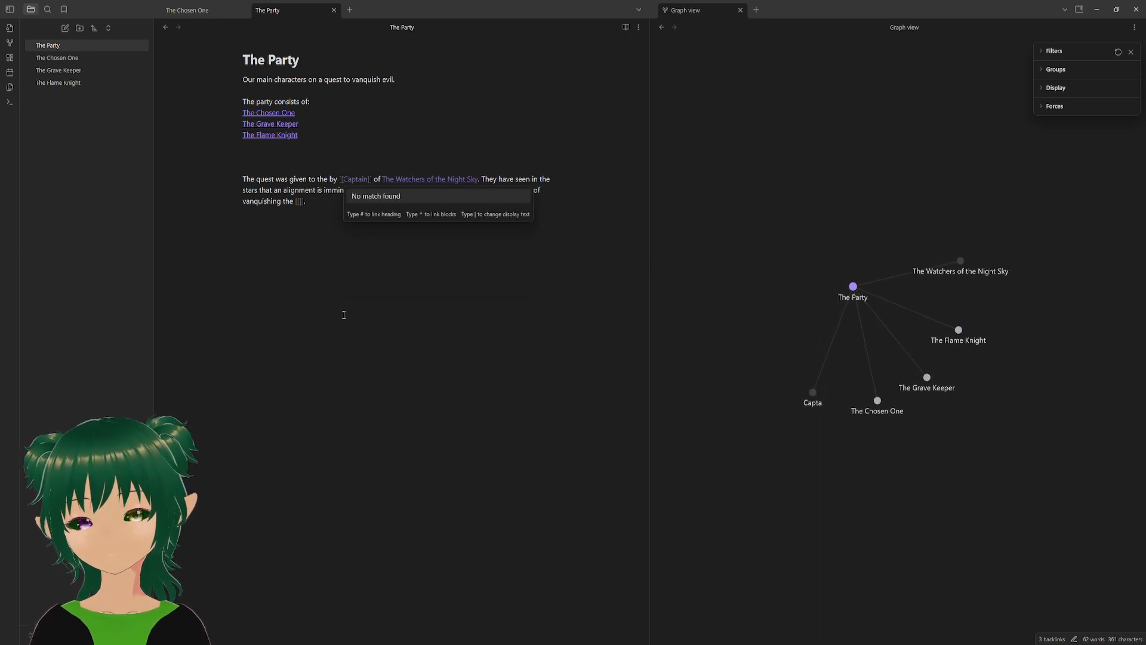
{"action": "left_click", "coordinate": [370, 258]}
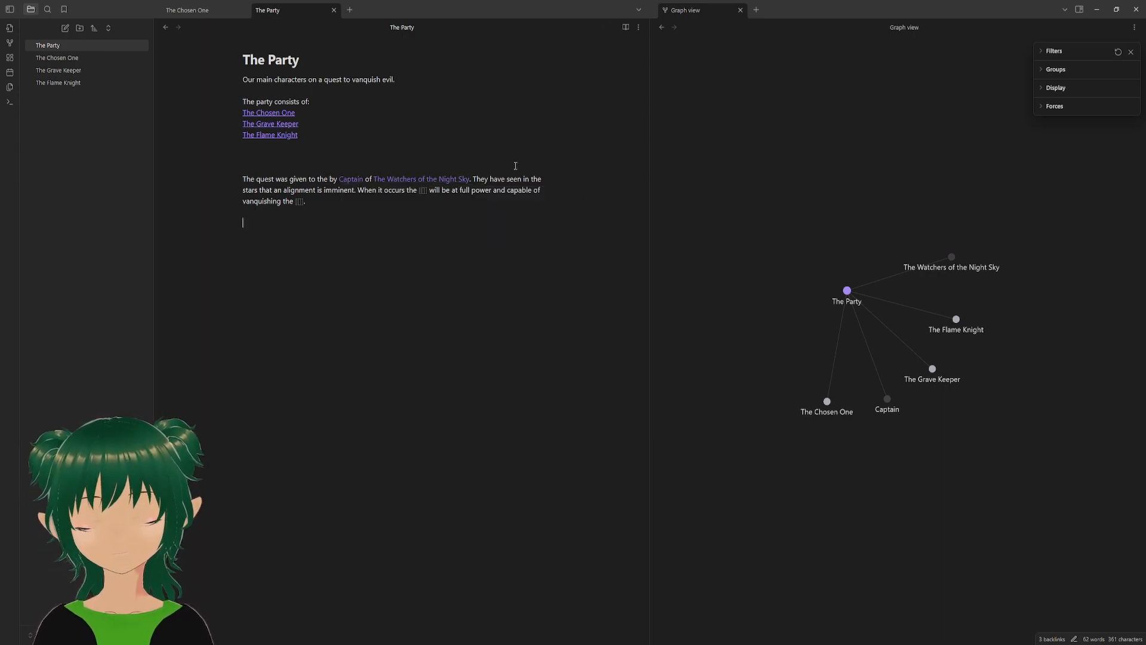
- Fill the empty link after "When it occurs the" with "Sword of Legend"
{"action": "left_click", "coordinate": [423, 189]}
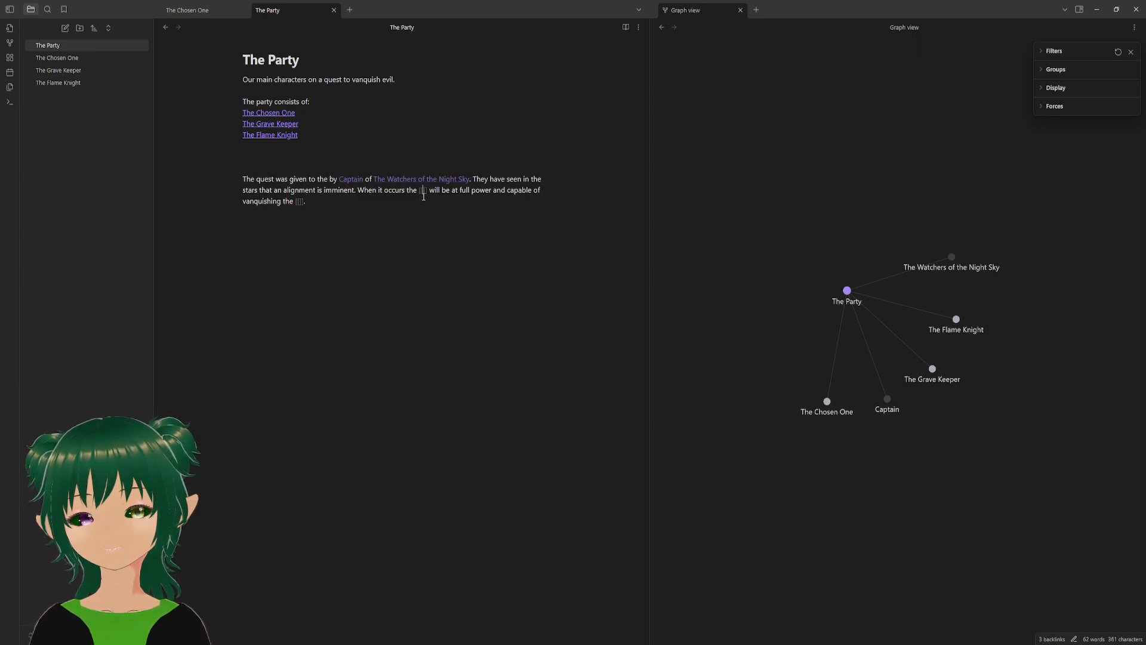
{"action": "type", "text": "Sword of "}
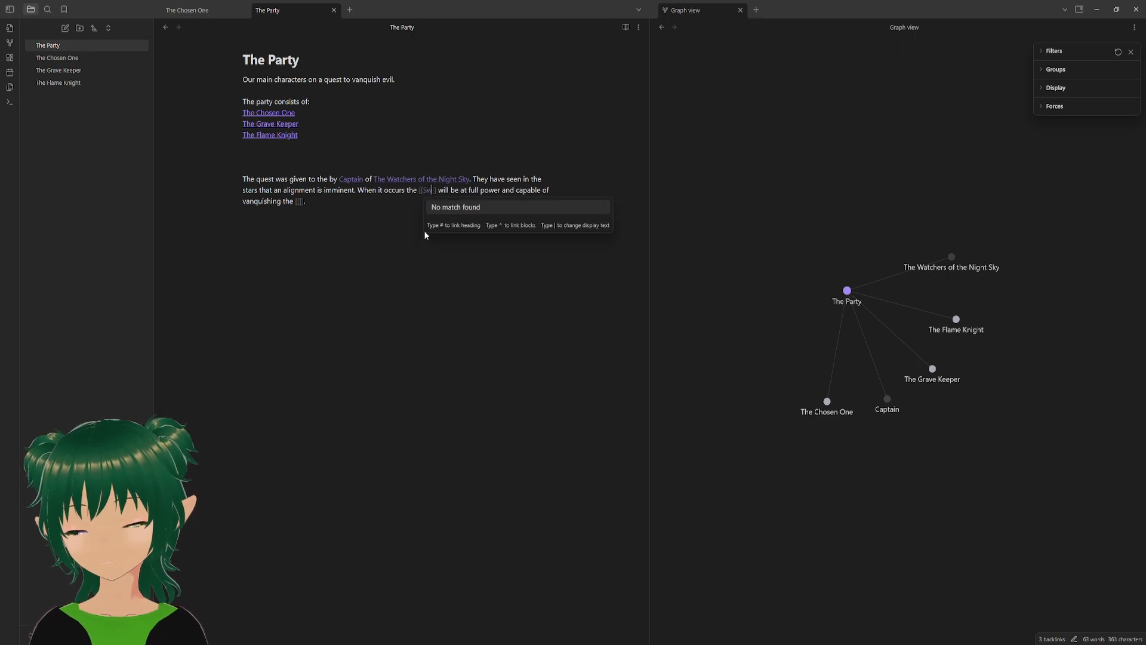
{"action": "type", "text": "Legend"}
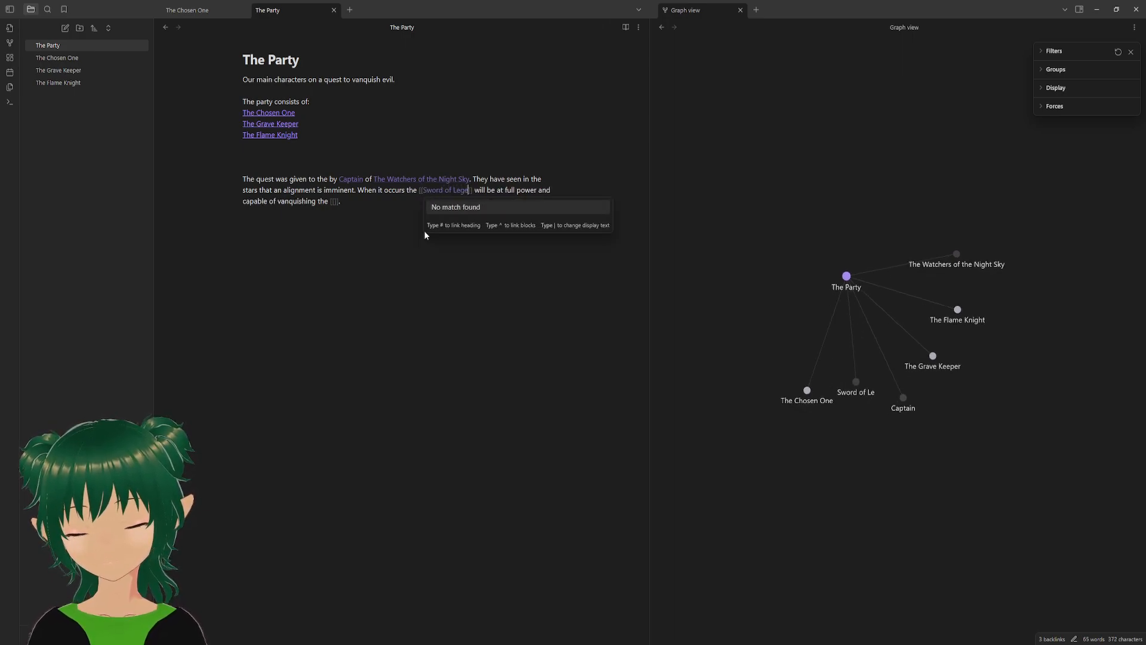
{"action": "left_click", "coordinate": [407, 289]}
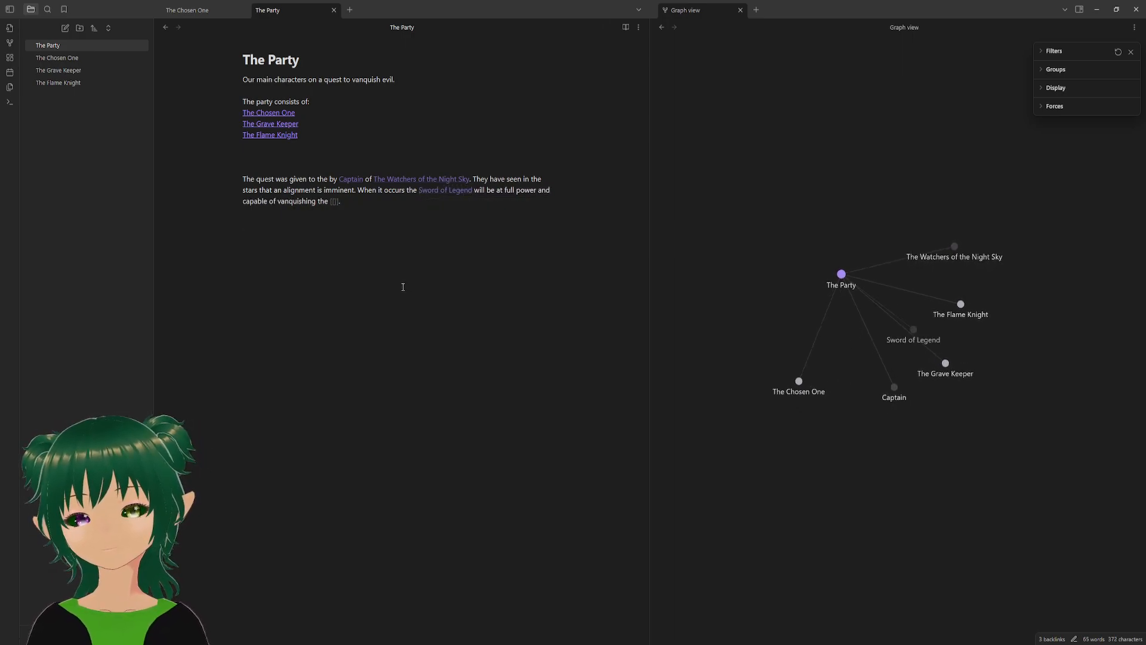
- Fill the empty link after "capable of vanquishing the" with "Evil Undead"
{"action": "left_click", "coordinate": [334, 202]}
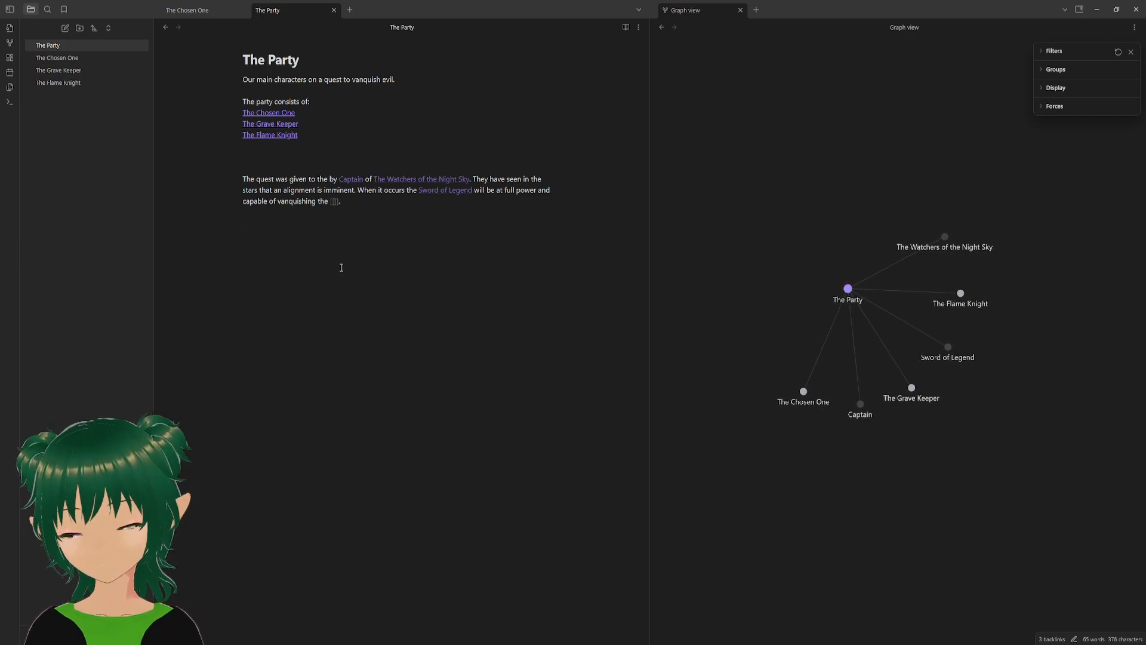
{"action": "type", "text": "Evil"}
{"action": "type", "text": " Undead"}
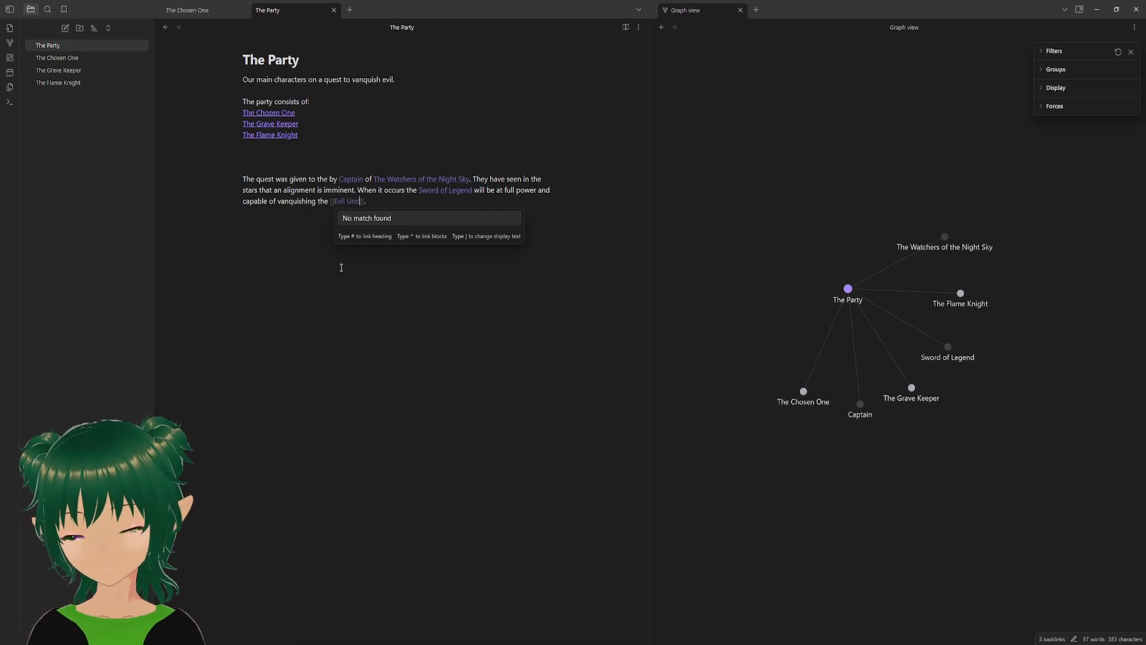
{"action": "left_click", "coordinate": [463, 341]}
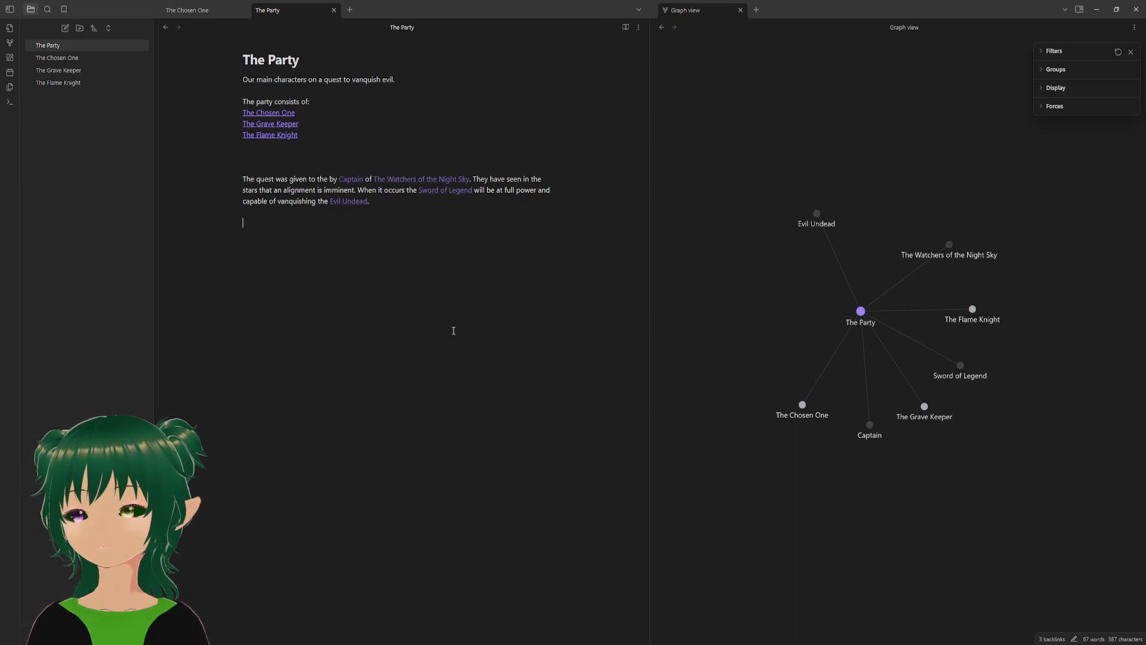
- Follow the link from The Chosen One to The Party note and close the extra The Chosen One tab
{"action": "left_click", "coordinate": [82, 59]}
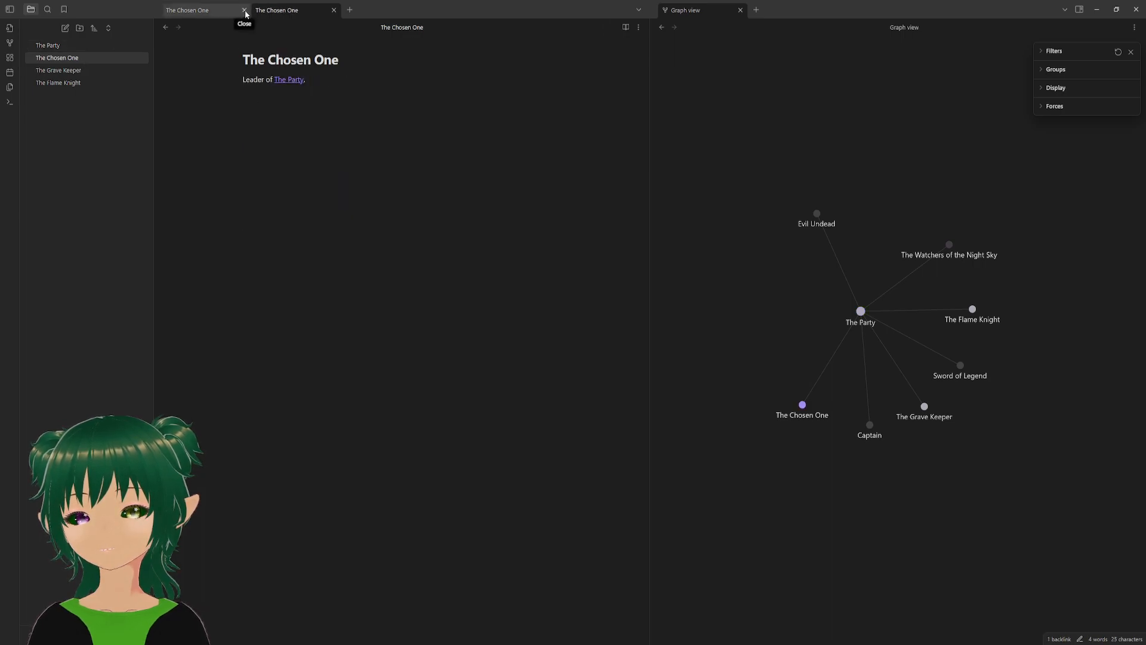
{"action": "left_click", "coordinate": [206, 10]}
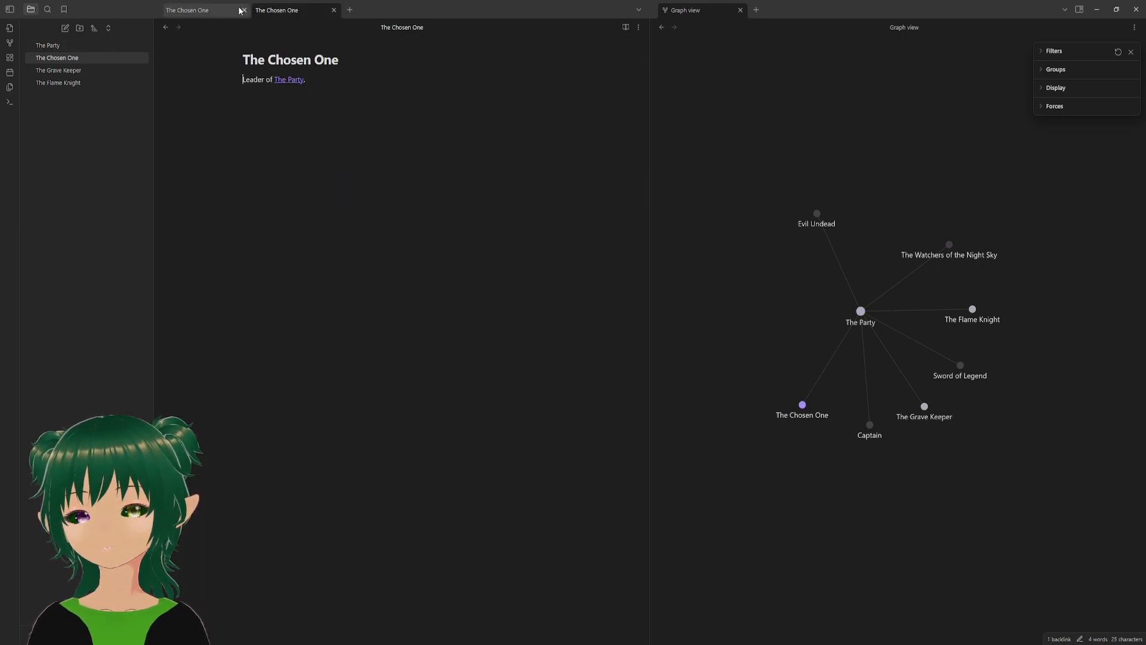
{"action": "left_click", "coordinate": [294, 80]}
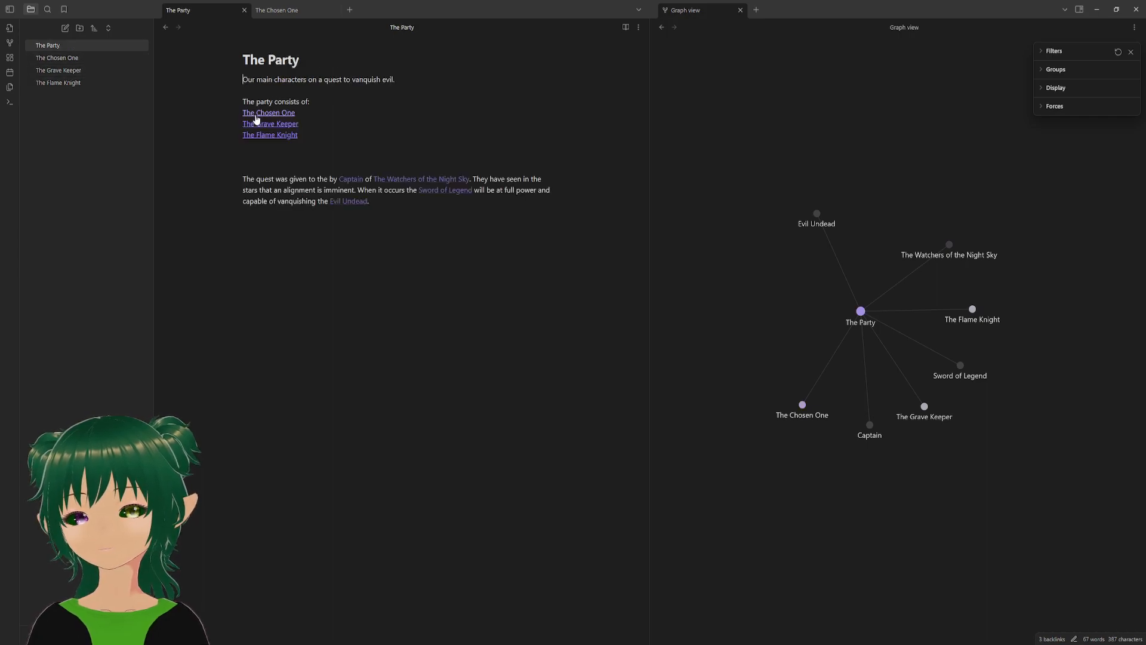
{"action": "left_click", "coordinate": [333, 10]}
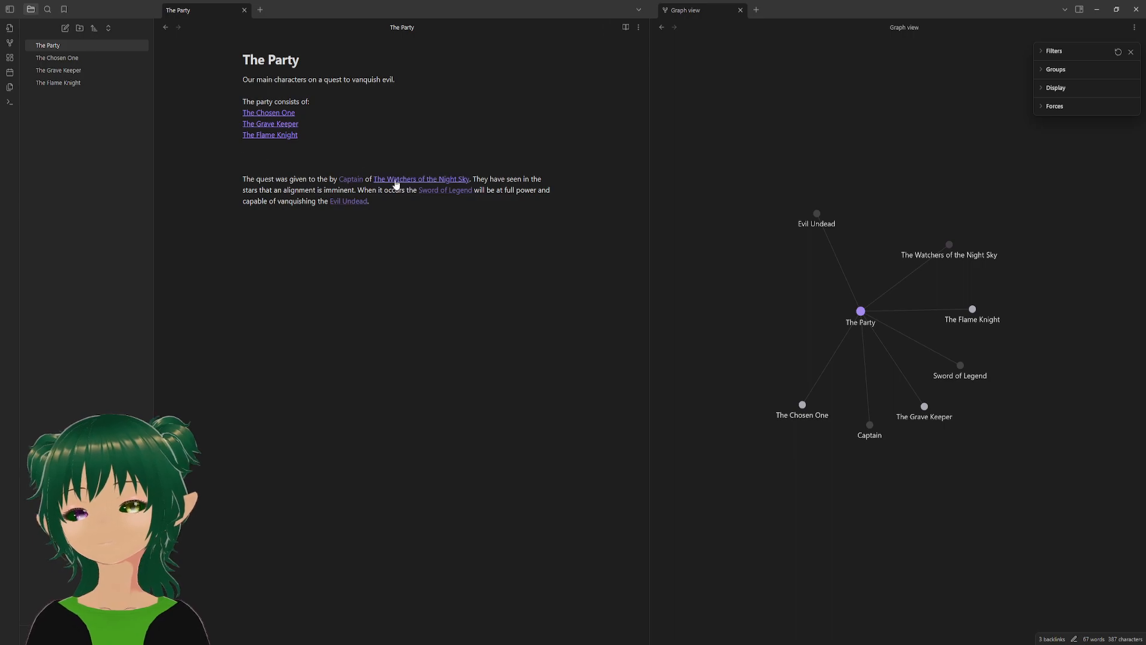
- Create the Captain note from its link in The Party, rename it "Leader", and choose to always update internal links
{"action": "left_click", "coordinate": [352, 179]}
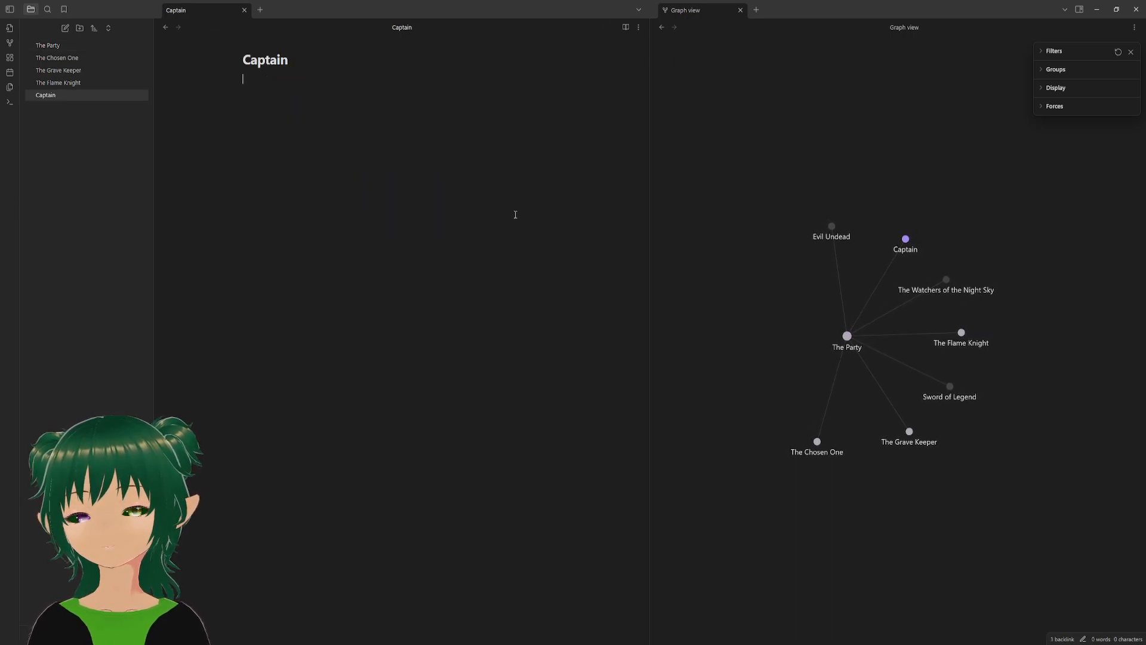
{"action": "left_click", "coordinate": [79, 50]}
{"action": "left_click", "coordinate": [89, 96]}
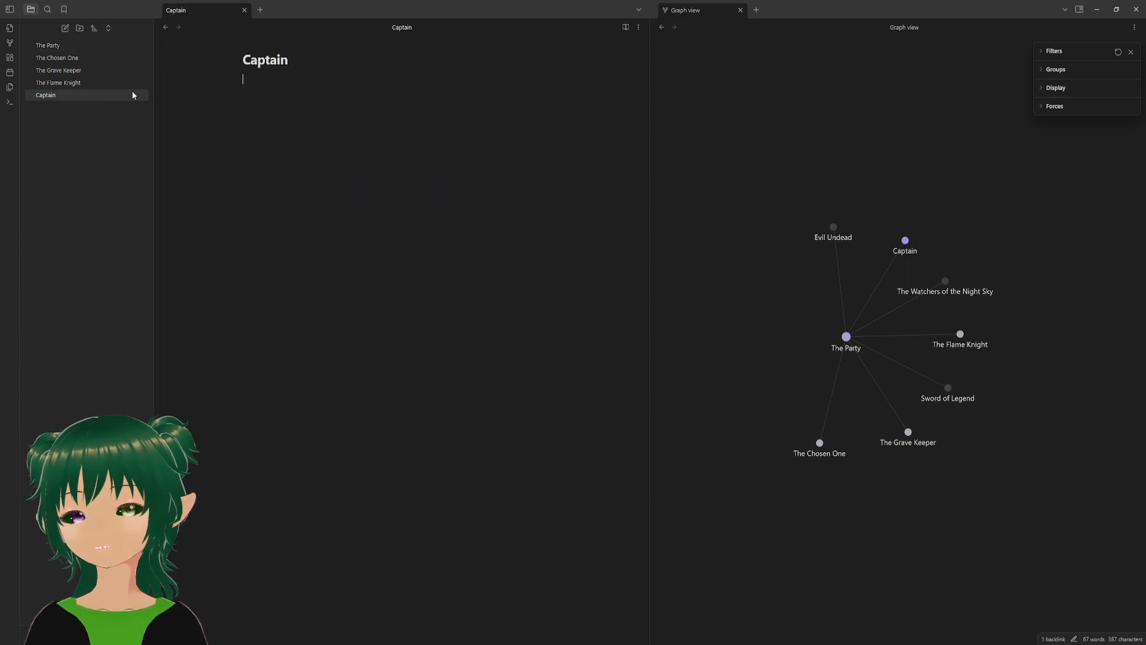
{"action": "type", "text": "Leader"}
{"action": "key", "text": "Return"}
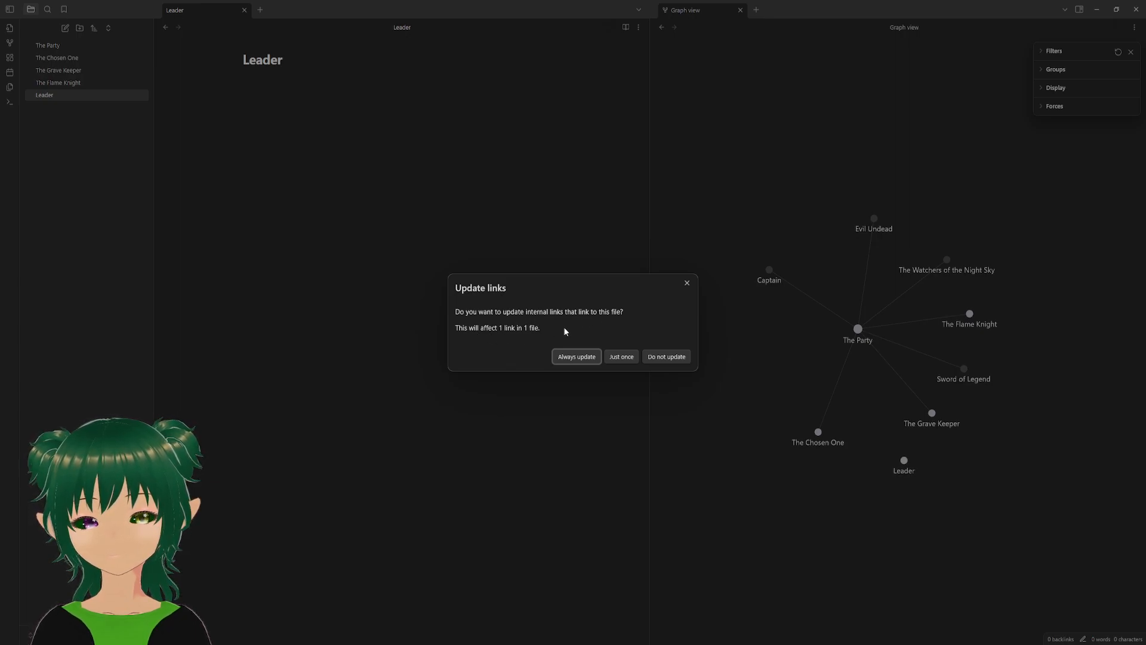
{"action": "left_click", "coordinate": [572, 358]}
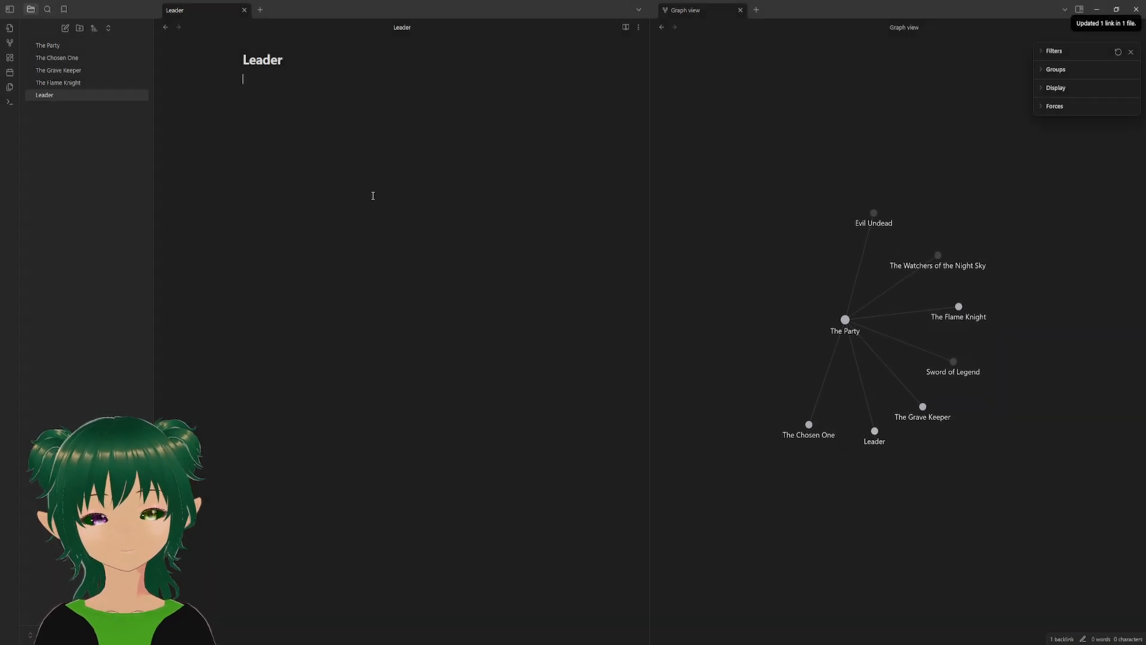
- Check the renamed link in The Party note and follow the link to The Chosen One
{"action": "left_click", "coordinate": [46, 46]}
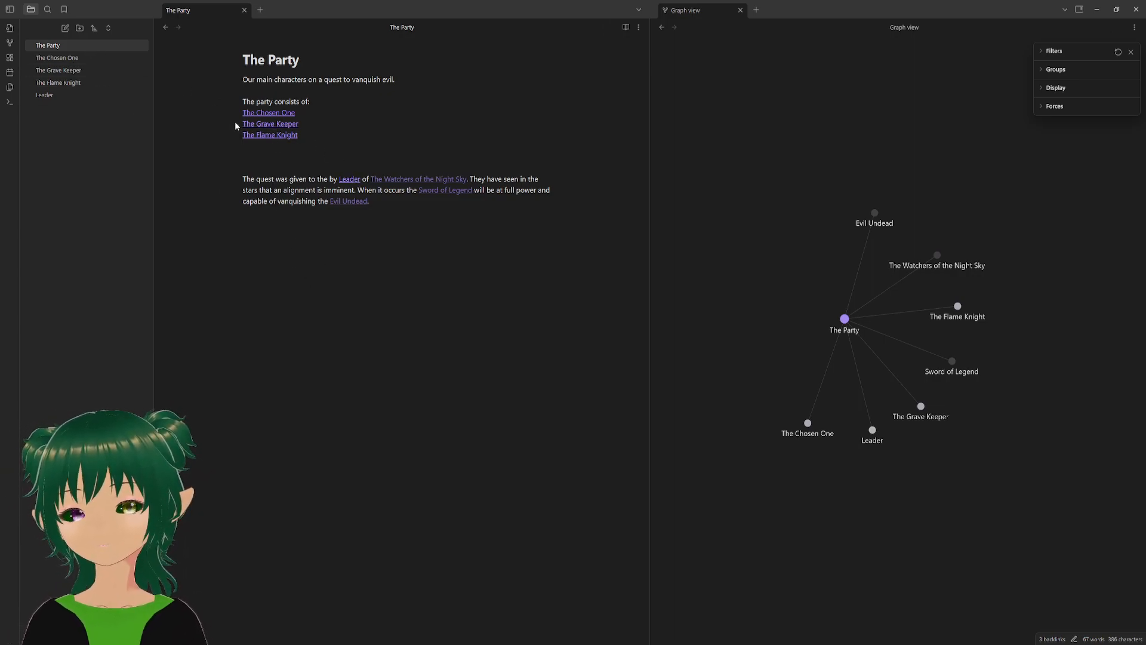
{"action": "left_click", "coordinate": [255, 113]}
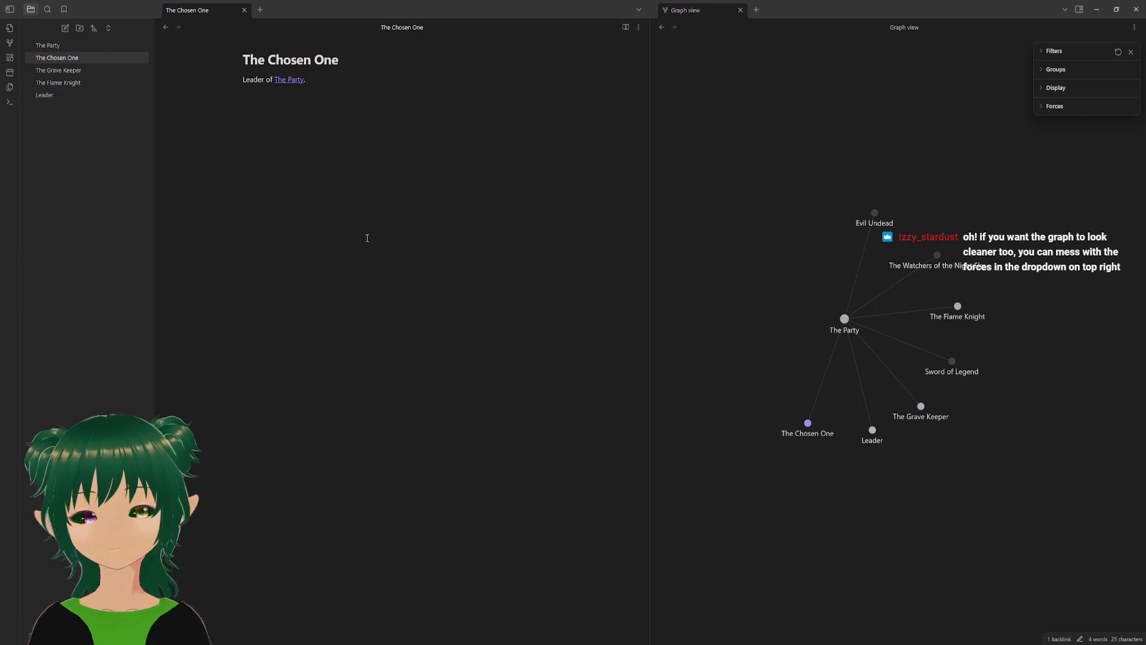
- Pull The Party node across the graph so its linked nodes rearrange around it, and return to The Chosen One note
{"action": "left_click_drag", "start_coordinate": [845, 323], "coordinate": [974, 333]}
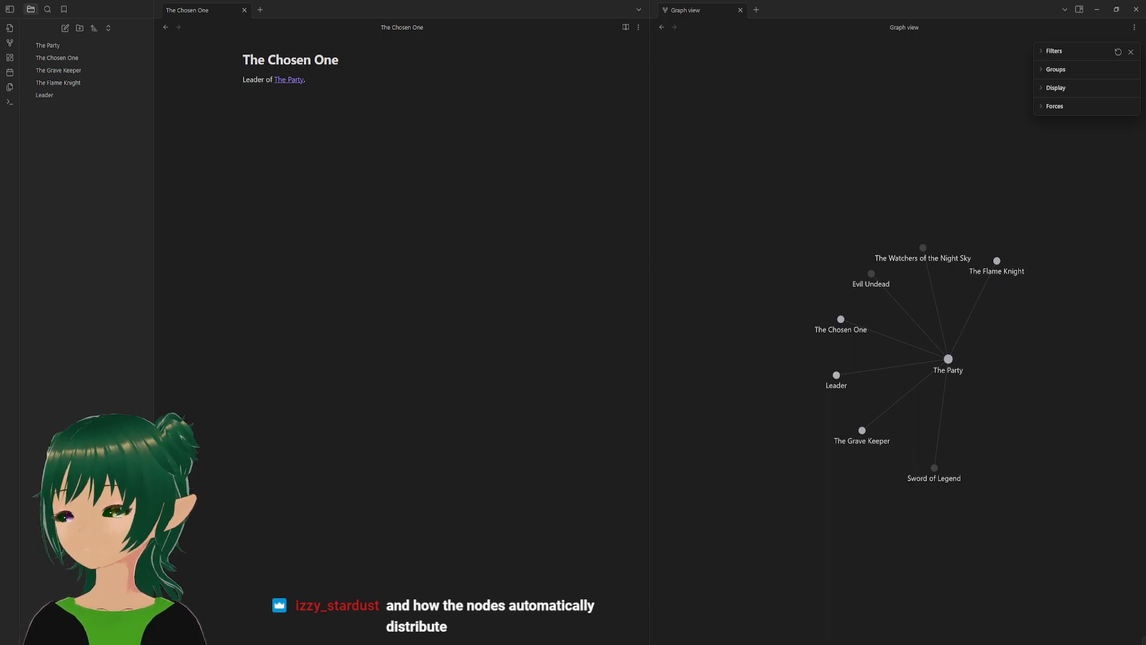
{"action": "left_click", "coordinate": [326, 331]}
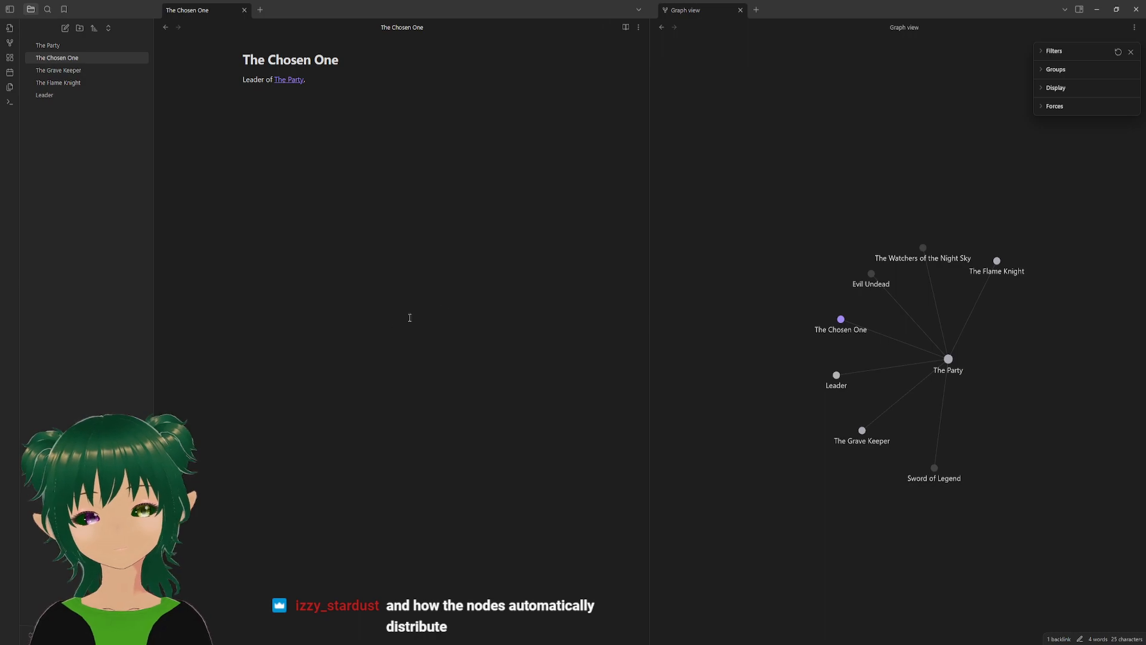
- Look over the graph's force, group and filter settings, including the search options for a group query
{"action": "left_click", "coordinate": [1040, 105]}
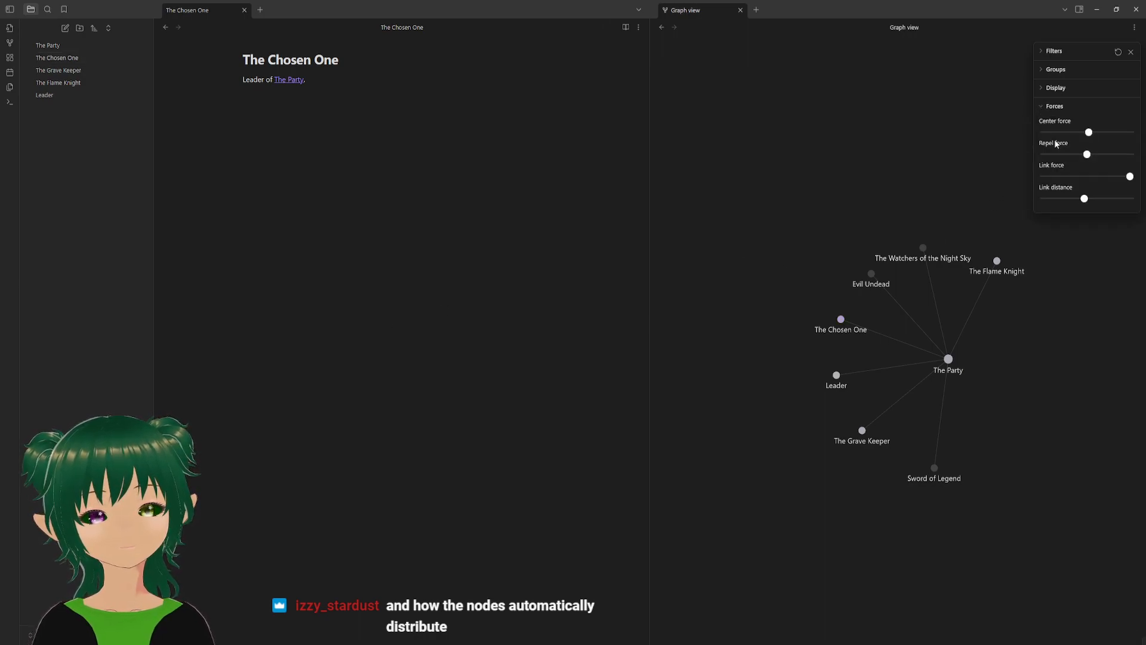
{"action": "left_click", "coordinate": [1043, 107]}
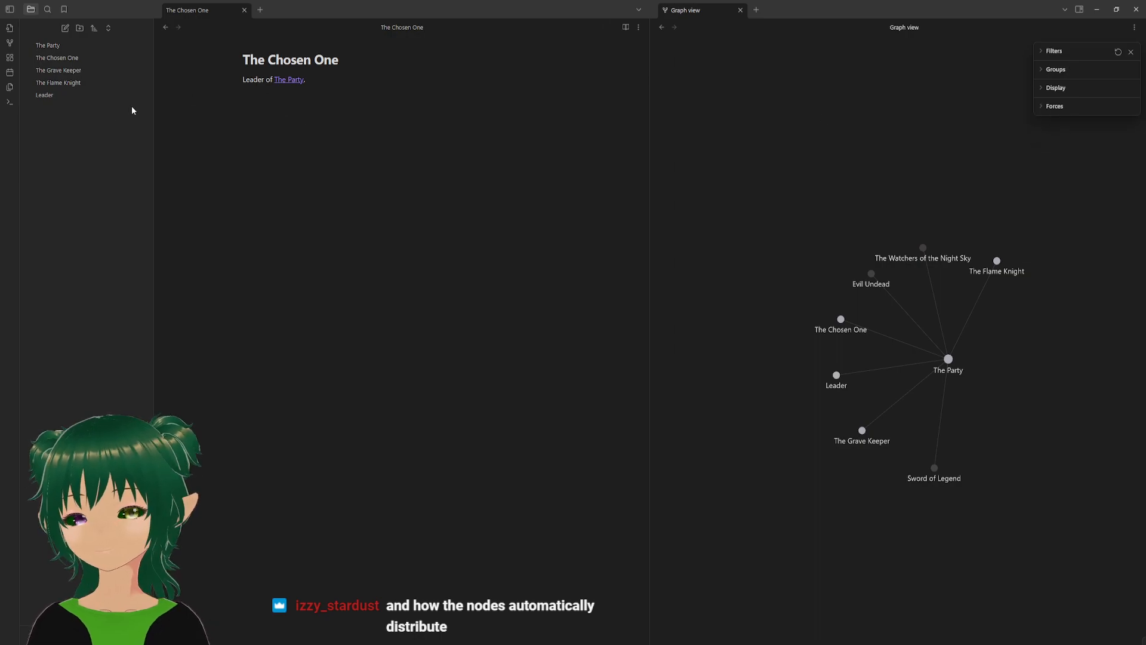
{"action": "left_click", "coordinate": [1040, 69]}
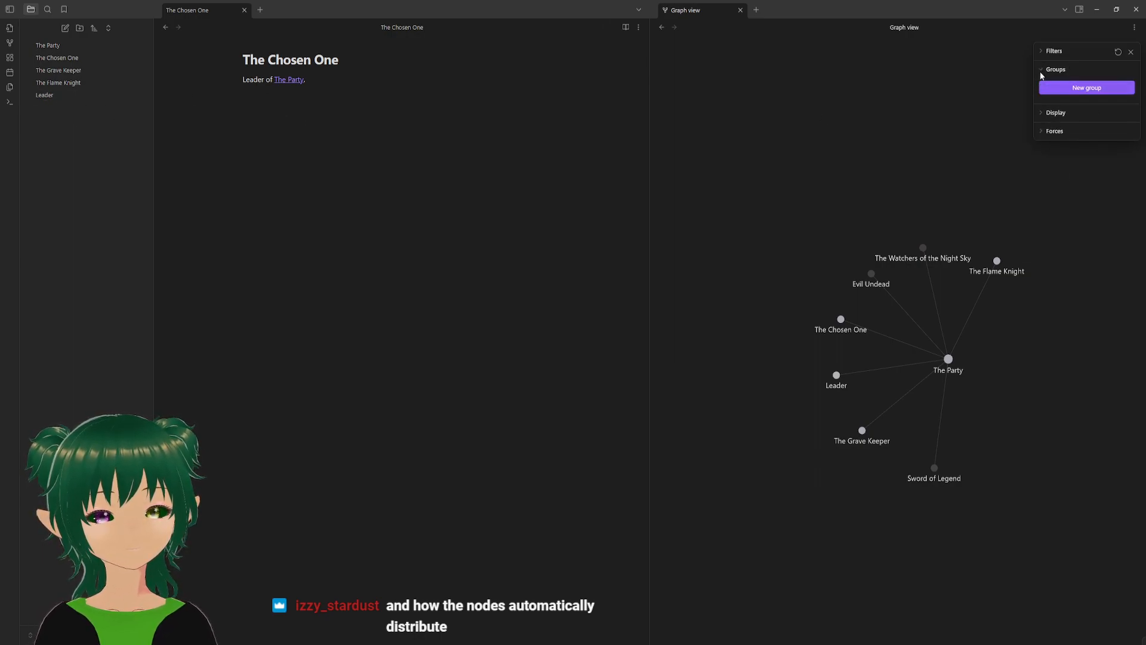
{"action": "left_click", "coordinate": [1041, 72]}
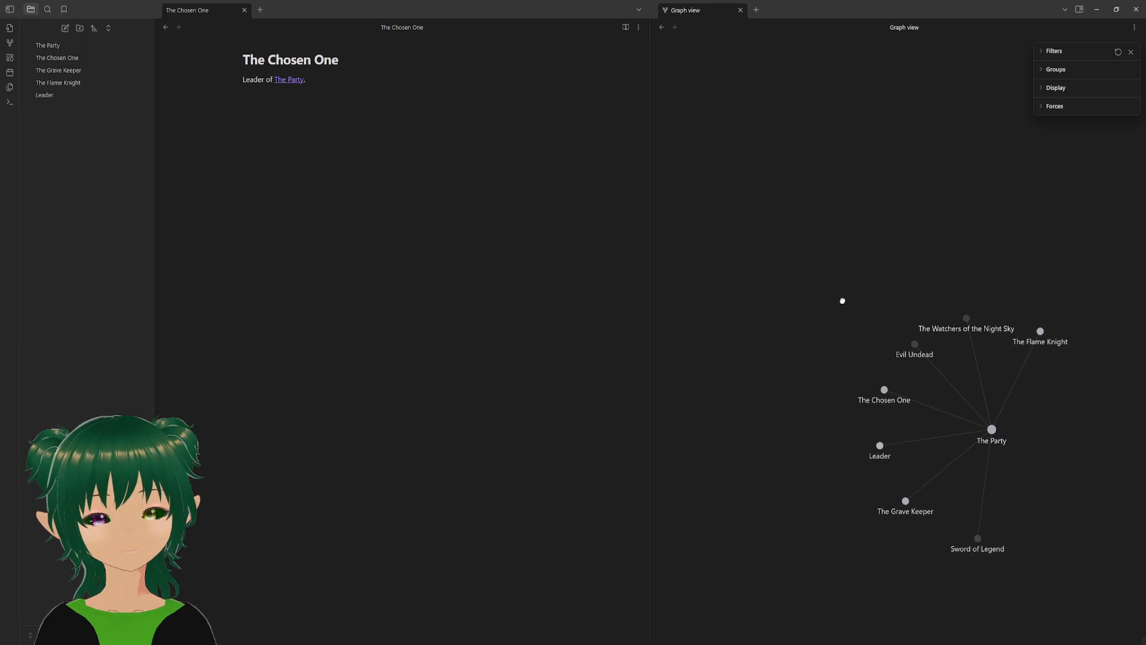
{"action": "left_click", "coordinate": [1041, 71]}
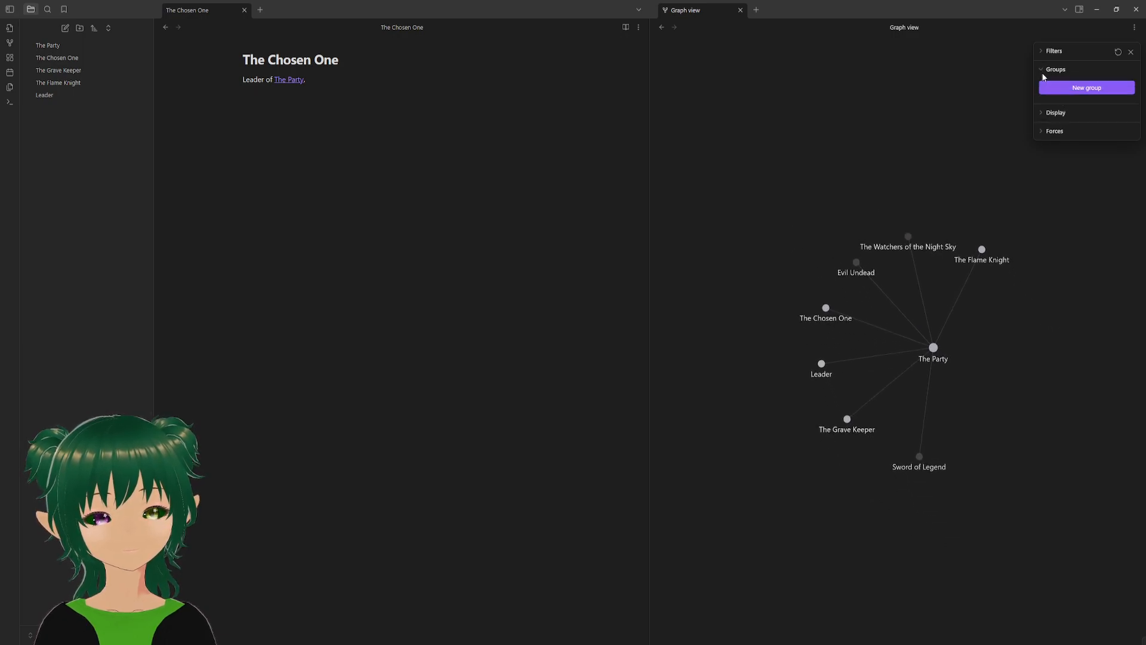
{"action": "left_click", "coordinate": [1047, 89]}
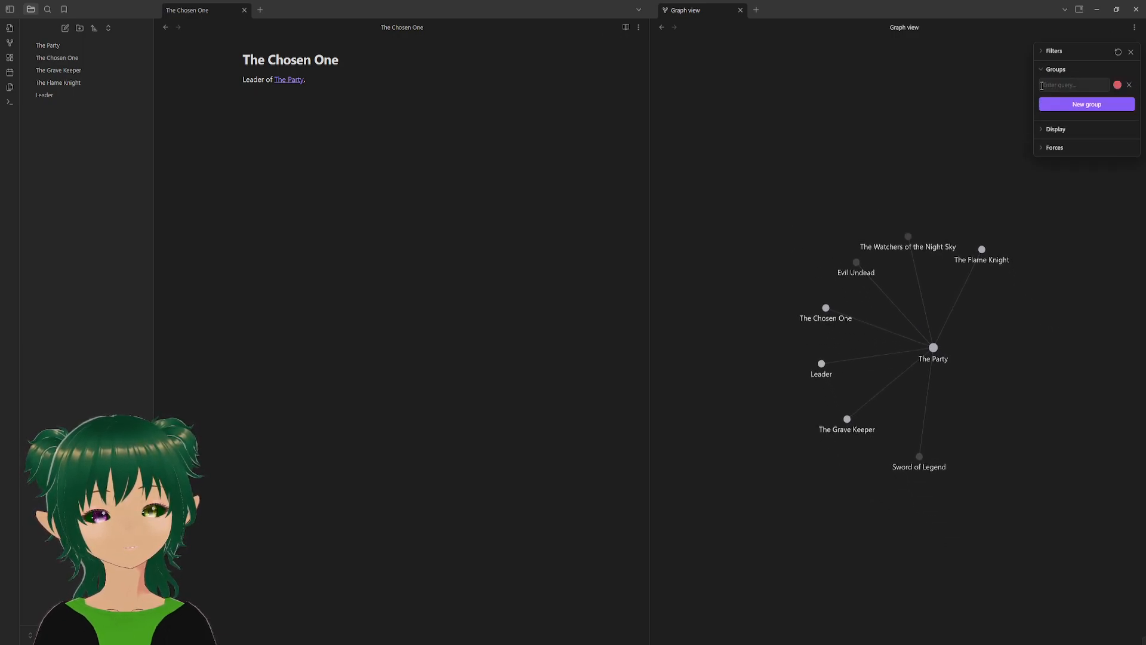
{"action": "left_click", "coordinate": [1045, 85]}
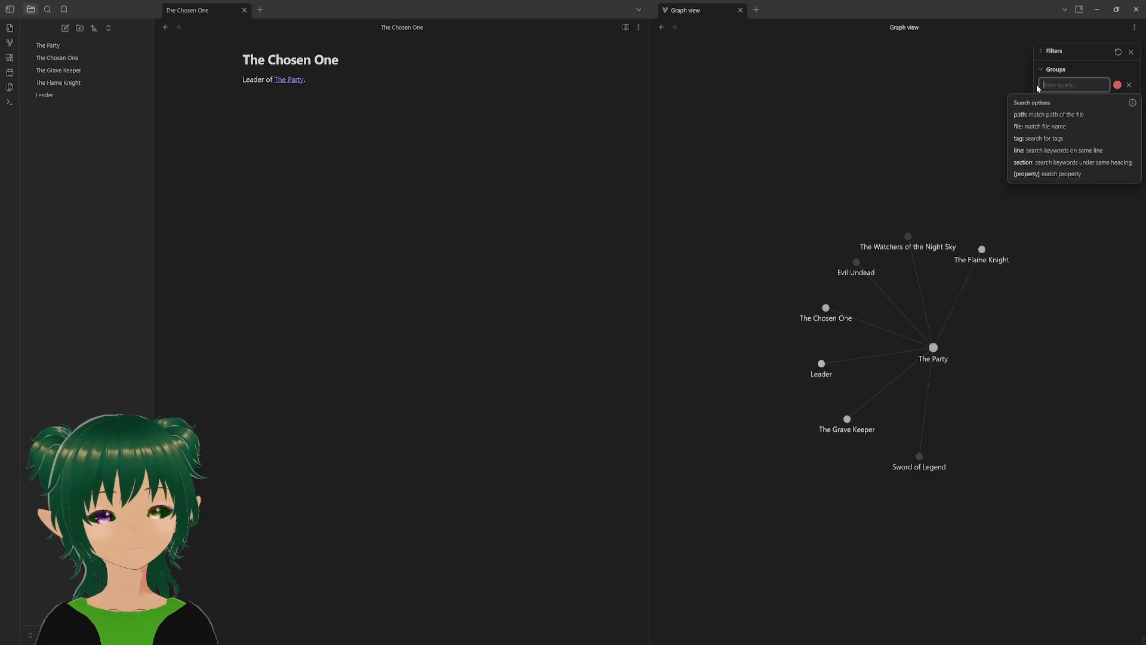
{"action": "key", "text": "Escape"}
{"action": "left_click", "coordinate": [1128, 85]}
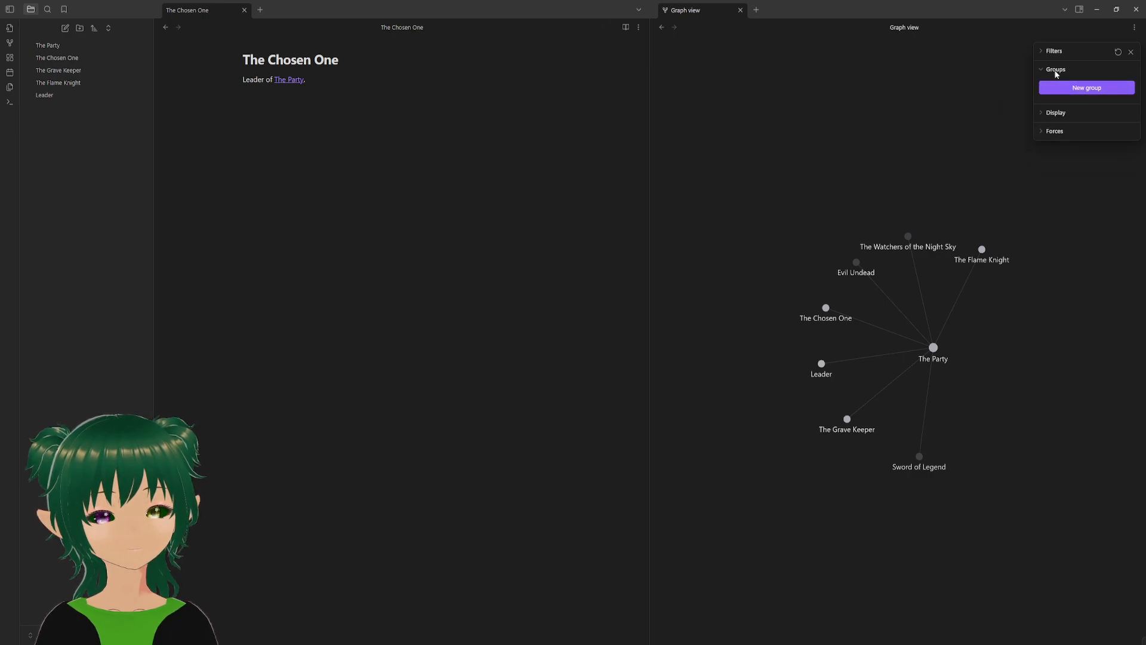
{"action": "left_click", "coordinate": [1049, 70]}
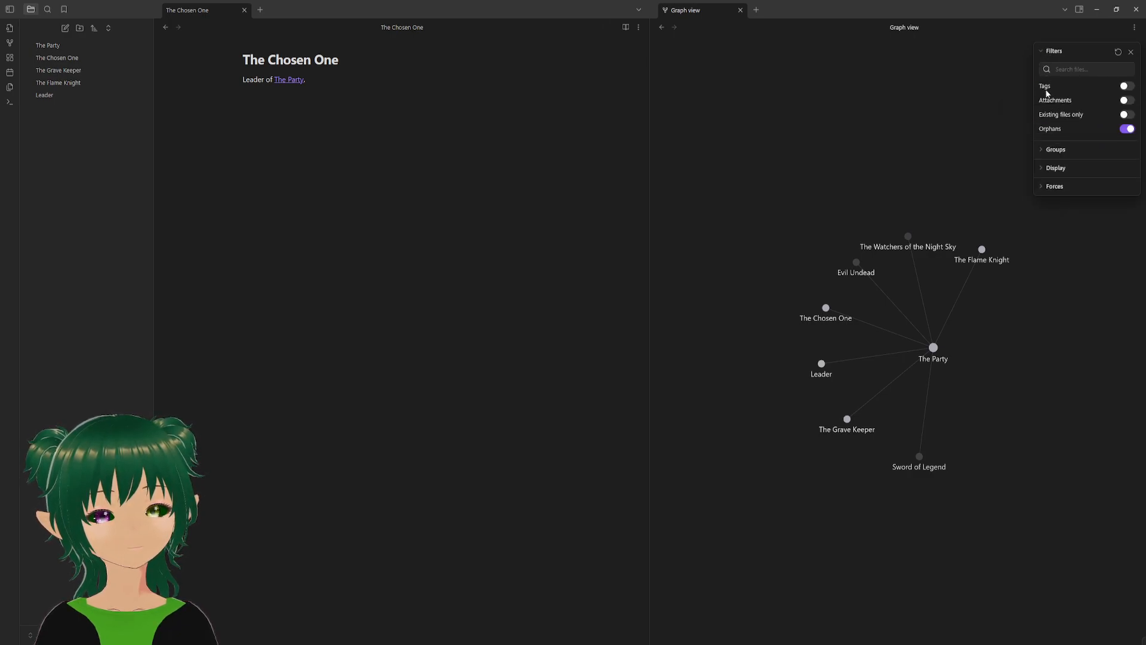
{"action": "left_click", "coordinate": [1049, 52]}
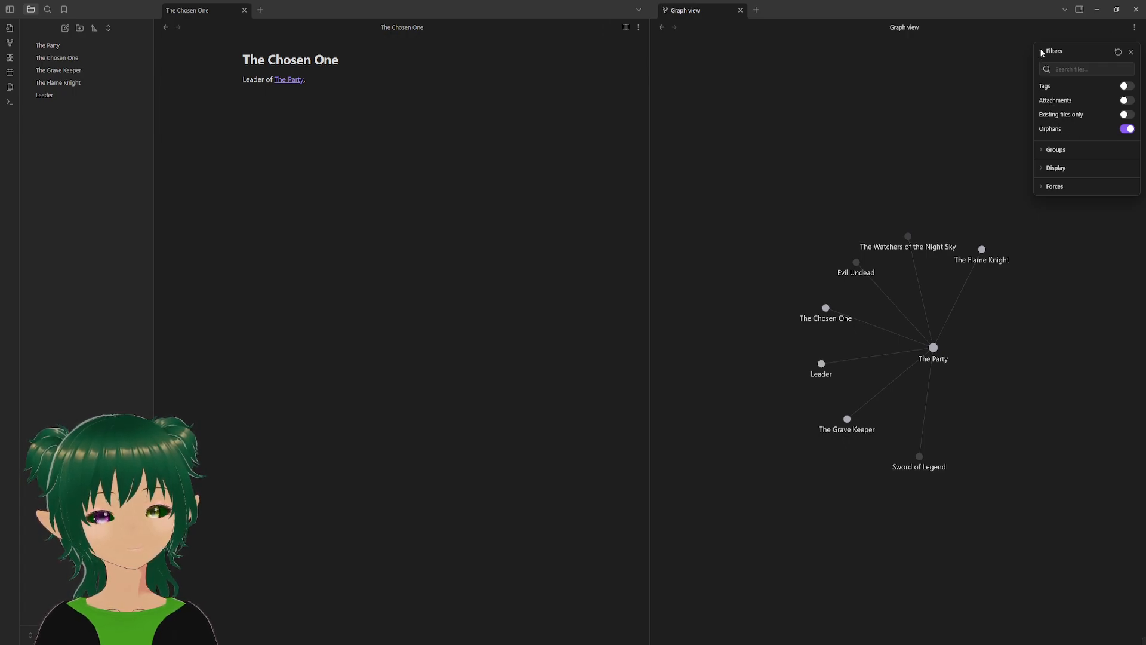
- Create a new folder named "Characters" in the vault
{"action": "left_click", "coordinate": [79, 28]}
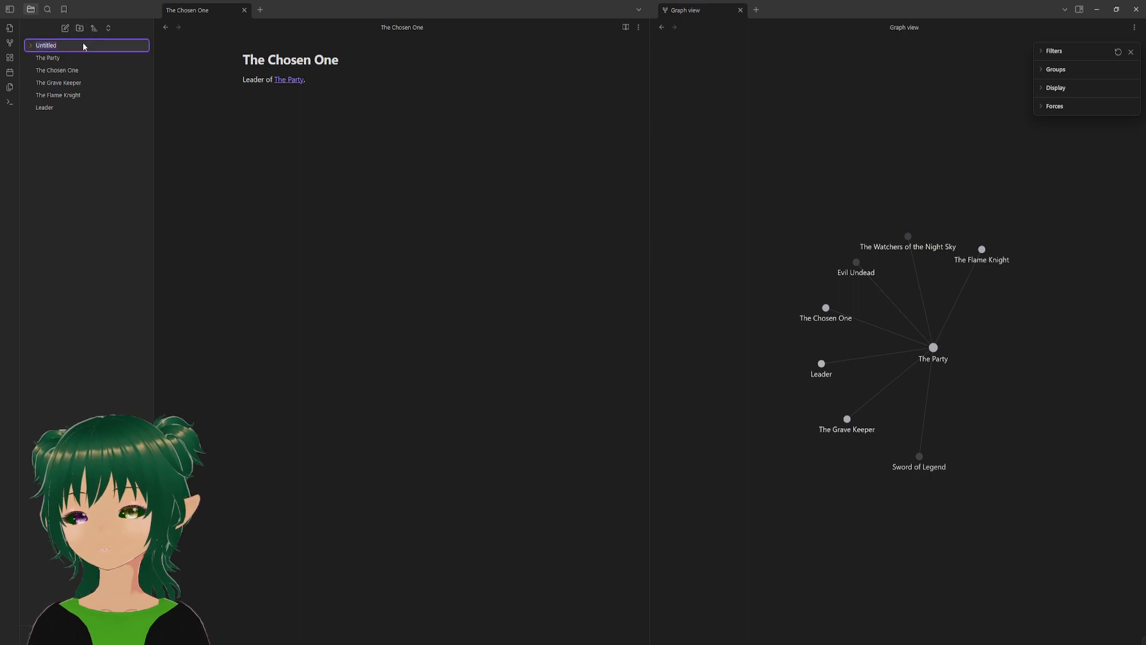
{"action": "type", "text": "Character"}
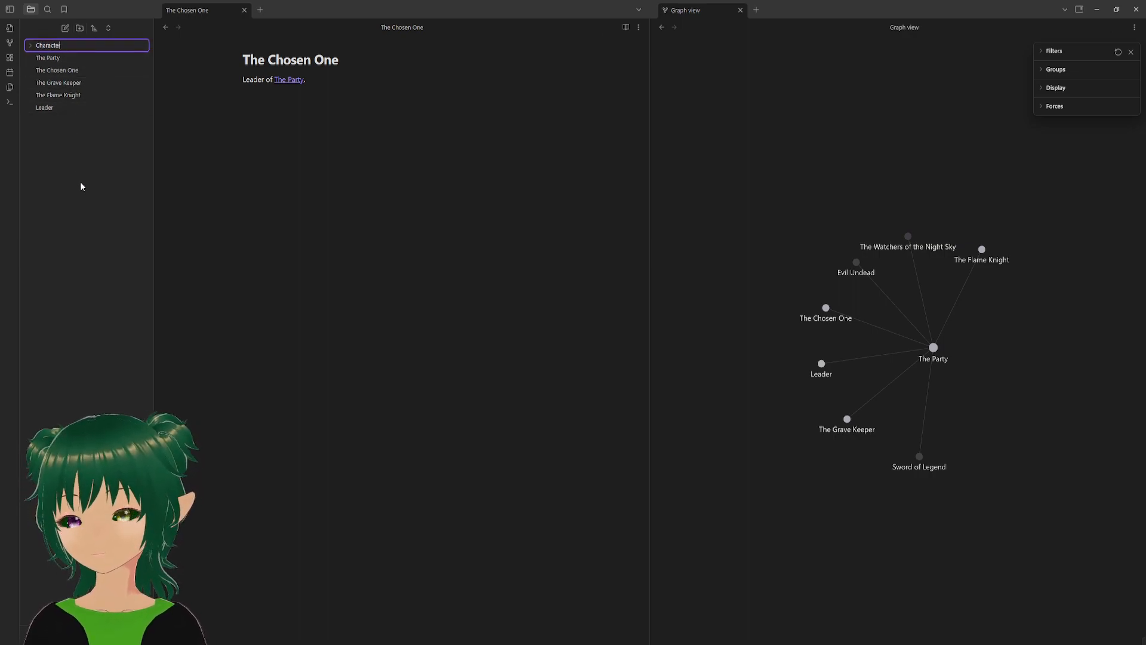
{"action": "type", "text": "s"}
{"action": "key", "text": "Return"}
- Move The Chosen One, The Grave Keeper and The Flame Knight notes into the Characters folder
{"action": "left_click_drag", "start_coordinate": [60, 58], "coordinate": [53, 49]}
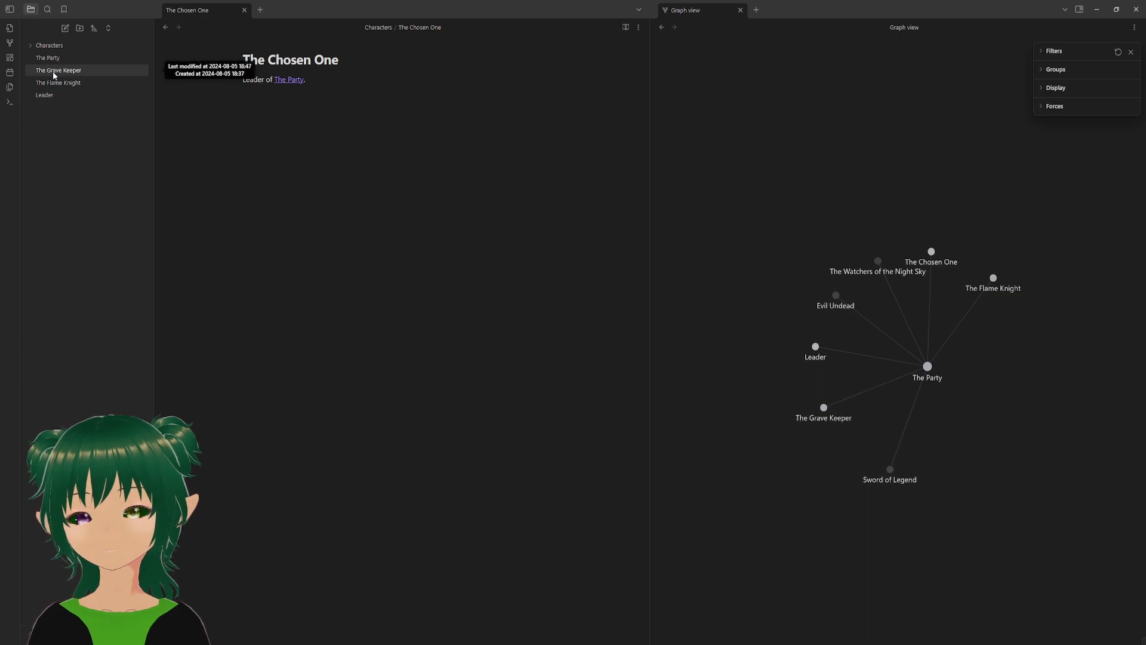
{"action": "left_click", "coordinate": [51, 47]}
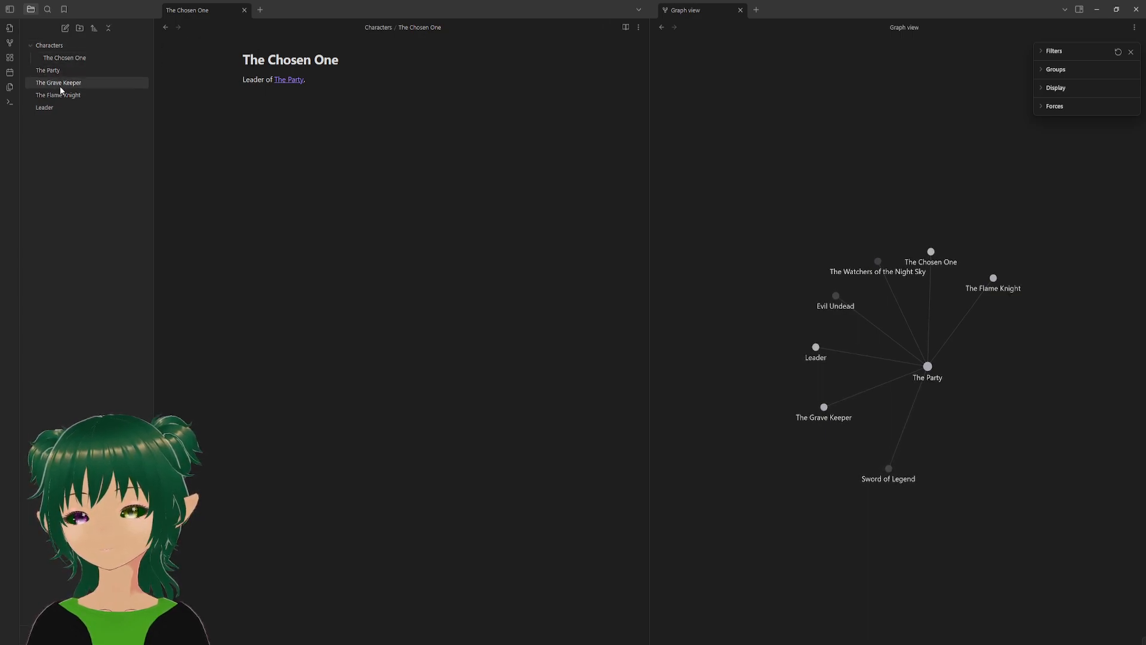
{"action": "mouse_move", "coordinate": [63, 84]}
{"action": "left_mouse_down"}
{"action": "mouse_move", "coordinate": [62, 57]}
{"action": "mouse_move", "coordinate": [64, 96]}
{"action": "mouse_move", "coordinate": [60, 67]}
{"action": "left_mouse_up"}
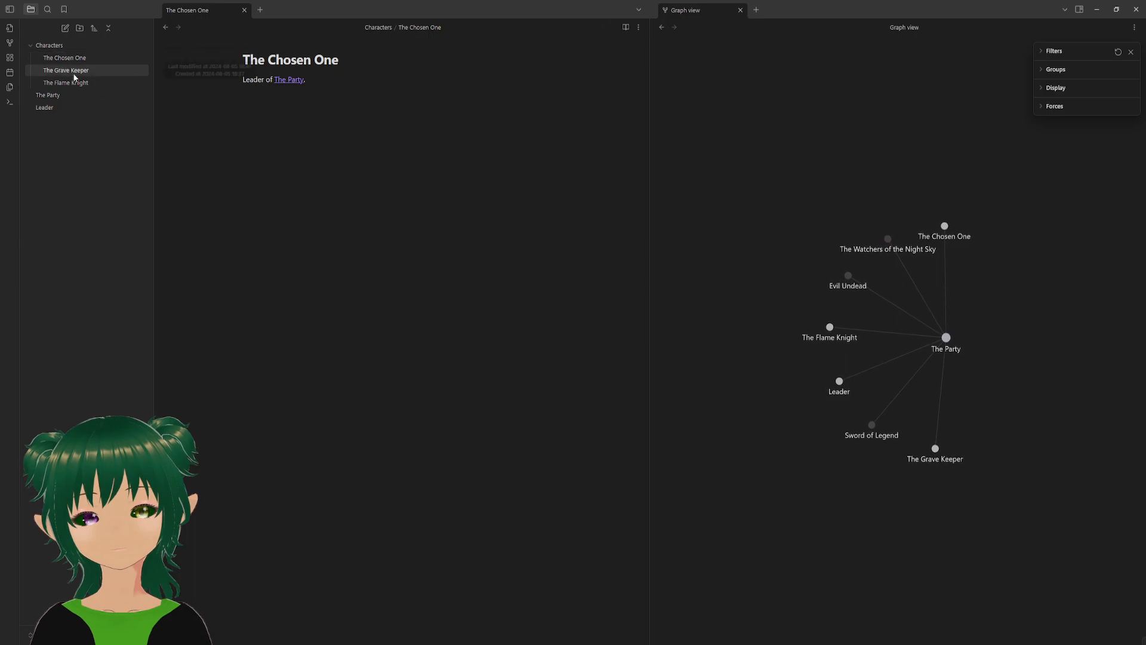
- Add a graph color group with the query path:Characters
{"action": "left_click", "coordinate": [1054, 70]}
{"action": "left_click", "coordinate": [1058, 87]}
{"action": "left_click", "coordinate": [1058, 84]}
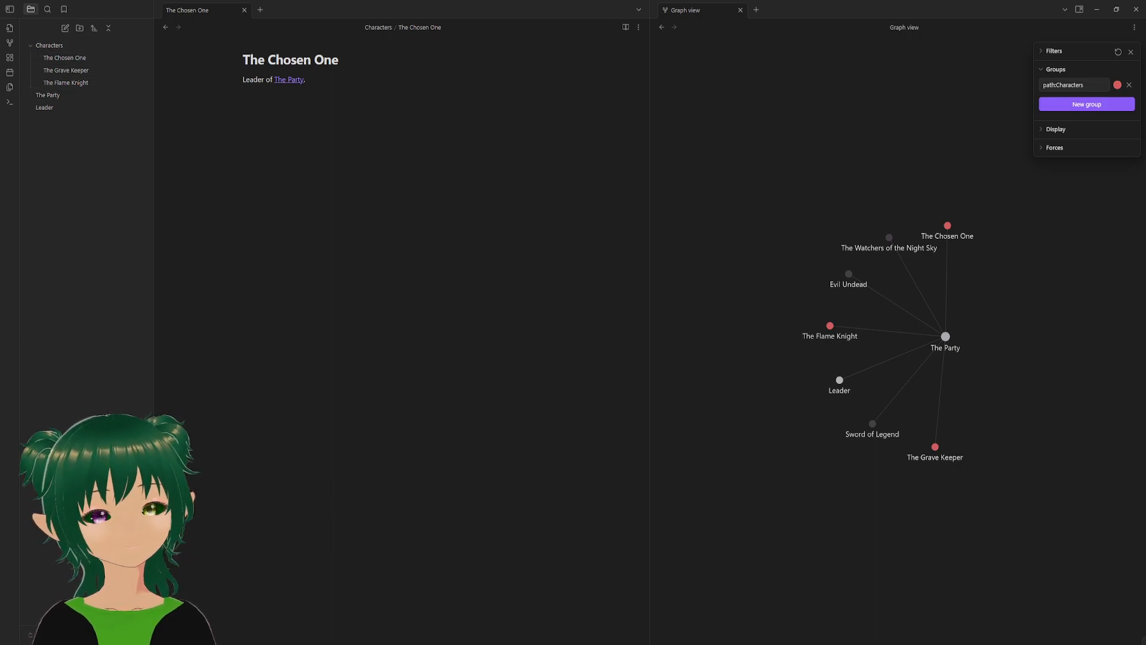
- Pull The Grave Keeper and The Flame Knight nodes towards The Chosen One in the graph, and set the Characters group's color to bright green
{"action": "left_click_drag", "start_coordinate": [935, 446], "coordinate": [958, 186]}
{"action": "left_click_drag", "start_coordinate": [822, 355], "coordinate": [955, 239]}
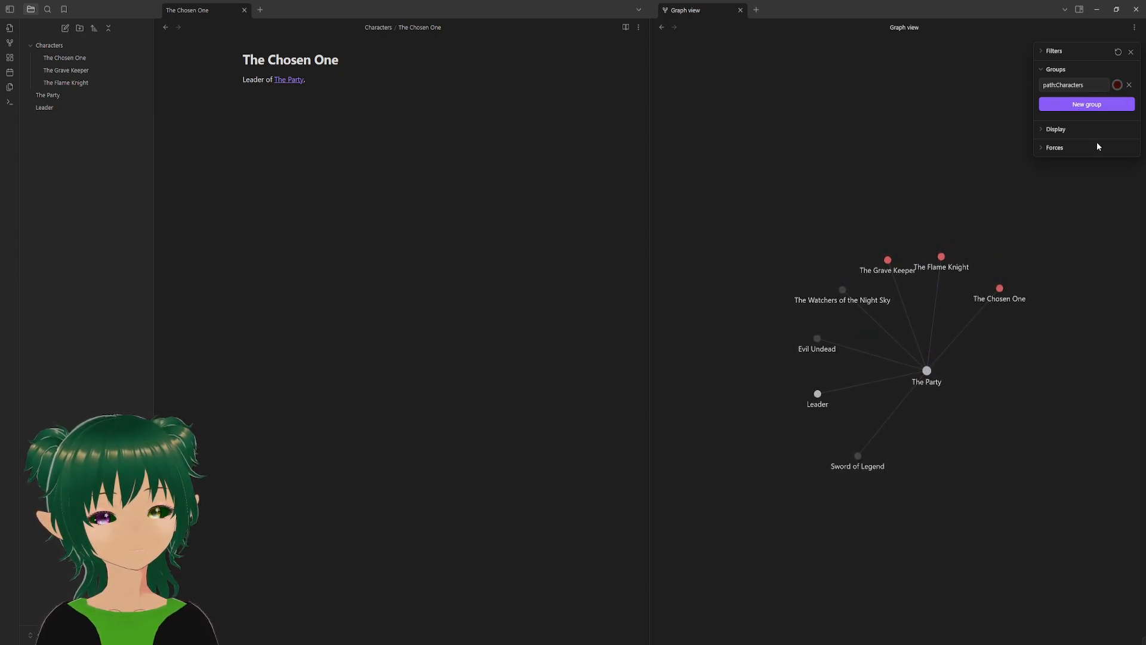
{"action": "left_click_drag", "start_coordinate": [1062, 165], "coordinate": [1089, 163]}
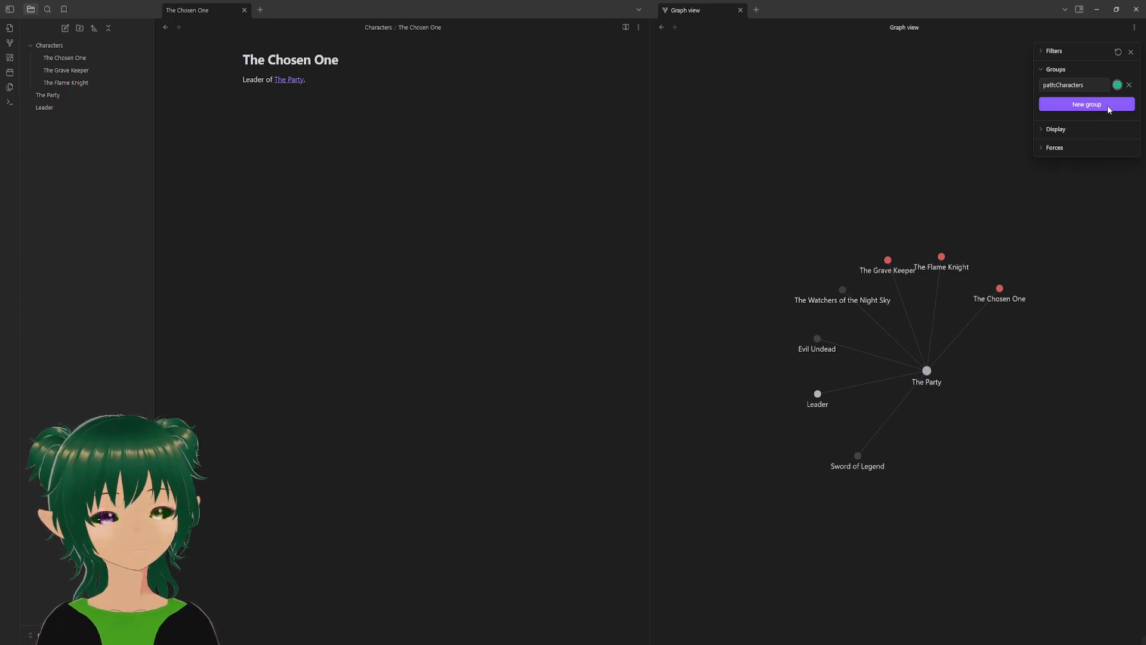
{"action": "left_click_drag", "start_coordinate": [1092, 164], "coordinate": [1098, 164]}
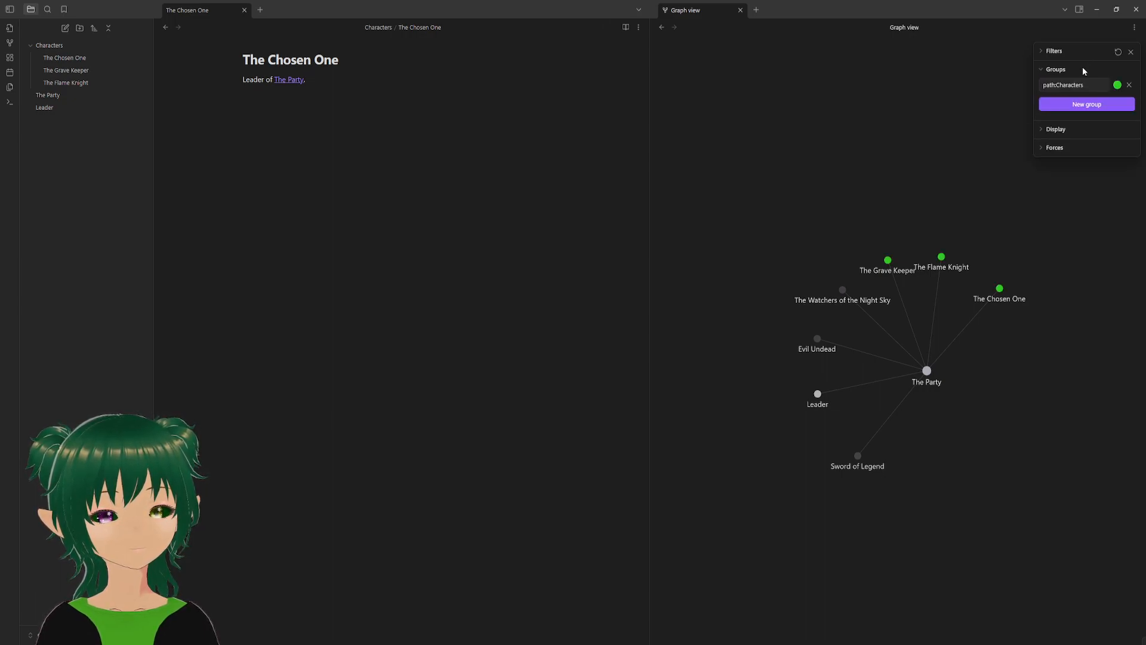
- Create a second top-level folder named "Locations"
{"action": "left_click", "coordinate": [80, 28]}
{"action": "type", "text": "Locations"}
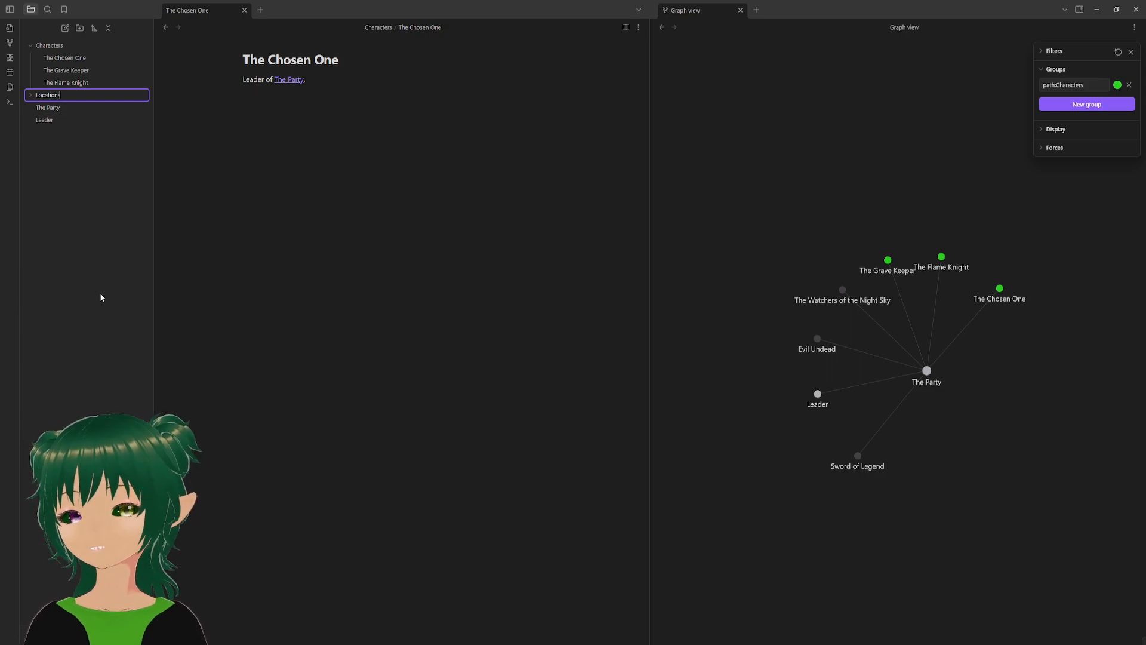
{"action": "key", "text": "Return"}
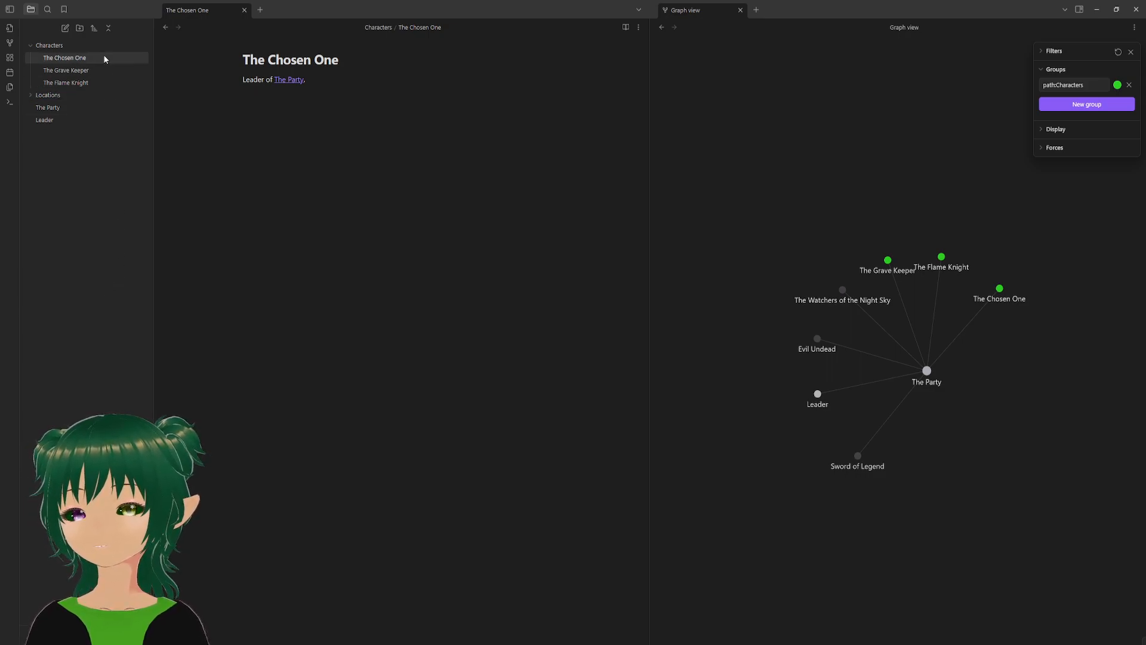
- Create an "Organisations" folder, and file The Party note in it and the Leader note in Characters
{"action": "left_click", "coordinate": [80, 29]}
{"action": "type", "text": "O"}
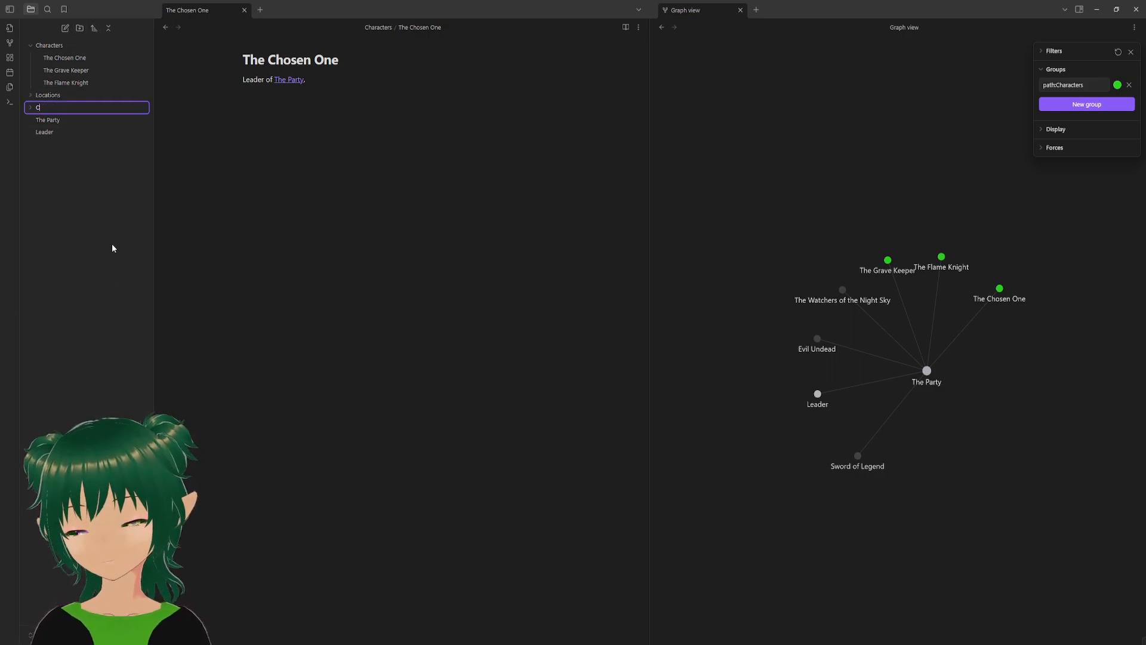
{"action": "type", "text": "rganisations"}
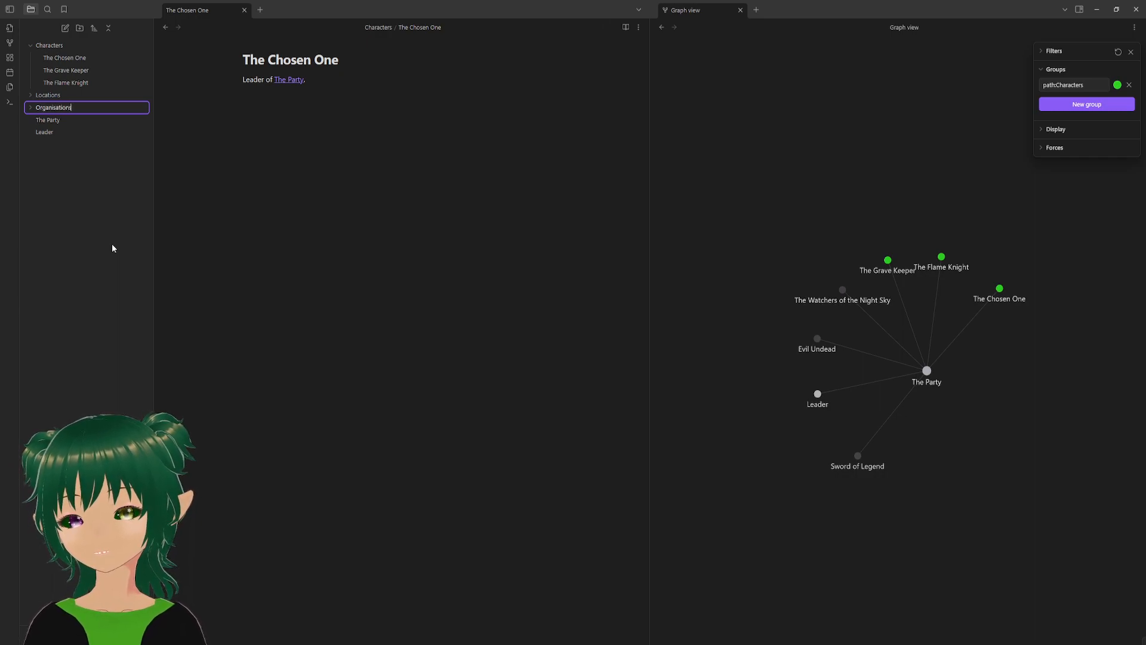
{"action": "key", "text": "Return"}
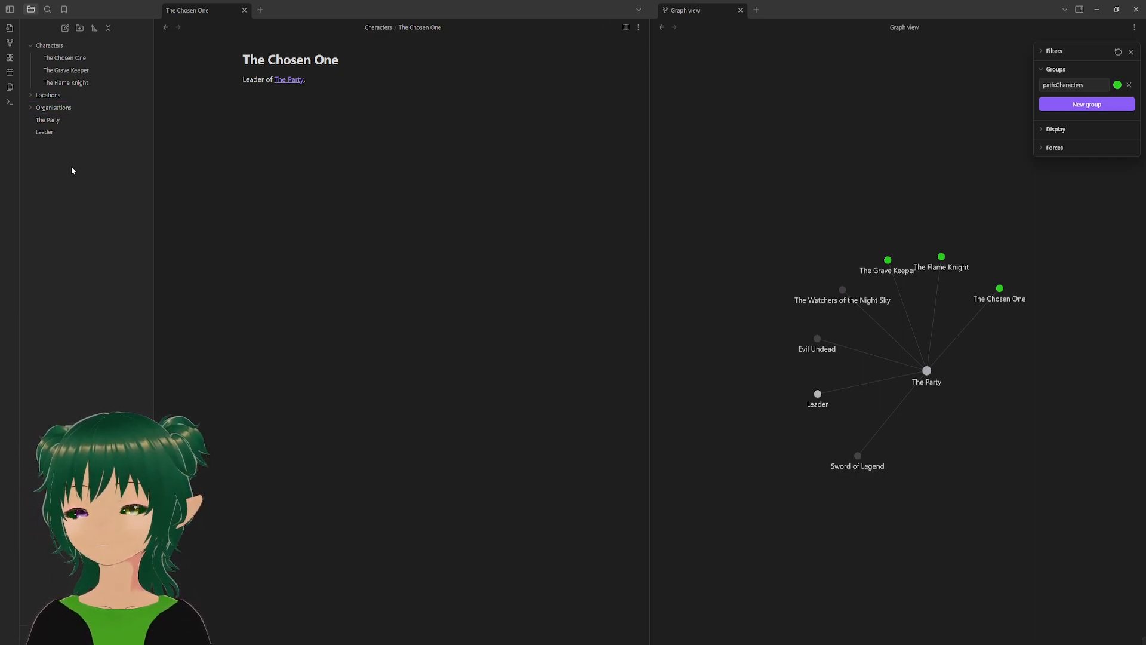
{"action": "left_click_drag", "start_coordinate": [37, 118], "coordinate": [68, 85]}
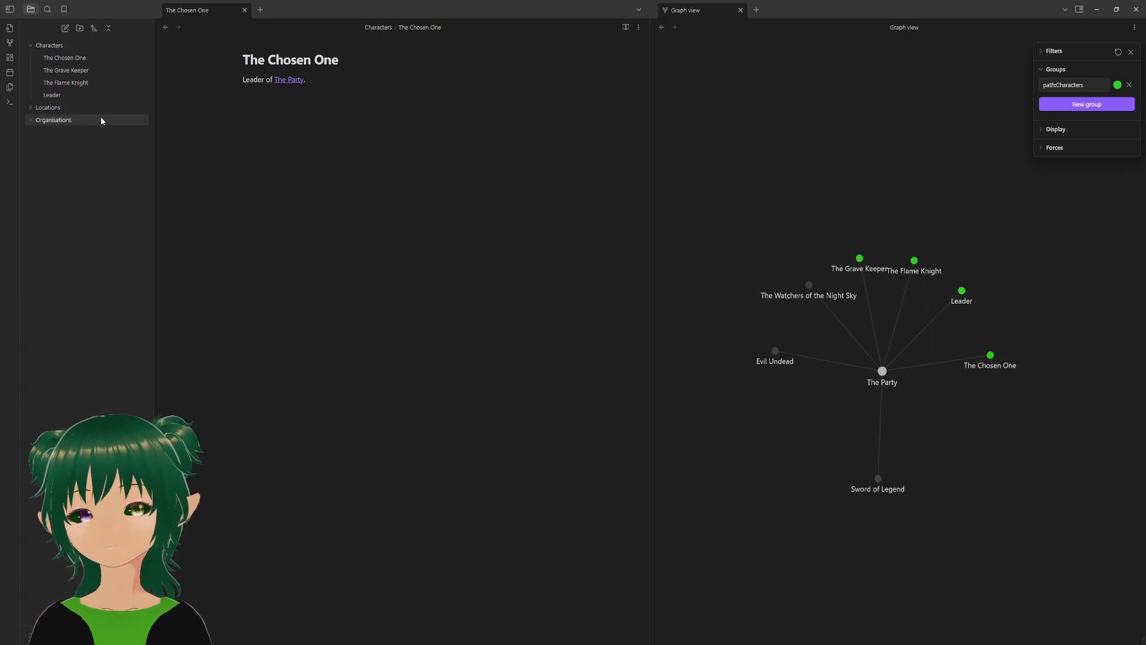
- Add a second graph color group with the query path:Locations
{"action": "left_click", "coordinate": [1066, 105]}
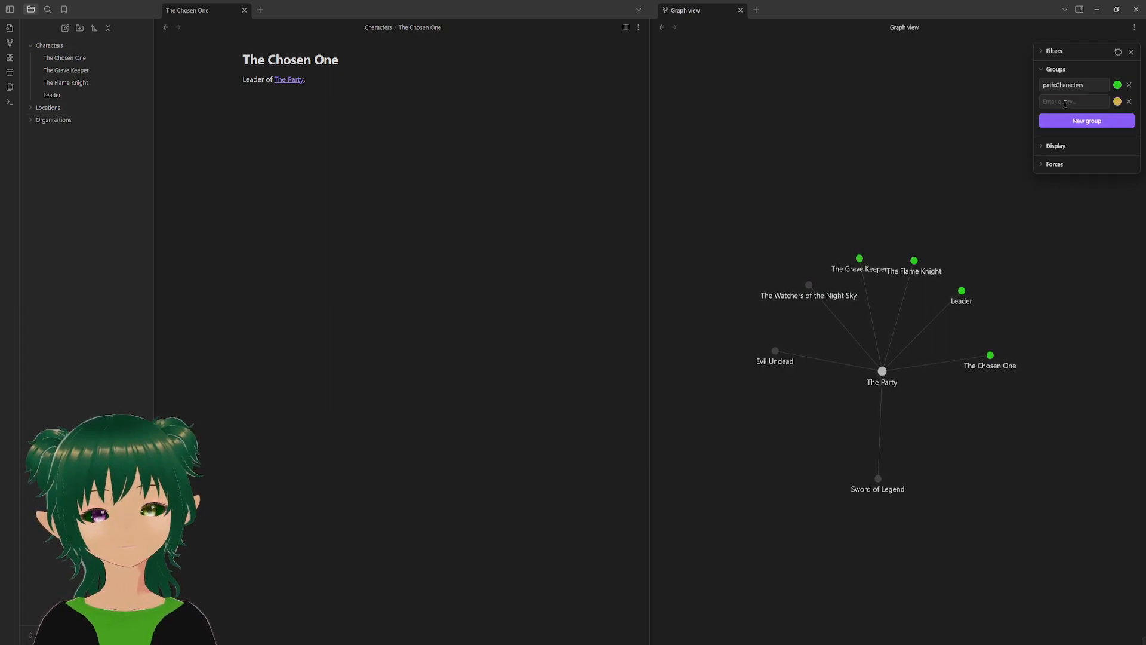
{"action": "left_click", "coordinate": [1066, 101]}
{"action": "left_click", "coordinate": [1039, 133]}
{"action": "left_click", "coordinate": [1058, 130]}
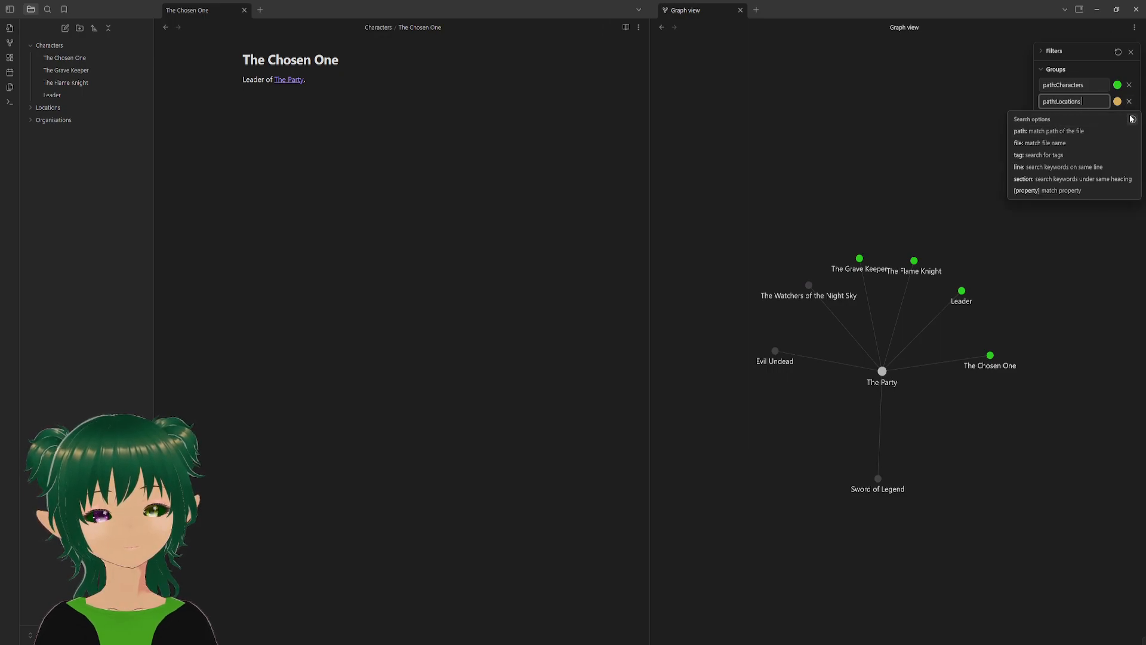
{"action": "left_click", "coordinate": [1136, 94]}
- Add a graph group with the query path:Organisations, and color it yellow and the Locations group brown
{"action": "left_click", "coordinate": [1087, 120]}
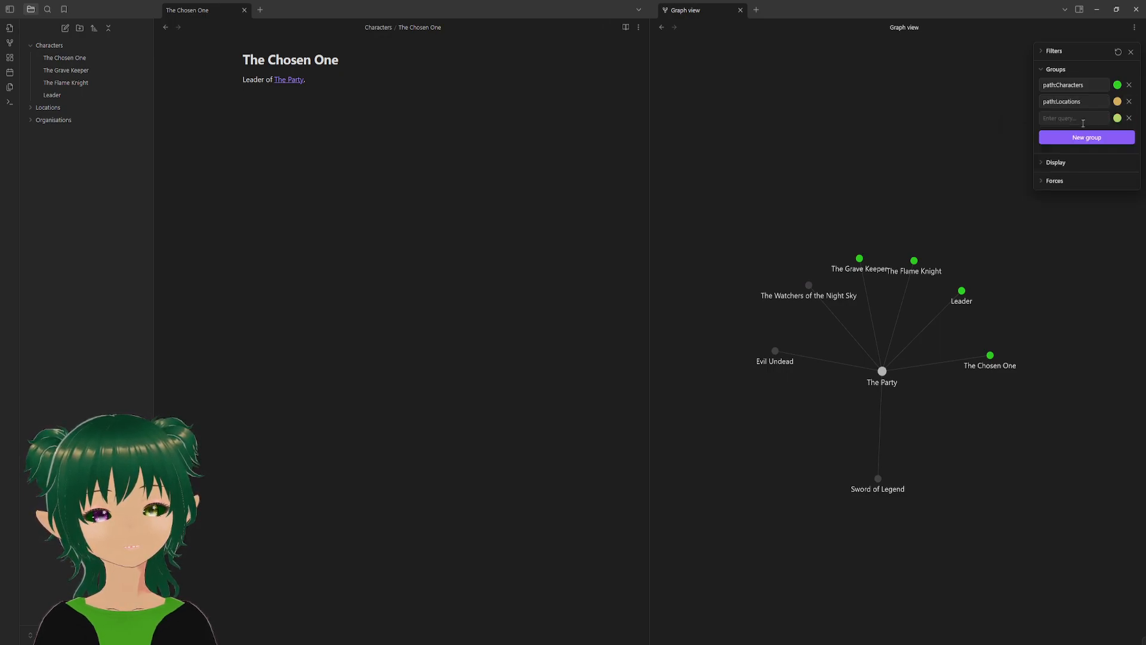
{"action": "left_click", "coordinate": [1064, 118]}
{"action": "left_click", "coordinate": [1047, 148]}
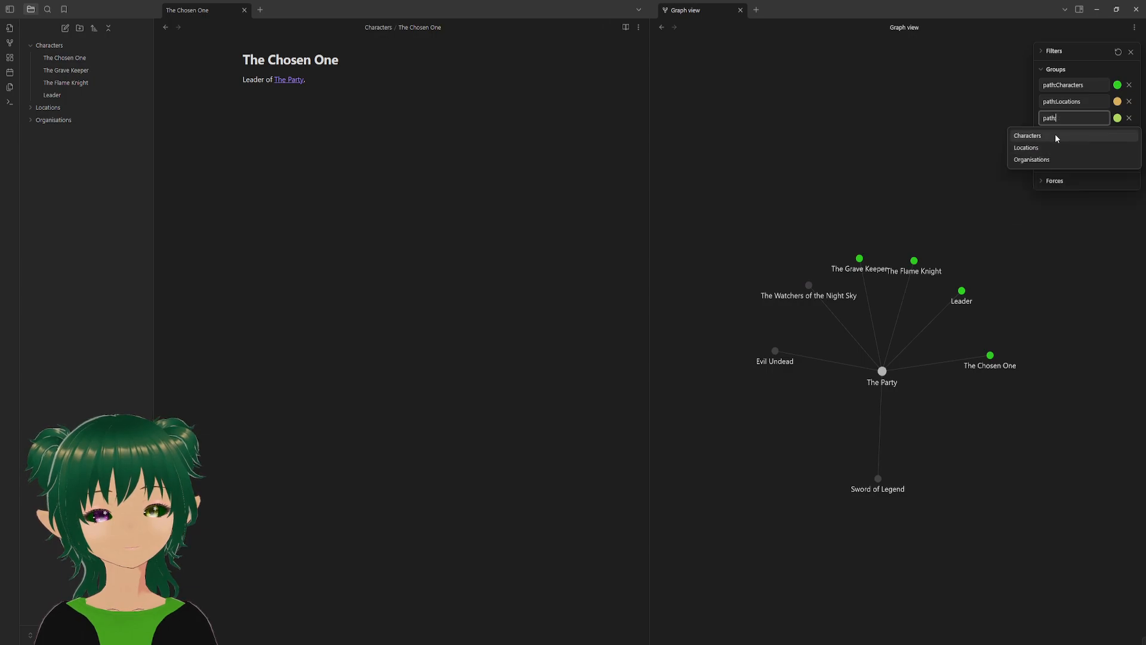
{"action": "left_click", "coordinate": [1037, 159]}
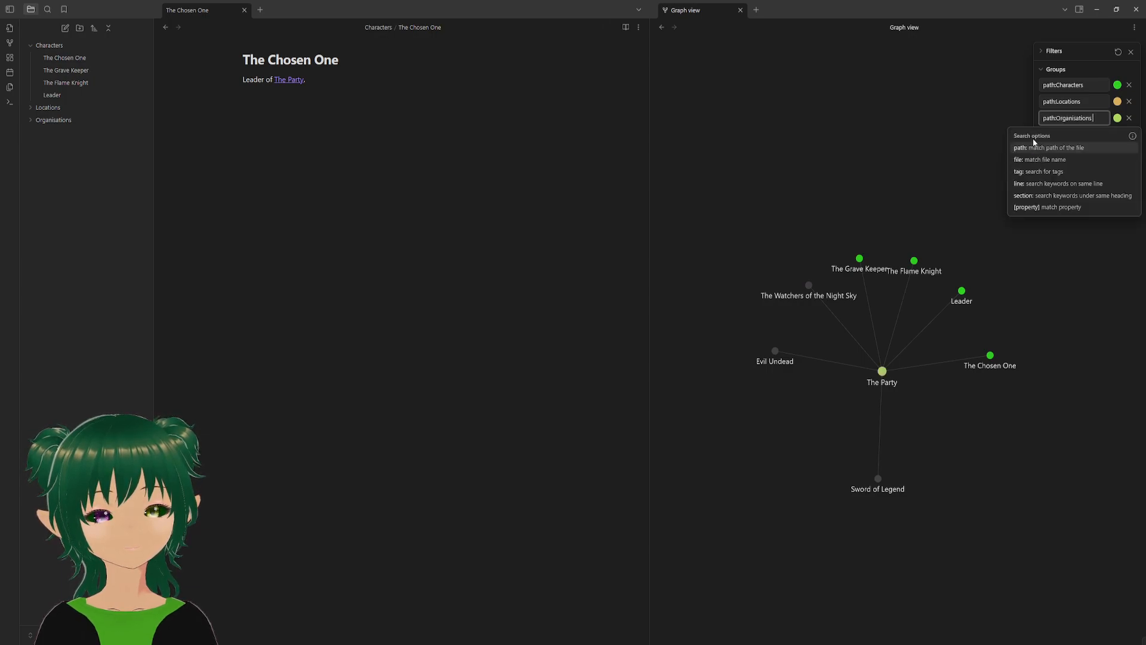
{"action": "left_click", "coordinate": [1089, 66]}
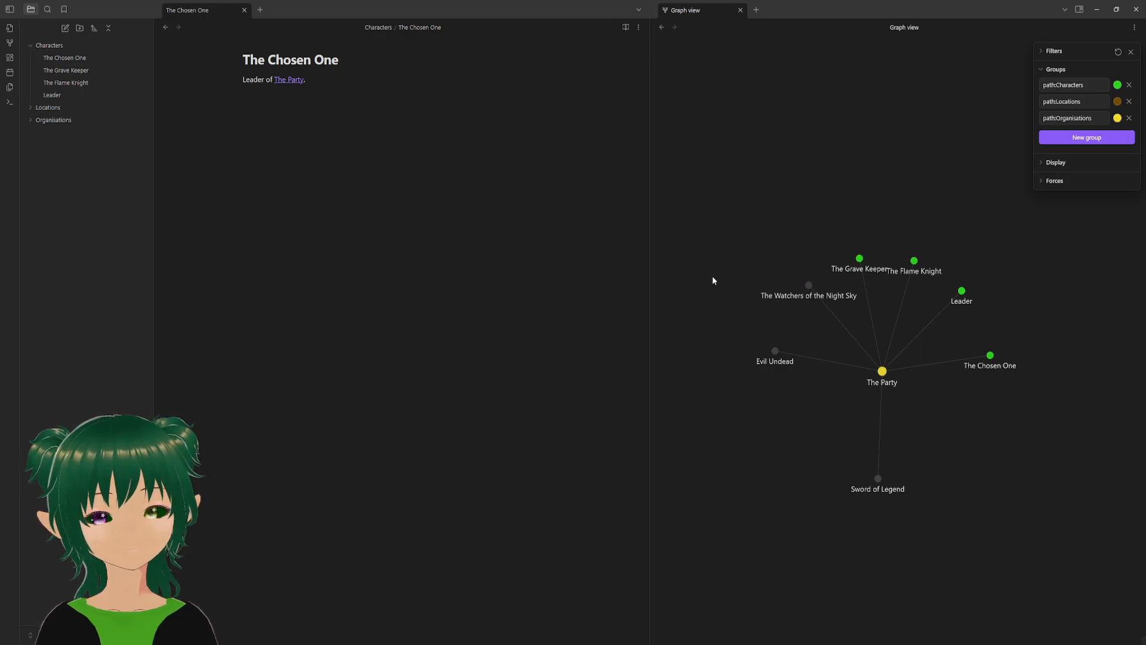
- Expand the Locations and Organisations folders, and create The Watchers of the Night Sky note from its link in The Party
{"action": "left_click", "coordinate": [32, 110]}
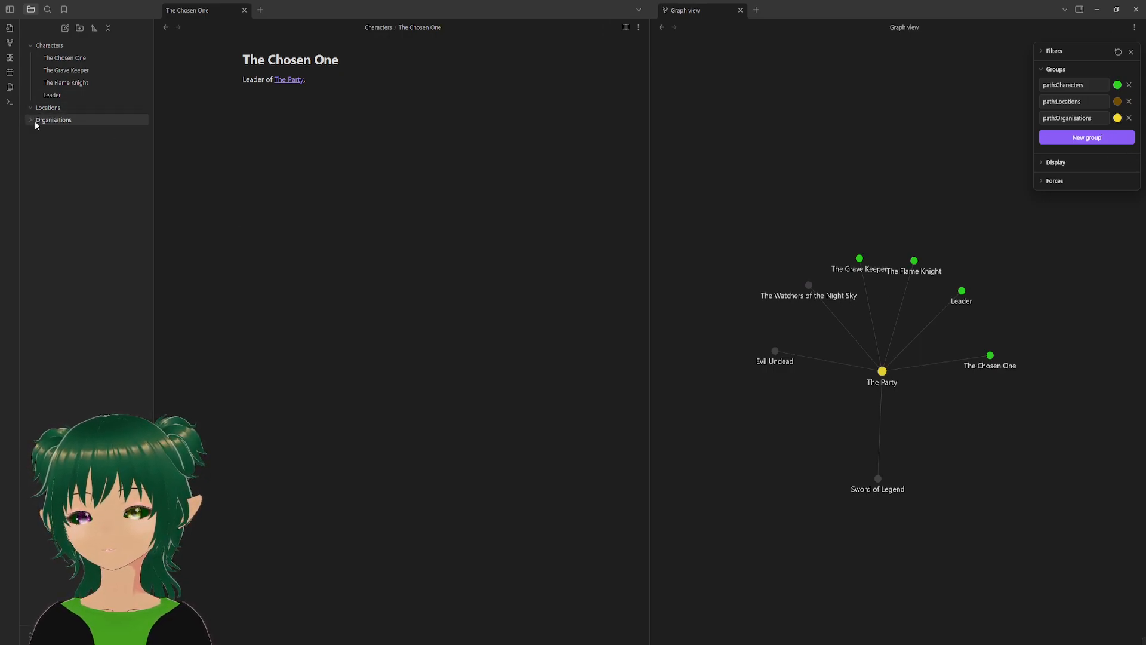
{"action": "left_click", "coordinate": [31, 123]}
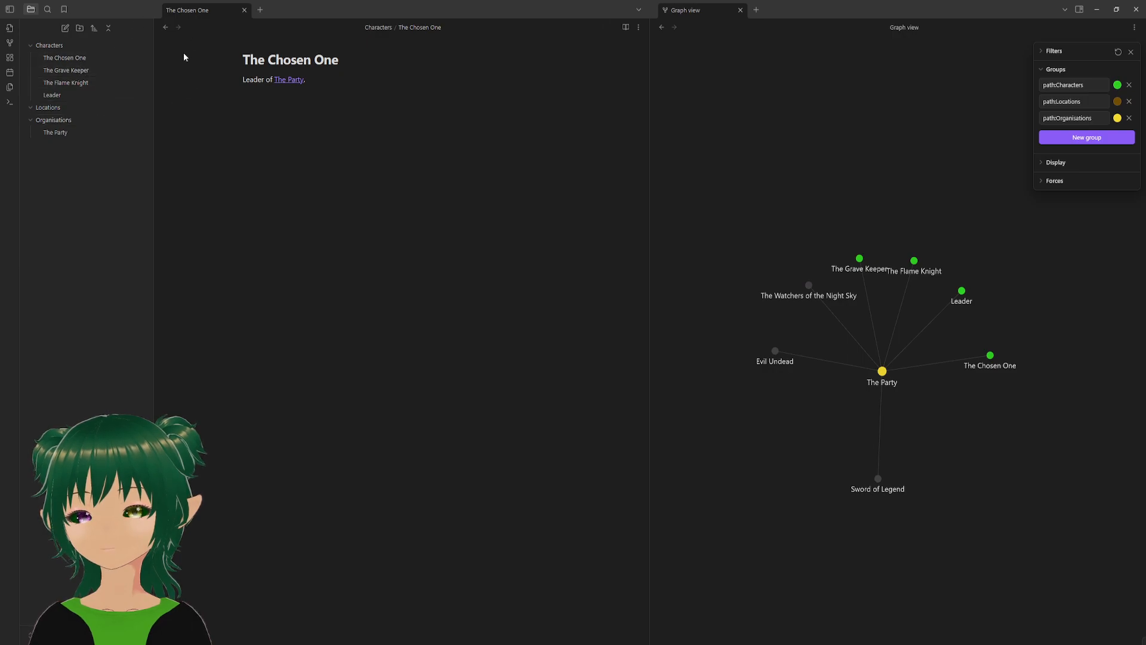
{"action": "left_click", "coordinate": [289, 79]}
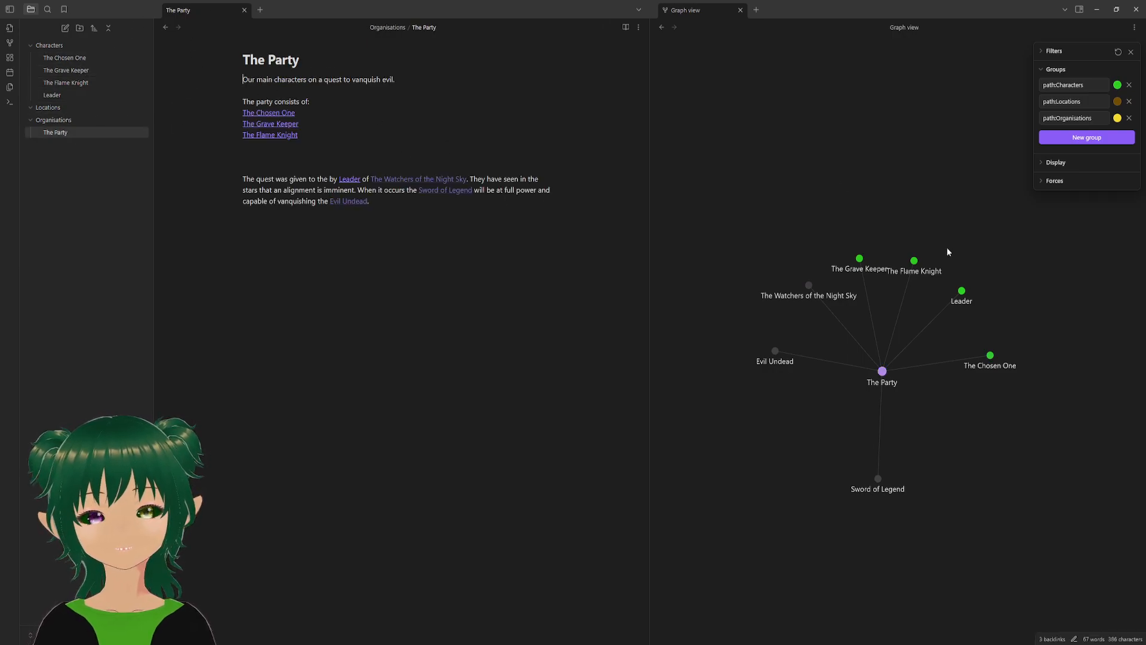
{"action": "left_click", "coordinate": [394, 179]}
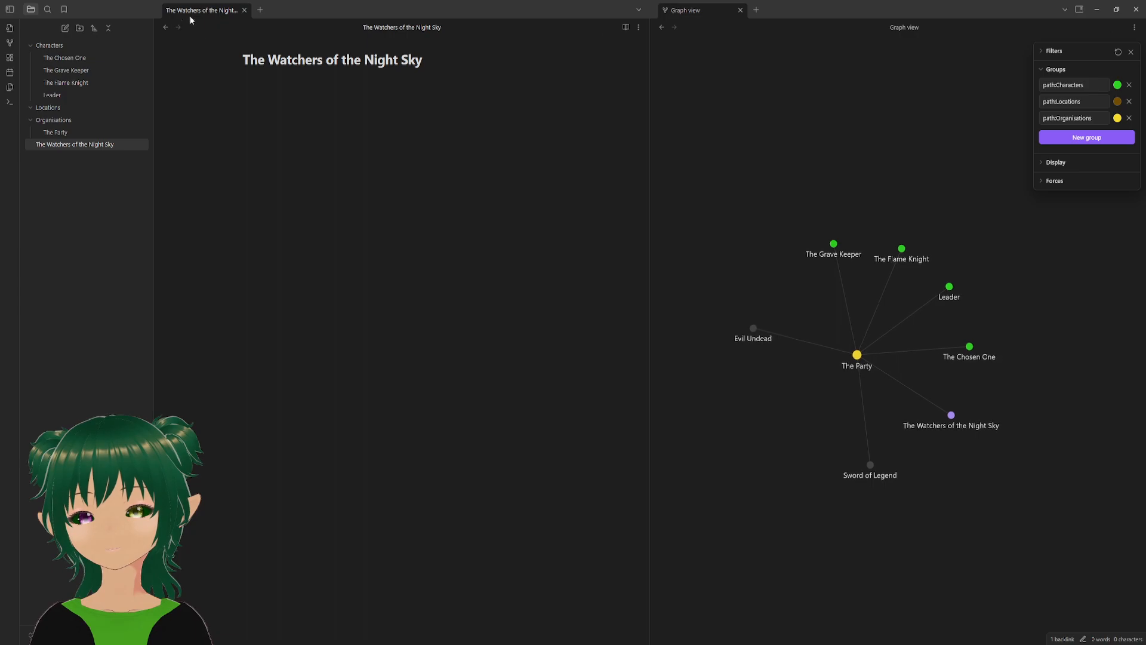
- Create the Sword of Legend and Evil Undead notes from their links in The Party note
{"action": "left_click", "coordinate": [66, 61]}
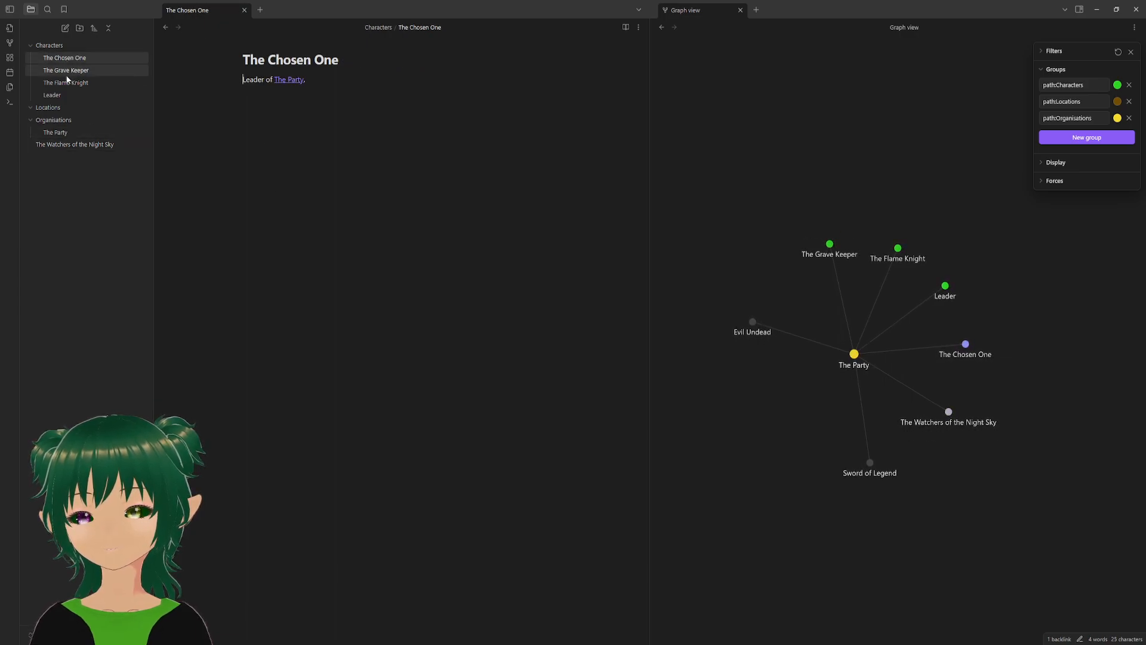
{"action": "left_click", "coordinate": [57, 98]}
{"action": "left_click", "coordinate": [72, 132]}
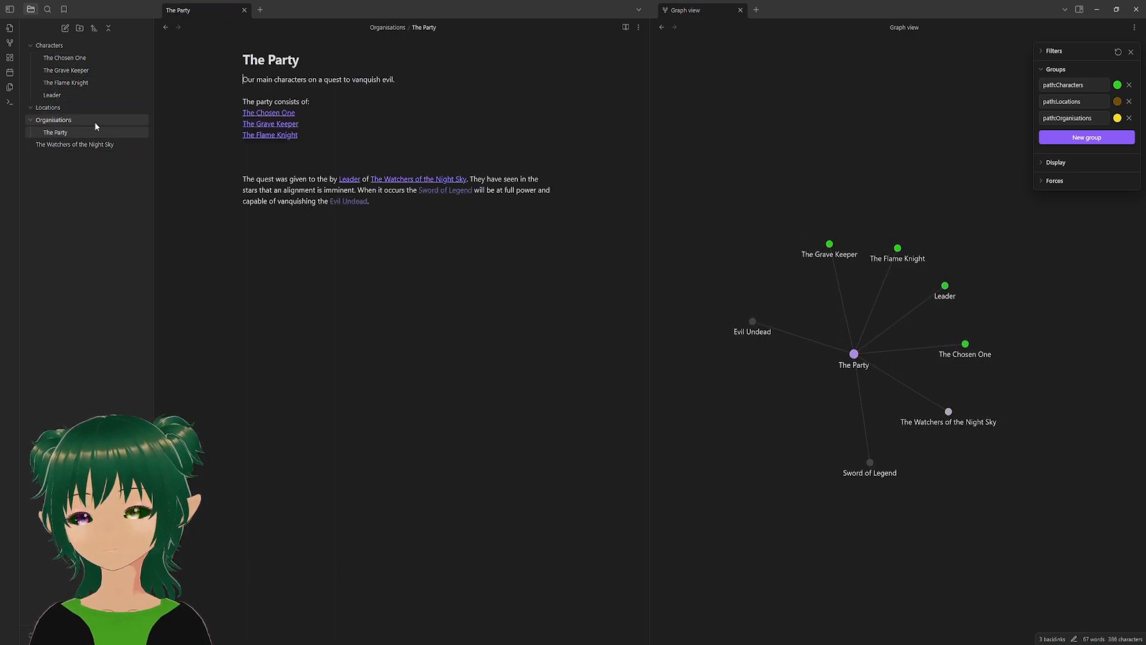
{"action": "left_click", "coordinate": [436, 197]}
{"action": "left_click", "coordinate": [59, 132]}
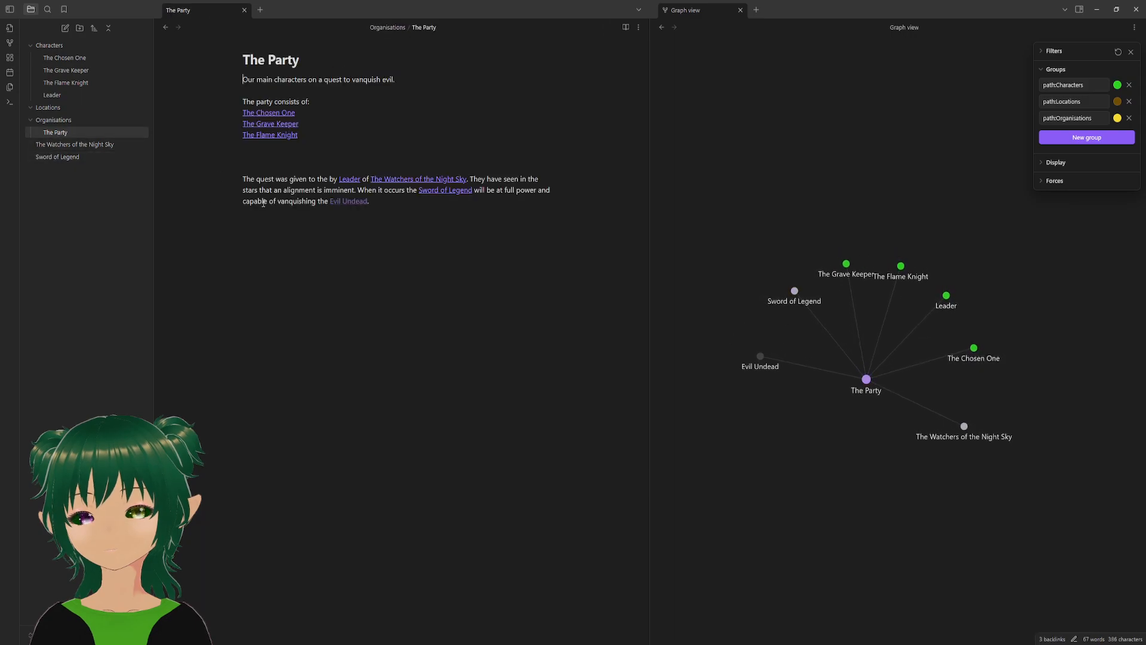
{"action": "left_click", "coordinate": [344, 202]}
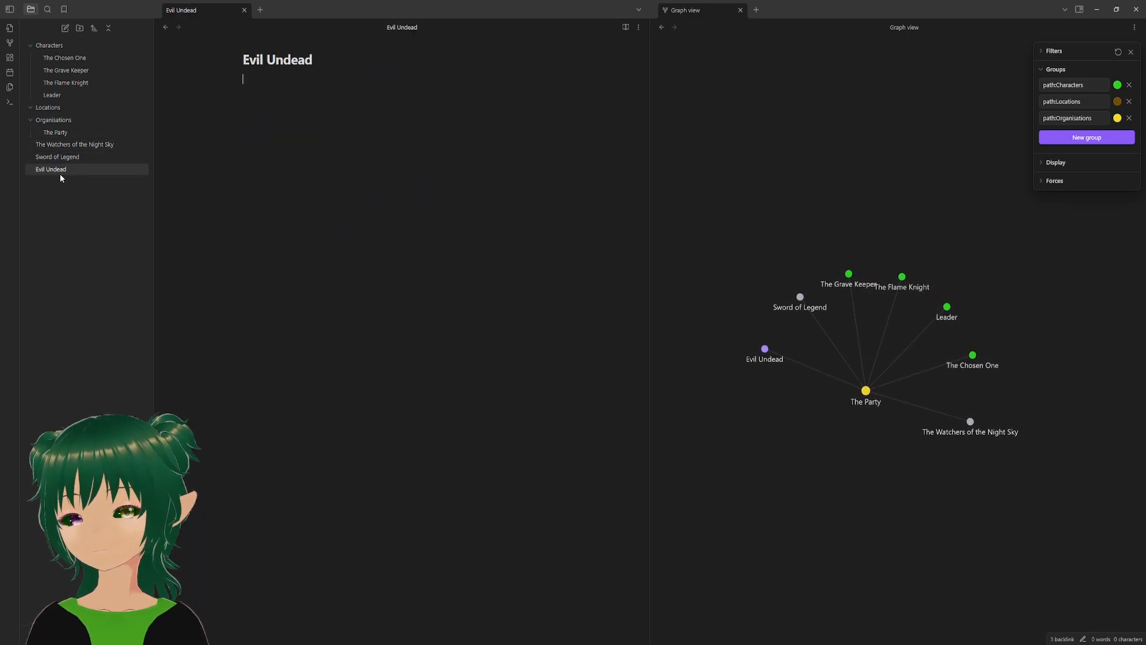
- File the Evil Undead note in Characters and The Watchers of the Night Sky in Organisations, and reposition The Party's node in the graph
{"action": "left_click_drag", "start_coordinate": [49, 169], "coordinate": [78, 98]}
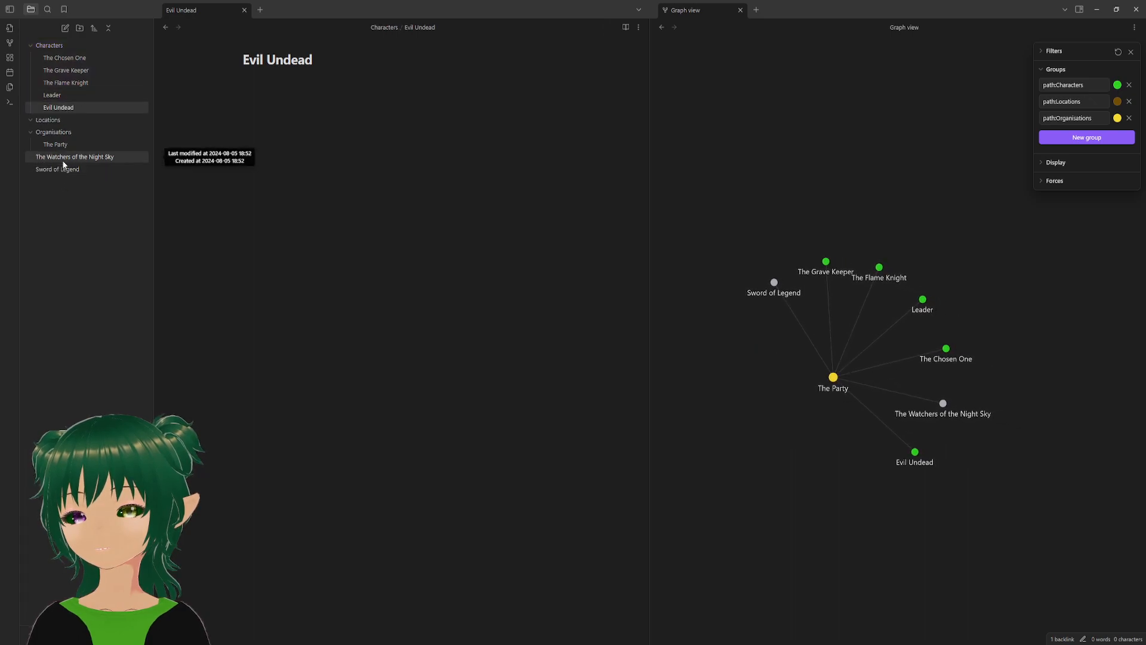
{"action": "left_click_drag", "start_coordinate": [64, 161], "coordinate": [77, 156]}
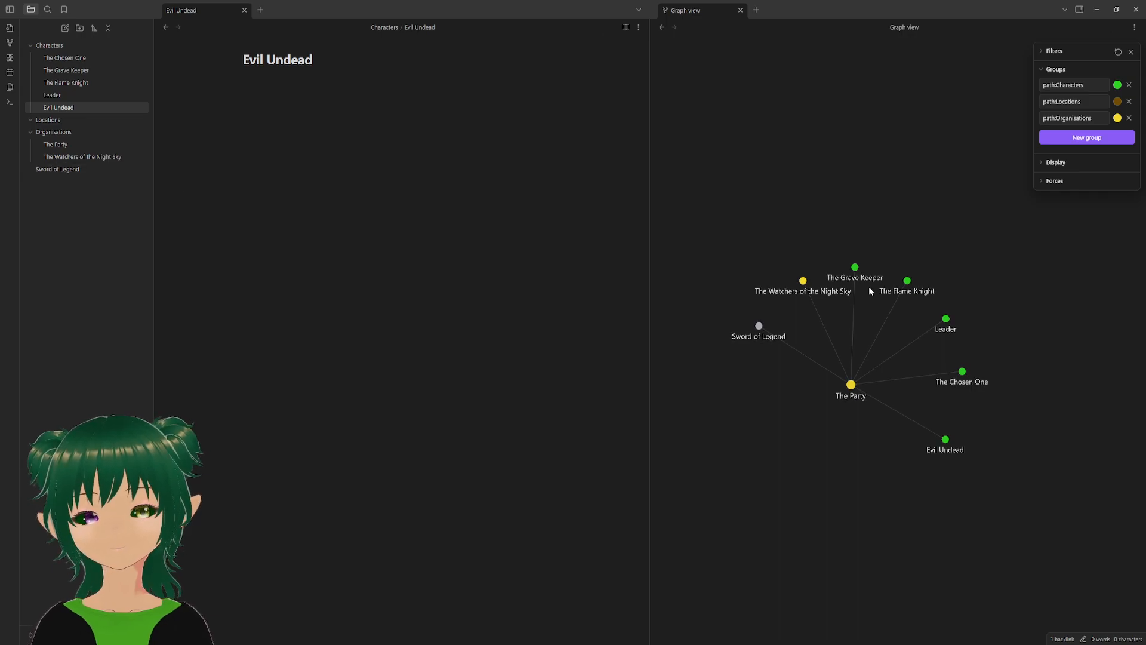
{"action": "left_click_drag", "start_coordinate": [851, 384], "coordinate": [888, 308]}
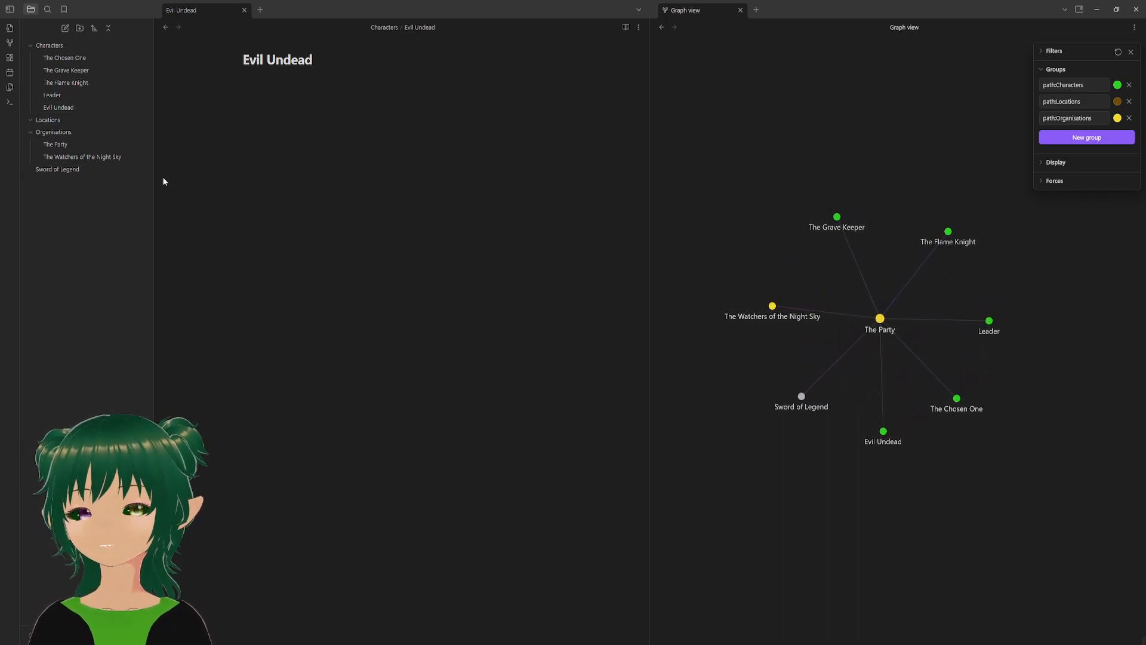
{"action": "left_click", "coordinate": [63, 58]}
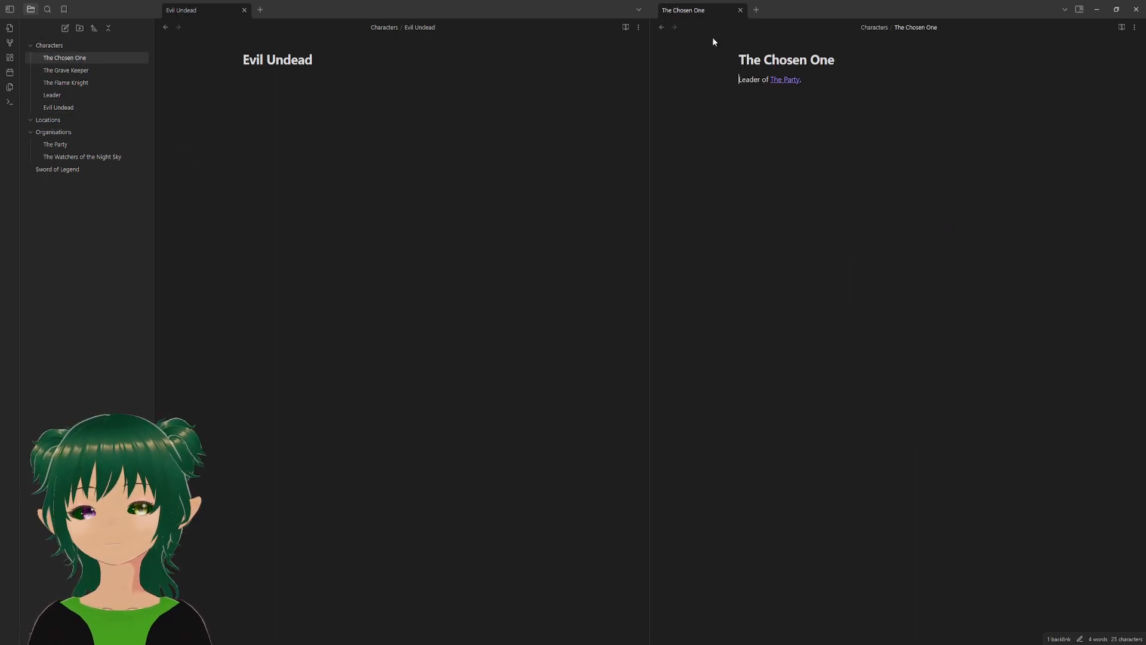
{"action": "left_click", "coordinate": [661, 27]}
{"action": "left_click", "coordinate": [217, 13]}
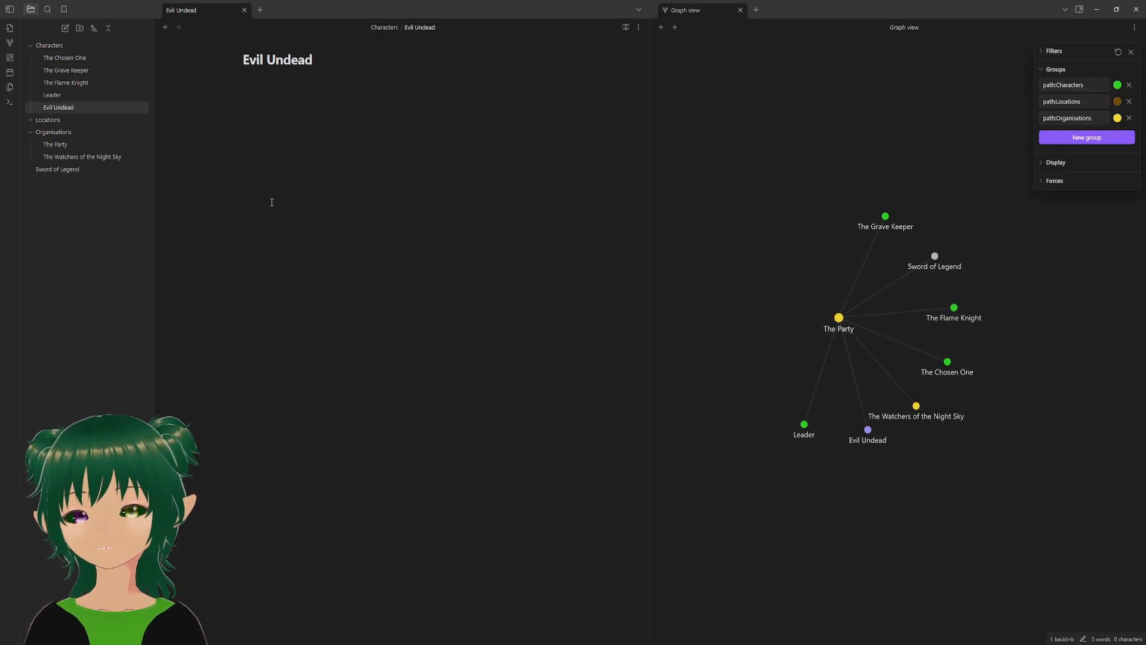
- Open The Party note and follow its link to The Chosen One
{"action": "left_click", "coordinate": [58, 145]}
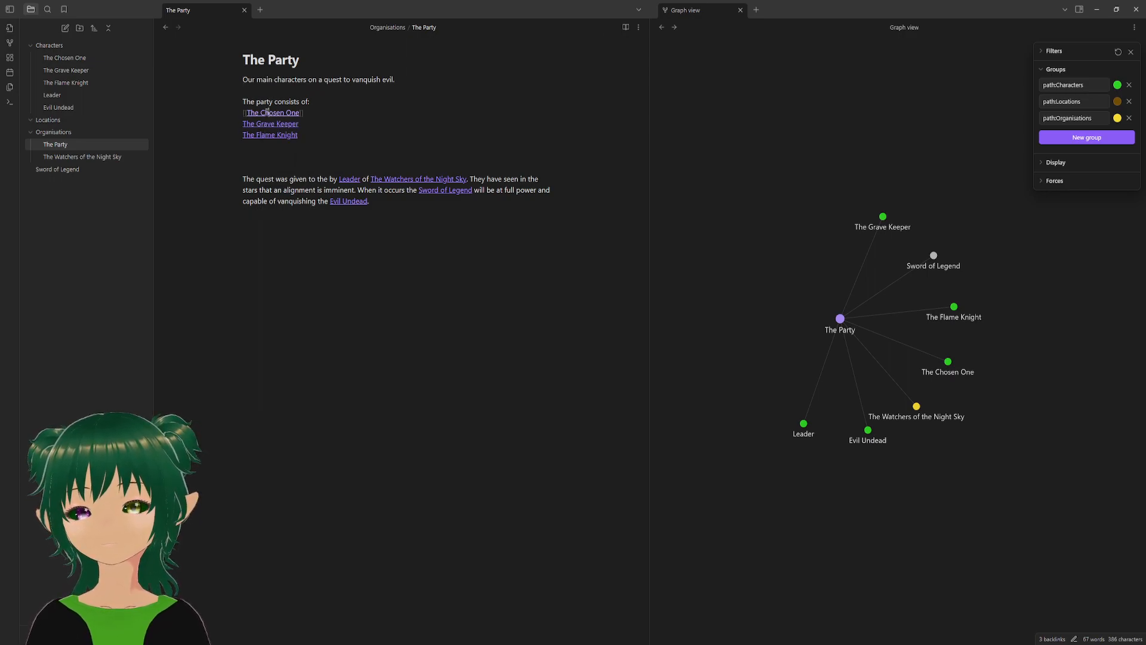
{"action": "left_click", "coordinate": [284, 112]}
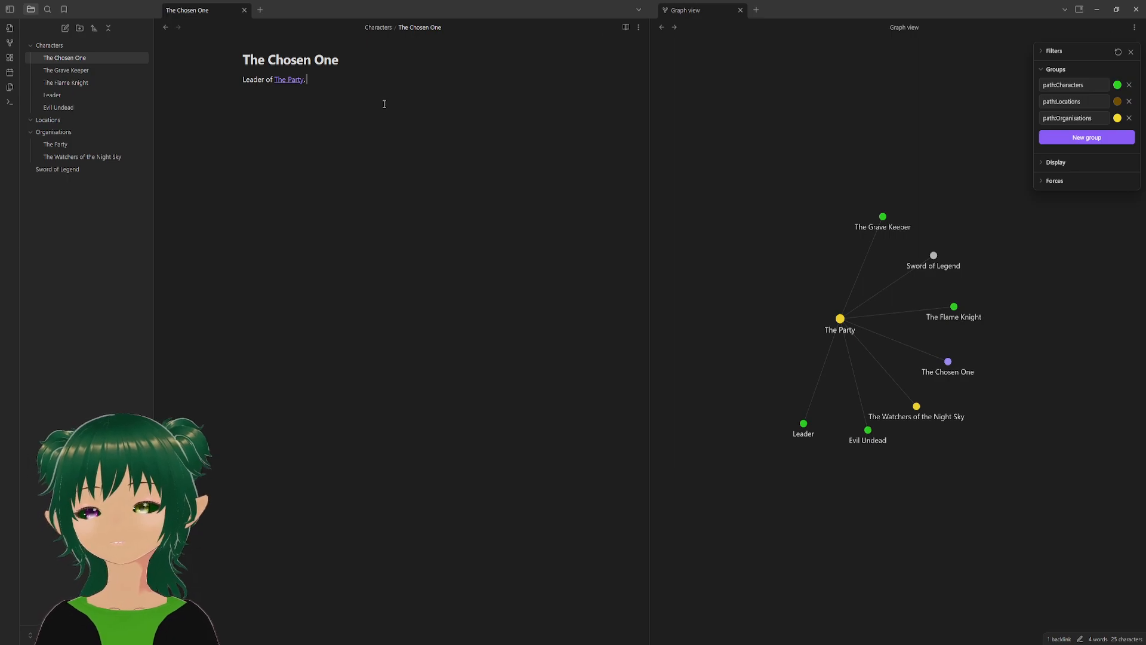
- Open the Sword of Legend note and write "A sword who's power is tied to the stars."
{"action": "left_click", "coordinate": [42, 172]}
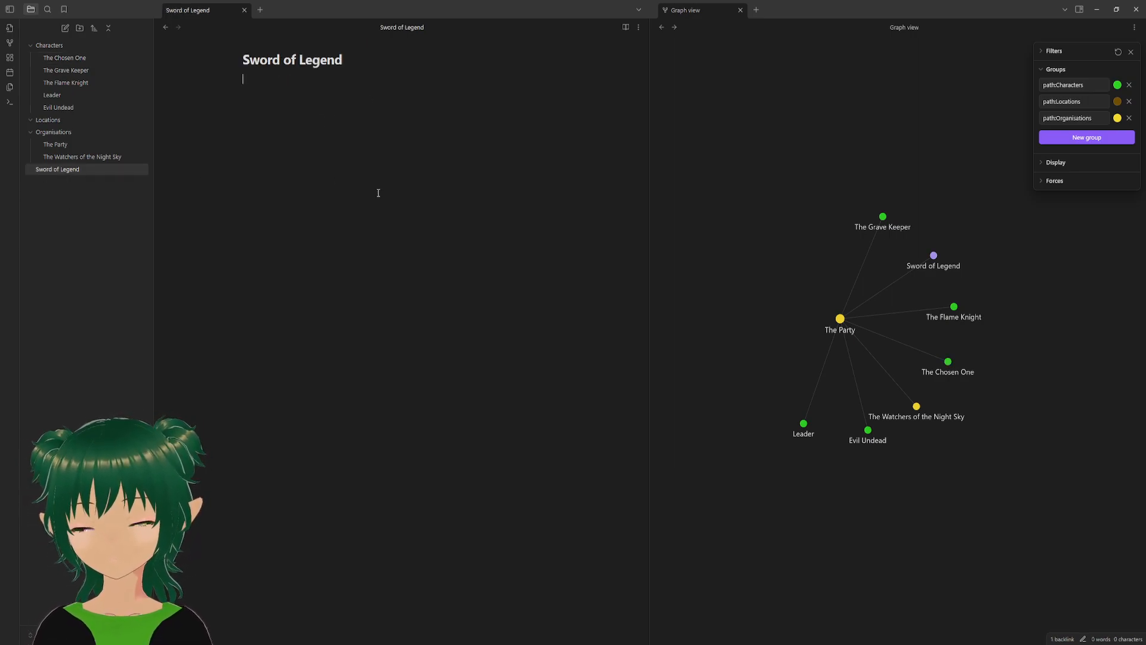
{"action": "type", "text": "A sword whos"}
{"action": "key", "text": "BackSpace"}
{"action": "type", "text": "'s "}
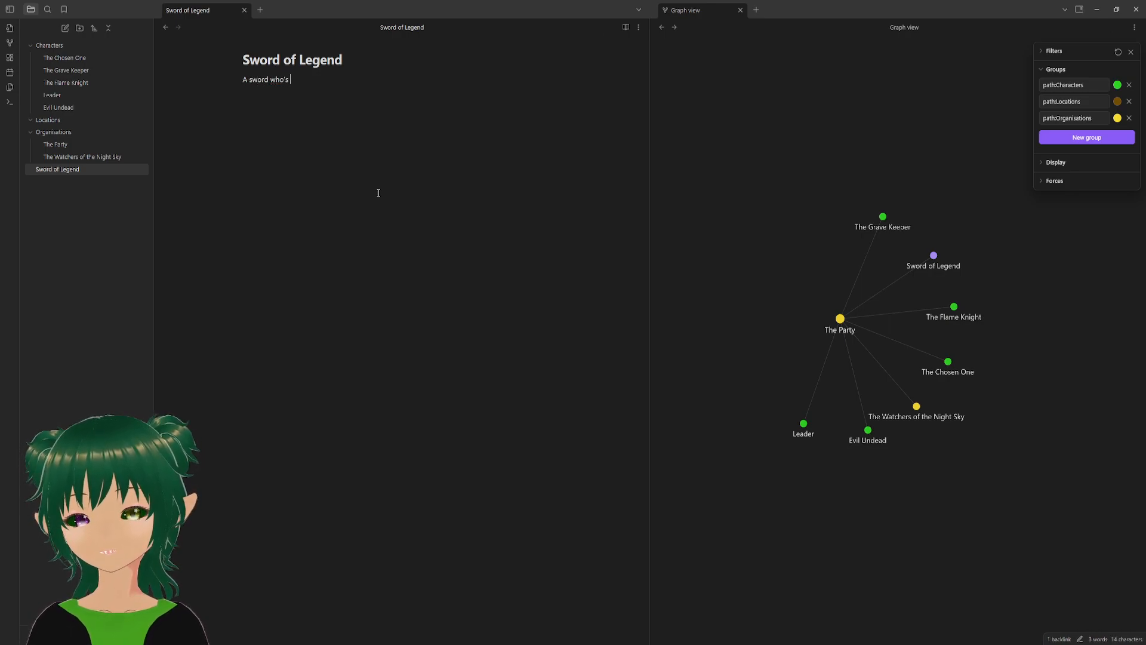
{"action": "type", "text": "power is tied t"}
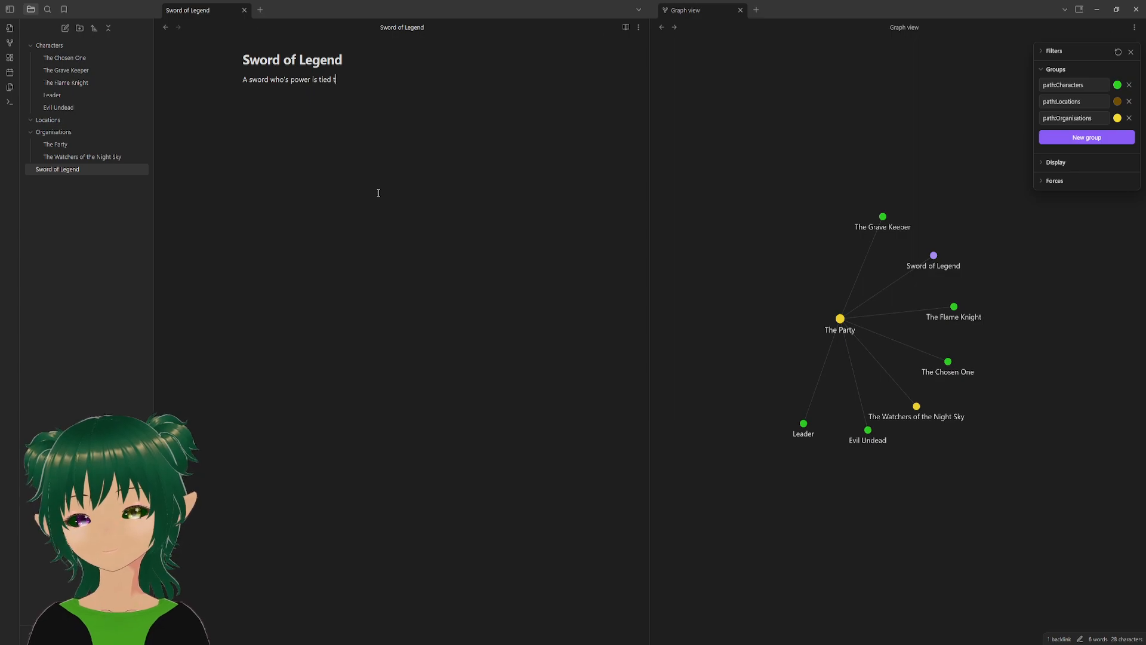
{"action": "type", "text": "o the stars"}
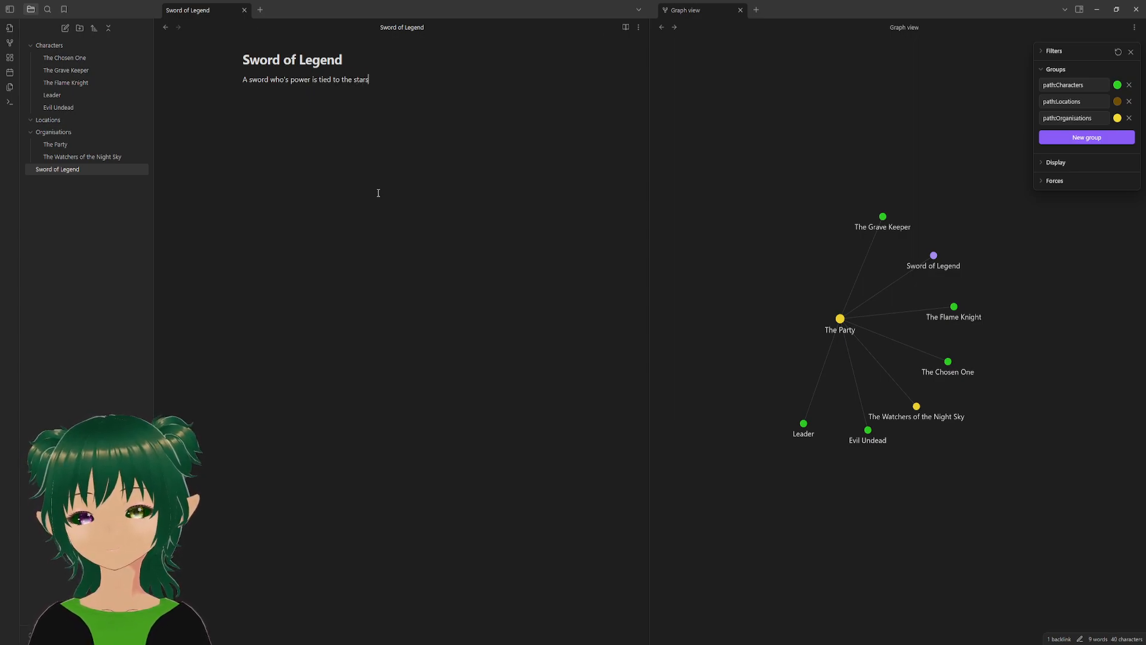
{"action": "type", "text": ". "}
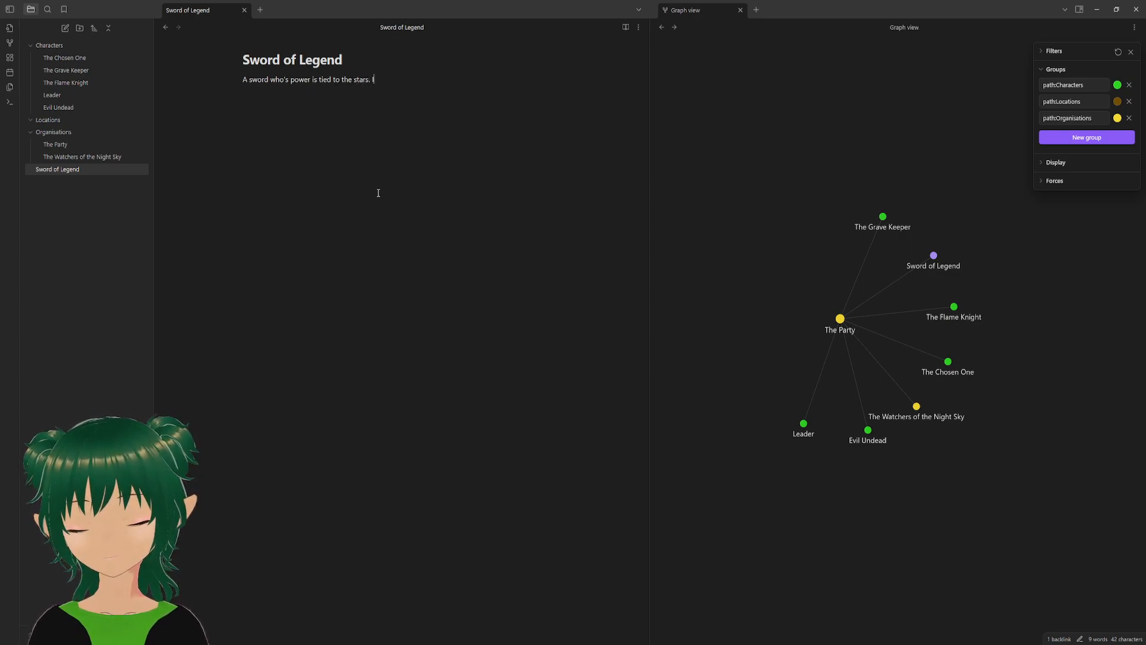
- Continue the Sword of Legend description with "It becomes empowered when certain celestial bodies as in alignment."
{"action": "type", "text": "It becomes empowered when"}
{"action": "type", "text": "ccelesti"}
{"action": "key", "text": "BackSpace"}
{"action": "key", "text": "BackSpace"}
{"action": "key", "text": "BackSpace"}
{"action": "key", "text": "BackSpace"}
{"action": "key", "text": "BackSpace"}
{"action": "key", "text": "BackSpace"}
{"action": "key", "text": "BackSpace"}
{"action": "type", "text": "ertain celestial bodies as "}
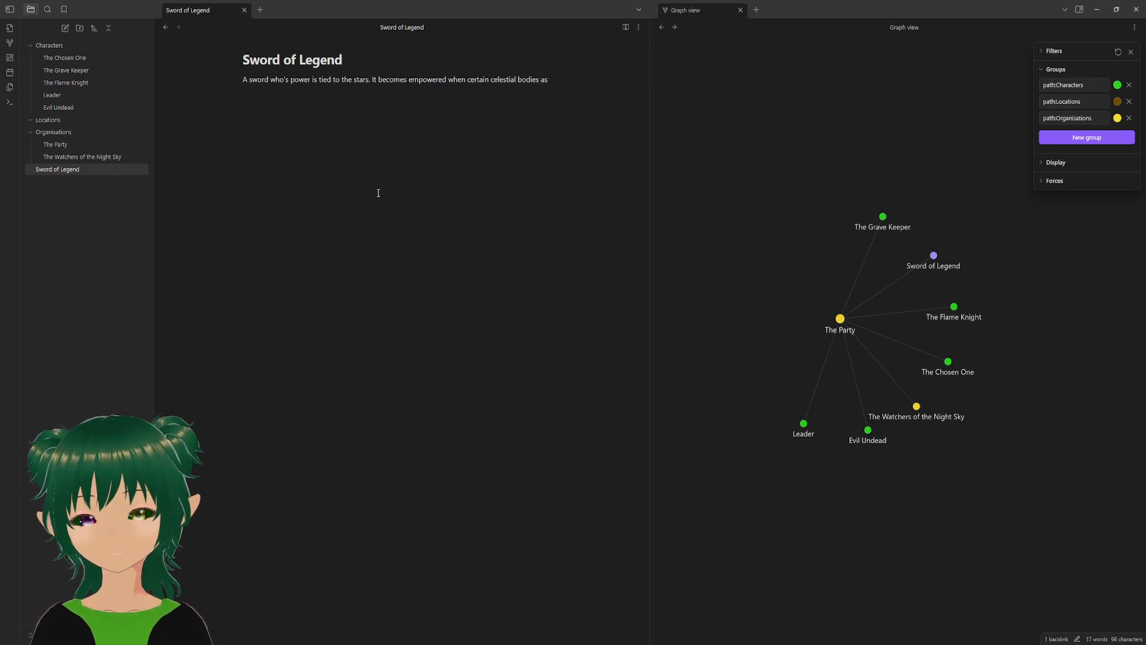
{"action": "type", "text": "in alignmen"}
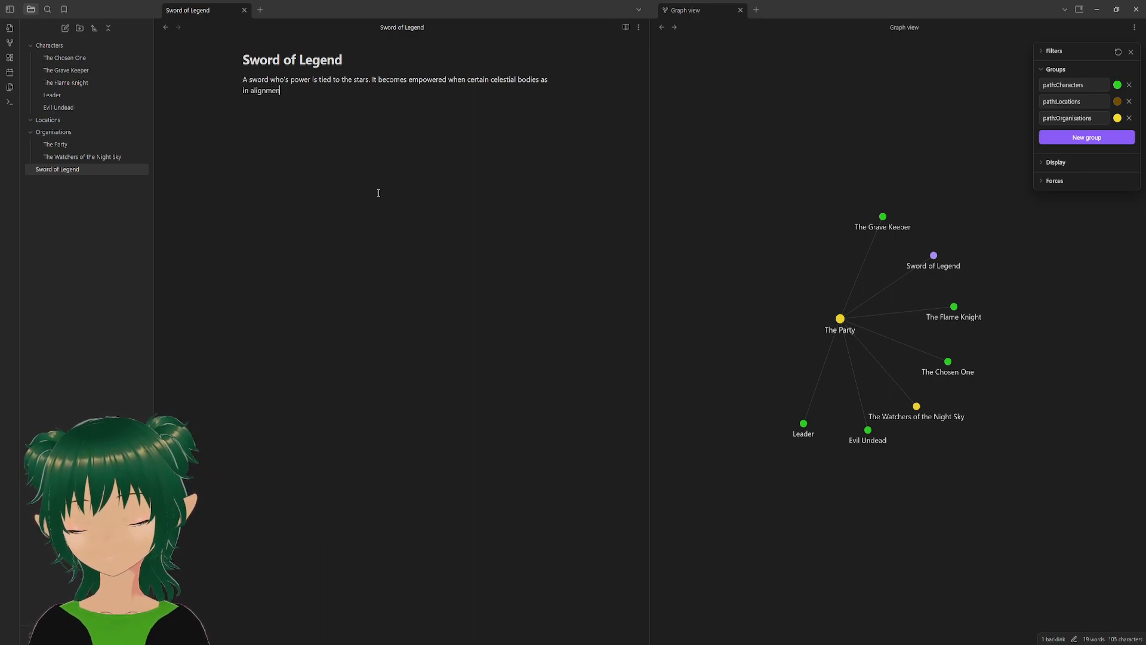
{"action": "type", "text": "t."}
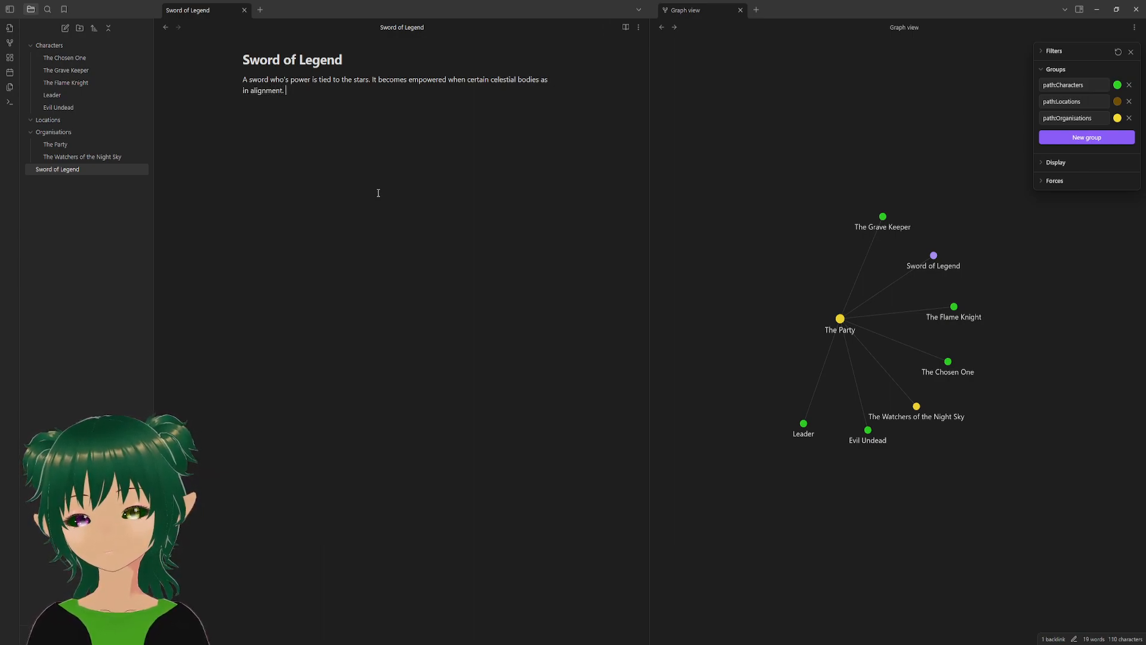
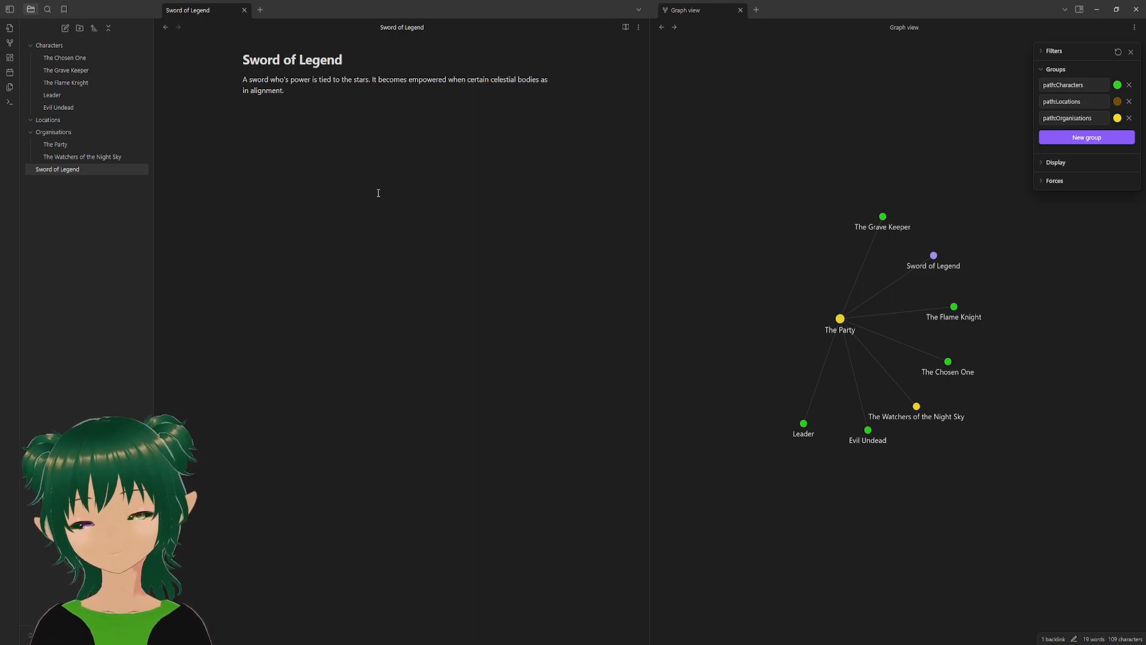
- Add "Under normal circumstances the sword is simply a sharp weapon that is extremely difficult to damage." to the Sword of Legend description
{"action": "type", "text": "Under nor"}
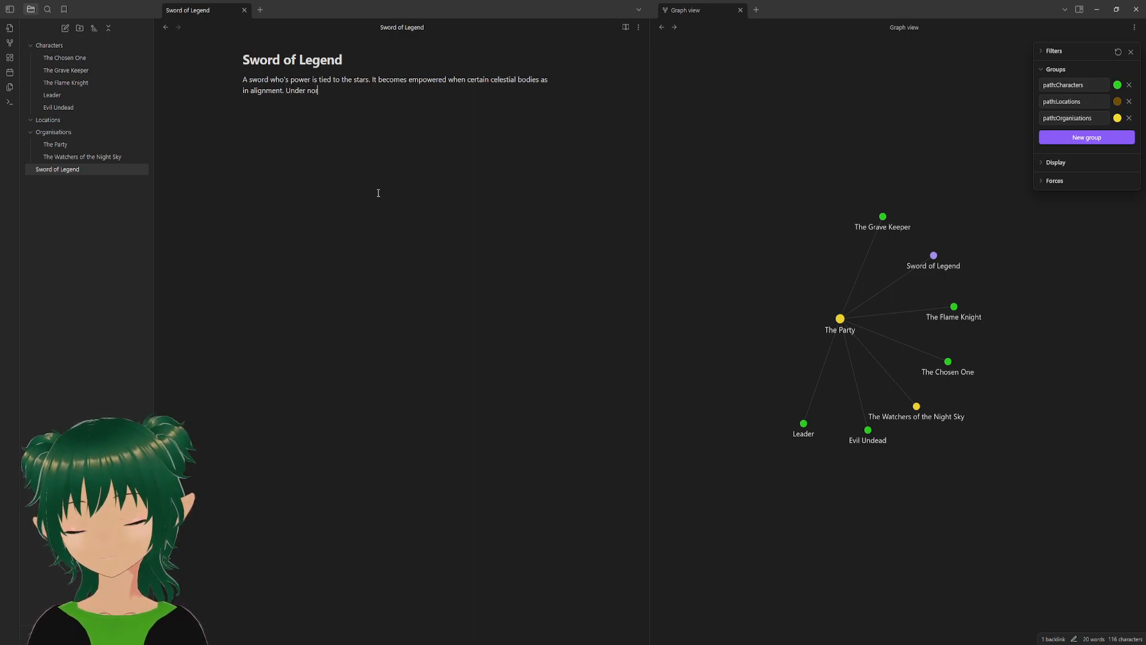
{"action": "type", "text": "mal cicum"}
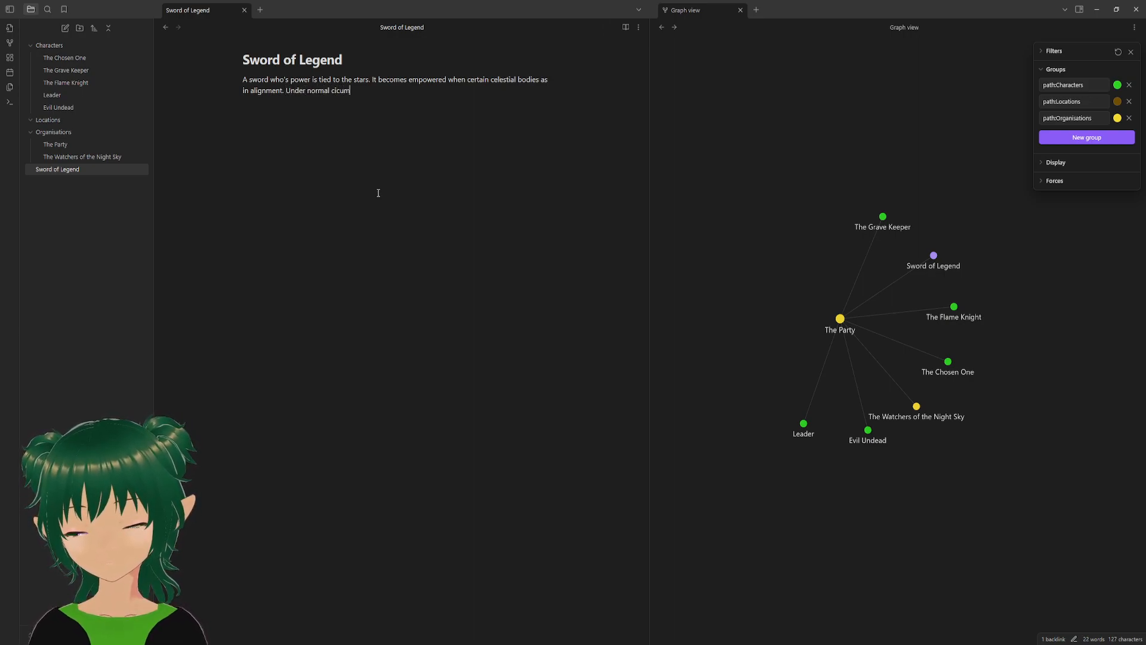
{"action": "type", "text": "stances the "}
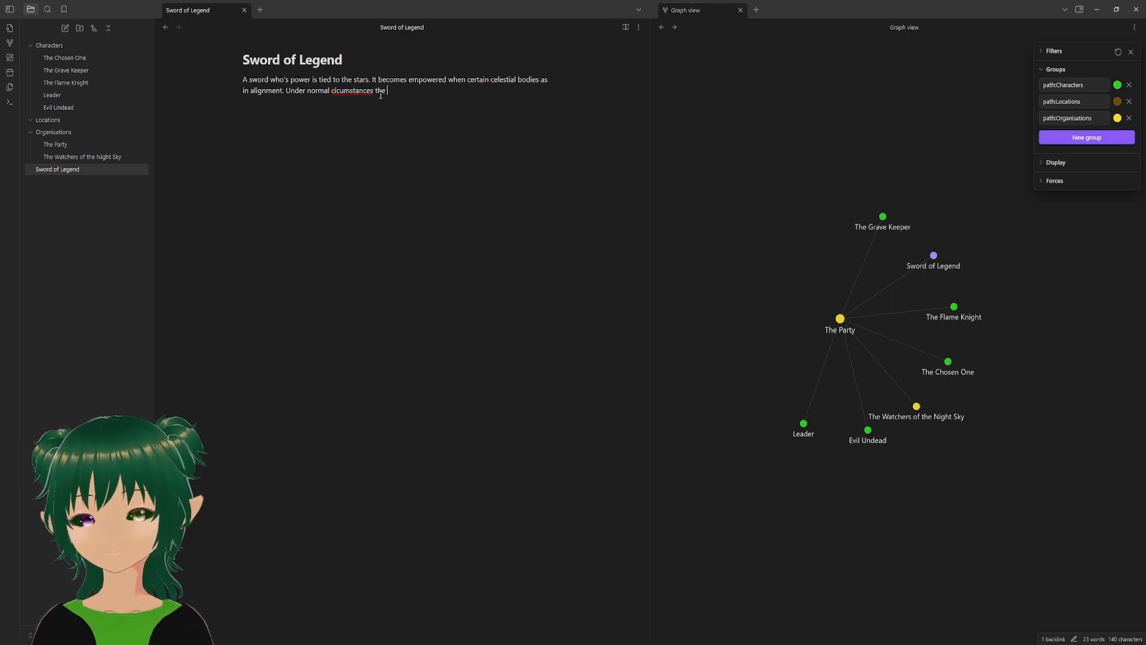
{"action": "type", "text": "r"}
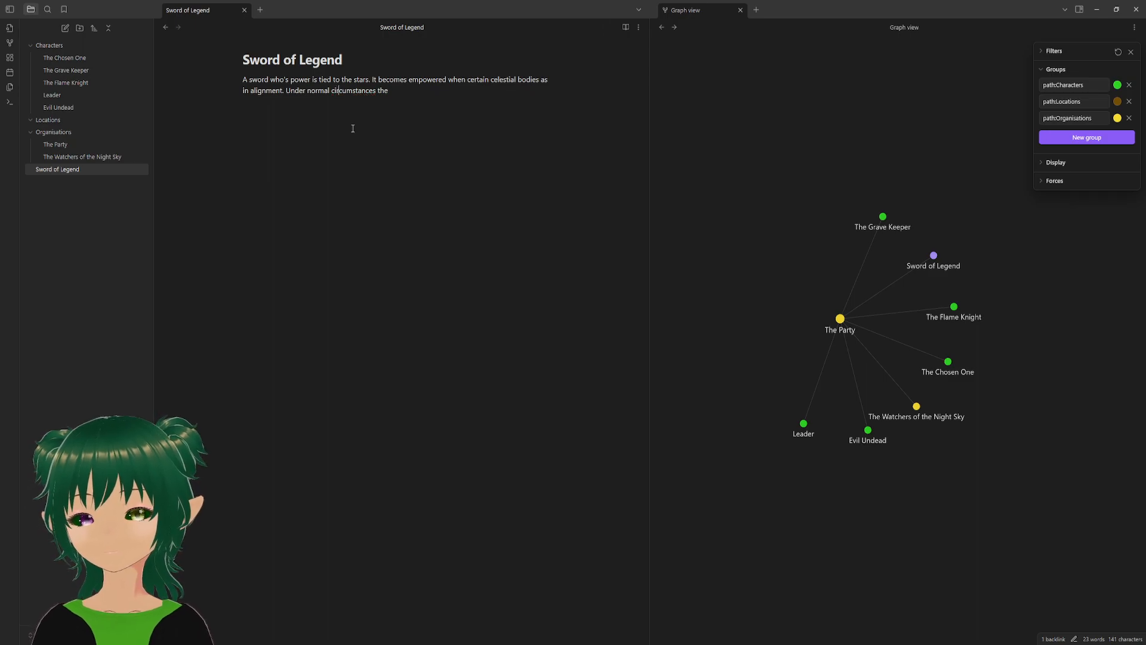
{"action": "type", "text": "s"}
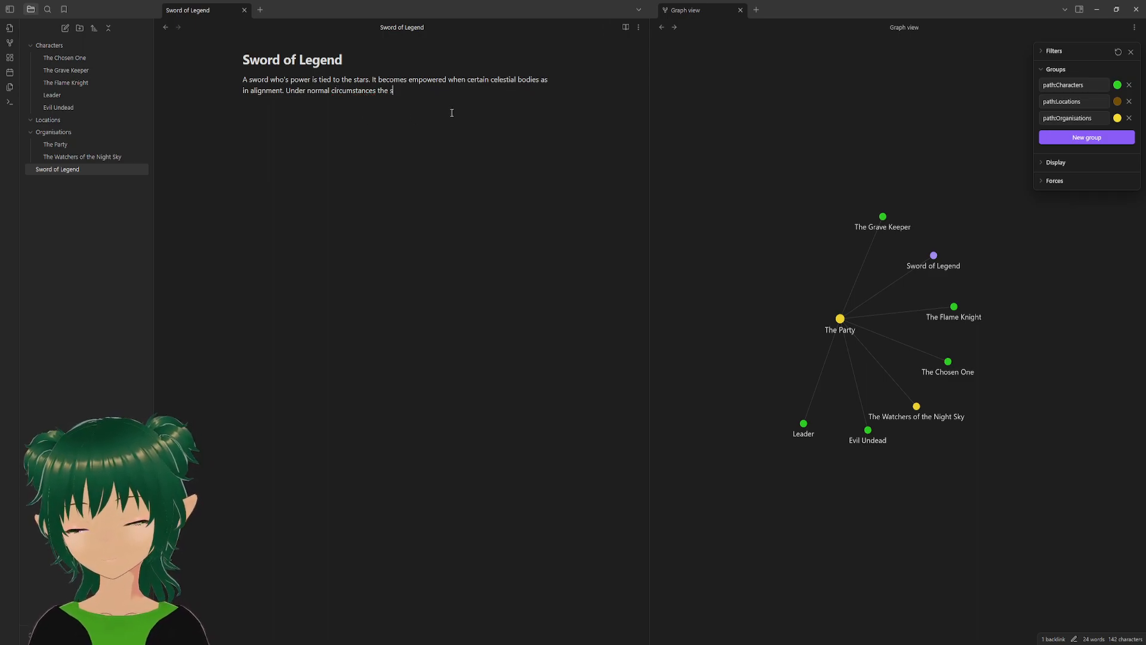
{"action": "type", "text": "word is simplt y "}
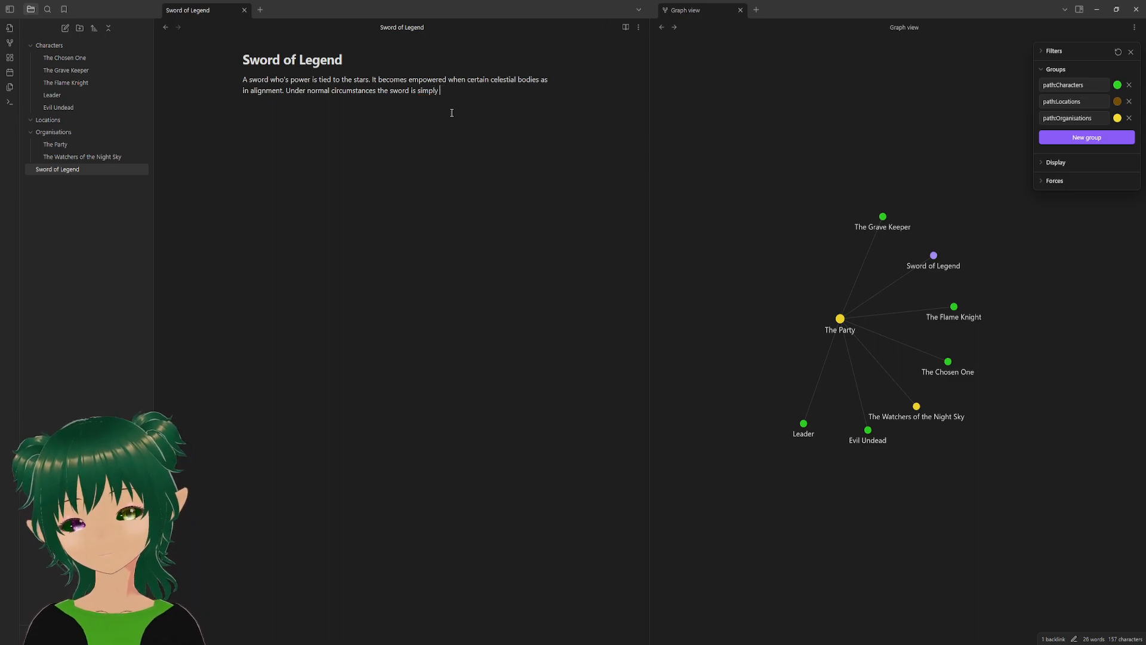
{"action": "type", "text": "a shar"}
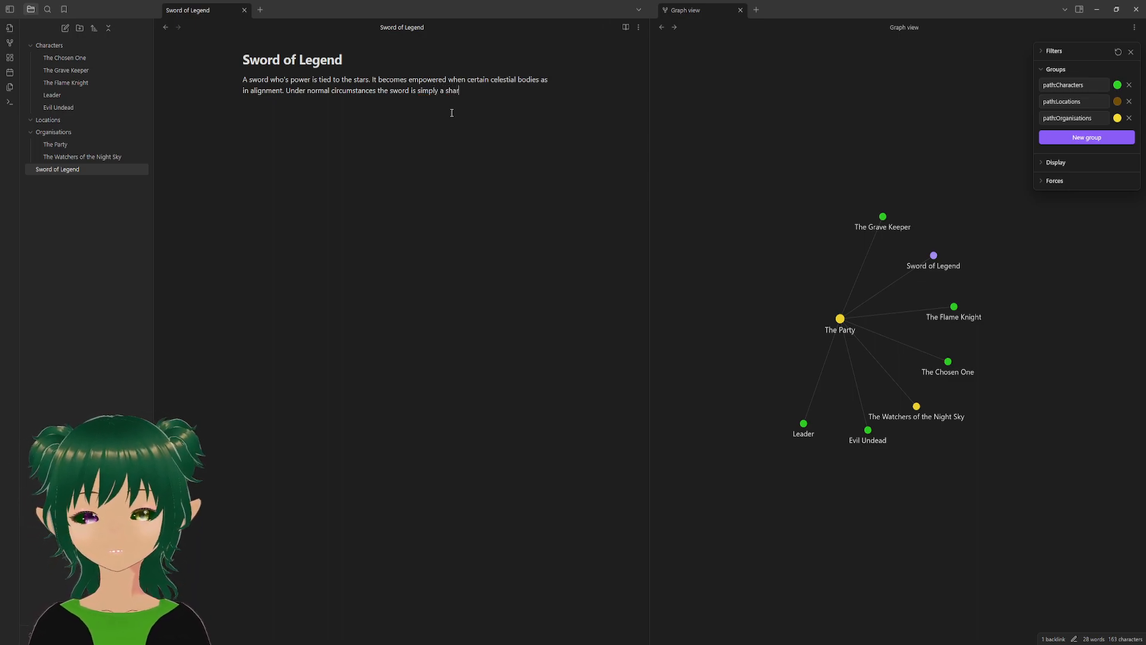
{"action": "type", "text": "p weapon th"}
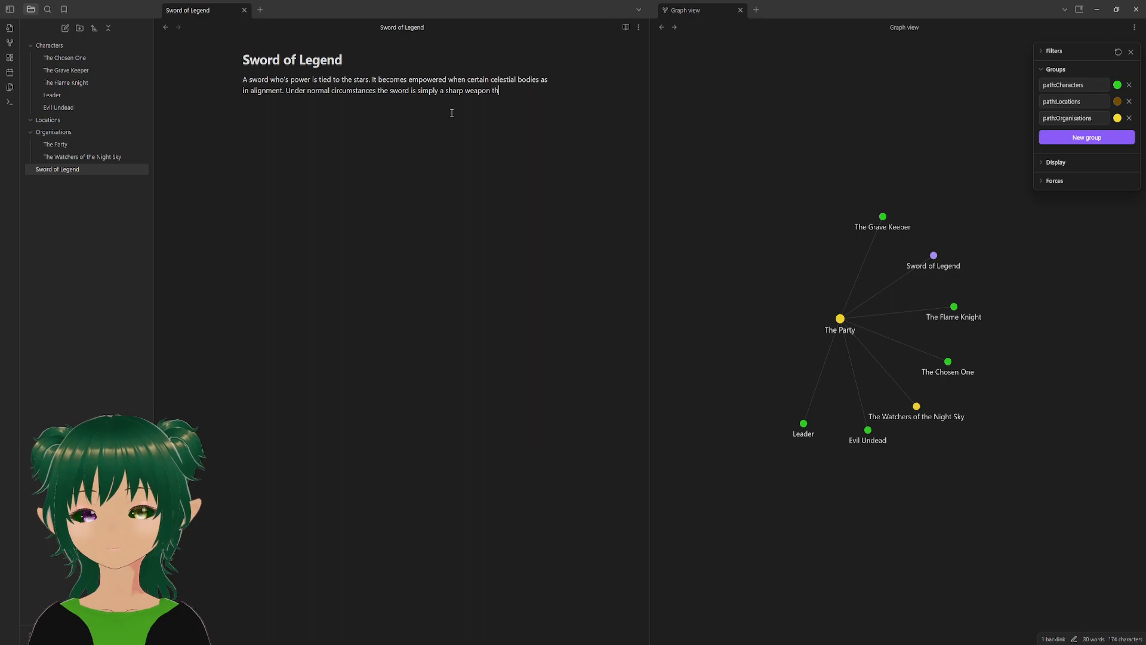
{"action": "type", "text": "at is "}
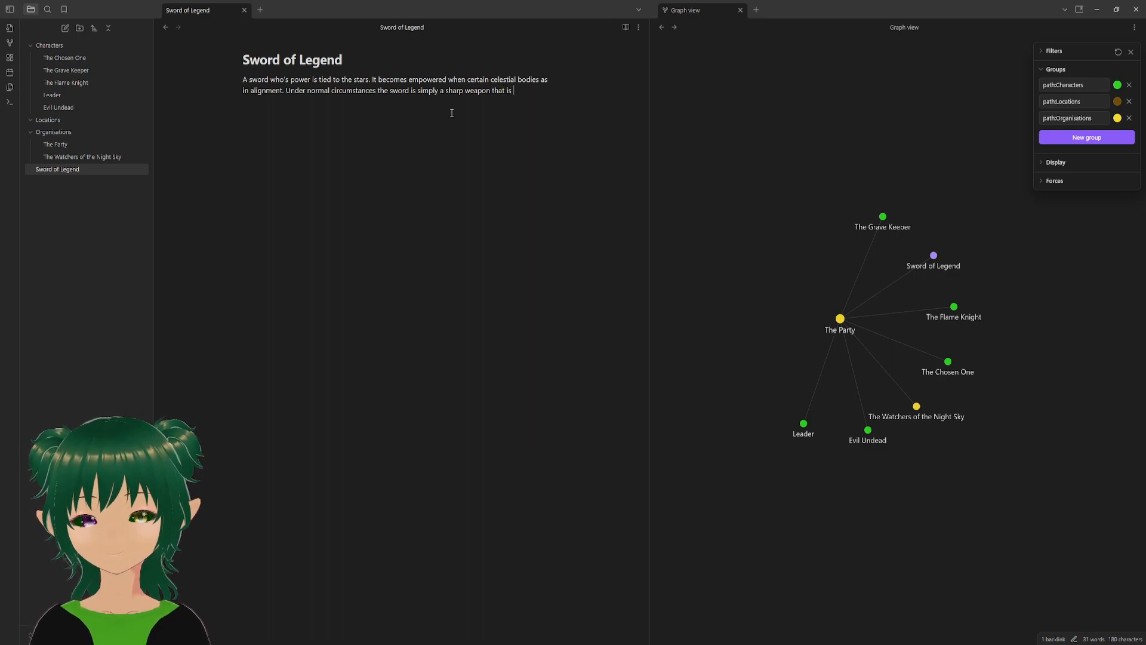
{"action": "type", "text": "extr"}
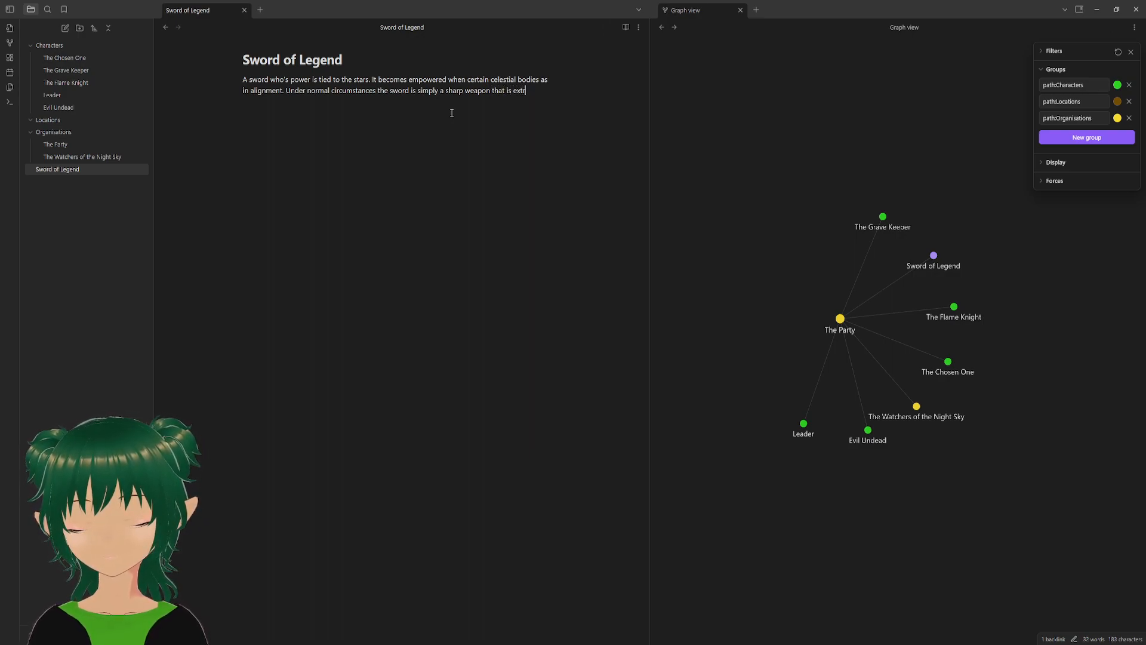
{"action": "type", "text": "emely di"}
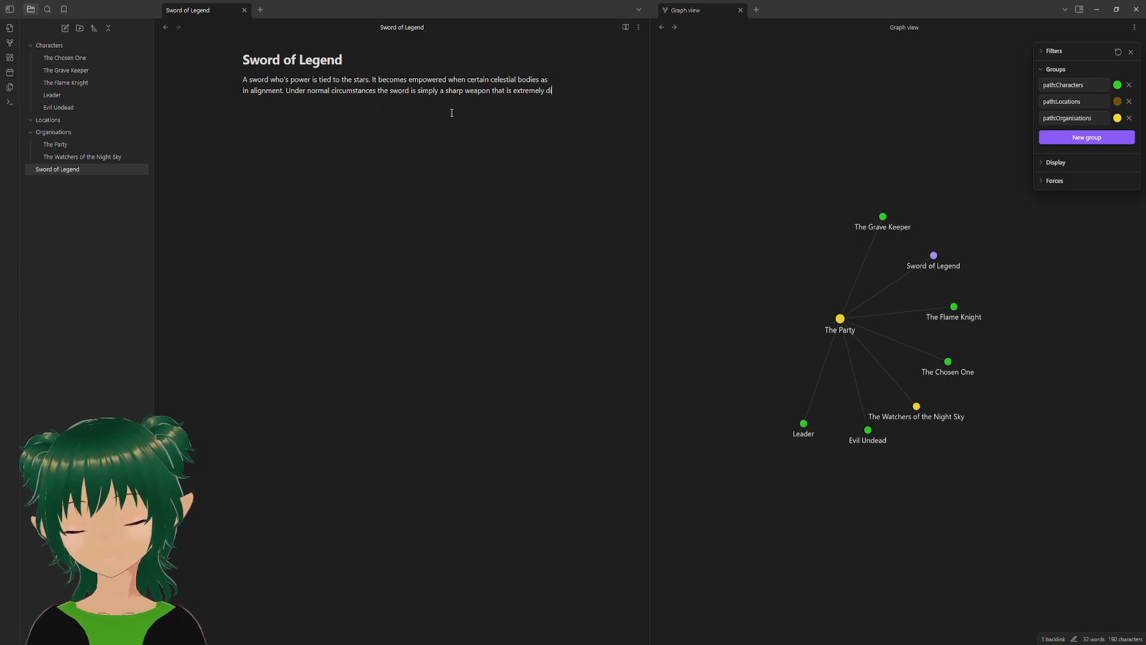
{"action": "type", "text": "fficult to da"}
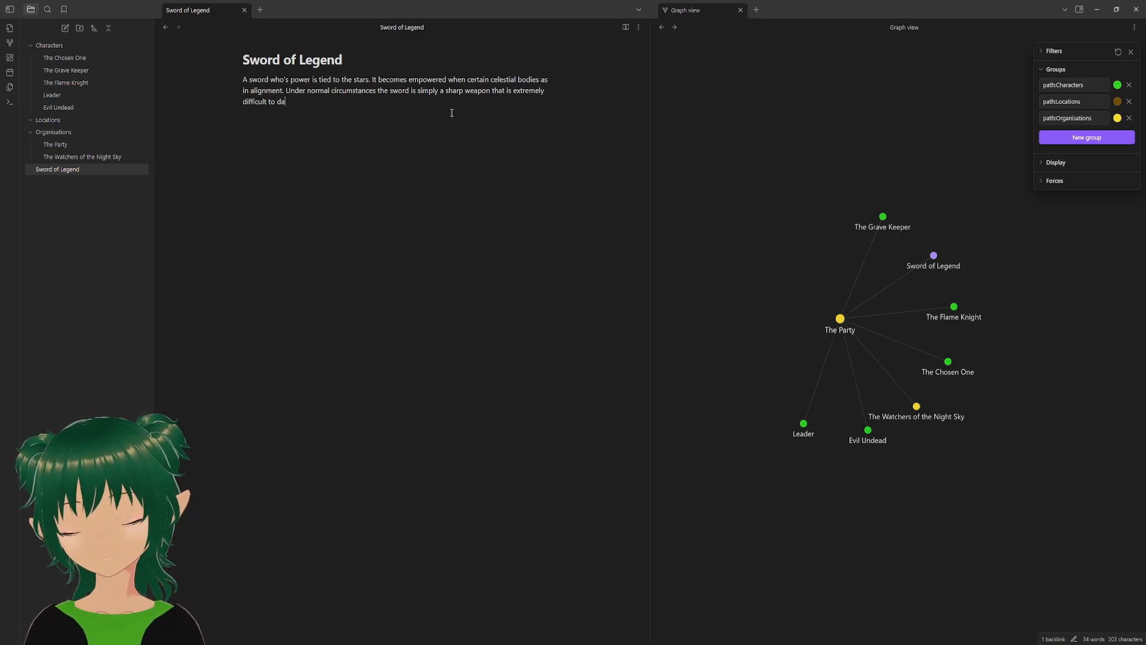
{"action": "type", "text": "mage."}
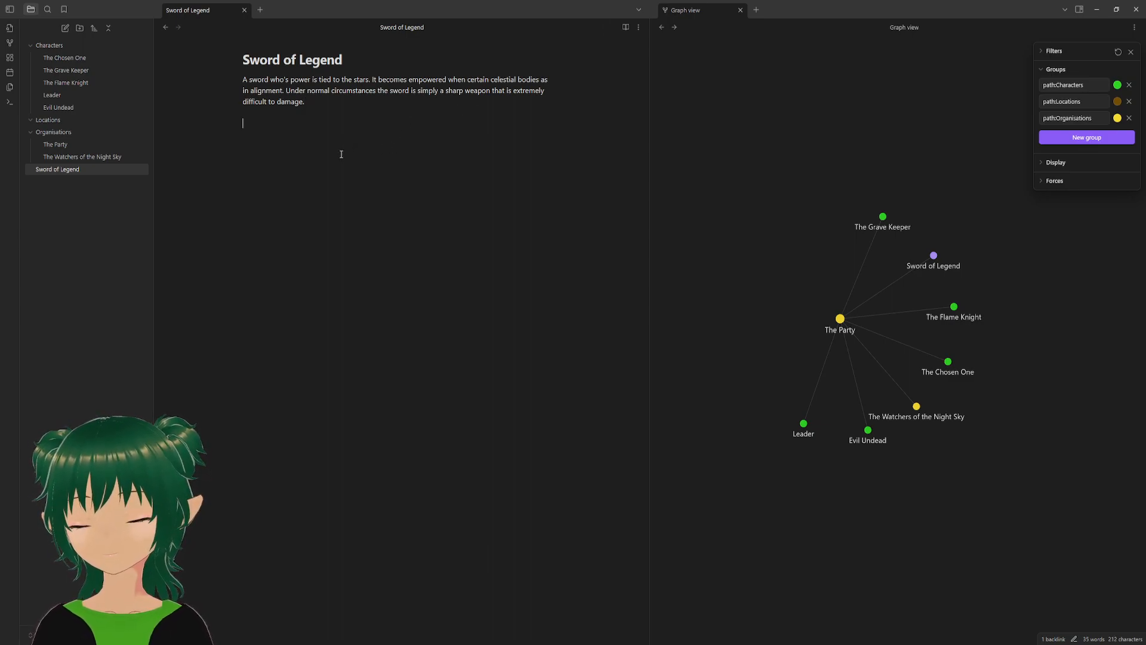
- Add "To wield the sword at it's full power one must" to the Sword of Legend note and start a new paragraph with "Currently"
{"action": "type", "text": "To wield the sword at it"}
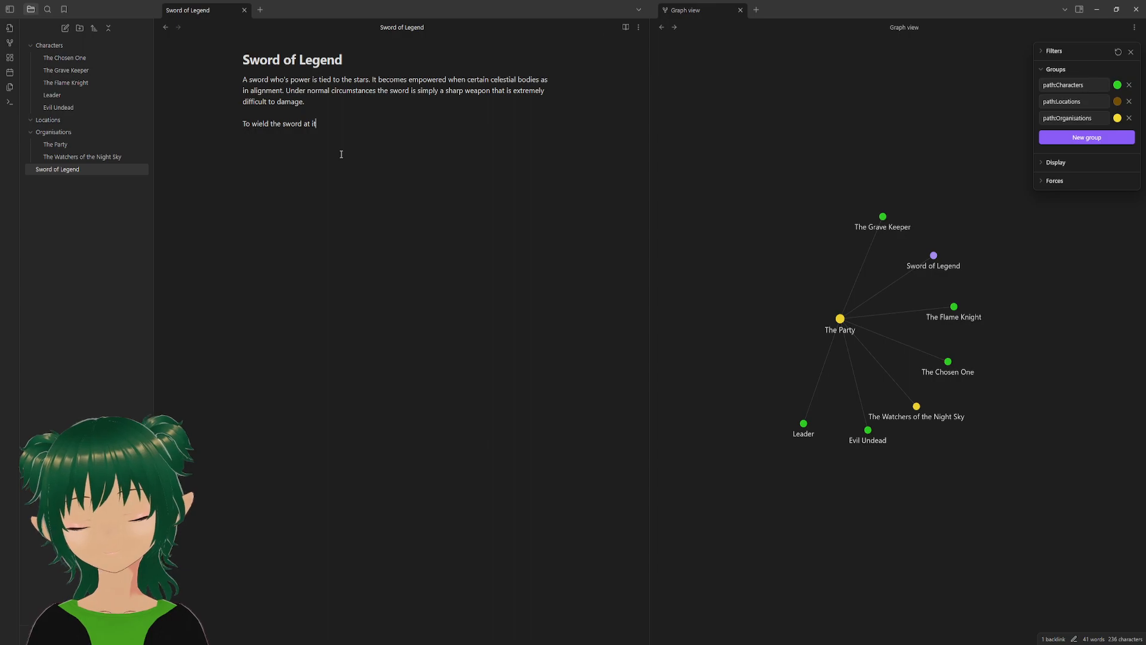
{"action": "type", "text": "'s full power one must"}
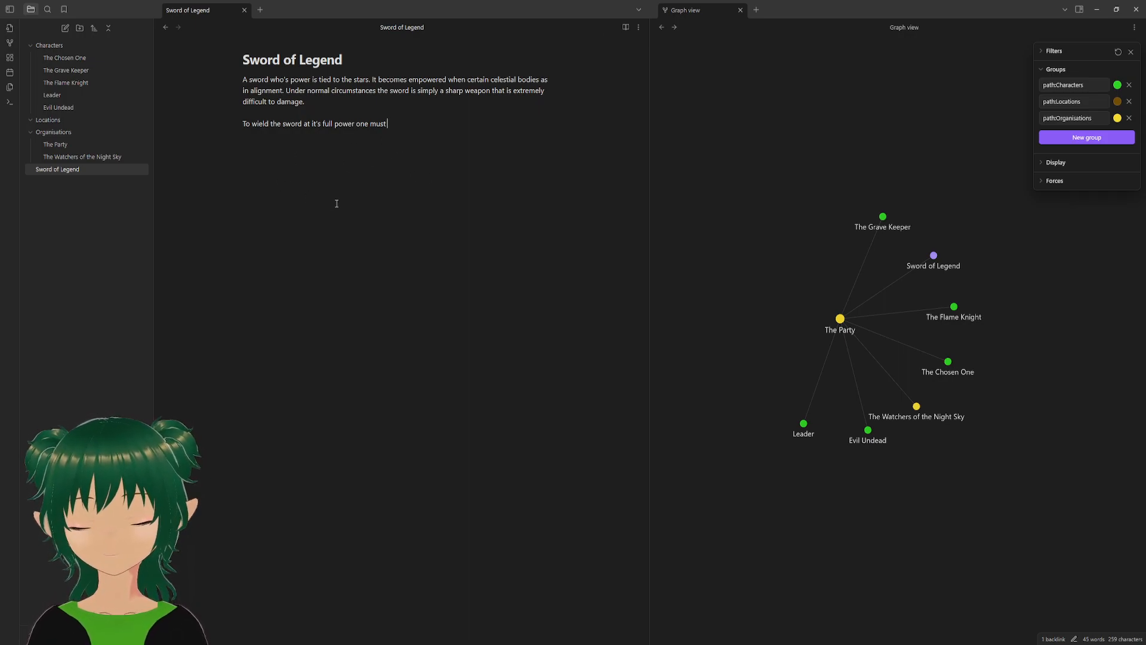
{"action": "key", "text": "Return"}
{"action": "key", "text": "Return"}
{"action": "type", "text": "Wie"}
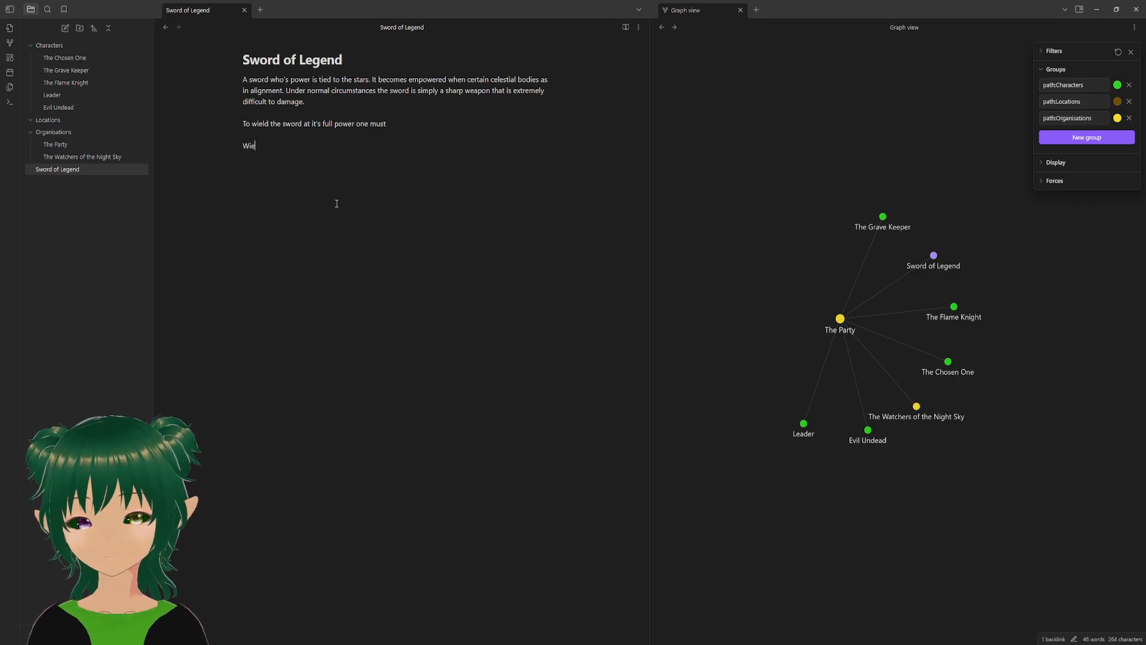
{"action": "key", "text": "BackSpace"}
{"action": "key", "text": "BackSpace"}
{"action": "key", "text": "BackSpace"}
{"action": "type", "text": "Currently "}
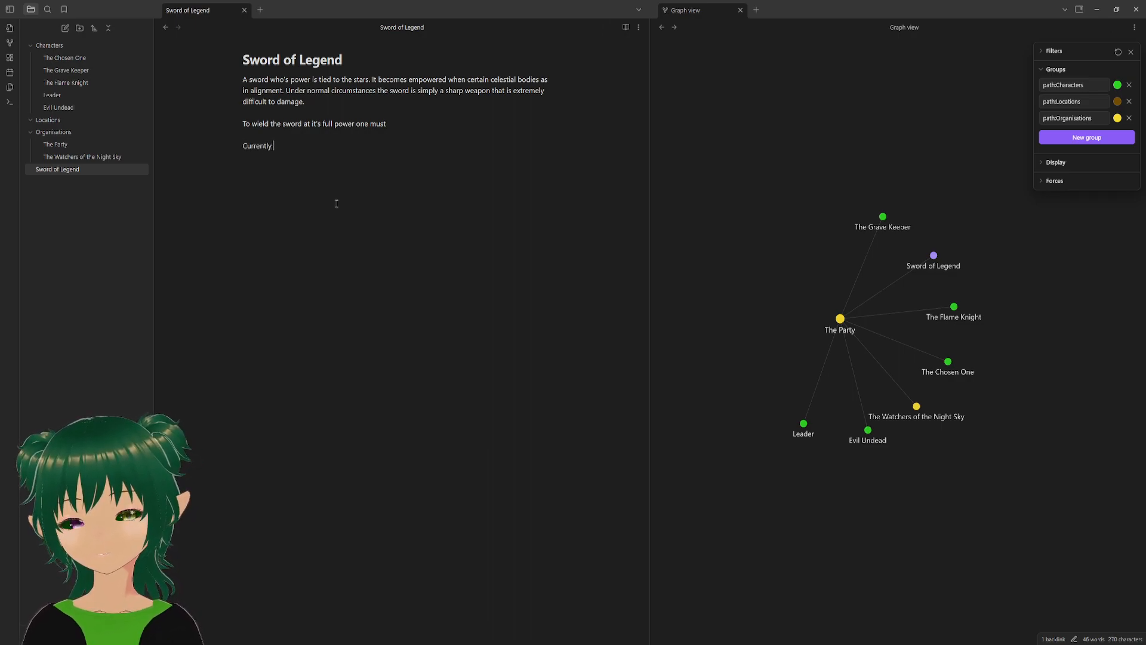
- Continue the "Currently" paragraph with "wielded by" and a link to The Chosen One note
{"action": "type", "text": "wielded by thre"}
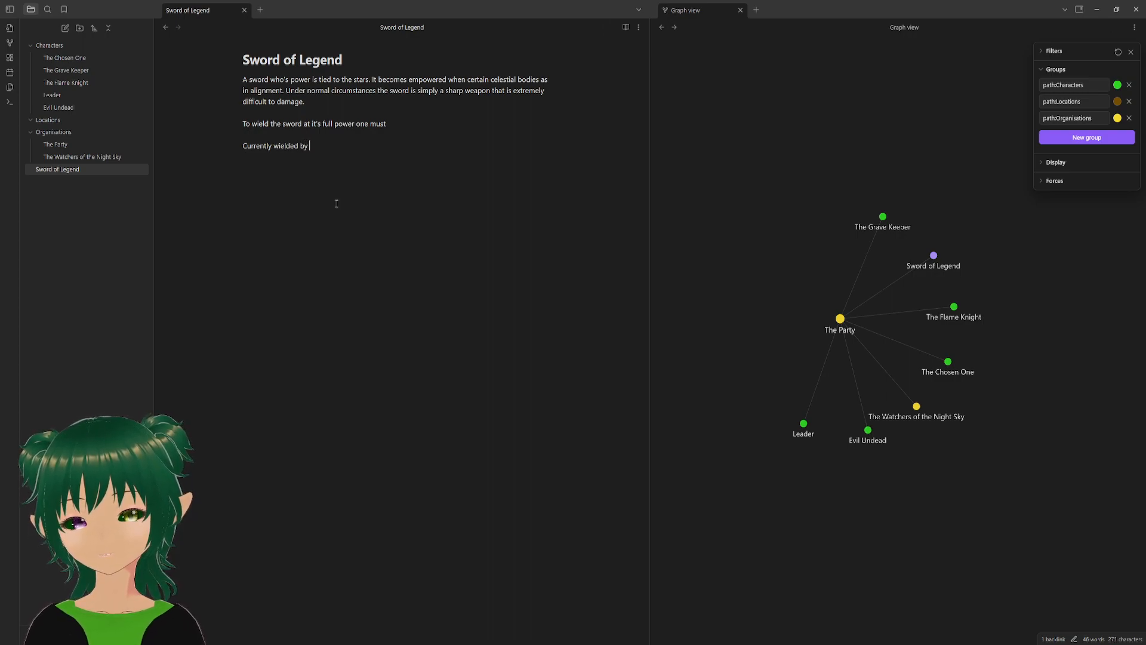
{"action": "key", "text": "BackSpace"}
{"action": "key", "text": "BackSpace"}
{"action": "type", "text": "e"}
{"action": "key", "text": "BackSpace"}
{"action": "key", "text": "BackSpace"}
{"action": "key", "text": "BackSpace"}
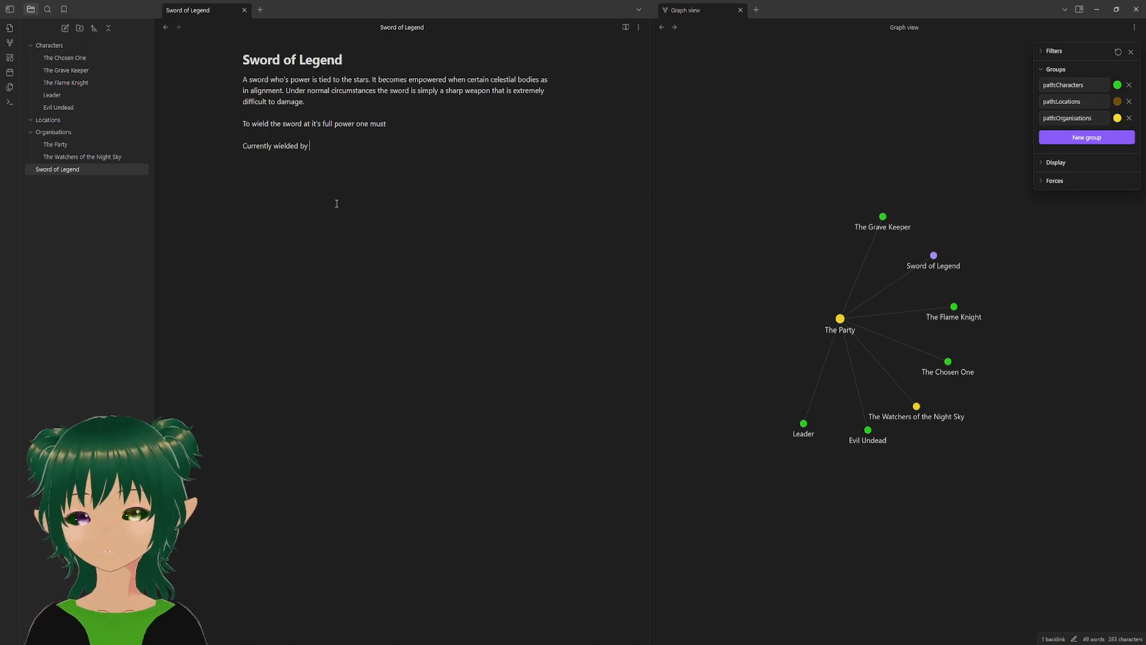
{"action": "type", "text": "[["}
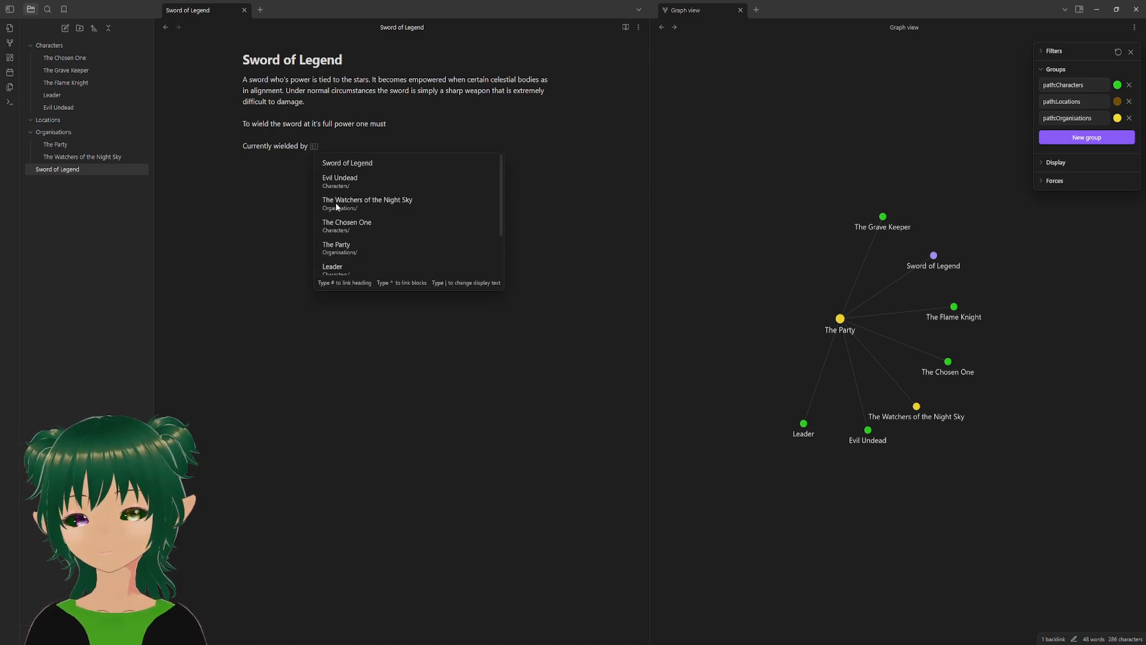
{"action": "key", "text": "Up"}
{"action": "key", "text": "Up"}
{"action": "key", "text": "Up"}
{"action": "key", "text": "Up"}
{"action": "key", "text": "Up"}
{"action": "key", "text": "Return"}
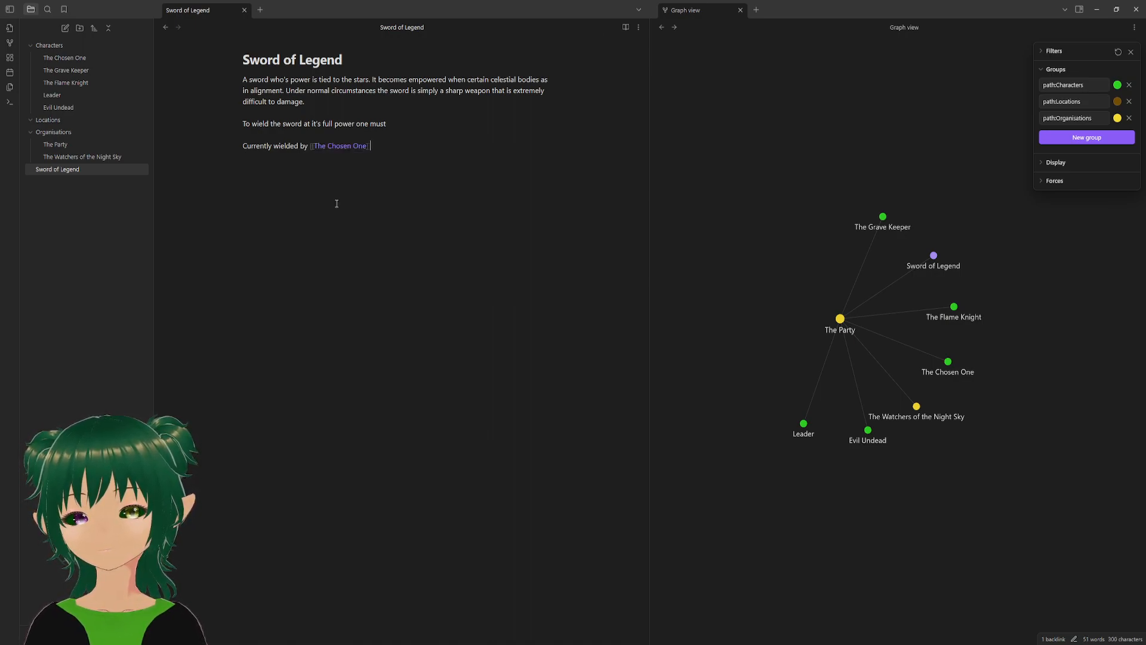
- Add "after they were is" behind the link to The Chosen One
{"action": "type", "text": "after tjey"}
{"action": "key", "text": "BackSpace"}
{"action": "key", "text": "BackSpace"}
{"action": "key", "text": "BackSpace"}
{"action": "key", "text": "BackSpace"}
{"action": "type", "text": "hrey "}
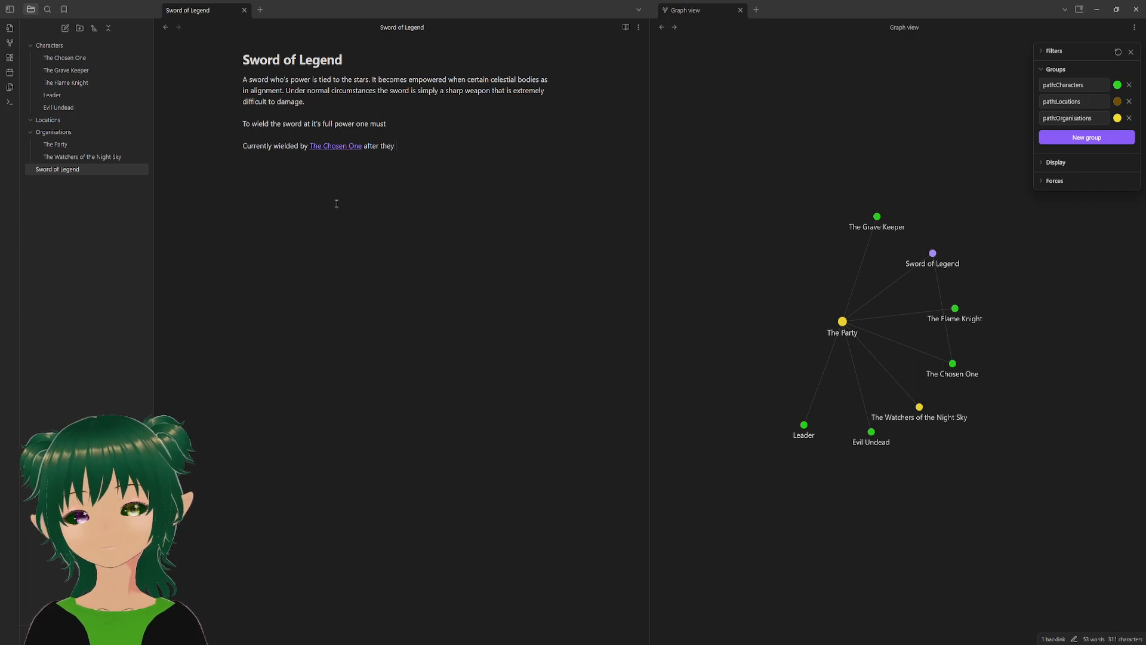
{"action": "type", "text": "were is"}
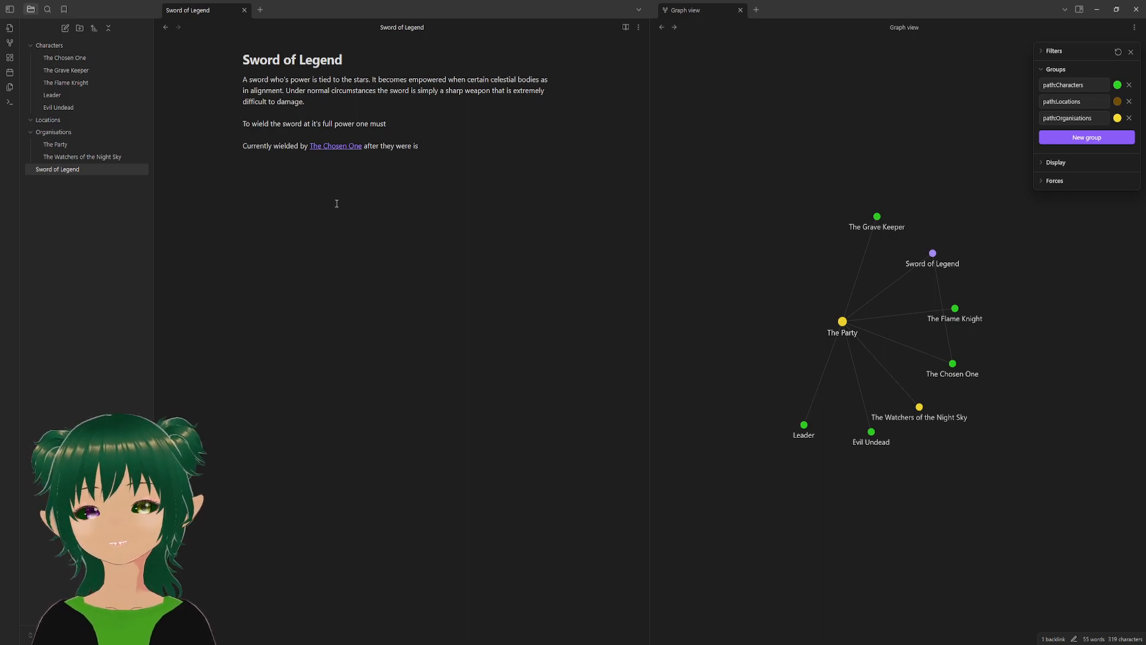
- Move The Flame Knight node in the graph away from The Chosen One to the other side of The Grave Keeper, and return to the note
{"action": "left_click_drag", "start_coordinate": [955, 308], "coordinate": [807, 241]}
{"action": "left_click", "coordinate": [471, 192]}
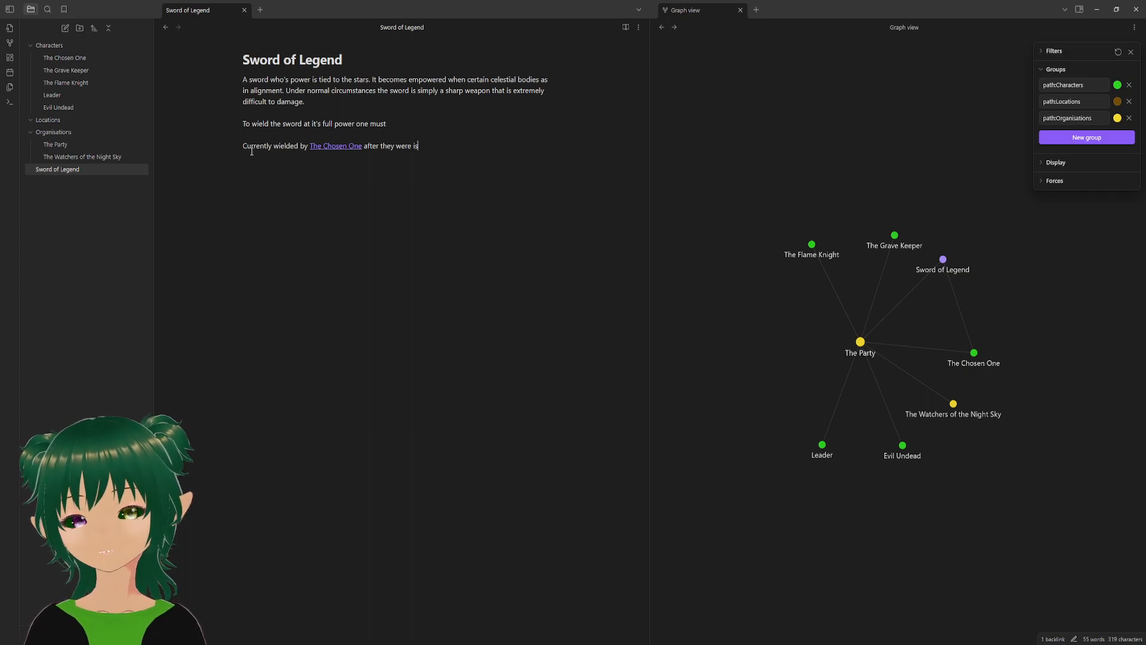
- Replace everything behind "Currently" in the last paragraph with "held by"
{"action": "left_click_drag", "start_coordinate": [269, 147], "coordinate": [440, 169]}
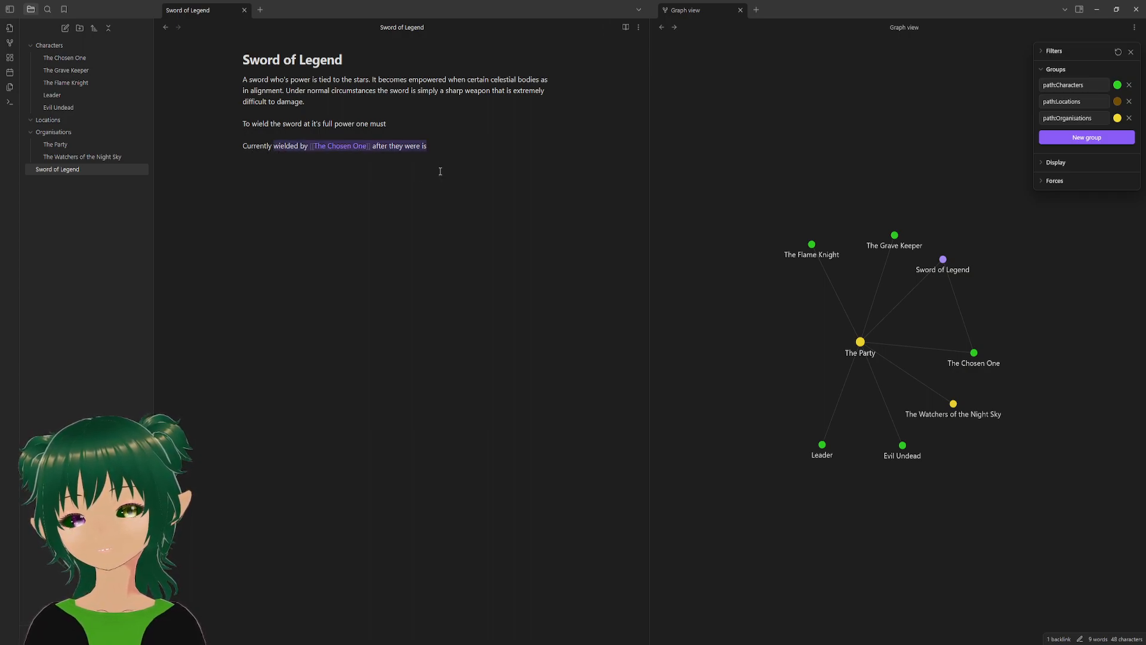
{"action": "key", "text": "BackSpace"}
{"action": "type", "text": "pos"}
{"action": "key", "text": "BackSpace"}
{"action": "key", "text": "BackSpace"}
{"action": "key", "text": "BackSpace"}
{"action": "type", "text": "held by "}
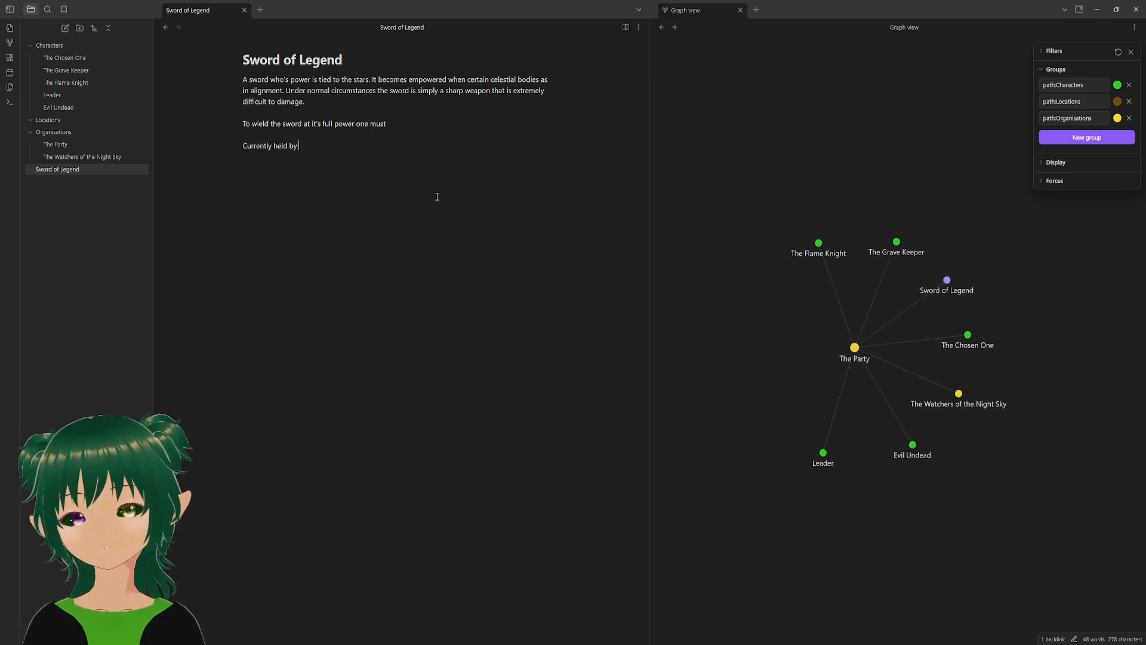
- Complete the "Currently held by" sentence with a link to a new note, The Order of the Eternal Flame, and a full stop
{"action": "type", "text": "[["}
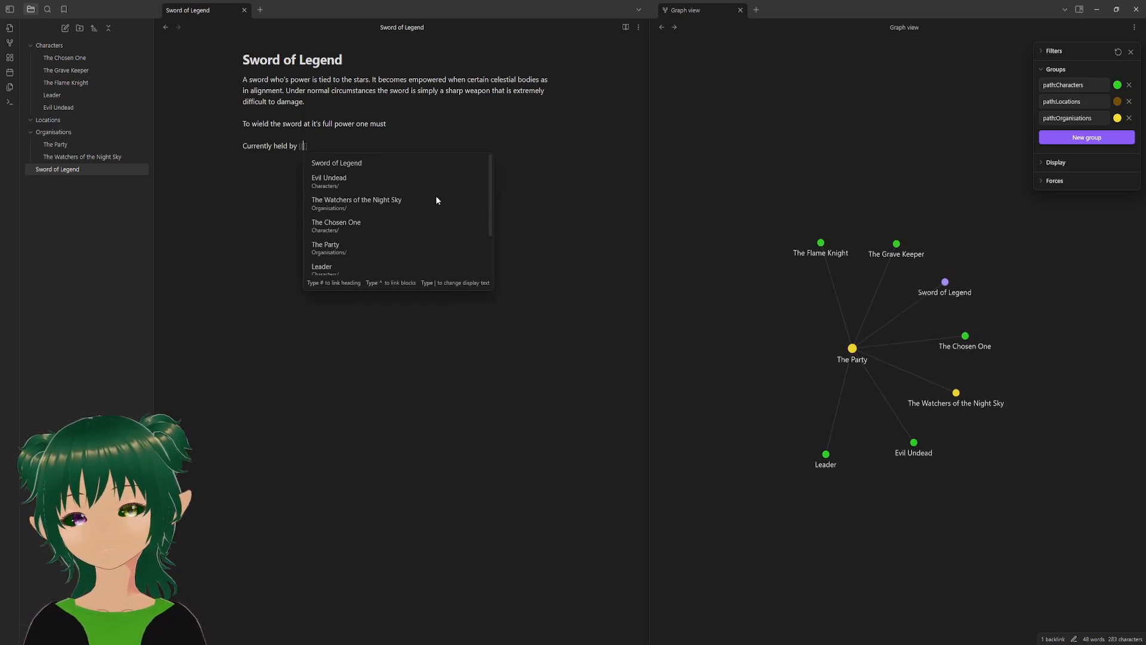
{"action": "type", "text": "The K"}
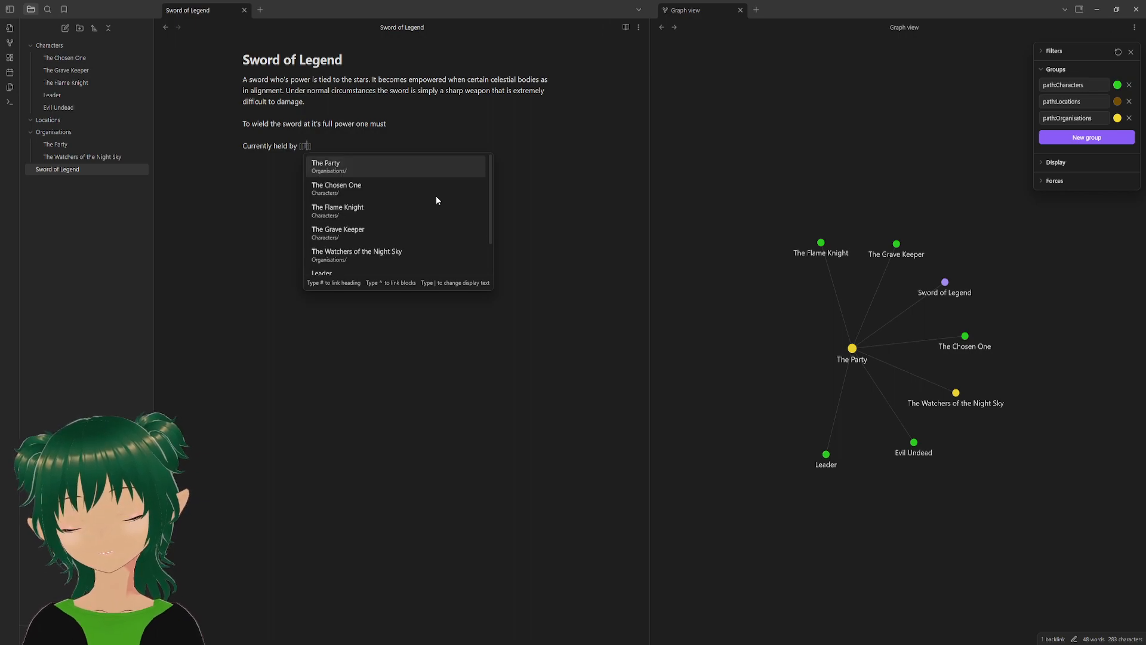
{"action": "type", "text": "night"}
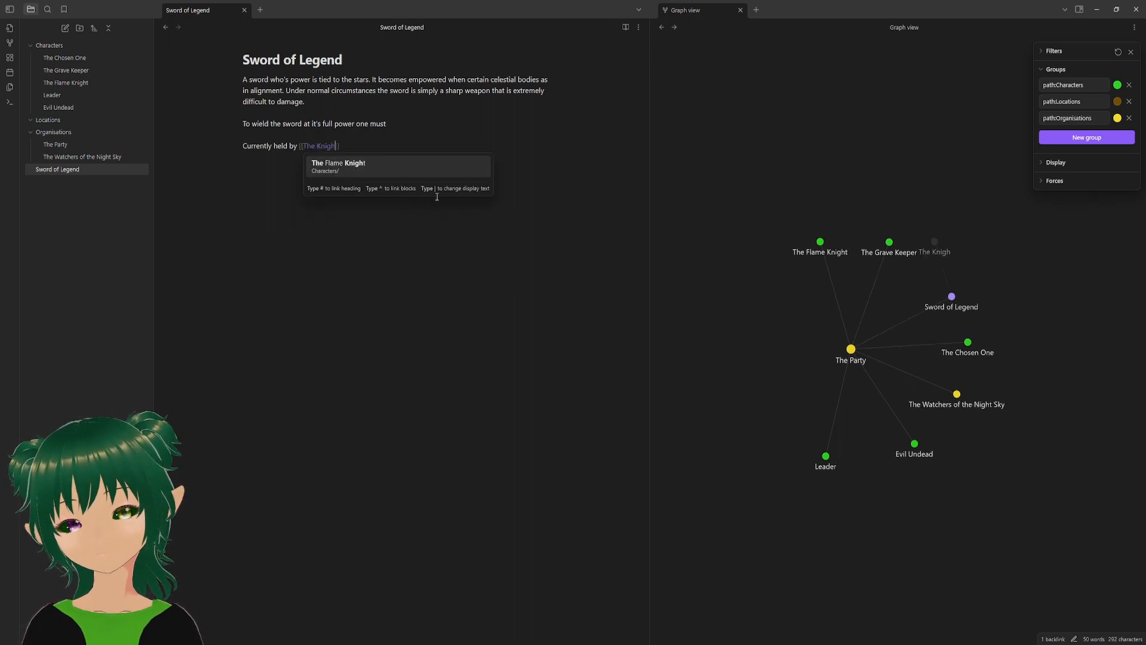
{"action": "key", "text": "BackSpace"}
{"action": "key", "text": "BackSpace"}
{"action": "key", "text": "BackSpace"}
{"action": "key", "text": "BackSpace"}
{"action": "key", "text": "BackSpace"}
{"action": "key", "text": "BackSpace"}
{"action": "type", "text": "Fla"}
{"action": "key", "text": "BackSpace"}
{"action": "key", "text": "BackSpace"}
{"action": "type", "text": "o"}
{"action": "key", "text": "BackSpace"}
{"action": "key", "text": "BackSpace"}
{"action": "type", "text": "Order of "}
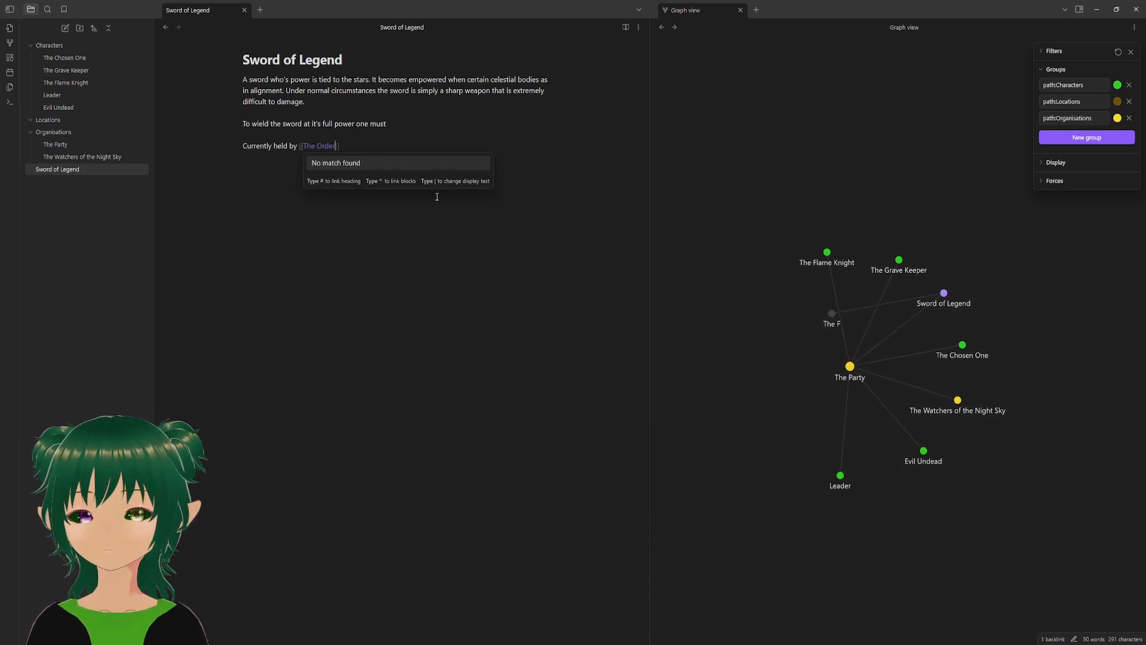
{"action": "type", "text": "the "}
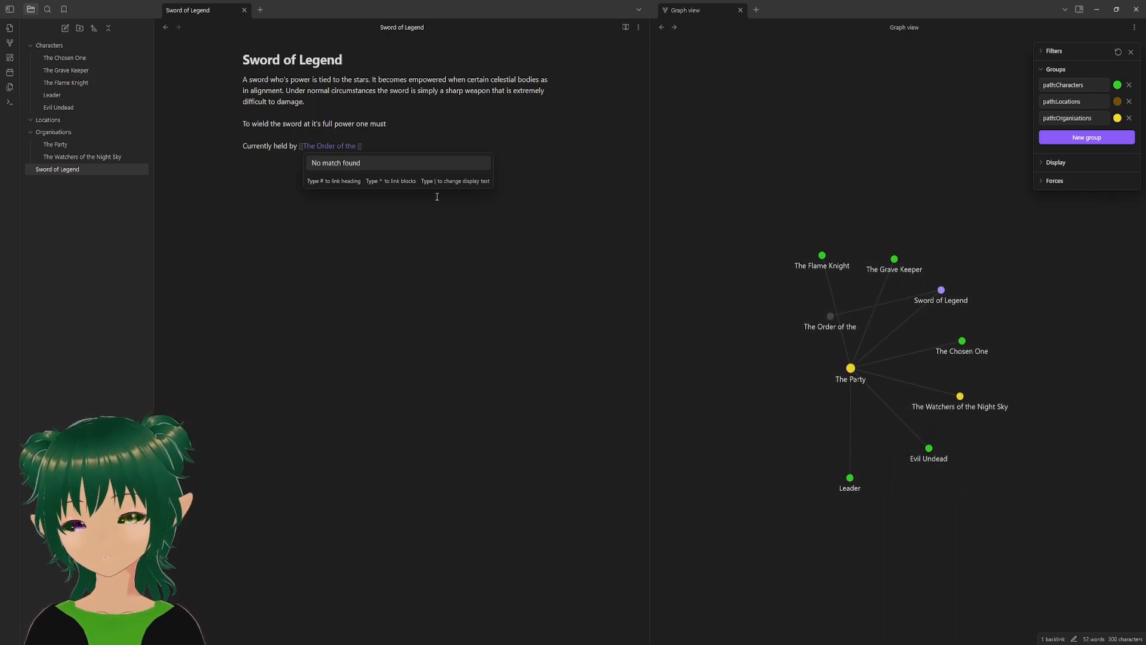
{"action": "type", "text": "Eternal Flame"}
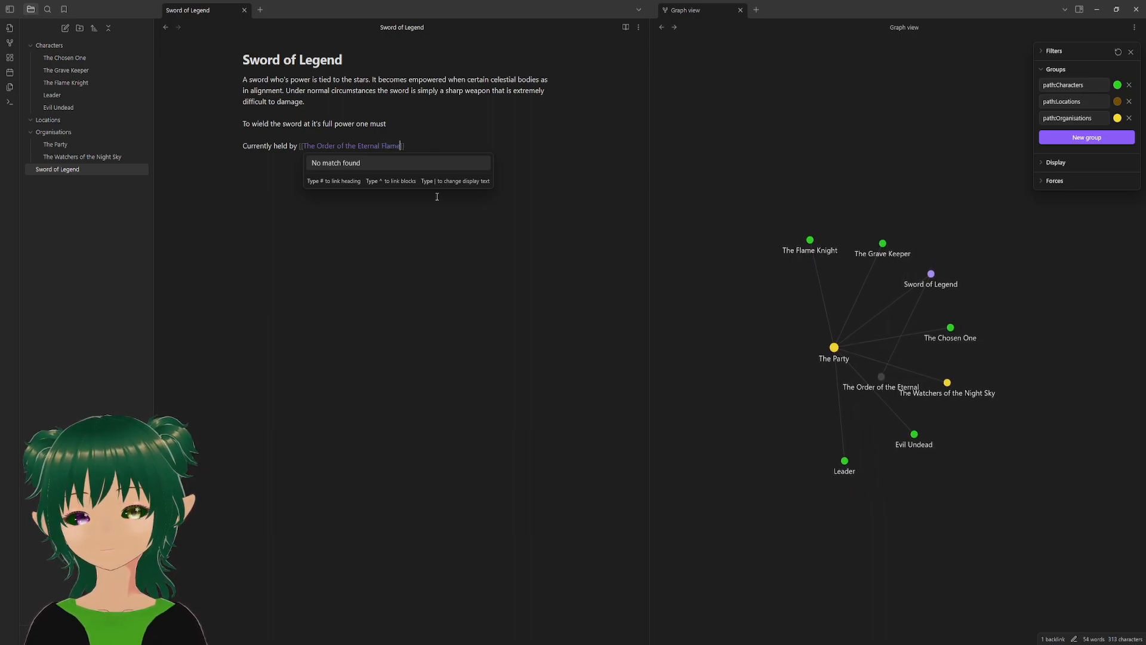
{"action": "type", "text": "]]"}
{"action": "key", "text": "Escape"}
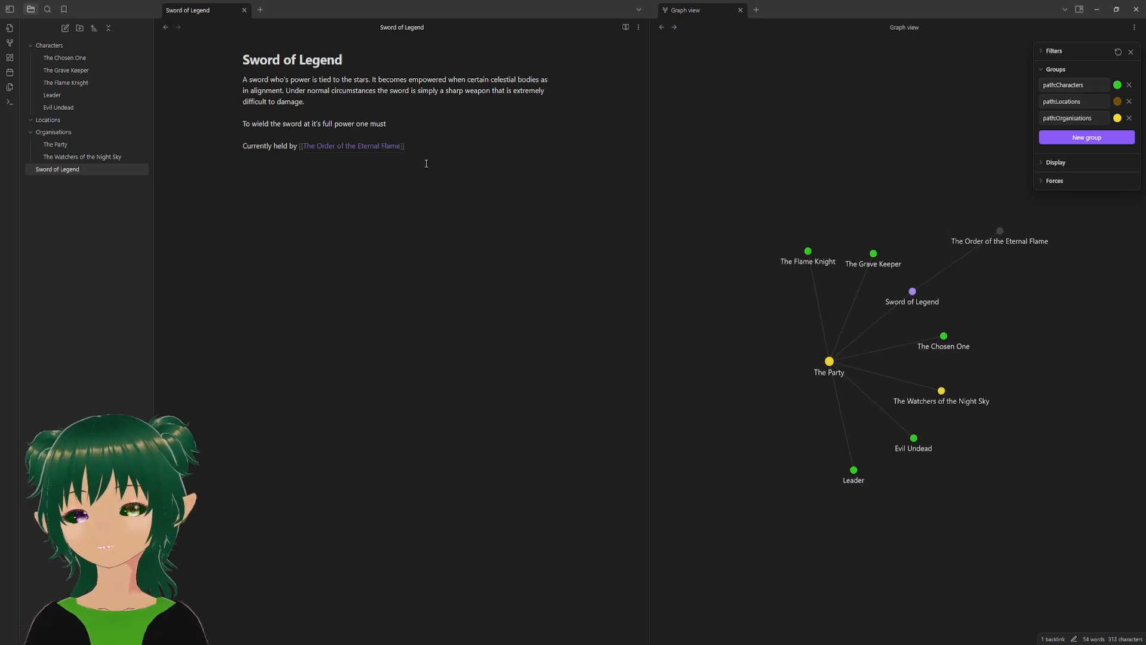
{"action": "type", "text": "."}
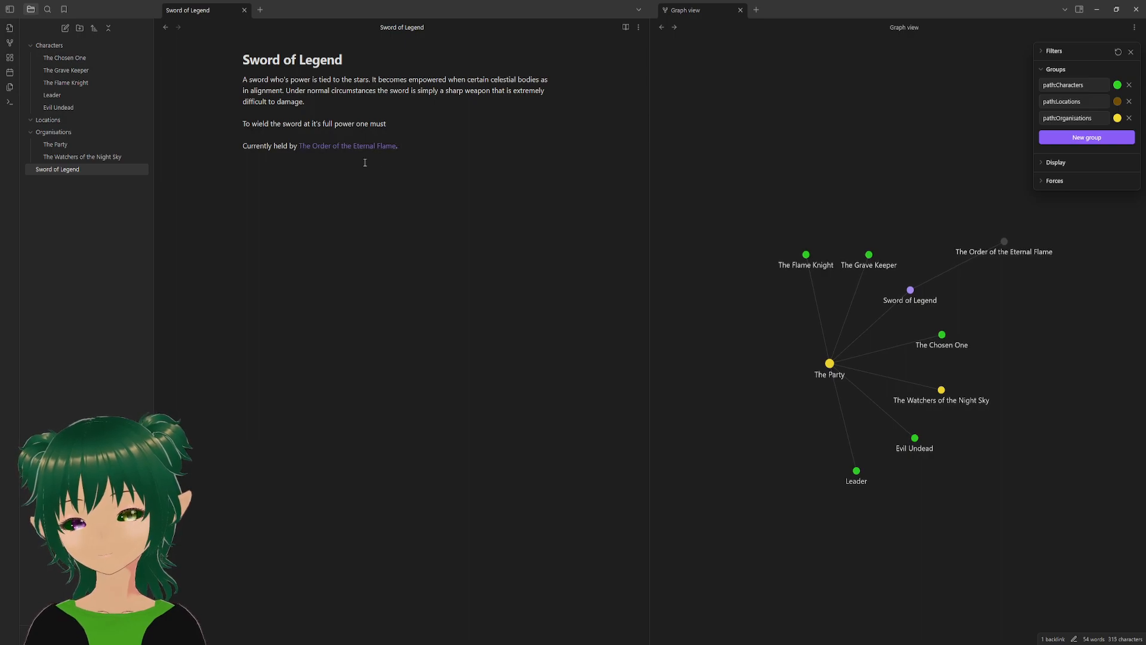
- Check The Flame Knight note, return to Sword of Legend and add "They will give it to" with a link to The Chosen One
{"action": "left_click", "coordinate": [93, 82]}
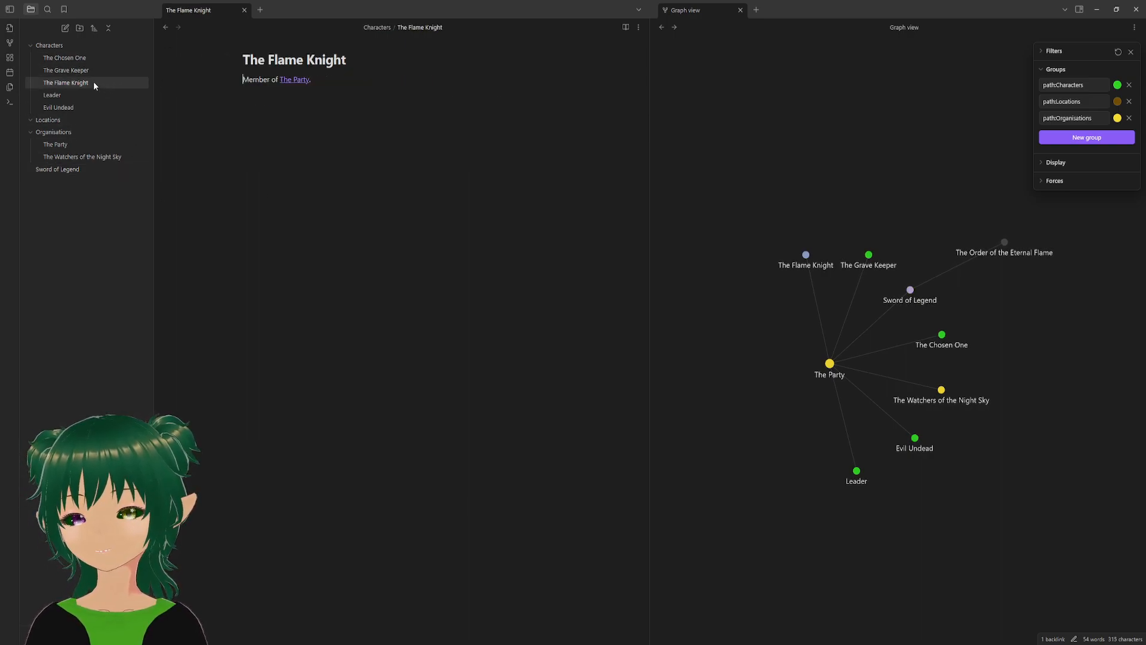
{"action": "left_click", "coordinate": [75, 170]}
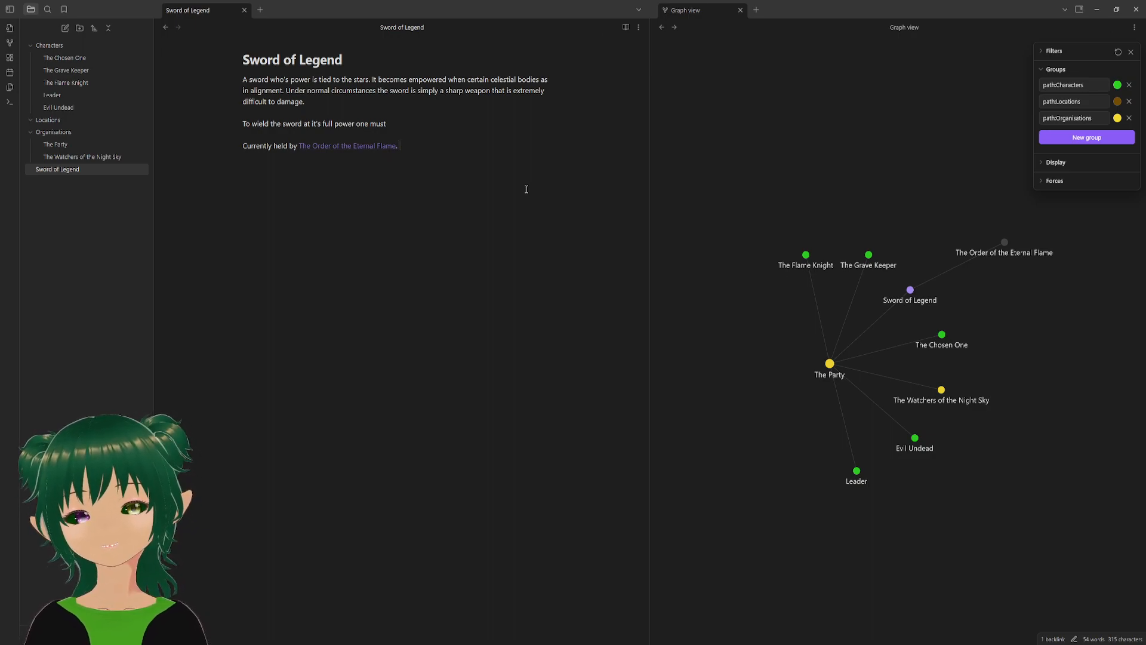
{"action": "type", "text": "They"}
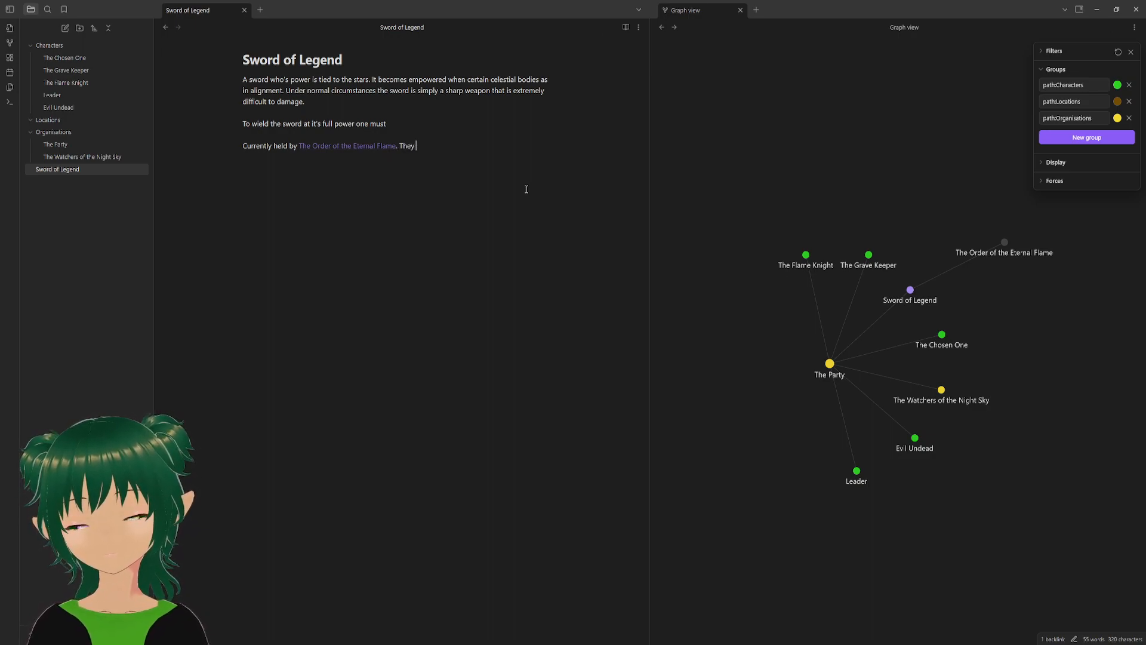
{"action": "type", "text": " will give it to the"}
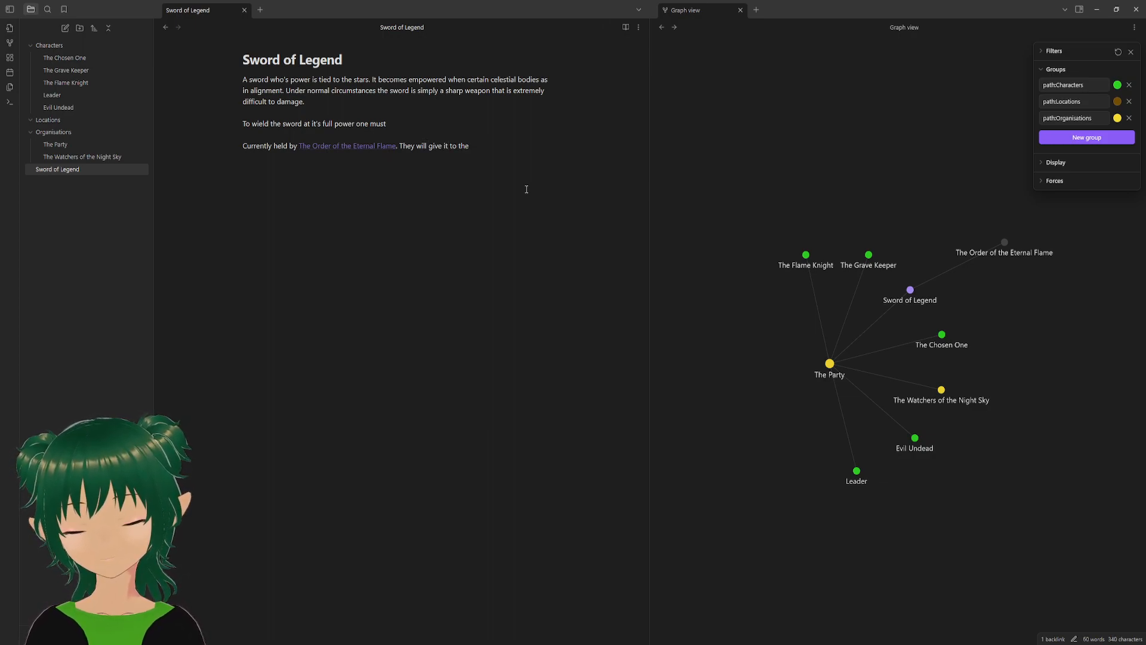
{"action": "key", "text": "BackSpace"}
{"action": "key", "text": "BackSpace"}
{"action": "key", "text": "BackSpace"}
{"action": "key", "text": "BackSpace"}
{"action": "type", "text": "[["}
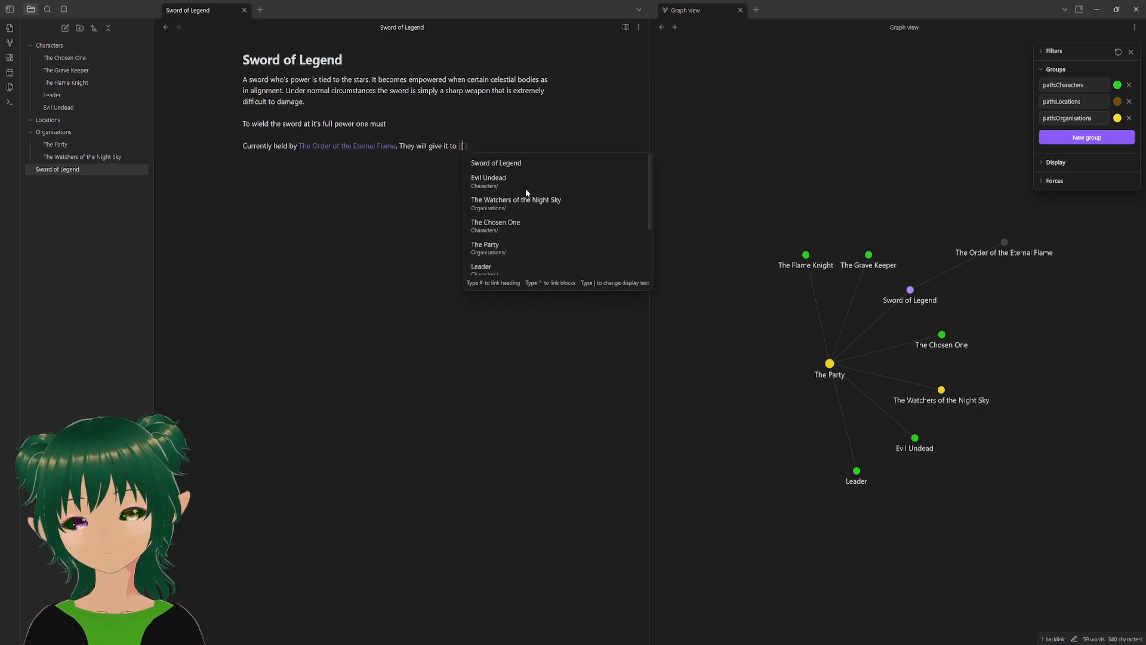
{"action": "key", "text": "Down"}
{"action": "key", "text": "Down"}
{"action": "key", "text": "Down"}
{"action": "key", "text": "Return"}
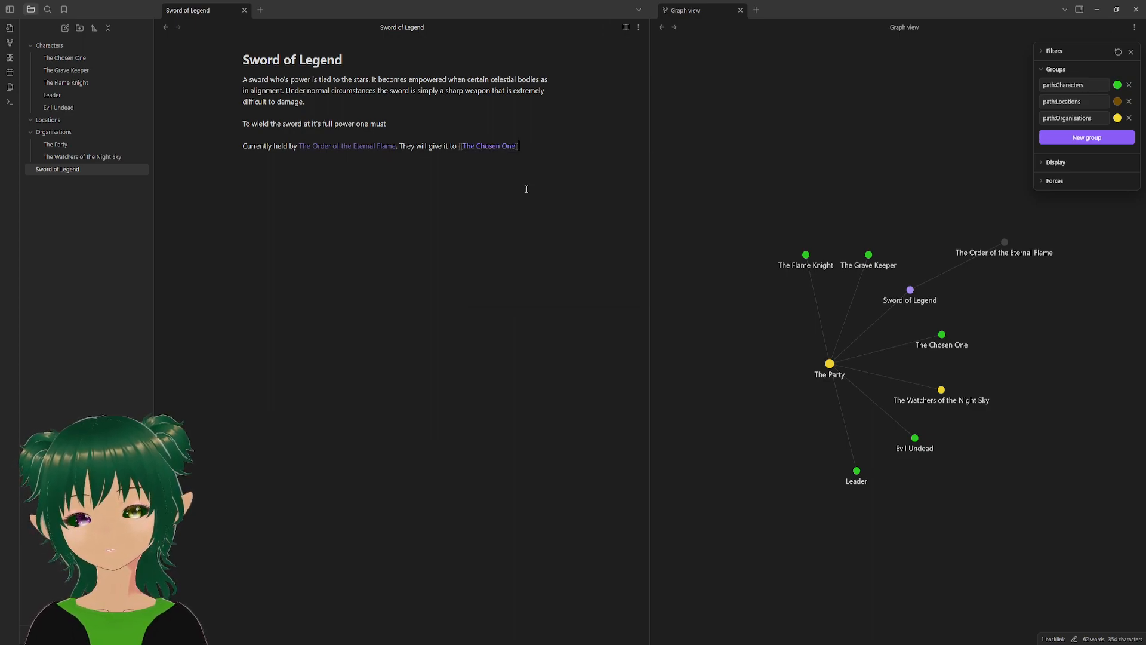
- Finish the sentence behind The Chosen One link with "only if they are able to pass their trials."
{"action": "type", "text": "only if"}
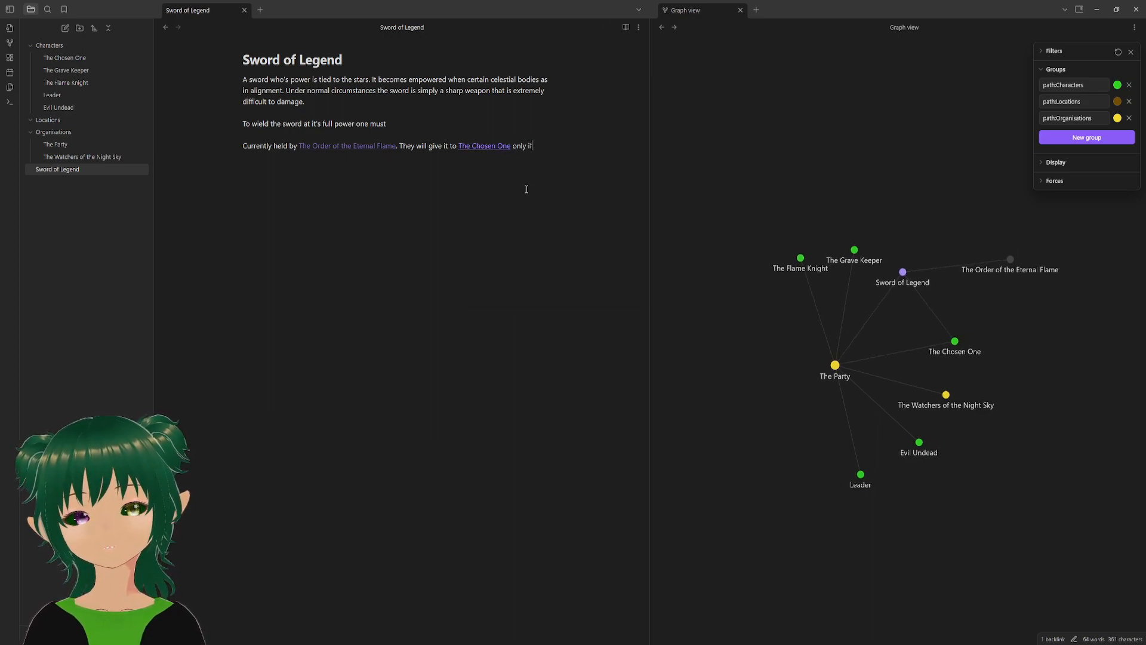
{"action": "type", "text": " they are a"}
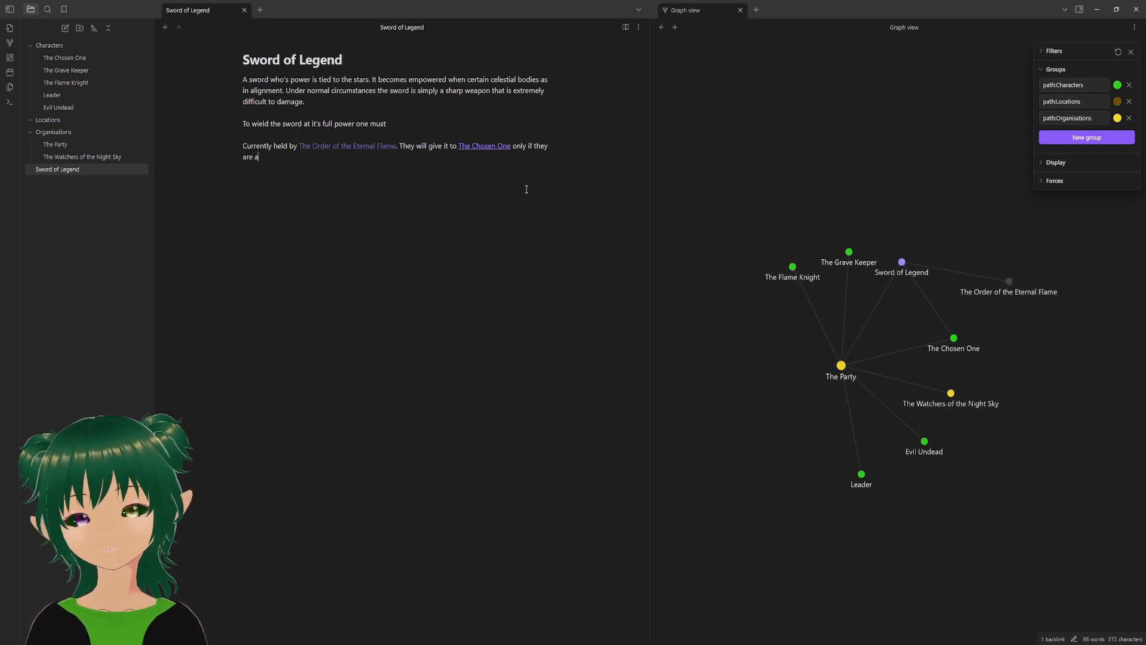
{"action": "type", "text": "ble to pass "}
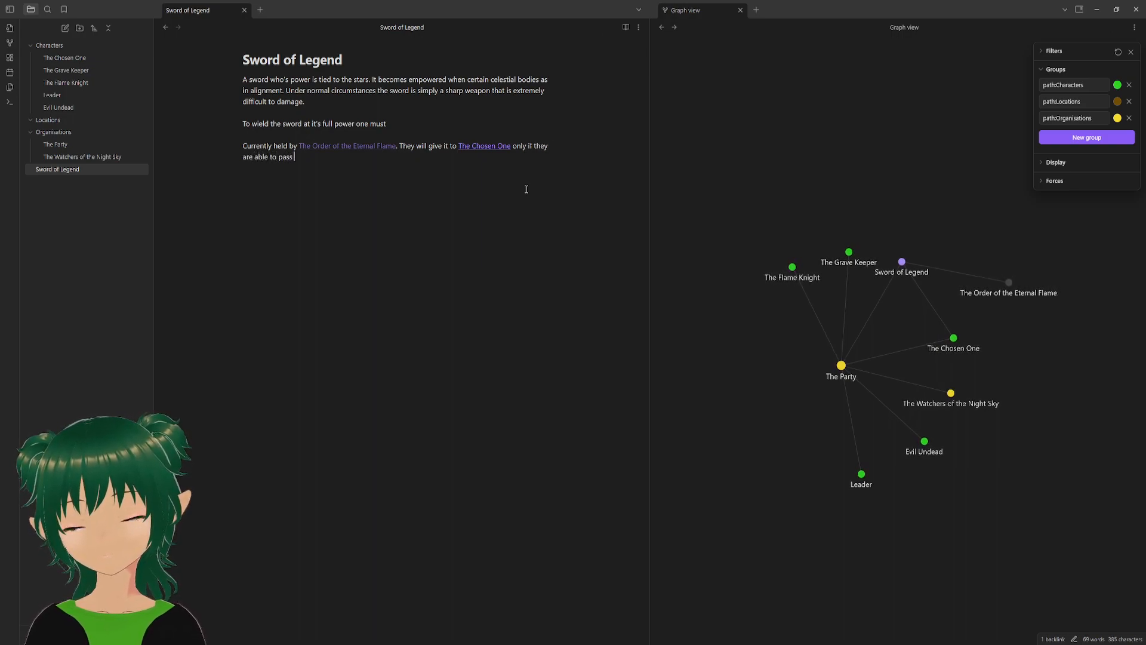
{"action": "type", "text": "their tria"}
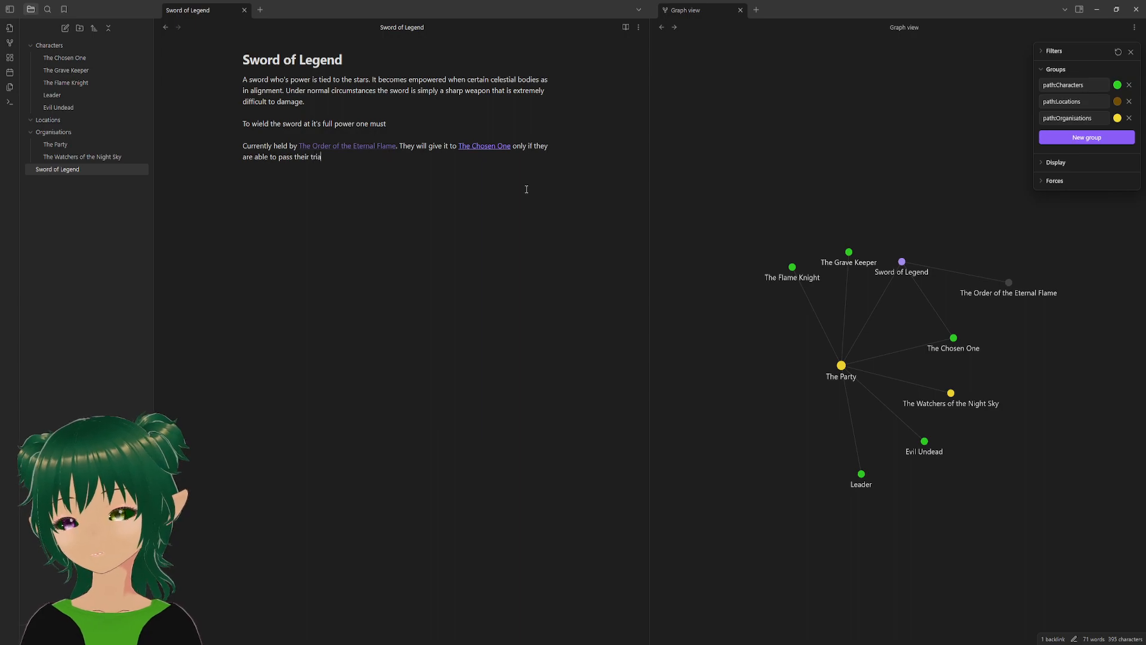
{"action": "type", "text": "ls."}
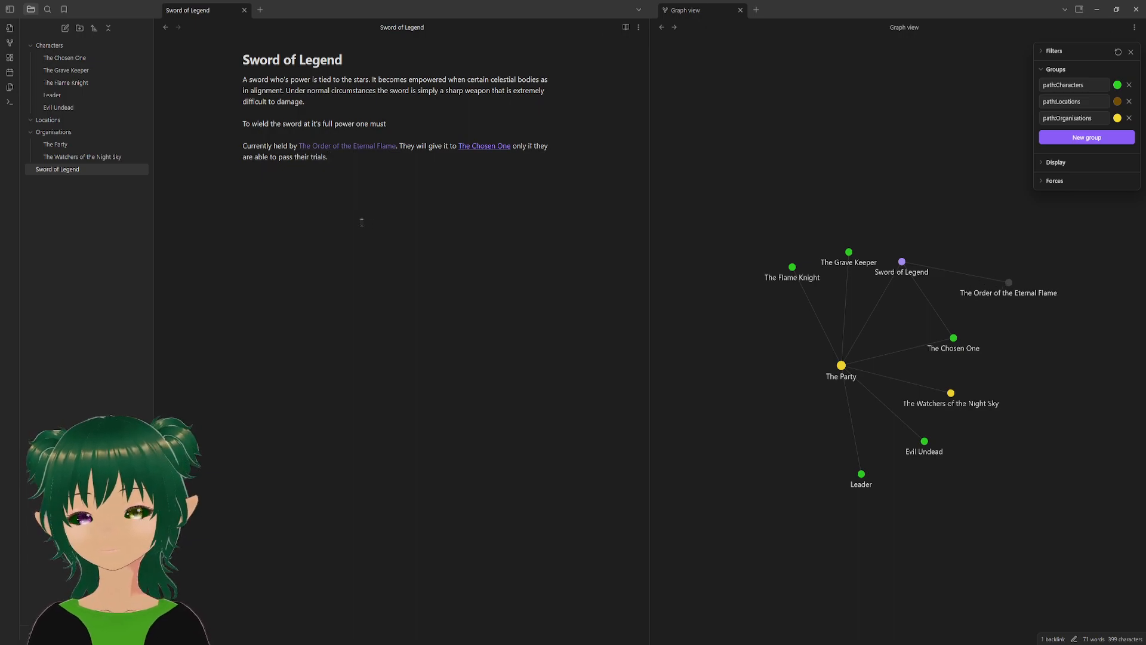
- Open The Flame Knight note, change its line to "Member to be of The Party." and start a new line below
{"action": "left_click", "coordinate": [64, 82]}
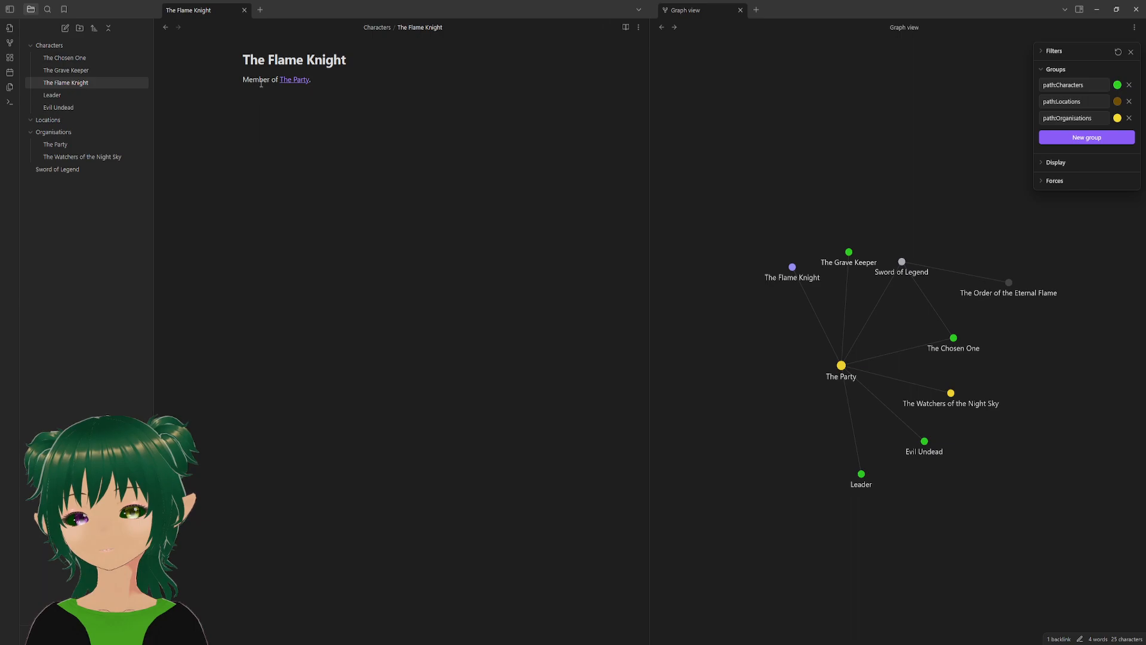
{"action": "type", "text": "to"}
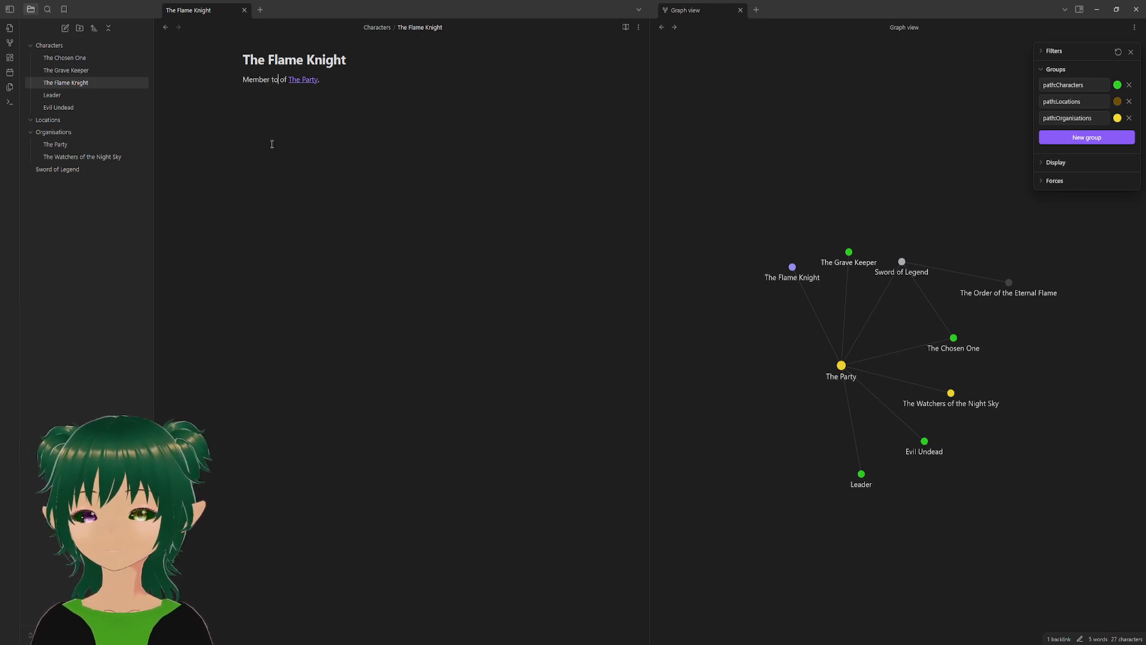
{"action": "type", "text": " be of The Party. "}
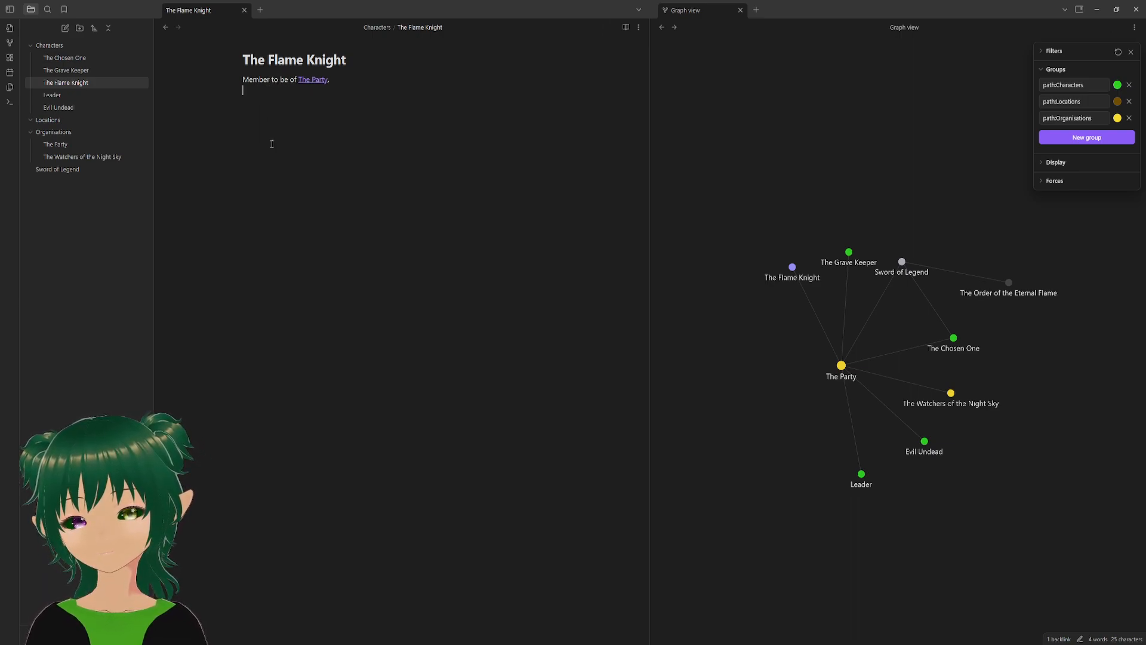
- Continue the Flame Knight description behind The Party sentence with "Currently a young knight in"
{"action": "type", "text": "Currently"}
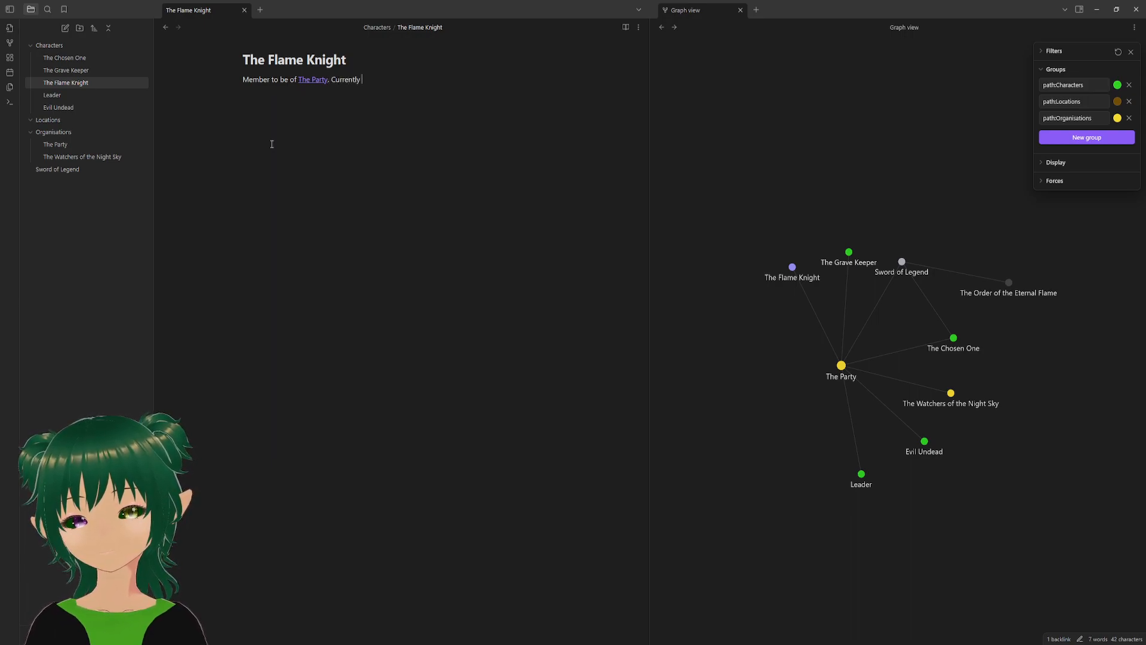
{"action": "type", "text": " a y"}
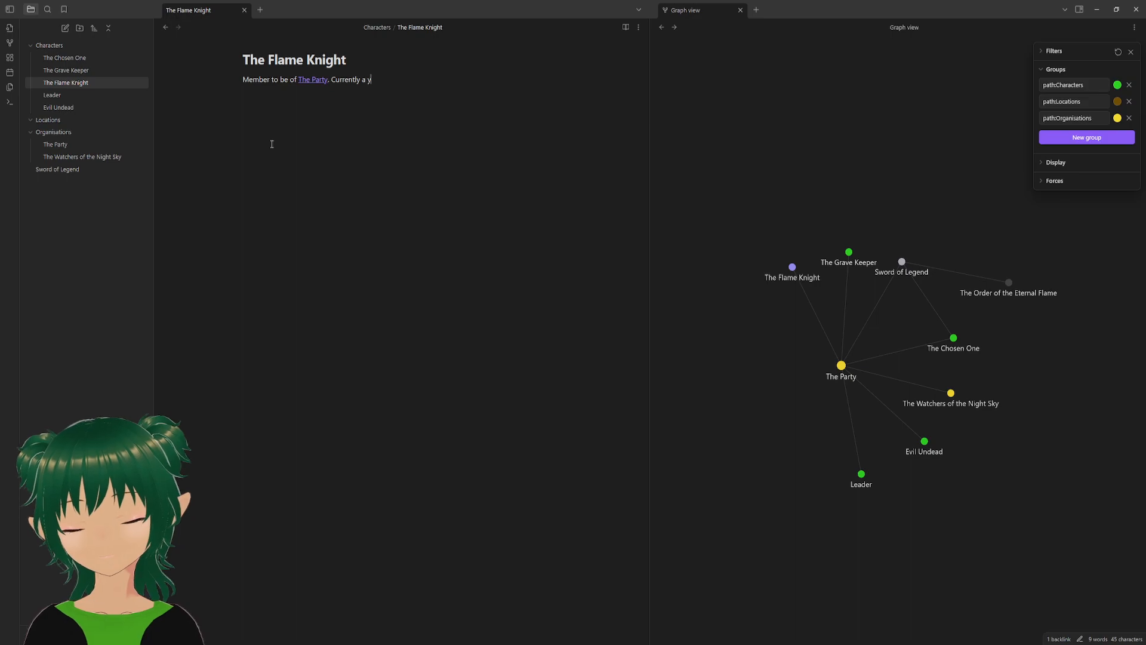
{"action": "type", "text": "oung knight in the"}
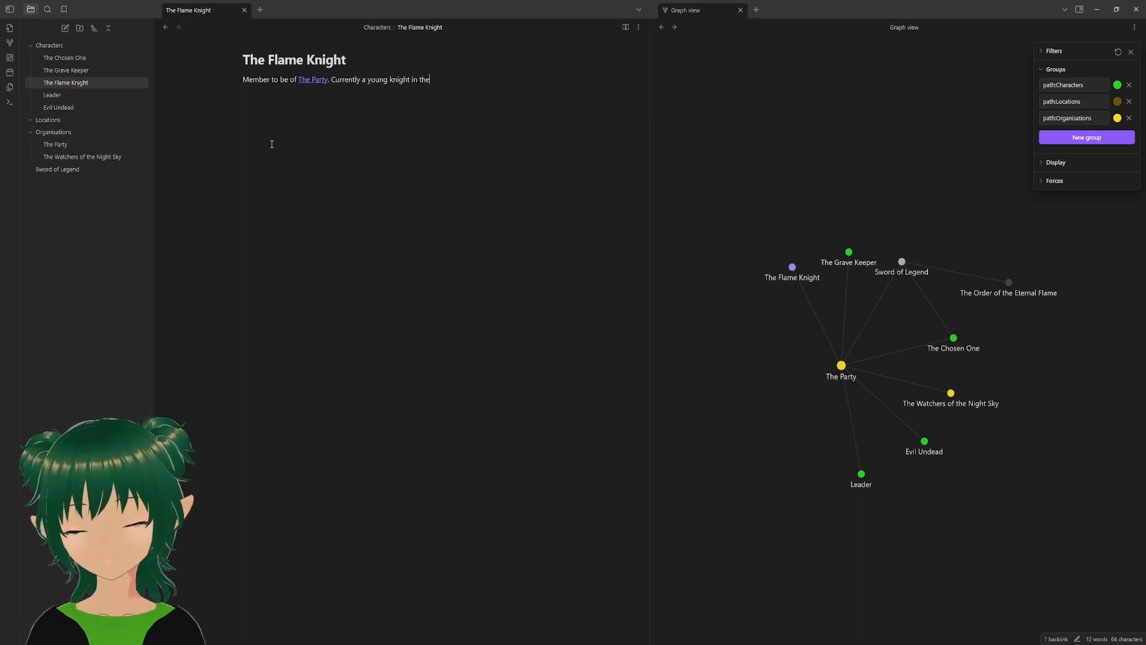
{"action": "key", "text": "BackSpace"}
{"action": "key", "text": "BackSpace"}
- Complete the "Currently a young knight in" sentence with a link to The Order of the Eternal Flame and a full stop
{"action": "type", "text": "[["}
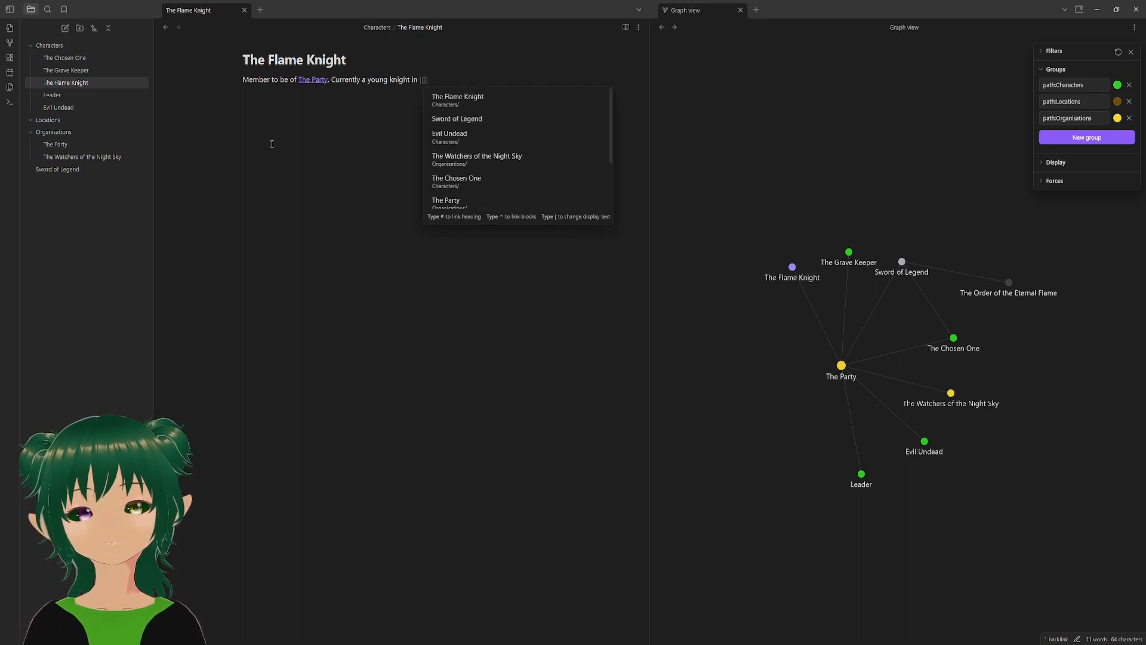
{"action": "key", "text": "Up"}
{"action": "key", "text": "Up"}
{"action": "key", "text": "Down"}
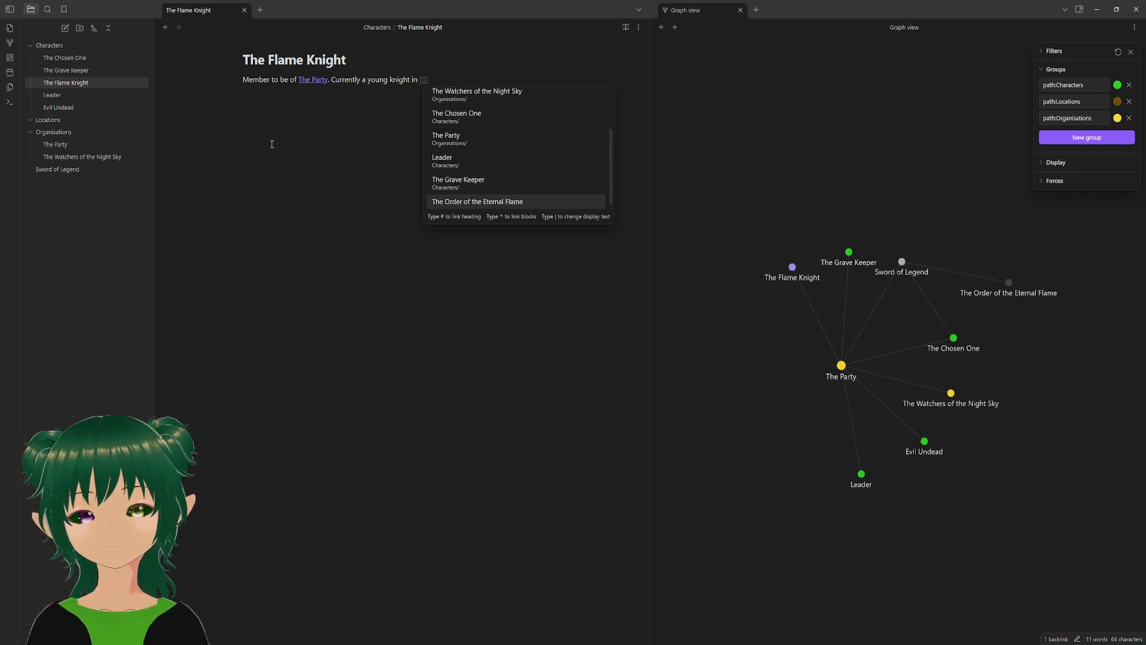
{"action": "key", "text": "Down"}
{"action": "key", "text": "Down"}
{"action": "key", "text": "Down"}
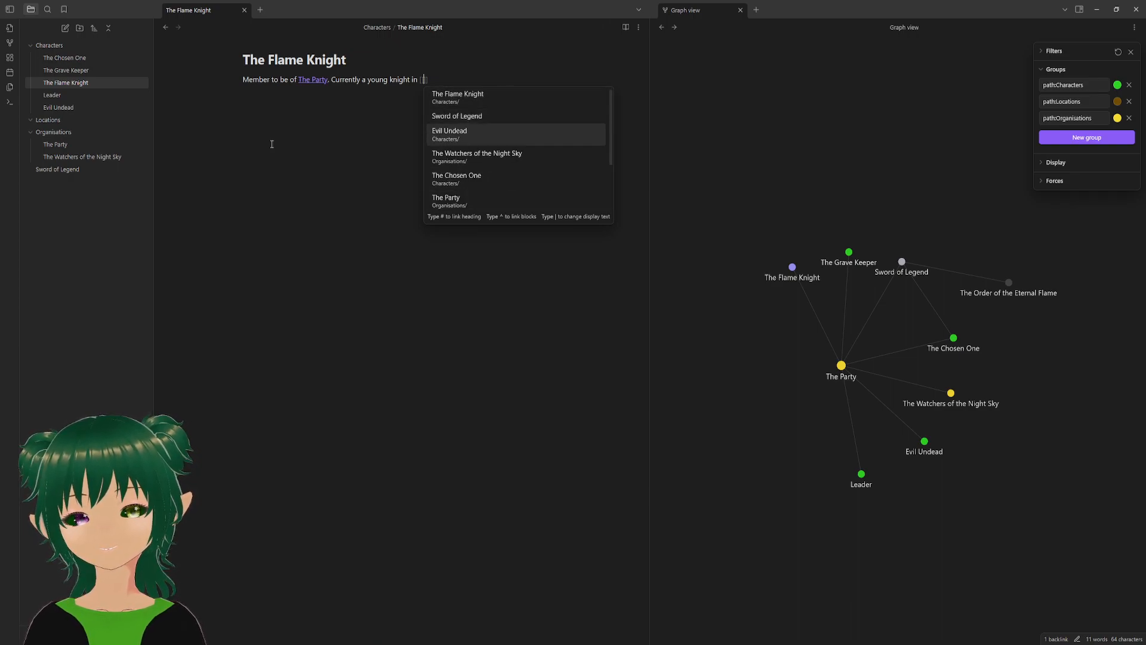
{"action": "key", "text": "Down"}
{"action": "key", "text": "Down"}
{"action": "key", "text": "Down"}
{"action": "key", "text": "Down"}
{"action": "key", "text": "Down"}
{"action": "key", "text": "Down"}
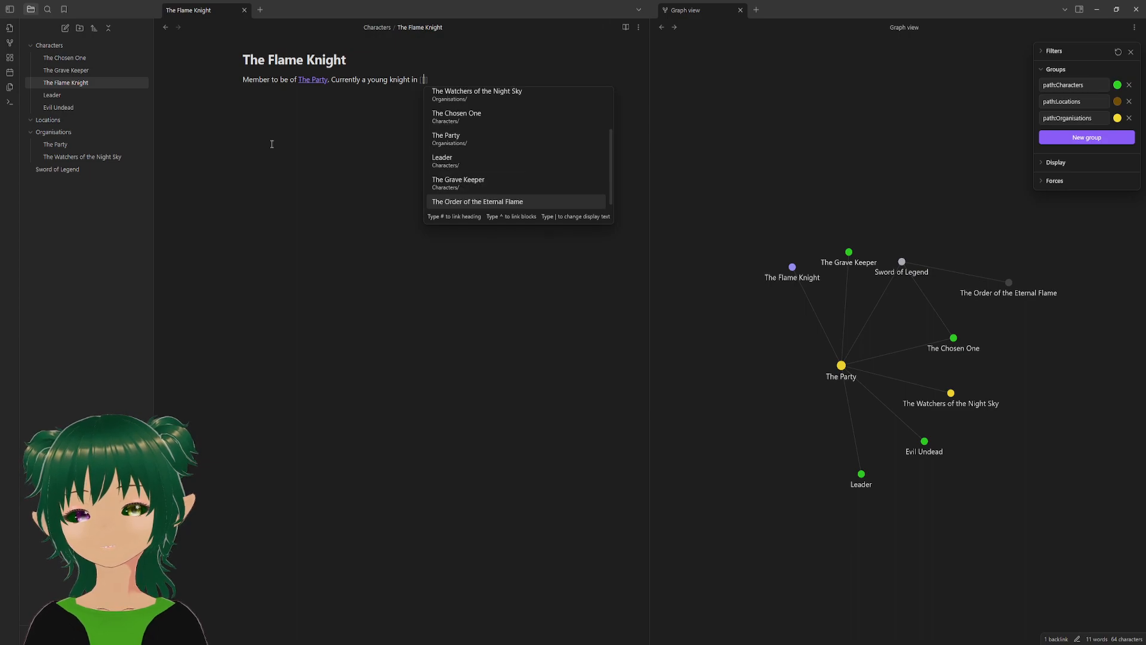
{"action": "key", "text": "Return"}
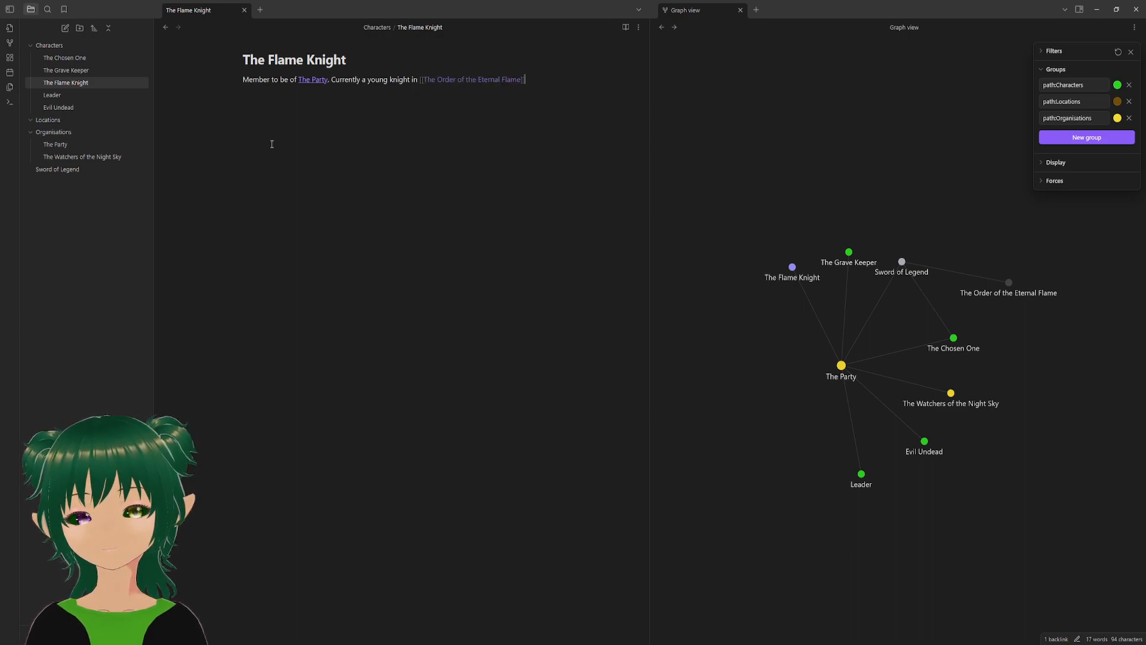
{"action": "type", "text": "."}
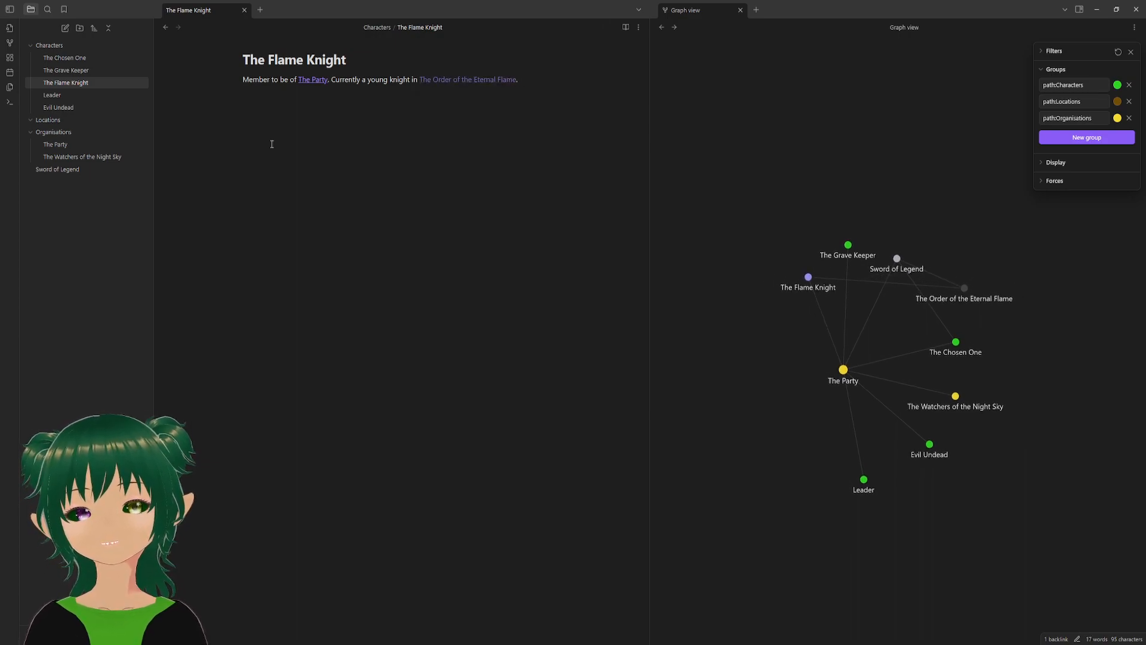
- Create The Order of the Eternal Flame note from its link, file it in Organisations and return to The Flame Knight
{"action": "left_click", "coordinate": [476, 81]}
{"action": "left_click_drag", "start_coordinate": [74, 181], "coordinate": [81, 157]}
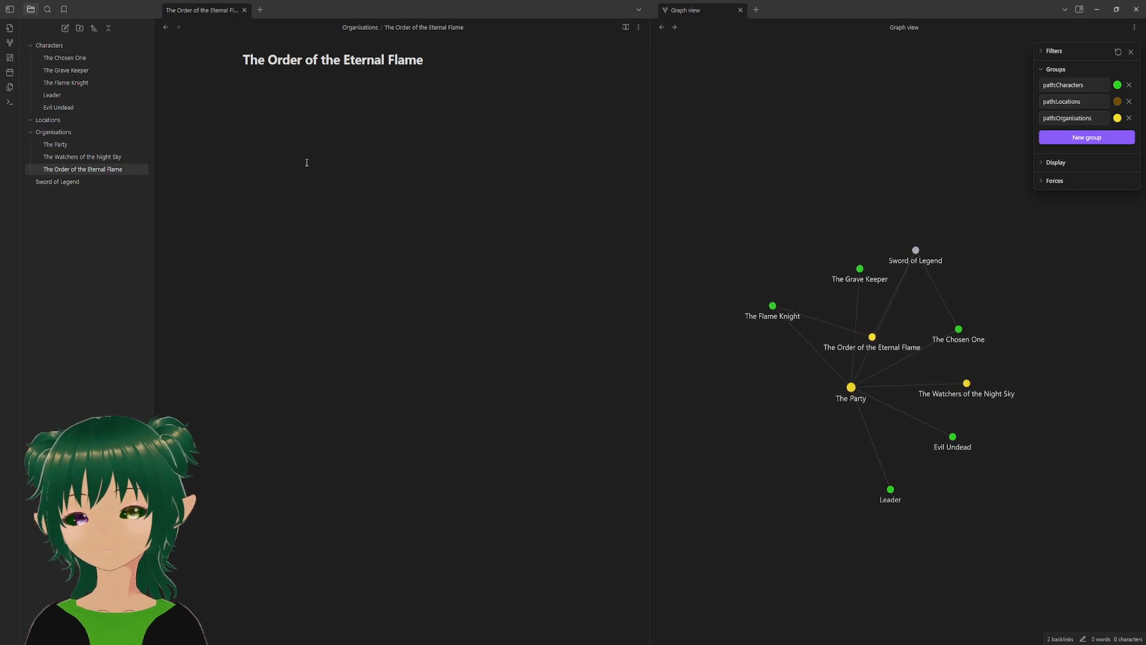
{"action": "left_click", "coordinate": [88, 84]}
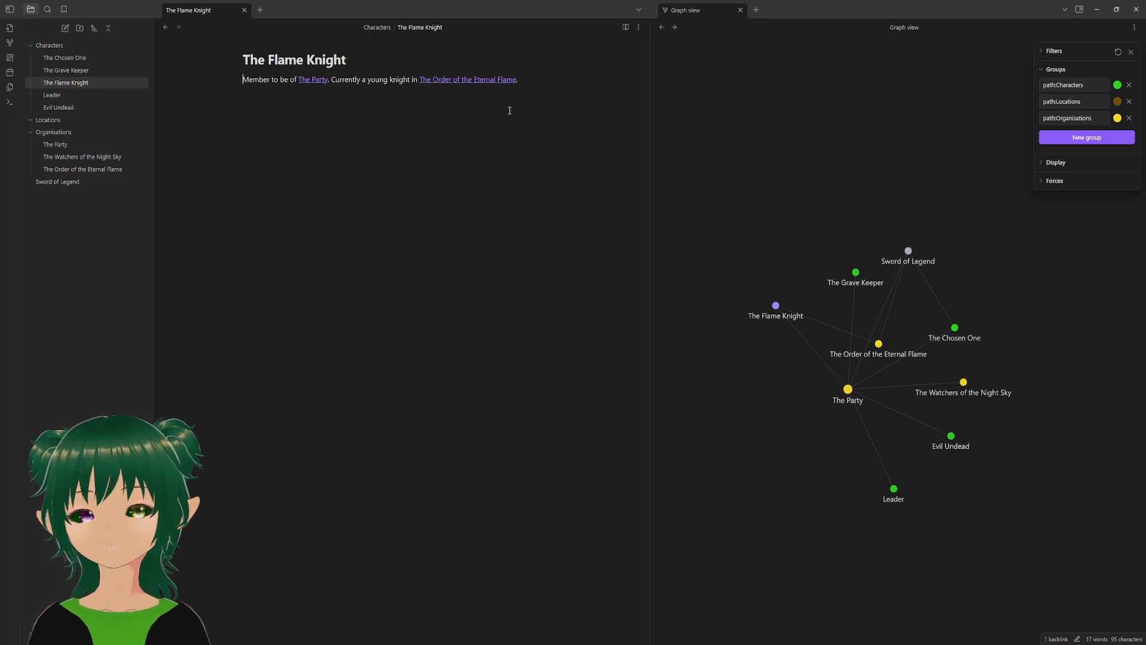
- Add "They will join the party" behind The Order of the Eternal Flame sentence
{"action": "left_click", "coordinate": [517, 184]}
{"action": "key", "text": "BackSpace"}
{"action": "type", "text": "They will"}
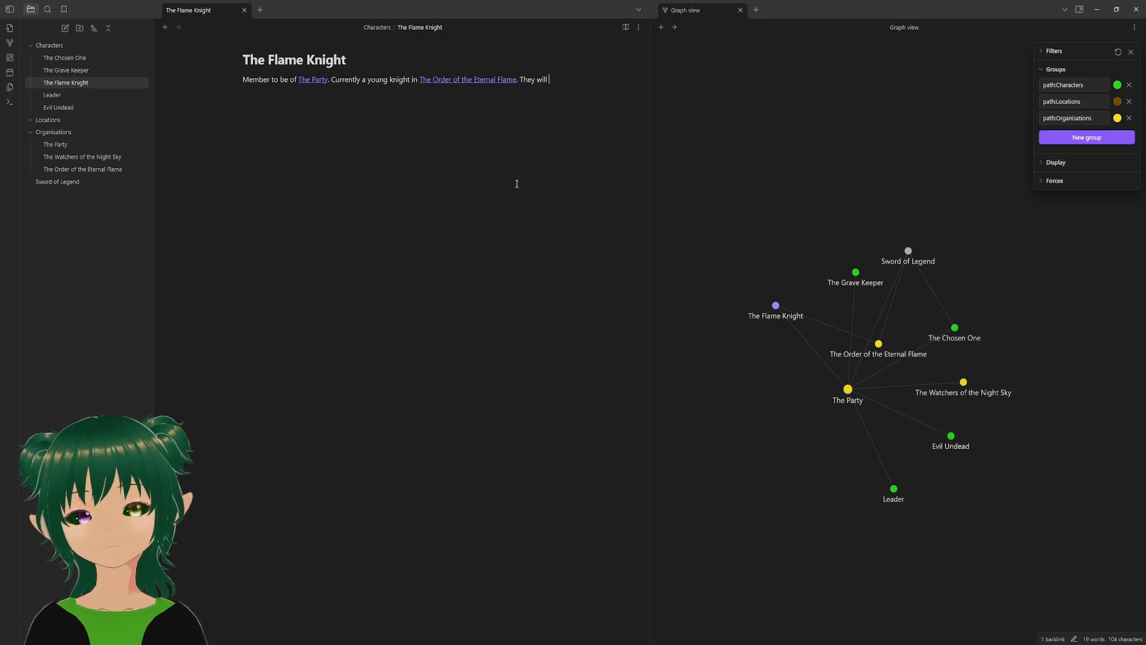
{"action": "type", "text": " join the heroes p"}
{"action": "key", "text": "BackSpace"}
{"action": "key", "text": "BackSpace"}
{"action": "key", "text": "BackSpace"}
{"action": "key", "text": "BackSpace"}
{"action": "key", "text": "BackSpace"}
{"action": "key", "text": "BackSpace"}
{"action": "key", "text": "BackSpace"}
{"action": "key", "text": "BackSpace"}
{"action": "key", "text": "BackSpace"}
{"action": "key", "text": "BackSpace"}
{"action": "key", "text": "BackSpace"}
{"action": "key", "text": "BackSpace"}
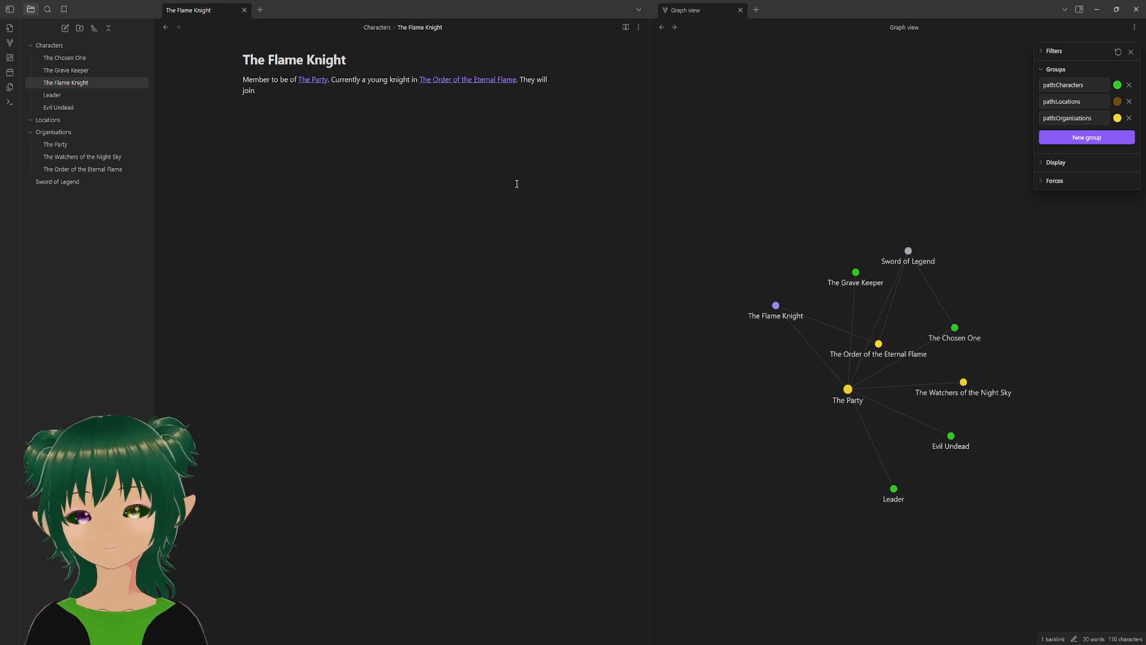
{"action": "type", "text": "the"}
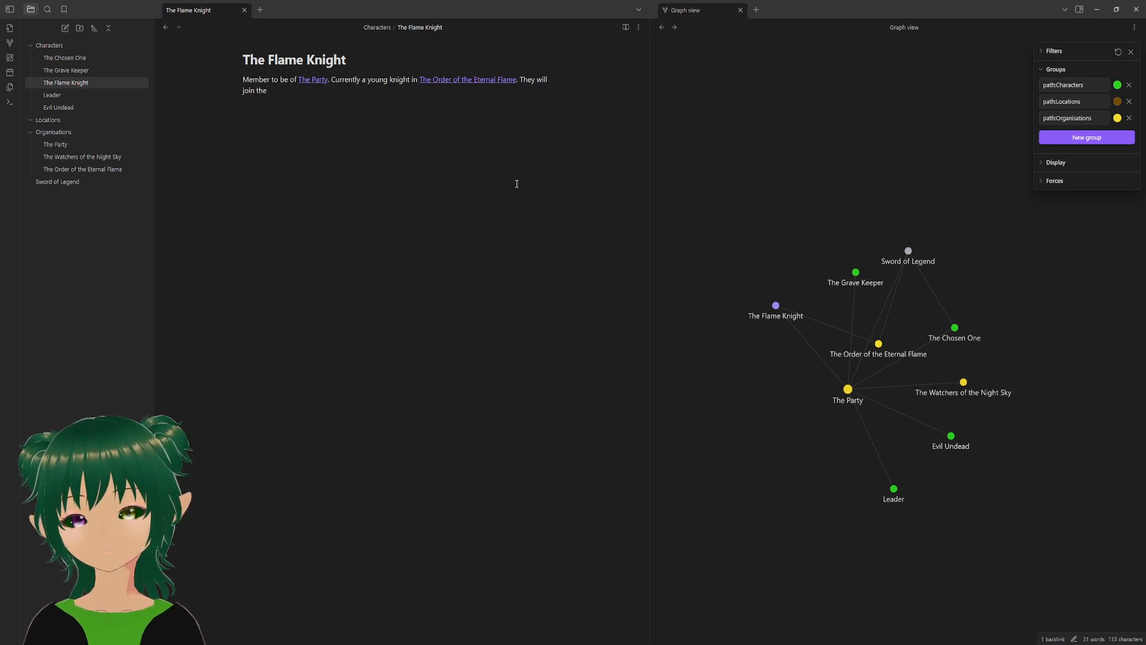
{"action": "type", "text": " part"}
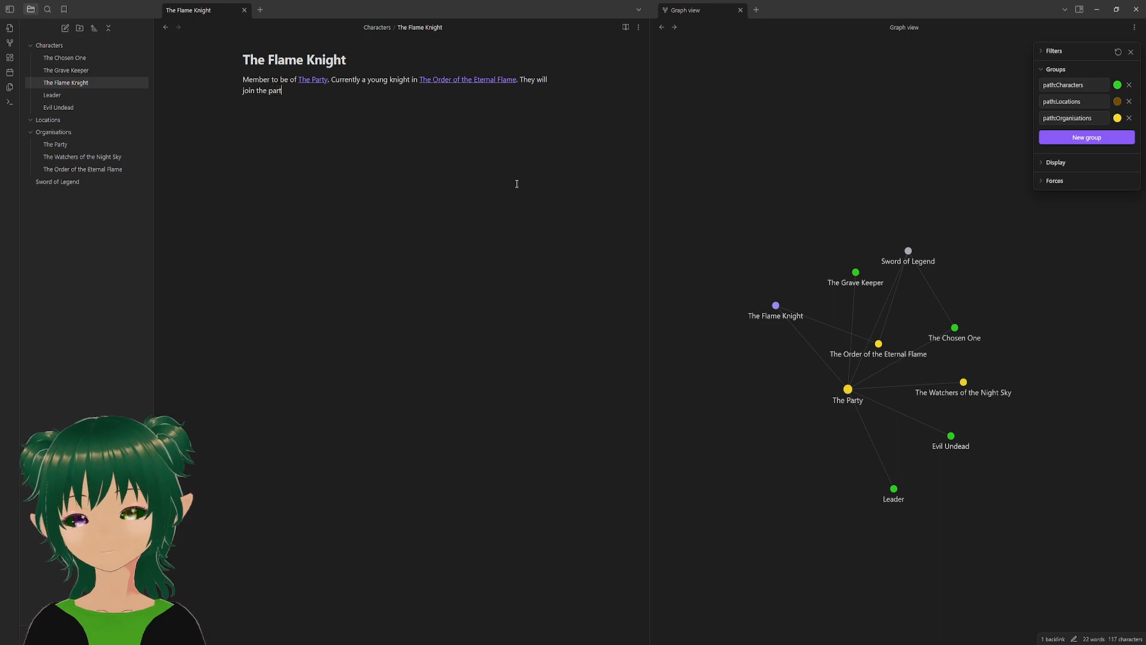
{"action": "type", "text": "y"}
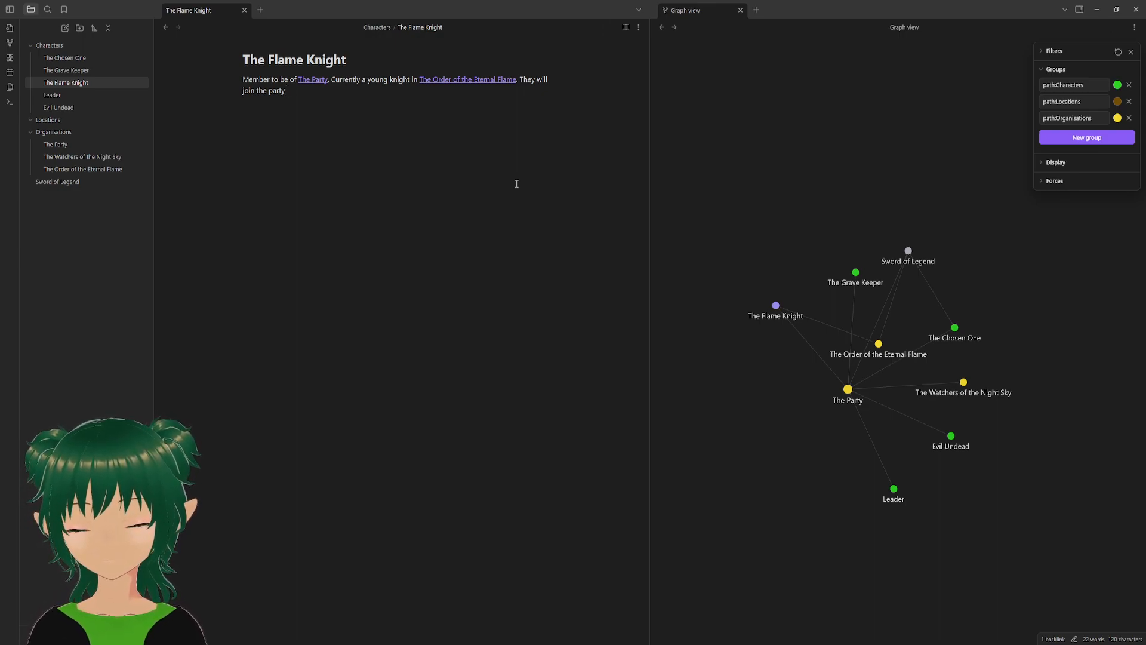
- Finish the "They will join the party" sentence with "after the chosen one attempts the trials."
{"action": "type", "text": "after the chosen one passes the trials"}
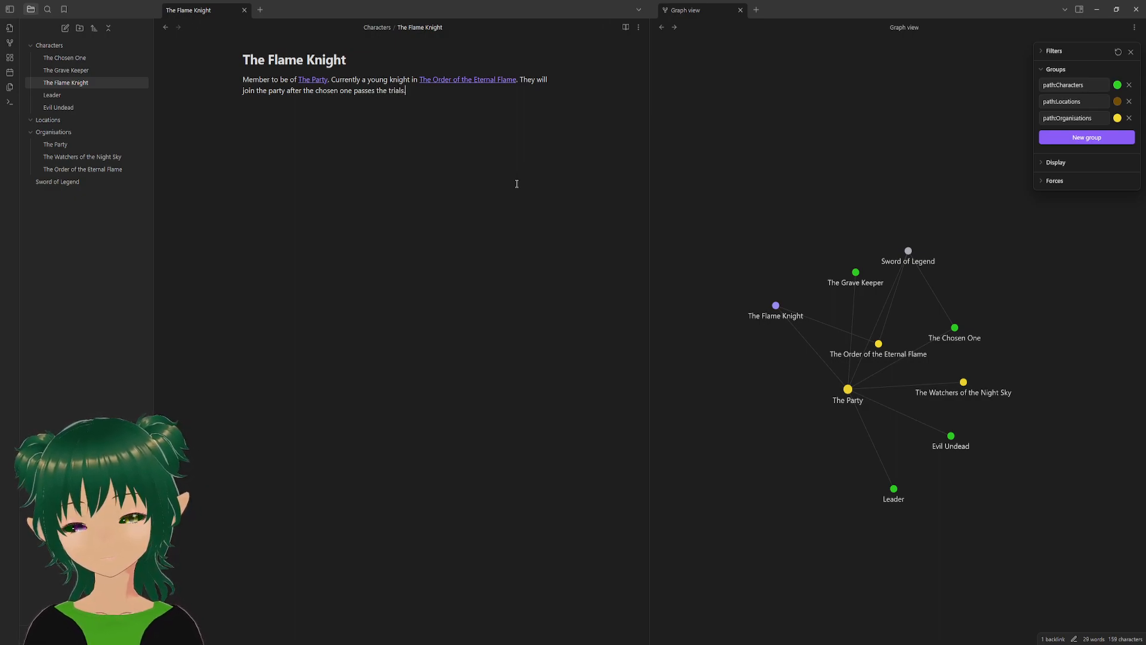
{"action": "key", "text": "BackSpace"}
{"action": "key", "text": "BackSpace"}
{"action": "key", "text": "BackSpace"}
{"action": "key", "text": "BackSpace"}
{"action": "key", "text": "BackSpace"}
{"action": "key", "text": "BackSpace"}
{"action": "key", "text": "BackSpace"}
{"action": "key", "text": "BackSpace"}
{"action": "key", "text": "BackSpace"}
{"action": "key", "text": "BackSpace"}
{"action": "key", "text": "BackSpace"}
{"action": "key", "text": "BackSpace"}
{"action": "key", "text": "BackSpace"}
{"action": "key", "text": "BackSpace"}
{"action": "key", "text": "BackSpace"}
{"action": "key", "text": "BackSpace"}
{"action": "key", "text": "BackSpace"}
{"action": "key", "text": "BackSpace"}
{"action": "key", "text": "BackSpace"}
{"action": "key", "text": "BackSpace"}
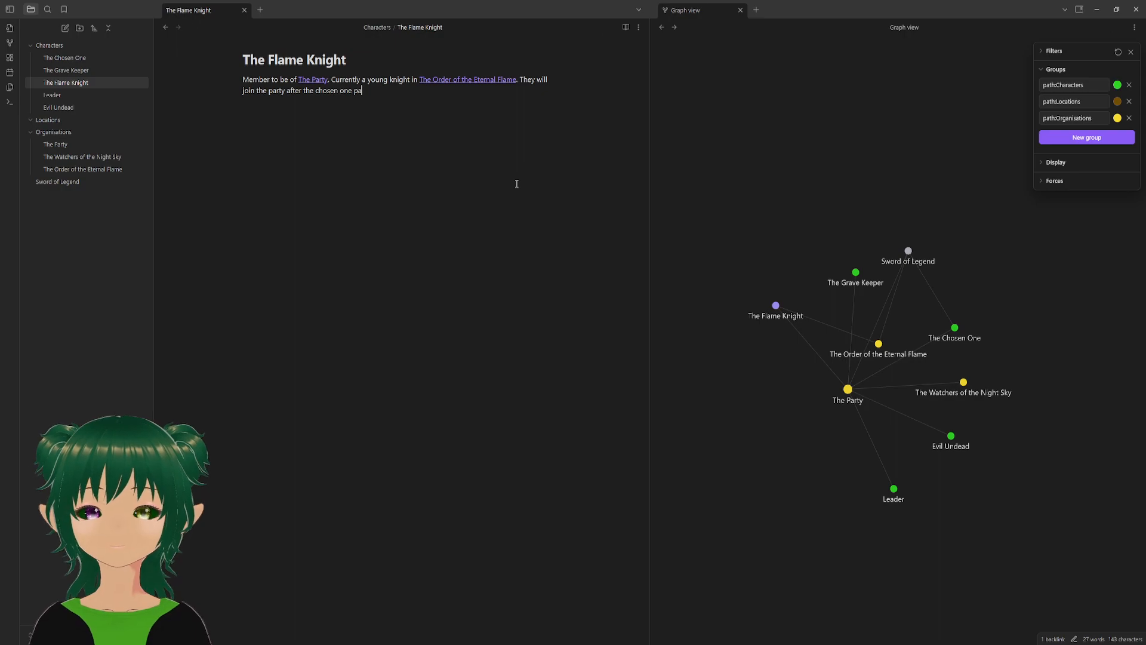
{"action": "key", "text": "BackSpace"}
{"action": "key", "text": "BackSpace"}
{"action": "key", "text": "BackSpace"}
{"action": "key", "text": "BackSpace"}
{"action": "key", "text": "BackSpace"}
{"action": "key", "text": "BackSpace"}
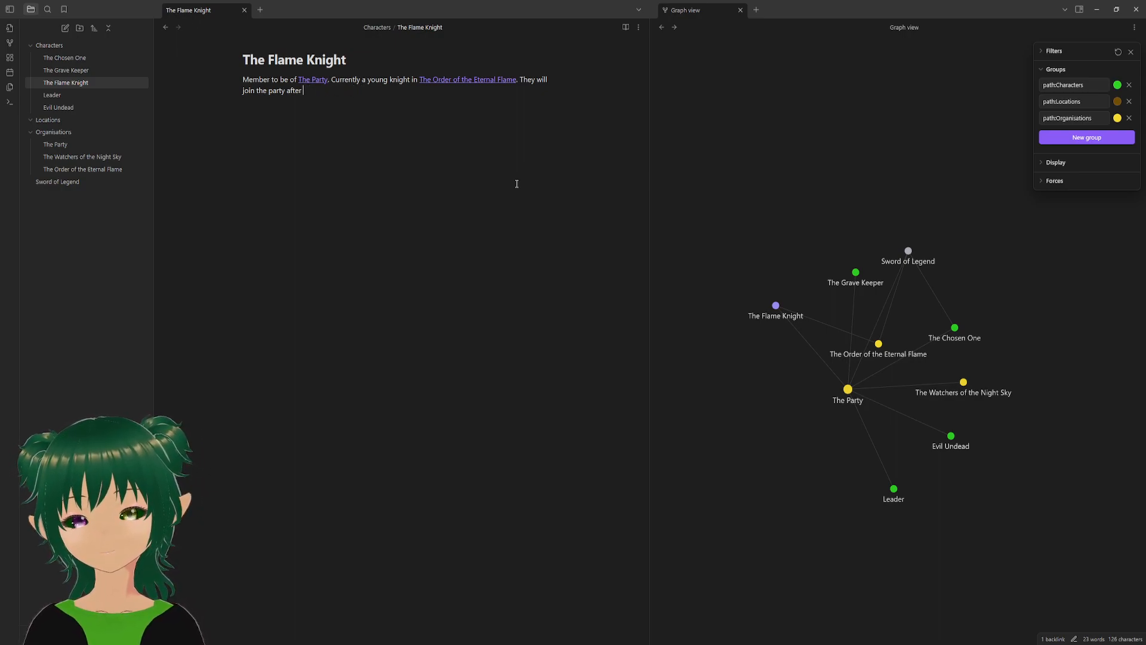
{"action": "type", "text": "the"}
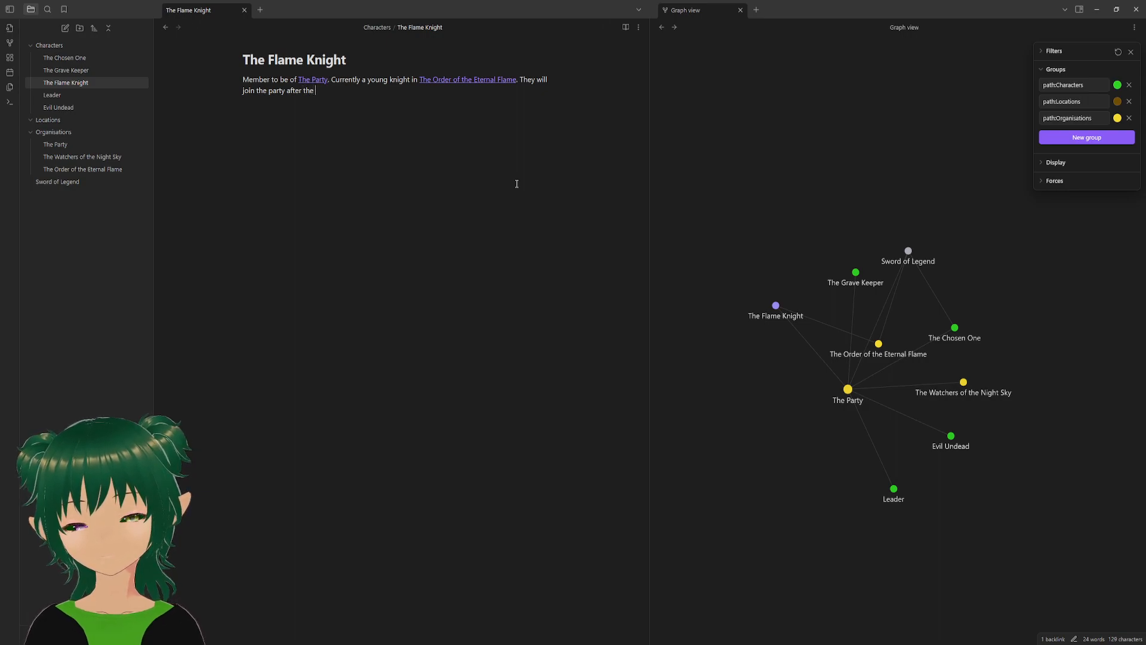
{"action": "type", "text": " chosen one a"}
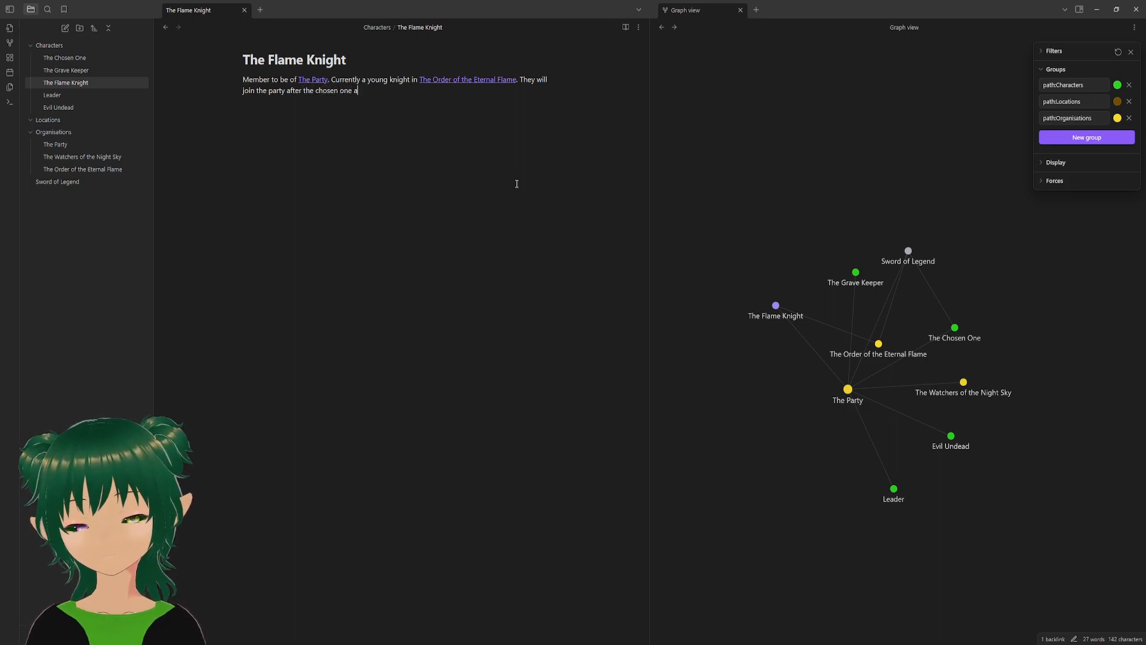
{"action": "type", "text": "ttempts the "}
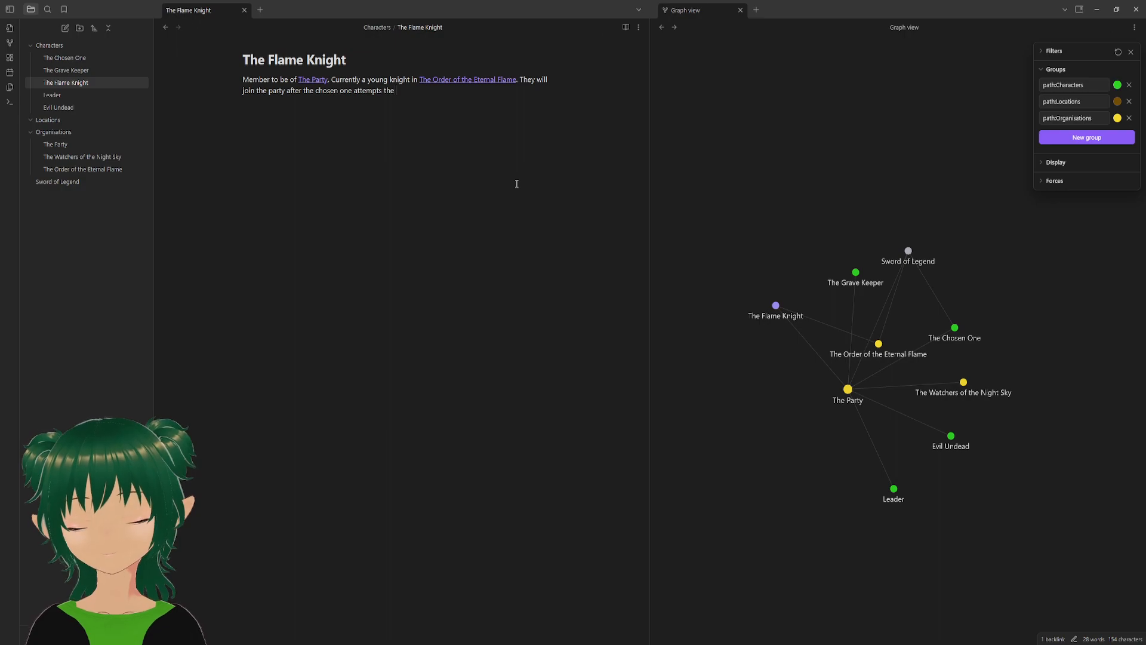
{"action": "type", "text": "trials."}
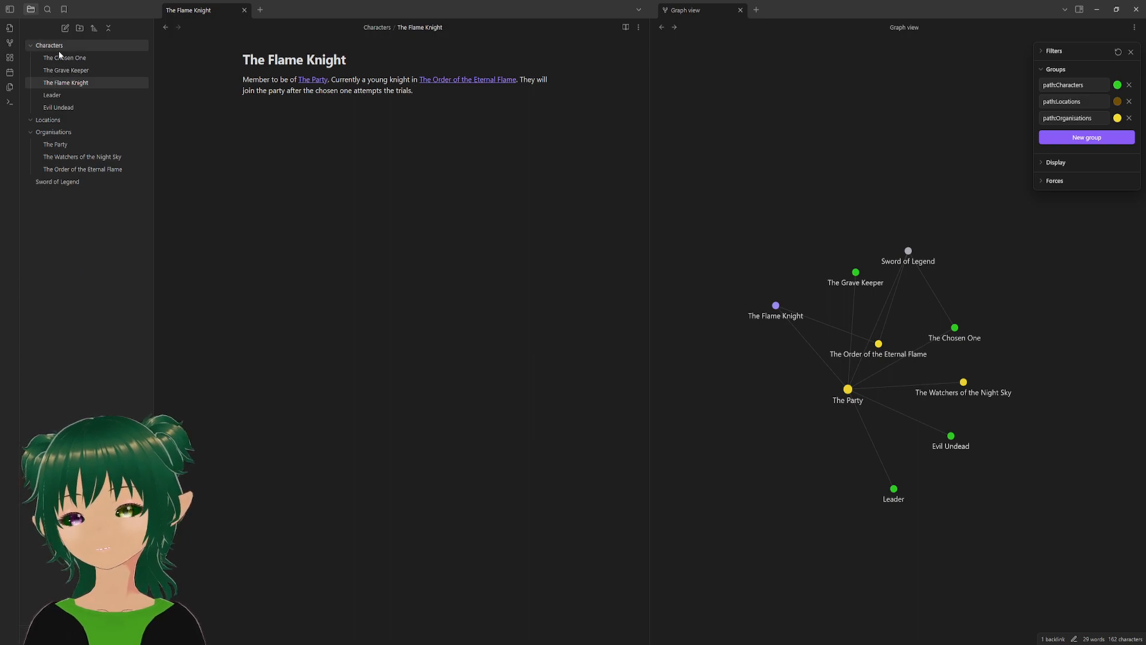
- Pull The Order of the Eternal Flame node outward in the graph and set the repel force to 15.10
{"action": "left_click_drag", "start_coordinate": [878, 345], "coordinate": [763, 429]}
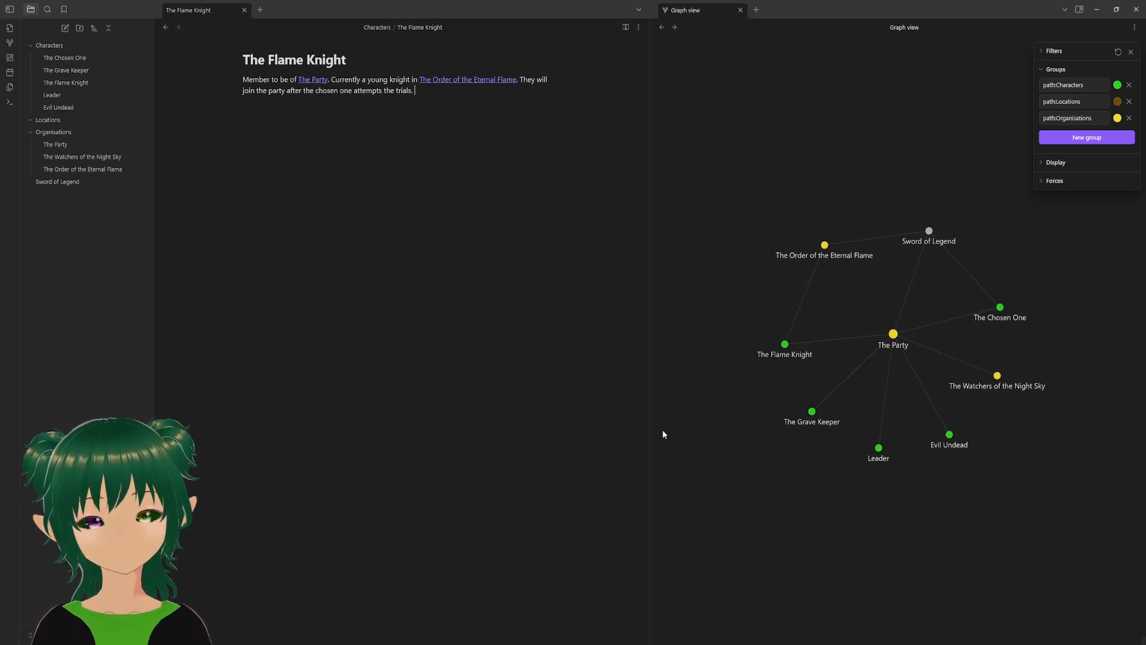
{"action": "left_click", "coordinate": [1051, 181]}
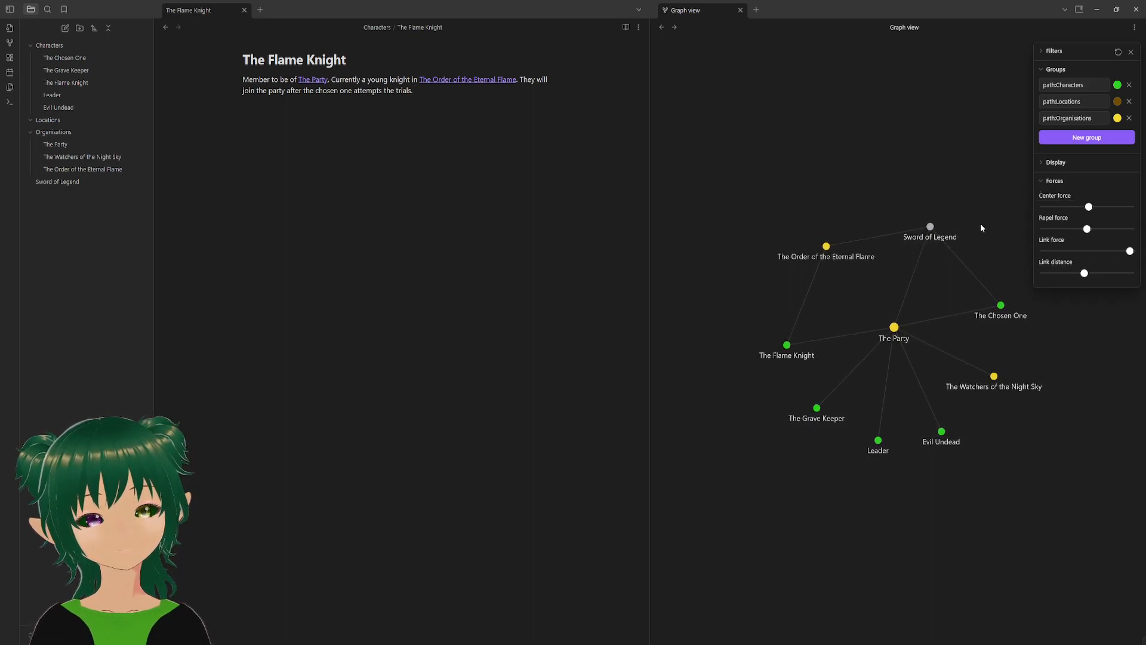
{"action": "left_click_drag", "start_coordinate": [1086, 229], "coordinate": [1110, 236]}
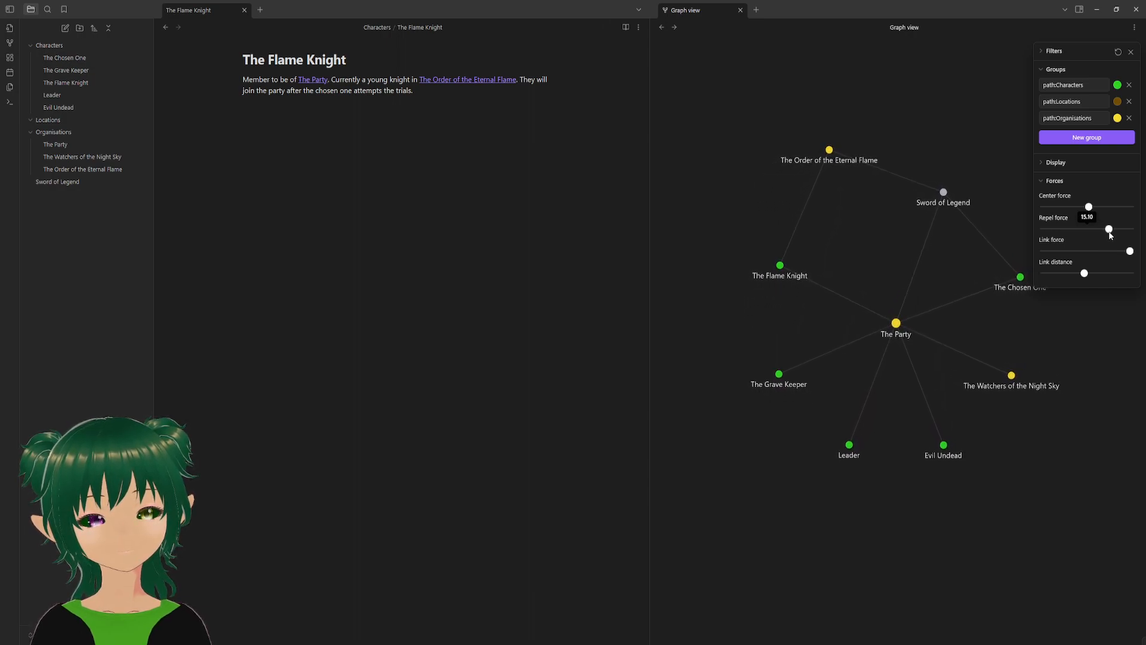
{"action": "left_click", "coordinate": [1055, 181]}
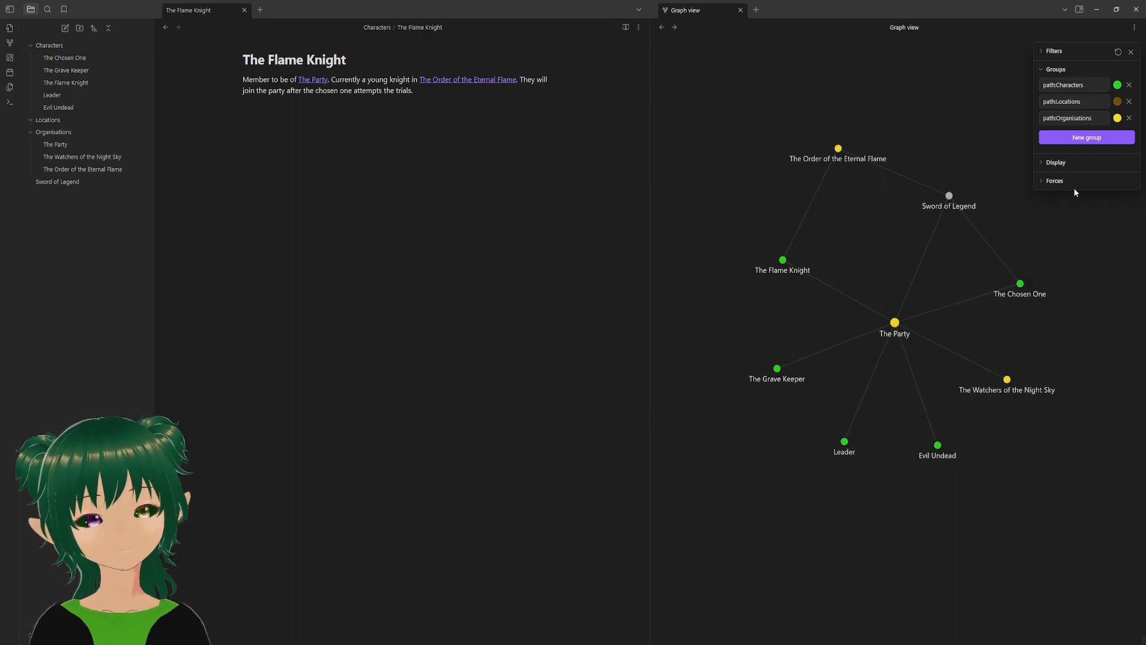
{"action": "left_click", "coordinate": [1051, 181]}
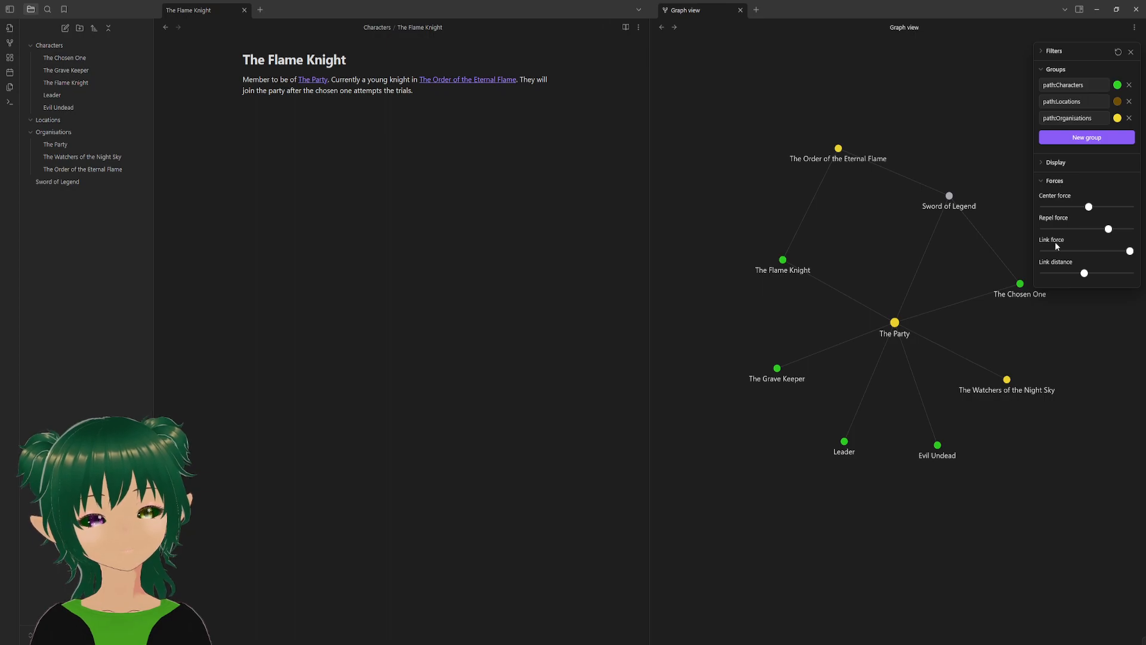
{"action": "left_click", "coordinate": [1046, 178]}
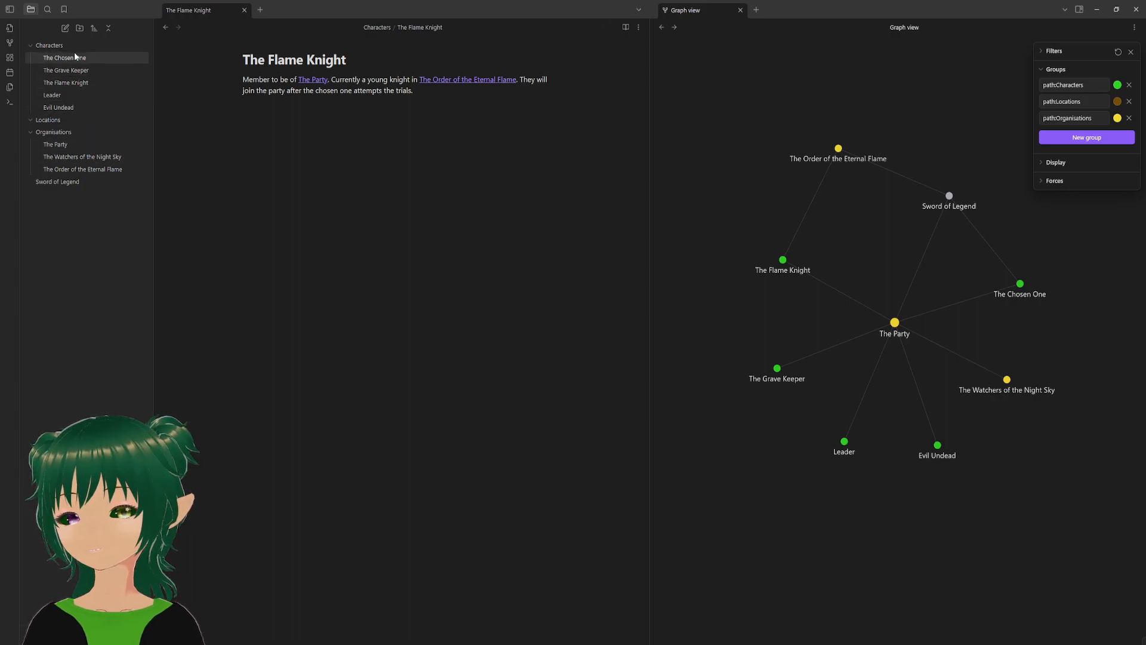
- Look through the Leader, The Order of the Eternal Flame, The Watchers of the Night Sky, The Chosen One and The Party notes beside the graph
{"action": "left_click", "coordinate": [70, 95]}
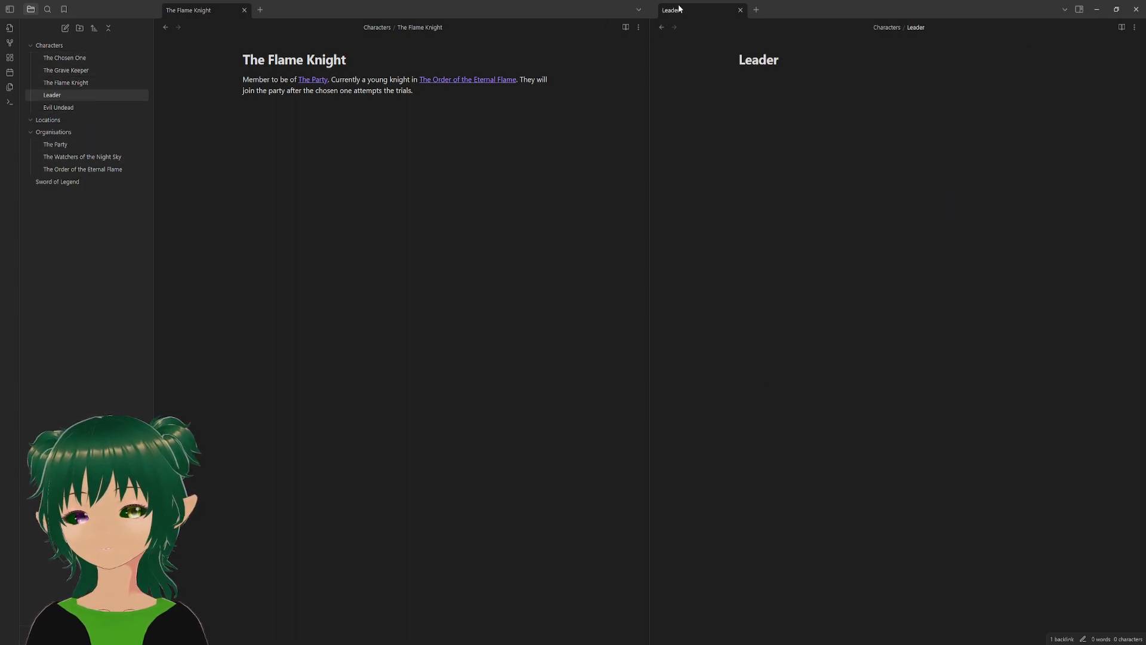
{"action": "left_click", "coordinate": [661, 30]}
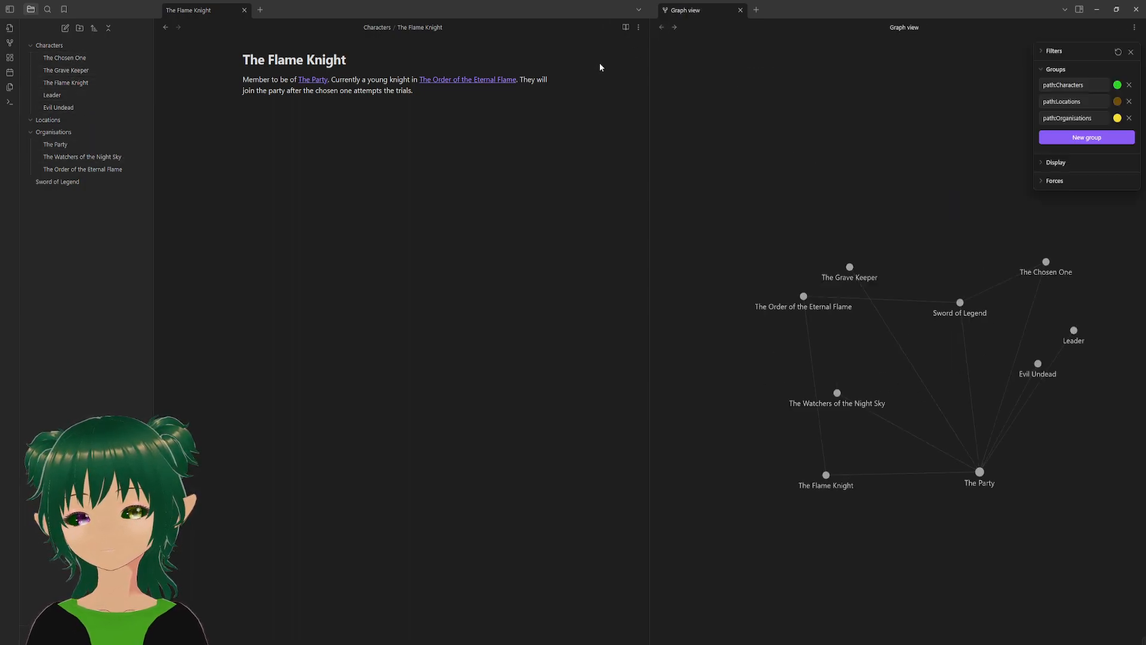
{"action": "left_click", "coordinate": [71, 95]}
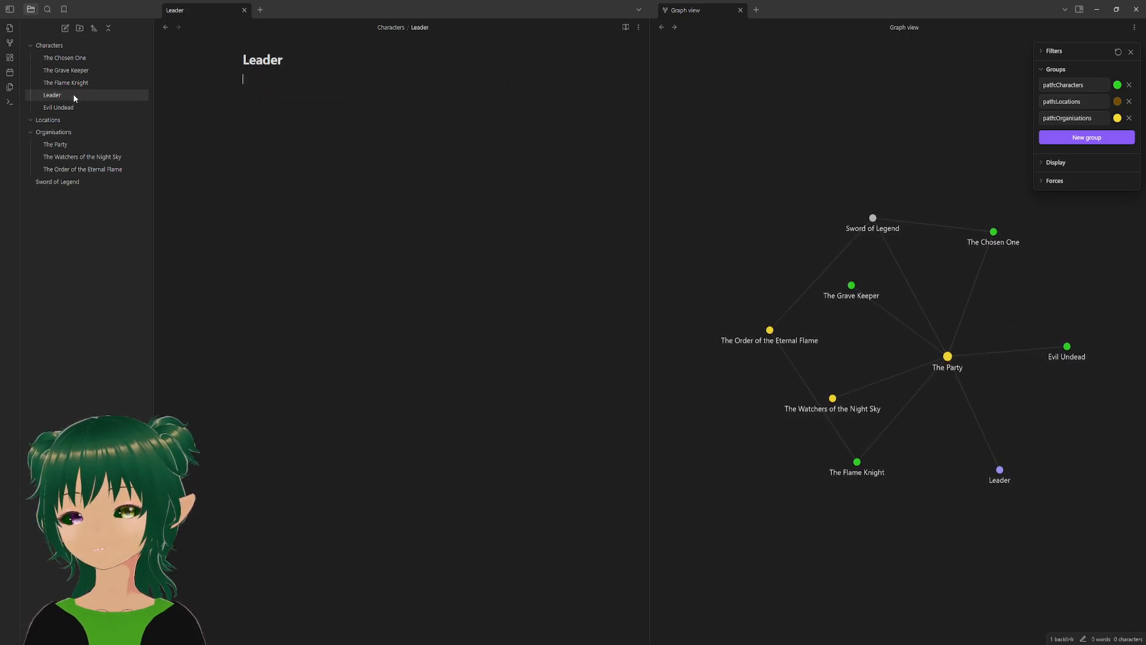
{"action": "left_click", "coordinate": [74, 169]}
{"action": "left_click", "coordinate": [85, 159]}
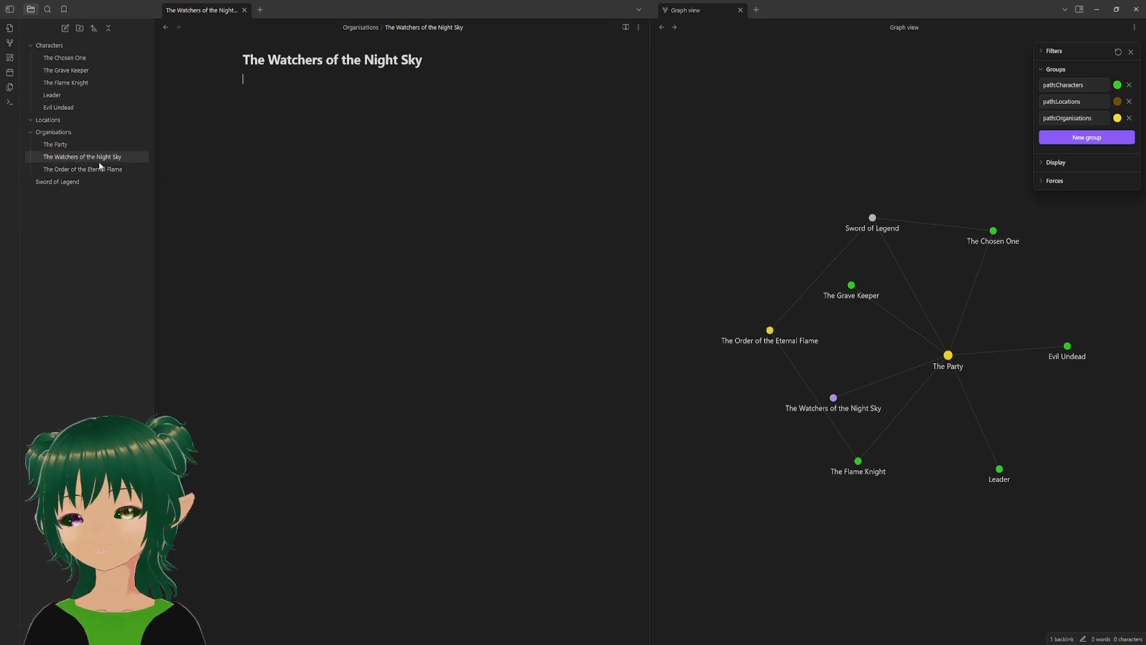
{"action": "left_click", "coordinate": [66, 59]}
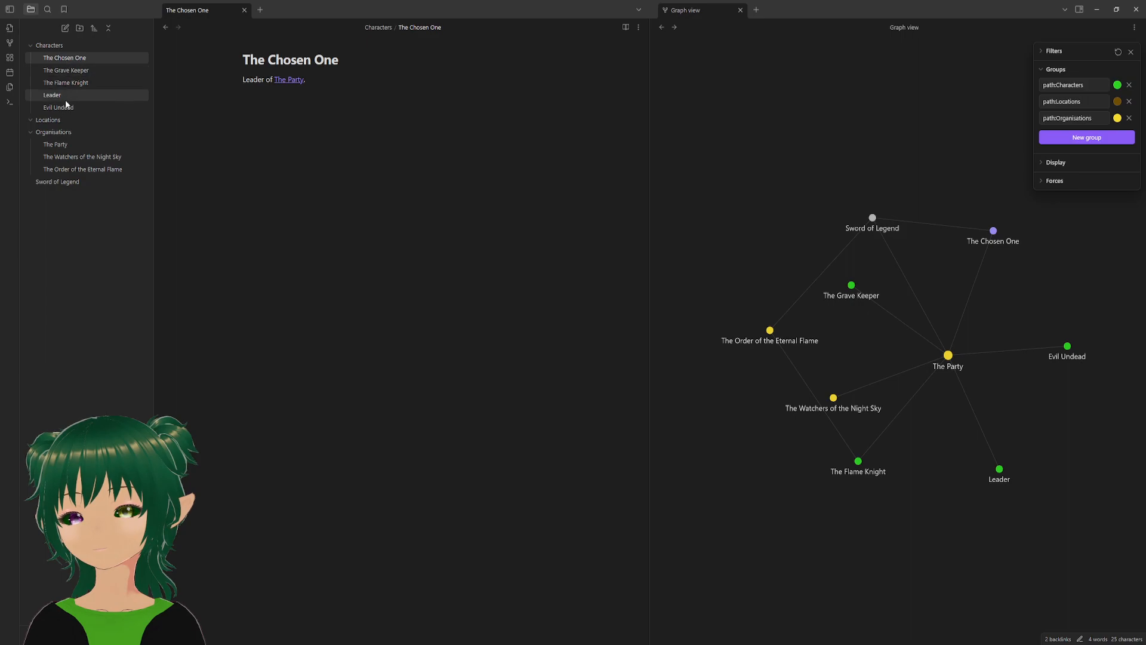
{"action": "left_click", "coordinate": [57, 144]}
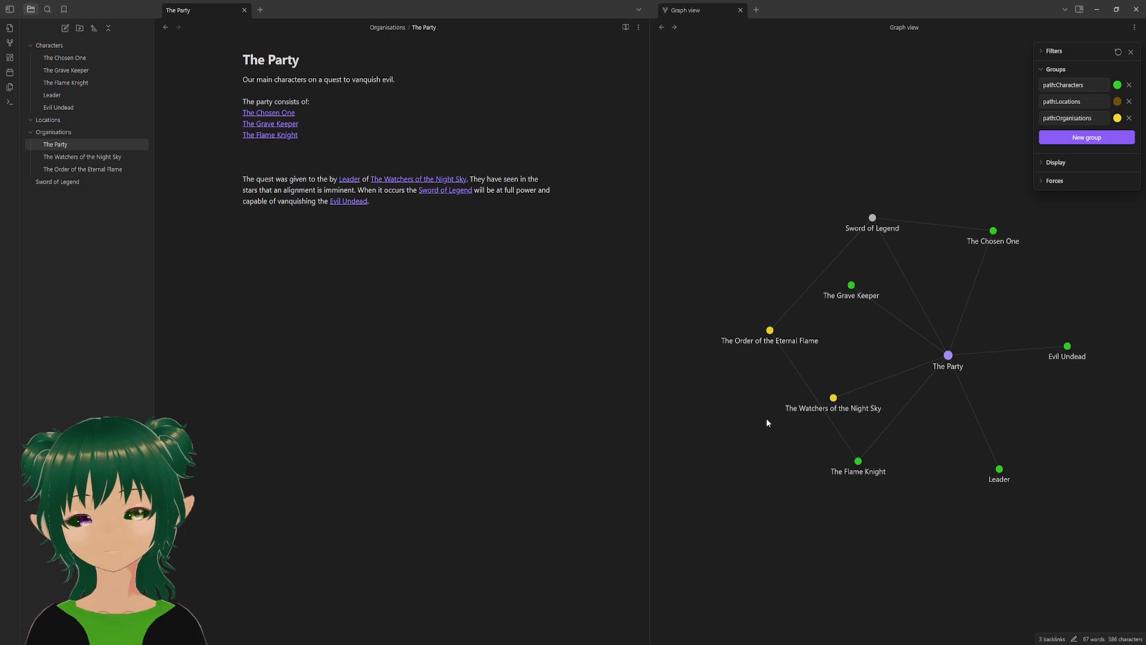
- Pull The Watchers of the Night Sky node below The Party in the graph and open the Leader note from The Party's text
{"action": "left_click_drag", "start_coordinate": [835, 399], "coordinate": [912, 465]}
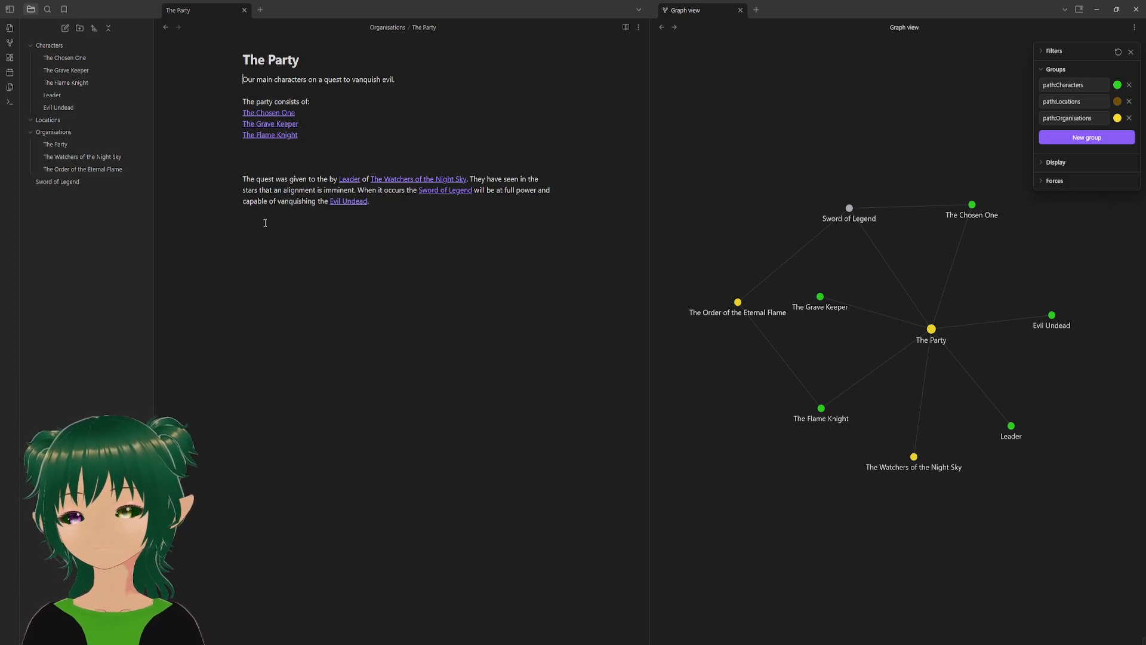
{"action": "left_click", "coordinate": [383, 221]}
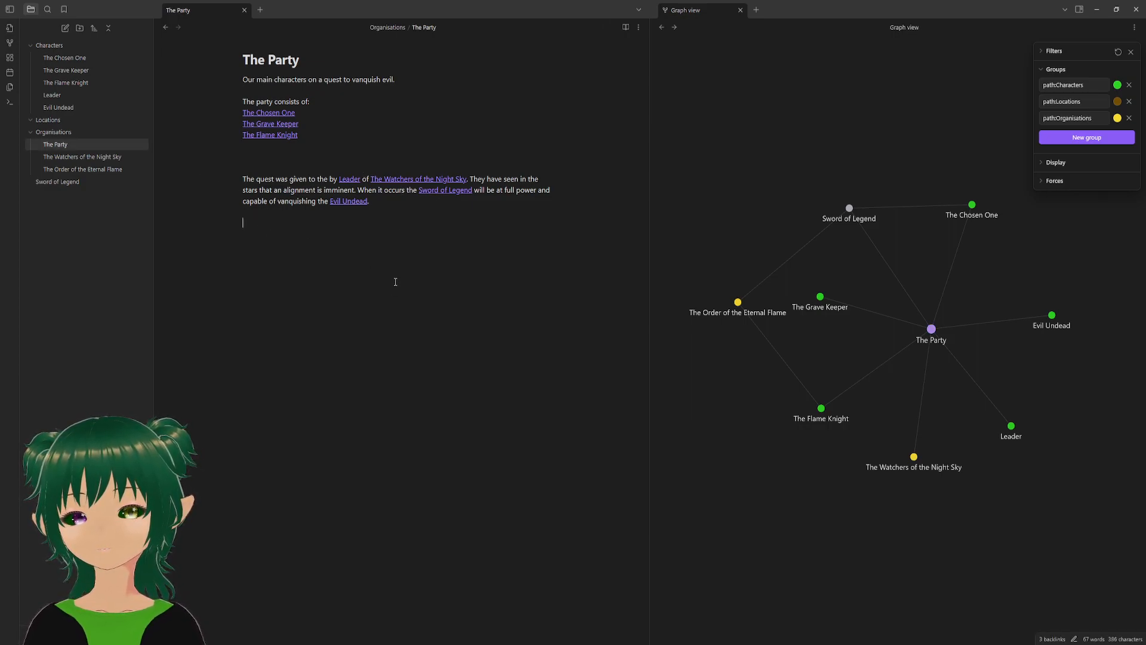
{"action": "left_click", "coordinate": [348, 180]}
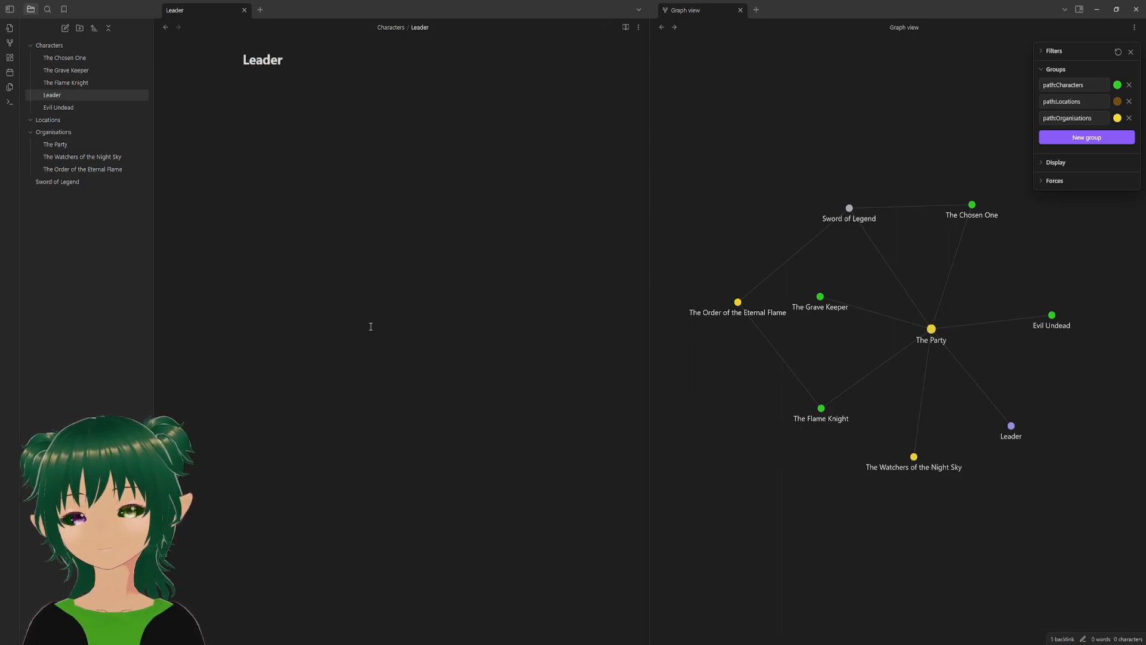
- Begin the Leader note's description with the words "Head of"
{"action": "type", "text": "Head"}
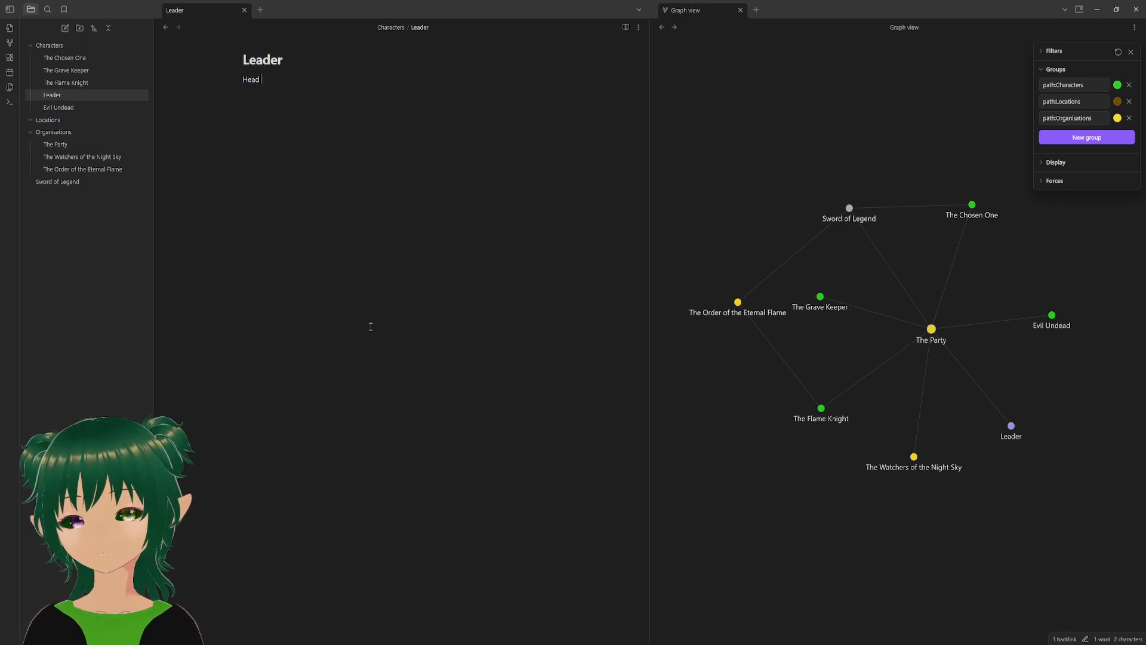
{"action": "type", "text": " of the"}
{"action": "key", "text": "BackSpace"}
{"action": "key", "text": "BackSpace"}
{"action": "key", "text": "BackSpace"}
{"action": "key", "text": "BackSpace"}
- Insert a link to The Watchers of the Night Sky behind "Head of" and end the sentence with a period
{"action": "type", "text": "[["}
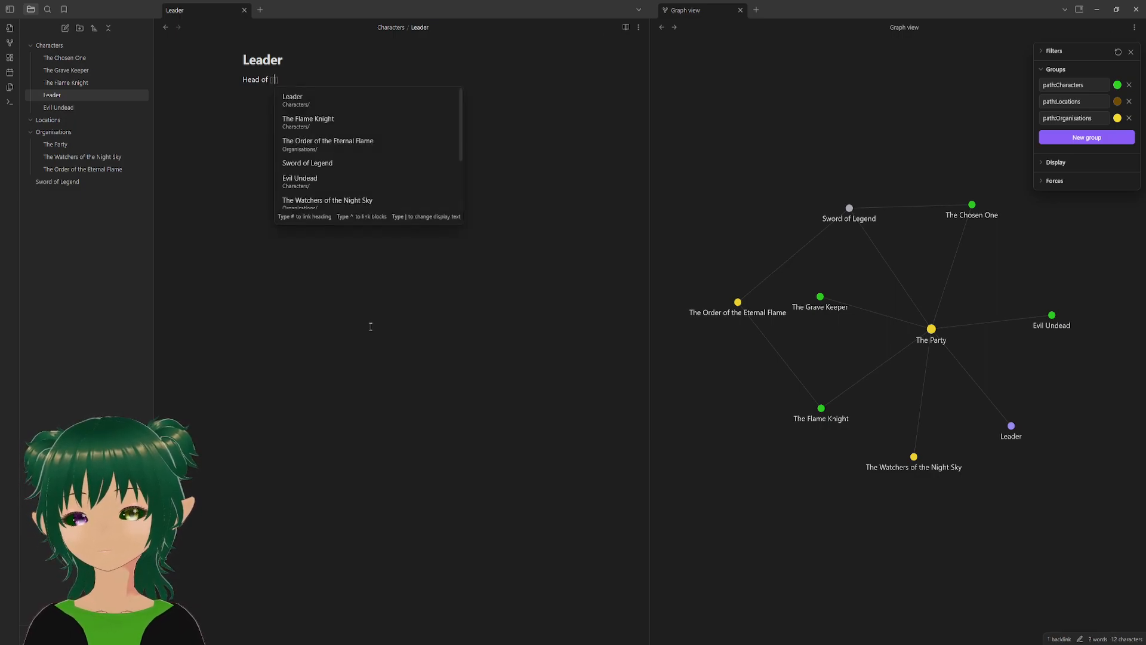
{"action": "key", "text": "Down"}
{"action": "key", "text": "Down"}
{"action": "key", "text": "Down"}
{"action": "key", "text": "Down"}
{"action": "key", "text": "Down"}
{"action": "key", "text": "Down"}
{"action": "key", "text": "Down"}
{"action": "key", "text": "Up"}
{"action": "key", "text": "Up"}
{"action": "key", "text": "Return"}
{"action": "type", "text": ". "}
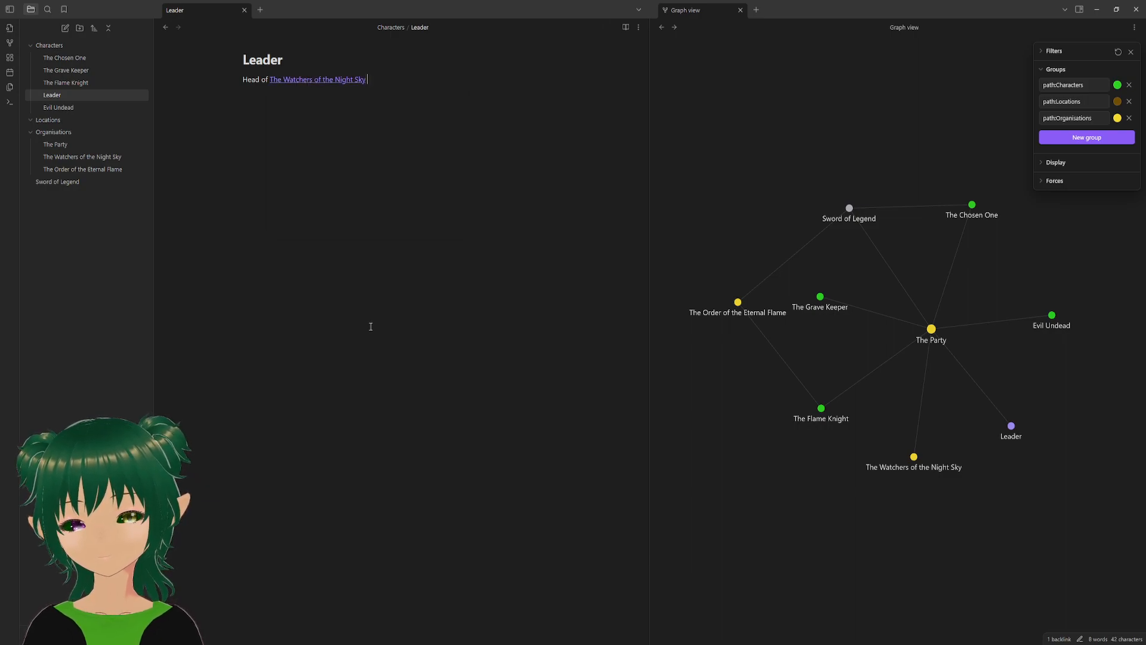
- Start a second sentence in the Leader note reading "He tracked down the"
{"action": "type", "text": "He"}
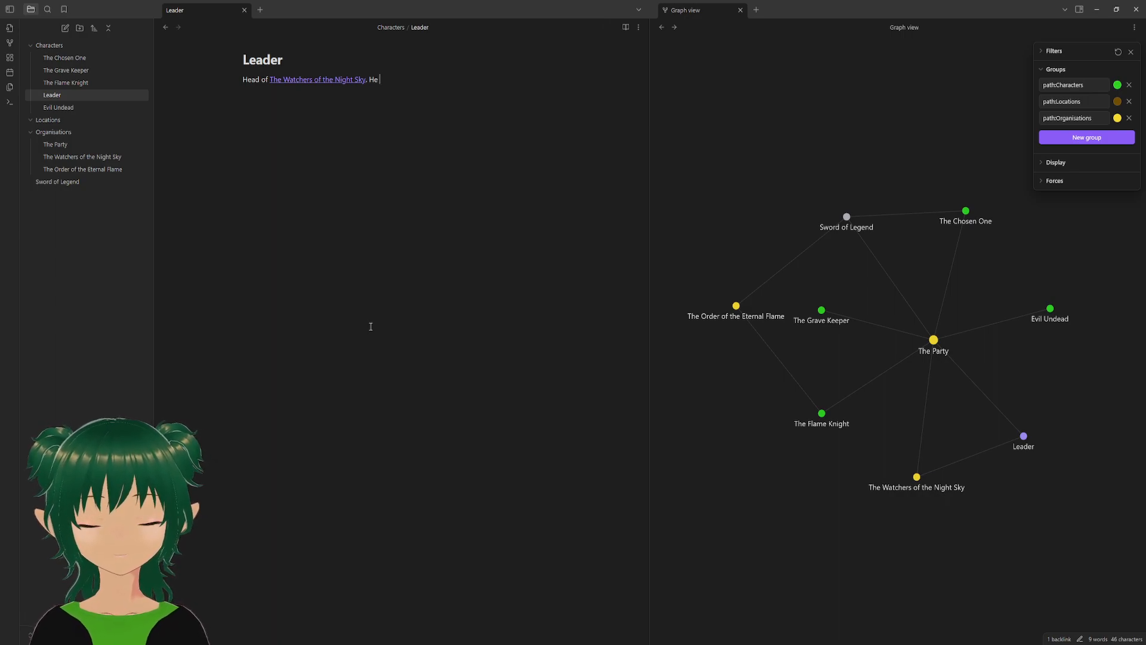
{"action": "key", "text": "BackSpace"}
{"action": "key", "text": "BackSpace"}
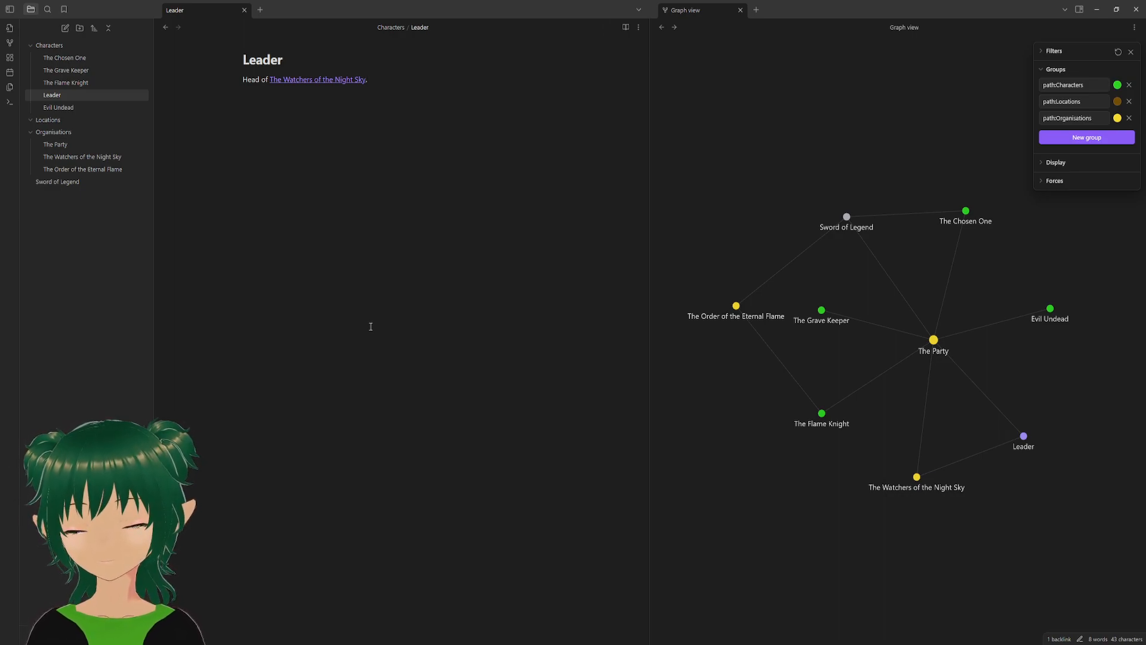
{"action": "type", "text": "He tracked down th"}
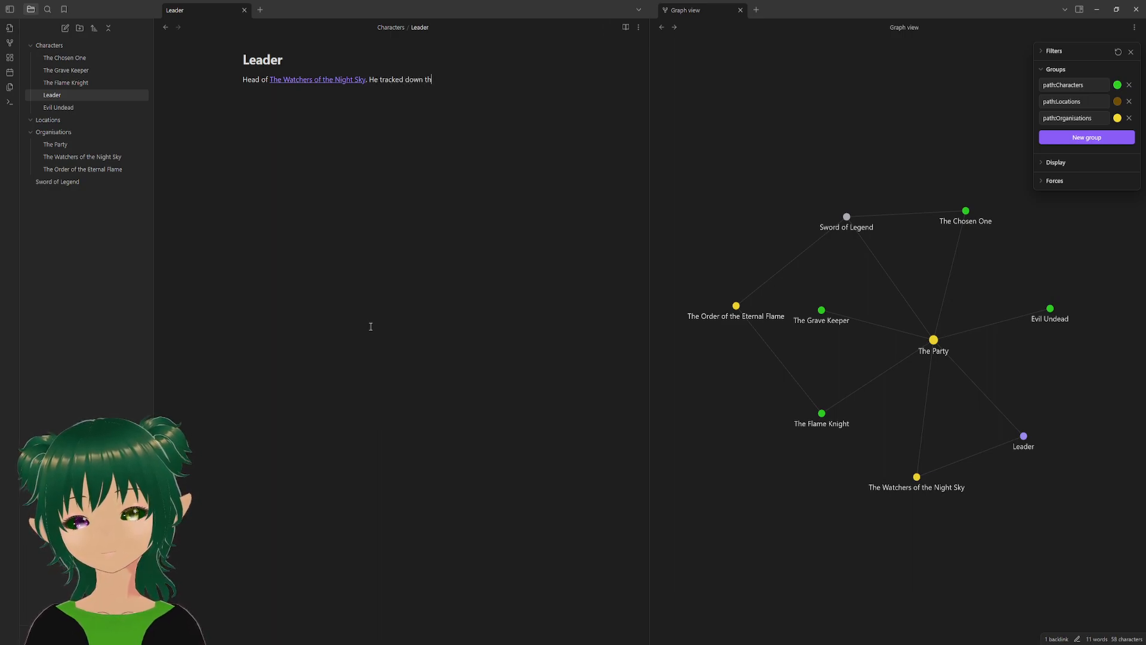
{"action": "type", "text": "e chosen one"}
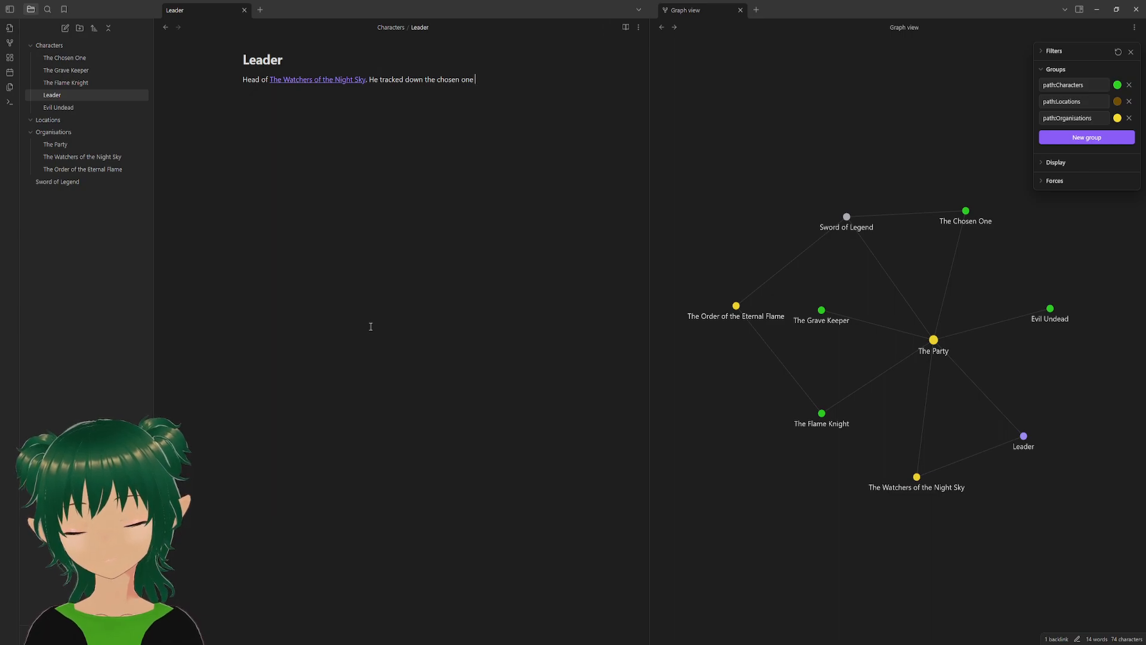
{"action": "key", "text": "ctrl+BackSpace"}
{"action": "key", "text": "ctrl+BackSpace"}
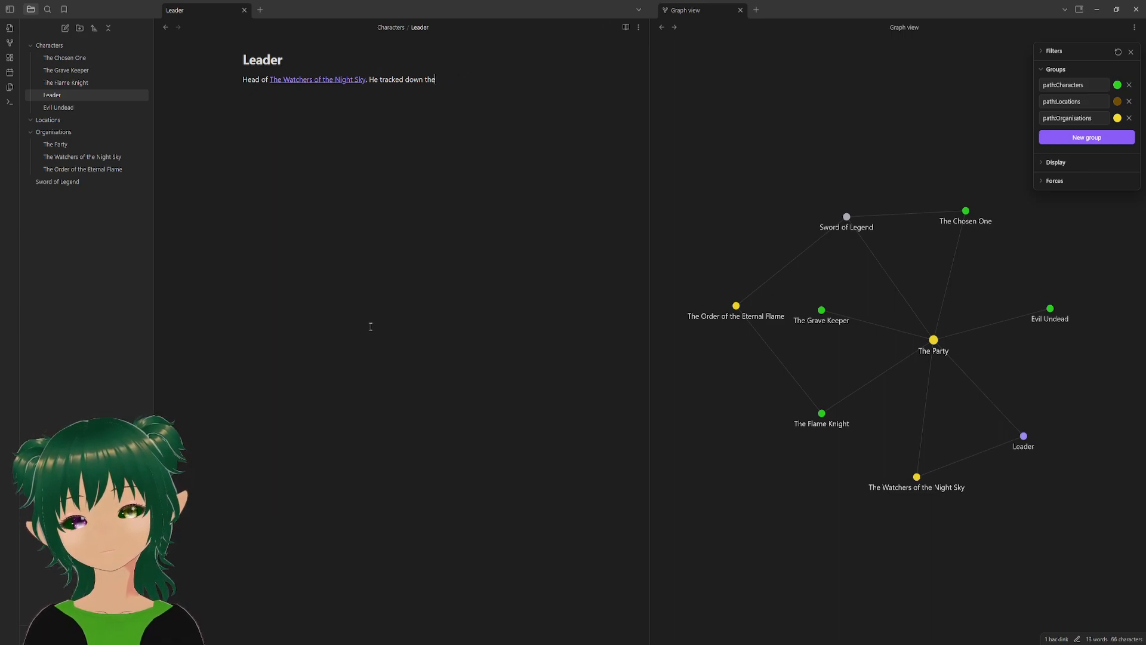
- Finish the Leader note's second sentence so it reads "He tracked down the chosen and issued them the quest."
{"action": "type", "text": "d"}
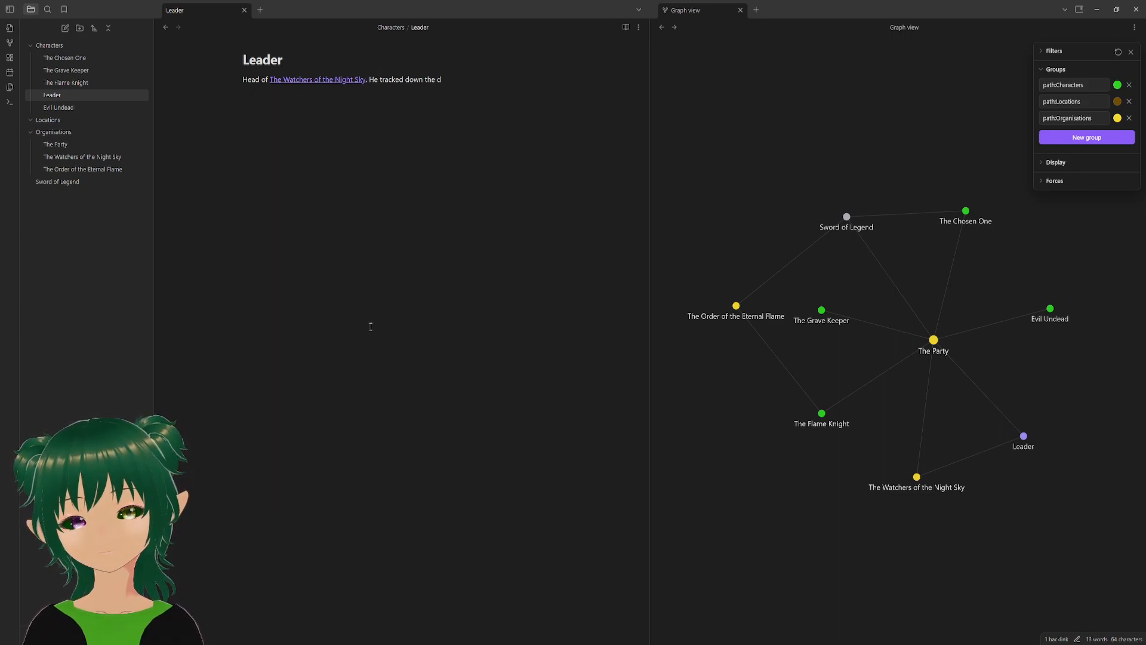
{"action": "key", "text": "BackSpace"}
{"action": "type", "text": "chosen a"}
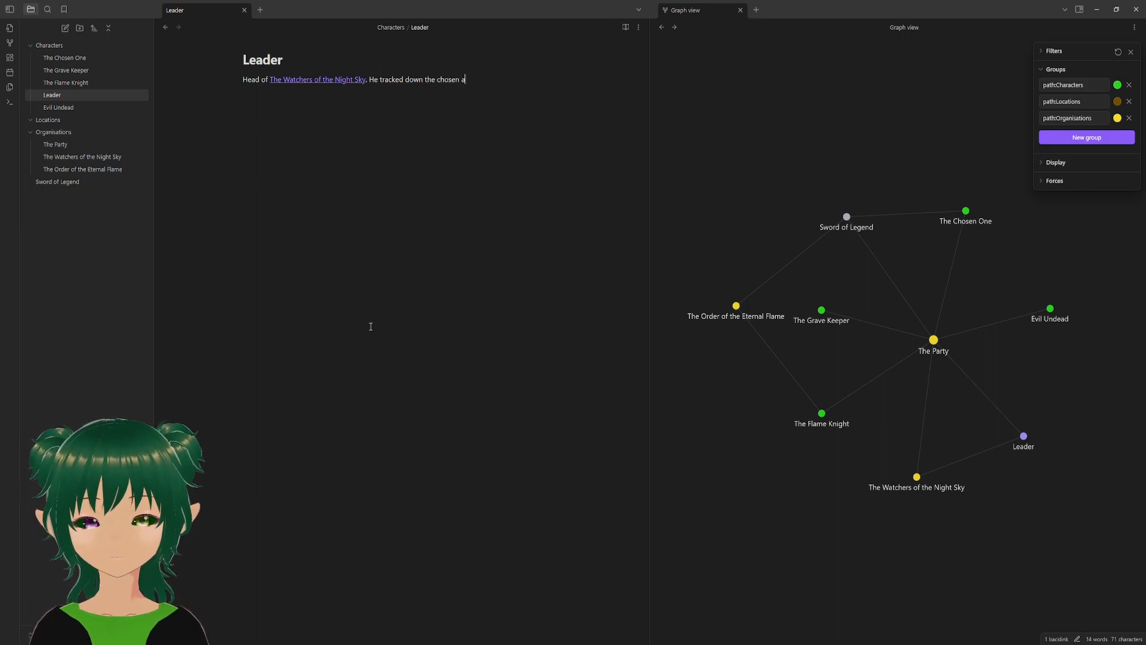
{"action": "type", "text": "n d issed"}
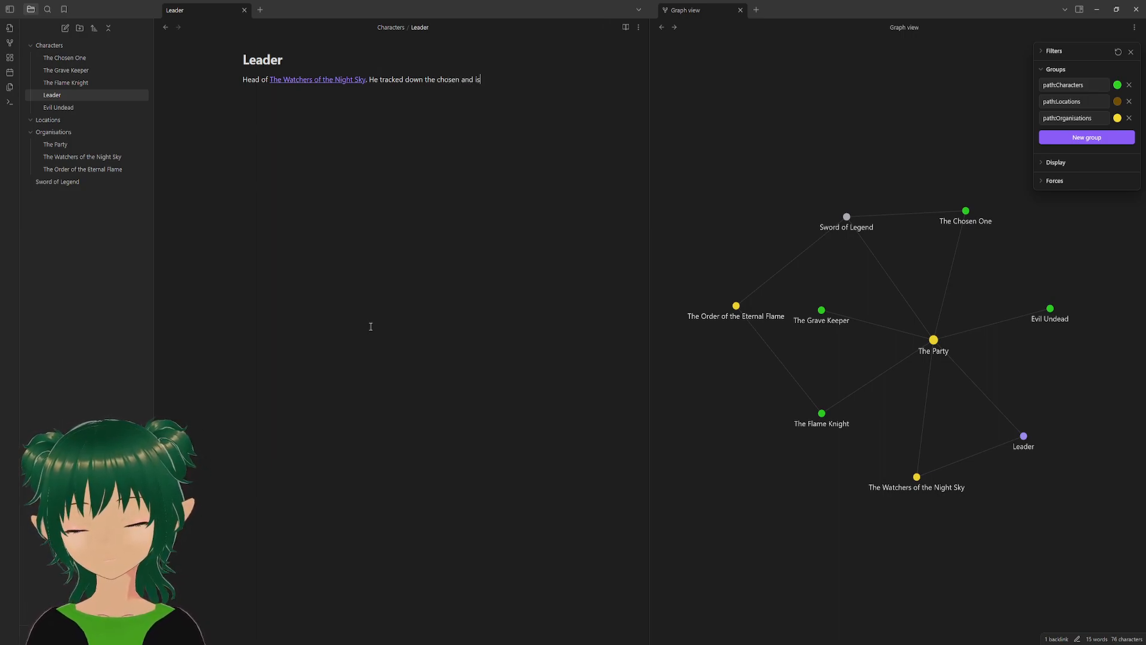
{"action": "key", "text": "BackSpace"}
{"action": "key", "text": "BackSpace"}
{"action": "type", "text": "ued her"}
{"action": "key", "text": "BackSpace"}
{"action": "key", "text": "BackSpace"}
{"action": "key", "text": "BackSpace"}
{"action": "type", "text": "them the quest."}
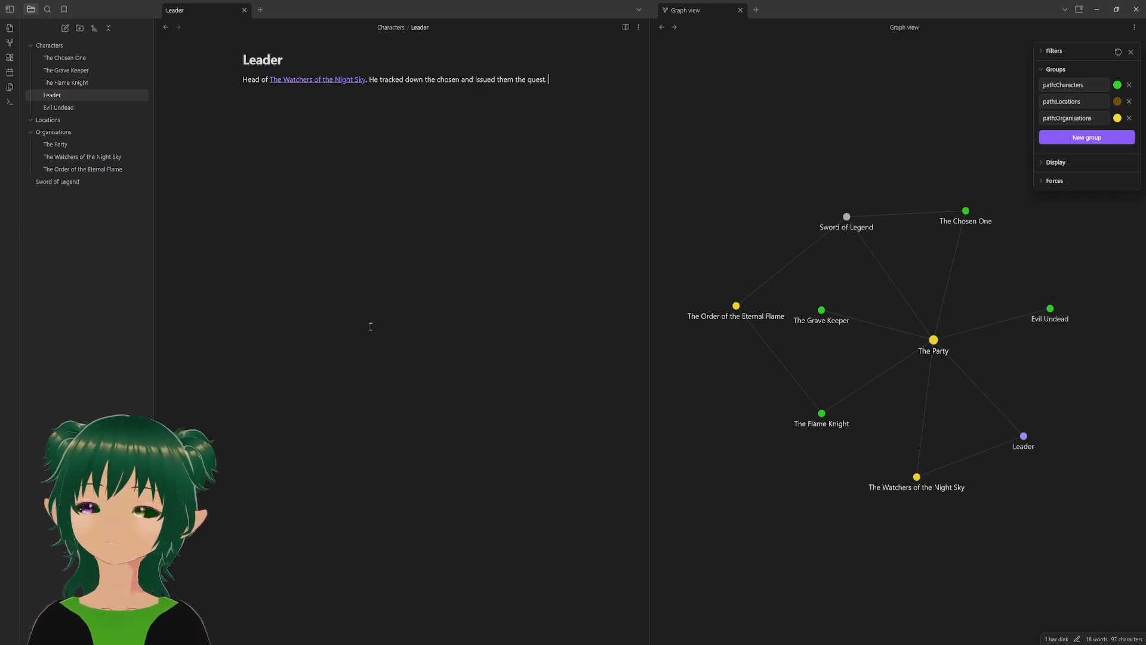
- In The Watchers of the Night Sky note, write "The order headed by Leader." with Leader linked to its note
{"action": "left_click", "coordinate": [58, 107]}
{"action": "left_click", "coordinate": [74, 95]}
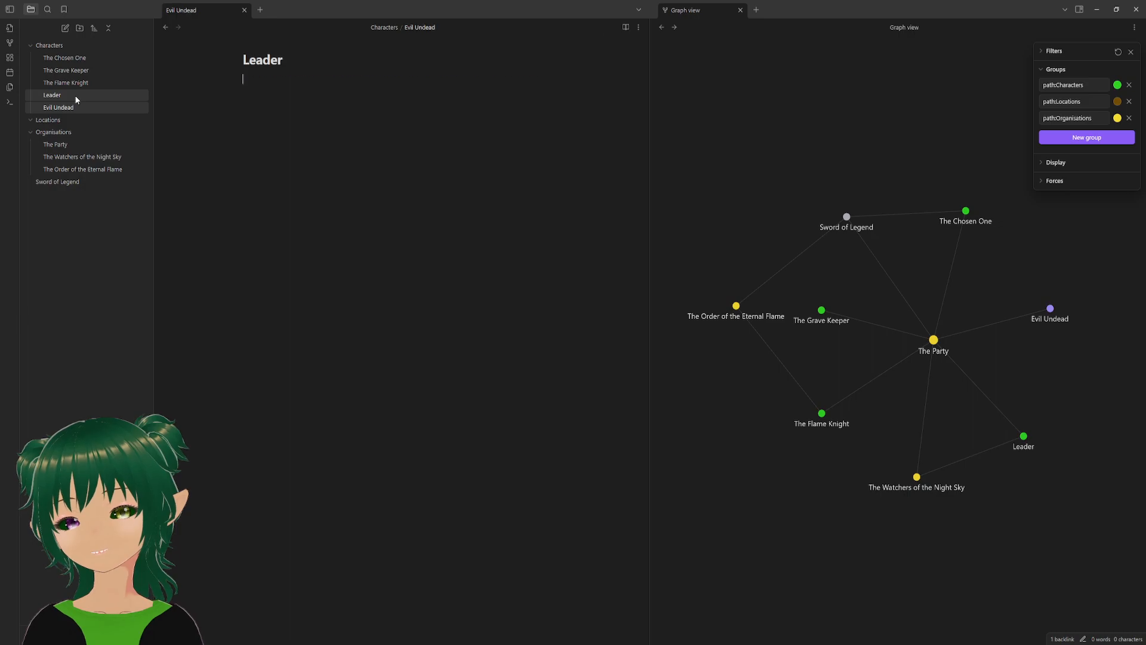
{"action": "left_click", "coordinate": [67, 146]}
{"action": "left_click", "coordinate": [72, 158]}
{"action": "left_click", "coordinate": [69, 169]}
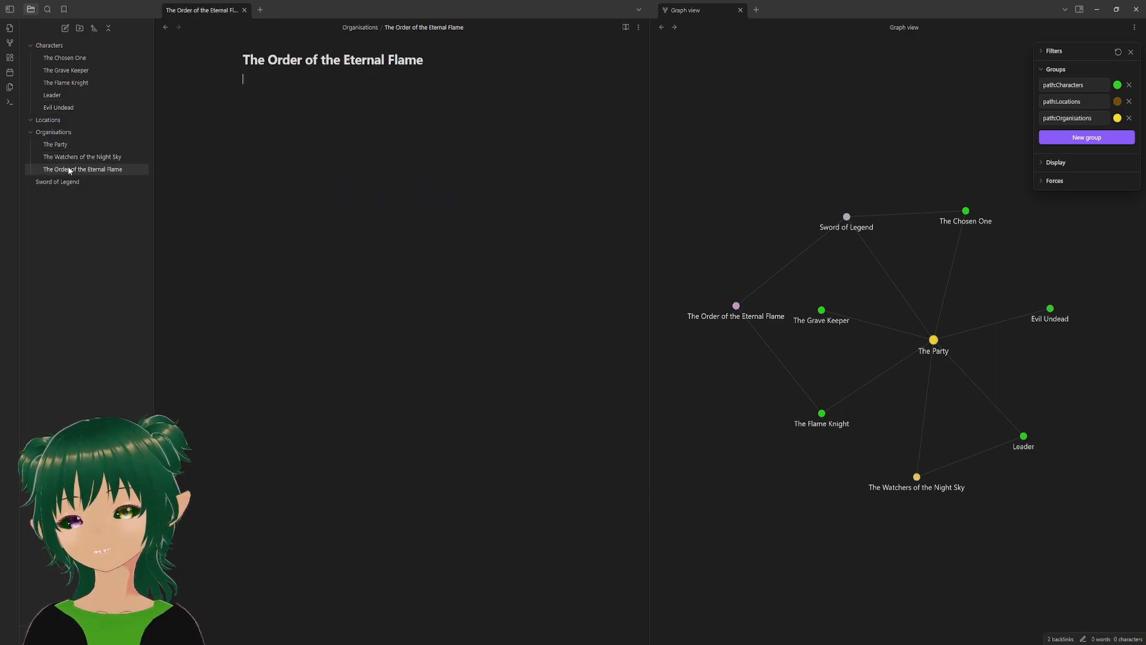
{"action": "left_click", "coordinate": [63, 183]}
{"action": "left_click", "coordinate": [64, 157]}
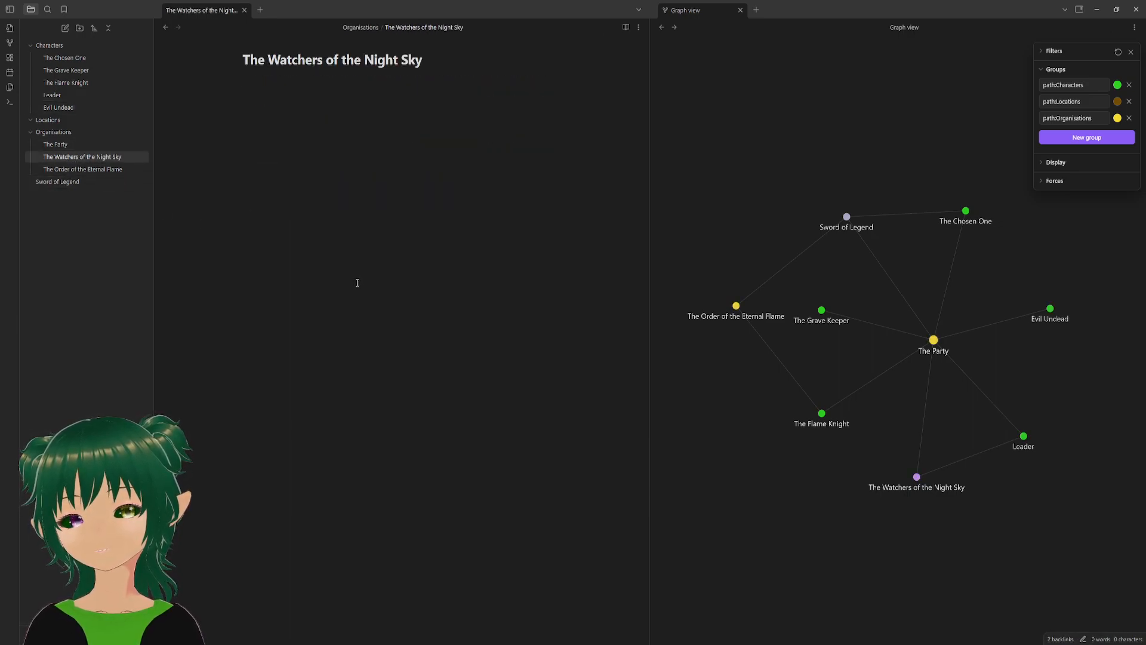
{"action": "type", "text": "The "}
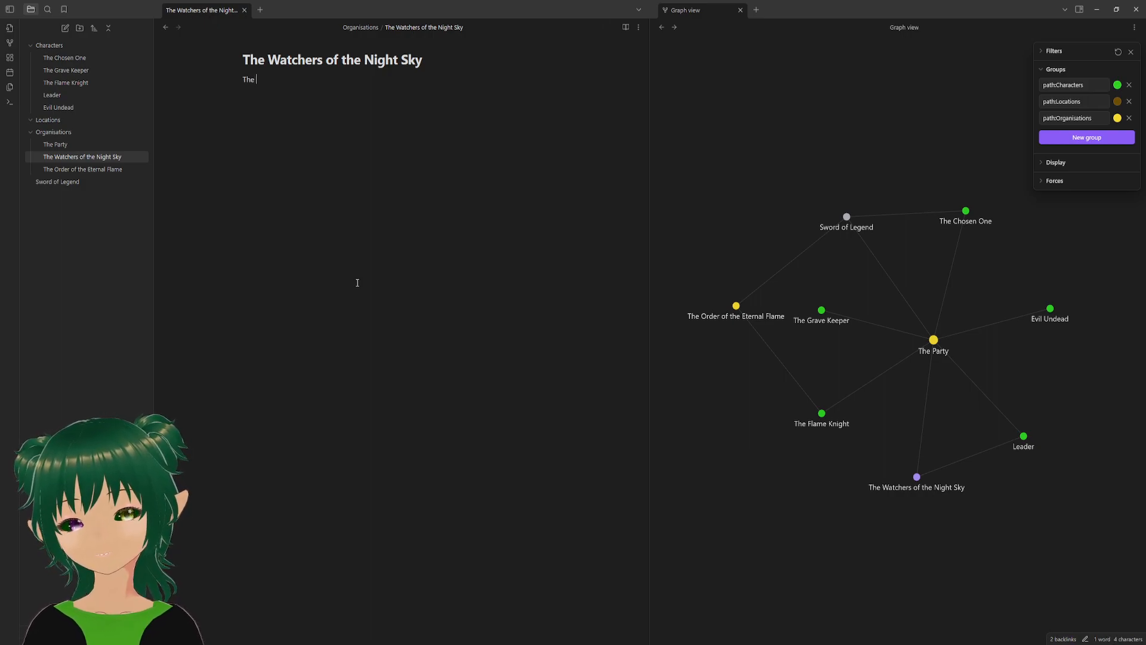
{"action": "type", "text": "order hea"}
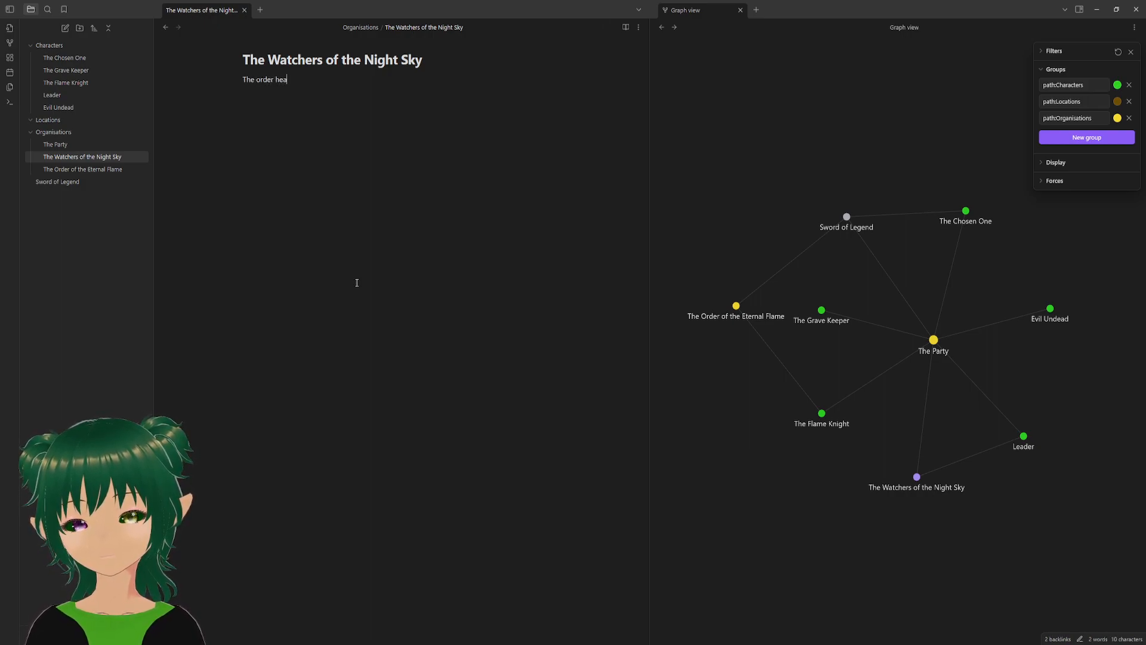
{"action": "type", "text": "ded by [["}
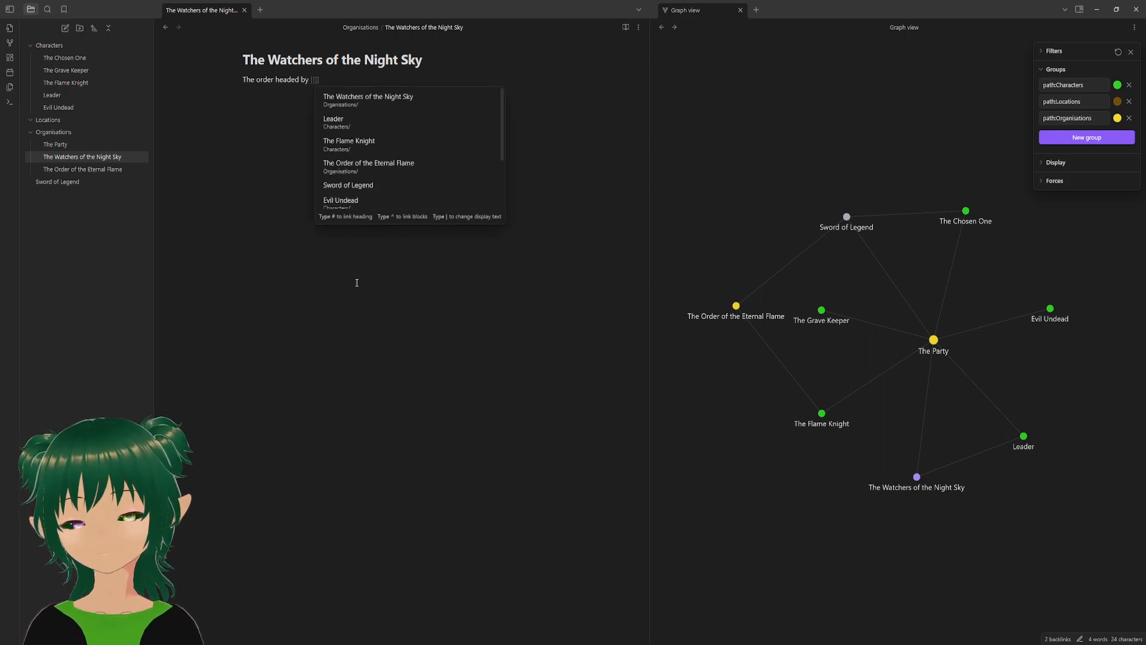
{"action": "key", "text": "Down"}
{"action": "key", "text": "Return"}
{"action": "type", "text": "."}
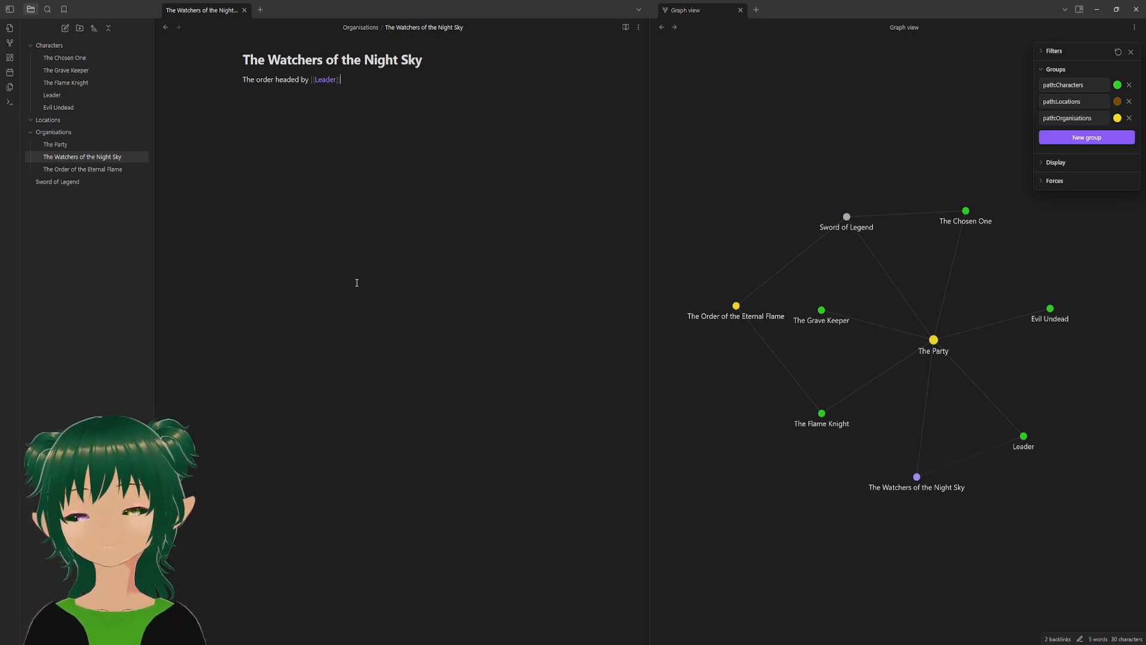
- Add the sentence "They observe the heavens and report of major celestial events to those who might need to know."
{"action": "type", "text": " They "}
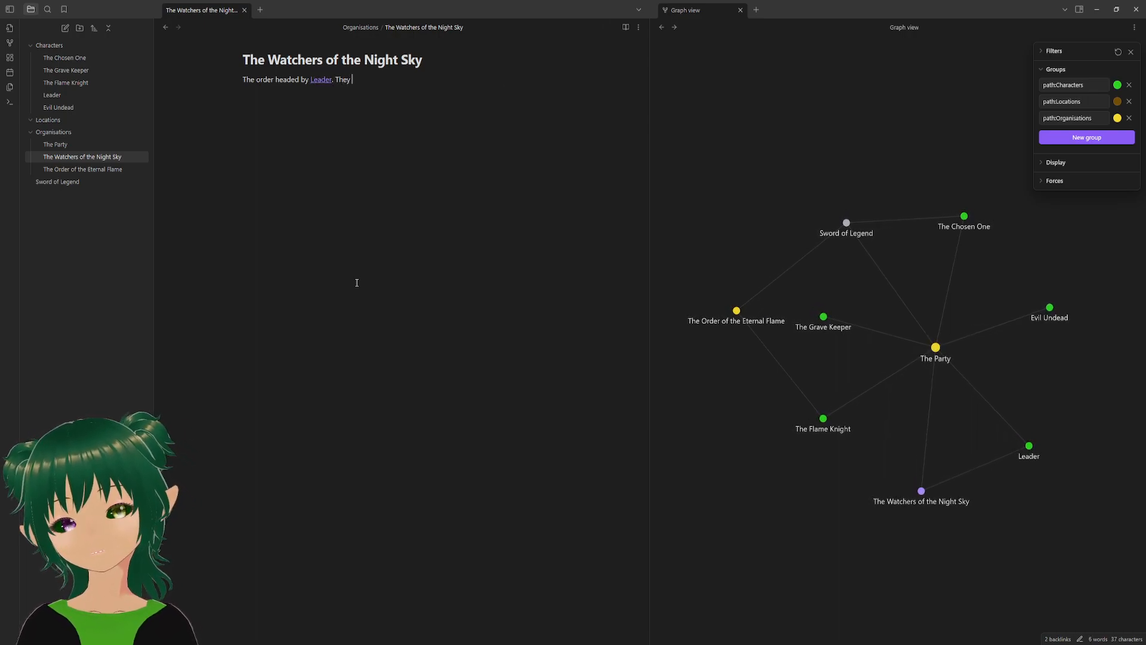
{"action": "type", "text": "observe"}
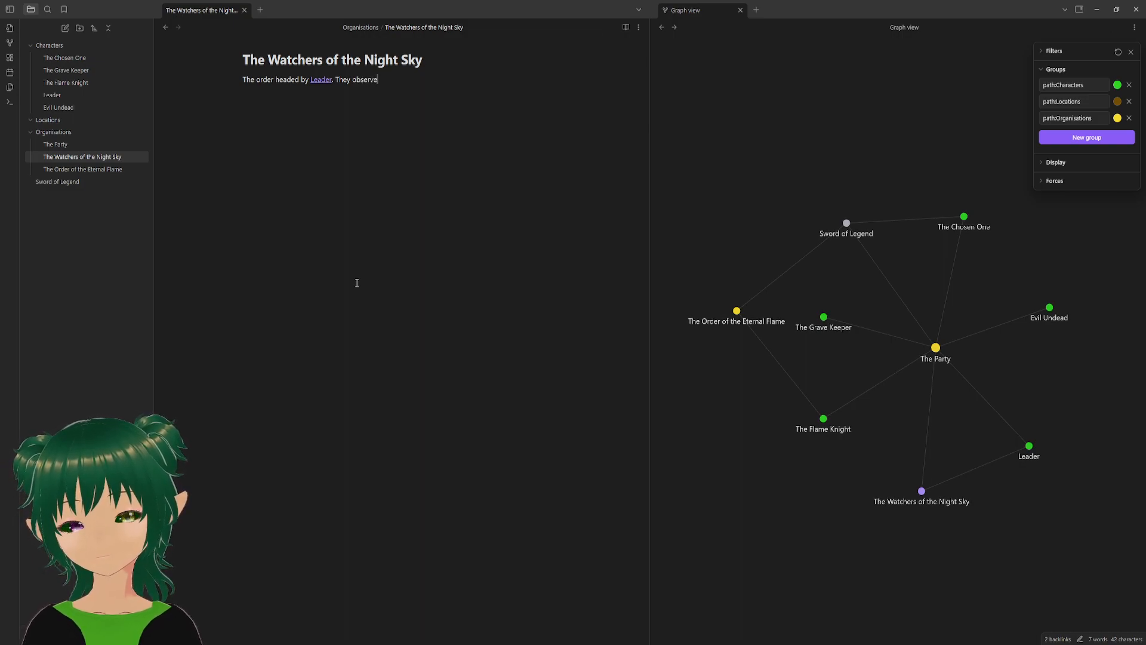
{"action": "type", "text": " the hea"}
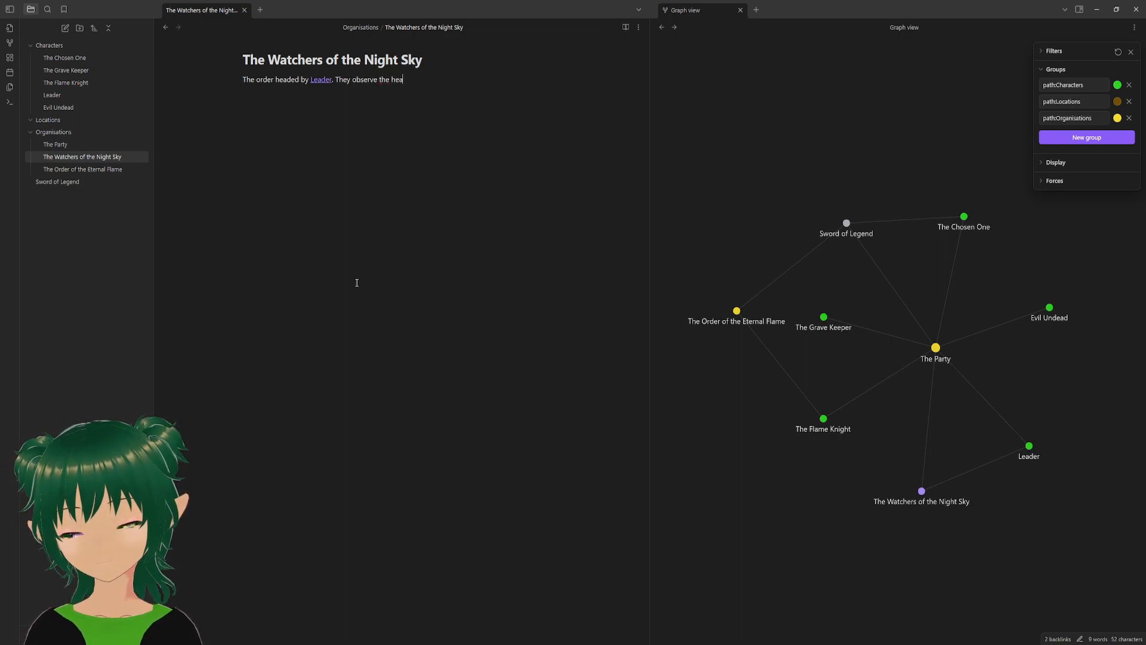
{"action": "type", "text": "vens and repo"}
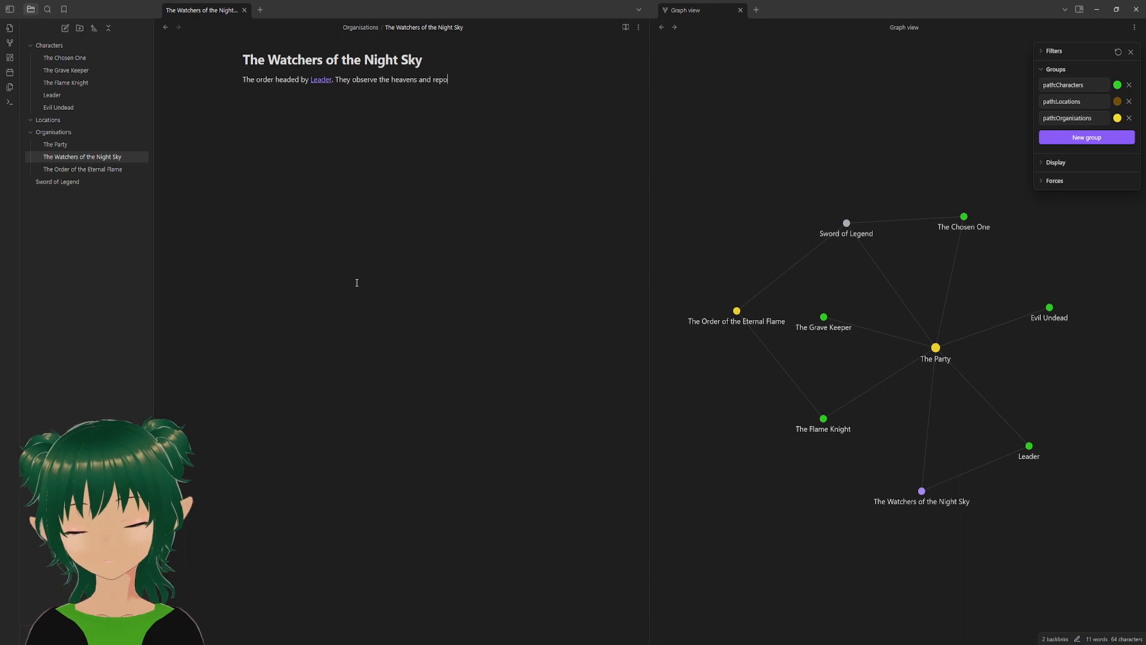
{"action": "type", "text": "rt of major "}
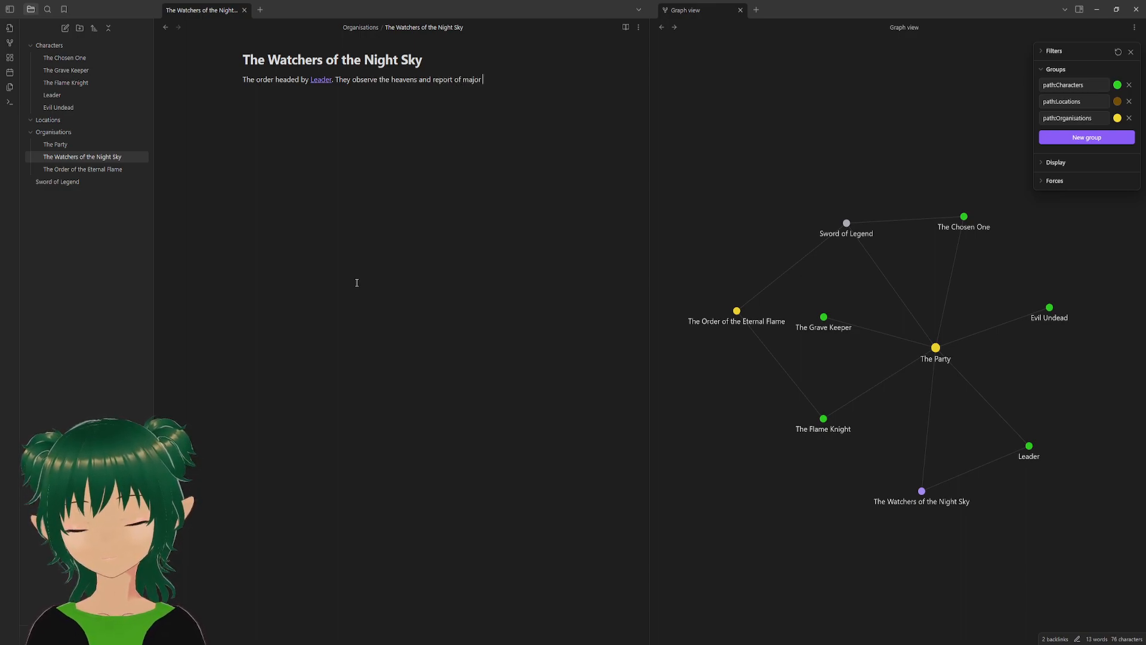
{"action": "type", "text": "celestia"}
{"action": "type", "text": "l events"}
{"action": "type", "text": " to a"}
{"action": "type", "text": "ttem"}
{"action": "key", "text": "BackSpace"}
{"action": "key", "text": "BackSpace"}
{"action": "key", "text": "BackSpace"}
{"action": "key", "text": "BackSpace"}
{"action": "key", "text": "BackSpace"}
{"action": "type", "text": "tr"}
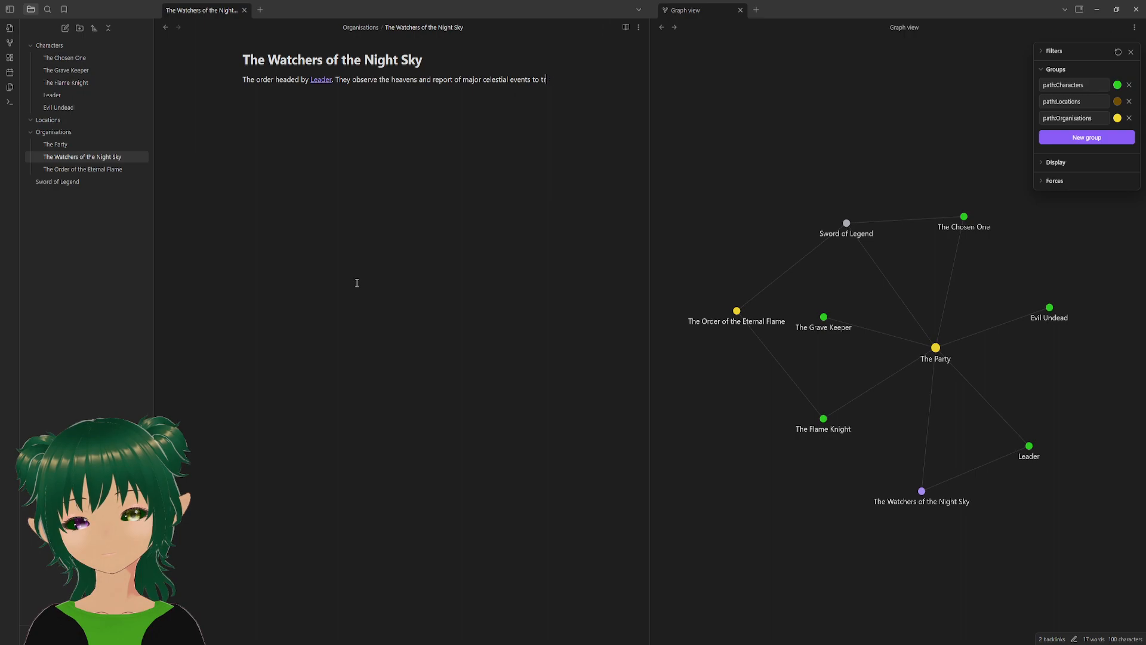
{"action": "key", "text": "BackSpace"}
{"action": "type", "text": "hose who might need to know."}
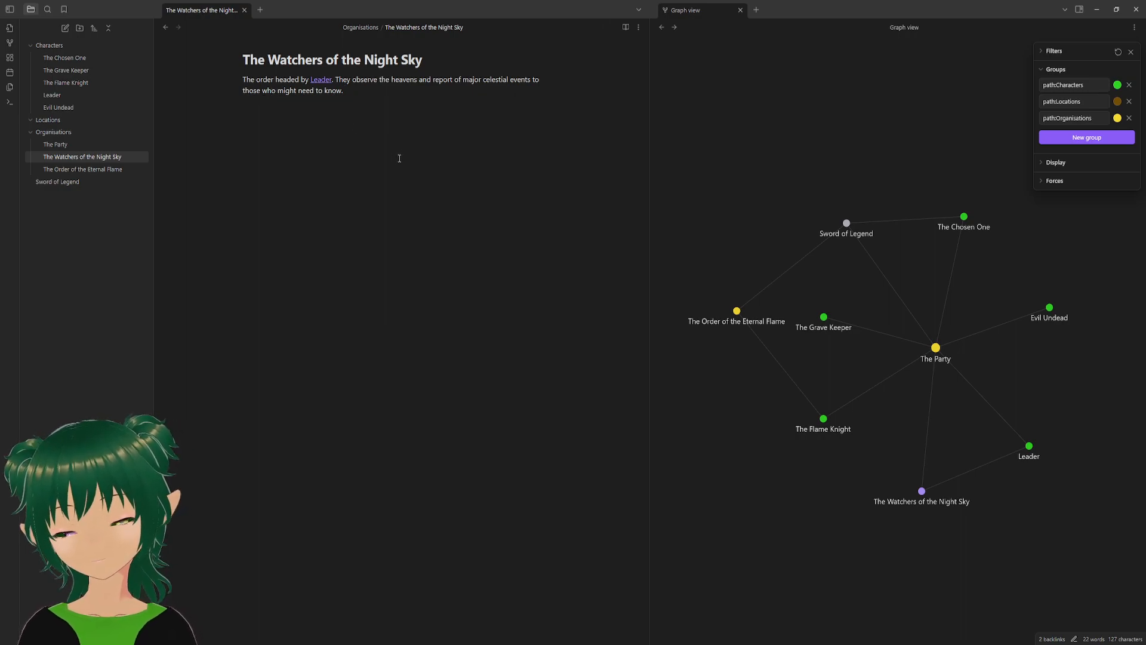
- Continue the Watchers note with "Their main concern is preventing or removing threats to the world or"
{"action": "type", "text": "Their ma"}
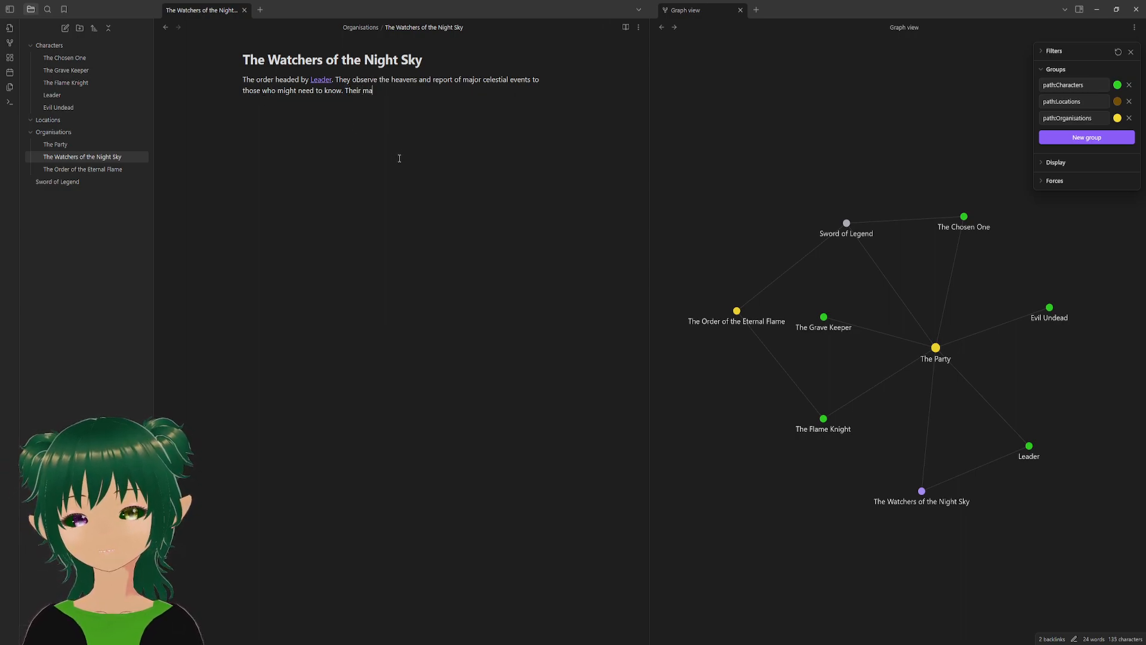
{"action": "type", "text": "in concern is preventing "}
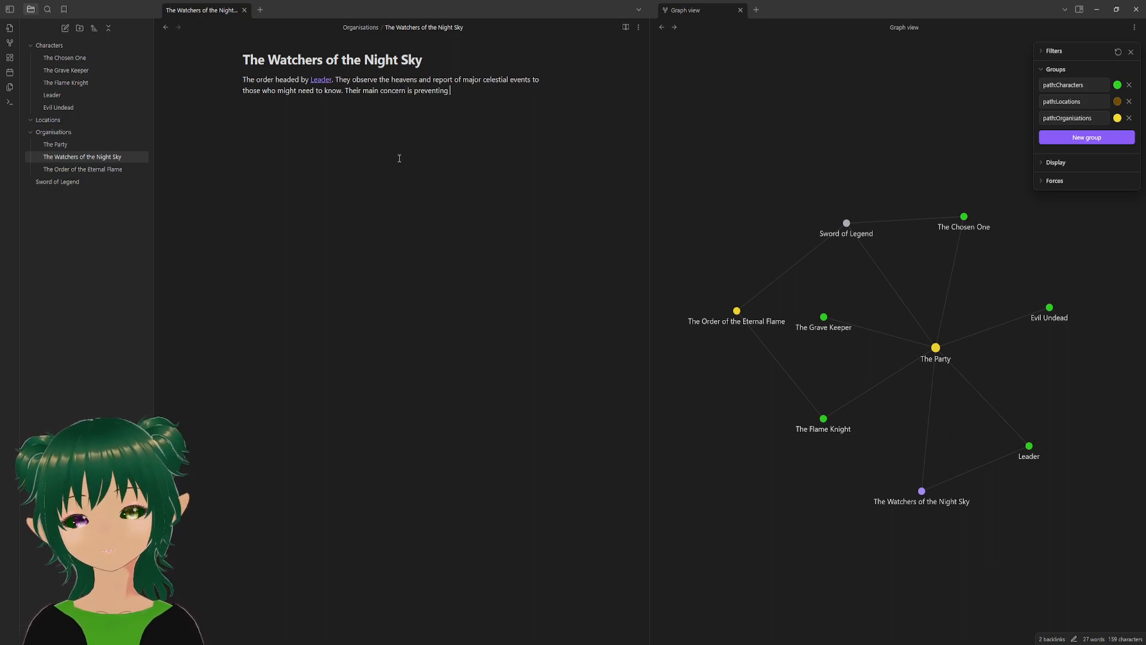
{"action": "type", "text": "or removing threats to "}
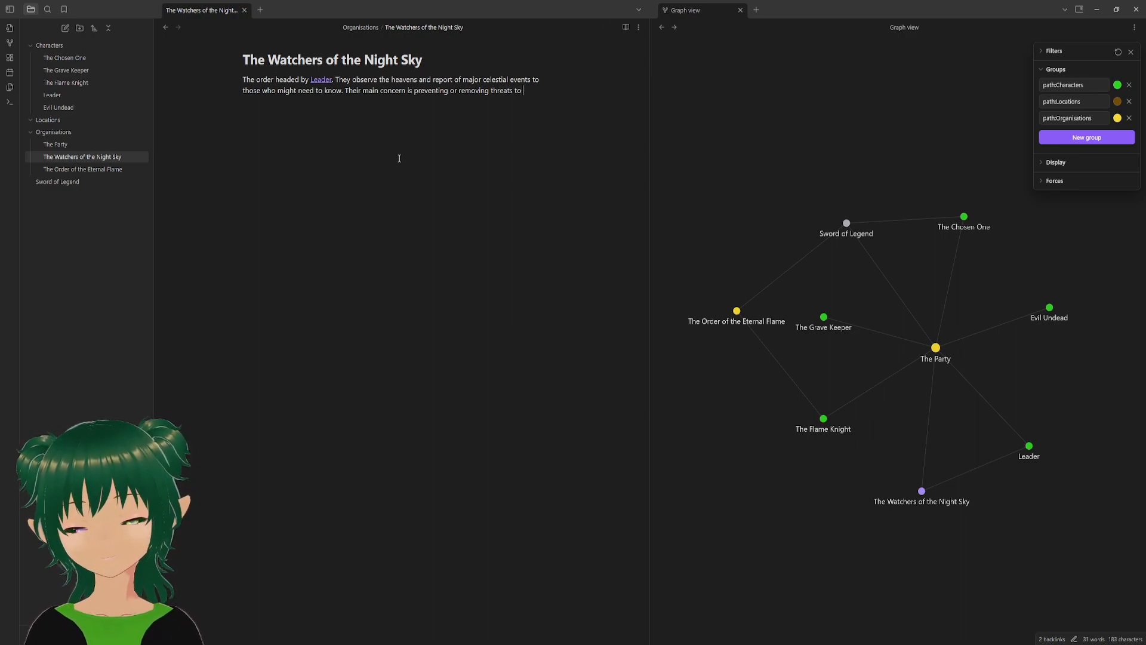
{"action": "type", "text": "the world "}
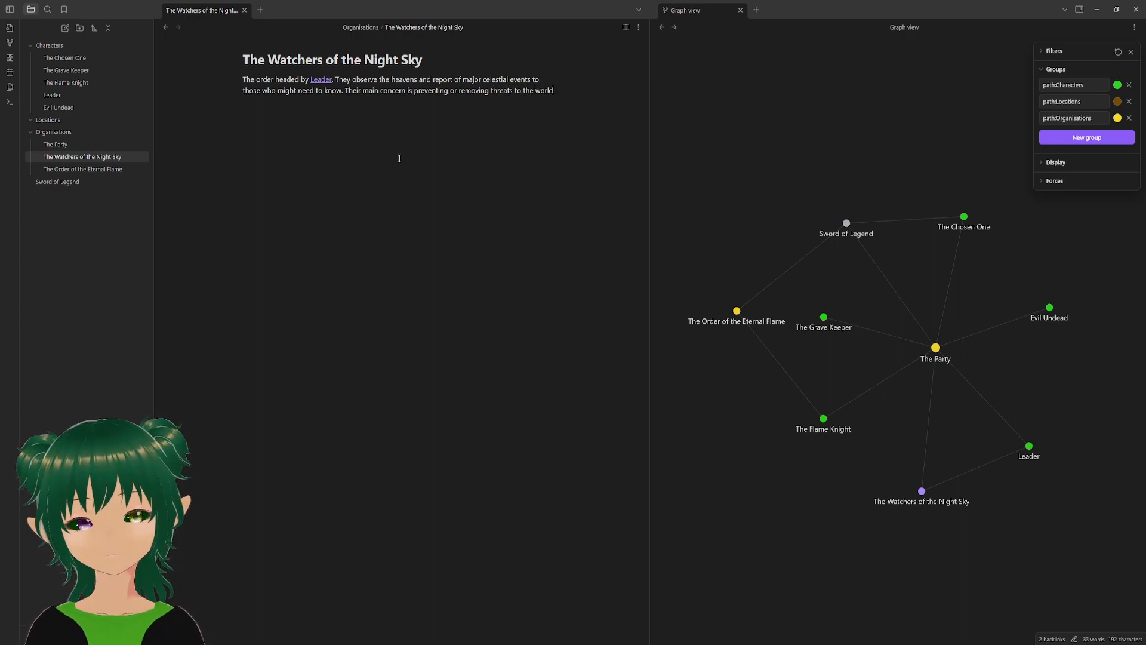
{"action": "type", "text": "or"}
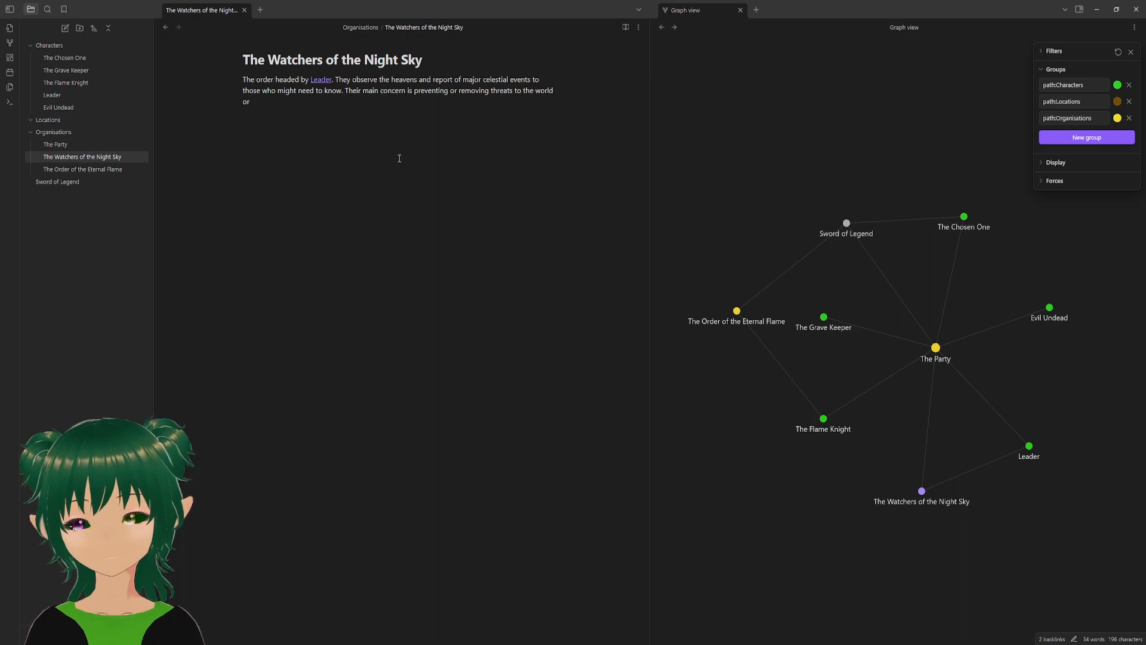
- Reword the end of the last sentence so it reads "Their main concern is preventing or removing major threats."
{"action": "key", "text": "BackSpace"}
{"action": "key", "text": "BackSpace"}
{"action": "key", "text": "BackSpace"}
{"action": "key", "text": "BackSpace"}
{"action": "key", "text": "BackSpace"}
{"action": "key", "text": "BackSpace"}
{"action": "key", "text": "BackSpace"}
{"action": "key", "text": "BackSpace"}
{"action": "key", "text": "BackSpace"}
{"action": "key", "text": "BackSpace"}
{"action": "key", "text": "BackSpace"}
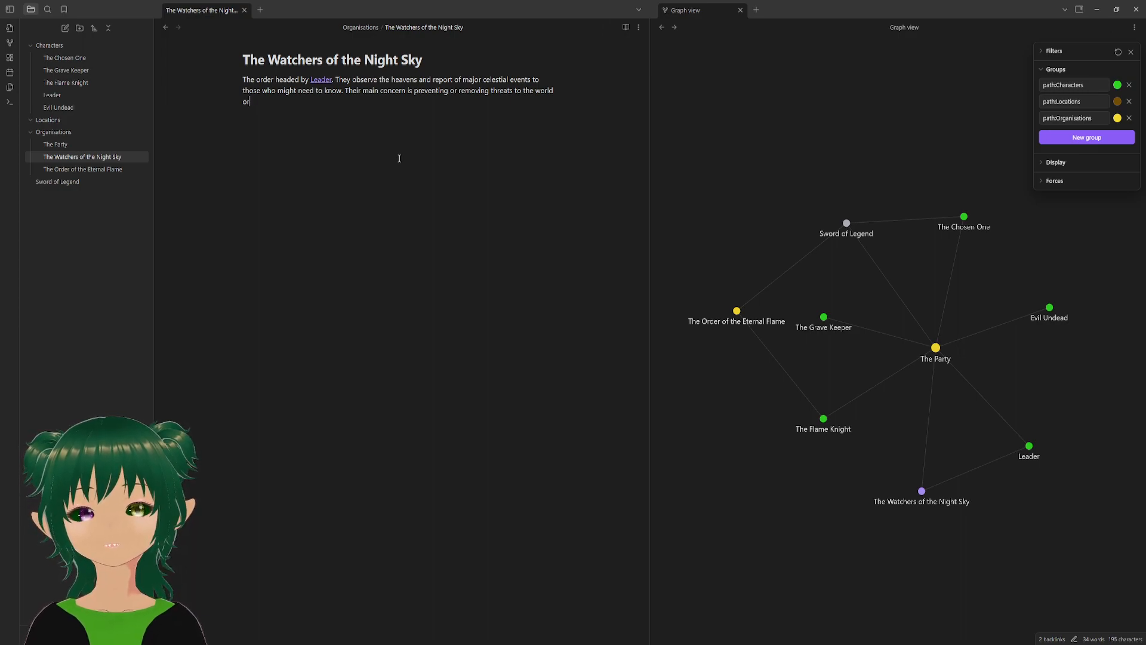
{"action": "key", "text": "BackSpace"}
{"action": "key", "text": "BackSpace"}
{"action": "key", "text": "BackSpace"}
{"action": "key", "text": "BackSpace"}
{"action": "key", "text": "BackSpace"}
{"action": "key", "text": "BackSpace"}
{"action": "key", "text": "BackSpace"}
{"action": "key", "text": "BackSpace"}
{"action": "key", "text": "BackSpace"}
{"action": "key", "text": "BackSpace"}
{"action": "key", "text": "BackSpace"}
{"action": "key", "text": "BackSpace"}
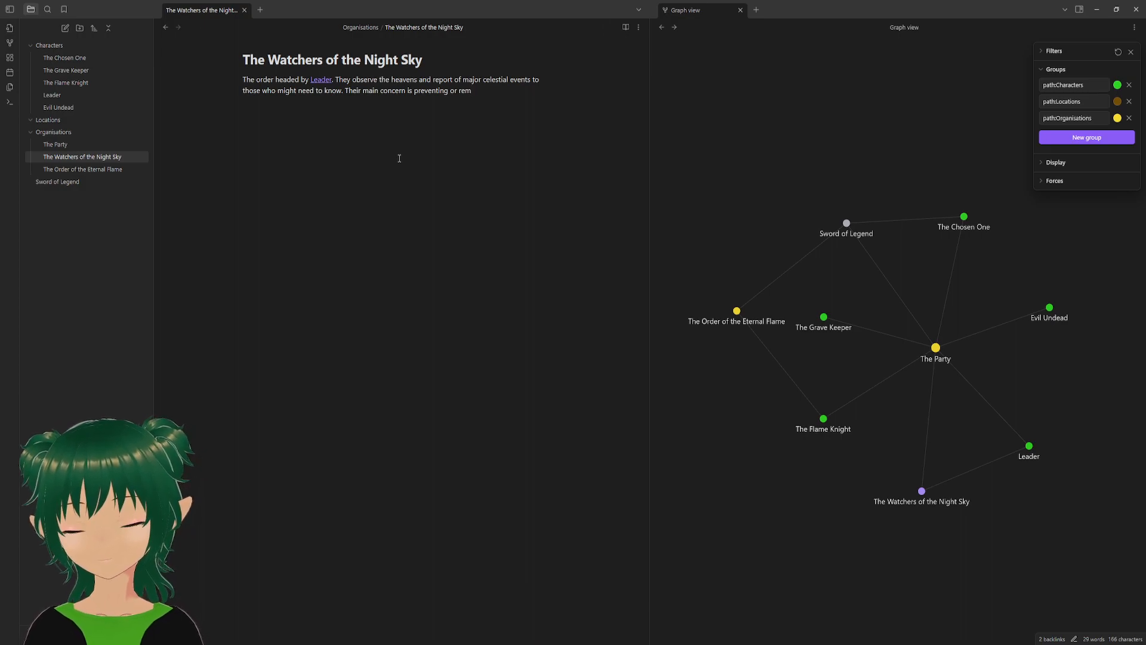
{"action": "type", "text": "ov"}
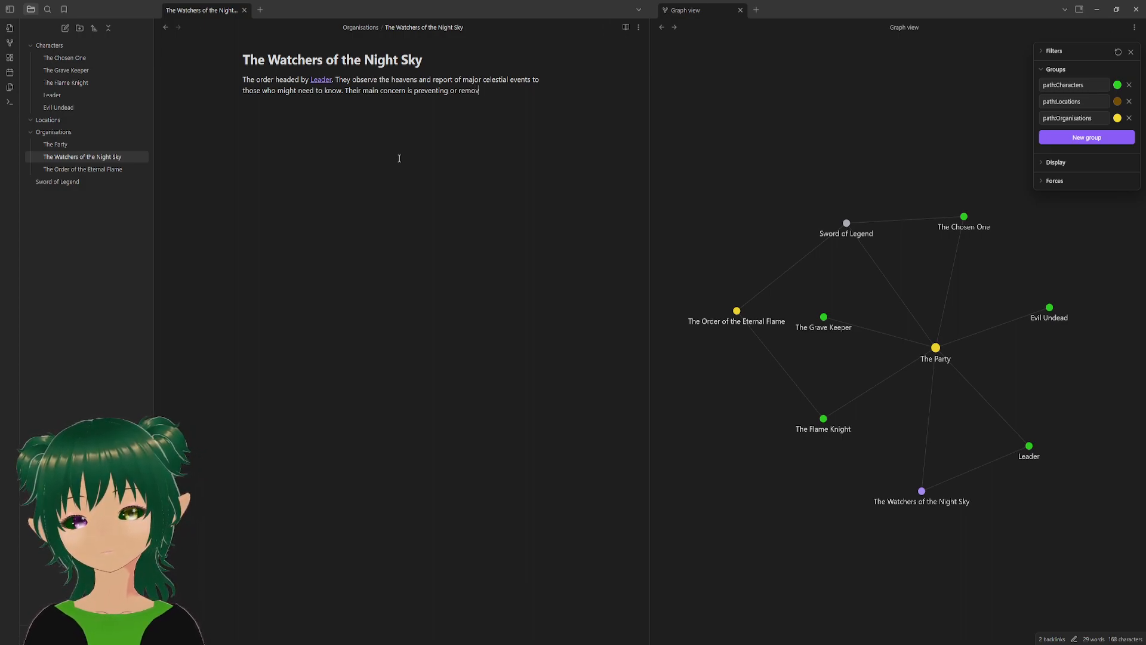
{"action": "type", "text": "ing major threats."}
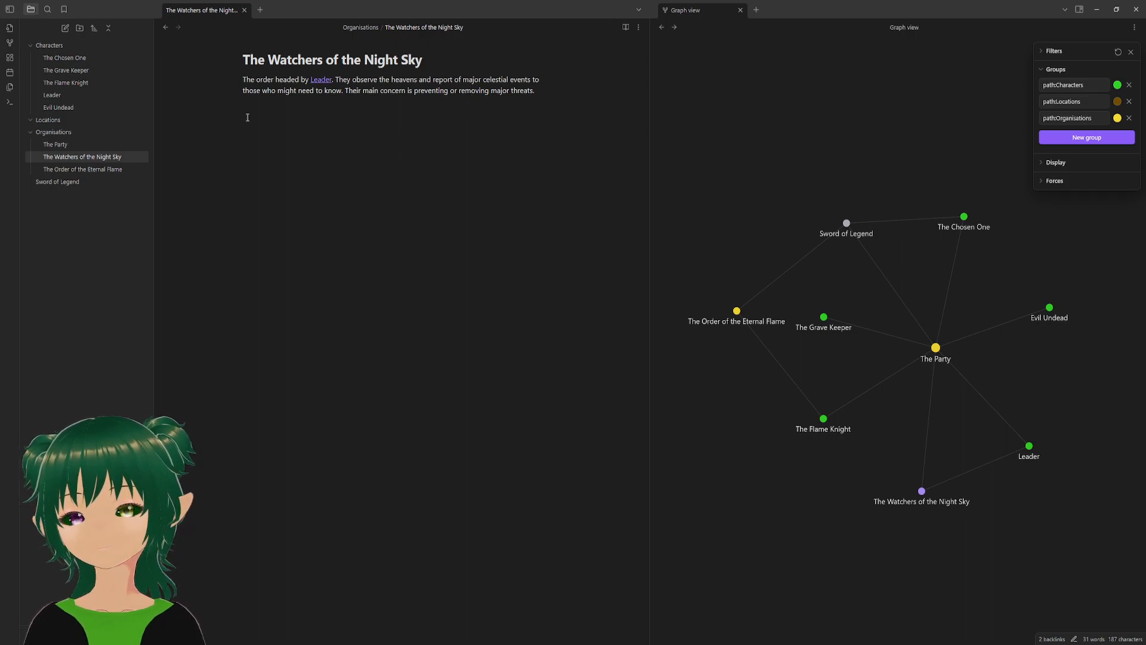
- In the Evil Undead note, write "An ancient undead of great power he is nearly impossible to kill."
{"action": "left_click", "coordinate": [320, 80]}
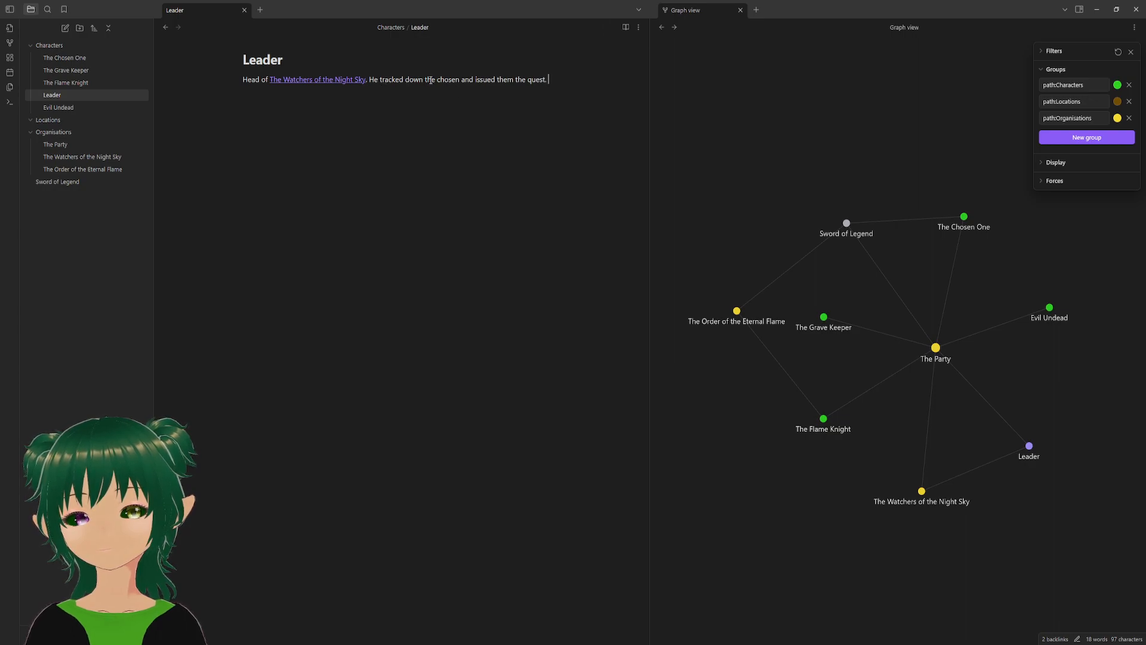
{"action": "key", "text": "BackSpace"}
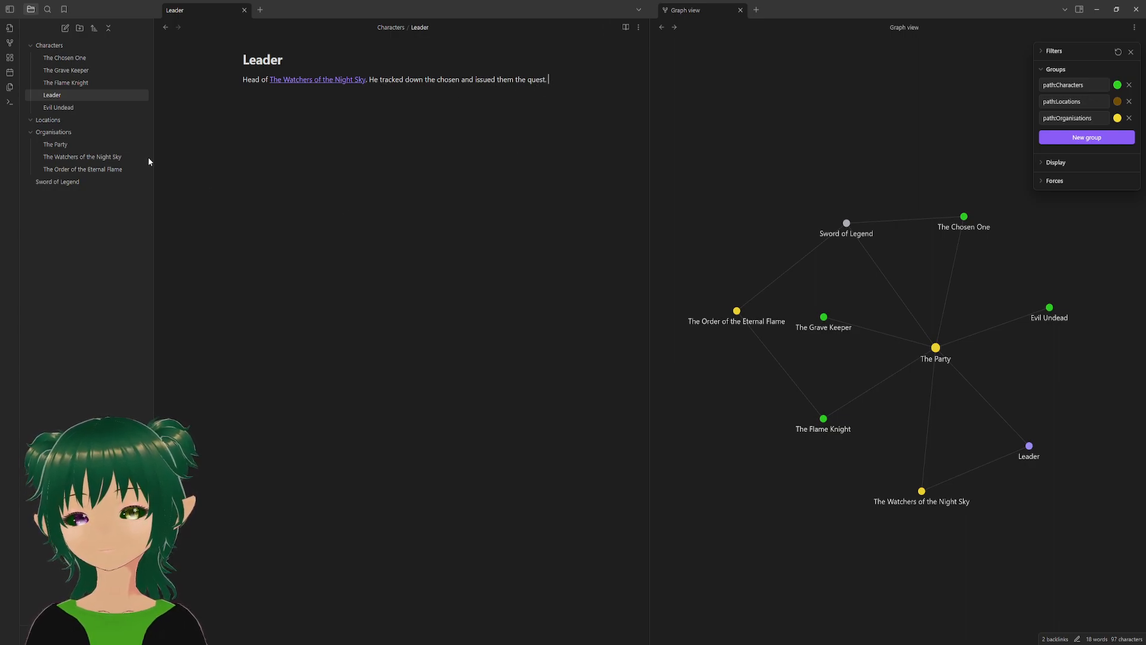
{"action": "left_click", "coordinate": [70, 108]}
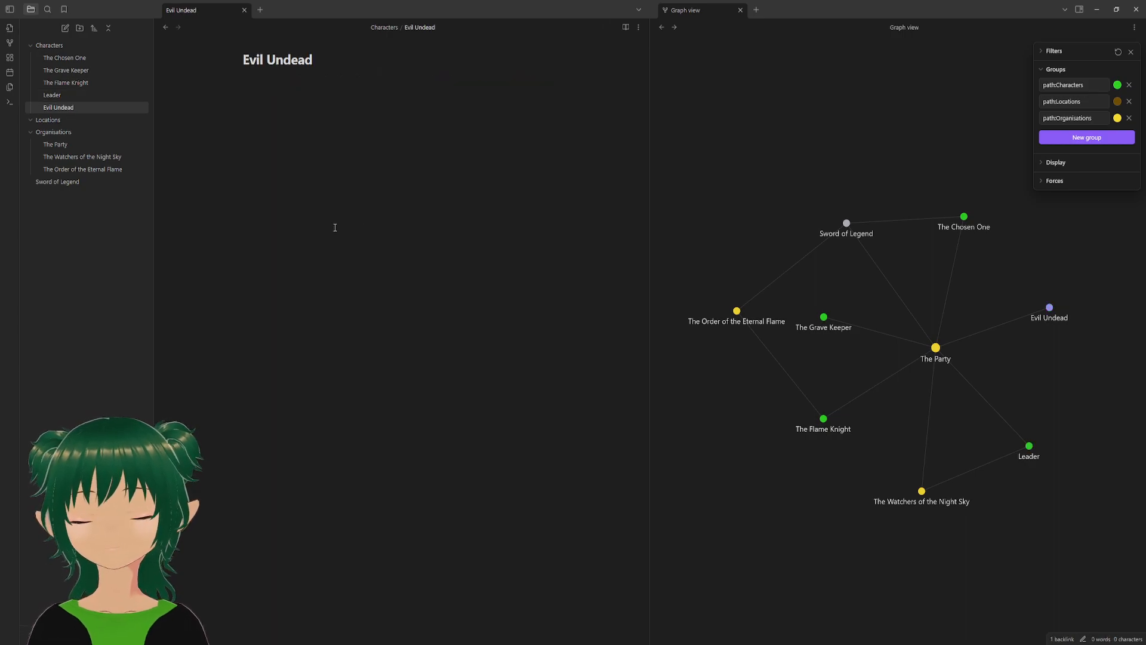
{"action": "type", "text": "An ancient "}
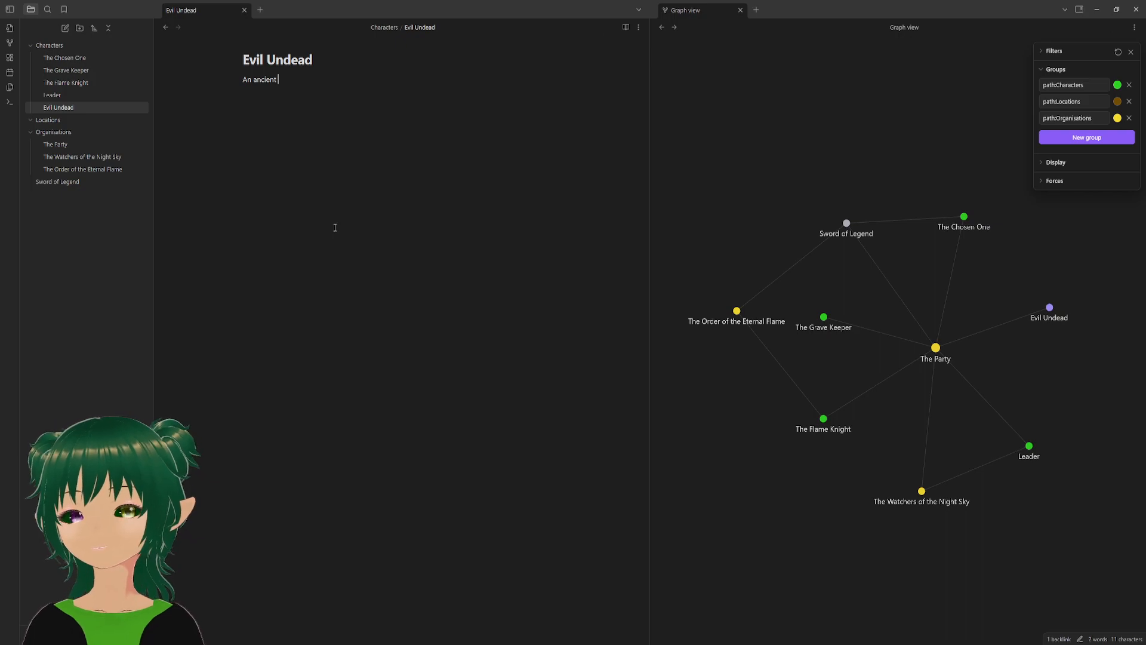
{"action": "type", "text": "undead of great power"}
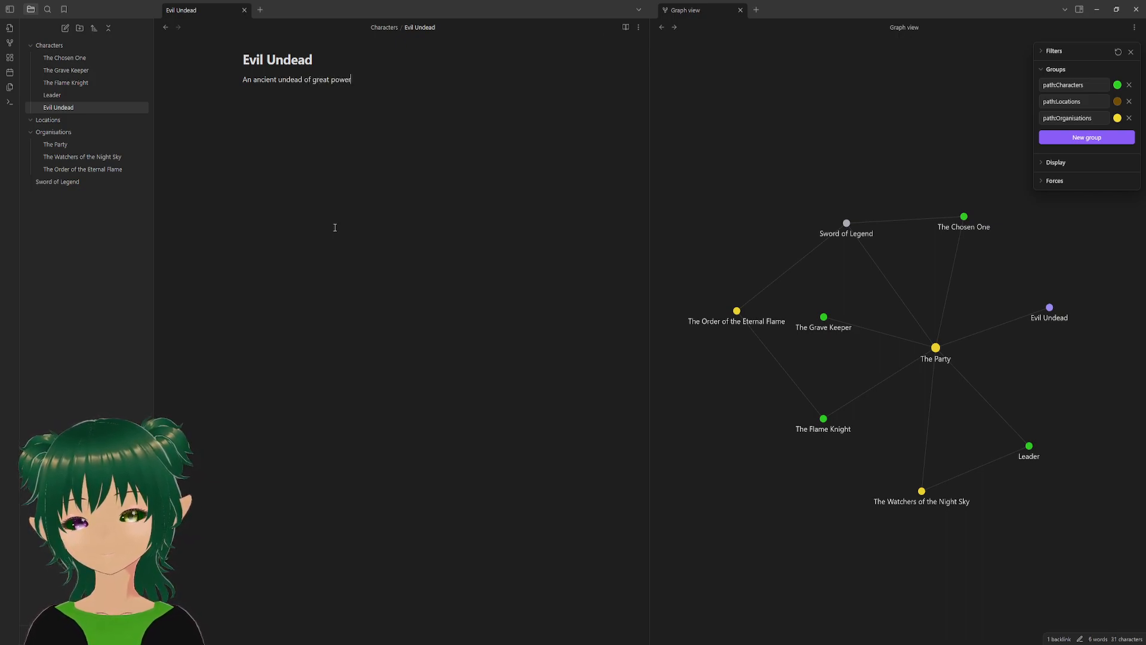
{"action": "type", "text": " he is nearly"}
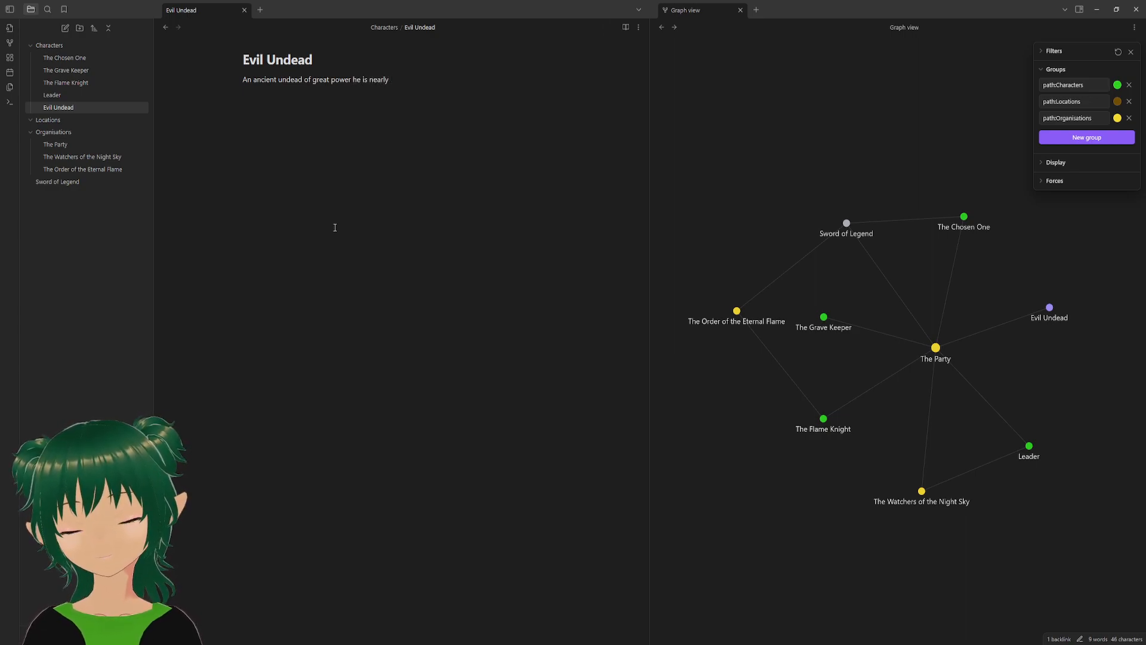
{"action": "type", "text": " imposs"}
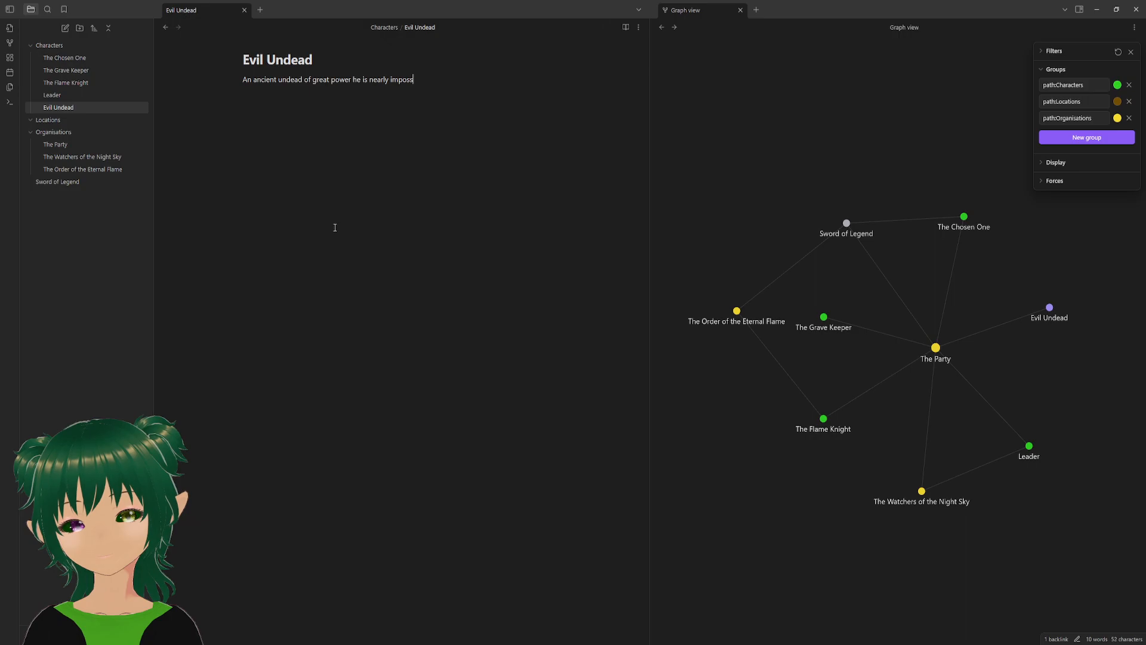
{"action": "type", "text": "ible to kill."}
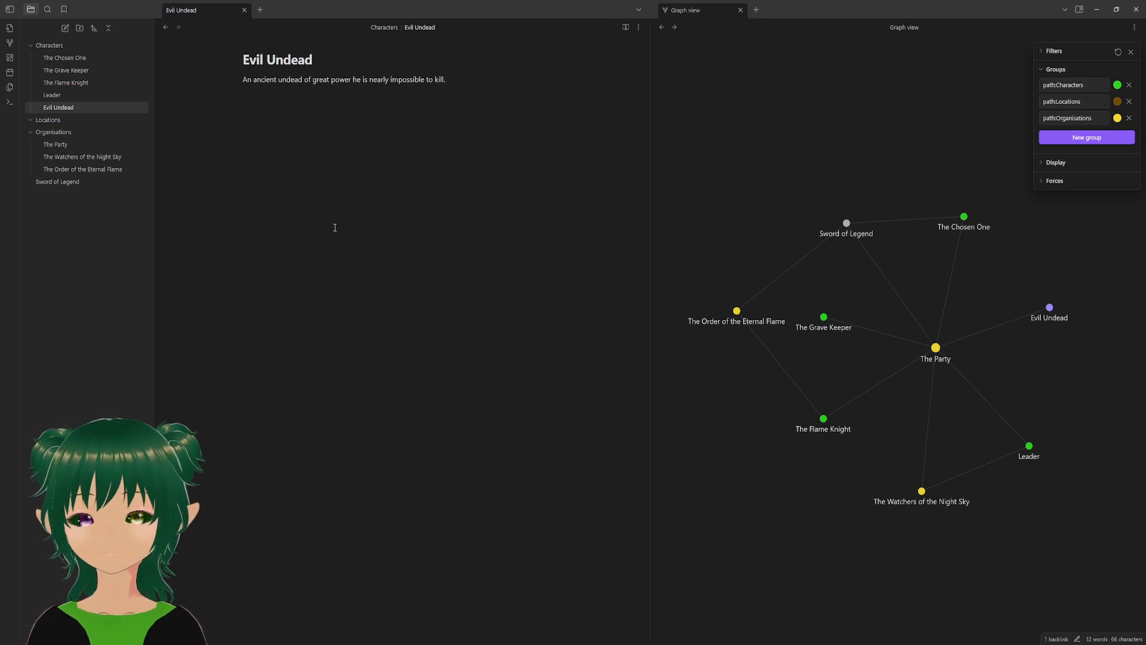
- Continue the Evil Undead note with "He has tried in the past to destroy"
{"action": "type", "text": " He "}
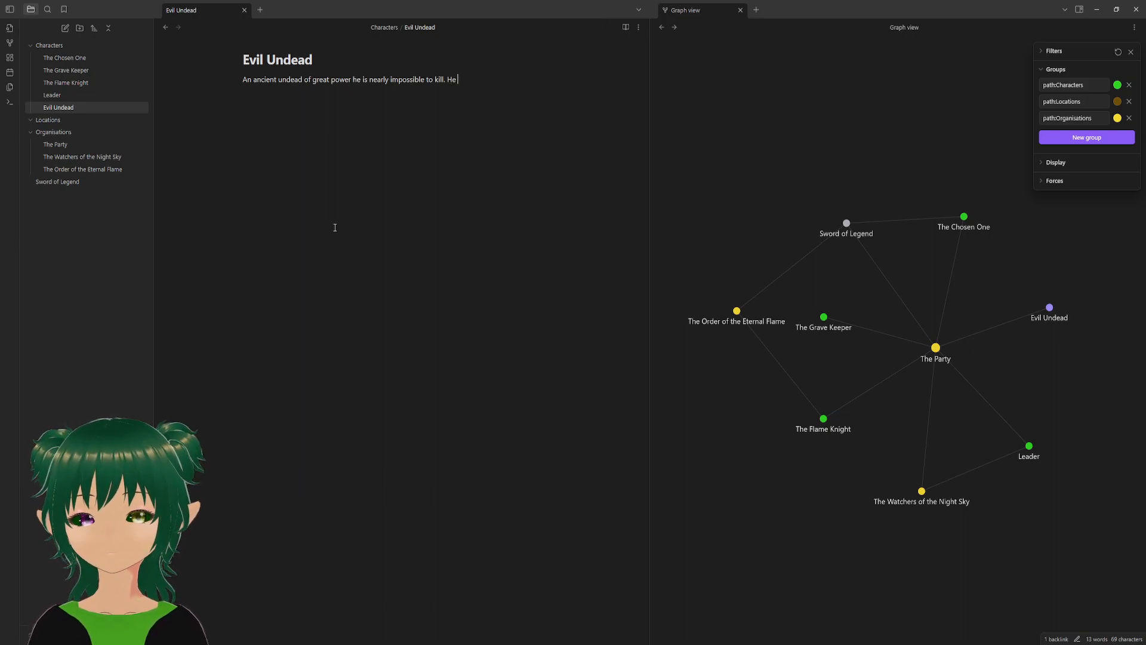
{"action": "type", "text": "has tried in"}
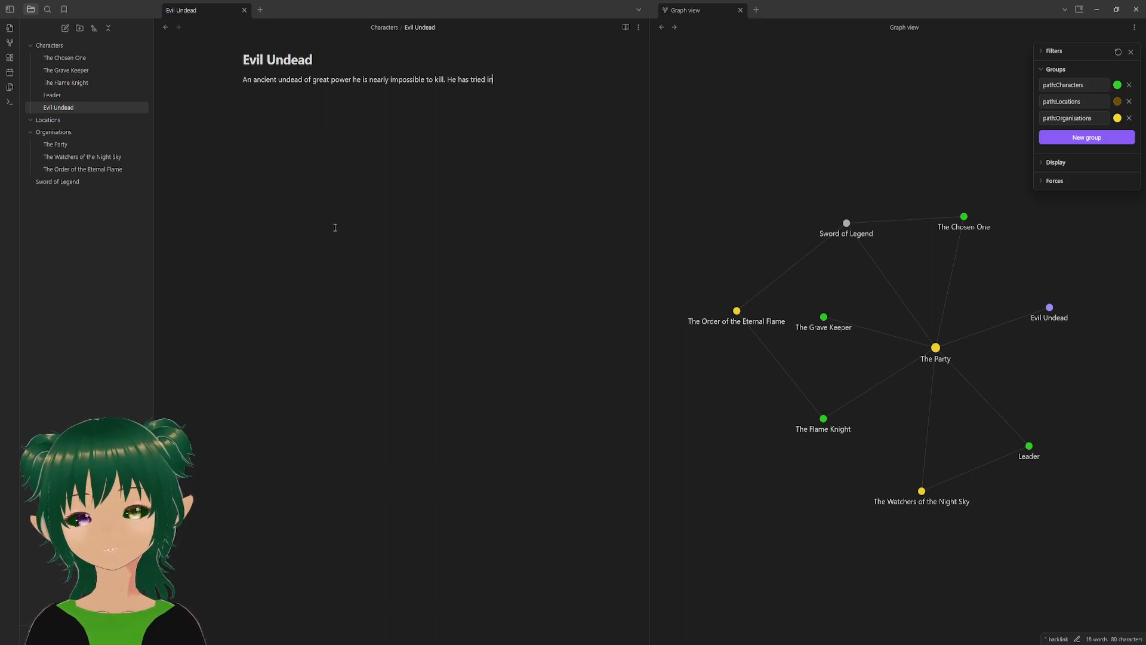
{"action": "type", "text": " the past"}
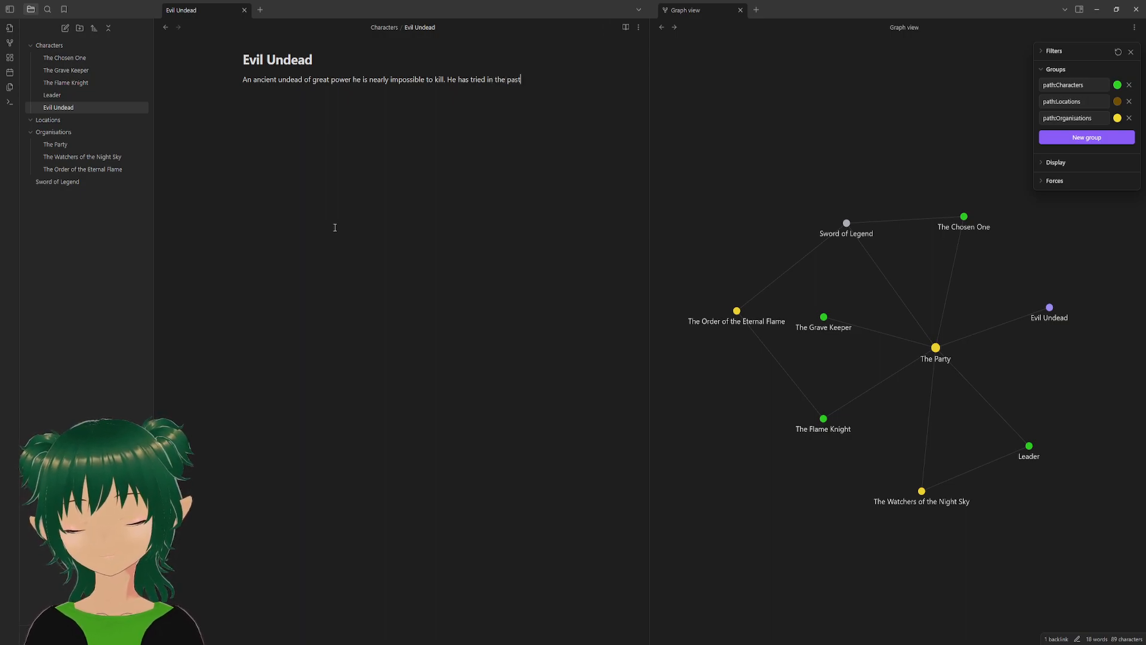
{"action": "type", "text": " to destroy th"}
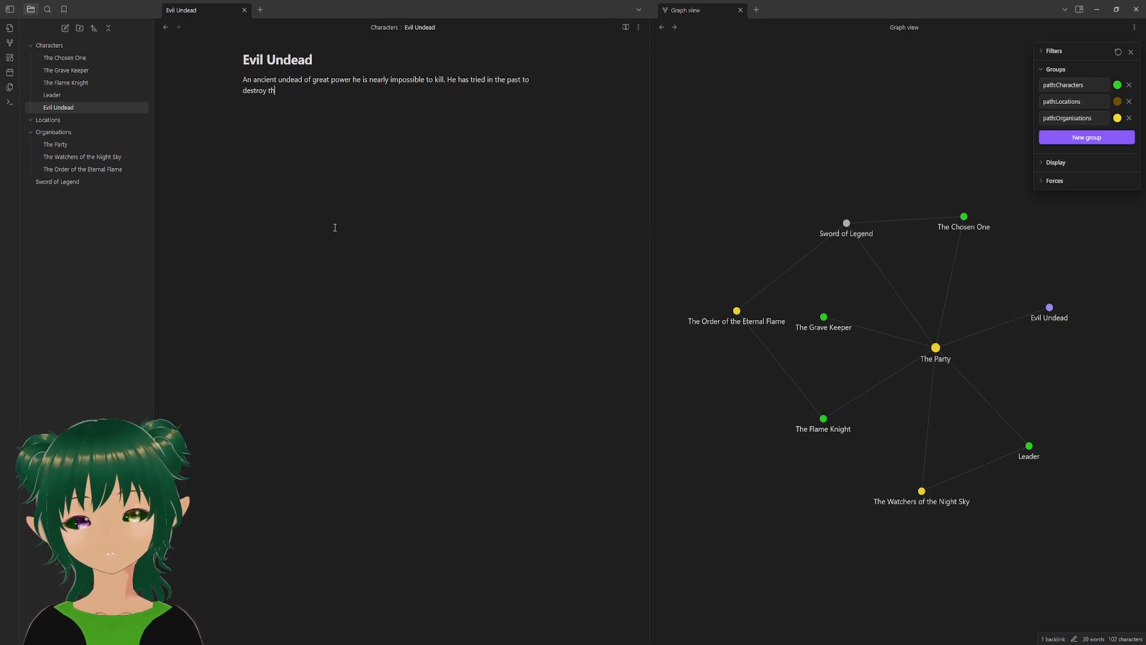
- Complete the sentence about what he tried to destroy with a link to the Sword of Legend note
{"action": "type", "text": "[[the"}
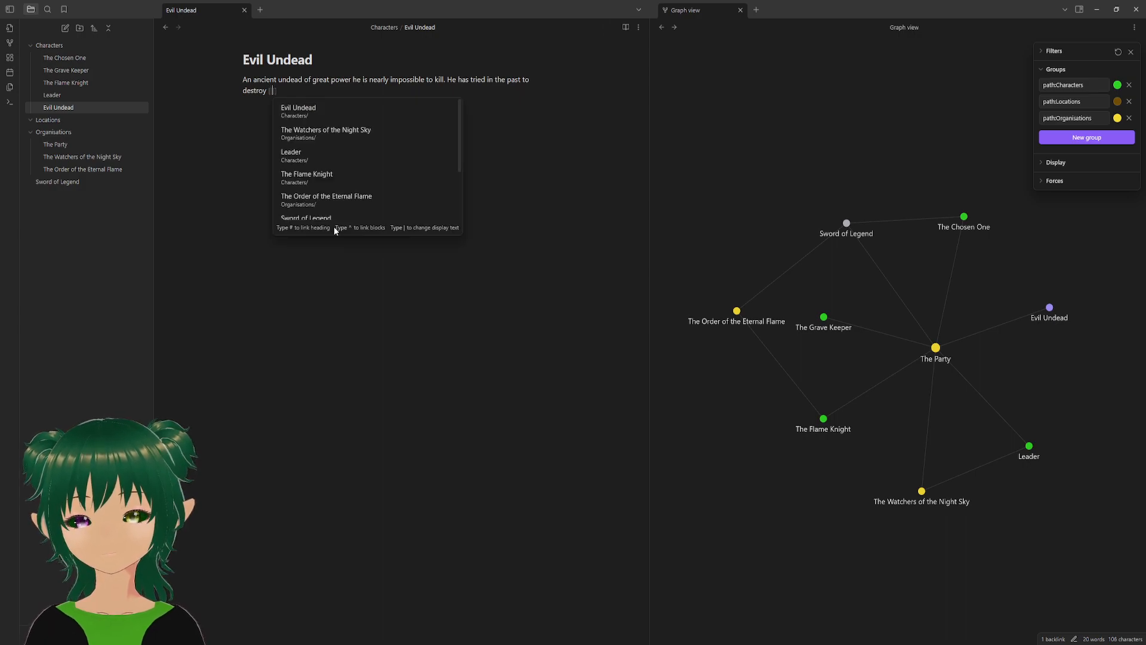
{"action": "type", "text": " sw"}
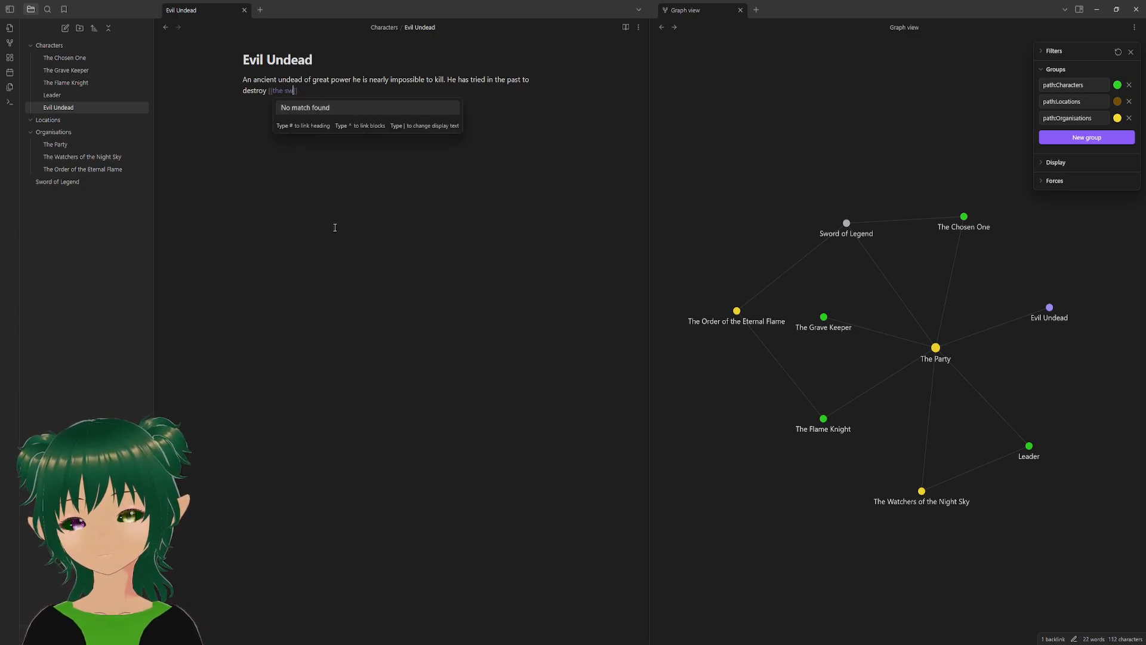
{"action": "key", "text": "BackSpace"}
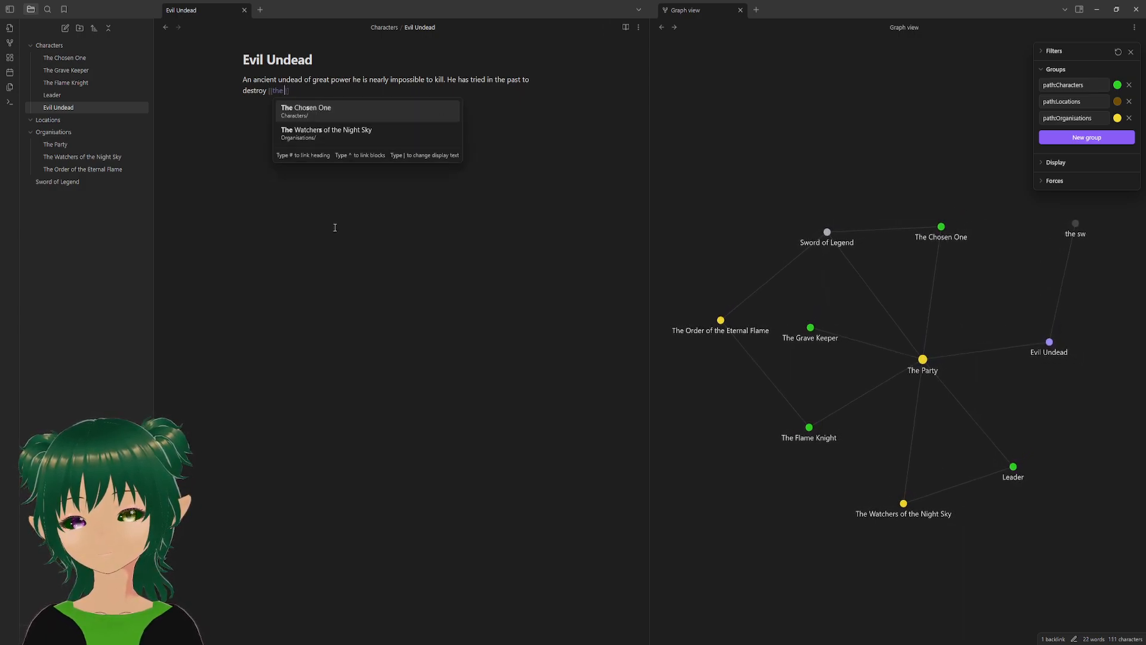
{"action": "key", "text": "BackSpace"}
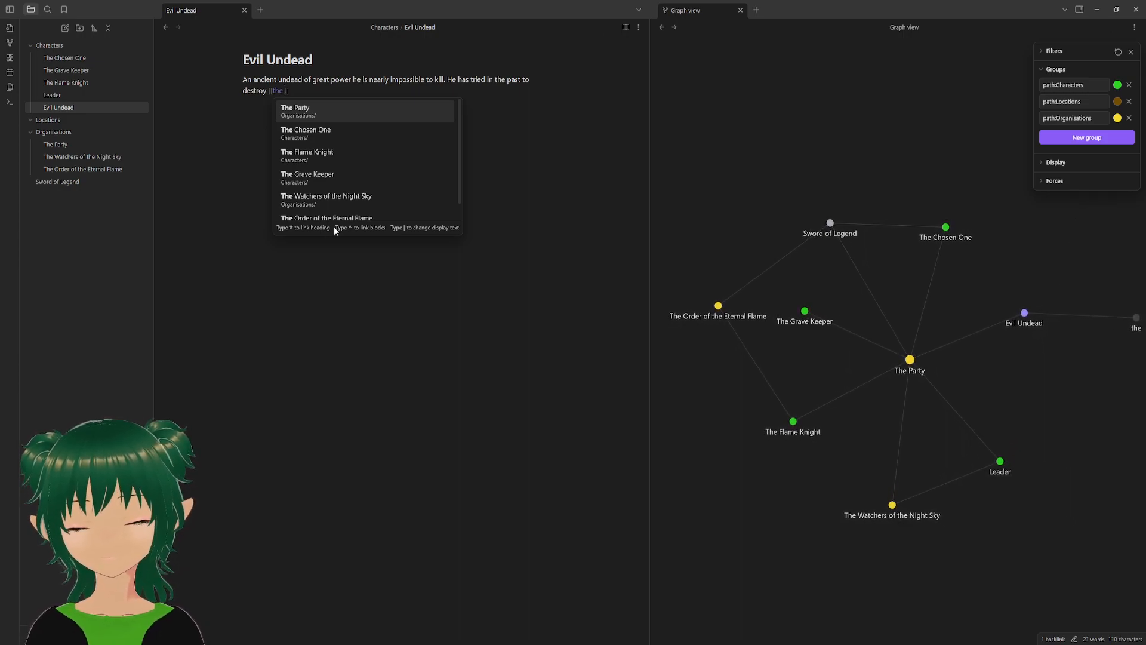
{"action": "type", "text": "cho"}
{"action": "key", "text": "BackSpace"}
{"action": "key", "text": "BackSpace"}
{"action": "key", "text": "BackSpace"}
{"action": "key", "text": "BackSpace"}
{"action": "key", "text": "BackSpace"}
{"action": "key", "text": "BackSpace"}
{"action": "type", "text": "sw"}
{"action": "key", "text": "Return"}
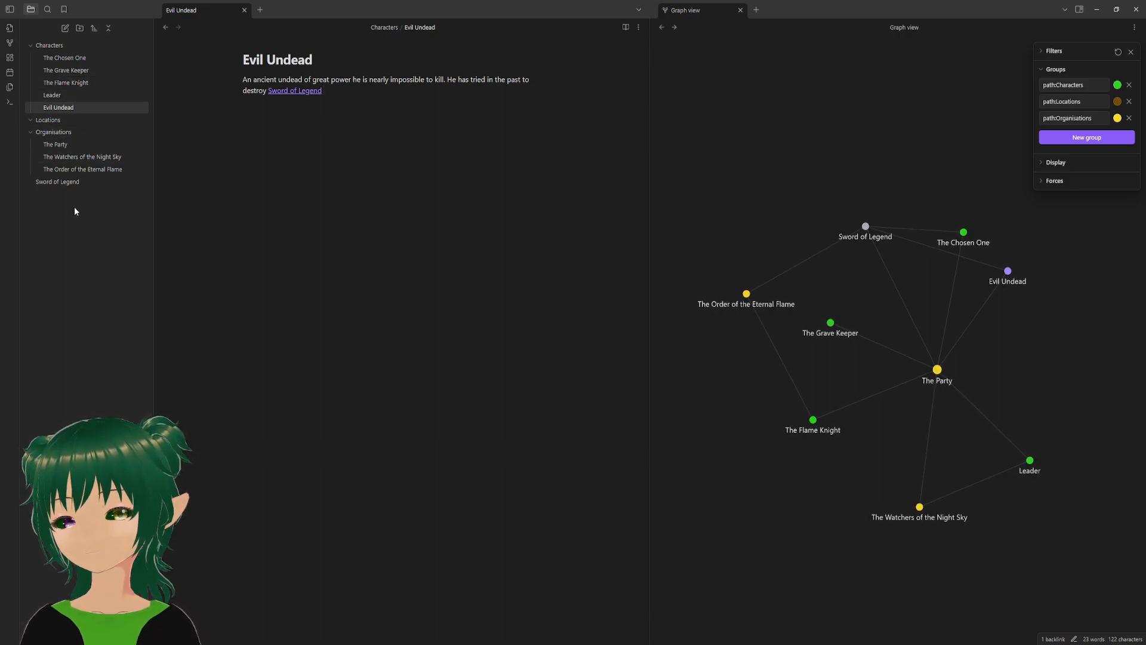
- Rename the Sword of Legend note as "The Sword of Legend"
{"action": "left_click", "coordinate": [73, 183]}
{"action": "left_click", "coordinate": [253, 59]}
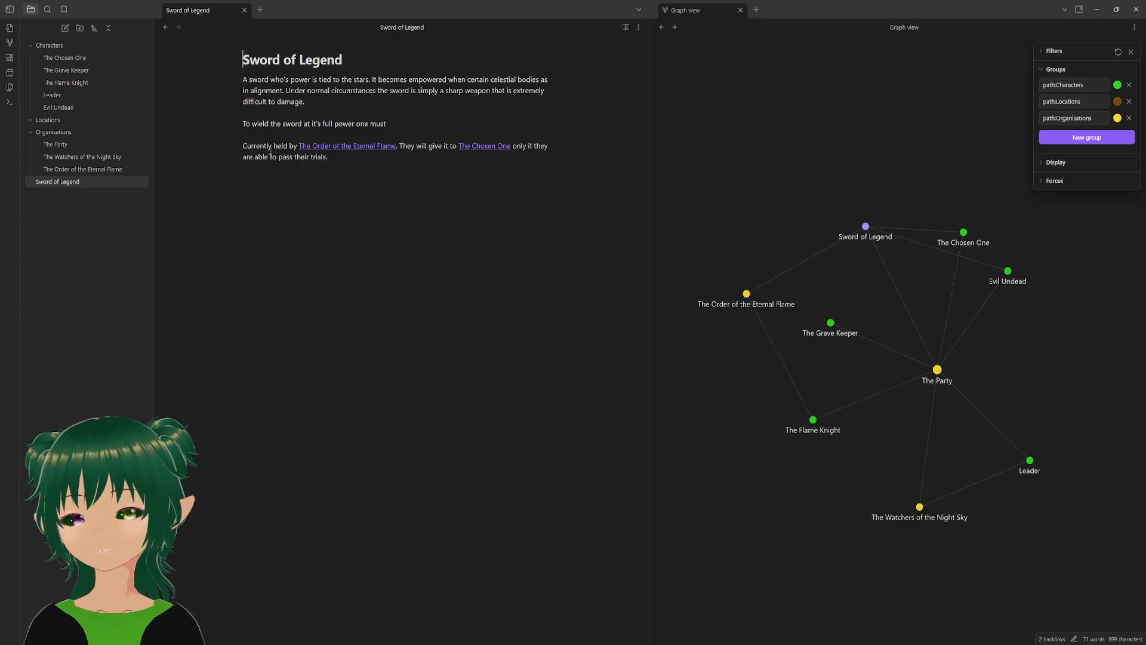
{"action": "type", "text": "The"}
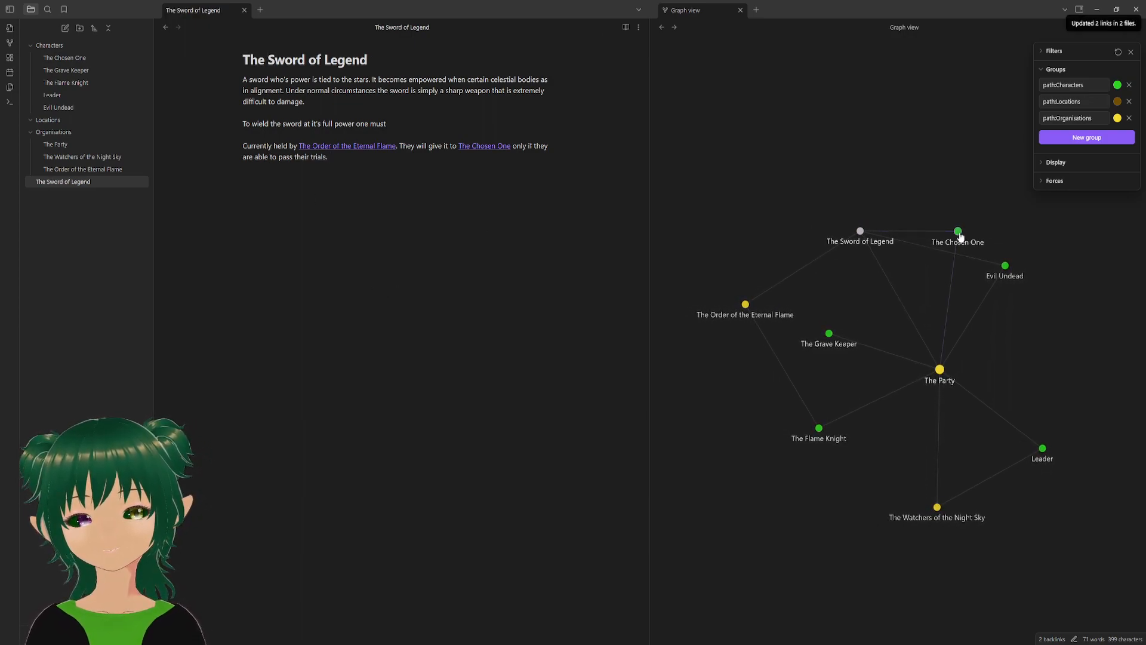
{"action": "left_click", "coordinate": [256, 216]}
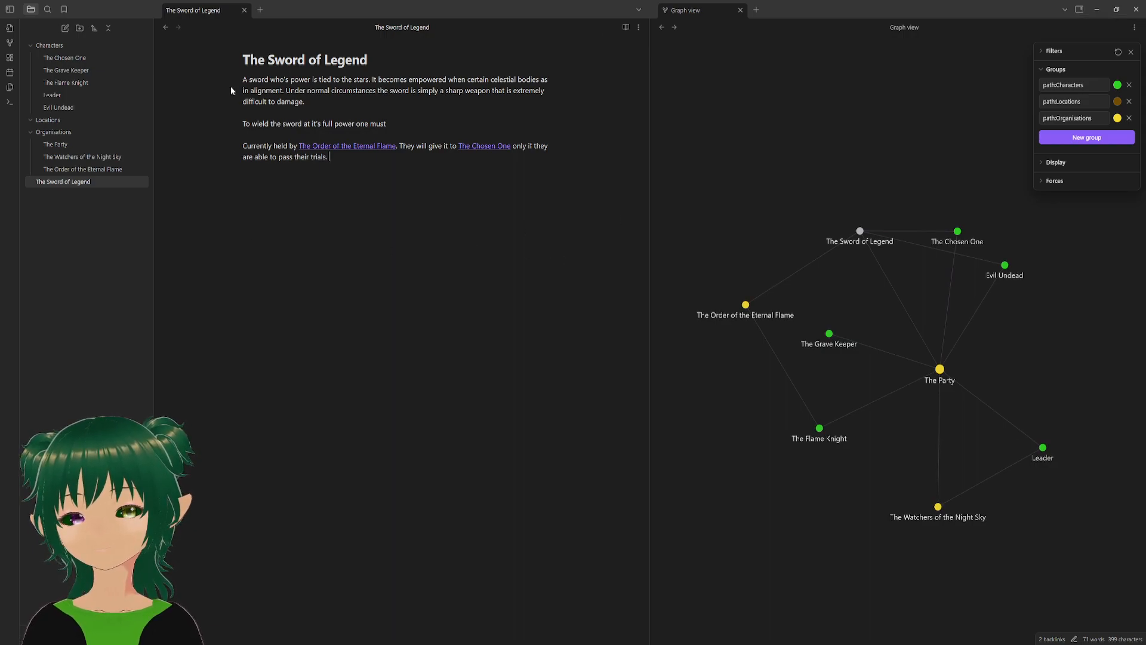
- In the Evil Undead note, end the sentence after the sword link with a period and continue with "It was in response to him that"
{"action": "left_click", "coordinate": [82, 110]}
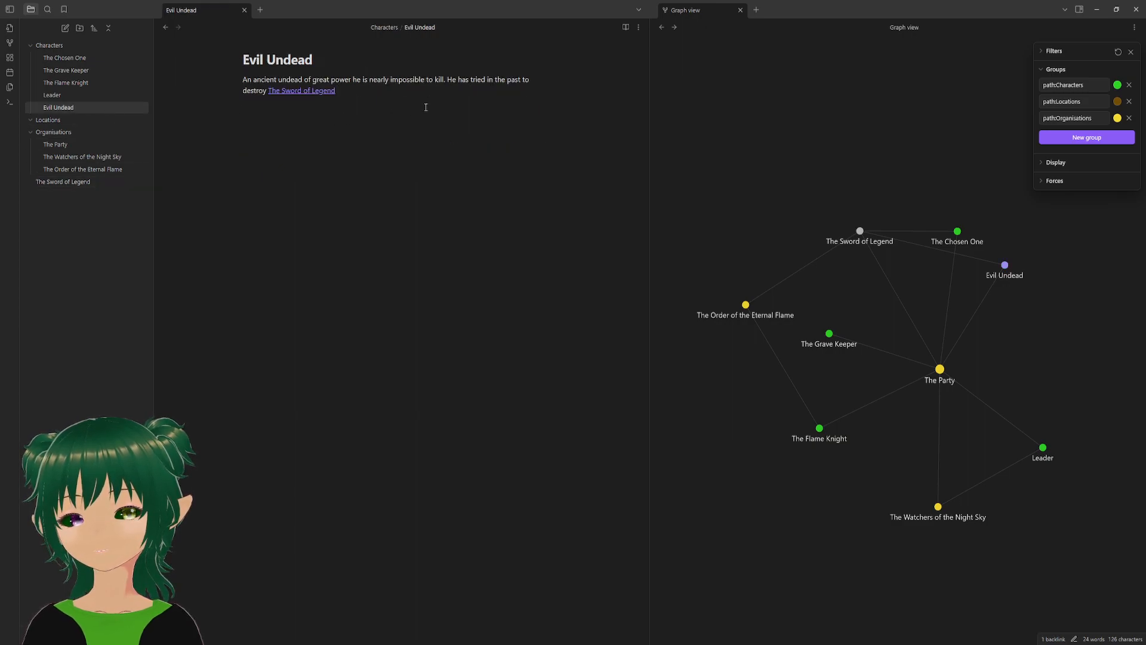
{"action": "key", "text": "BackSpace"}
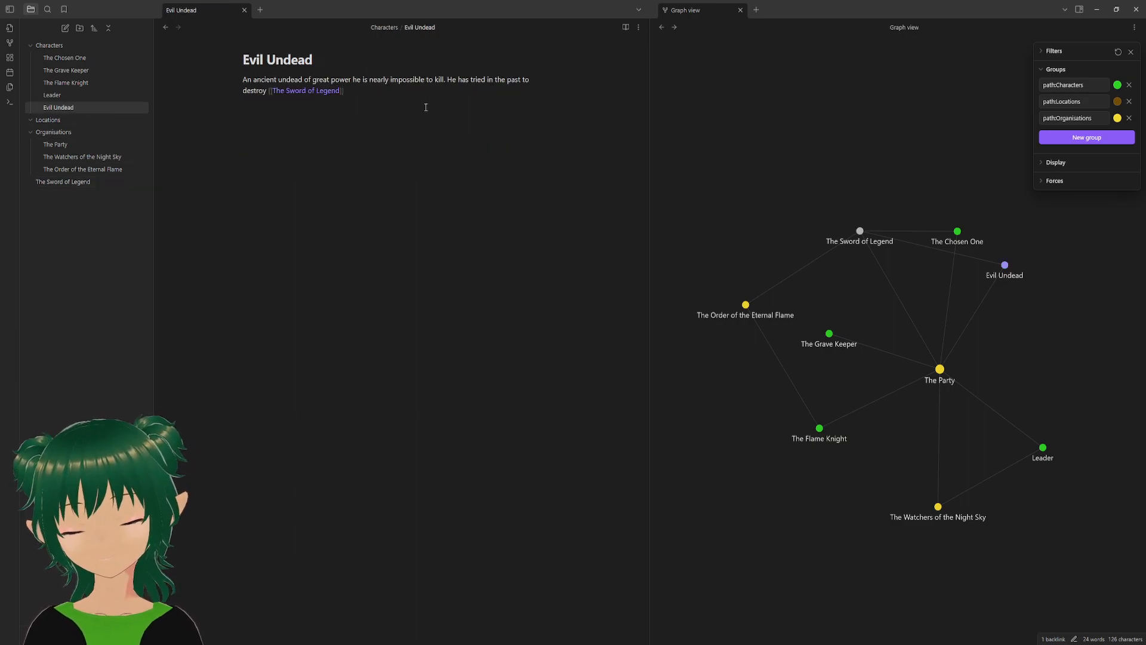
{"action": "type", "text": ". "}
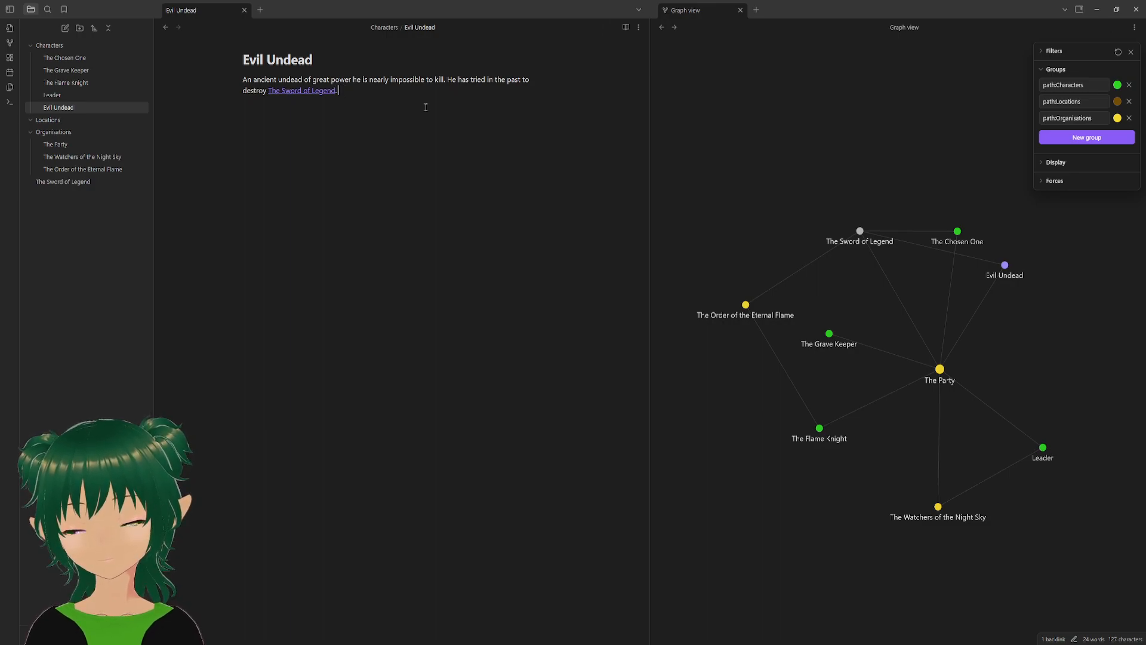
{"action": "type", "text": "It was"}
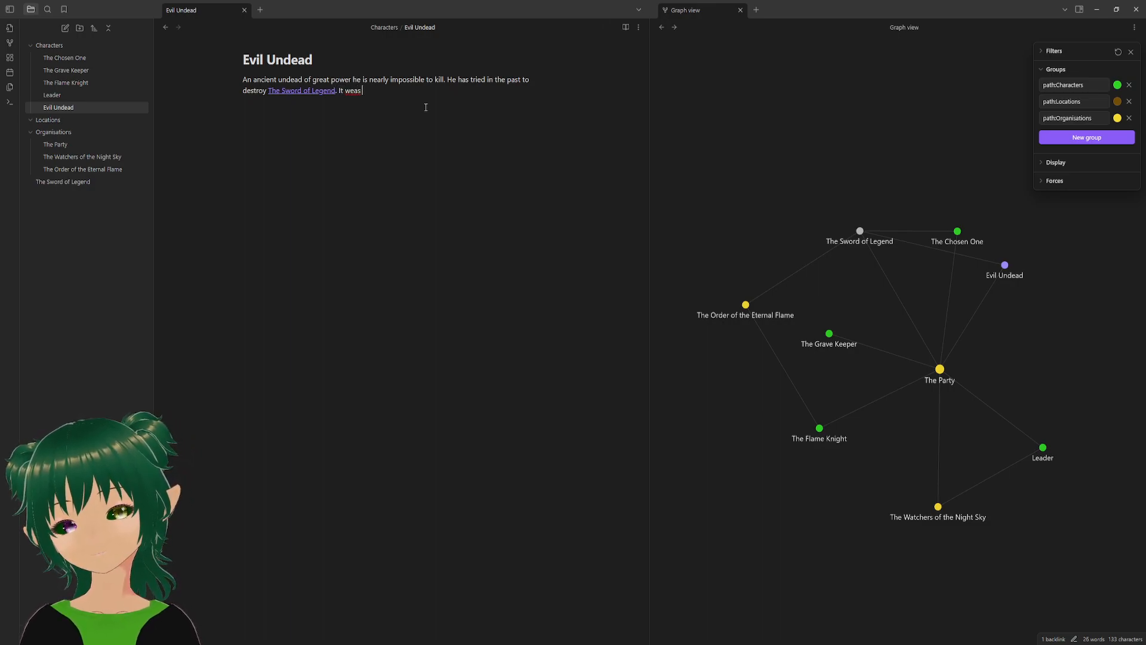
{"action": "type", "text": " in res"}
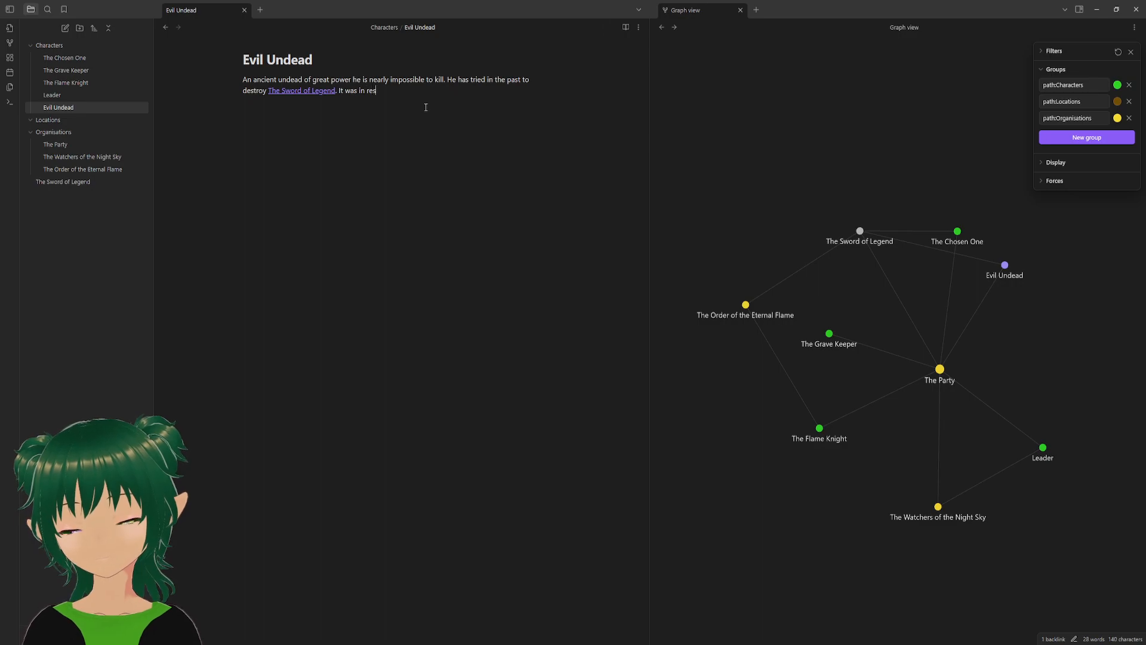
{"action": "type", "text": "ponse to him that the"}
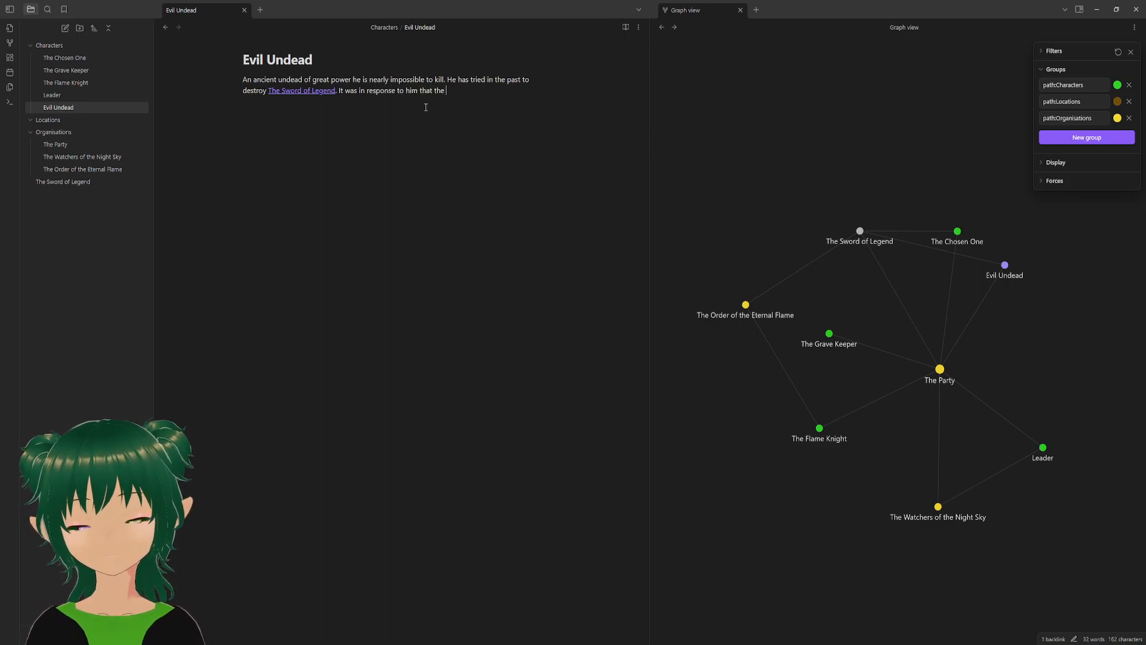
- Insert a link to The Order of the Eternal Flame and continue the sentence with "was founded"
{"action": "key", "text": "BackSpace"}
{"action": "key", "text": "BackSpace"}
{"action": "key", "text": "BackSpace"}
{"action": "key", "text": "BackSpace"}
{"action": "type", "text": "[["}
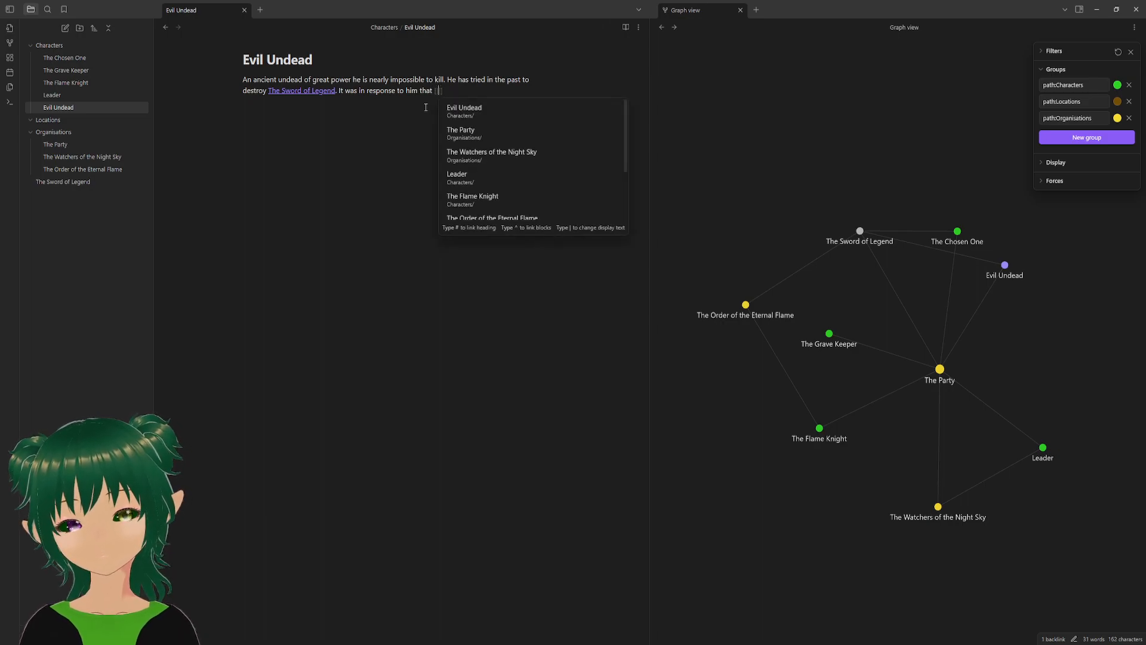
{"action": "type", "text": "the or"}
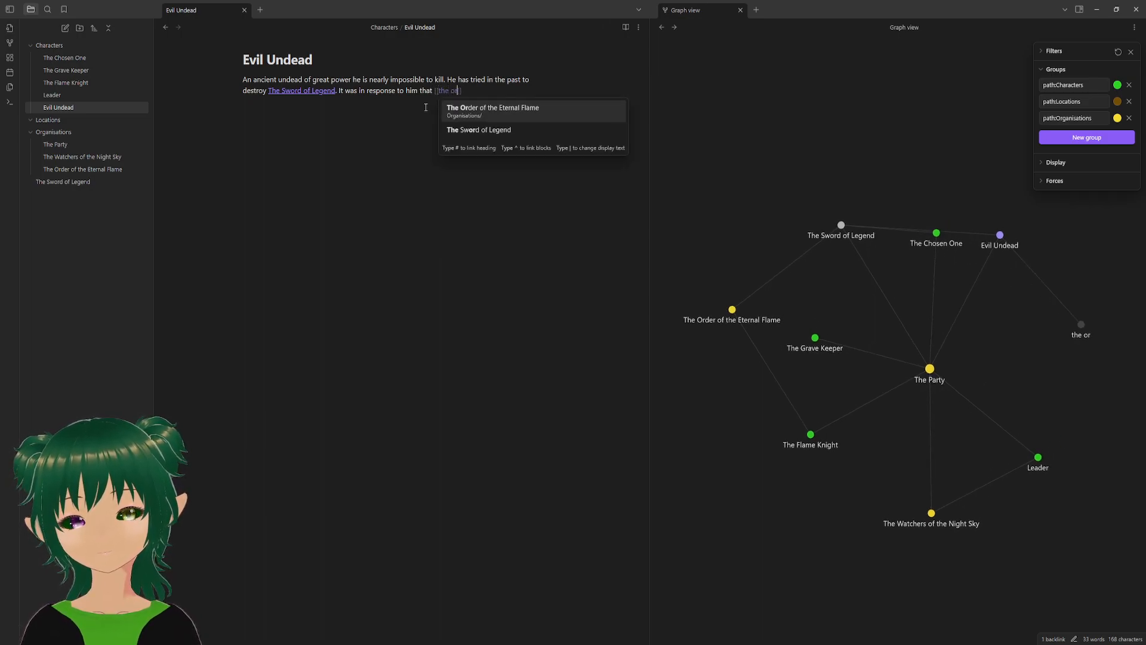
{"action": "key", "text": "Return"}
{"action": "type", "text": "was "}
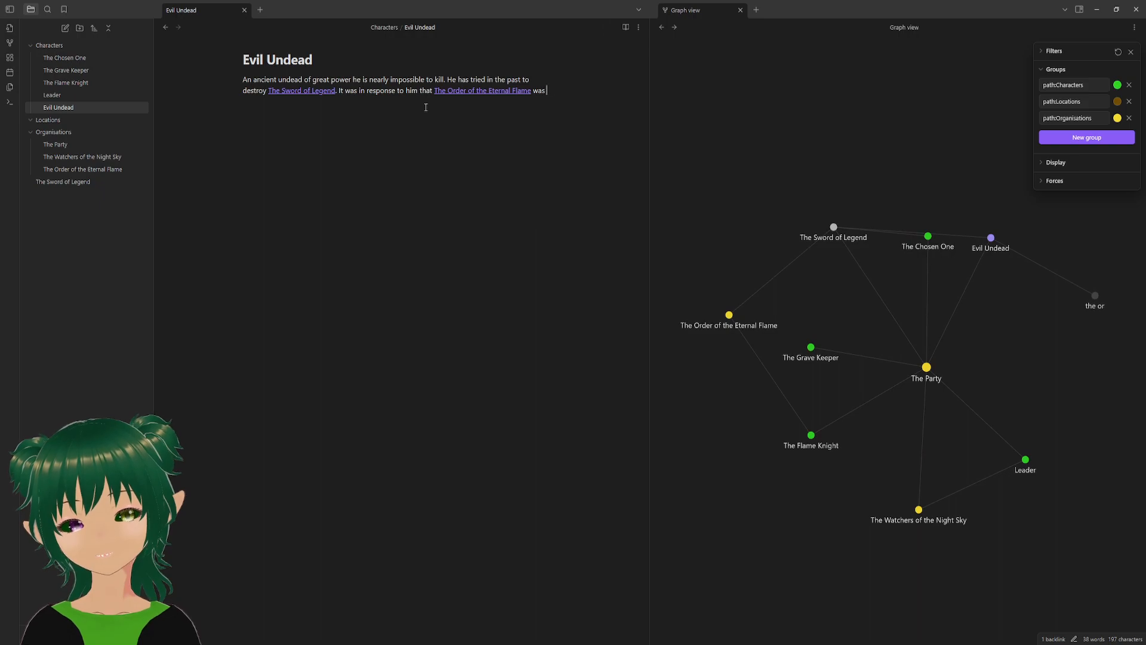
{"action": "type", "text": "founded."}
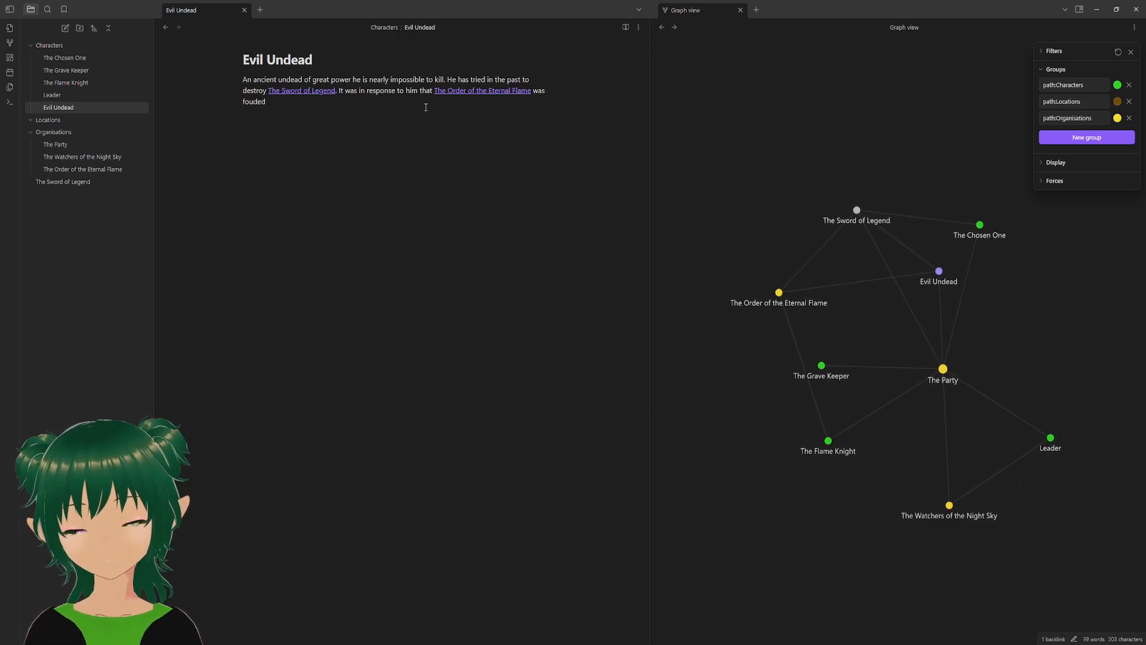
{"action": "key", "text": "BackSpace"}
{"action": "key", "text": "BackSpace"}
{"action": "key", "text": "BackSpace"}
{"action": "key", "text": "BackSpace"}
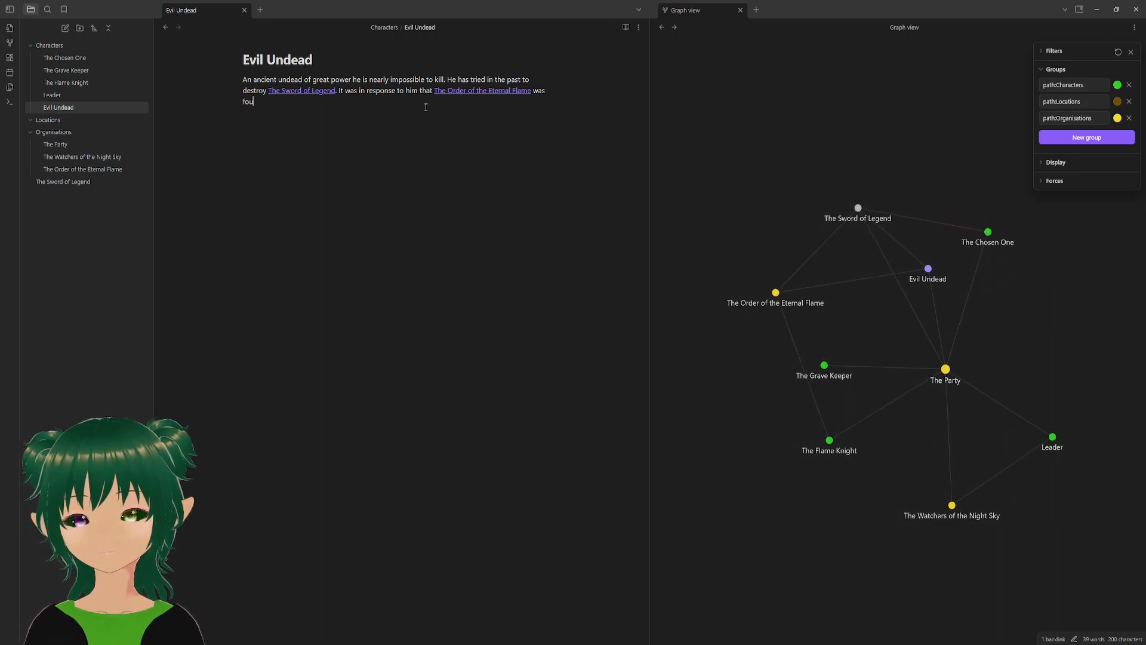
{"action": "type", "text": "nded "}
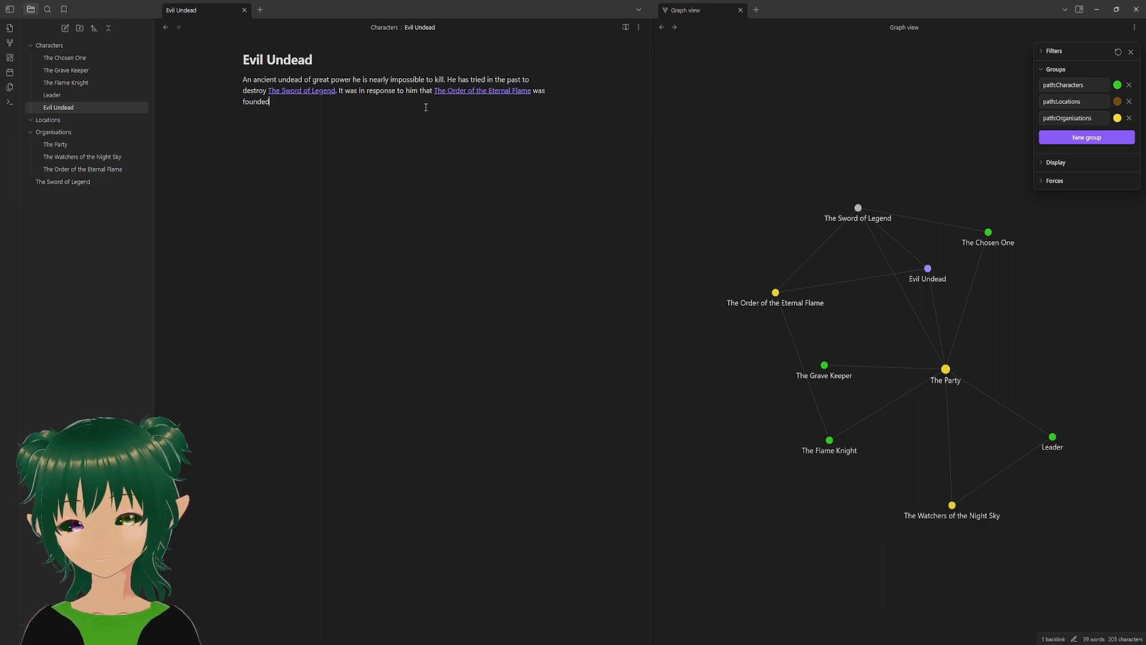
- End the founding sentence with a period and start the next one with "They seek to combat"
{"action": "type", "text": ". They se"}
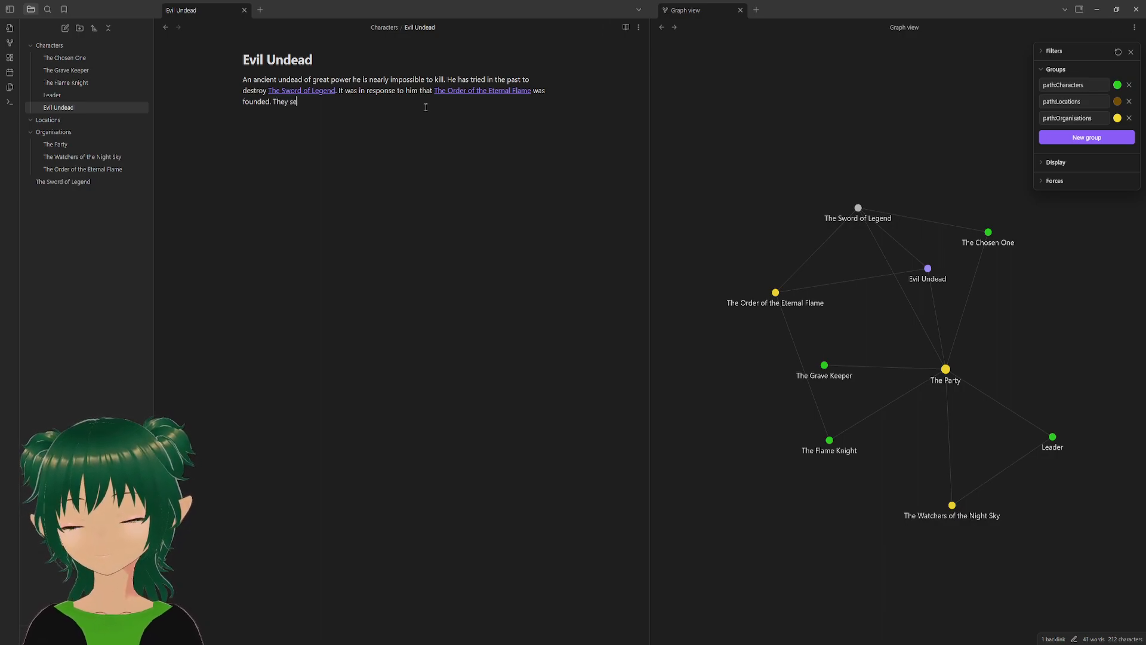
{"action": "type", "text": "ek to compbat"}
{"action": "key", "text": "BackSpace"}
{"action": "key", "text": "BackSpace"}
{"action": "key", "text": "BackSpace"}
{"action": "key", "text": "BackSpace"}
{"action": "key", "text": "BackSpace"}
{"action": "type", "text": "bat "}
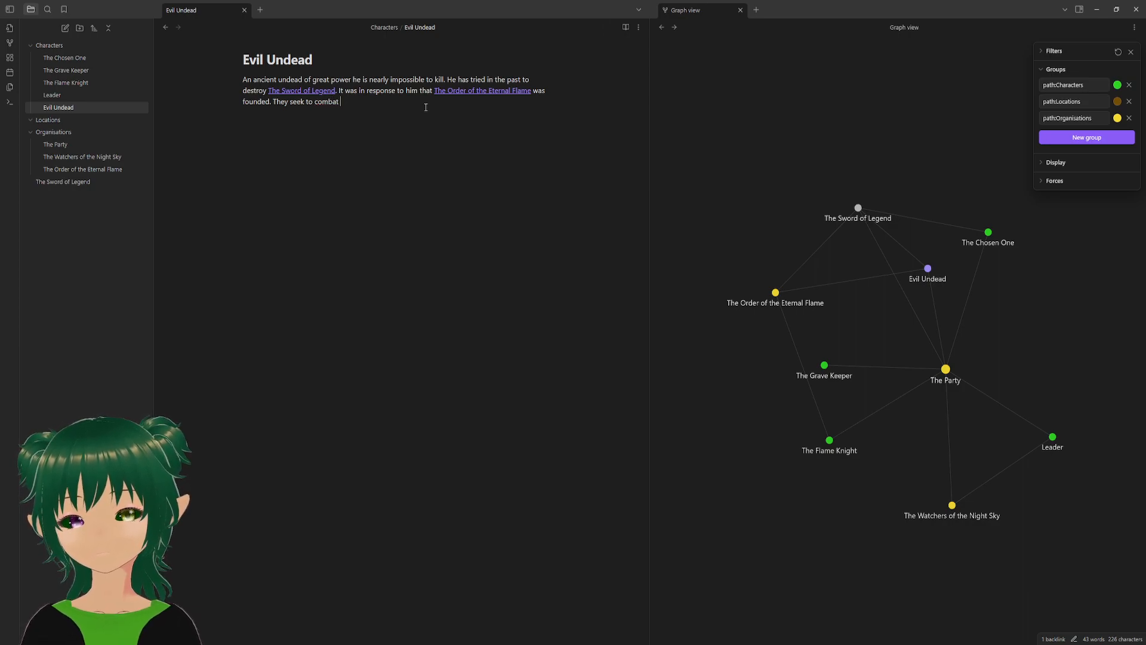
- Finish the last sentence of the Evil Undead note with "his influence and see him vanquished."
{"action": "type", "text": "it's infleune"}
{"action": "key", "text": "BackSpace"}
{"action": "key", "text": "BackSpace"}
{"action": "key", "text": "BackSpace"}
{"action": "key", "text": "BackSpace"}
{"action": "key", "text": "BackSpace"}
{"action": "key", "text": "BackSpace"}
{"action": "key", "text": "BackSpace"}
{"action": "key", "text": "BackSpace"}
{"action": "key", "text": "BackSpace"}
{"action": "key", "text": "BackSpace"}
{"action": "key", "text": "BackSpace"}
{"action": "key", "text": "BackSpace"}
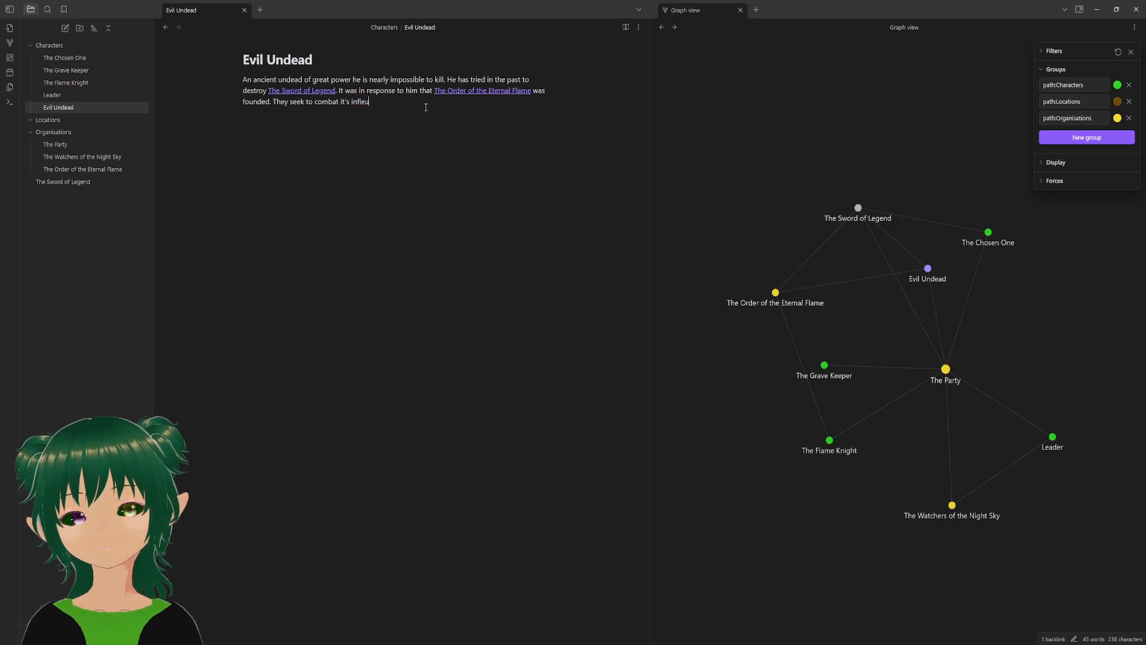
{"action": "key", "text": "BackSpace"}
{"action": "type", "text": "his influence"}
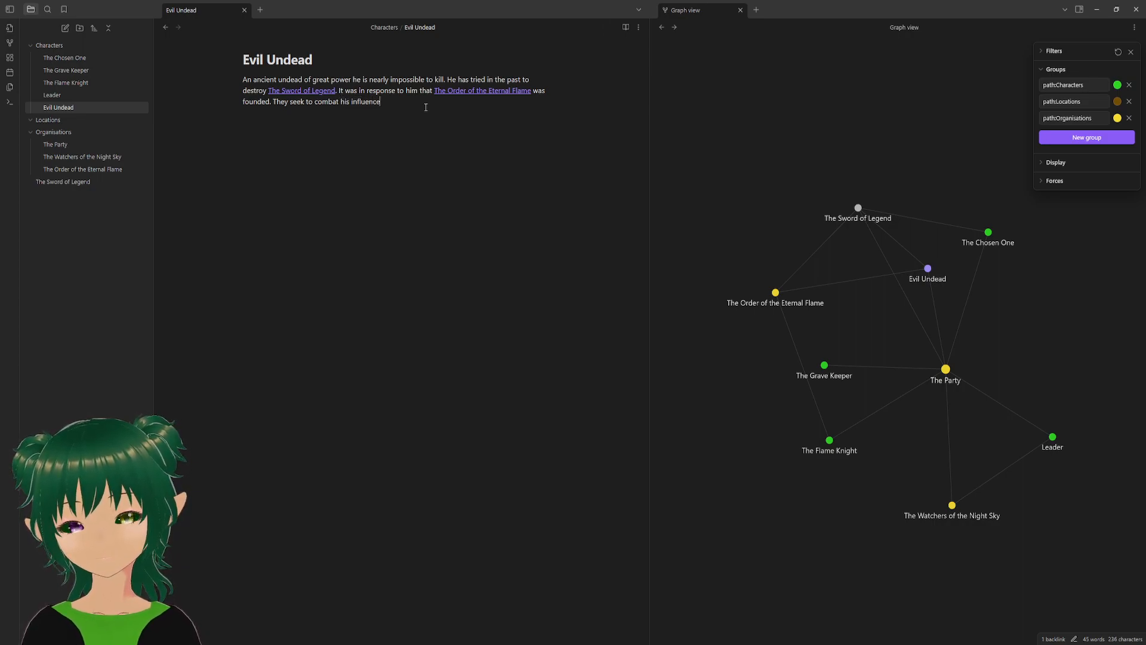
{"action": "type", "text": " and see him vanquished."}
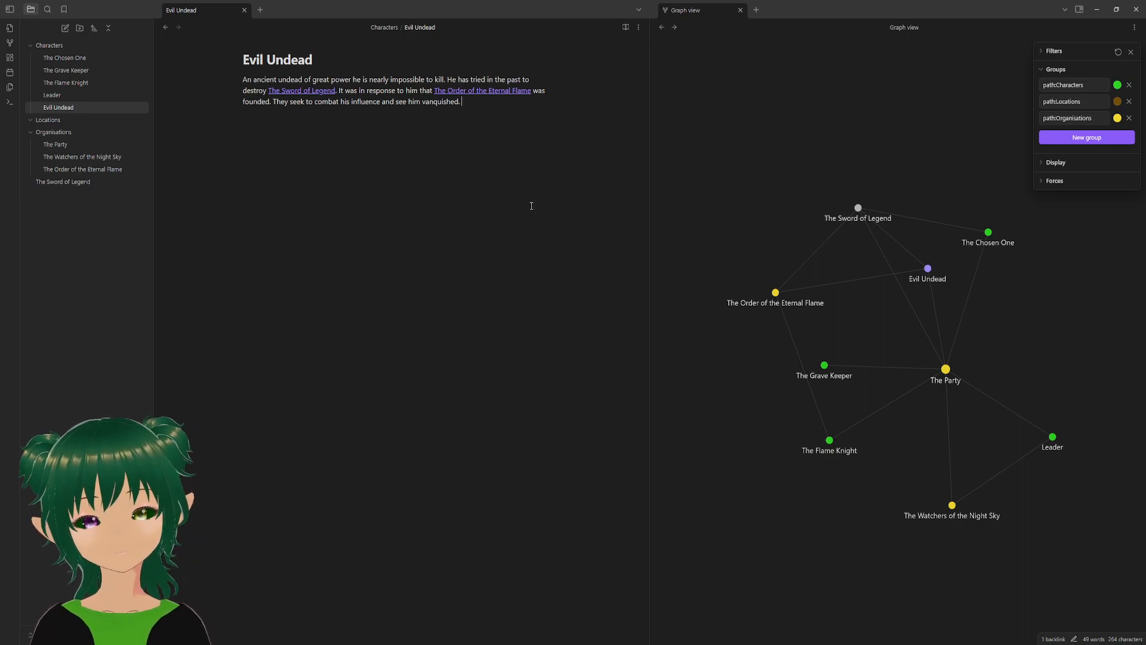
- Rearrange the graph so Evil Undead sits between The Order of the Eternal Flame and The Party, with The Grave Keeper on The Party's opposite side
{"action": "left_click_drag", "start_coordinate": [927, 268], "coordinate": [848, 299]}
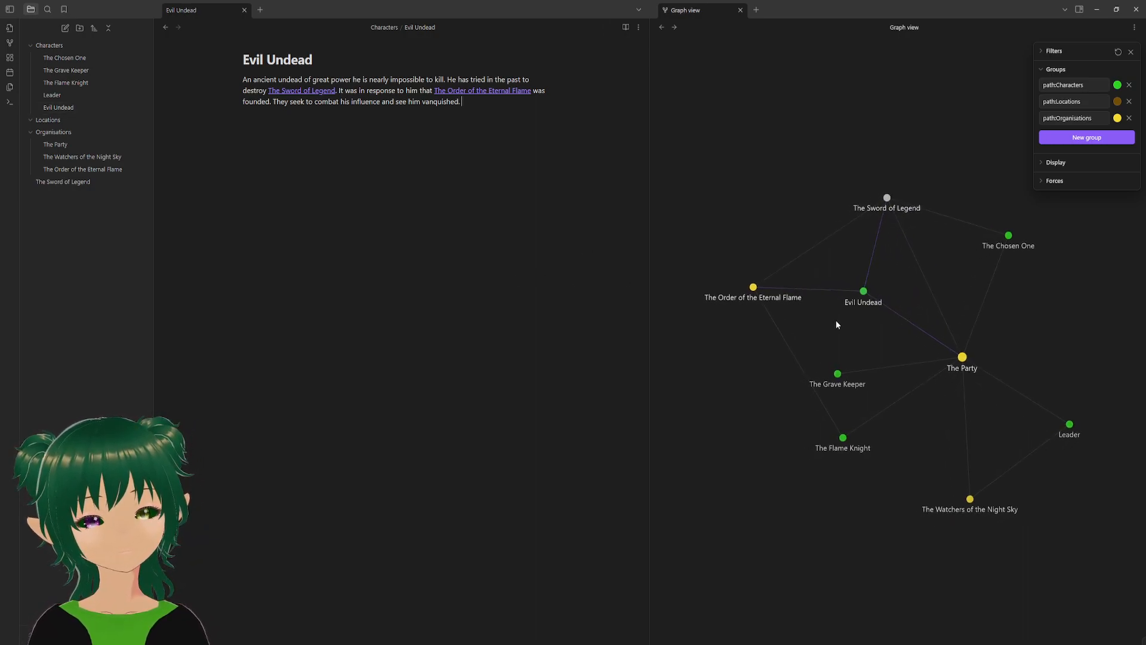
{"action": "left_click_drag", "start_coordinate": [839, 374], "coordinate": [984, 311]}
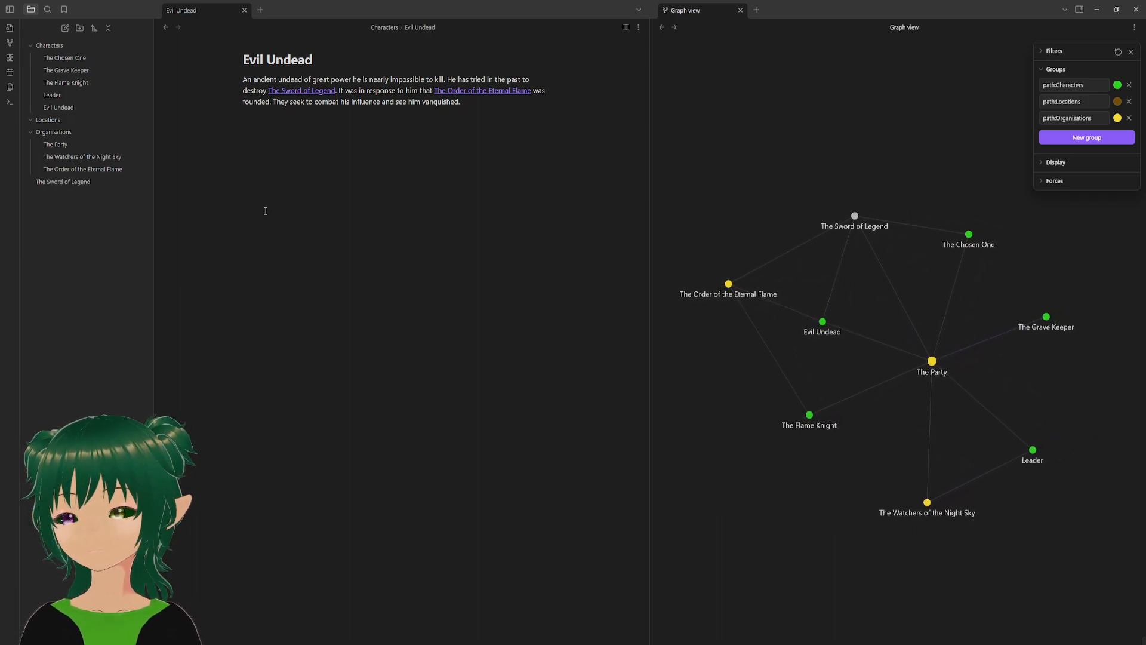
{"action": "left_click", "coordinate": [500, 128]}
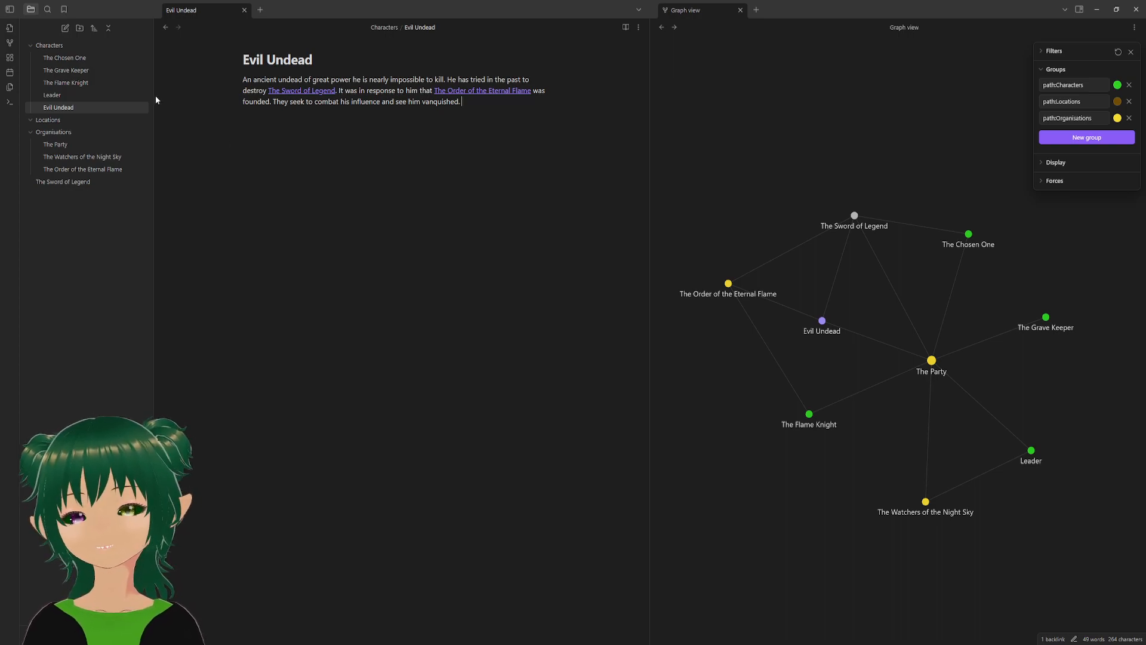
- Look through the Leader and organisation notes and open The Order of the Eternal Flame note
{"action": "left_click", "coordinate": [77, 96]}
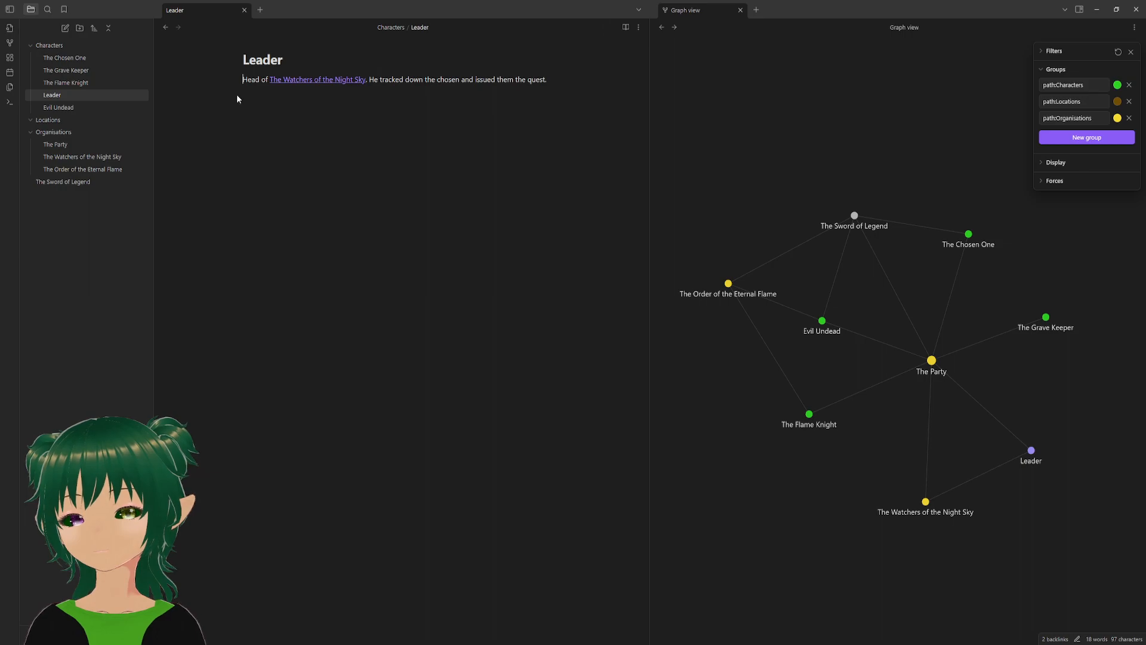
{"action": "left_click", "coordinate": [71, 145]}
{"action": "left_click", "coordinate": [76, 157]}
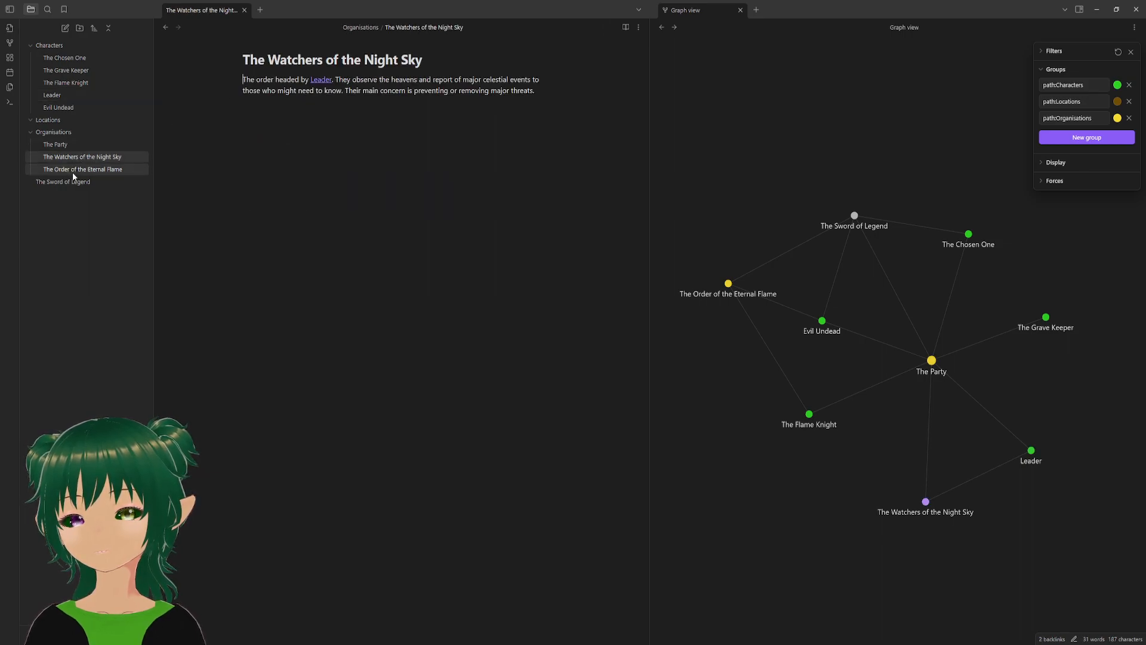
{"action": "left_click", "coordinate": [73, 170]}
{"action": "left_click", "coordinate": [67, 182]}
{"action": "left_click", "coordinate": [89, 169]}
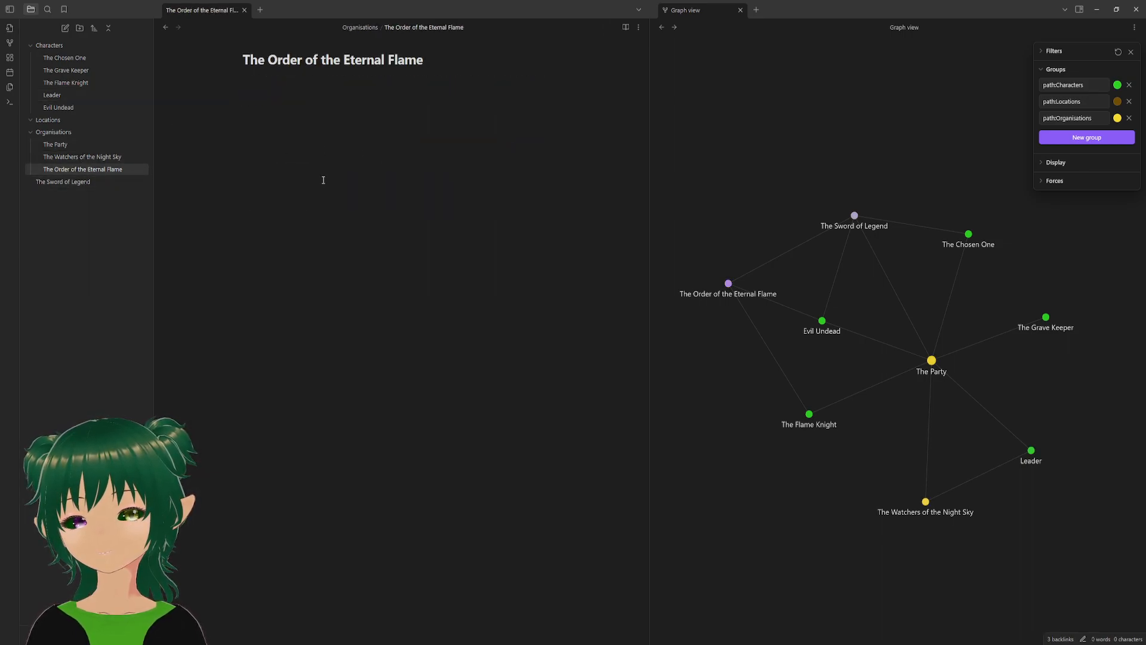
- Write "An order of knights founded to counter the growing influence of" in The Order of the Eternal Flame note, ending with a link to Evil Undead
{"action": "type", "text": "A"}
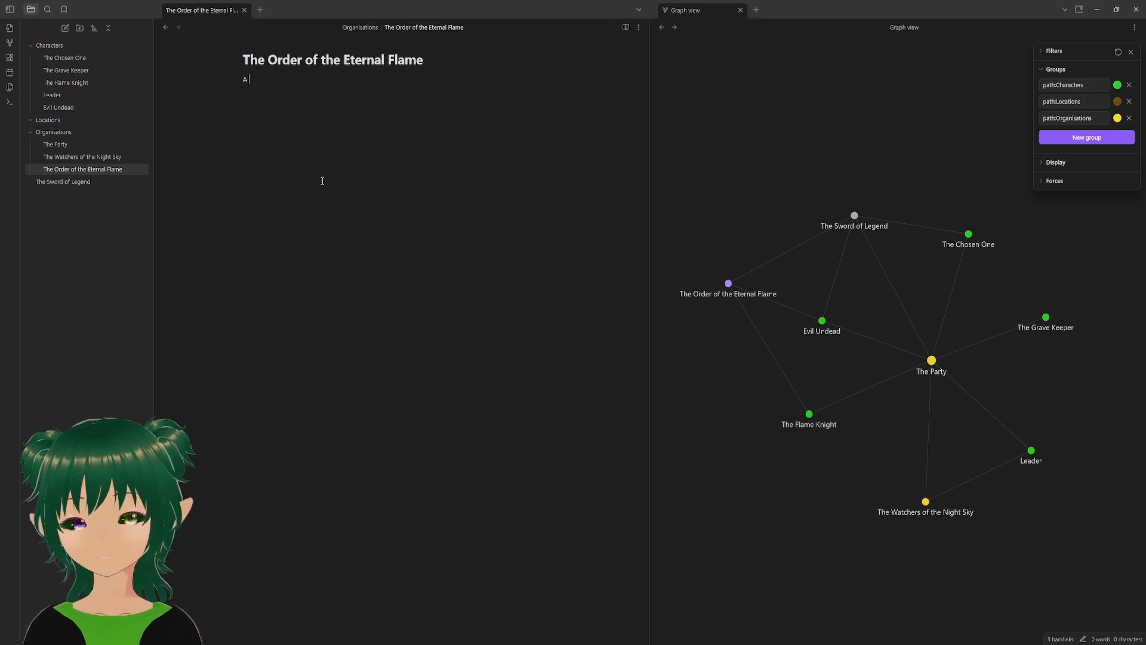
{"action": "type", "text": "n order"}
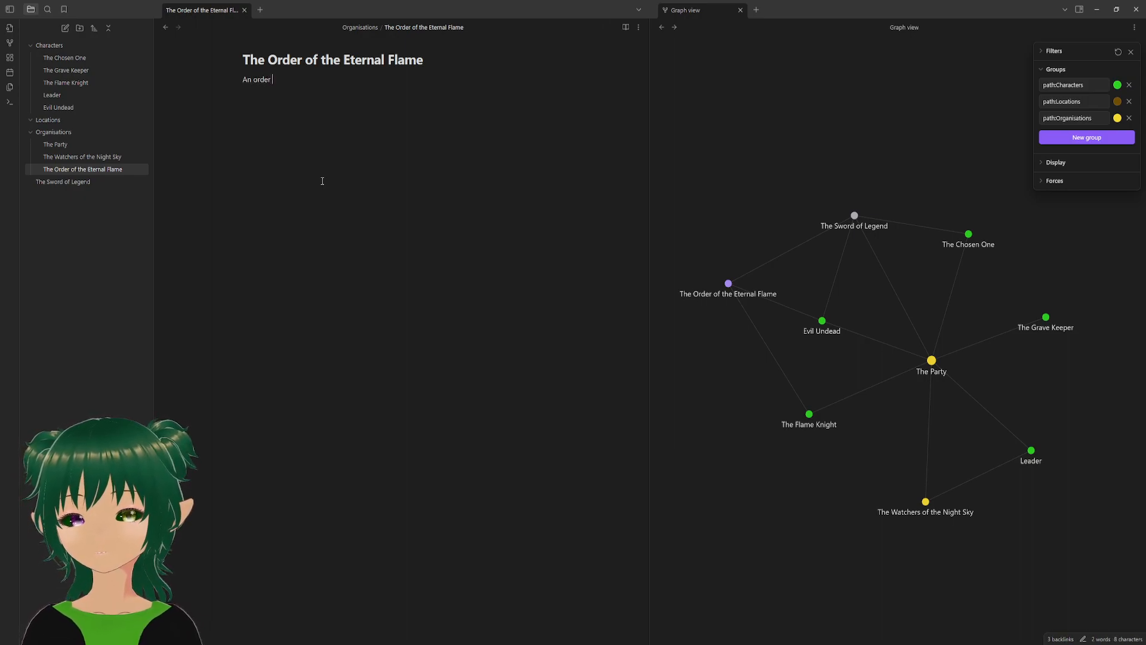
{"action": "type", "text": " of knights "}
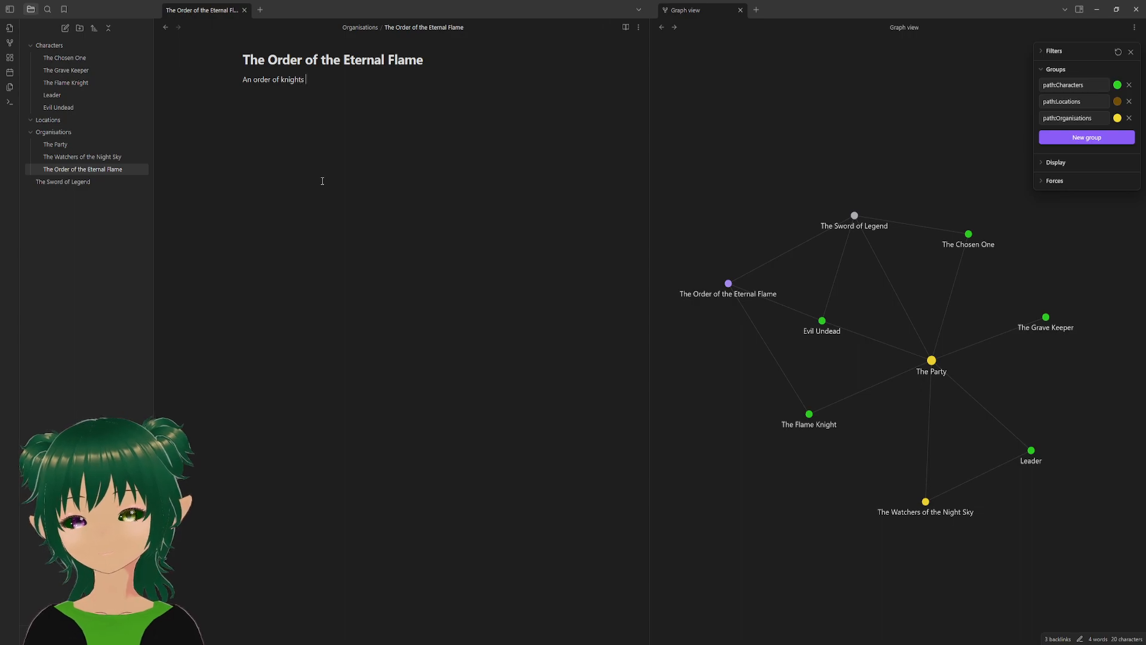
{"action": "type", "text": "founded to "}
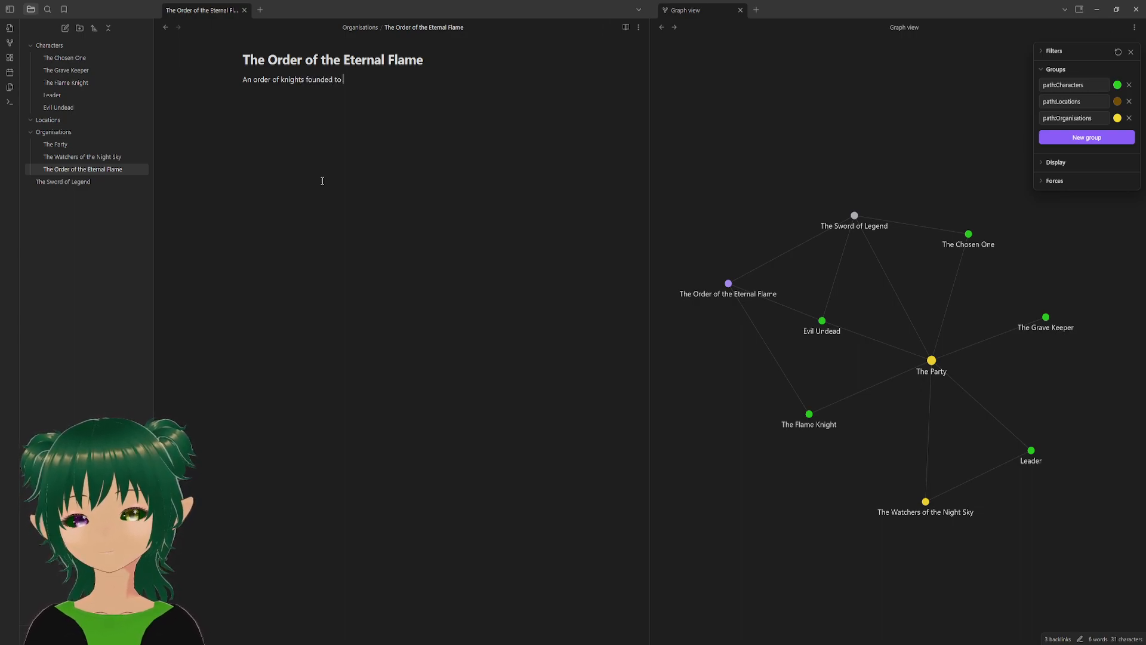
{"action": "type", "text": "counter the growing influence of"}
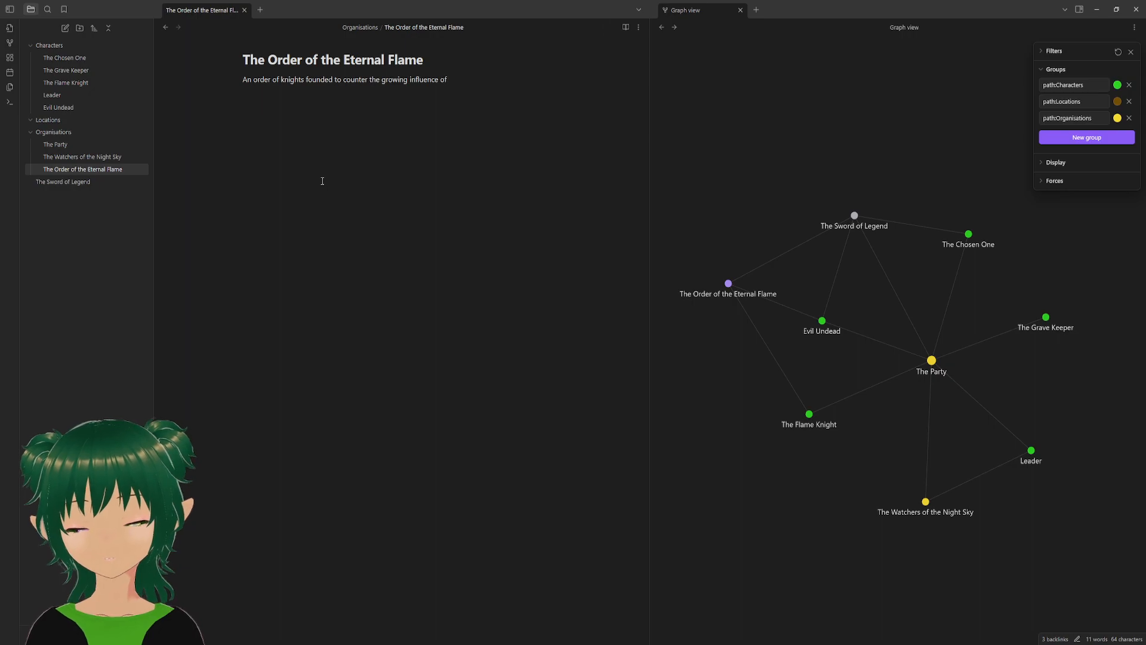
{"action": "type", "text": " [["}
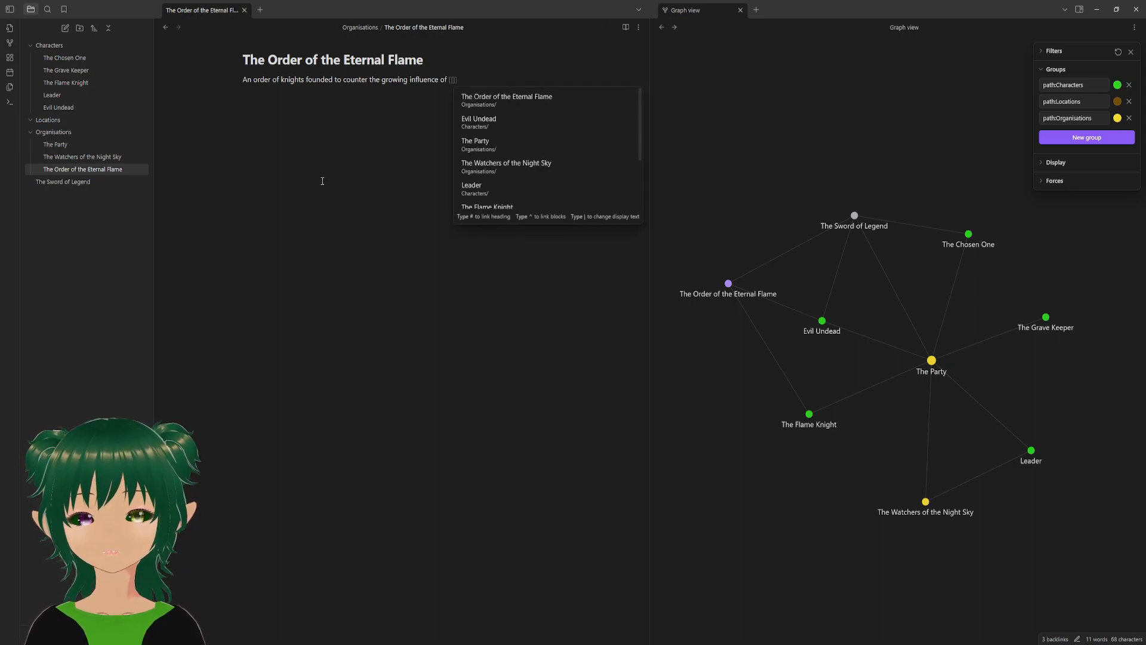
{"action": "key", "text": "Down"}
{"action": "key", "text": "Return"}
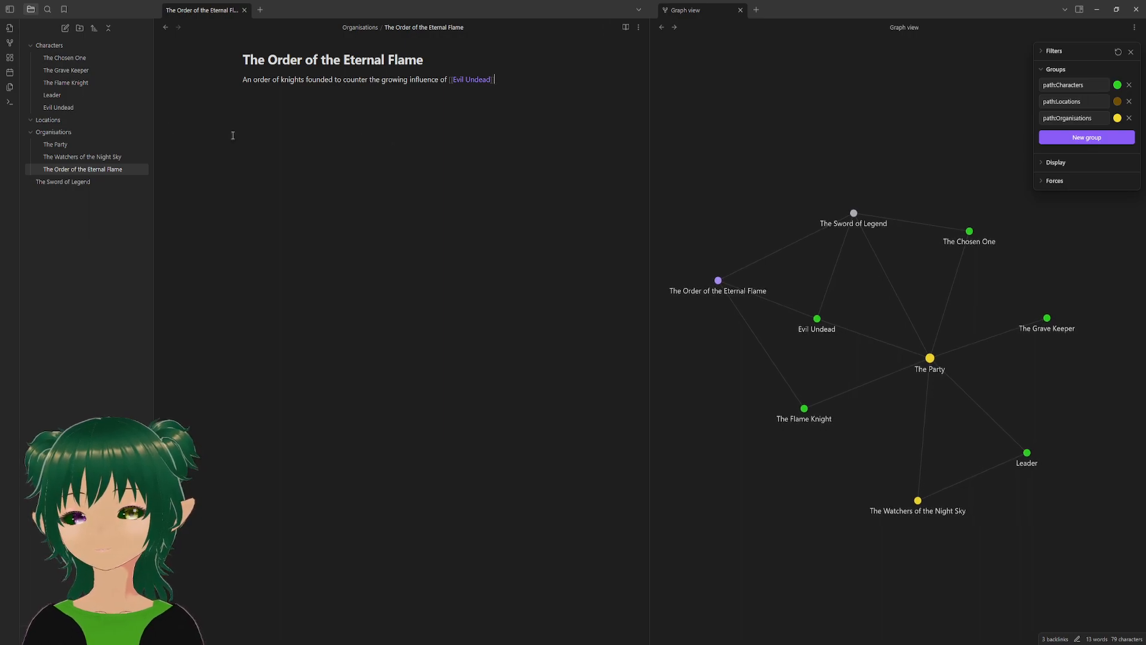
- Rename the Evil Undead note as "The Evil Undead"
{"action": "left_click", "coordinate": [59, 107]}
{"action": "left_click", "coordinate": [244, 59]}
{"action": "type", "text": "The Evil Undead"}
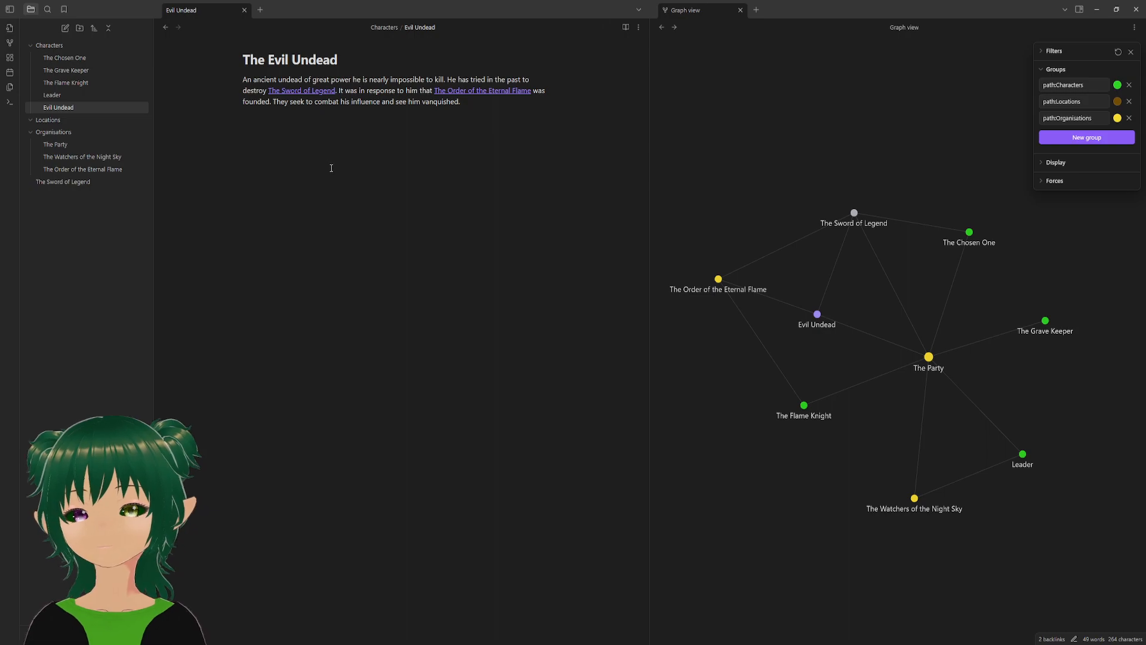
{"action": "left_click", "coordinate": [328, 169]}
- Rename the Leader note as "The Leader of the Watchers"
{"action": "left_click", "coordinate": [90, 95]}
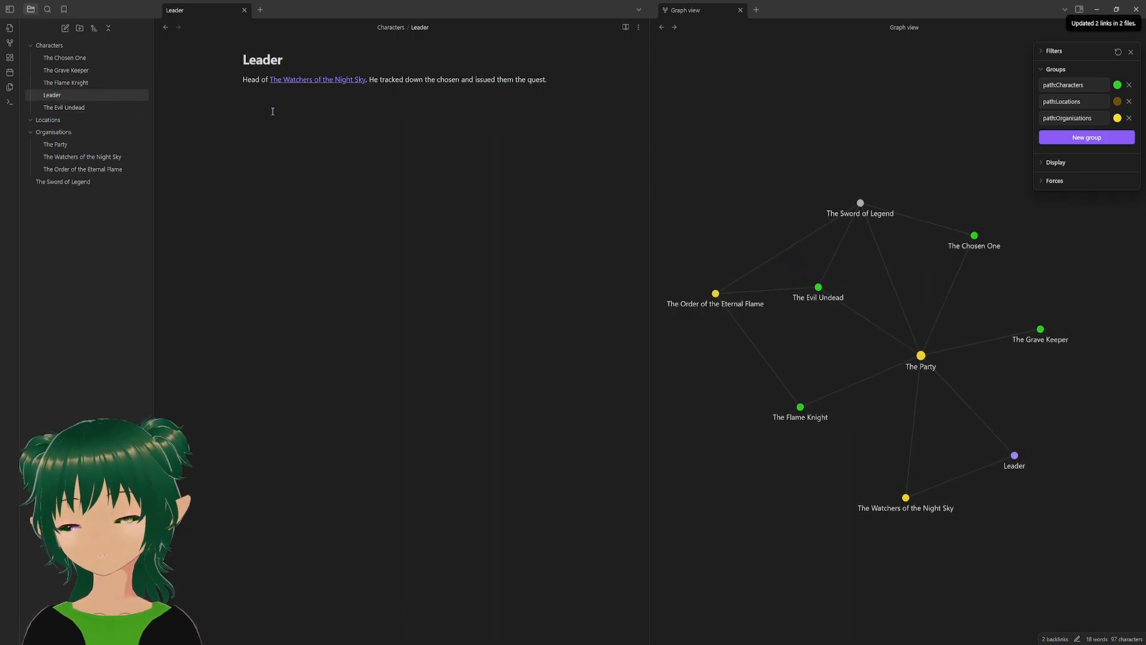
{"action": "type", "text": "The"}
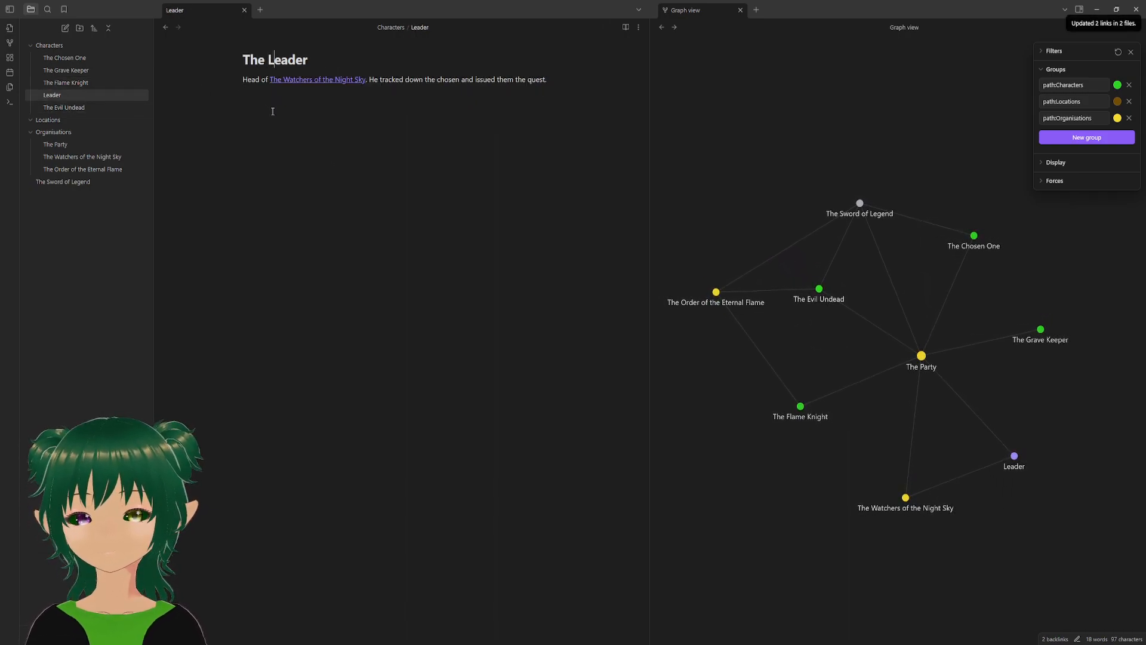
{"action": "key", "text": "End"}
{"action": "type", "text": "of the Watchers"}
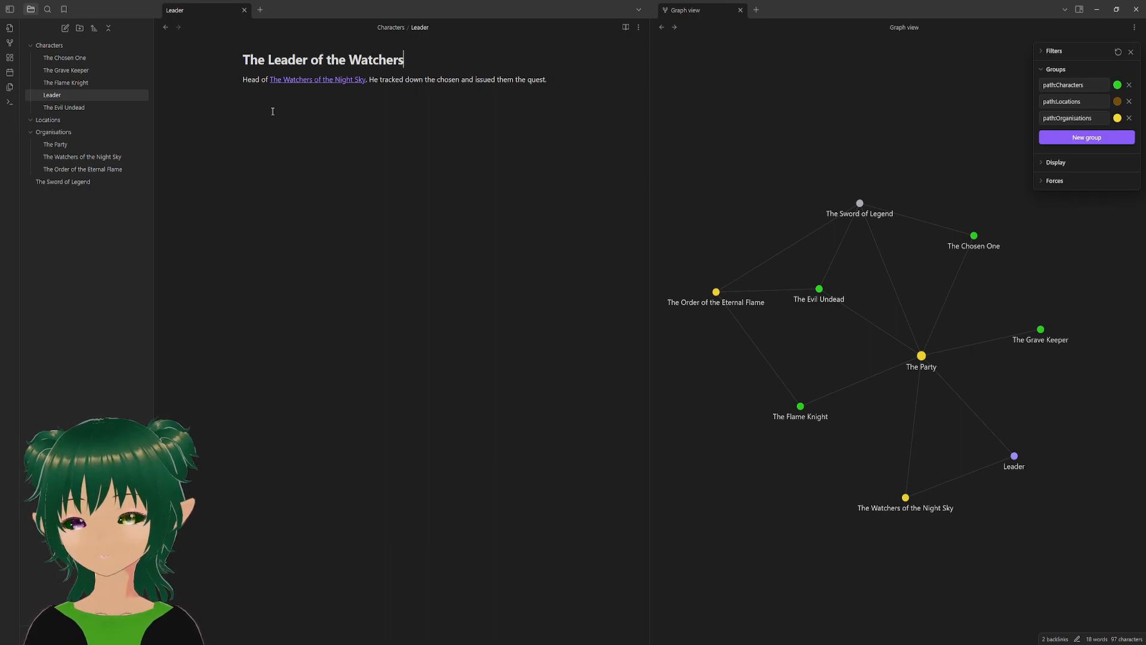
{"action": "key", "text": "Return"}
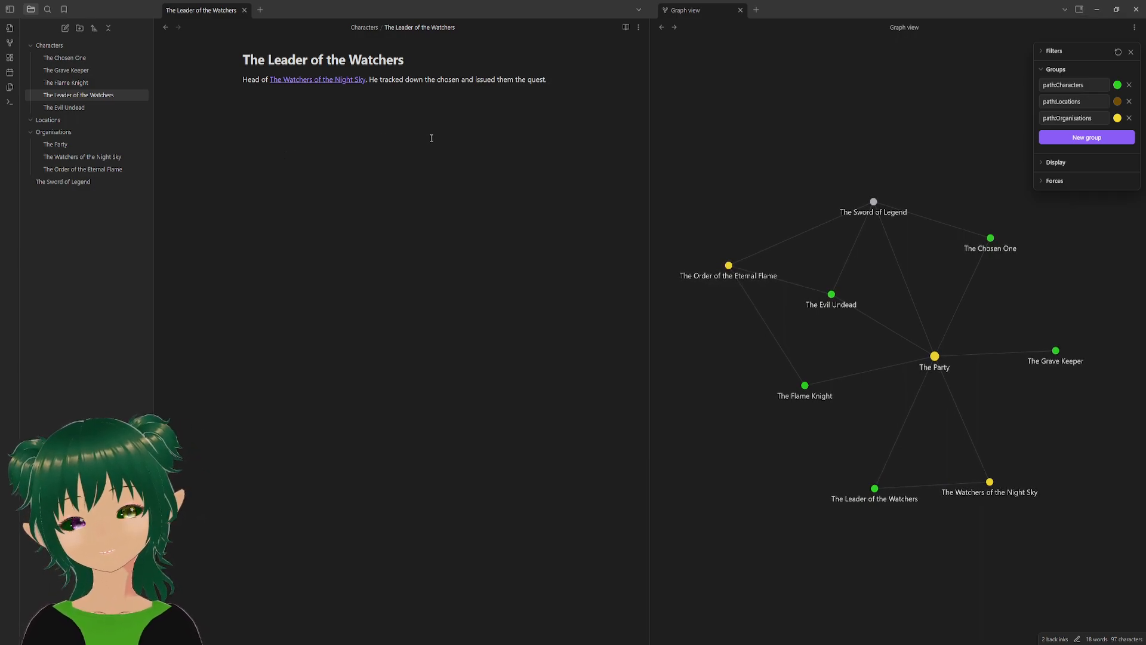
{"action": "key", "text": "Return"}
{"action": "type", "text": "[["}
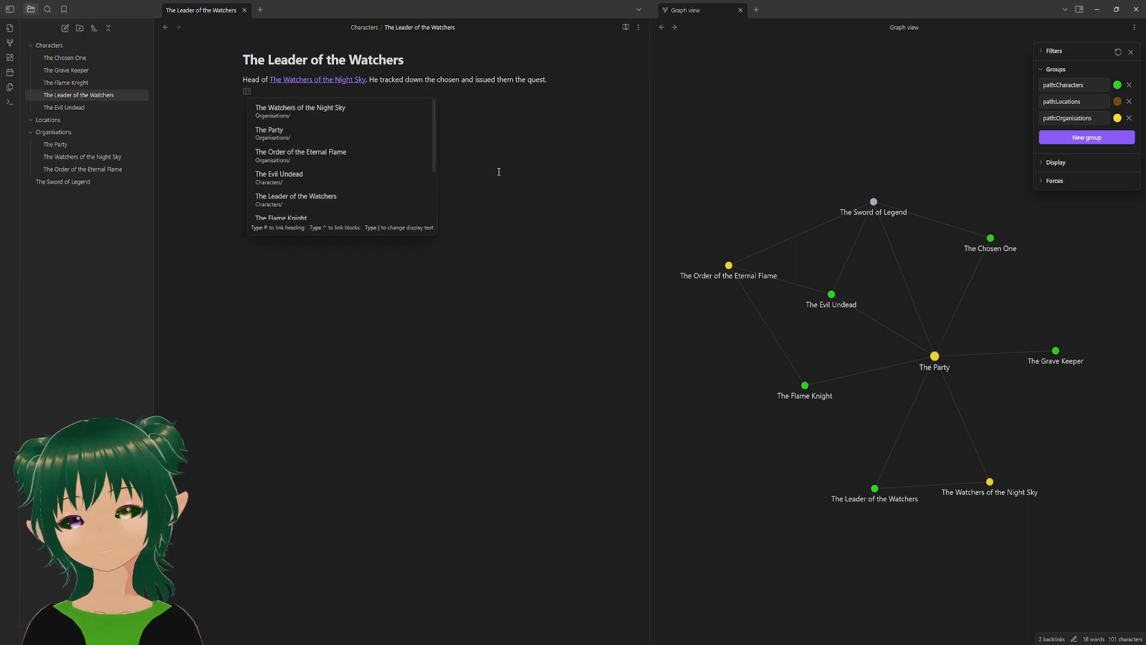
{"action": "key", "text": "BackSpace"}
{"action": "key", "text": "BackSpace"}
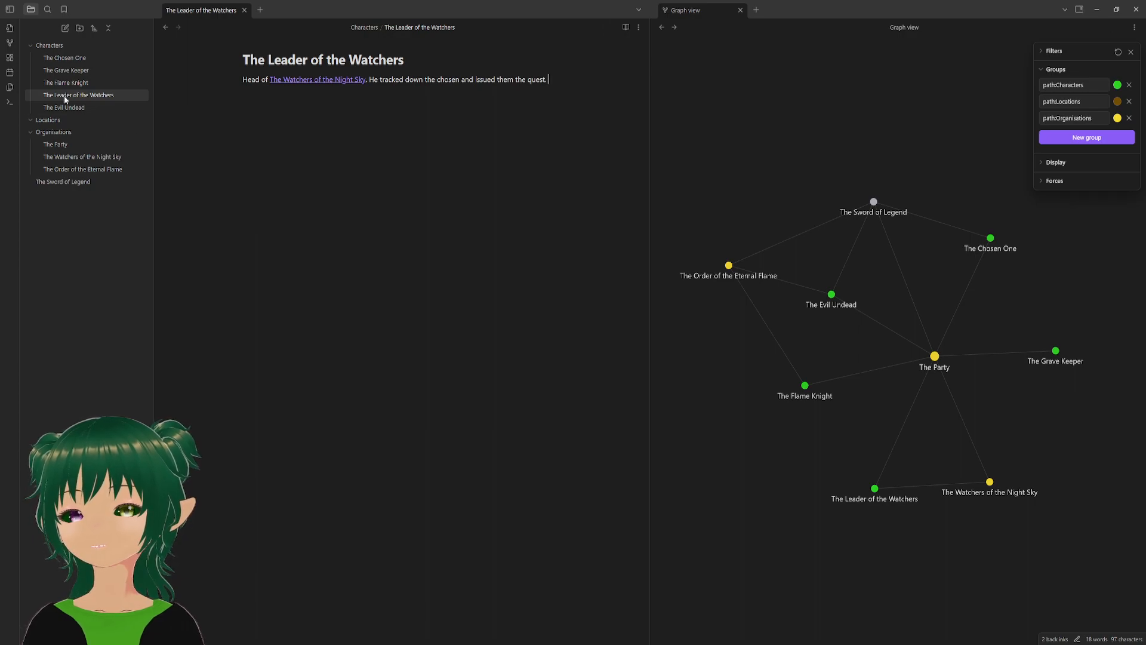
- End the sentence in The Order of the Eternal Flame note with a period and add "They wield fire against its shades and abominations."
{"action": "left_click", "coordinate": [82, 170]}
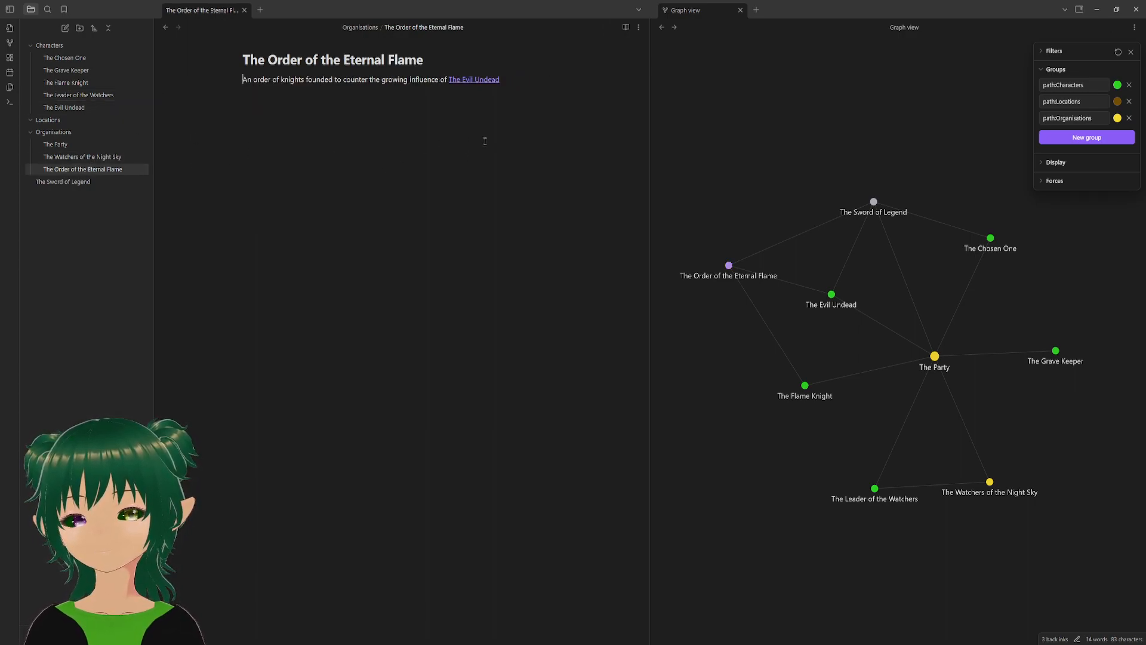
{"action": "left_click", "coordinate": [550, 108]}
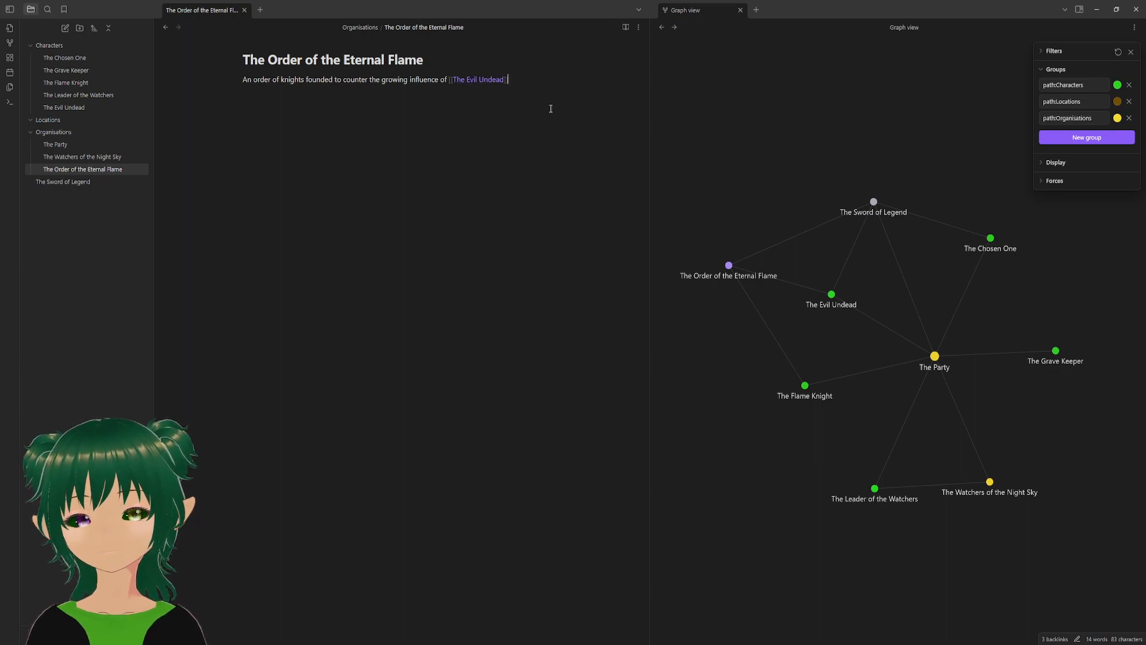
{"action": "type", "text": ". They "}
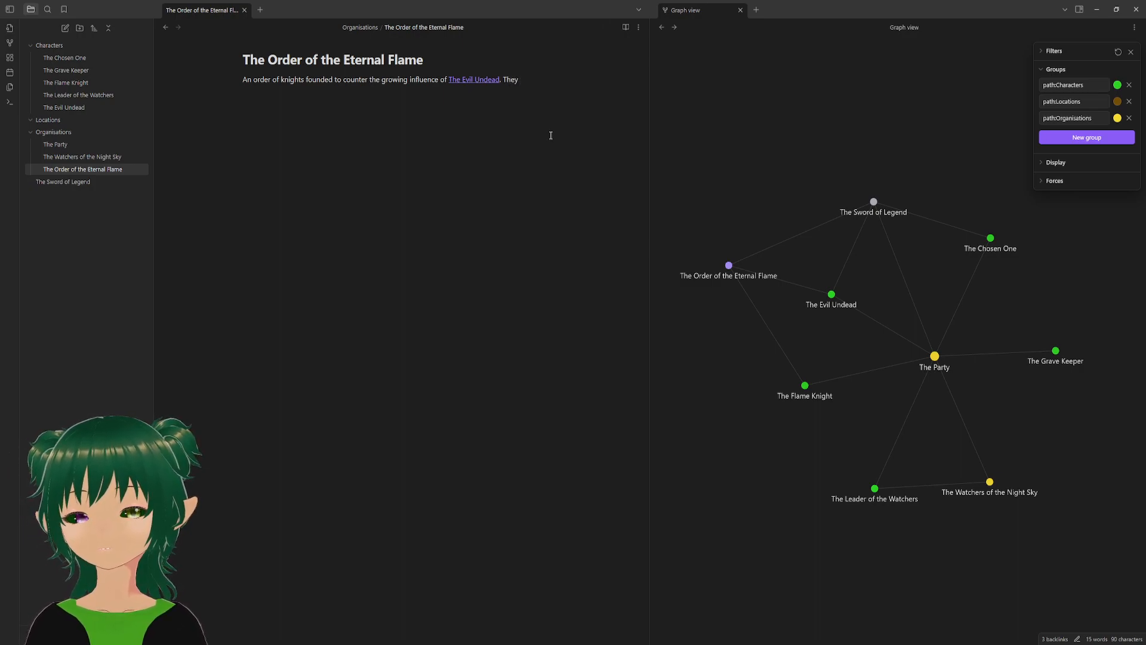
{"action": "type", "text": "wield fire aga"}
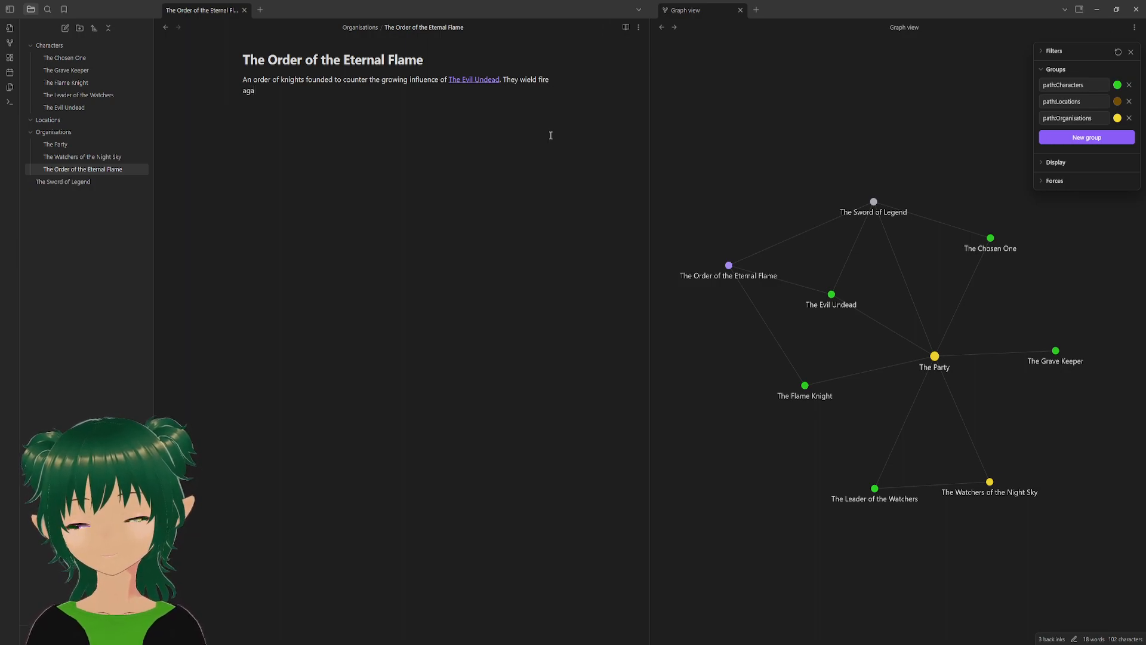
{"action": "type", "text": "inst it"}
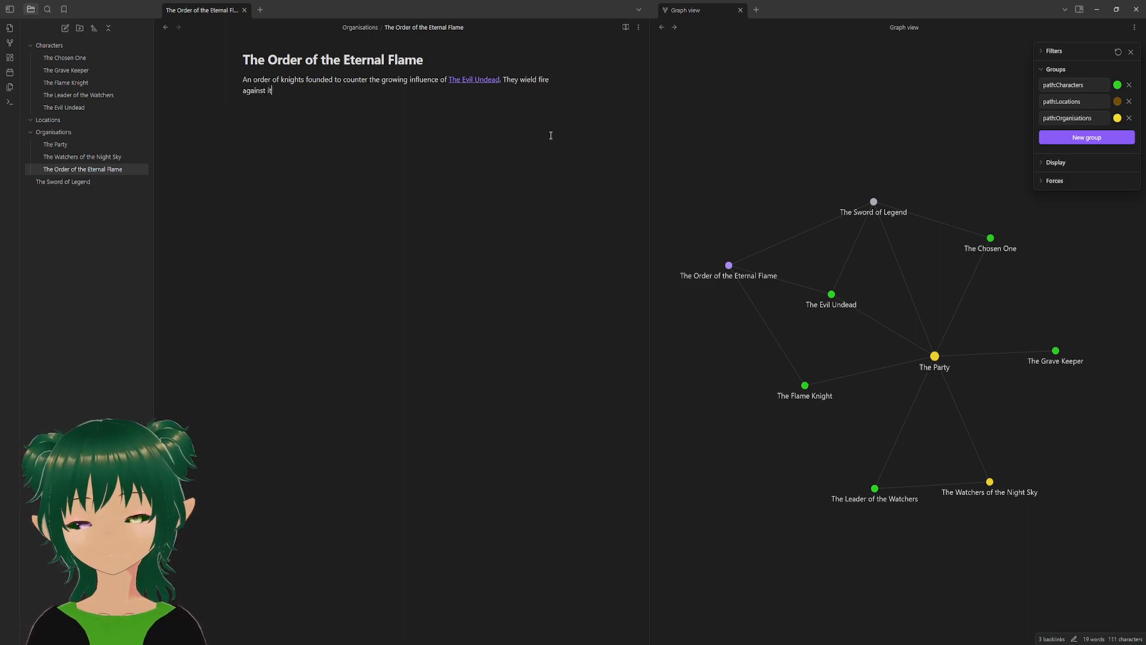
{"action": "type", "text": "s "}
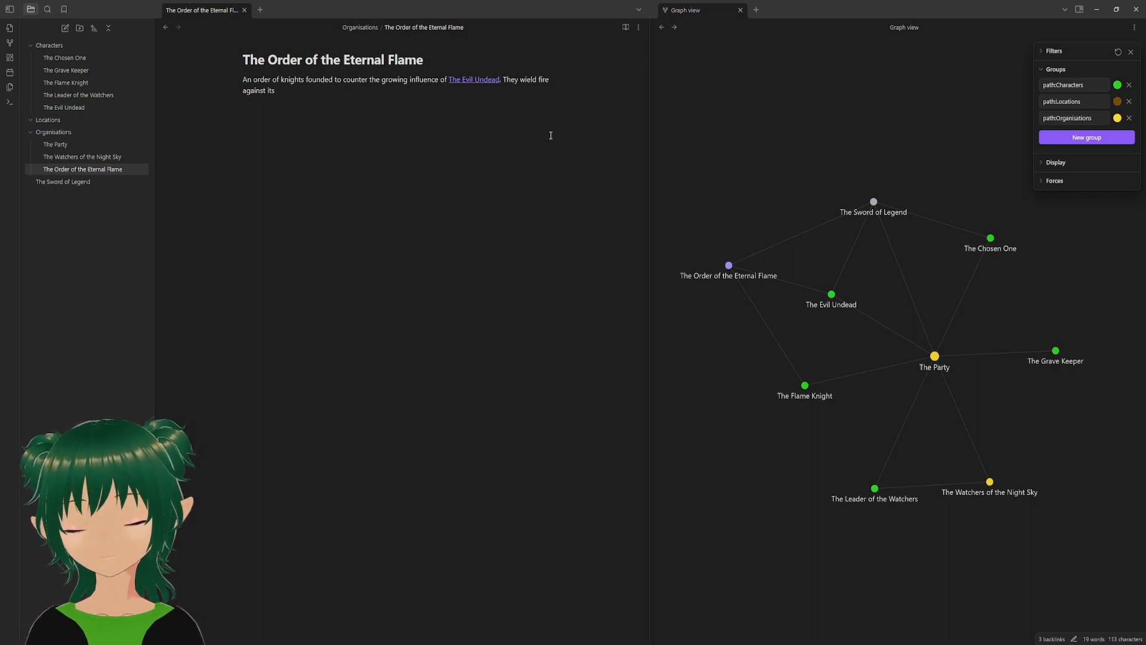
{"action": "type", "text": "shades anf"}
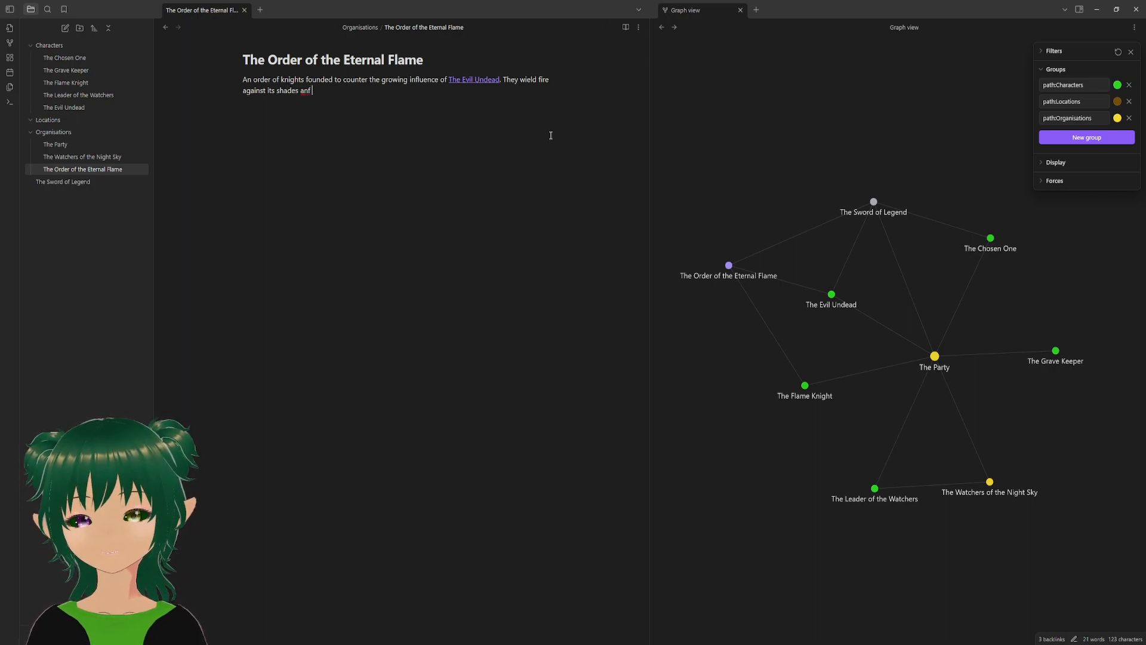
{"action": "key", "text": "BackSpace"}
{"action": "type", "text": "d abom"}
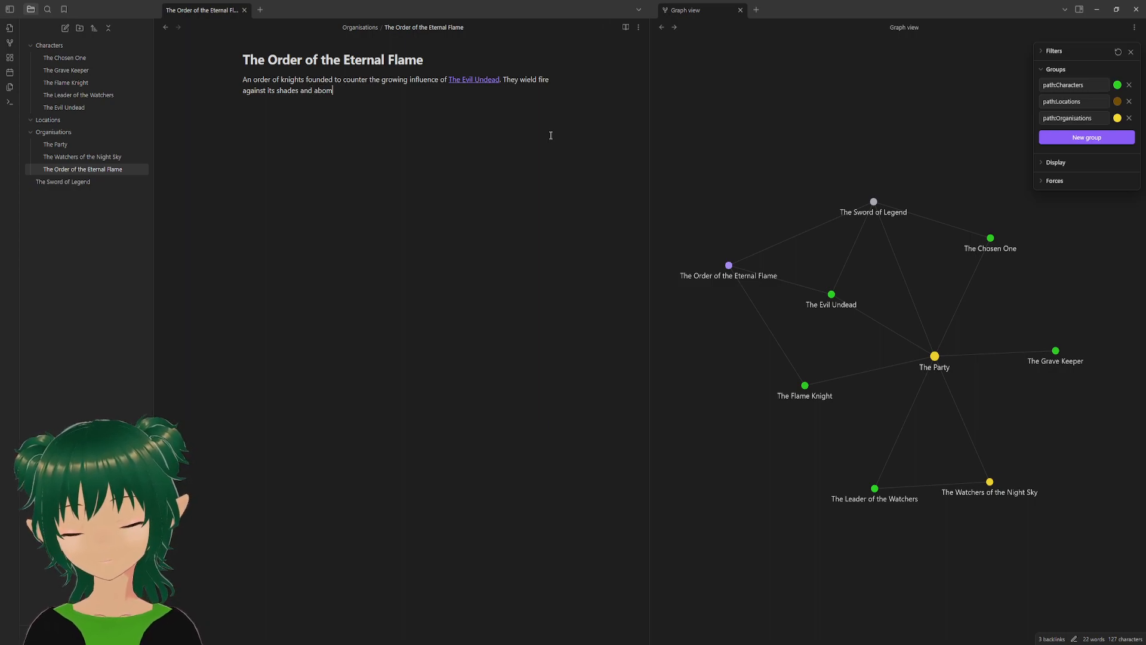
{"action": "type", "text": "inations."}
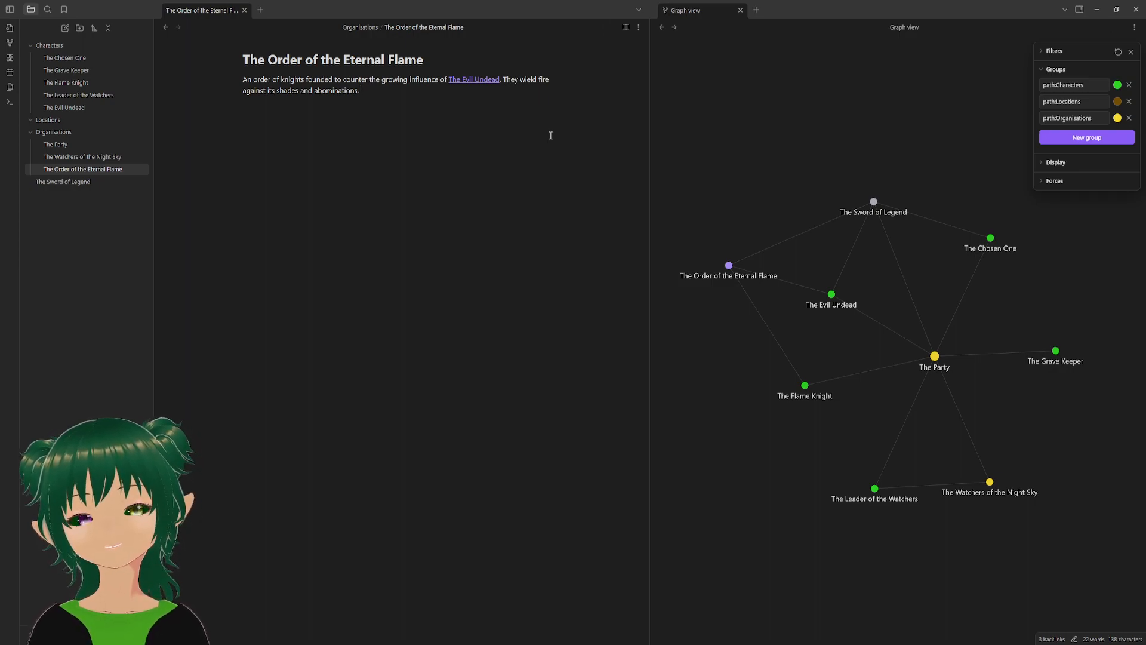
- Delete the sentence about wielding fire, then check The Evil Undead note and return to The Order of the Eternal Flame note
{"action": "left_click_drag", "start_coordinate": [535, 90], "coordinate": [505, 79]}
{"action": "key", "text": "BackSpace"}
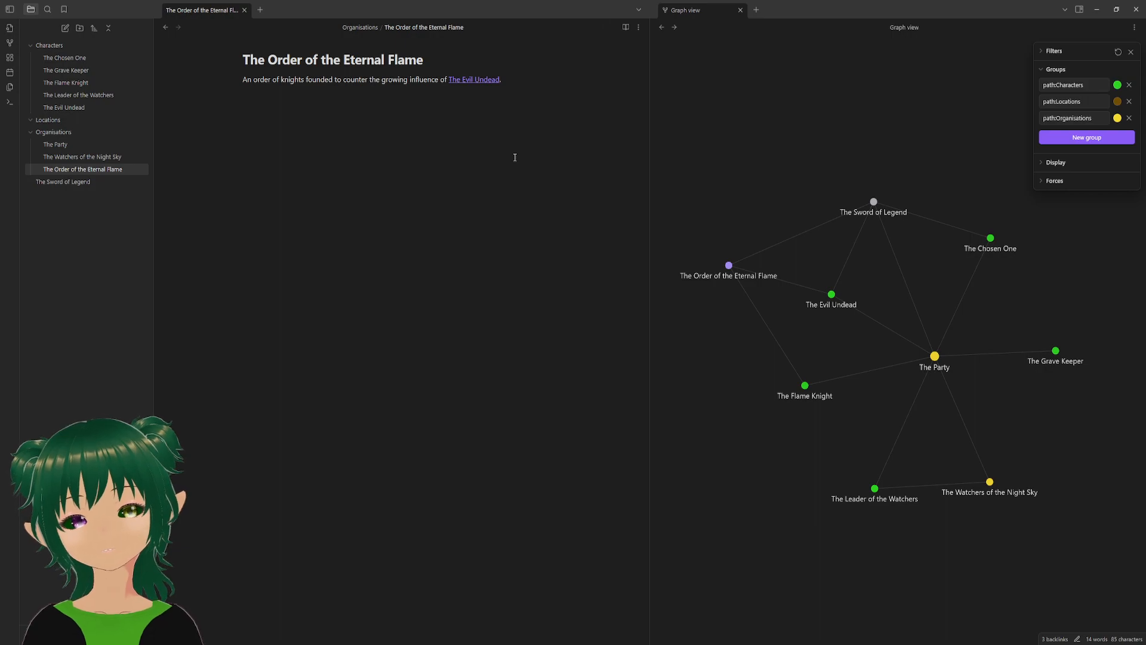
{"action": "left_click", "coordinate": [119, 108]}
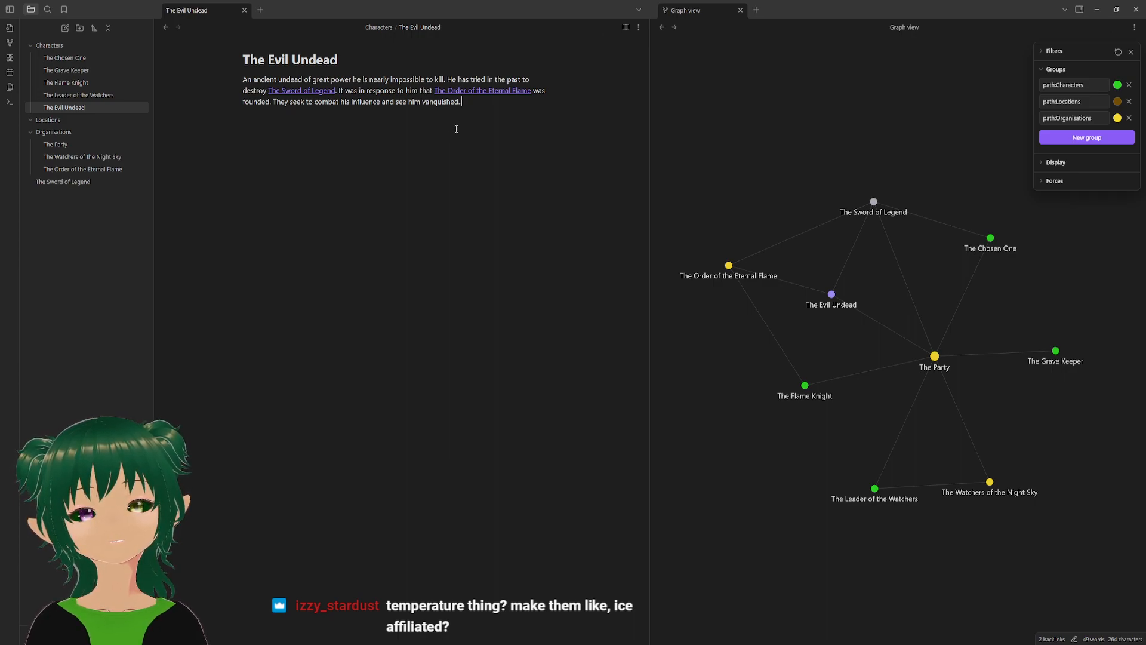
{"action": "left_click", "coordinate": [108, 169]}
{"action": "left_click", "coordinate": [80, 108]}
{"action": "left_click", "coordinate": [73, 170]}
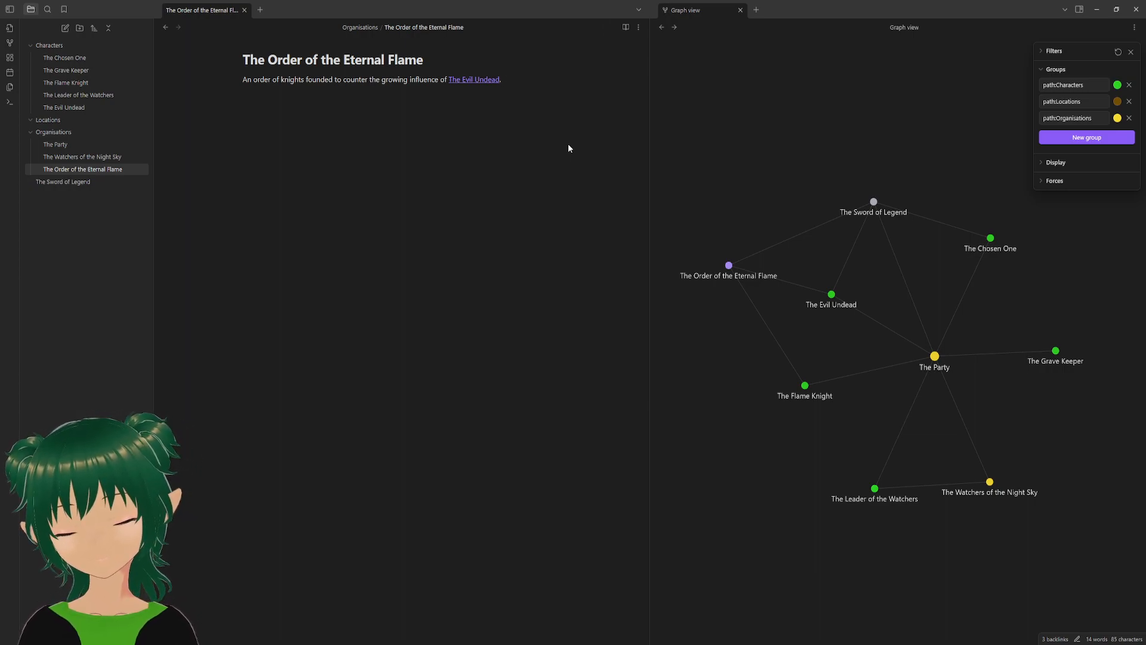
- Add "They wield fire for reasons" after the founding sentence in The Order of the Eternal Flame note
{"action": "type", "text": "They wi"}
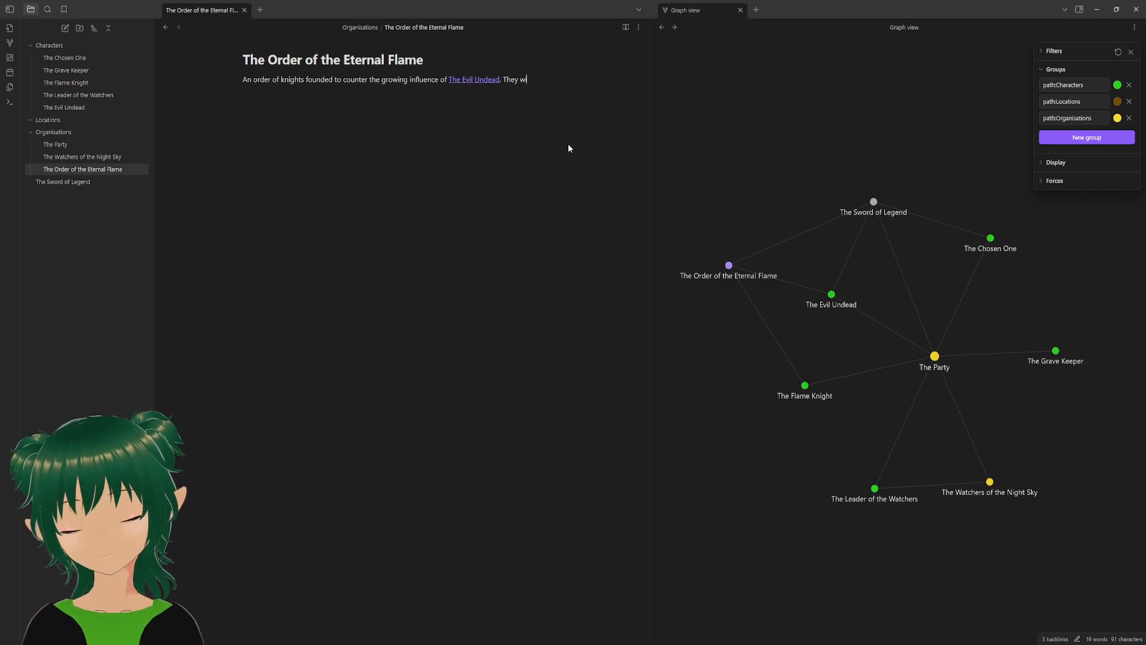
{"action": "type", "text": "eld fire"}
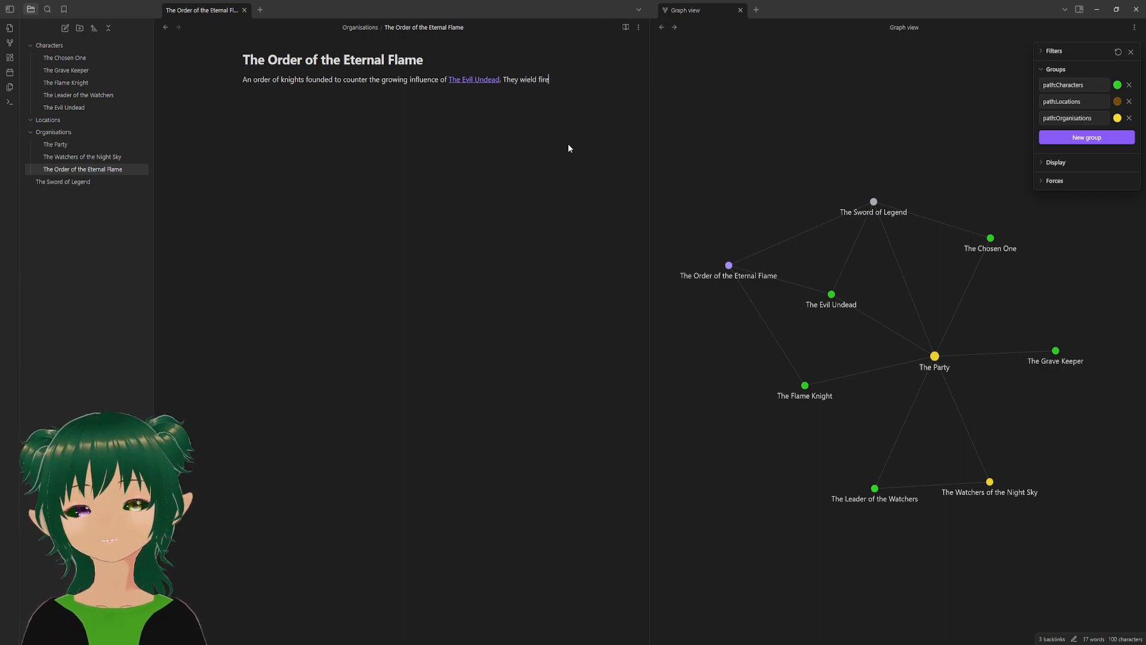
{"action": "type", "text": " aginast"}
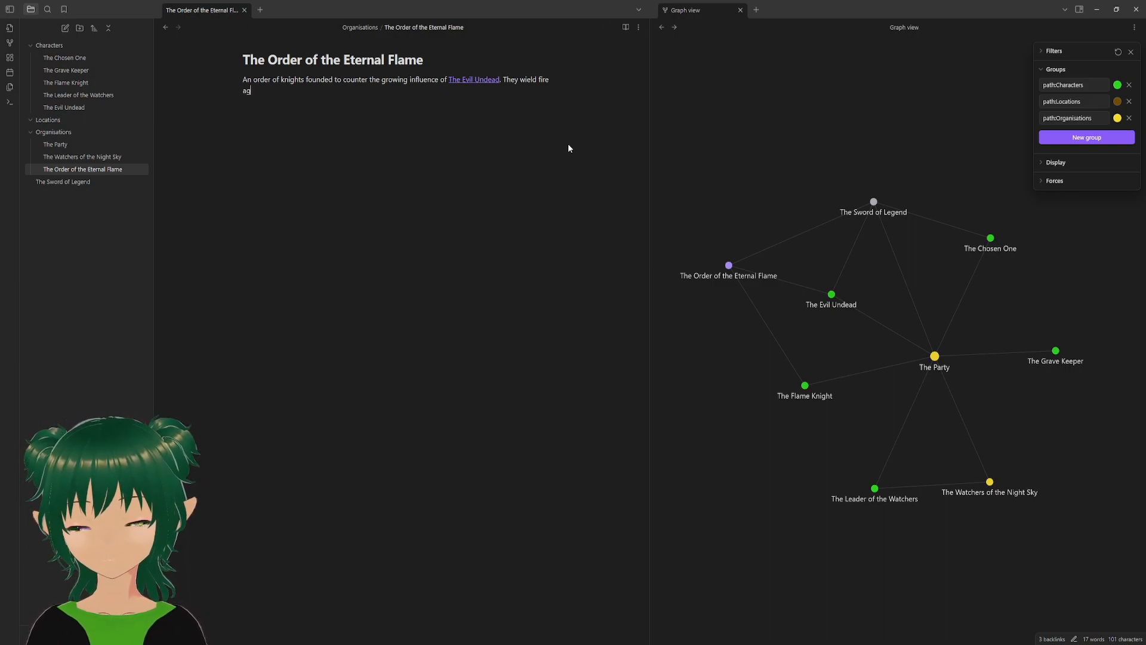
{"action": "key", "text": "BackSpace"}
{"action": "key", "text": "BackSpace"}
{"action": "key", "text": "BackSpace"}
{"action": "key", "text": "BackSpace"}
{"action": "key", "text": "BackSpace"}
{"action": "key", "text": "BackSpace"}
{"action": "key", "text": "BackSpace"}
{"action": "key", "text": "BackSpace"}
{"action": "key", "text": "BackSpace"}
{"action": "key", "text": "BackSpace"}
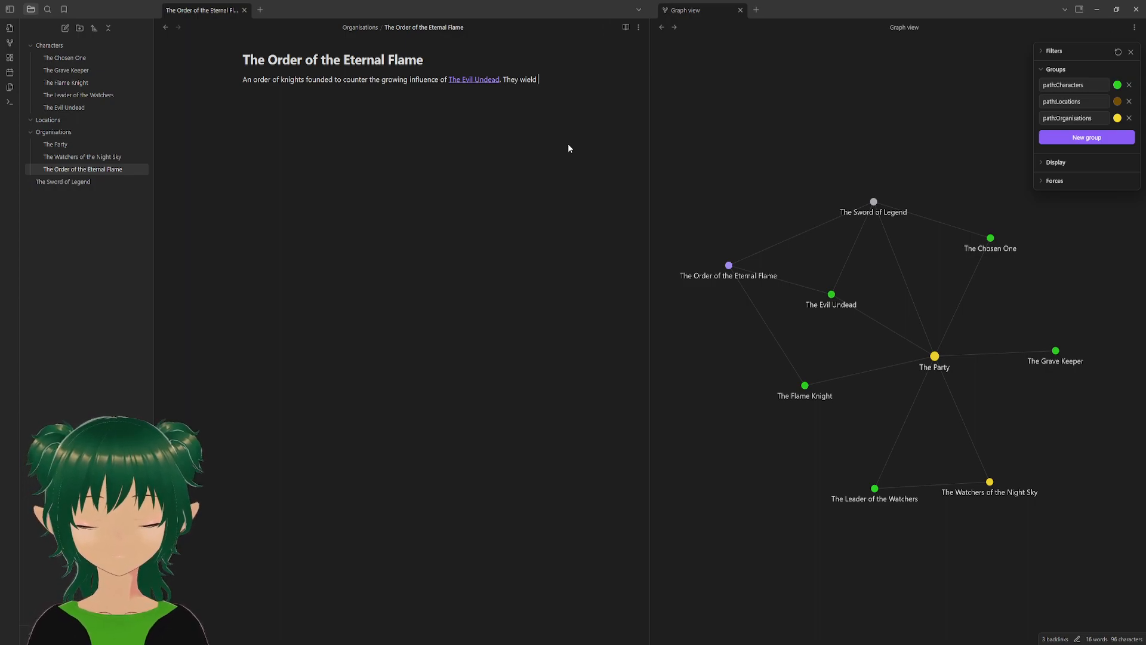
{"action": "type", "text": "ire for reasons  "}
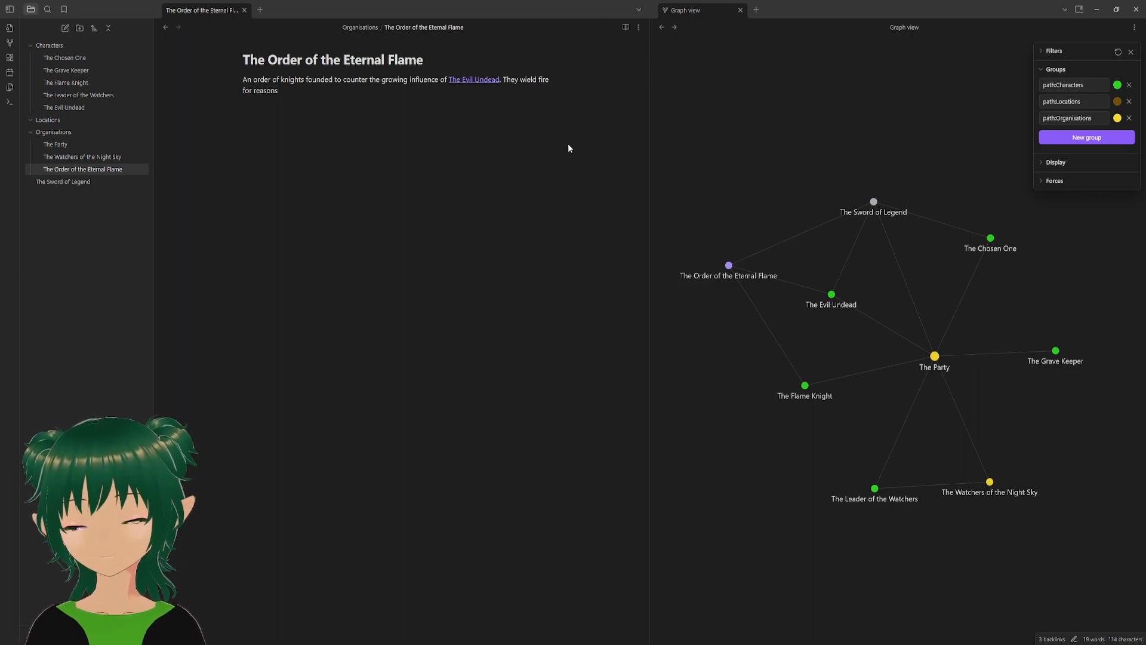
- Add a new paragraph: "They maintain three primary fortresses and a number of smaller fortifications along the edge of the undeads territory."
{"action": "type", "text": "They main"}
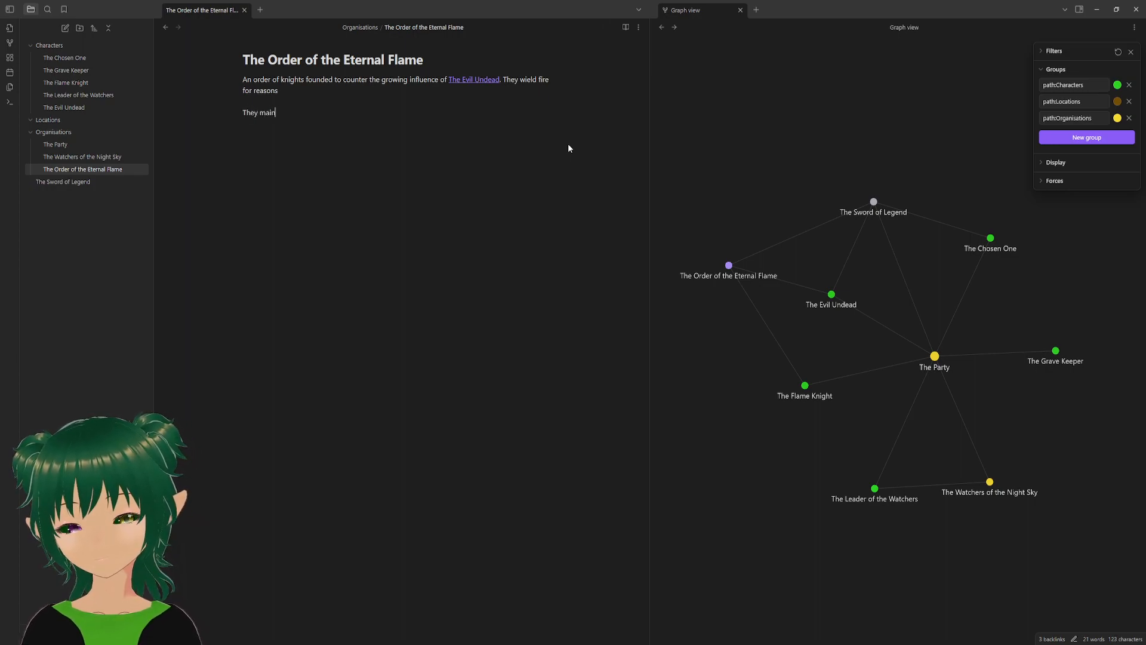
{"action": "type", "text": "tain three"}
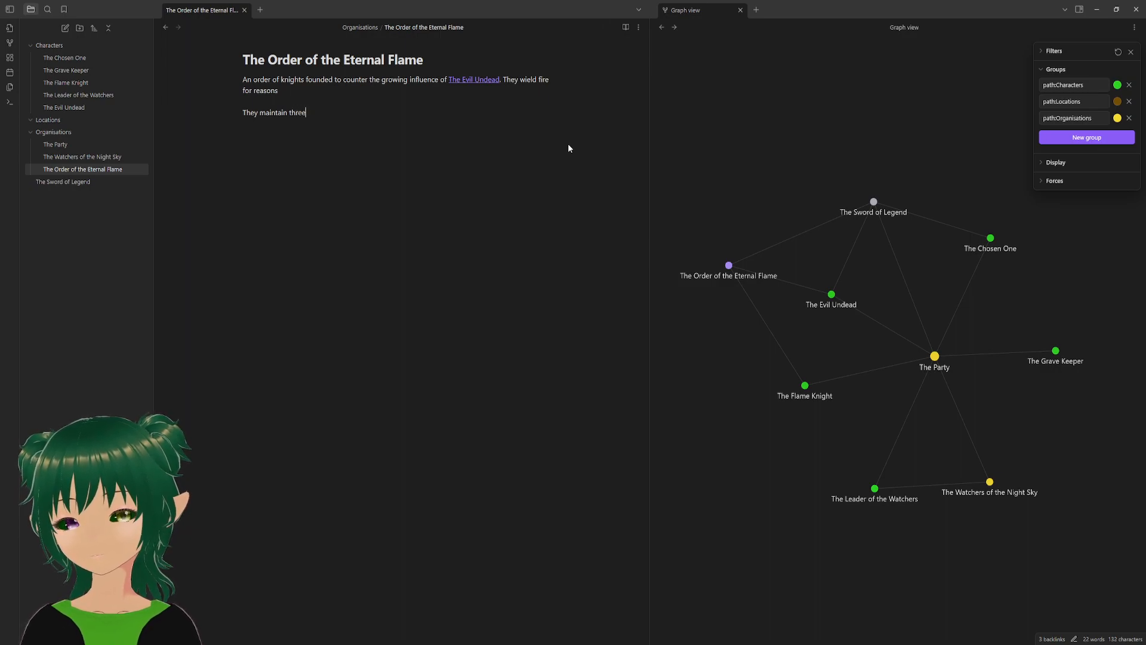
{"action": "type", "text": " primary "}
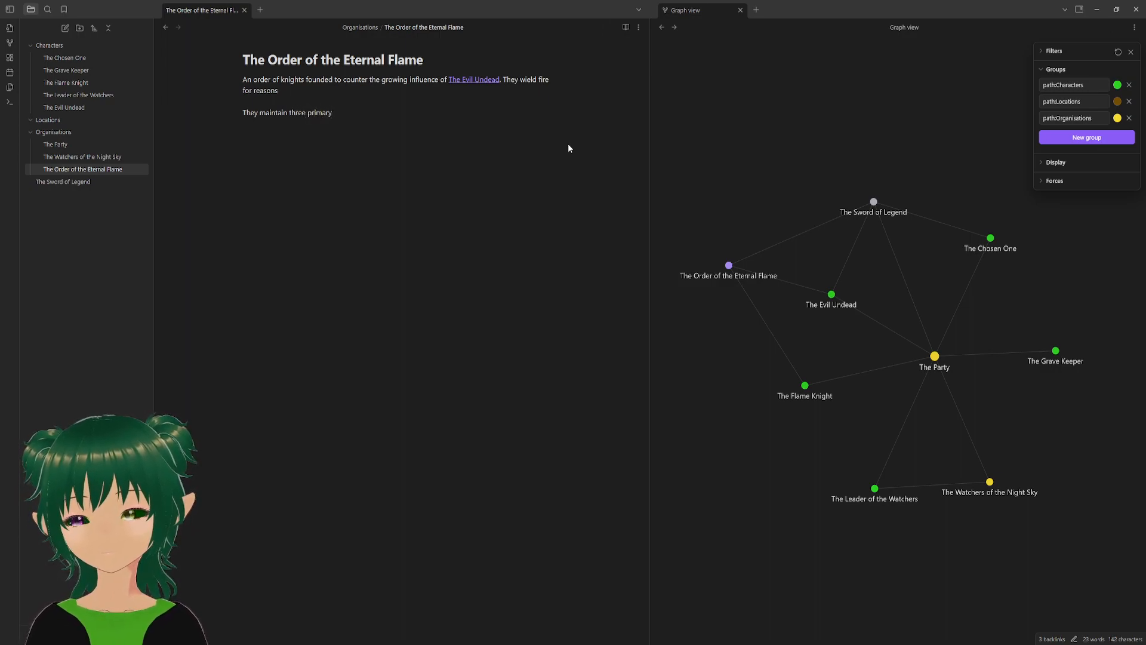
{"action": "type", "text": "for"}
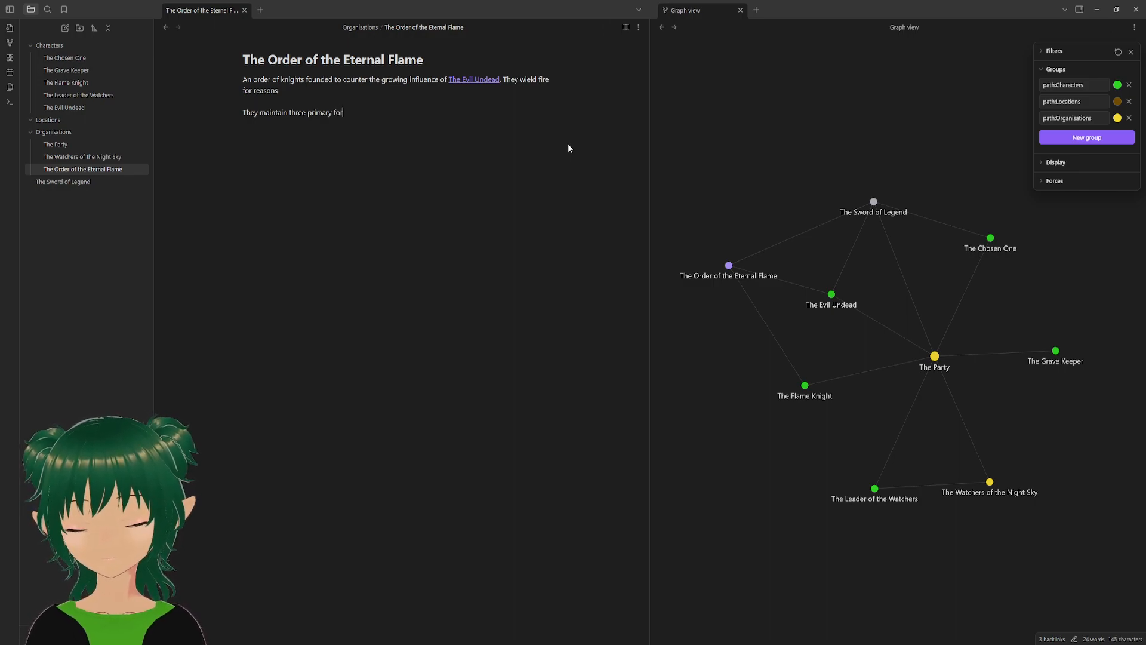
{"action": "type", "text": "tresses and a number of smaller"}
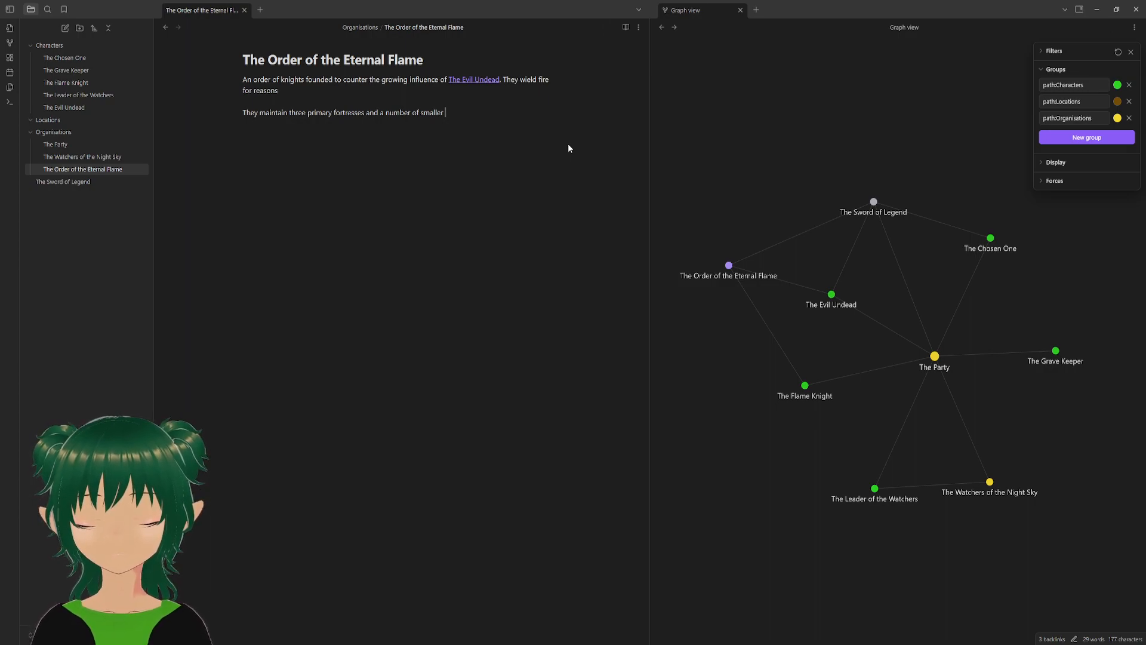
{"action": "type", "text": "foritific"}
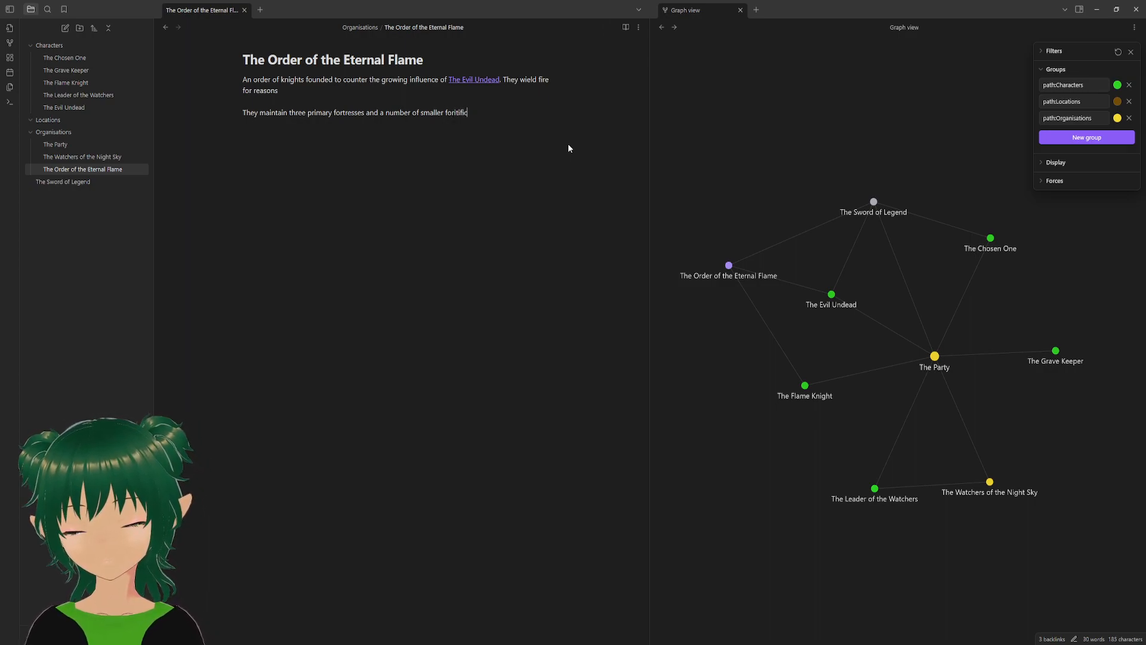
{"action": "type", "text": "ations"}
{"action": "key", "text": "BackSpace"}
{"action": "key", "text": "BackSpace"}
{"action": "key", "text": "BackSpace"}
{"action": "key", "text": "BackSpace"}
{"action": "key", "text": "BackSpace"}
{"action": "key", "text": "BackSpace"}
{"action": "key", "text": "BackSpace"}
{"action": "key", "text": "BackSpace"}
{"action": "key", "text": "BackSpace"}
{"action": "key", "text": "BackSpace"}
{"action": "key", "text": "BackSpace"}
{"action": "key", "text": "BackSpace"}
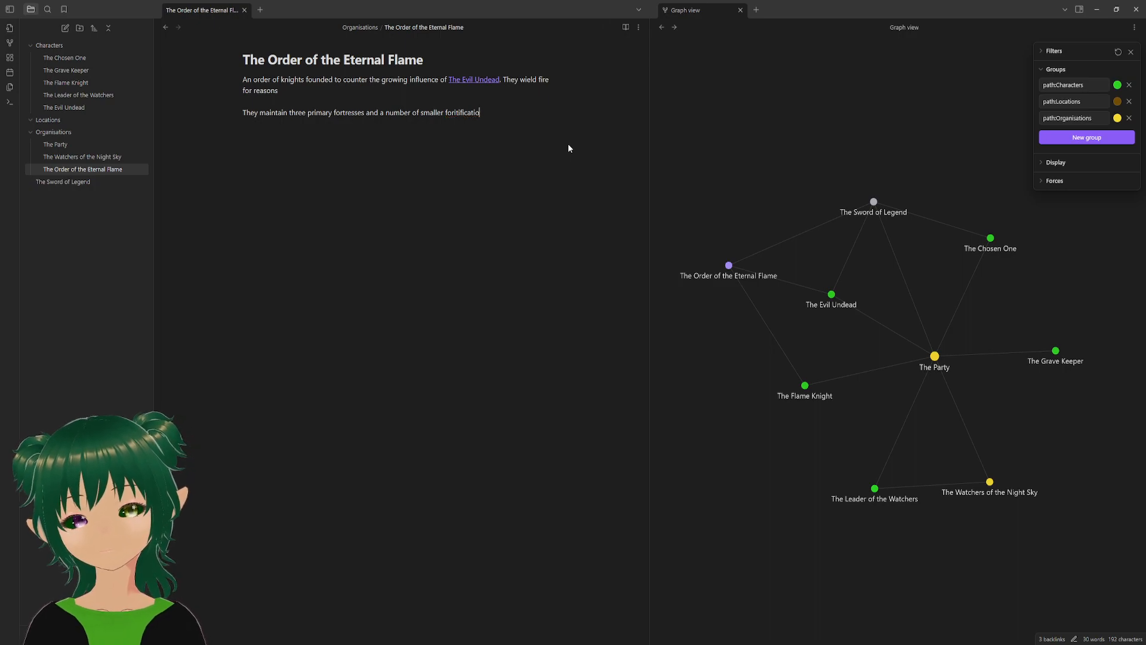
{"action": "type", "text": "tifica"}
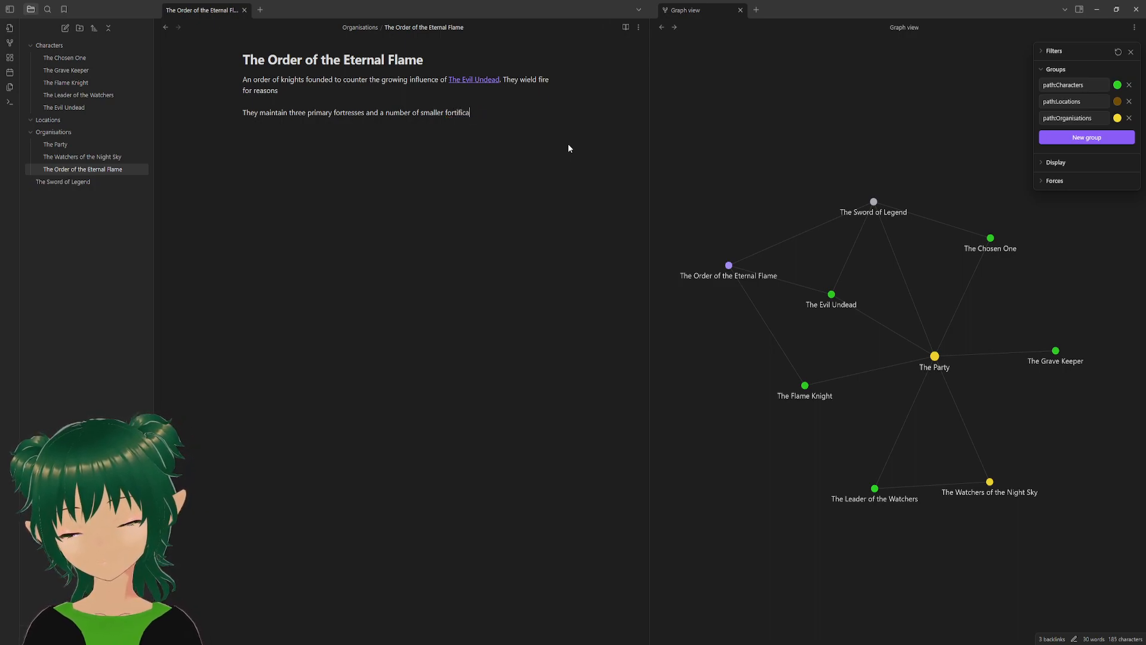
{"action": "type", "text": "tions along the ed"}
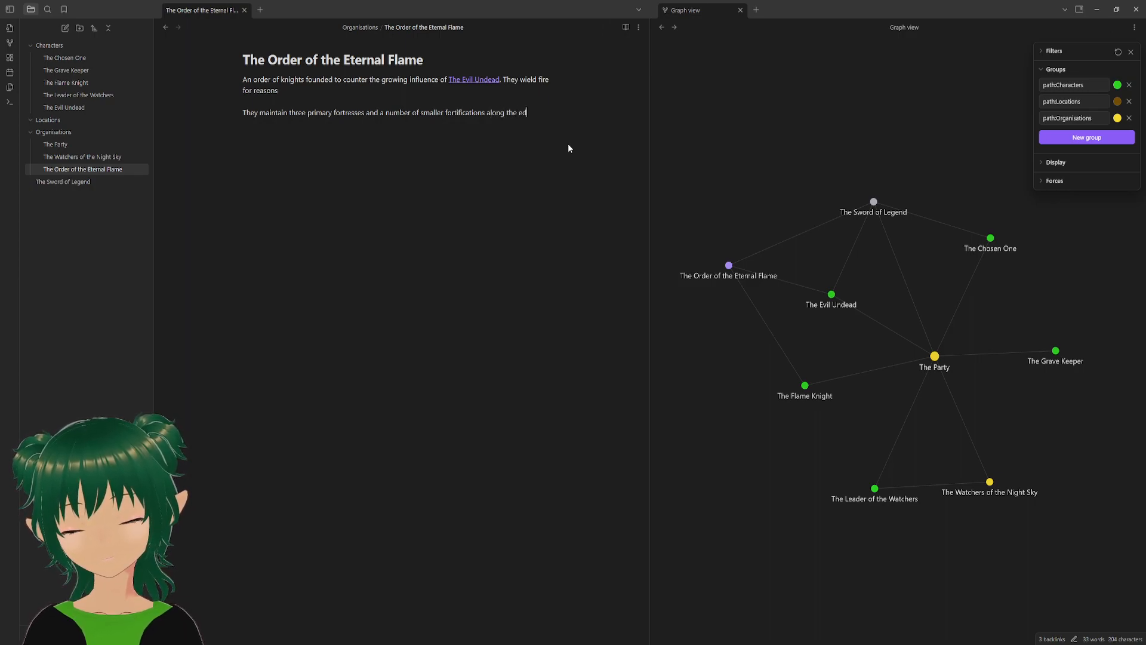
{"action": "type", "text": "ge of the un"}
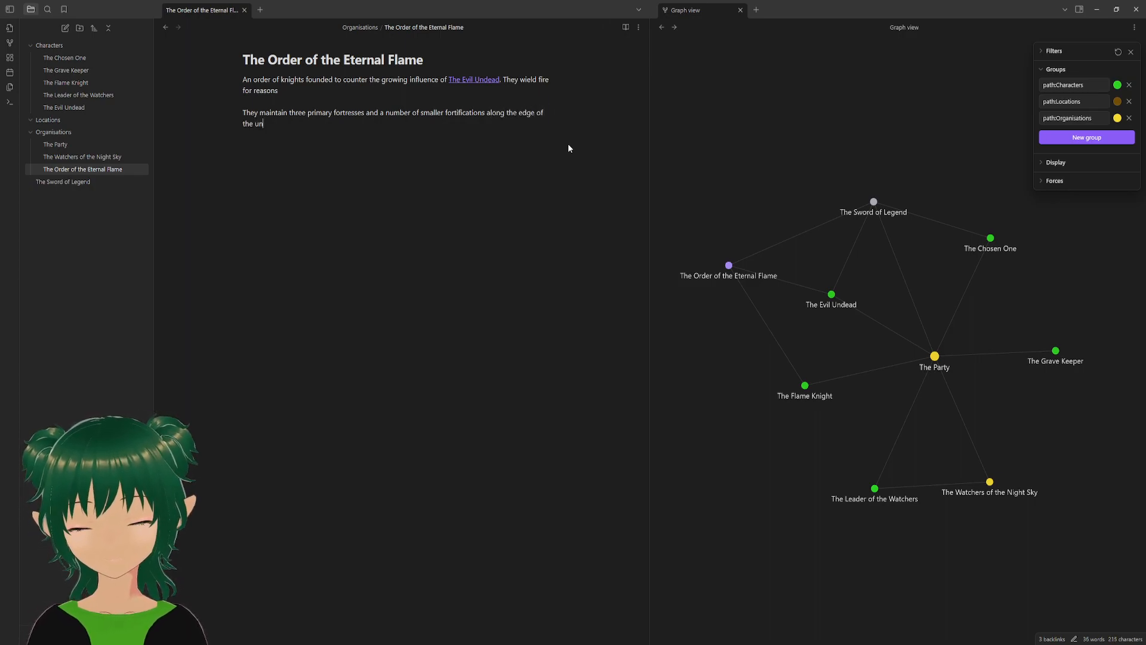
{"action": "type", "text": "deads territory."}
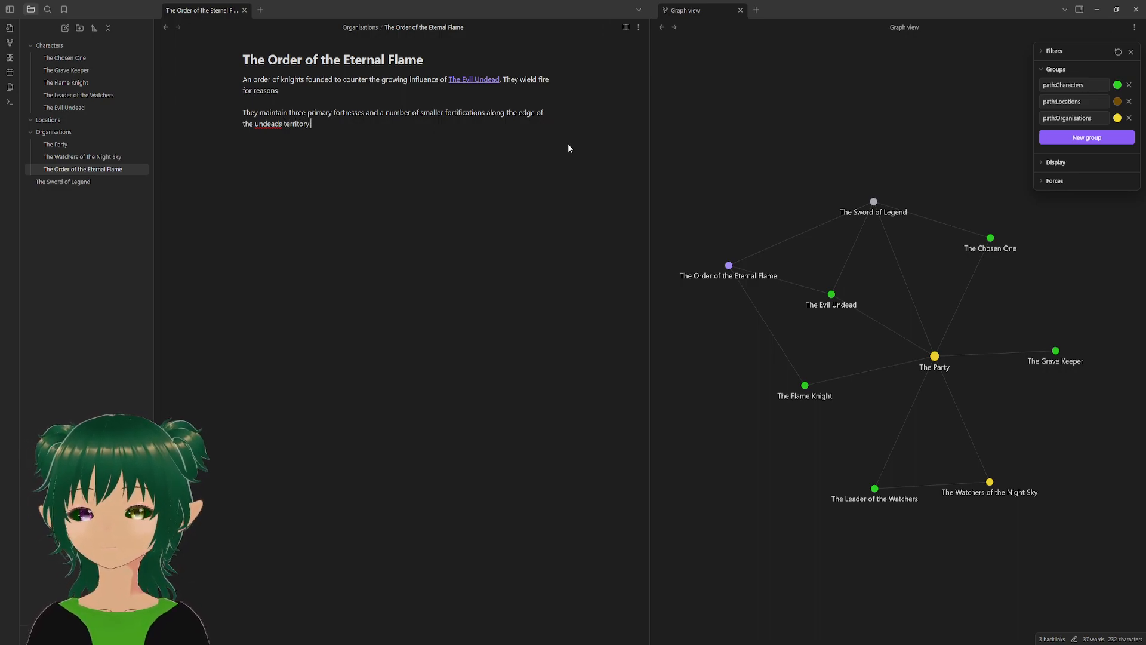
- Correct "undeads" to "undead's" in the fortresses sentence and add the word to the spelling dictionary
{"action": "right_click", "coordinate": [281, 124]}
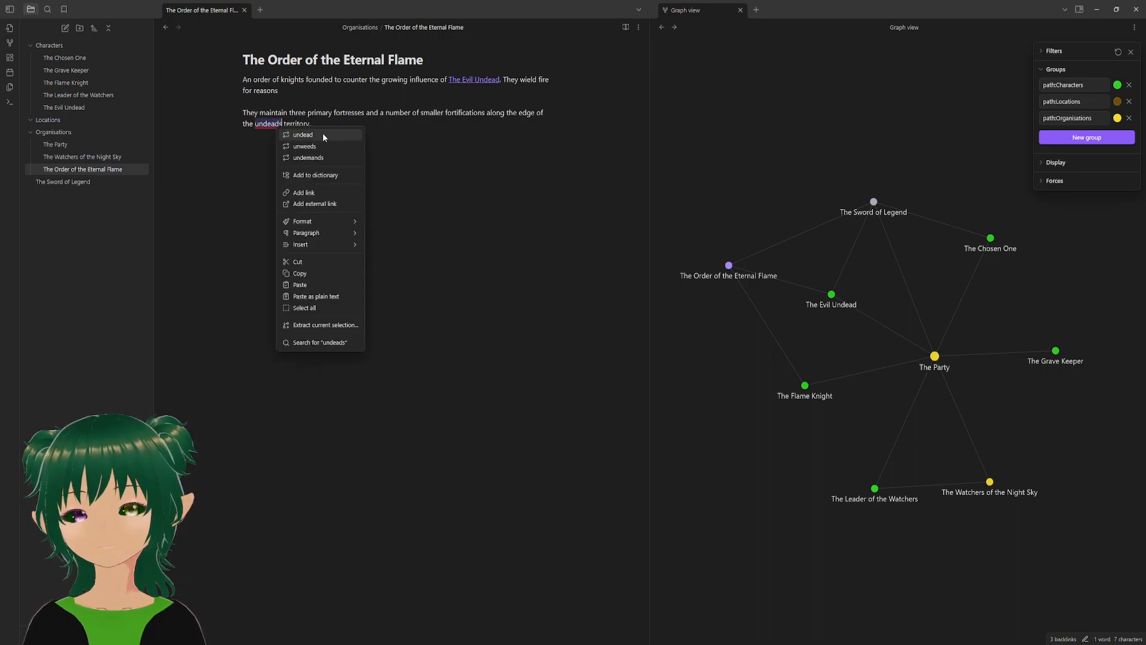
{"action": "left_click", "coordinate": [279, 127]}
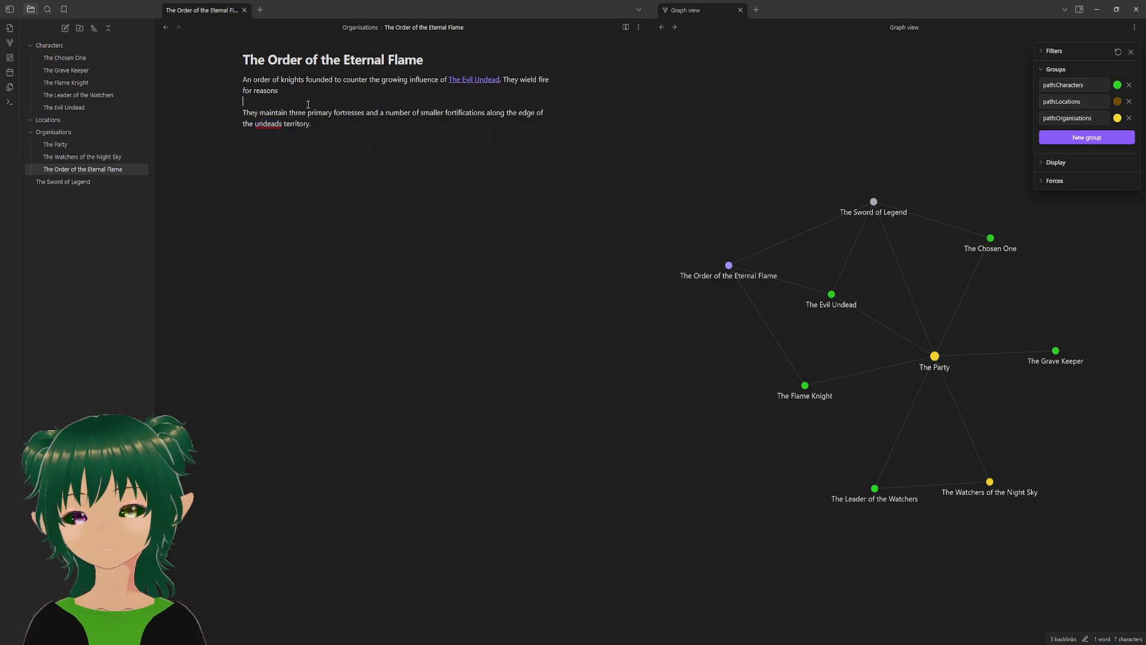
{"action": "type", "text": "'"}
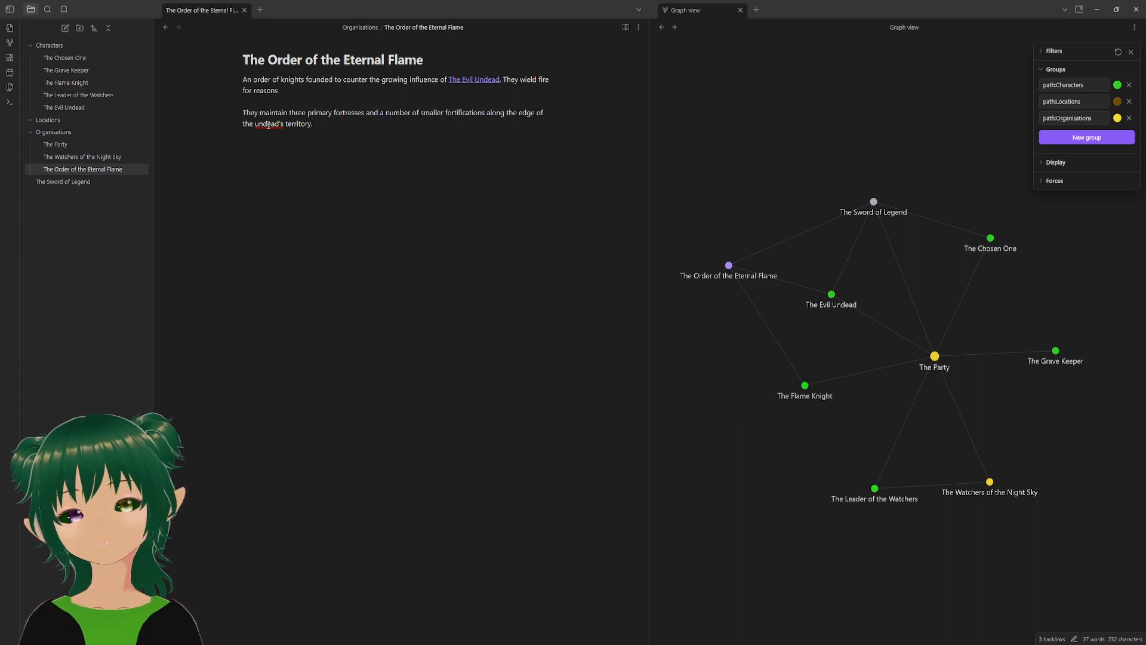
{"action": "right_click", "coordinate": [270, 123]}
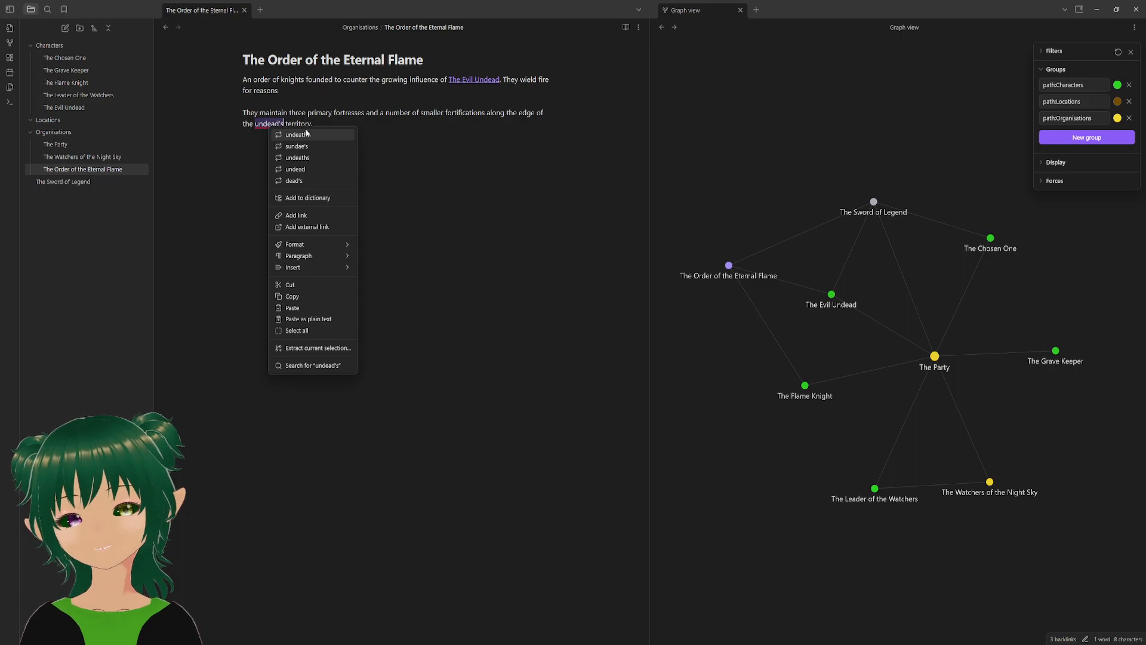
{"action": "left_click", "coordinate": [332, 199]}
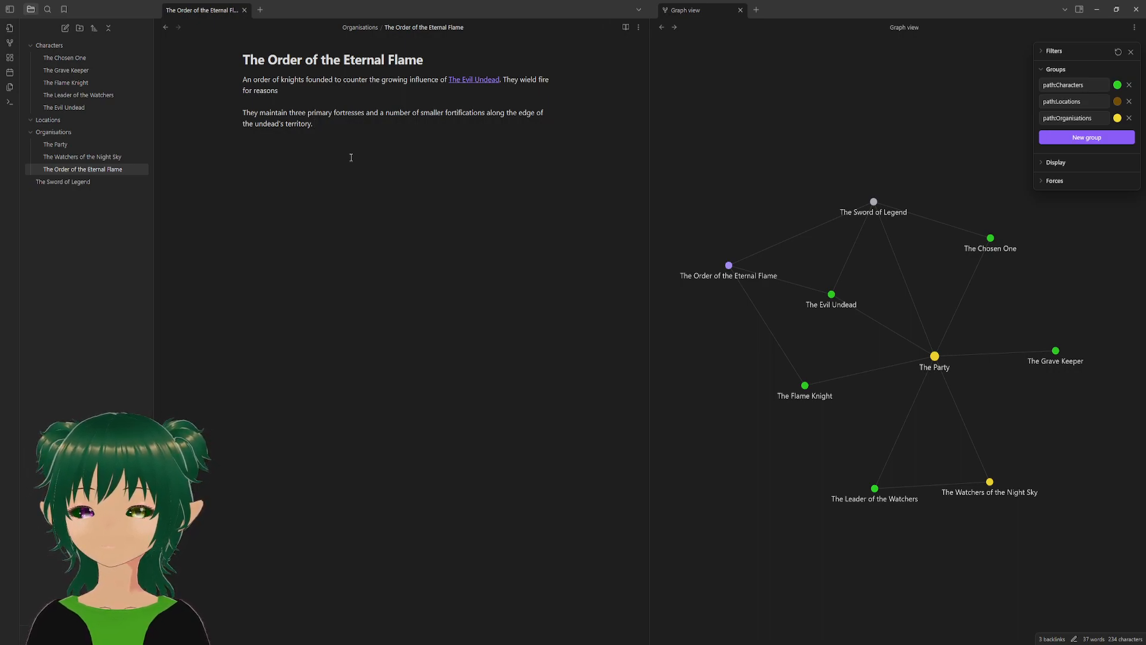
- Continue the paragraph with "Their headquarters are in the northernmost fort", correcting the spelling of "northernmost"
{"action": "type", "text": "Th"}
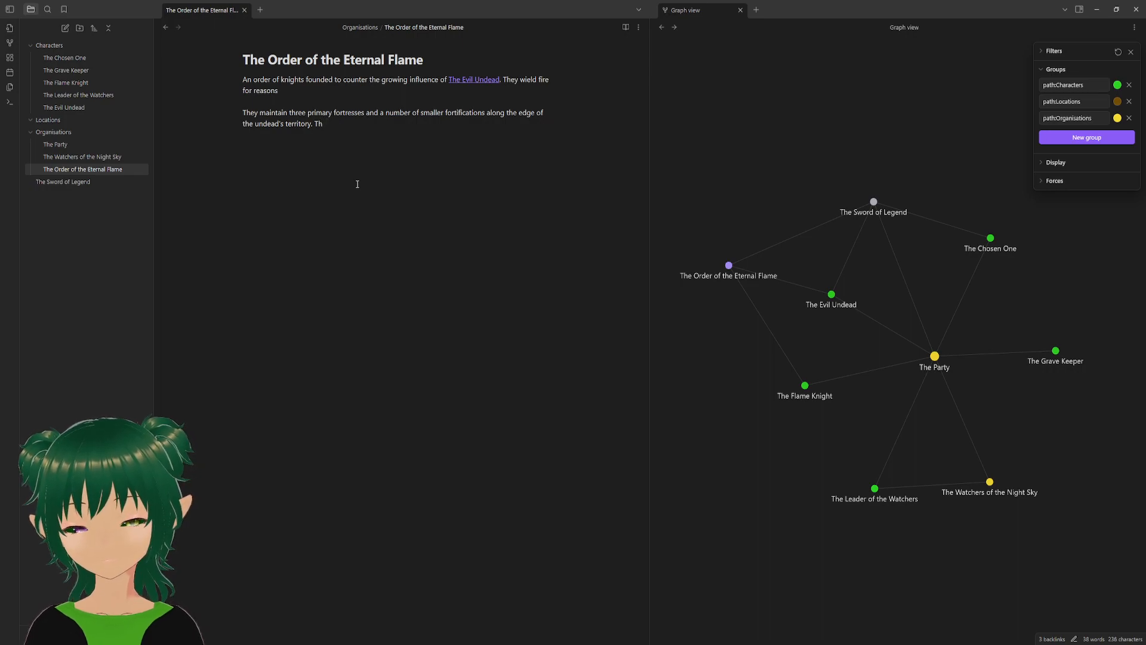
{"action": "type", "text": "h"}
{"action": "type", "text": "ir "}
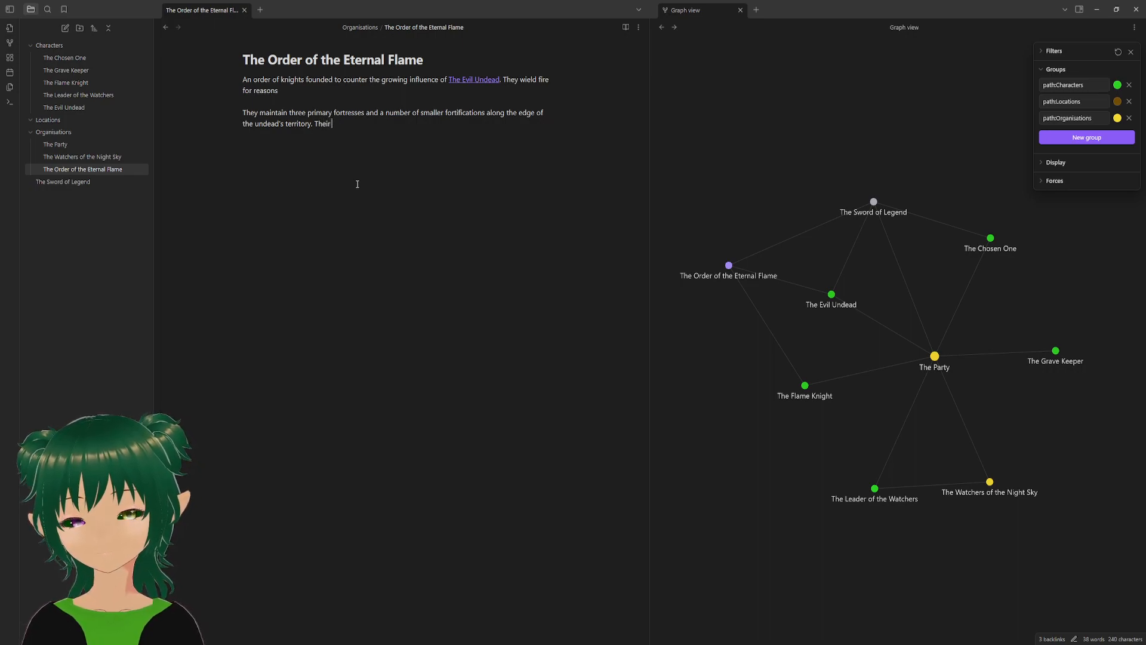
{"action": "type", "text": "headquart"}
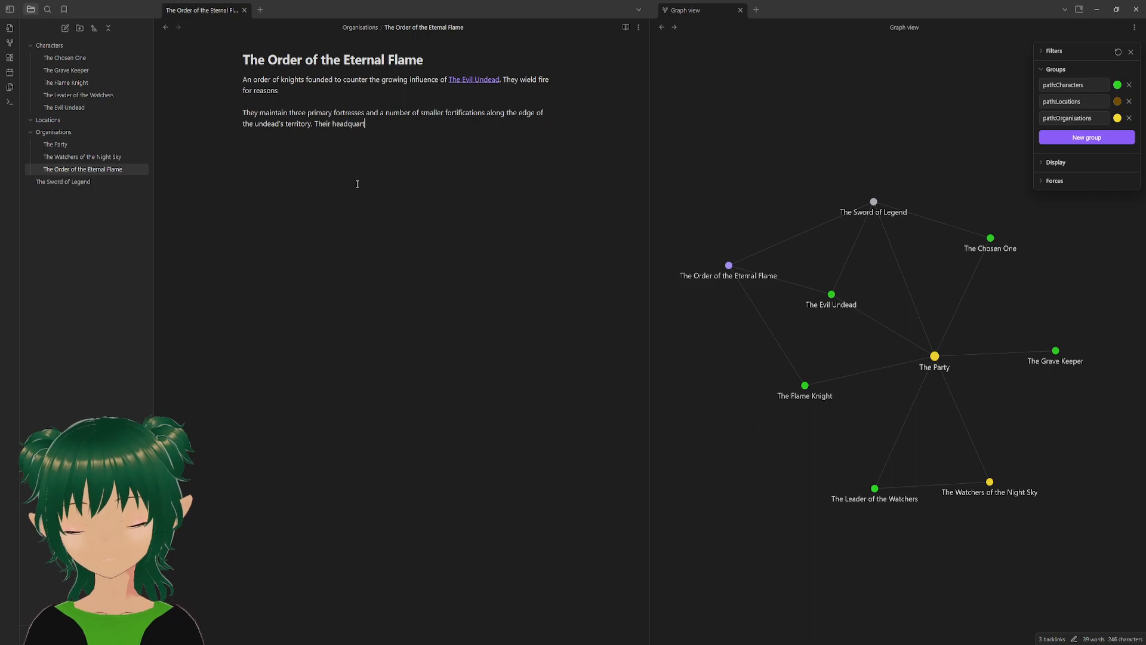
{"action": "type", "text": "ers are in "}
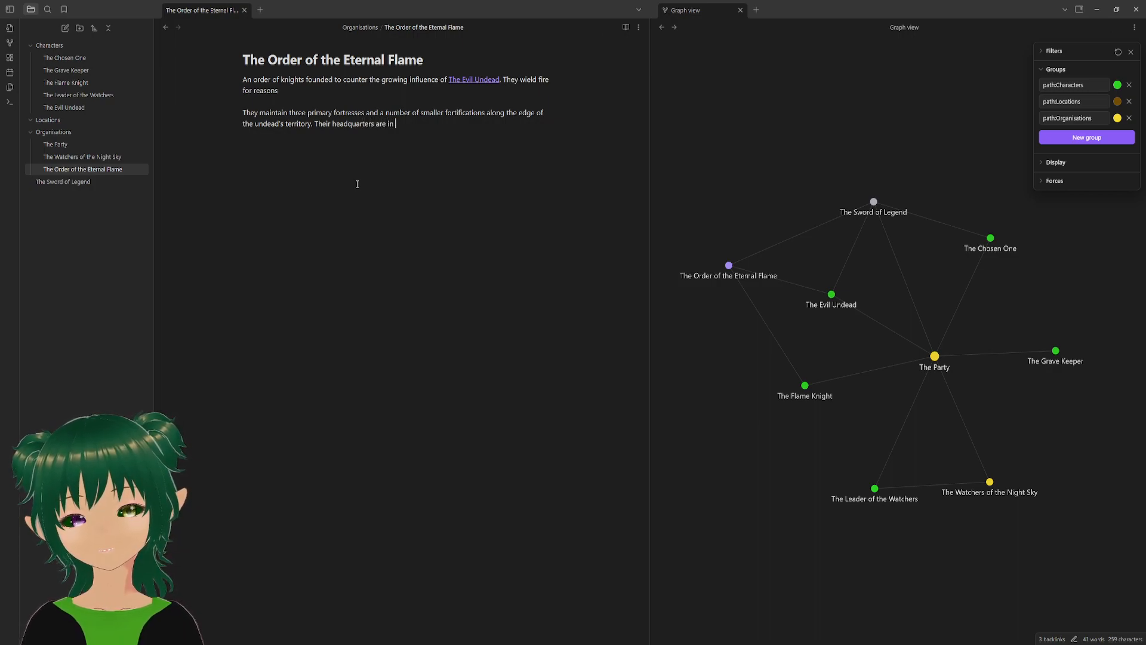
{"action": "type", "text": "the norther"}
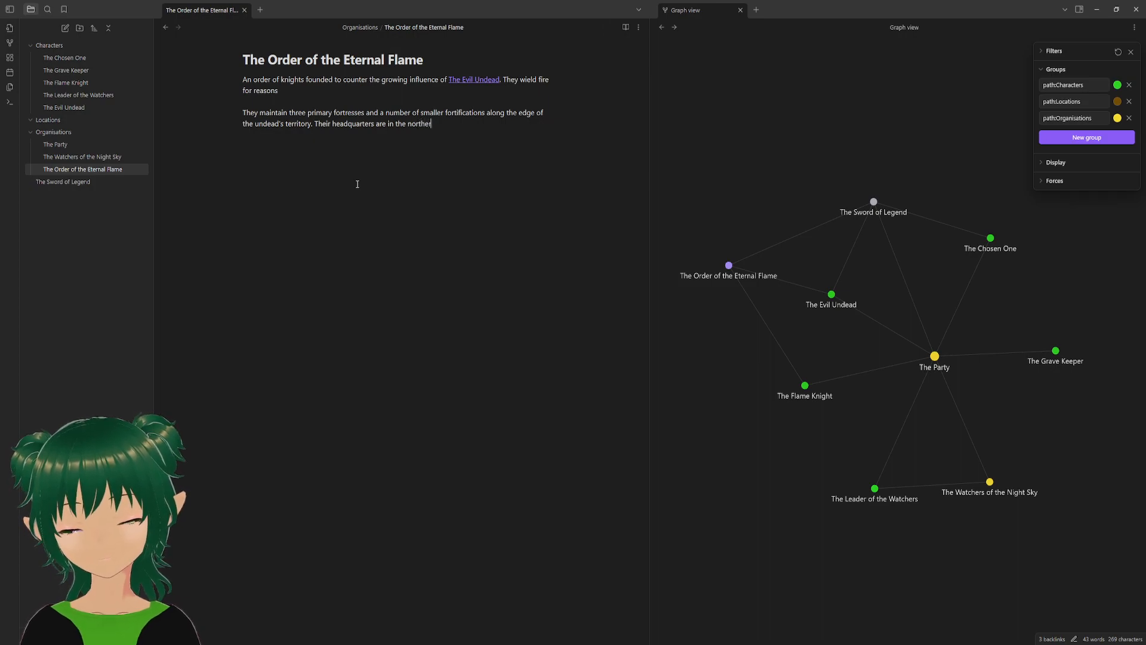
{"action": "type", "text": "most "}
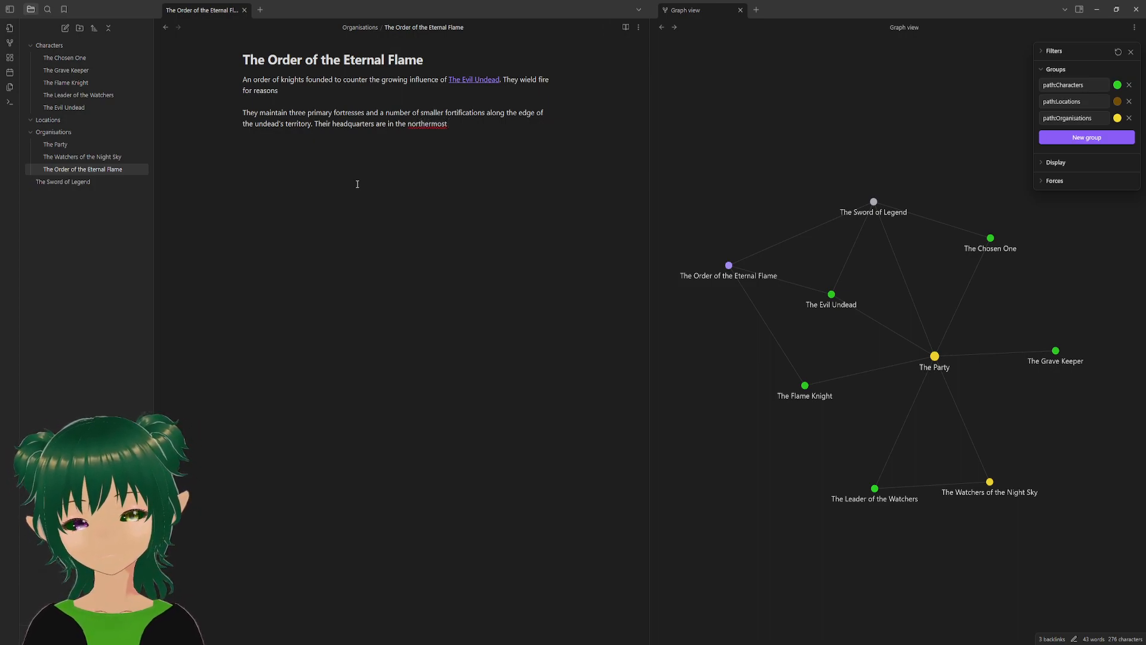
{"action": "type", "text": "fort"}
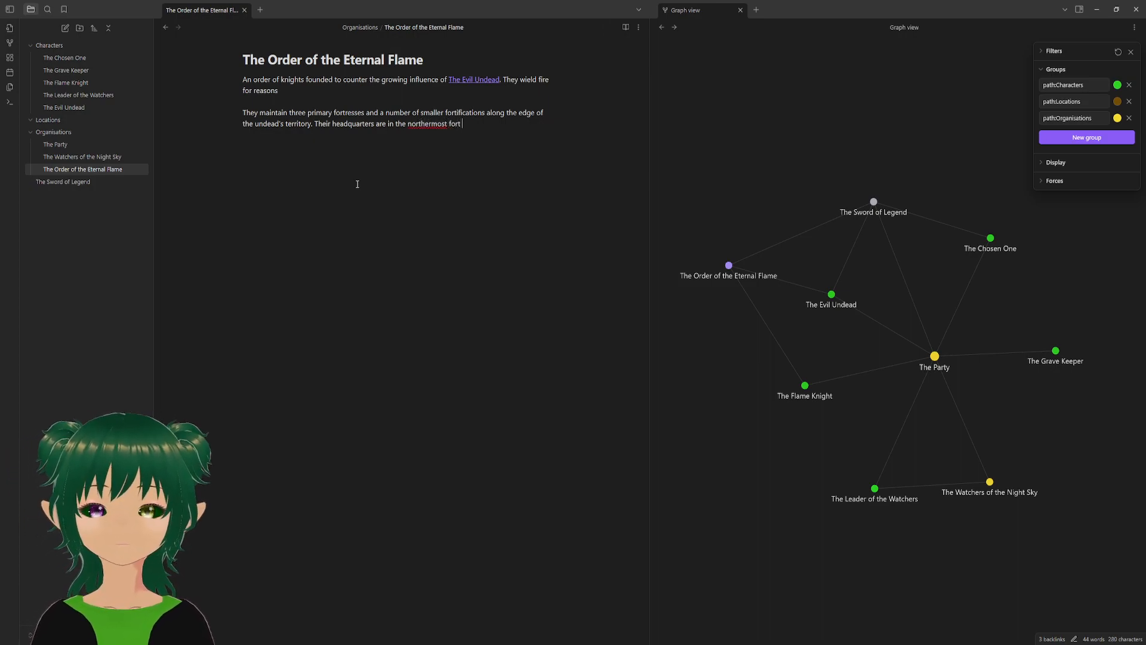
{"action": "right_click", "coordinate": [427, 127]}
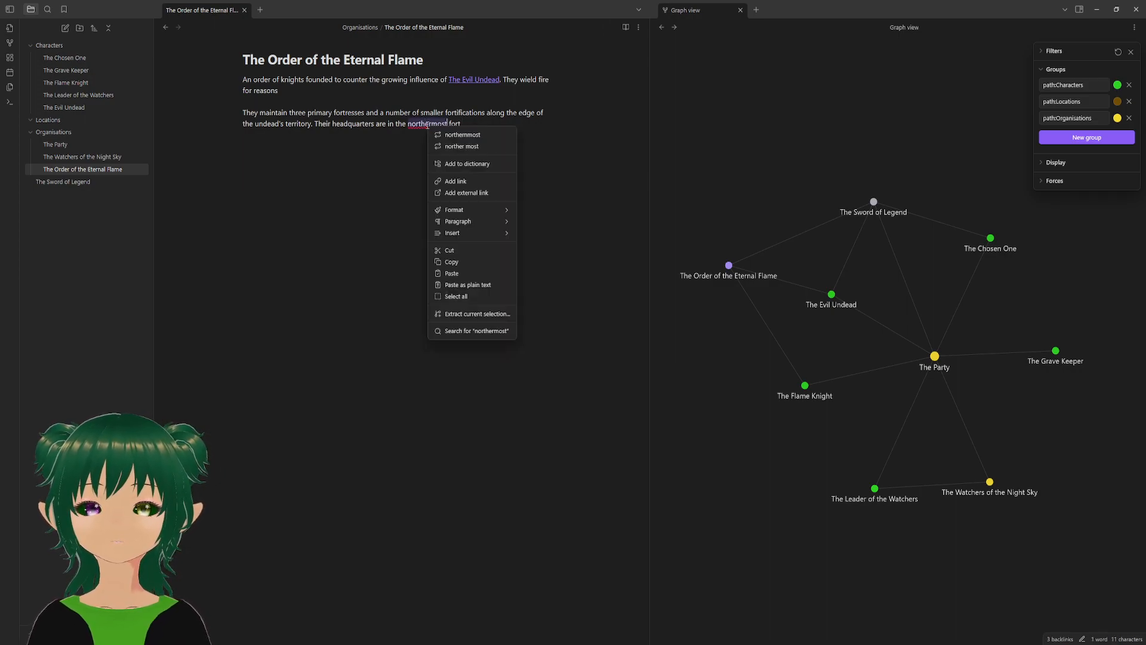
{"action": "left_click", "coordinate": [472, 135]}
- Insert an internal link to a new note named "North Castle" after "northernmost fort"
{"action": "type", "text": "[["}
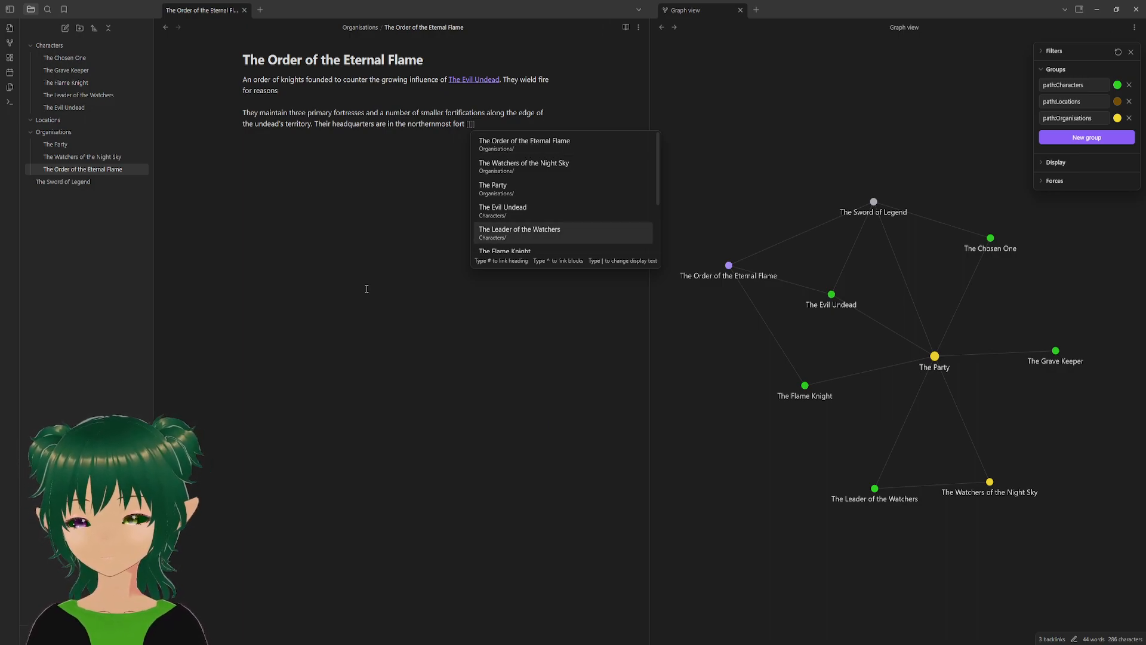
{"action": "type", "text": "North Caste"}
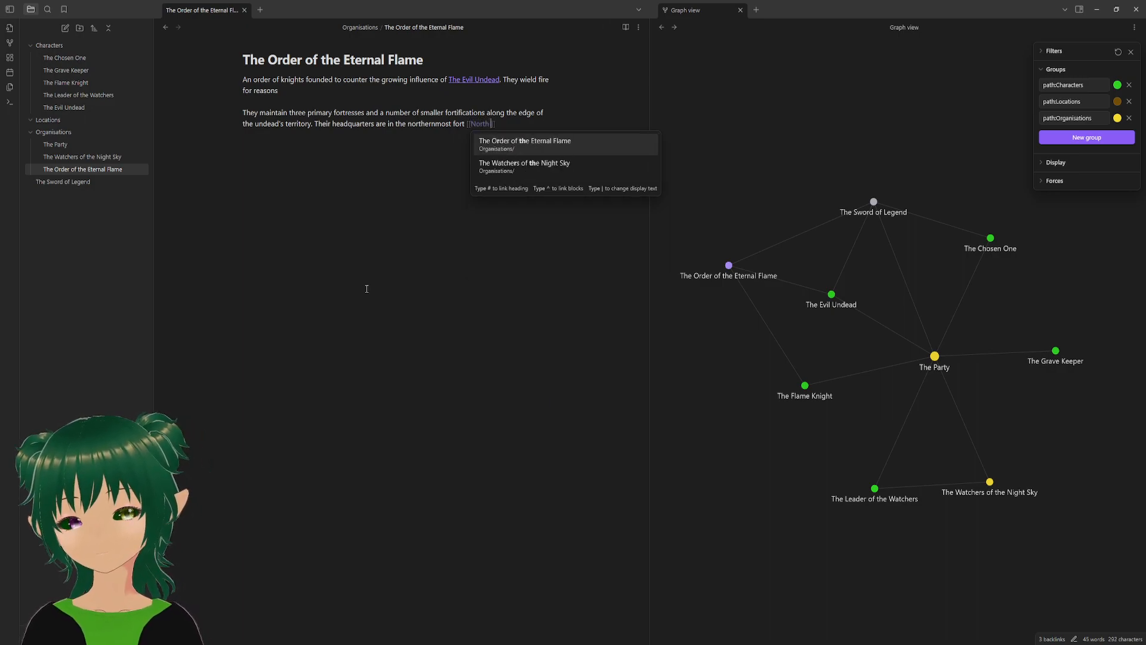
{"action": "type", "text": "k"}
{"action": "key", "text": "BackSpace"}
{"action": "key", "text": "BackSpace"}
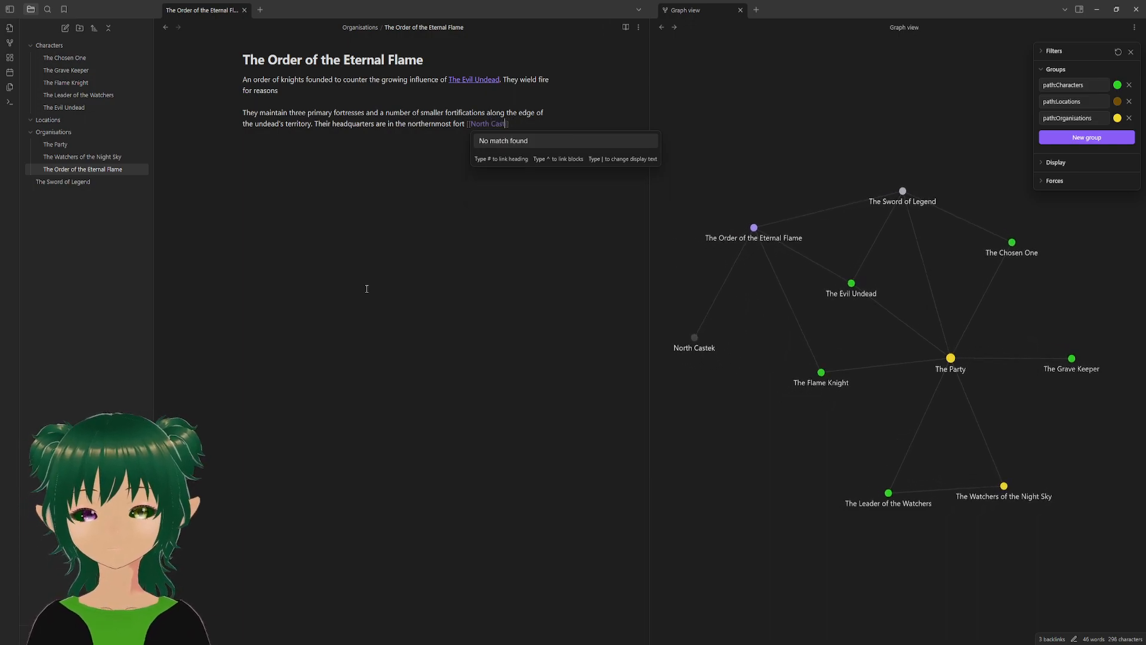
{"action": "type", "text": "le"}
- Create the North Castle note from its link and move it into the Locations folder
{"action": "left_click", "coordinate": [485, 124]}
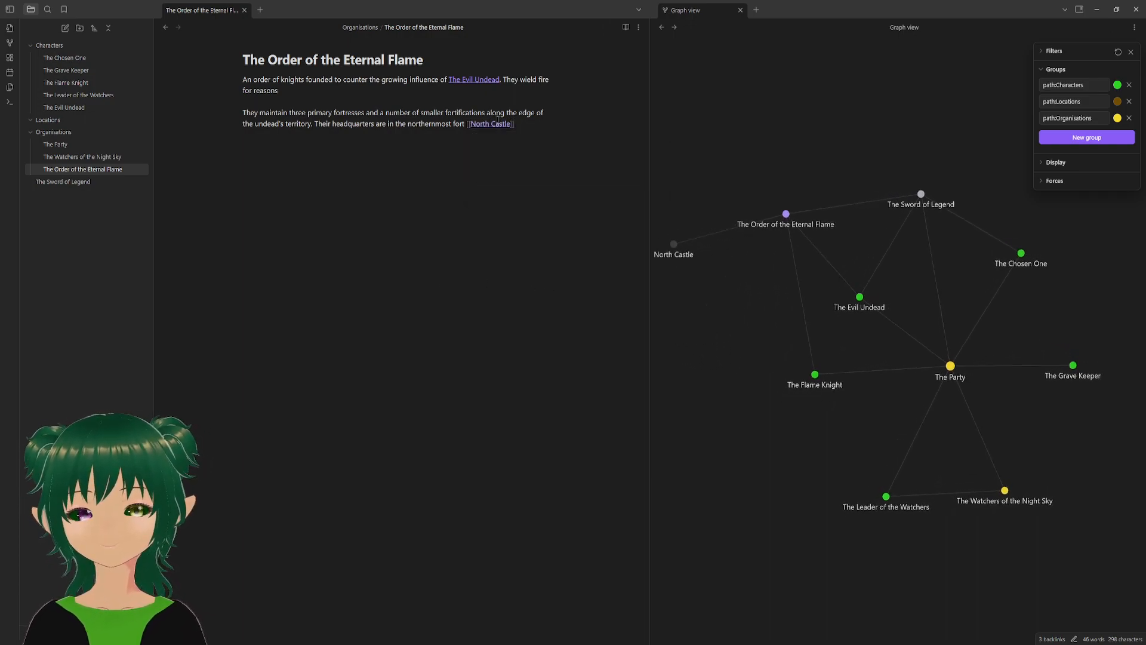
{"action": "left_click", "coordinate": [487, 123]}
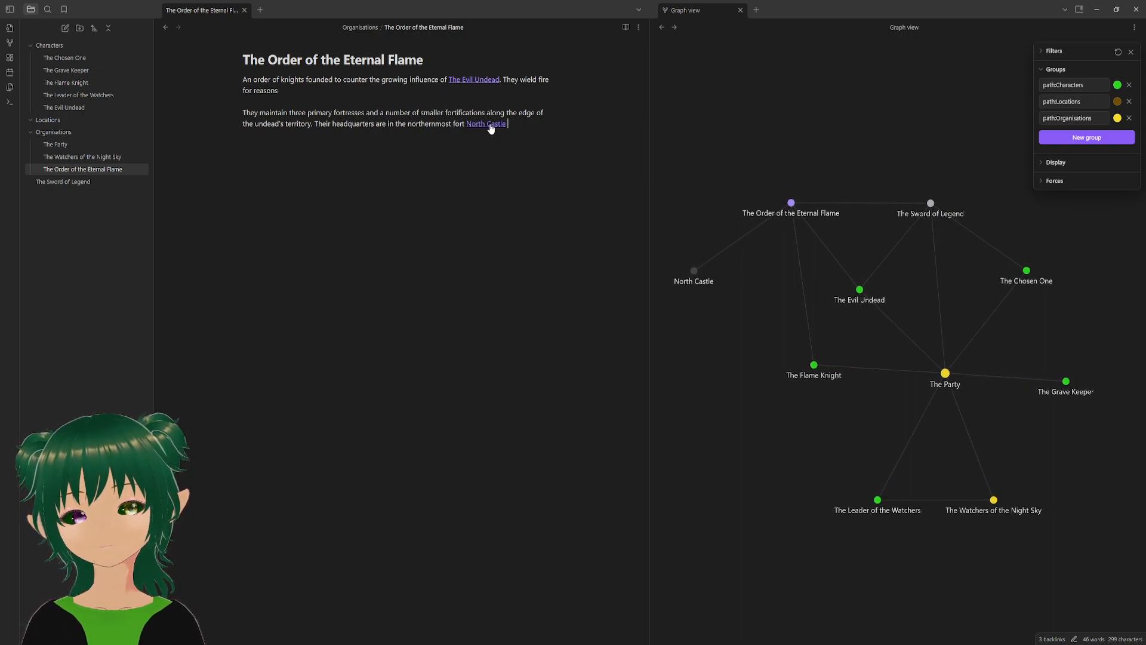
{"action": "left_click", "coordinate": [491, 124]}
{"action": "left_click_drag", "start_coordinate": [51, 195], "coordinate": [79, 125]}
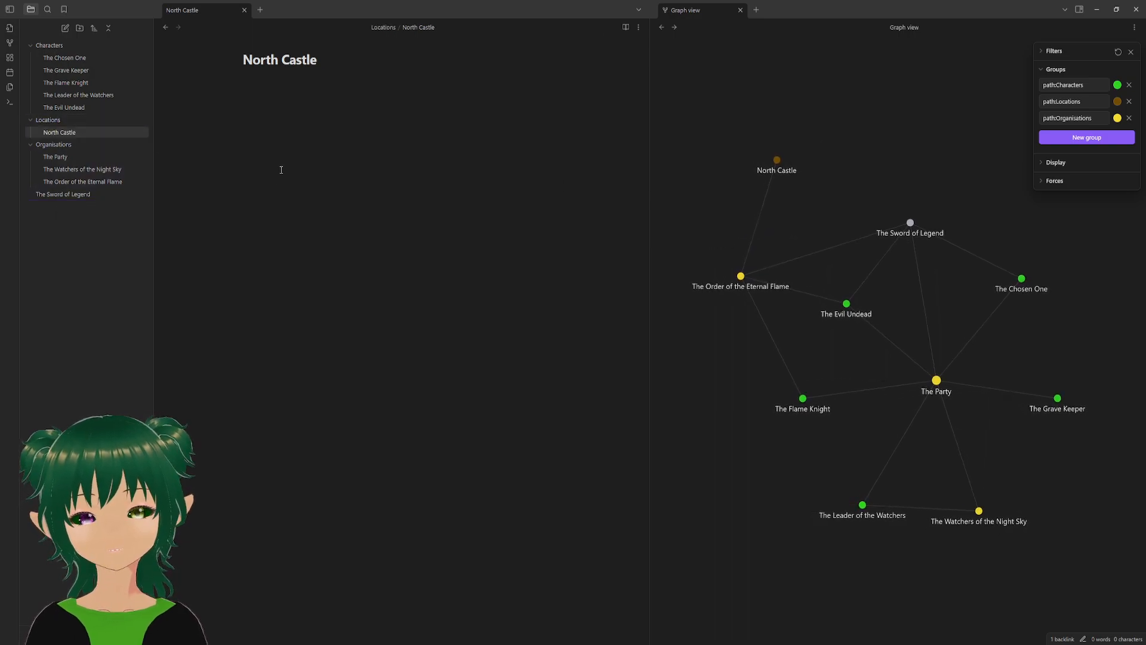
- Return to The Order of the Eternal Flame note and end the headquarters sentence with a period
{"action": "left_click", "coordinate": [95, 184]}
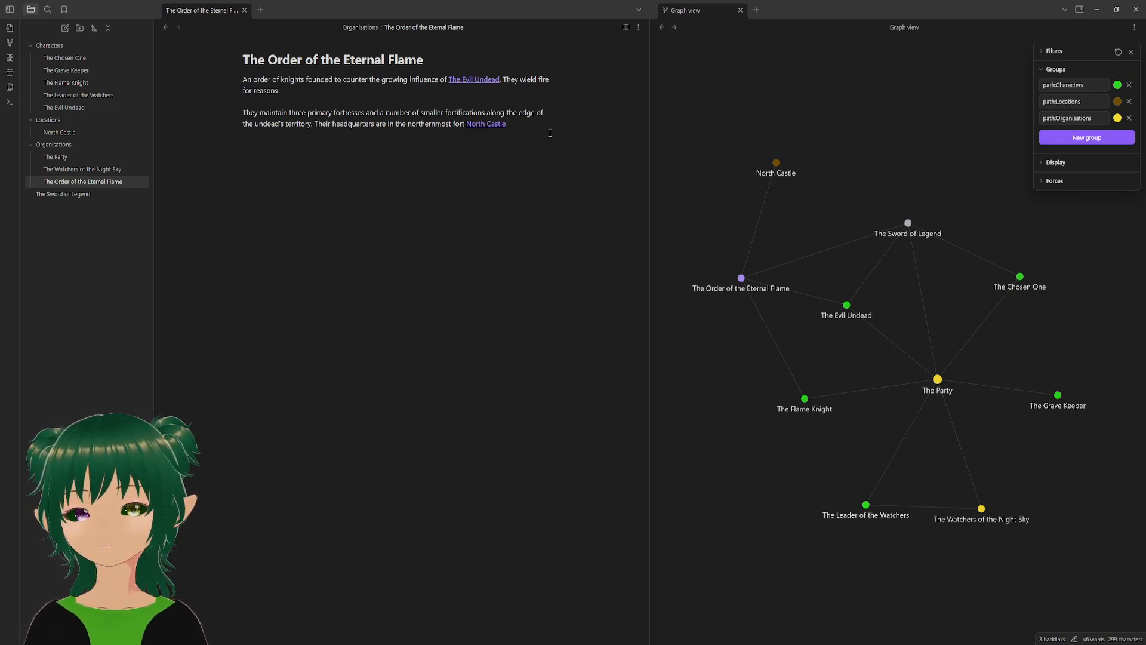
{"action": "left_click", "coordinate": [548, 171]}
{"action": "type", "text": "."}
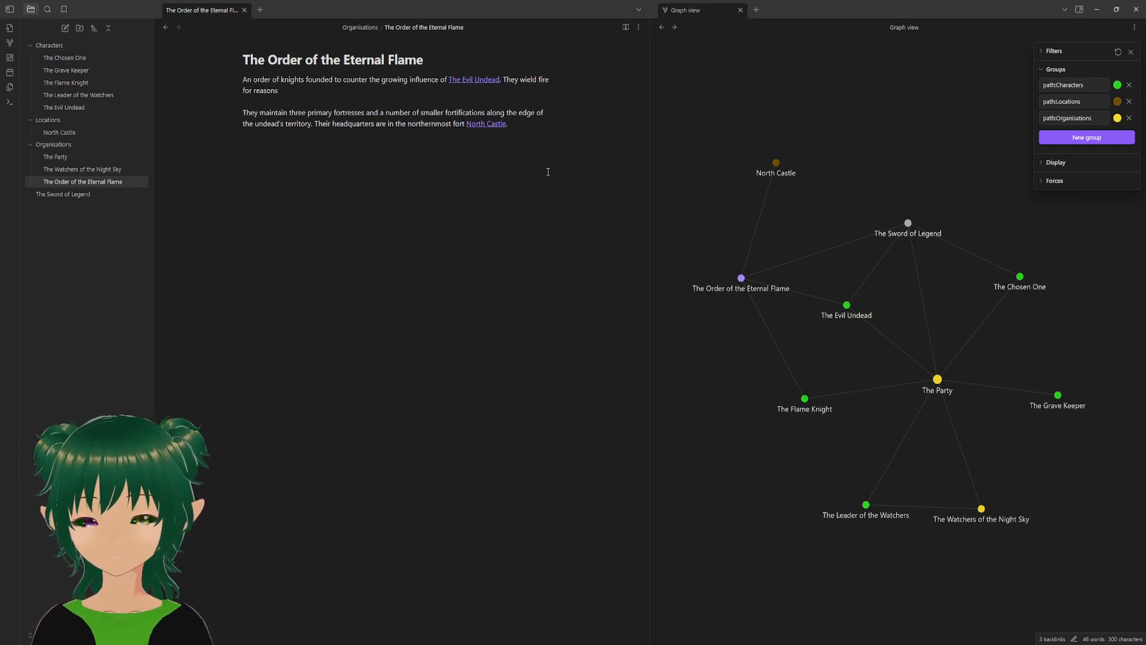
- Open the North Castle note and start its description with "The first fortification built by", correcting the spelling of "fortification"
{"action": "left_click", "coordinate": [84, 132]}
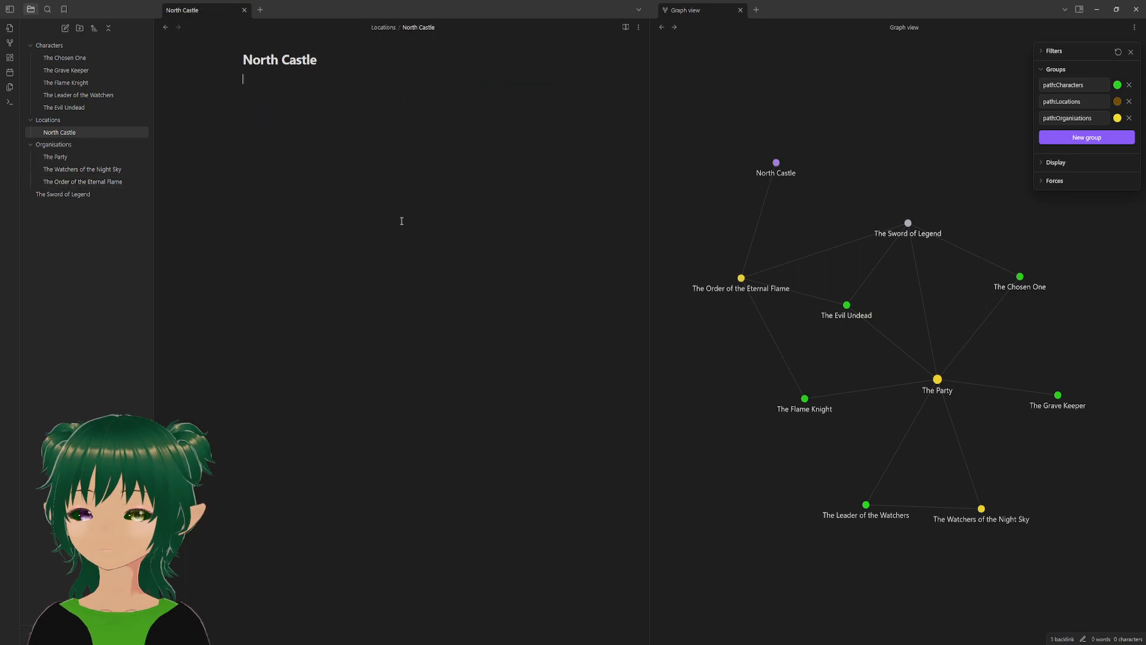
{"action": "type", "text": "The firs"}
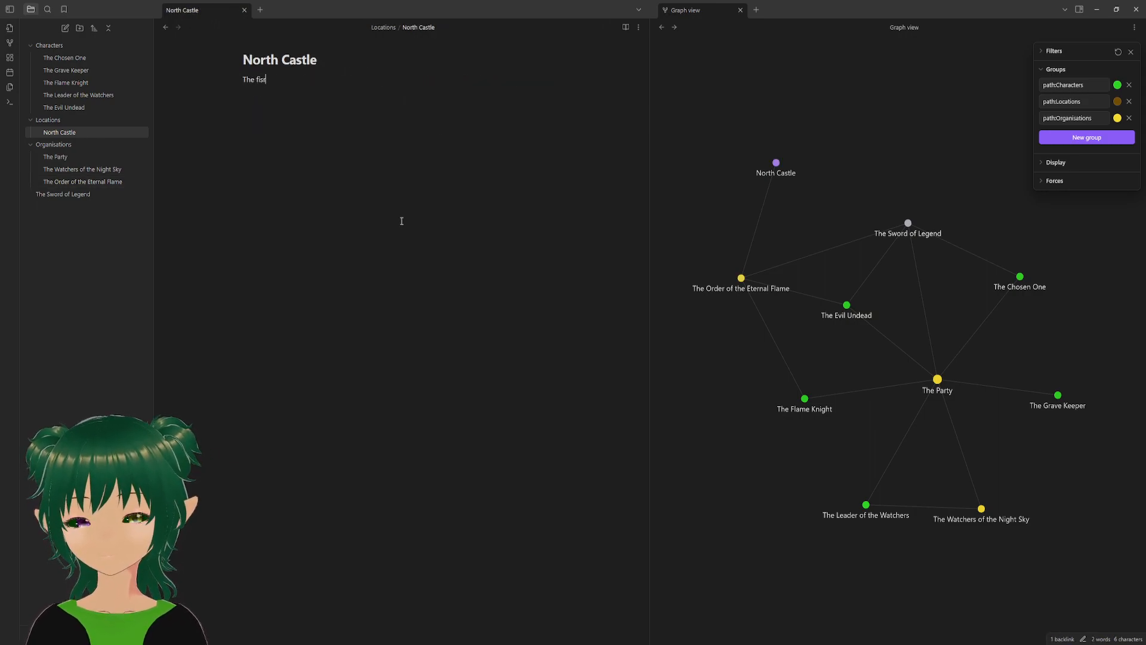
{"action": "type", "text": "t "}
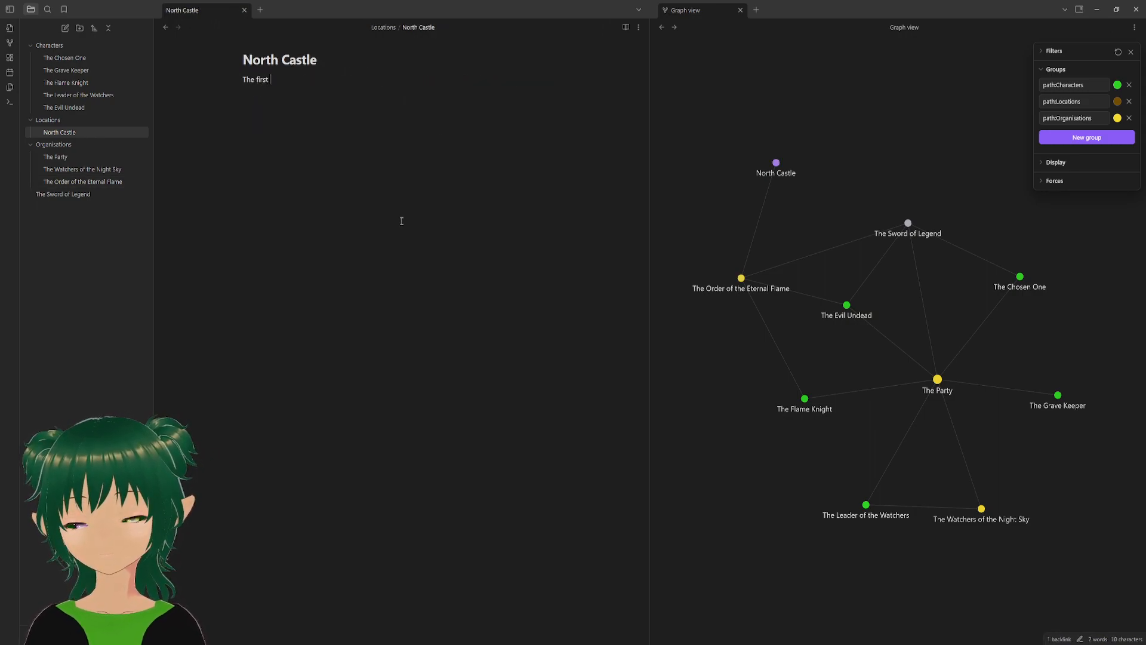
{"action": "type", "text": "fortifiaction "}
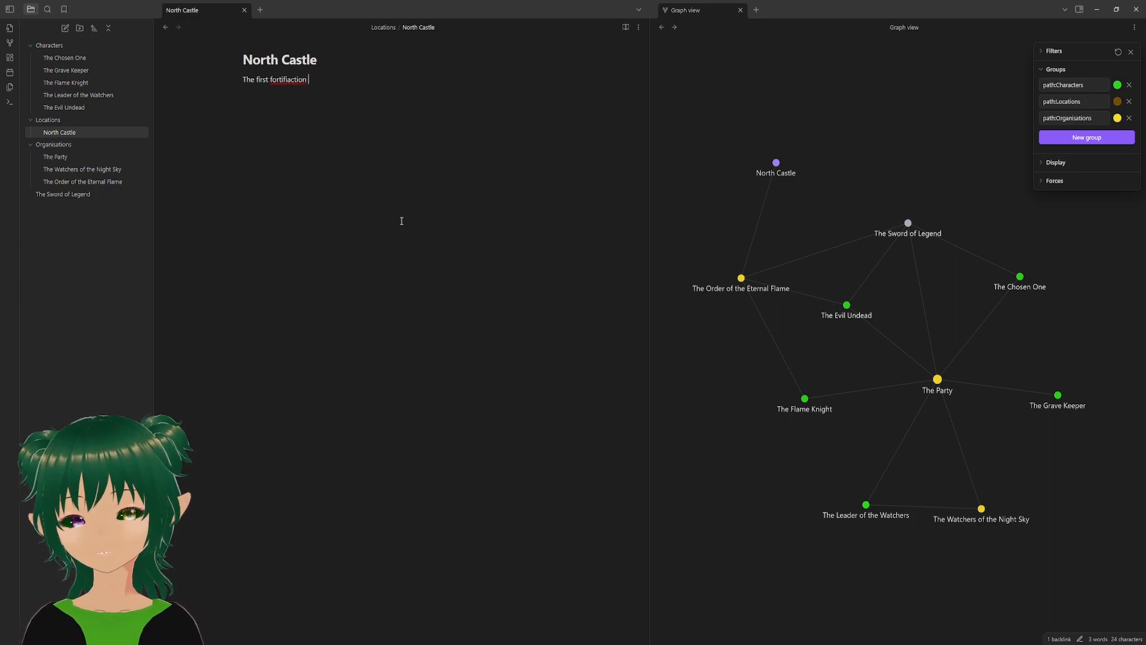
{"action": "type", "text": "built by"}
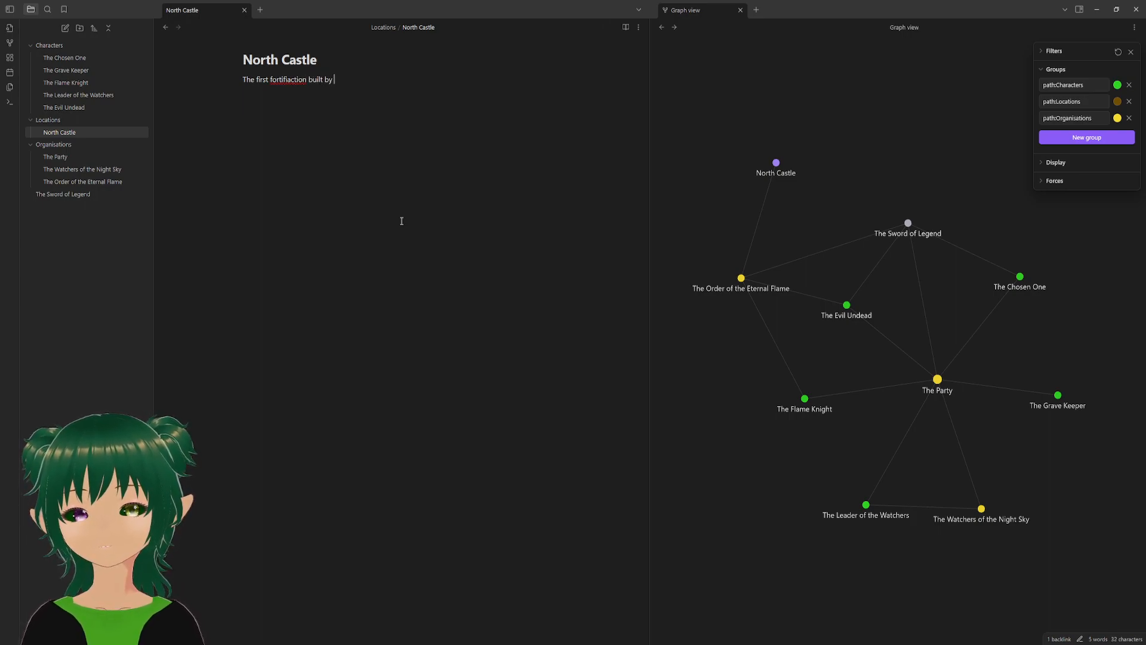
{"action": "right_click", "coordinate": [271, 79]}
{"action": "left_click", "coordinate": [287, 91]}
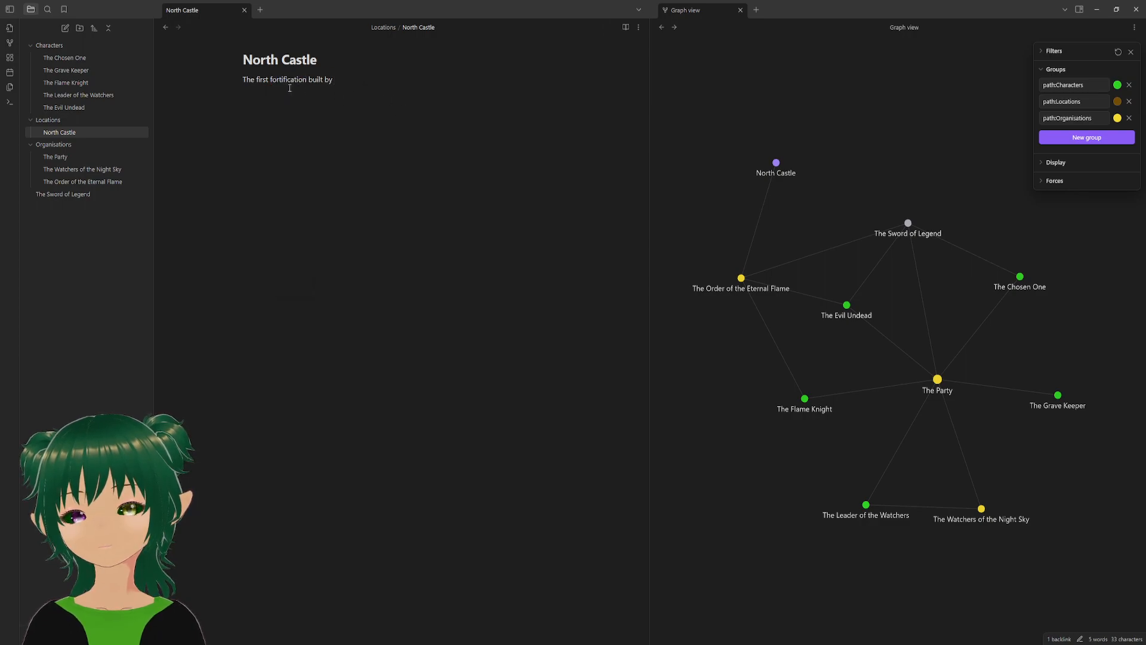
- Replace "first" with "second and oldest" and end the sentence with an internal link to The Order of the Eternal Flame and a period
{"action": "double_click", "coordinate": [260, 80]}
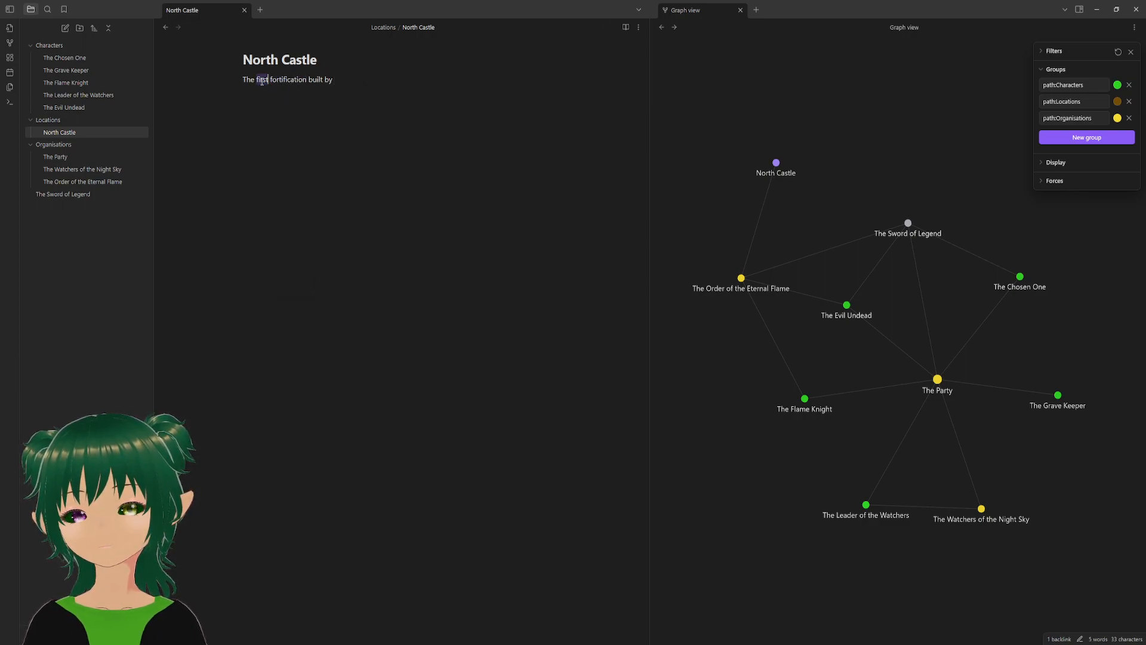
{"action": "type", "text": "second and oldest"}
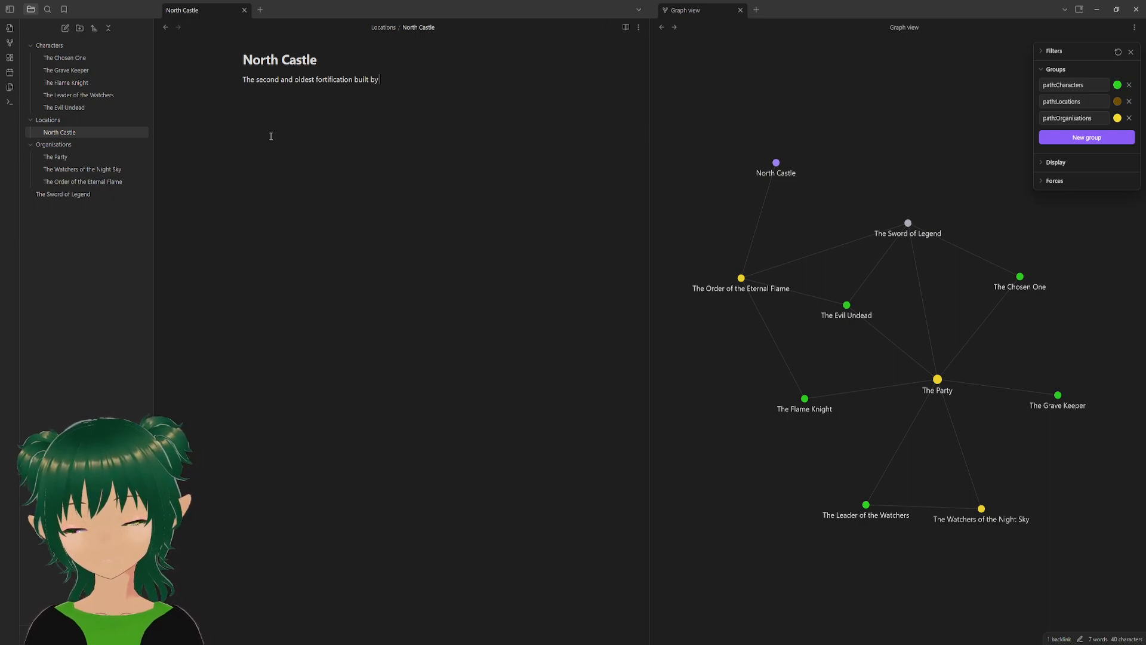
{"action": "type", "text": " fortification built by [[the or"}
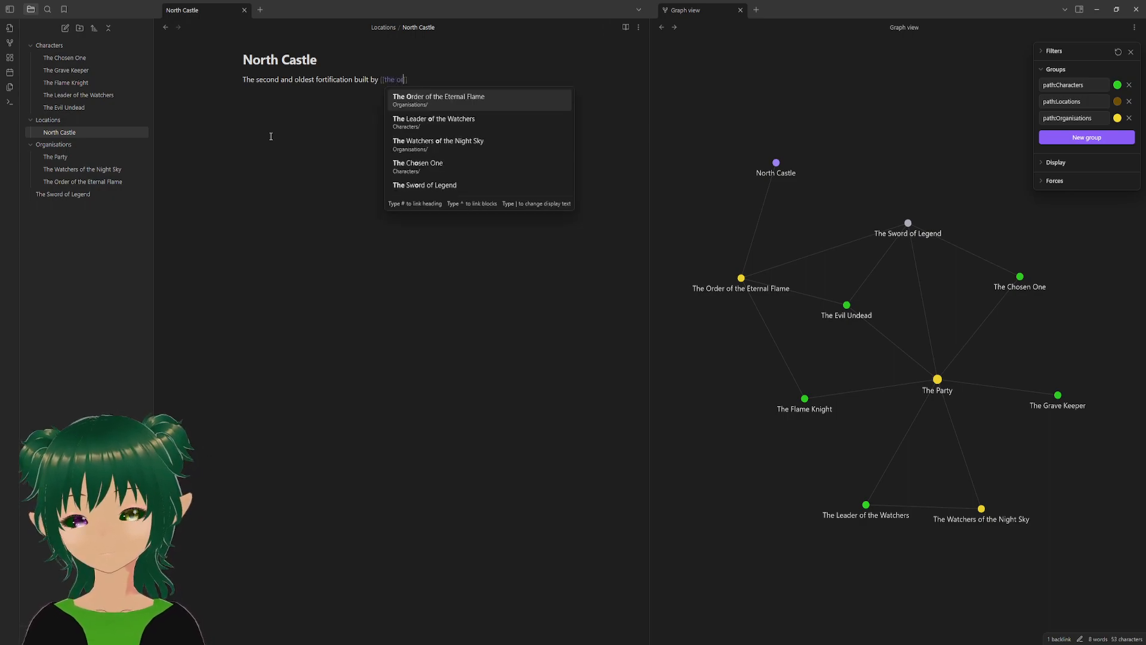
{"action": "key", "text": "Return"}
{"action": "type", "text": "."}
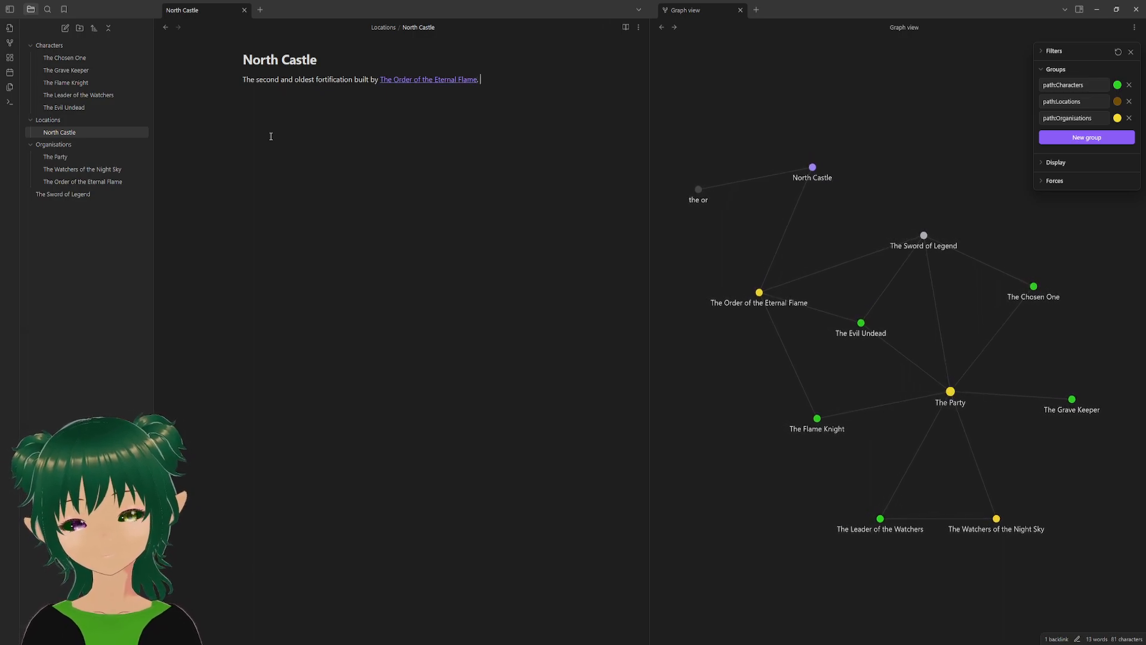
- Add the sentence "The first no longer exists." to the North Castle description
{"action": "type", "text": " The f"}
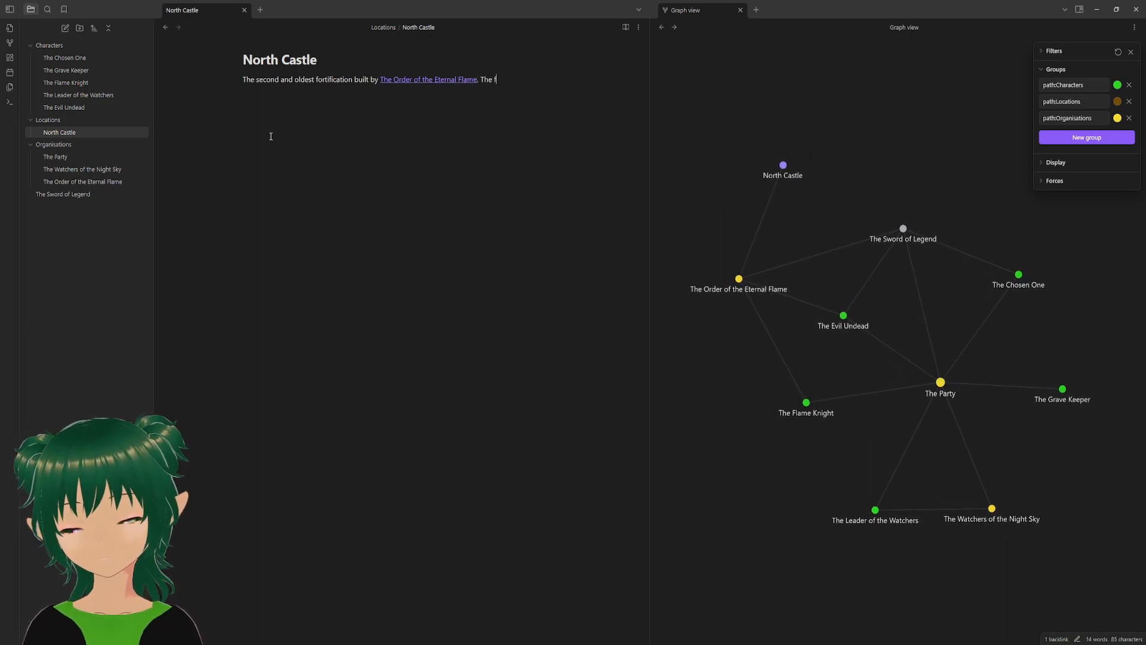
{"action": "type", "text": "irst "}
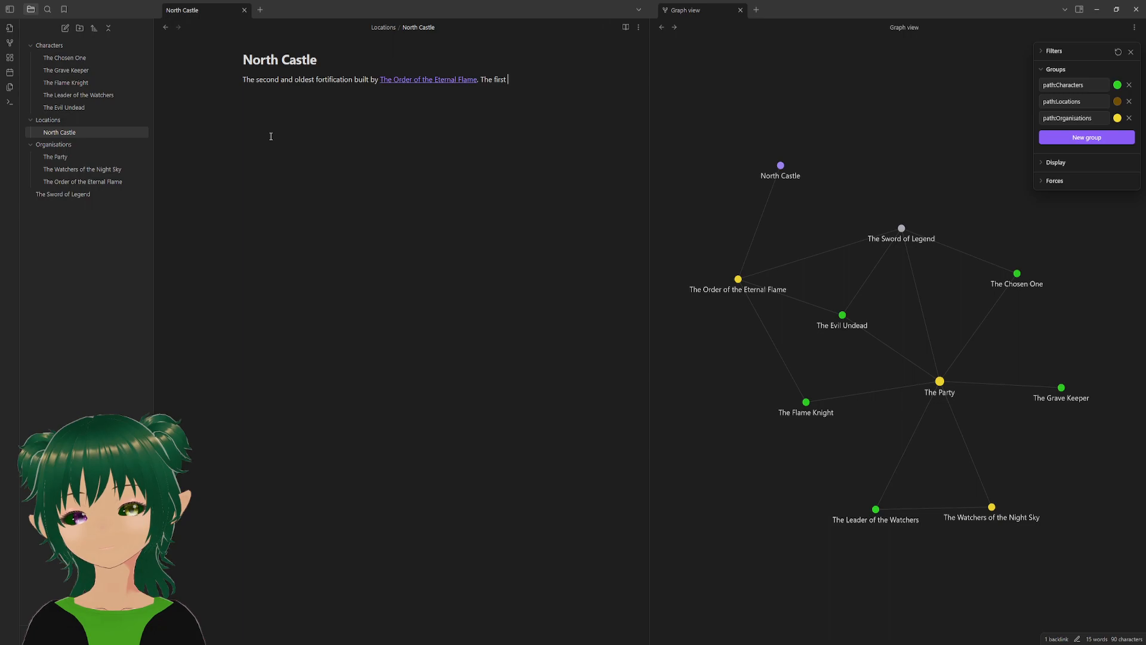
{"action": "type", "text": "no "}
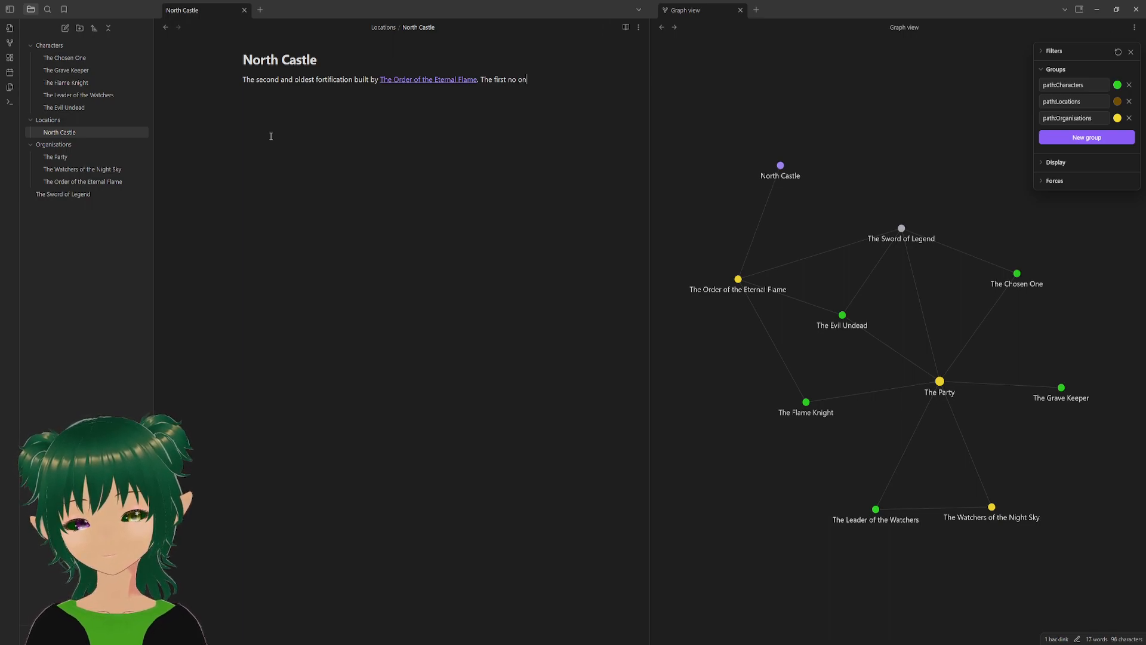
{"action": "type", "text": "longer e"}
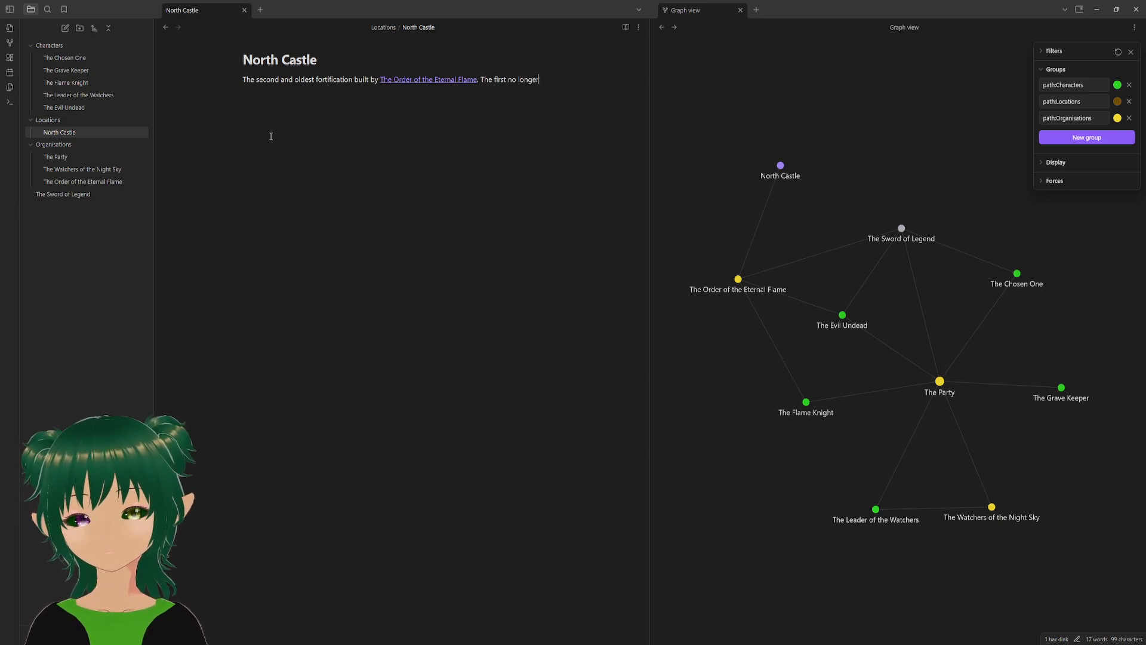
{"action": "type", "text": "ists."}
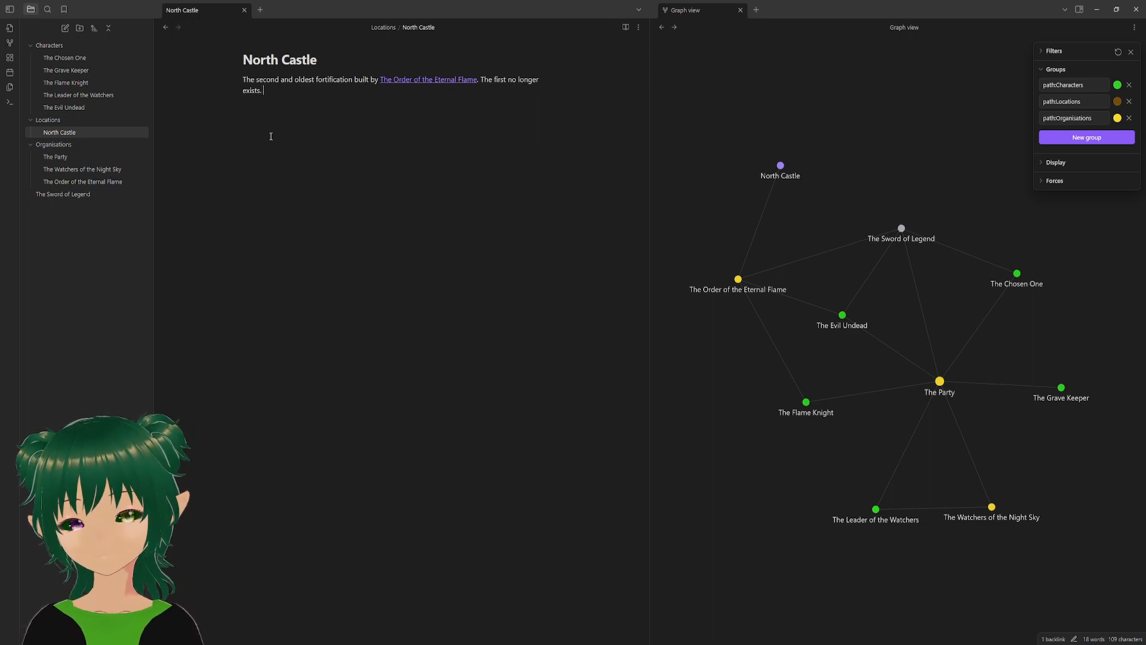
{"action": "type", "text": " It ser"}
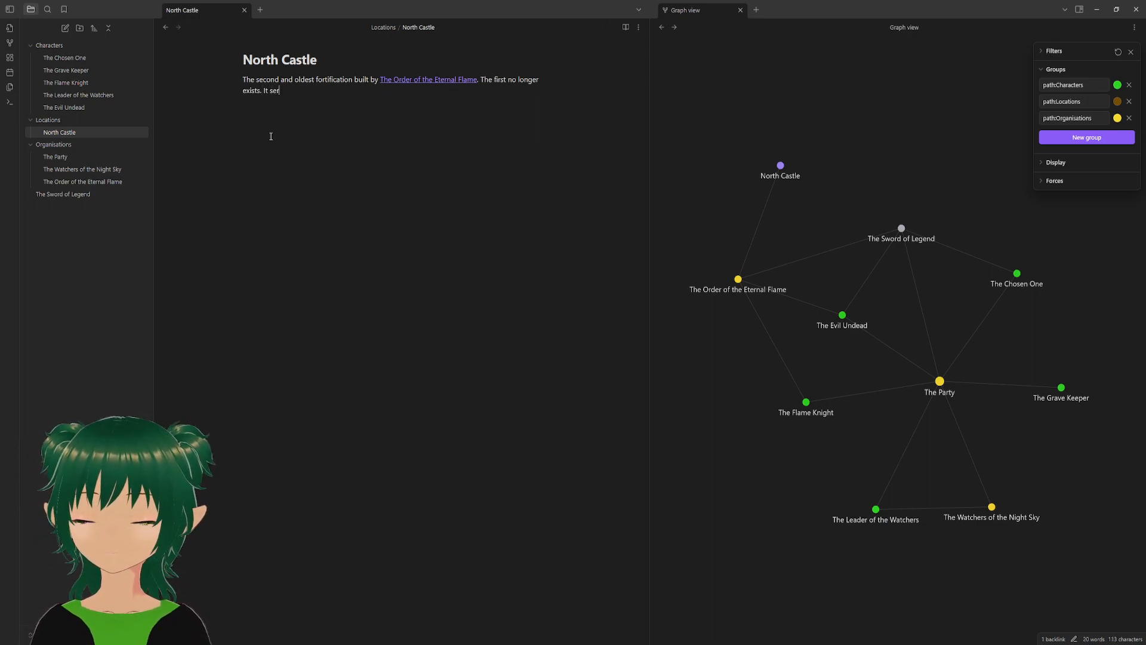
{"action": "type", "text": "vers as the hera"}
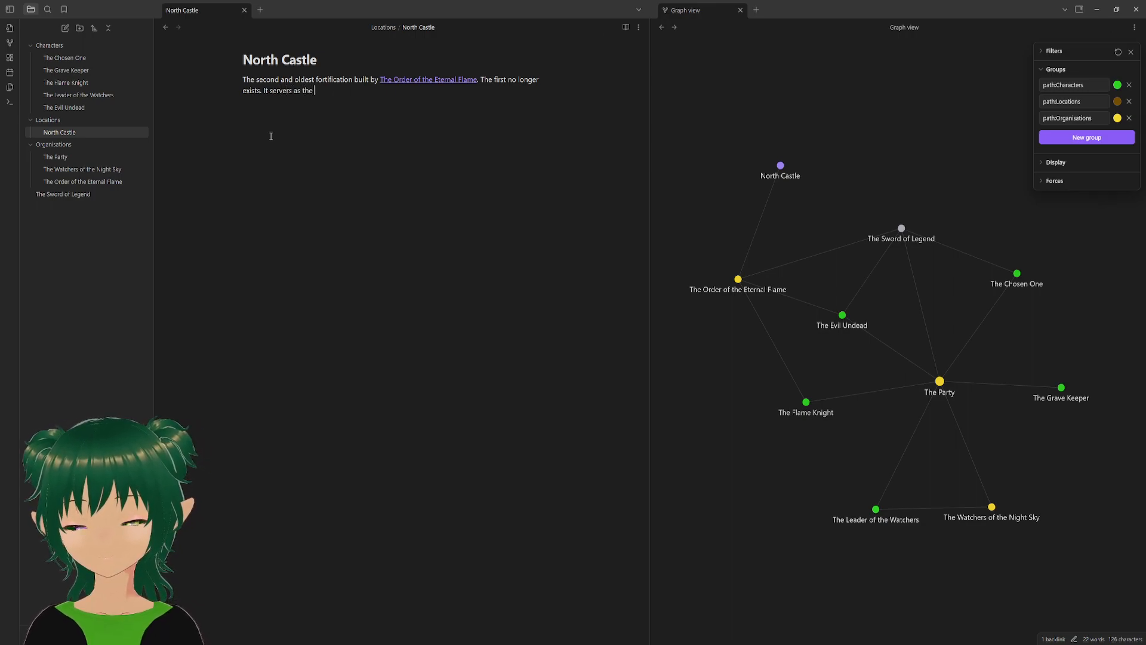
{"action": "key", "text": "BackSpace"}
{"action": "key", "text": "BackSpace"}
{"action": "type", "text": "ad"}
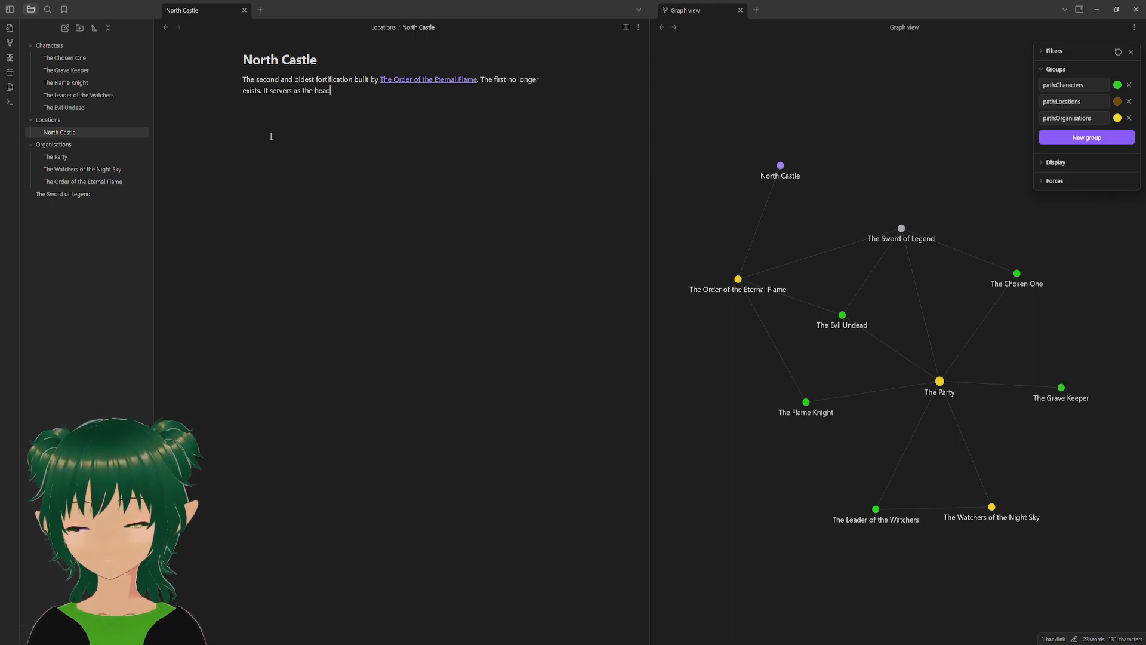
{"action": "type", "text": "quarters of the order"}
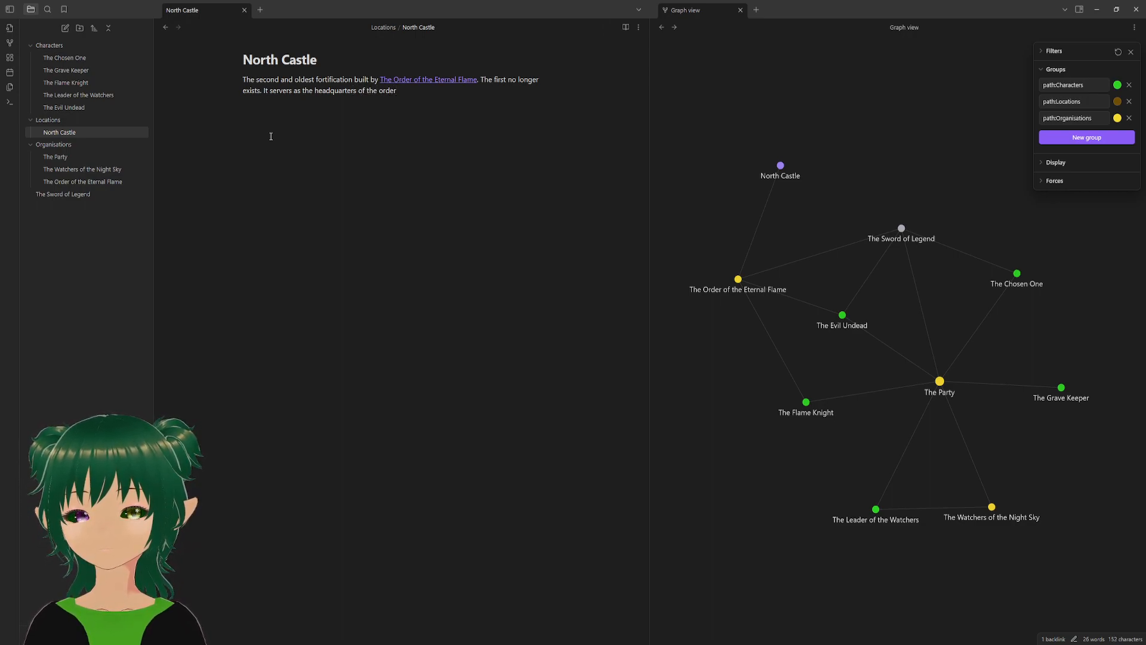
{"action": "type", "text": " and th"}
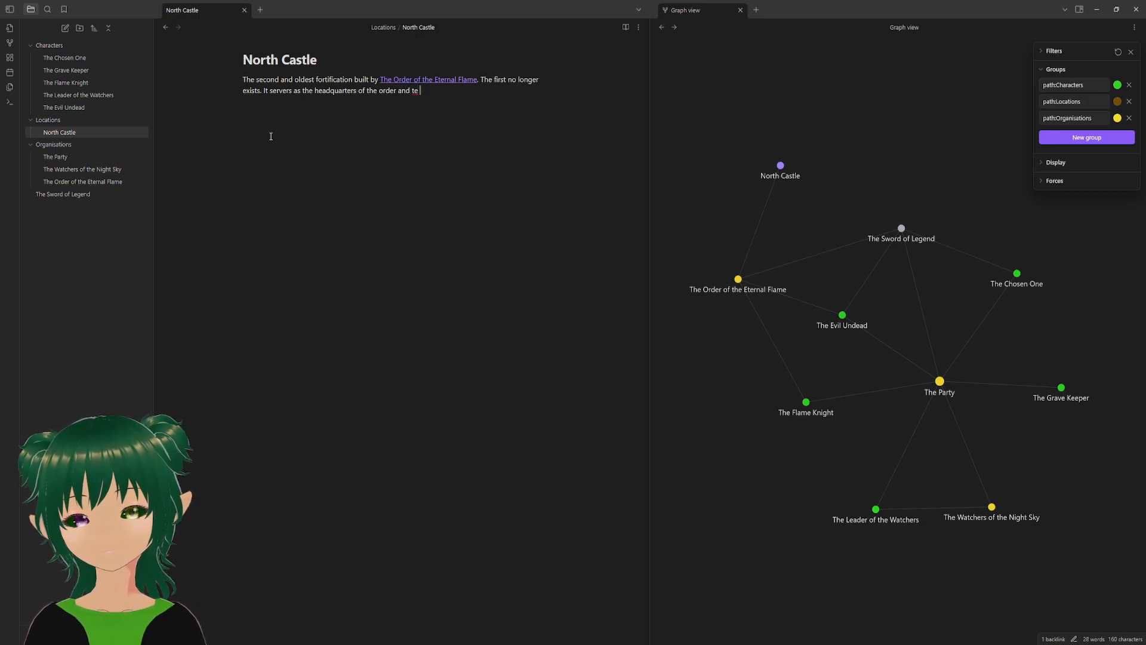
{"action": "type", "text": "e locati"}
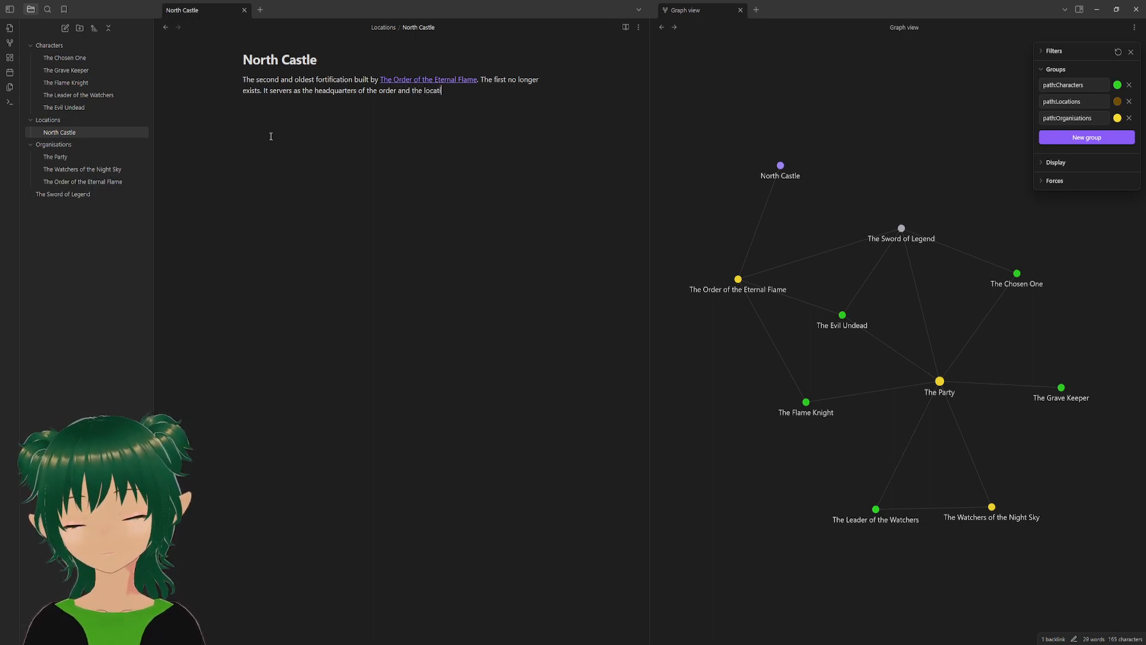
{"action": "type", "text": "on of theirtrain"}
{"action": "key", "text": "ctrl+BackSpace"}
{"action": "key", "text": "BackSpace"}
{"action": "key", "text": "BackSpace"}
{"action": "key", "text": "BackSpace"}
{"action": "key", "text": "BackSpace"}
{"action": "key", "text": "BackSpace"}
{"action": "key", "text": "BackSpace"}
{"action": "key", "text": "BackSpace"}
{"action": "key", "text": "BackSpace"}
{"action": "key", "text": "BackSpace"}
{"action": "key", "text": "BackSpace"}
{"action": "key", "text": "BackSpace"}
{"action": "key", "text": "BackSpace"}
{"action": "key", "text": "BackSpace"}
{"action": "key", "text": "BackSpace"}
{"action": "key", "text": "BackSpace"}
{"action": "key", "text": "BackSpace"}
{"action": "key", "text": "BackSpace"}
{"action": "key", "text": "BackSpace"}
{"action": "key", "text": "BackSpace"}
{"action": "key", "text": "BackSpace"}
{"action": "key", "text": "BackSpace"}
{"action": "key", "text": "BackSpace"}
{"action": "key", "text": "BackSpace"}
{"action": "key", "text": "BackSpace"}
{"action": "key", "text": "BackSpace"}
{"action": "key", "text": "BackSpace"}
{"action": "key", "text": "BackSpace"}
{"action": "key", "text": "BackSpace"}
{"action": "key", "text": "BackSpace"}
{"action": "key", "text": "BackSpace"}
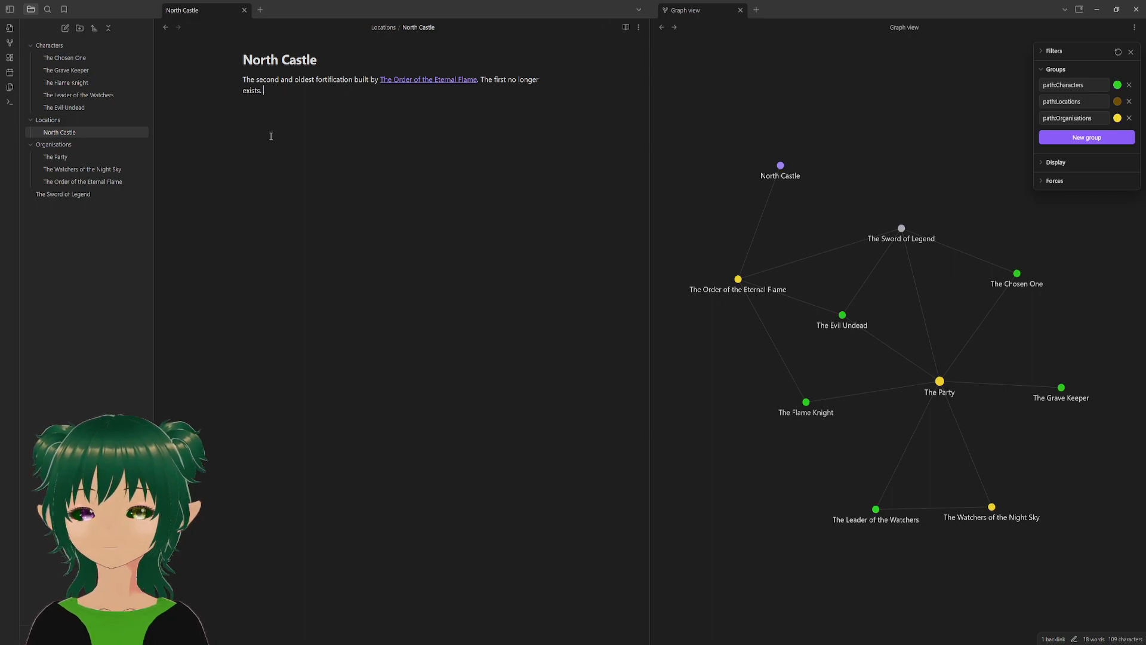
- Add the closing sentence "It servers as the headquarters of the order." to the North Castle description
{"action": "type", "text": "It ser"}
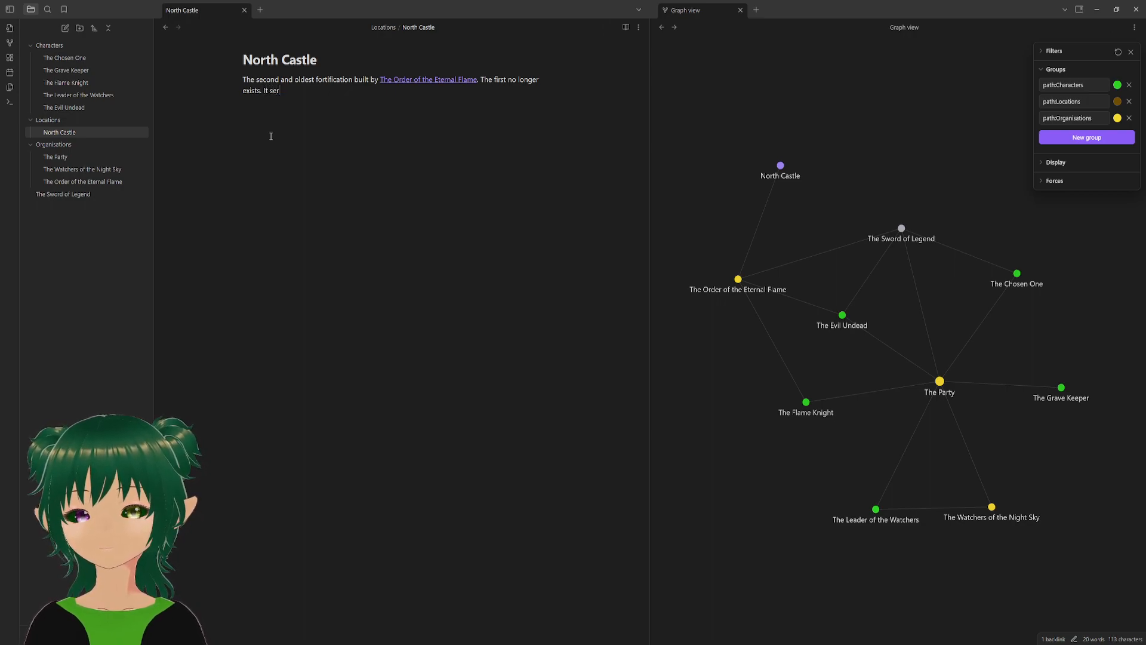
{"action": "type", "text": "vers ad"}
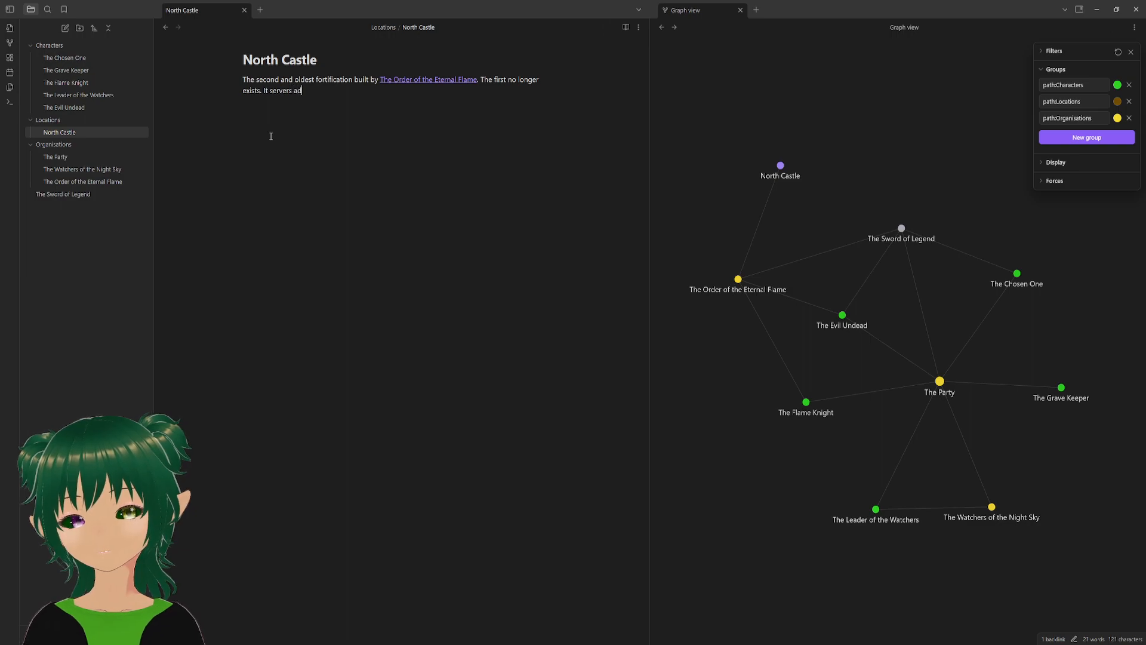
{"action": "key", "text": "BackSpace"}
{"action": "type", "text": "s the hea"}
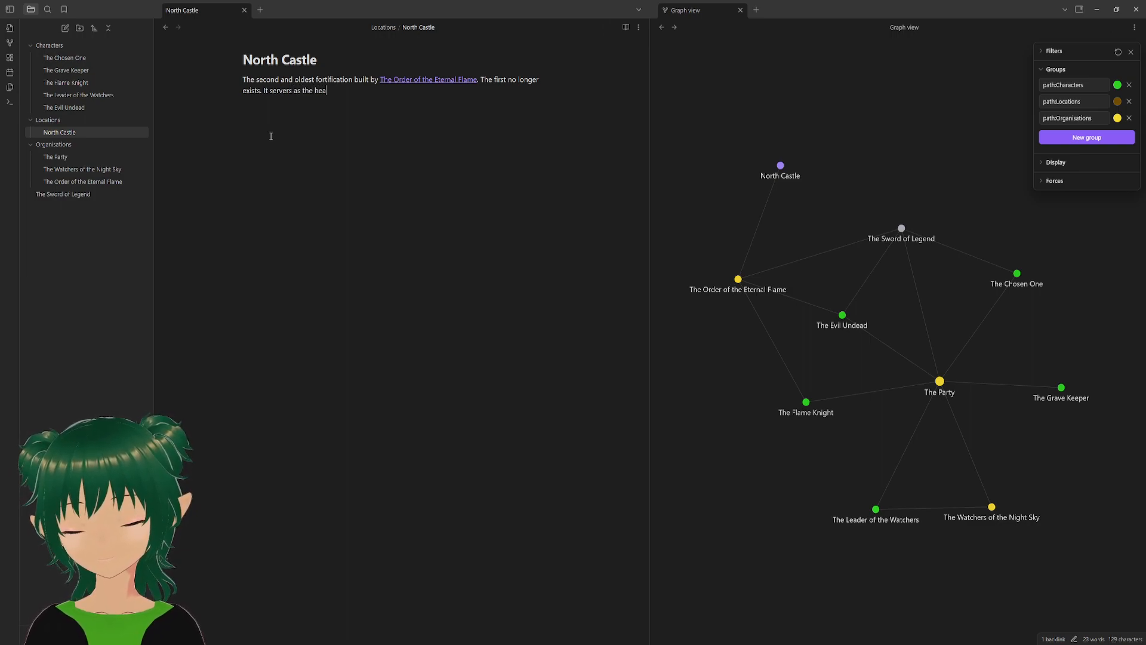
{"action": "type", "text": "dquarters of the oree"}
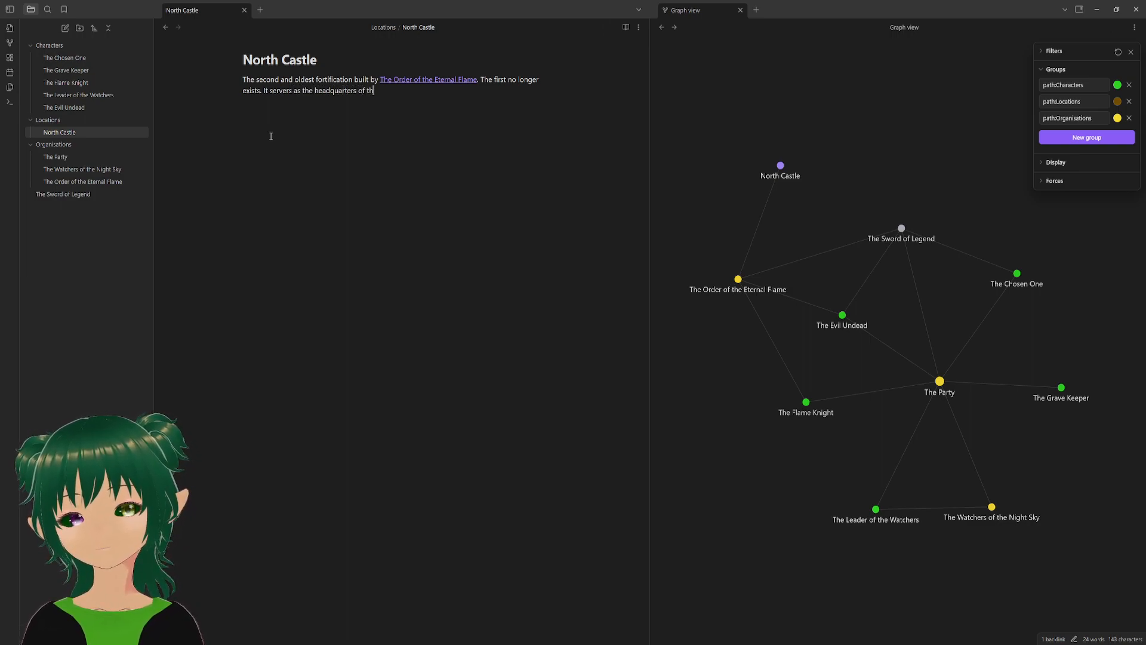
{"action": "key", "text": "BackSpace"}
{"action": "key", "text": "BackSpace"}
{"action": "type", "text": "der."}
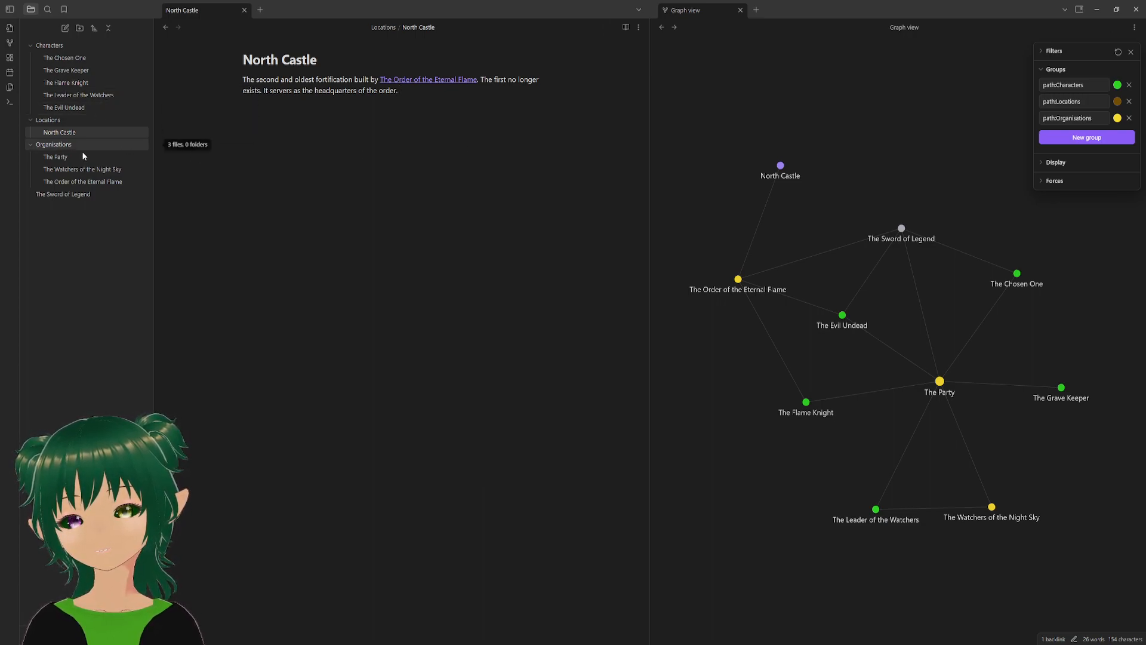
- Open The Order of the Eternal Flame note and start a new paragraph below the headquarters sentence with "Among their many outposts"
{"action": "left_click", "coordinate": [71, 182]}
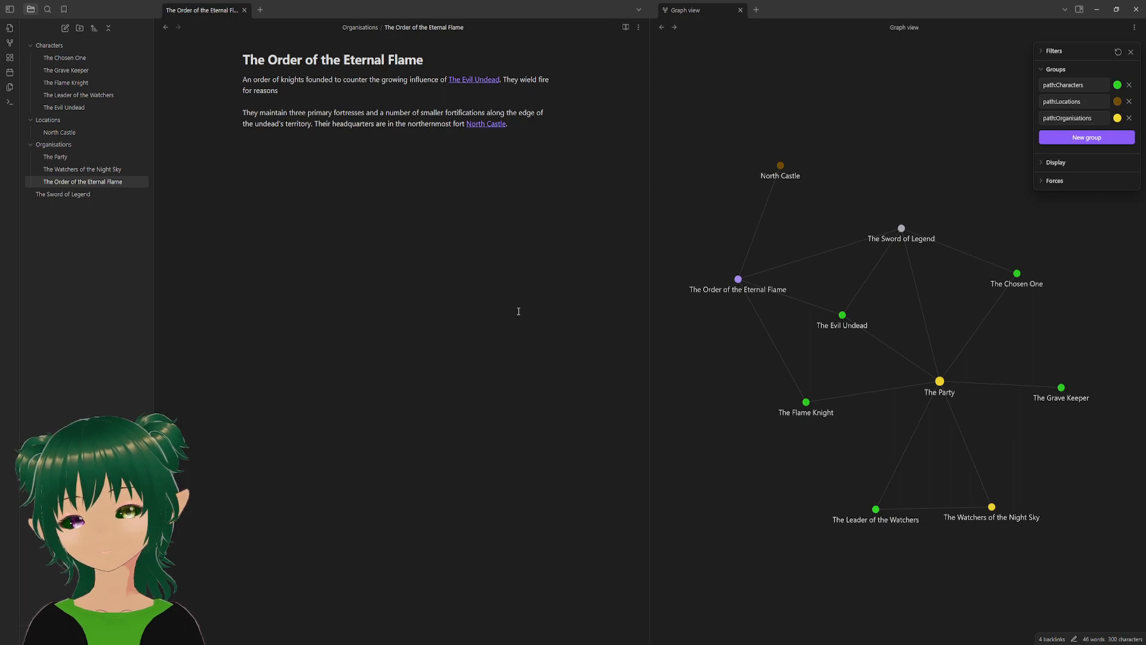
{"action": "type", "text": "Among their "}
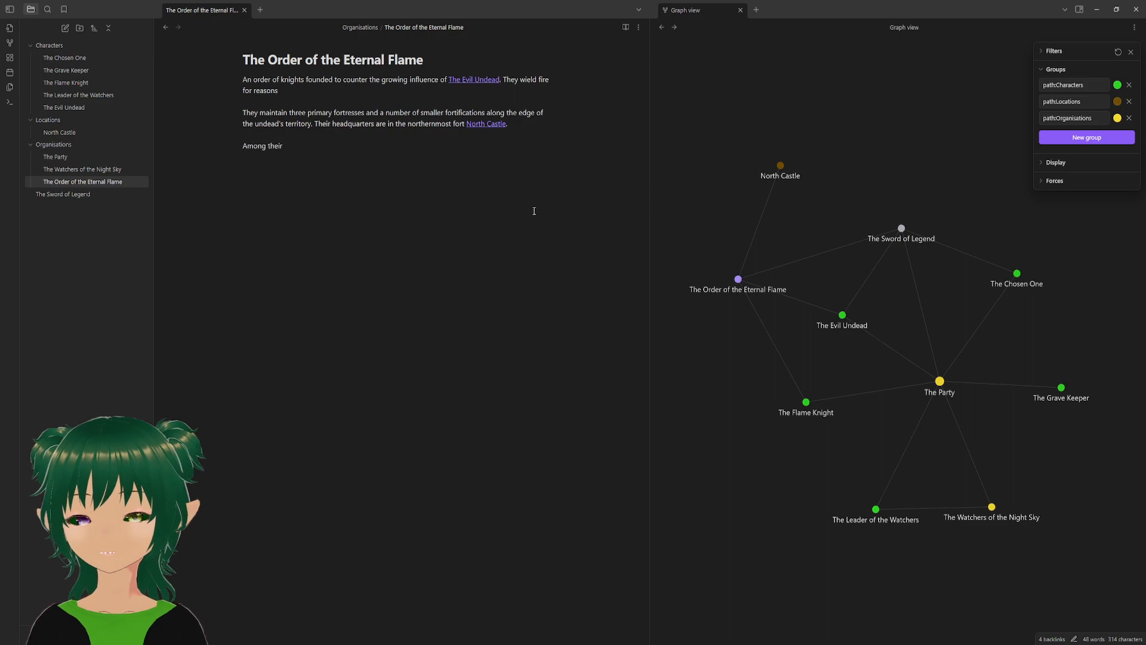
{"action": "type", "text": "many fortifica"}
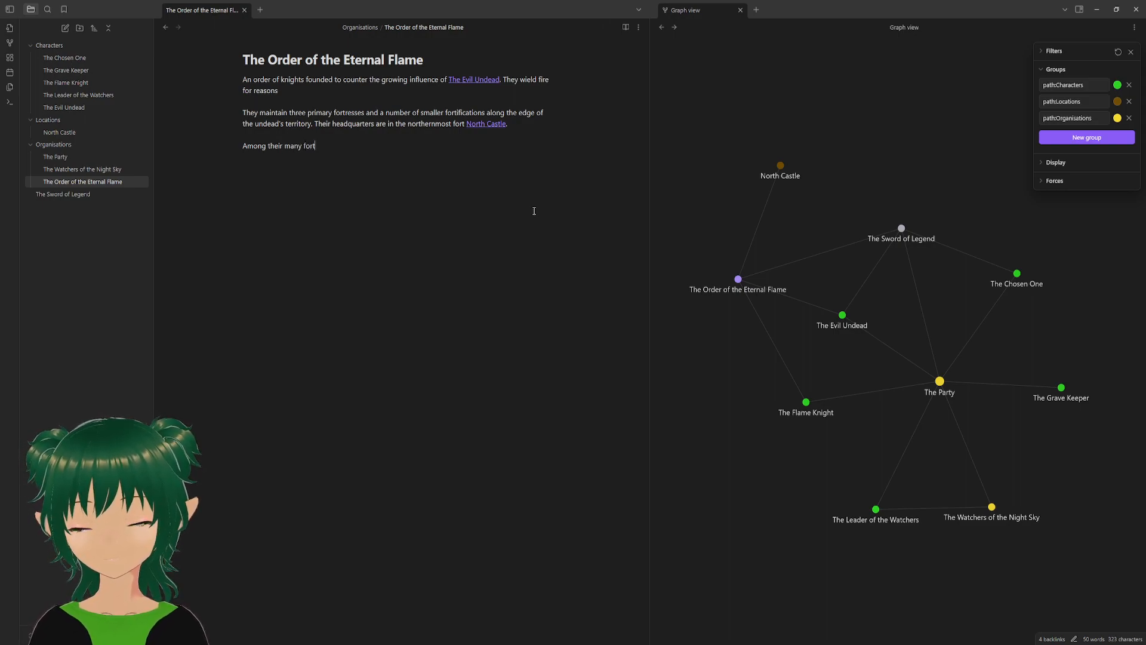
{"action": "key", "text": "BackSpace"}
{"action": "key", "text": "BackSpace"}
{"action": "key", "text": "BackSpace"}
{"action": "key", "text": "BackSpace"}
{"action": "key", "text": "BackSpace"}
{"action": "key", "text": "BackSpace"}
{"action": "key", "text": "BackSpace"}
{"action": "key", "text": "BackSpace"}
{"action": "key", "text": "BackSpace"}
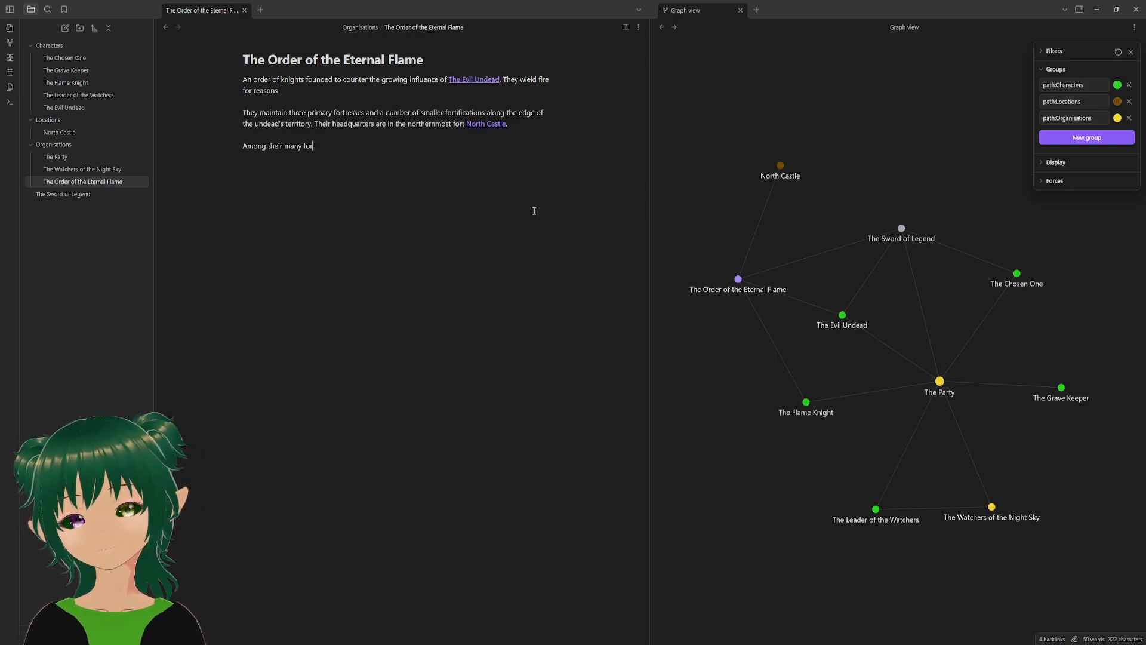
{"action": "type", "text": "outpos"}
{"action": "key", "text": "BackSpace"}
{"action": "key", "text": "BackSpace"}
{"action": "key", "text": "BackSpace"}
{"action": "type", "text": "posts "}
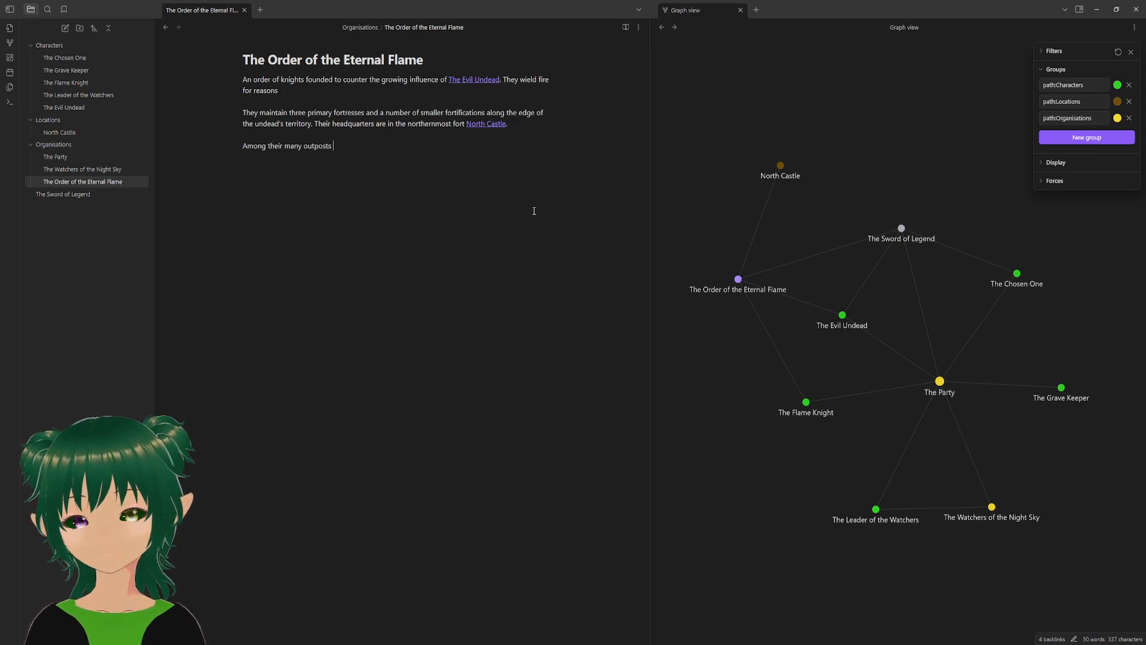
- Continue the outposts sentence in The Order of the Eternal Flame note with "is" and an internal link to The Temple
{"action": "type", "text": "is a temple"}
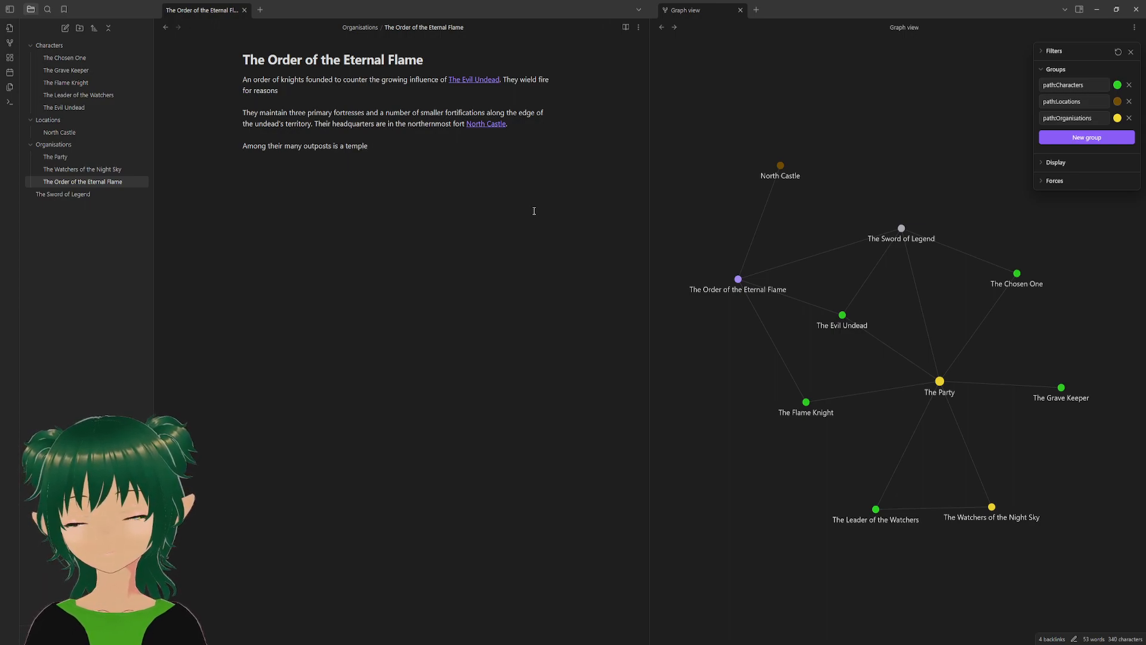
{"action": "key", "text": "BackSpace"}
{"action": "key", "text": "BackSpace"}
{"action": "key", "text": "BackSpace"}
{"action": "key", "text": "BackSpace"}
{"action": "key", "text": "BackSpace"}
{"action": "key", "text": "BackSpace"}
{"action": "key", "text": "BackSpace"}
{"action": "key", "text": "BackSpace"}
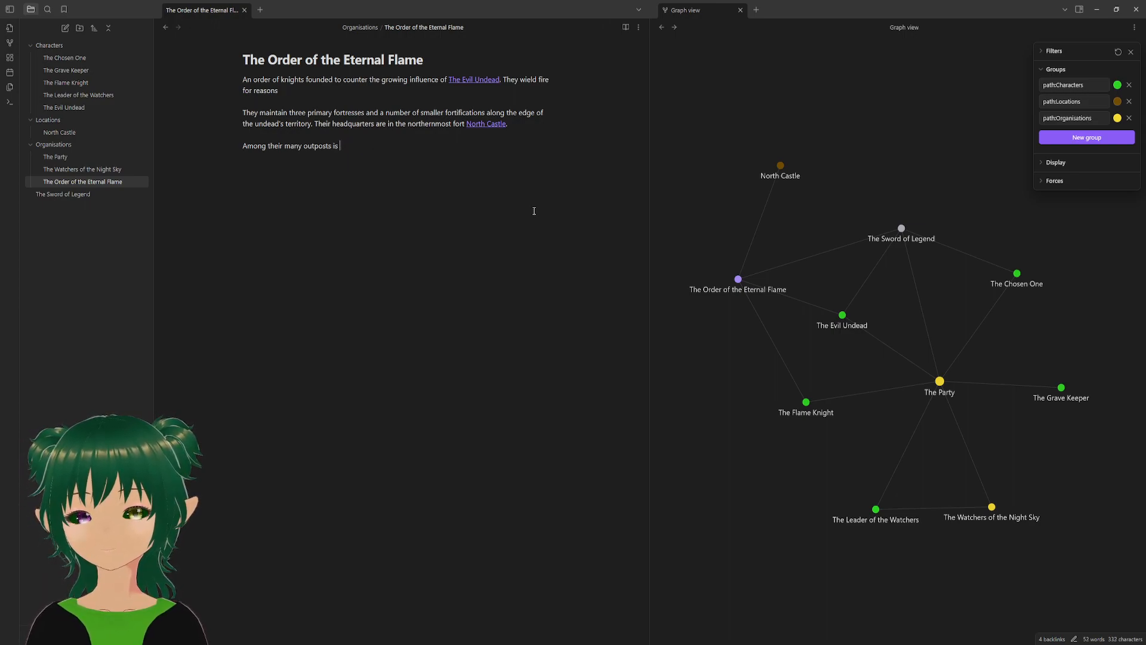
{"action": "type", "text": "[[The"}
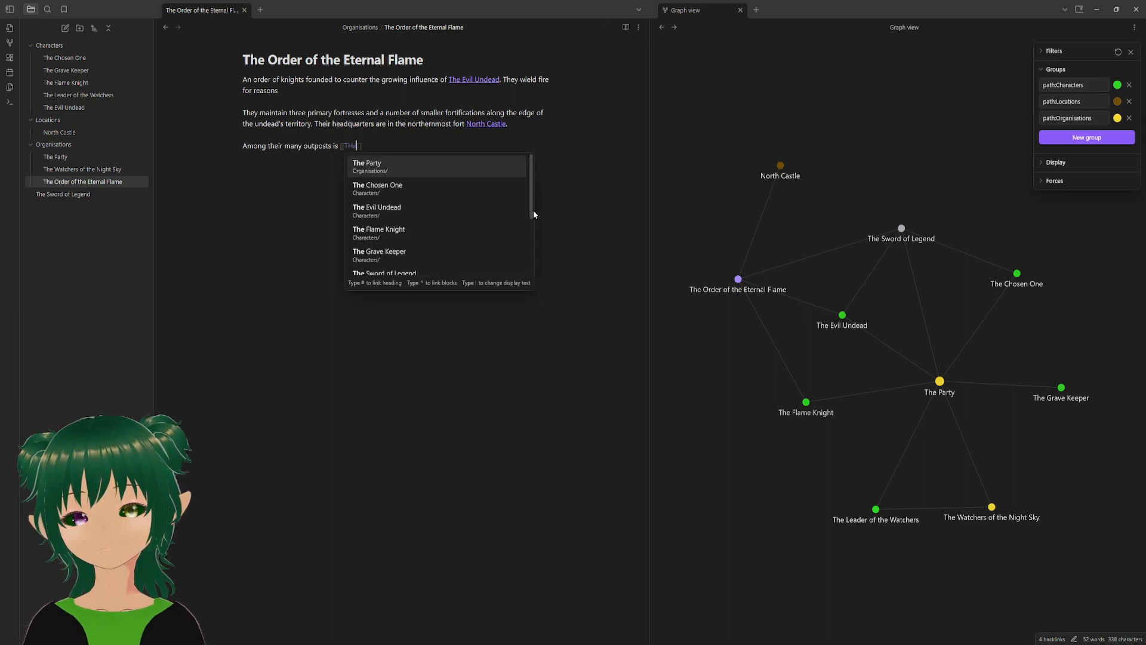
{"action": "type", "text": " Temple"}
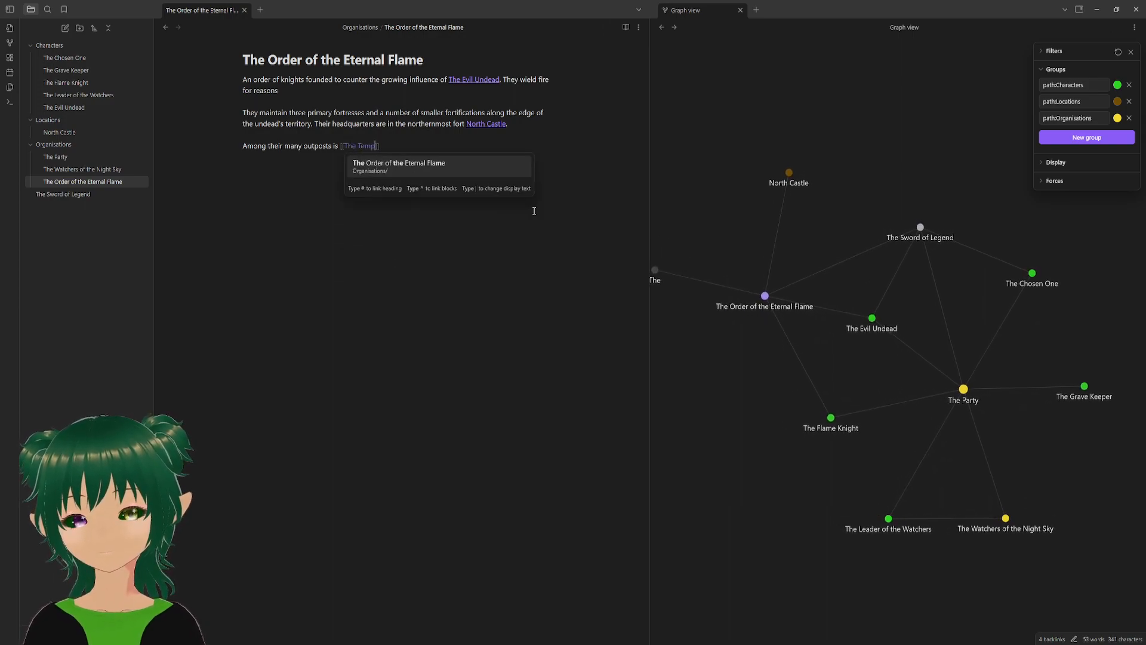
{"action": "key", "text": "Return"}
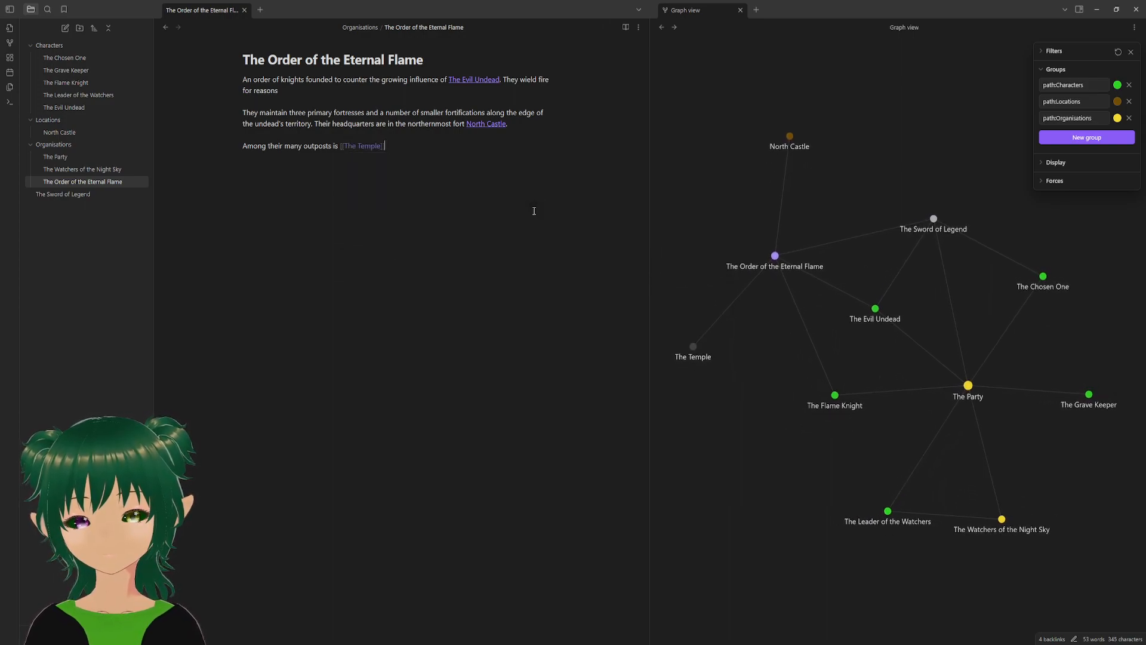
- Finish the outposts sentence with "where", an internal link to The Sword of Legend, and "is kept."
{"action": "type", "text": "w"}
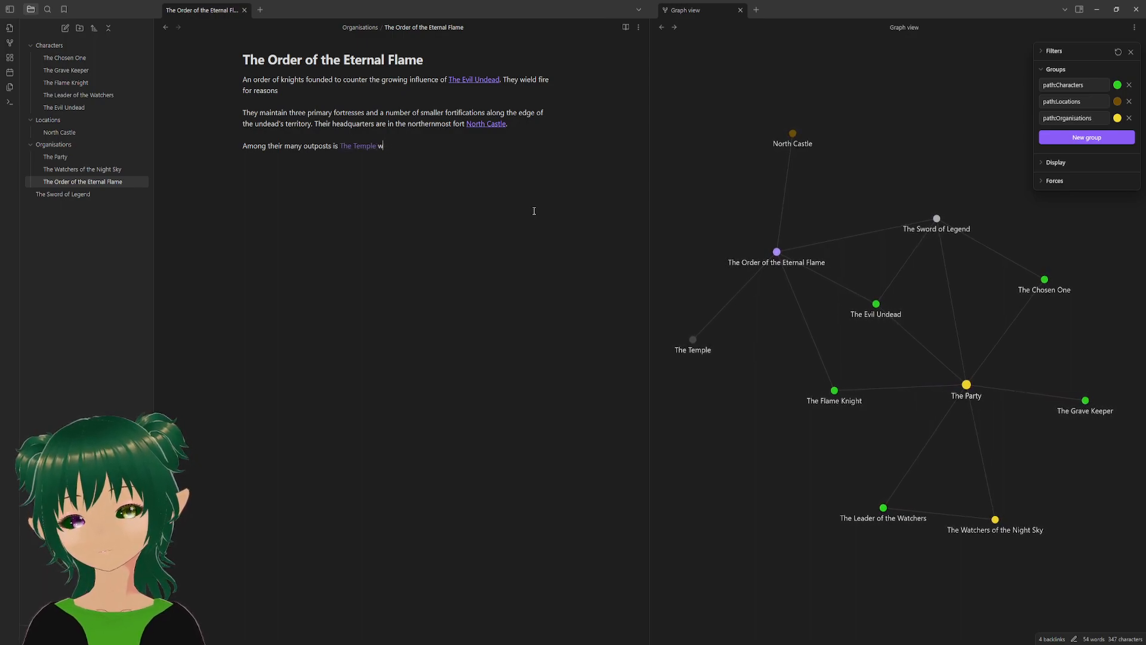
{"action": "type", "text": "here the "}
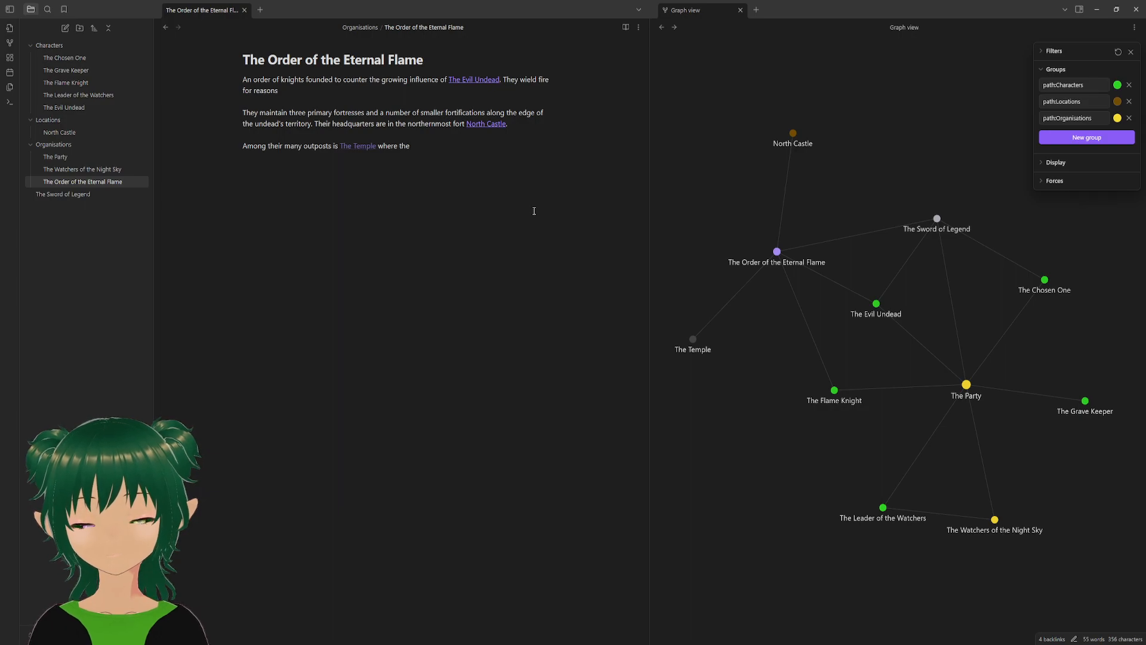
{"action": "type", "text": "[["}
{"action": "key", "text": "BackSpace"}
{"action": "key", "text": "BackSpace"}
{"action": "key", "text": "BackSpace"}
{"action": "key", "text": "BackSpace"}
{"action": "key", "text": "BackSpace"}
{"action": "key", "text": "BackSpace"}
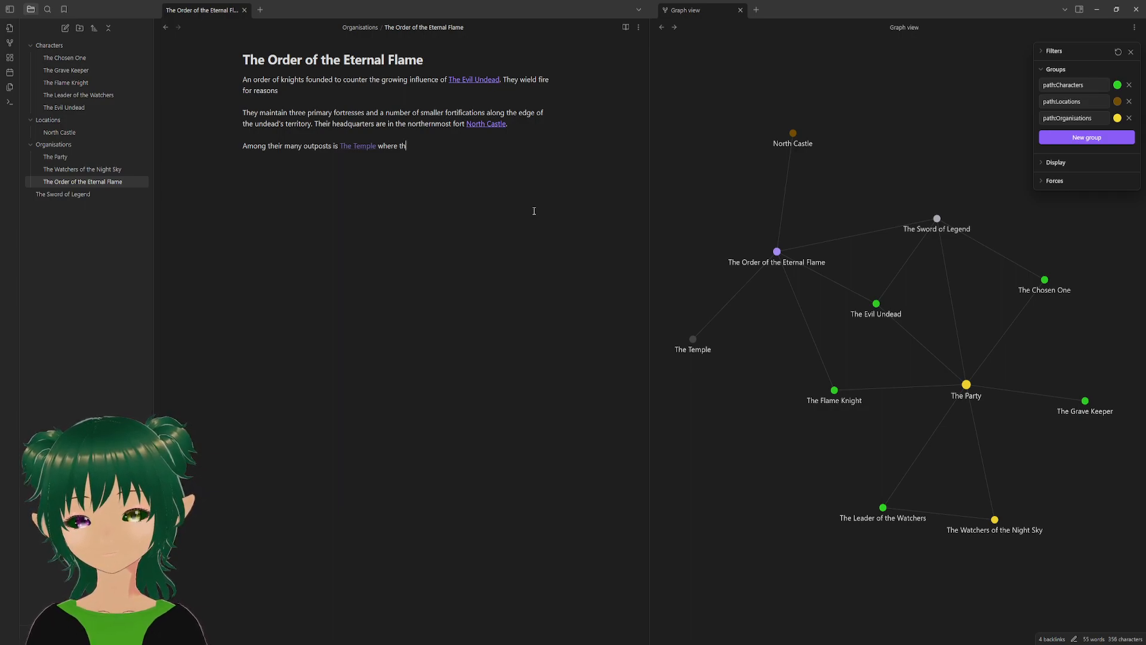
{"action": "type", "text": "[[the"}
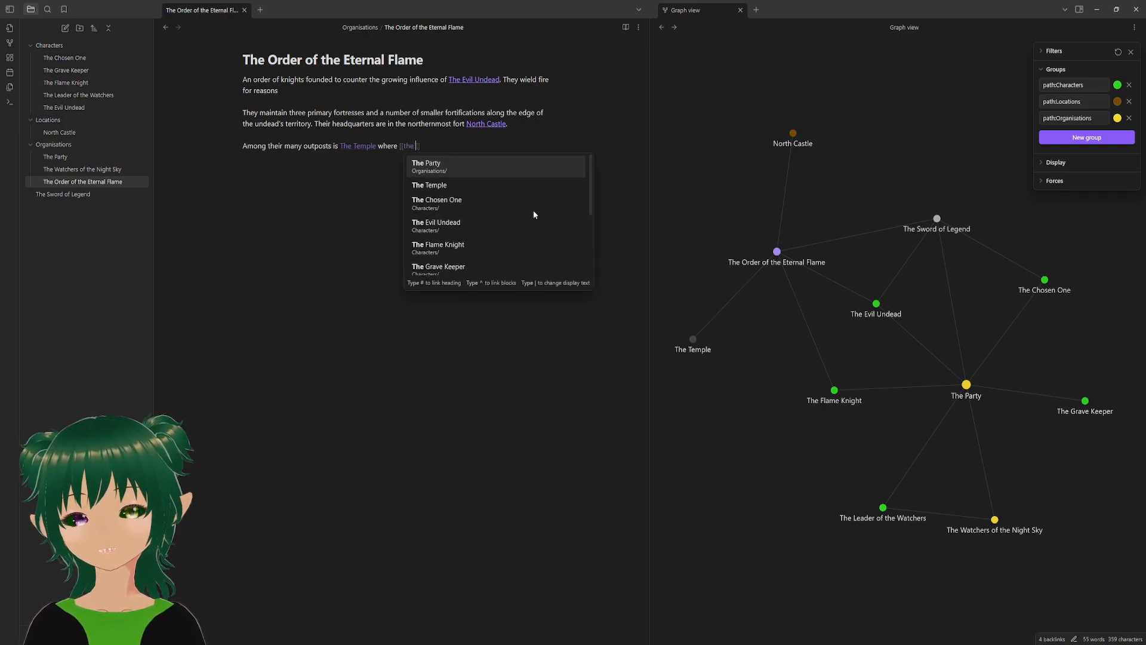
{"action": "type", "text": " swor"}
{"action": "key", "text": "Return"}
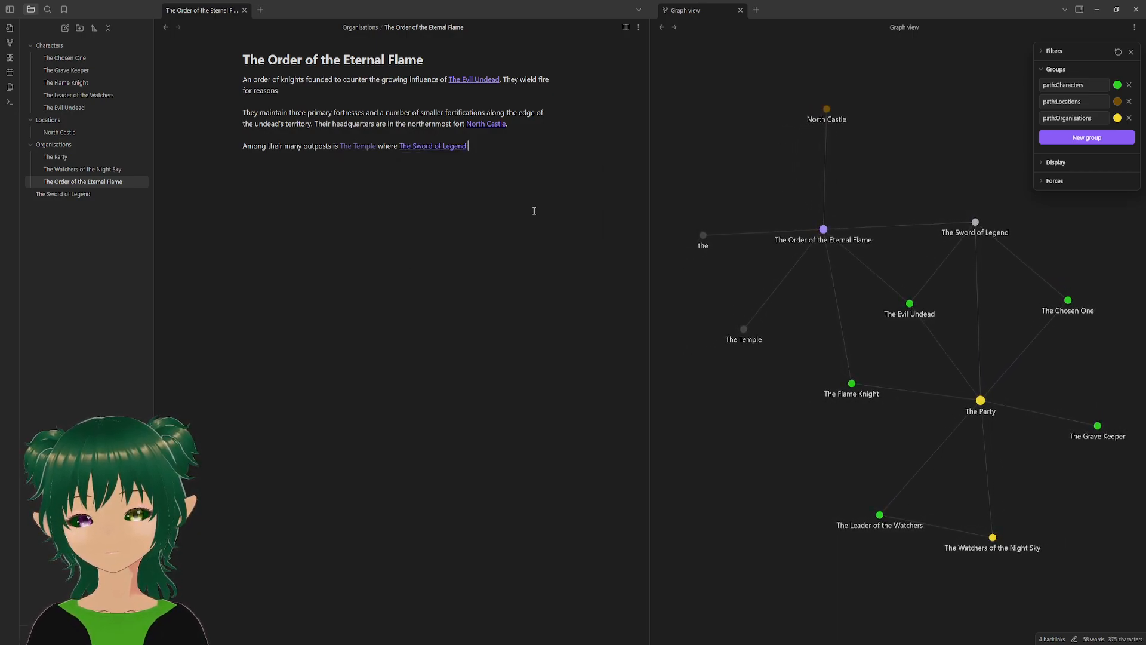
{"action": "type", "text": "is"}
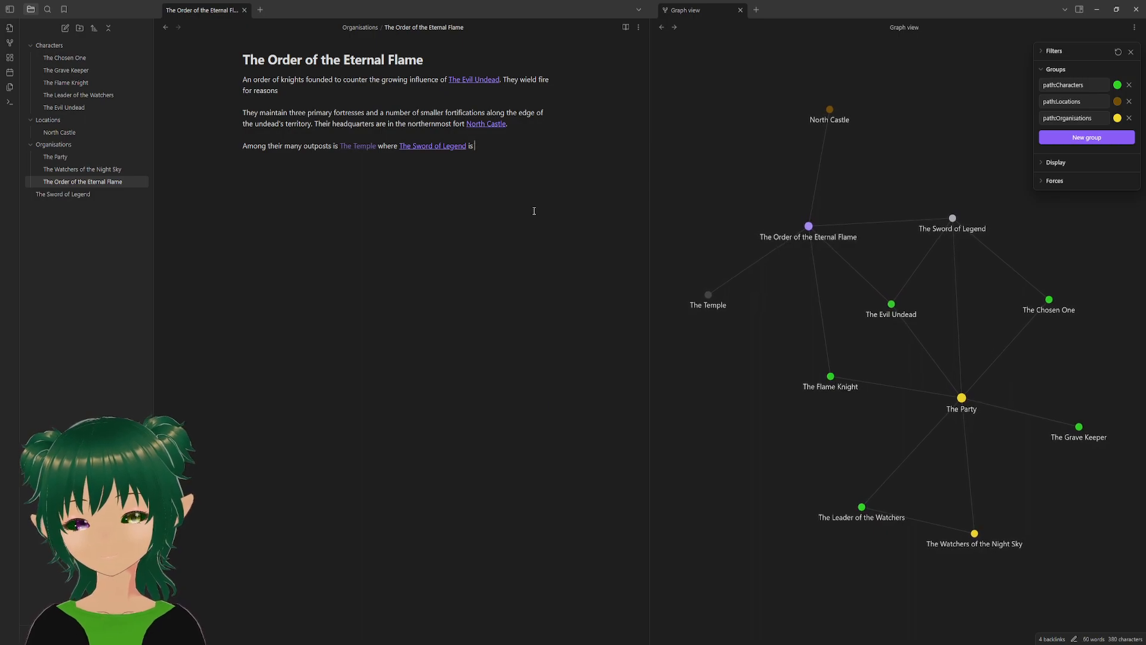
{"action": "type", "text": " kept."}
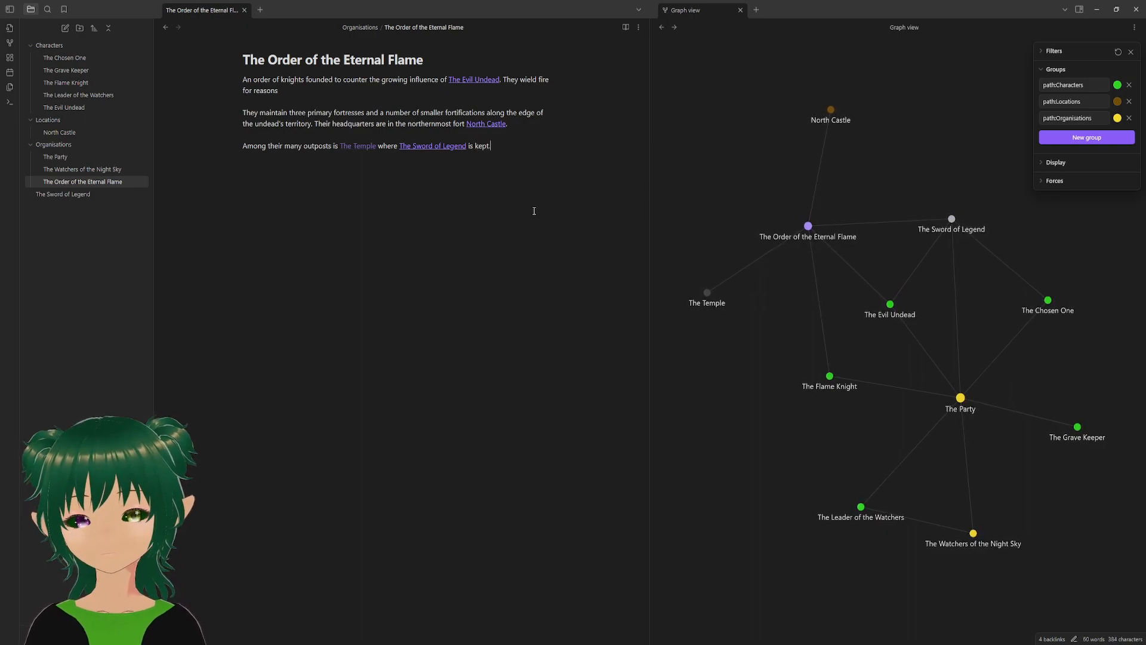
- Create The Temple note from its link and write "The location of" followed by an internal link to The Sword of Legend
{"action": "left_click", "coordinate": [364, 147]}
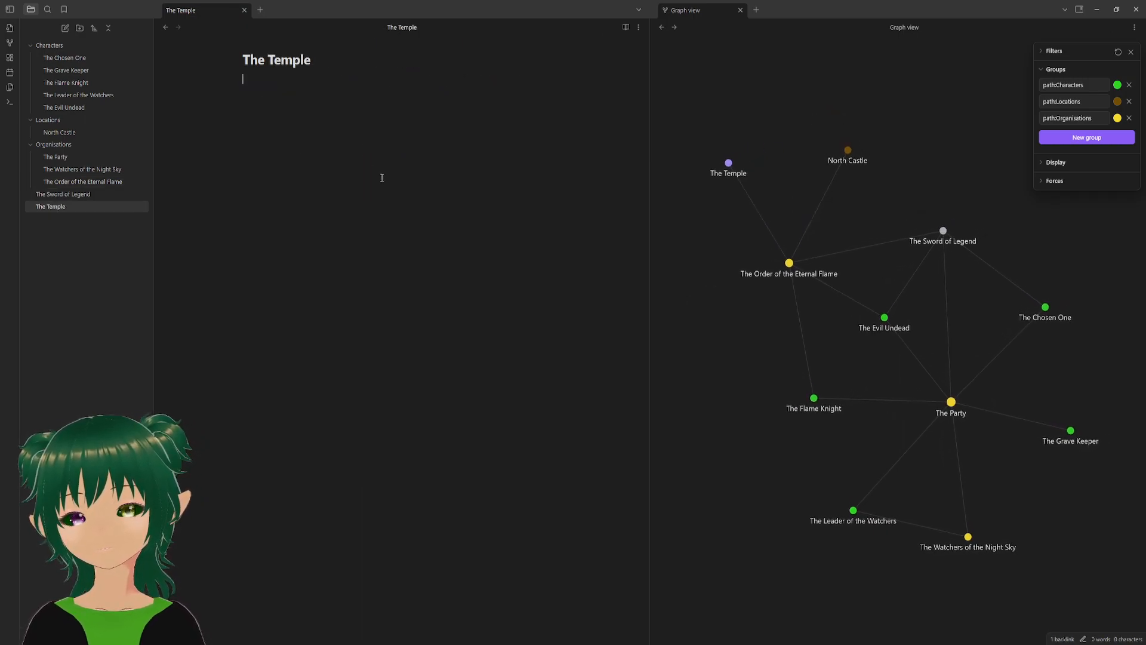
{"action": "type", "text": "The loc"}
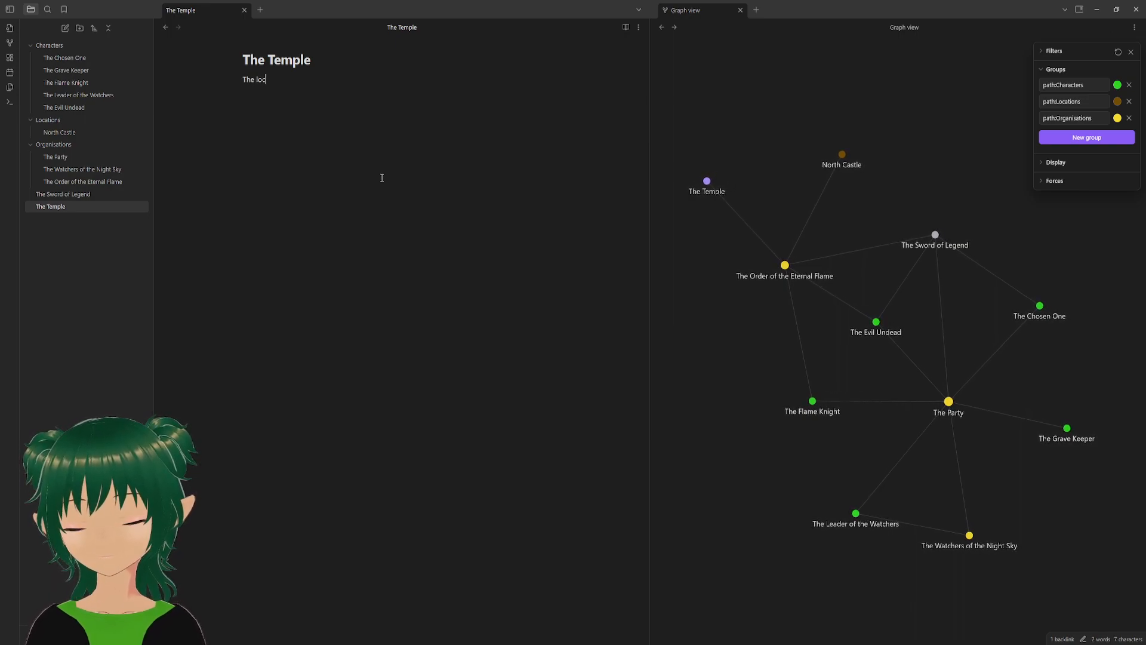
{"action": "type", "text": "ation of the"}
{"action": "key", "text": "BackSpace"}
{"action": "key", "text": "BackSpace"}
{"action": "key", "text": "BackSpace"}
{"action": "key", "text": "BackSpace"}
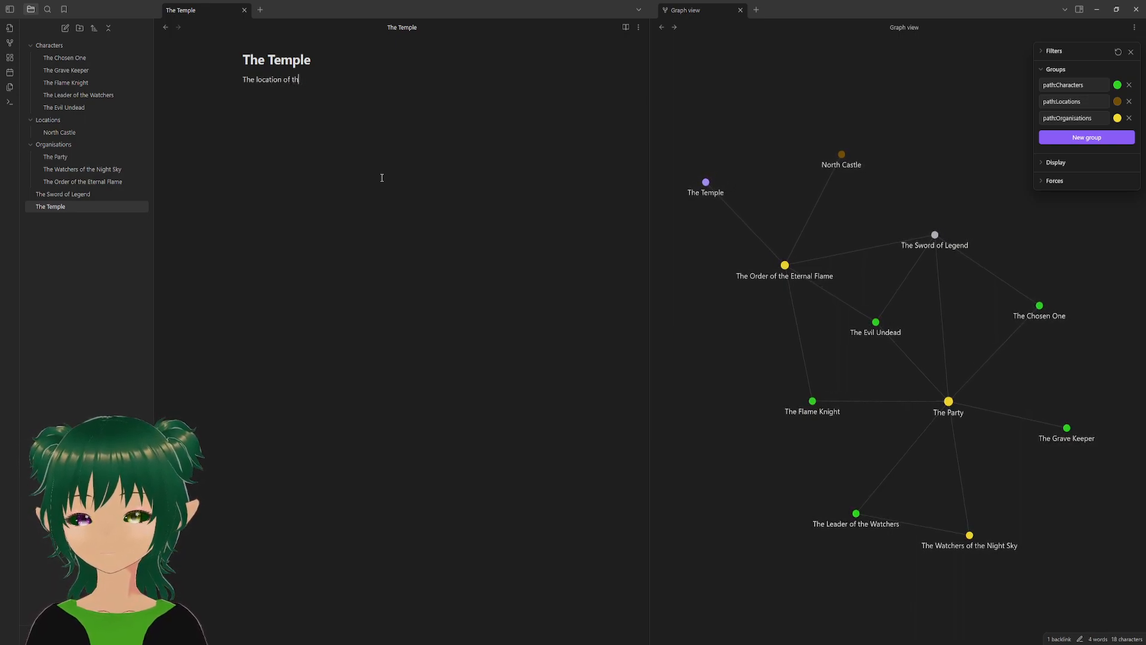
{"action": "type", "text": "[[the"}
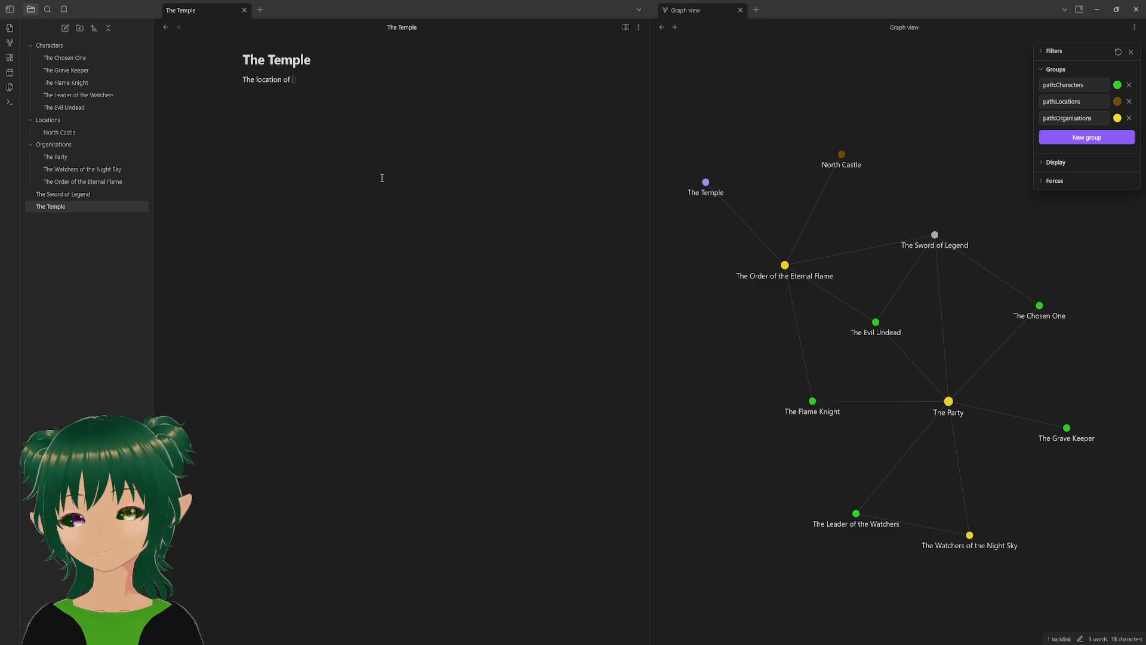
{"action": "key", "text": "BackSpace"}
{"action": "key", "text": "BackSpace"}
{"action": "key", "text": "BackSpace"}
{"action": "key", "text": "BackSpace"}
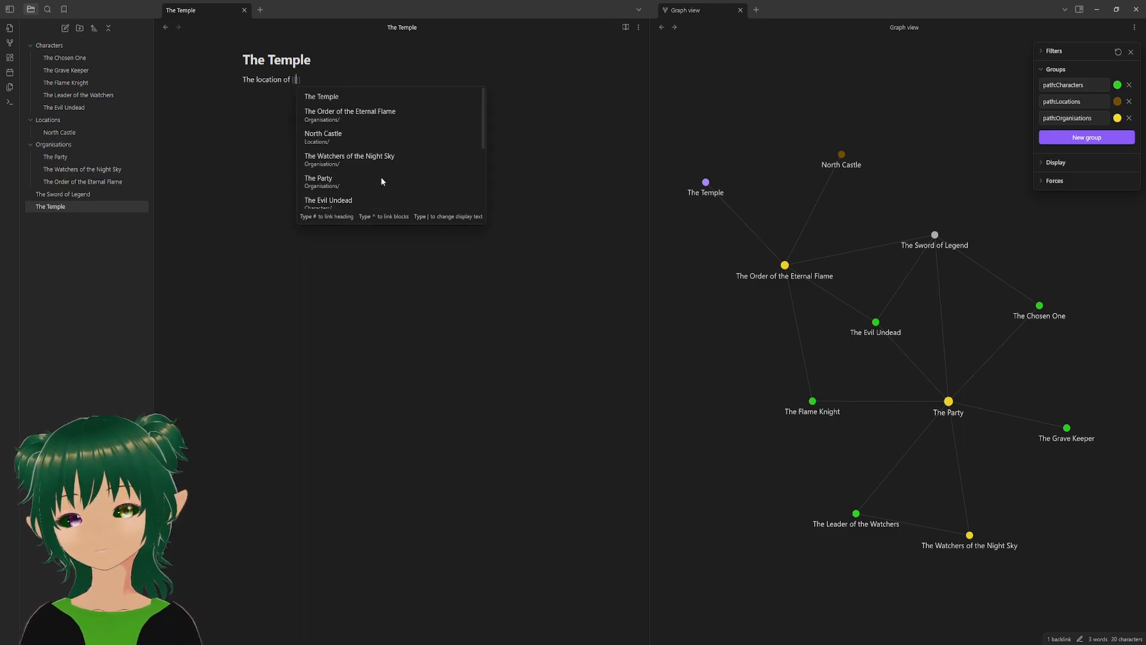
{"action": "type", "text": "swo"}
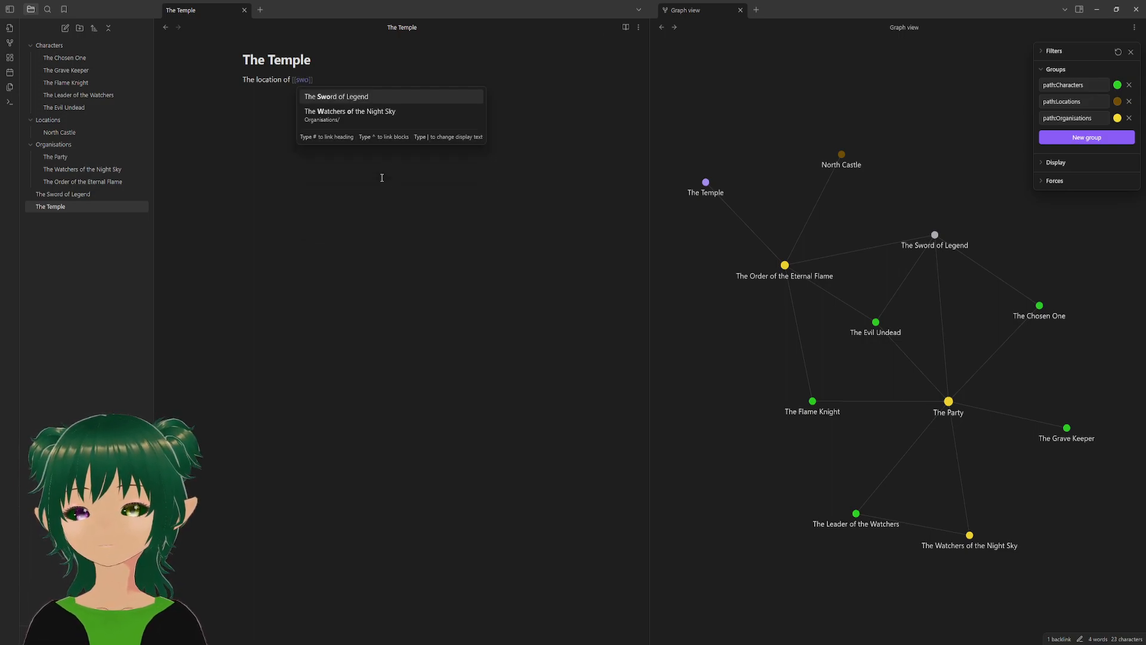
{"action": "key", "text": "Return"}
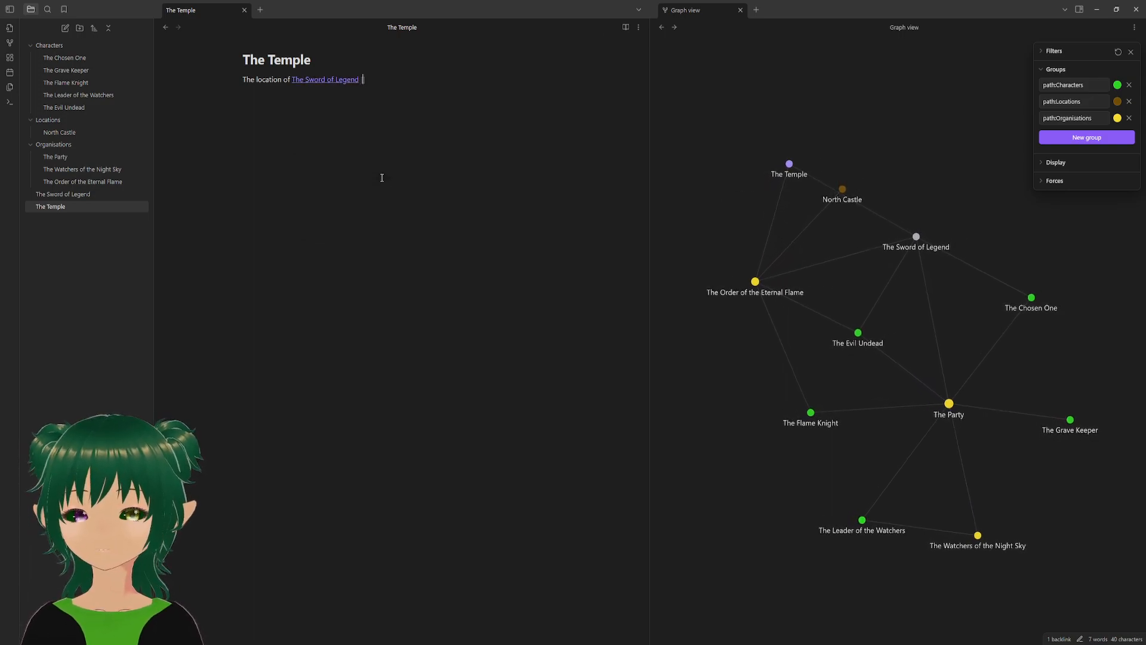
{"action": "key", "text": "BackSpace"}
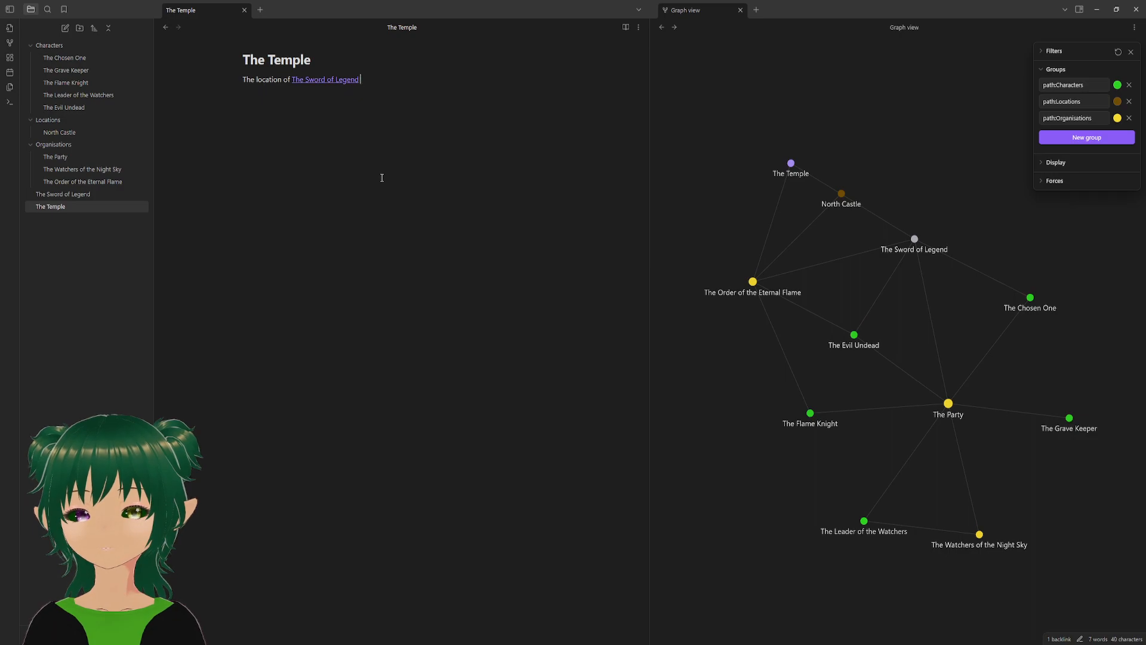
- End the first sentence and add "This is where the oldest member of" with an internal link to The Order of the Eternal Flame
{"action": "type", "text": ". This is where the oldest member s"}
{"action": "key", "text": "BackSpace"}
{"action": "type", "text": "of th"}
{"action": "key", "text": "BackSpace"}
{"action": "key", "text": "BackSpace"}
{"action": "type", "text": "[the"}
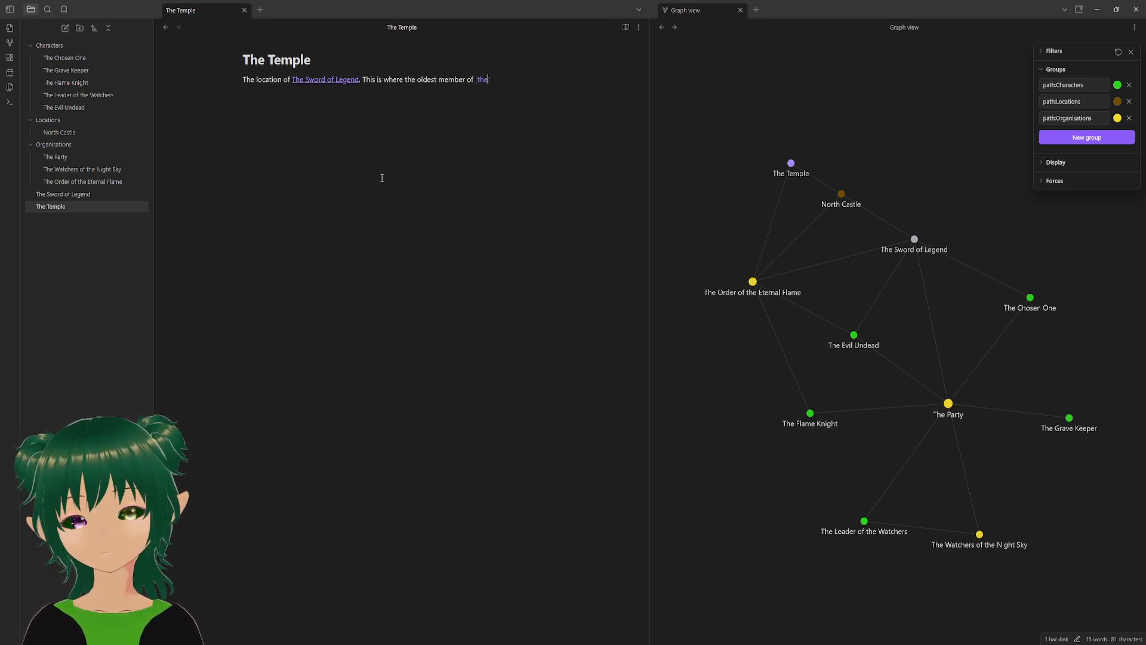
{"action": "key", "text": "BackSpace"}
{"action": "key", "text": "BackSpace"}
{"action": "key", "text": "BackSpace"}
{"action": "type", "text": "["}
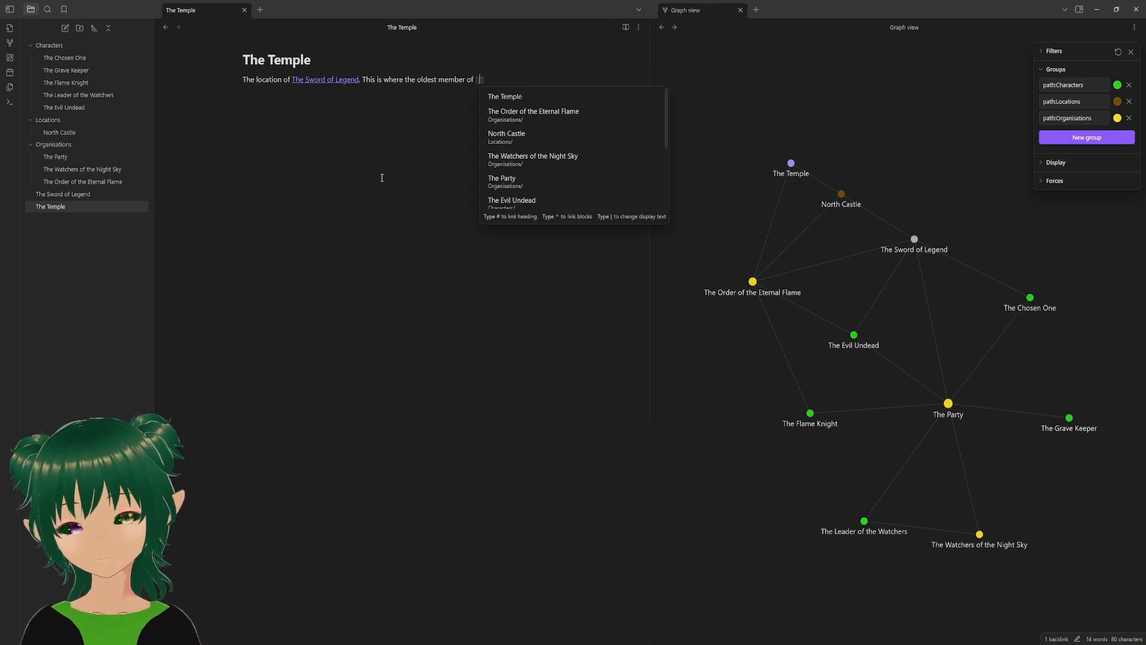
{"action": "type", "text": "The Order of the Eternal Flame"}
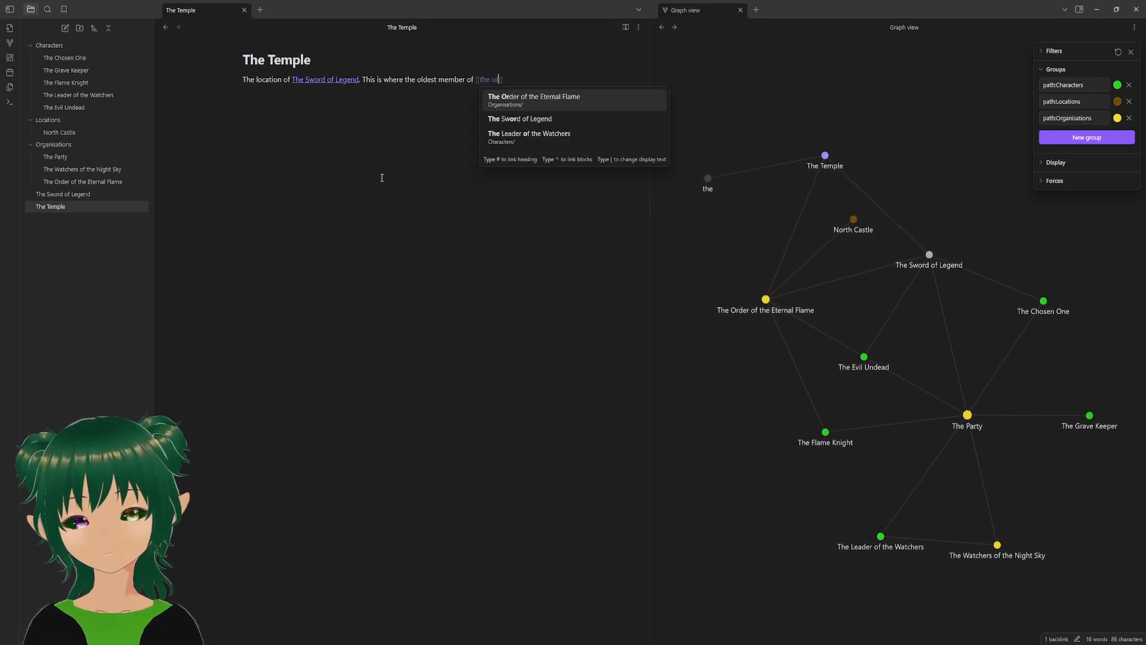
{"action": "key", "text": "Return"}
- Complete the sentence about the order's oldest members with "go to retire and train the new inistiates"
{"action": "type", "text": "g"}
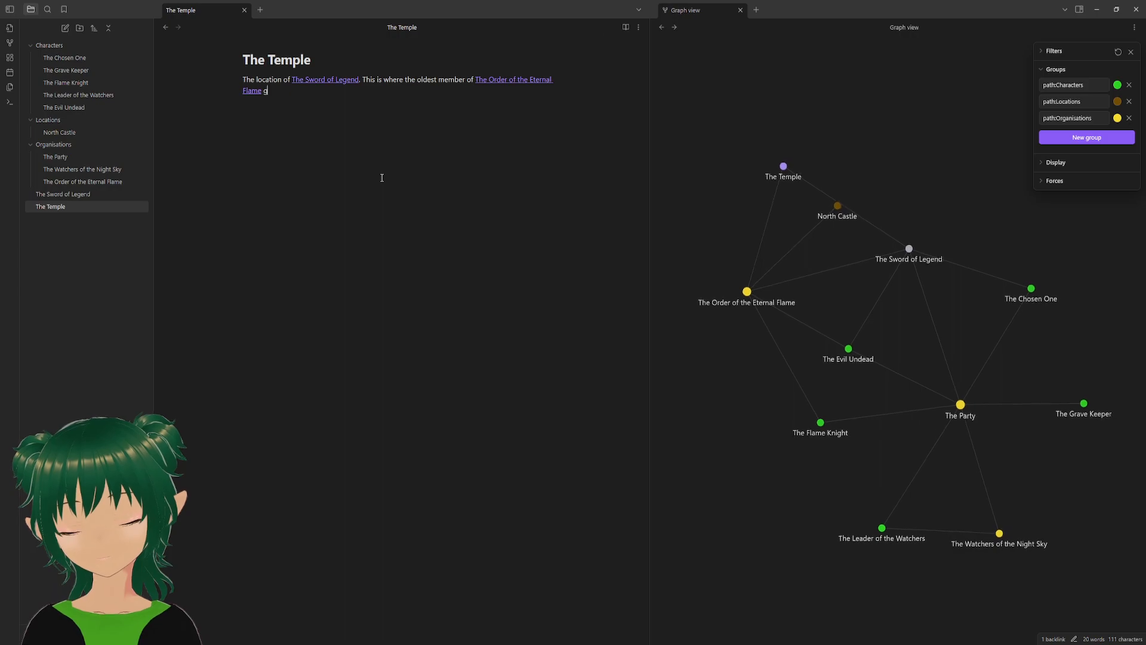
{"action": "type", "text": "o to retire "}
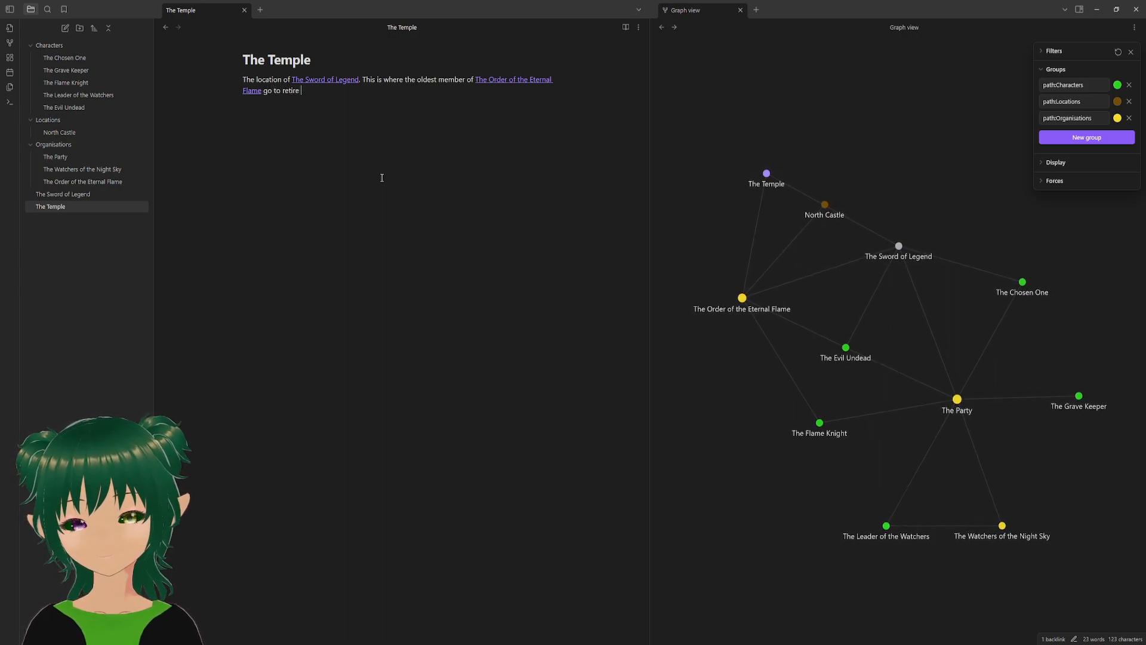
{"action": "type", "text": "and train the n"}
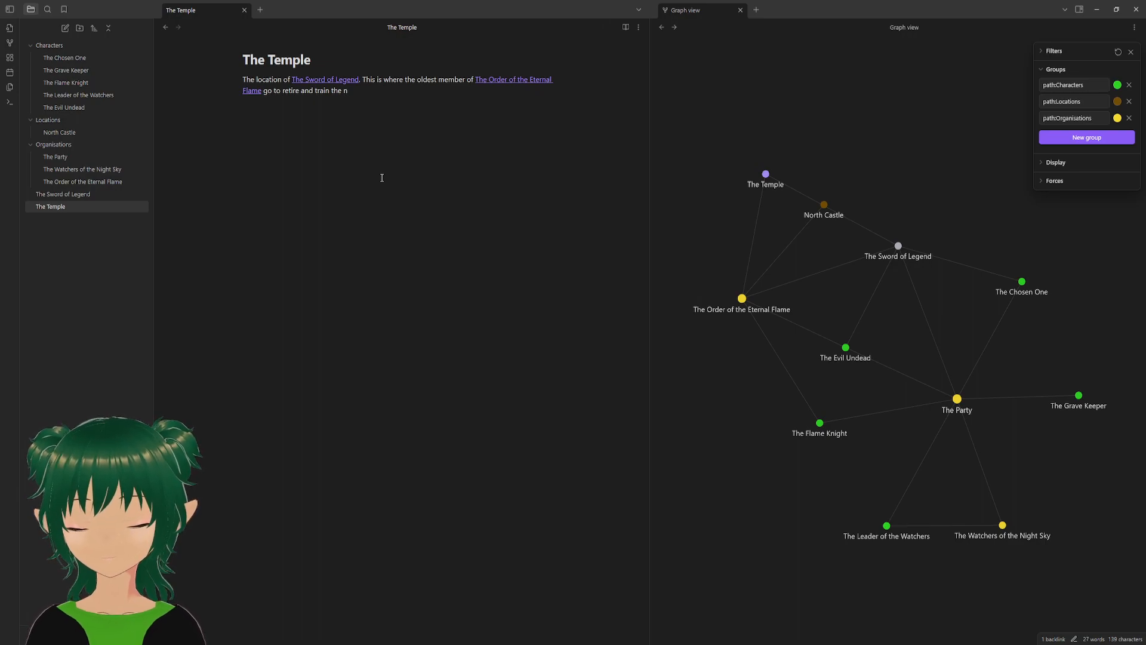
{"action": "key", "text": "BackSpace"}
{"action": "type", "text": "new inistiates"}
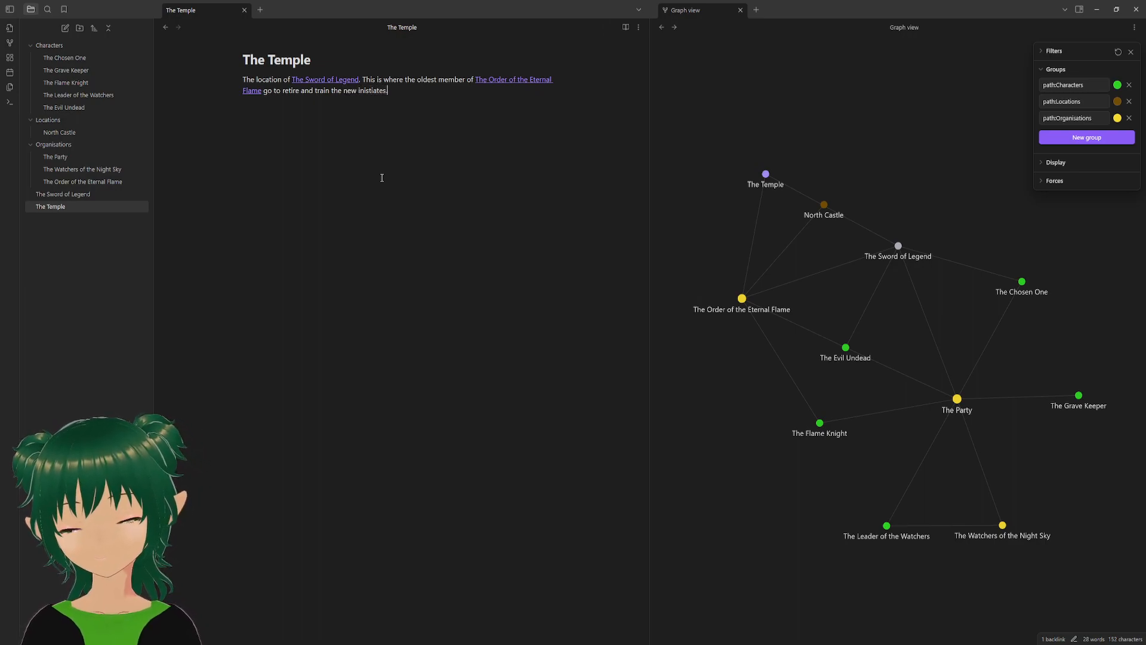
- Add "It is also where the trials, both to enter the order and to obtain the sword, are held." and correct the spelling of "initiates"
{"action": "type", "text": ". It is also"}
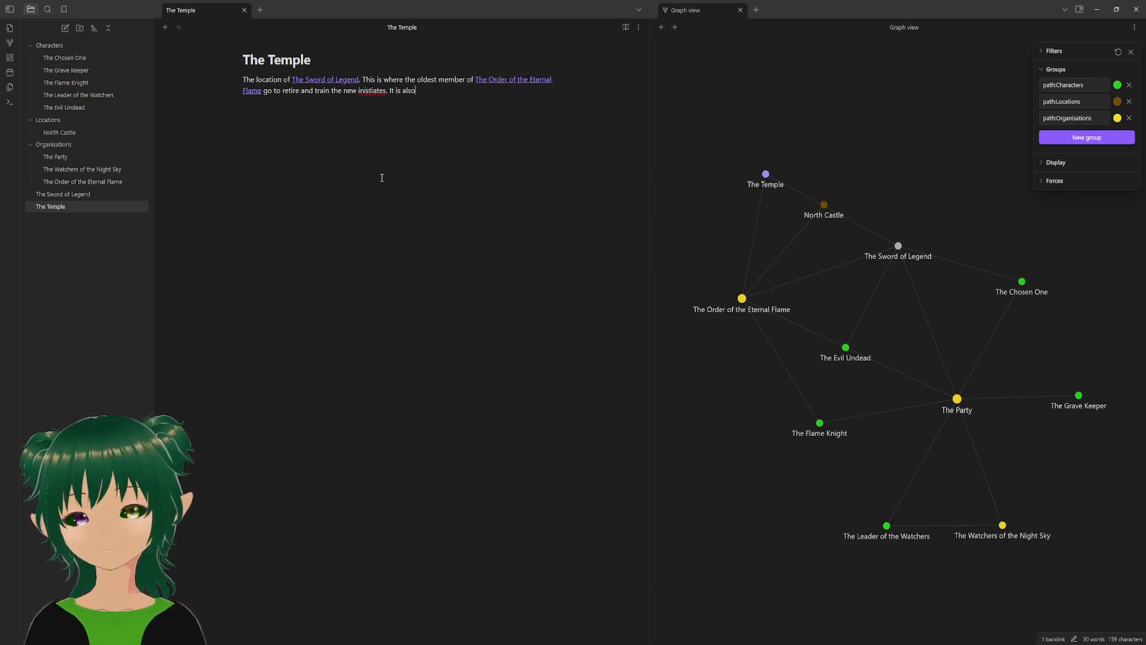
{"action": "type", "text": " where the t"}
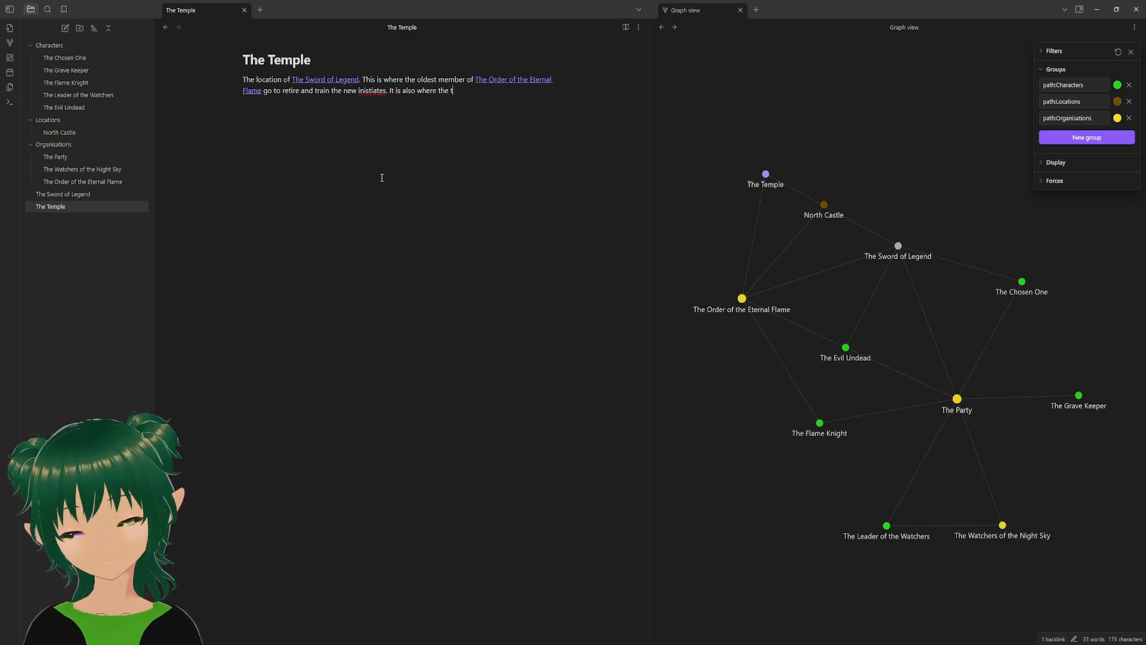
{"action": "type", "text": "rials,"}
{"action": "right_click", "coordinate": [368, 97]}
{"action": "left_click", "coordinate": [385, 105]}
{"action": "type", "text": "both to enter the order and to obt"}
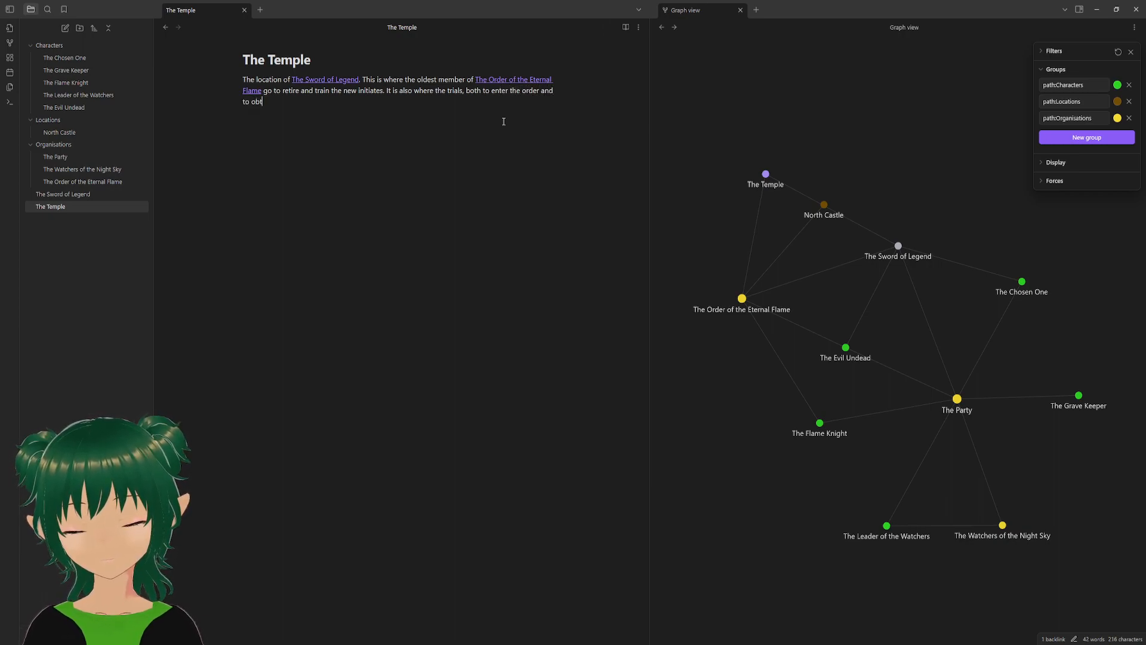
{"action": "type", "text": "ain the swor"}
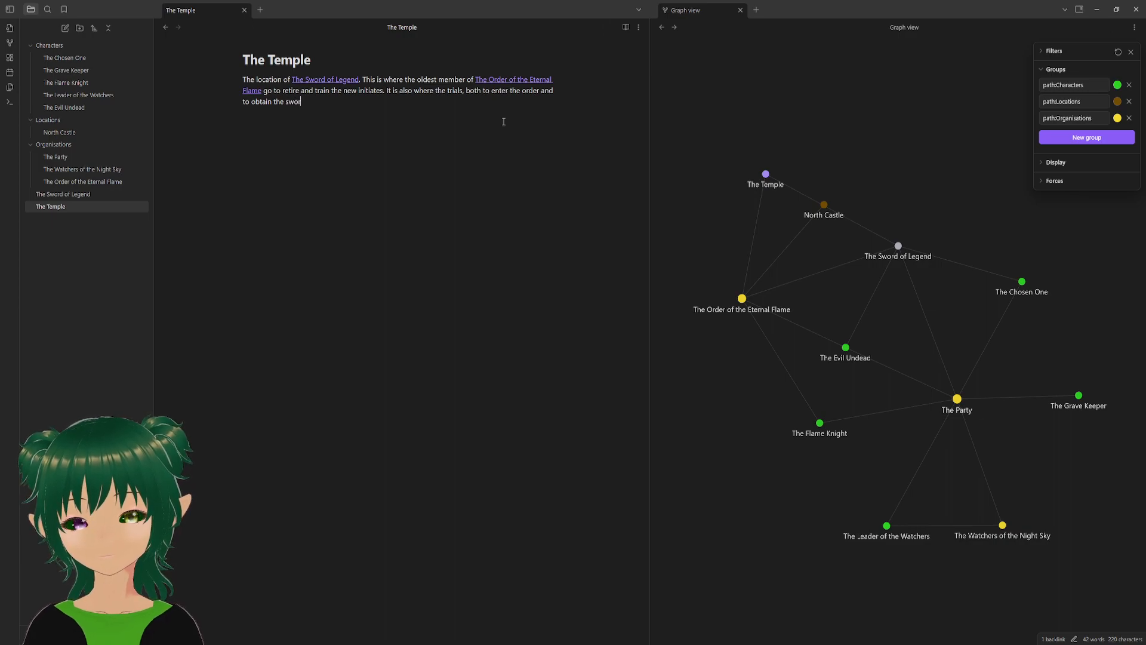
{"action": "type", "text": "d, are "}
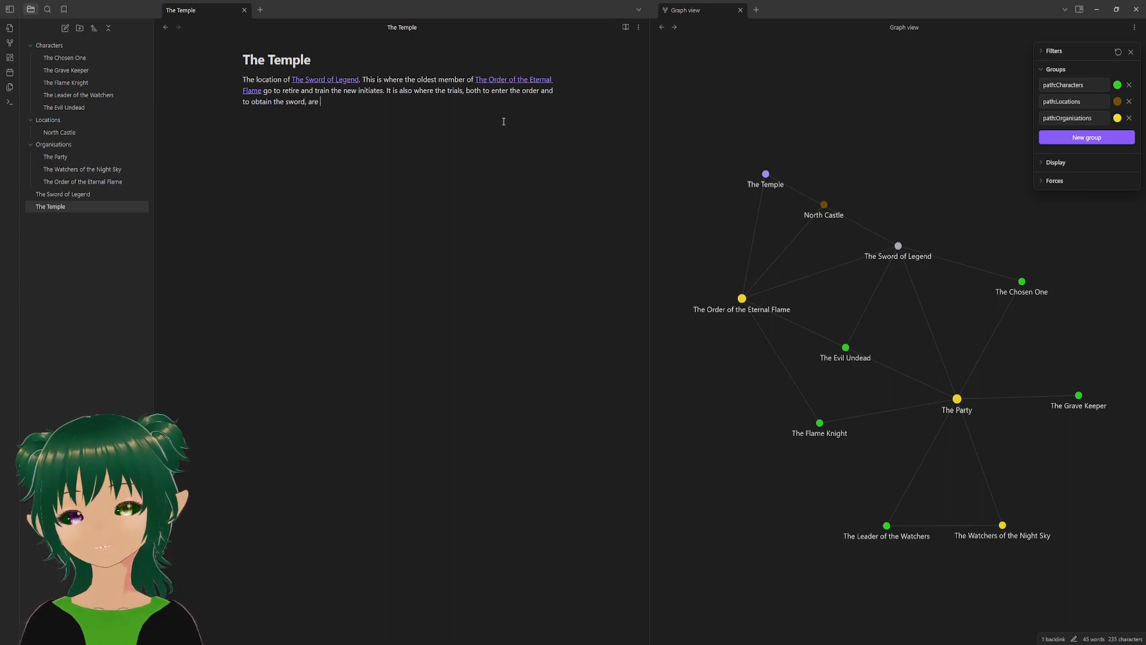
{"action": "type", "text": "held."}
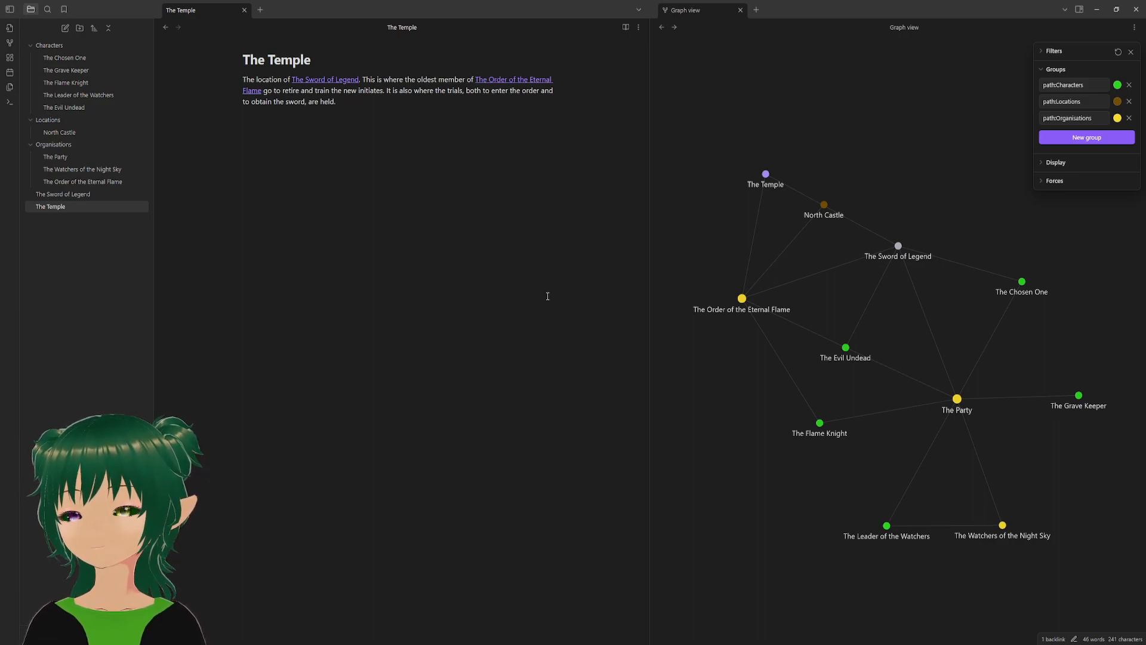
- Move The Temple note into the Locations folder and open The Chosen One note
{"action": "left_click_drag", "start_coordinate": [70, 208], "coordinate": [82, 150]}
{"action": "left_click_drag", "start_coordinate": [76, 132], "coordinate": [76, 133]}
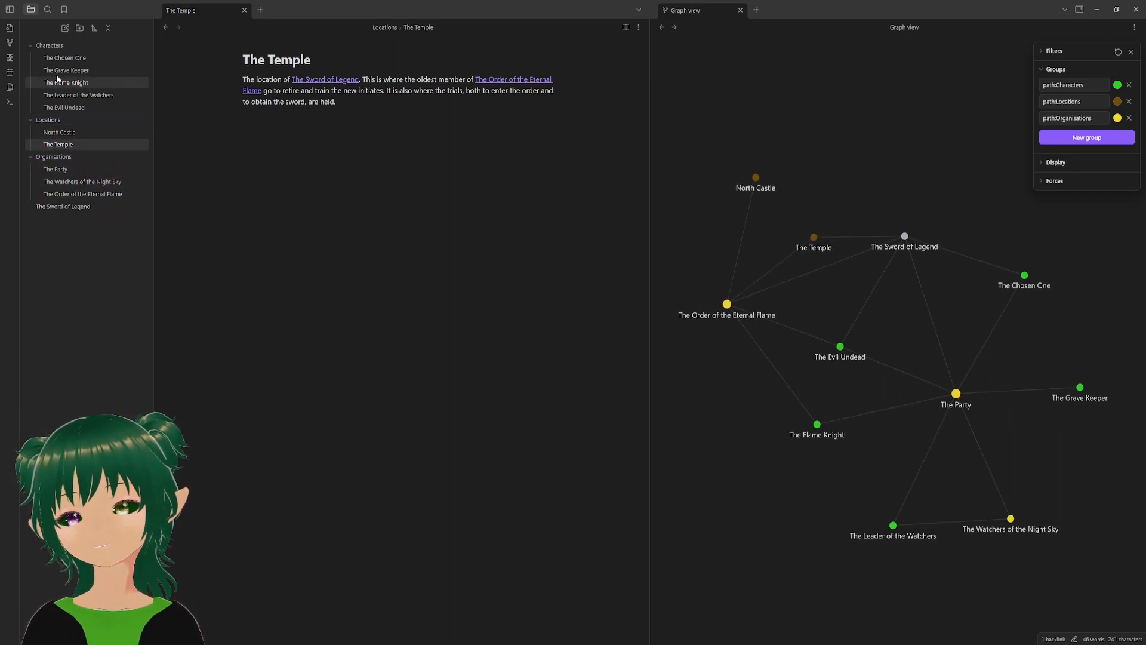
{"action": "left_click", "coordinate": [60, 56]}
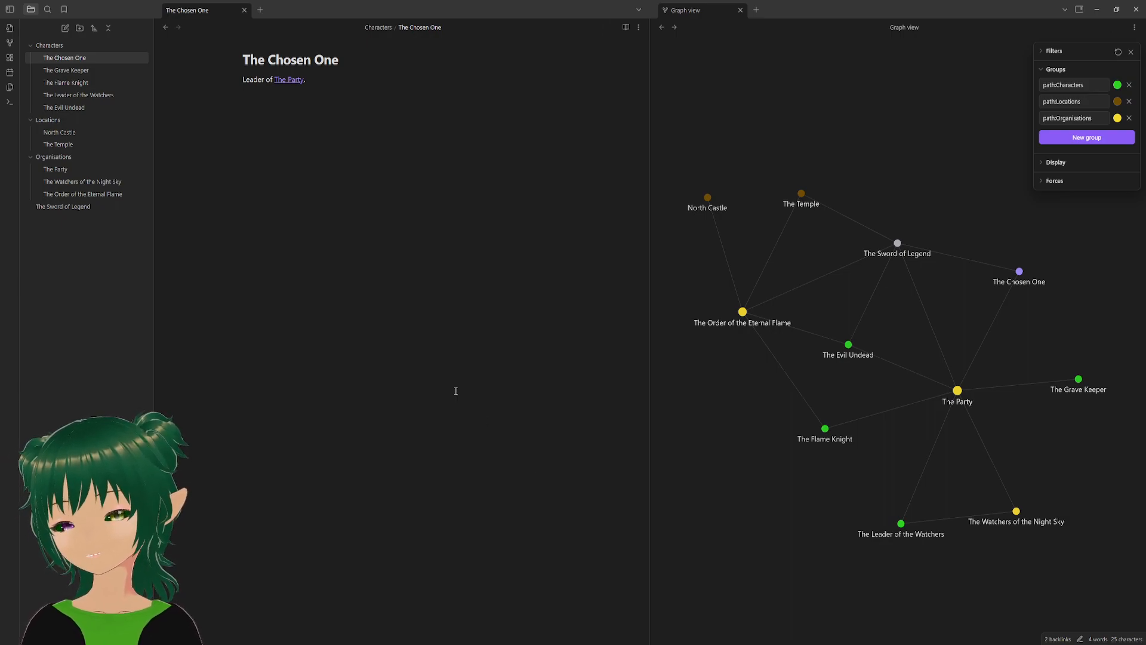
- Review The Sword of Legend, The Chosen One, North Castle and The Temple notes
{"action": "left_click", "coordinate": [353, 218]}
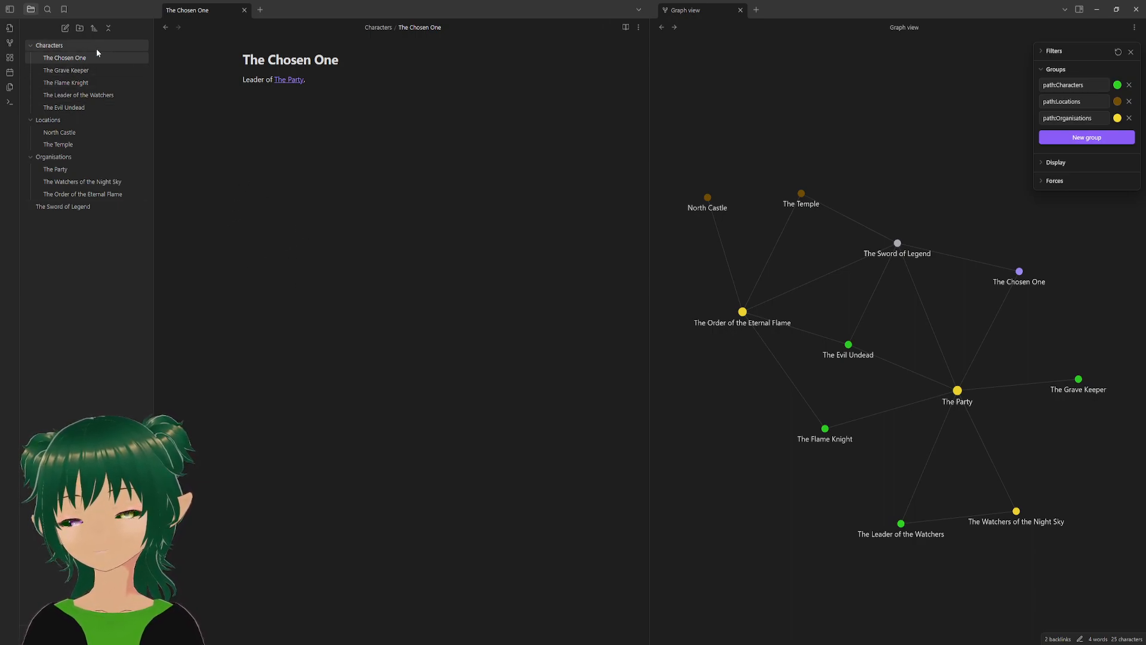
{"action": "left_click", "coordinate": [62, 207]}
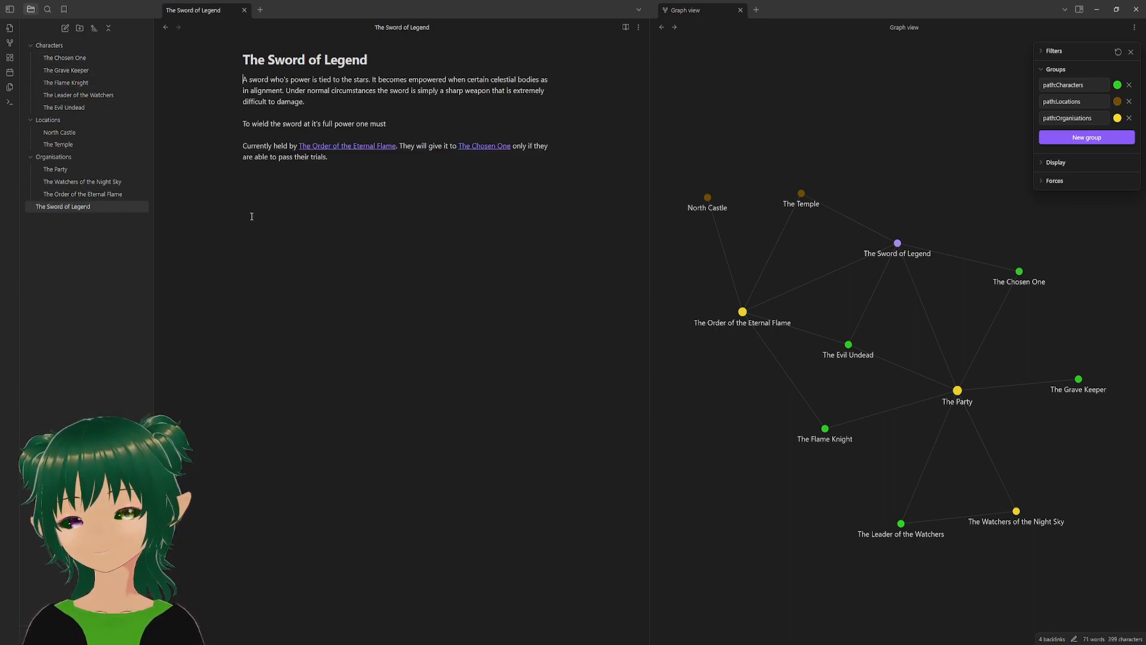
{"action": "left_click", "coordinate": [84, 56]}
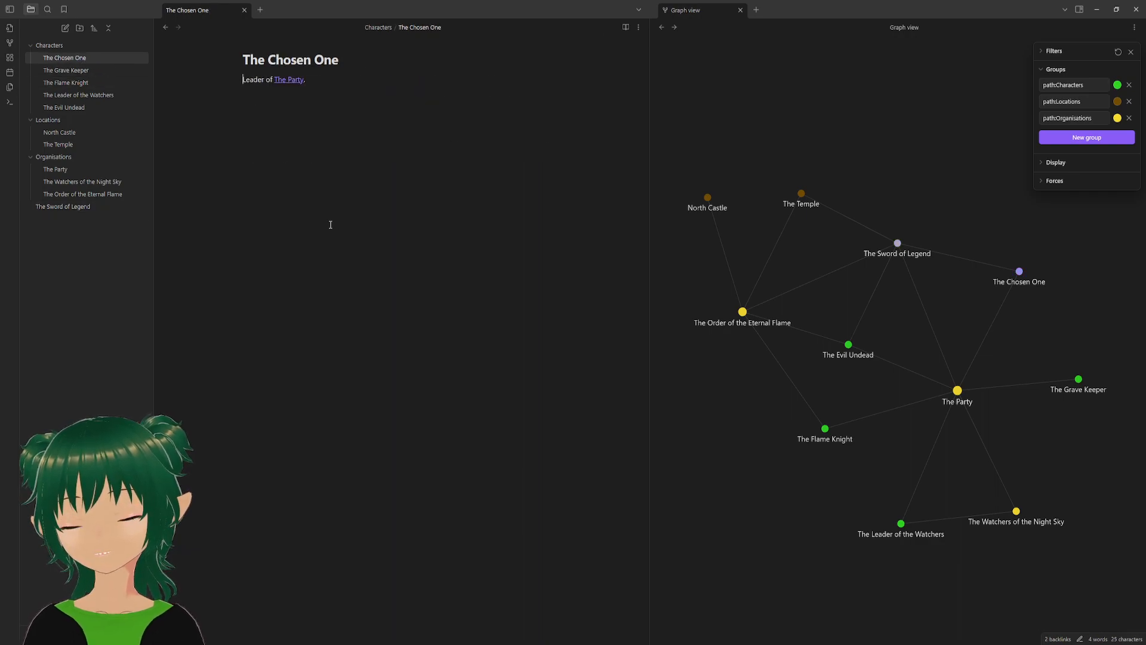
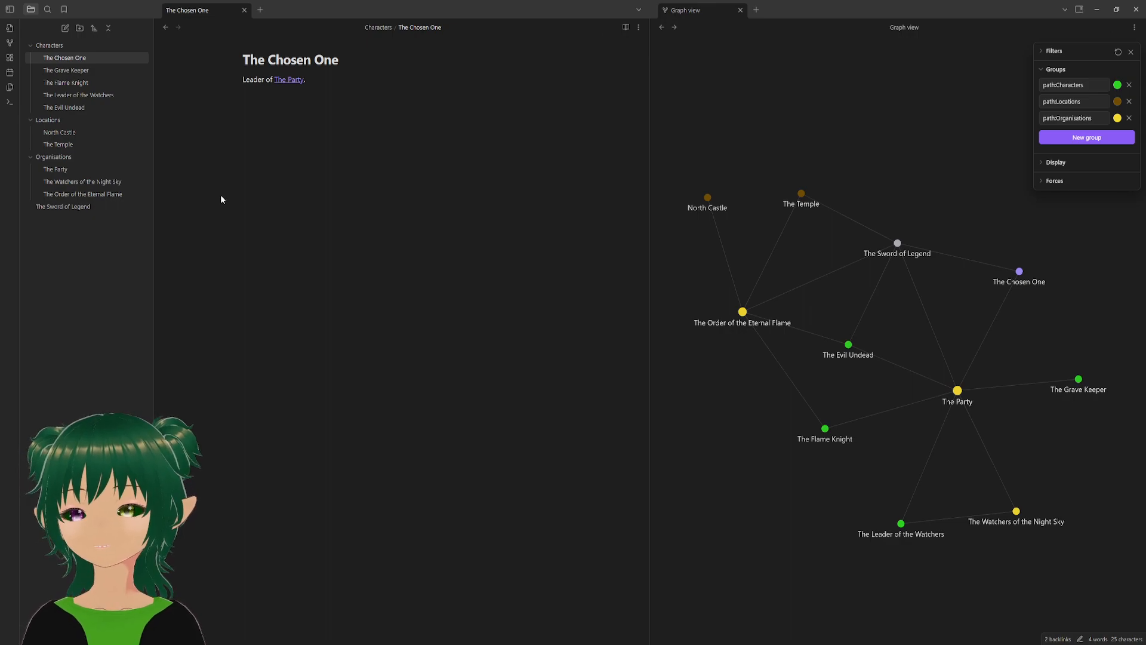
{"action": "left_click", "coordinate": [89, 135]}
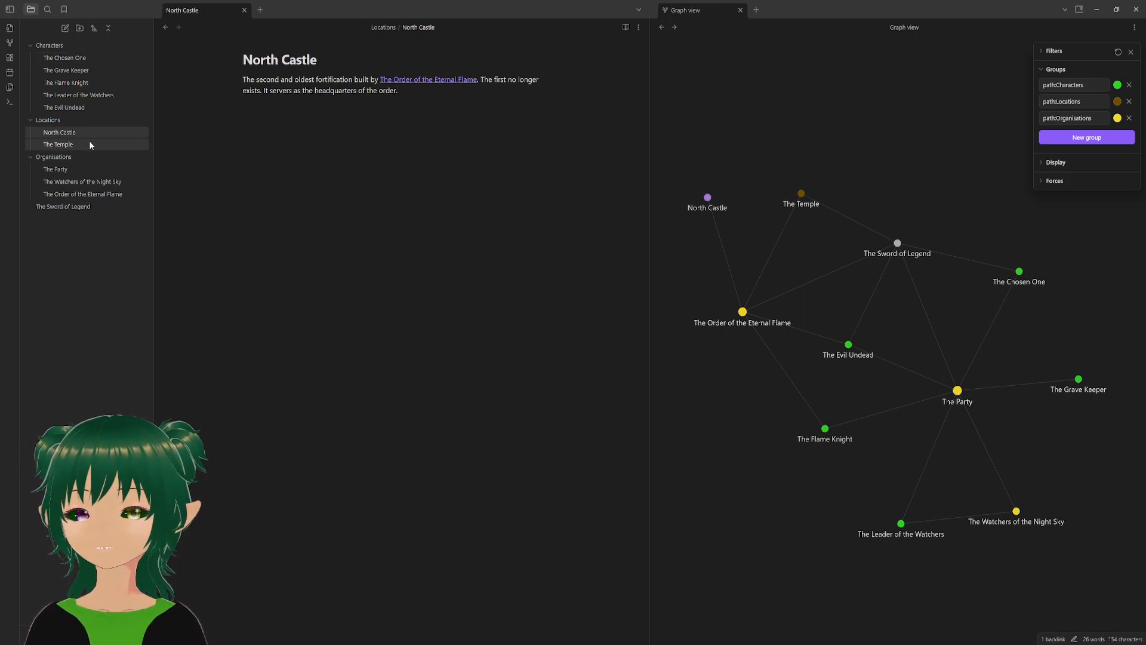
{"action": "left_click", "coordinate": [90, 145]}
{"action": "left_click", "coordinate": [90, 133]}
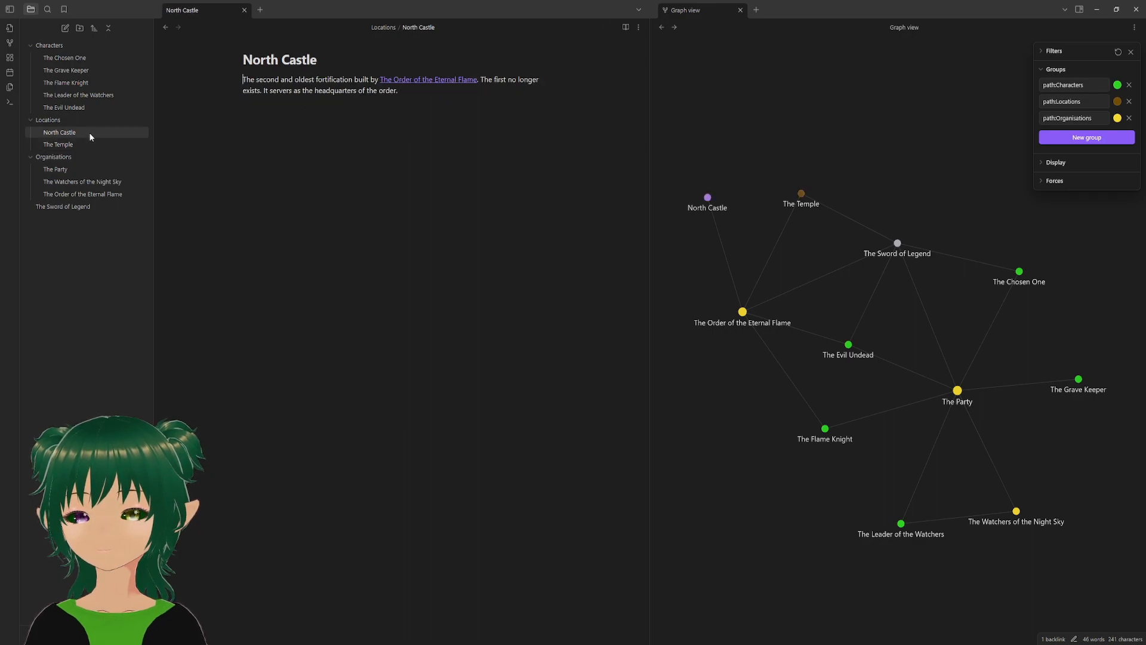
- In The Order of the Eternal Flame note, replace "for reasons" after "They wield fire" with "against the undead abominations, the"
{"action": "left_click", "coordinate": [95, 194]}
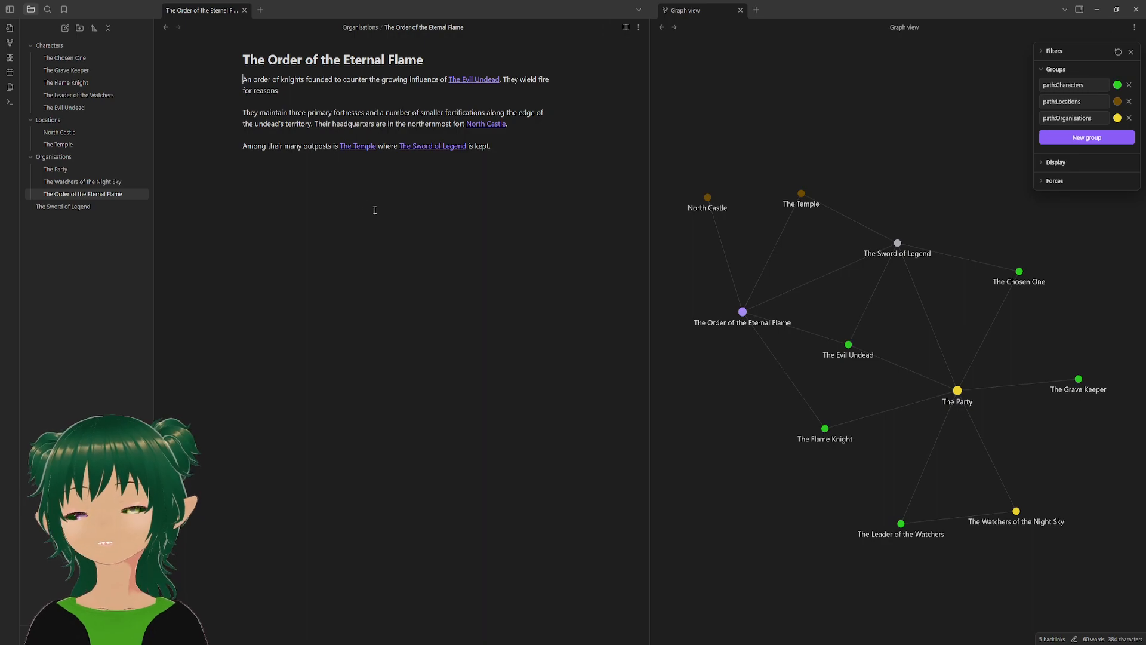
{"action": "left_click", "coordinate": [519, 181]}
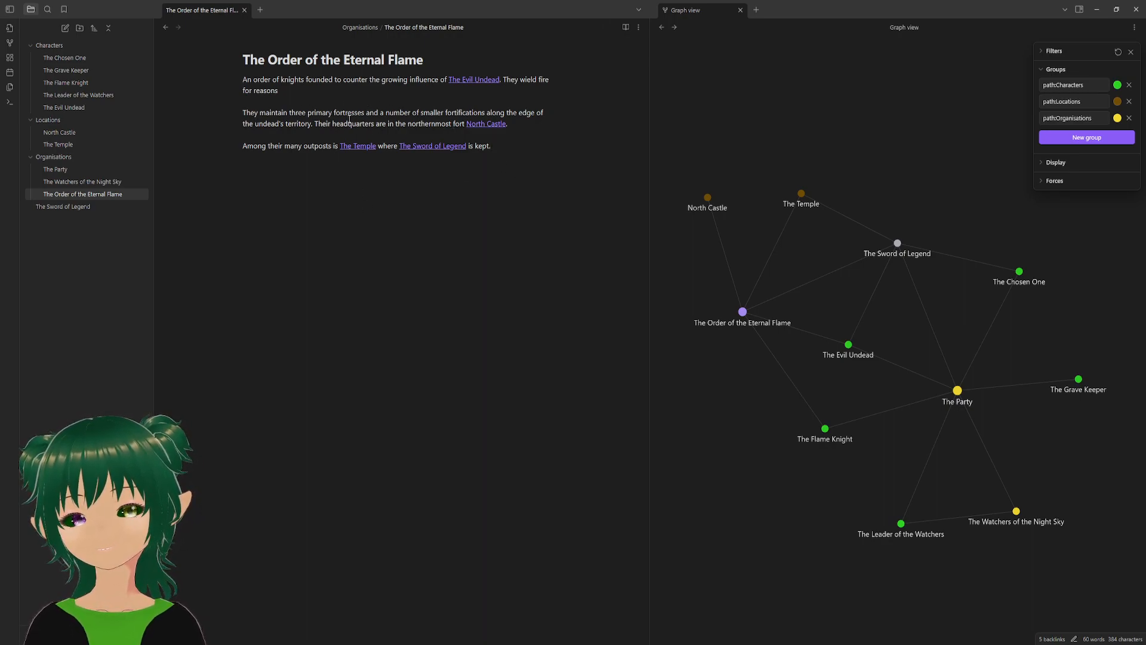
{"action": "left_click", "coordinate": [317, 123]}
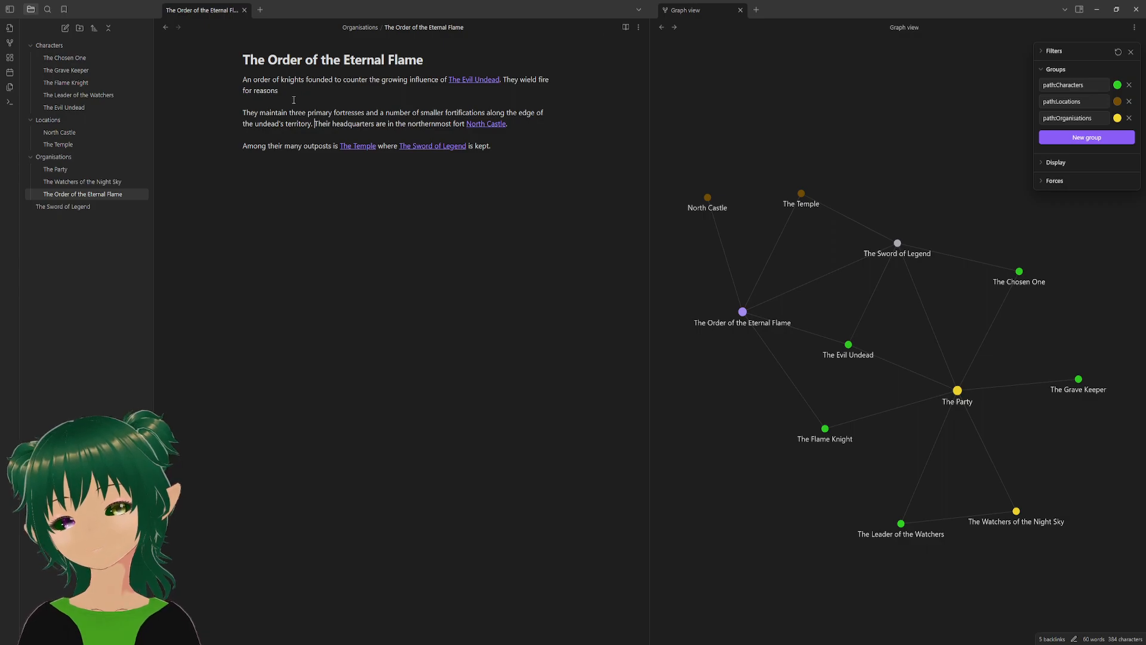
{"action": "left_click", "coordinate": [315, 124]}
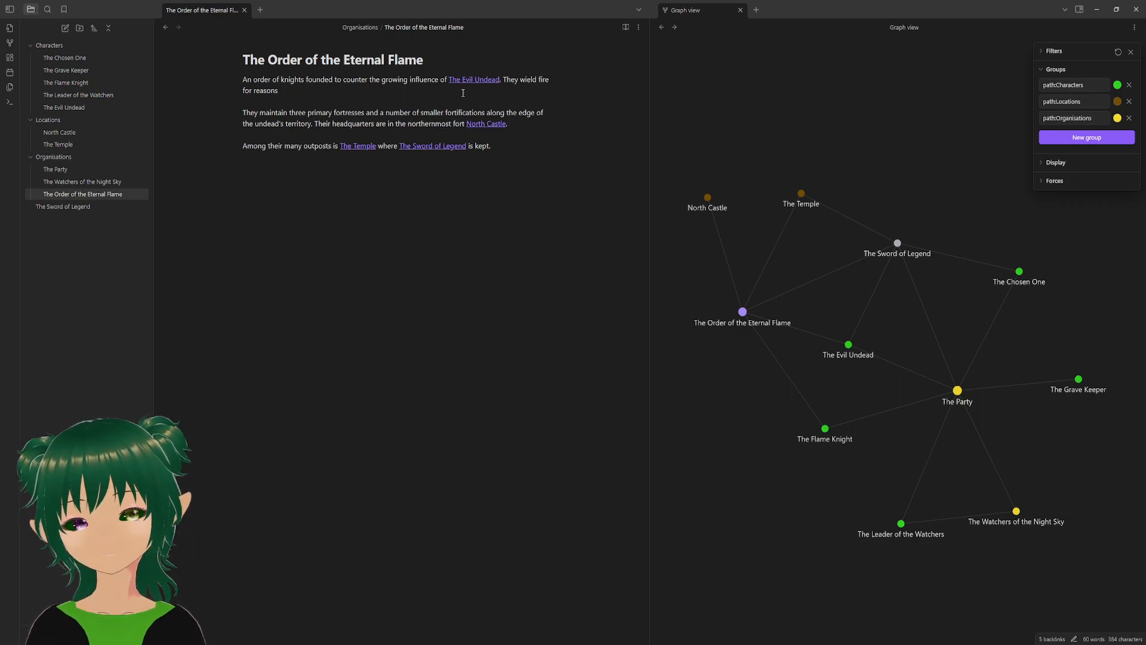
{"action": "key", "text": "shift+Home"}
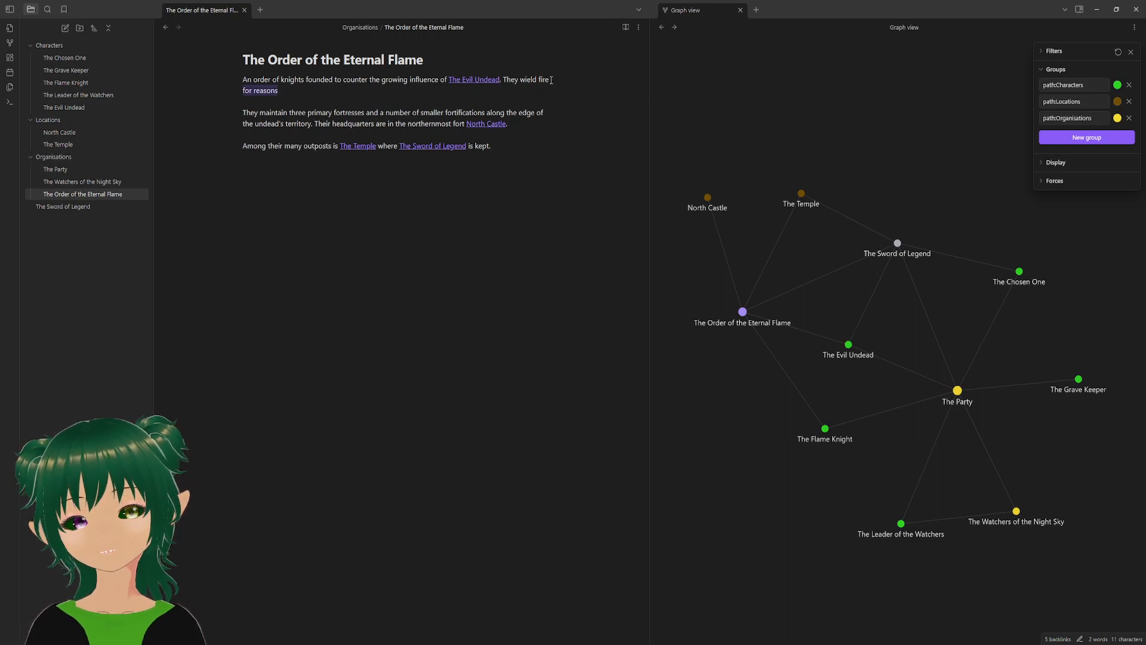
{"action": "key", "text": "BackSpace"}
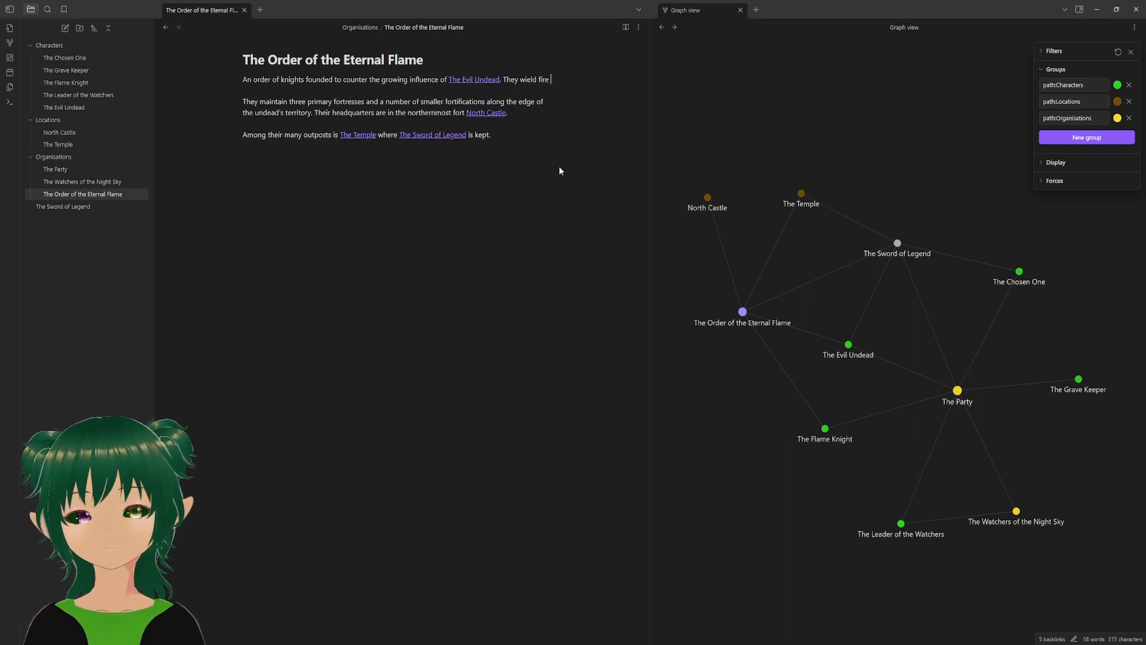
{"action": "type", "text": "aga"}
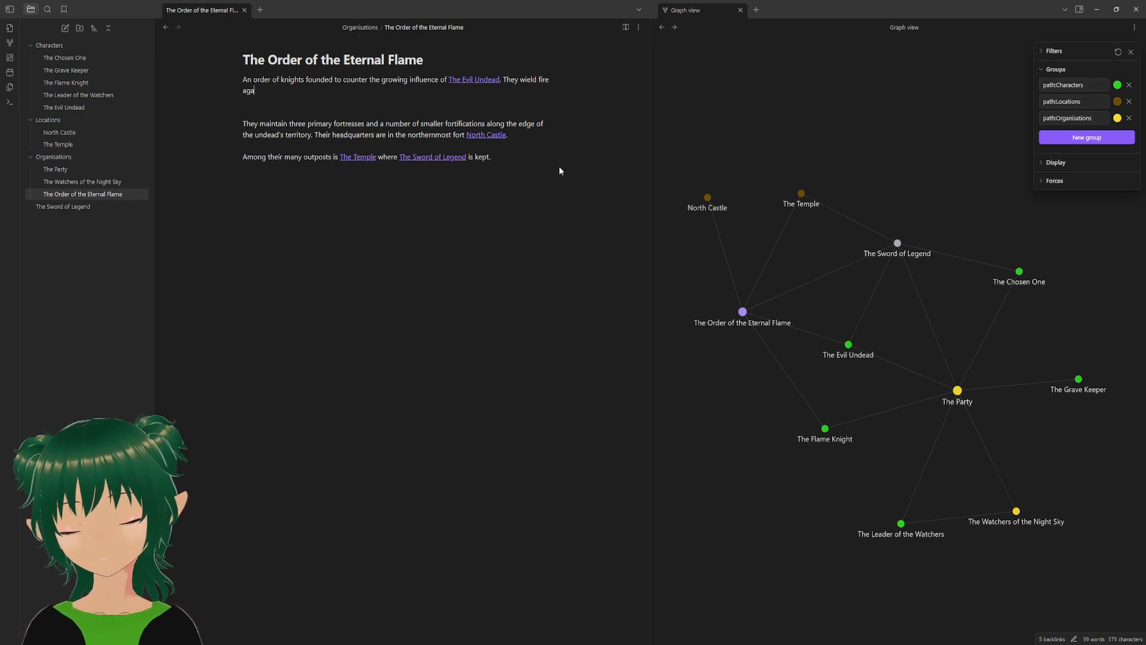
{"action": "type", "text": "inst the undead "}
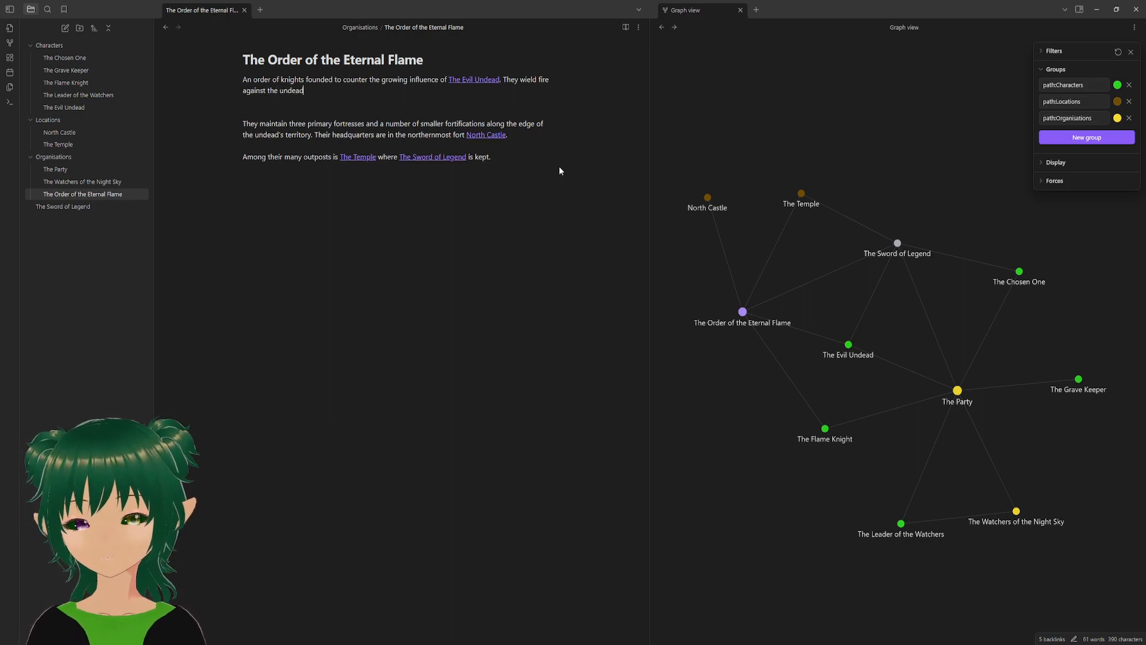
{"action": "type", "text": "abomin"}
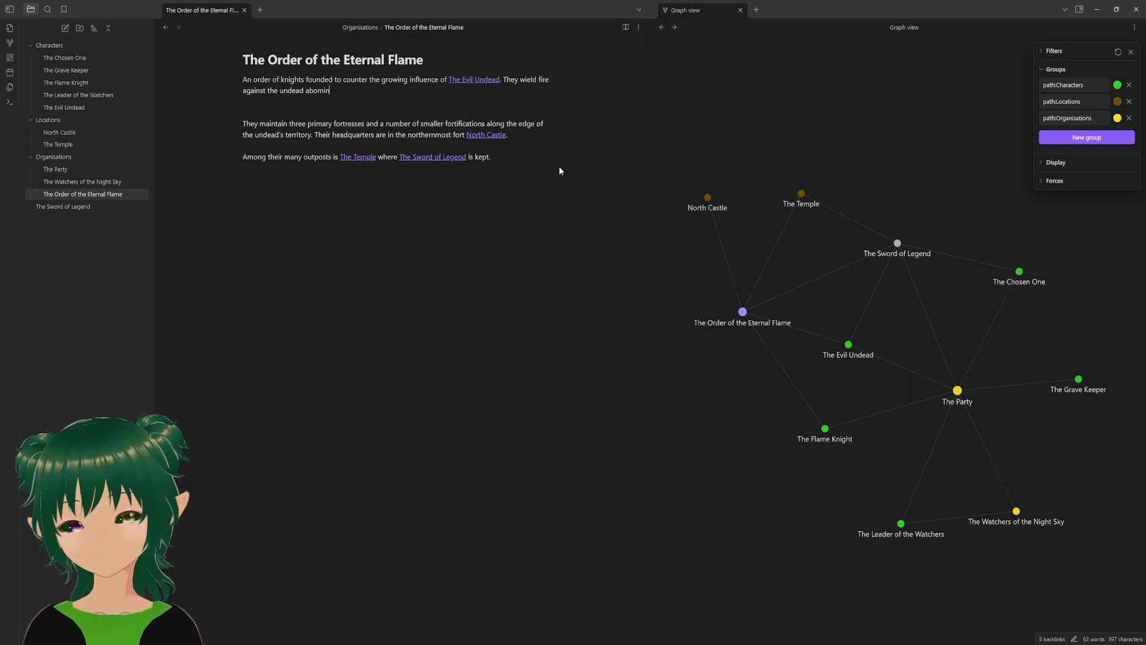
{"action": "type", "text": "ations, the "}
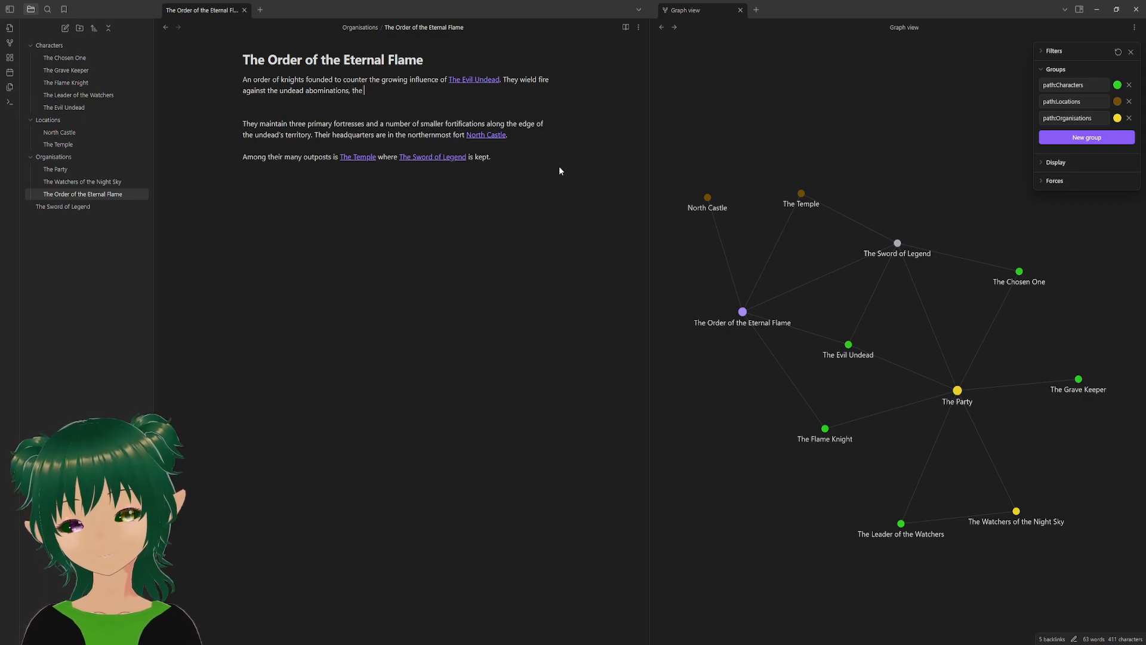
- Complete the sentence about wielding fire with "powers of the dark and the corruption that seeks to move against them."
{"action": "type", "text": "powre"}
{"action": "key", "text": "BackSpace"}
{"action": "key", "text": "BackSpace"}
{"action": "key", "text": "BackSpace"}
{"action": "key", "text": "BackSpace"}
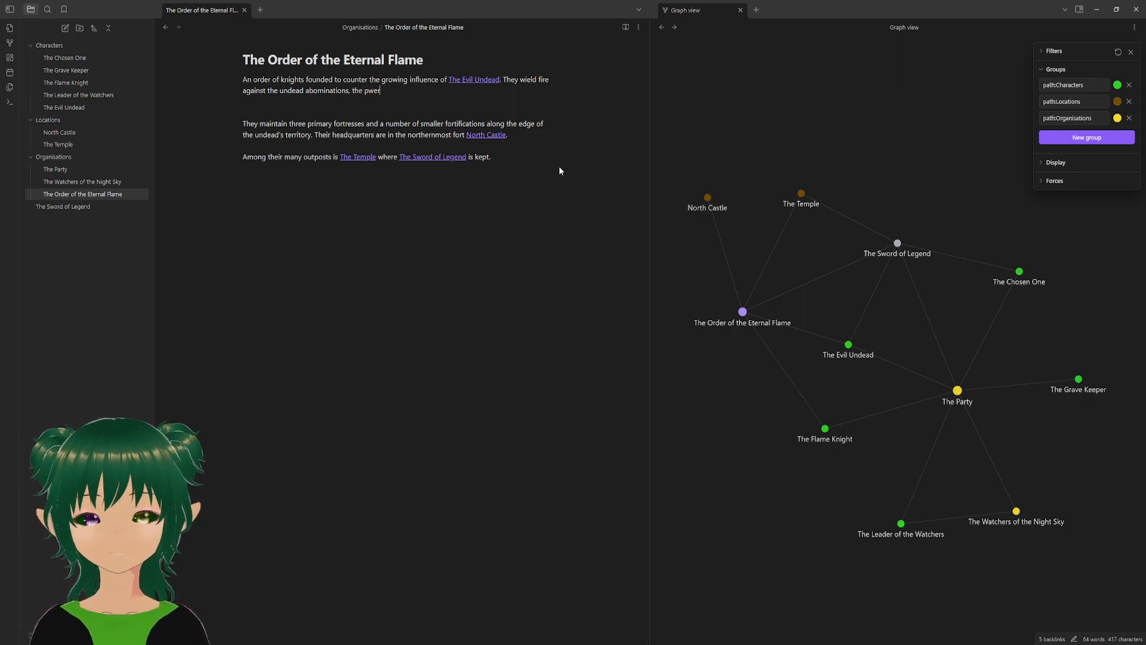
{"action": "type", "text": "owers of"}
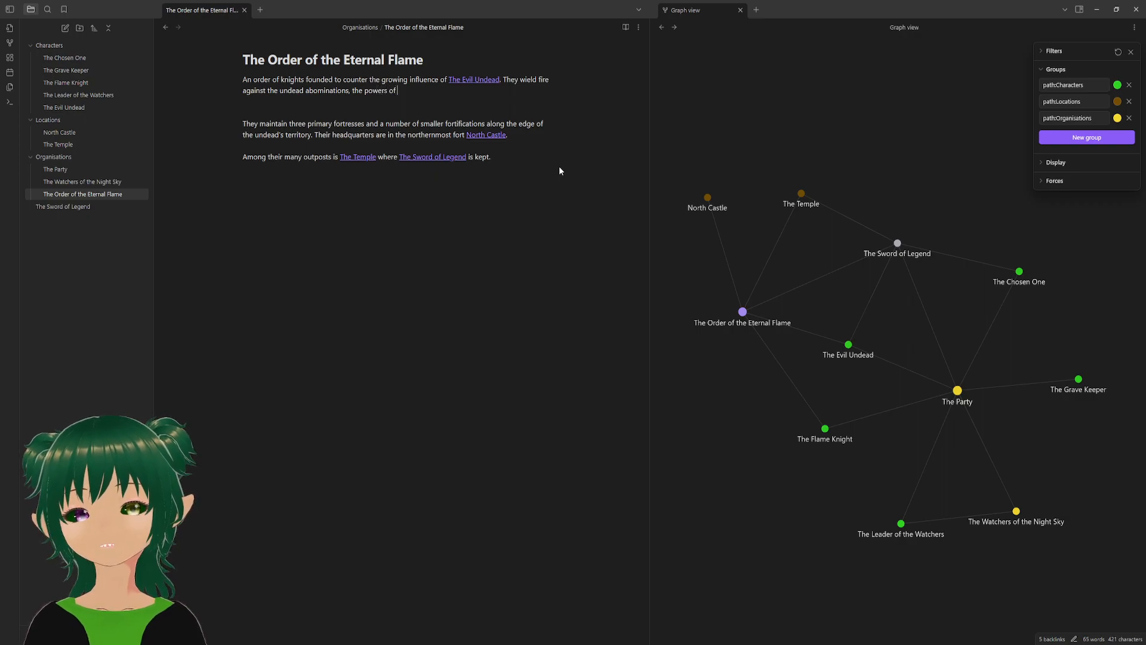
{"action": "type", "text": " the dark a"}
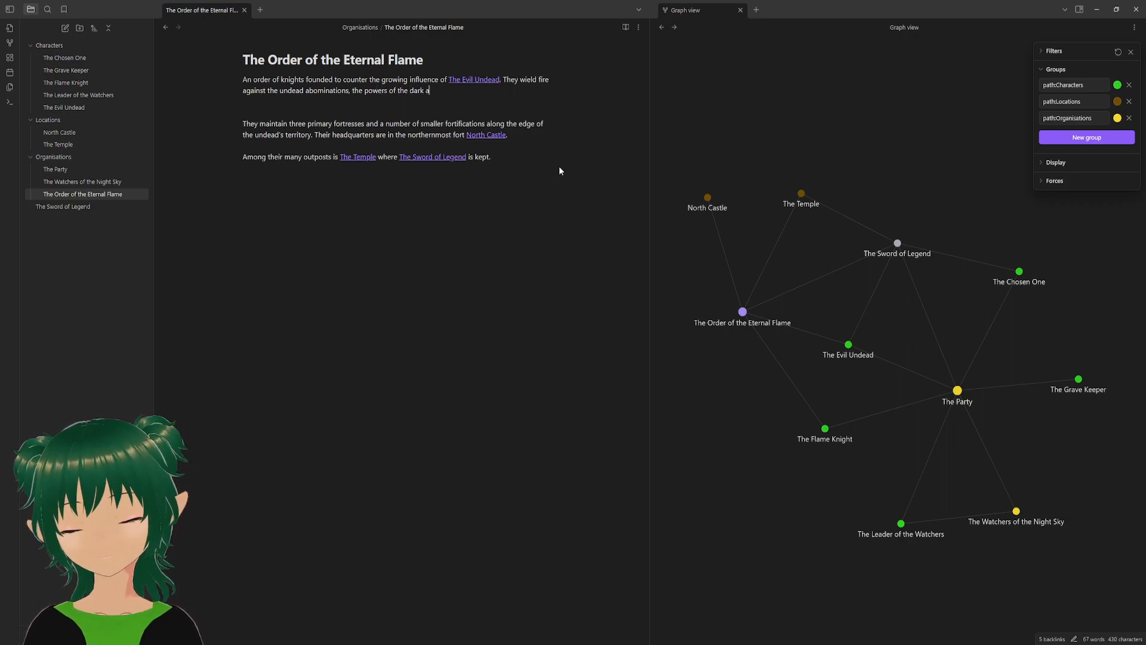
{"action": "type", "text": "nd the corru"}
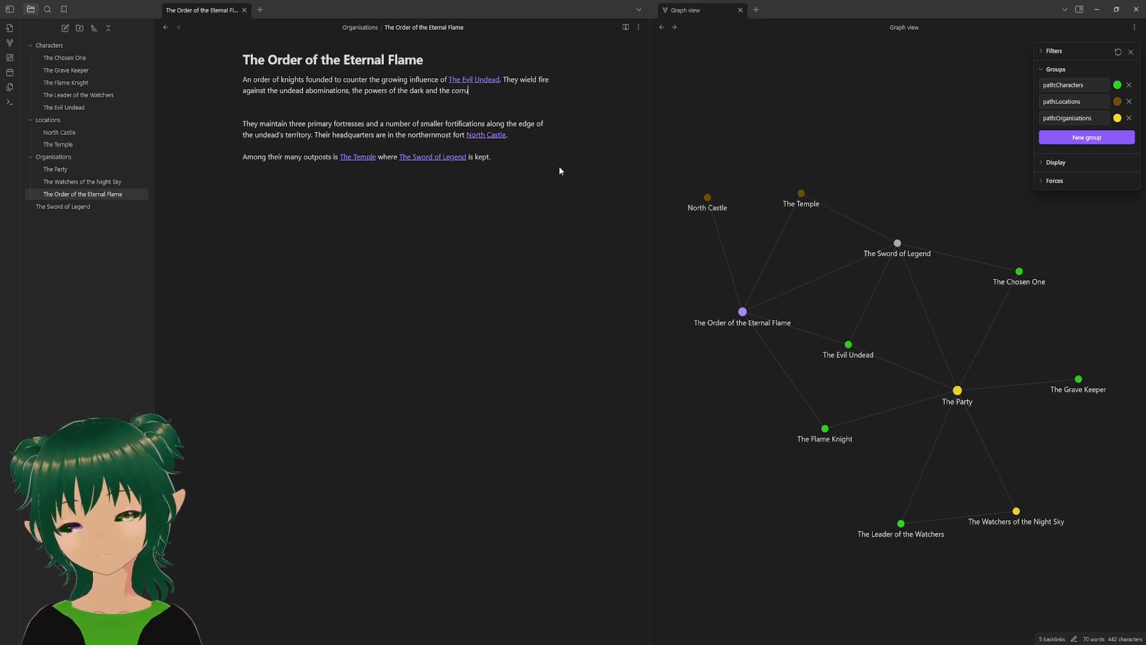
{"action": "type", "text": "ption that seeks to moe"}
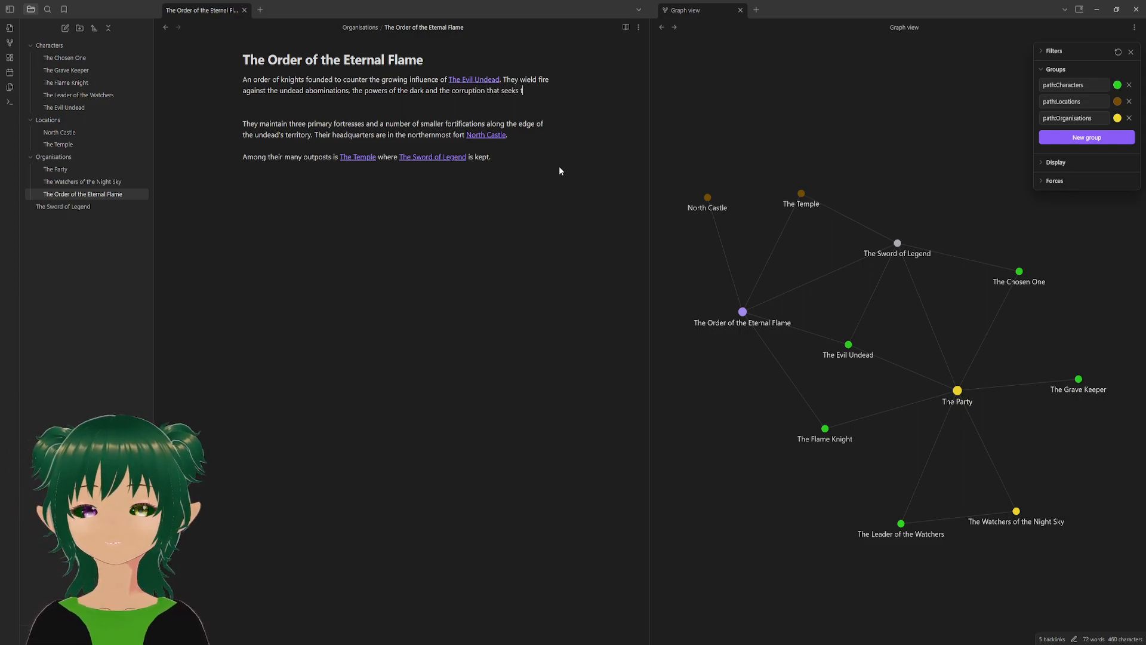
{"action": "key", "text": "BackSpace"}
{"action": "key", "text": "BackSpace"}
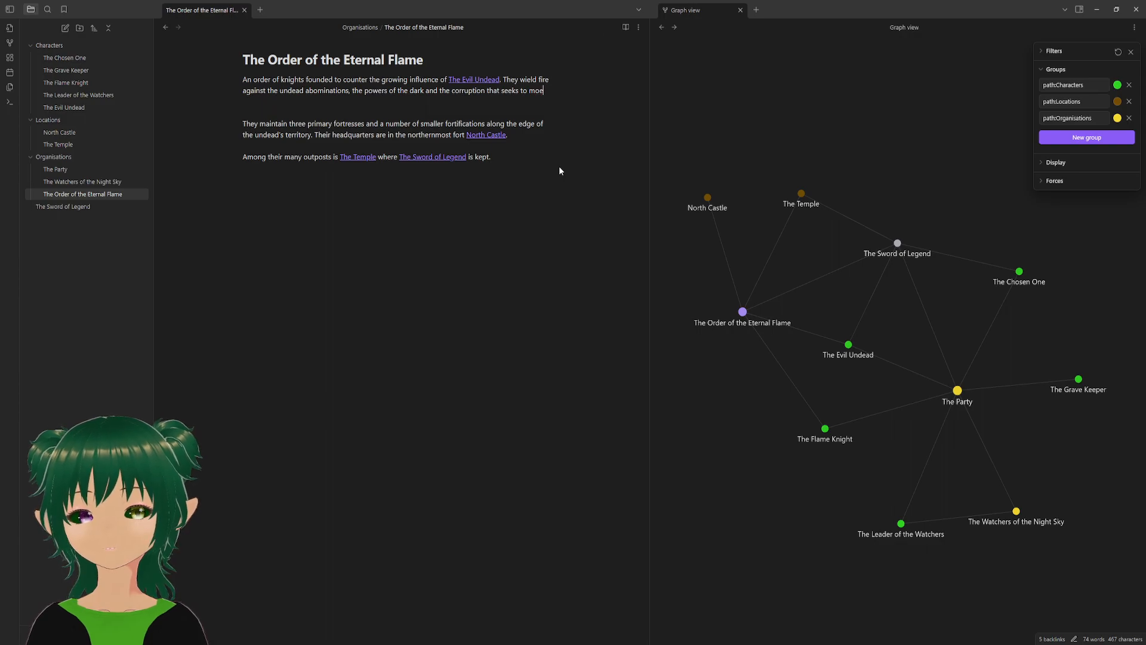
{"action": "type", "text": "ve against them."}
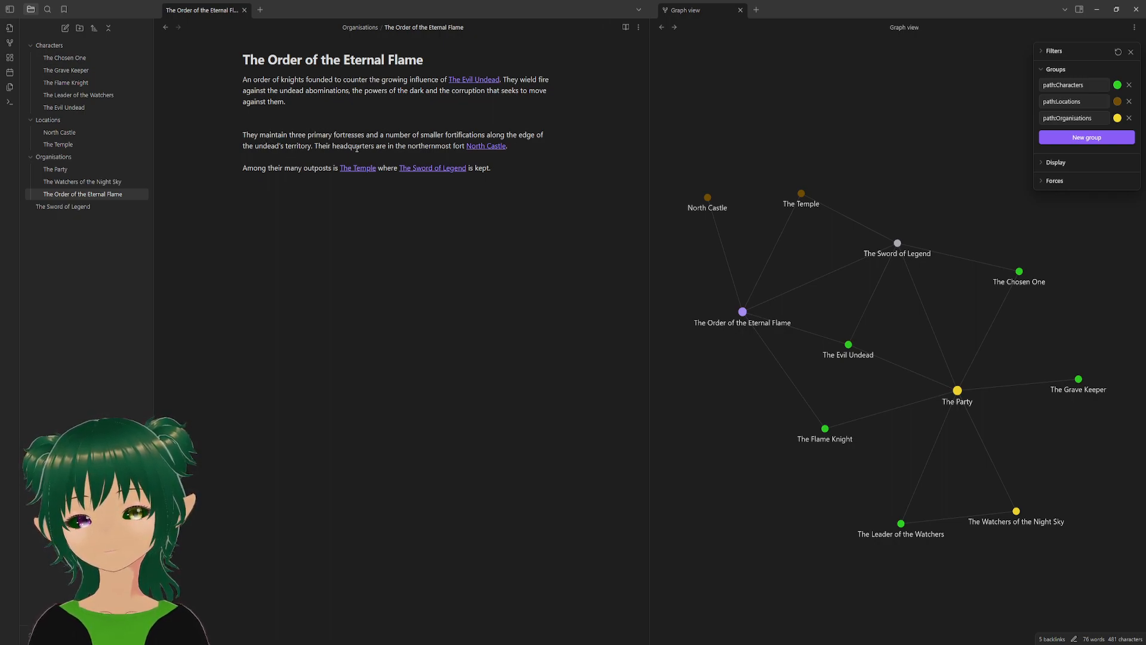
- Begin a new sentence after the North Castle link with "This castle is the frontline in the"
{"action": "left_click", "coordinate": [314, 147]}
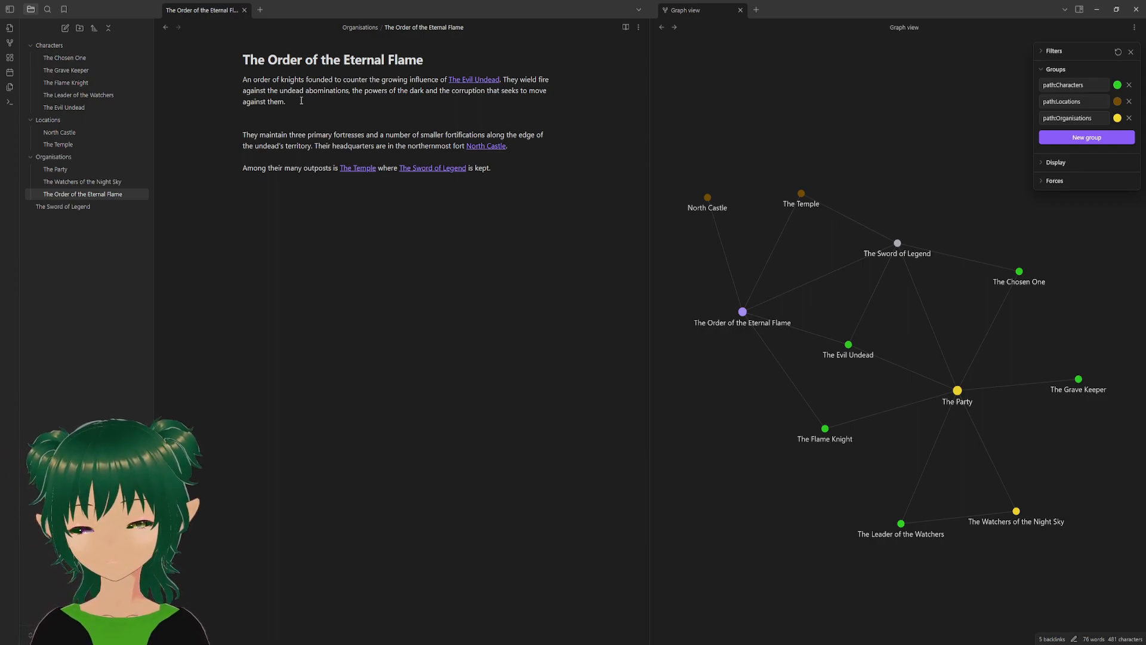
{"action": "type", "text": "This "}
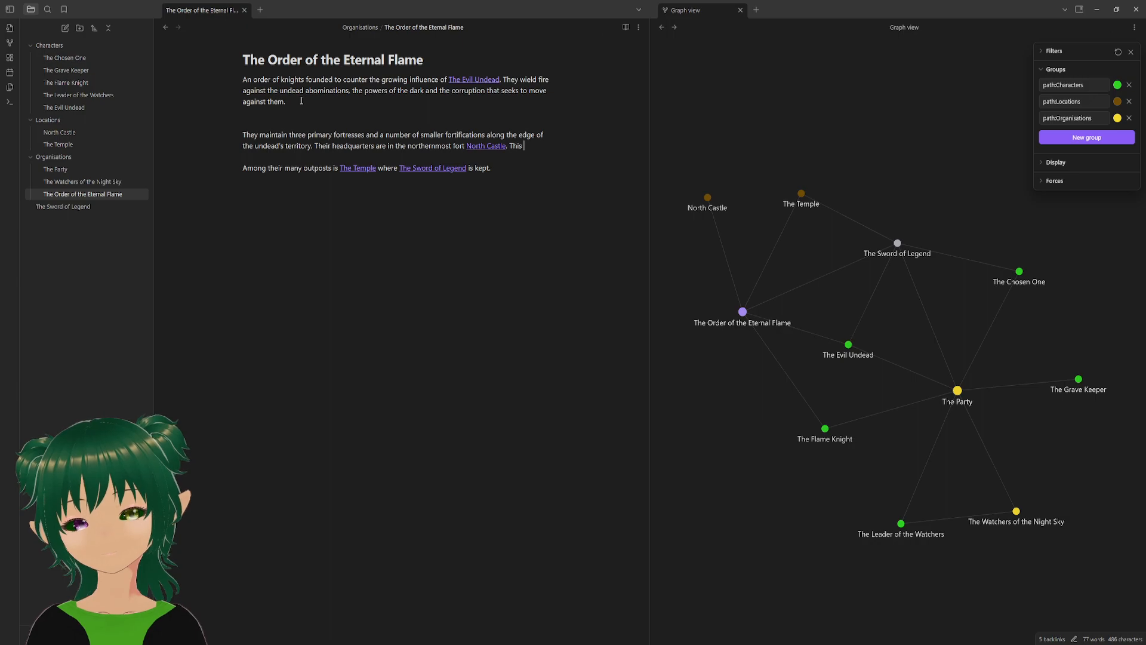
{"action": "type", "text": "castle is "}
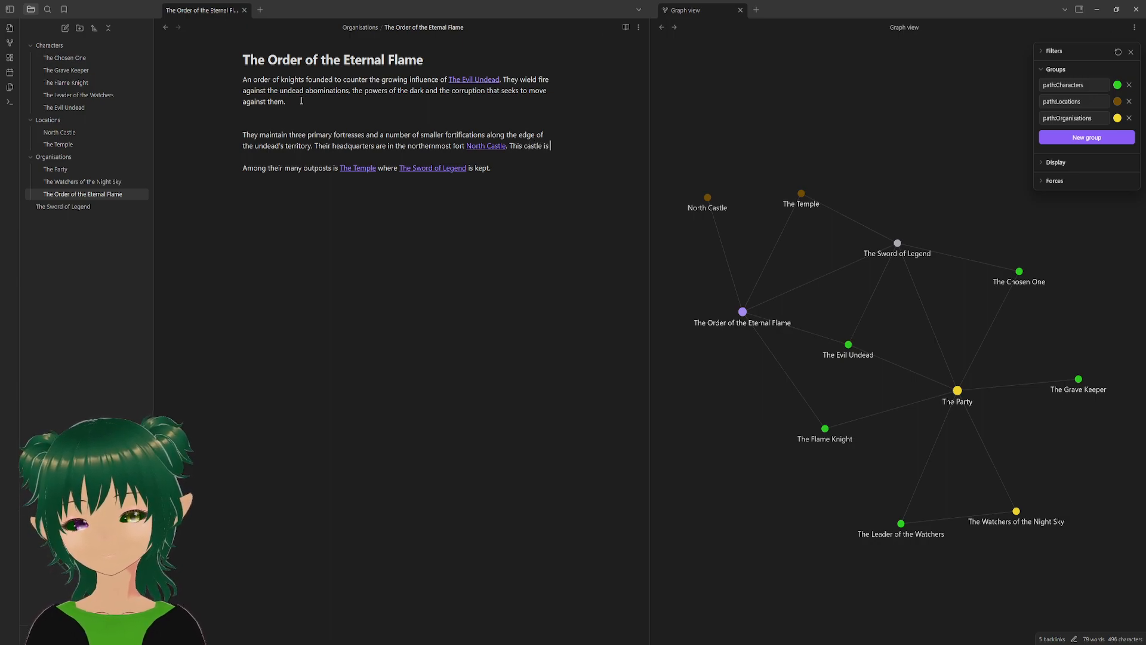
{"action": "type", "text": "the front"}
{"action": "type", "text": "line in th"}
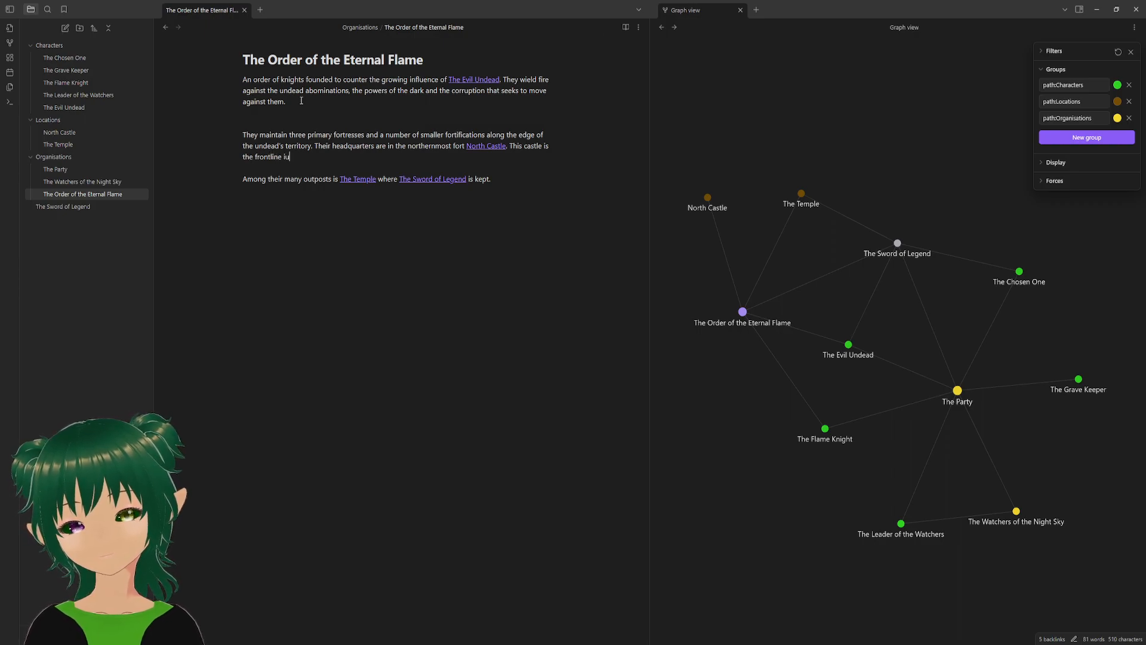
{"action": "type", "text": "e ba"}
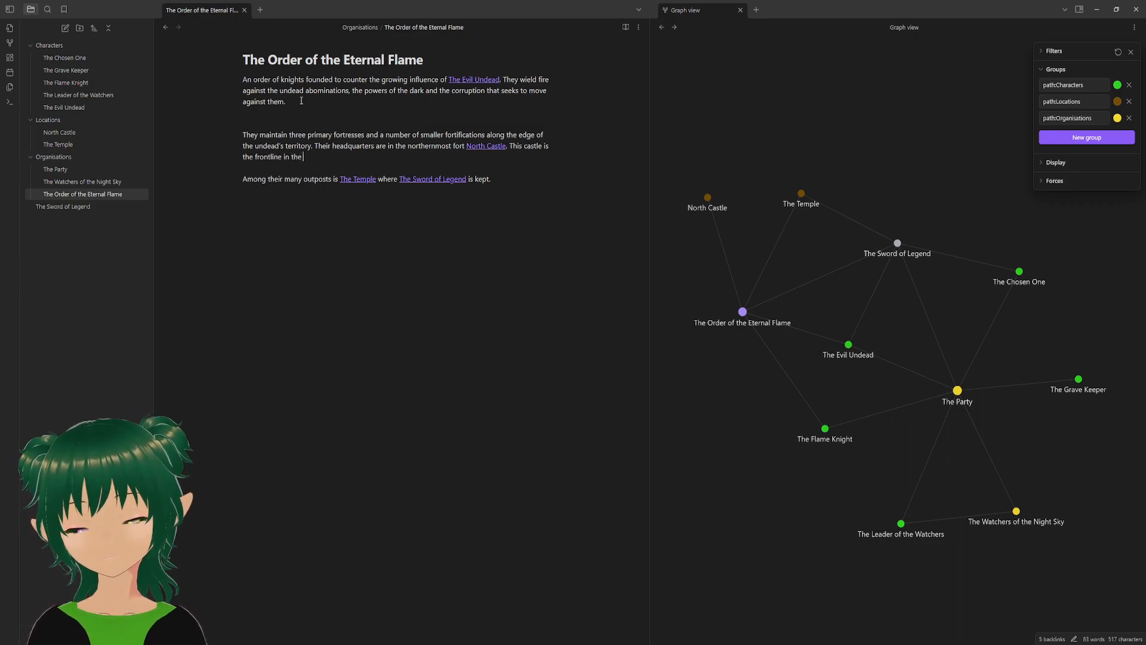
{"action": "key", "text": "BackSpace"}
{"action": "key", "text": "BackSpace"}
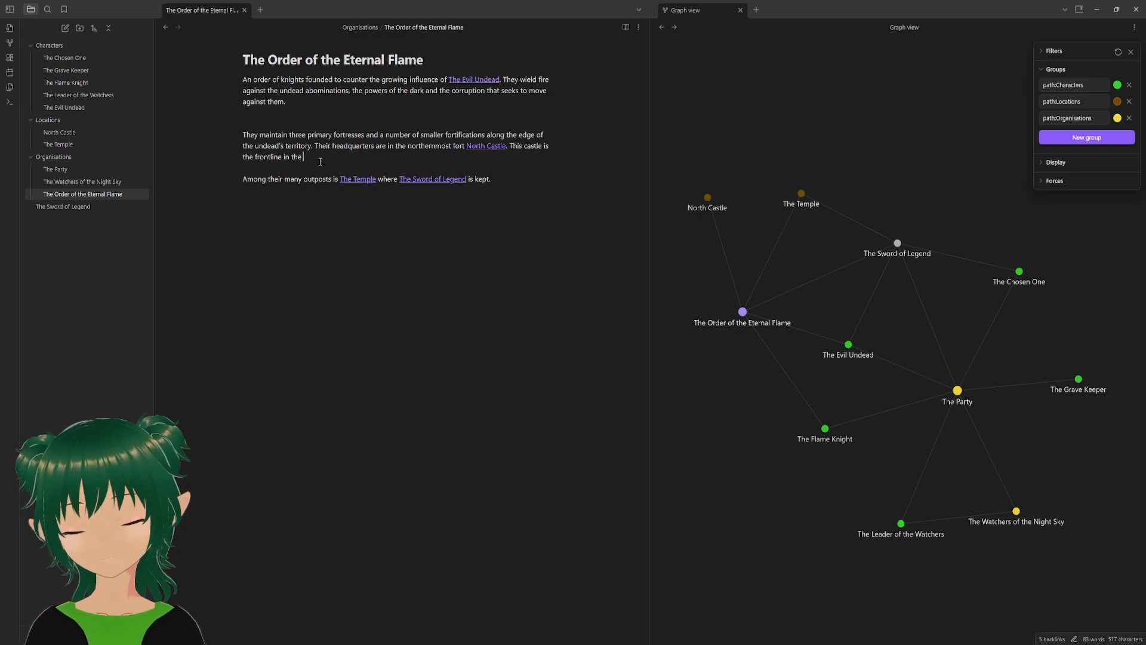
- Continue the frontline sentence in The Order of the Eternal Flame note with "over a century old war and has been in use"
{"action": "type", "text": "over a century old battle"}
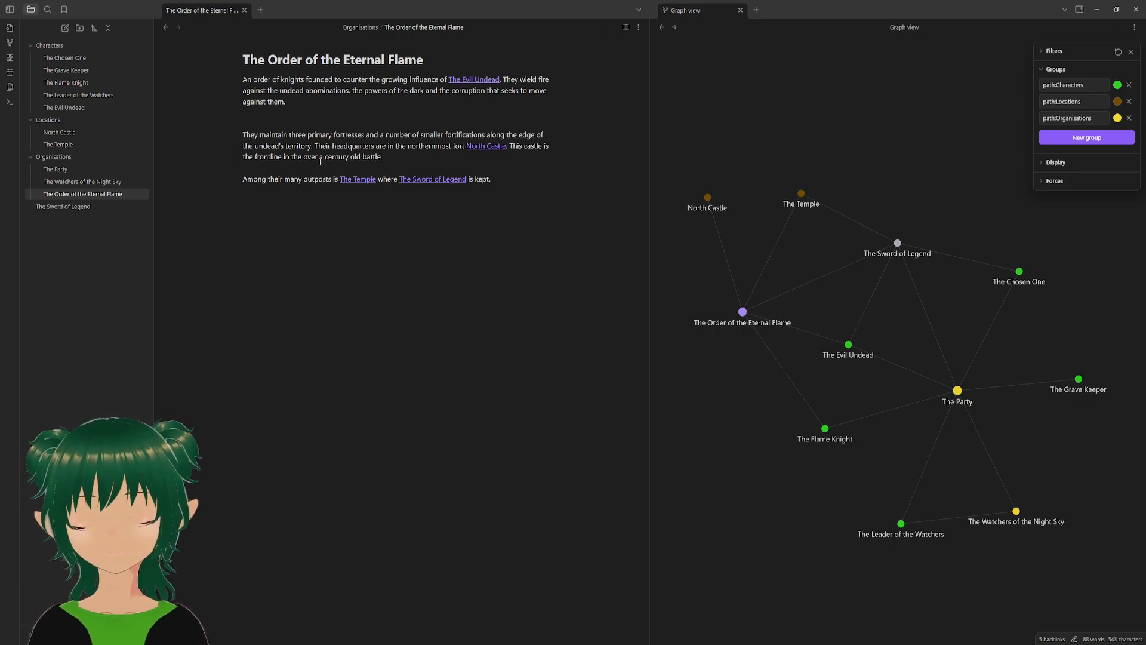
{"action": "key", "text": "BackSpace"}
{"action": "key", "text": "BackSpace"}
{"action": "key", "text": "BackSpace"}
{"action": "key", "text": "BackSpace"}
{"action": "key", "text": "BackSpace"}
{"action": "key", "text": "BackSpace"}
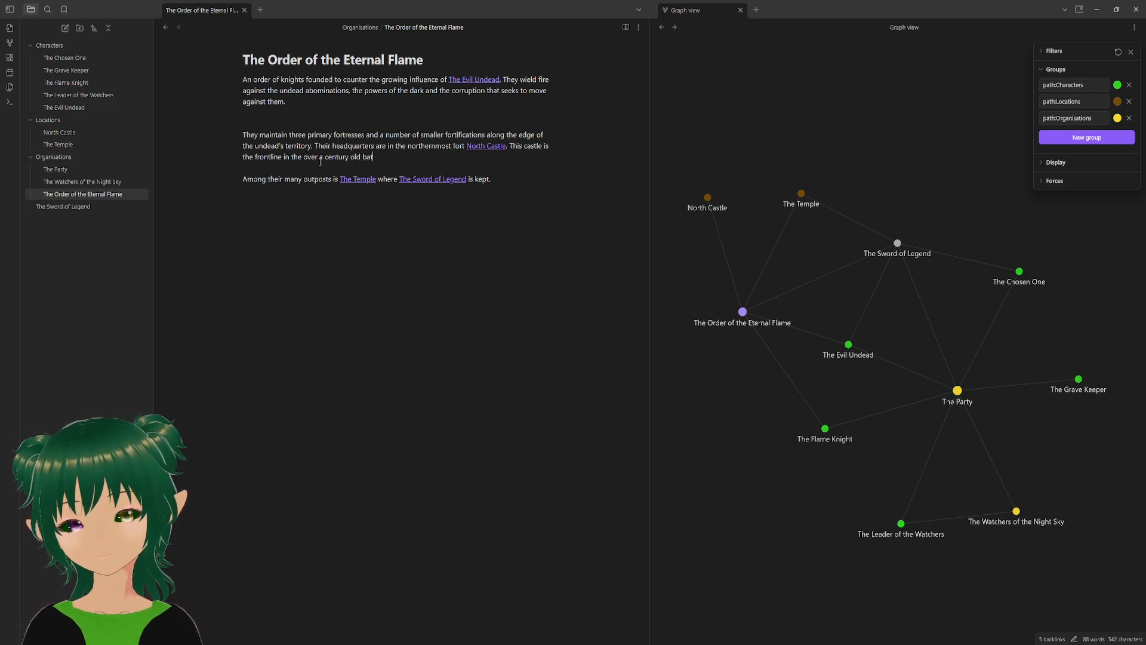
{"action": "type", "text": "war as"}
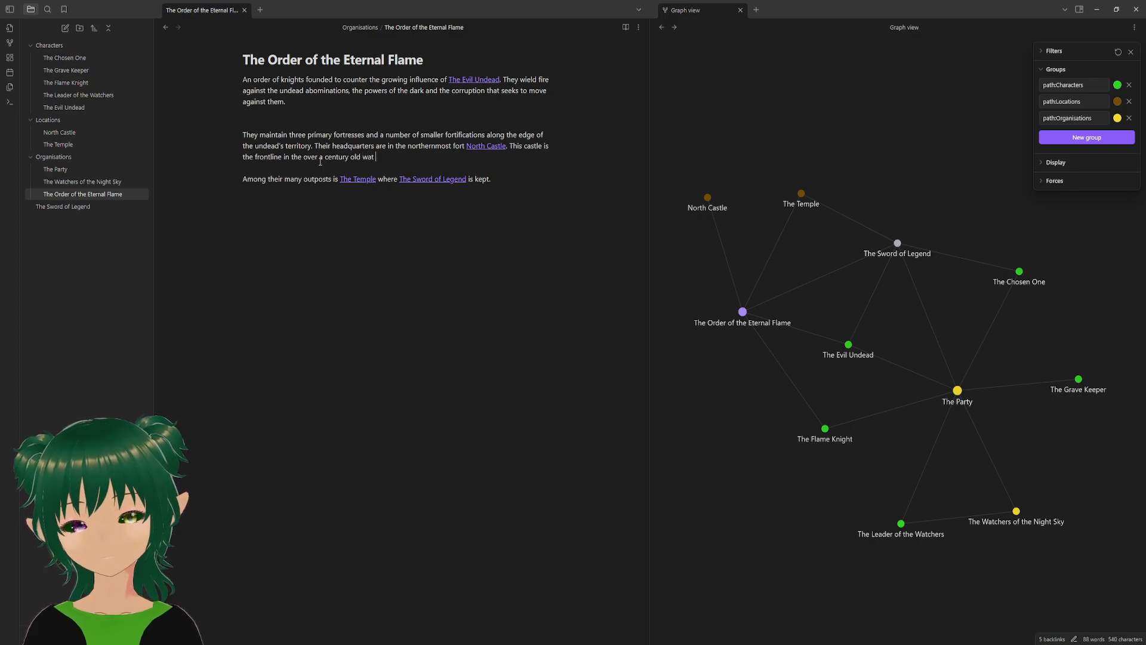
{"action": "key", "text": "BackSpace"}
{"action": "type", "text": "nd "}
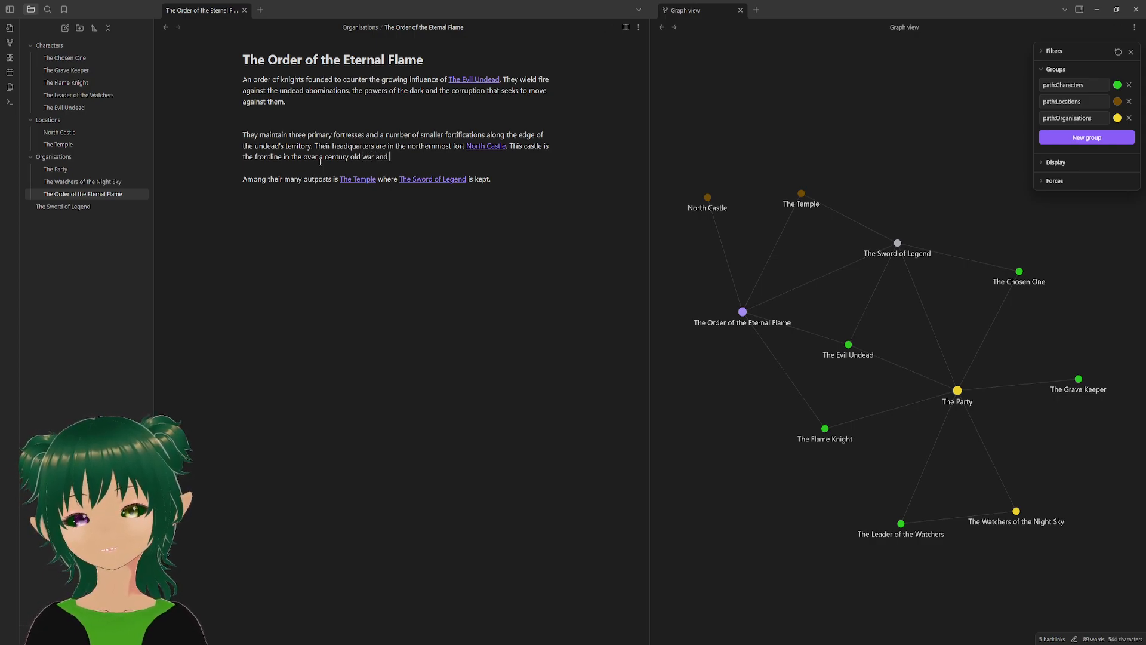
{"action": "type", "text": "has been "}
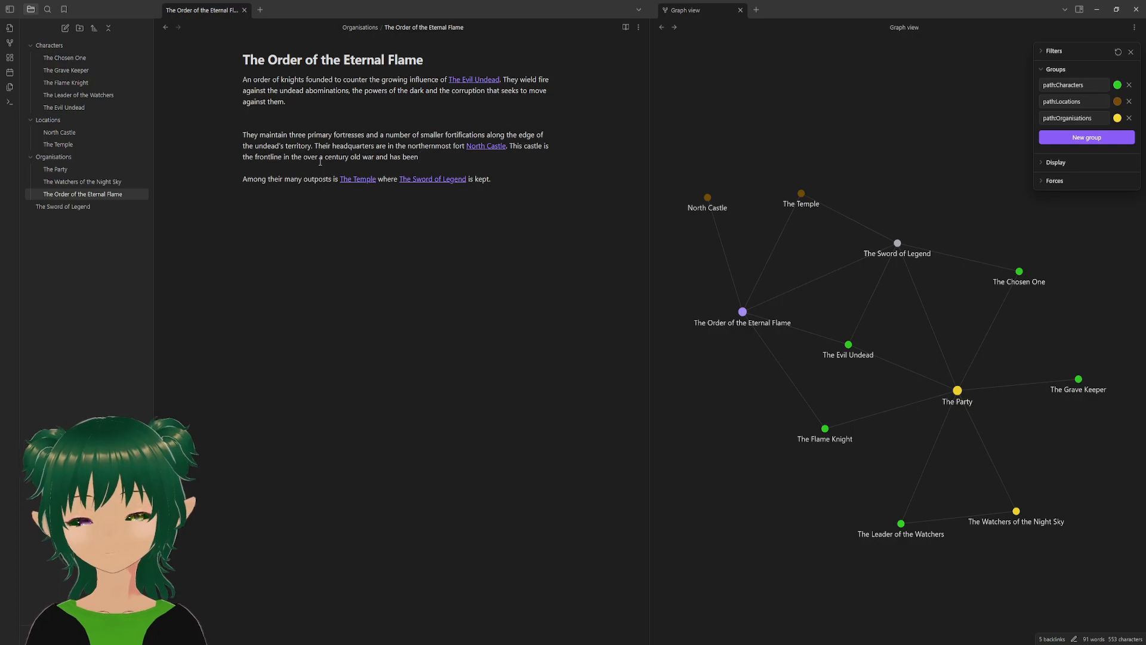
{"action": "type", "text": "in"}
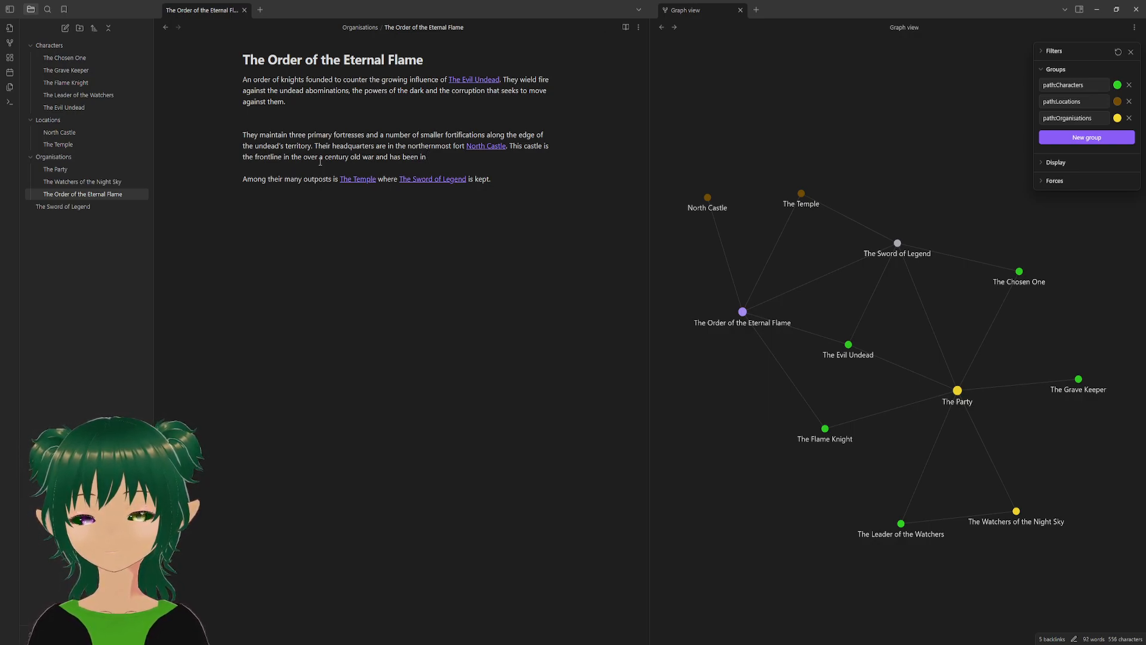
{"action": "type", "text": " use s"}
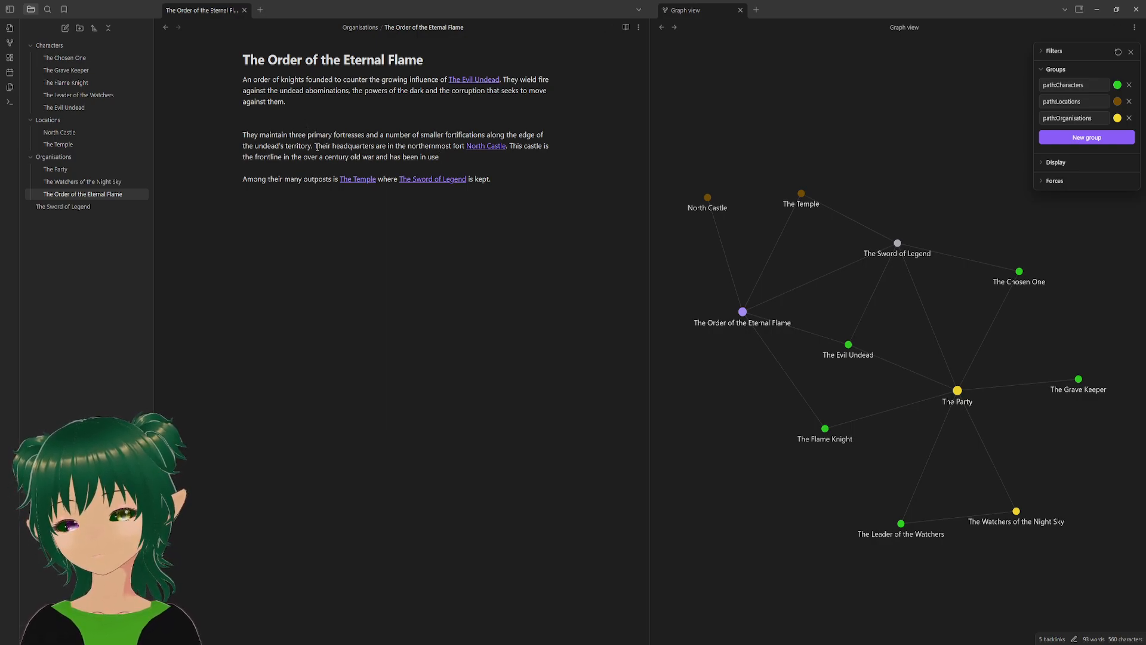
- Reword the headquarters sentence so that it reads "North Castle serves as their primary defence.", keeping the North Castle link
{"action": "left_click_drag", "start_coordinate": [317, 147], "coordinate": [464, 147]}
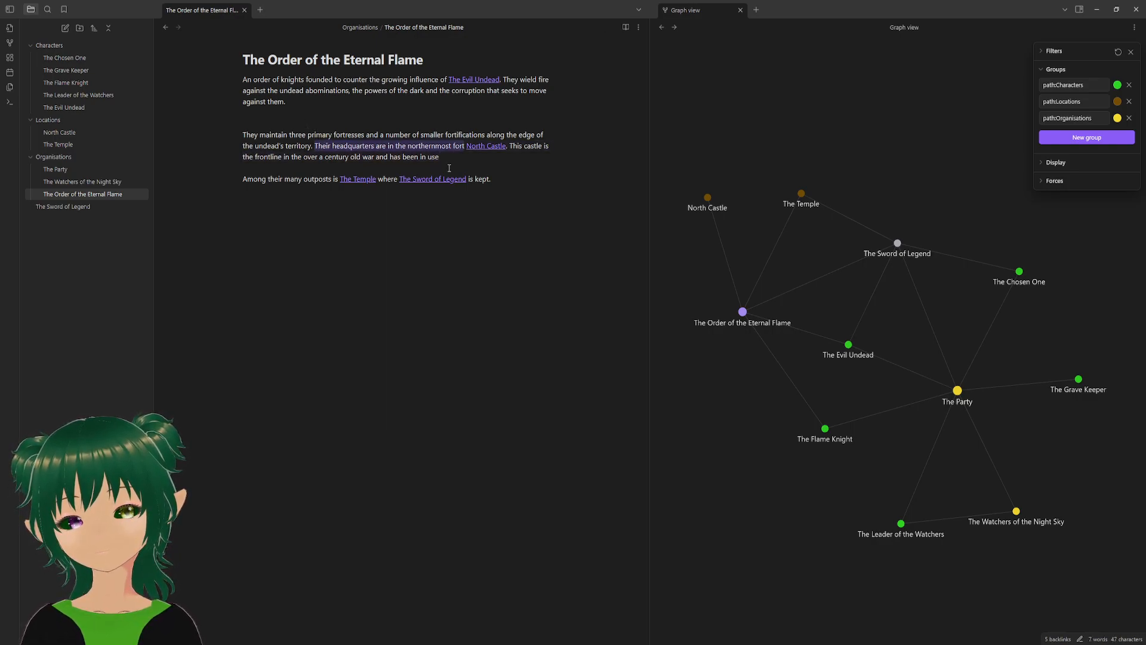
{"action": "key", "text": "BackSpace"}
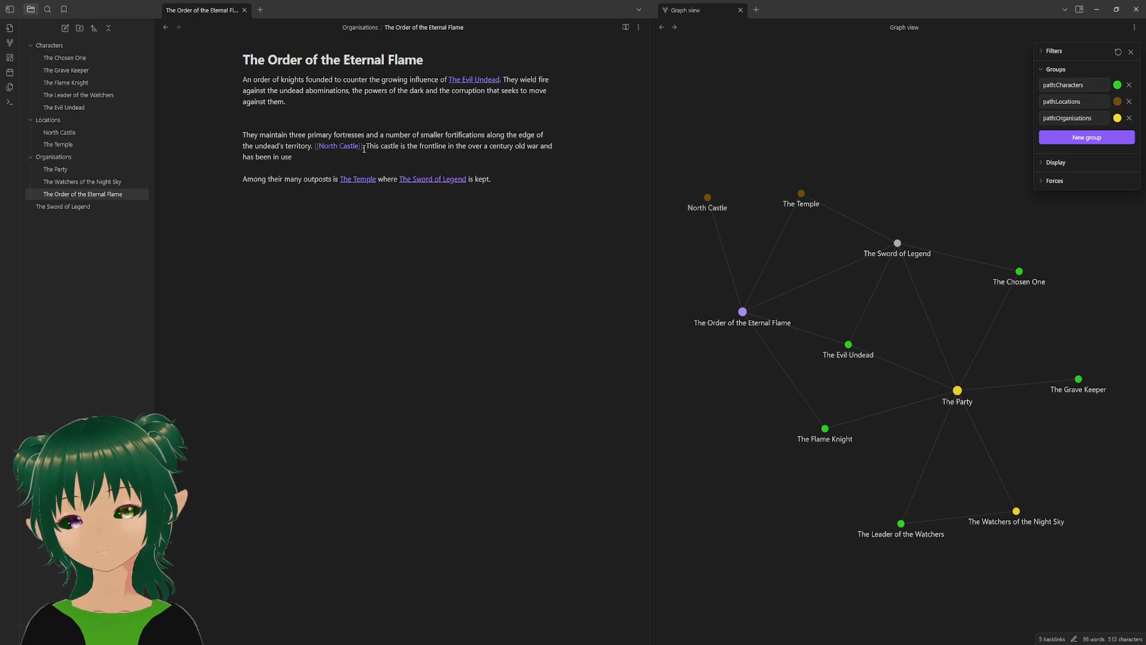
{"action": "type", "text": "serves"}
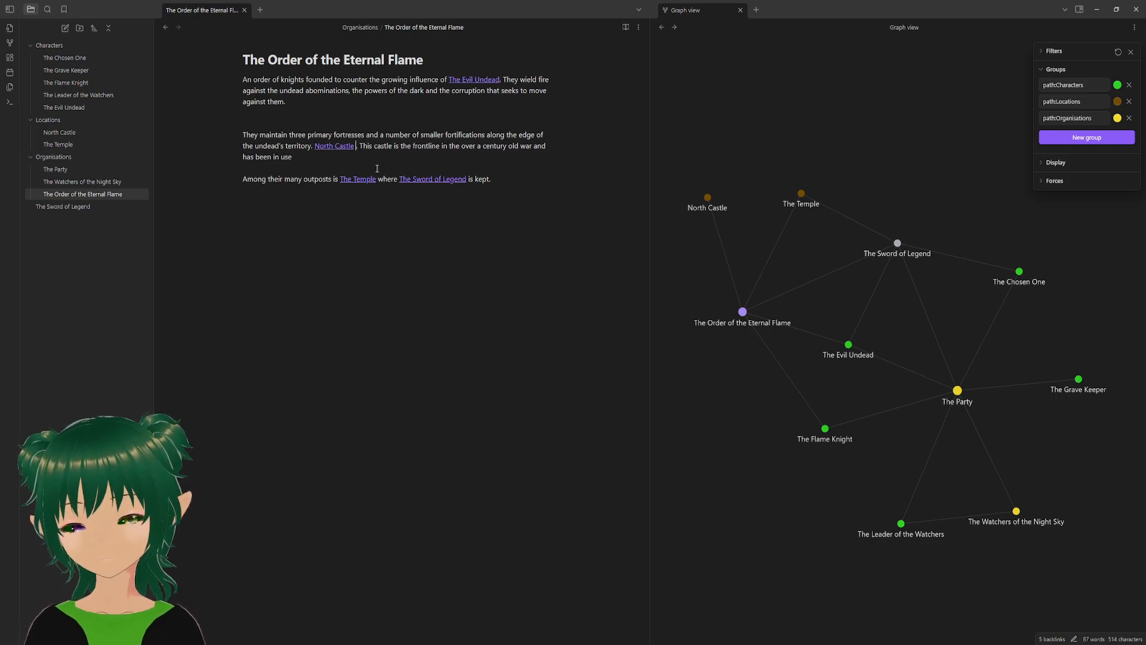
{"action": "type", "text": " as theor"}
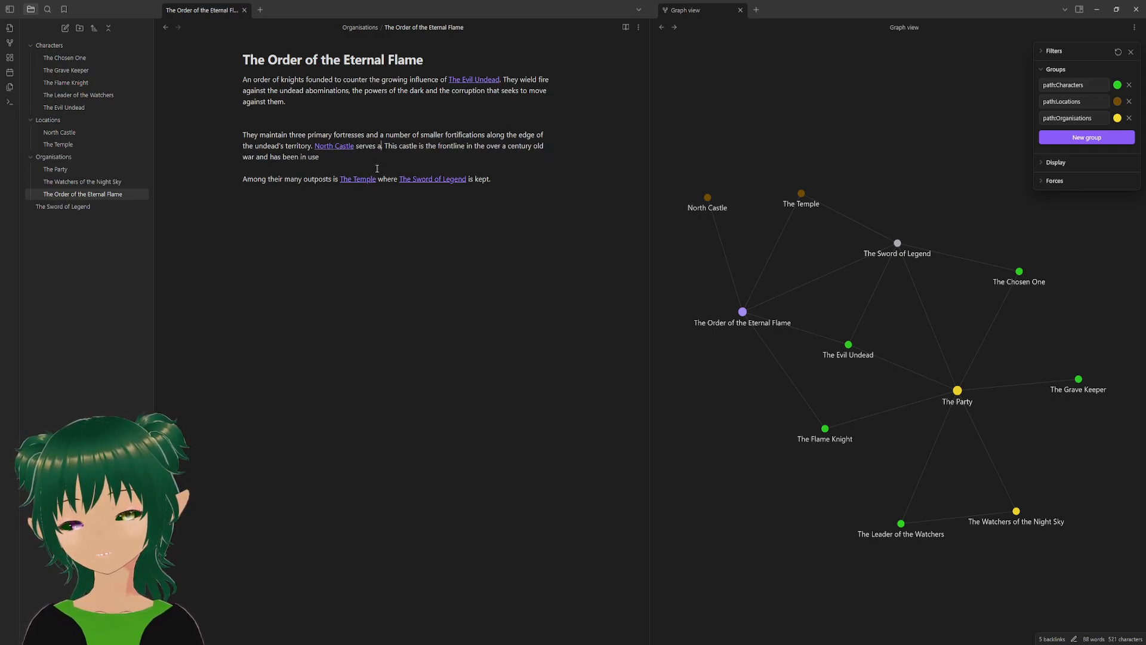
{"action": "key", "text": "BackSpace"}
{"action": "key", "text": "BackSpace"}
{"action": "key", "text": "BackSpace"}
{"action": "type", "text": "ir primary "}
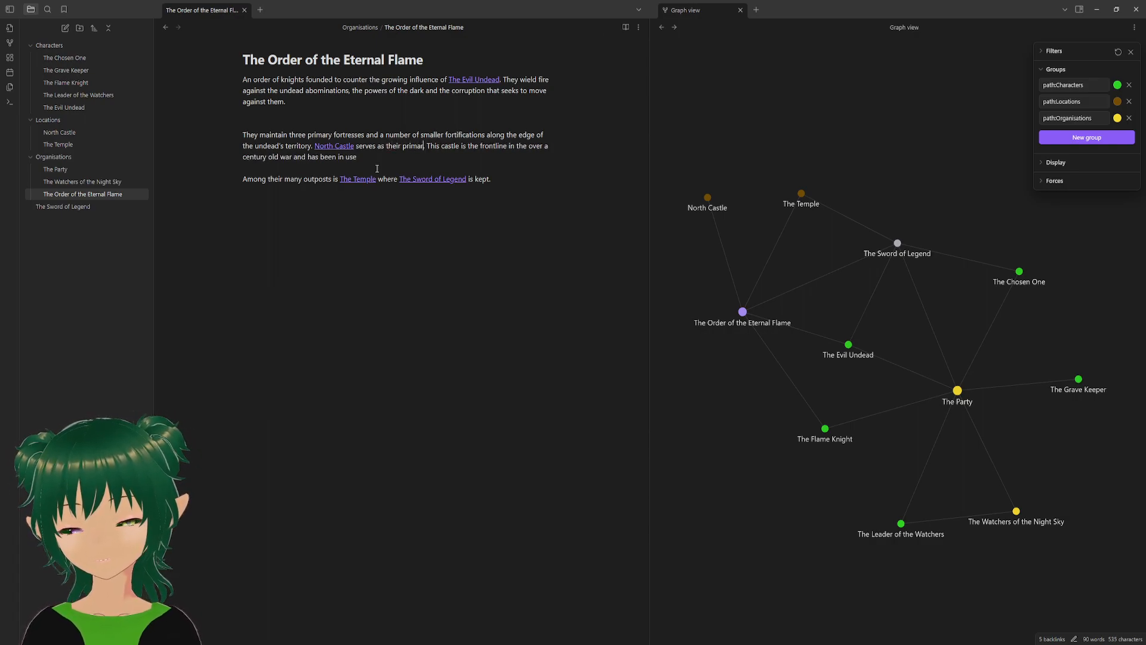
{"action": "type", "text": "defense."}
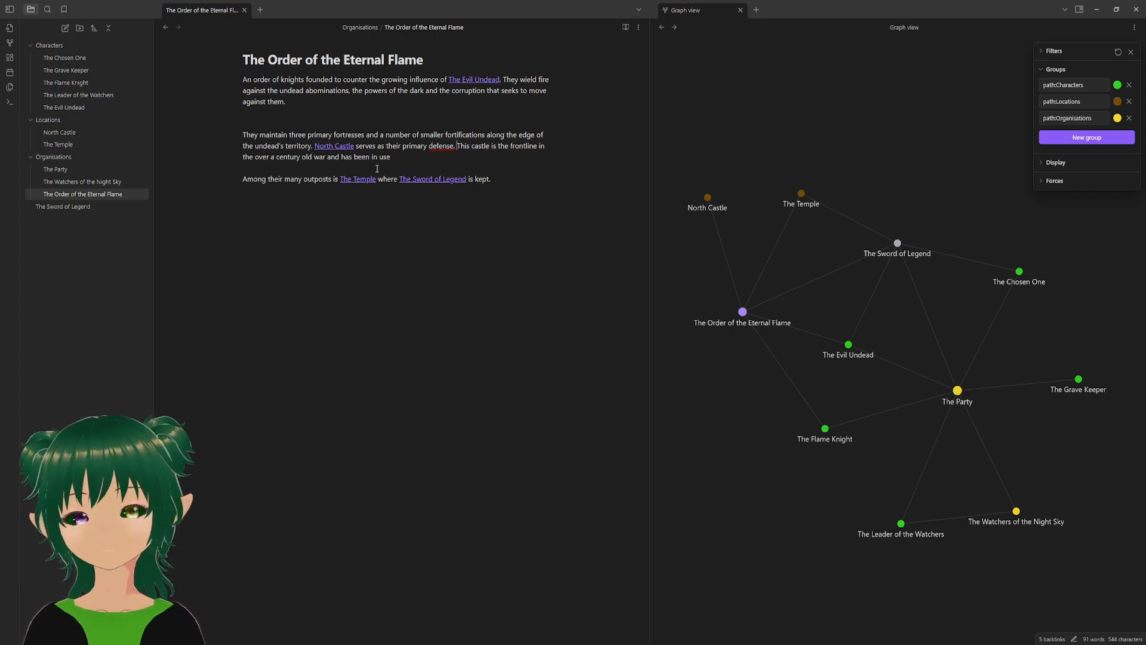
{"action": "right_click", "coordinate": [430, 150]}
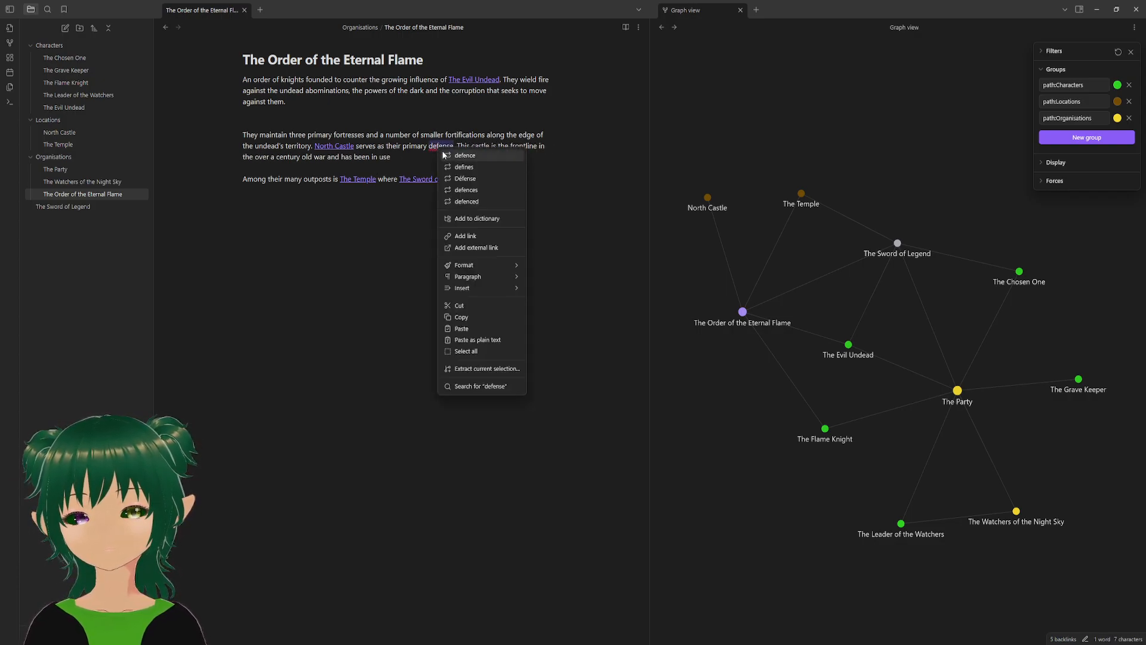
{"action": "left_click", "coordinate": [460, 150]}
- Replace the "This castle is the frontline" text with "It has been their headquarters for almost a hundred years since the fall of"
{"action": "left_click_drag", "start_coordinate": [460, 150], "coordinate": [470, 154]}
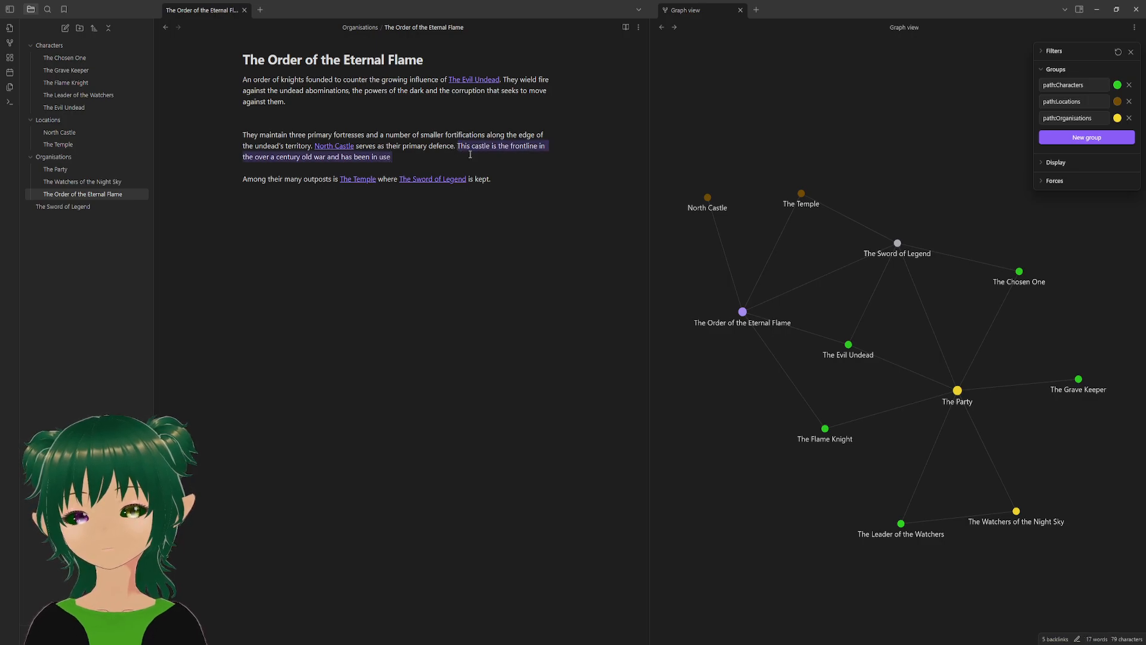
{"action": "type", "text": "It has "}
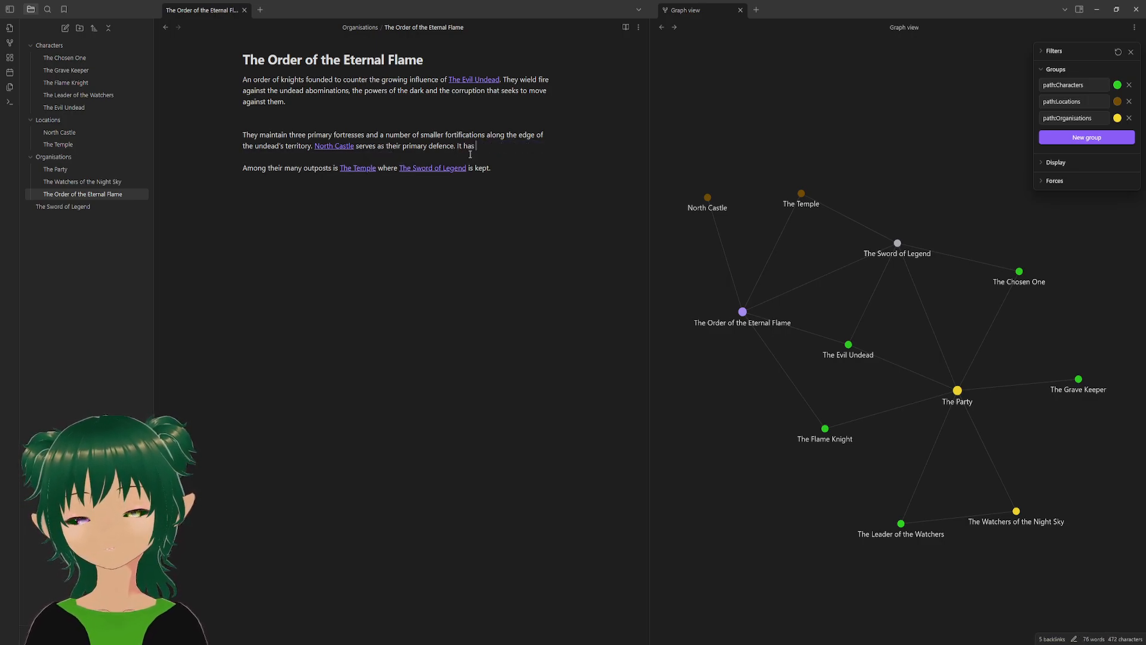
{"action": "type", "text": "been their "}
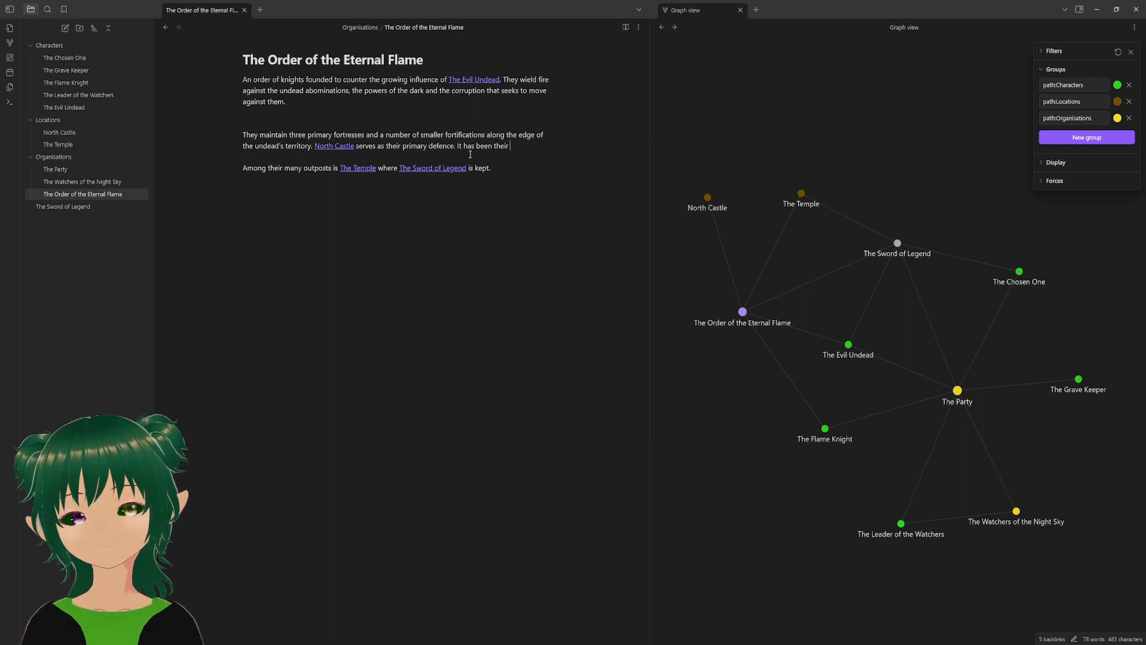
{"action": "type", "text": "headquartersa"}
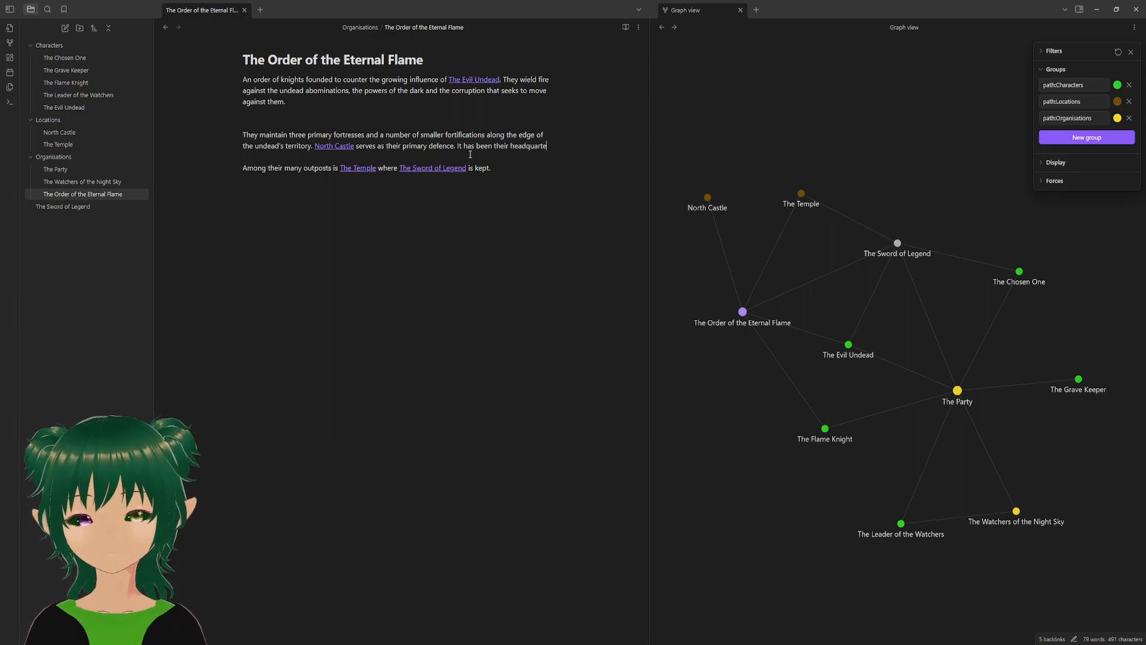
{"action": "key", "text": "BackSpace"}
{"action": "key", "text": "BackSpace"}
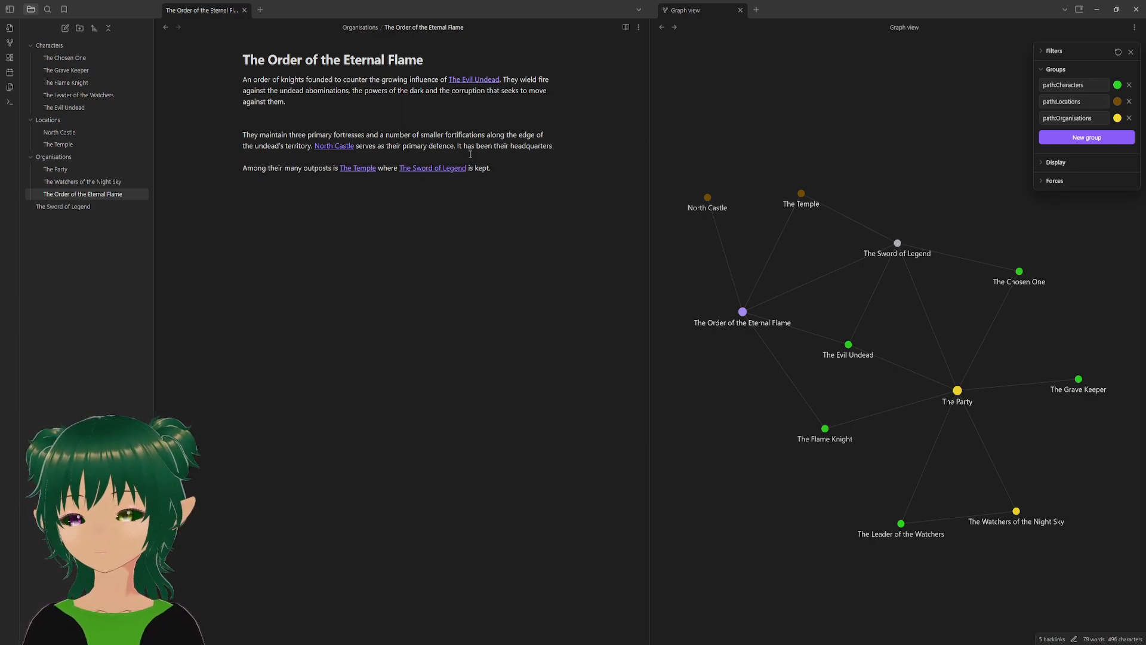
{"action": "type", "text": "for almost a hundred yea"}
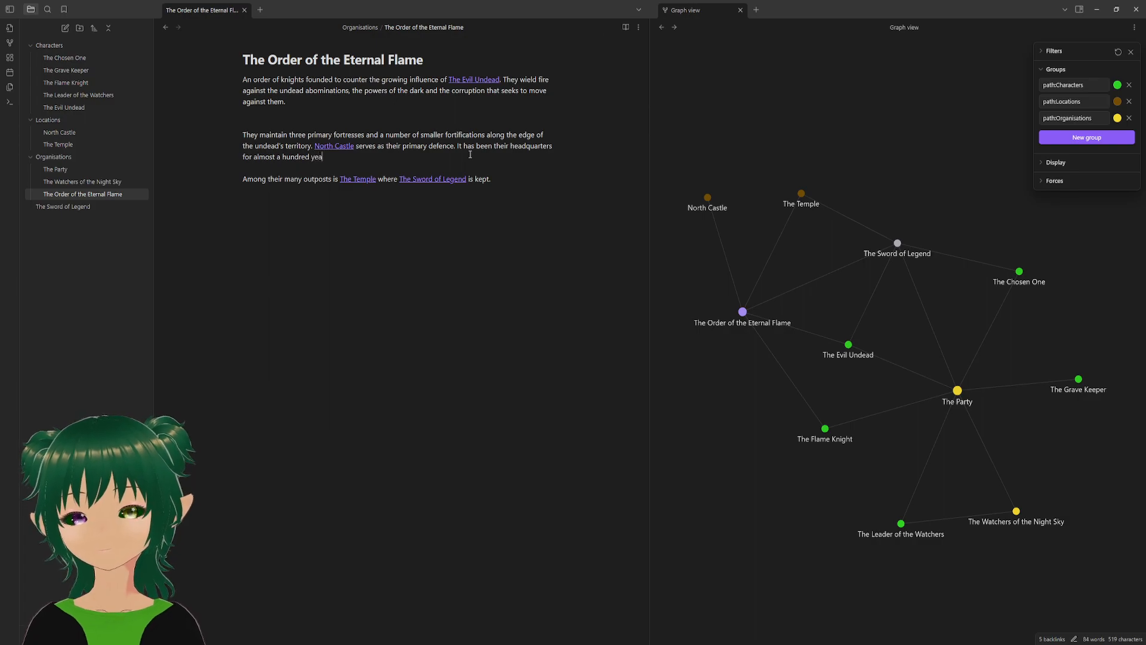
{"action": "type", "text": "tssi"}
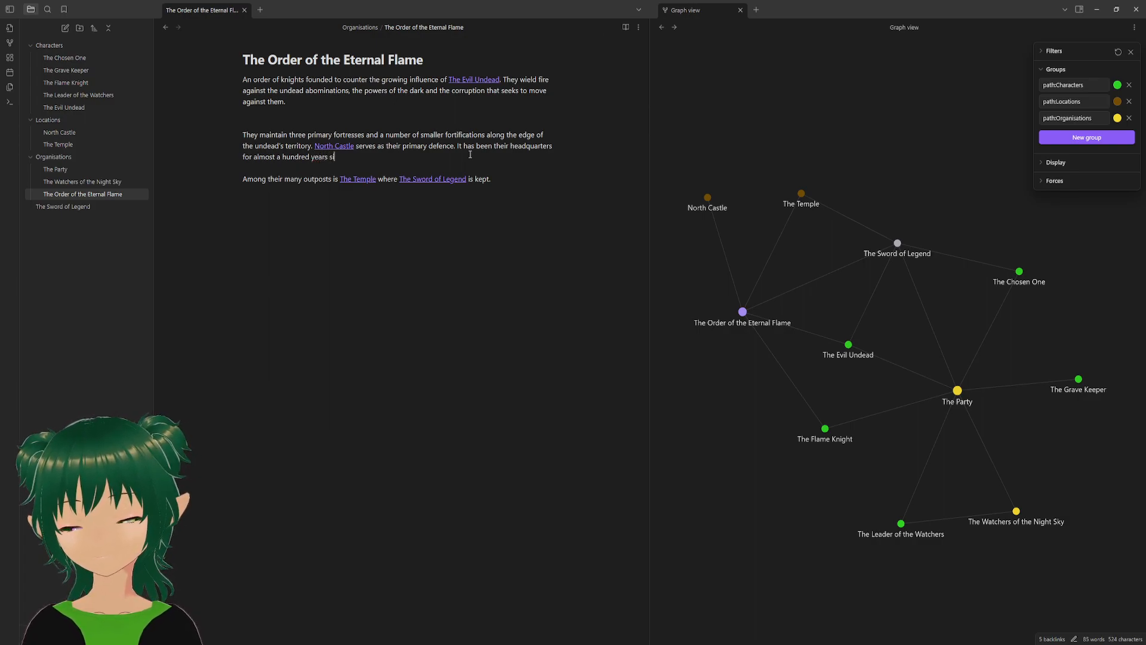
{"action": "type", "text": "nce the fall of "}
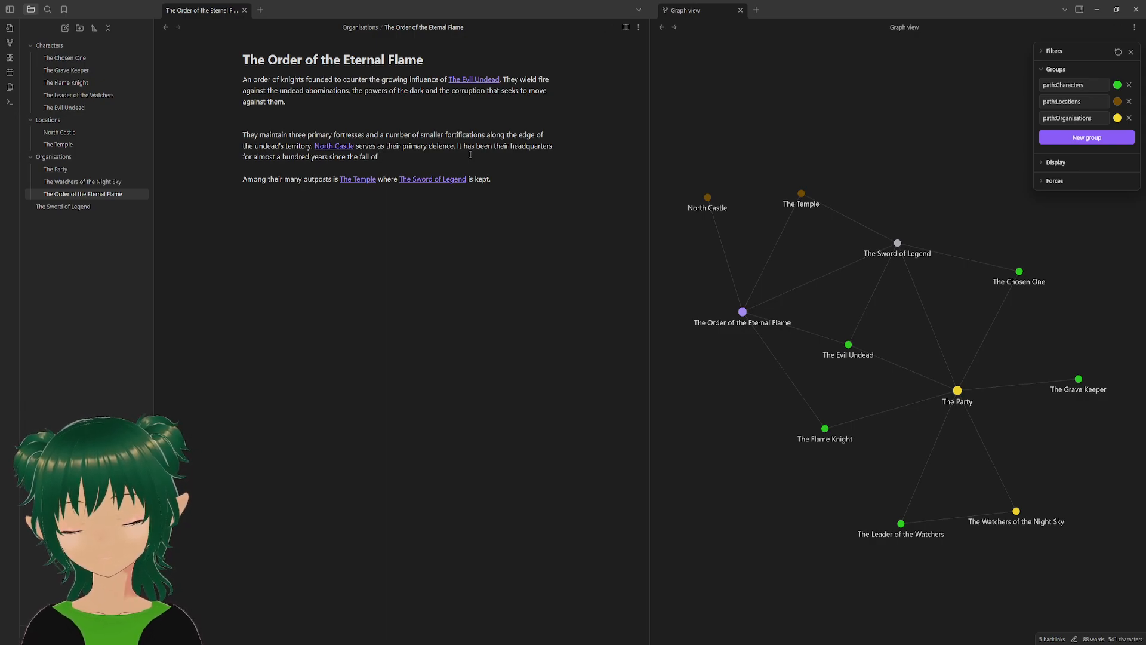
- Complete the sentence with a link to a new note, "Old cast", followed by "whose ruins stand within the undead's territory."
{"action": "type", "text": "[[Old cast"}
{"action": "key", "text": "Down"}
{"action": "left_click", "coordinate": [470, 155]}
{"action": "type", "text": "whose ruin"}
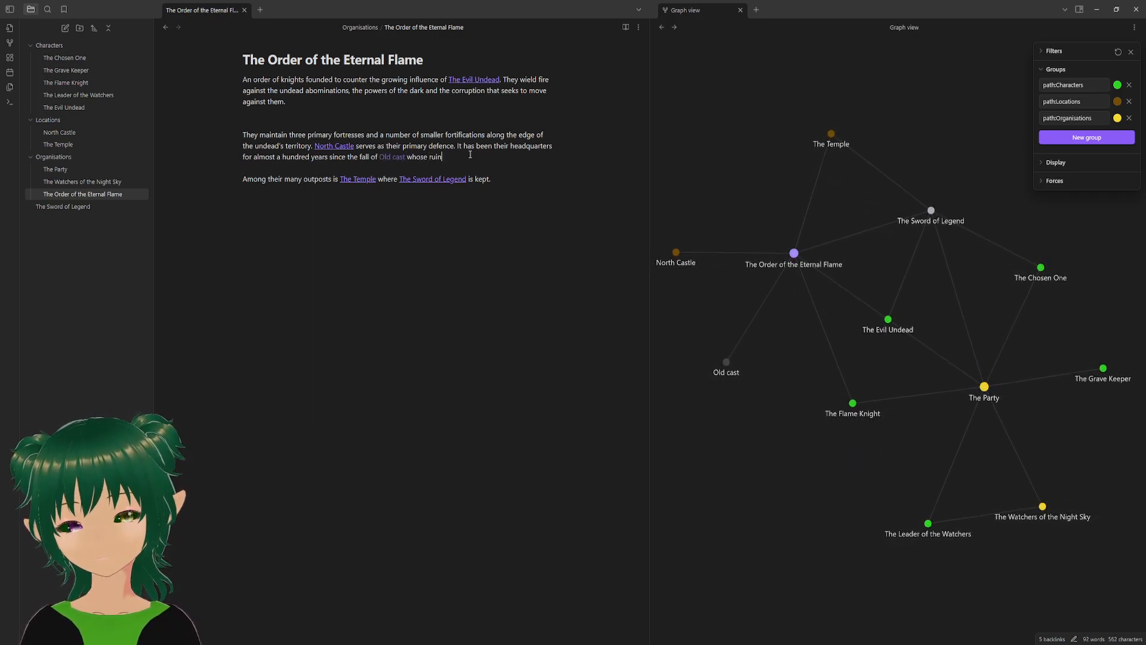
{"action": "type", "text": "s stand "}
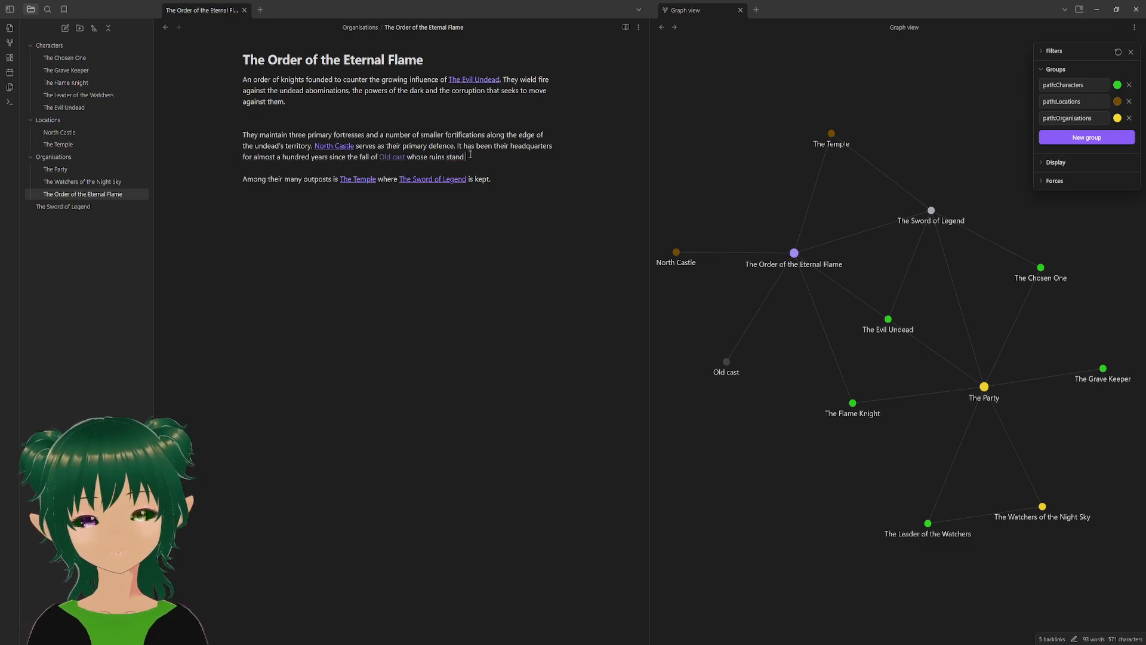
{"action": "type", "text": "within "}
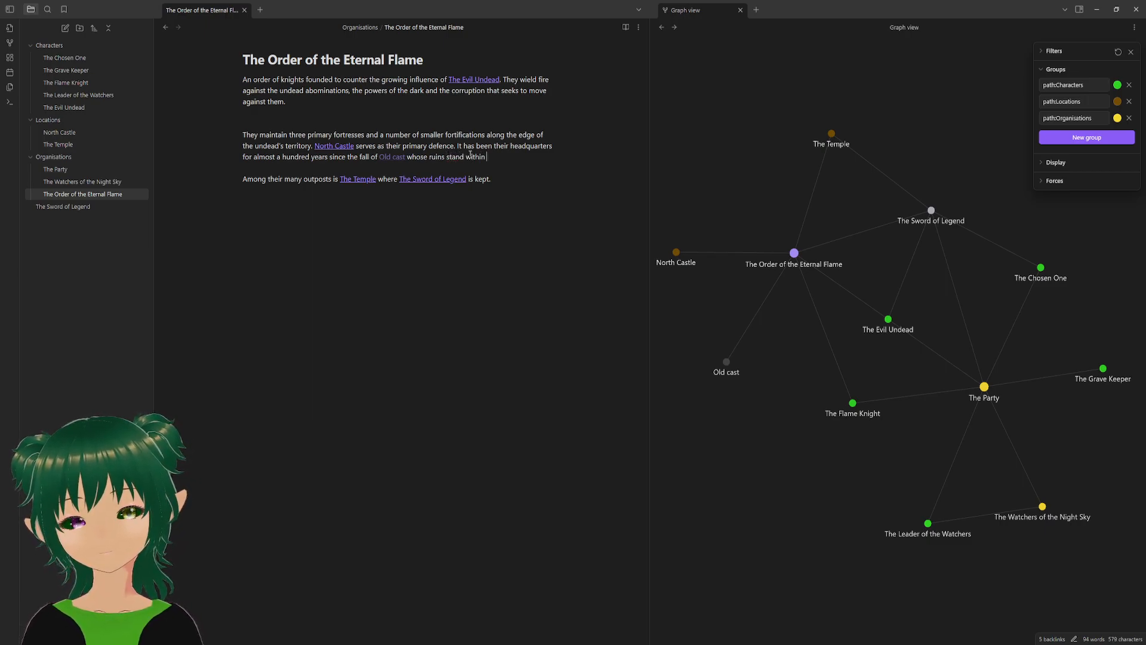
{"action": "type", "text": "the undeads "}
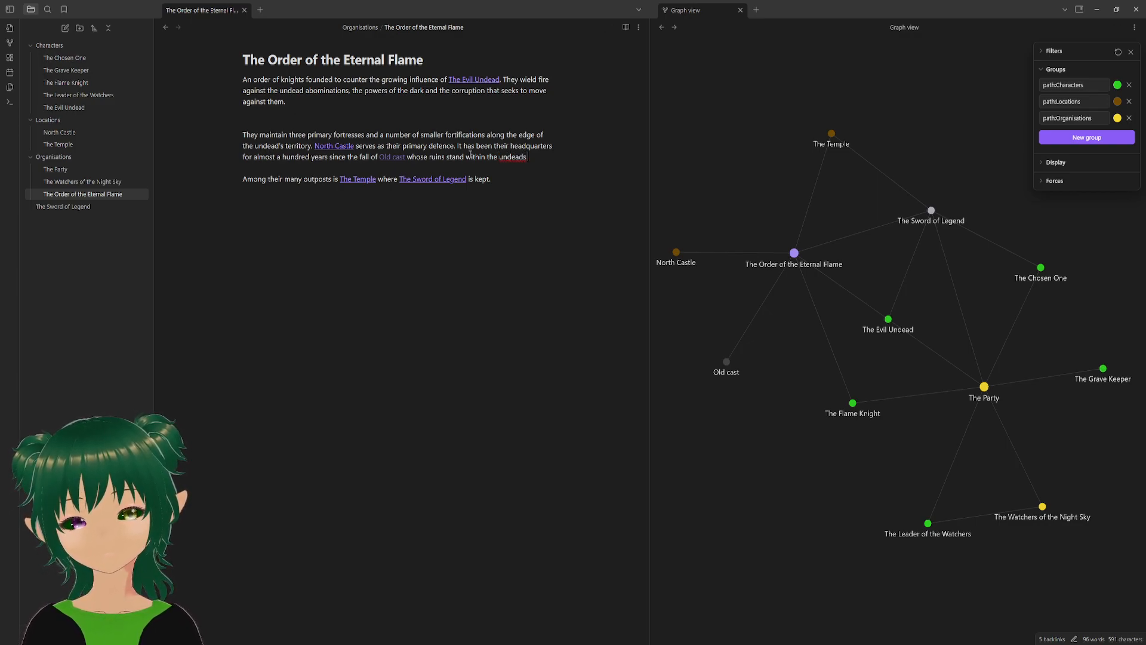
{"action": "type", "text": "'s"}
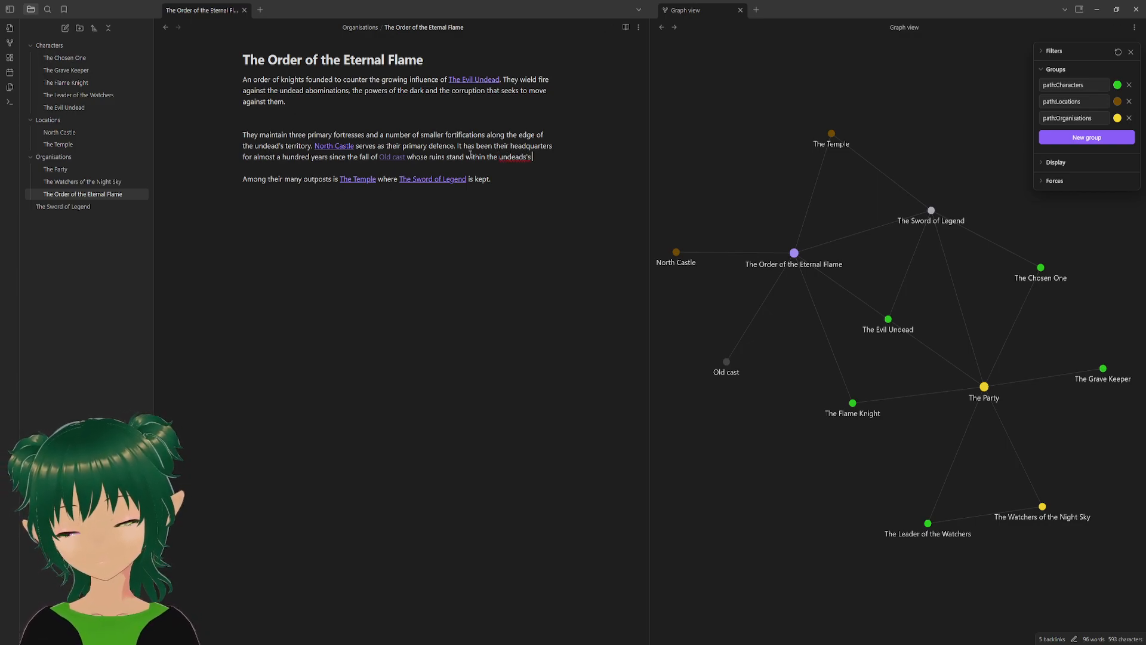
{"action": "key", "text": "BackSpace"}
{"action": "key", "text": "BackSpace"}
{"action": "key", "text": "BackSpace"}
{"action": "key", "text": "BackSpace"}
{"action": "type", "text": "'s terri"}
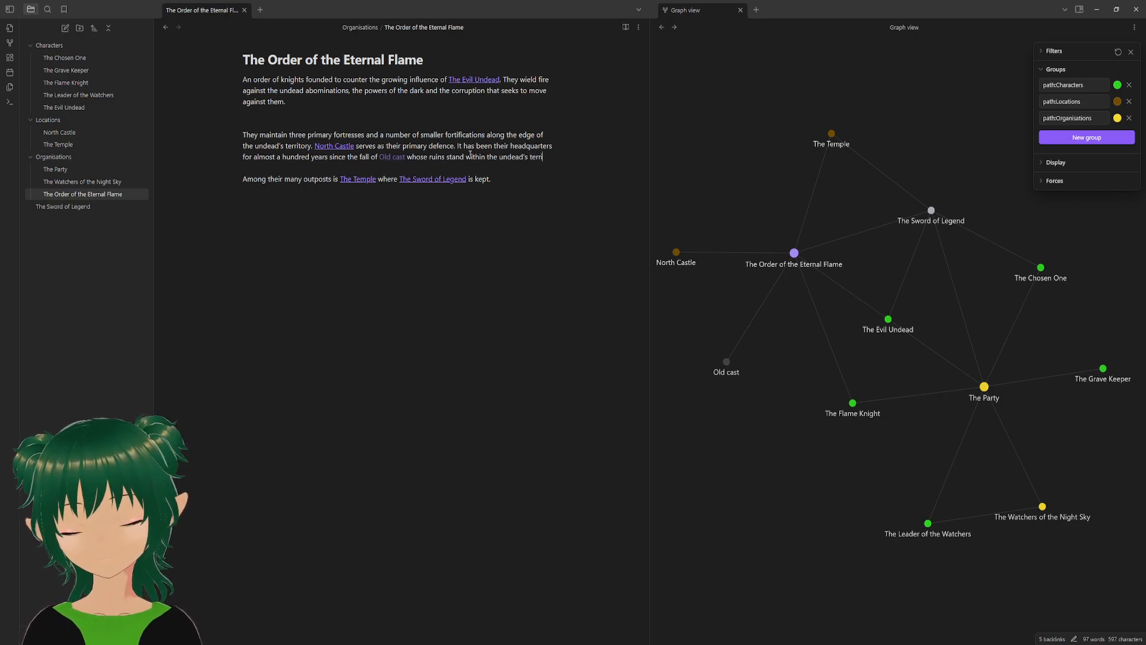
{"action": "type", "text": "tory."}
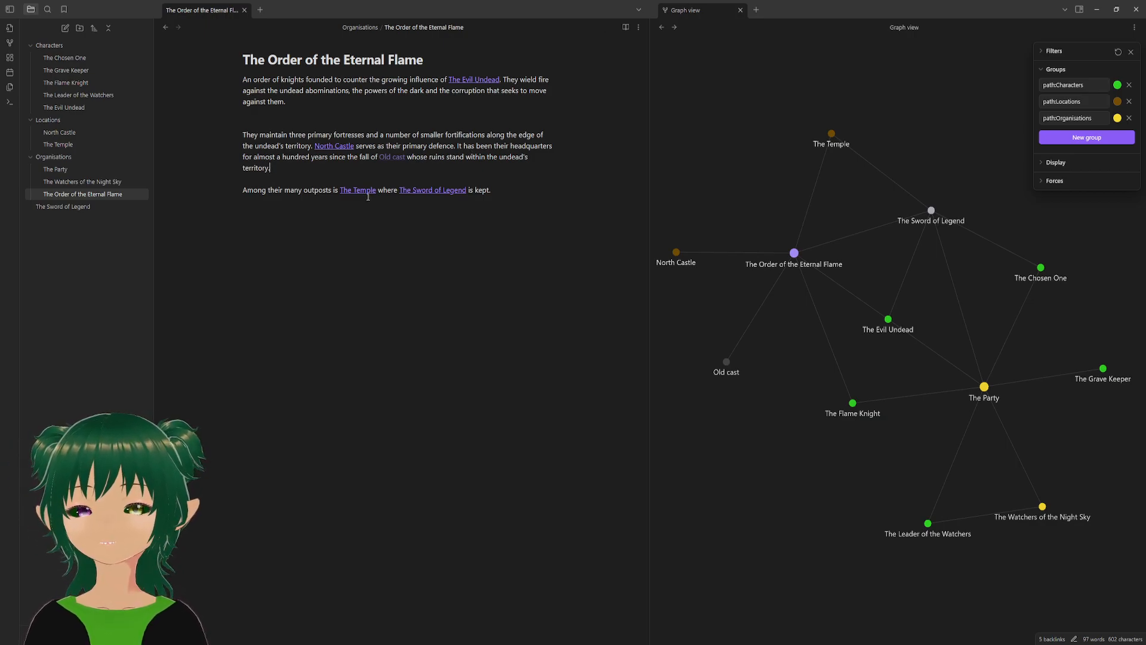
- Create the note from the "Old cast" link and rename it "Old Castle"
{"action": "left_click", "coordinate": [392, 157]}
{"action": "left_click", "coordinate": [288, 60]}
{"action": "key", "text": "BackSpace"}
{"action": "key", "text": "BackSpace"}
{"action": "key", "text": "BackSpace"}
{"action": "key", "text": "BackSpace"}
{"action": "type", "text": "Castle"}
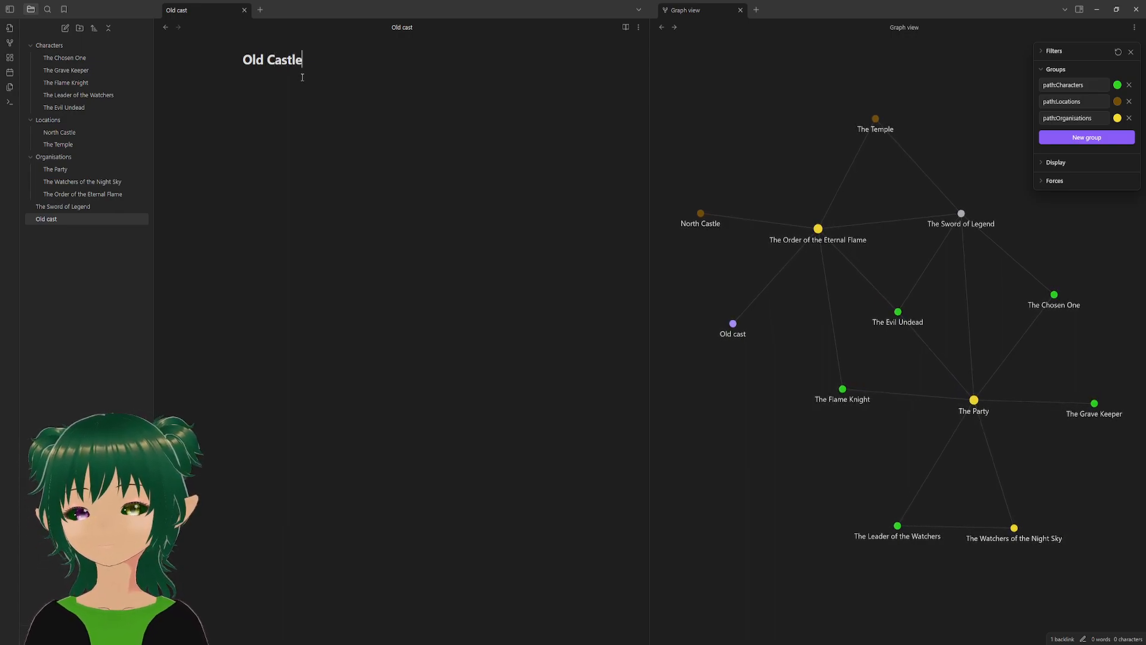
{"action": "key", "text": "Return"}
- Begin the Old Castle note's description with the text "The former headquarters of"
{"action": "type", "text": "The "}
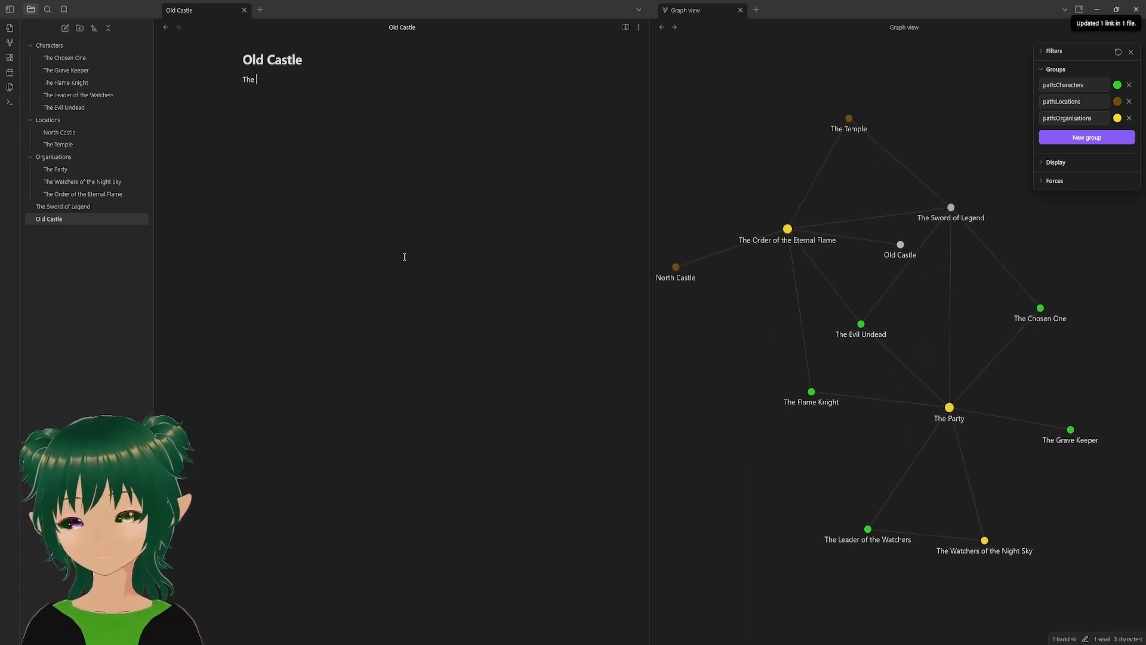
{"action": "type", "text": "former "}
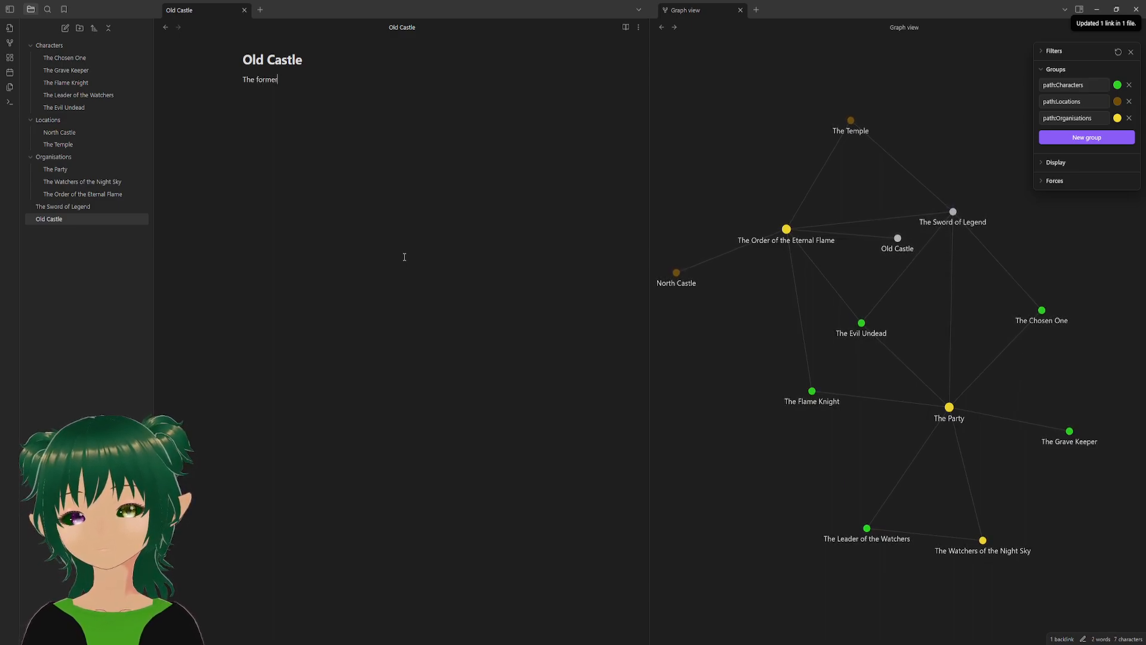
{"action": "type", "text": "headqua"}
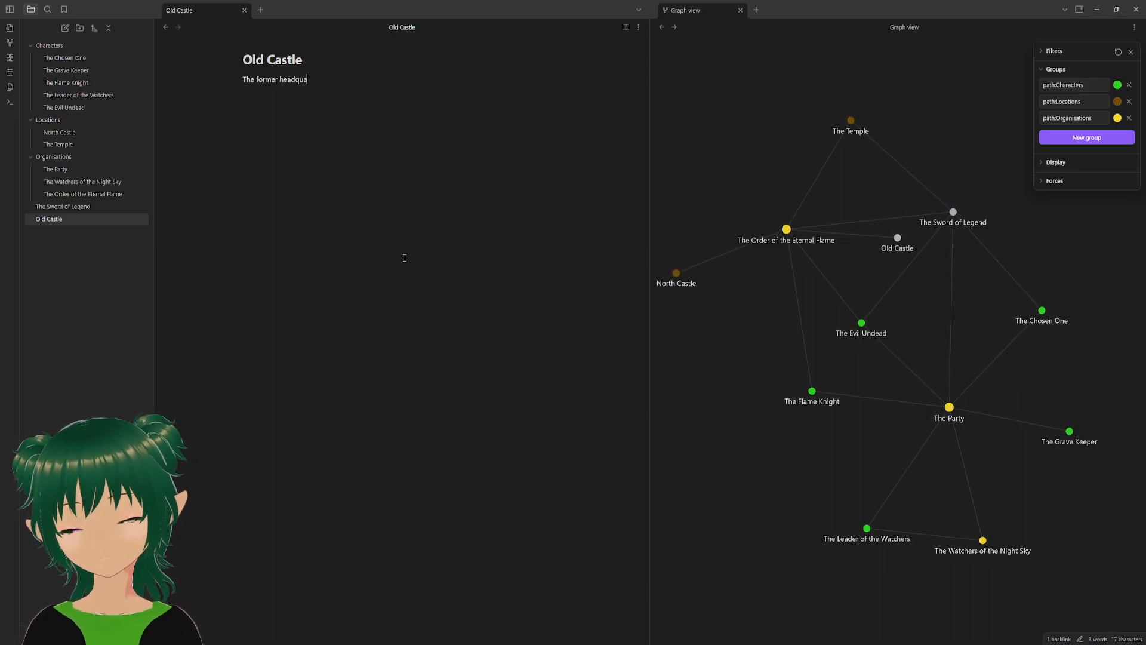
{"action": "type", "text": "rters of the order fo the"}
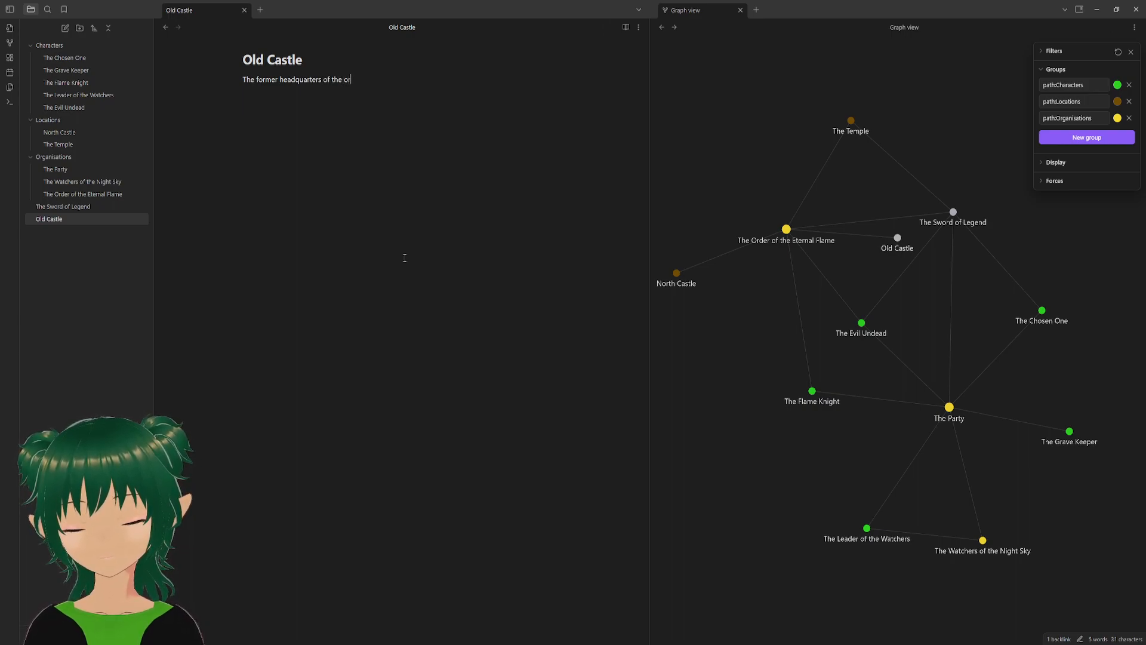
{"action": "key", "text": "BackSpace"}
{"action": "key", "text": "BackSpace"}
{"action": "key", "text": "BackSpace"}
{"action": "key", "text": "BackSpace"}
{"action": "key", "text": "BackSpace"}
{"action": "key", "text": "BackSpace"}
{"action": "key", "text": "BackSpace"}
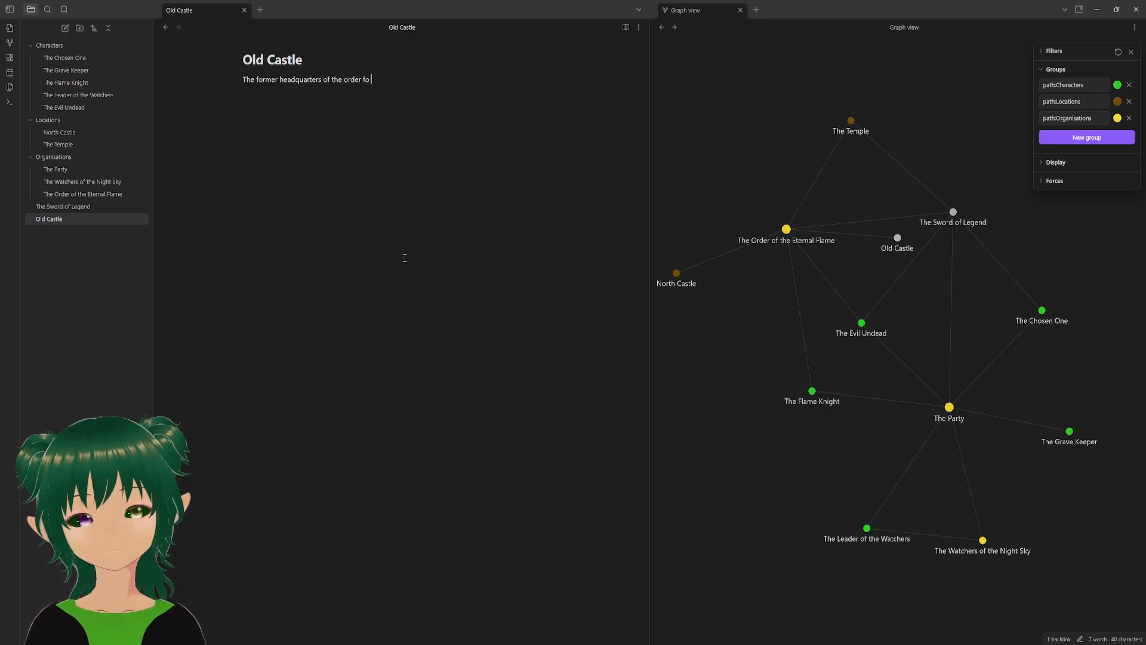
{"action": "type", "text": "of the"}
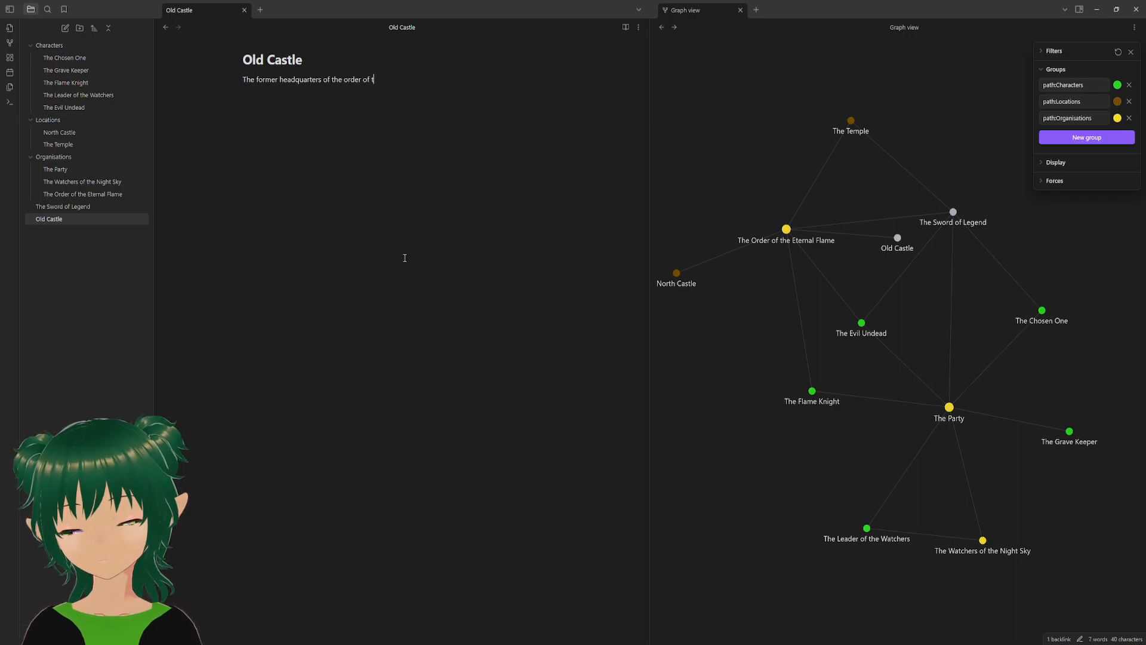
{"action": "key", "text": "BackSpace"}
{"action": "key", "text": "BackSpace"}
{"action": "key", "text": "BackSpace"}
{"action": "key", "text": "BackSpace"}
{"action": "key", "text": "BackSpace"}
{"action": "key", "text": "BackSpace"}
{"action": "key", "text": "BackSpace"}
{"action": "key", "text": "BackSpace"}
{"action": "key", "text": "BackSpace"}
{"action": "key", "text": "BackSpace"}
{"action": "key", "text": "BackSpace"}
{"action": "key", "text": "BackSpace"}
{"action": "key", "text": "BackSpace"}
{"action": "key", "text": "BackSpace"}
{"action": "key", "text": "BackSpace"}
{"action": "key", "text": "BackSpace"}
{"action": "key", "text": "BackSpace"}
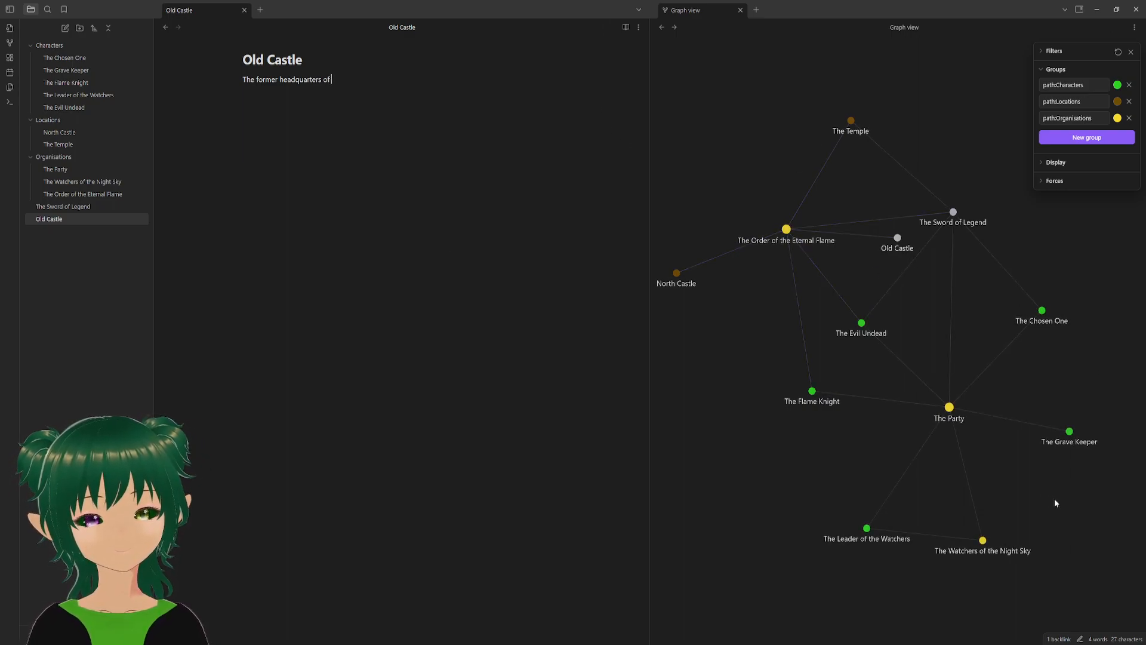
- Pull the Old Castle node out of the graph's centre and continue the note's sentence with a link to The Order of the Eternal Flame
{"action": "left_click_drag", "start_coordinate": [897, 237], "coordinate": [740, 160]}
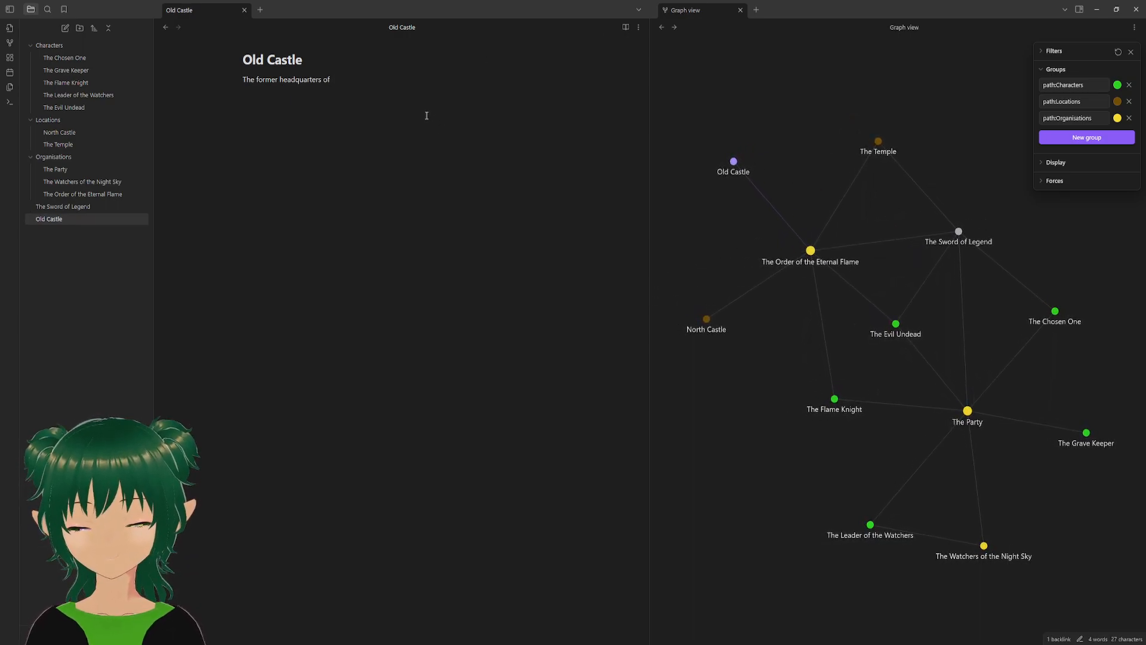
{"action": "type", "text": "["}
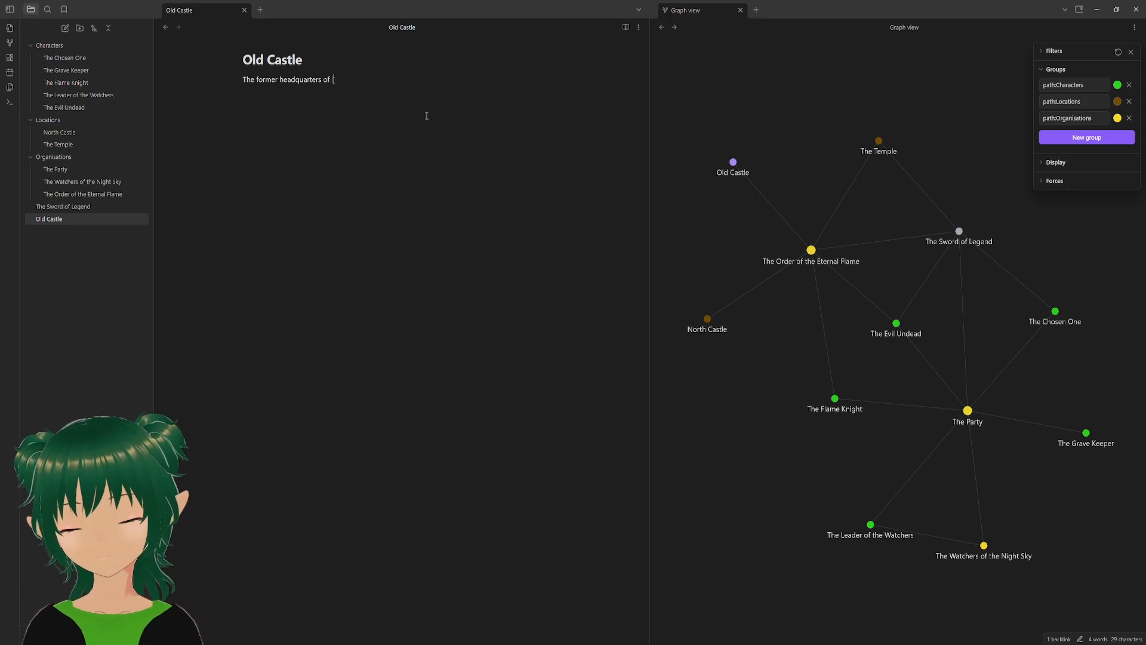
{"action": "type", "text": "["}
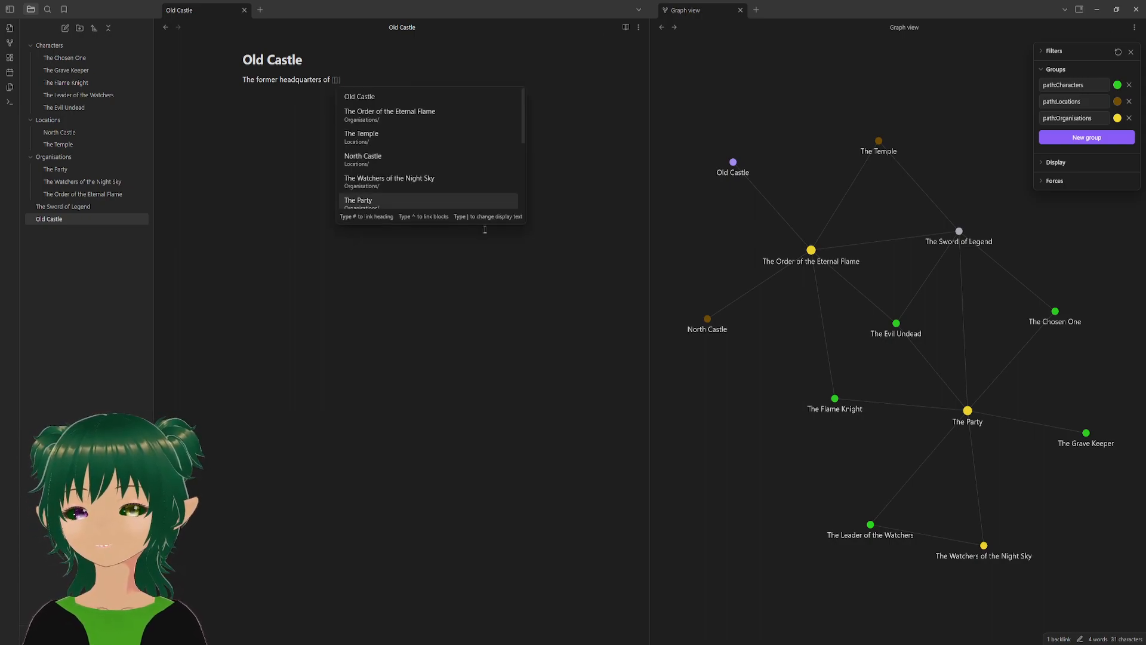
{"action": "type", "text": "The Or"}
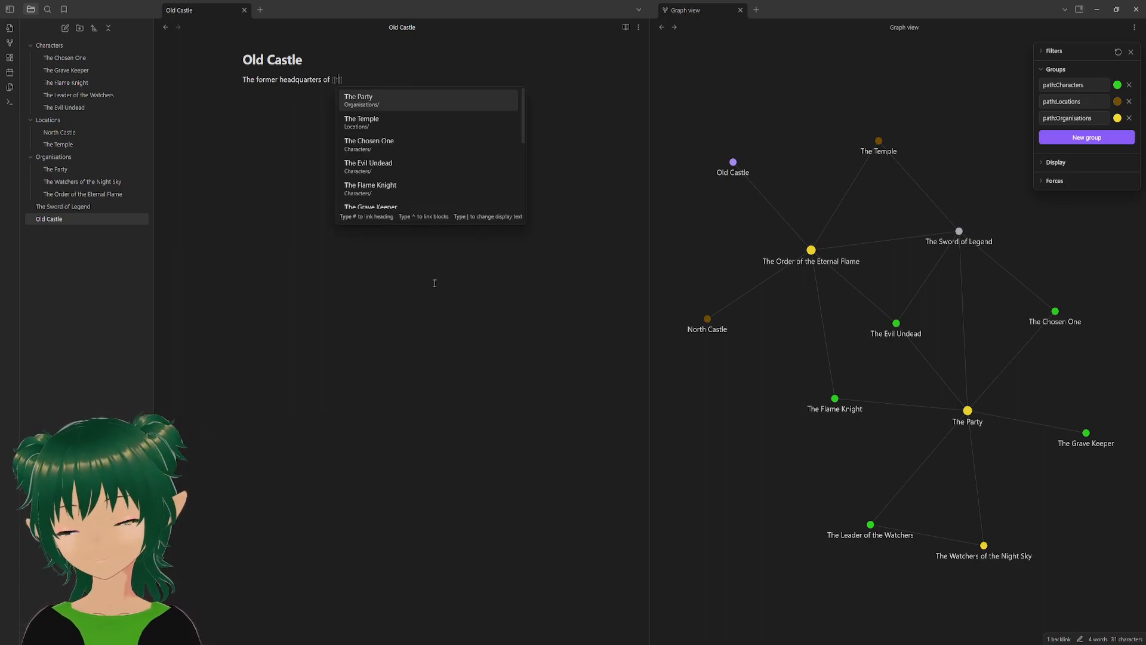
{"action": "key", "text": "Return"}
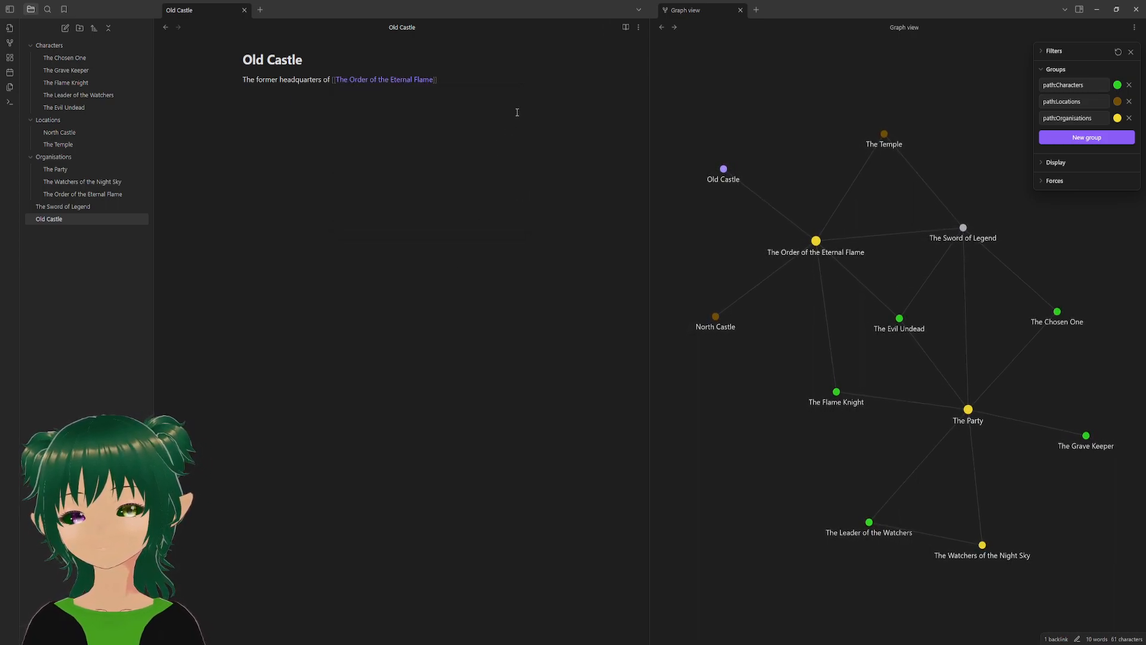
- Add the sentence "It was destroyed almost a century ago and now houses one of the underling of", ending with a link to The Evil Undead
{"action": "type", "text": "."}
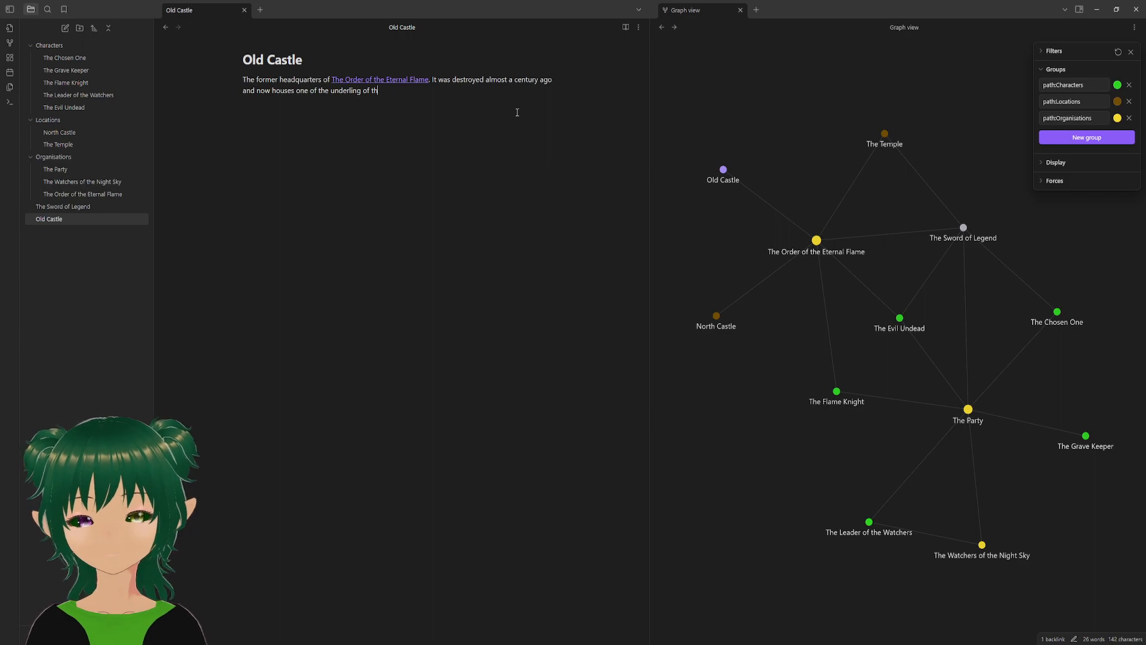
{"action": "type", "text": "[[The a"}
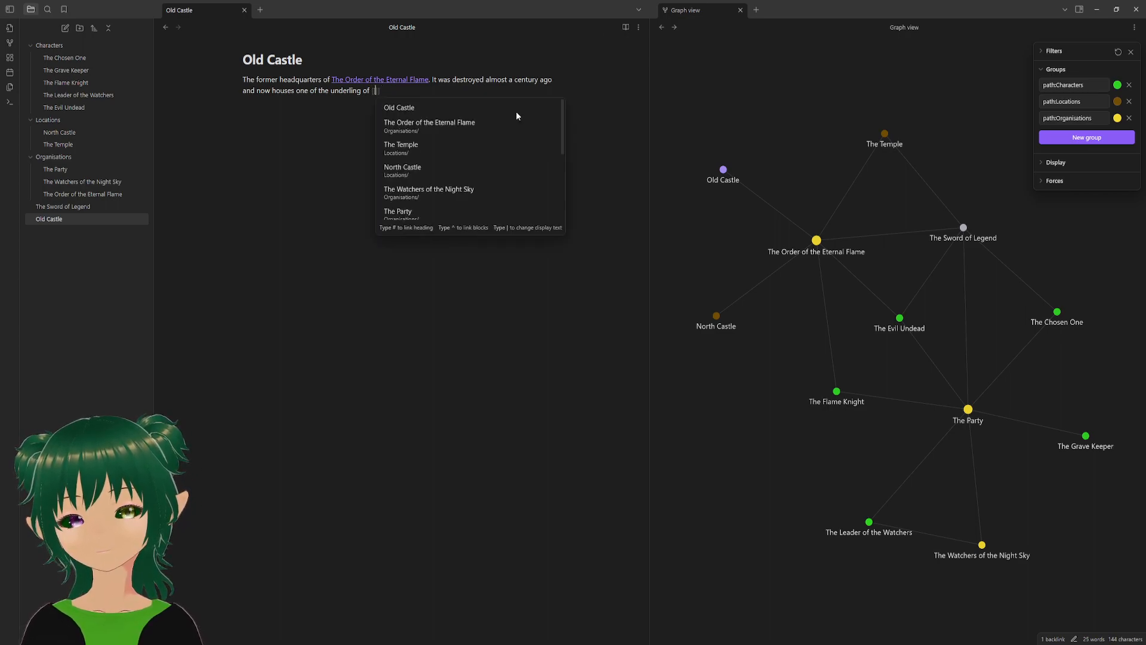
{"action": "key", "text": "BackSpace"}
{"action": "type", "text": "Evil Undead"}
{"action": "key", "text": "Return"}
{"action": "type", "text": "."}
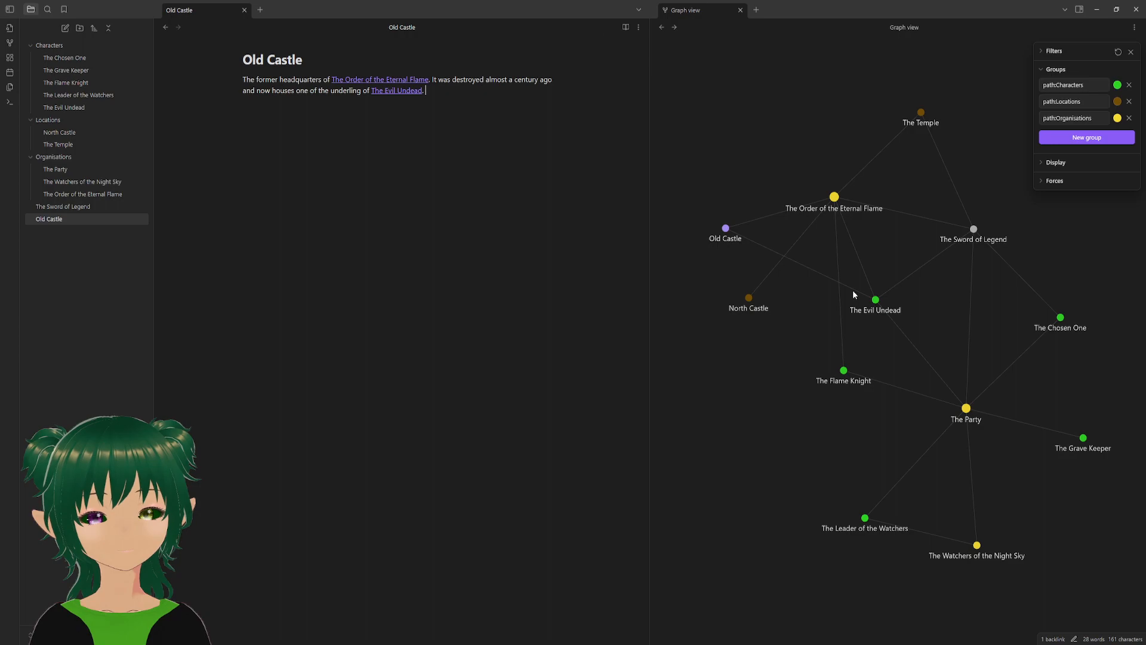
- Reposition the Old Castle and The Flame Knight nodes in the graph to separate their crossing links
{"action": "left_click_drag", "start_coordinate": [726, 230], "coordinate": [848, 312]}
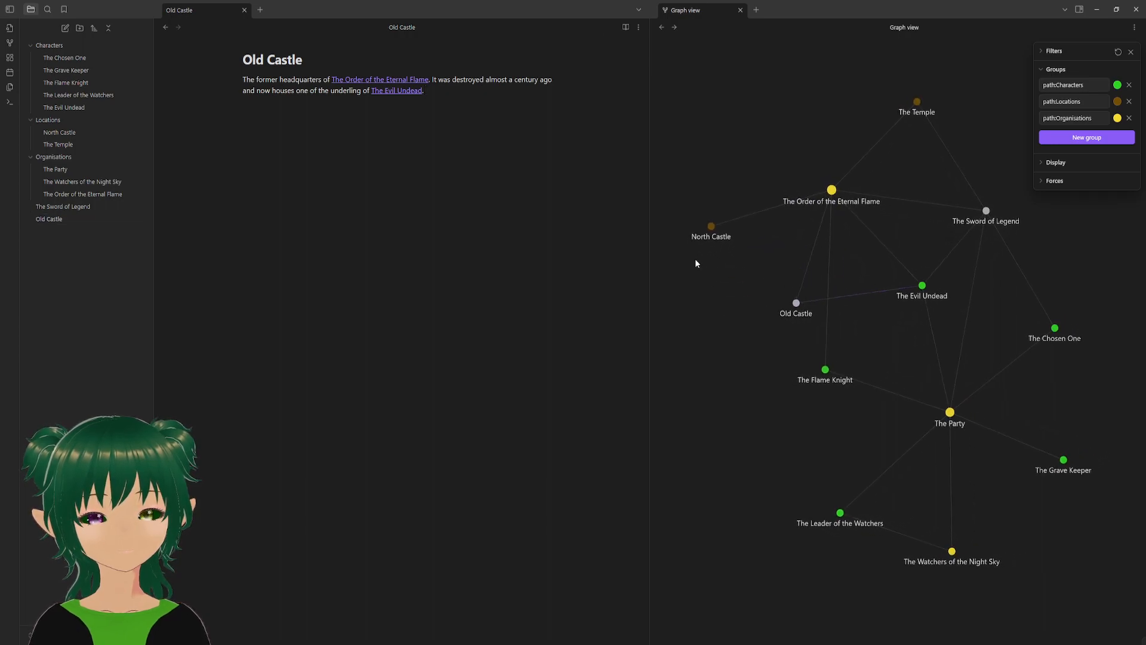
{"action": "left_click_drag", "start_coordinate": [840, 356], "coordinate": [808, 337]}
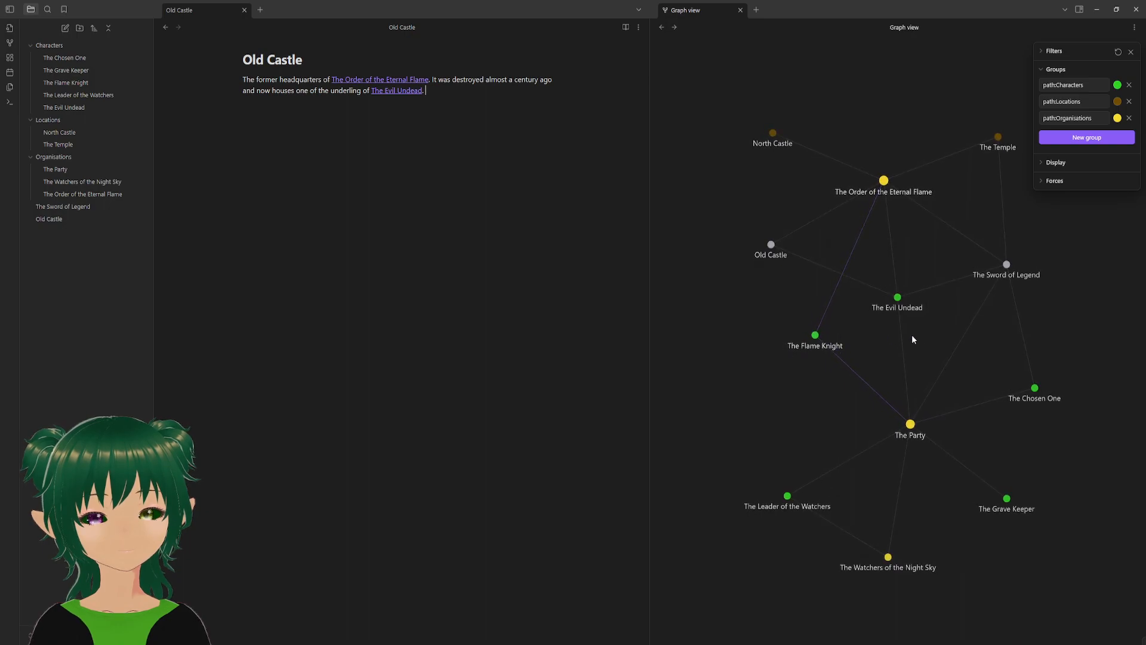
{"action": "left_click_drag", "start_coordinate": [771, 253], "coordinate": [890, 280]}
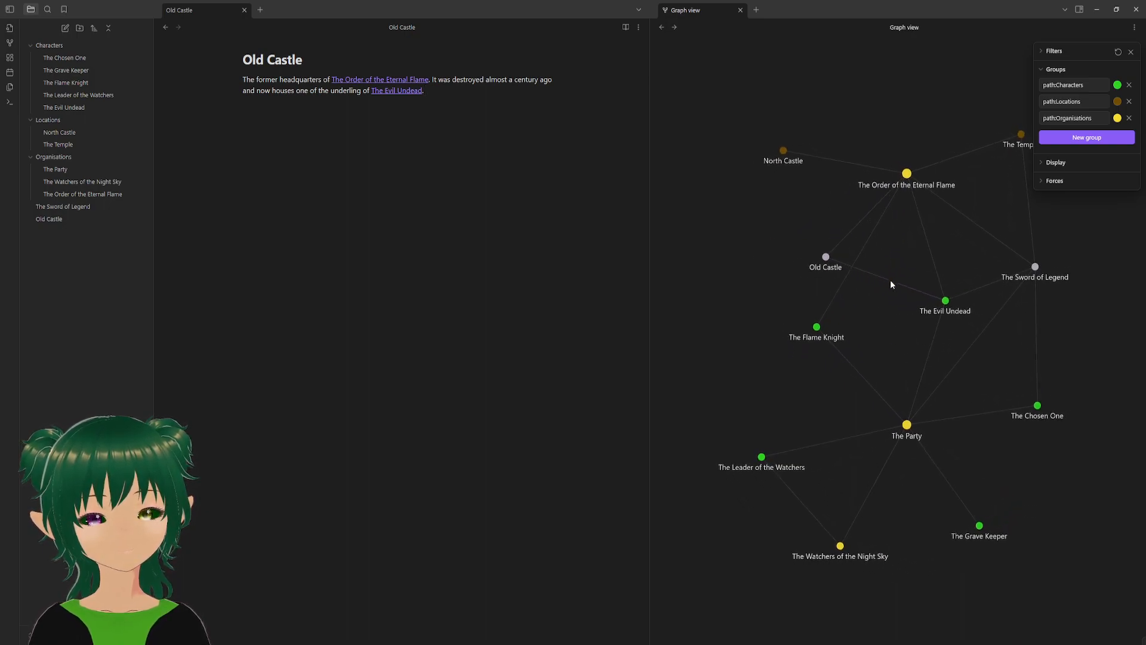
- Try a repel force of 12.08 in the graph, test it by moving nodes, and raise the force again
{"action": "left_click", "coordinate": [1042, 181]}
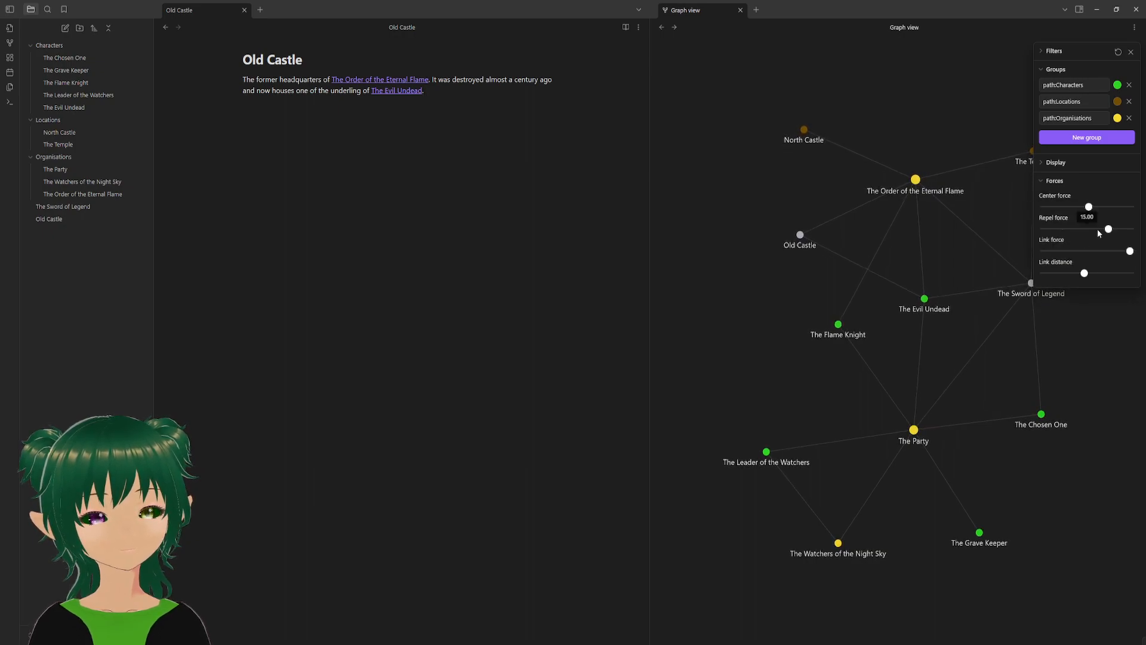
{"action": "left_click_drag", "start_coordinate": [1108, 232], "coordinate": [1096, 231]}
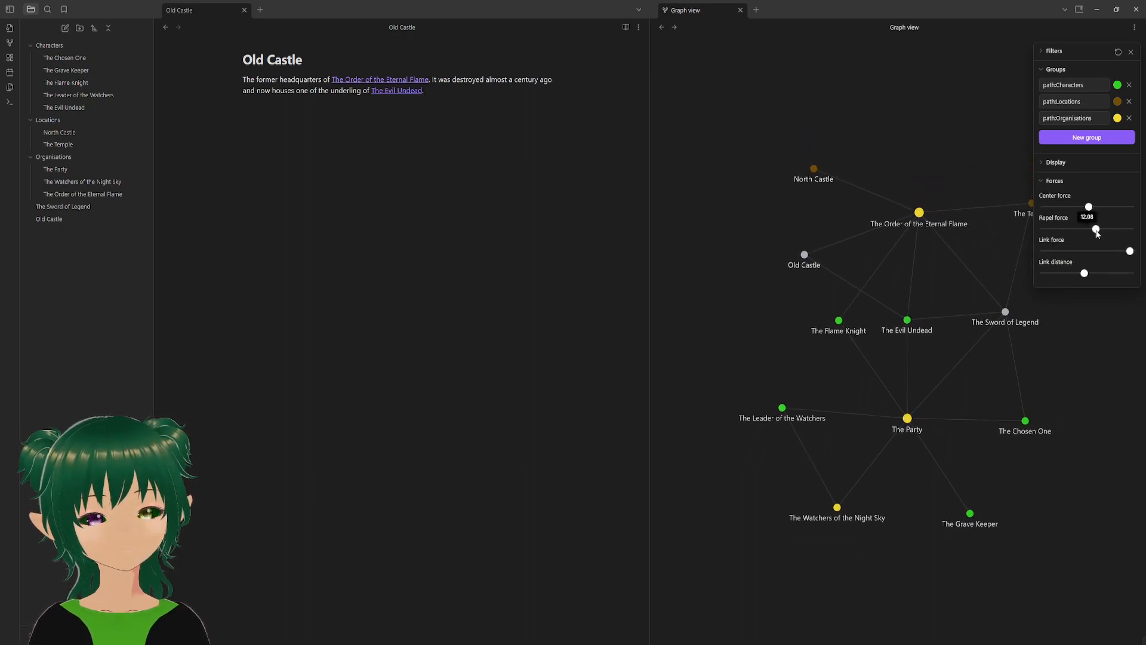
{"action": "left_click_drag", "start_coordinate": [807, 255], "coordinate": [856, 297]}
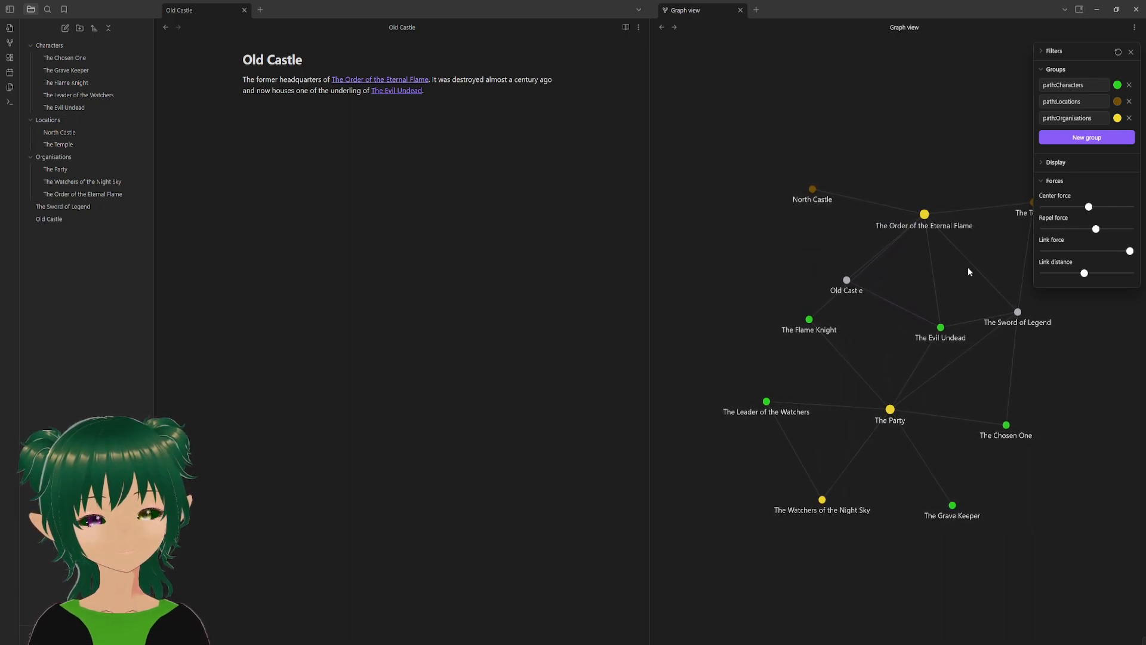
{"action": "left_click_drag", "start_coordinate": [1091, 231], "coordinate": [1108, 232]}
{"action": "left_click_drag", "start_coordinate": [972, 211], "coordinate": [903, 180]}
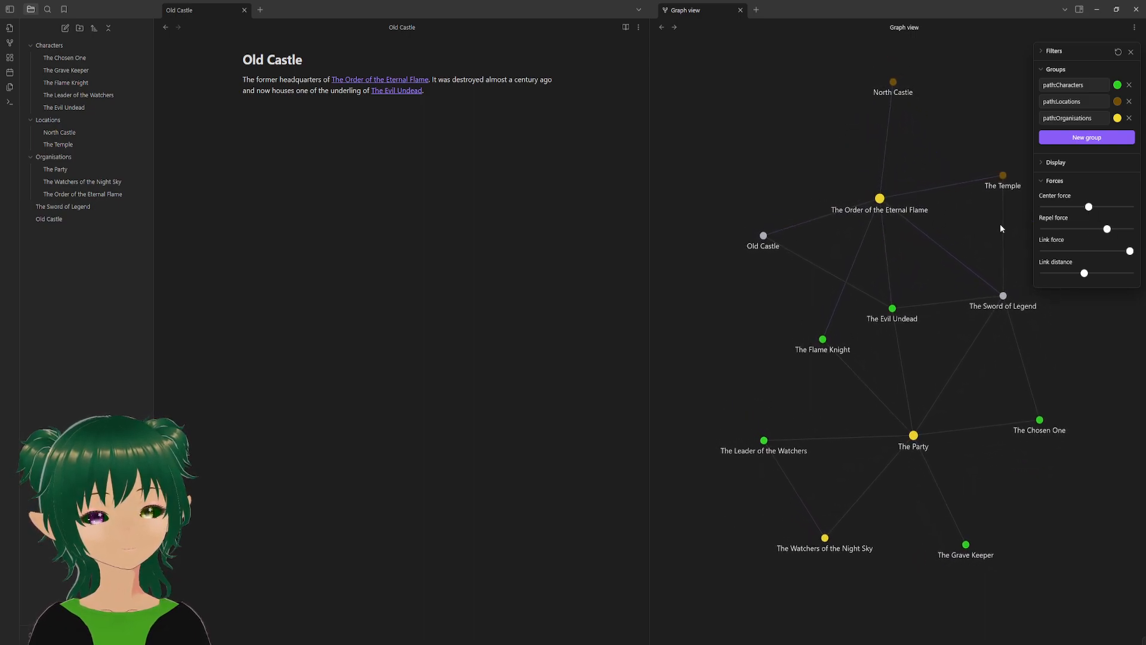
- Try a link force of about half in the graph, moving the Old Castle and The Flame Knight nodes to test the layout
{"action": "left_click_drag", "start_coordinate": [1130, 251], "coordinate": [1108, 229]}
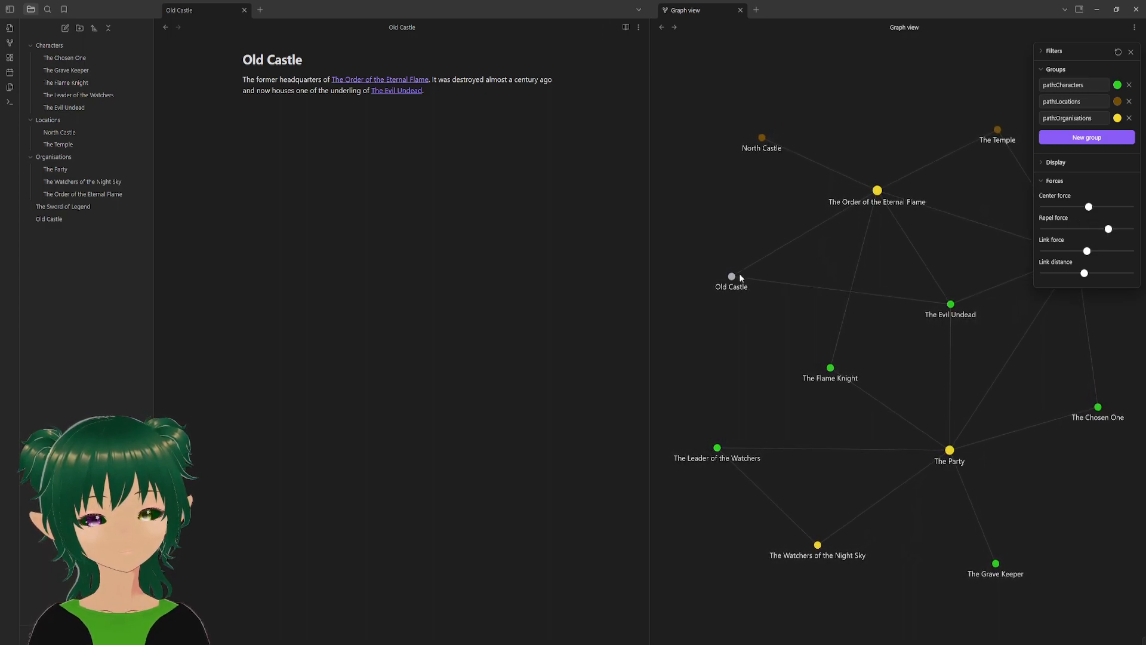
{"action": "left_click_drag", "start_coordinate": [740, 277], "coordinate": [864, 315]}
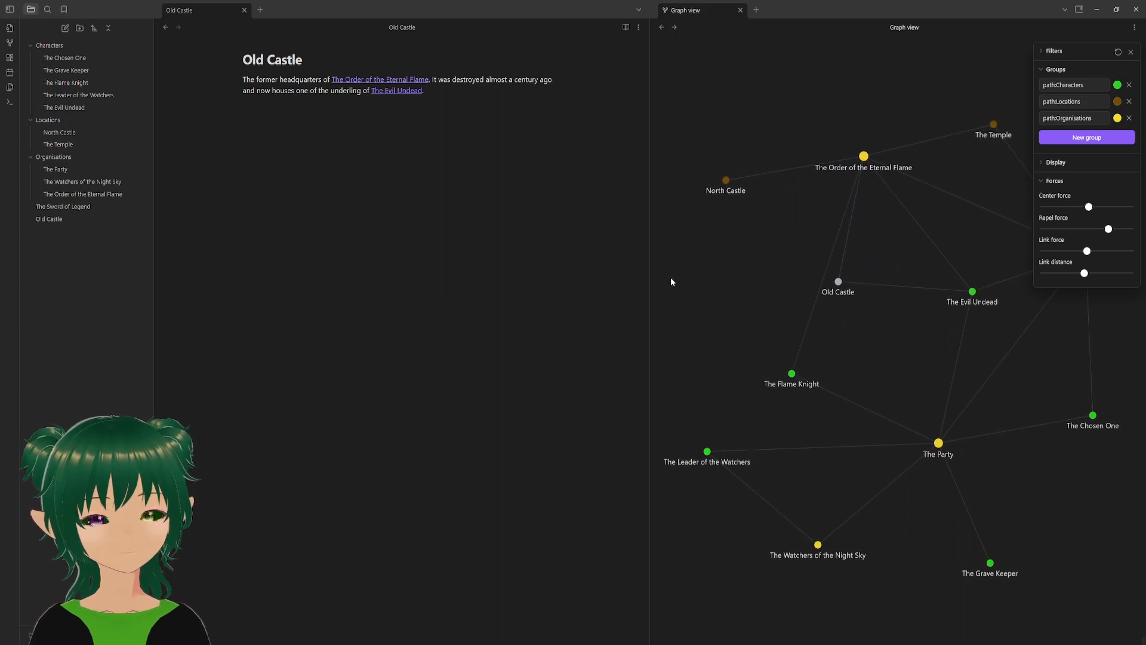
{"action": "left_click_drag", "start_coordinate": [792, 373], "coordinate": [736, 315]}
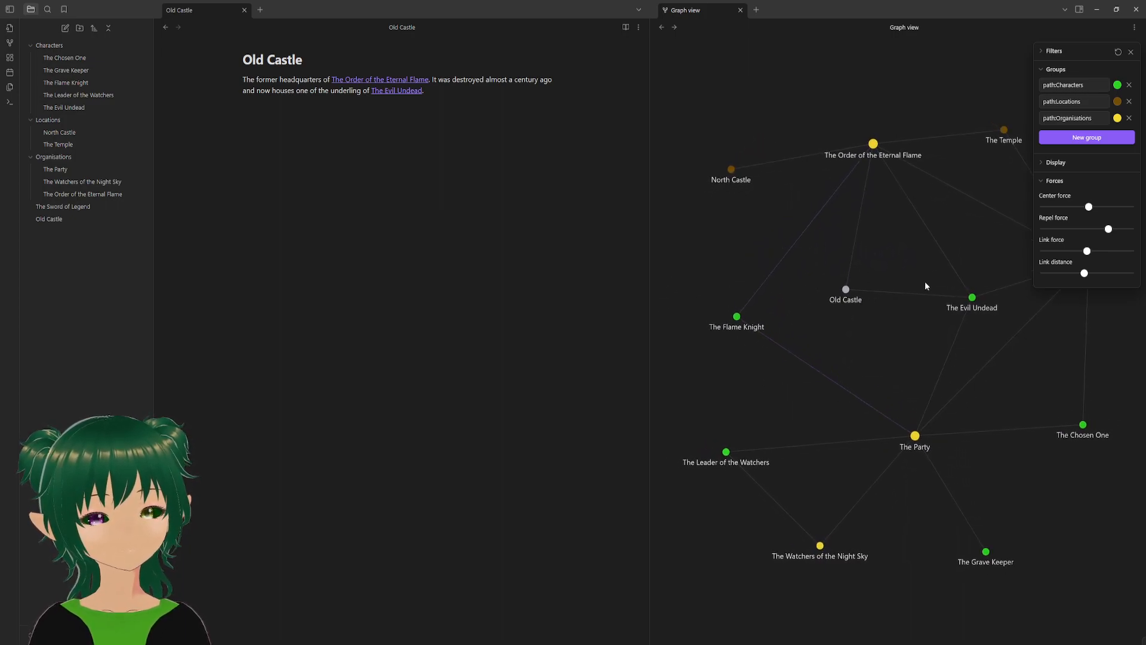
- Fine-tune the graph forces with link force back at maximum, a slightly higher link distance and a slightly lower center force
{"action": "mouse_move", "coordinate": [1087, 250]}
{"action": "left_mouse_down"}
{"action": "mouse_move", "coordinate": [1130, 250]}
{"action": "mouse_move", "coordinate": [1088, 273]}
{"action": "left_mouse_up"}
{"action": "left_click_drag", "start_coordinate": [948, 189], "coordinate": [840, 202]}
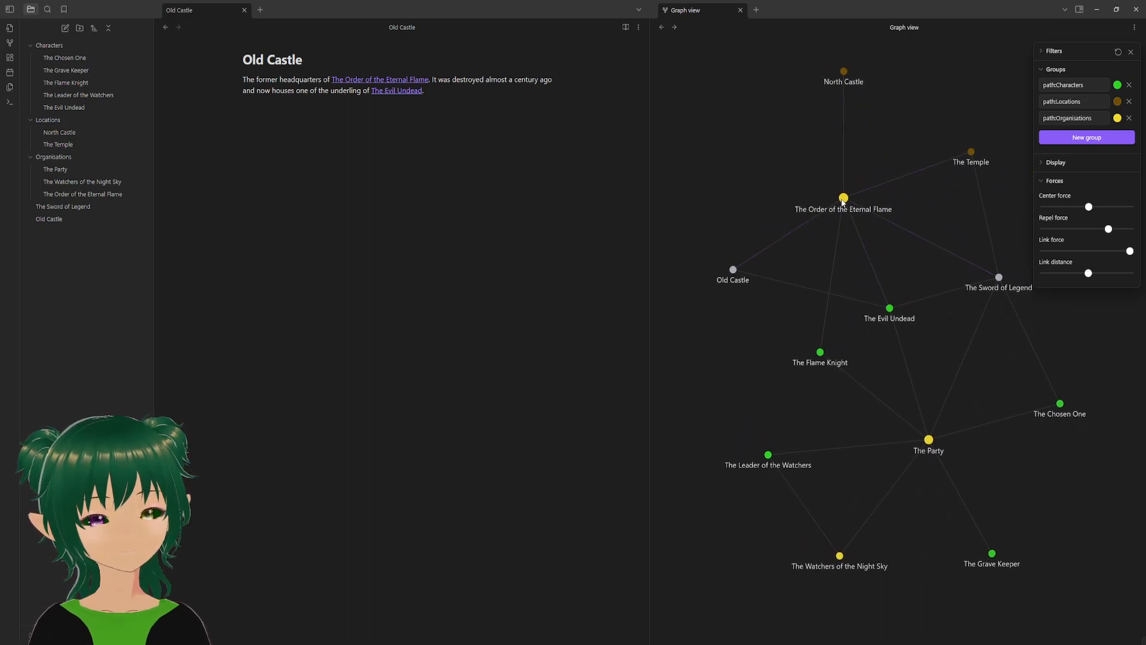
{"action": "mouse_move", "coordinate": [1089, 207]}
{"action": "left_mouse_down"}
{"action": "mouse_move", "coordinate": [1044, 208]}
{"action": "mouse_move", "coordinate": [1144, 208]}
{"action": "mouse_move", "coordinate": [1070, 216]}
{"action": "mouse_move", "coordinate": [1087, 219]}
{"action": "left_mouse_up"}
{"action": "left_click_drag", "start_coordinate": [954, 274], "coordinate": [900, 235]}
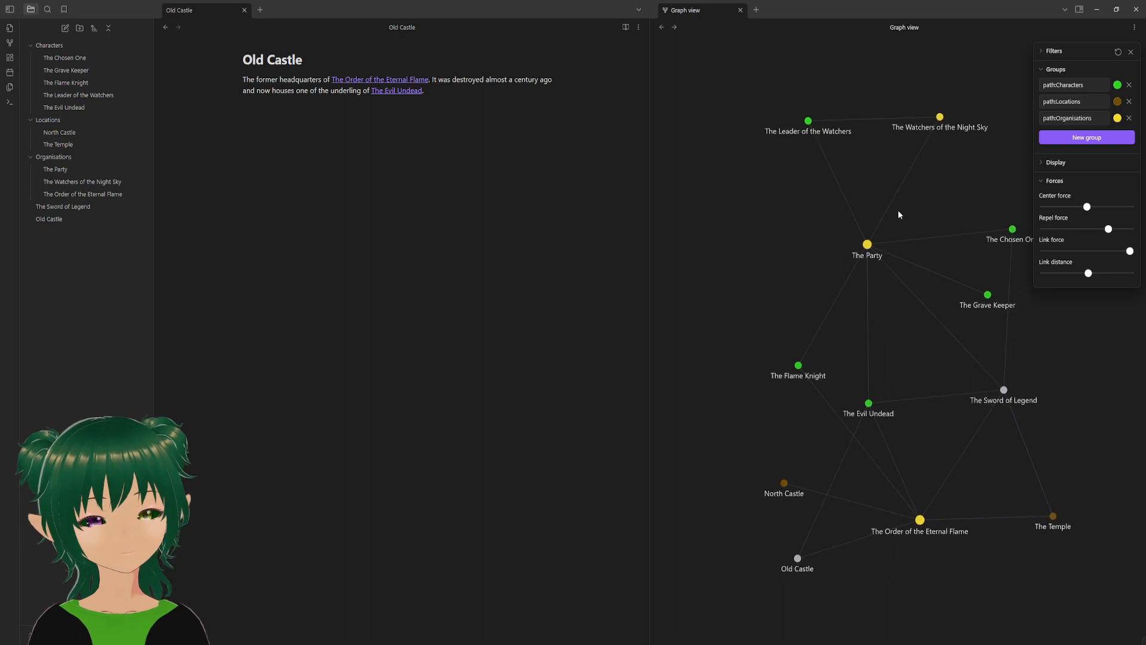
{"action": "left_click", "coordinate": [1051, 180]}
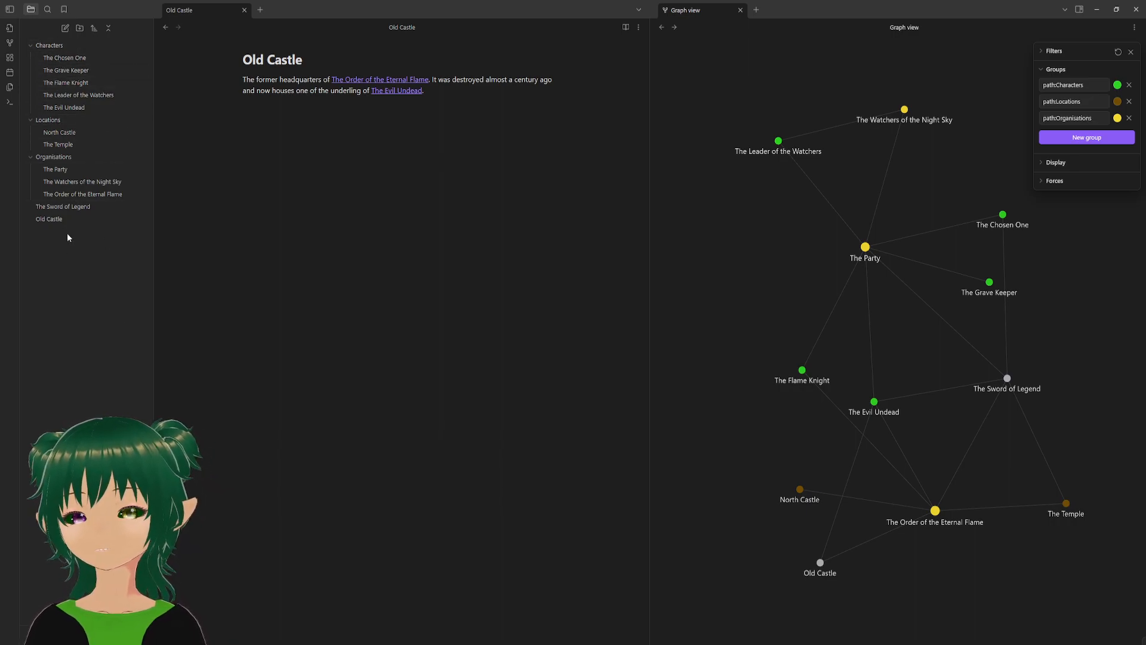
{"action": "left_click", "coordinate": [60, 58]}
{"action": "left_click", "coordinate": [59, 70]}
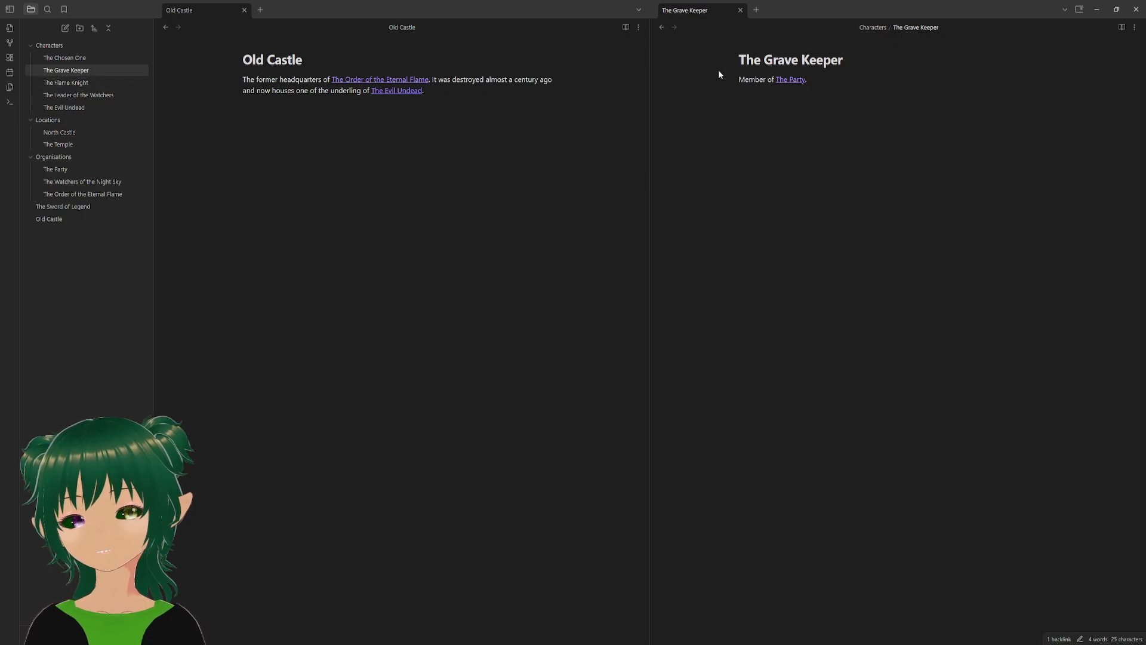
{"action": "left_click", "coordinate": [9, 30]}
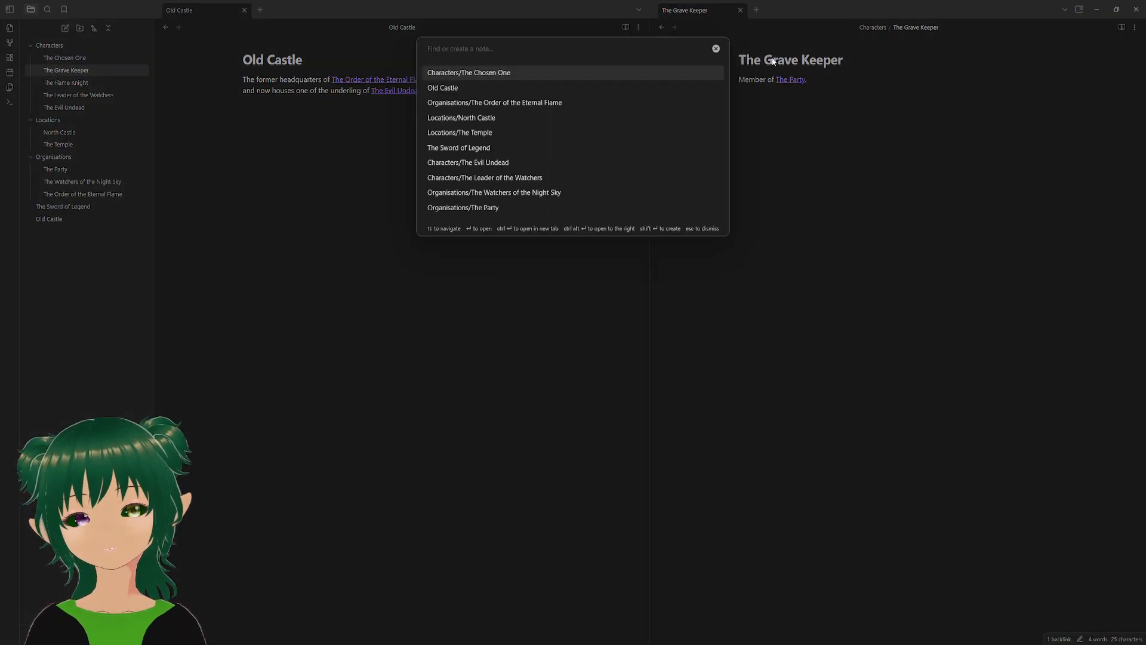
{"action": "left_click", "coordinate": [717, 50]}
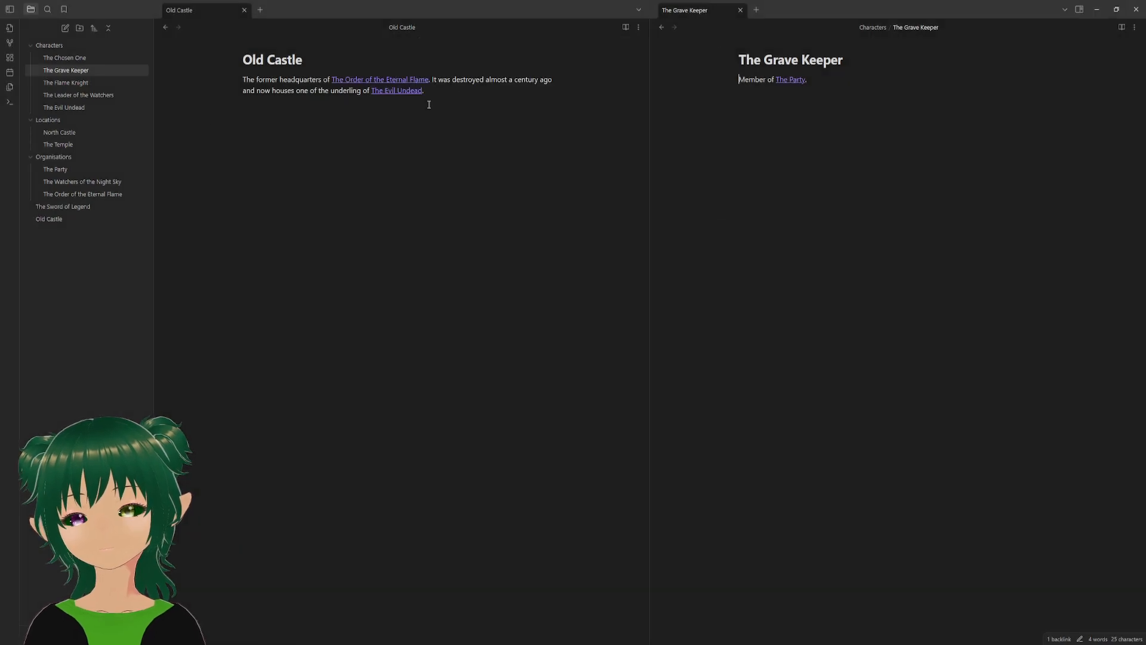
{"action": "left_click", "coordinate": [10, 42]}
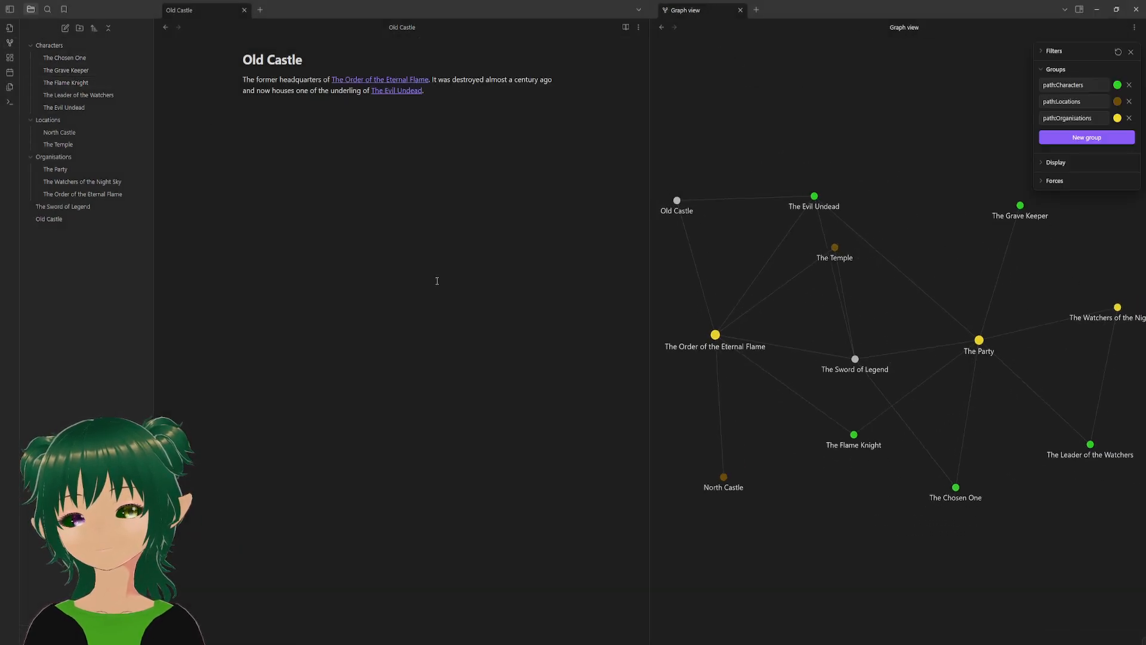
- Read through the character notes beside the graph, from The Chosen One to The Evil Undead
{"action": "left_click", "coordinate": [54, 58]}
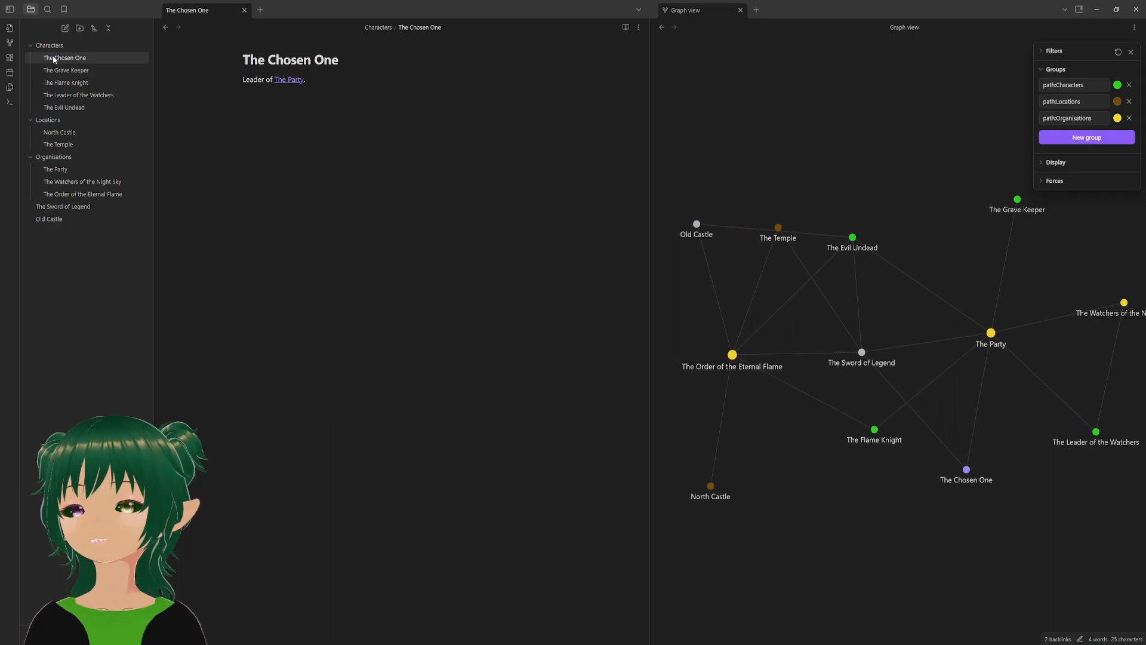
{"action": "left_click", "coordinate": [51, 72]}
{"action": "left_click", "coordinate": [52, 82]}
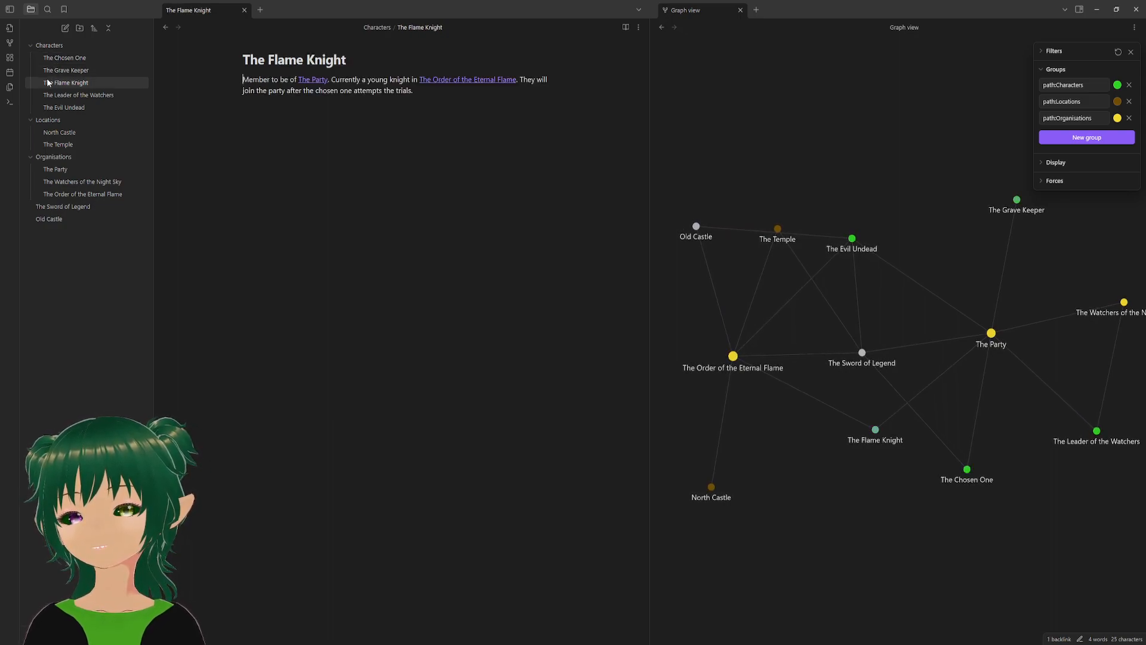
{"action": "left_click", "coordinate": [55, 96]}
{"action": "left_click", "coordinate": [64, 109]}
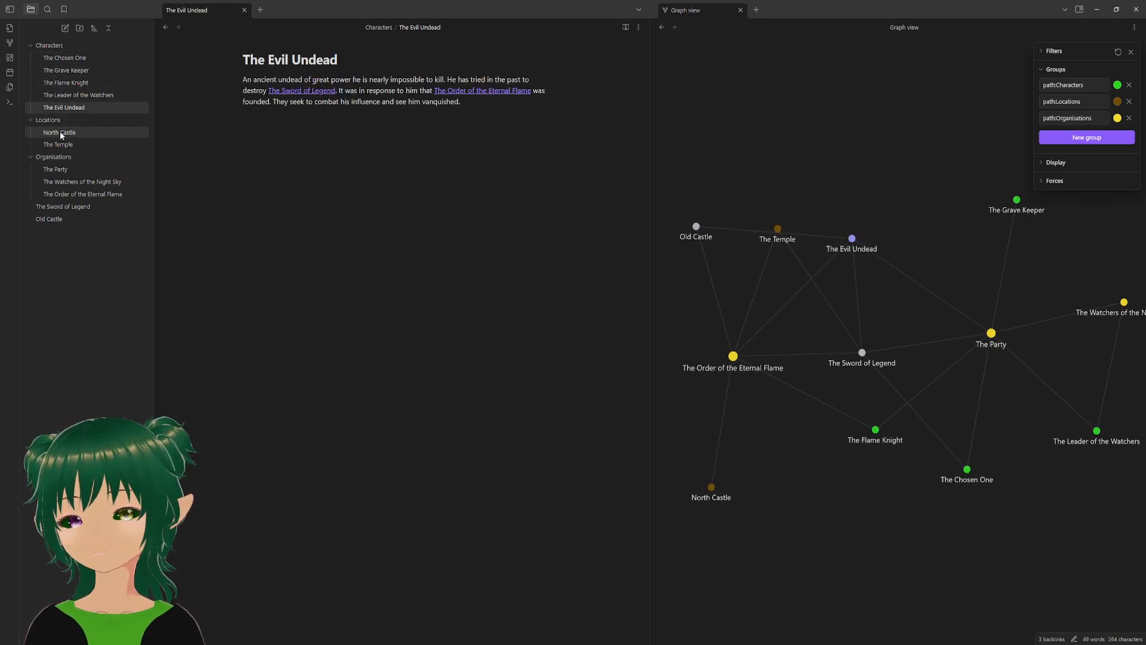
- Read through the location, organisation and sword notes, from North Castle to The Sword of Legend
{"action": "left_click", "coordinate": [59, 133]}
{"action": "left_click", "coordinate": [58, 144]}
{"action": "left_click", "coordinate": [56, 168]}
{"action": "left_click", "coordinate": [58, 182]}
{"action": "left_click", "coordinate": [57, 195]}
{"action": "left_click", "coordinate": [53, 207]}
- Open the Old Castle note and move it into the Locations folder
{"action": "left_click", "coordinate": [50, 219]}
{"action": "left_click_drag", "start_coordinate": [51, 219], "coordinate": [95, 144]}
{"action": "left_click", "coordinate": [304, 317]}
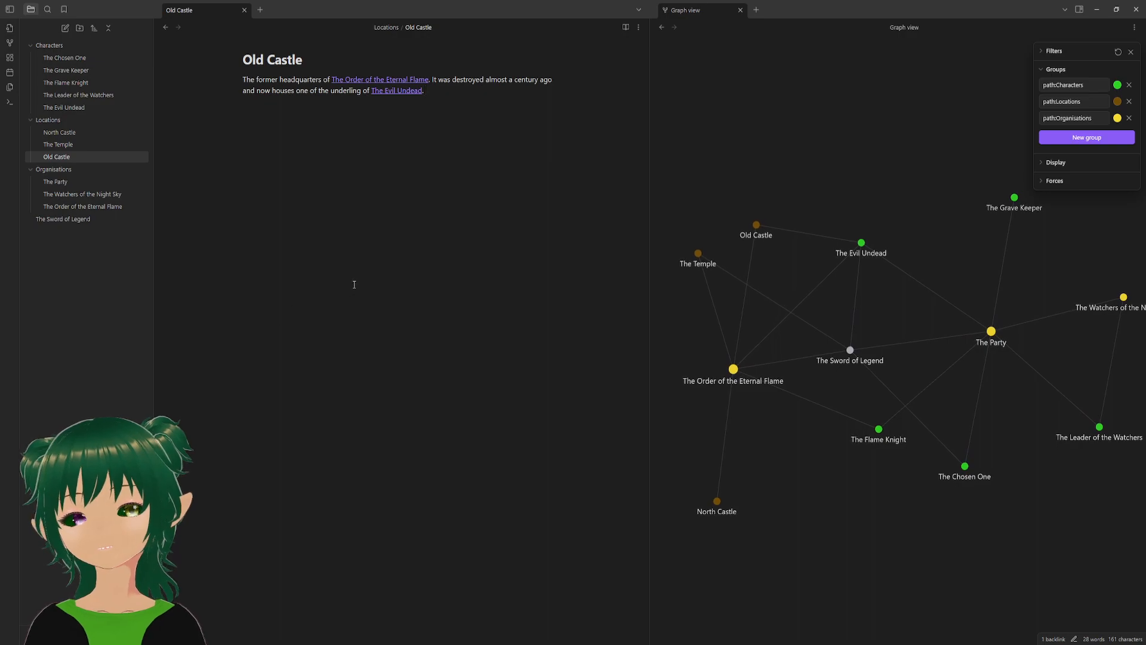
- Follow the note links from The Chosen One through The Party, The Flame Knight, The Order of the Eternal Flame, The Temple and Old Castle
{"action": "left_click", "coordinate": [93, 57]}
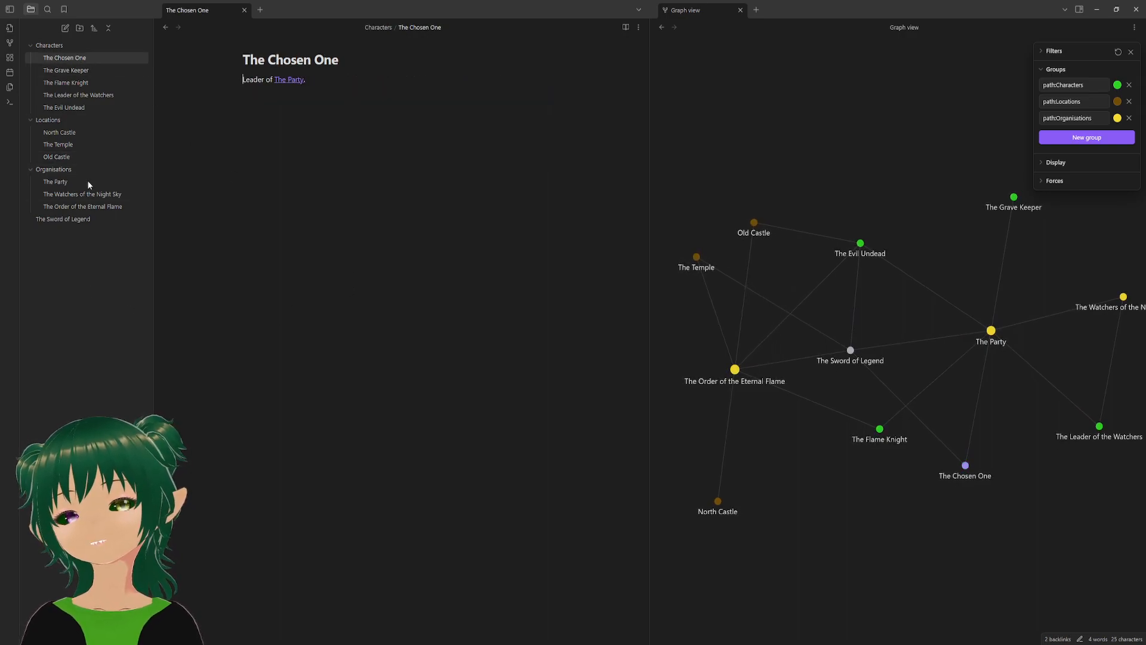
{"action": "left_click", "coordinate": [291, 79]}
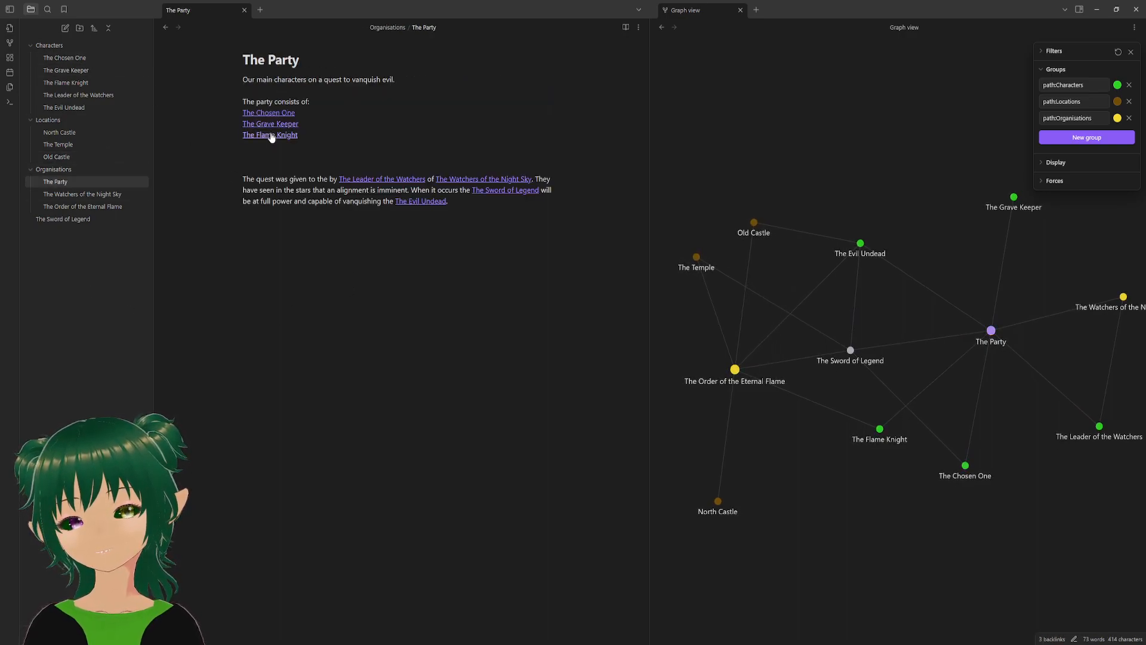
{"action": "left_click", "coordinate": [261, 133]}
{"action": "left_click", "coordinate": [473, 80]}
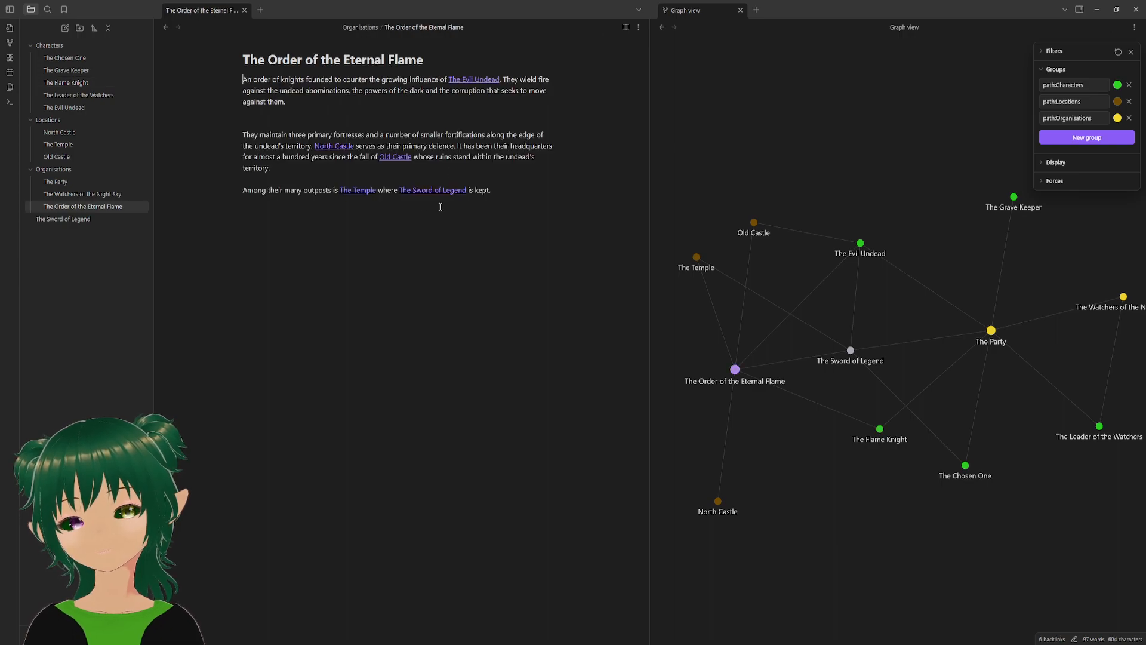
{"action": "left_click", "coordinate": [356, 190]}
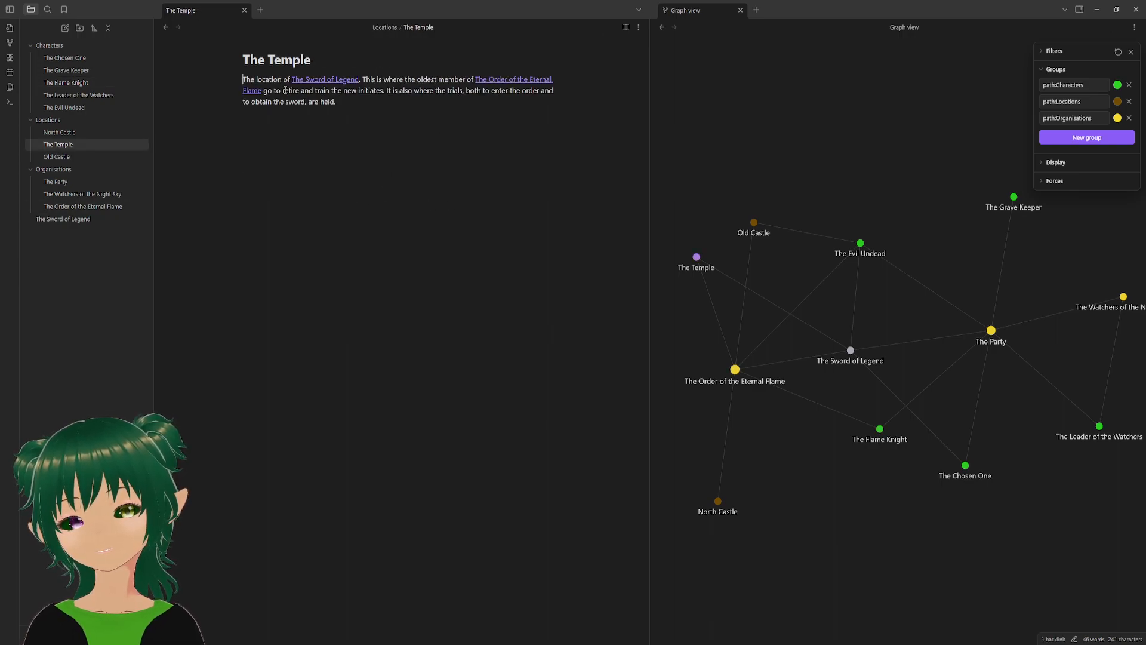
{"action": "left_click", "coordinate": [254, 91]}
{"action": "left_click", "coordinate": [394, 157]}
{"action": "left_click", "coordinate": [366, 80]}
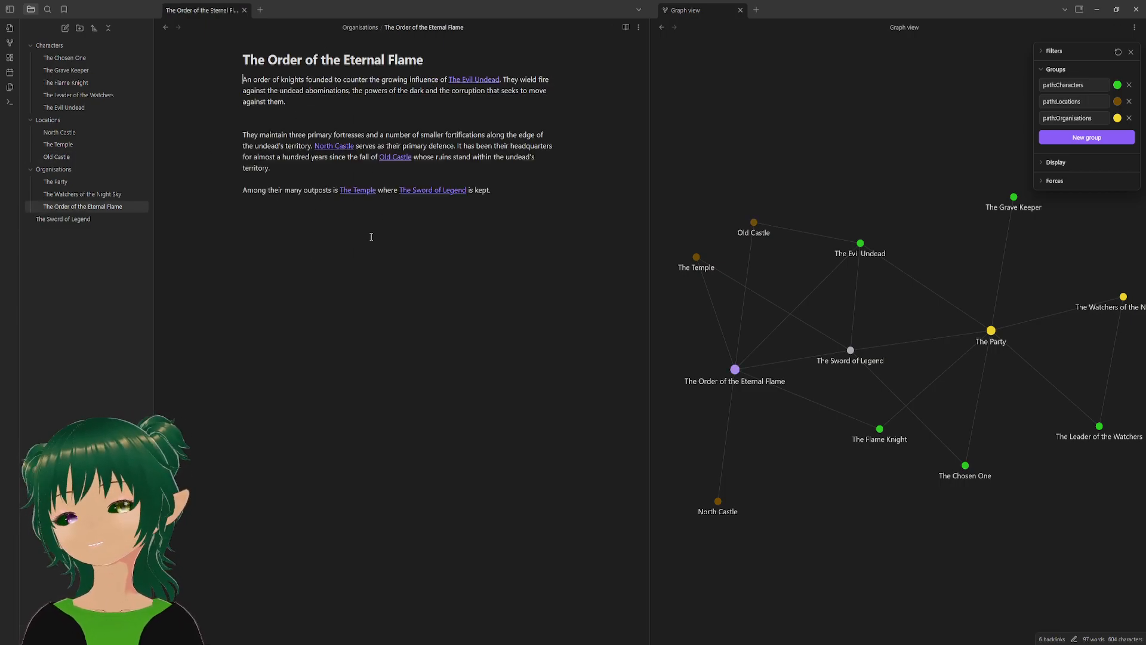
- Open The Chosen One note and rearrange the graph by moving The Party node
{"action": "left_click", "coordinate": [65, 58]}
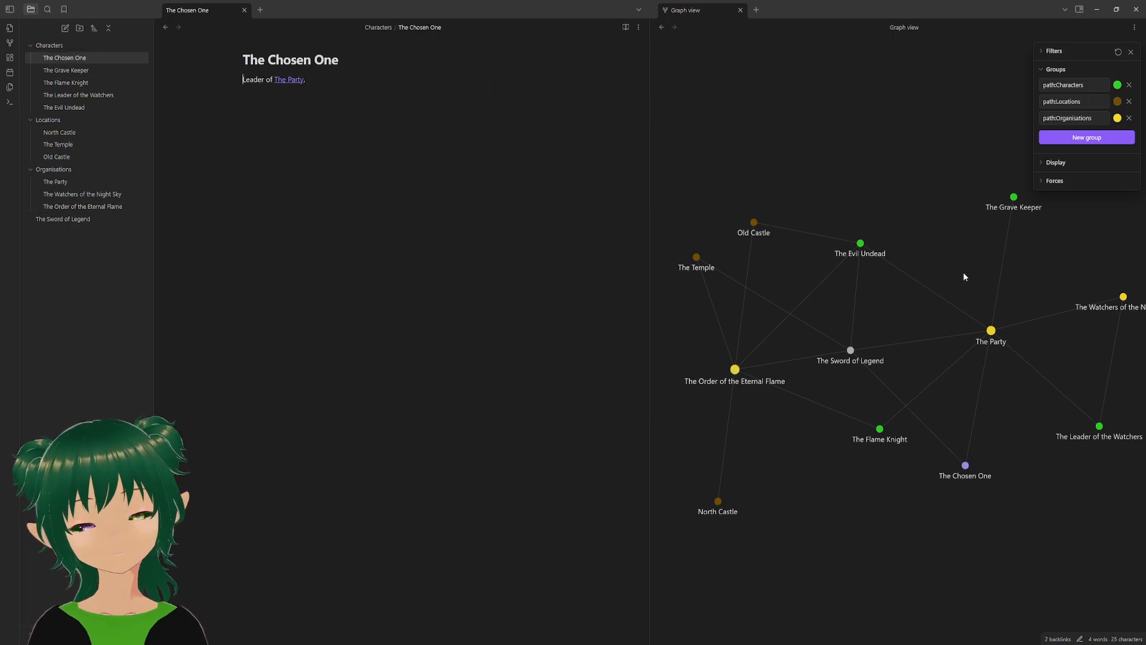
{"action": "left_click_drag", "start_coordinate": [991, 331], "coordinate": [798, 257]}
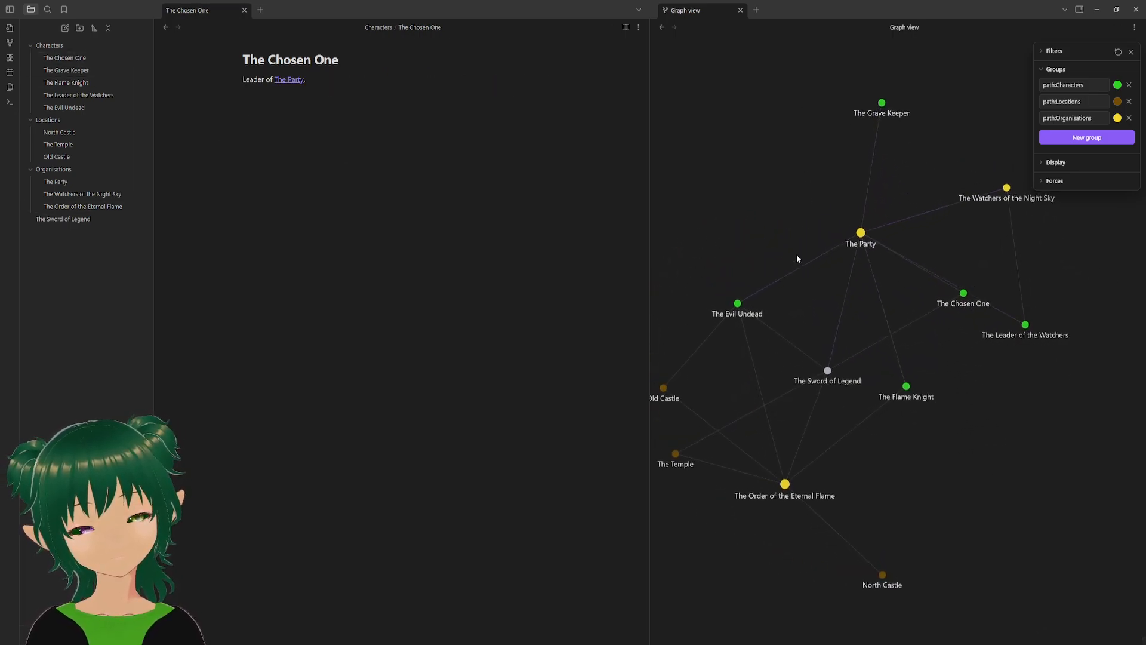
{"action": "left_click_drag", "start_coordinate": [890, 231], "coordinate": [808, 232]}
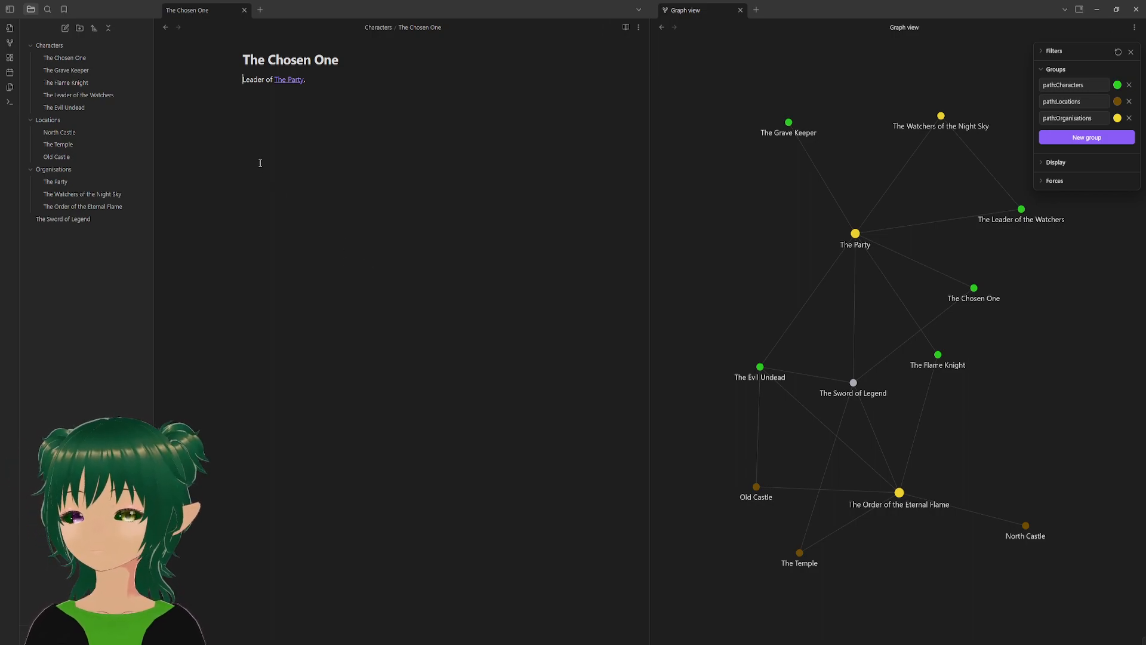
- Open The Order of the Eternal Flame in the note pane, keeping the graph view beside it
{"action": "left_click", "coordinate": [86, 203]}
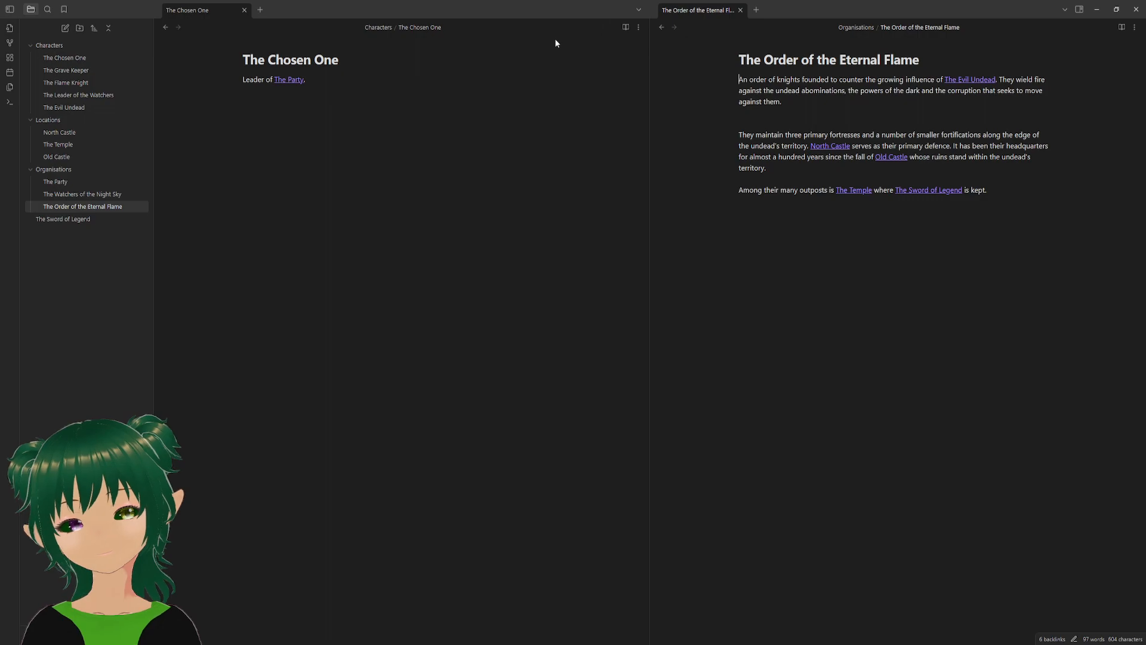
{"action": "left_click", "coordinate": [662, 28]}
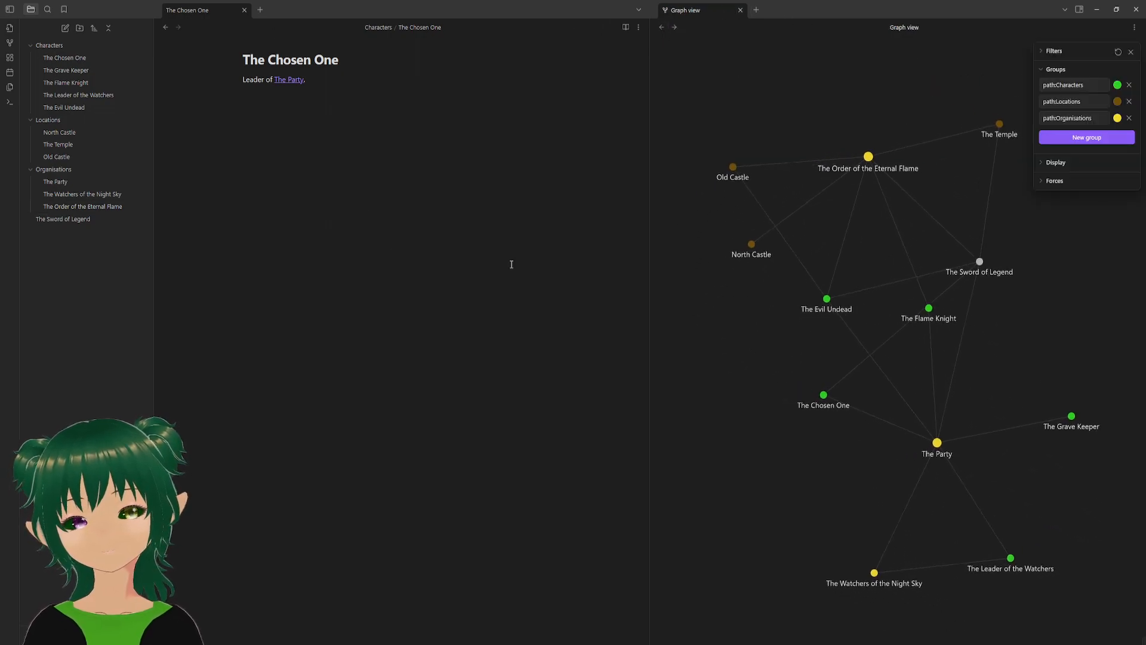
{"action": "left_click", "coordinate": [433, 350]}
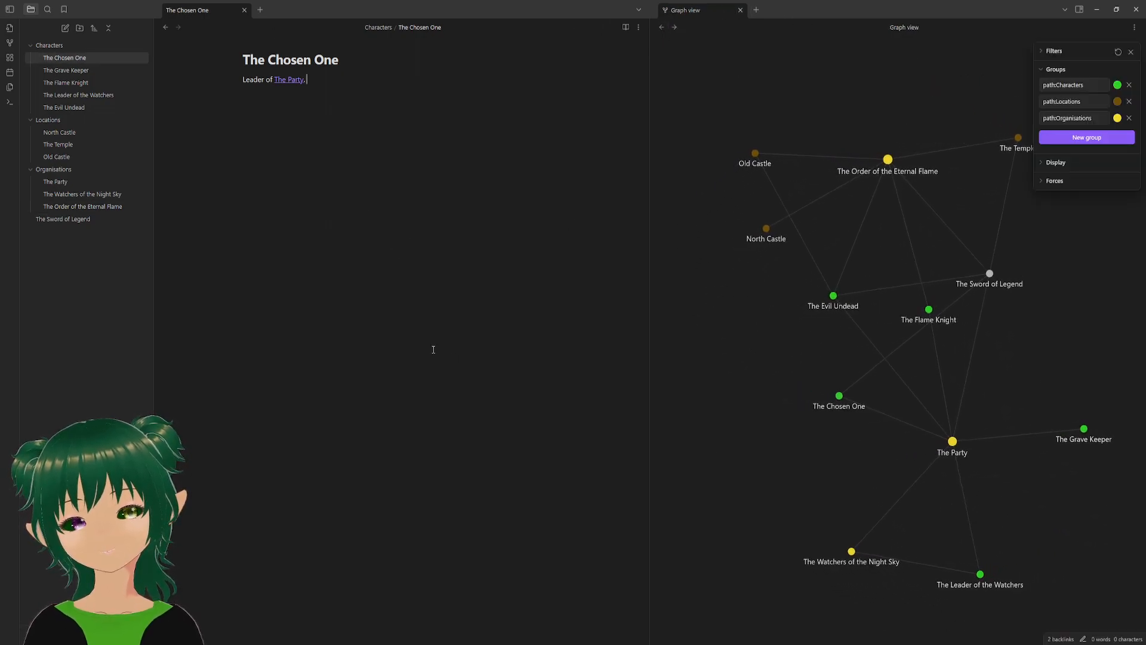
{"action": "left_click", "coordinate": [61, 206]}
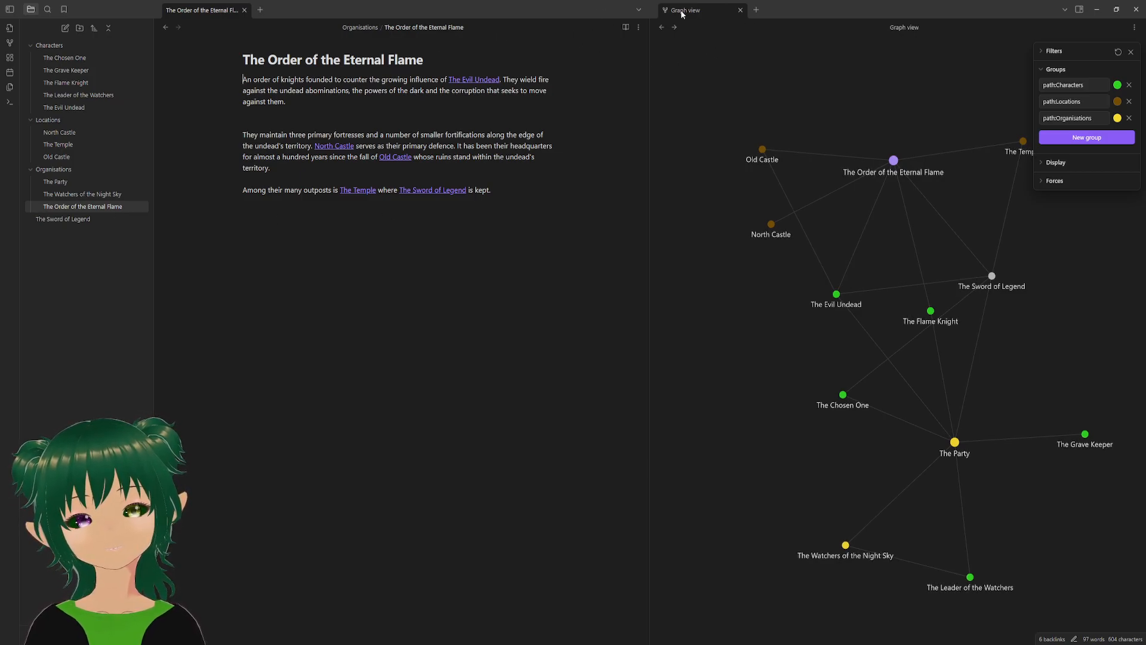
- Pin the graph view and test it by opening The Sword of Legend and The Order of the Eternal Flame notes
{"action": "right_click", "coordinate": [705, 13]}
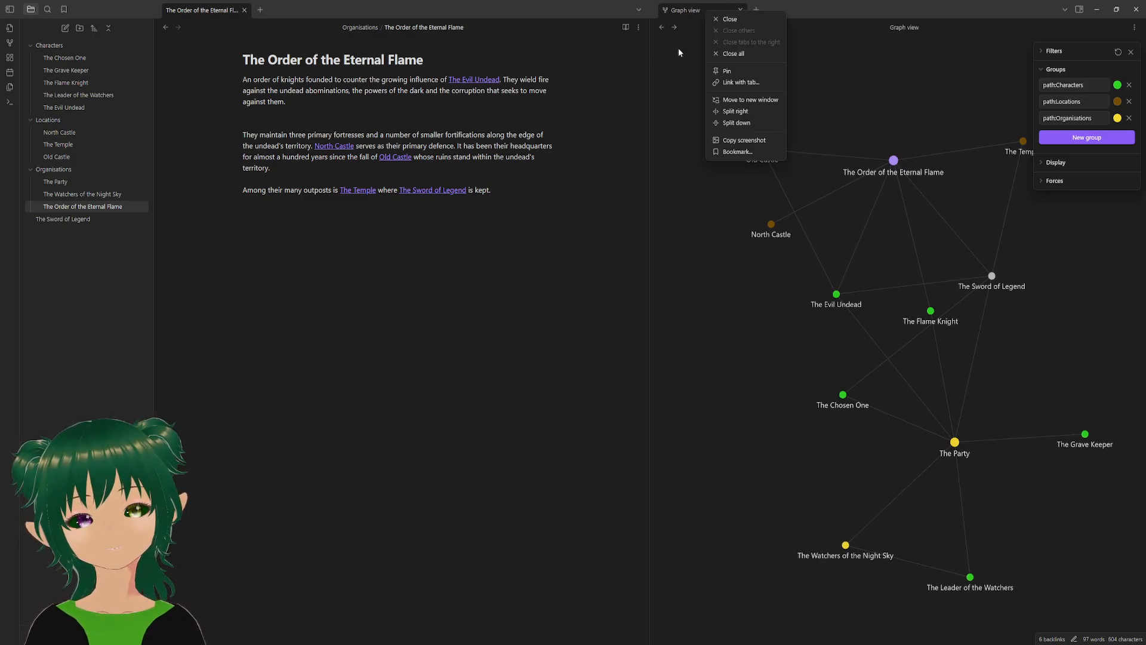
{"action": "left_click", "coordinate": [726, 70]}
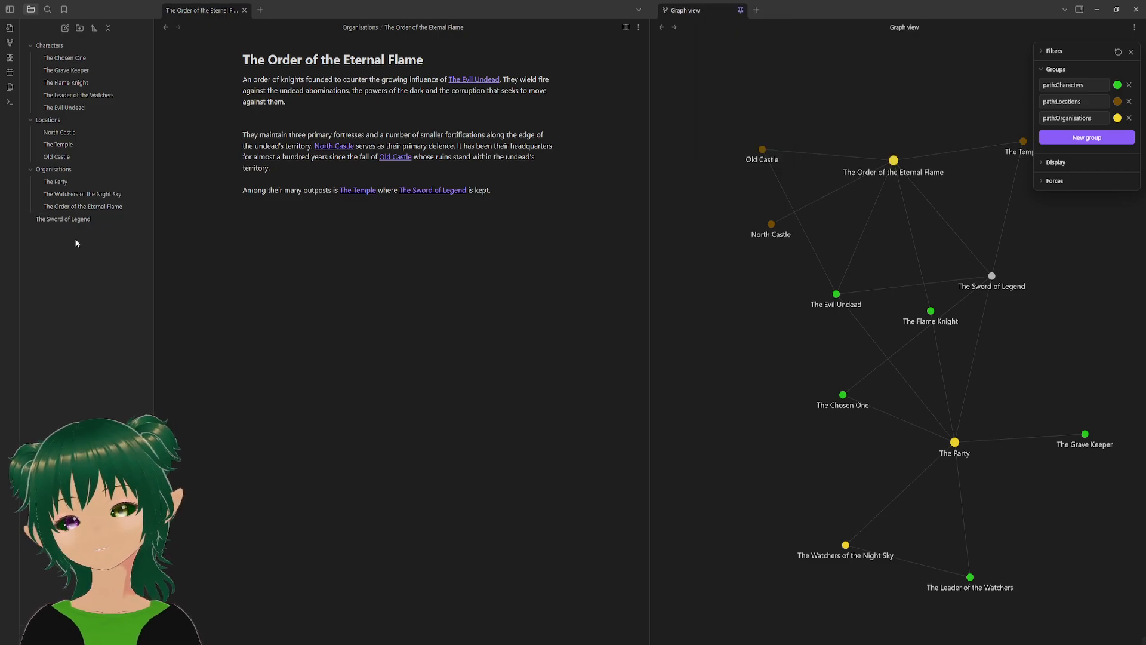
{"action": "left_click", "coordinate": [57, 220]}
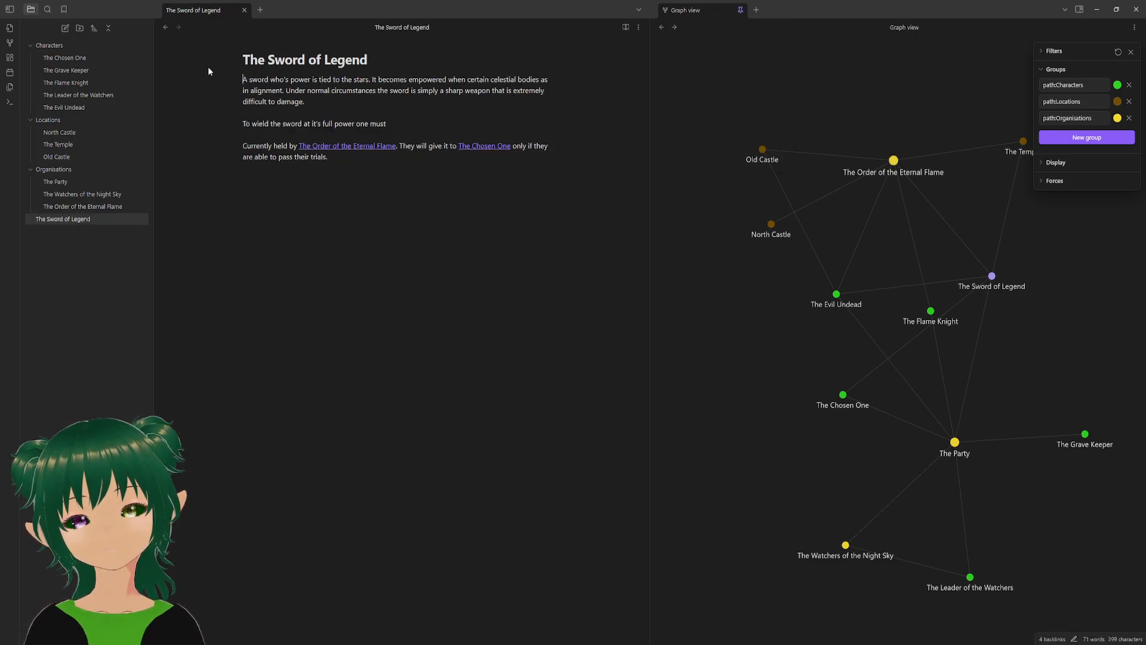
{"action": "left_click", "coordinate": [70, 208]}
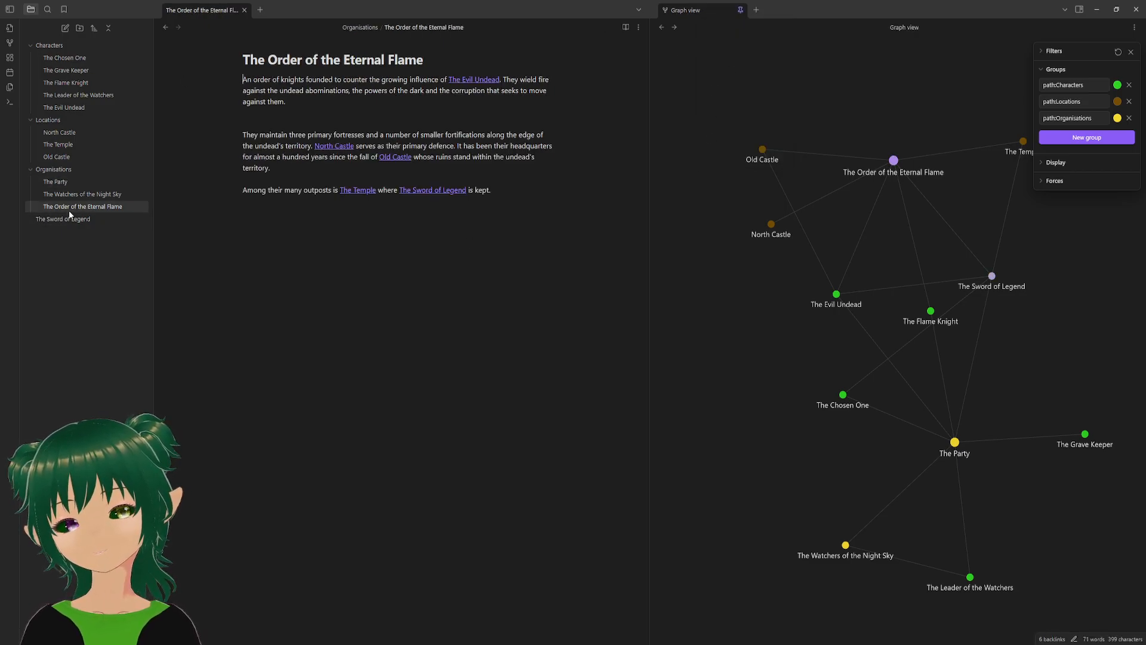
{"action": "right_click", "coordinate": [722, 12]}
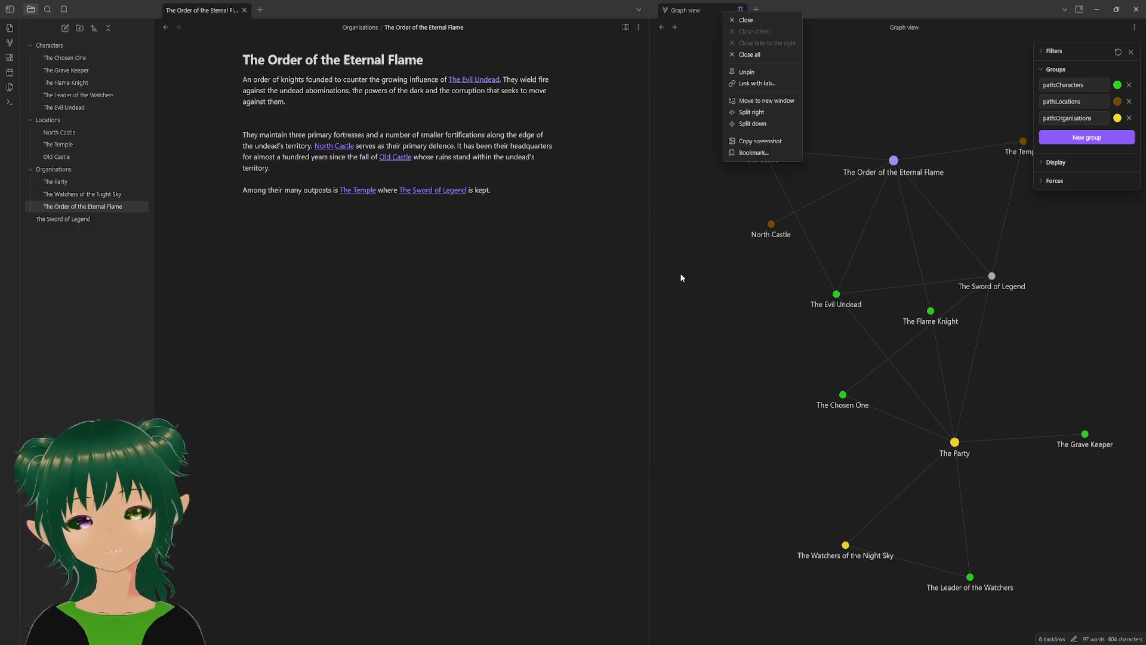
{"action": "left_click", "coordinate": [506, 308]}
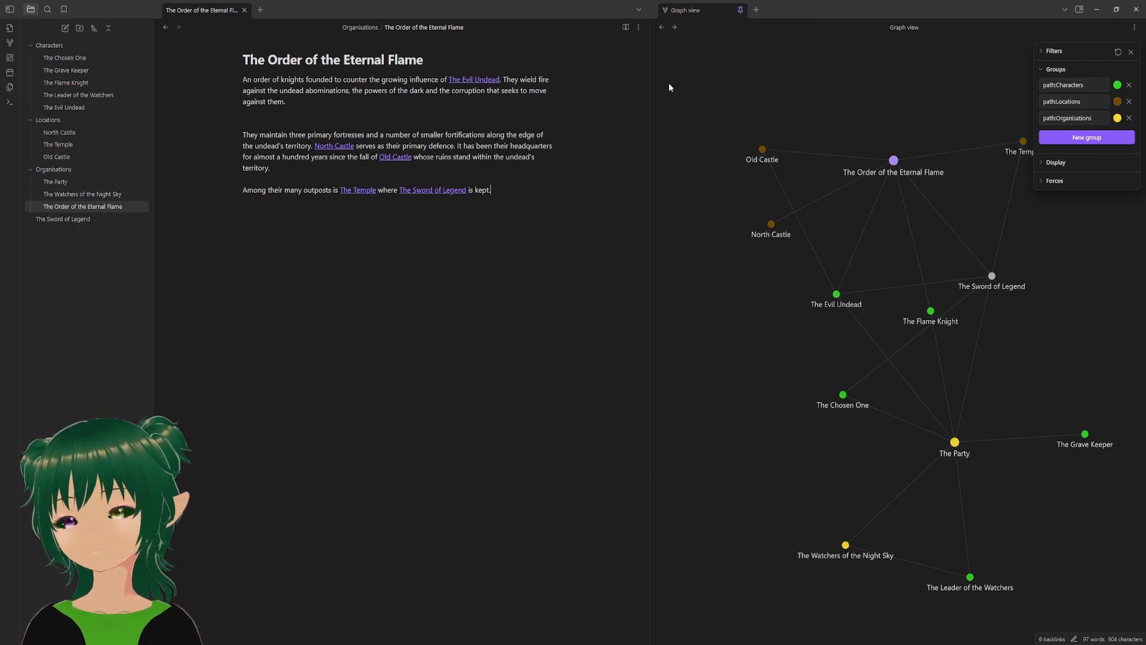
{"action": "right_click", "coordinate": [710, 16]}
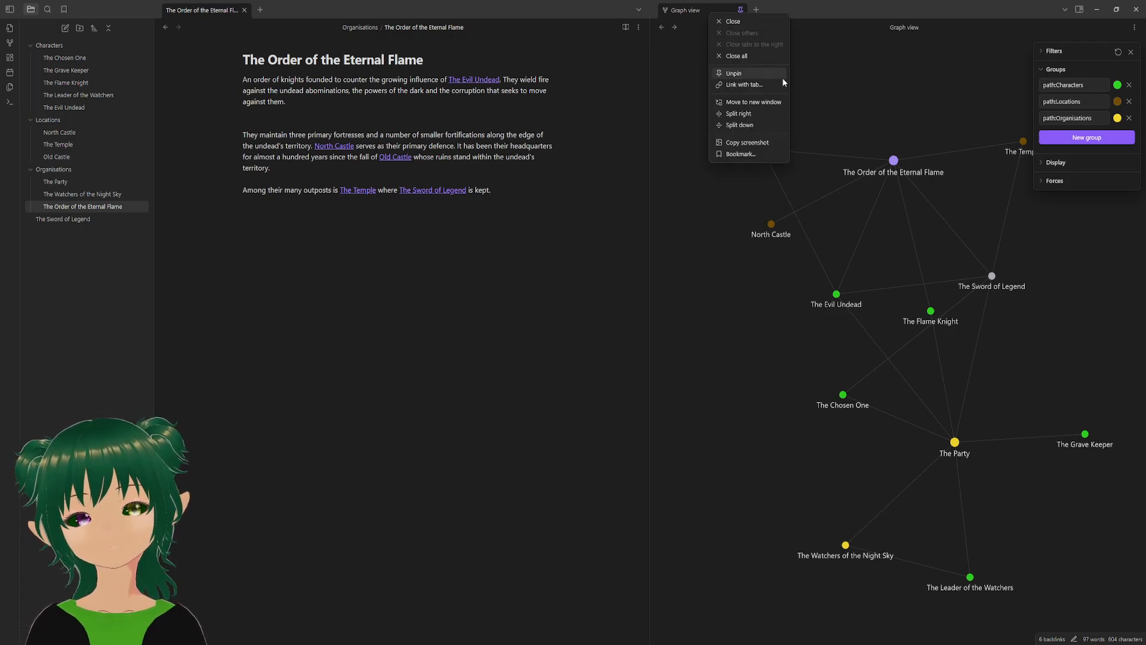
{"action": "left_click", "coordinate": [440, 333]}
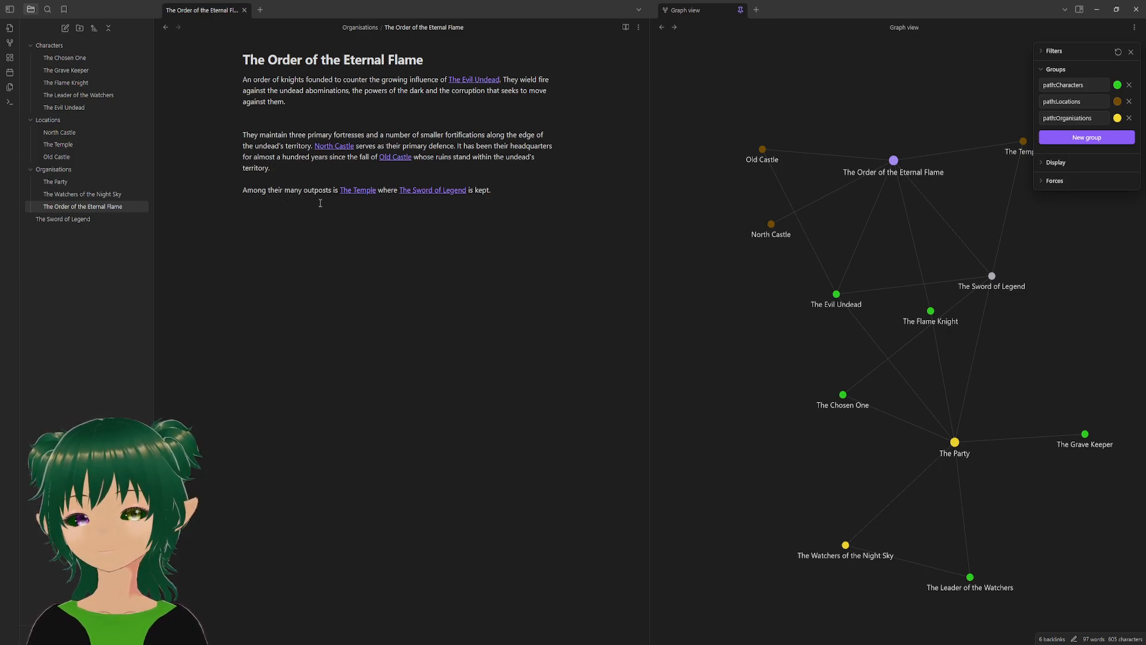
- Add "This is currently the home of" with a link to The Flame Knight at the end of The Order of the Eternal Flame note
{"action": "left_click", "coordinate": [550, 201]}
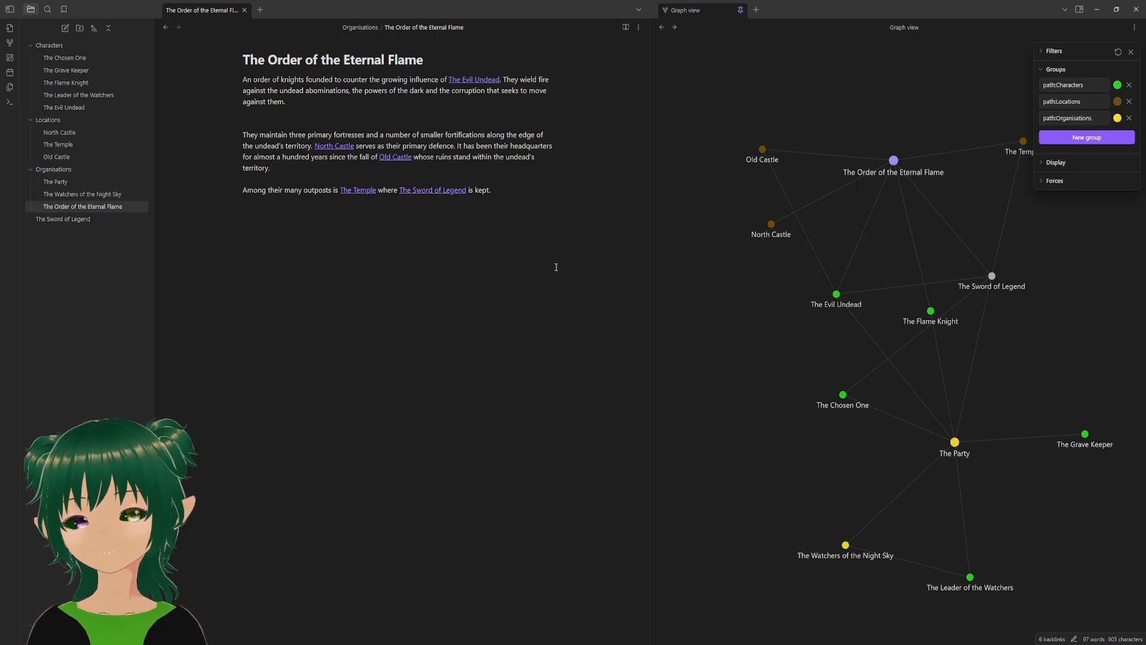
{"action": "type", "text": "This is curren"}
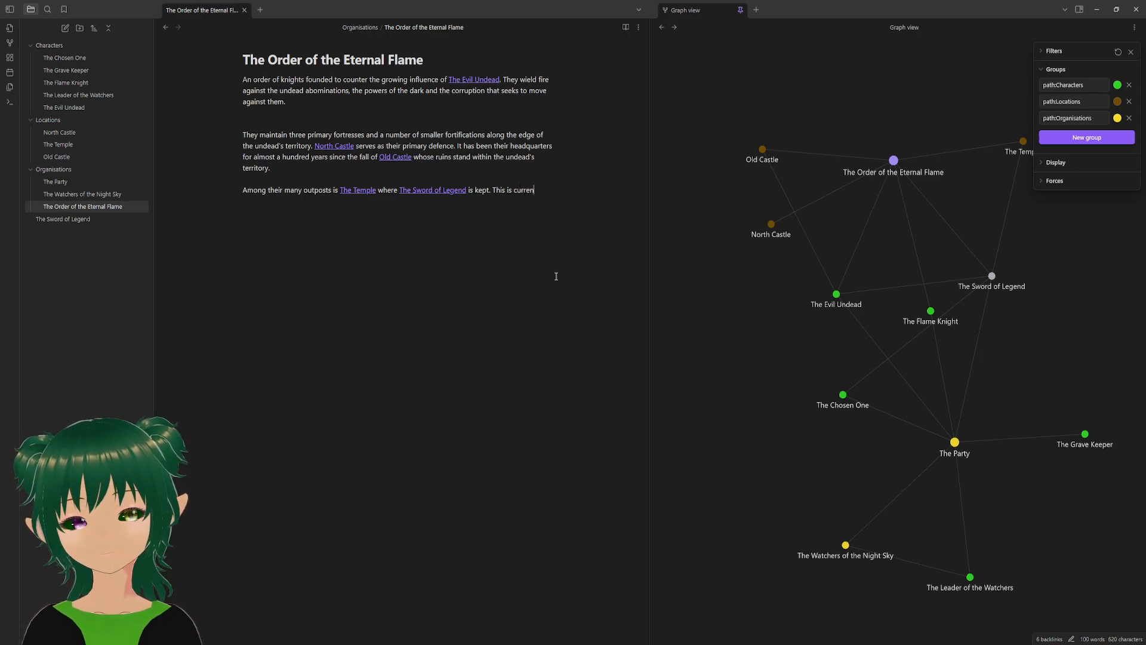
{"action": "type", "text": "ttly the"}
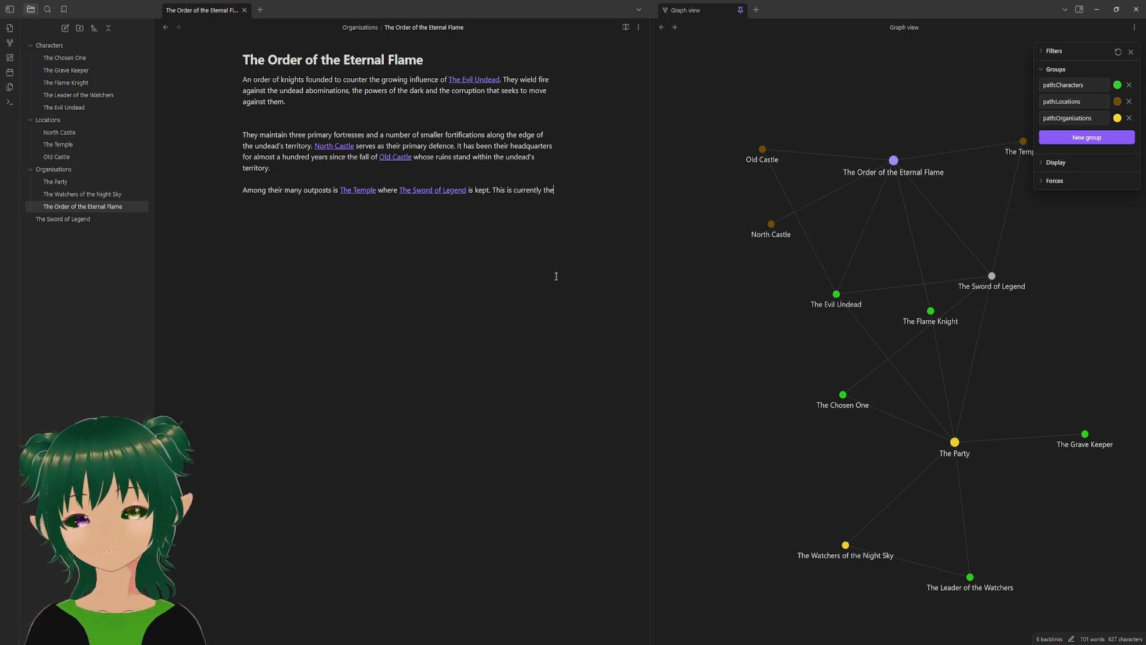
{"action": "type", "text": " home of"}
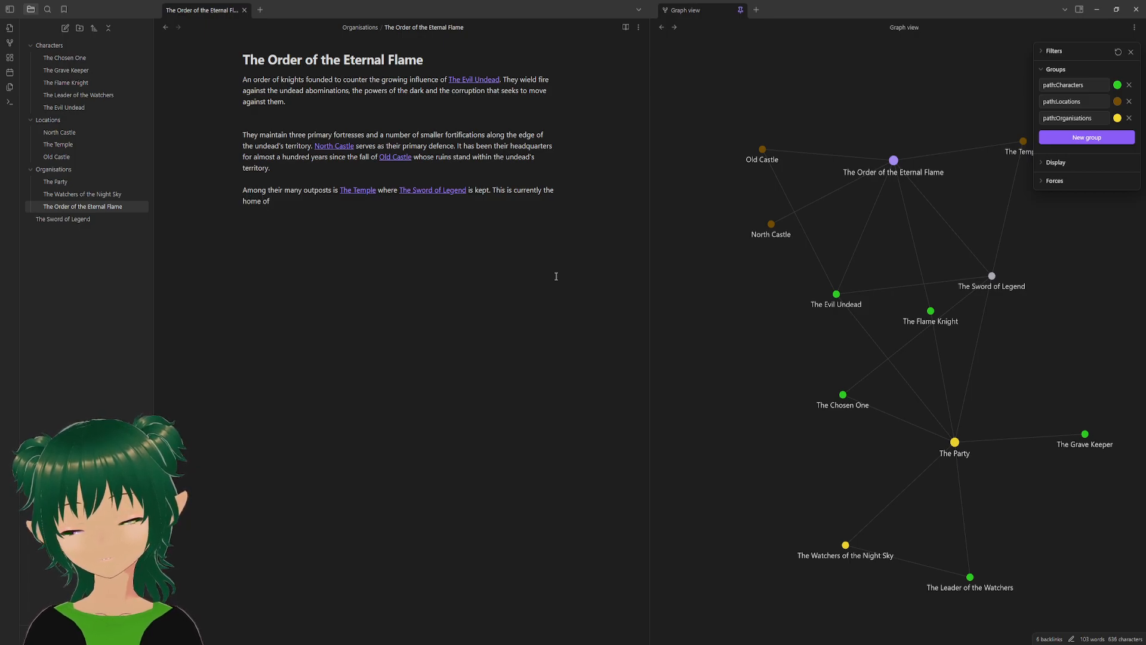
{"action": "type", "text": " [[the"}
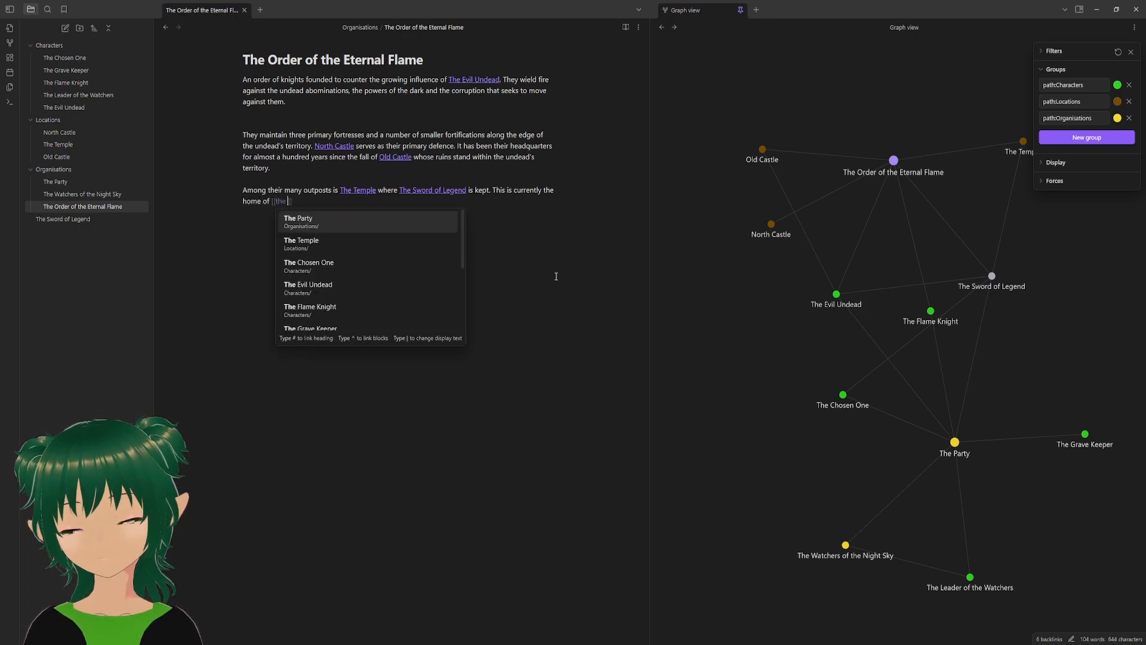
{"action": "type", "text": " fl"}
{"action": "key", "text": "Return"}
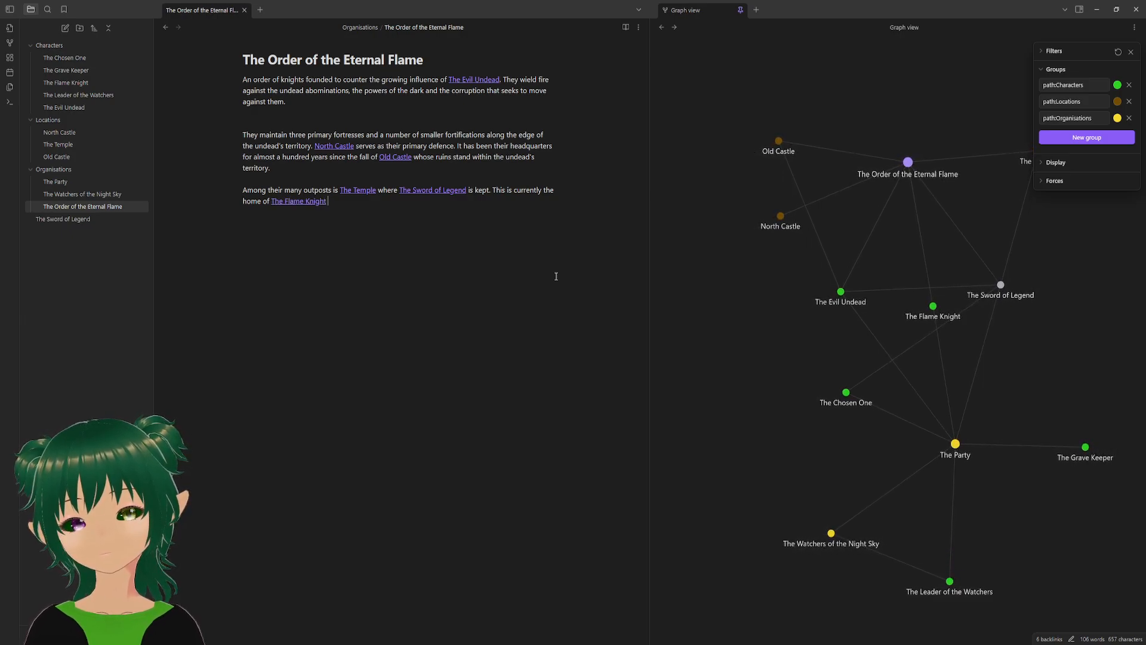
- End the Flame Knight sentence with a full stop and add "While having completed their training and being a full fledged knight they"
{"action": "key", "text": "BackSpace"}
{"action": "type", "text": ". While having comlpe"}
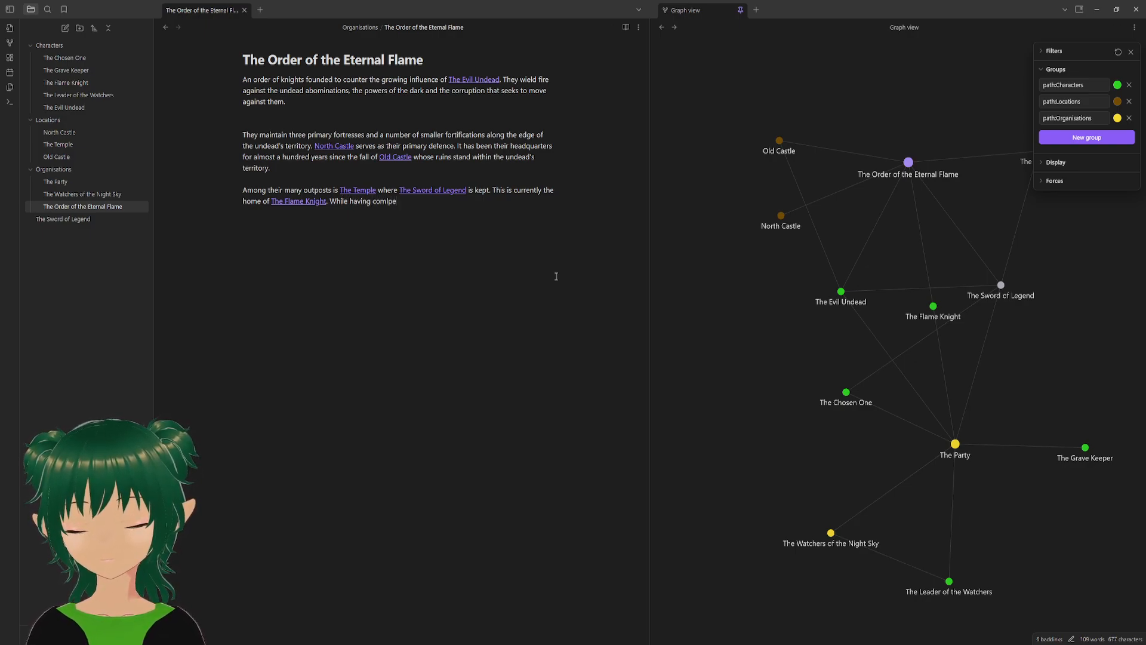
{"action": "type", "text": "ted th"}
{"action": "key", "text": "BackSpace"}
{"action": "key", "text": "BackSpace"}
{"action": "key", "text": "BackSpace"}
{"action": "key", "text": "BackSpace"}
{"action": "key", "text": "BackSpace"}
{"action": "key", "text": "BackSpace"}
{"action": "type", "text": "p"}
{"action": "key", "text": "BackSpace"}
{"action": "key", "text": "BackSpace"}
{"action": "key", "text": "BackSpace"}
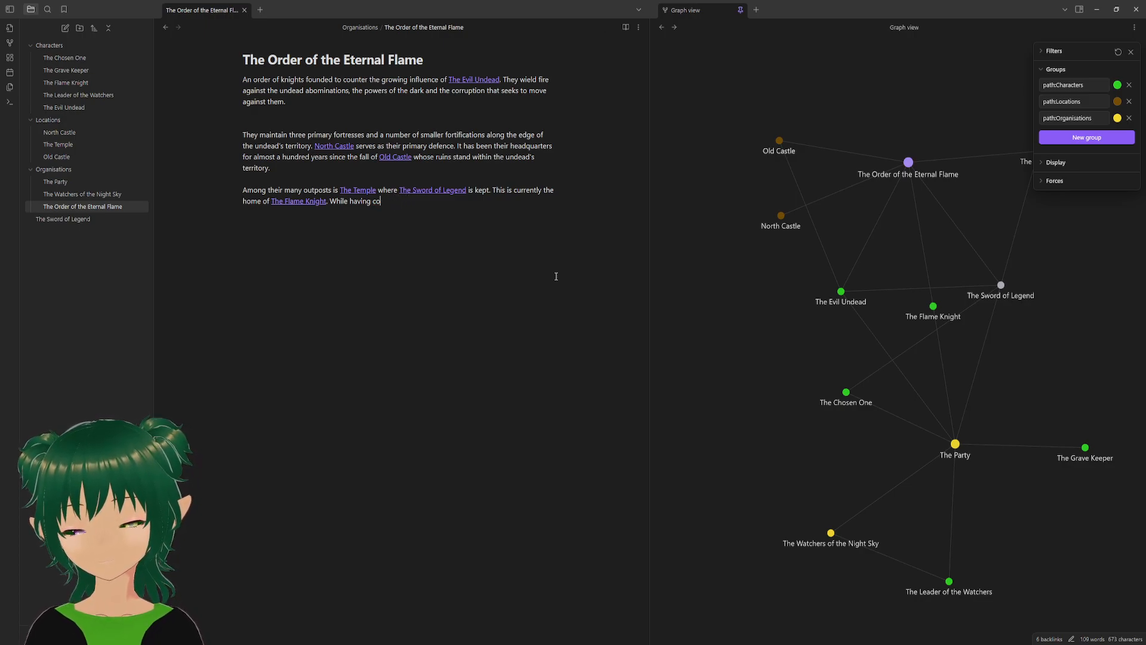
{"action": "type", "text": "mpleted th"}
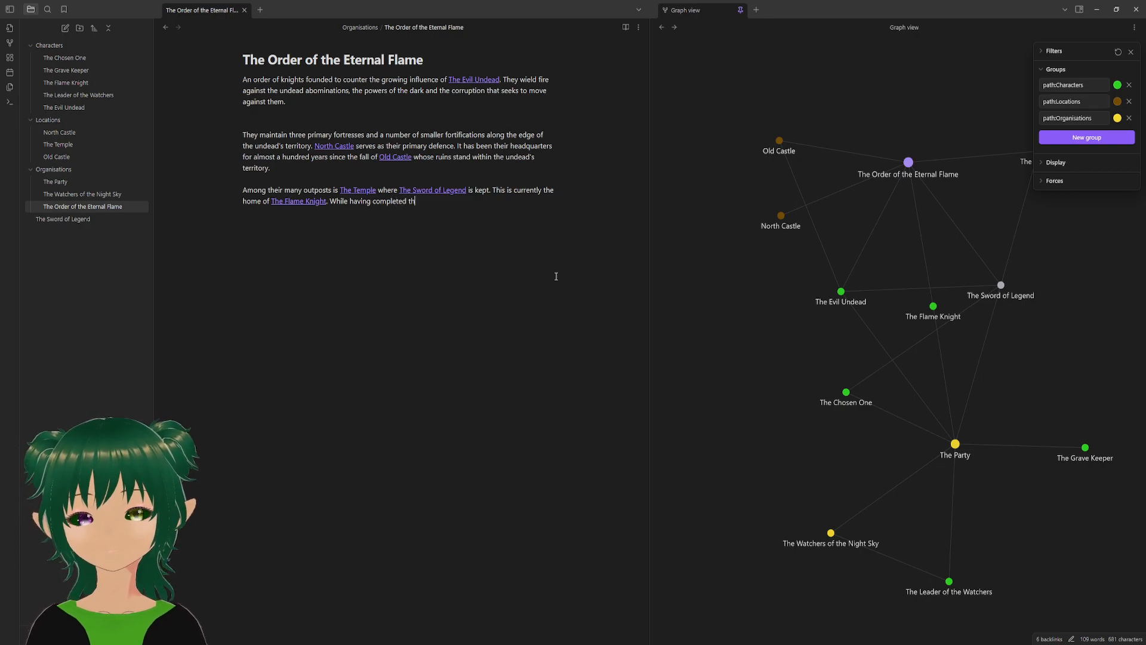
{"action": "type", "text": "eir traini"}
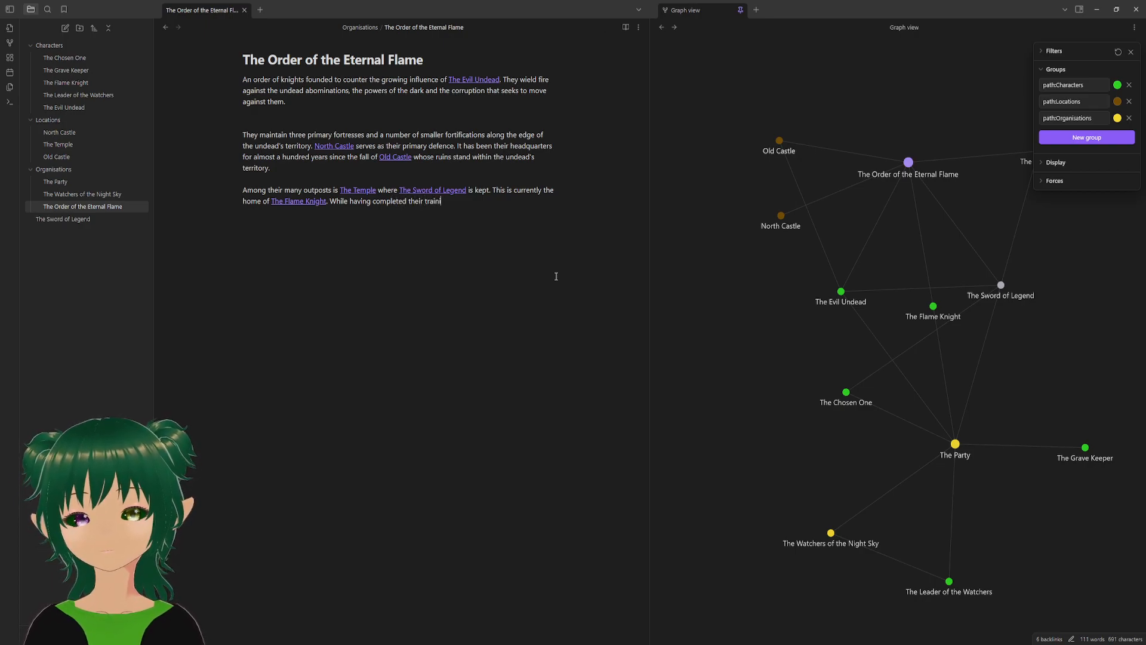
{"action": "type", "text": "ng and being a "}
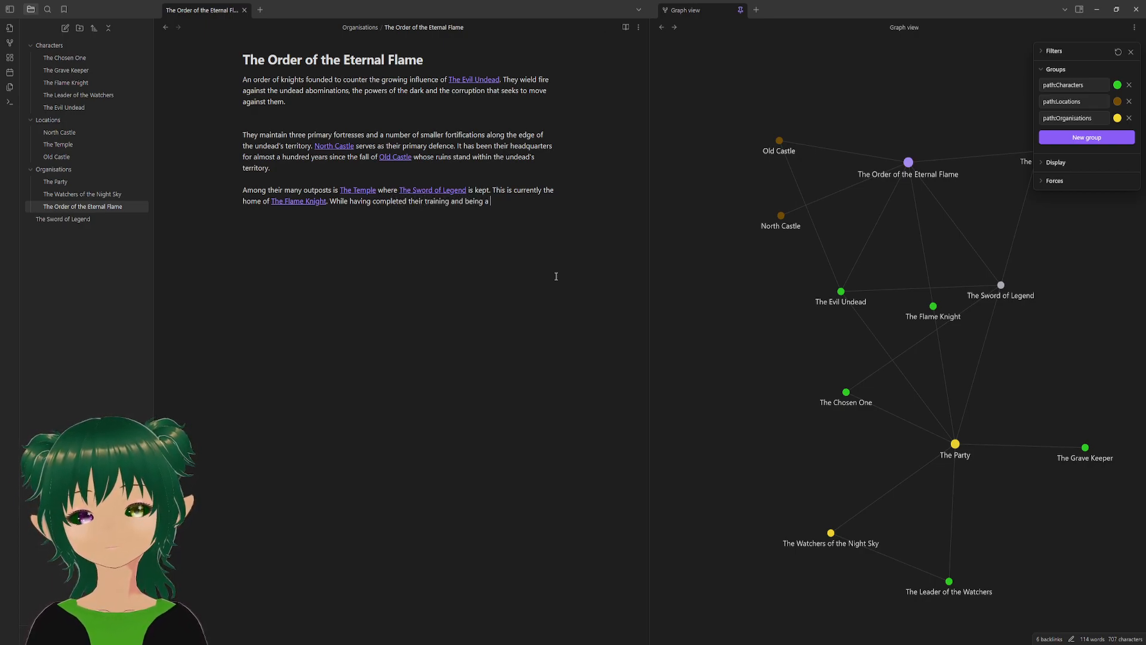
{"action": "type", "text": "full f"}
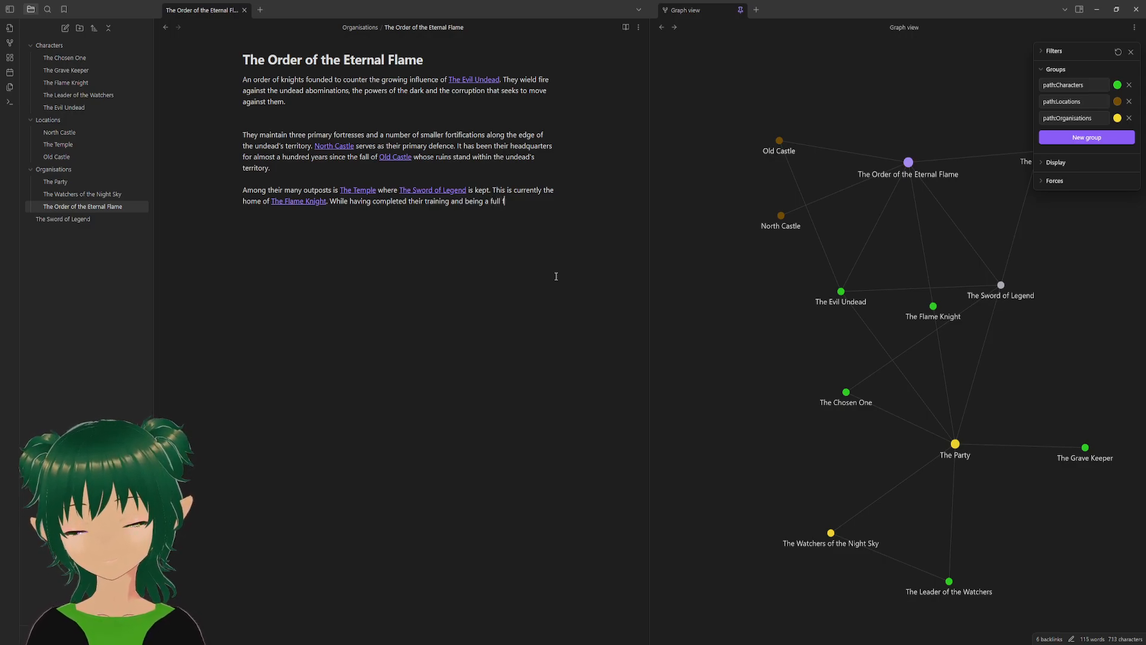
{"action": "type", "text": "ledged knigth"}
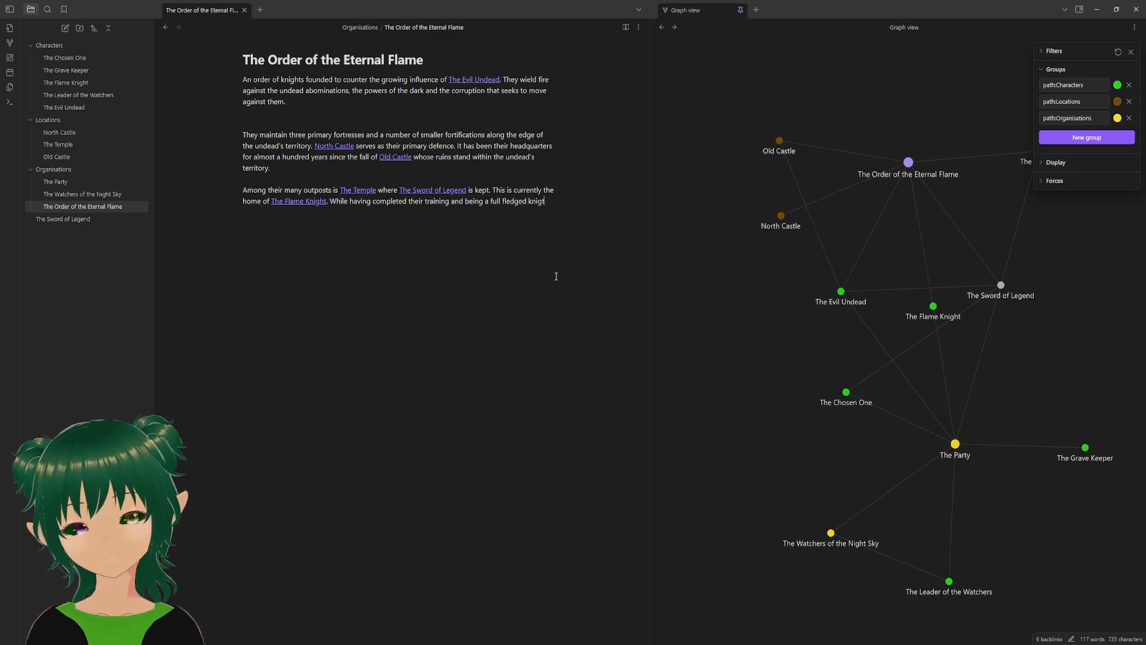
{"action": "key", "text": "BackSpace"}
{"action": "key", "text": "BackSpace"}
{"action": "type", "text": "ht they"}
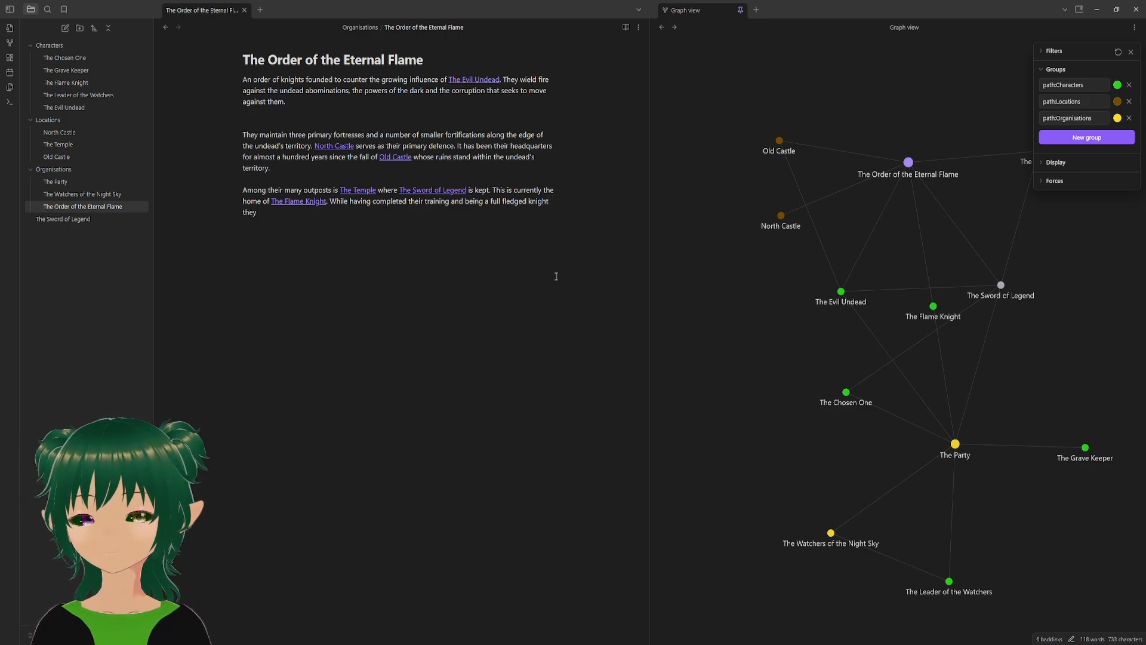
- Complete the new sentence with "are not currently stationed at one of the forts."
{"action": "type", "text": " arent"}
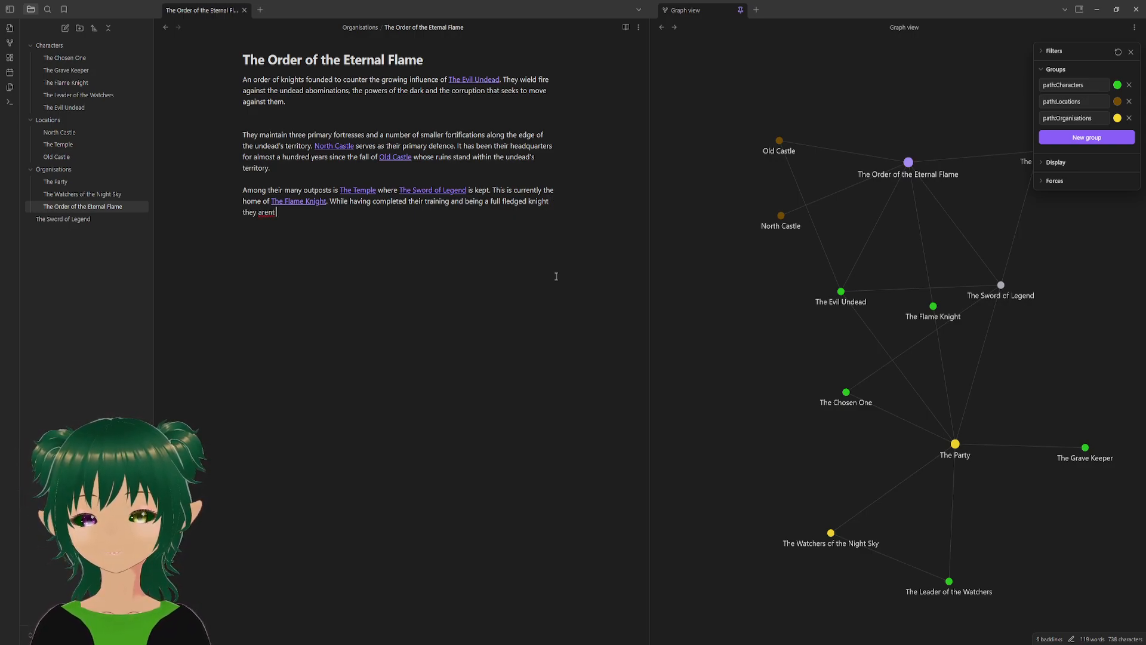
{"action": "key", "text": "BackSpace"}
{"action": "key", "text": "BackSpace"}
{"action": "type", "text": "not "}
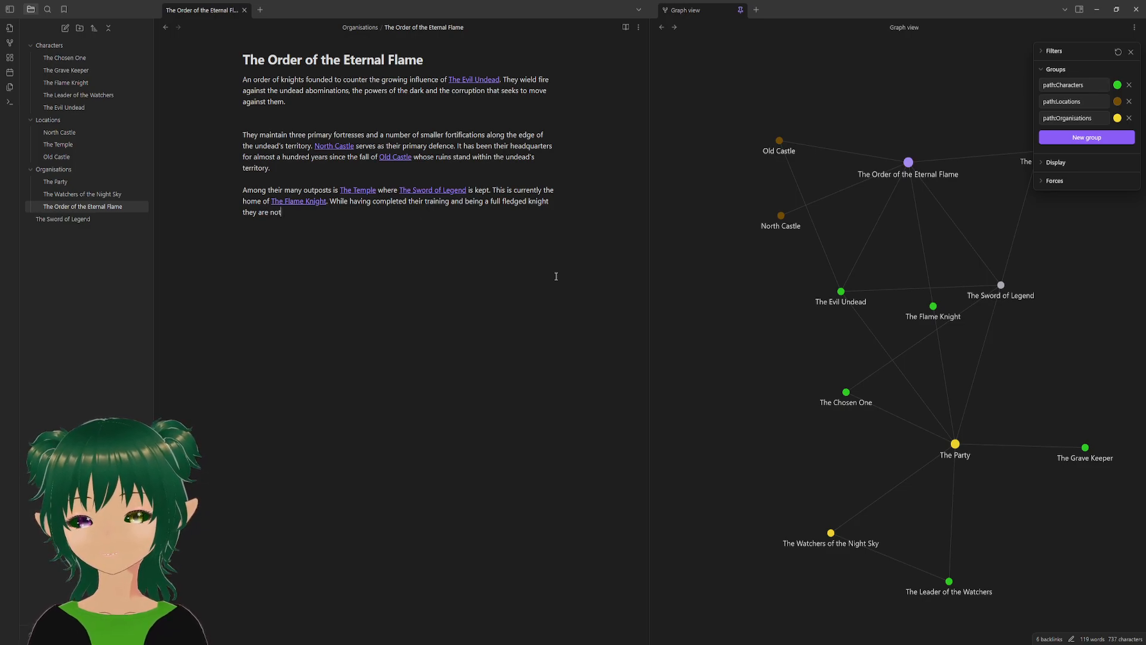
{"action": "type", "text": "cure"}
{"action": "key", "text": "BackSpace"}
{"action": "type", "text": "ren"}
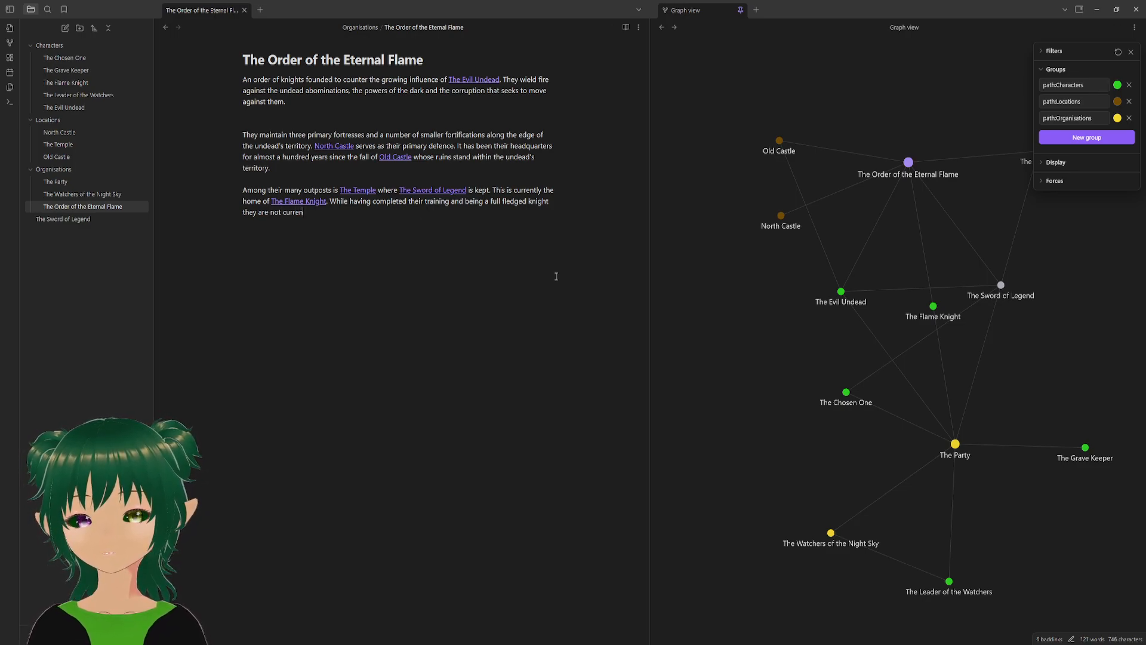
{"action": "type", "text": "tly station"}
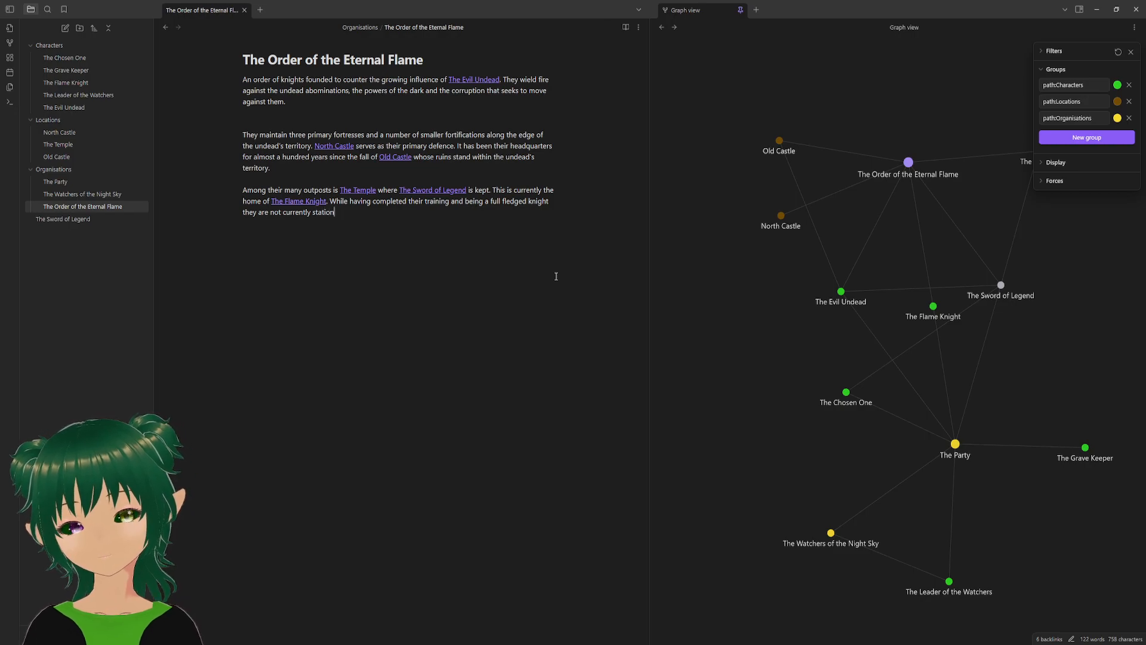
{"action": "type", "text": "e"}
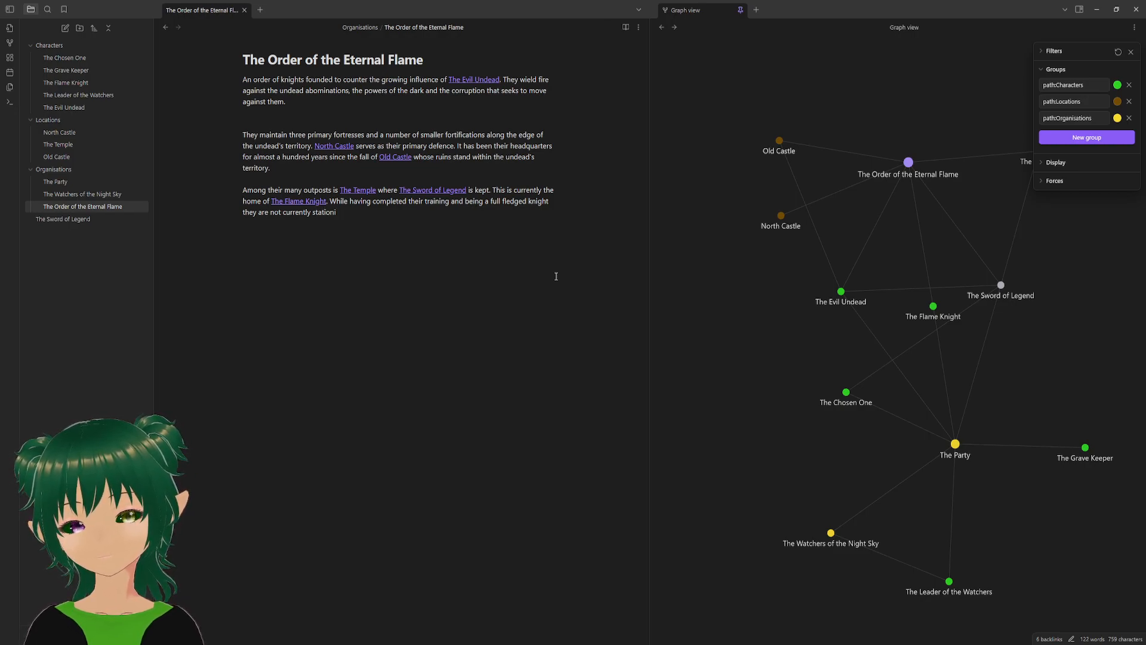
{"action": "key", "text": "BackSpace"}
{"action": "type", "text": "ed"}
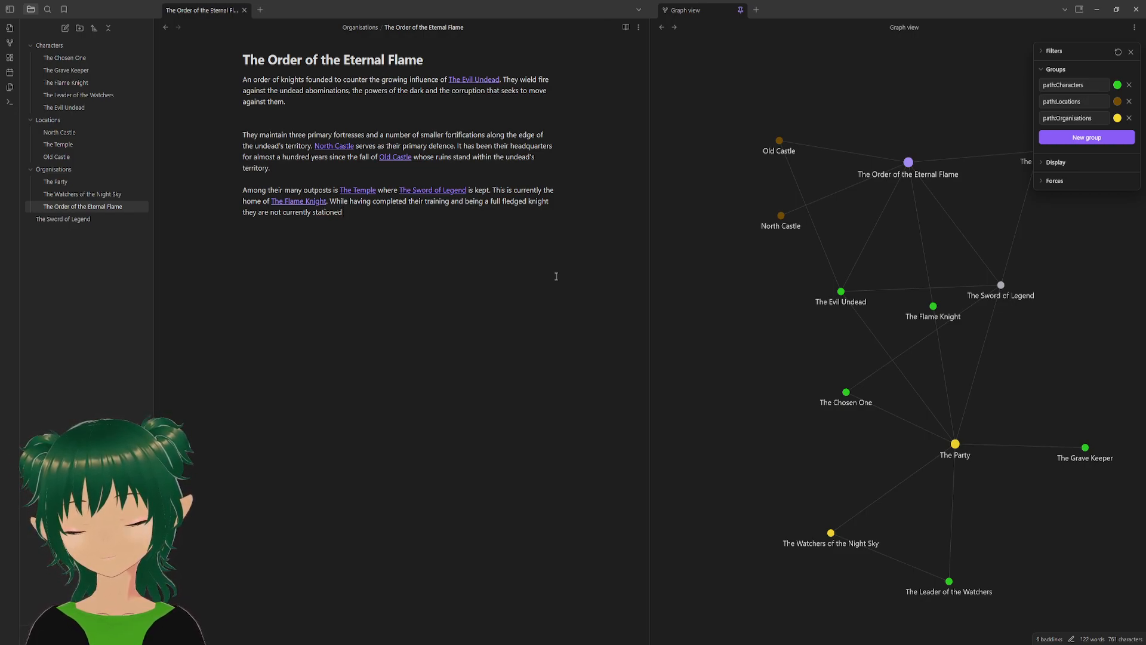
{"action": "type", "text": " at one "}
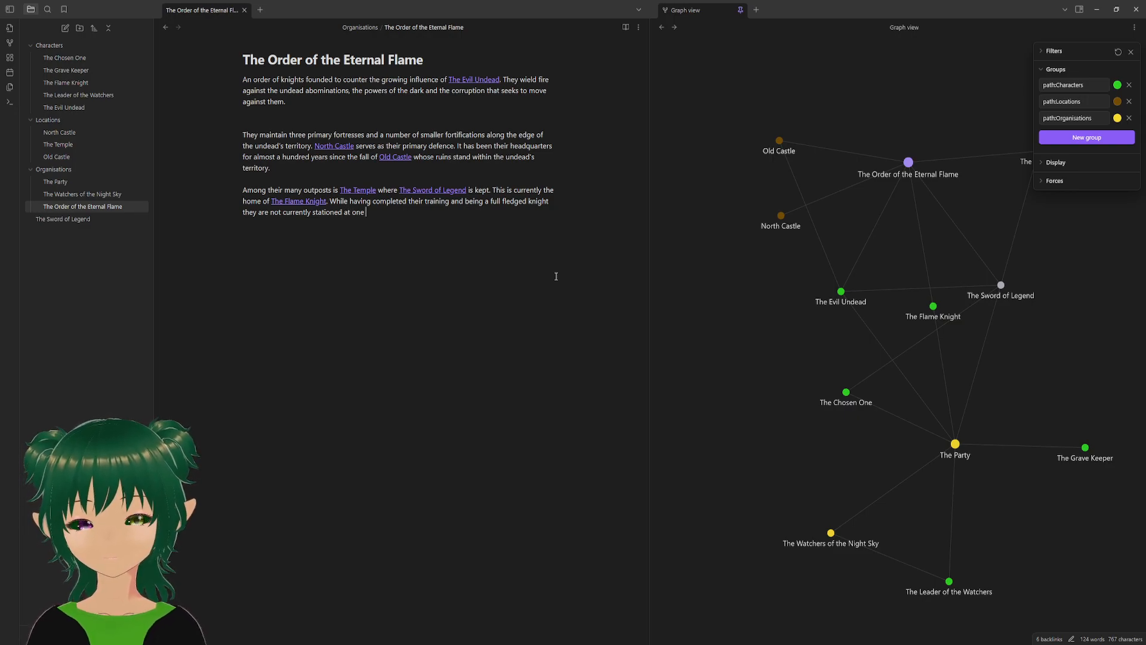
{"action": "type", "text": "of the forst"}
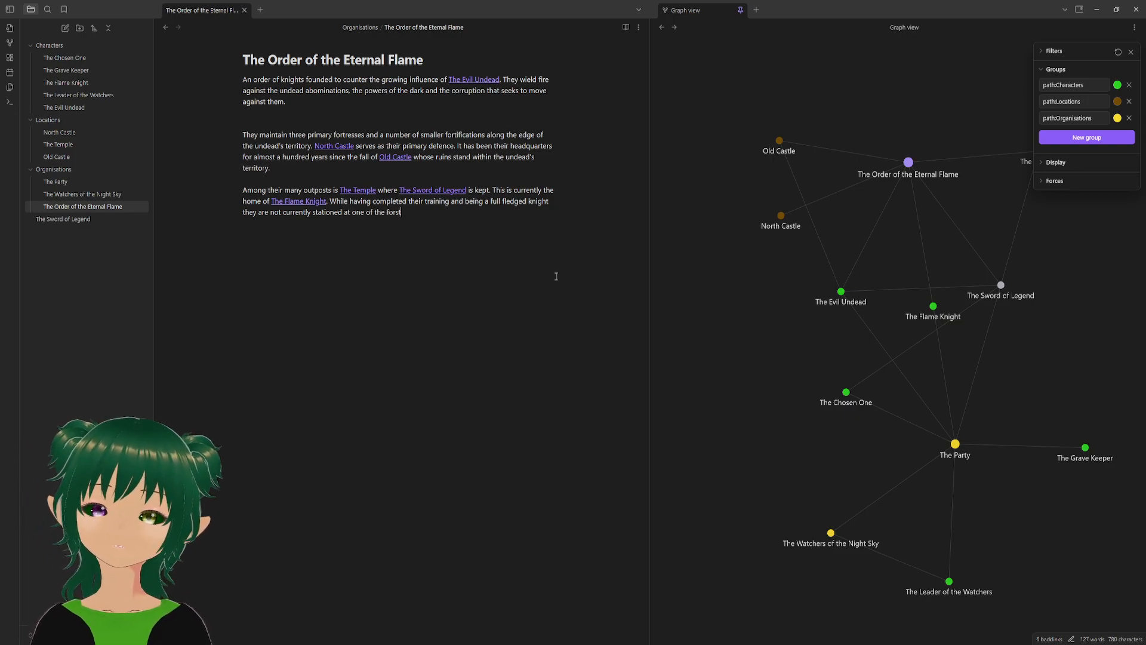
{"action": "key", "text": "BackSpace"}
{"action": "key", "text": "BackSpace"}
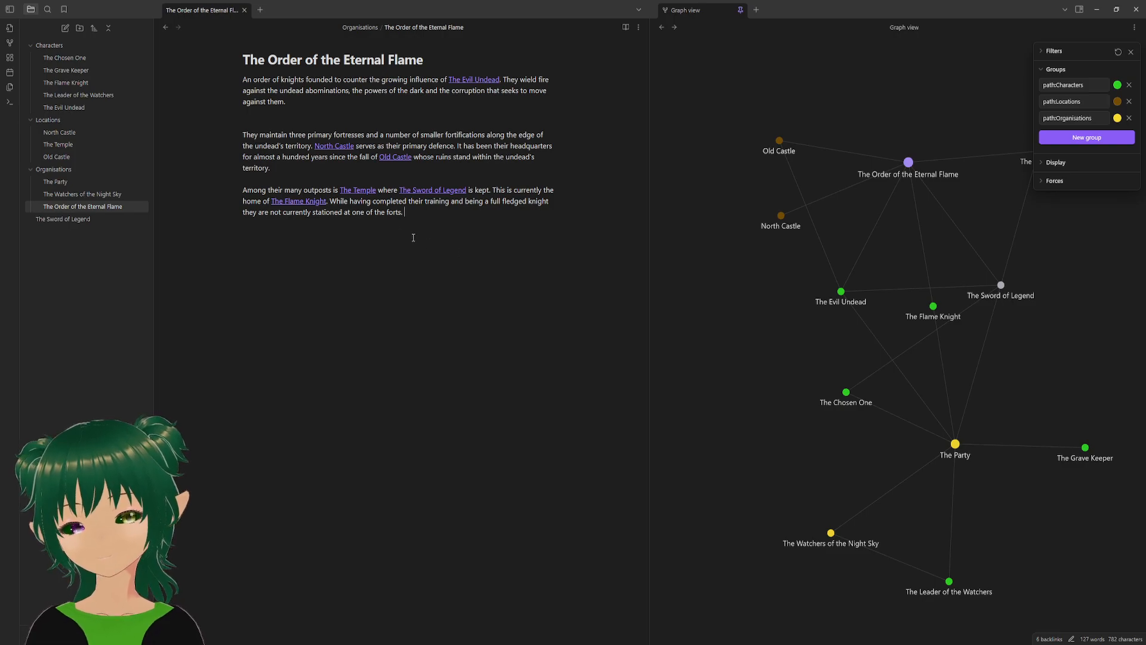
- Delete the sentence beginning "While having completed" from the last paragraph and shift The Sword of Legend node in the graph
{"action": "left_click_drag", "start_coordinate": [423, 242], "coordinate": [327, 201]}
{"action": "key", "text": "BackSpace"}
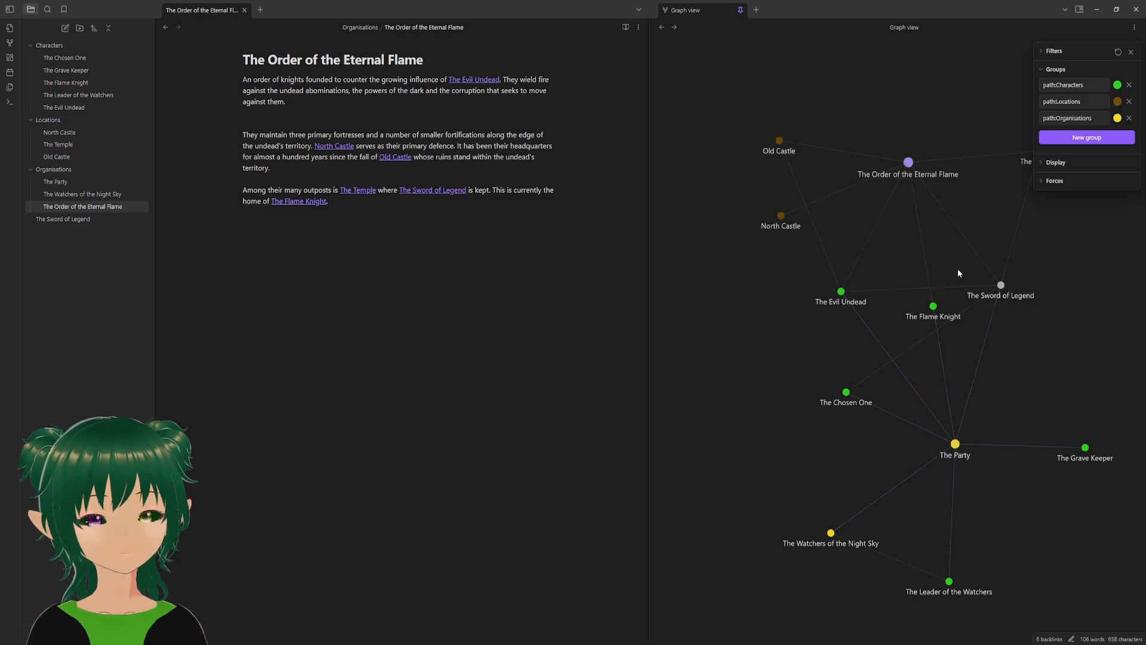
{"action": "left_click_drag", "start_coordinate": [1001, 285], "coordinate": [976, 288]}
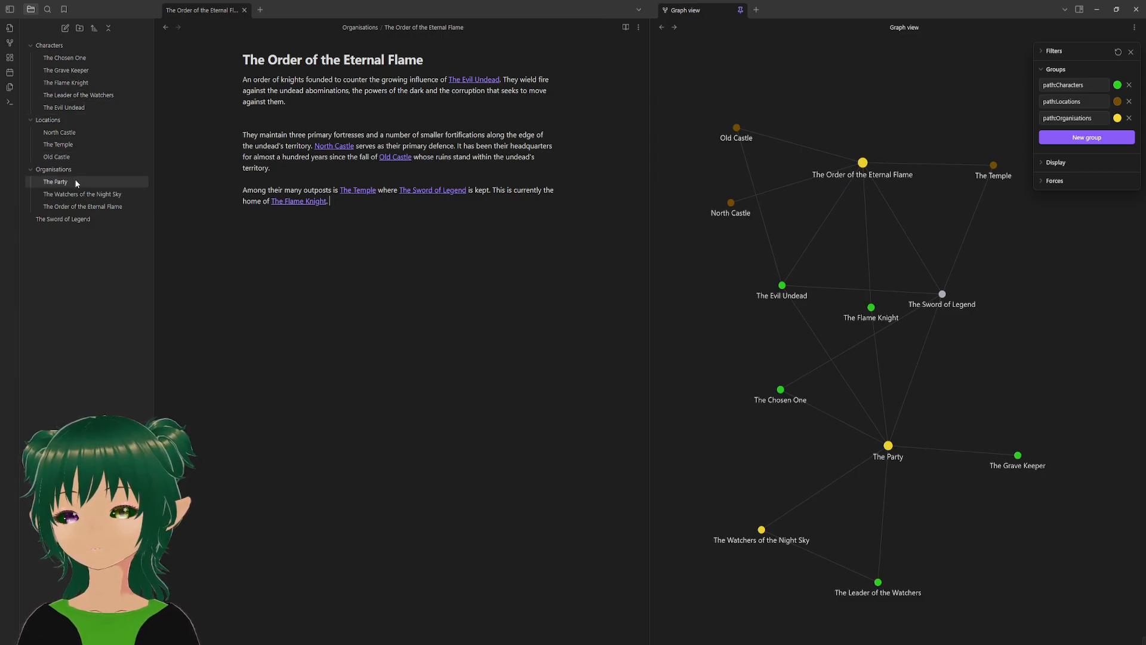
- Open The Leader of the Watchers note and replace "tracked down" with "summoned" in its second sentence
{"action": "left_click", "coordinate": [74, 203]}
{"action": "left_click", "coordinate": [71, 194]}
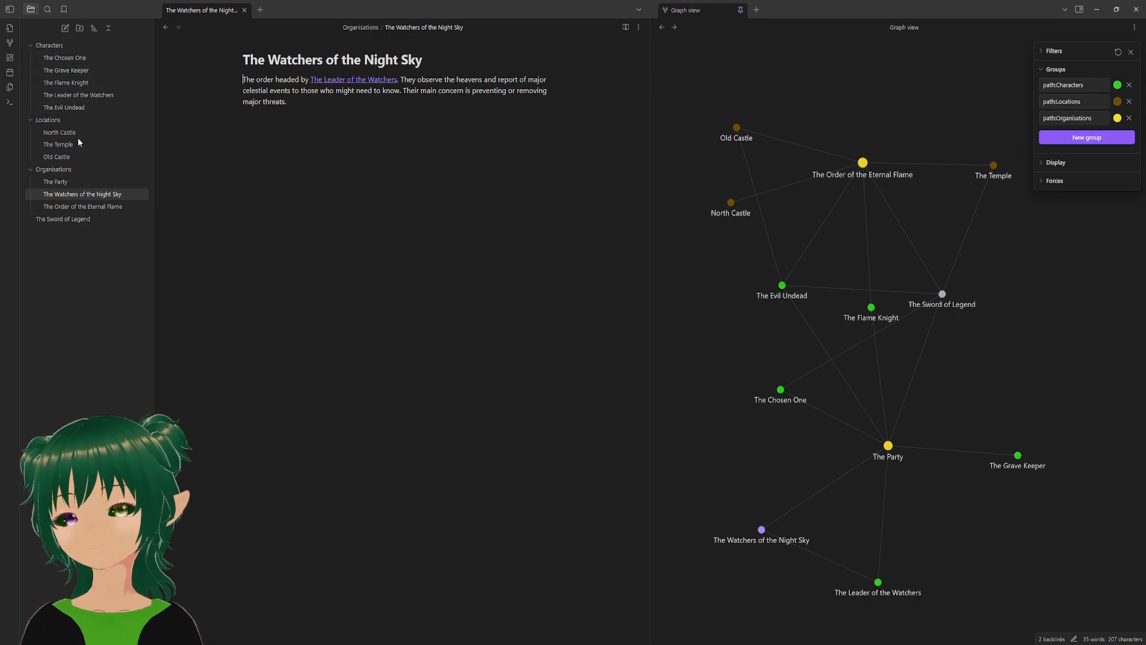
{"action": "left_click", "coordinate": [93, 96]}
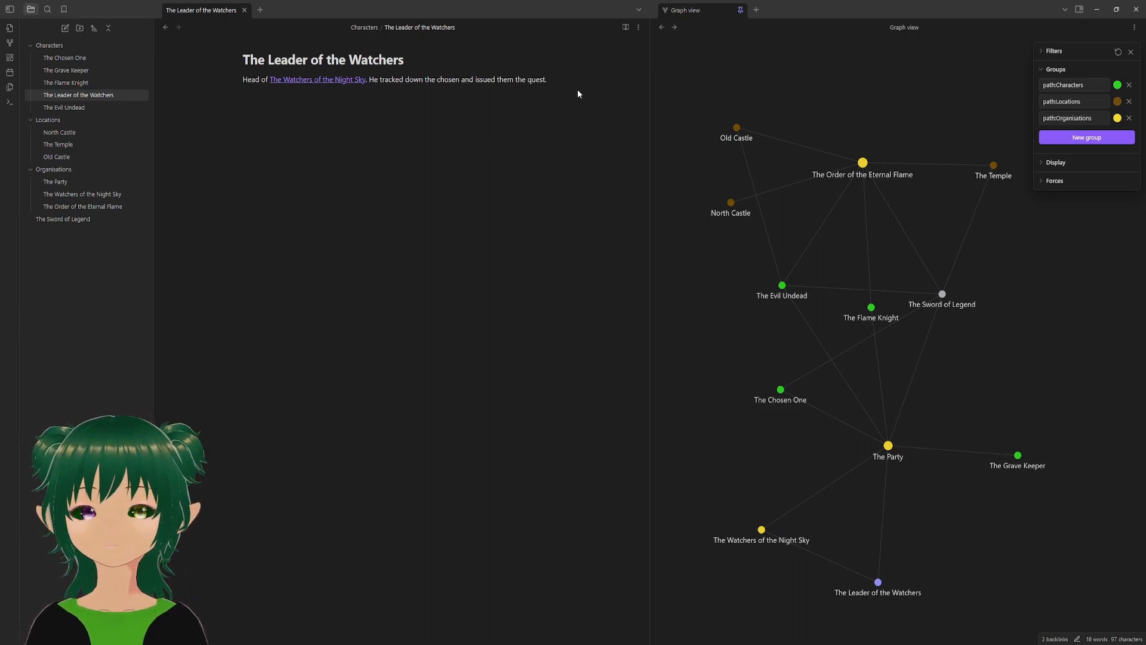
{"action": "left_click", "coordinate": [557, 78]}
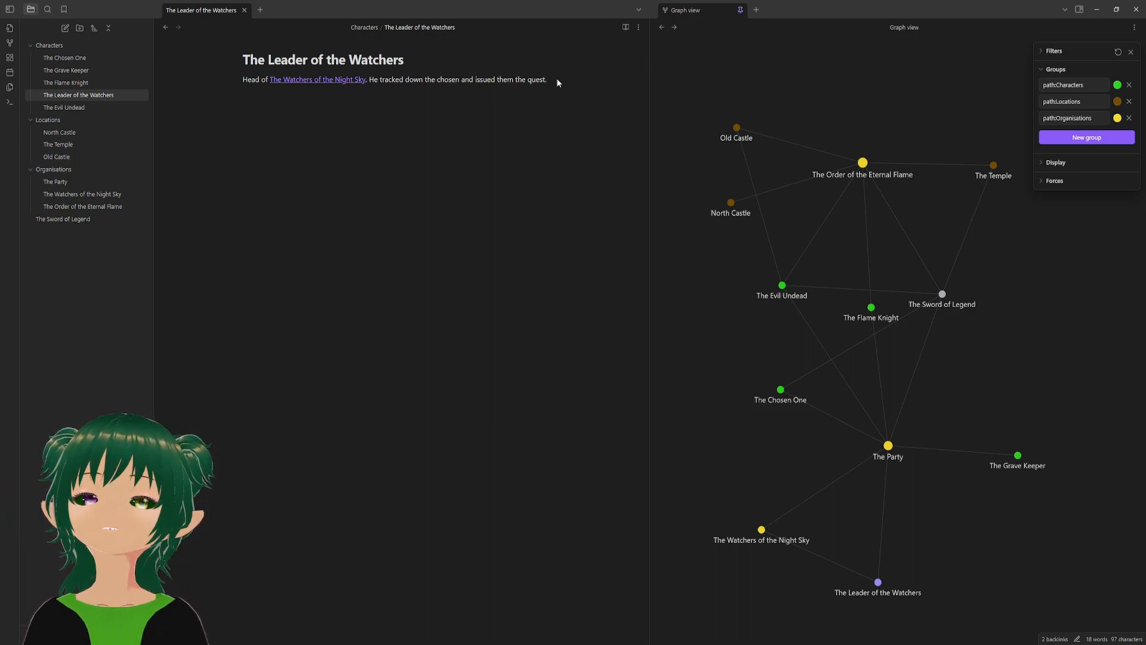
{"action": "left_click_drag", "start_coordinate": [382, 78], "coordinate": [425, 80]}
{"action": "type", "text": "su"}
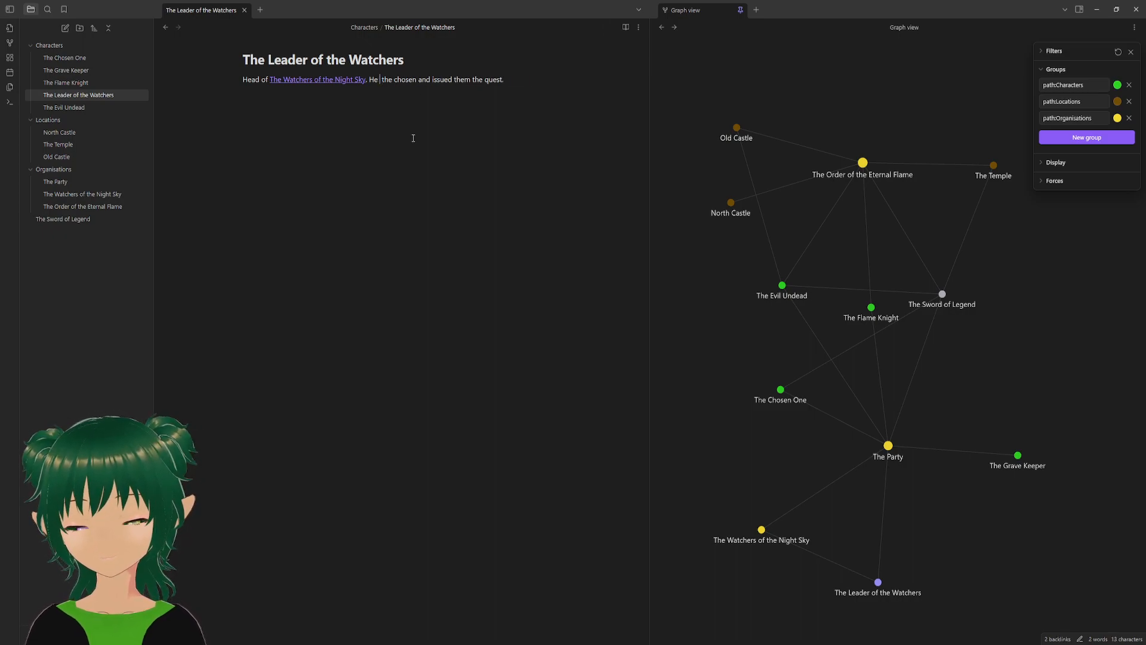
{"action": "type", "text": "mmon"}
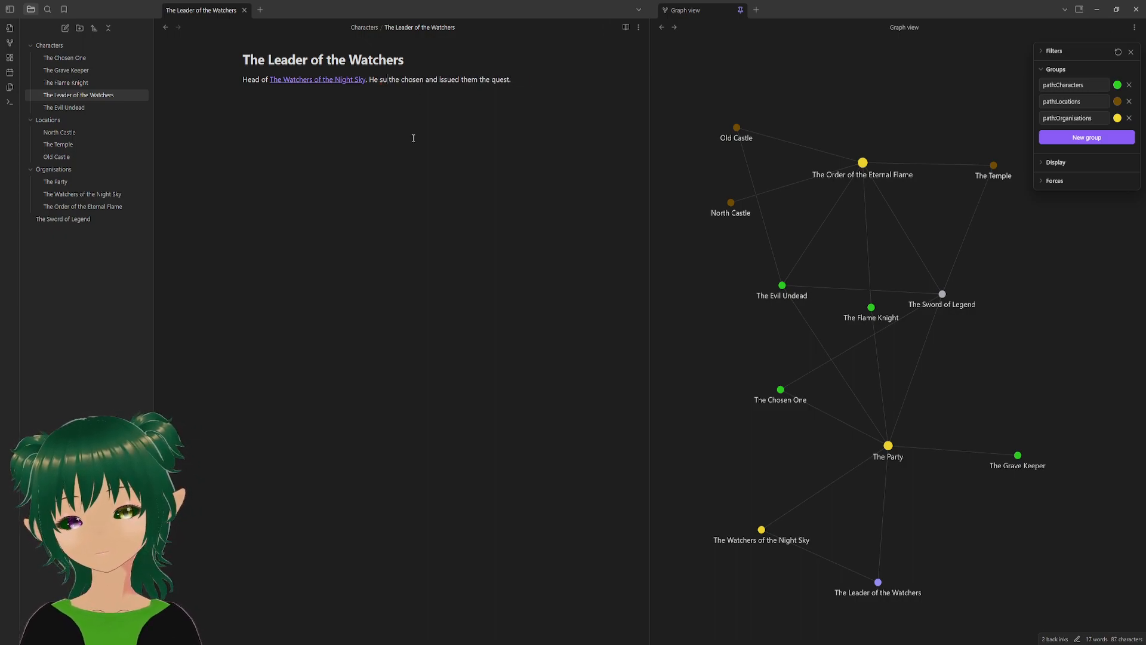
{"action": "type", "text": "ed"}
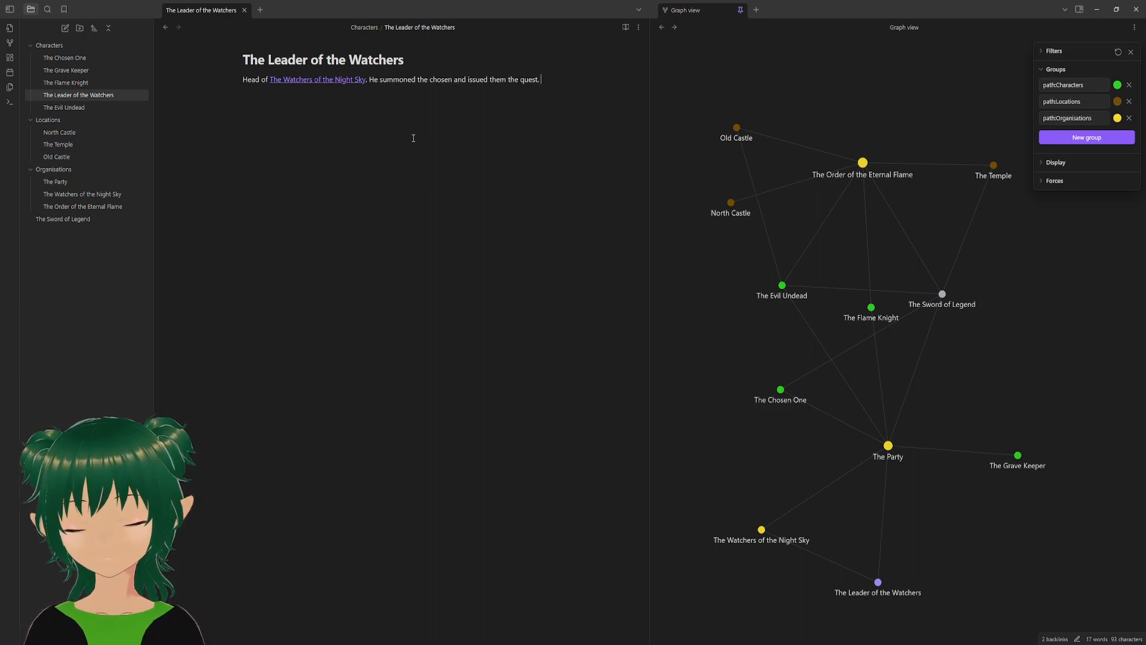
- Add the closing sentence "He knows of them due to an old friend of his that is close to the chosen one."
{"action": "type", "text": "He kn"}
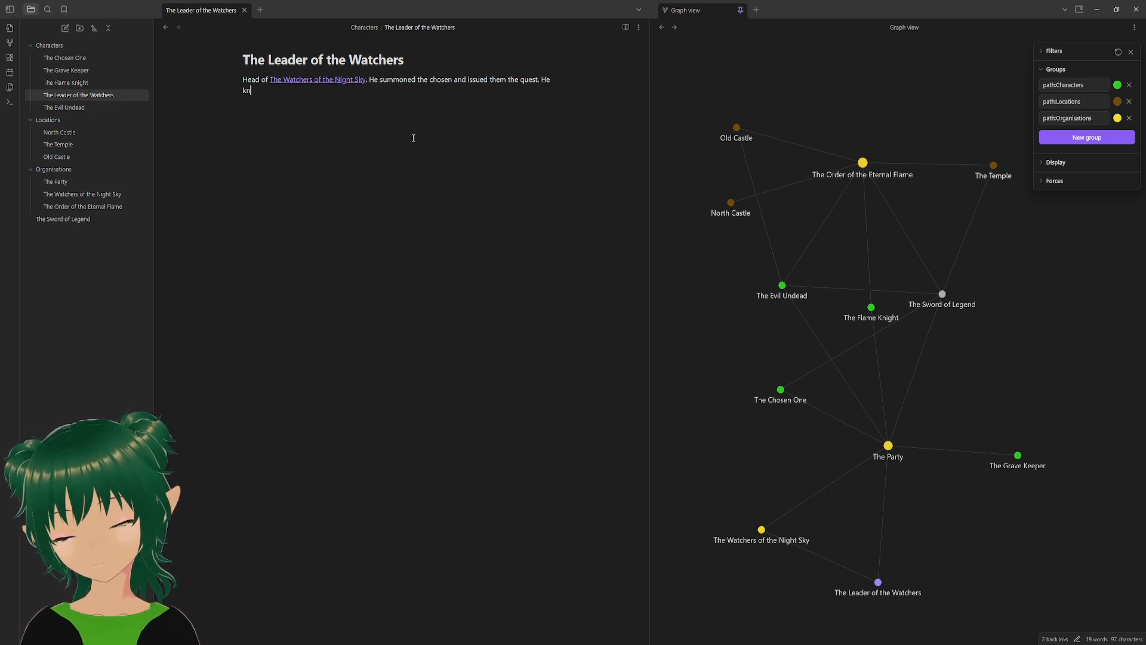
{"action": "type", "text": "ows of them"}
{"action": "type", "text": " due to an old fir"}
{"action": "key", "text": "BackSpace"}
{"action": "key", "text": "BackSpace"}
{"action": "type", "text": "riend of "}
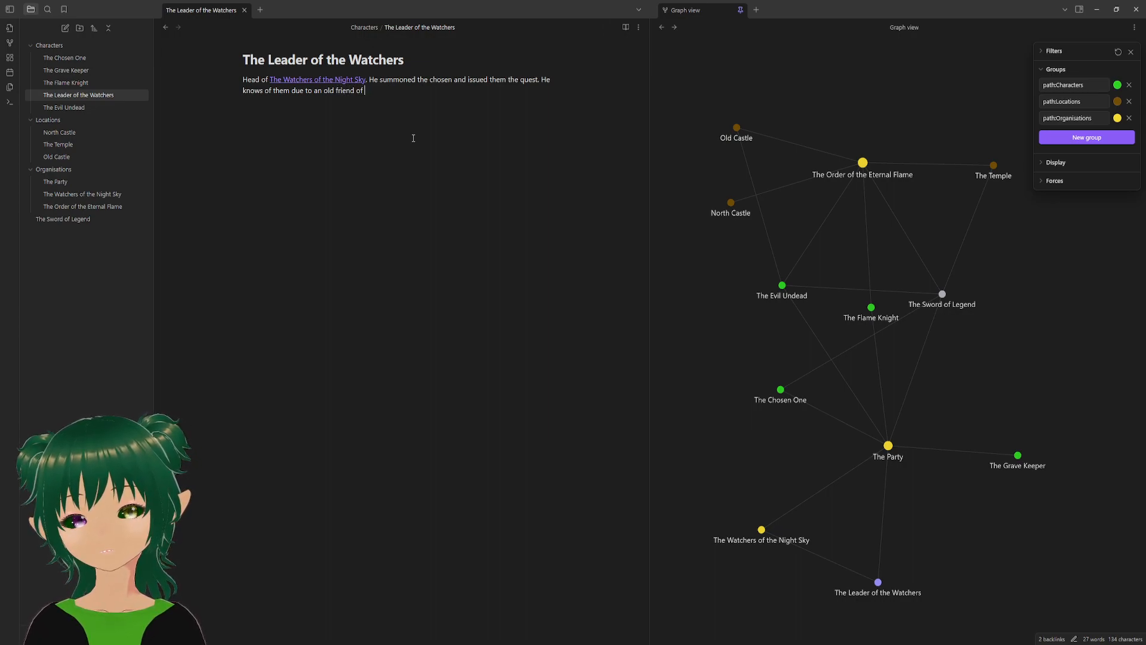
{"action": "type", "text": "his that"}
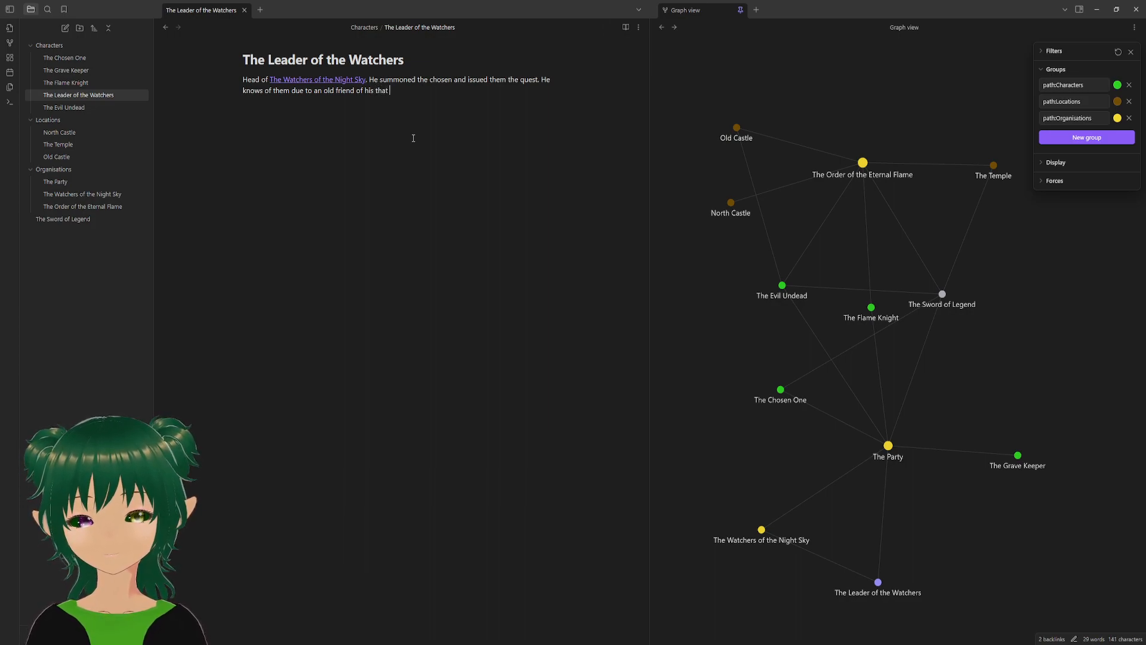
{"action": "type", "text": " is close th"}
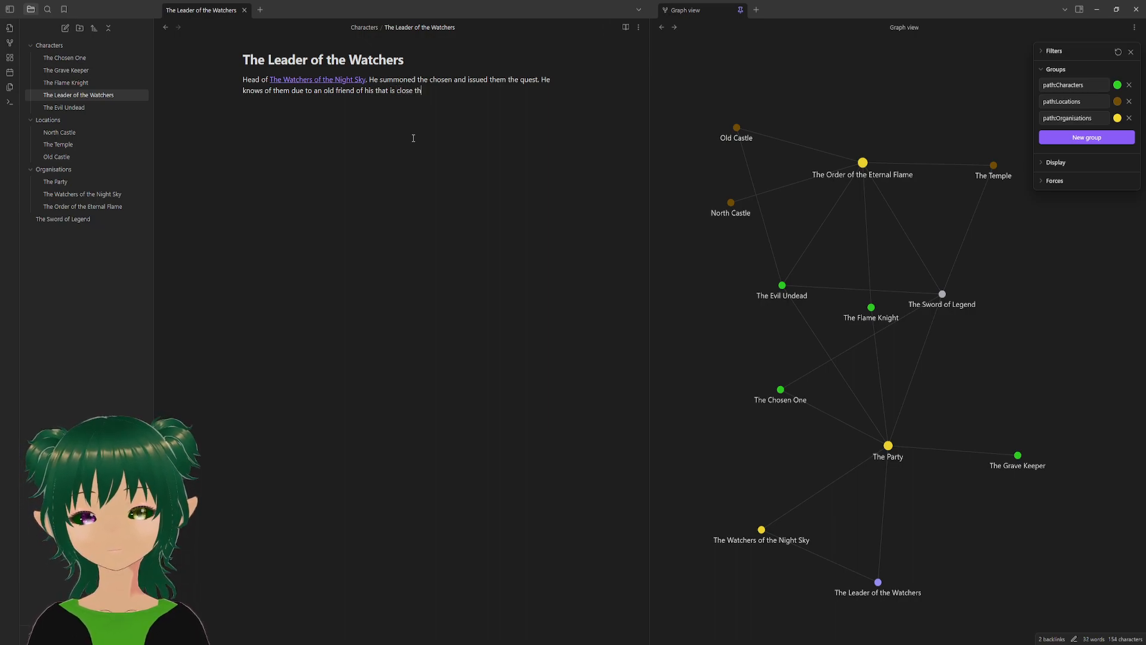
{"action": "key", "text": "BackSpace"}
{"action": "type", "text": "o the hosn"}
{"action": "key", "text": "BackSpace"}
{"action": "key", "text": "BackSpace"}
{"action": "key", "text": "BackSpace"}
{"action": "key", "text": "BackSpace"}
{"action": "type", "text": "chosen one."}
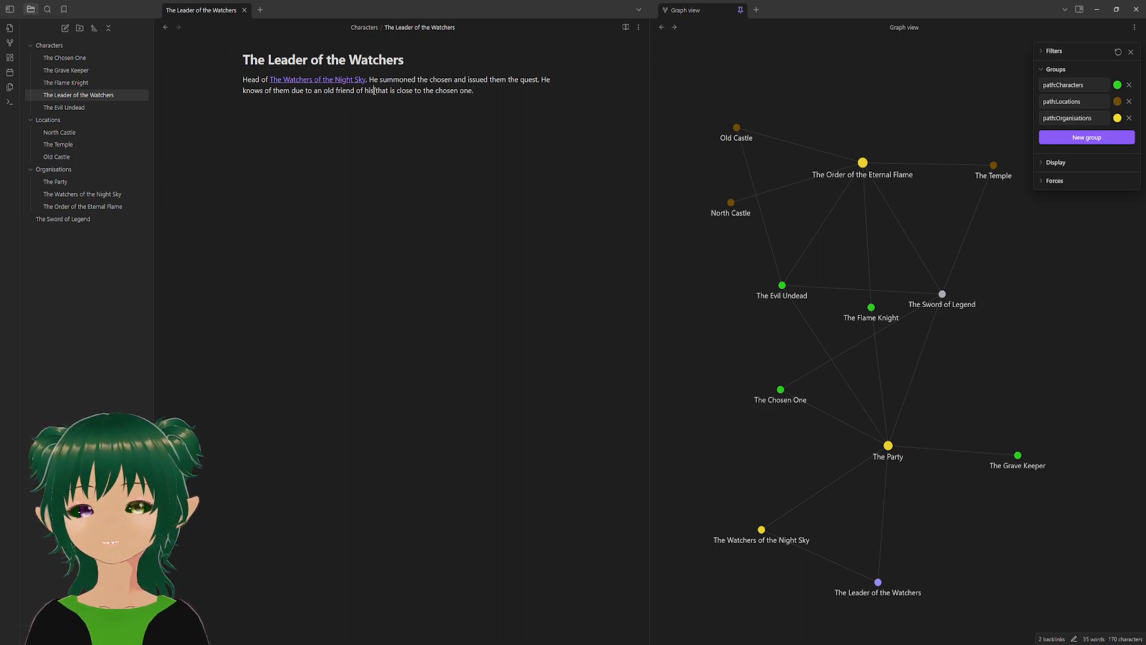
- Insert a comma and the link [[The Mentor]] after "an old friend of his", and create The Mentor note from that link
{"action": "type", "text": ","}
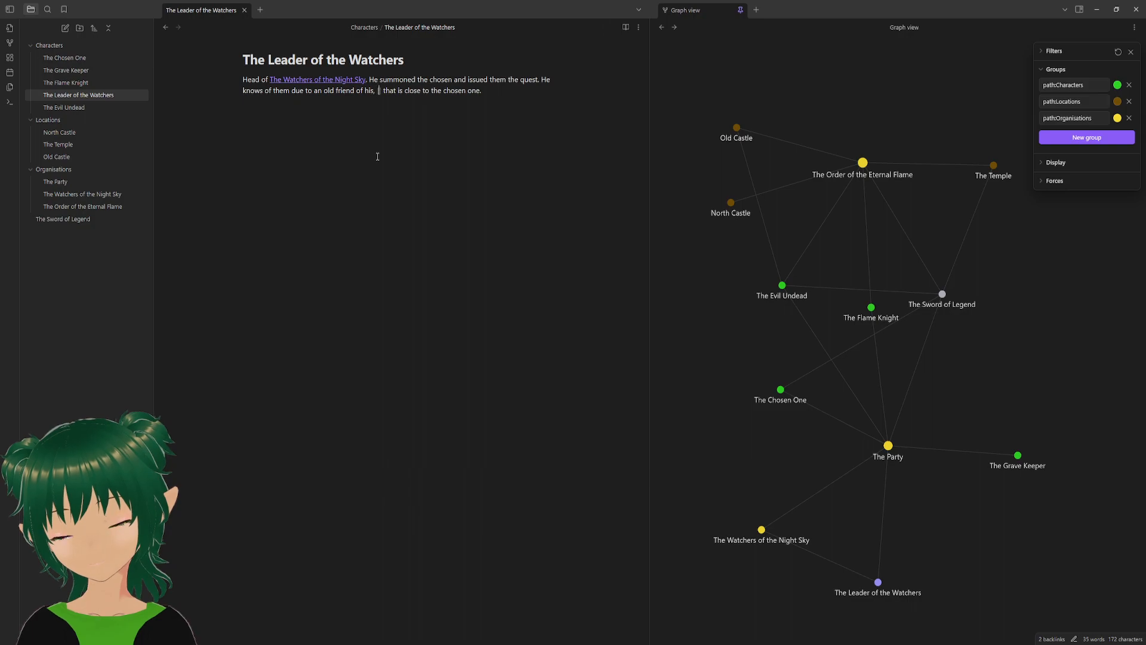
{"action": "type", "text": " [[The Men"}
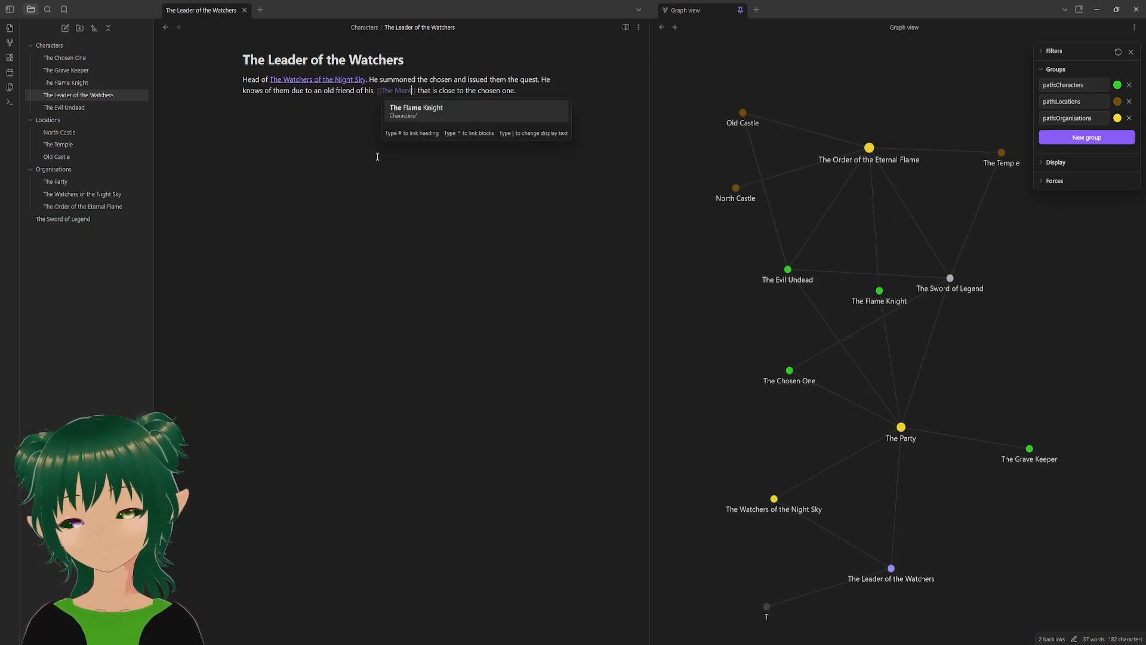
{"action": "type", "text": "tor"}
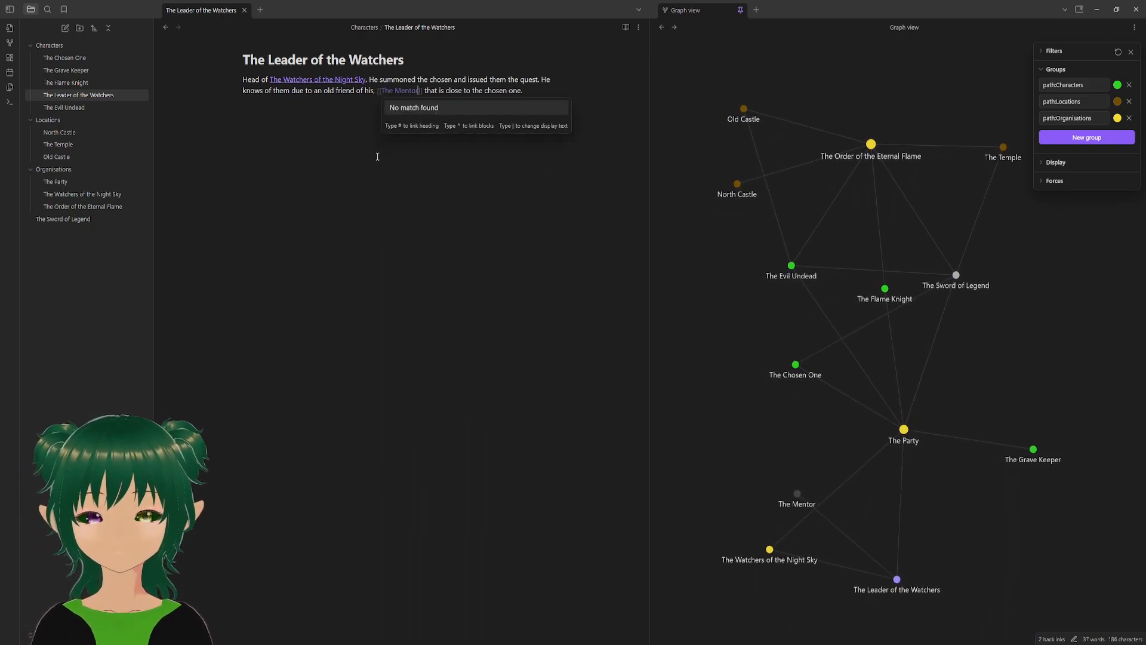
{"action": "left_click", "coordinate": [529, 220]}
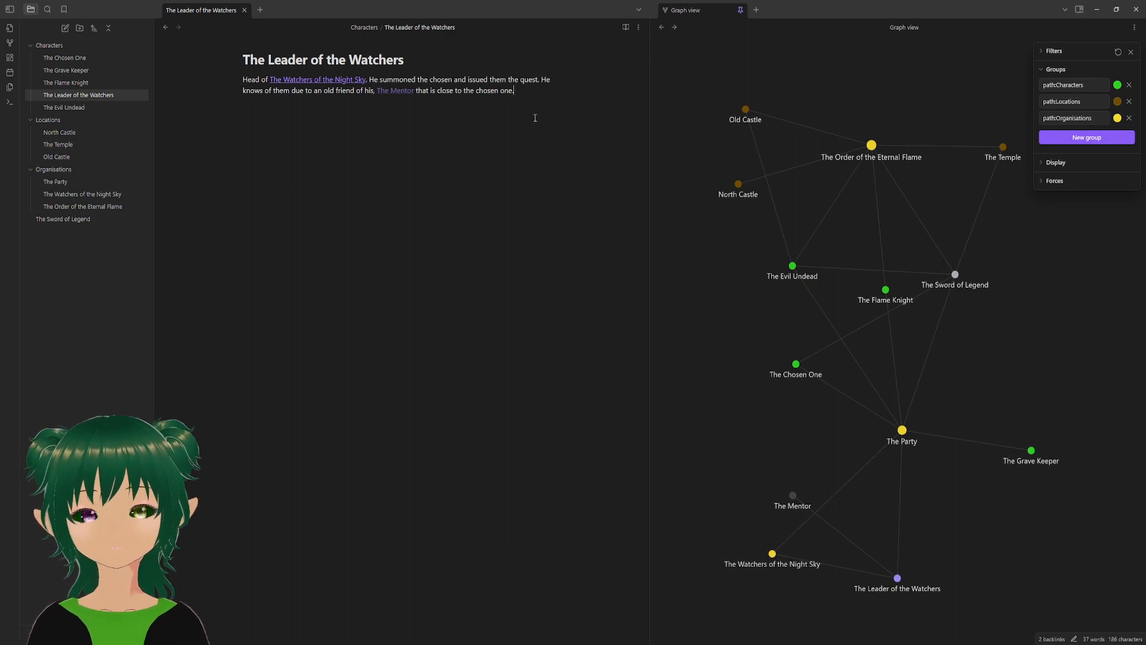
{"action": "left_click", "coordinate": [392, 92]}
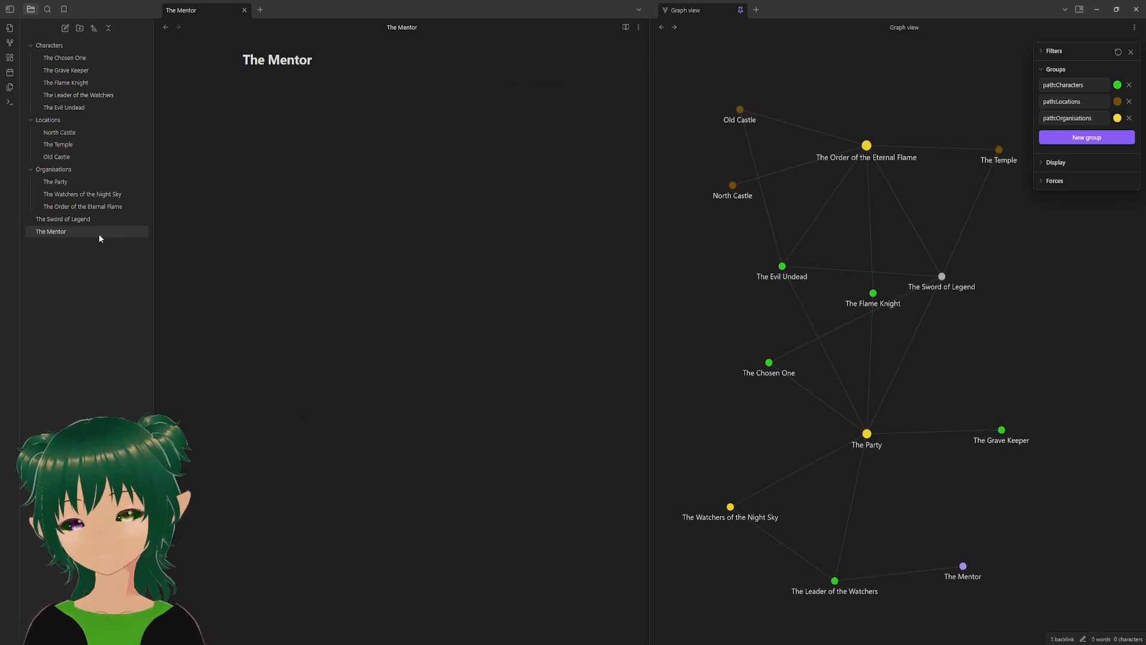
- Move The Mentor note into the Characters folder and rearrange the graph nodes around The Party and The Order of the Eternal Flame
{"action": "left_click_drag", "start_coordinate": [55, 236], "coordinate": [85, 97]}
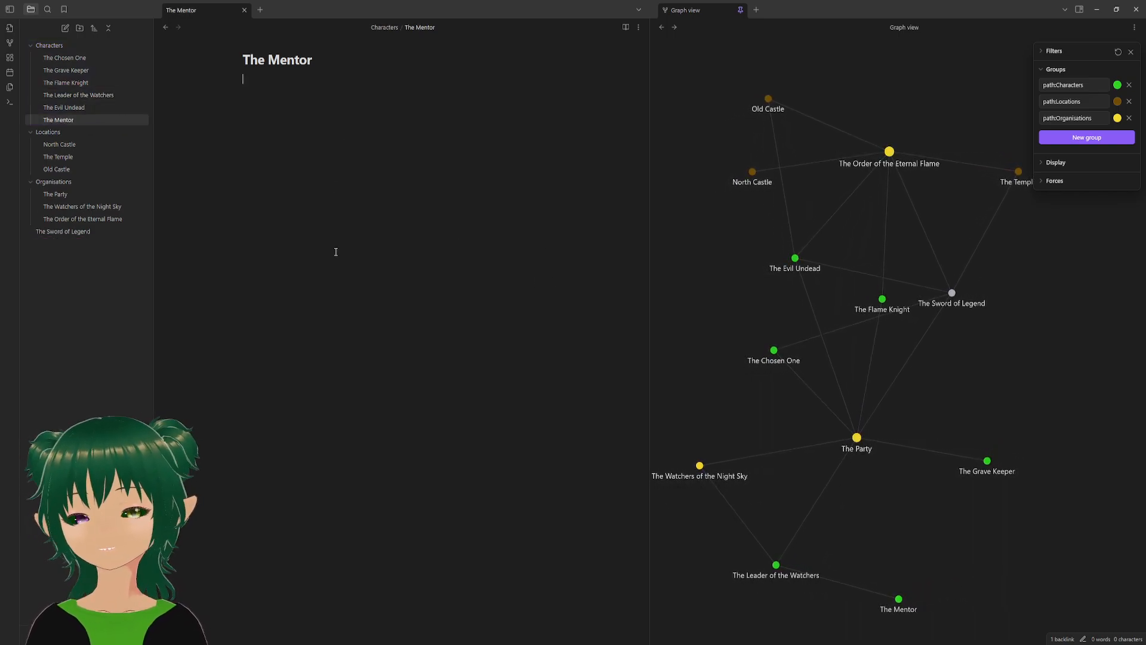
{"action": "left_click_drag", "start_coordinate": [772, 347], "coordinate": [857, 317]}
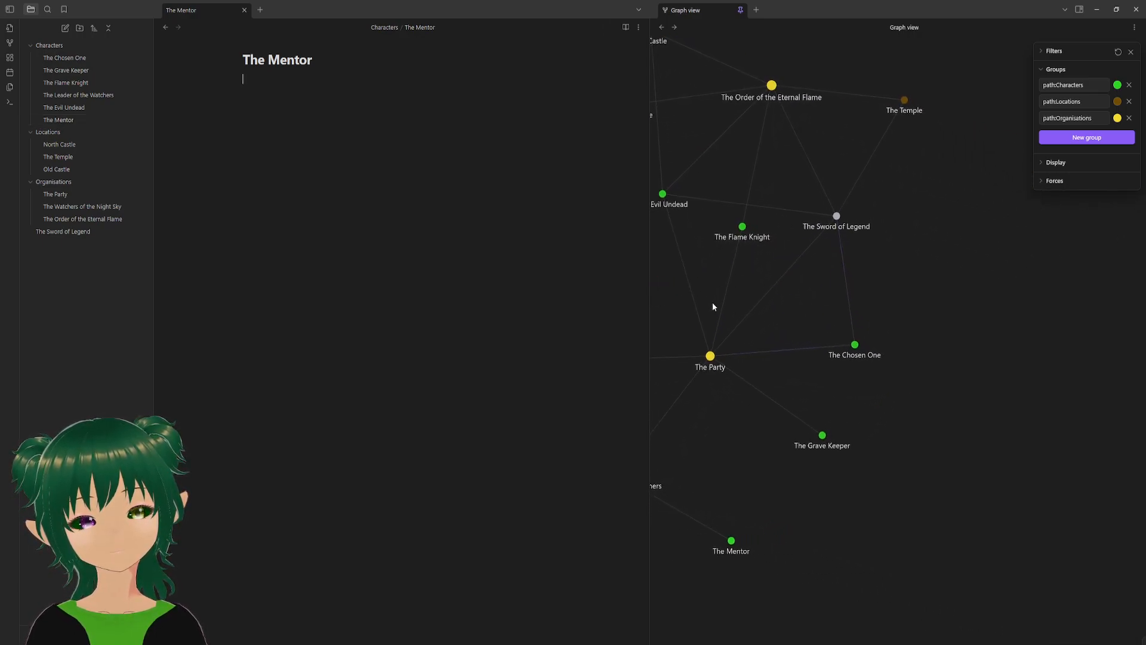
{"action": "left_click_drag", "start_coordinate": [707, 356], "coordinate": [780, 371]}
{"action": "left_click_drag", "start_coordinate": [769, 87], "coordinate": [822, 111]}
{"action": "left_click_drag", "start_coordinate": [763, 394], "coordinate": [895, 425]}
{"action": "left_click_drag", "start_coordinate": [759, 493], "coordinate": [955, 514]}
{"action": "left_click_drag", "start_coordinate": [940, 148], "coordinate": [999, 111]}
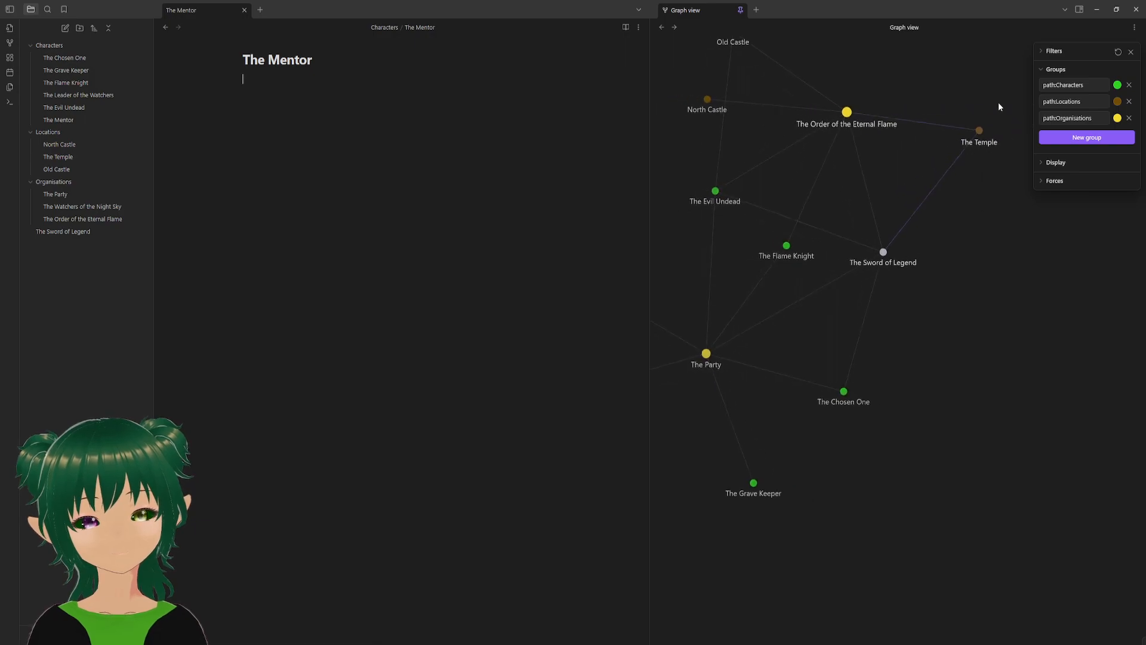
{"action": "left_click_drag", "start_coordinate": [702, 93], "coordinate": [909, 60]}
{"action": "left_click_drag", "start_coordinate": [693, 181], "coordinate": [737, 219]}
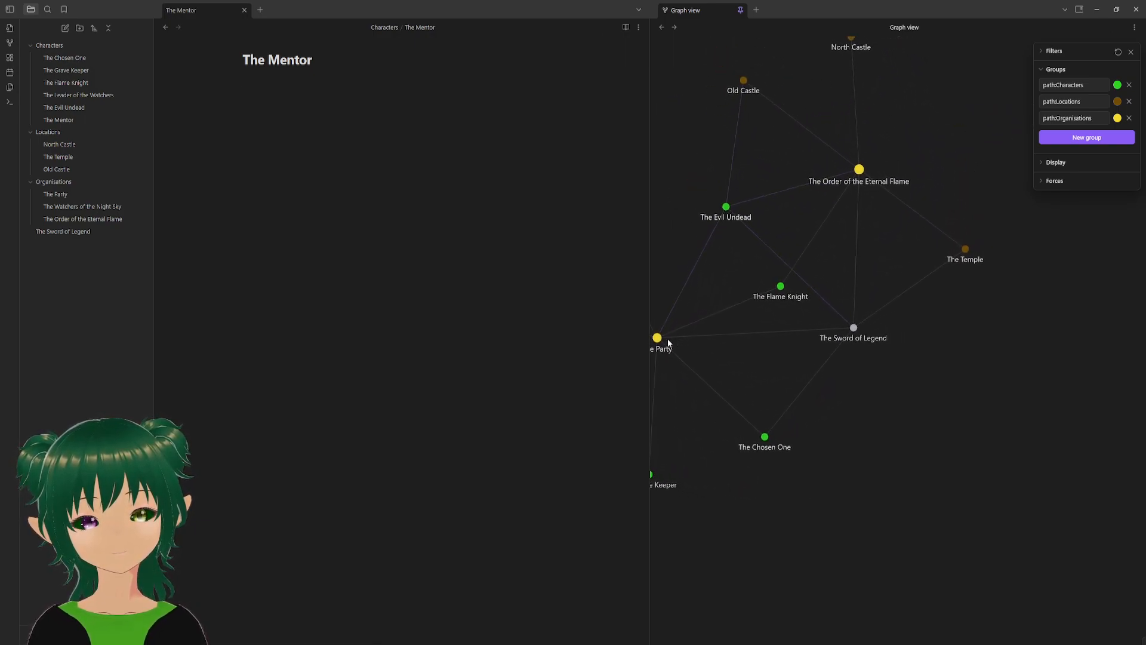
{"action": "left_click_drag", "start_coordinate": [662, 343], "coordinate": [826, 352]}
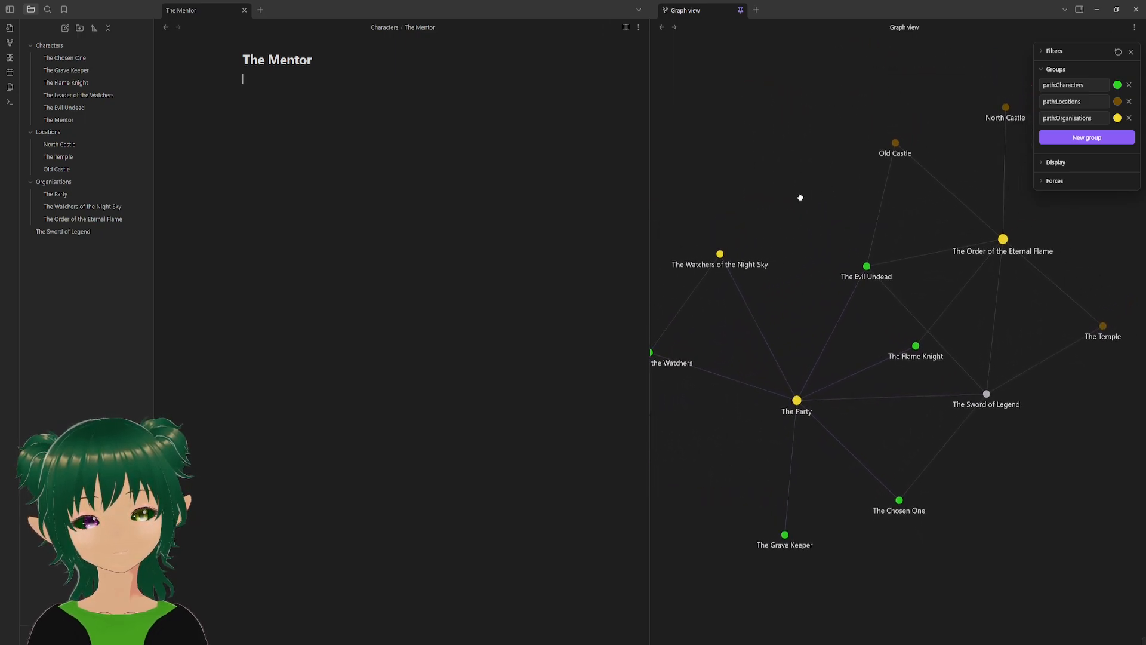
{"action": "left_click_drag", "start_coordinate": [1033, 274], "coordinate": [908, 200]}
{"action": "left_click_drag", "start_coordinate": [815, 402], "coordinate": [877, 412]}
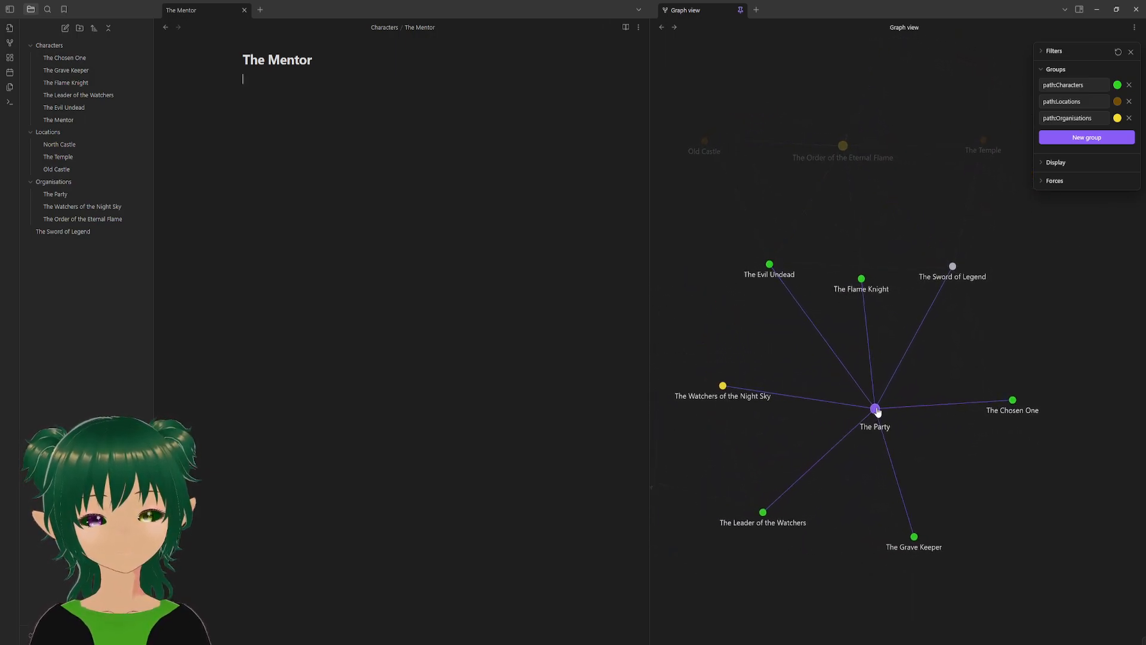
- Begin the body of The Mentor note with "An old friend of both"
{"action": "left_click", "coordinate": [413, 174]}
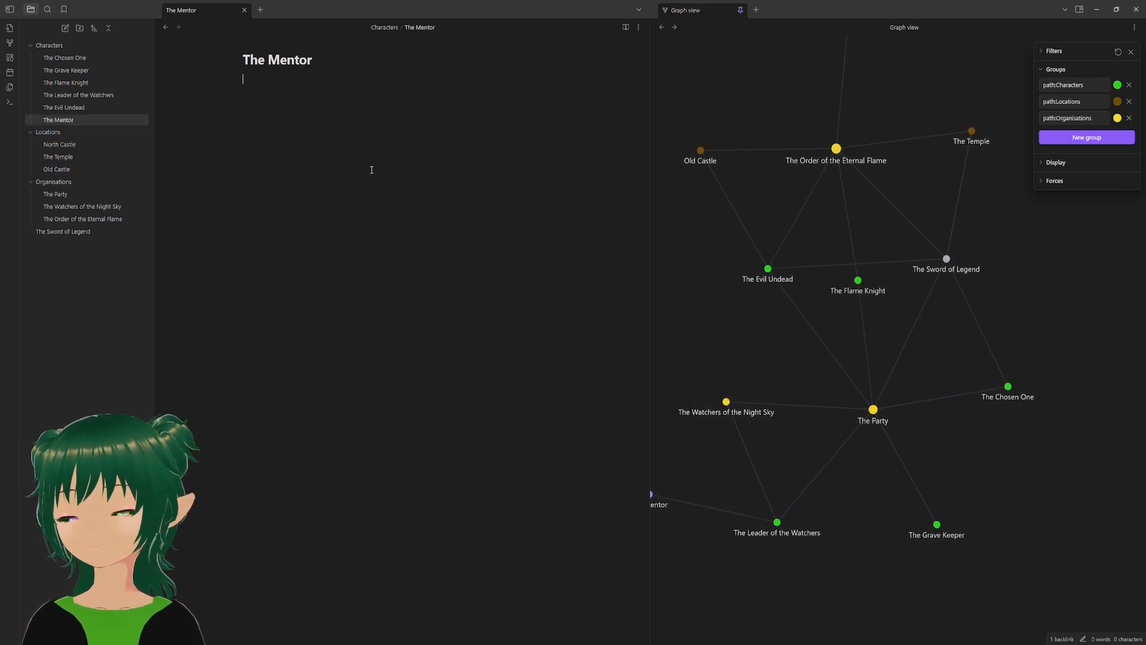
{"action": "type", "text": "A"}
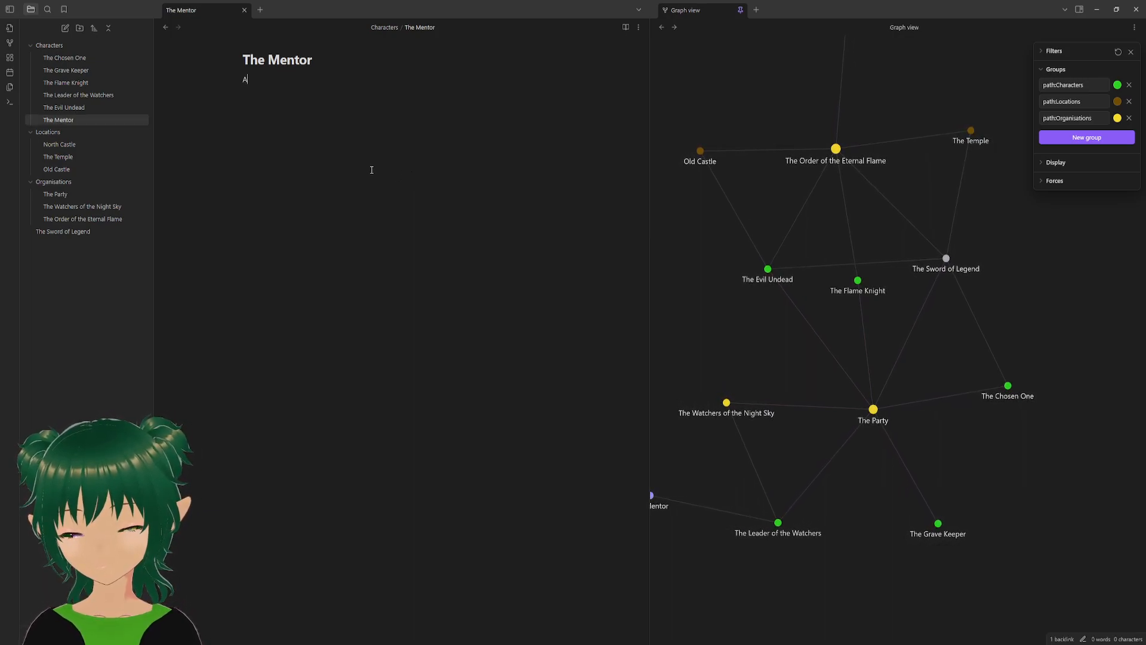
{"action": "type", "text": "n"}
{"action": "key", "text": "BackSpace"}
{"action": "key", "text": "BackSpace"}
{"action": "key", "text": "BackSpace"}
{"action": "type", "text": "An old "}
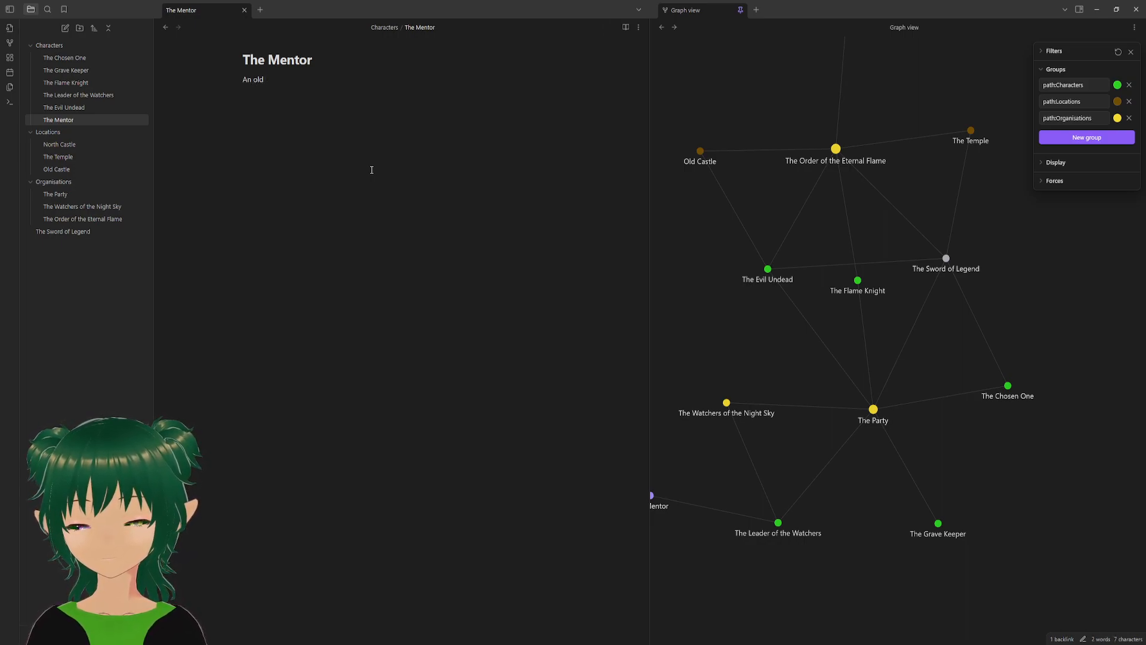
{"action": "type", "text": "man"}
{"action": "key", "text": "BackSpace"}
{"action": "key", "text": "BackSpace"}
{"action": "key", "text": "BackSpace"}
{"action": "key", "text": "BackSpace"}
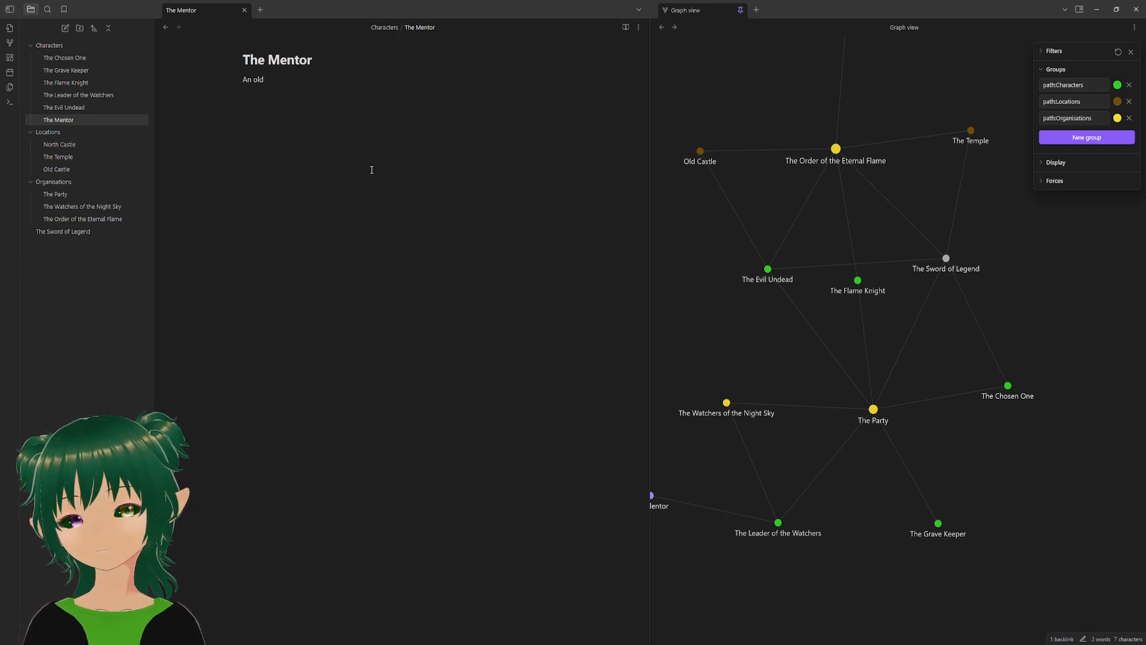
{"action": "key", "text": "BackSpace"}
{"action": "key", "text": "BackSpace"}
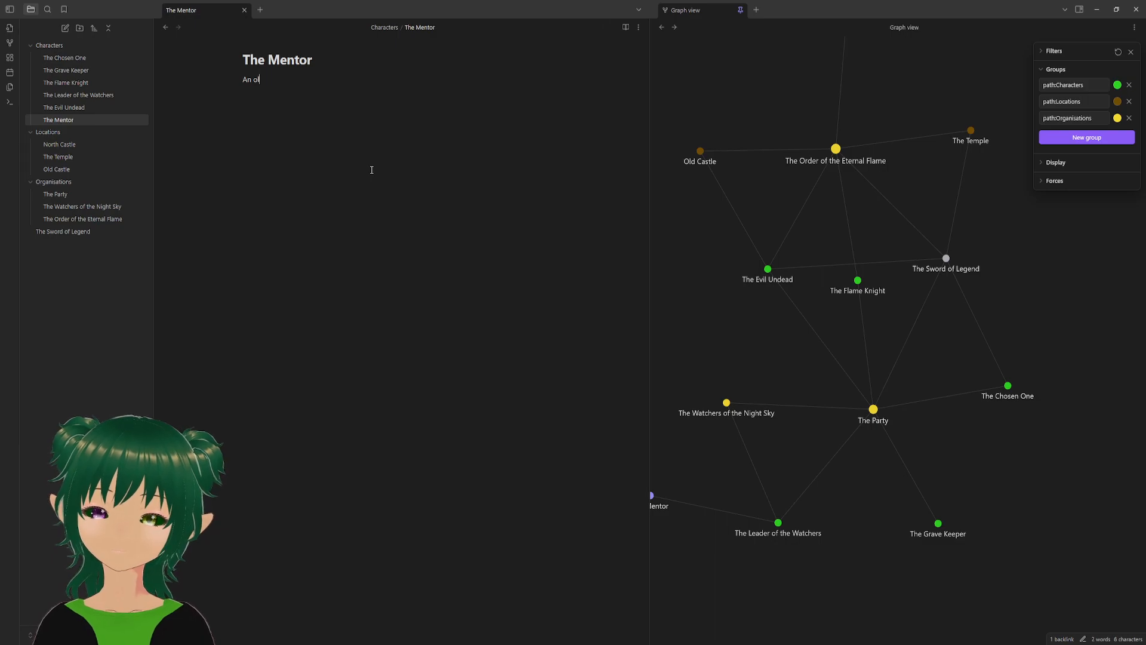
{"action": "type", "text": "d frined"}
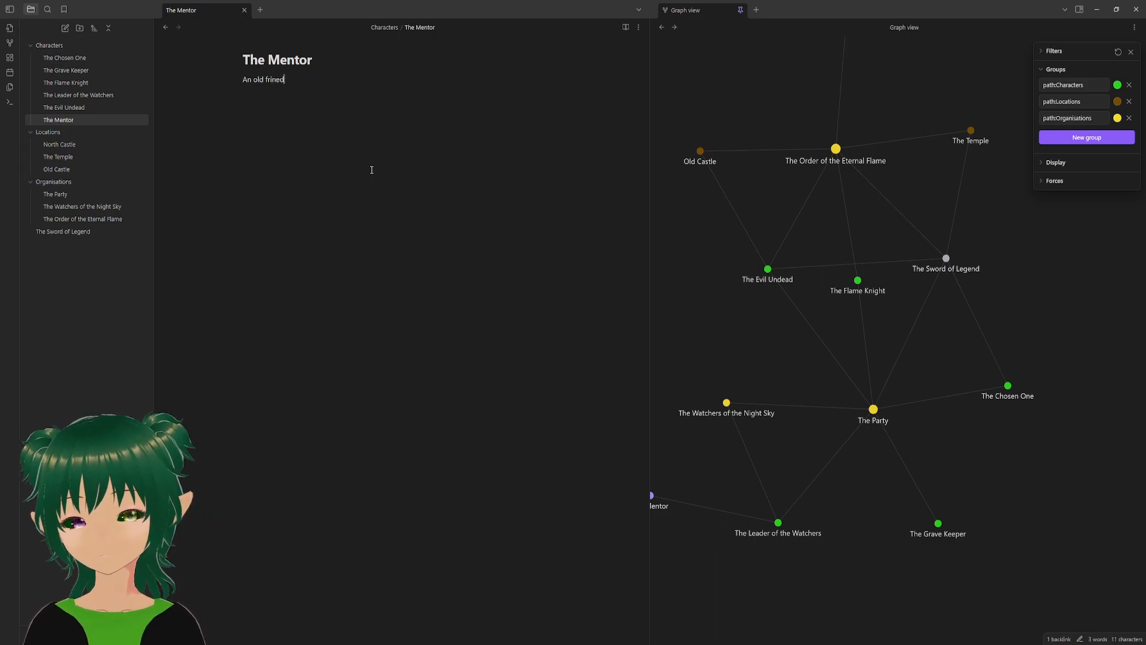
{"action": "key", "text": "BackSpace"}
{"action": "key", "text": "BackSpace"}
{"action": "key", "text": "BackSpace"}
{"action": "key", "text": "BackSpace"}
{"action": "type", "text": "iend of both "}
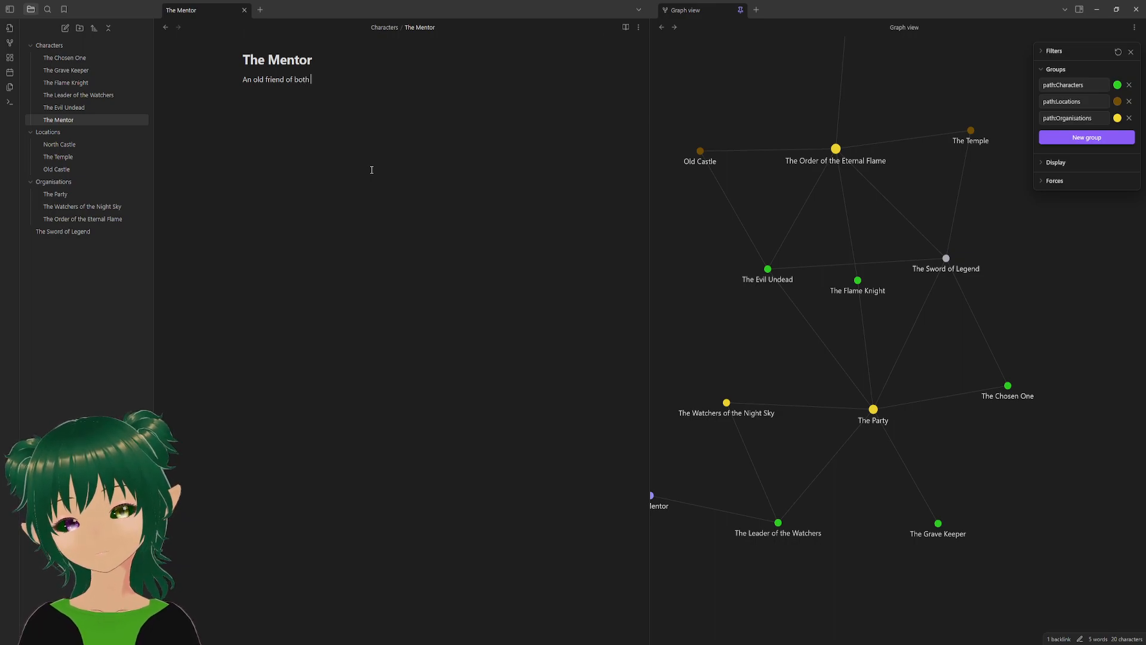
- Continue the sentence with links to The Chosen One and The Leader of the Watchers, joined by "and"
{"action": "type", "text": "[[the c"}
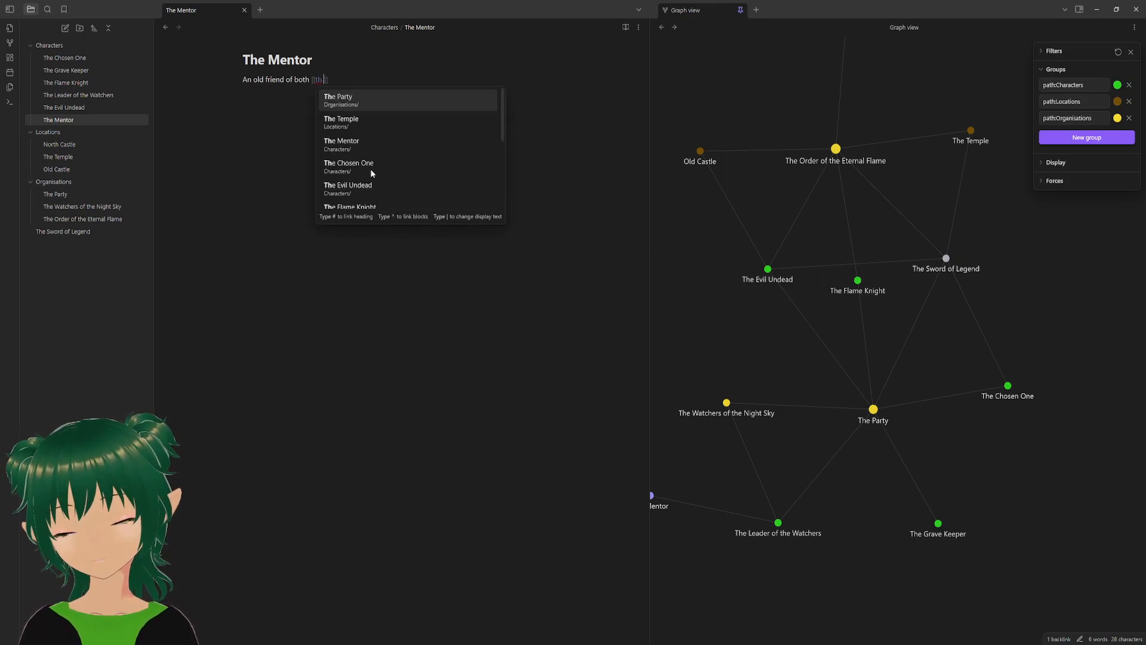
{"action": "key", "text": "Return"}
{"action": "type", "text": "and"}
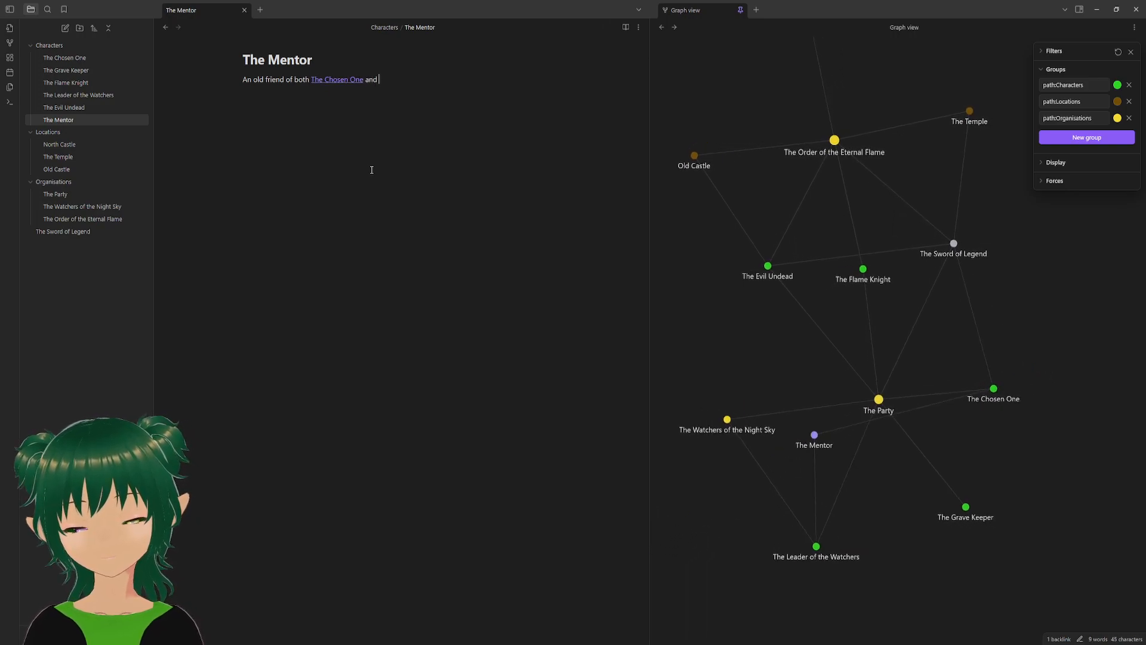
{"action": "type", "text": " [[the l"}
{"action": "key", "text": "Return"}
- End that sentence with a period and start another with "They live in" followed by the link [[The Capital]]
{"action": "type", "text": ". They live"}
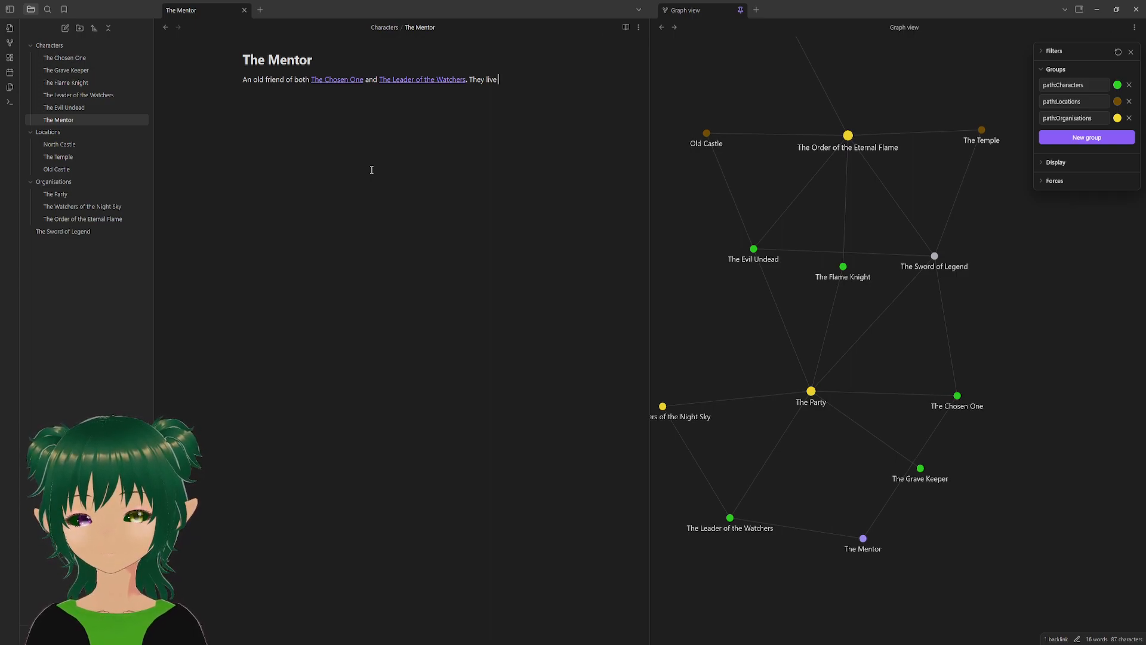
{"action": "type", "text": " in the"}
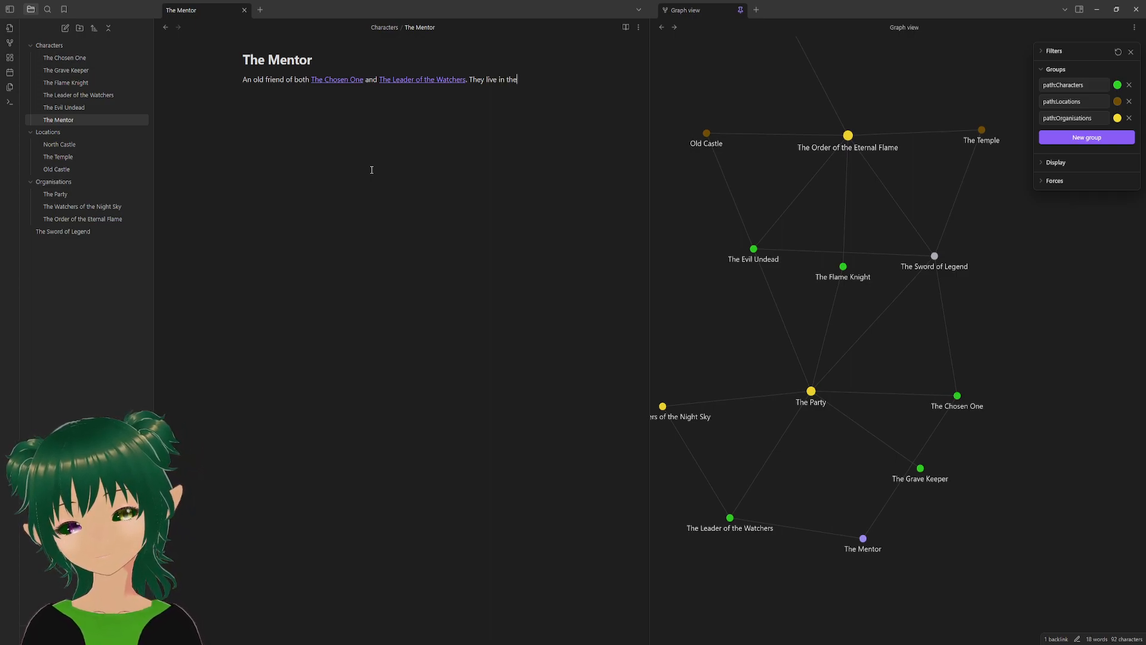
{"action": "key", "text": "BackSpace"}
{"action": "key", "text": "BackSpace"}
{"action": "type", "text": "[[The c"}
{"action": "type", "text": "a"}
{"action": "key", "text": "BackSpace"}
{"action": "type", "text": "a"}
{"action": "key", "text": "BackSpace"}
{"action": "key", "text": "BackSpace"}
{"action": "type", "text": "ca"}
{"action": "key", "text": "BackSpace"}
{"action": "key", "text": "BackSpace"}
{"action": "type", "text": "Capital"}
{"action": "key", "text": "End"}
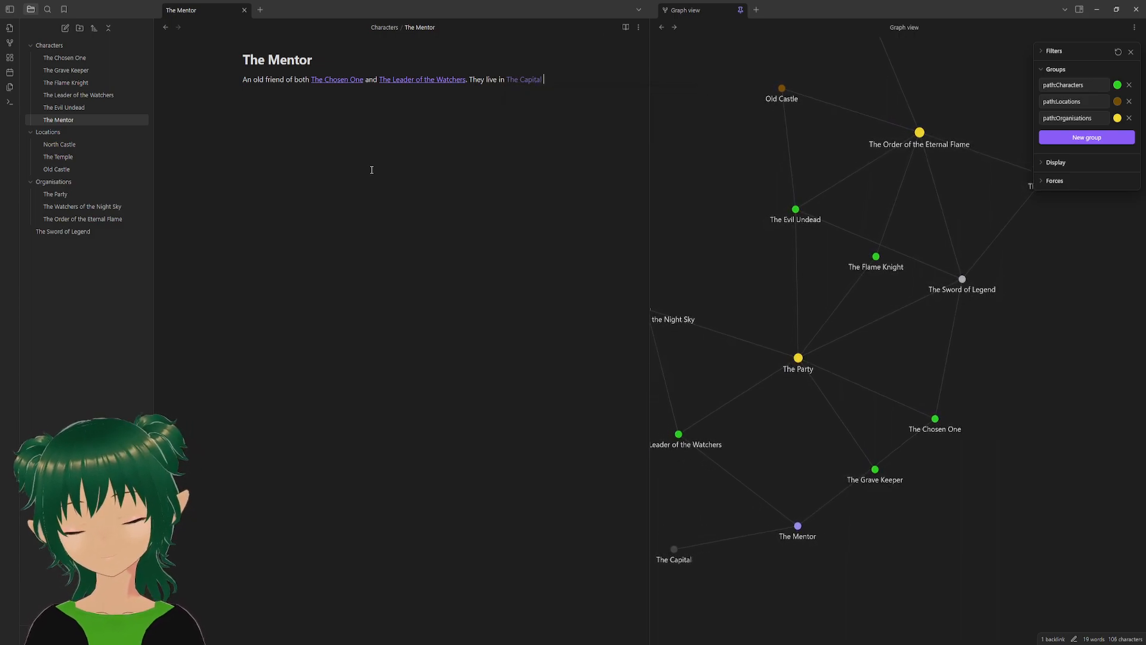
- Complete the sentence after The Capital link with "where they work as an apothecary."
{"action": "type", "text": "where t"}
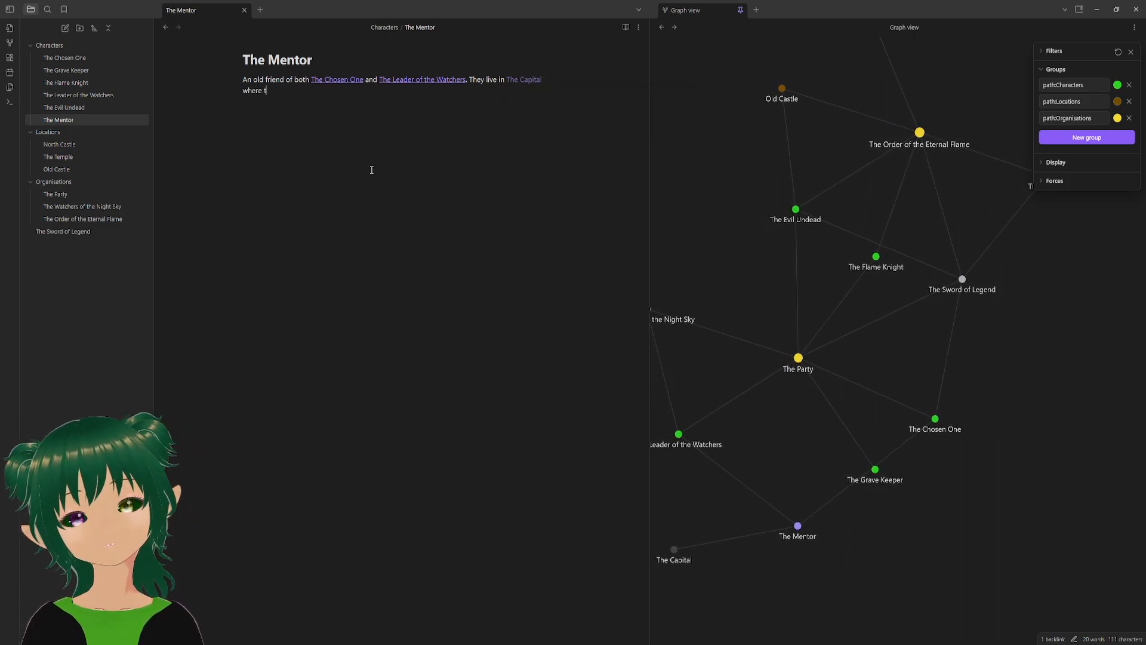
{"action": "type", "text": "hey work ad"}
{"action": "type", "text": " a "}
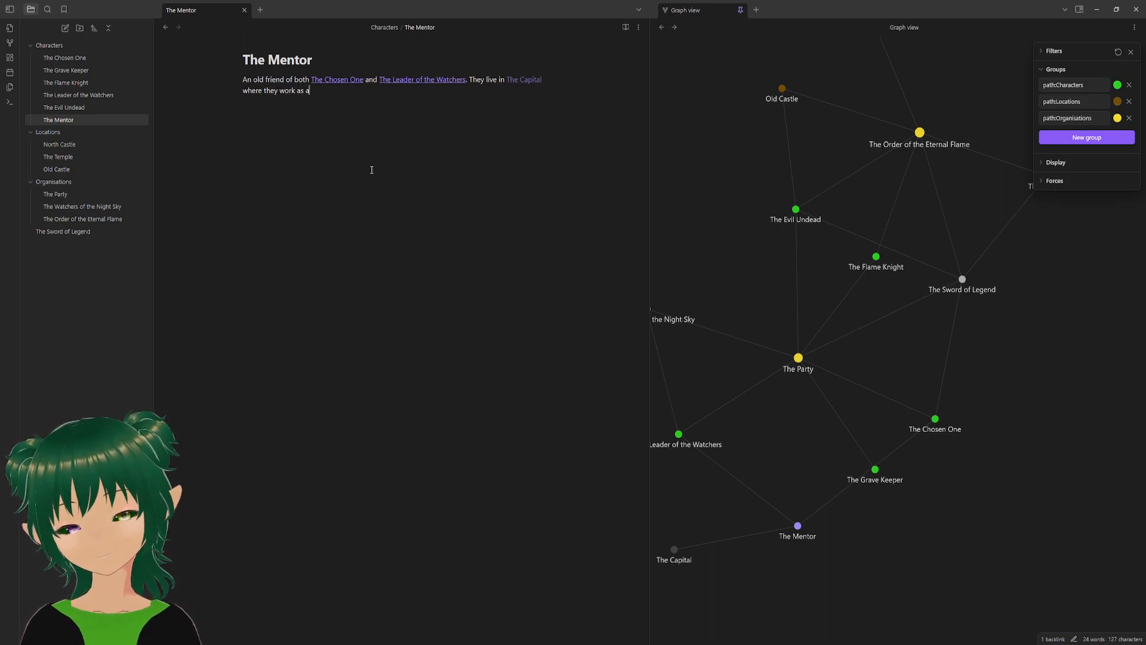
{"action": "type", "text": "n apo"}
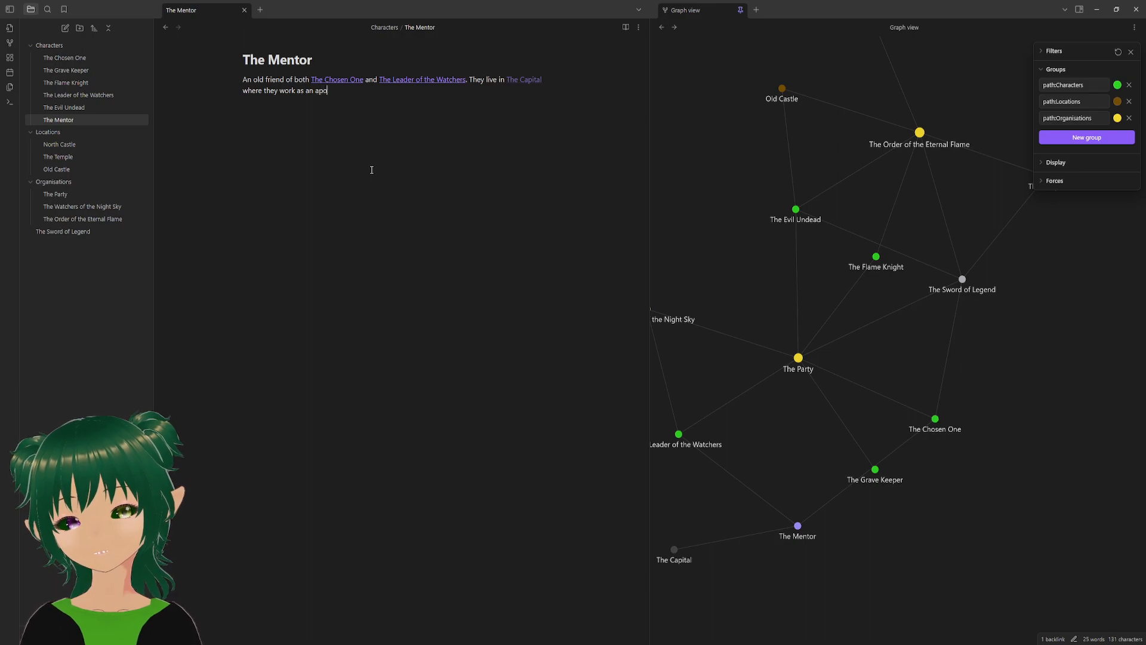
{"action": "type", "text": "thecary."}
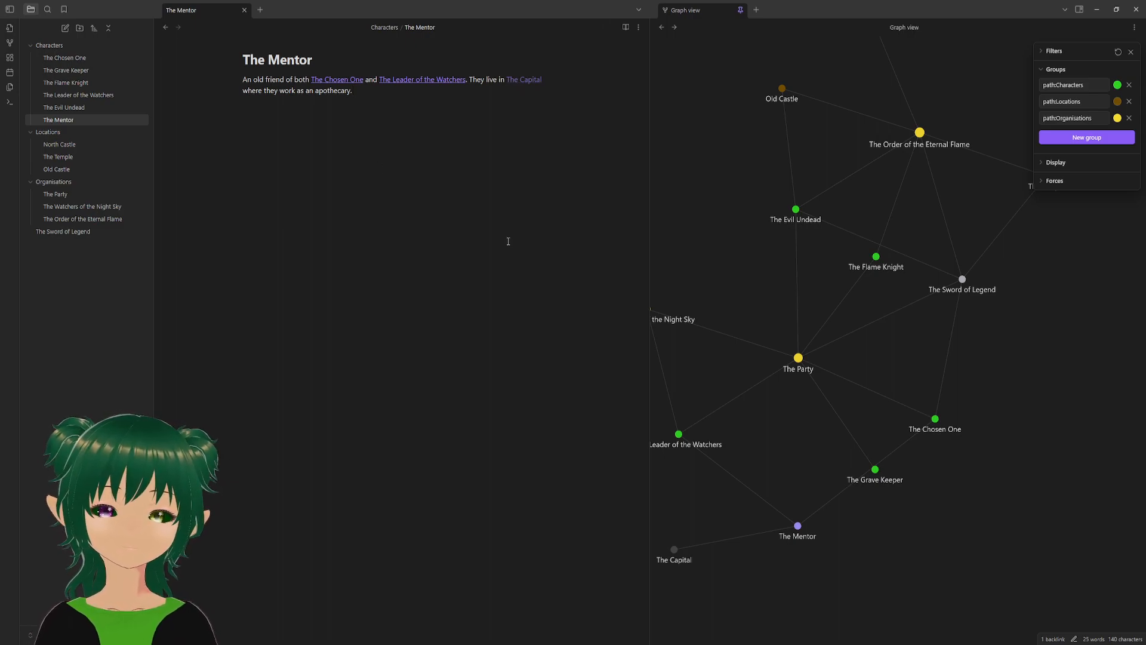
- Create The Capital note from its link in The Mentor note and move it into the Locations folder
{"action": "scroll", "coordinate": [789, 310], "scroll_direction": "down", "scroll_amount": 5}
{"action": "scroll", "coordinate": [870, 308], "scroll_direction": "up", "scroll_amount": 3}
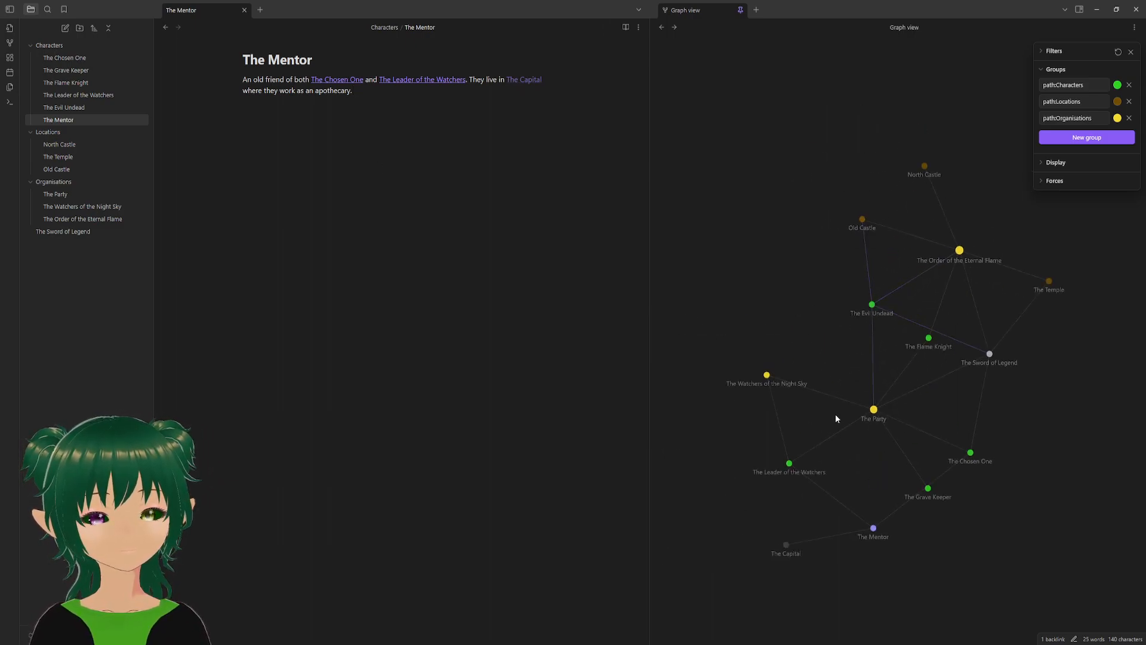
{"action": "left_click", "coordinate": [530, 80]}
{"action": "left_click_drag", "start_coordinate": [46, 245], "coordinate": [80, 153]}
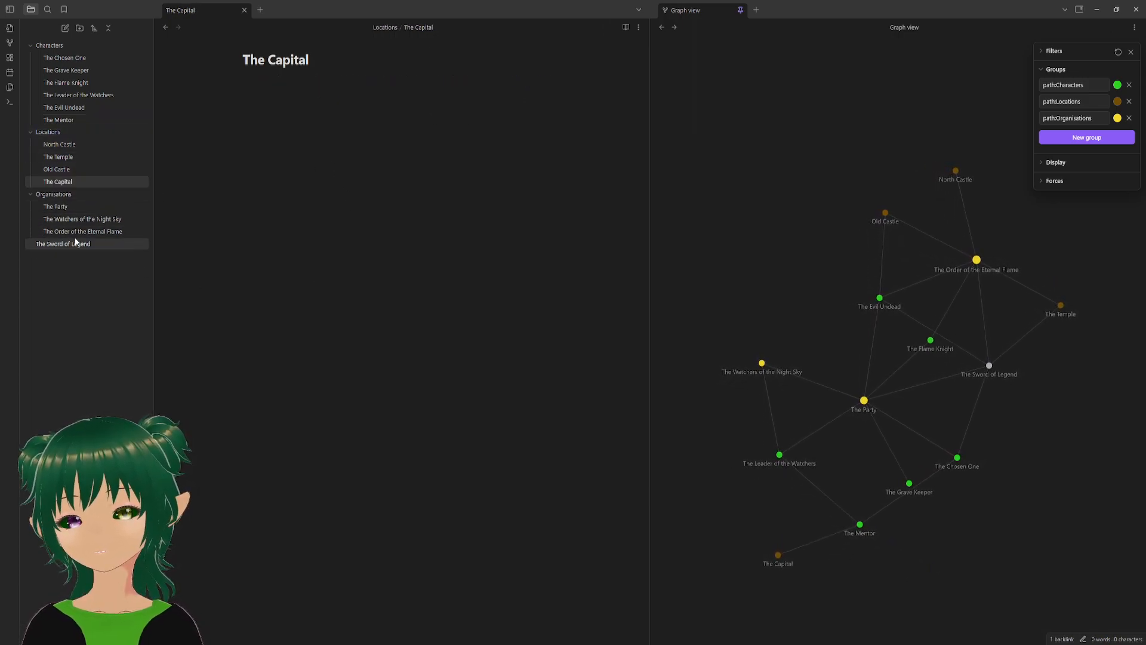
- Reopen The Mentor note and look through the location, organisation and character notes, ending on The Party
{"action": "left_click", "coordinate": [80, 122]}
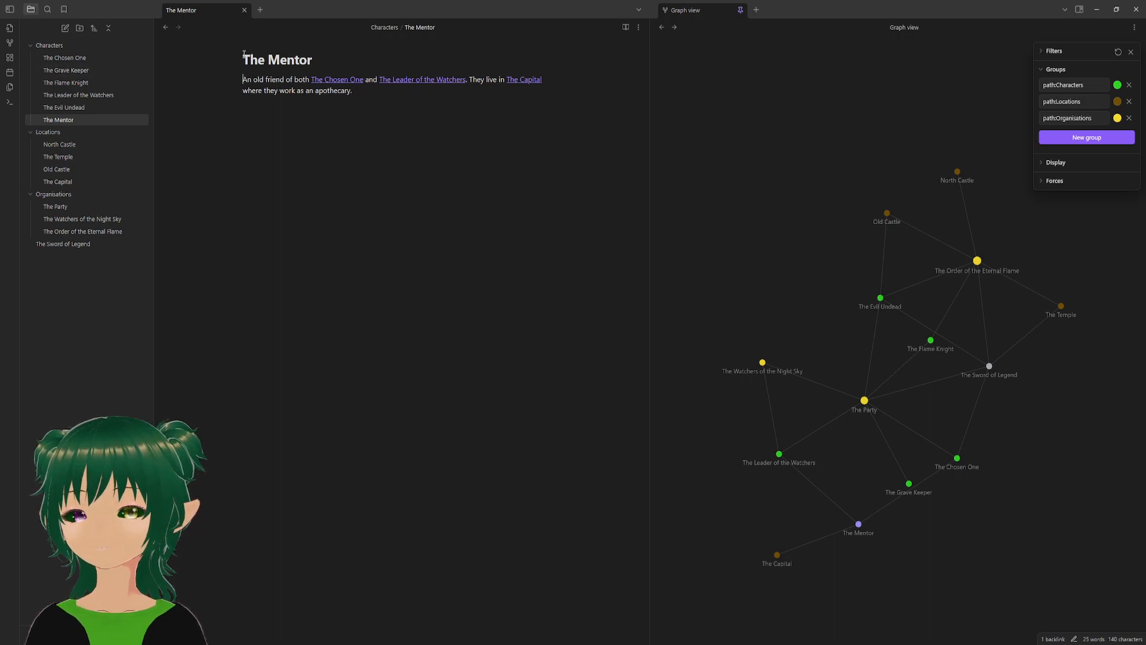
{"action": "left_click_drag", "start_coordinate": [244, 58], "coordinate": [312, 60]}
{"action": "left_click", "coordinate": [226, 66]}
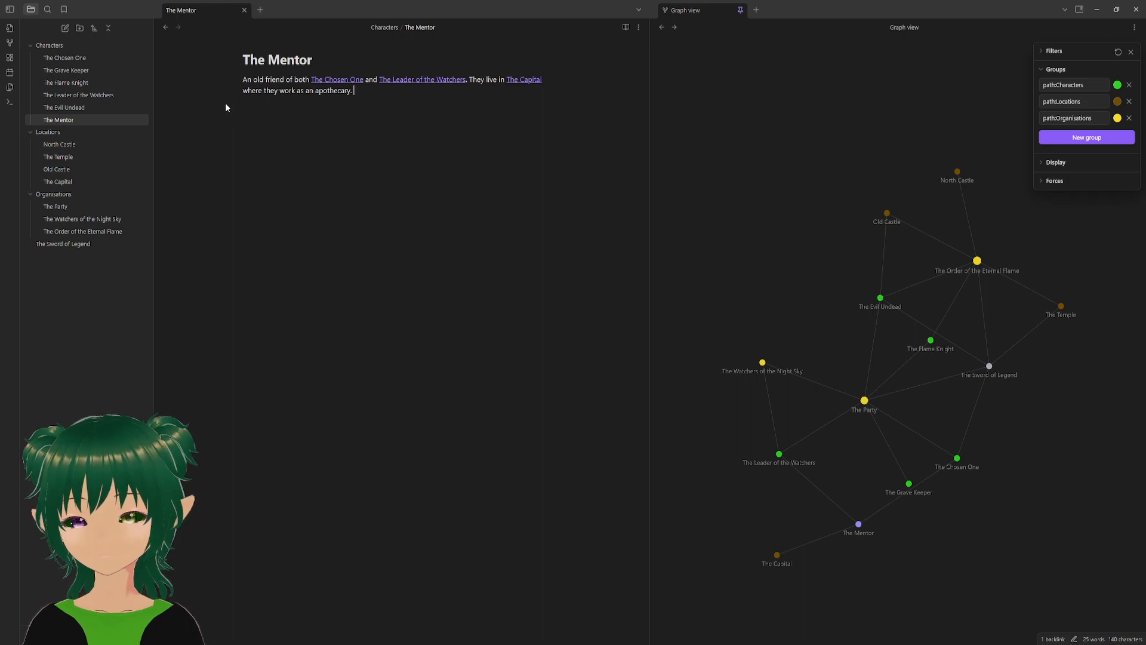
{"action": "left_click", "coordinate": [87, 146]}
{"action": "left_click", "coordinate": [87, 158]}
{"action": "left_click", "coordinate": [80, 171]}
{"action": "left_click", "coordinate": [82, 182]}
{"action": "left_click", "coordinate": [90, 206]}
{"action": "left_click", "coordinate": [92, 221]}
{"action": "left_click", "coordinate": [91, 231]}
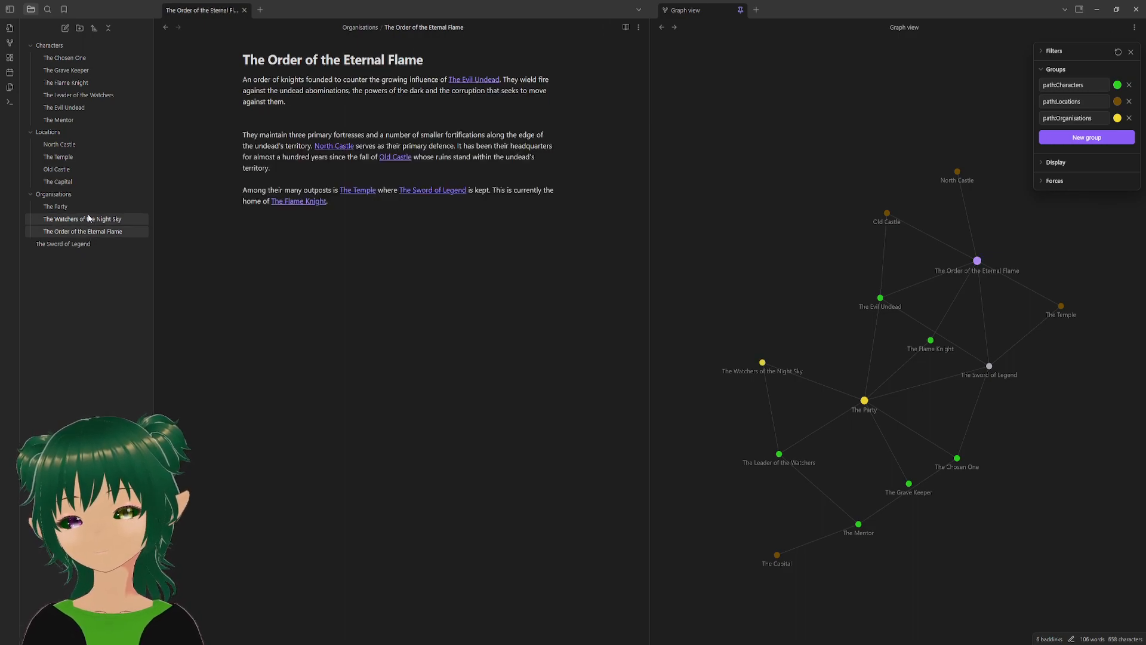
{"action": "left_click", "coordinate": [90, 220]}
{"action": "left_click", "coordinate": [88, 207]}
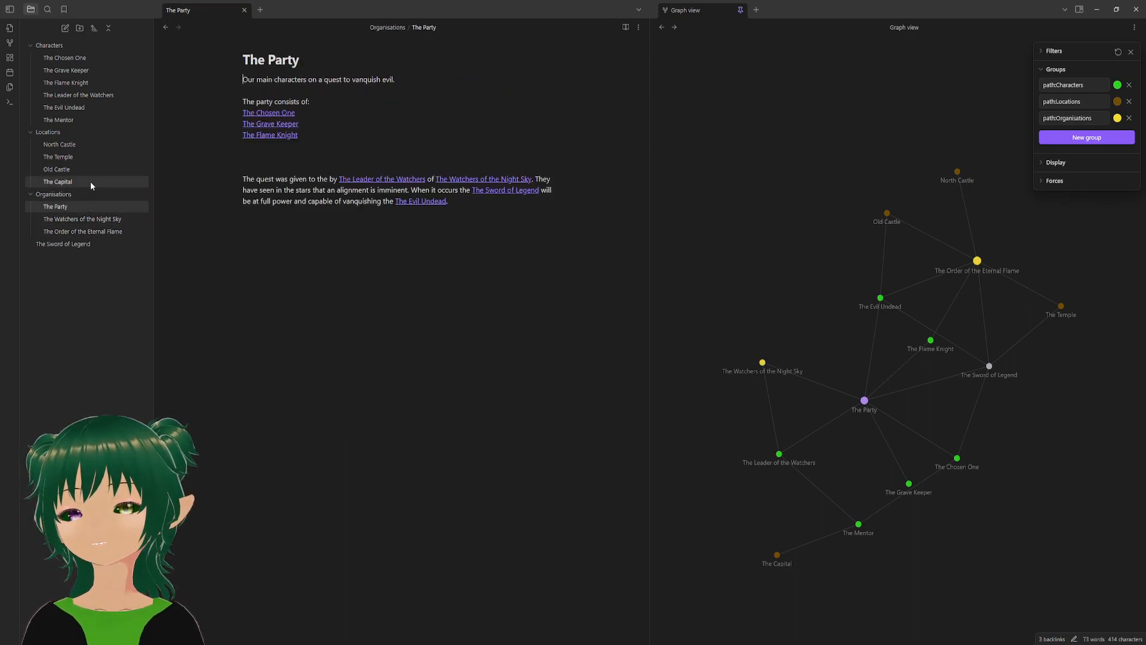
{"action": "left_click", "coordinate": [90, 182]}
{"action": "left_click", "coordinate": [92, 171]}
{"action": "left_click", "coordinate": [93, 157]}
{"action": "left_click", "coordinate": [92, 145]}
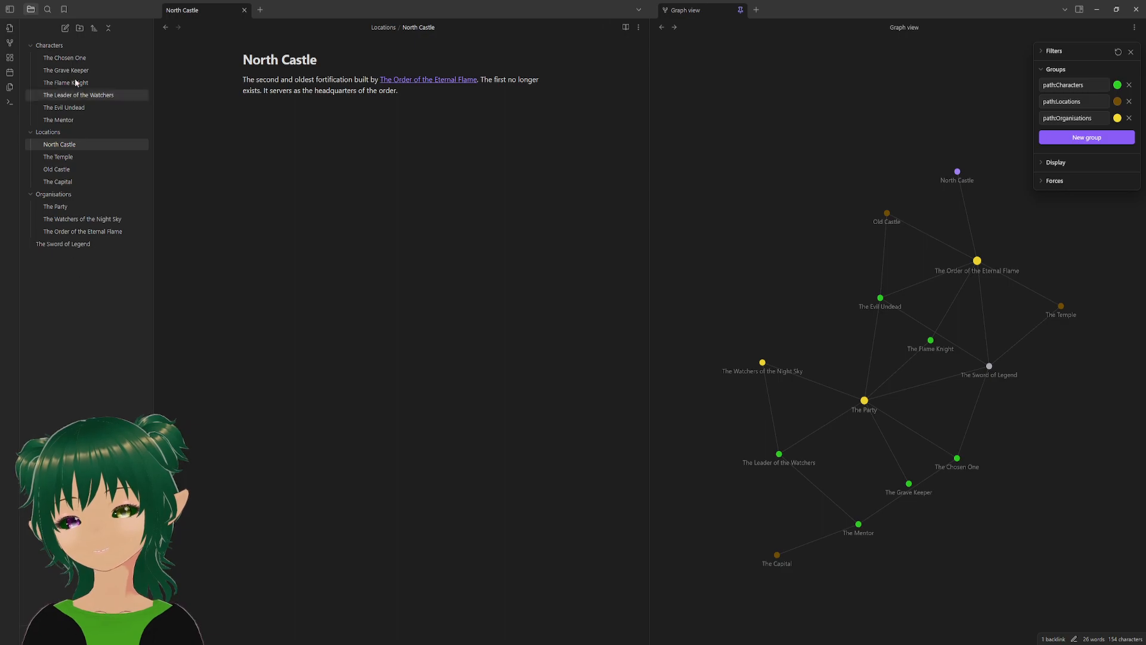
{"action": "left_click", "coordinate": [99, 121]}
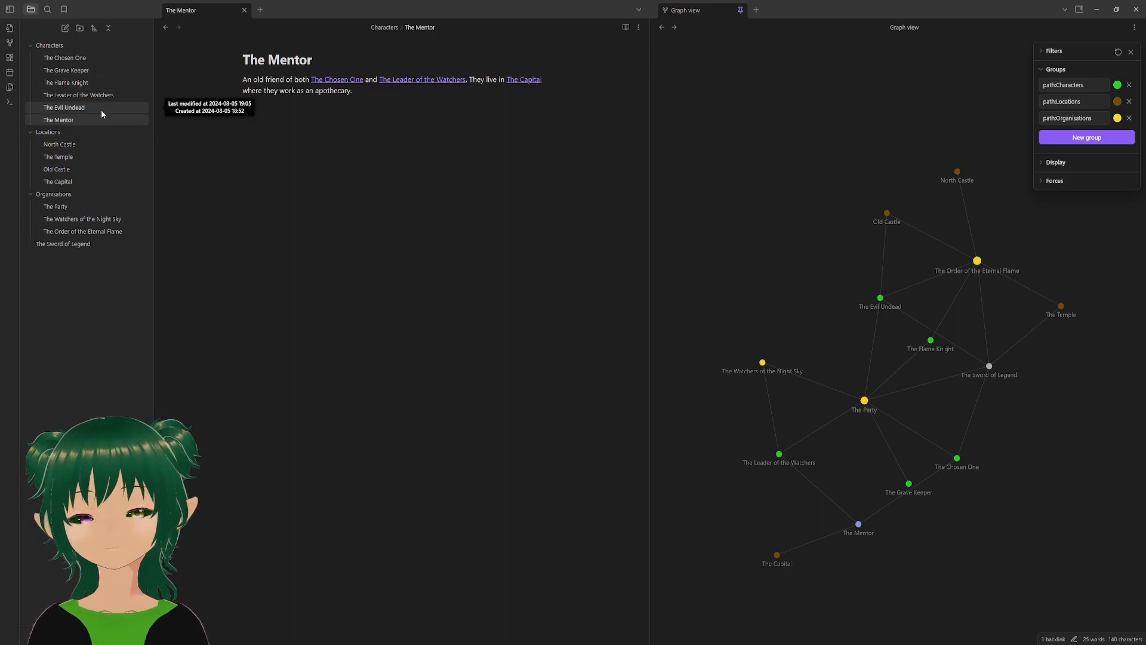
{"action": "left_click", "coordinate": [101, 109]}
{"action": "left_click", "coordinate": [101, 96]}
{"action": "left_click", "coordinate": [99, 83]}
{"action": "left_click", "coordinate": [99, 70]}
{"action": "left_click", "coordinate": [98, 58]}
{"action": "left_click", "coordinate": [76, 207]}
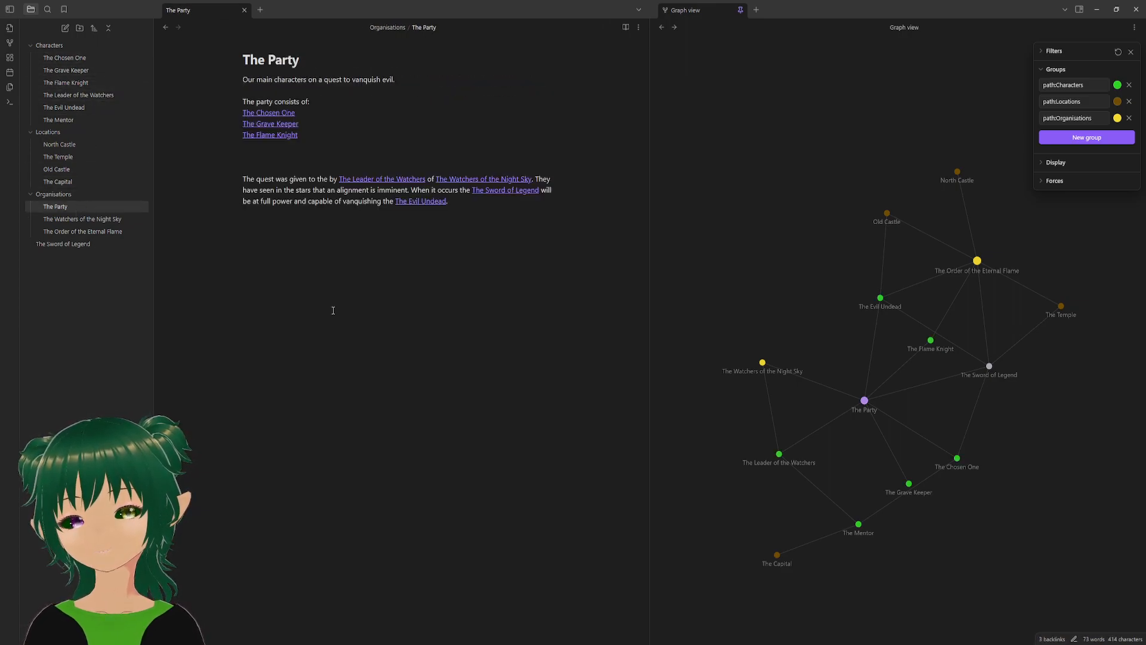
{"action": "right_click", "coordinate": [55, 207]}
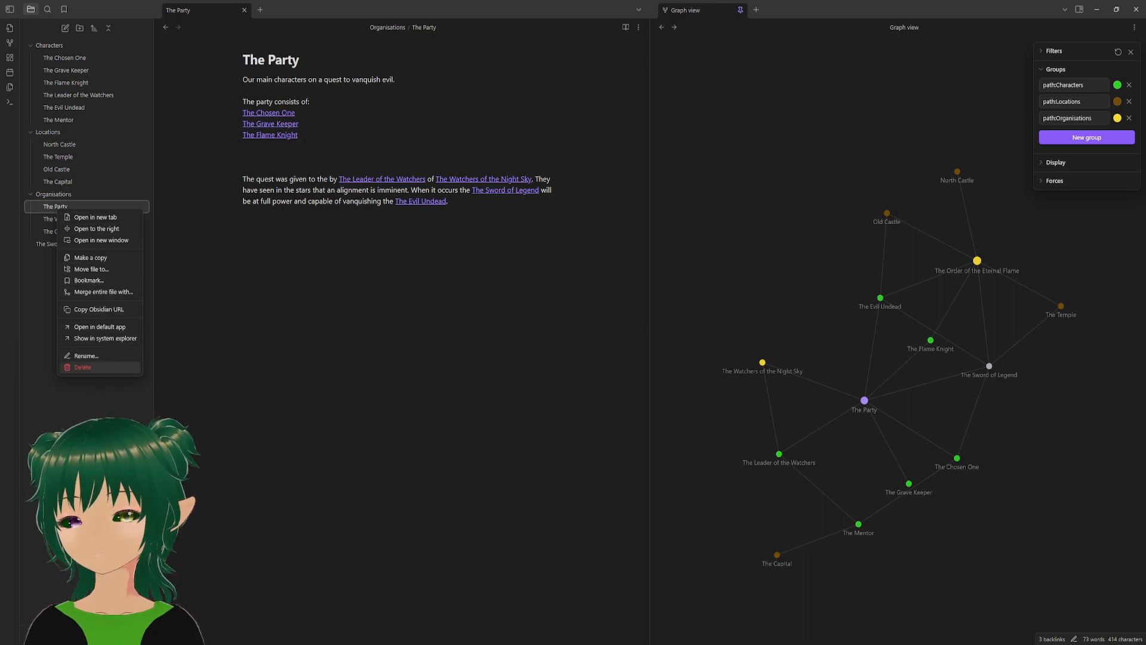
{"action": "left_click", "coordinate": [384, 263]}
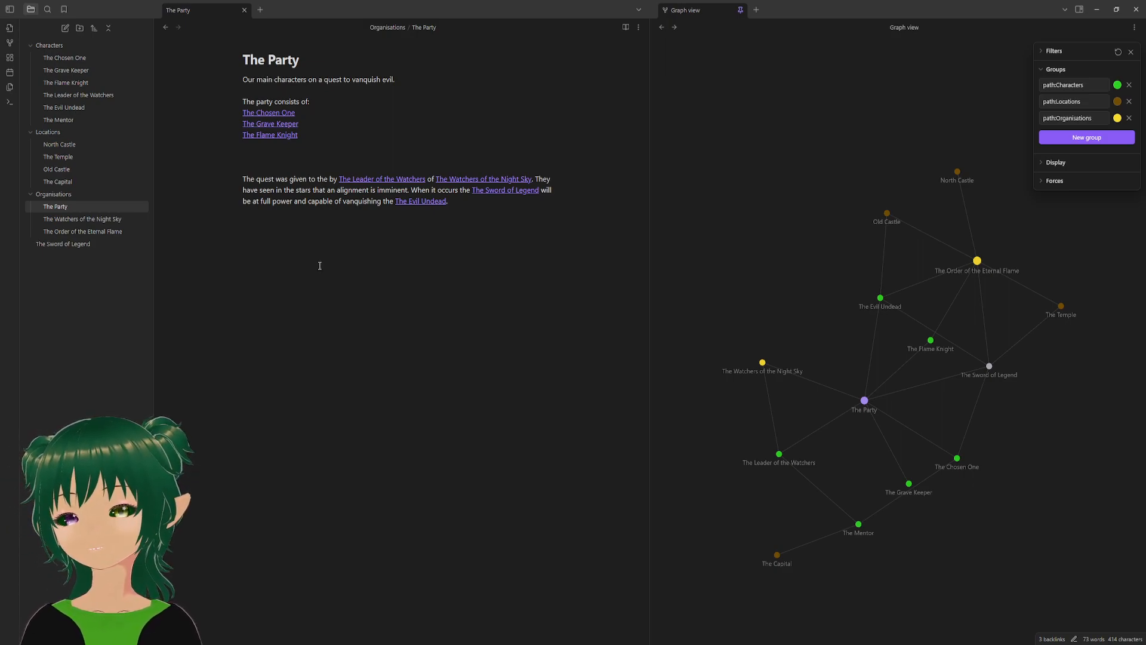
{"action": "right_click", "coordinate": [87, 206]}
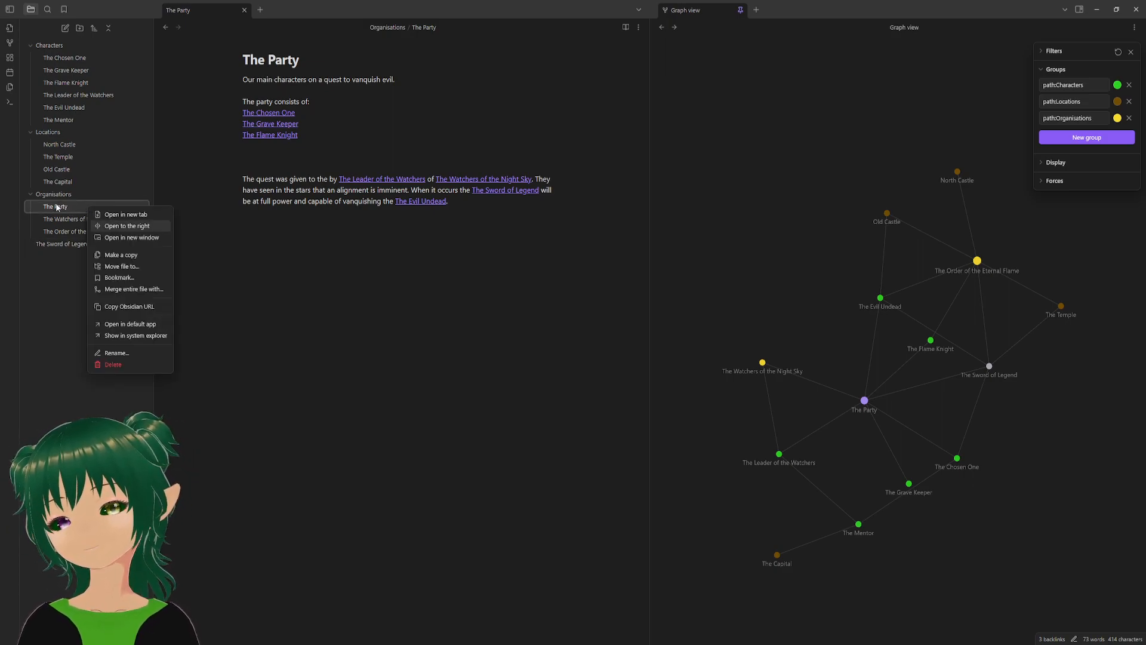
{"action": "left_click", "coordinate": [82, 348]}
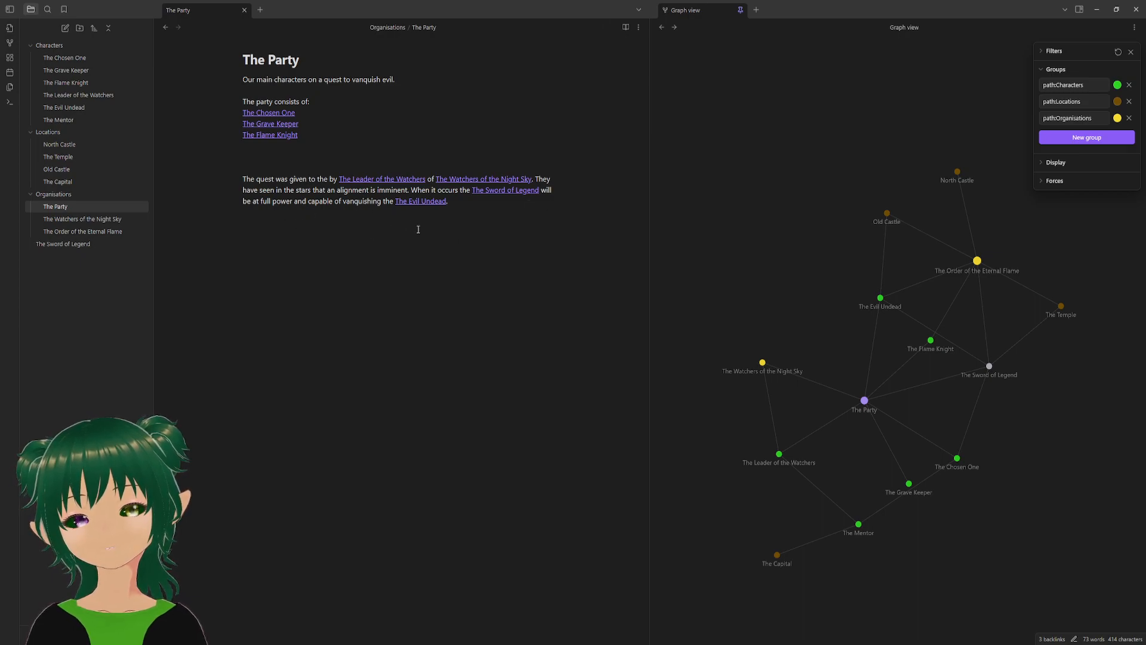
- Start a new paragraph at the end of The Party note with "The chosen one must first gather the party,"
{"action": "left_click", "coordinate": [543, 277]}
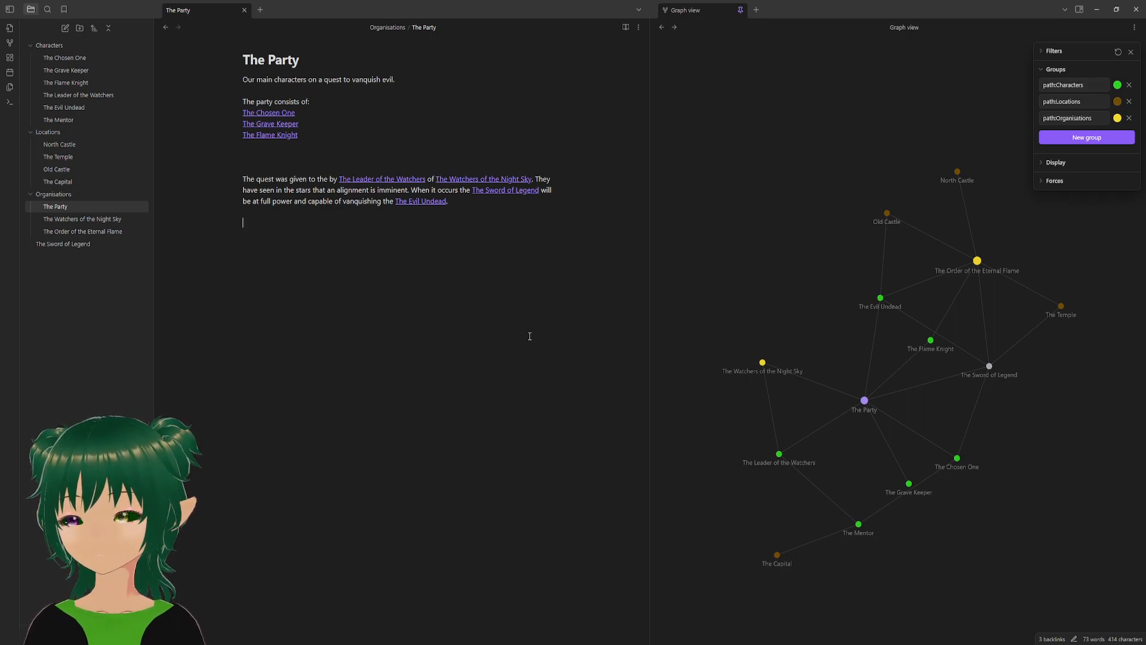
{"action": "type", "text": "The party must"}
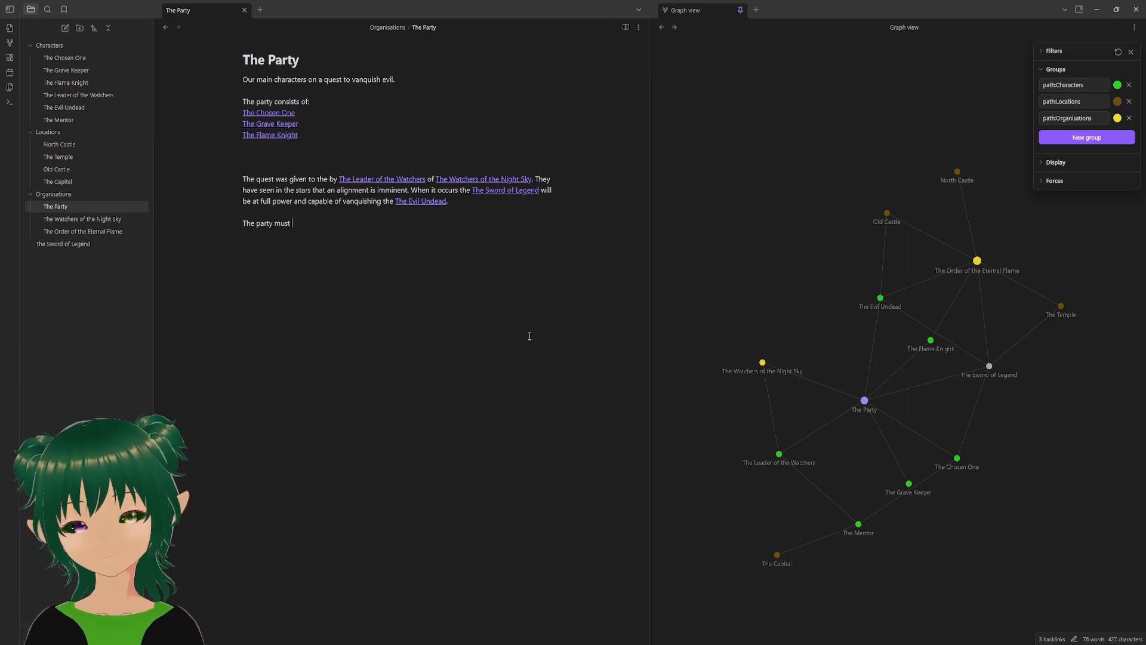
{"action": "key", "text": "BackSpace"}
{"action": "key", "text": "BackSpace"}
{"action": "key", "text": "BackSpace"}
{"action": "key", "text": "BackSpace"}
{"action": "key", "text": "BackSpace"}
{"action": "key", "text": "BackSpace"}
{"action": "key", "text": "BackSpace"}
{"action": "key", "text": "BackSpace"}
{"action": "key", "text": "BackSpace"}
{"action": "key", "text": "BackSpace"}
{"action": "key", "text": "BackSpace"}
{"action": "type", "text": "ch"}
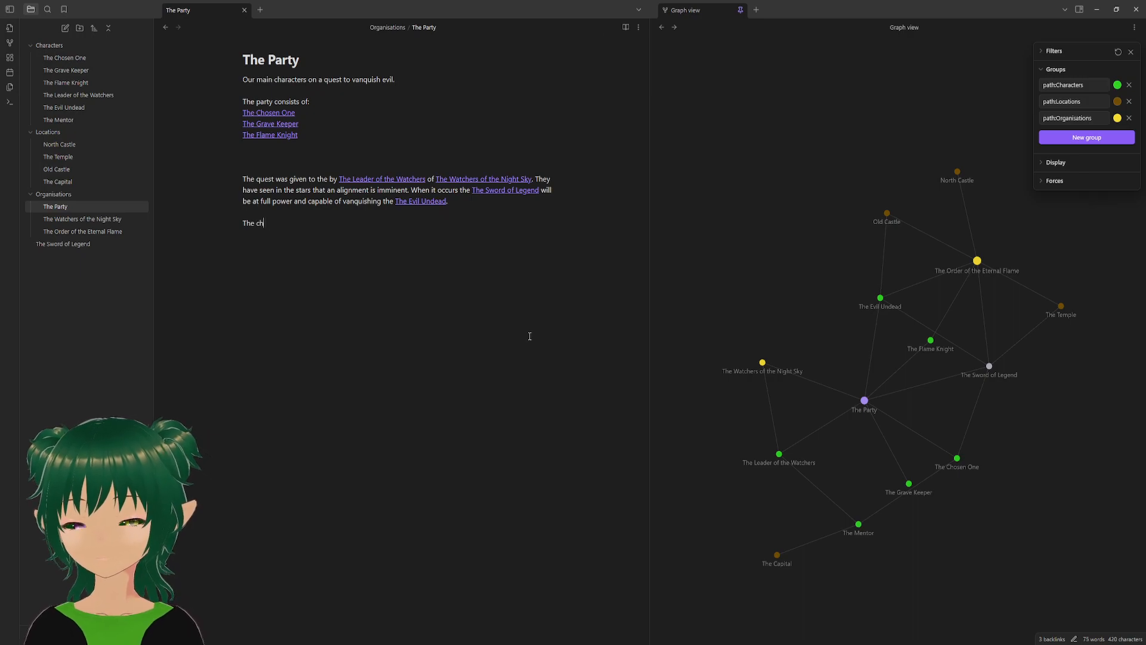
{"action": "type", "text": "osen one must first gath"}
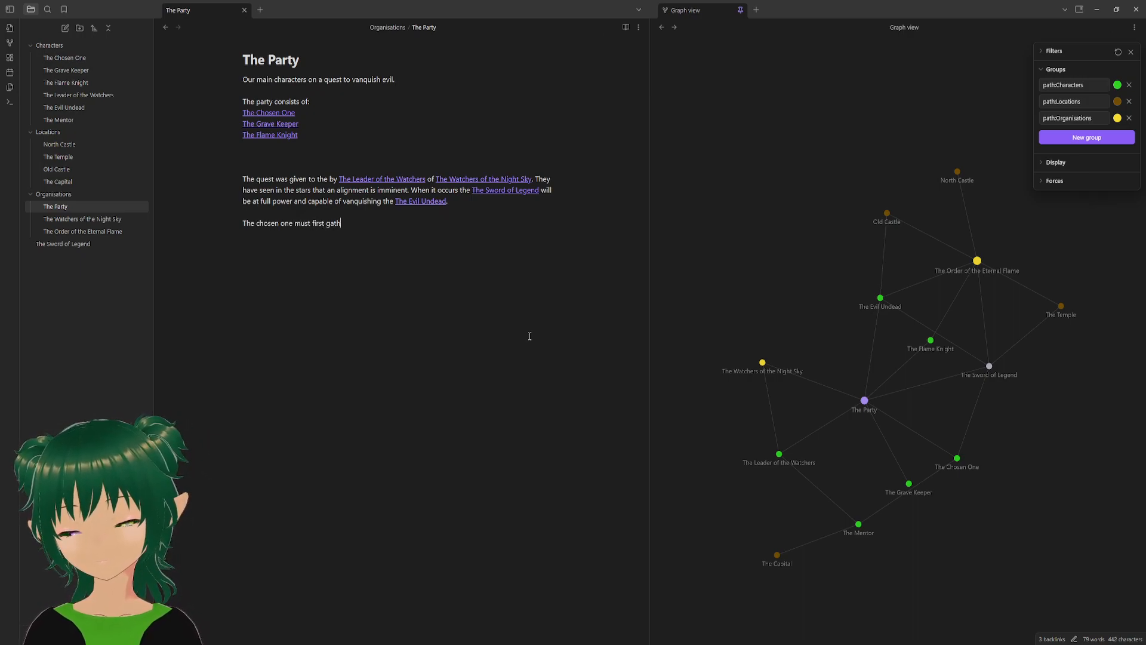
{"action": "type", "text": "er thr  p"}
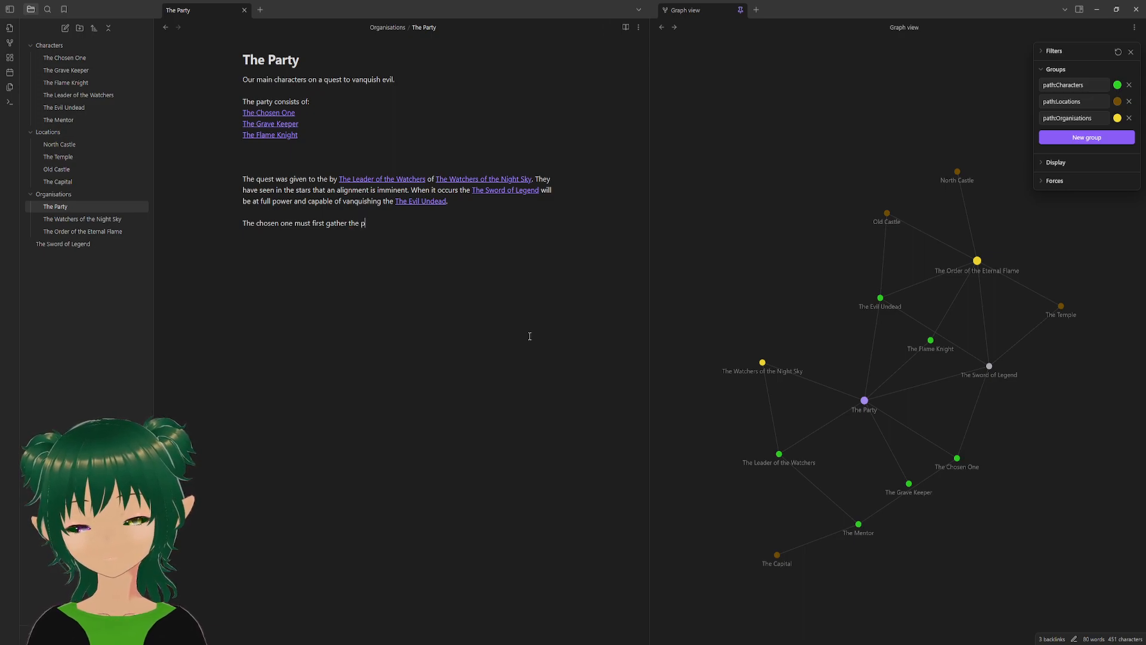
{"action": "type", "text": "arty, then "}
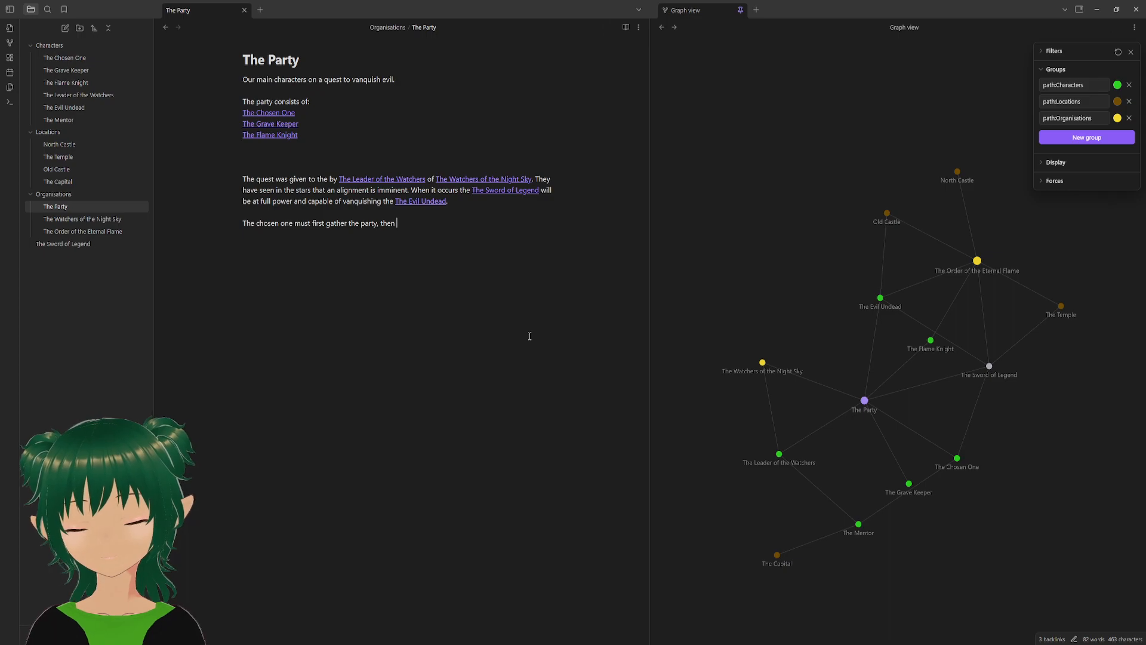
- Continue the sentence after "gather the party," with "along the way obtain the sword of legend"
{"action": "type", "text": "obtain"}
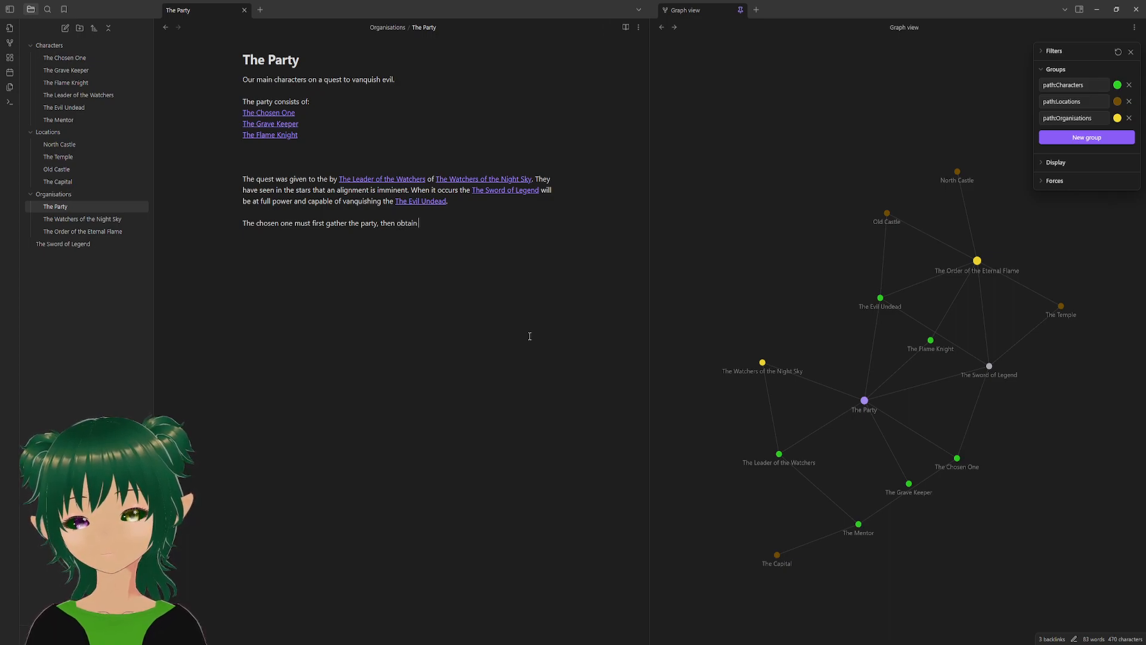
{"action": "key", "text": "BackSpace"}
{"action": "key", "text": "BackSpace"}
{"action": "key", "text": "BackSpace"}
{"action": "key", "text": "BackSpace"}
{"action": "key", "text": "BackSpace"}
{"action": "key", "text": "BackSpace"}
{"action": "key", "text": "BackSpace"}
{"action": "key", "text": "BackSpace"}
{"action": "key", "text": "BackSpace"}
{"action": "key", "text": "BackSpace"}
{"action": "key", "text": "BackSpace"}
{"action": "type", "text": "along the way c"}
{"action": "key", "text": "BackSpace"}
{"action": "type", "text": "obtain the sword of legend"}
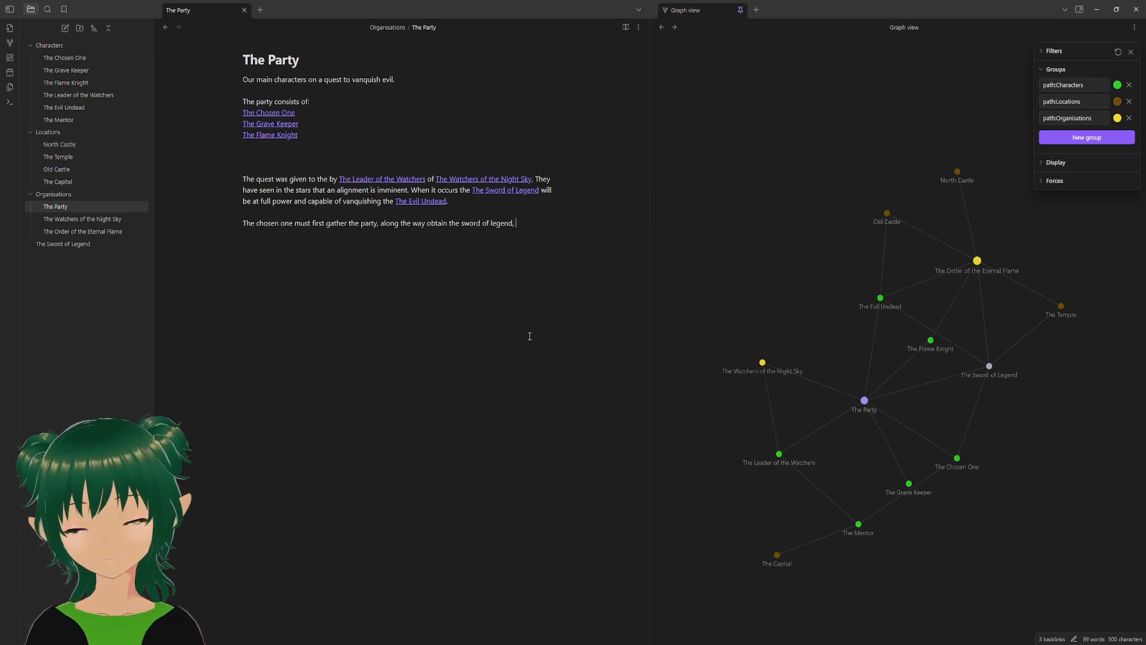
{"action": "type", "text": ","}
{"action": "key", "text": "BackSpace"}
{"action": "key", "text": "BackSpace"}
- Extend the sentence after "the sword of legend" with "and then venture into the"
{"action": "type", "text": "a"}
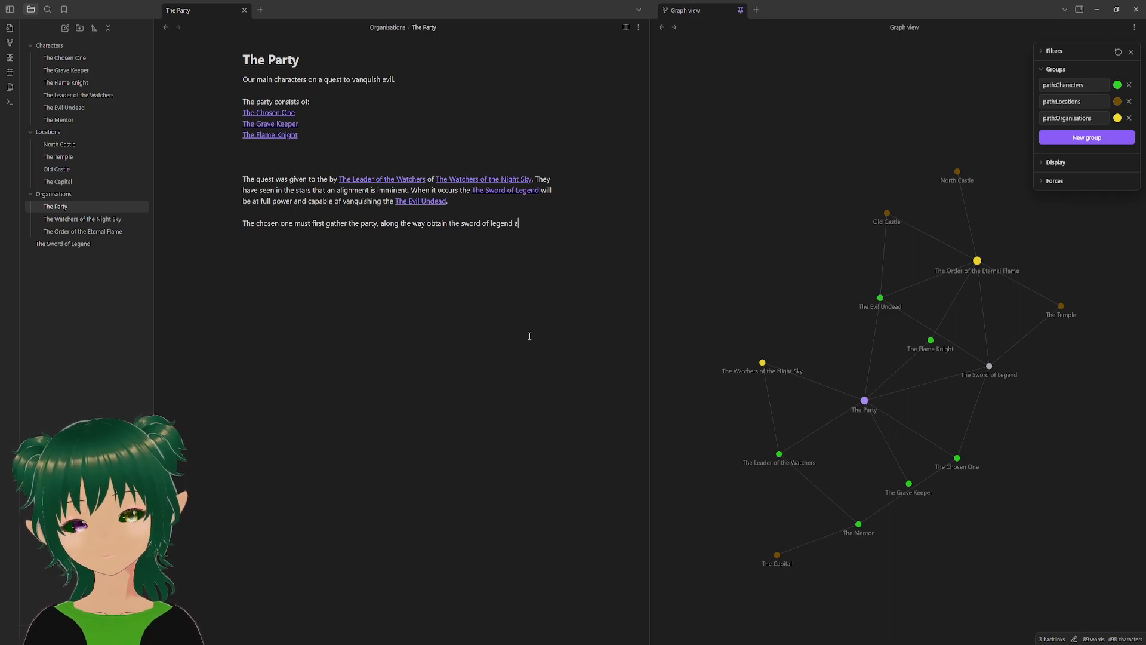
{"action": "type", "text": "nd then vetnur"}
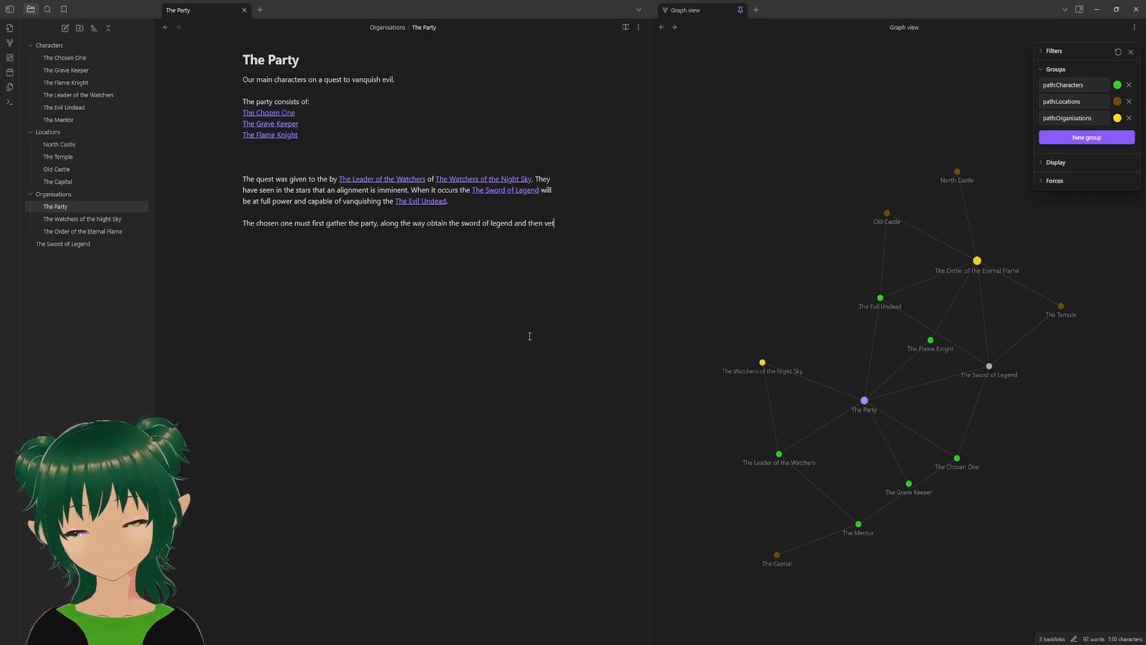
{"action": "key", "text": "BackSpace"}
{"action": "key", "text": "BackSpace"}
{"action": "key", "text": "BackSpace"}
{"action": "type", "text": "ntur"}
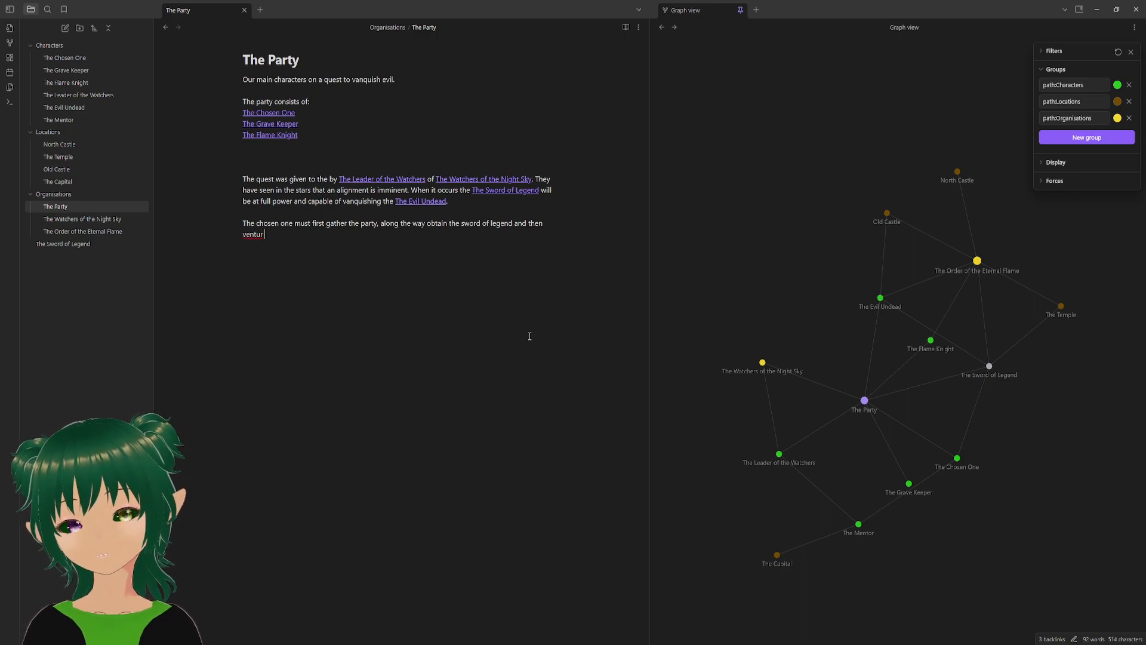
{"action": "type", "text": "e intp"}
{"action": "key", "text": "BackSpace"}
{"action": "key", "text": "BackSpace"}
{"action": "type", "text": "o the "}
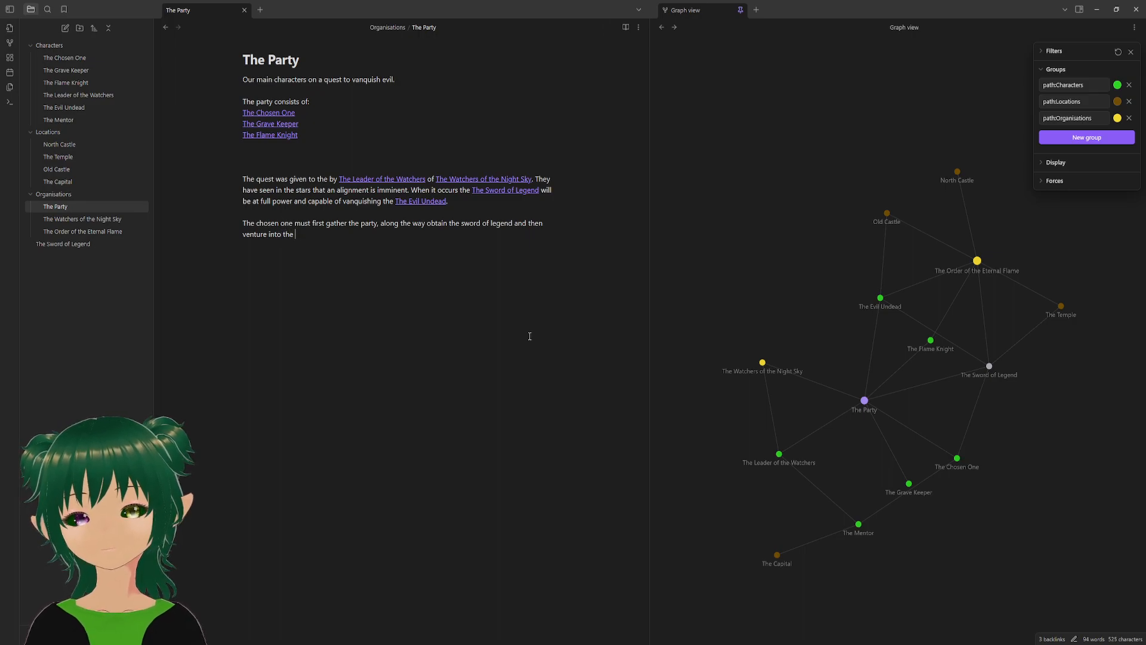
- Finish the quest sentence with "evil undead's lands and vanquish him."
{"action": "type", "text": "evil undead"}
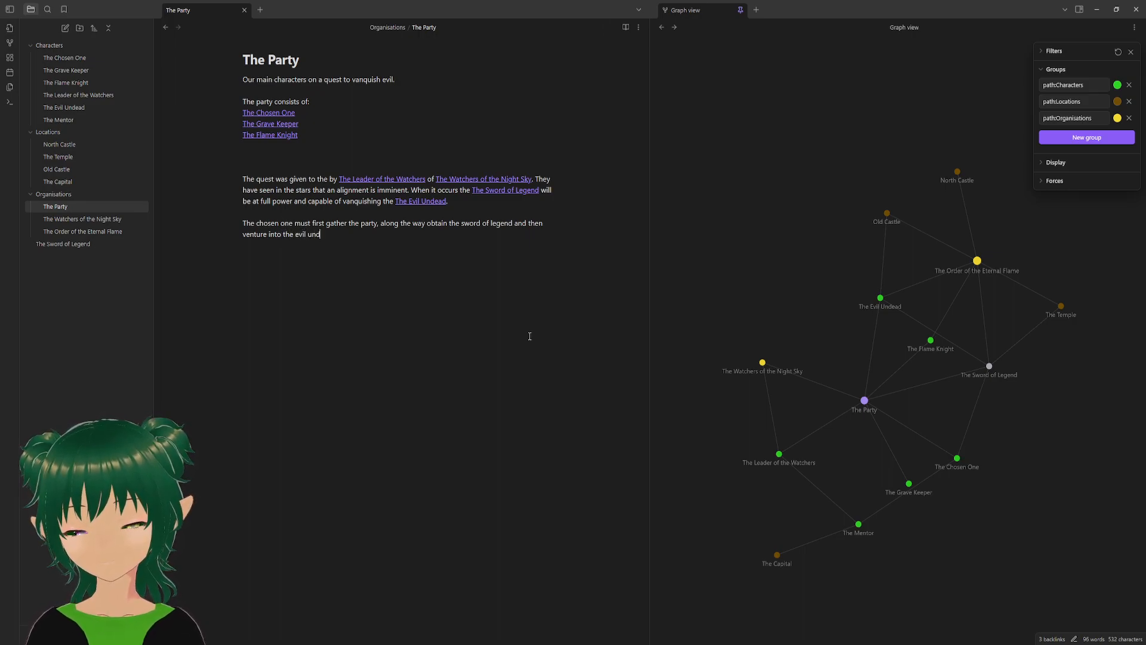
{"action": "type", "text": "la"}
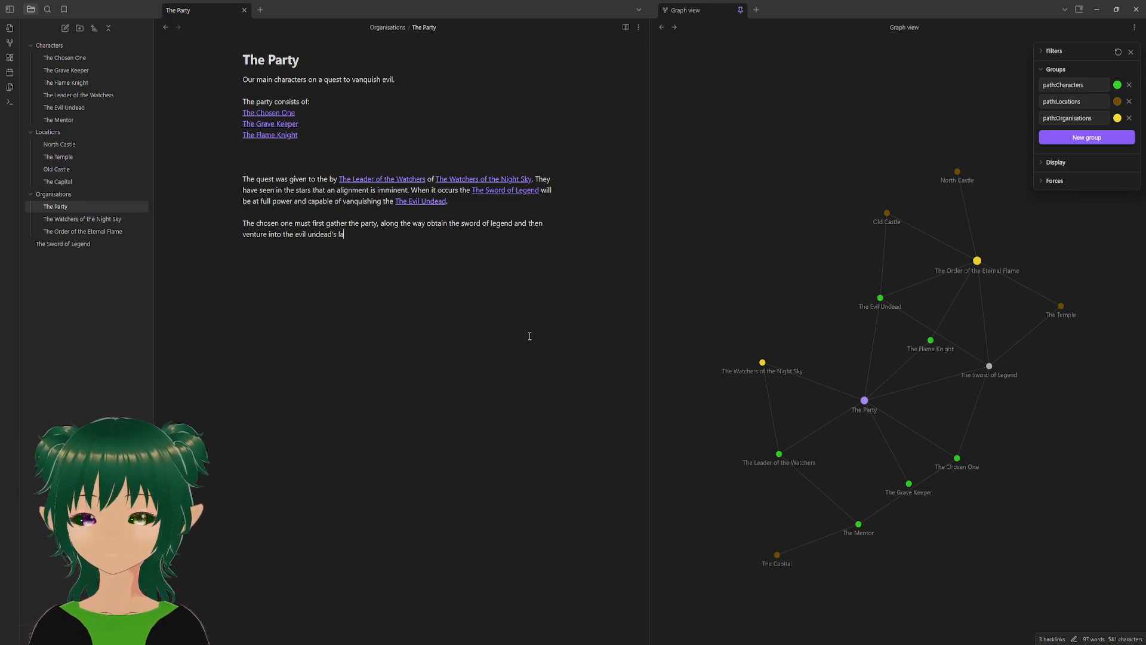
{"action": "type", "text": "nsds and "}
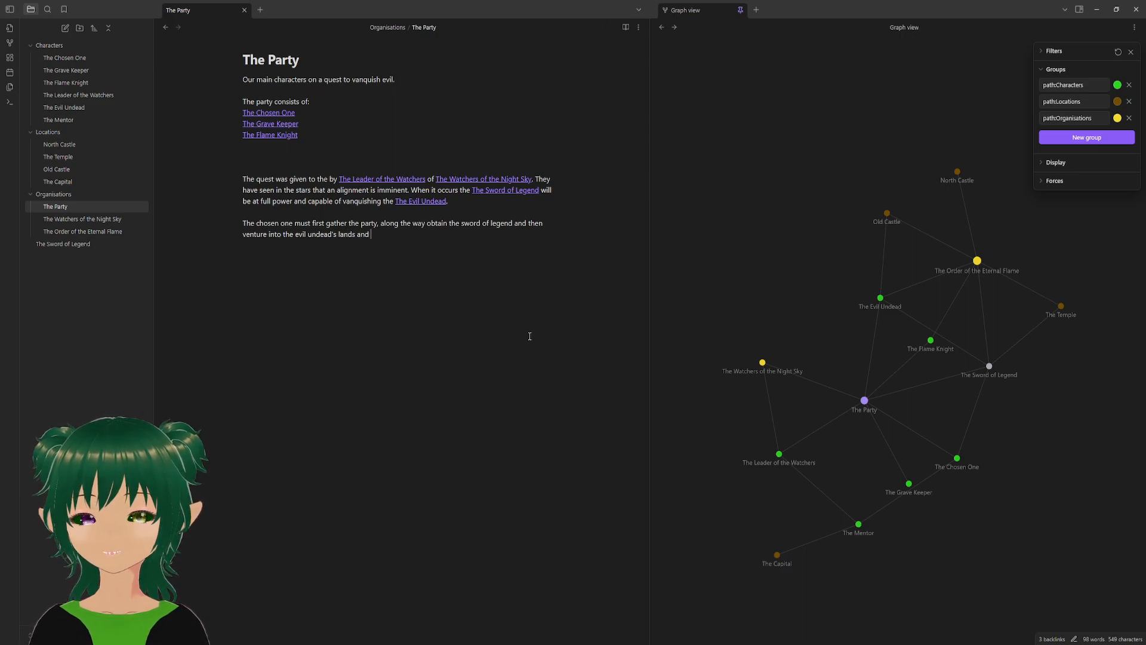
{"action": "type", "text": "vanquih"}
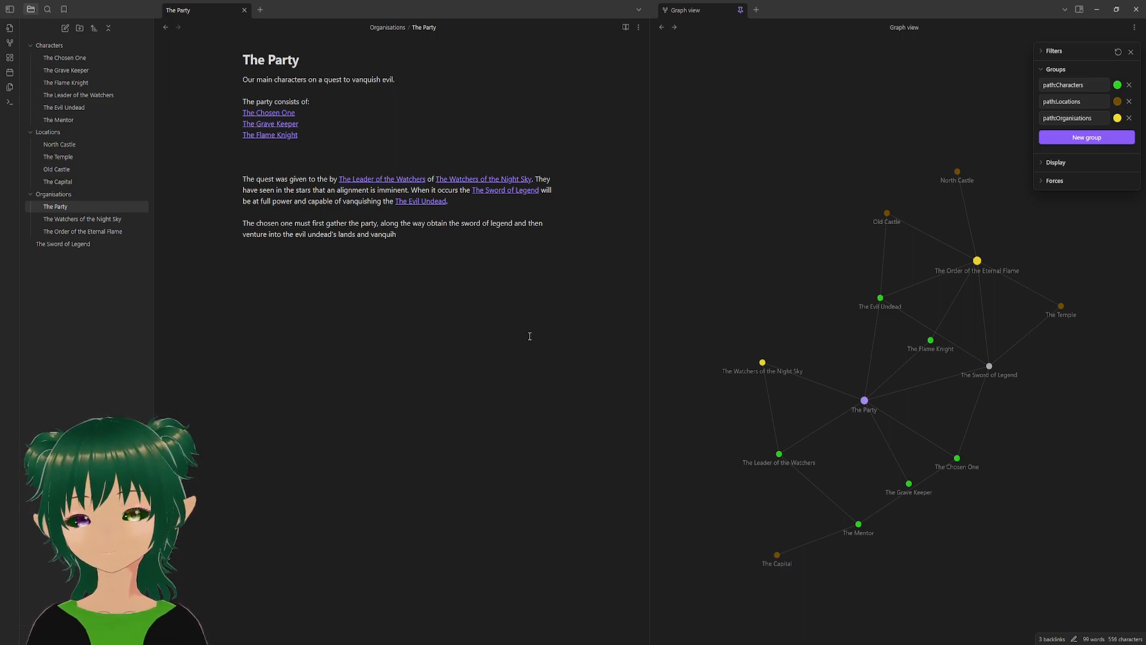
{"action": "key", "text": "BackSpace"}
{"action": "type", "text": "sh "}
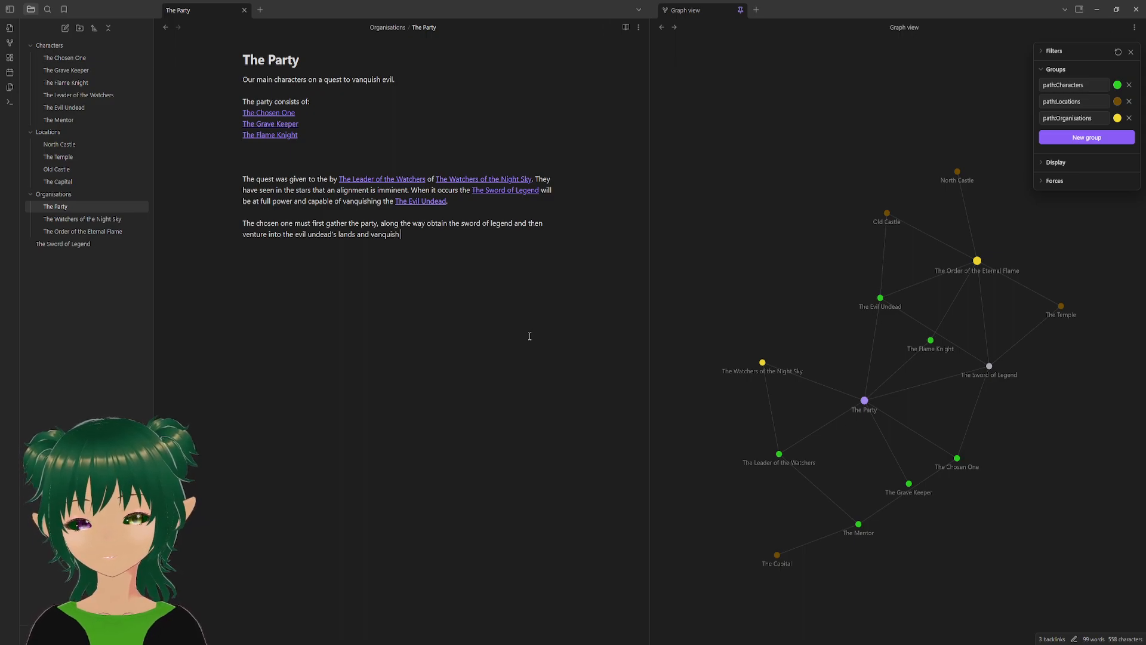
{"action": "type", "text": "him."}
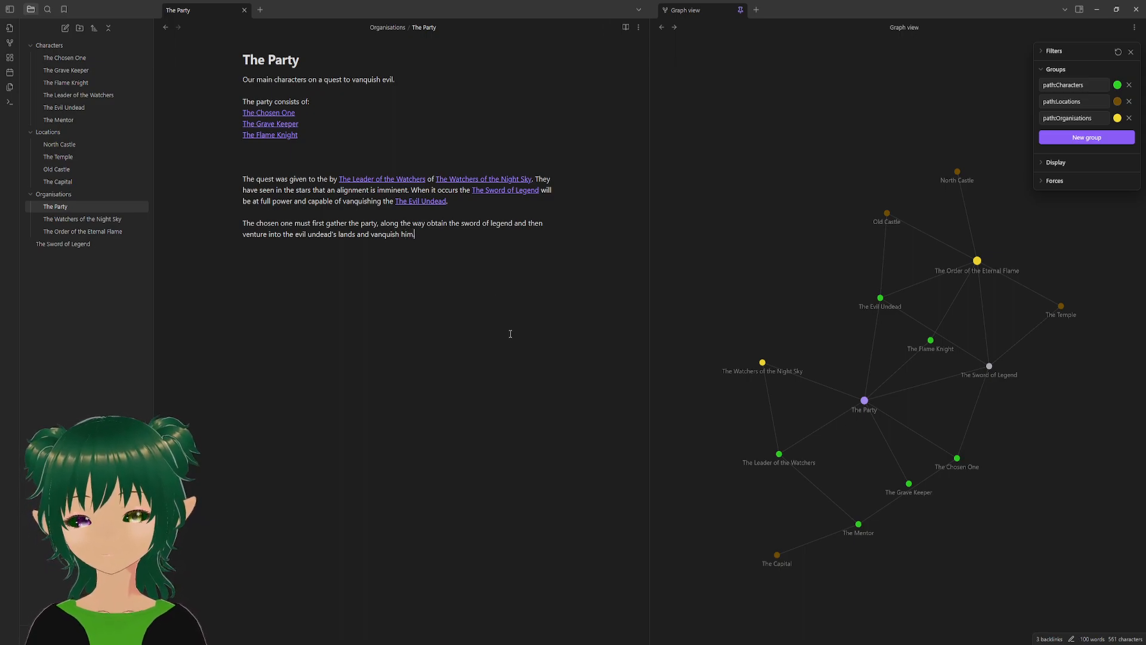
- Check The Evil Undead note, return to The Party note and continue its last paragraph with "Along the way they will likely have to face"
{"action": "left_click", "coordinate": [440, 202]}
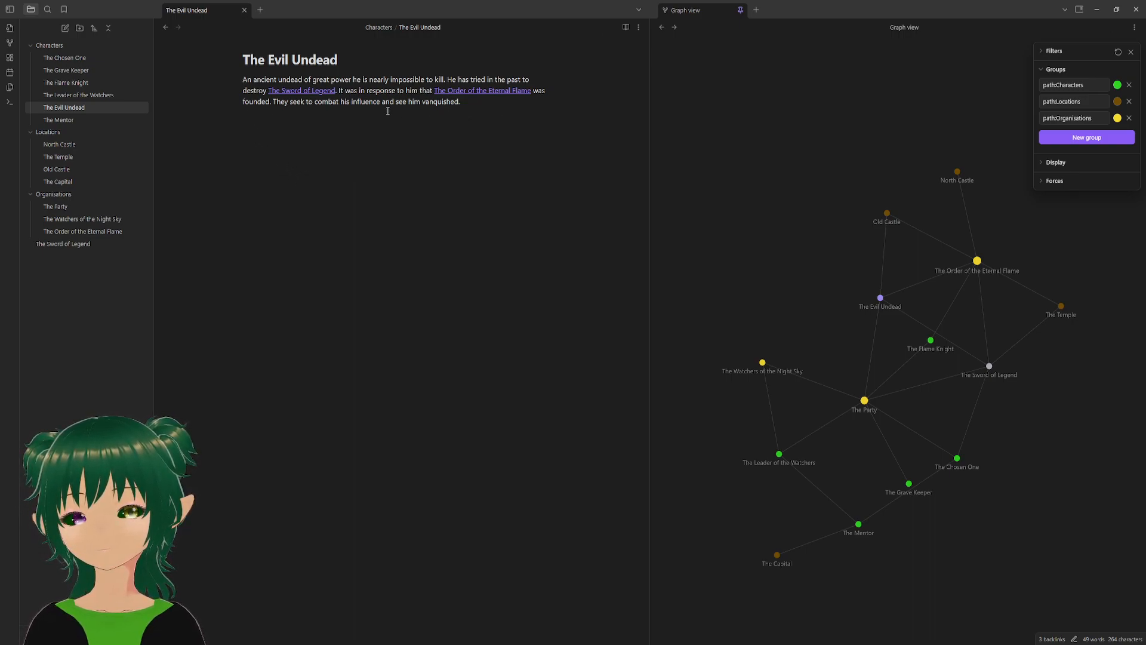
{"action": "left_click", "coordinate": [84, 207]}
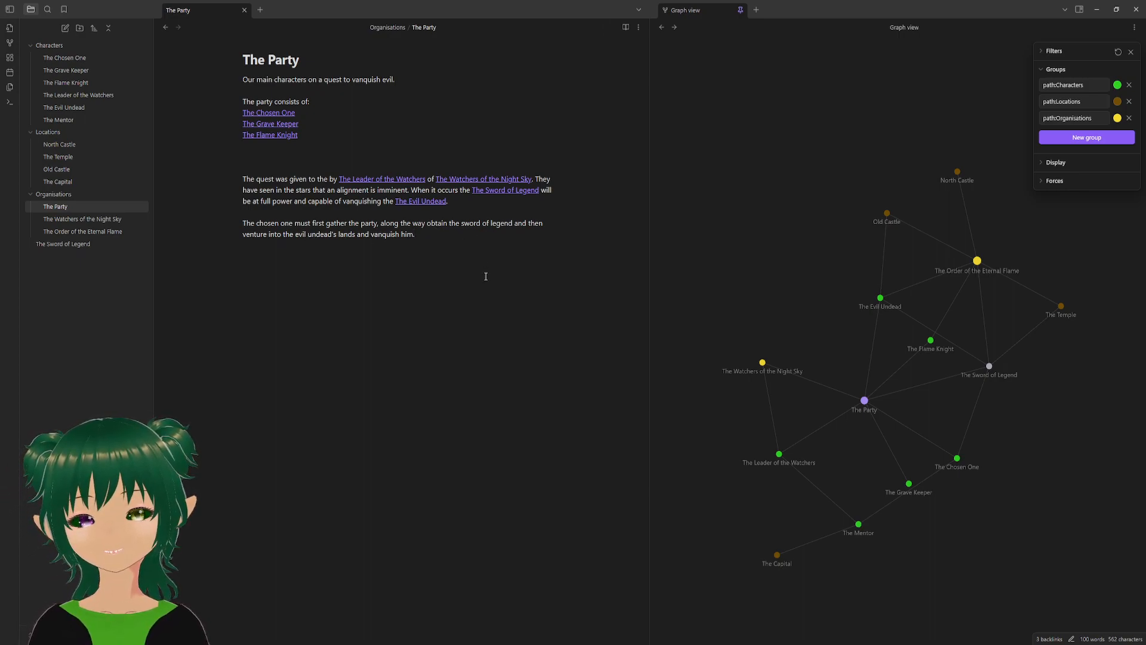
{"action": "type", "text": "Al"}
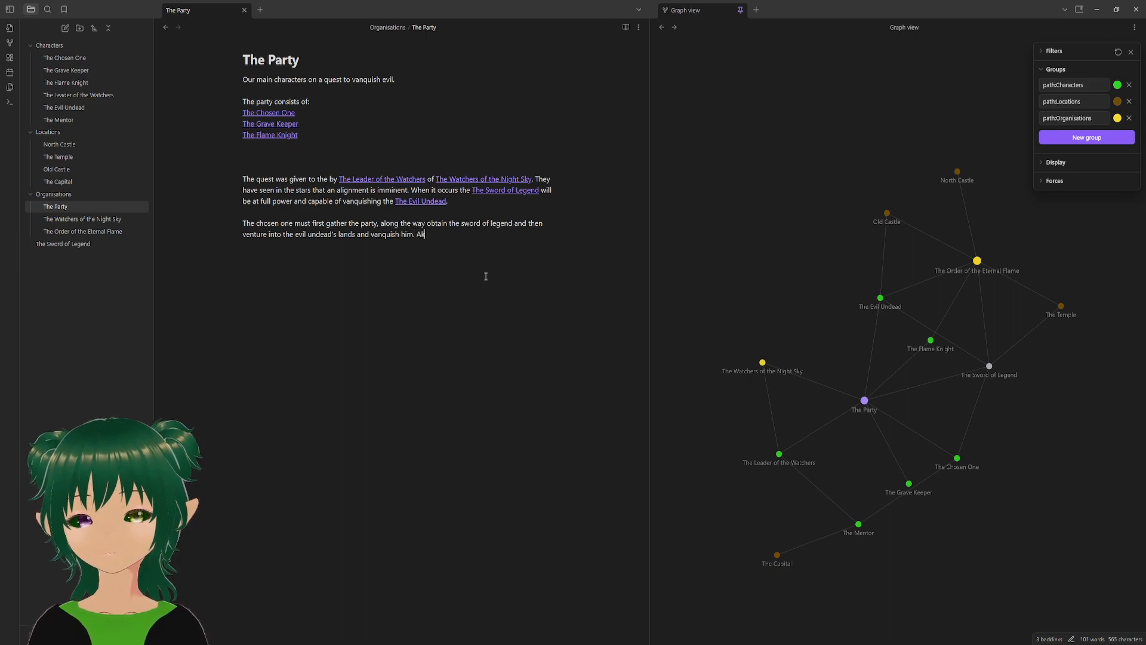
{"action": "type", "text": "ong the "}
{"action": "type", "text": "way the"}
{"action": "type", "text": "y will li"}
{"action": "type", "text": "c"}
{"action": "type", "text": "u"}
{"action": "key", "text": "BackSpace"}
{"action": "key", "text": "BackSpace"}
{"action": "type", "text": "kely have to face "}
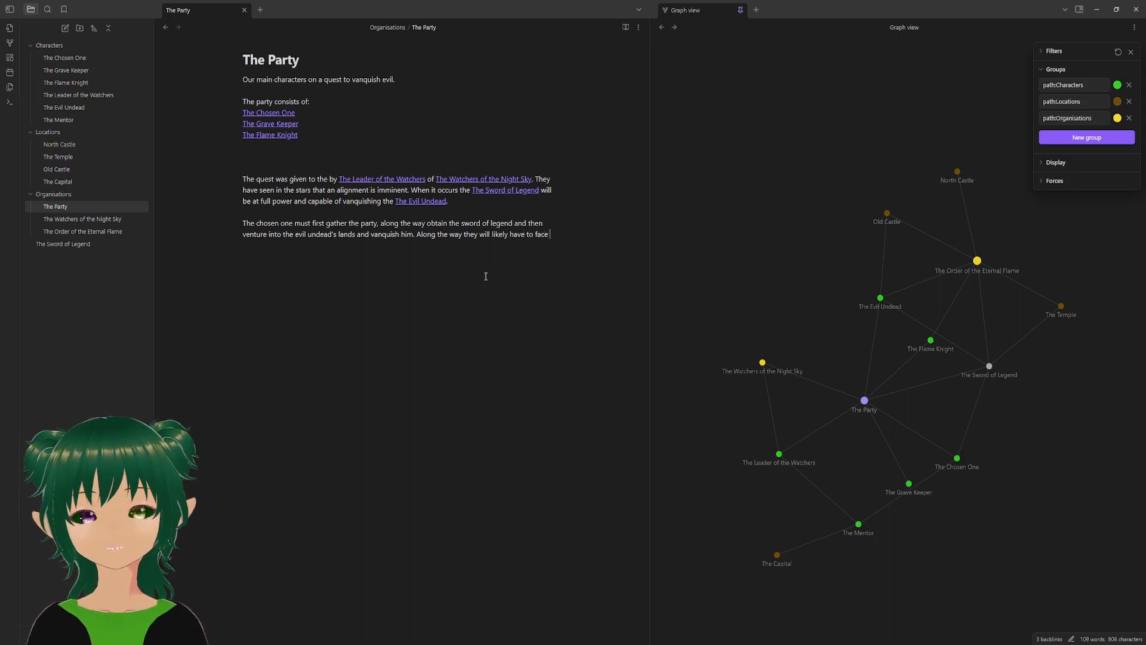
- Continue the sentence after "have to face" with "several of the evil undead'"
{"action": "type", "text": "seceral"}
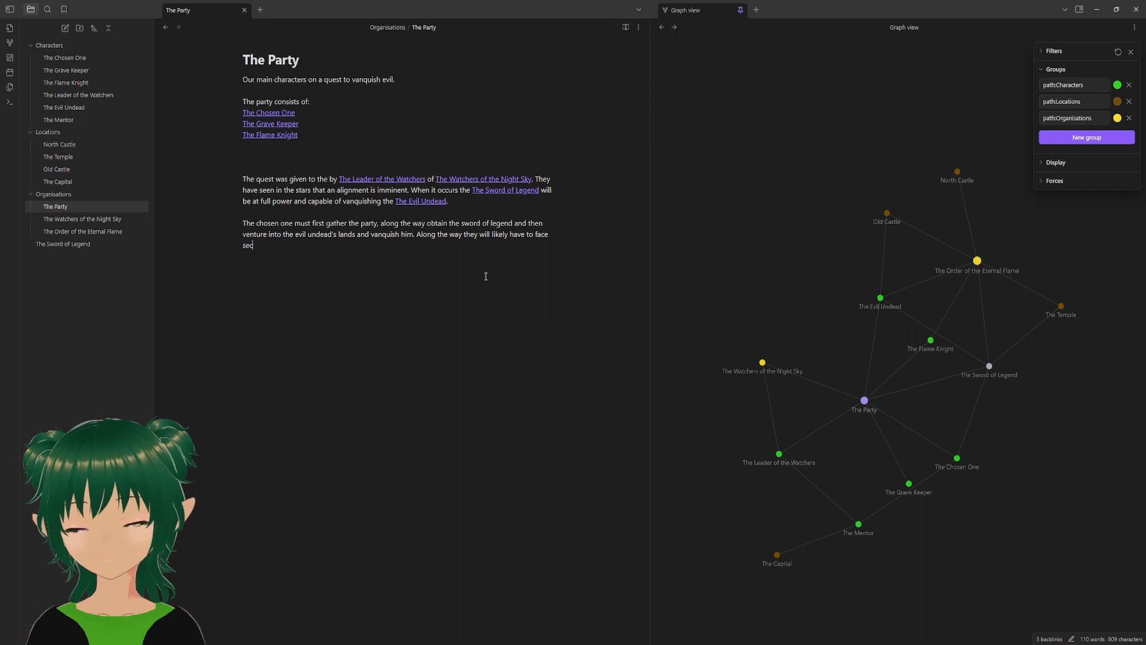
{"action": "key", "text": "BackSpace"}
{"action": "key", "text": "BackSpace"}
{"action": "key", "text": "BackSpace"}
{"action": "key", "text": "BackSpace"}
{"action": "key", "text": "BackSpace"}
{"action": "key", "text": "BackSpace"}
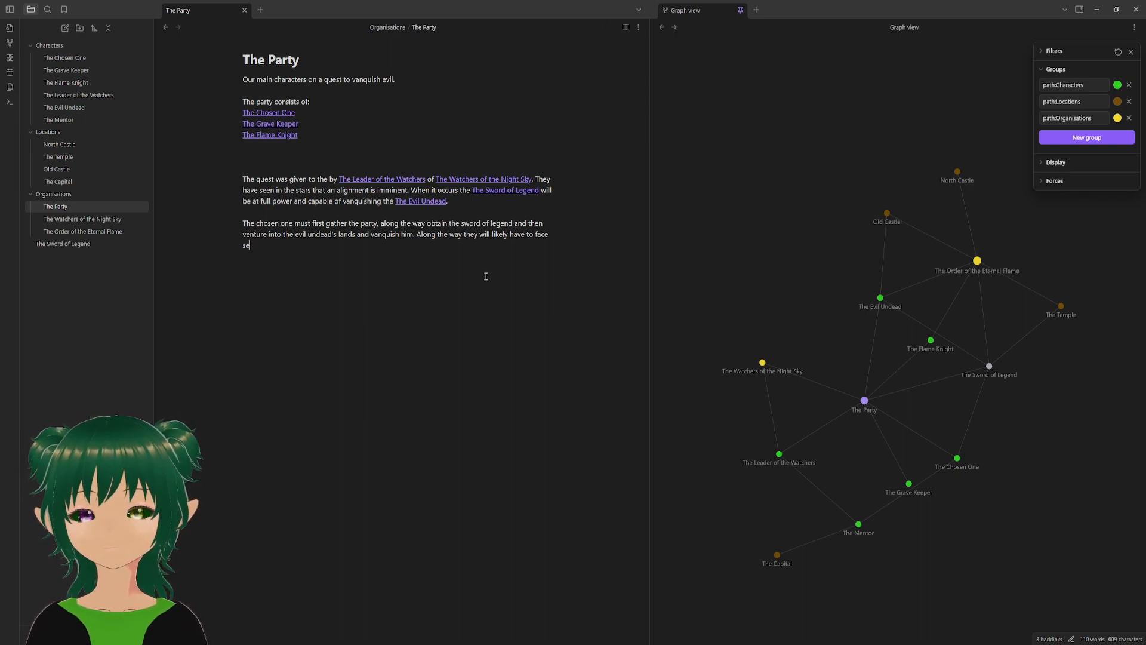
{"action": "type", "text": "veral"}
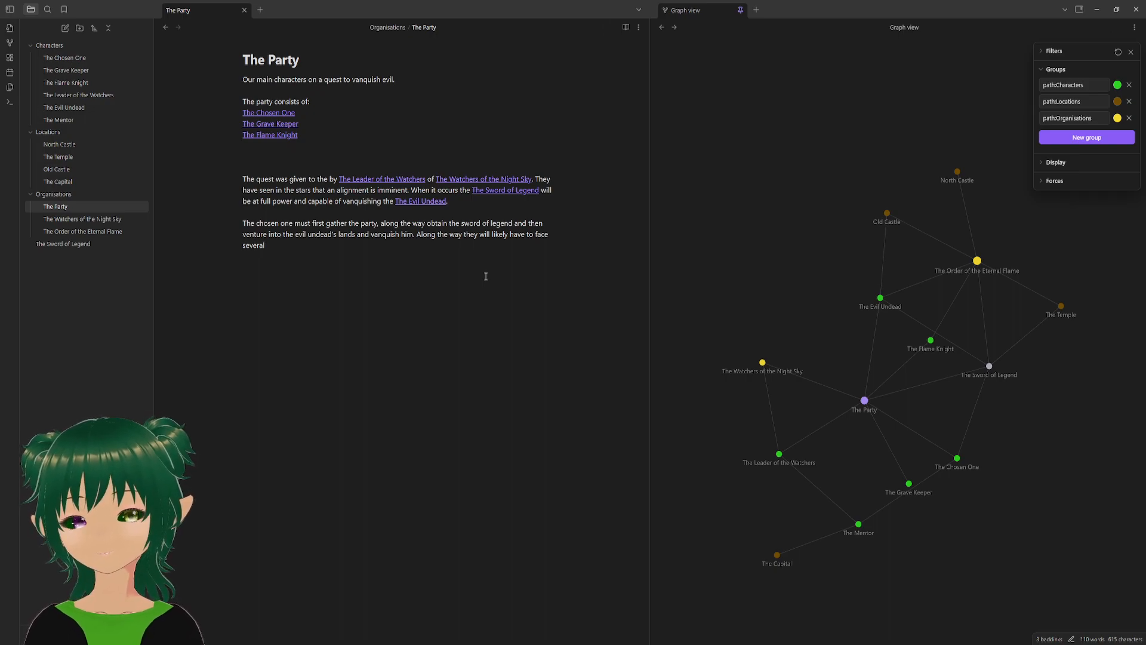
{"action": "type", "text": " o"}
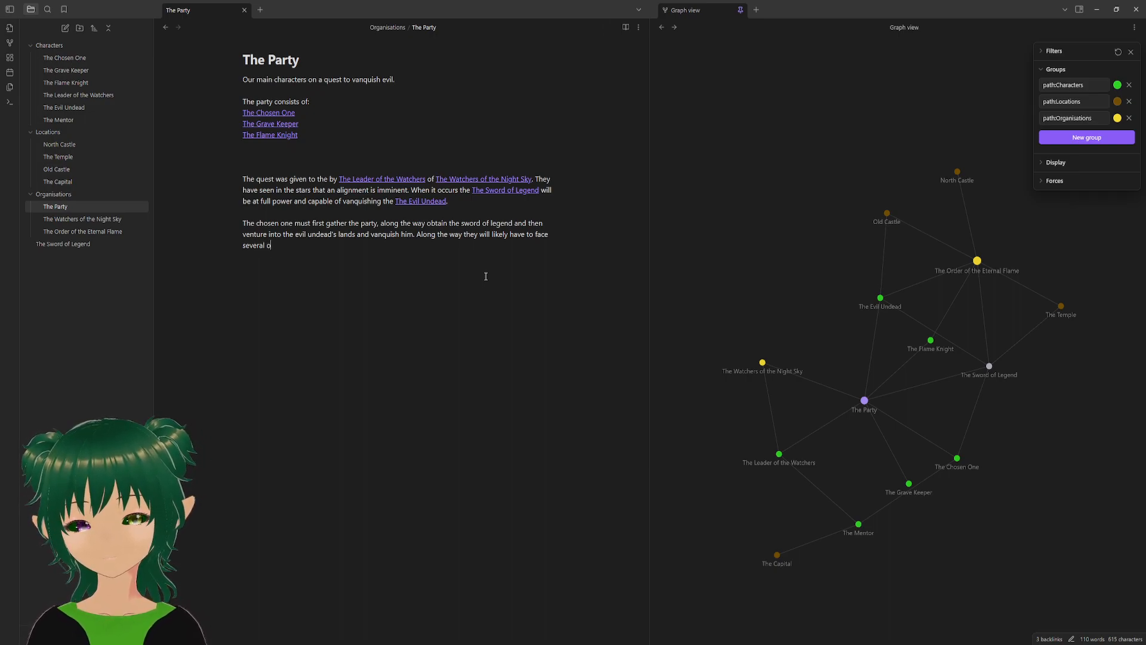
{"action": "type", "text": "f the e"}
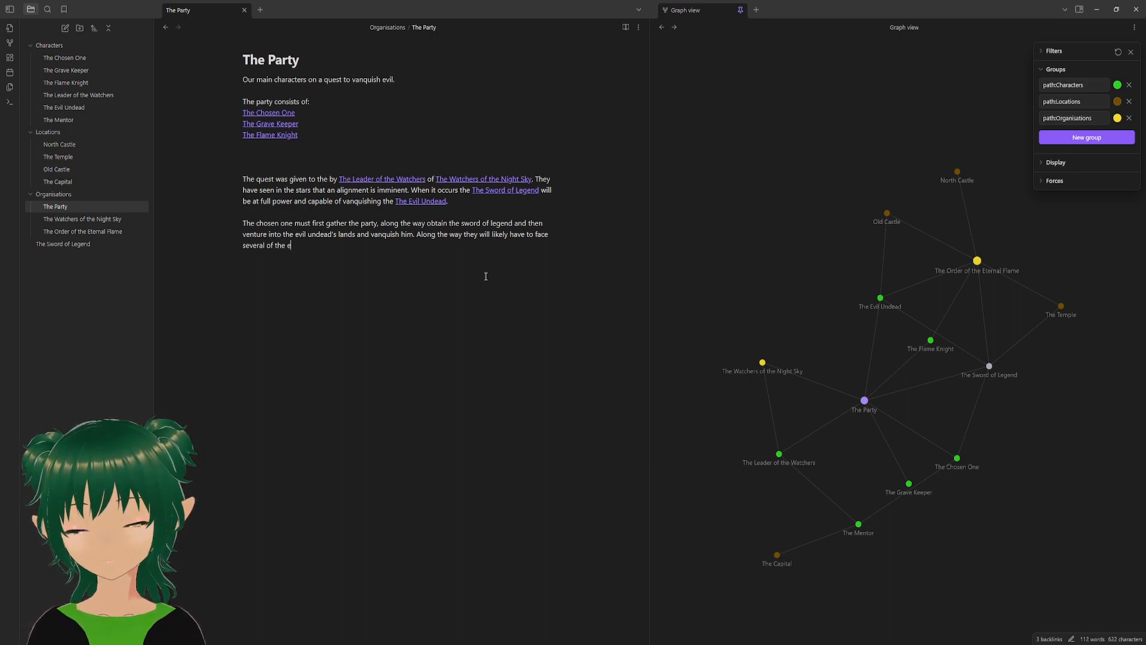
{"action": "type", "text": "vil undead' "}
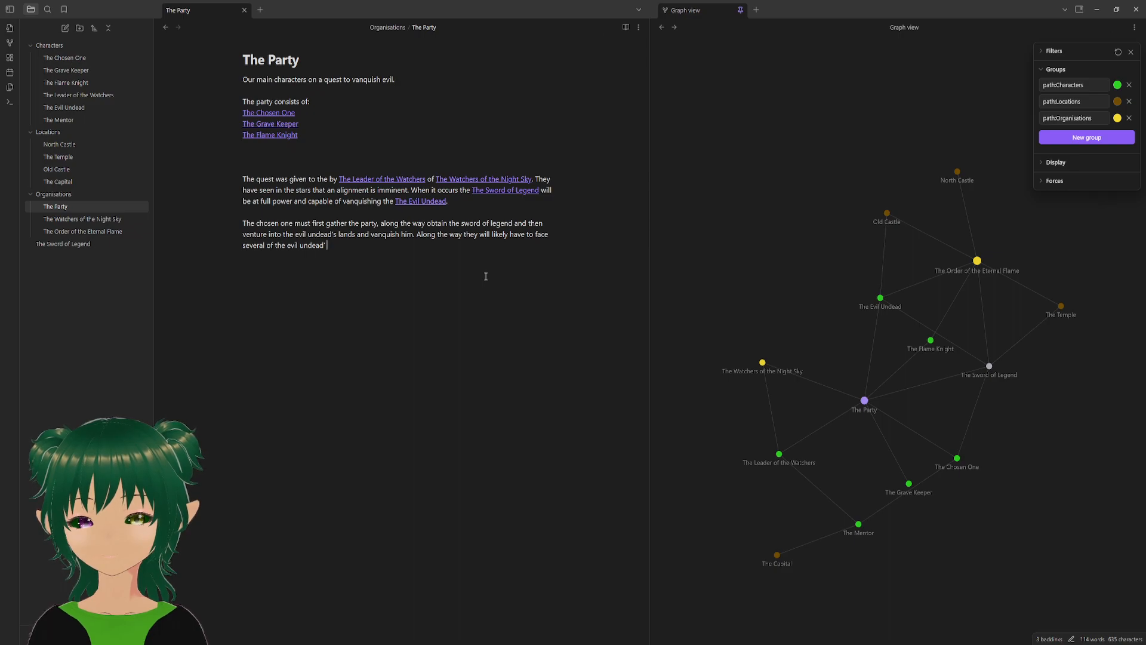
- Complete the possessive "undead's" and continue the sentence with "servants and best the"
{"action": "type", "text": "s u"}
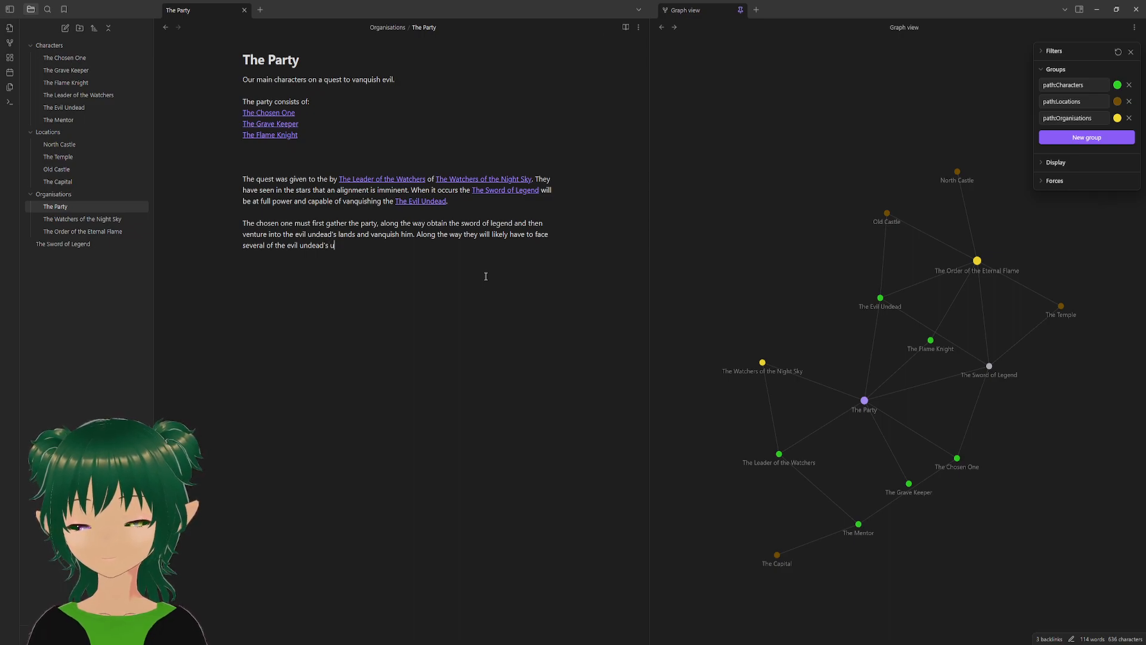
{"action": "type", "text": "nderl"}
{"action": "key", "text": "BackSpace"}
{"action": "key", "text": "BackSpace"}
{"action": "key", "text": "BackSpace"}
{"action": "key", "text": "BackSpace"}
{"action": "key", "text": "BackSpace"}
{"action": "key", "text": "BackSpace"}
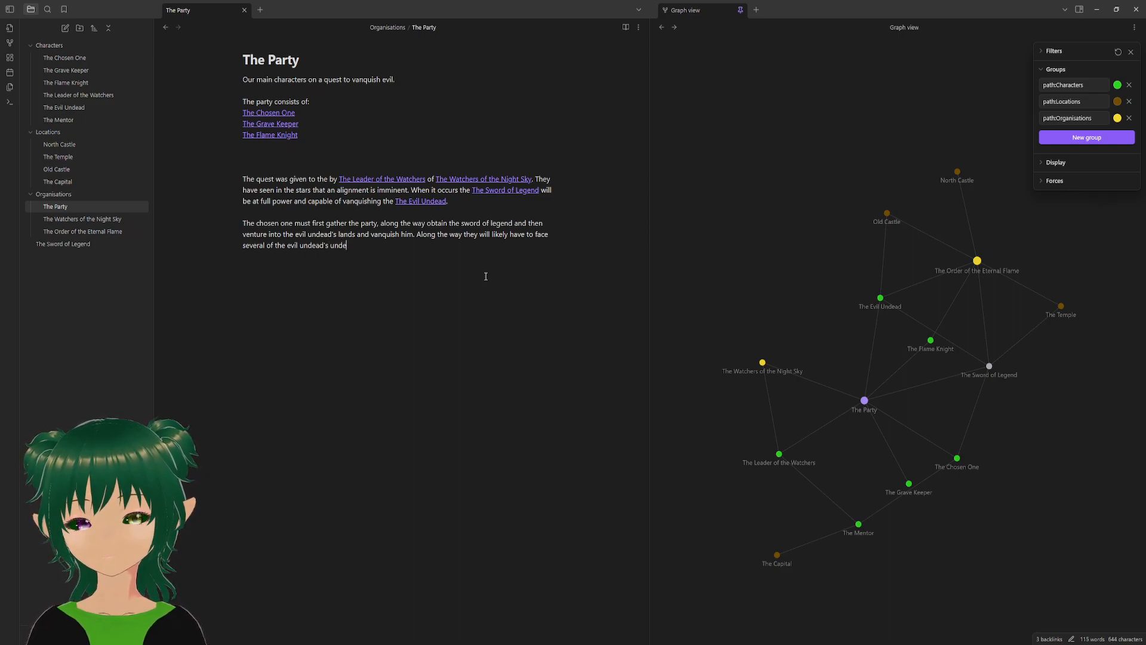
{"action": "type", "text": "servant"}
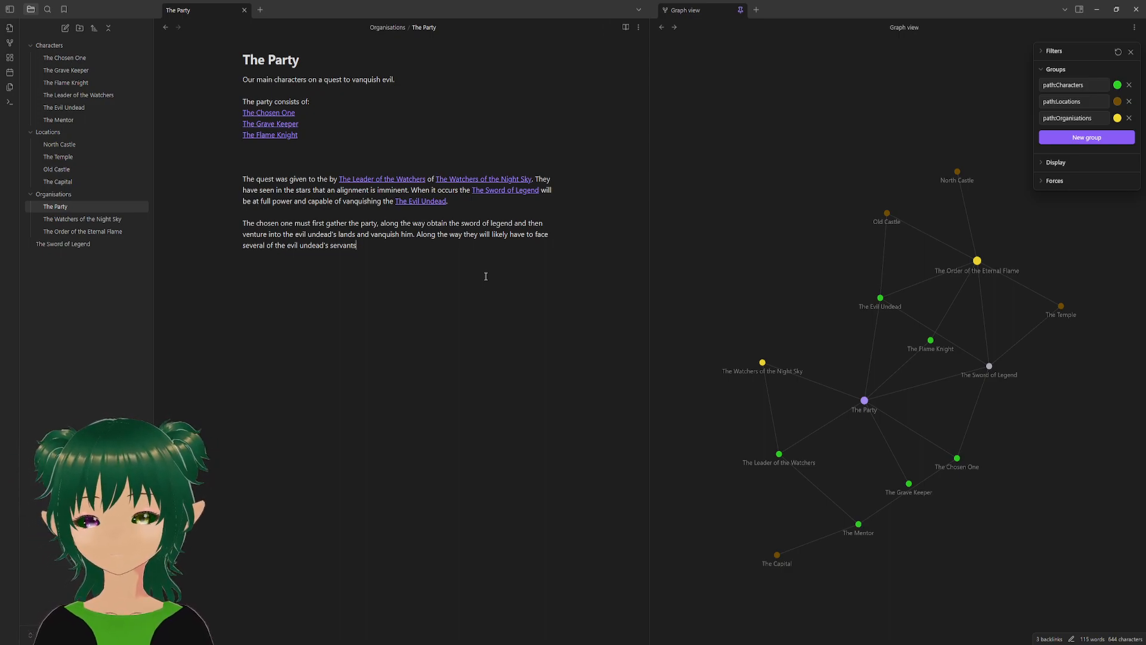
{"action": "type", "text": "a"}
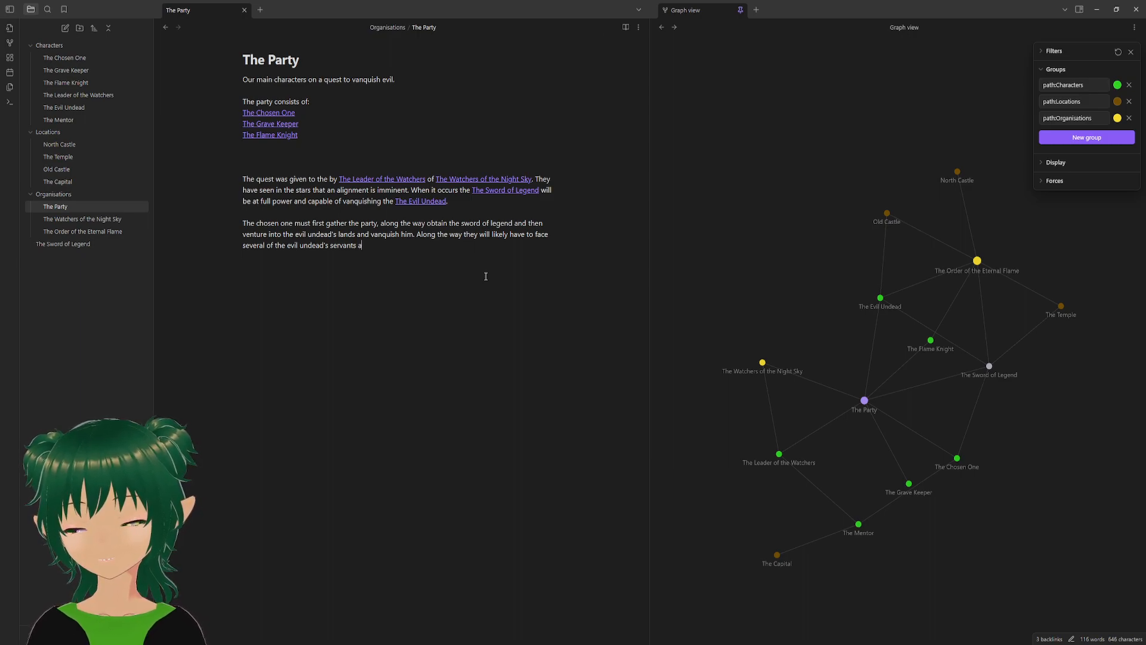
{"action": "type", "text": "nd best the"}
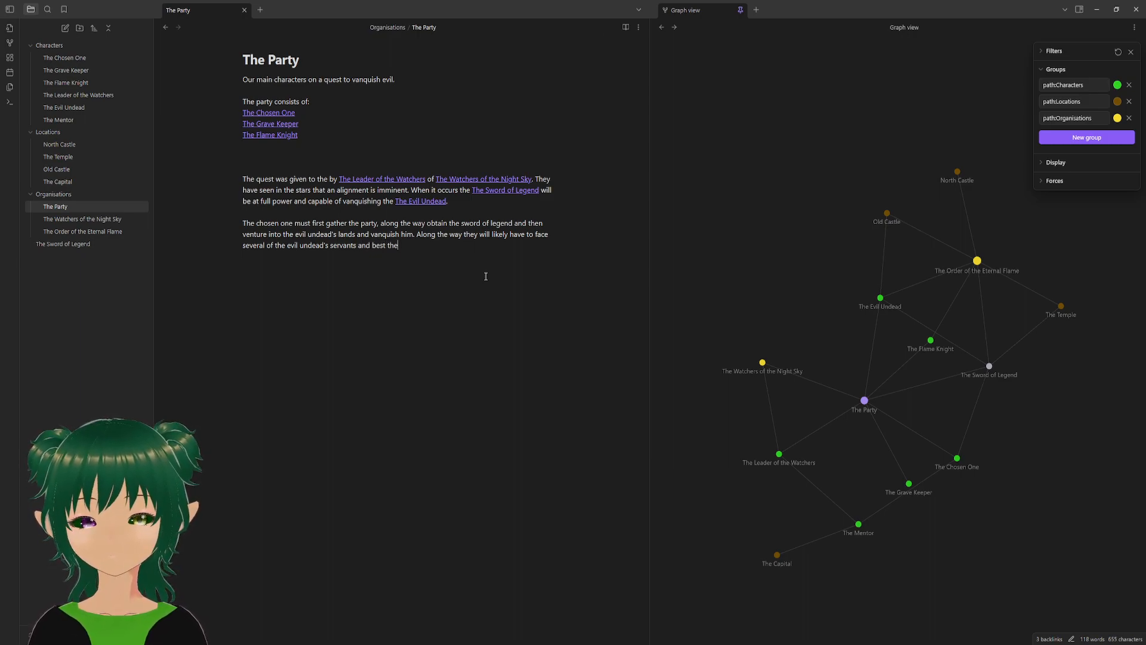
- Finish the sentence with "them too." and add "The undead's lair is thought to be at the centre of its domain in"
{"action": "type", "text": "m too. The undea"}
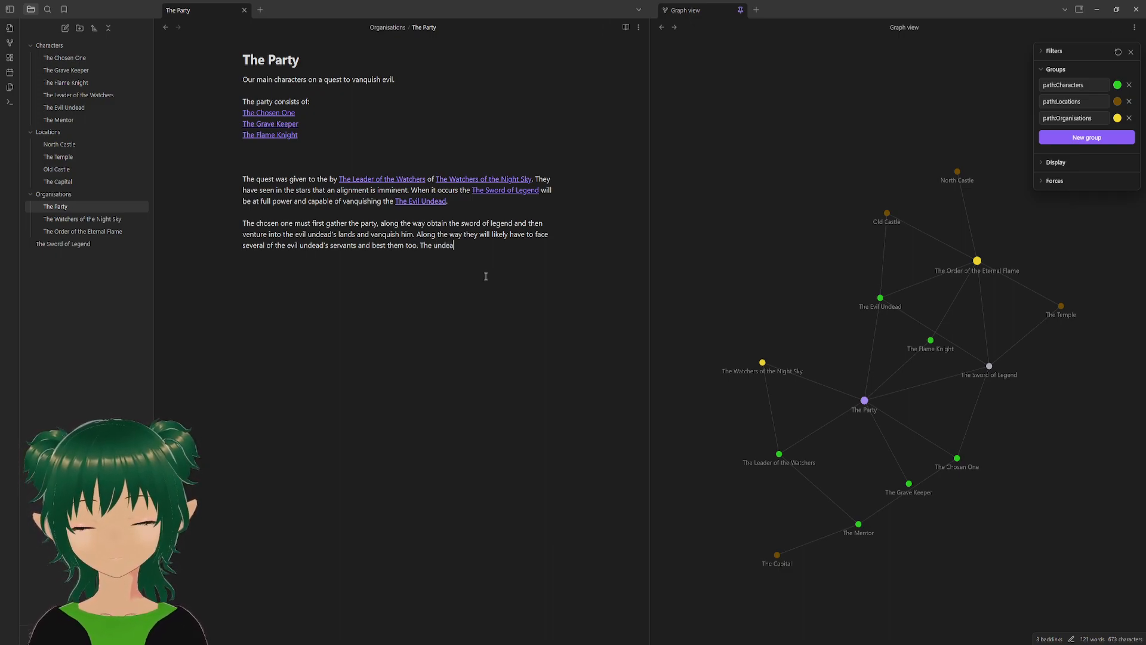
{"action": "type", "text": "d's lair is thought to be"}
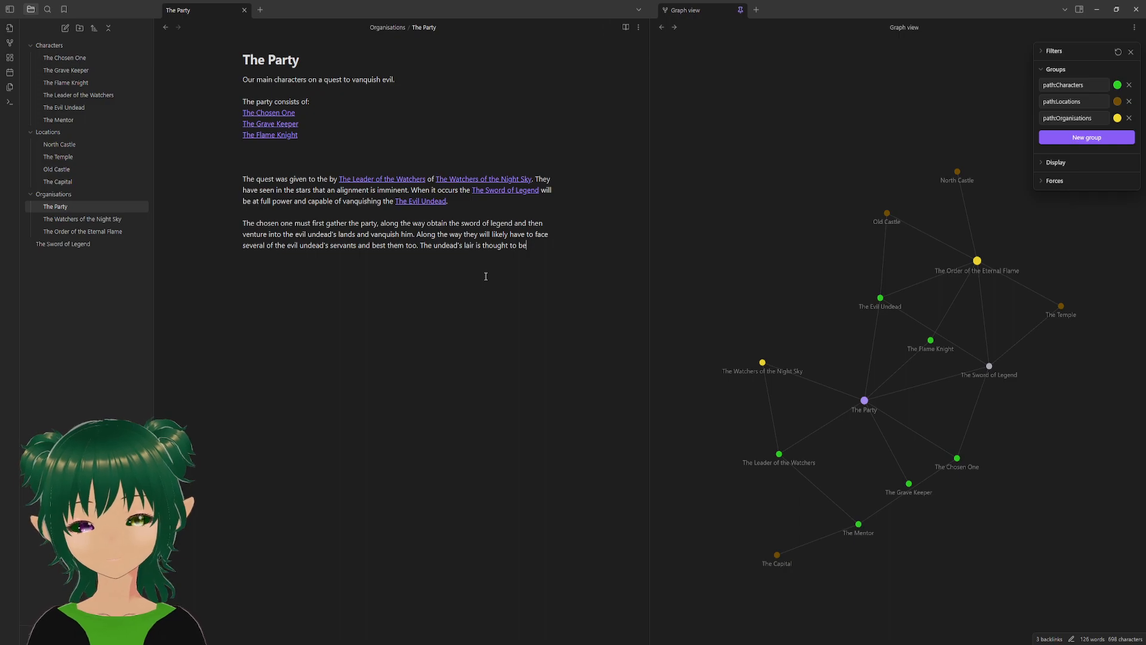
{"action": "type", "text": " at the cen"}
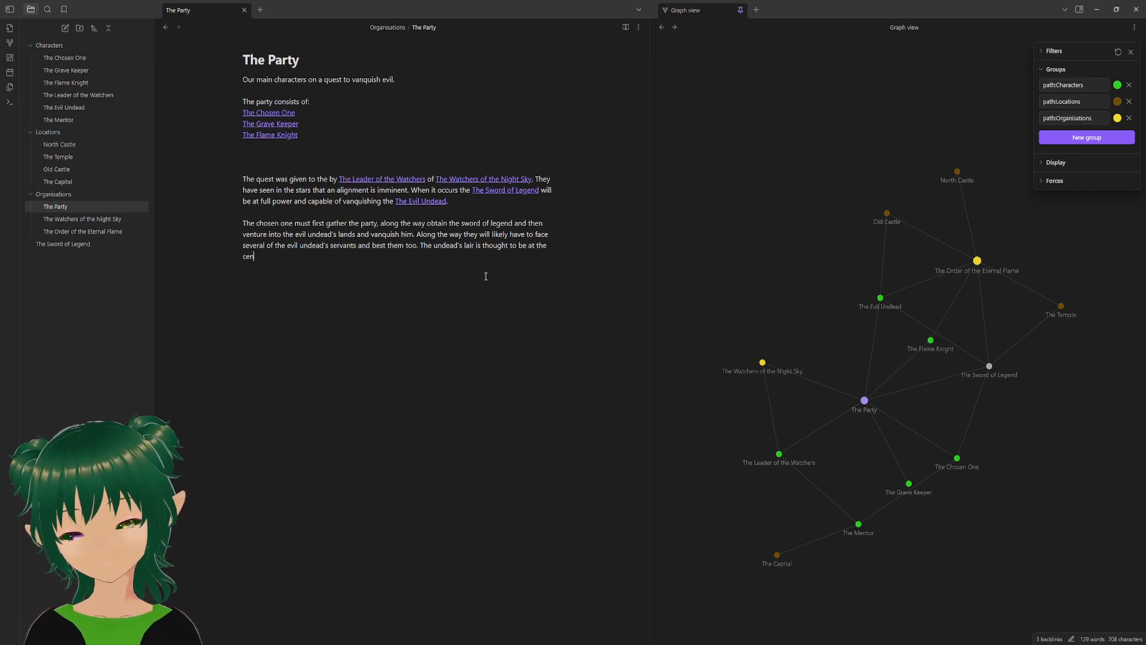
{"action": "type", "text": "t"}
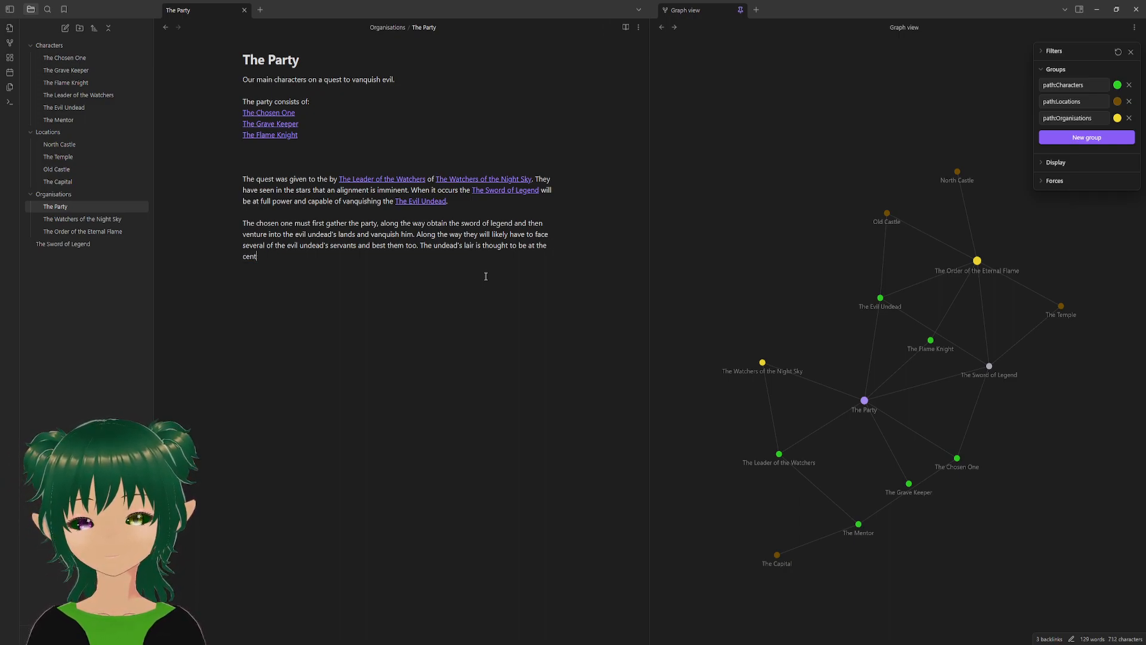
{"action": "type", "text": "re of it"}
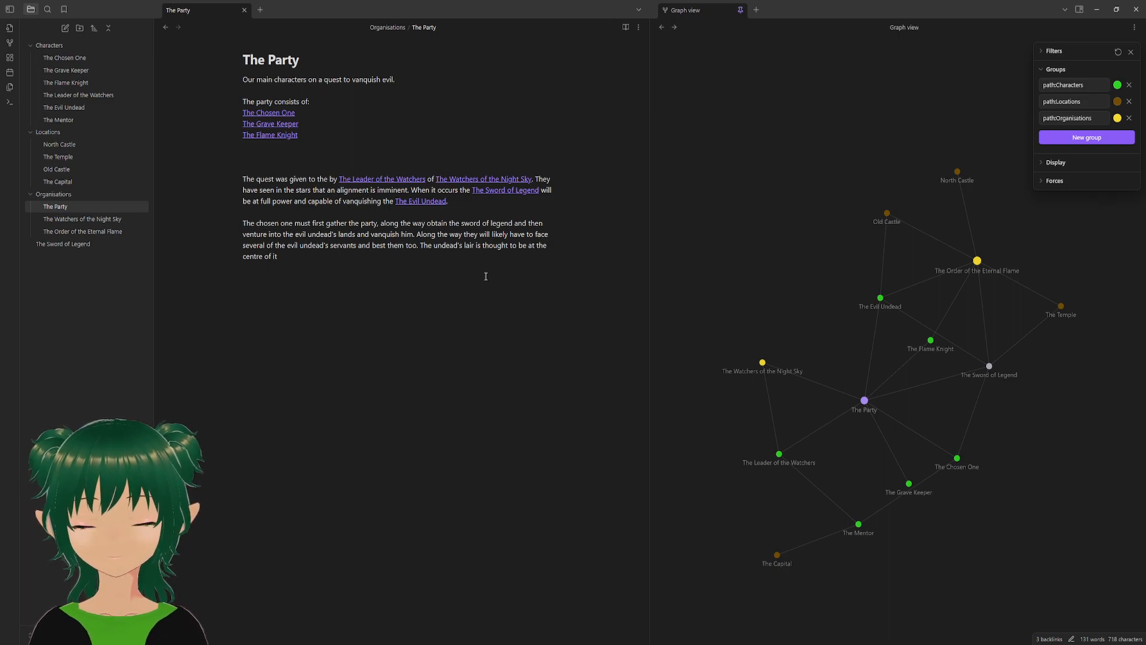
{"action": "type", "text": "s domai"}
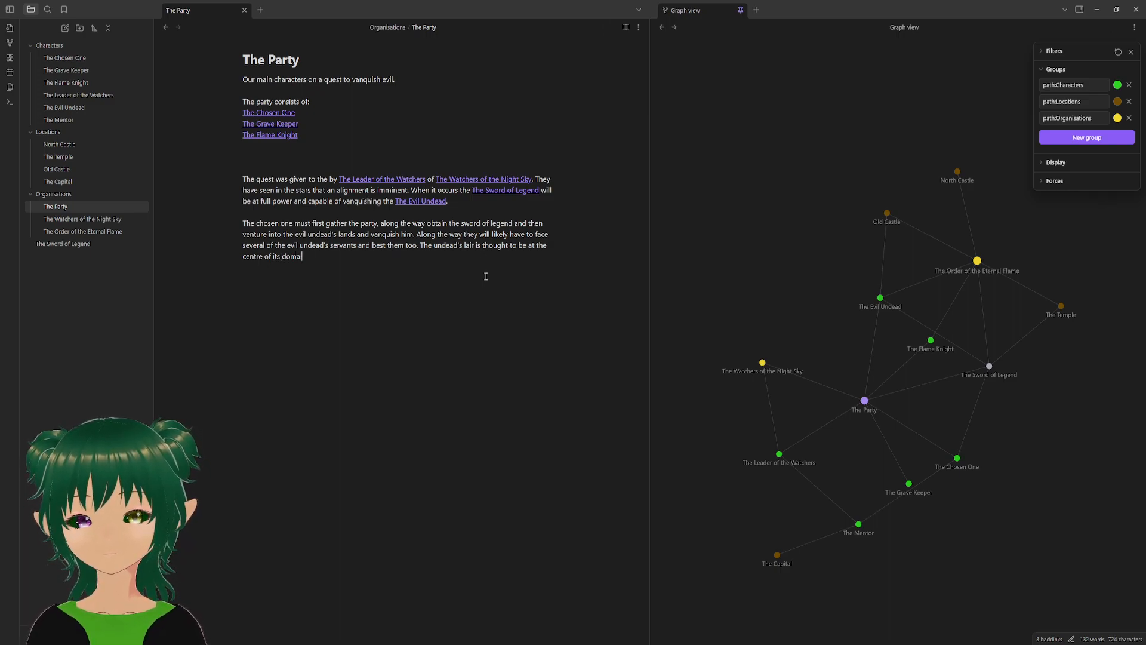
{"action": "type", "text": "n in "}
- End the sentence with the link [[The Evil Castle]] and a full stop, and create that linked note in the Locations folder
{"action": "type", "text": "{{"}
{"action": "key", "text": "BackSpace"}
{"action": "key", "text": "BackSpace"}
{"action": "type", "text": "[["}
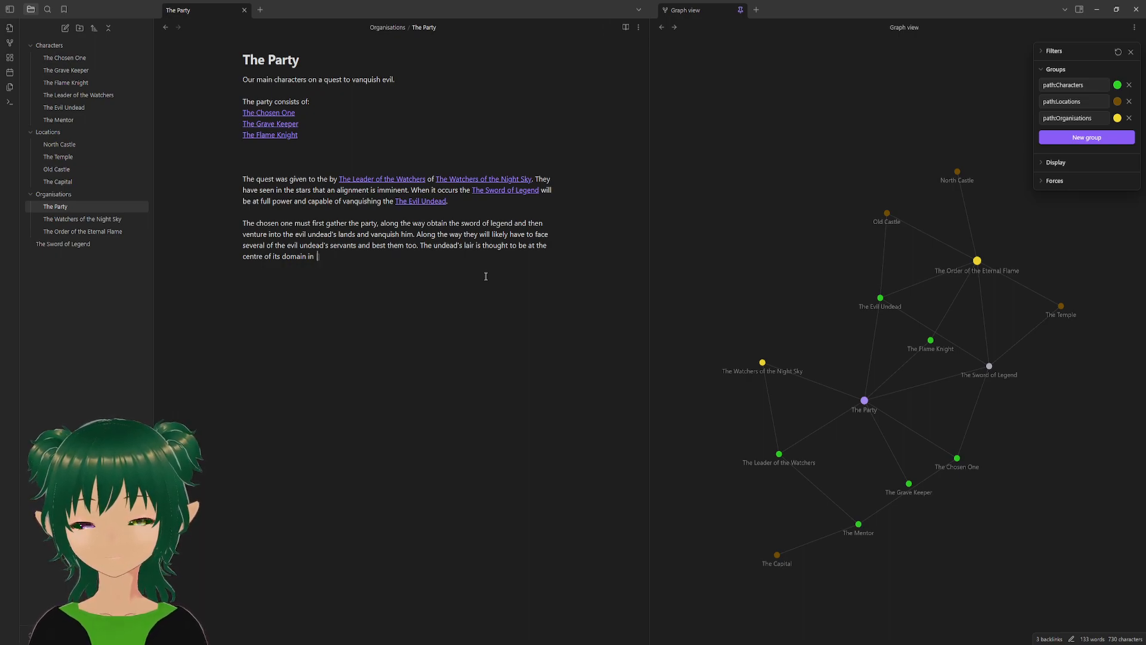
{"action": "type", "text": "The "}
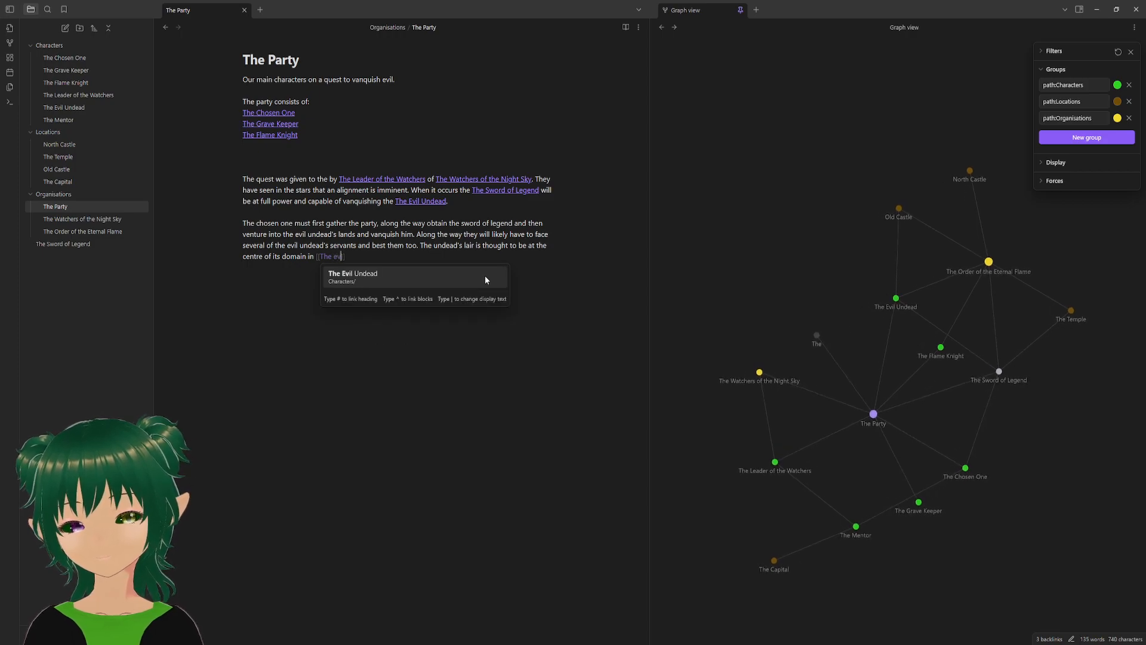
{"action": "type", "text": "Evil Cast"}
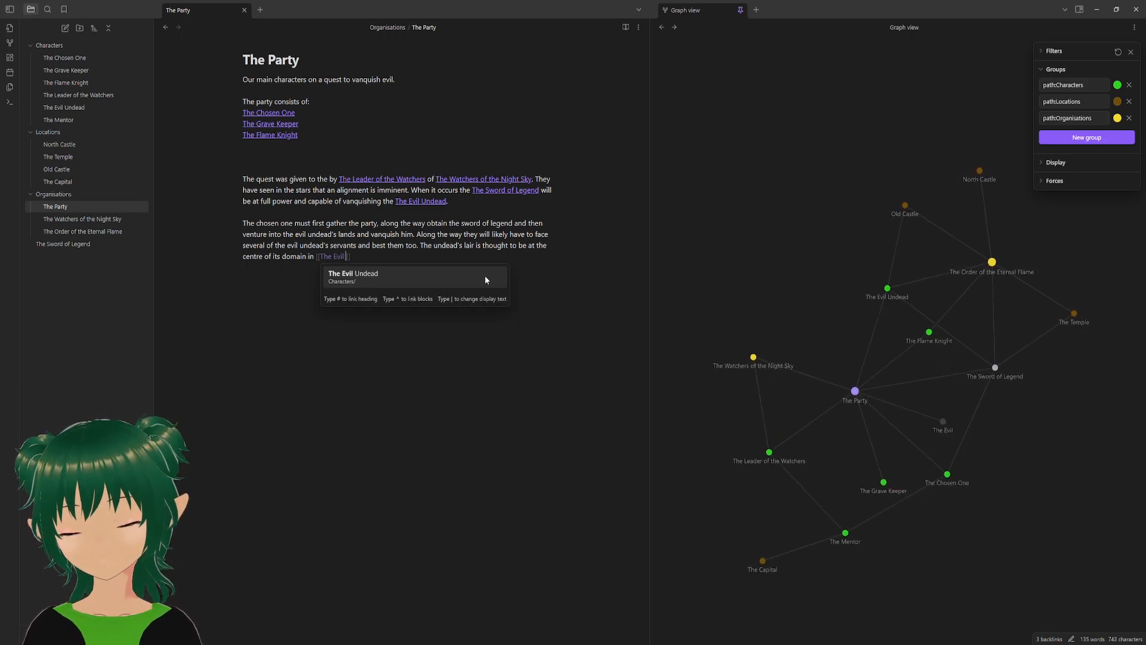
{"action": "type", "text": "le"}
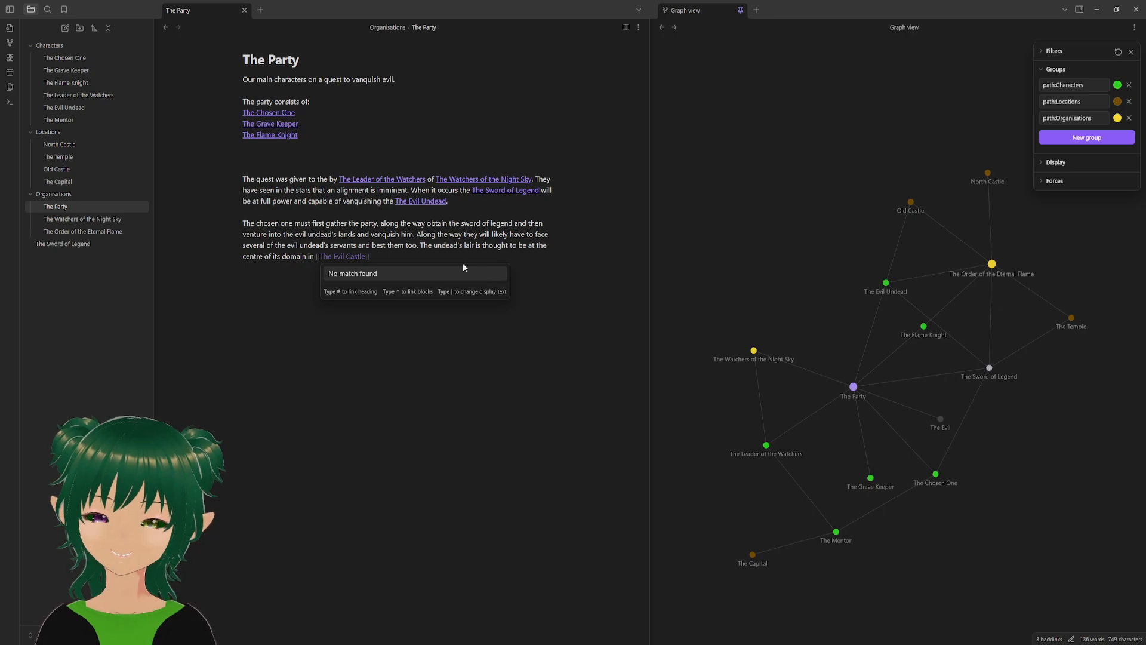
{"action": "key", "text": "Escape"}
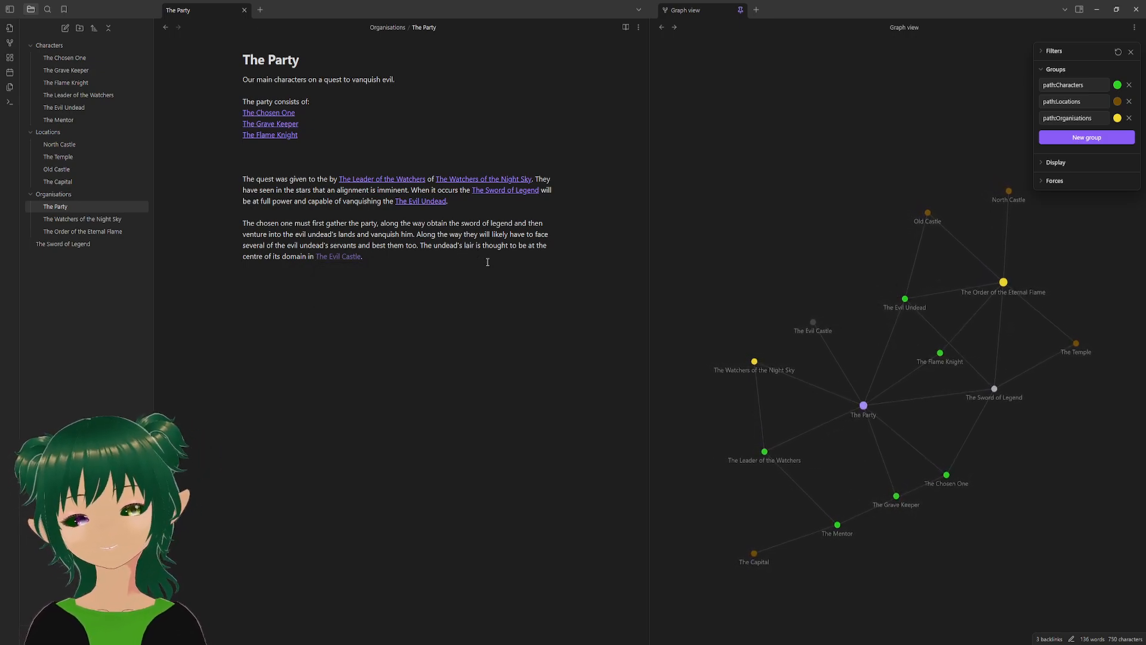
{"action": "type", "text": "."}
{"action": "left_click", "coordinate": [336, 258]}
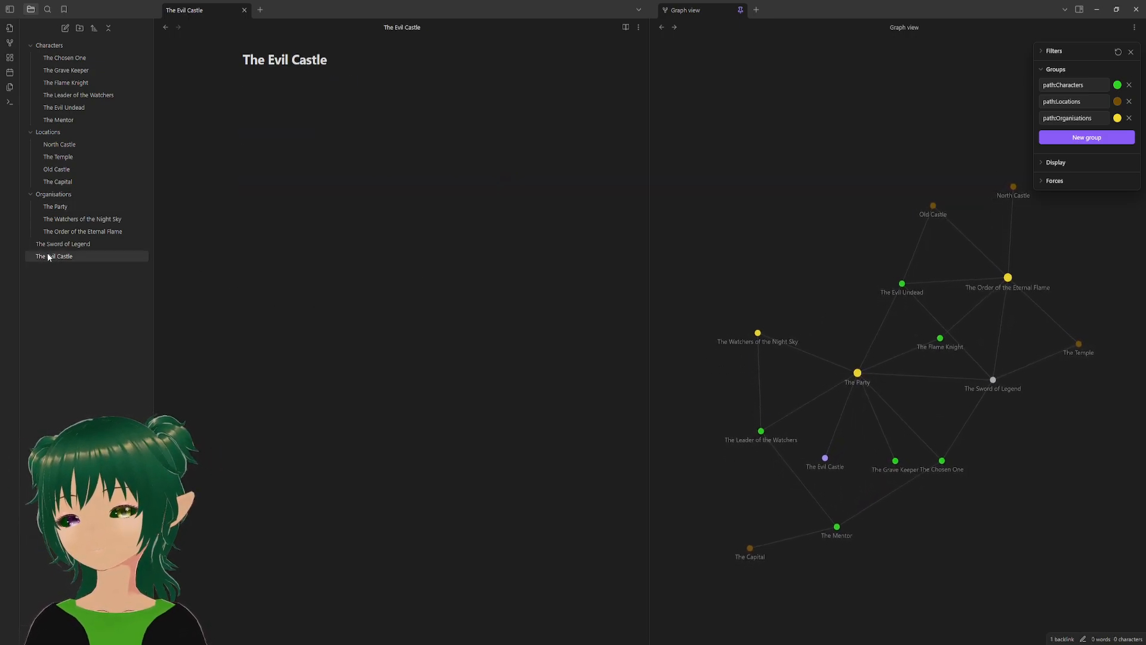
{"action": "left_click_drag", "start_coordinate": [53, 256], "coordinate": [91, 165]}
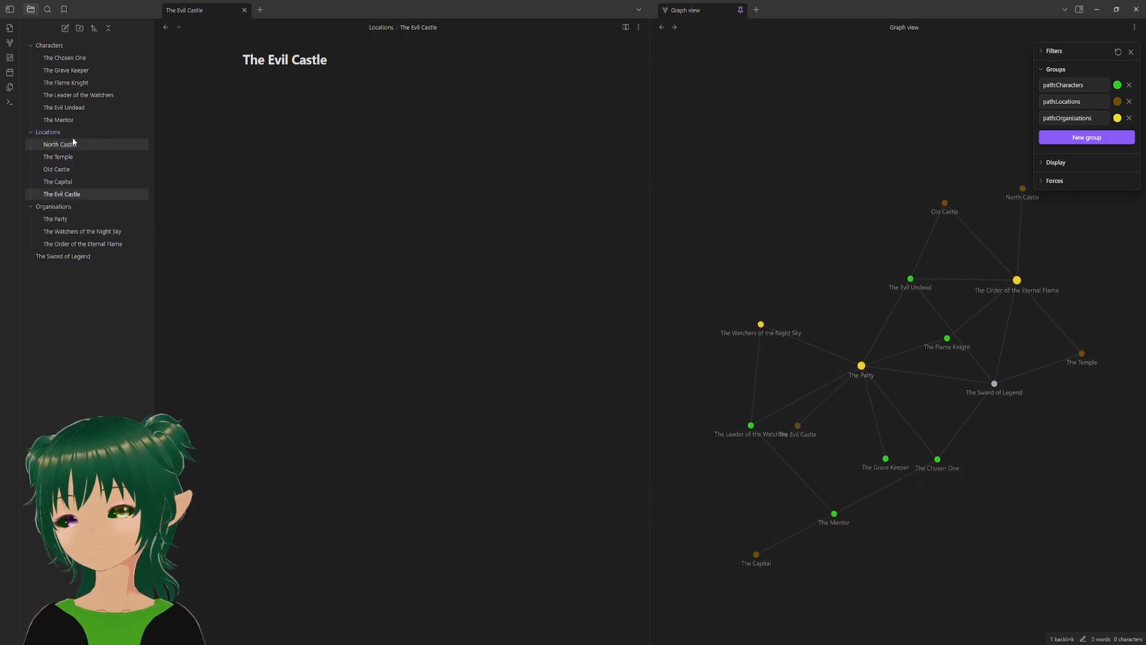
- Rename the North Castle and Old Castle notes to "The North Castle" and "The Old Castle"
{"action": "left_click", "coordinate": [68, 144]}
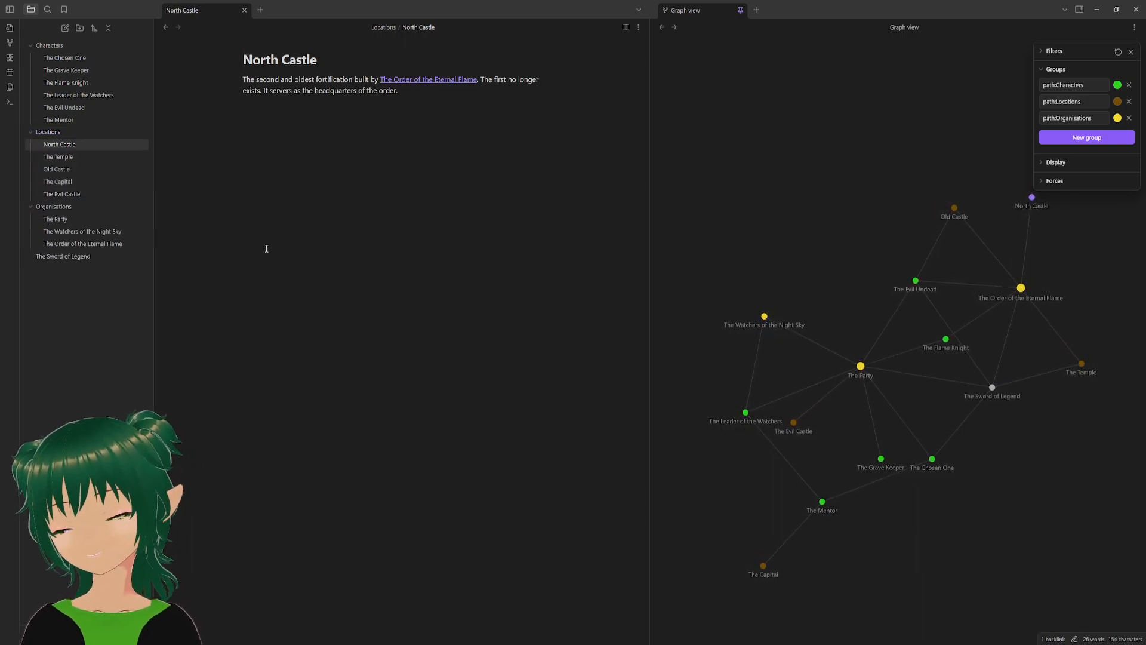
{"action": "type", "text": "The"}
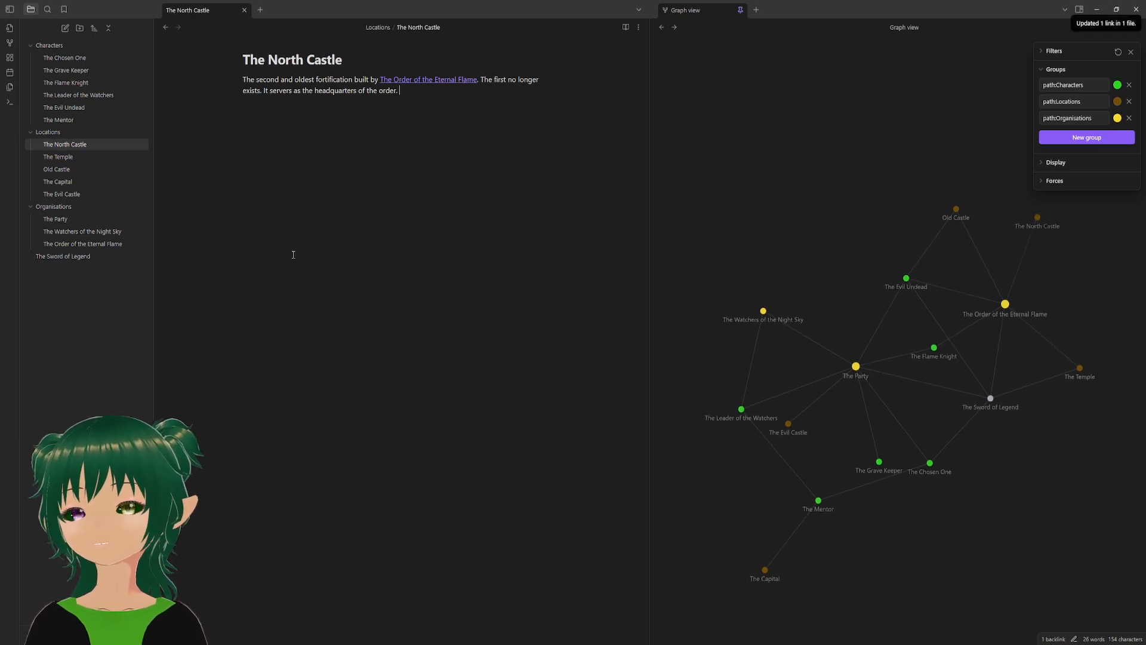
{"action": "left_click", "coordinate": [87, 169]}
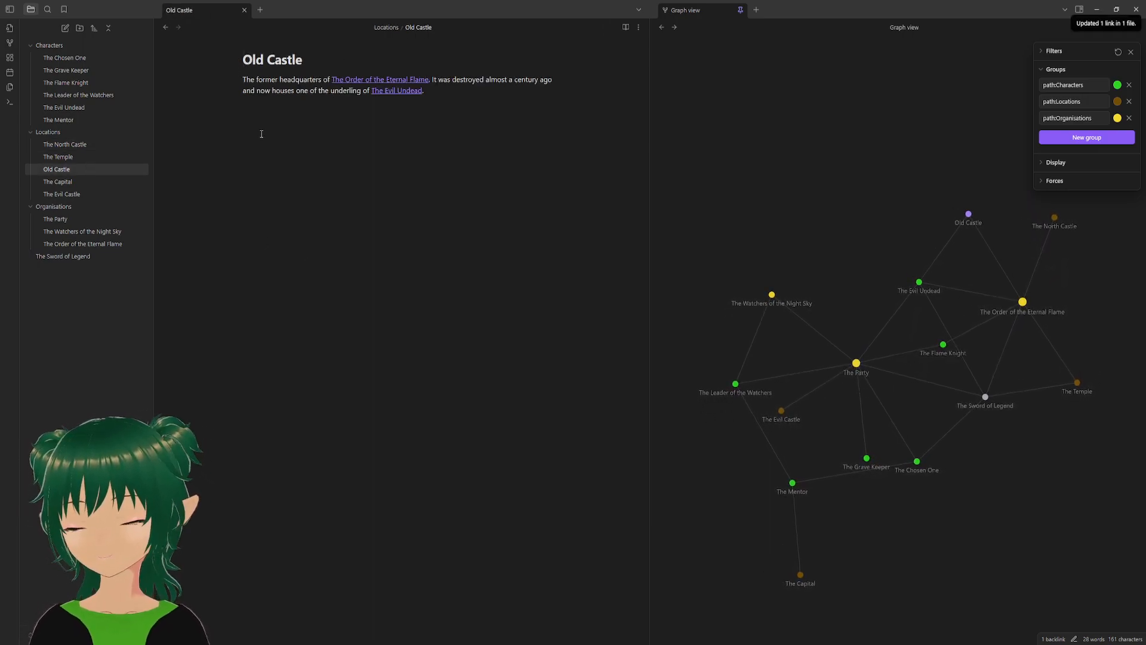
{"action": "type", "text": "The"}
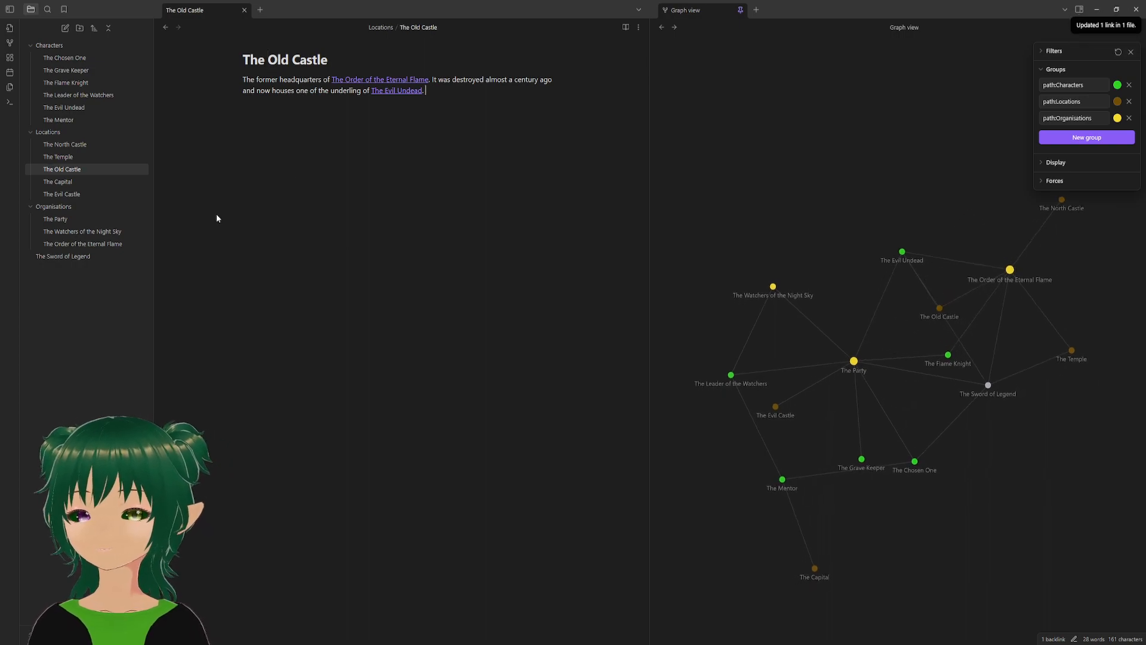
- Look through The Capital, The Evil Castle and The Old Castle notes in the Locations folder
{"action": "left_click", "coordinate": [72, 182]}
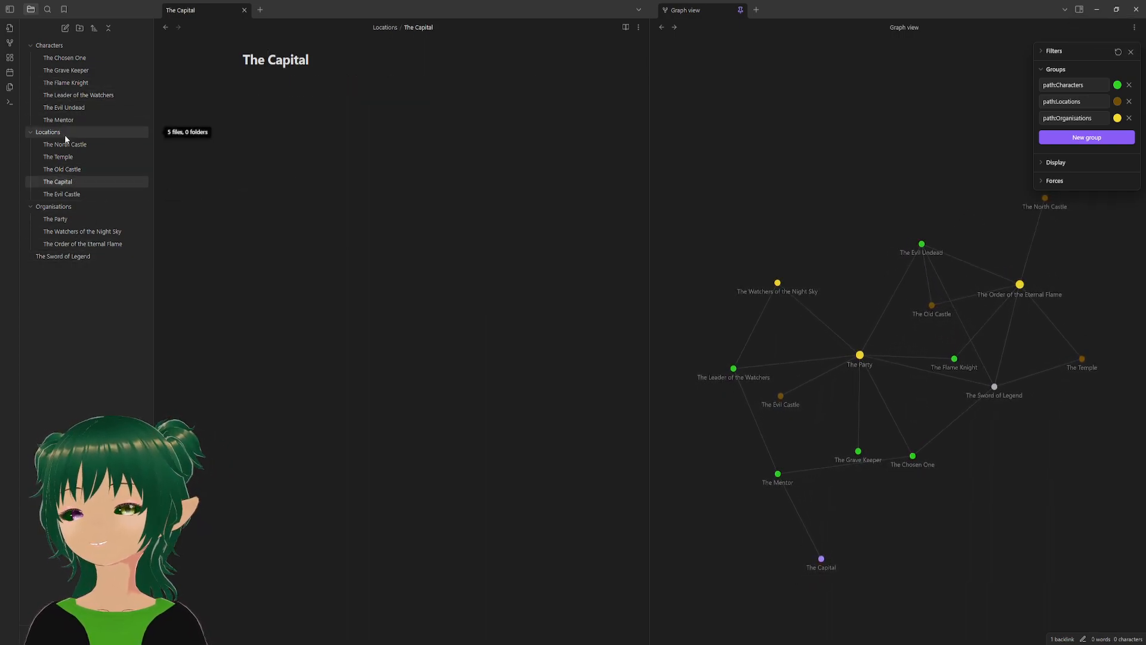
{"action": "left_click", "coordinate": [75, 194]}
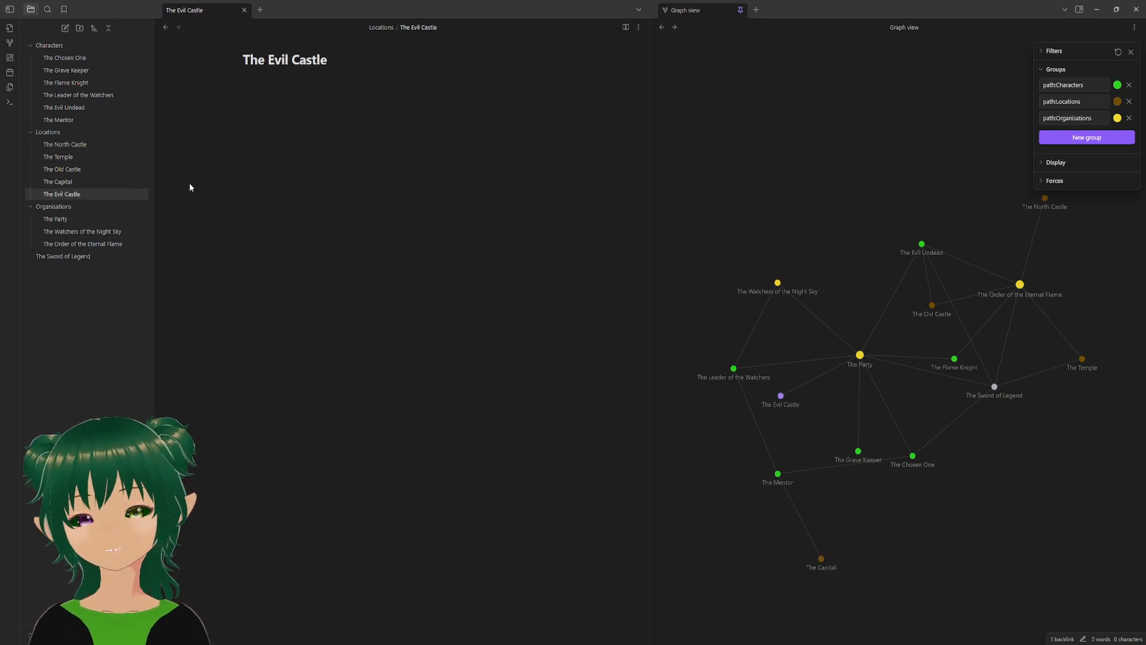
{"action": "left_click", "coordinate": [99, 179]}
{"action": "left_click", "coordinate": [82, 172]}
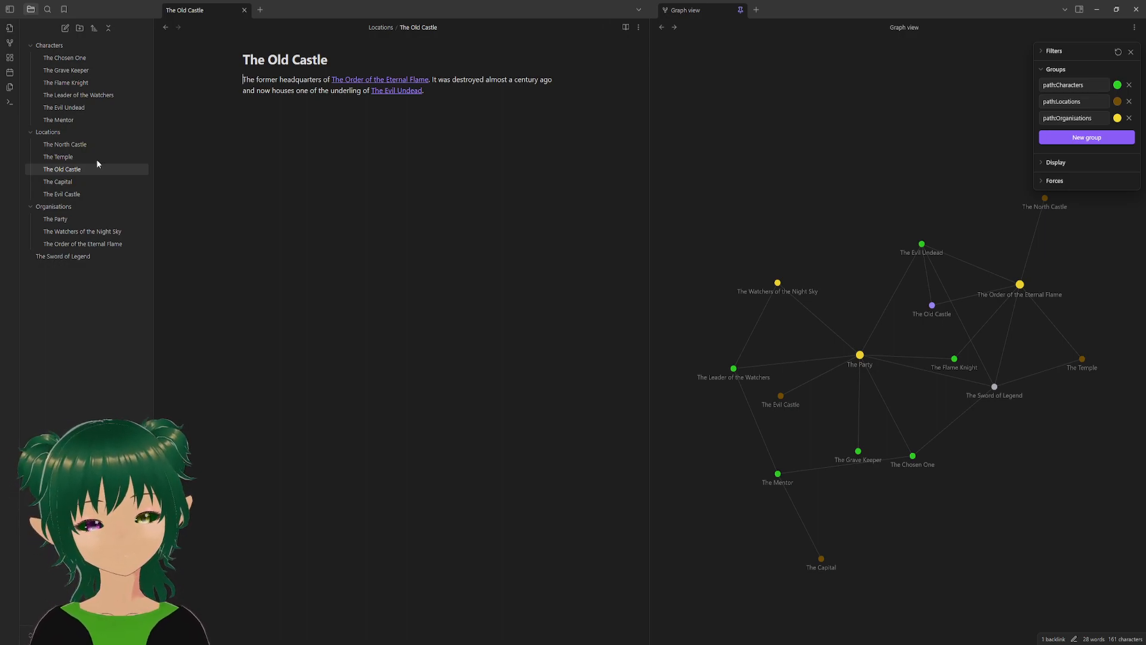
- Spread out the graph by moving The Order of the Eternal Flame, The Old Castle and The Flame Knight nodes apart
{"action": "left_click_drag", "start_coordinate": [1020, 284], "coordinate": [867, 186]}
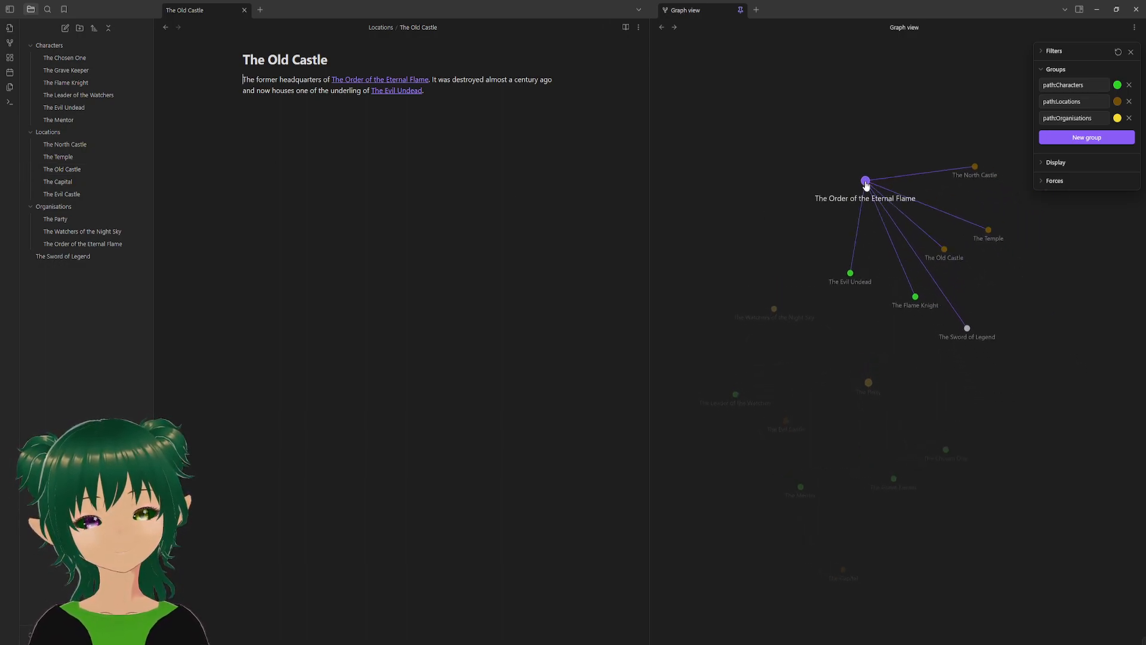
{"action": "left_click_drag", "start_coordinate": [952, 275], "coordinate": [762, 215]}
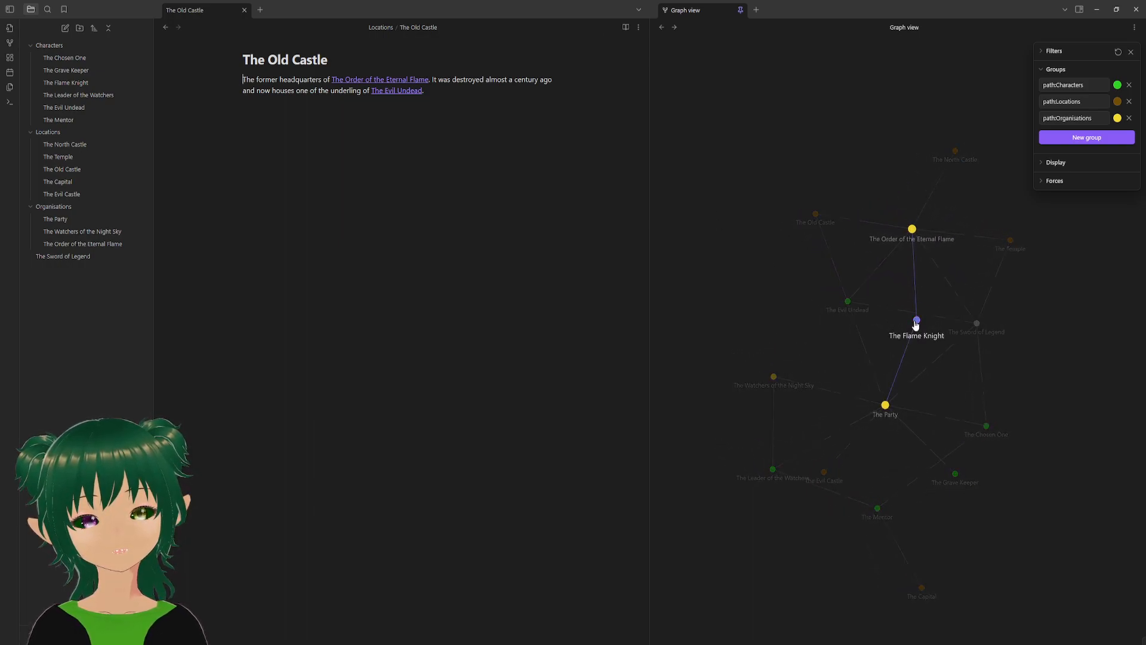
{"action": "left_click_drag", "start_coordinate": [941, 322], "coordinate": [906, 324]}
{"action": "left_click_drag", "start_coordinate": [971, 243], "coordinate": [852, 233]}
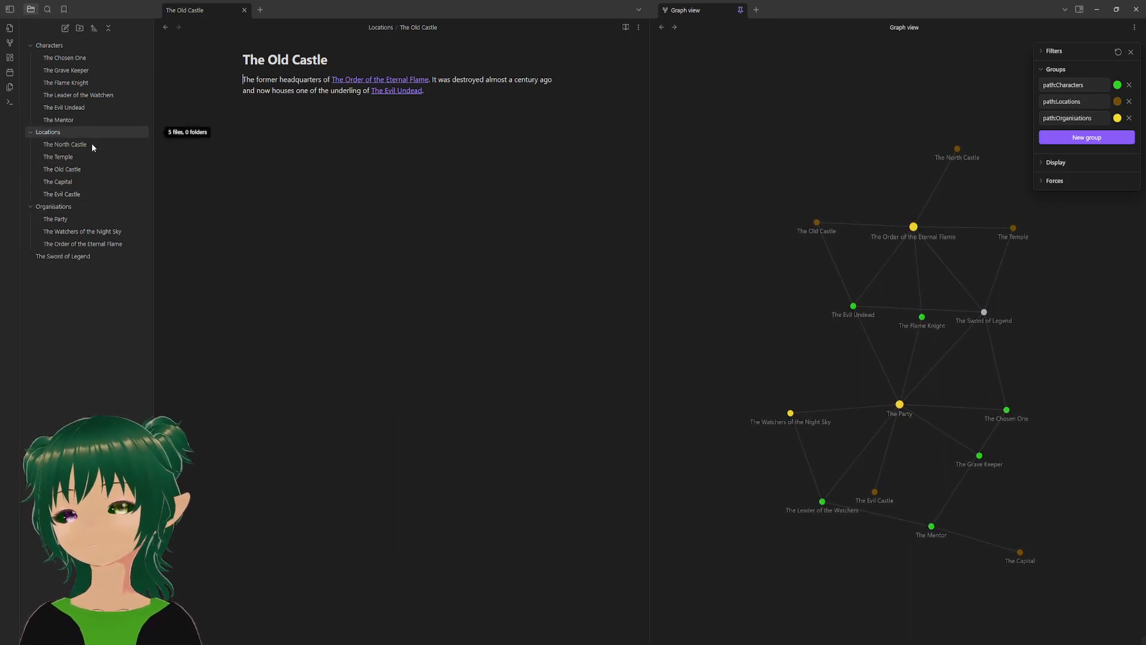
- Return to The Party note and review its member list and quest text, previewing The Grave Keeper note
{"action": "left_click", "coordinate": [91, 221]}
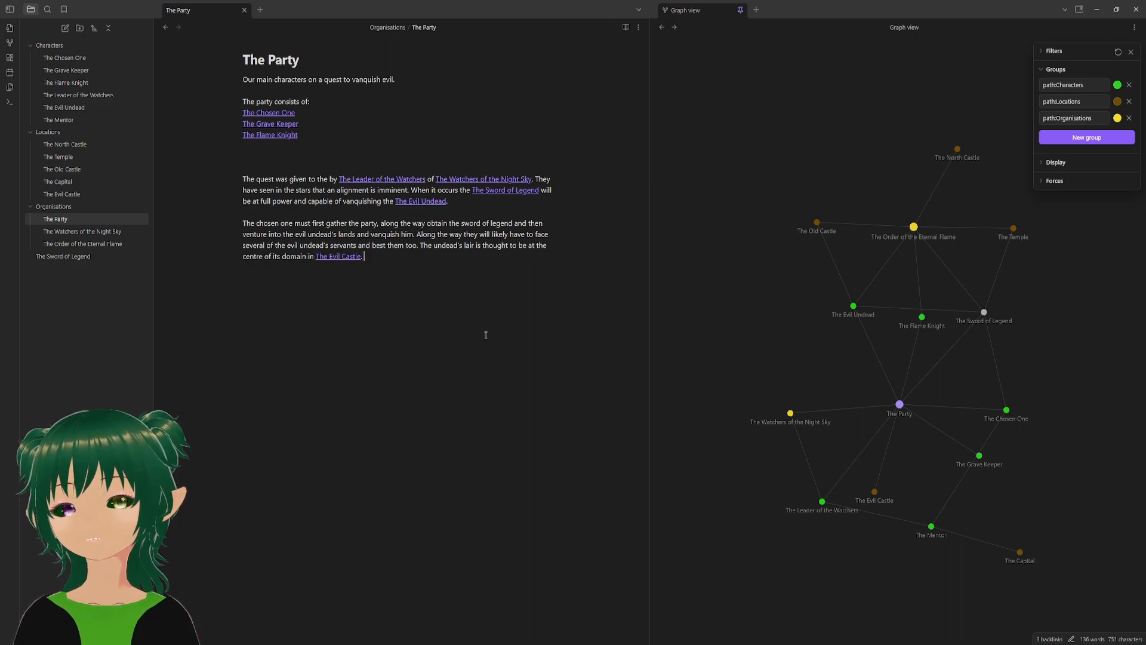
{"action": "left_click", "coordinate": [257, 157]}
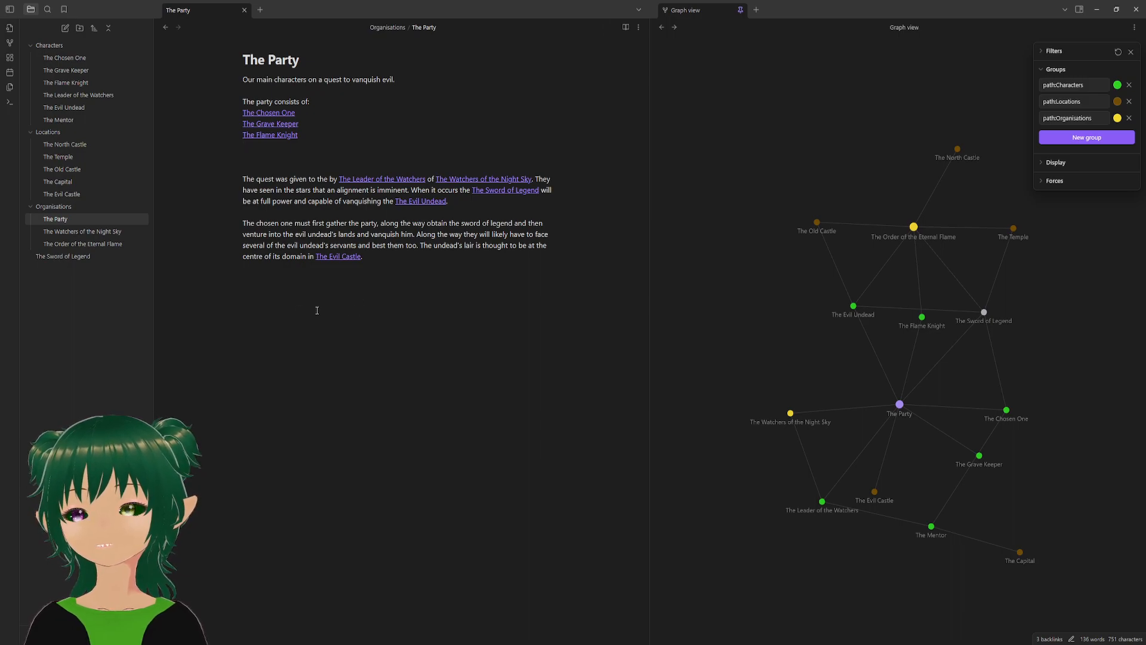
{"action": "mouse_move", "coordinate": [264, 115]}
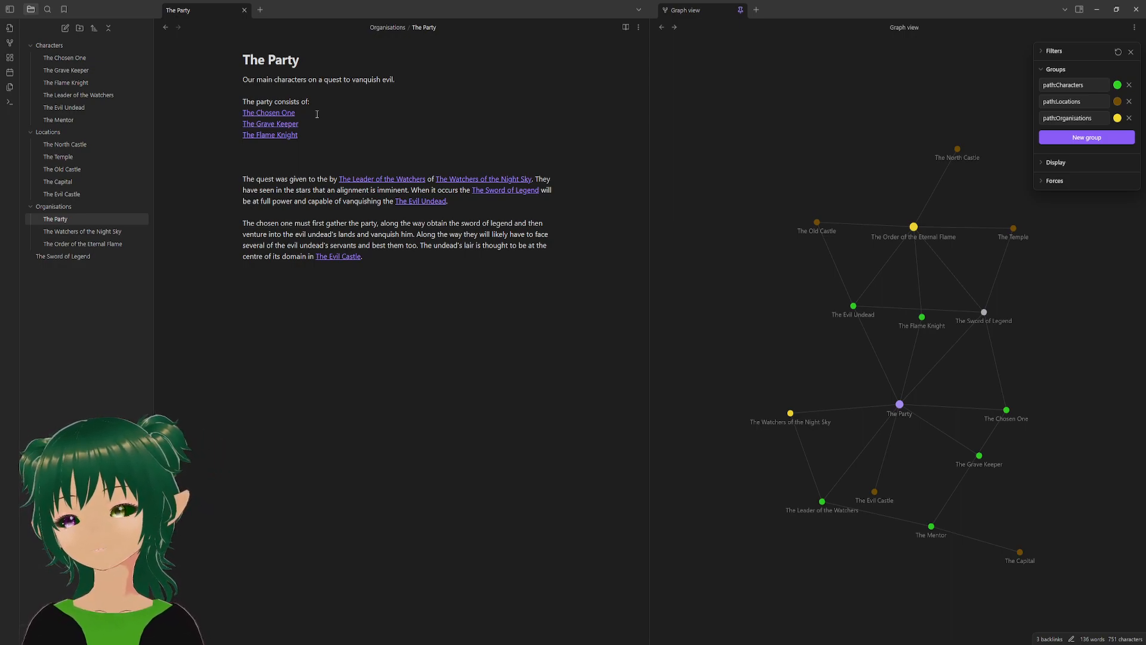
{"action": "left_click_drag", "start_coordinate": [314, 113], "coordinate": [240, 111]}
{"action": "left_click", "coordinate": [345, 110]}
{"action": "left_click", "coordinate": [350, 157]}
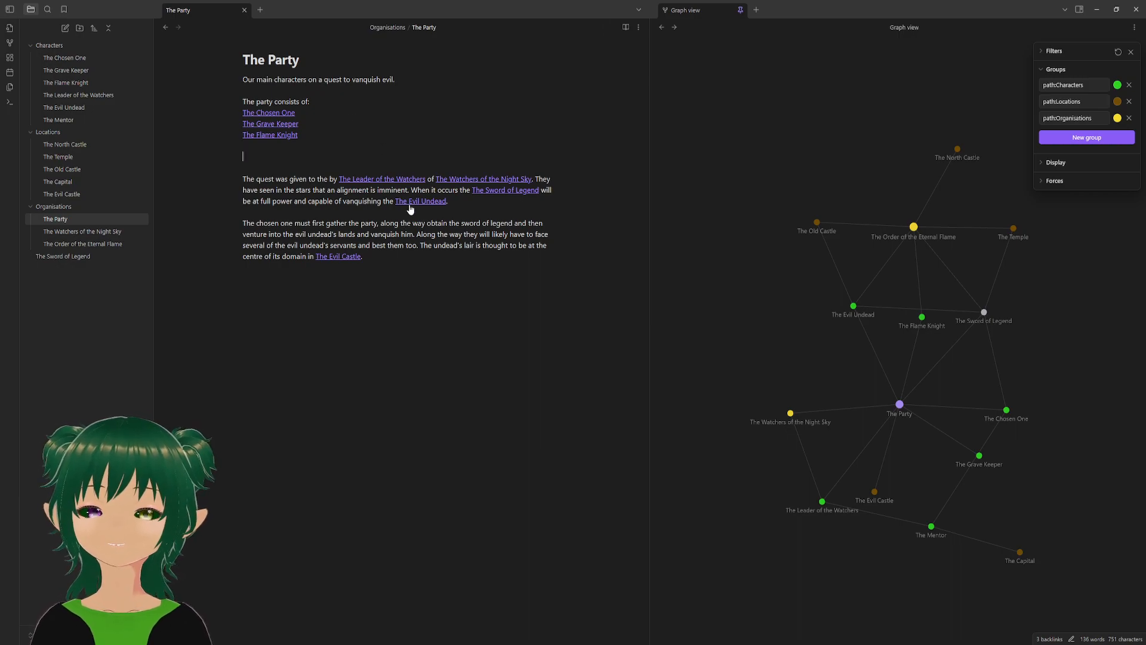
{"action": "mouse_move", "coordinate": [292, 126]}
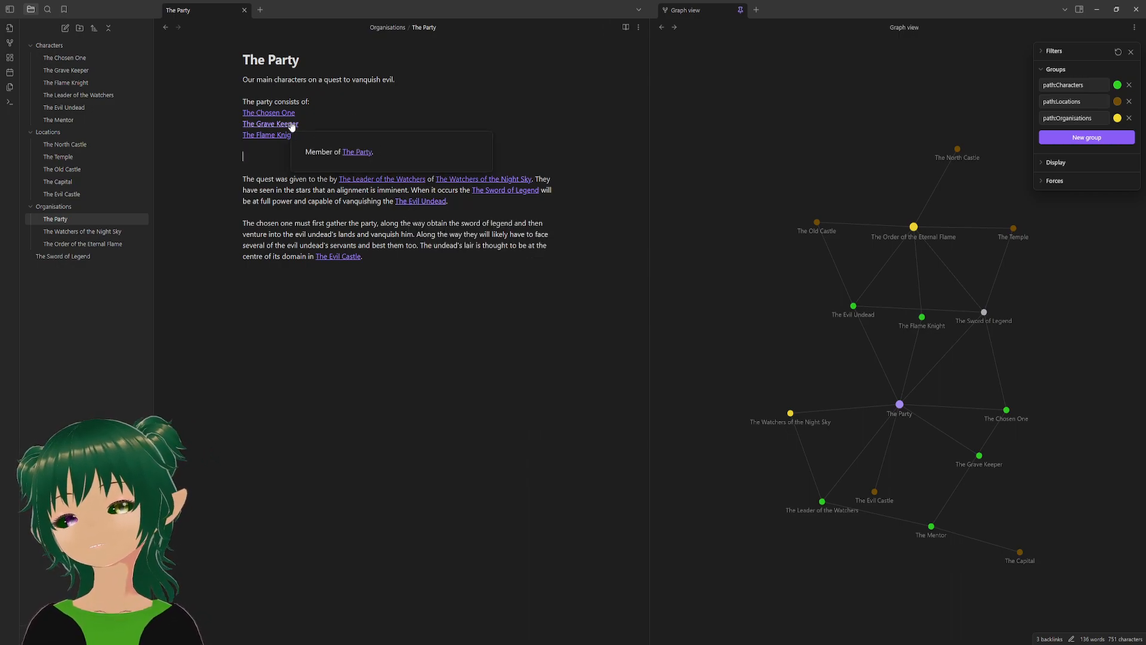
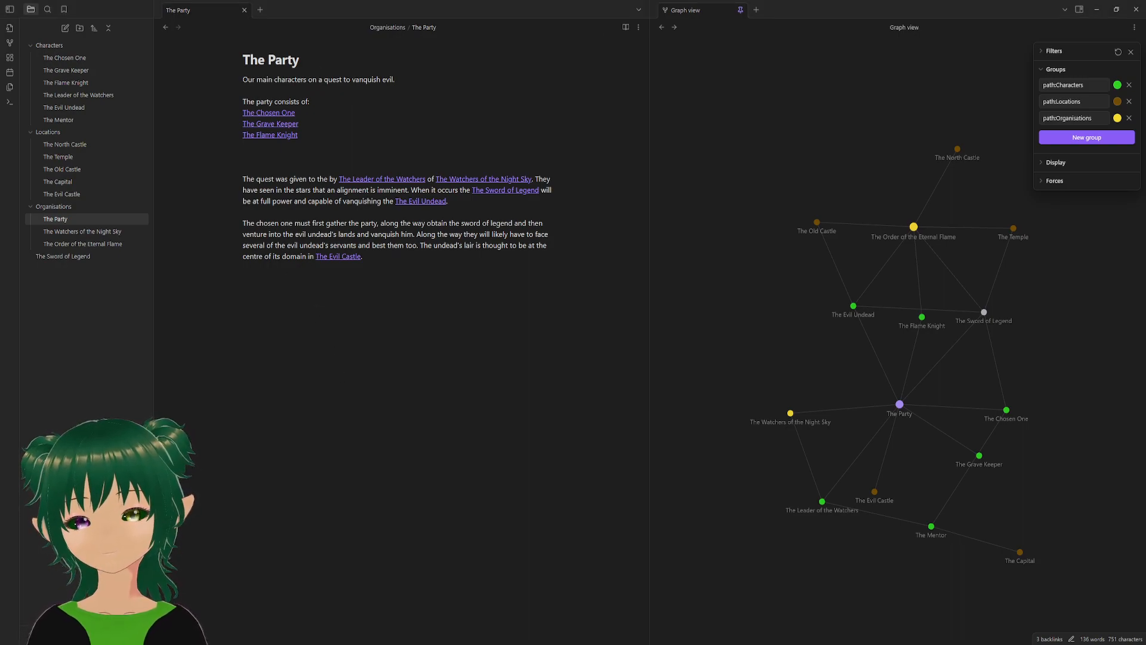
{"action": "left_click", "coordinate": [274, 146]}
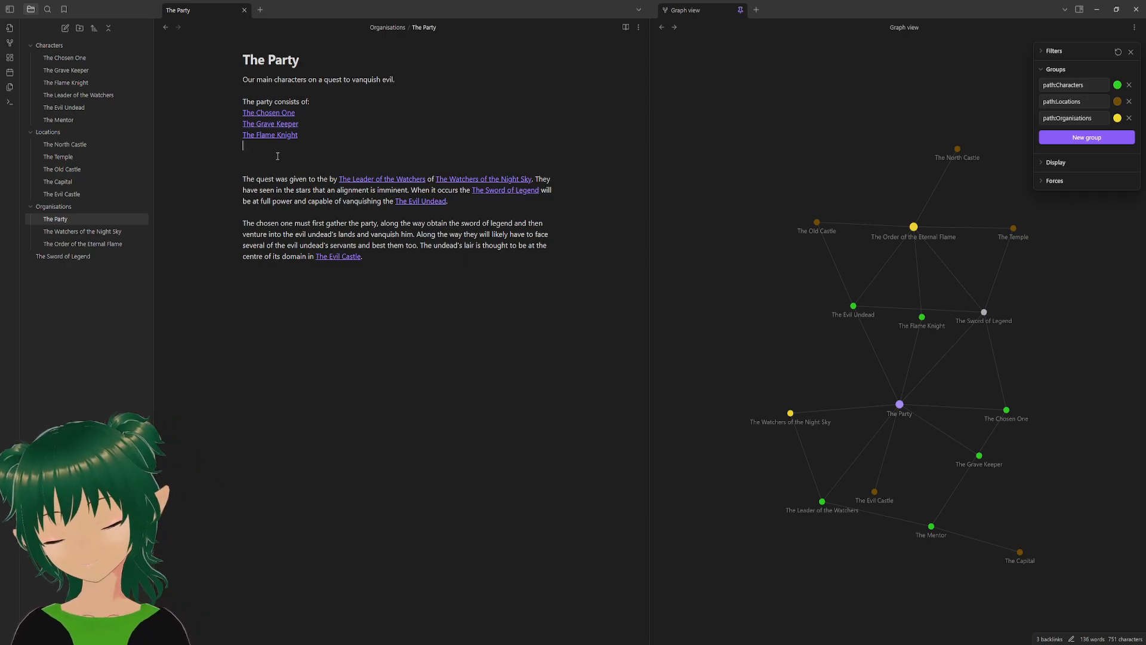
{"action": "type", "text": "[["}
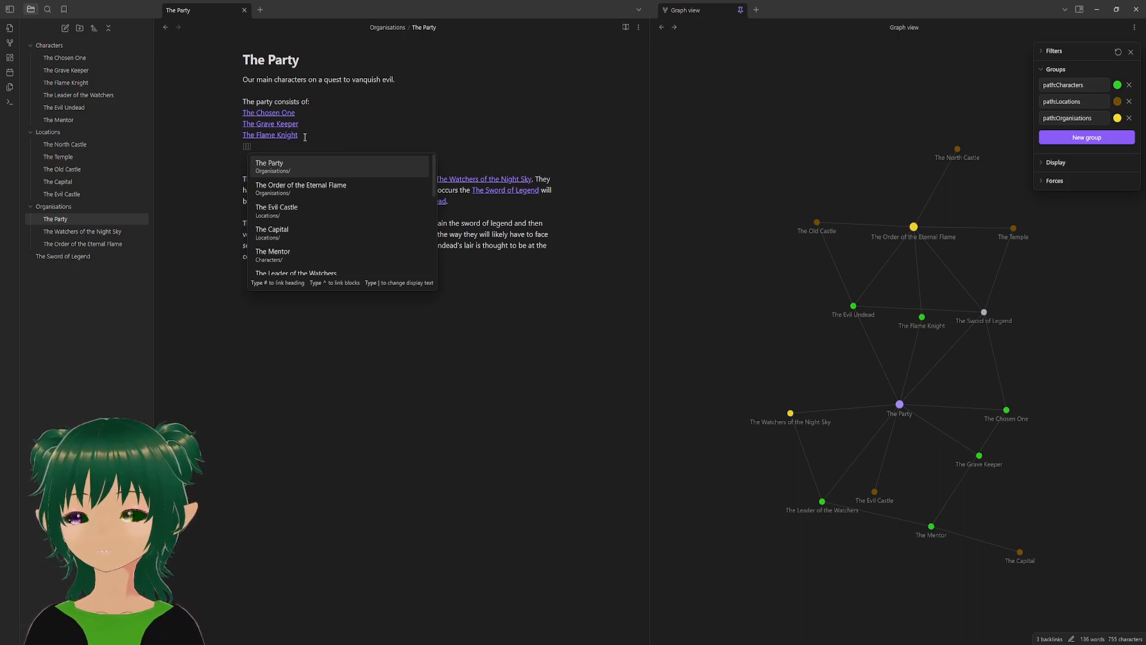
{"action": "left_click", "coordinate": [269, 148]}
{"action": "left_click", "coordinate": [248, 148]}
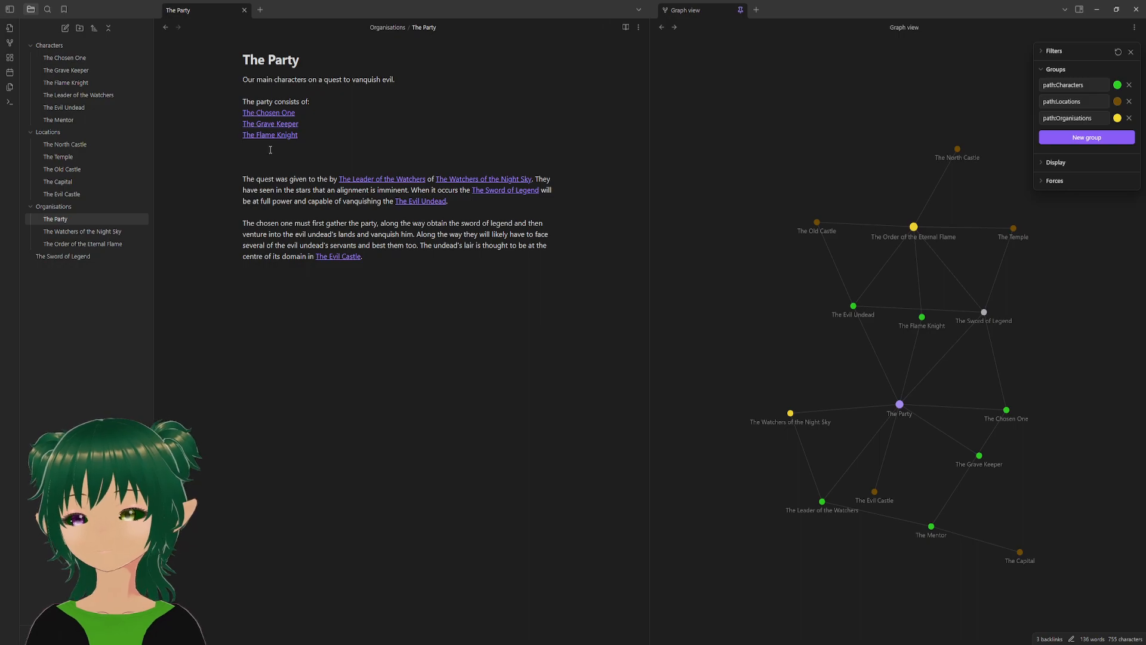
{"action": "mouse_move", "coordinate": [270, 118]}
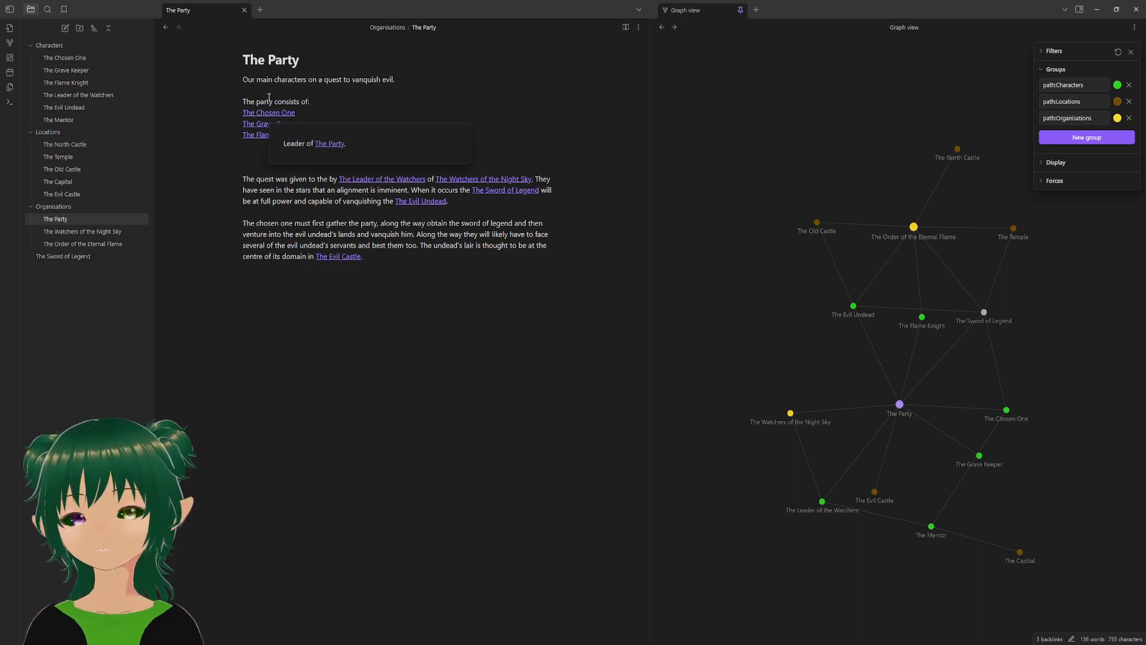
{"action": "left_click", "coordinate": [262, 146]}
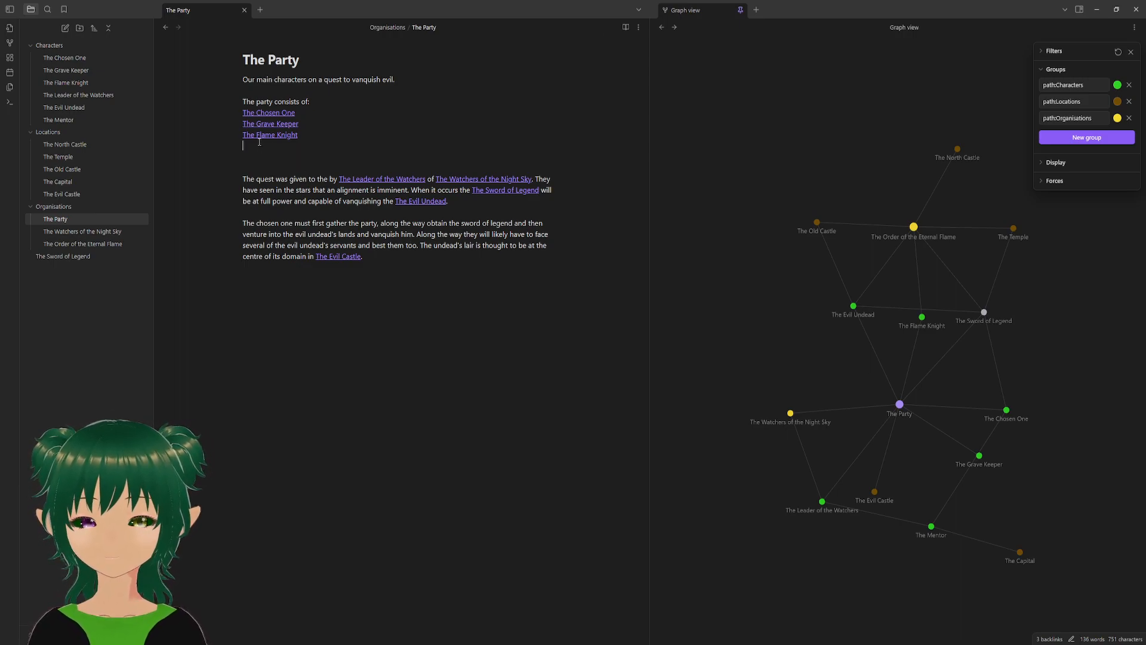
{"action": "mouse_move", "coordinate": [253, 137]}
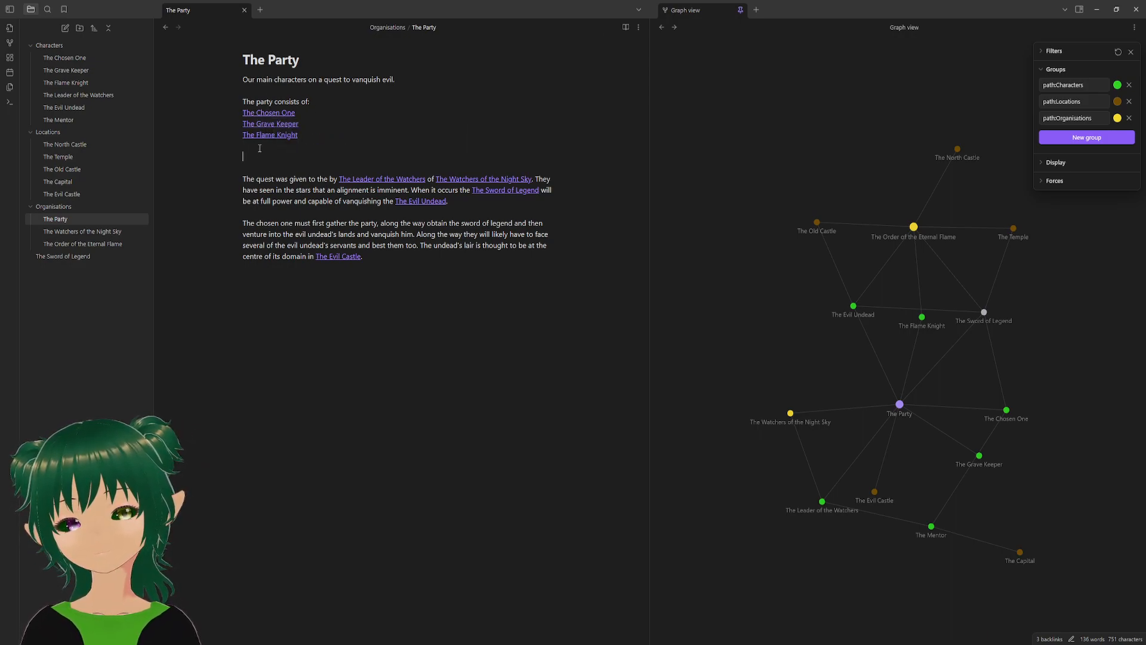
- Review the member list in The Party note, previewing the linked notes of The Chosen One and The Flame Knight
{"action": "mouse_move", "coordinate": [264, 113]}
{"action": "left_click", "coordinate": [303, 113]}
{"action": "left_click", "coordinate": [304, 157]}
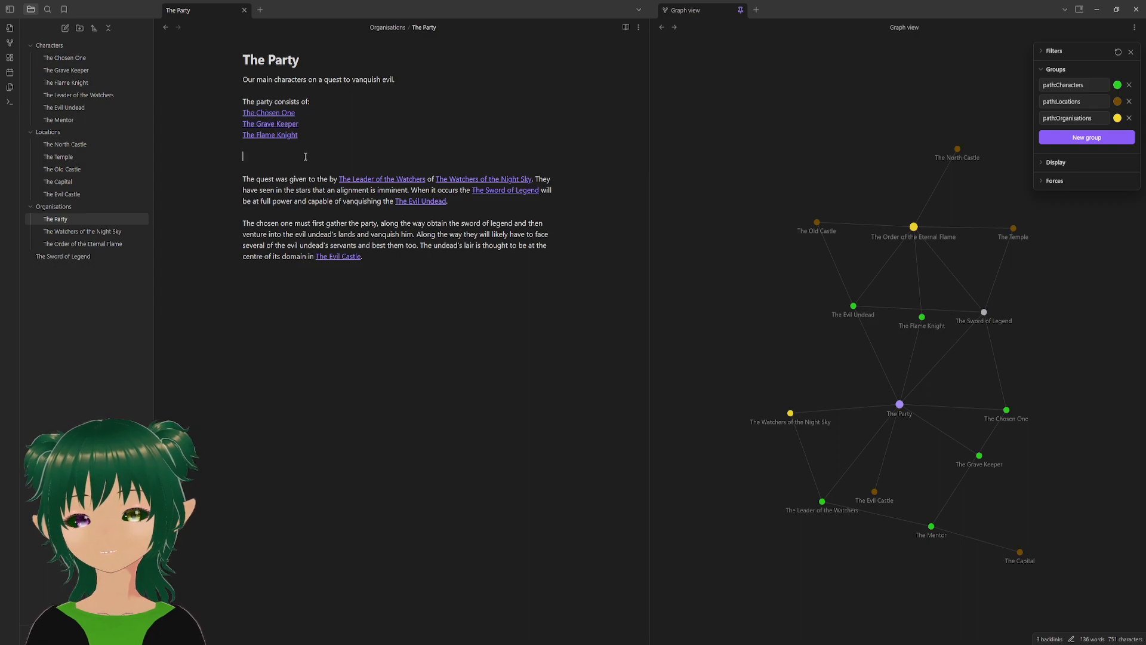
{"action": "mouse_move", "coordinate": [287, 115]}
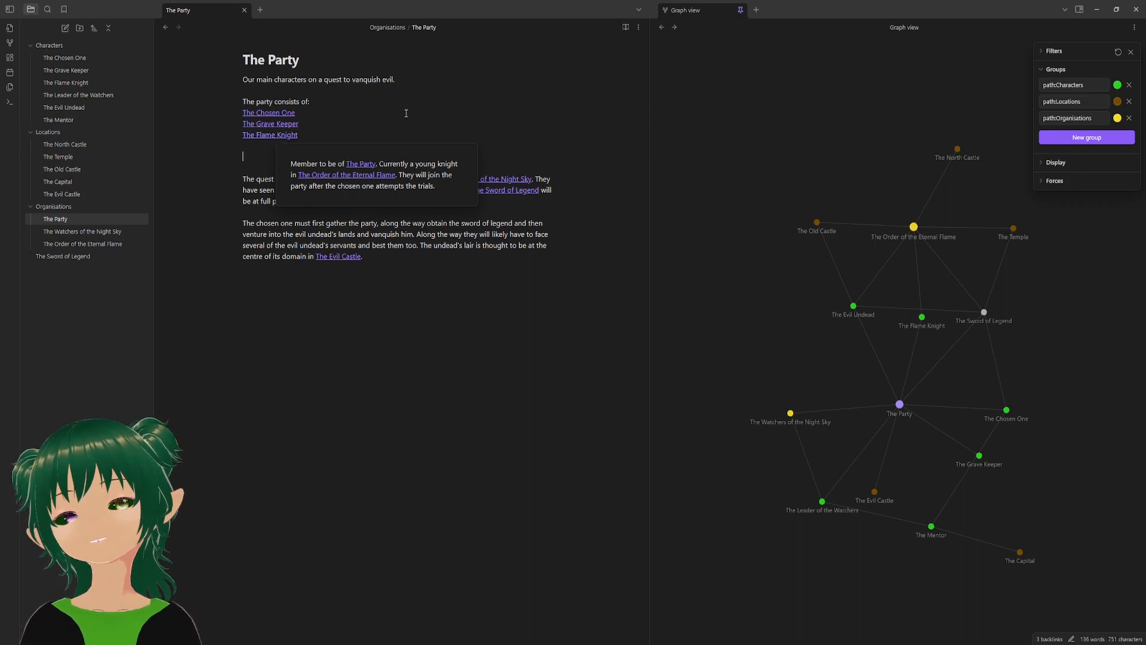
{"action": "left_click", "coordinate": [291, 147]}
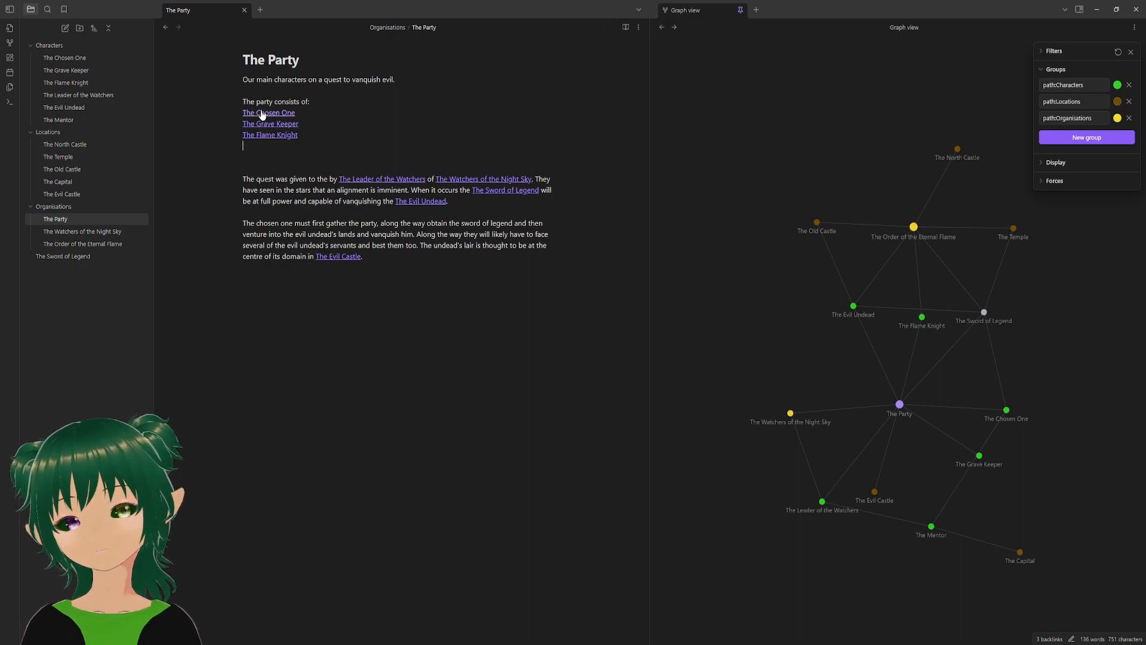
{"action": "left_click", "coordinate": [308, 114]}
{"action": "key", "text": "Down"}
{"action": "key", "text": "Down"}
{"action": "key", "text": "Up"}
{"action": "key", "text": "Up"}
{"action": "left_click", "coordinate": [333, 142]}
{"action": "left_click", "coordinate": [335, 137]}
{"action": "left_click", "coordinate": [338, 124]}
{"action": "left_click", "coordinate": [338, 115]}
{"action": "left_click", "coordinate": [338, 123]}
{"action": "left_click", "coordinate": [333, 136]}
{"action": "left_click", "coordinate": [328, 152]}
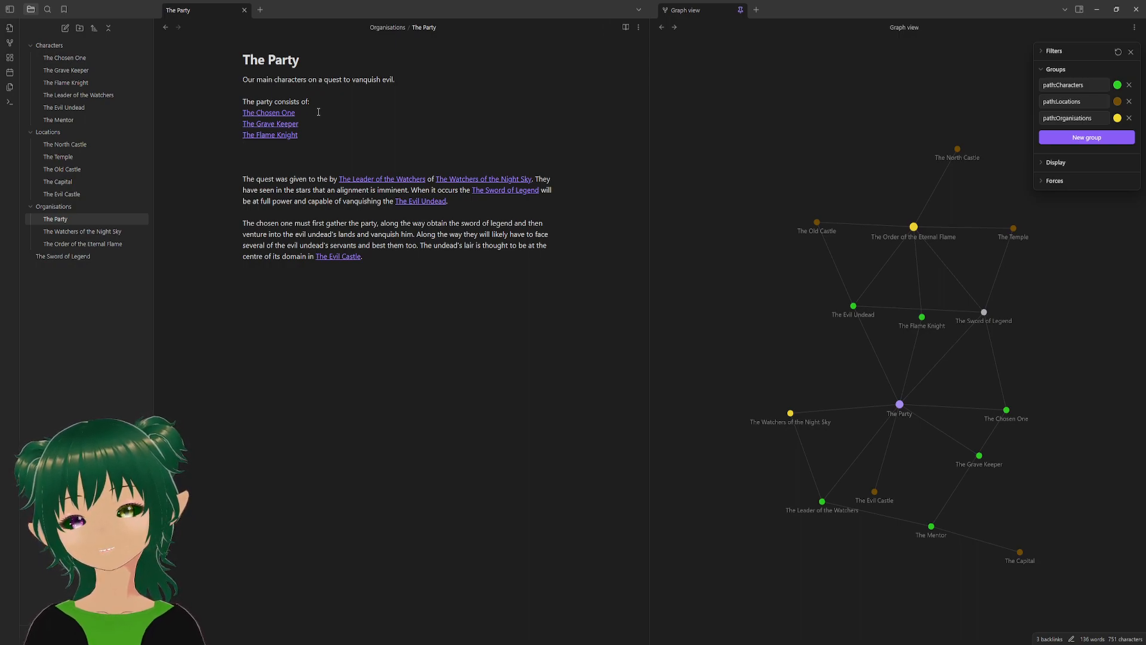
{"action": "mouse_move", "coordinate": [270, 138]}
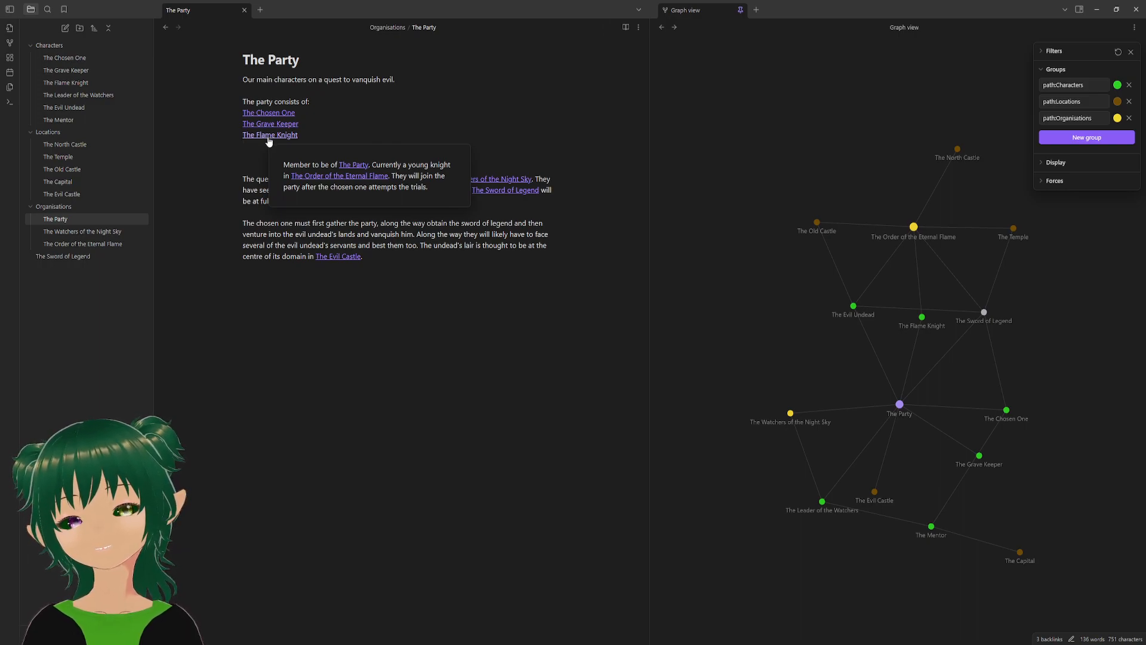
{"action": "mouse_move", "coordinate": [271, 117]}
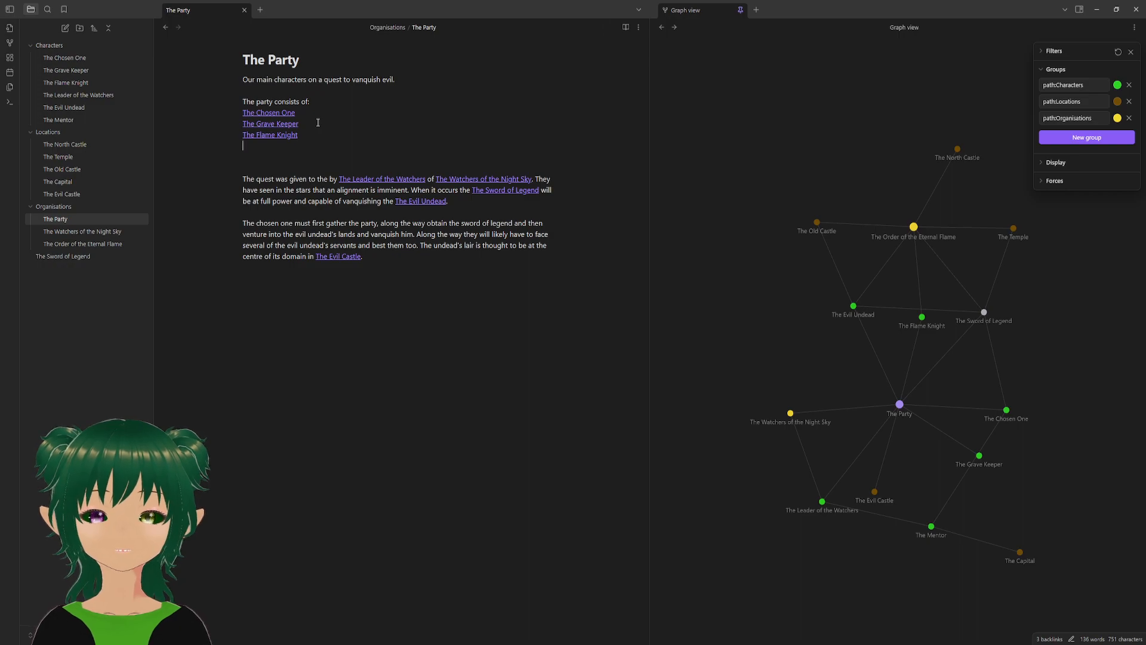
- Move The Evil Castle node in the graph to between The Evil Undead and The Watchers of the Night Sky
{"action": "left_click_drag", "start_coordinate": [876, 502], "coordinate": [815, 385]}
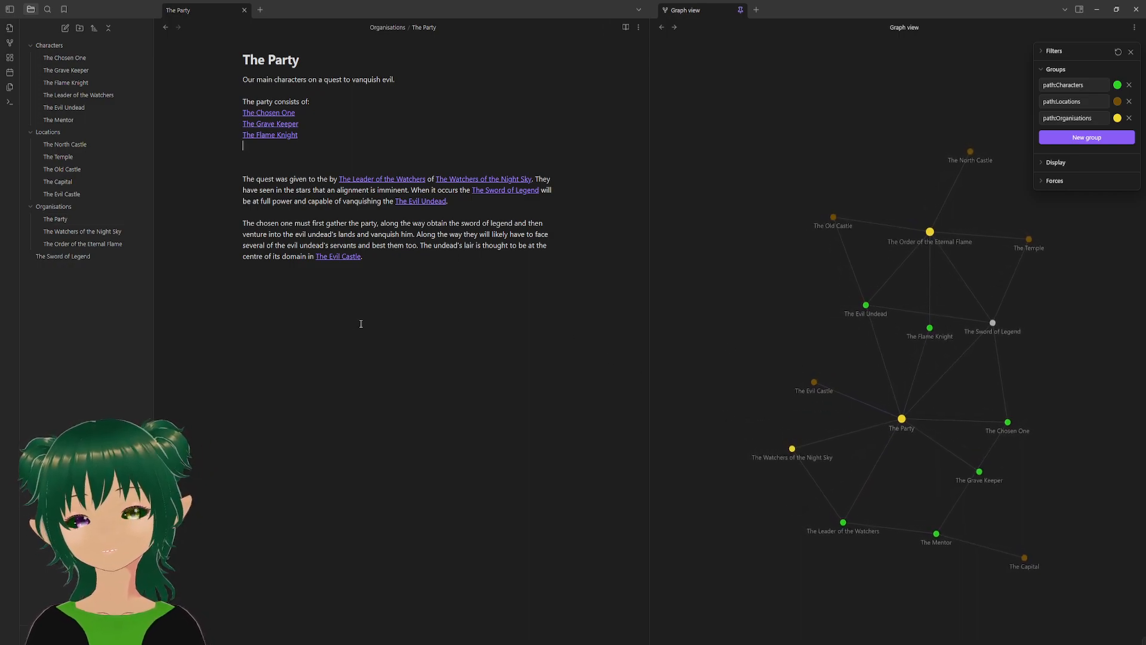
{"action": "left_click", "coordinate": [265, 146]}
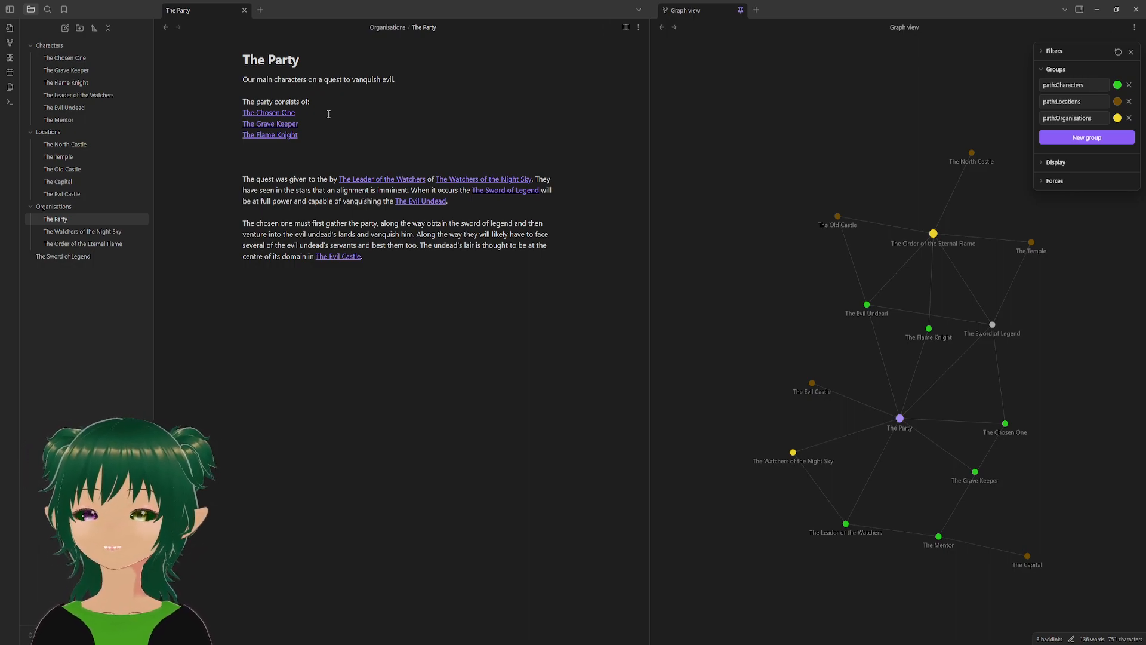
- Read The Mentor note, then return to The Party note and preview its member links
{"action": "left_click", "coordinate": [89, 119]}
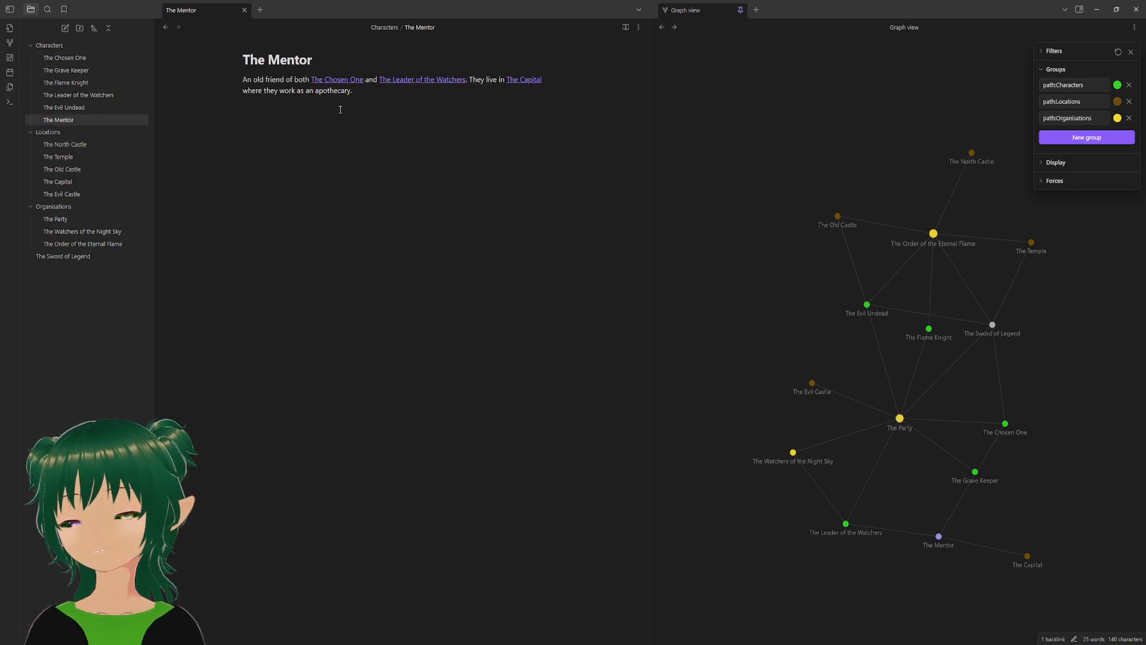
{"action": "left_click", "coordinate": [94, 218]}
{"action": "mouse_move", "coordinate": [267, 114]}
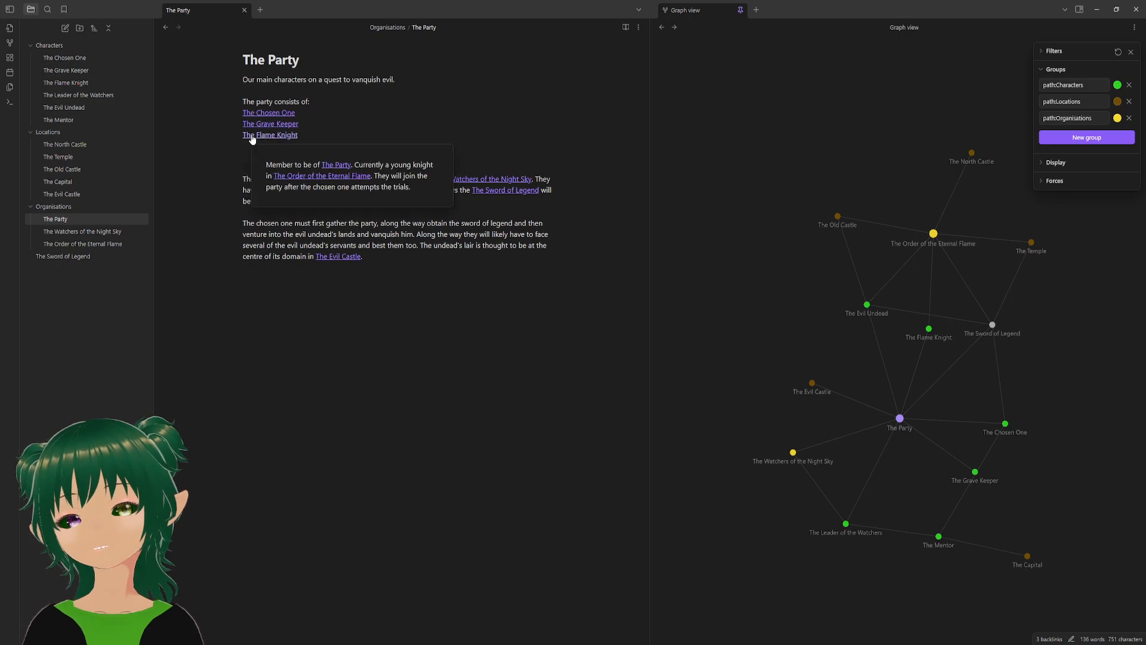
{"action": "left_click", "coordinate": [254, 148]}
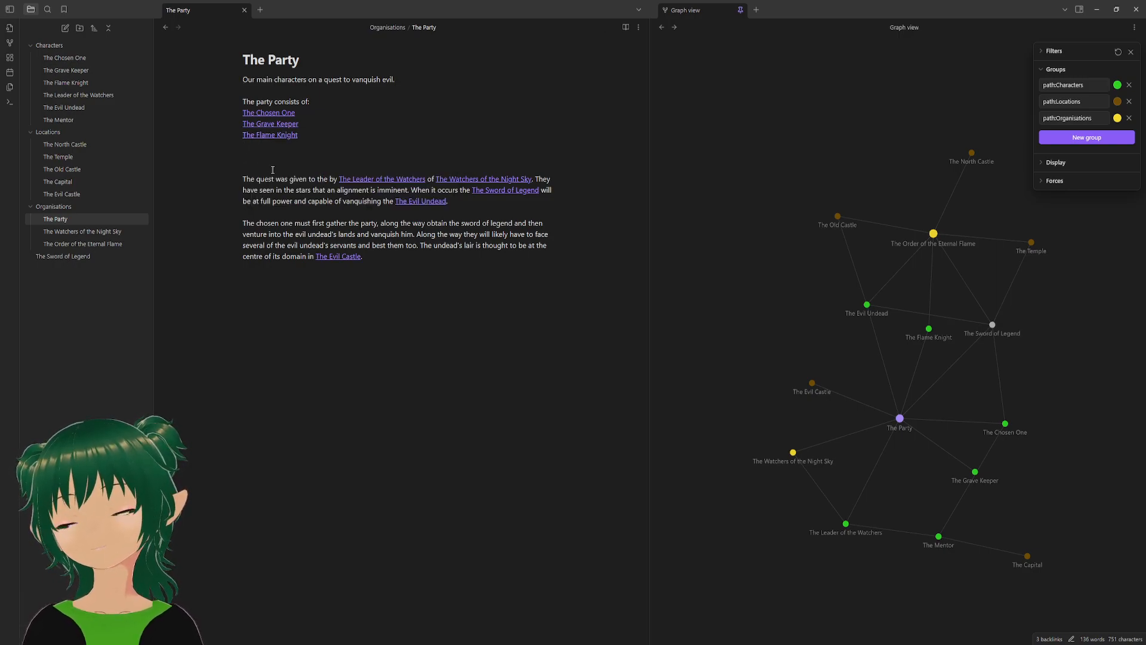
{"action": "type", "text": "[["}
{"action": "key", "text": "BackSpace"}
{"action": "key", "text": "BackSpace"}
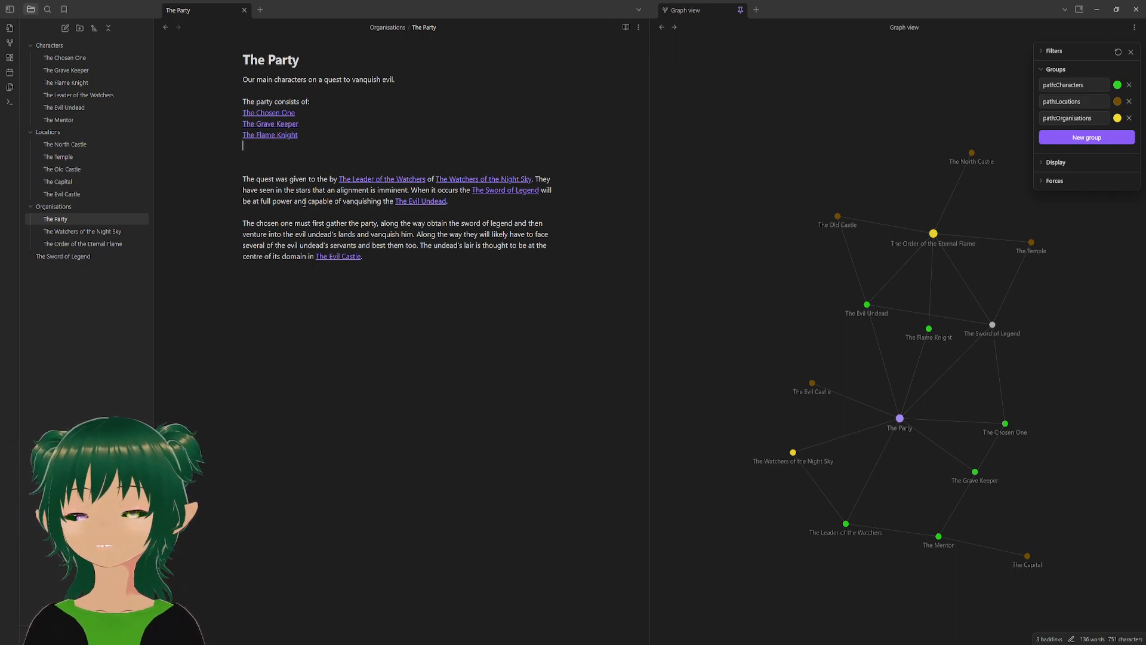
- Open The Chosen One note and add "They were taught much about nature and healing by The Mentor.", linking The Mentor
{"action": "left_click", "coordinate": [278, 114]}
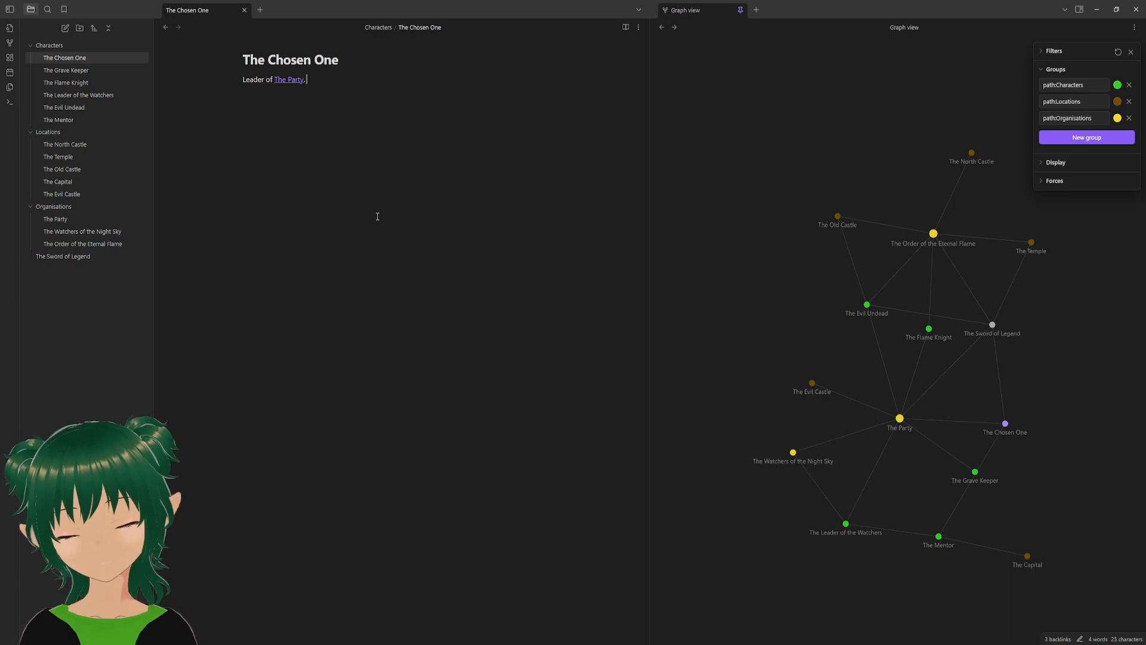
{"action": "type", "text": "T"}
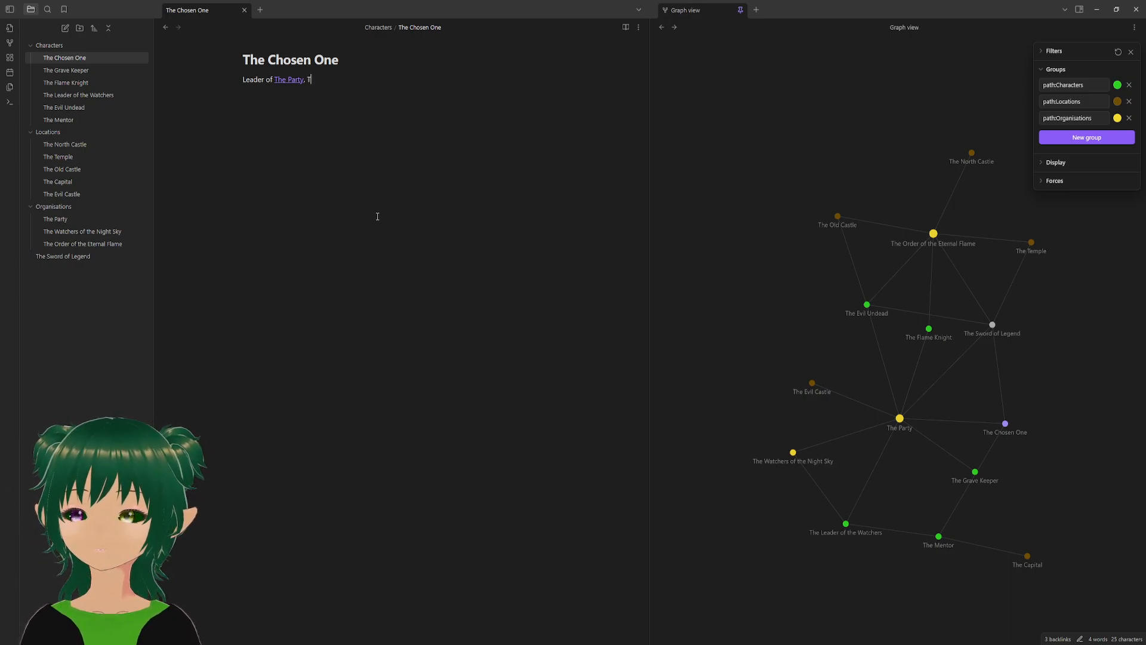
{"action": "type", "text": "hyy "}
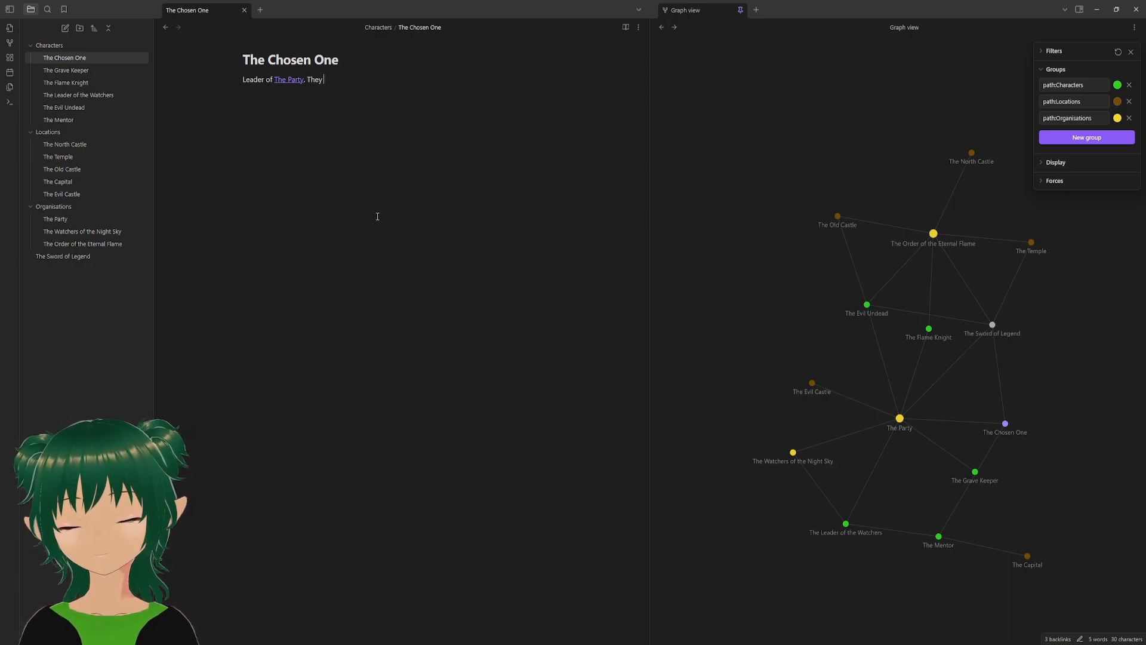
{"action": "type", "text": "were taugh"}
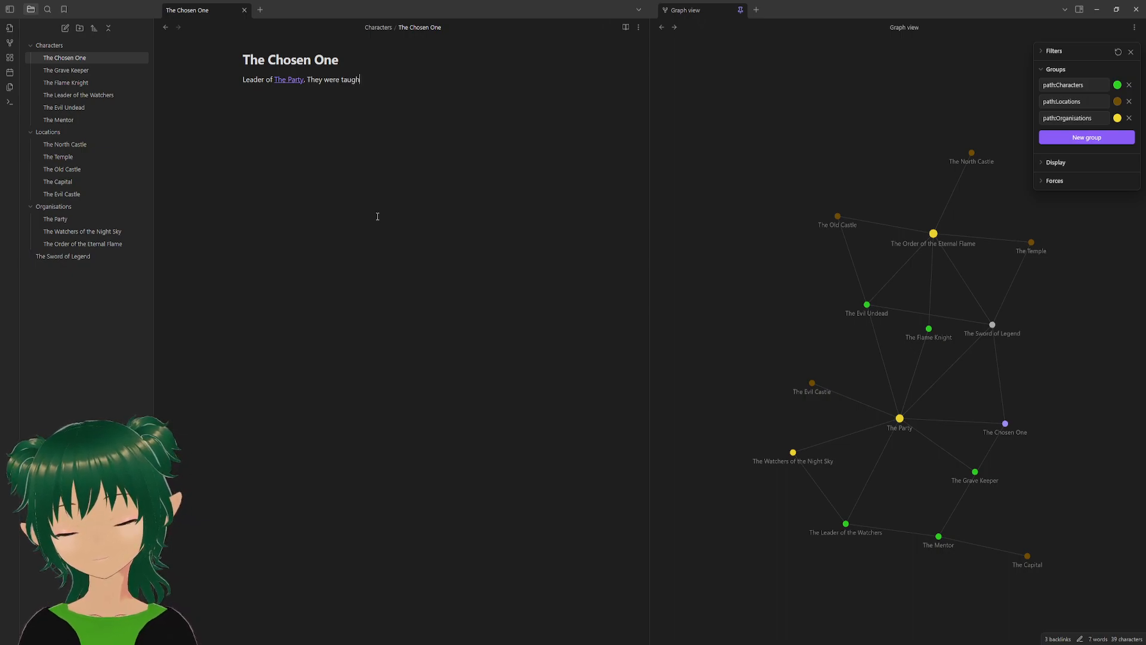
{"action": "type", "text": "t much about "}
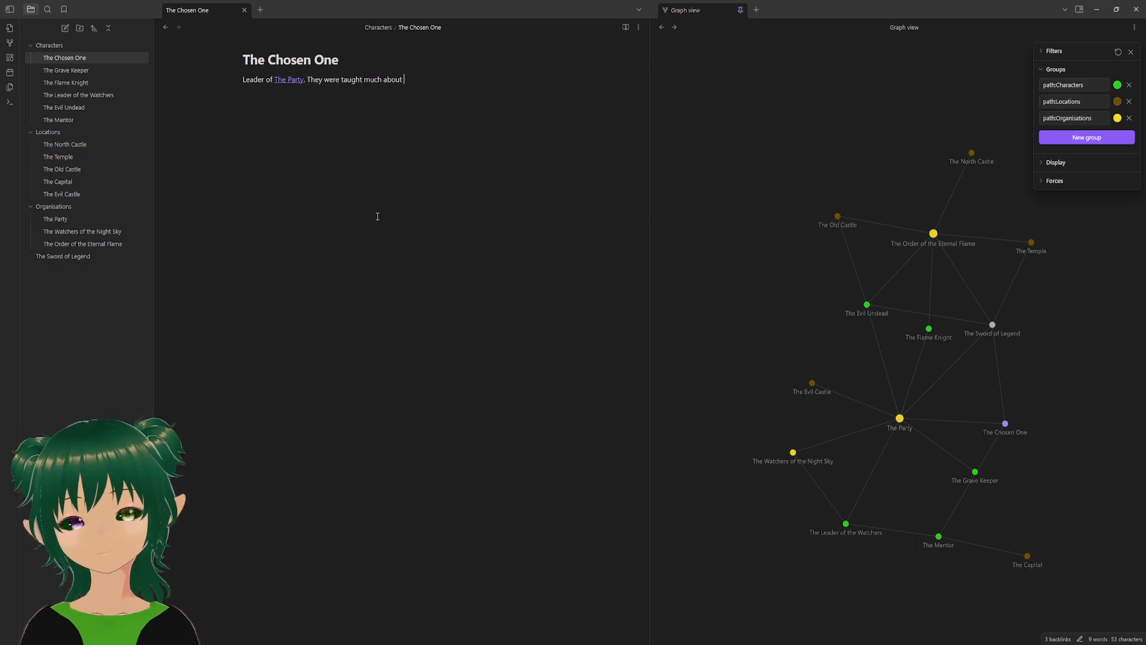
{"action": "type", "text": "nature and"}
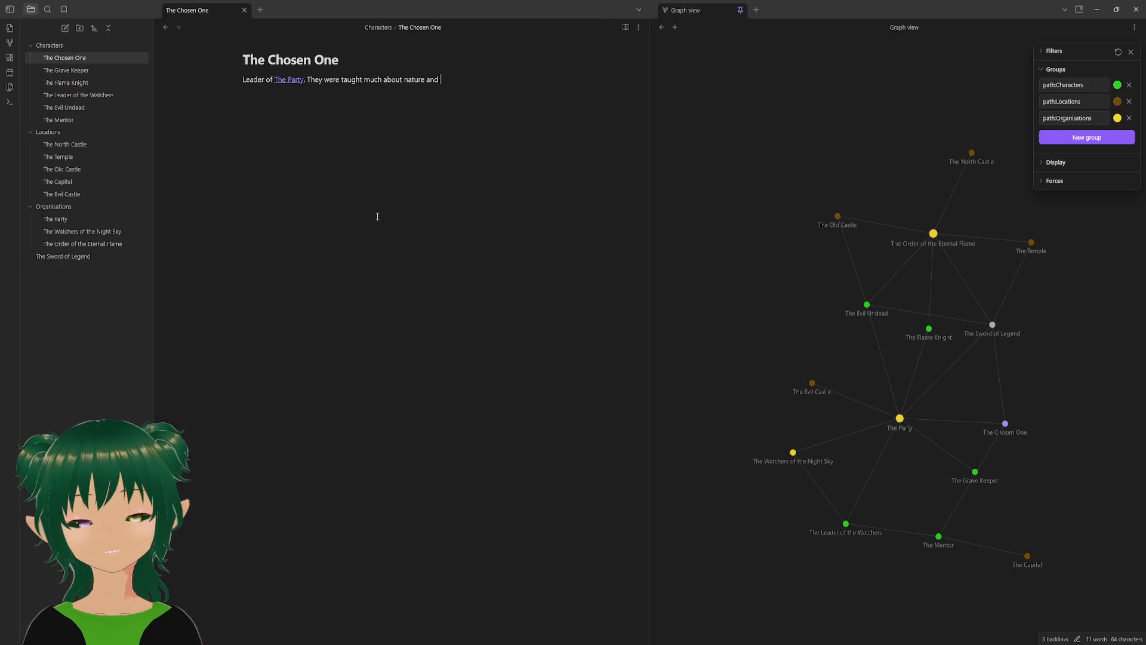
{"action": "type", "text": "healing by"}
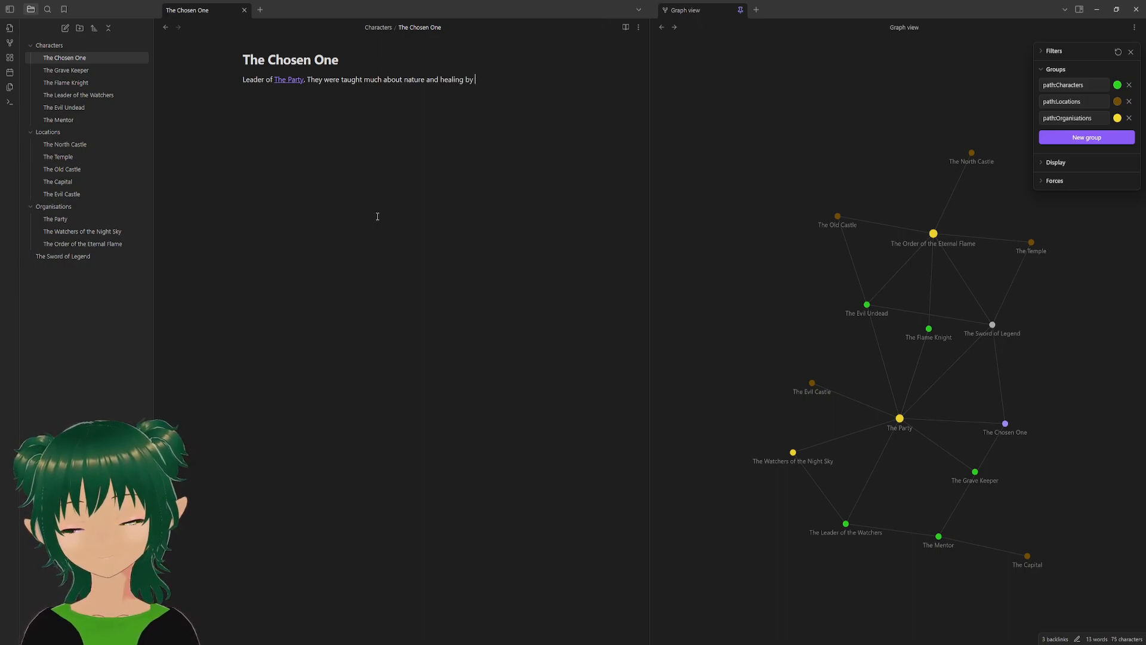
{"action": "type", "text": "[[the me"}
{"action": "key", "text": "Return"}
{"action": "type", "text": ". "}
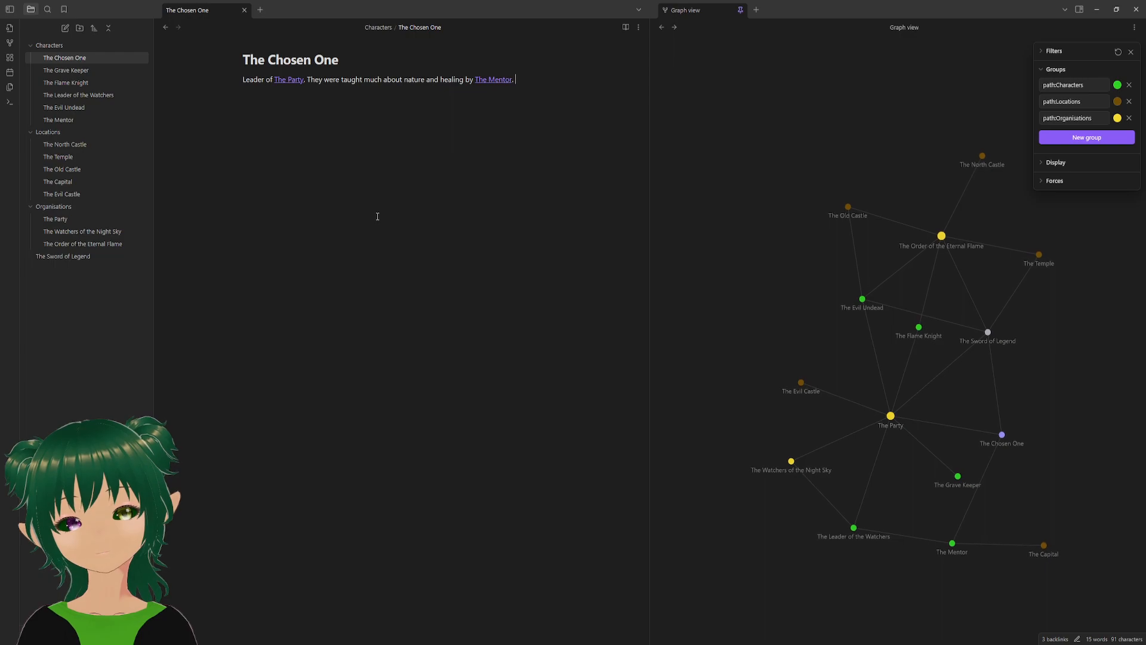
{"action": "type", "text": "With this "}
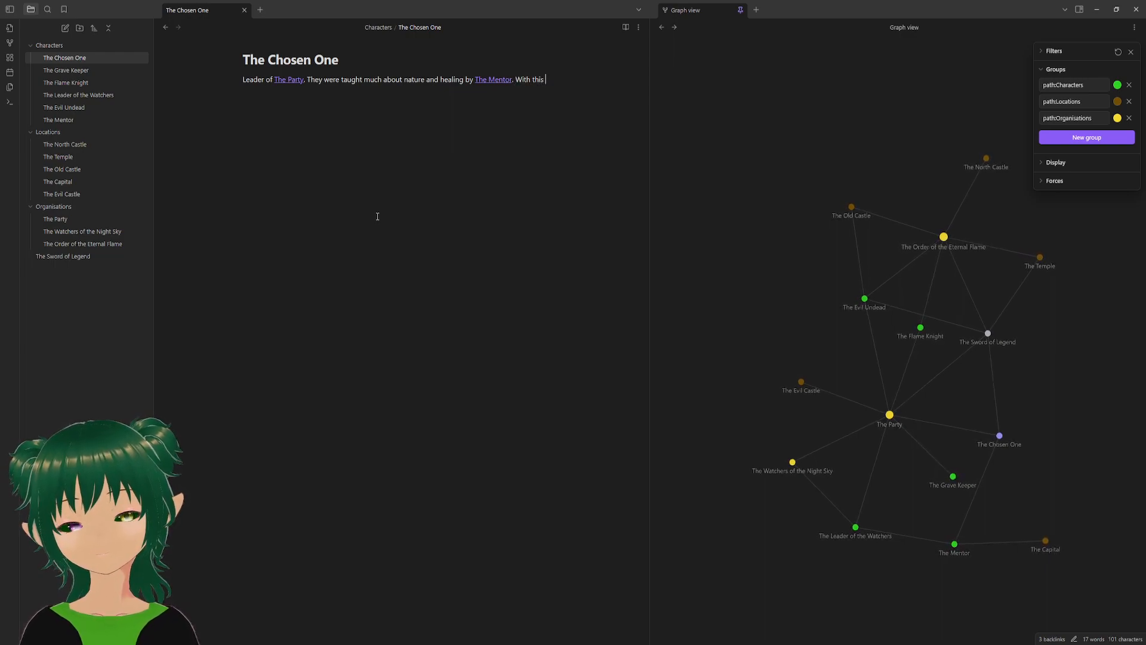
{"action": "type", "text": "knowledge they "}
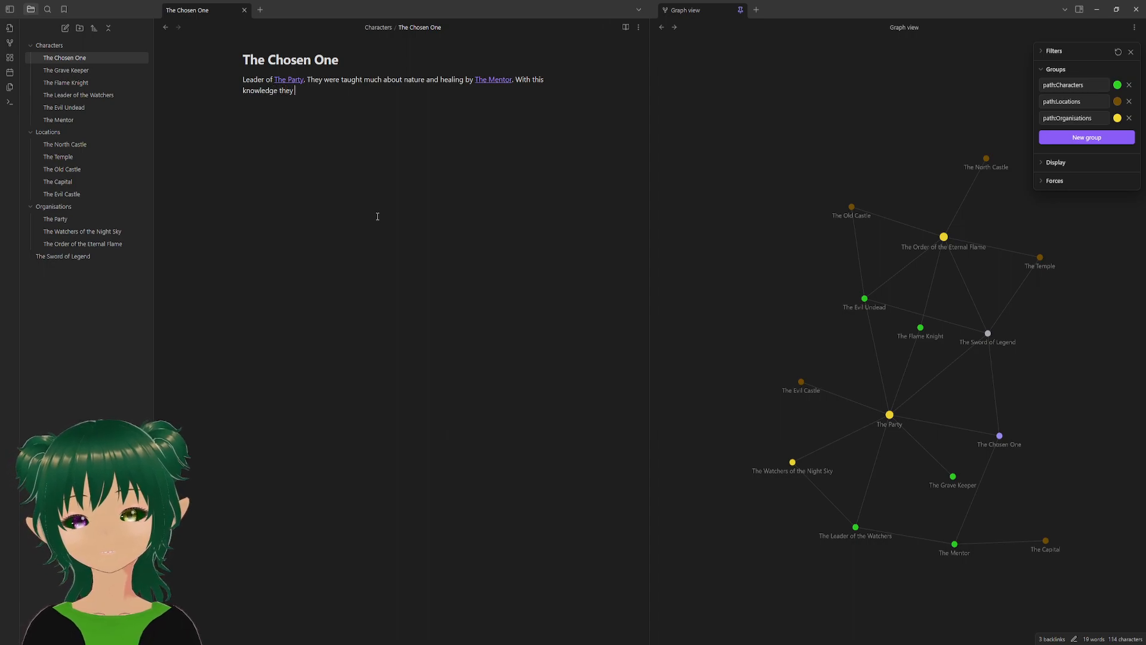
{"action": "type", "text": "became a traveling"}
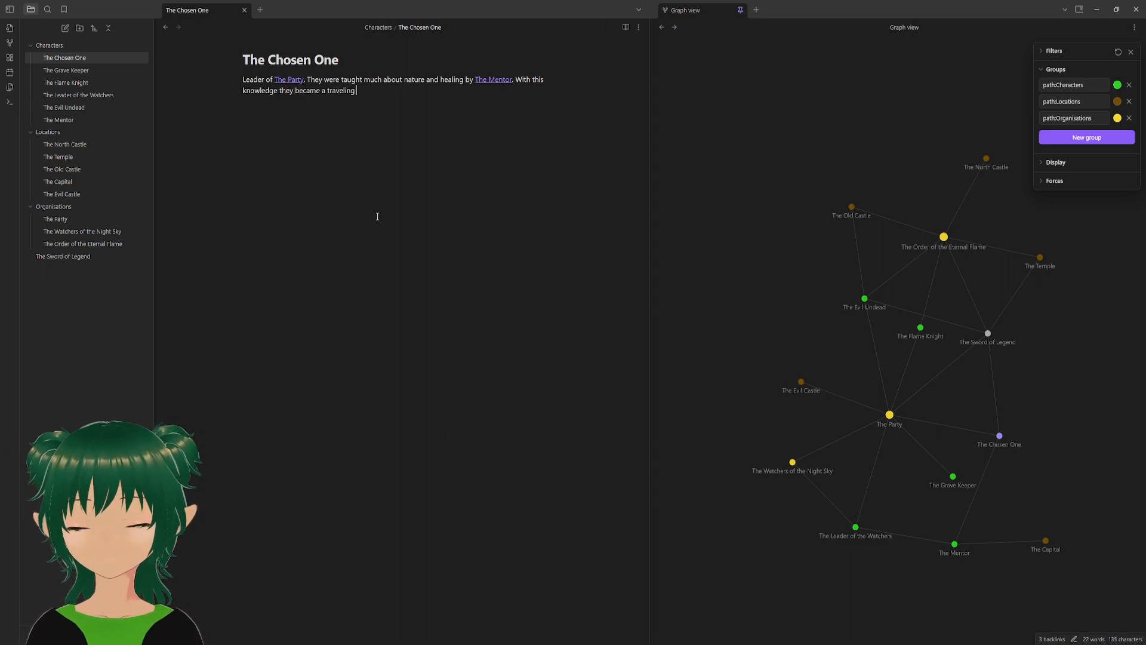
{"action": "type", "text": " apo"}
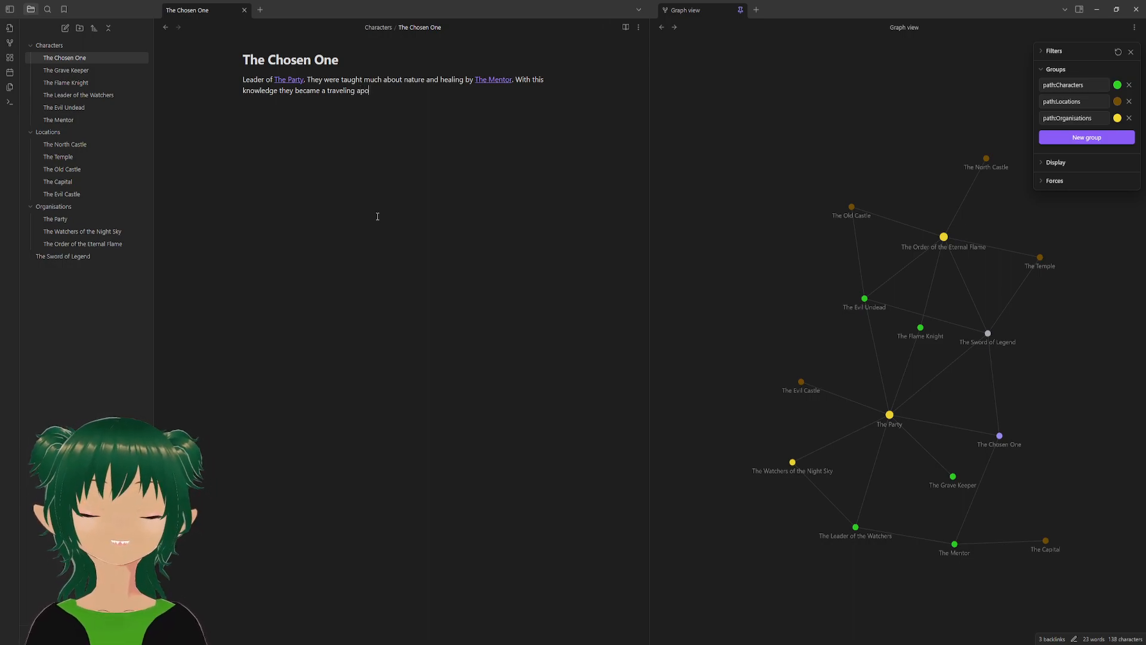
{"action": "key", "text": "BackSpace"}
{"action": "key", "text": "BackSpace"}
{"action": "key", "text": "BackSpace"}
{"action": "key", "text": "BackSpace"}
{"action": "key", "text": "BackSpace"}
{"action": "key", "text": "BackSpace"}
{"action": "key", "text": "BackSpace"}
{"action": "key", "text": "BackSpace"}
{"action": "key", "text": "BackSpace"}
{"action": "key", "text": "BackSpace"}
{"action": "key", "text": "BackSpace"}
{"action": "key", "text": "BackSpace"}
{"action": "key", "text": "BackSpace"}
{"action": "key", "text": "BackSpace"}
{"action": "key", "text": "BackSpace"}
{"action": "key", "text": "BackSpace"}
{"action": "key", "text": "BackSpace"}
{"action": "key", "text": "BackSpace"}
{"action": "key", "text": "BackSpace"}
{"action": "key", "text": "BackSpace"}
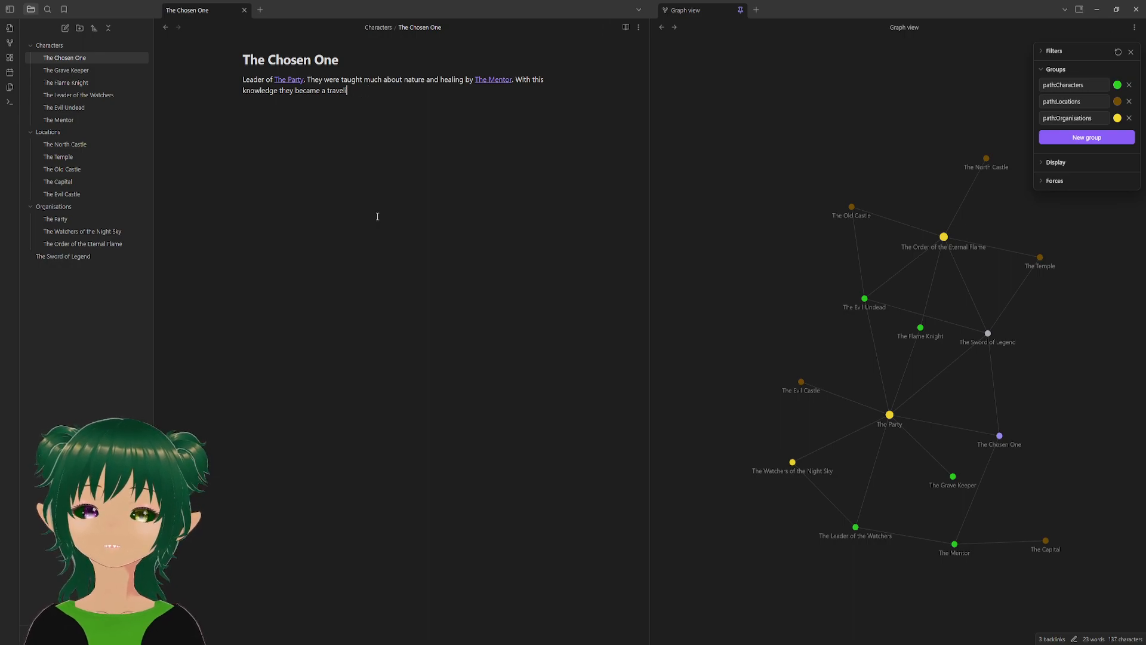
{"action": "key", "text": "BackSpace"}
{"action": "key", "text": "BackSpace"}
{"action": "key", "text": "BackSpace"}
{"action": "key", "text": "BackSpace"}
{"action": "key", "text": "BackSpace"}
{"action": "key", "text": "BackSpace"}
{"action": "key", "text": "BackSpace"}
{"action": "key", "text": "BackSpace"}
{"action": "key", "text": "BackSpace"}
{"action": "key", "text": "BackSpace"}
{"action": "key", "text": "BackSpace"}
{"action": "key", "text": "BackSpace"}
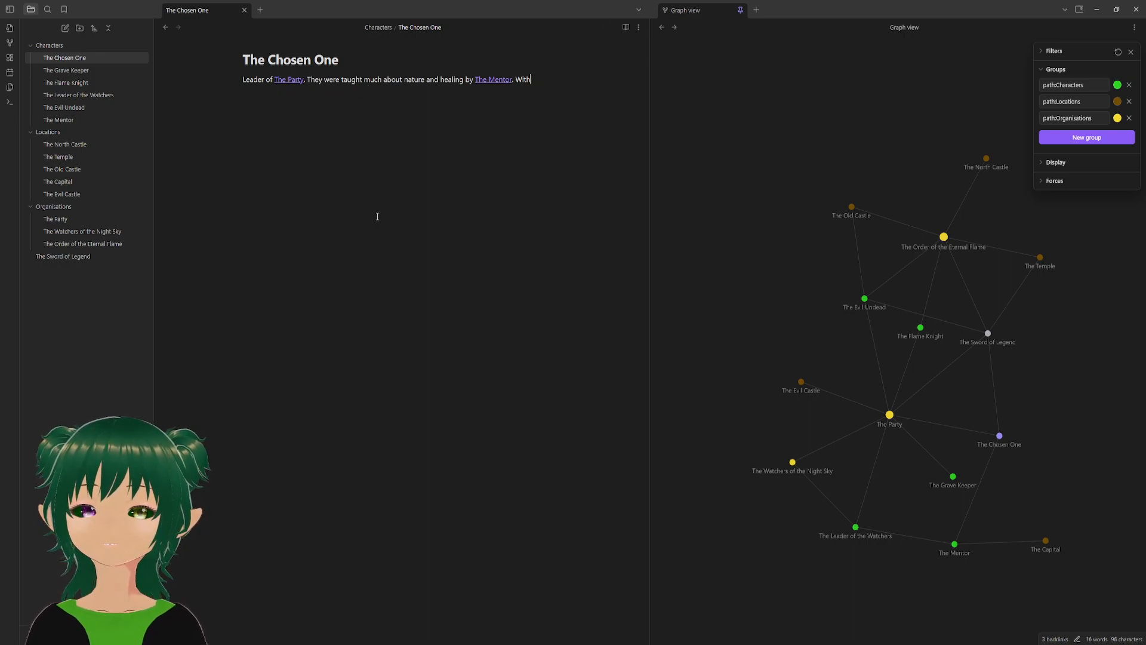
- Add to the note: "They took this knowledge of the wilds and used it to go travelling and enjoy the many sights of the world."
{"action": "type", "text": "Tey"}
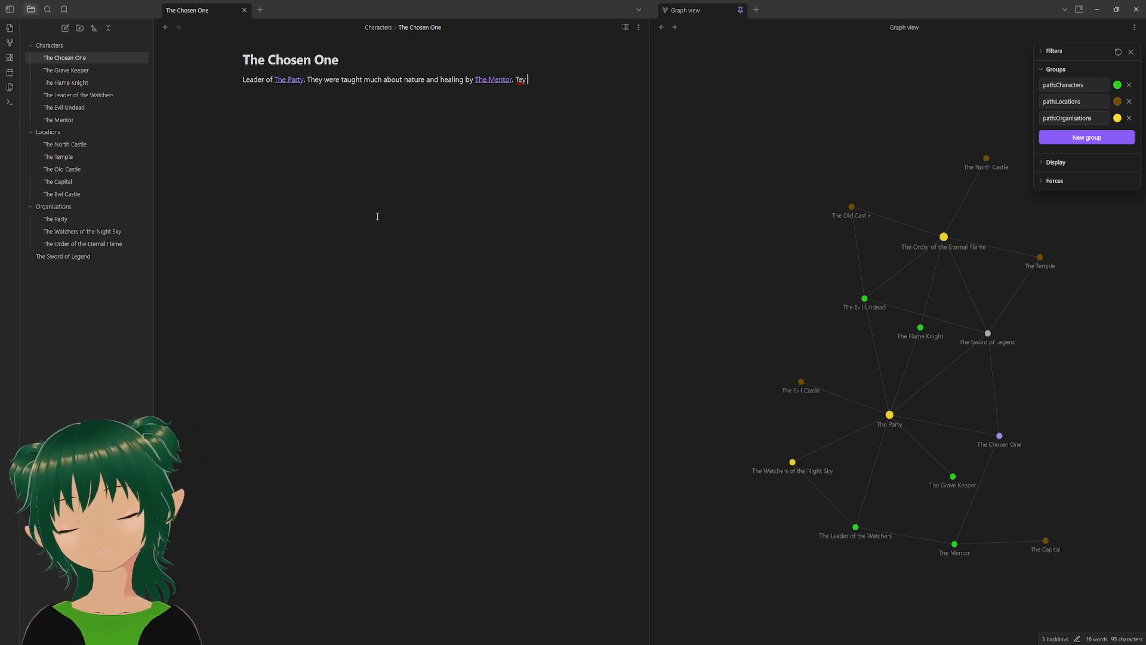
{"action": "key", "text": "BackSpace"}
{"action": "key", "text": "BackSpace"}
{"action": "type", "text": "hey took this knowledge of the wilds and "}
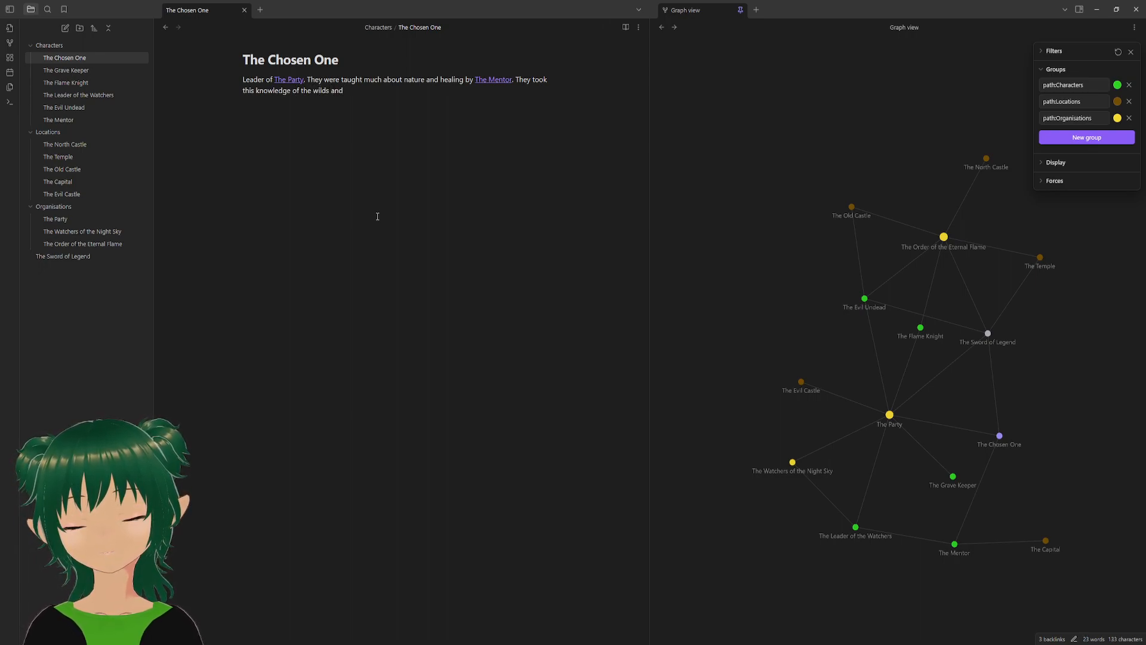
{"action": "type", "text": "used"}
{"action": "key", "text": "BackSpace"}
{"action": "type", "text": "ed "}
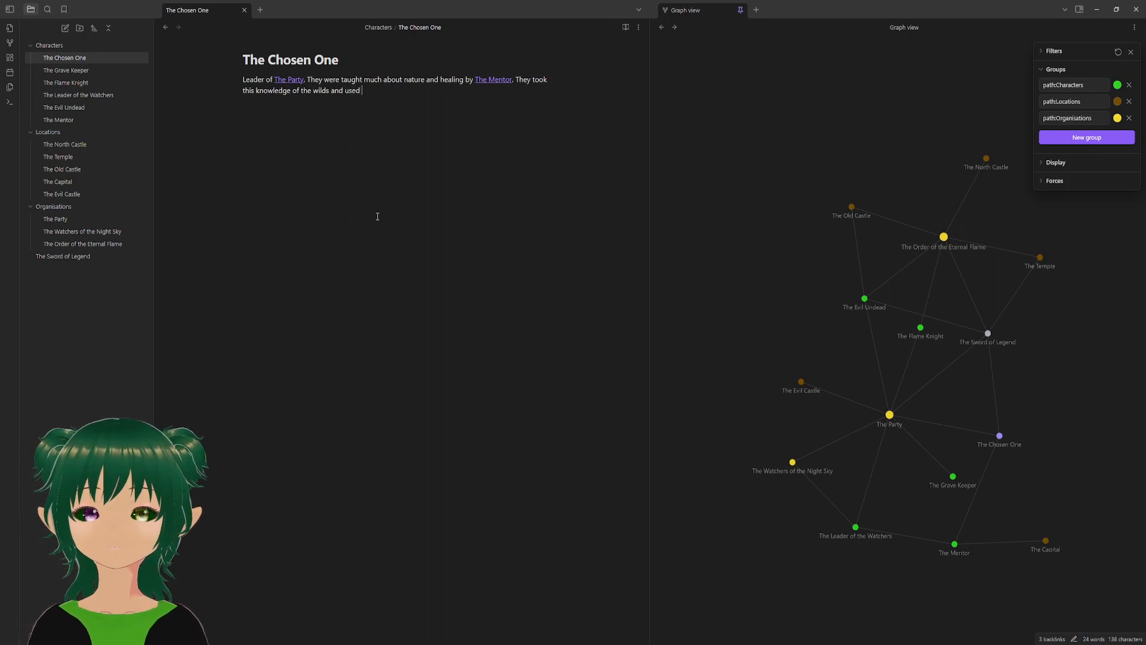
{"action": "type", "text": "it to go travelling and enjoy th"}
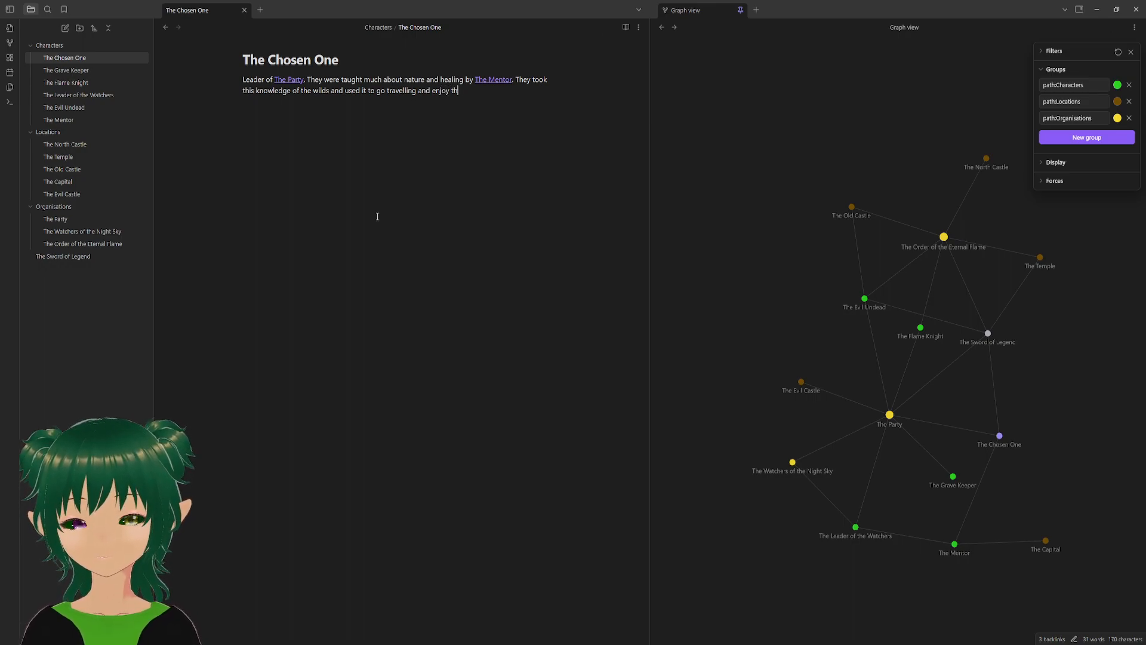
{"action": "type", "text": "e many sights of the world. Wh"}
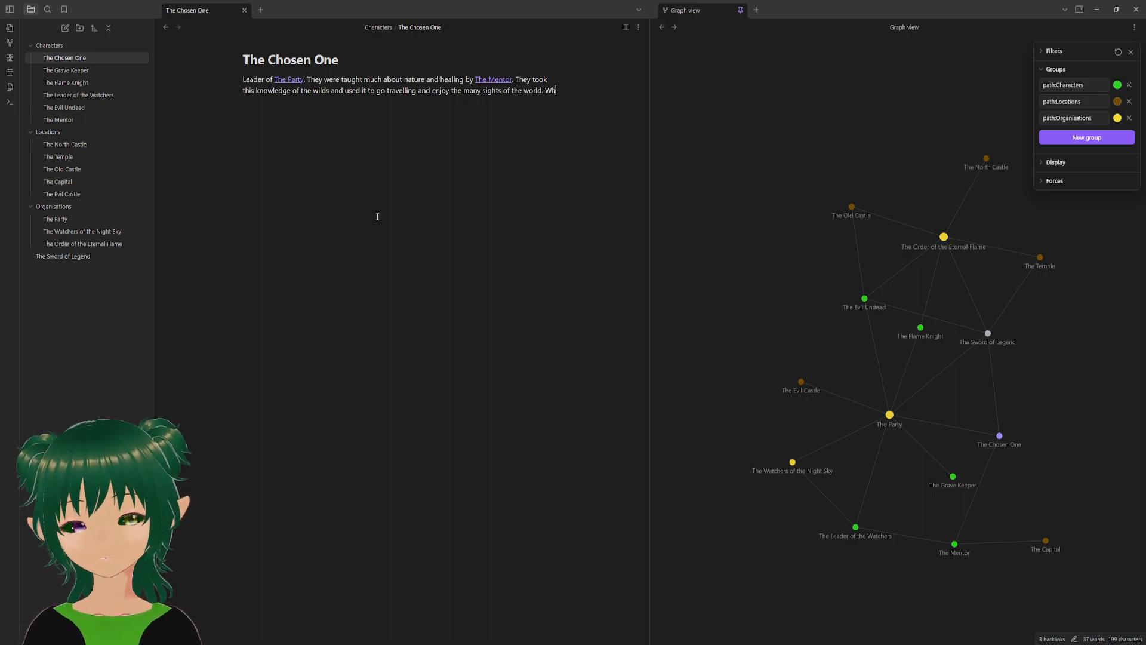
- Add "When contacted by their mentor they agree to go meet the watchers and then agree to take up the quest to slay the undead."
{"action": "type", "text": "en contac"}
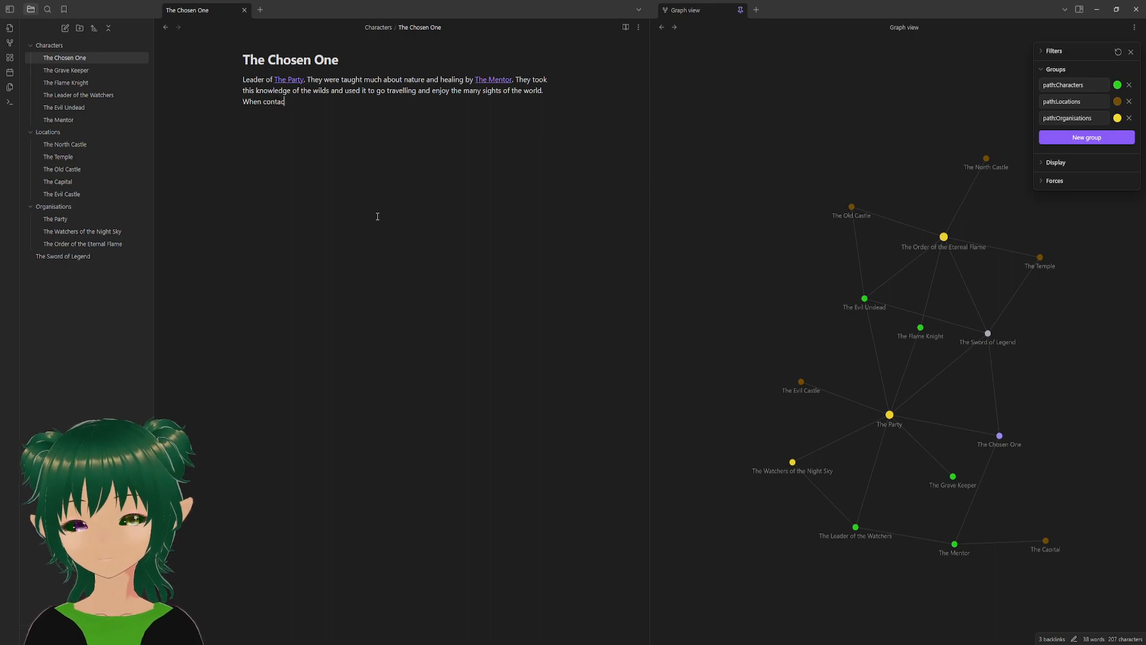
{"action": "type", "text": "ted by "}
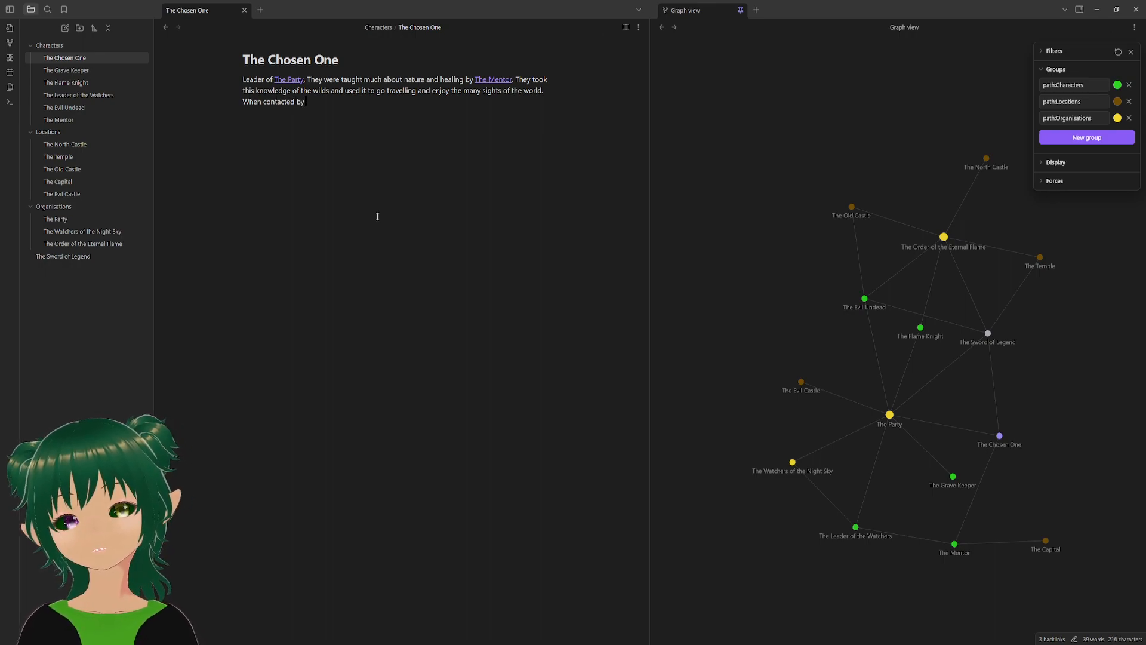
{"action": "type", "text": "their mentor they ag"}
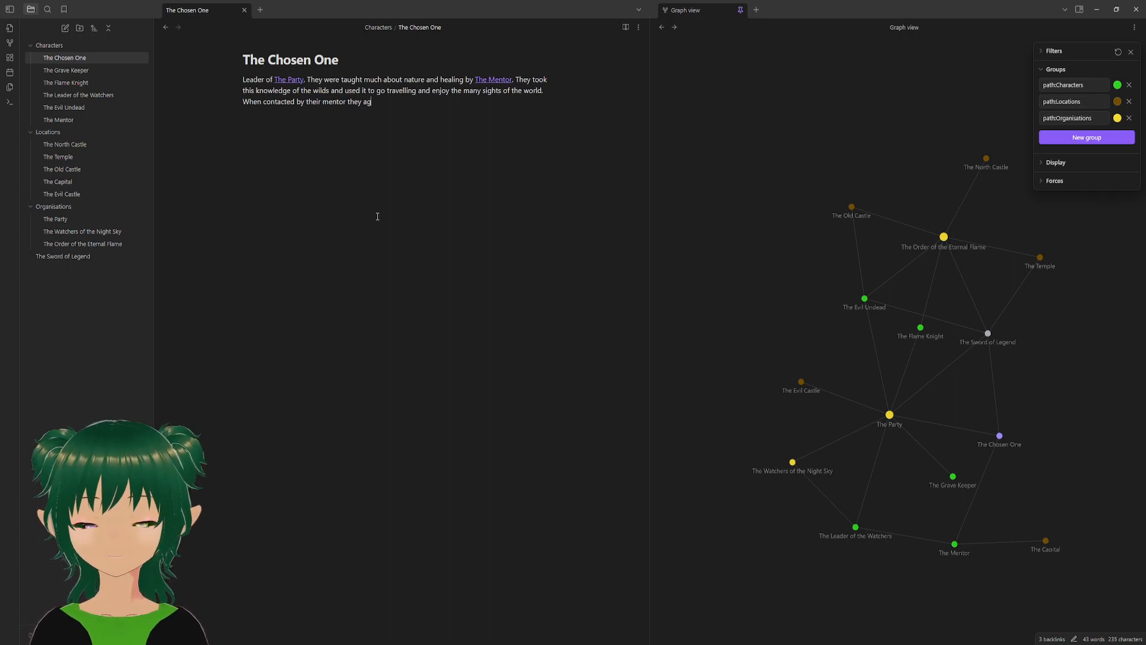
{"action": "type", "text": "ree to go meet the"}
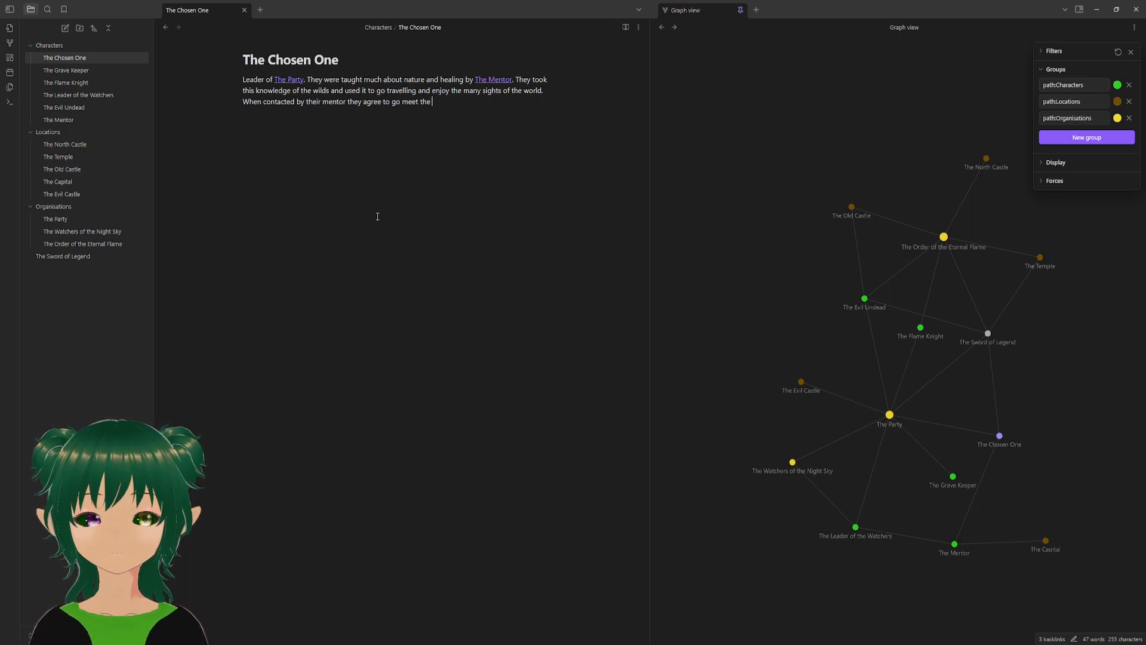
{"action": "type", "text": "watchers"}
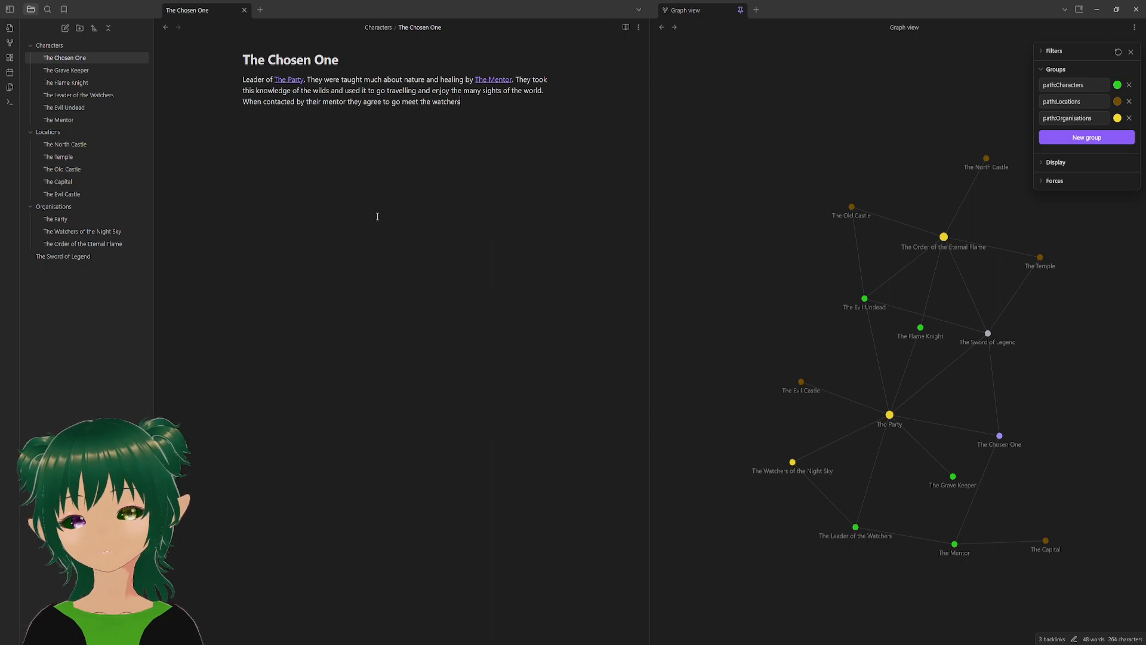
{"action": "type", "text": "and then agree to "}
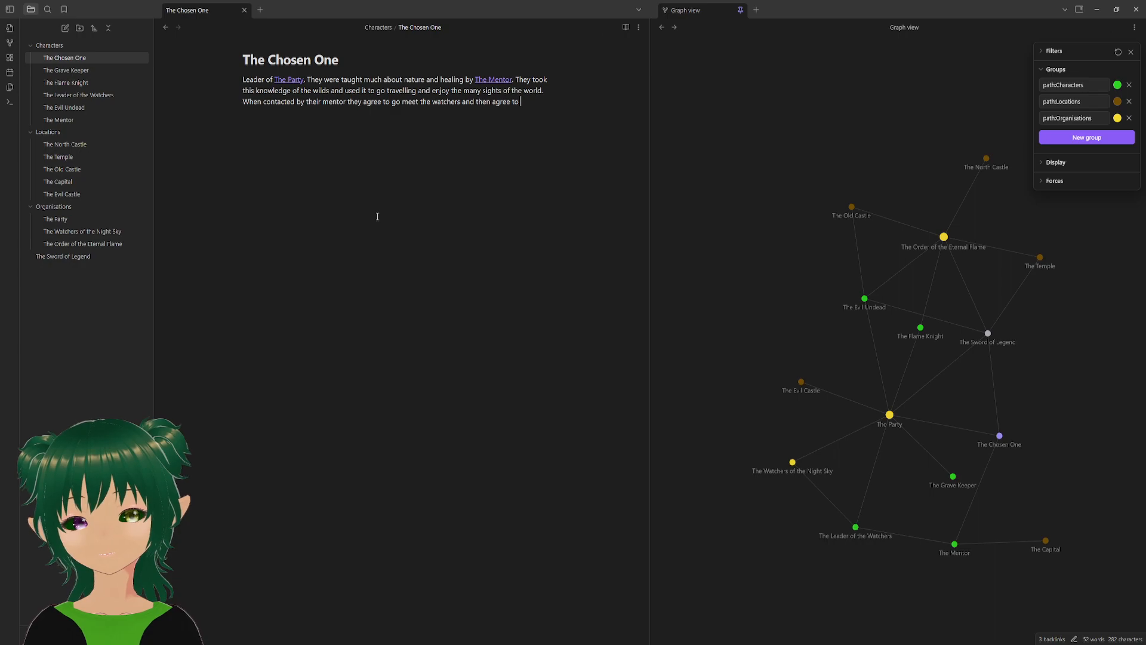
{"action": "type", "text": "take up the "}
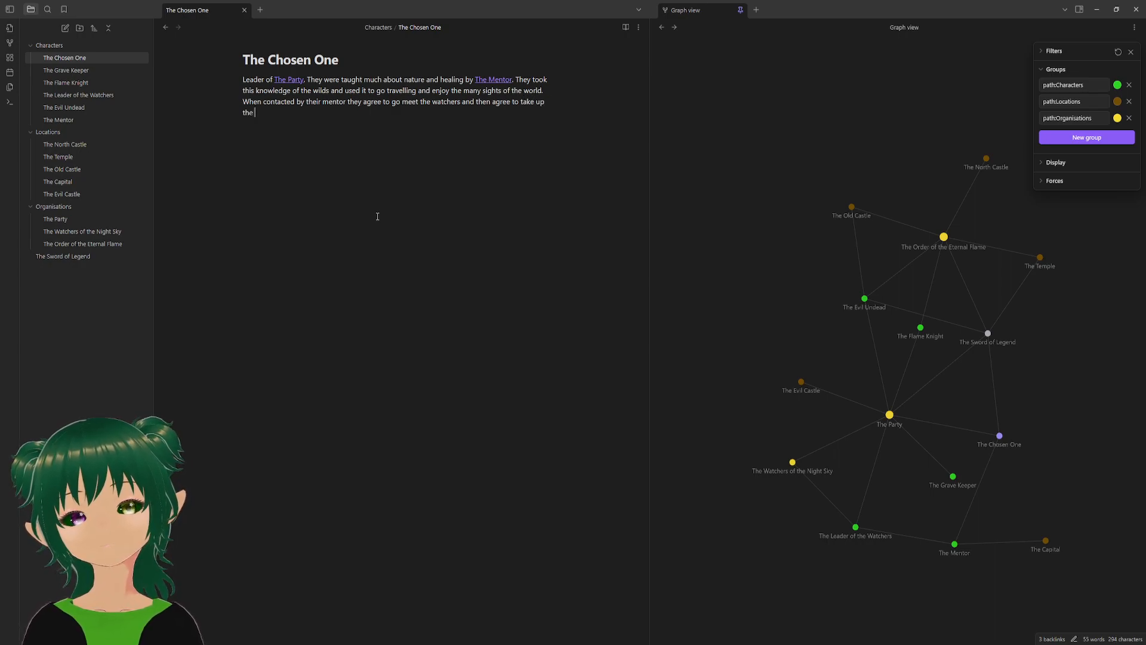
{"action": "type", "text": "quest"}
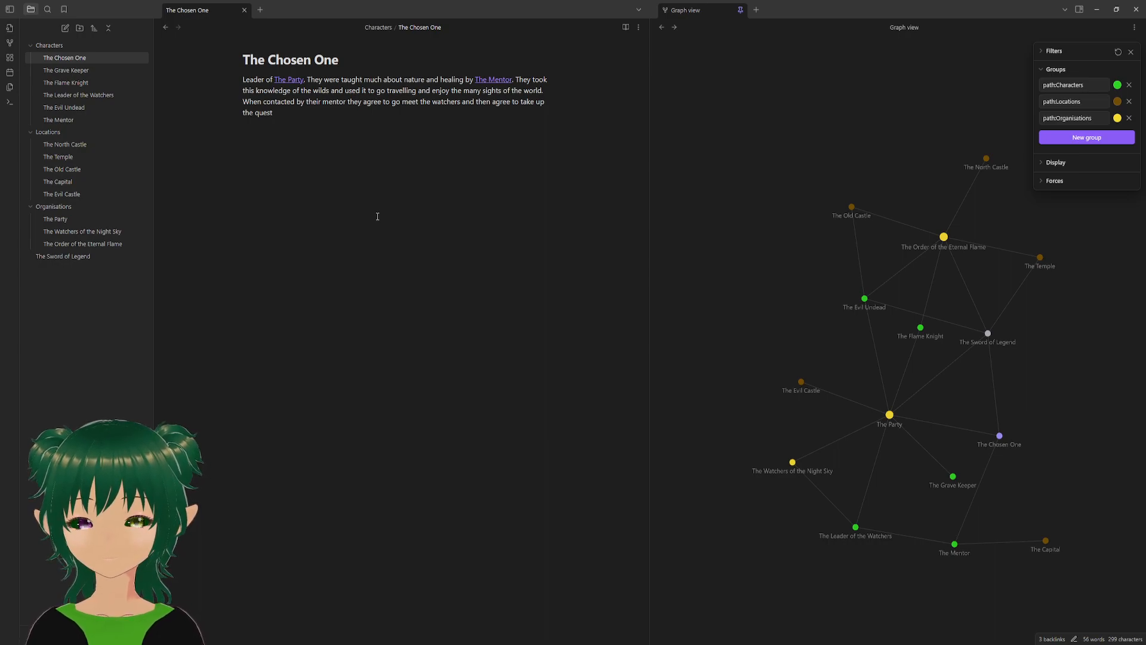
{"action": "type", "text": " to sls"}
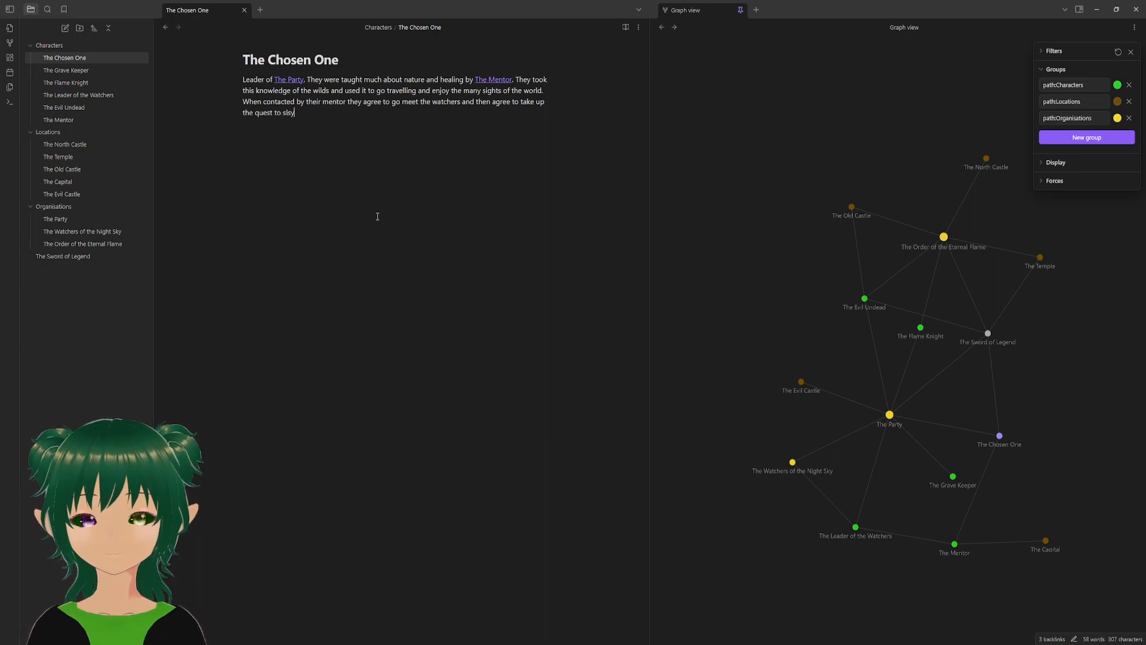
{"action": "key", "text": "BackSpace"}
{"action": "type", "text": "ay the undead."}
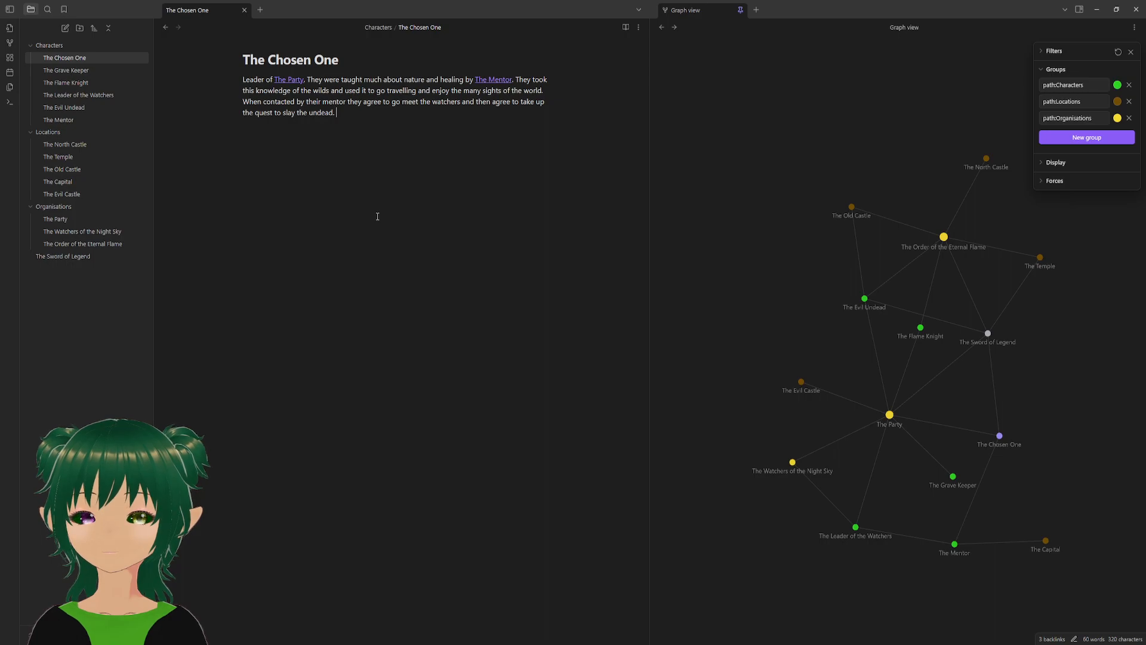
- Start another sentence in The Chosen One note with "Their primary motivation in this is"
{"action": "type", "text": "Their"}
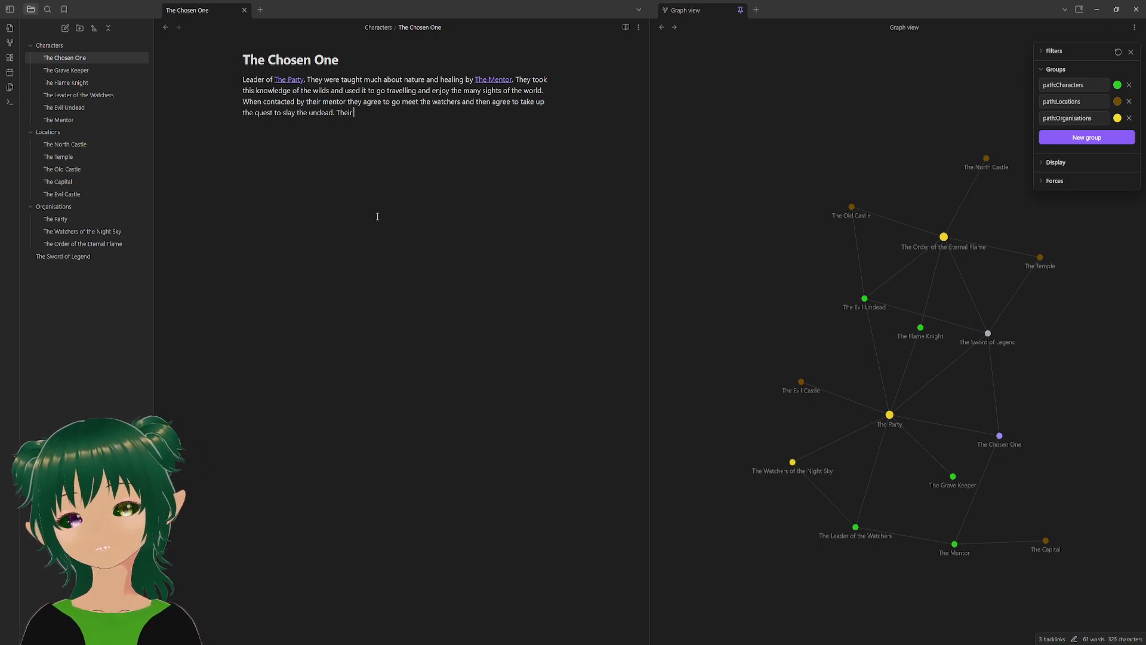
{"action": "type", "text": " primary "}
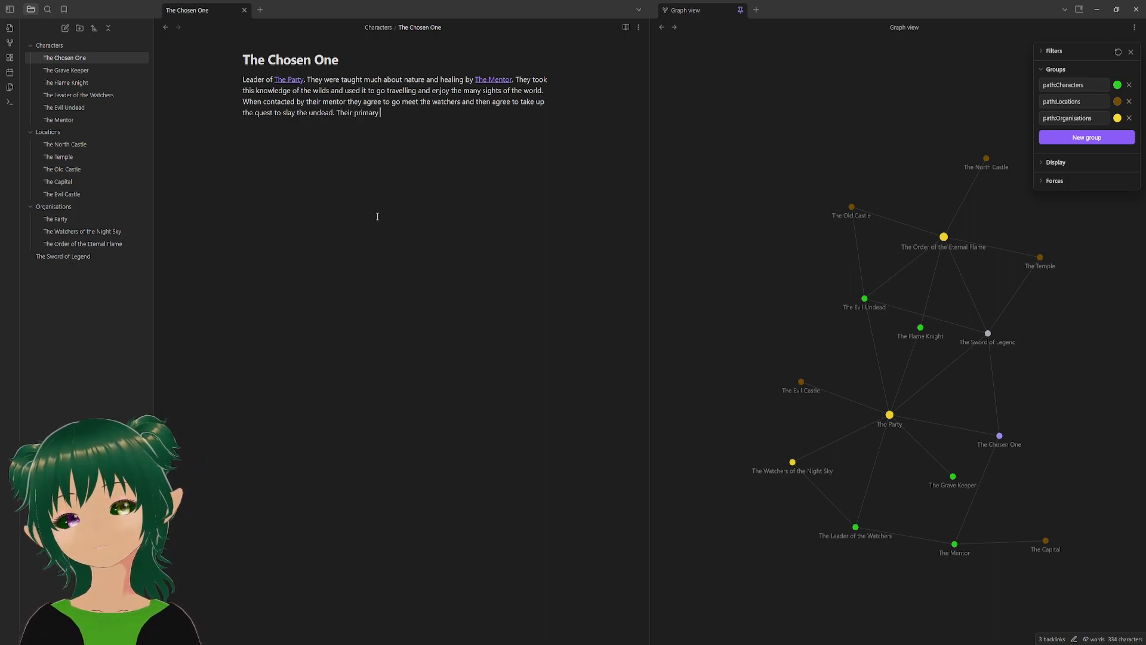
{"action": "type", "text": "motivation is to"}
{"action": "key", "text": "BackSpace"}
{"action": "key", "text": "BackSpace"}
{"action": "key", "text": "BackSpace"}
{"action": "key", "text": "BackSpace"}
{"action": "type", "text": "n this s"}
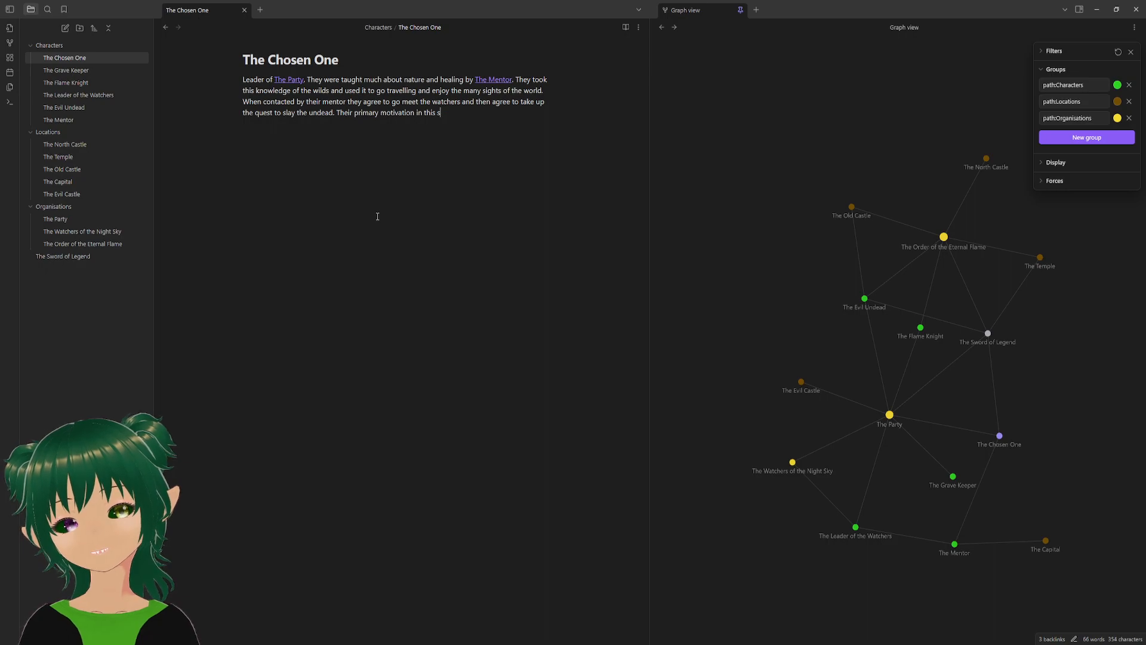
{"action": "key", "text": "BackSpace"}
{"action": "type", "text": "is"}
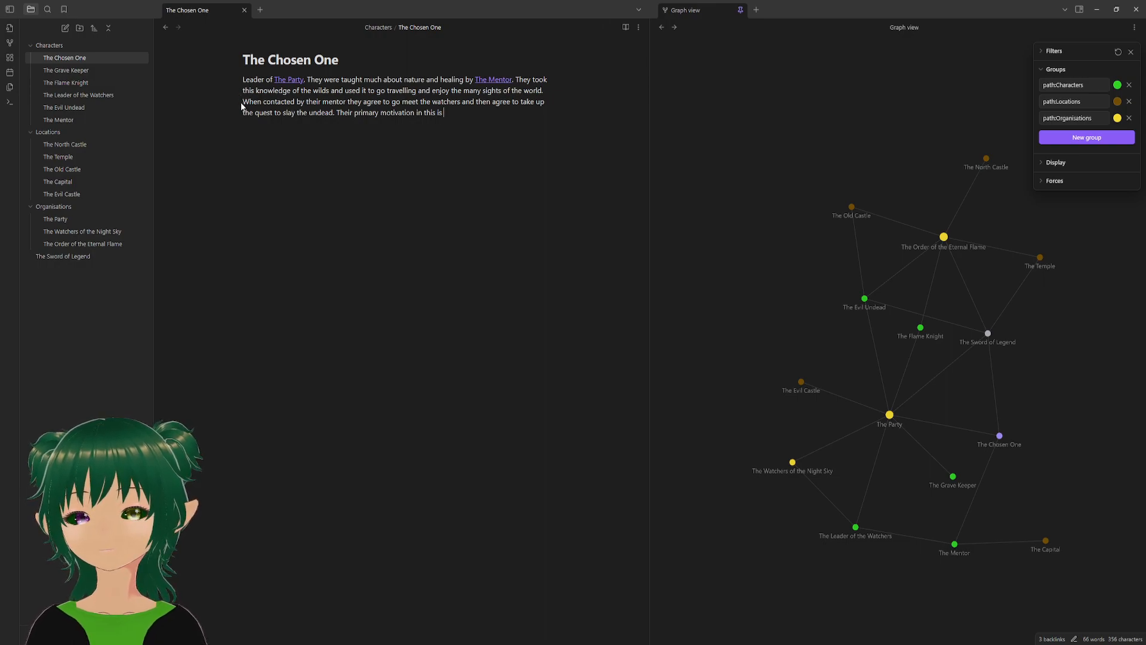
- Remove everything from "When contacted by their mentor" to the end of The Chosen One note
{"action": "left_click_drag", "start_coordinate": [243, 102], "coordinate": [467, 229]}
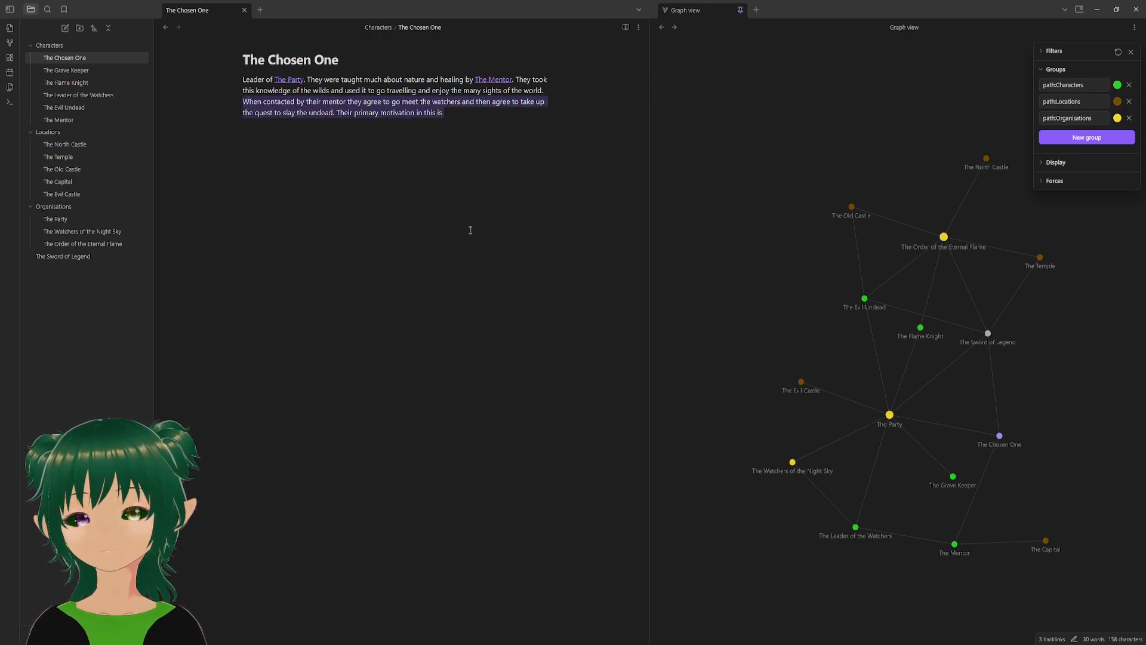
{"action": "type", "text": "They agree to taek"}
{"action": "key", "text": "BackSpace"}
{"action": "key", "text": "BackSpace"}
{"action": "key", "text": "BackSpace"}
{"action": "key", "text": "BackSpace"}
{"action": "key", "text": "BackSpace"}
{"action": "key", "text": "BackSpace"}
{"action": "key", "text": "BackSpace"}
{"action": "key", "text": "BackSpace"}
{"action": "key", "text": "BackSpace"}
{"action": "key", "text": "BackSpace"}
{"action": "key", "text": "BackSpace"}
{"action": "key", "text": "BackSpace"}
{"action": "key", "text": "BackSpace"}
{"action": "key", "text": "BackSpace"}
{"action": "key", "text": "BackSpace"}
{"action": "key", "text": "BackSpace"}
{"action": "key", "text": "BackSpace"}
- Begin a new closing sentence in the note: "Having seen the damage done by attacks from the undead"
{"action": "type", "text": "Havign s"}
{"action": "key", "text": "BackSpace"}
{"action": "key", "text": "BackSpace"}
{"action": "key", "text": "BackSpace"}
{"action": "key", "text": "BackSpace"}
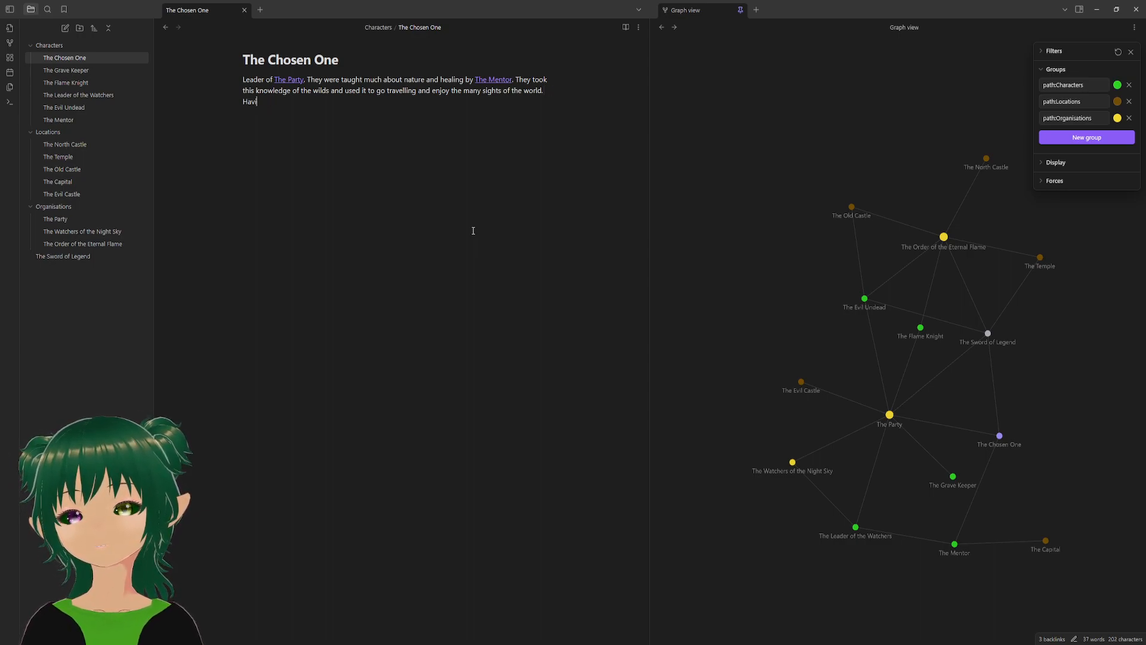
{"action": "type", "text": "ng seen "}
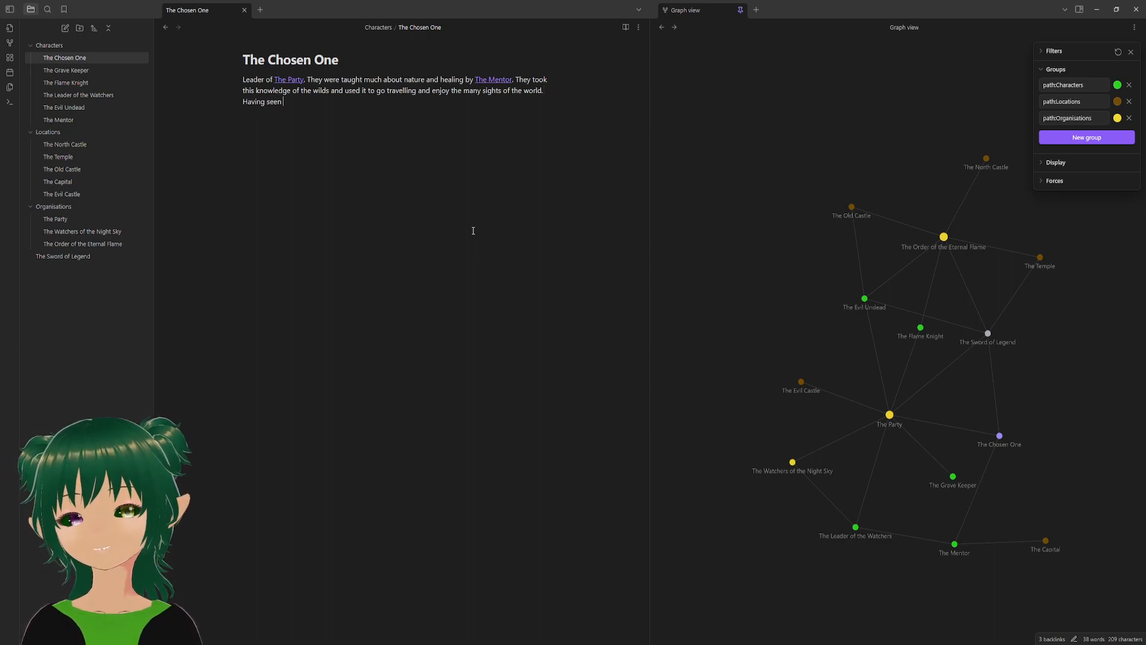
{"action": "type", "text": "the damage doen"}
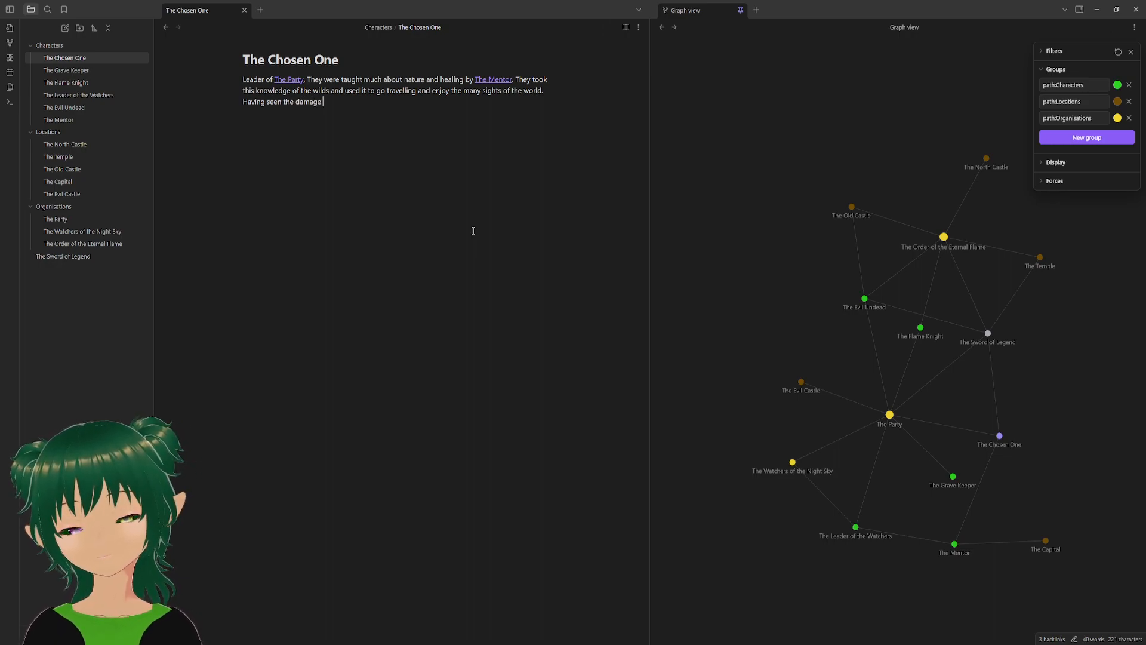
{"action": "key", "text": "BackSpace"}
{"action": "key", "text": "BackSpace"}
{"action": "key", "text": "BackSpace"}
{"action": "type", "text": "ne by atta"}
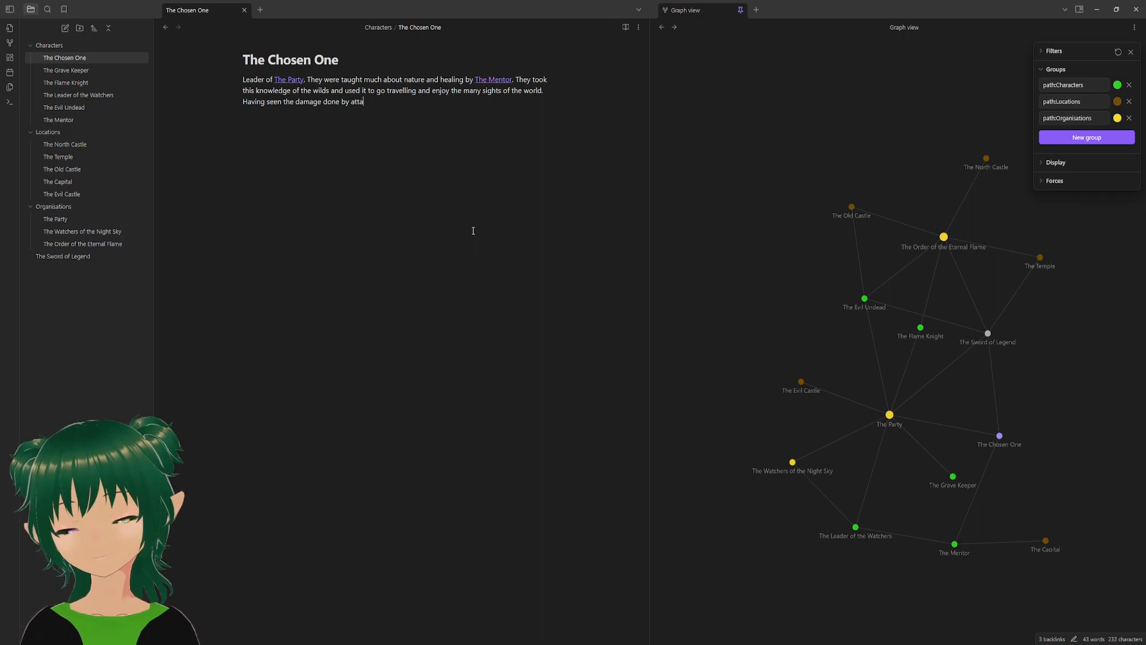
{"action": "type", "text": "cks fro"}
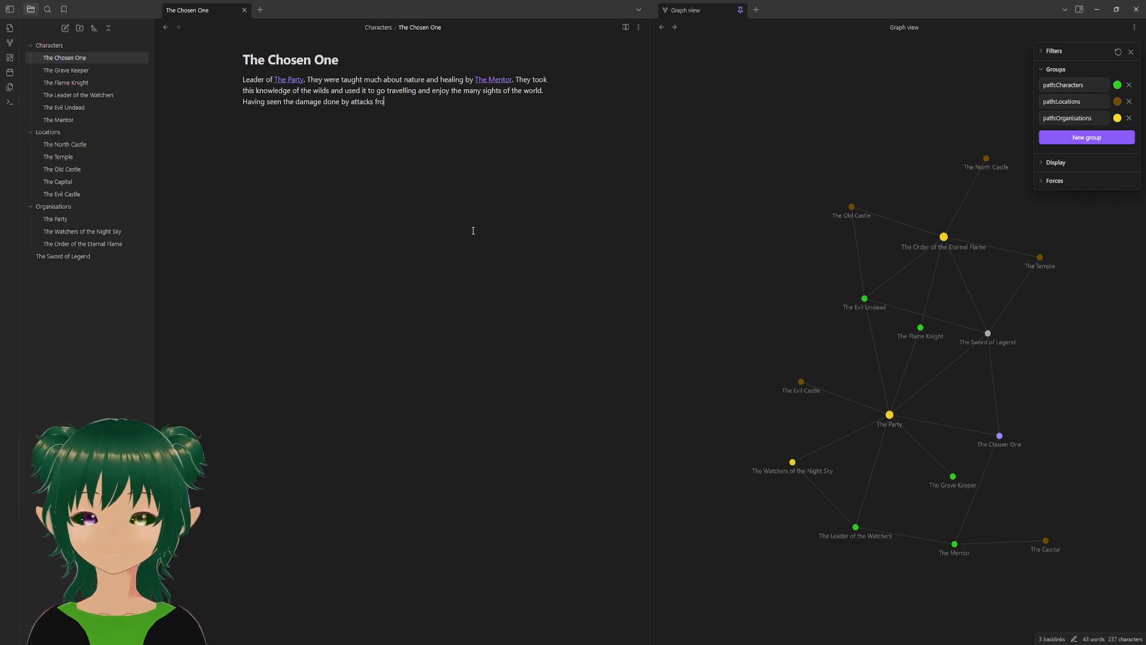
{"action": "type", "text": "m the undead"}
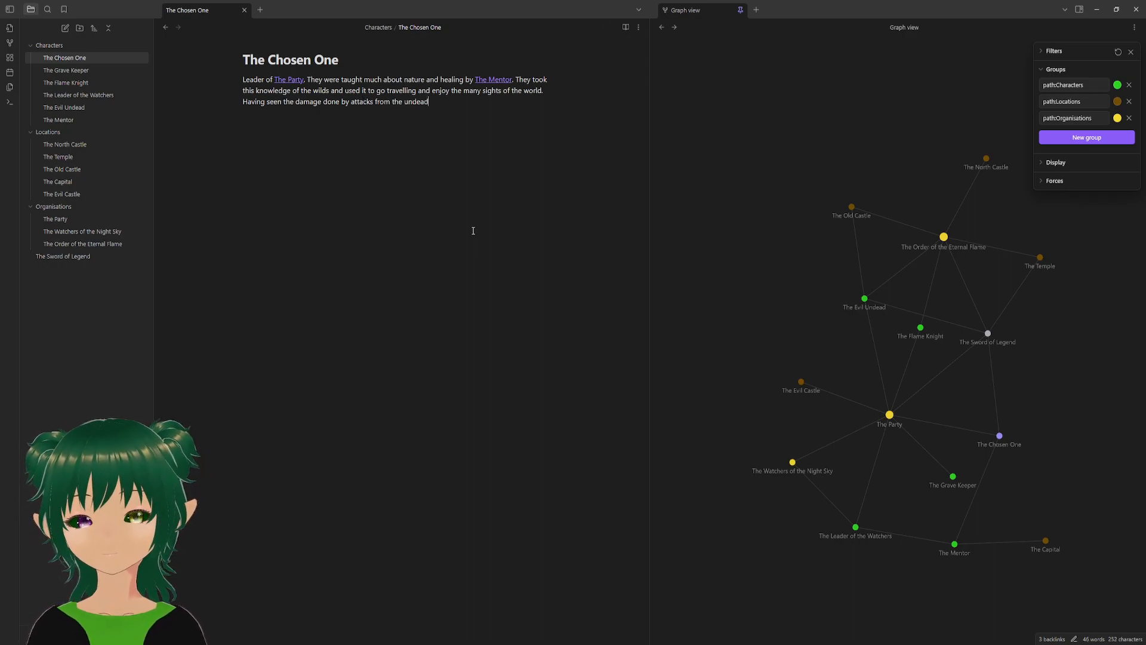
- Continue the sentence with "and knowing first hand the attacks have been getting worse"
{"action": "type", "text": " and knowing first h"}
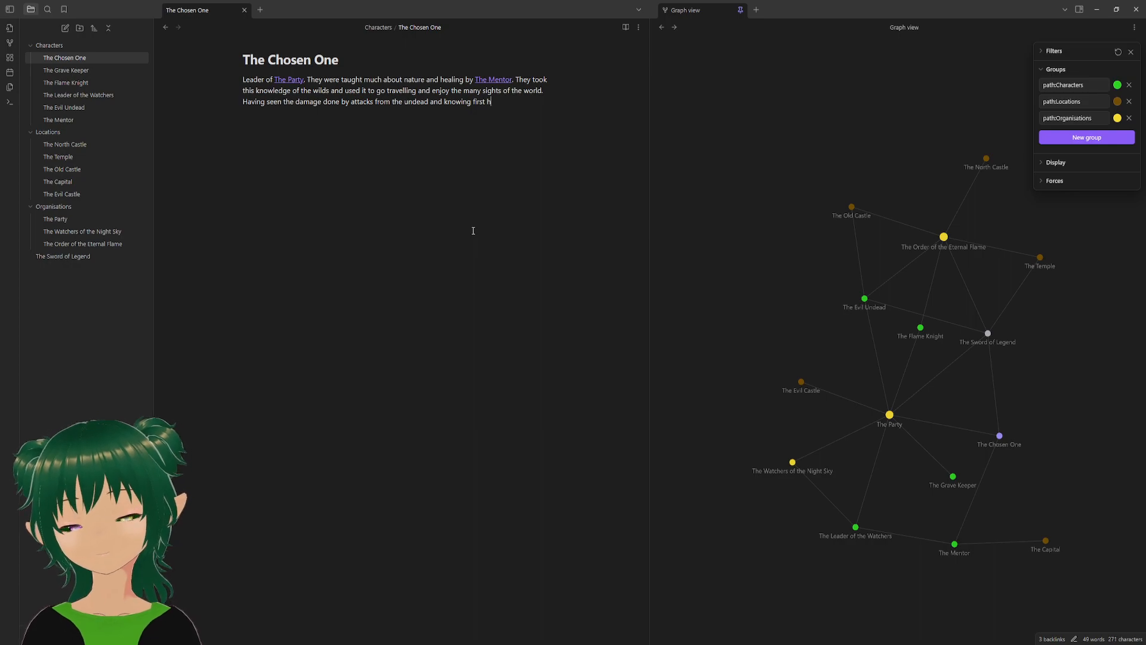
{"action": "type", "text": "and the a"}
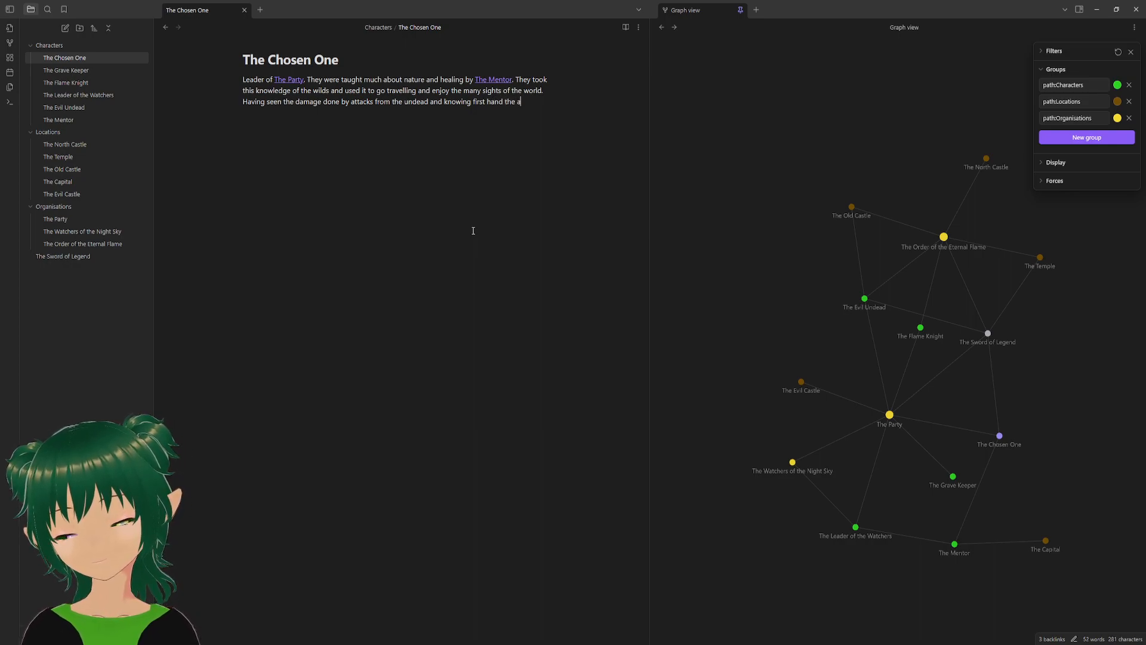
{"action": "type", "text": "ttacks have "}
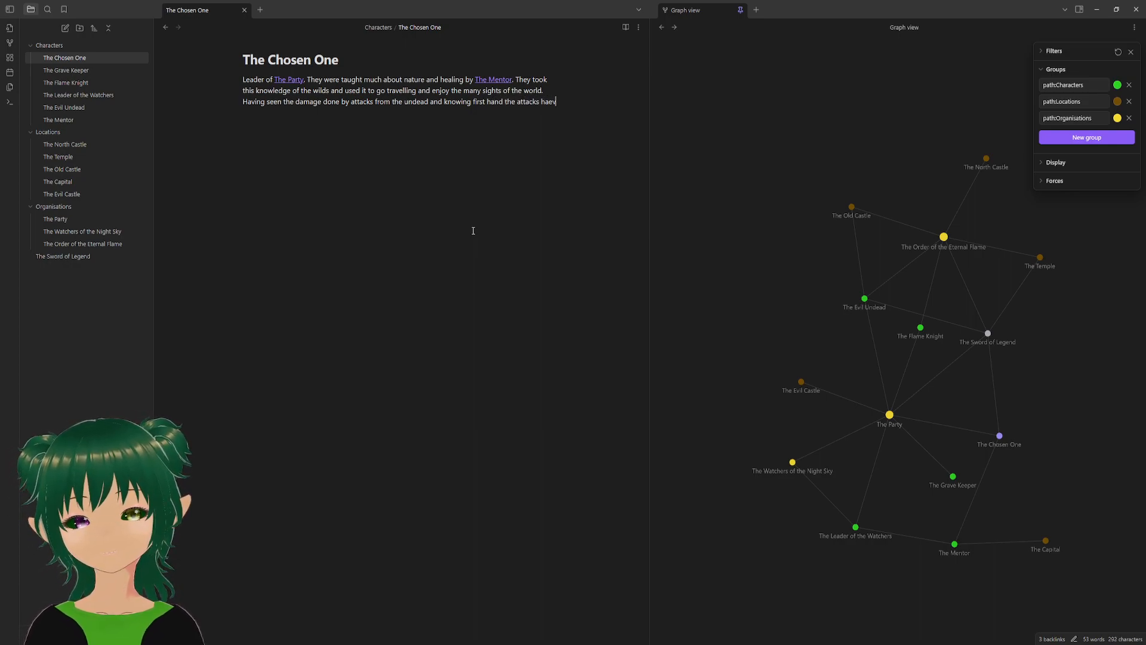
{"action": "type", "text": "been "}
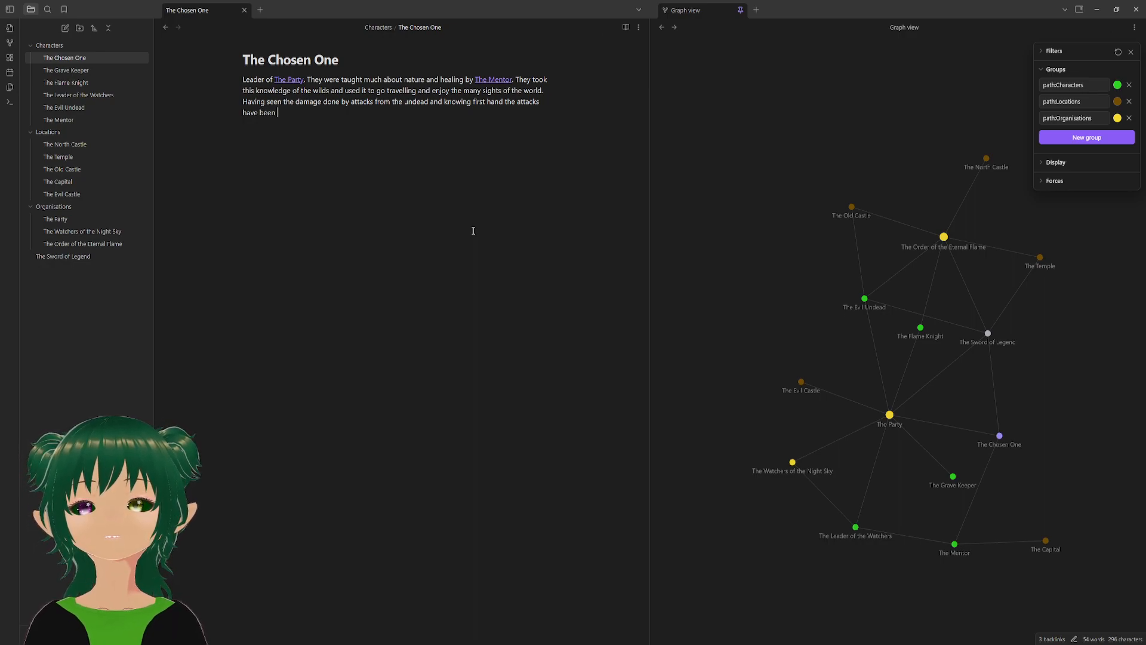
{"action": "type", "text": "getting wors"}
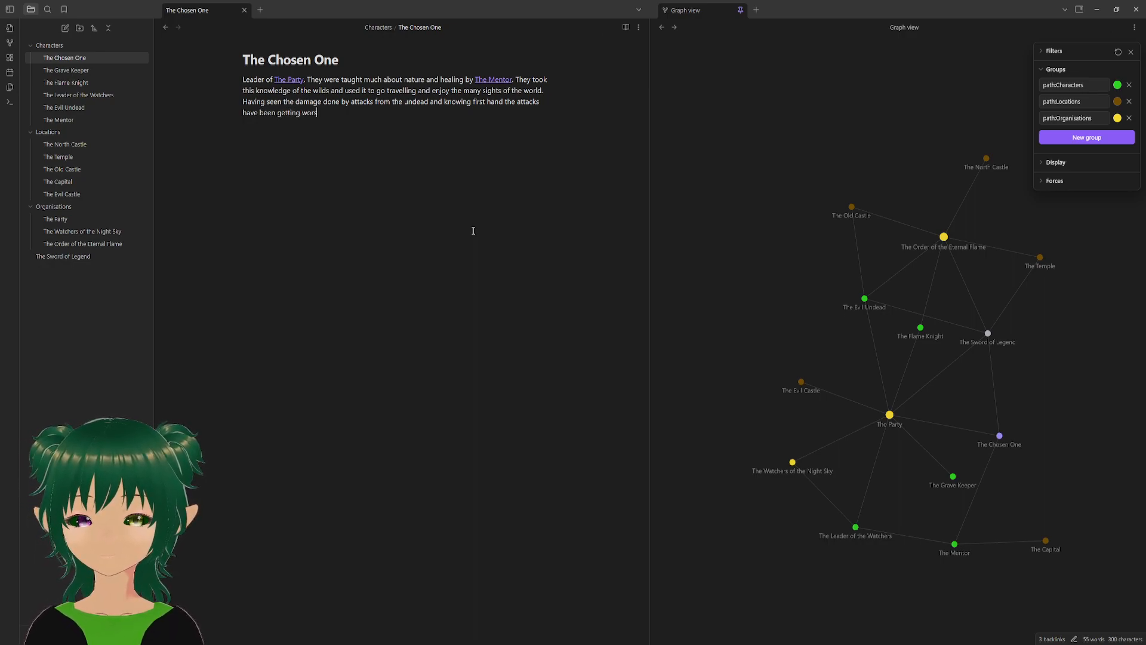
- Finish the sentence with "they accept the quest and set out to save the land."
{"action": "type", "text": "e they agree"}
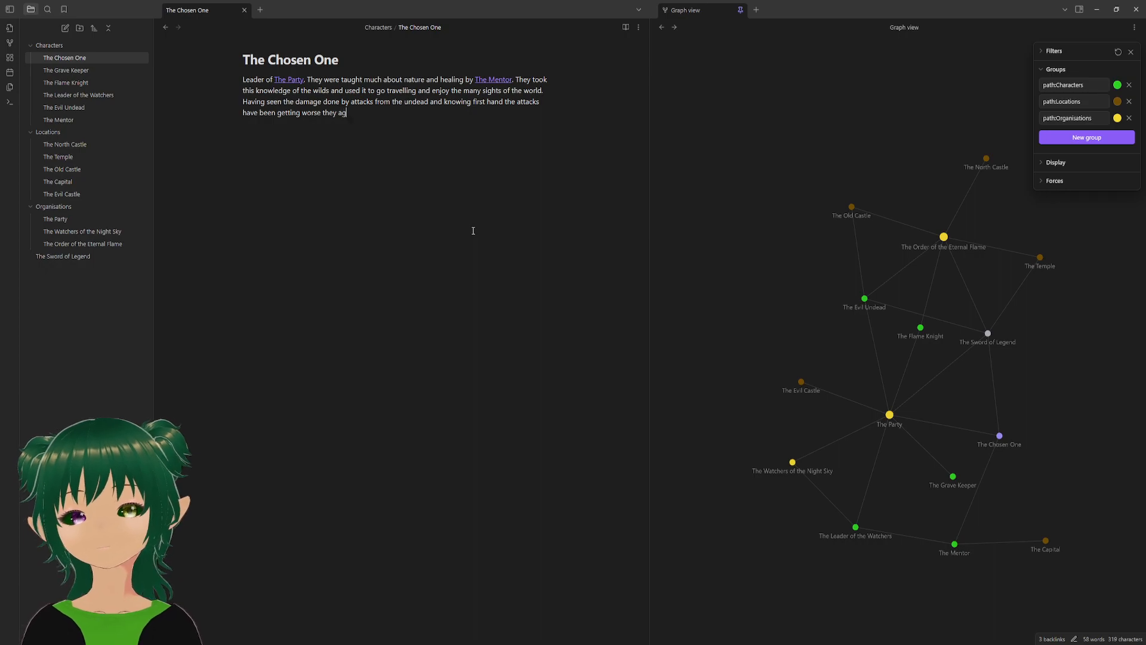
{"action": "key", "text": "BackSpace"}
{"action": "key", "text": "BackSpace"}
{"action": "key", "text": "BackSpace"}
{"action": "key", "text": "BackSpace"}
{"action": "key", "text": "BackSpace"}
{"action": "type", "text": "ccep"}
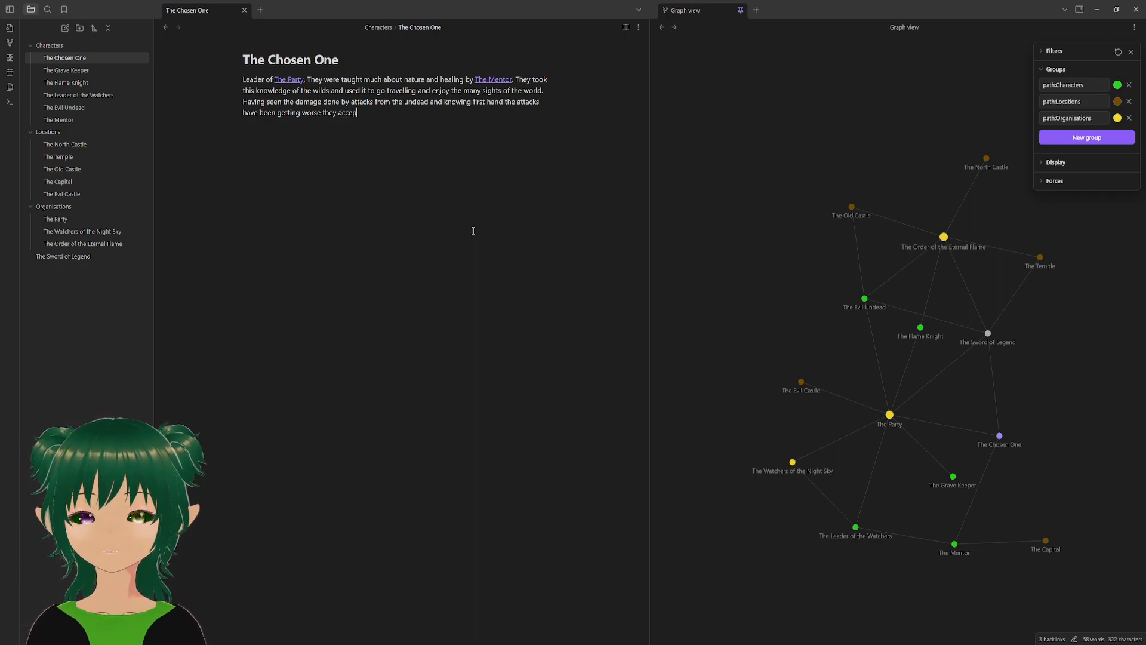
{"action": "type", "text": "t the ques"}
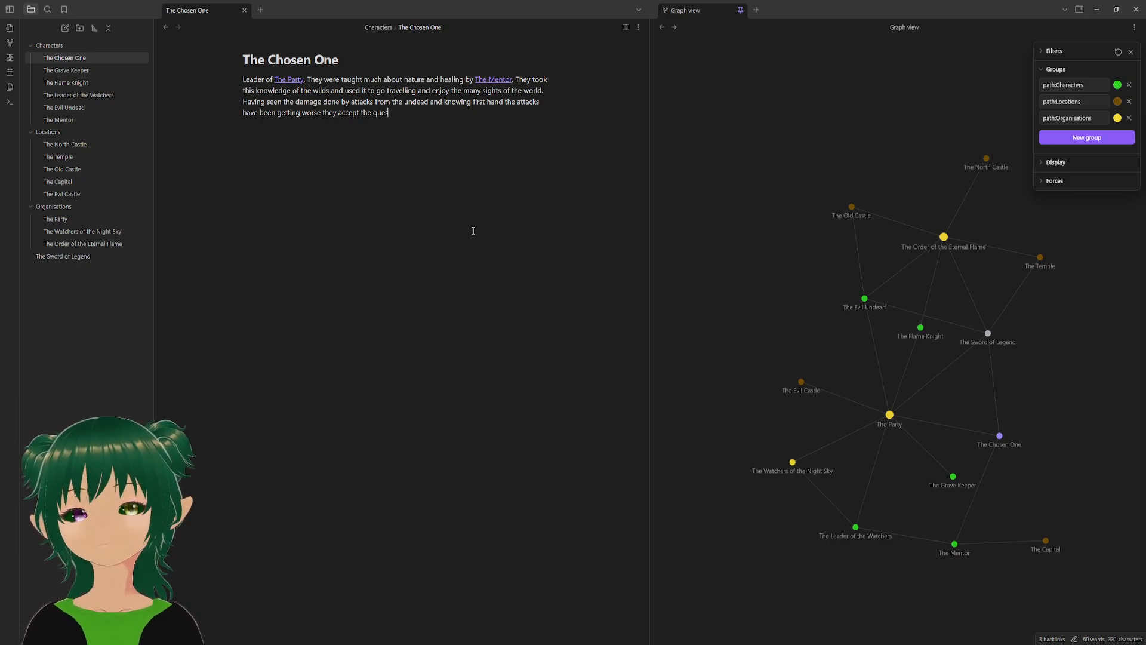
{"action": "type", "text": "t and s"}
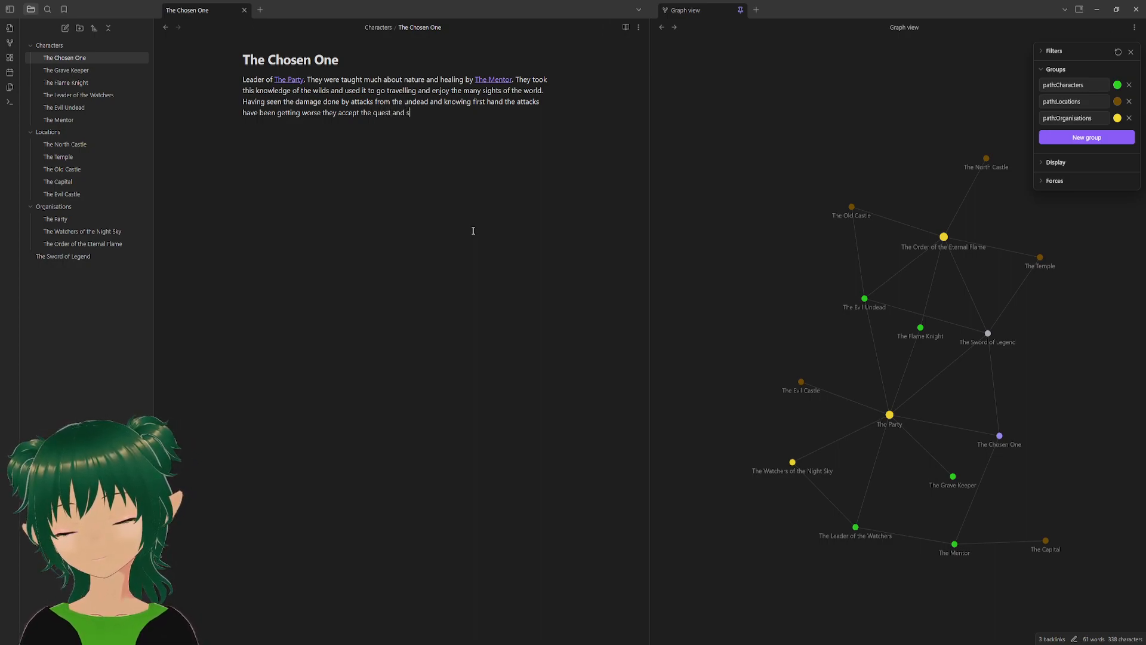
{"action": "type", "text": "et out to save the land."}
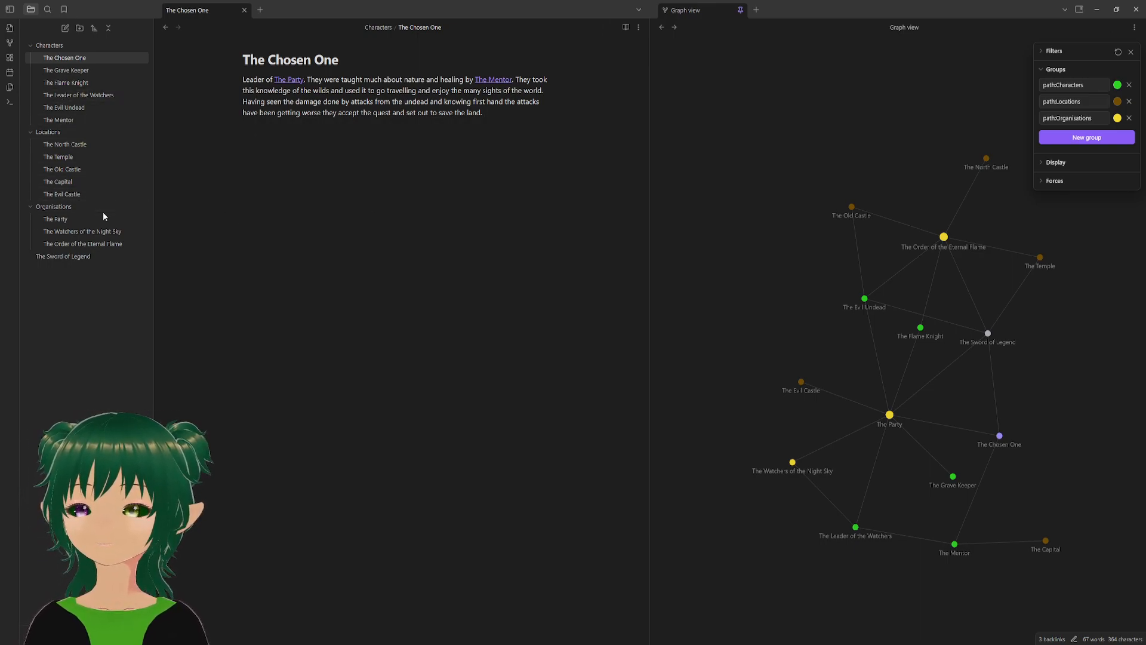
- Read The Watchers of the Night Sky note, then follow its links through The Leader of the Watchers to The Mentor
{"action": "left_click", "coordinate": [94, 232]}
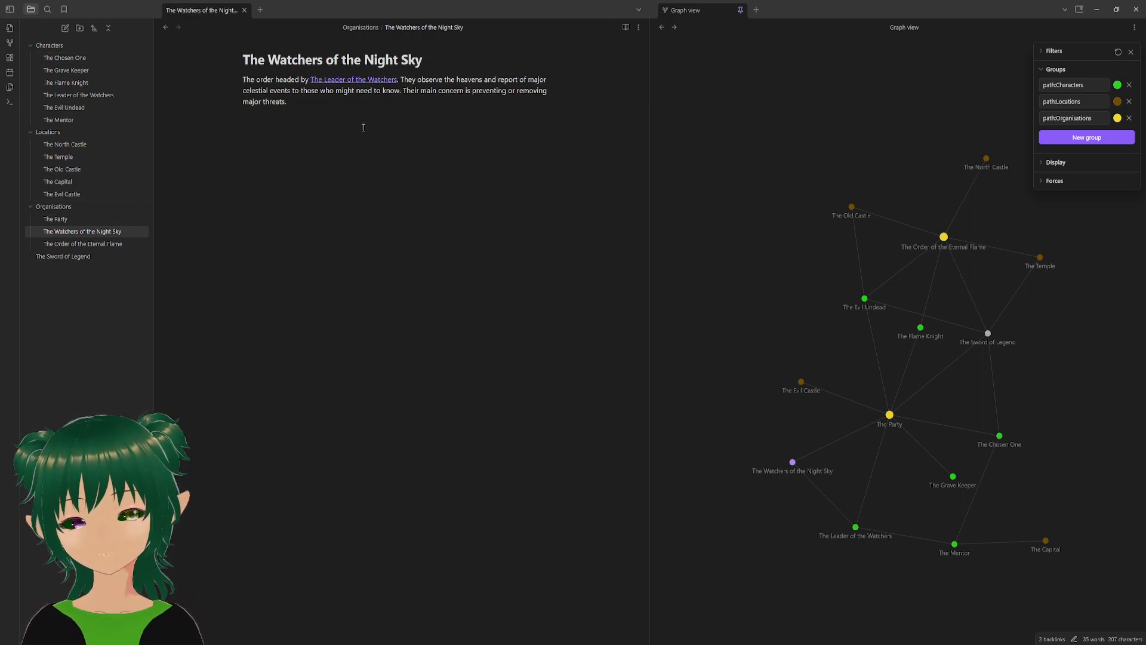
{"action": "left_click", "coordinate": [363, 149]}
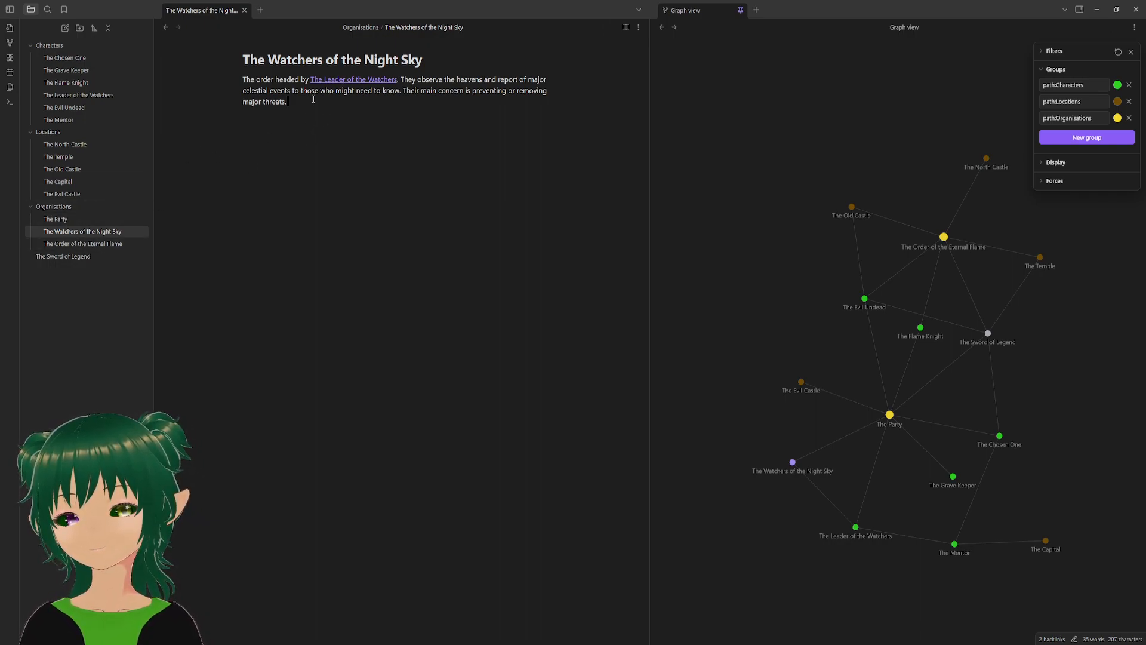
{"action": "left_click", "coordinate": [331, 80]}
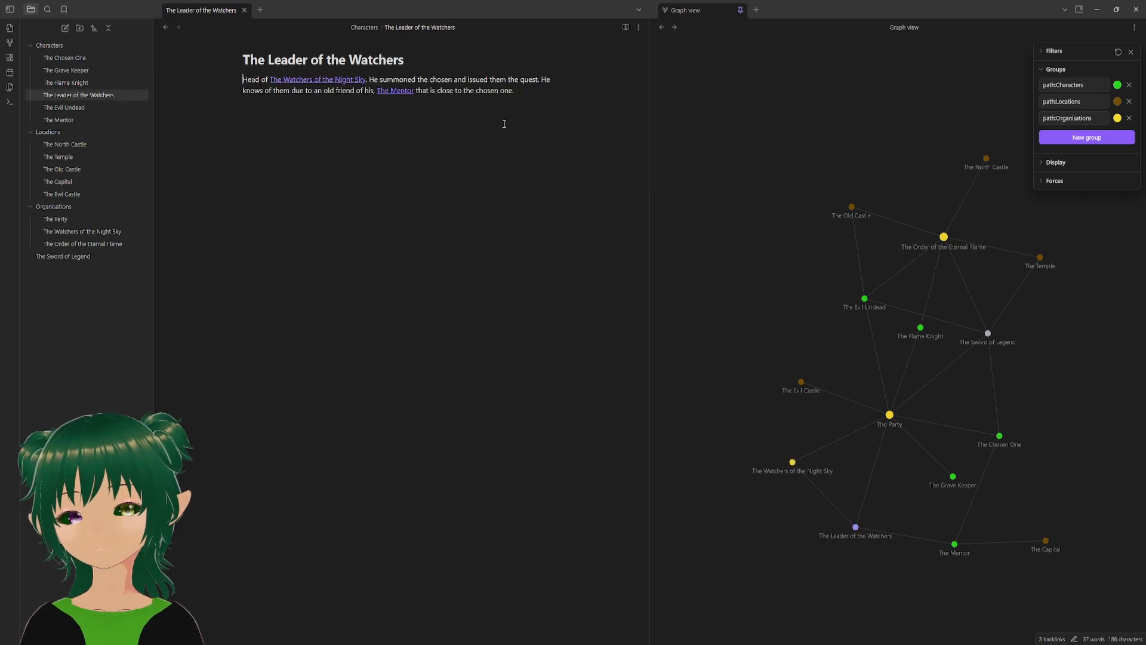
{"action": "left_click", "coordinate": [386, 92]}
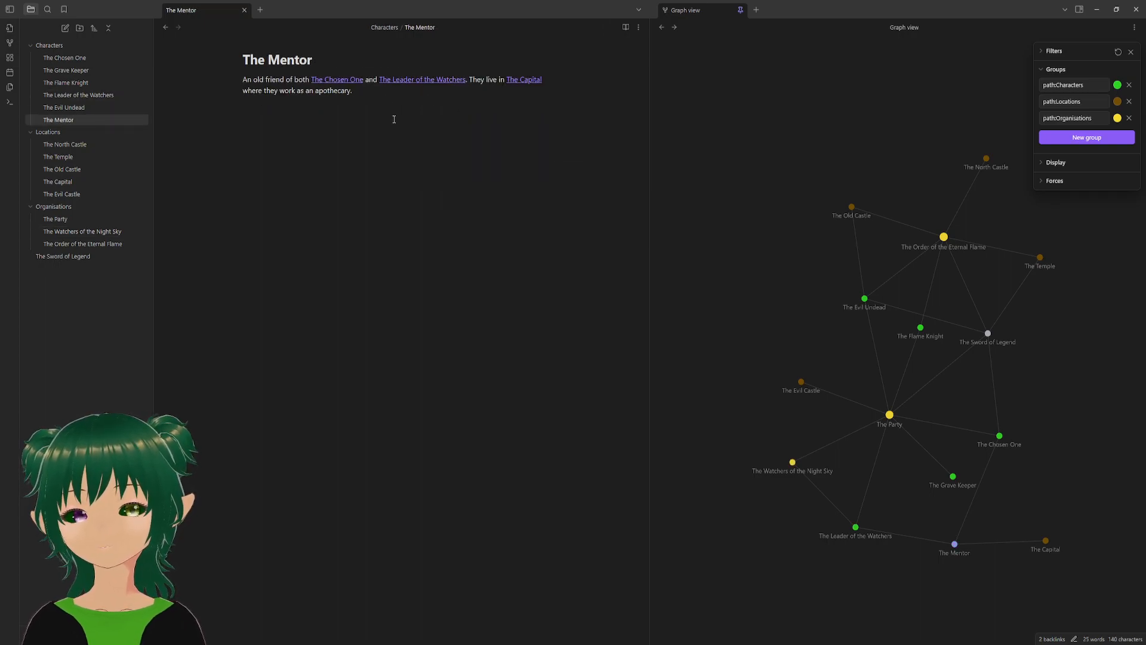
- Read The Chosen One note alongside The Sword of Legend note to work out what wielding the sword requires
{"action": "left_click", "coordinate": [343, 81]}
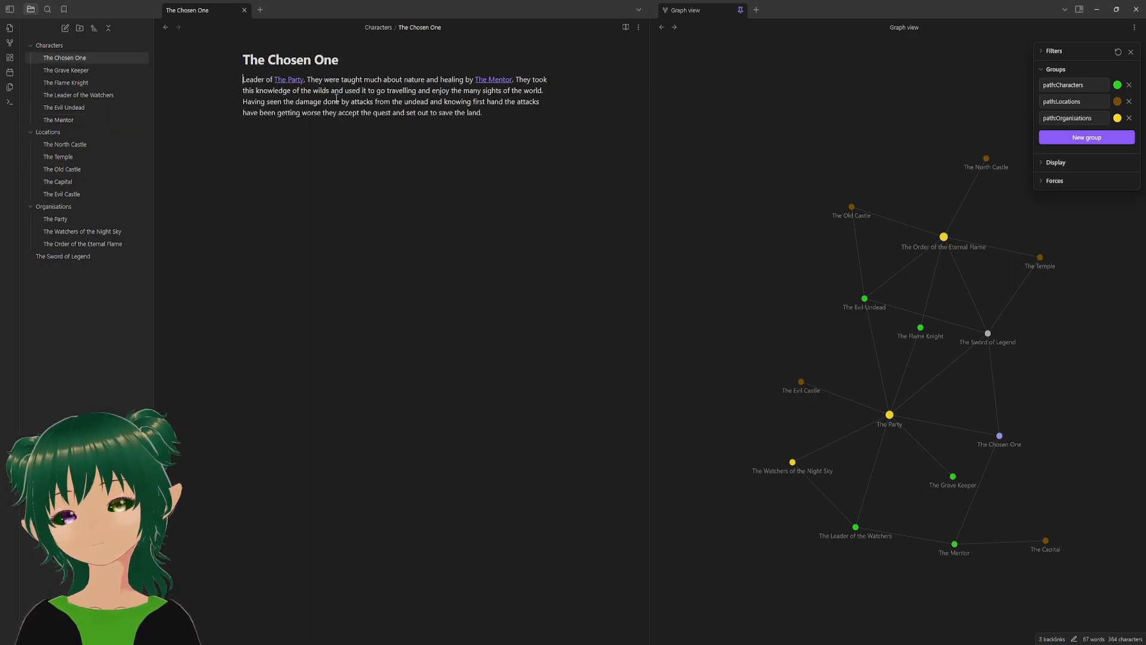
{"action": "left_click_drag", "start_coordinate": [243, 103], "coordinate": [558, 187]}
{"action": "left_click", "coordinate": [496, 187]}
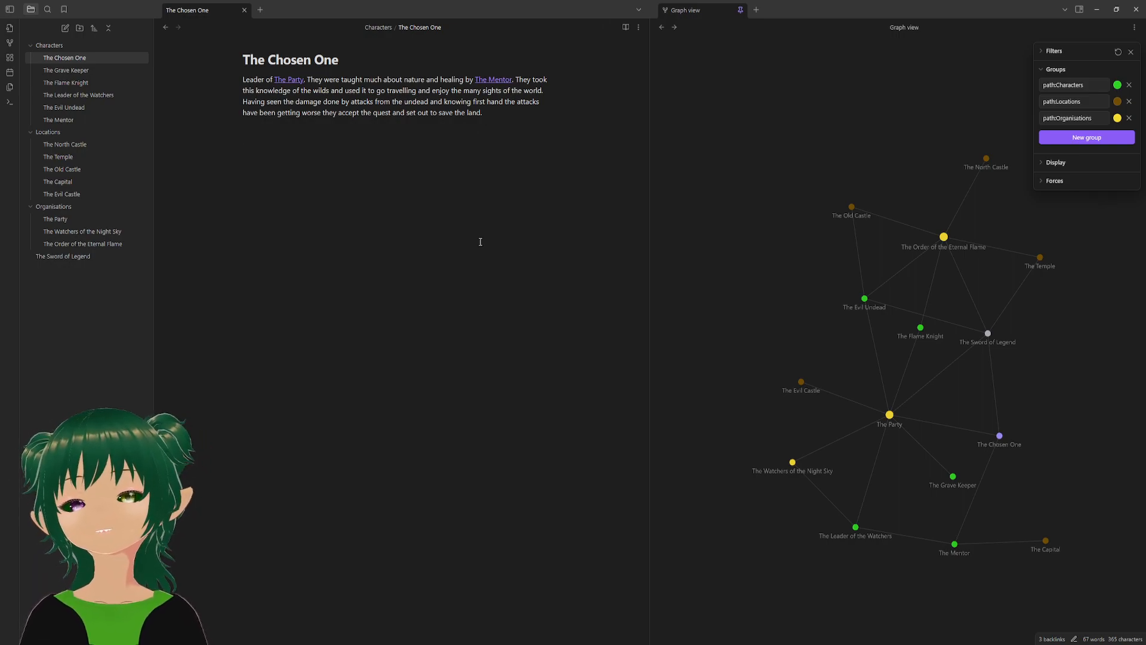
{"action": "left_click", "coordinate": [55, 259]}
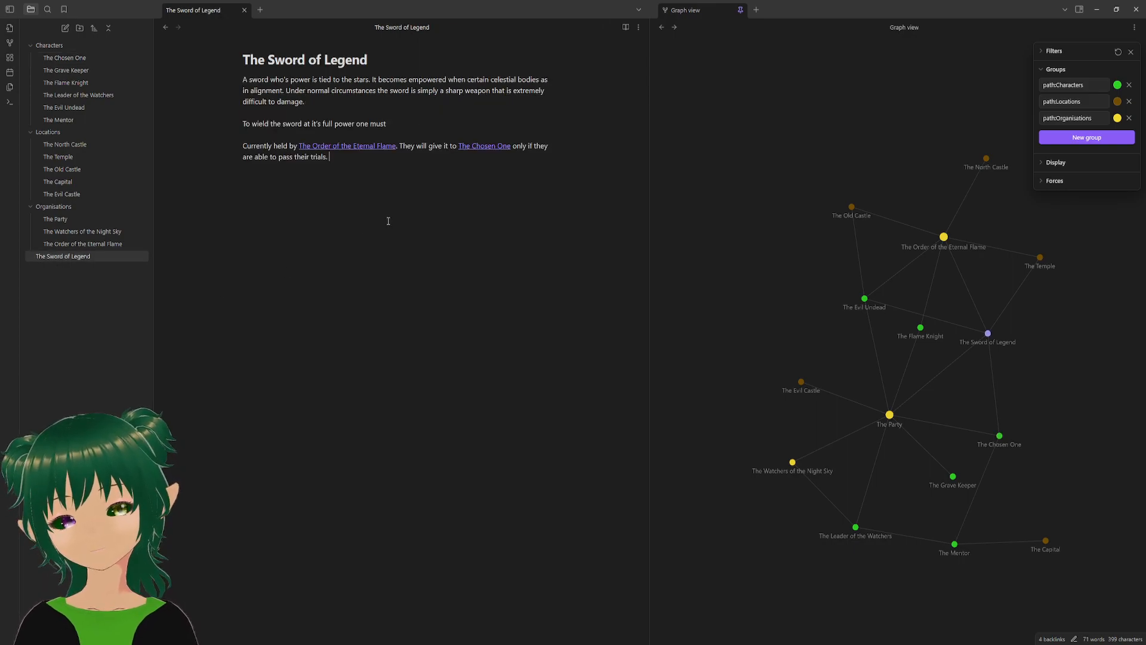
{"action": "left_click", "coordinate": [425, 118]}
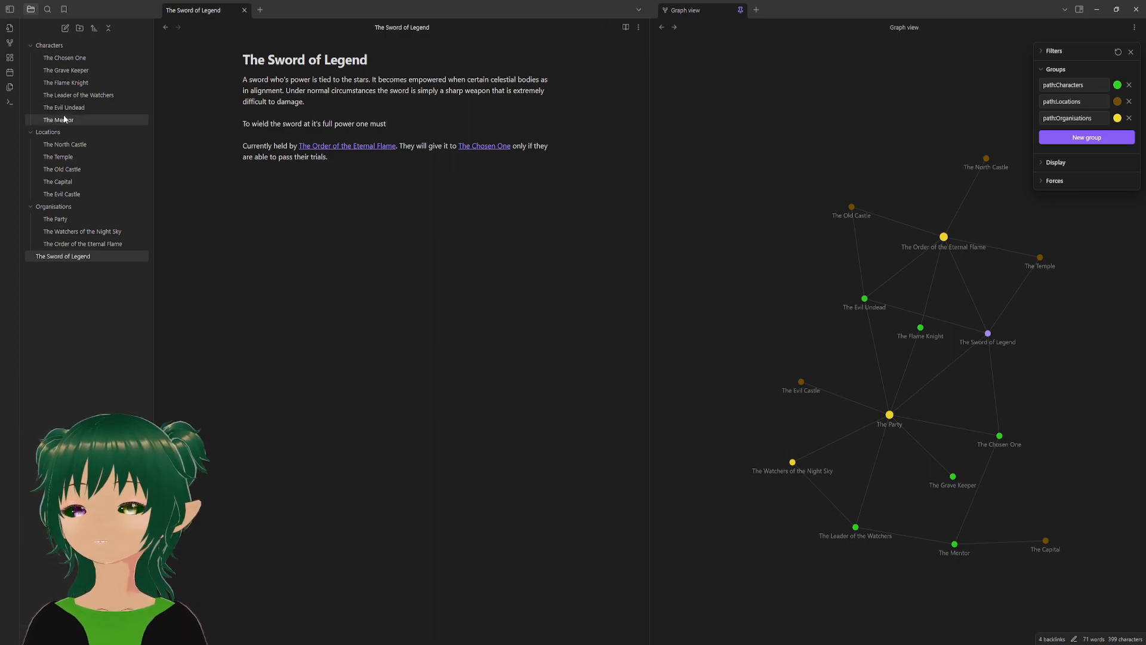
{"action": "left_click", "coordinate": [67, 59]}
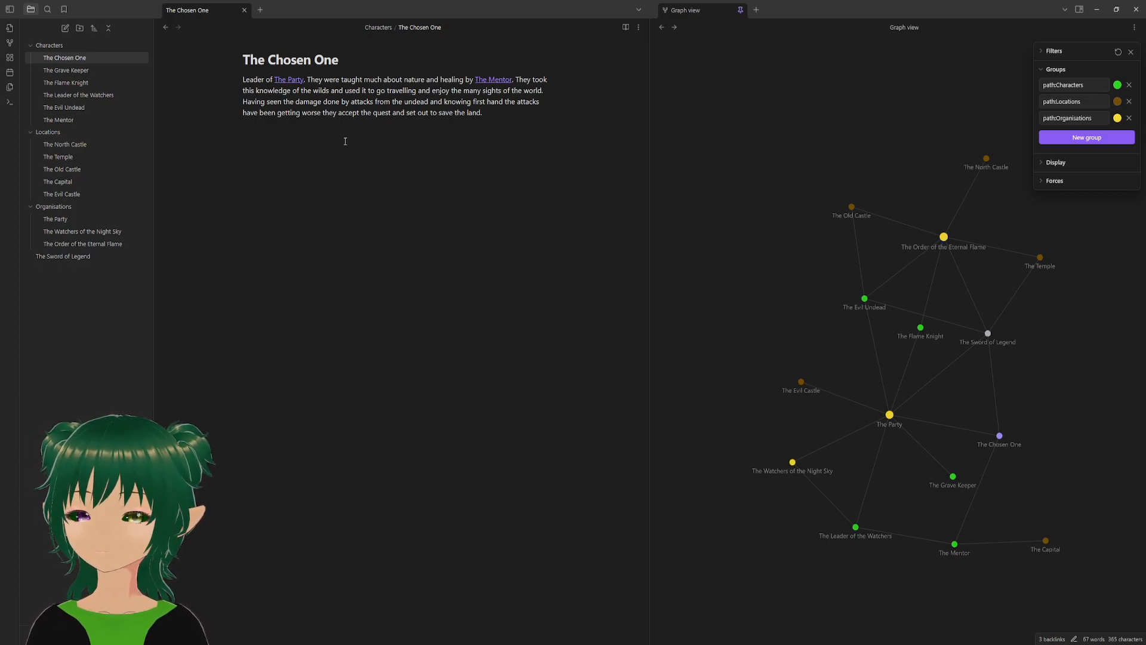
- In The Sword of Legend note, add the idea line "have nature magic?" below "To wield the sword at it's full power one must"
{"action": "left_click", "coordinate": [90, 258]}
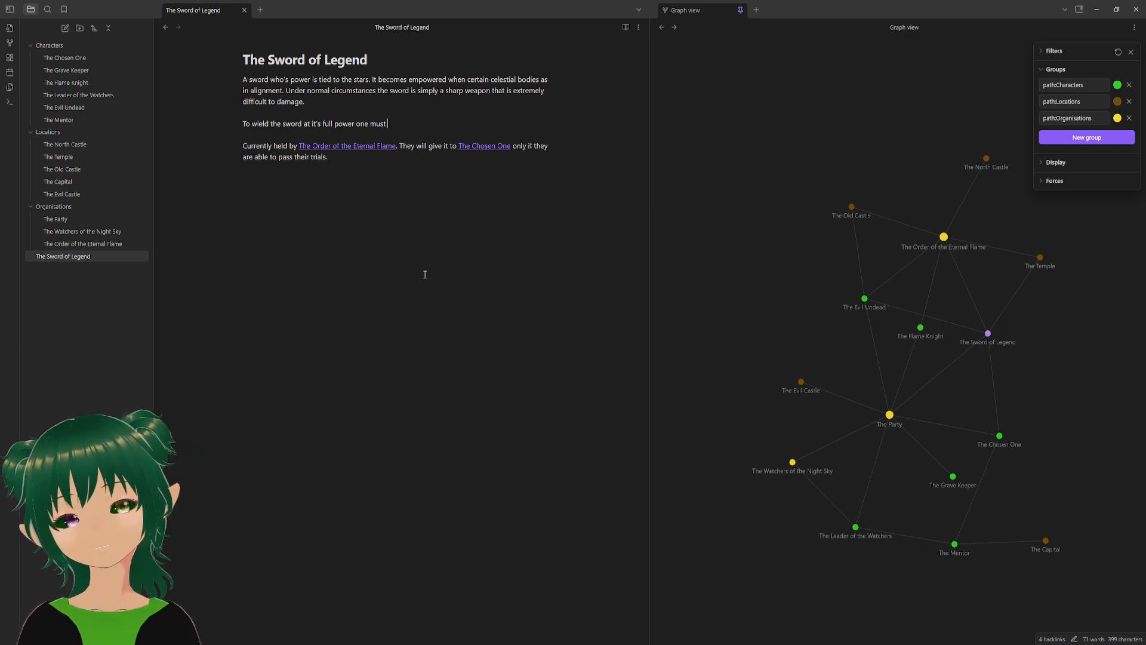
{"action": "key", "text": "Return"}
{"action": "type", "text": "have na"}
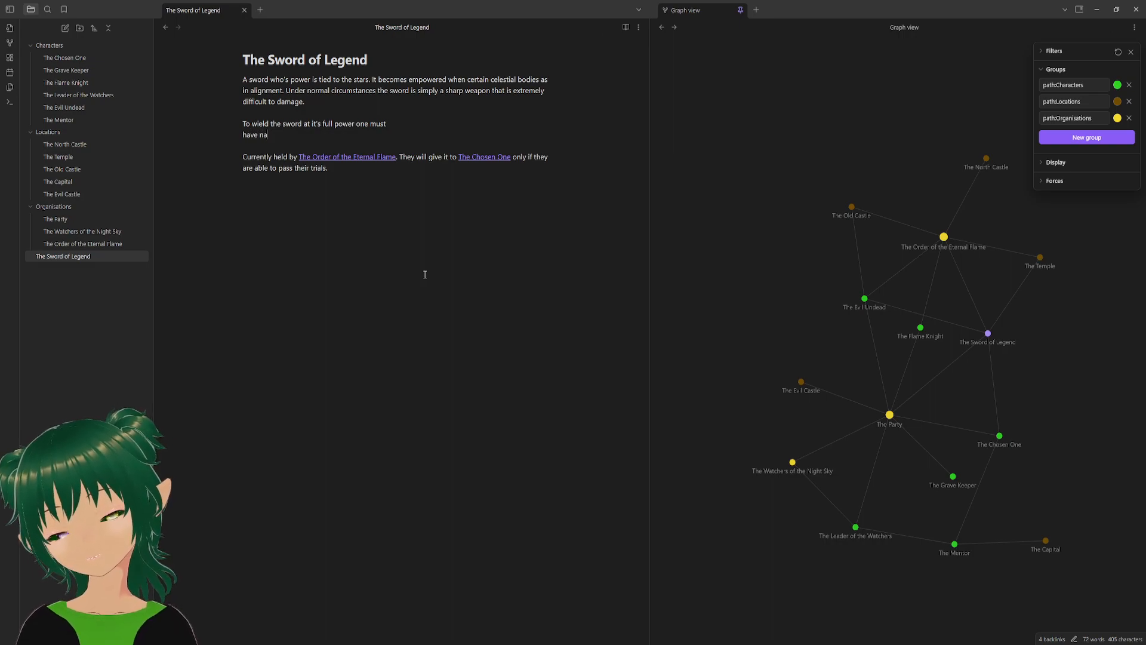
{"action": "type", "text": "ture amg"}
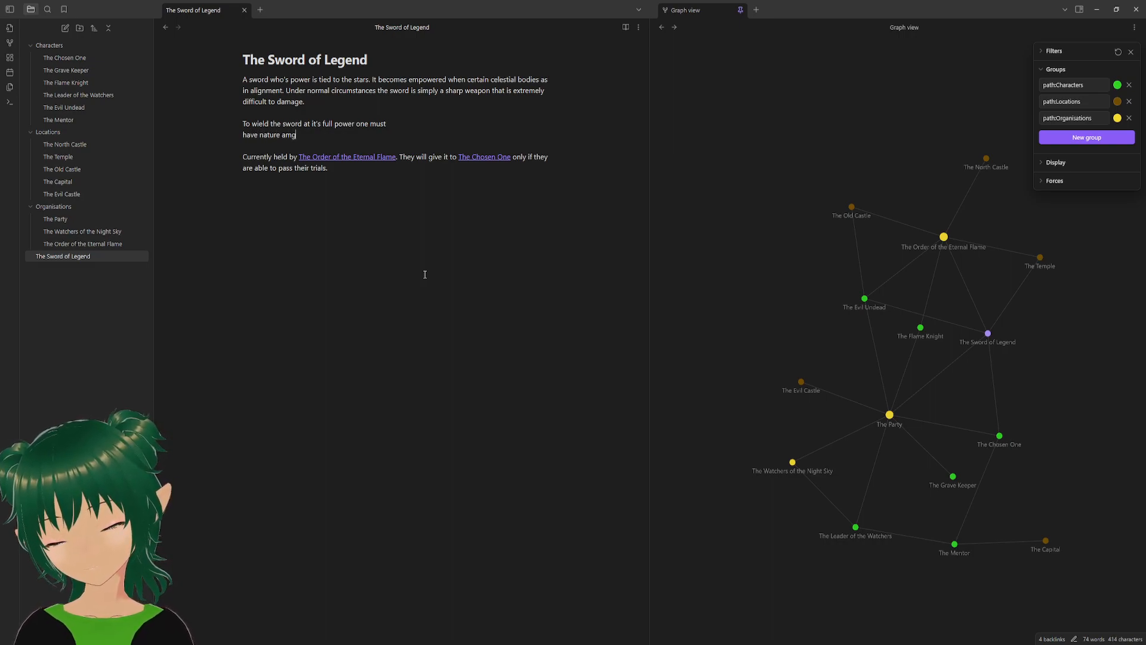
{"action": "type", "text": "ic?"}
{"action": "key", "text": "Return"}
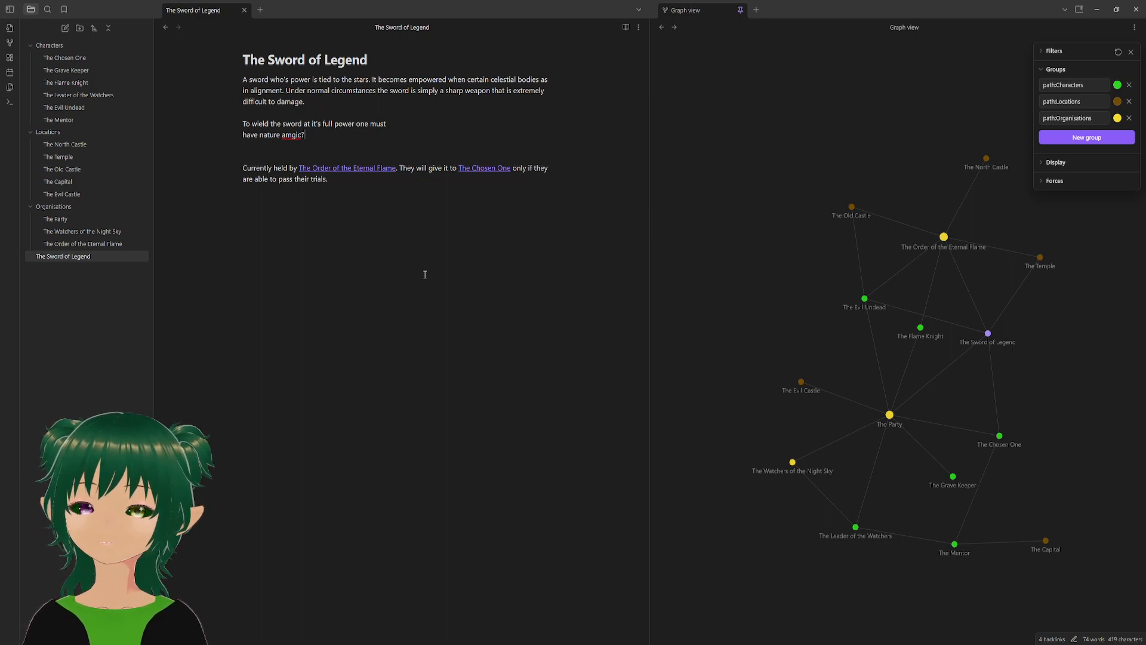
{"action": "key", "text": "BackSpace"}
{"action": "key", "text": "BackSpace"}
{"action": "type", "text": "magic? "}
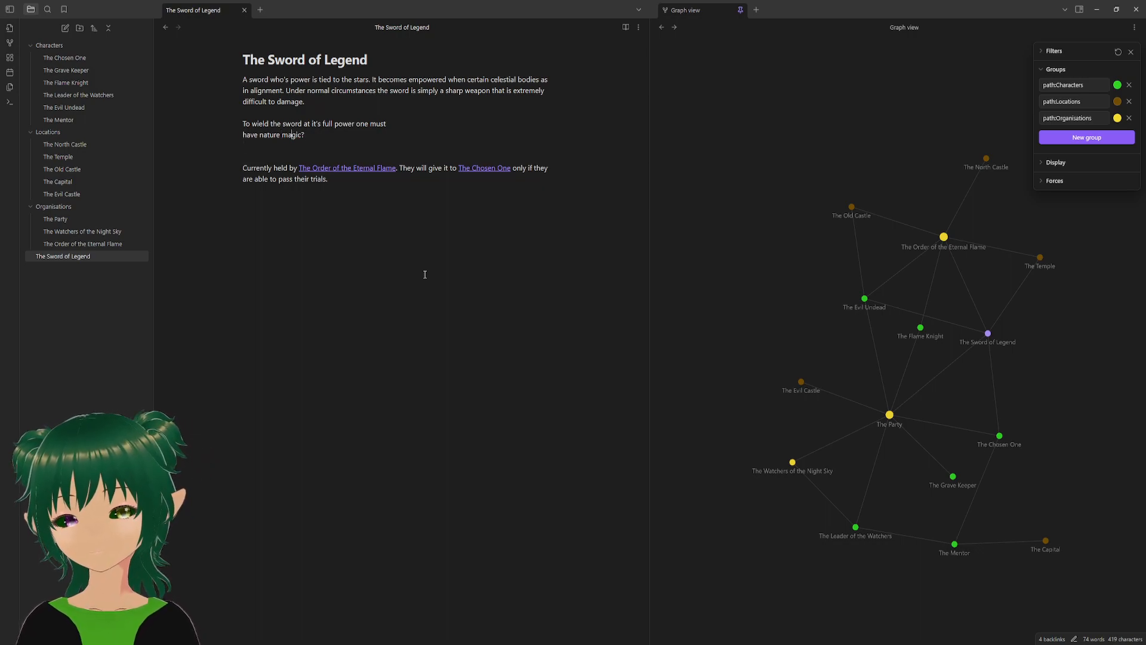
- Add a second idea line reading "have sympathy for the undead?" below the nature magic idea
{"action": "type", "text": "have "}
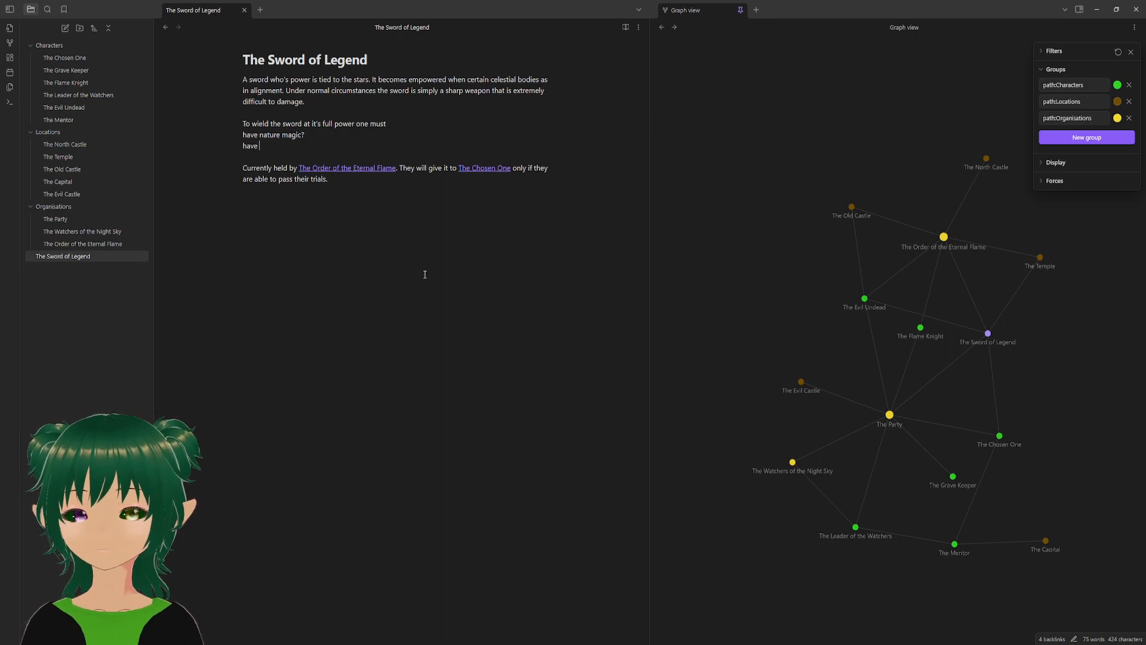
{"action": "type", "text": "symp"}
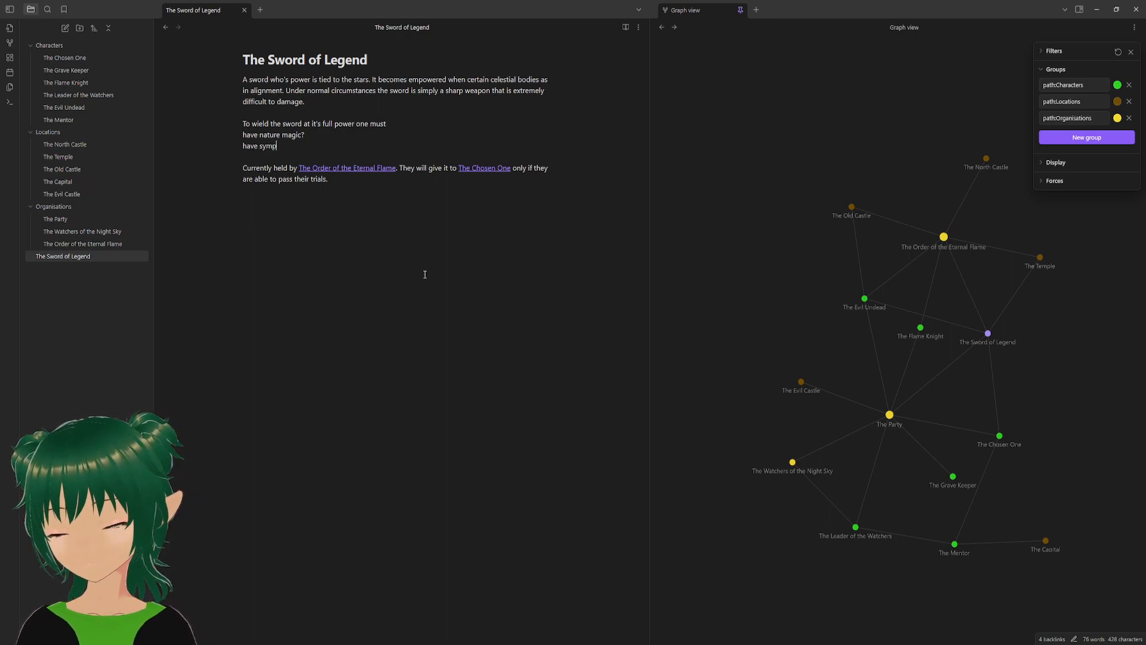
{"action": "type", "text": "athy for the "}
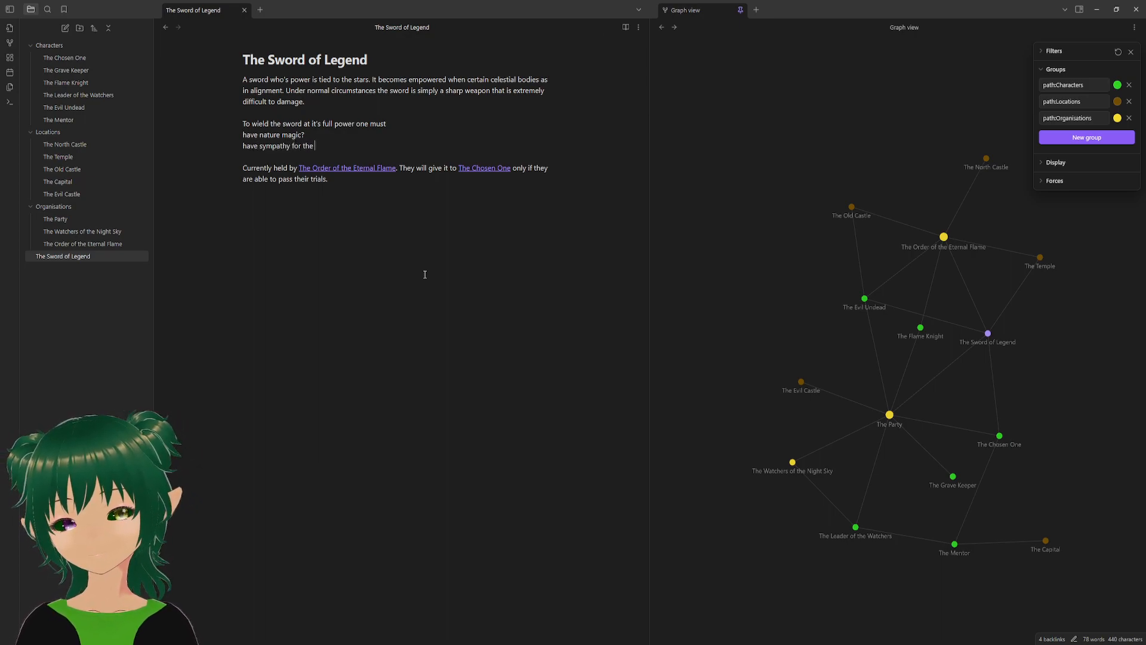
{"action": "type", "text": "undead?"}
{"action": "key", "text": "Return"}
{"action": "key", "text": "Return"}
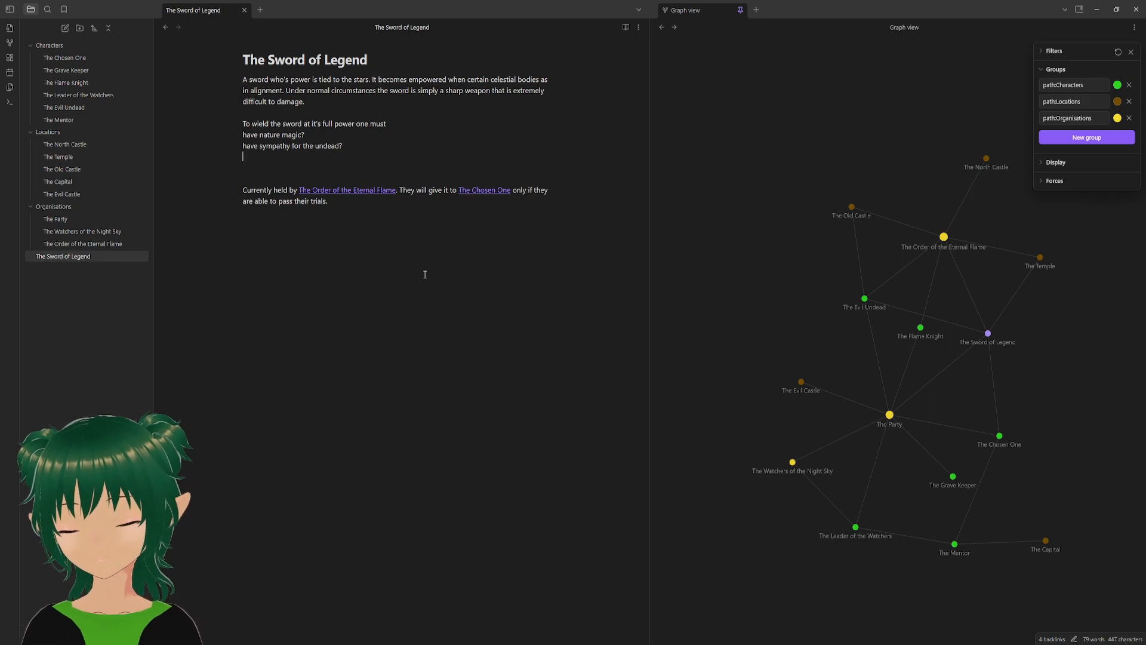
- Add a third idea line, "be born under the right constellation?", and correct the spelling of "constellation"
{"action": "type", "text": "be bornd"}
{"action": "key", "text": "BackSpace"}
{"action": "key", "text": "BackSpace"}
{"action": "type", "text": "under t"}
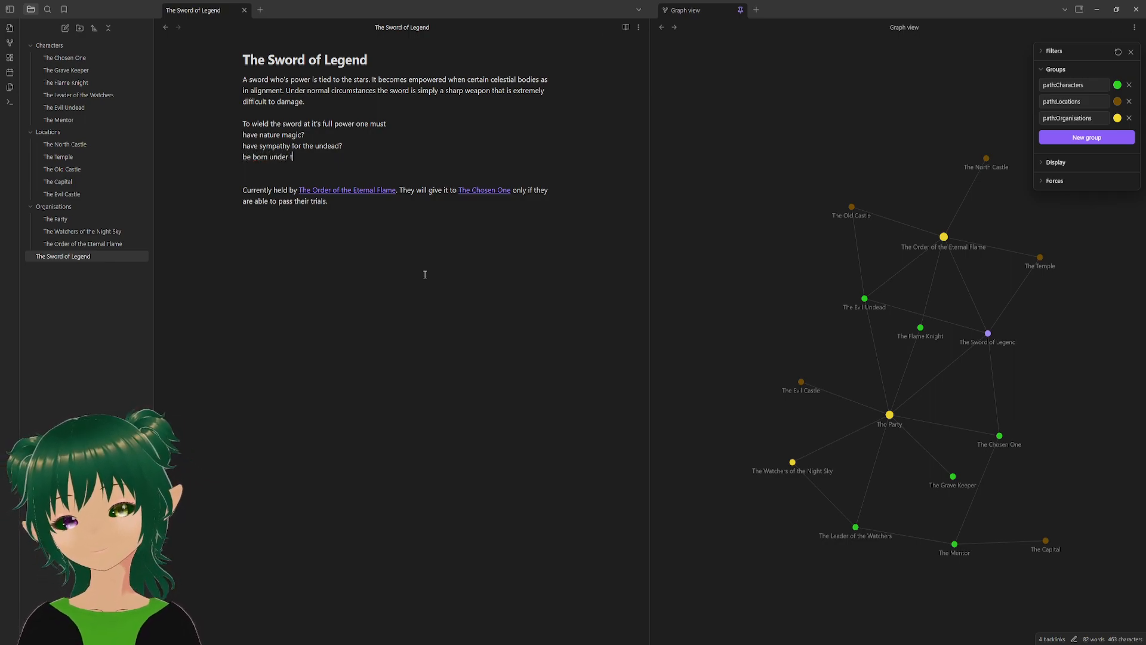
{"action": "type", "text": "he red"}
{"action": "key", "text": "BackSpace"}
{"action": "key", "text": "BackSpace"}
{"action": "key", "text": "BackSpace"}
{"action": "type", "text": "ight constelation"}
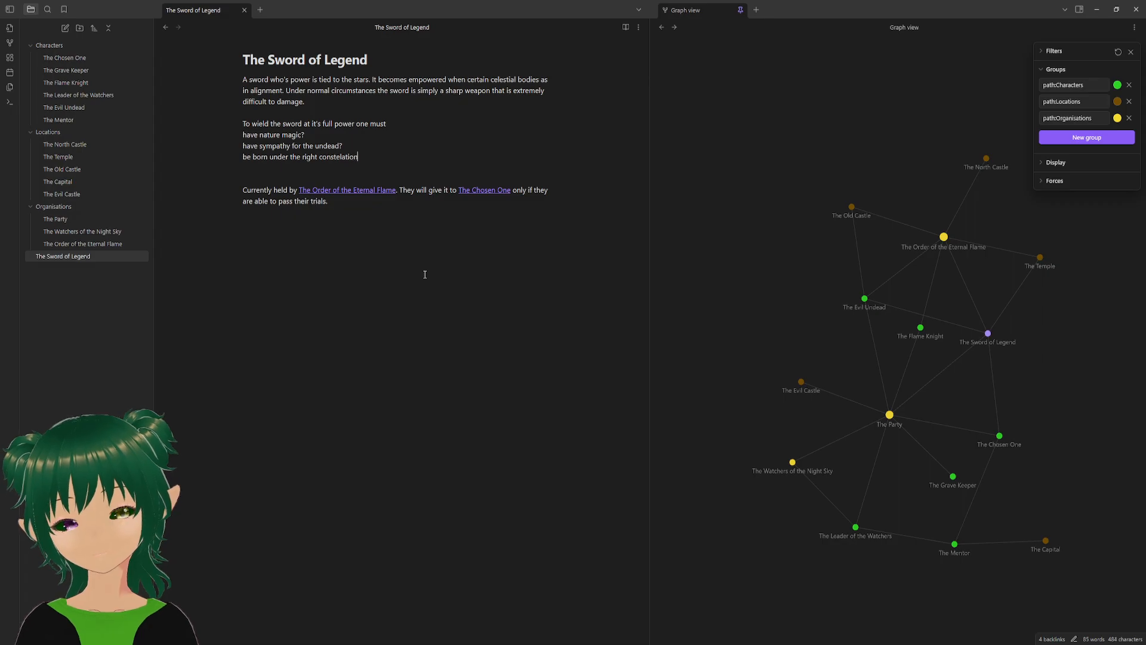
{"action": "type", "text": "?"}
{"action": "key", "text": "Return"}
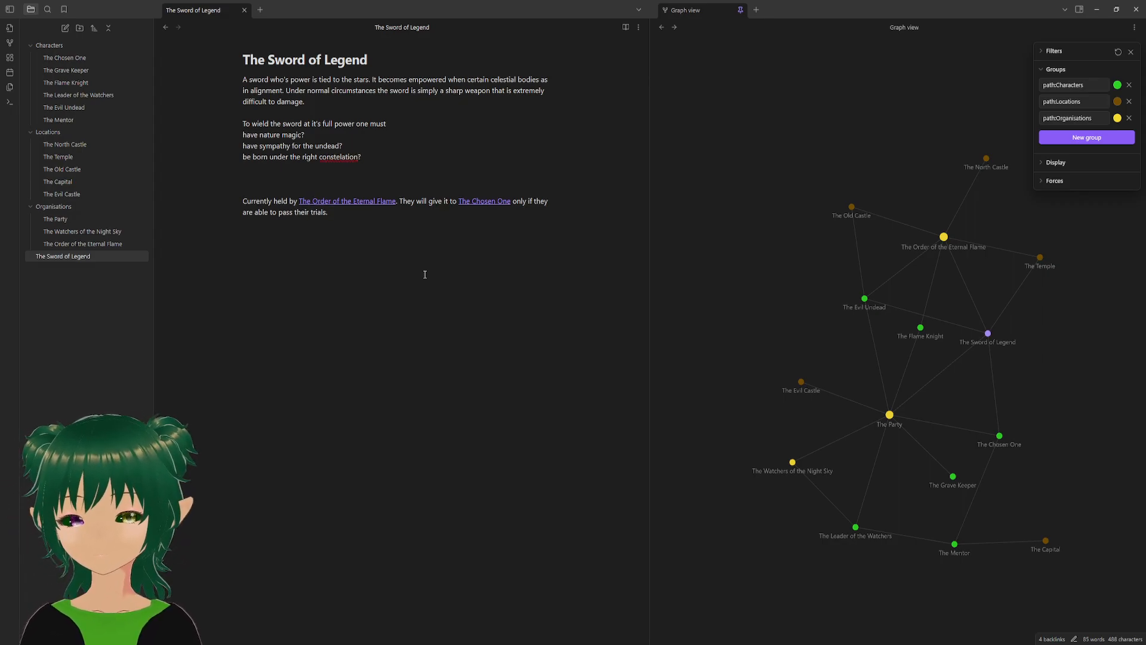
{"action": "right_click", "coordinate": [335, 158]}
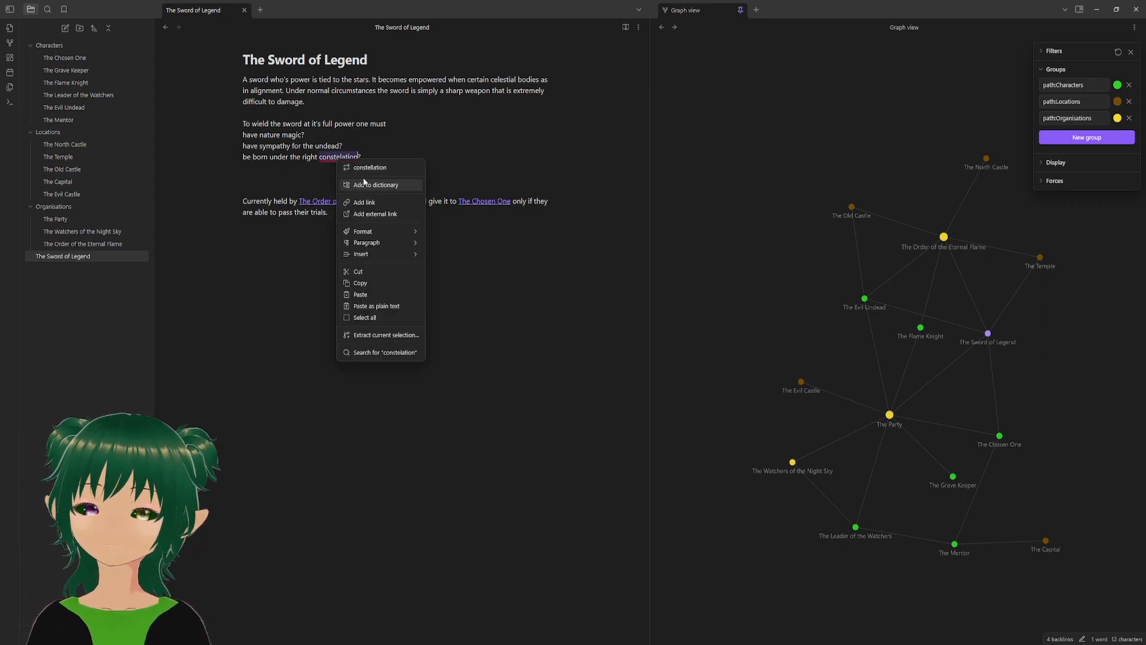
{"action": "left_click", "coordinate": [359, 171]}
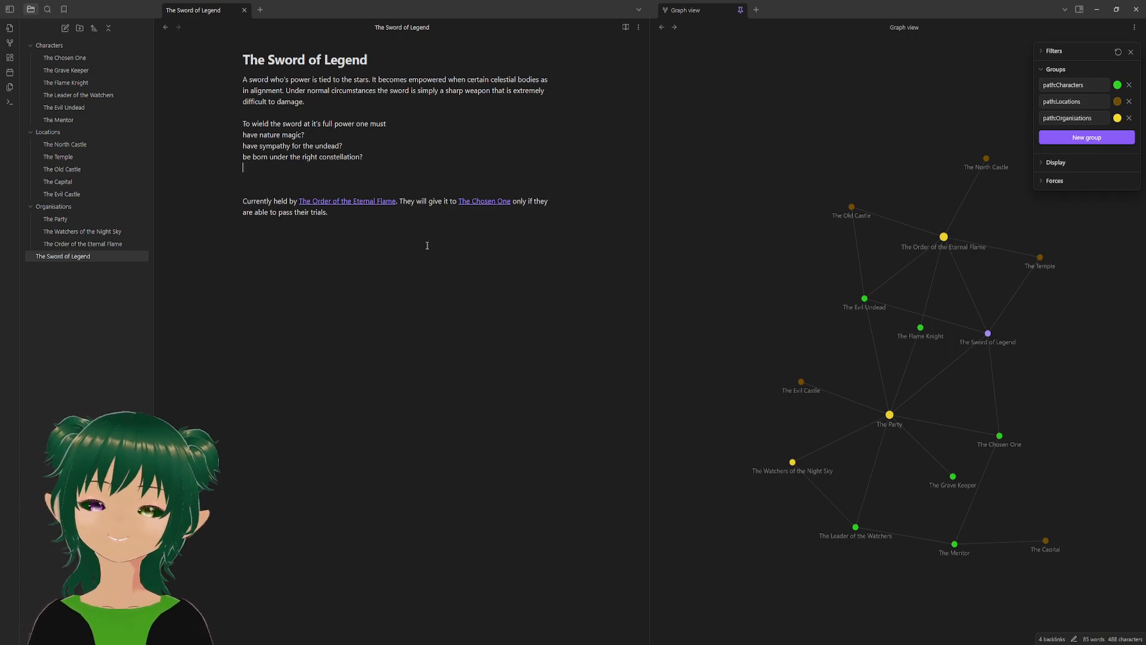
- Delete the idea line about being born under the right constellation
{"action": "key", "text": "Return"}
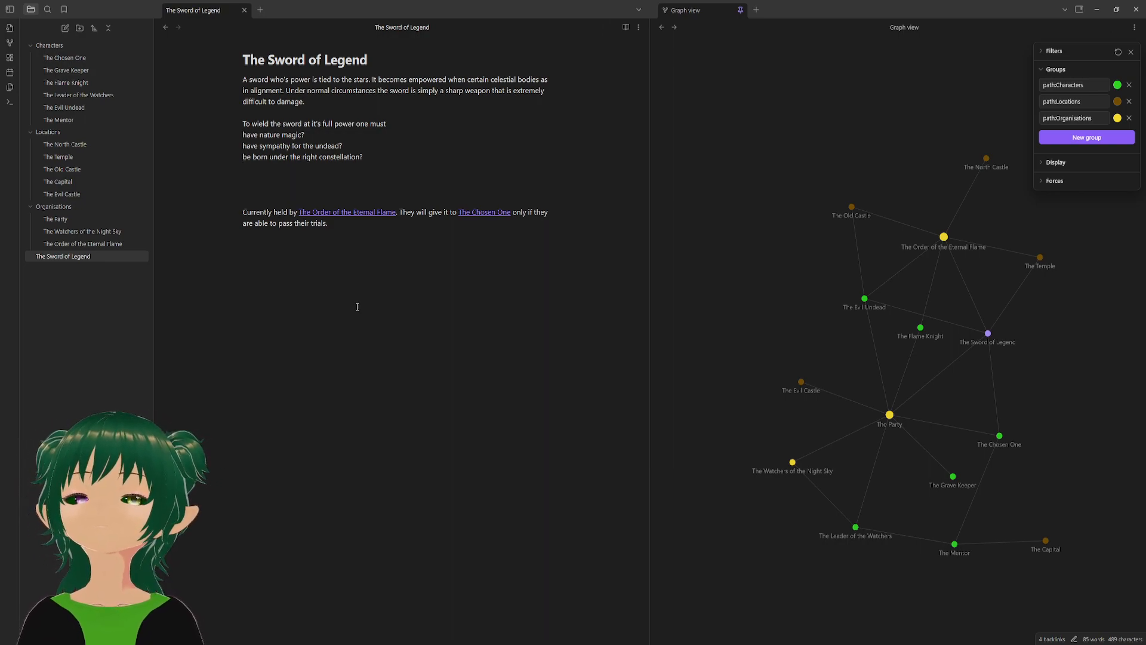
{"action": "key", "text": "shift+Up"}
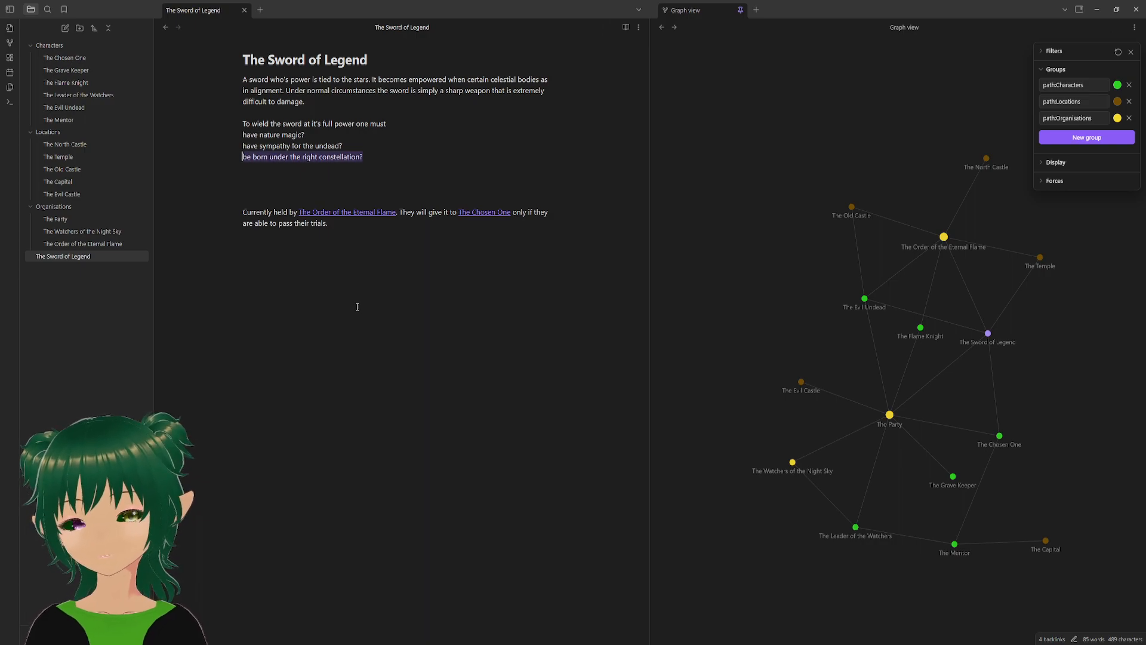
{"action": "key", "text": "BackSpace"}
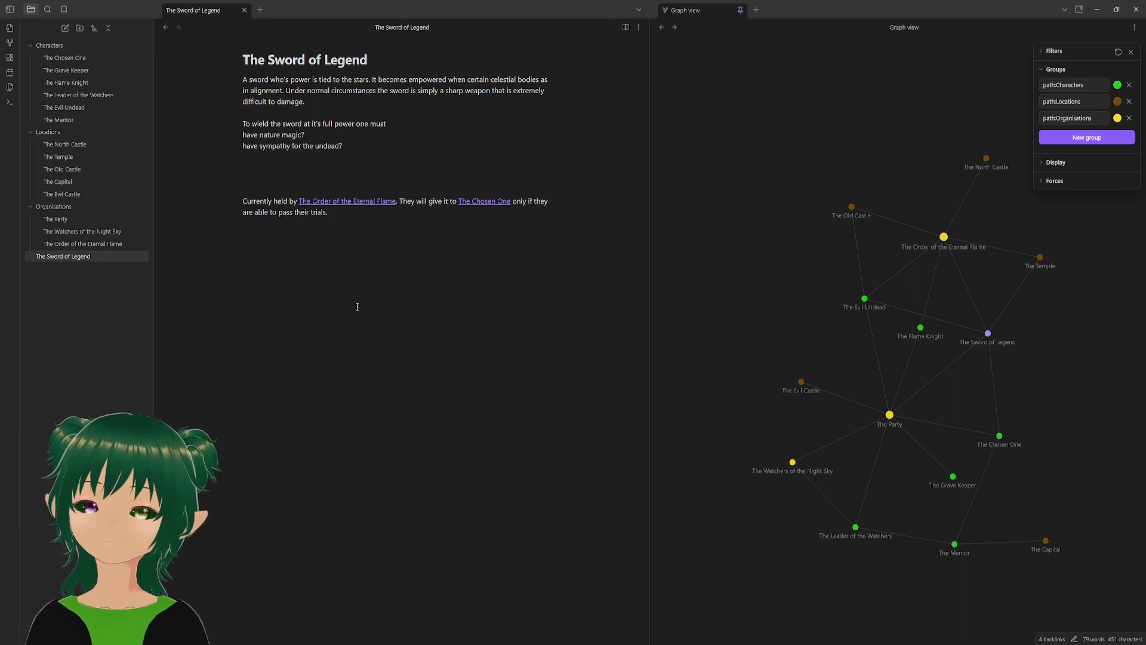
- Replace the nature magic and undead sympathy idea lines with "pass it's test. The Chosen one was chosen because"
{"action": "left_click_drag", "start_coordinate": [250, 155], "coordinate": [397, 128]}
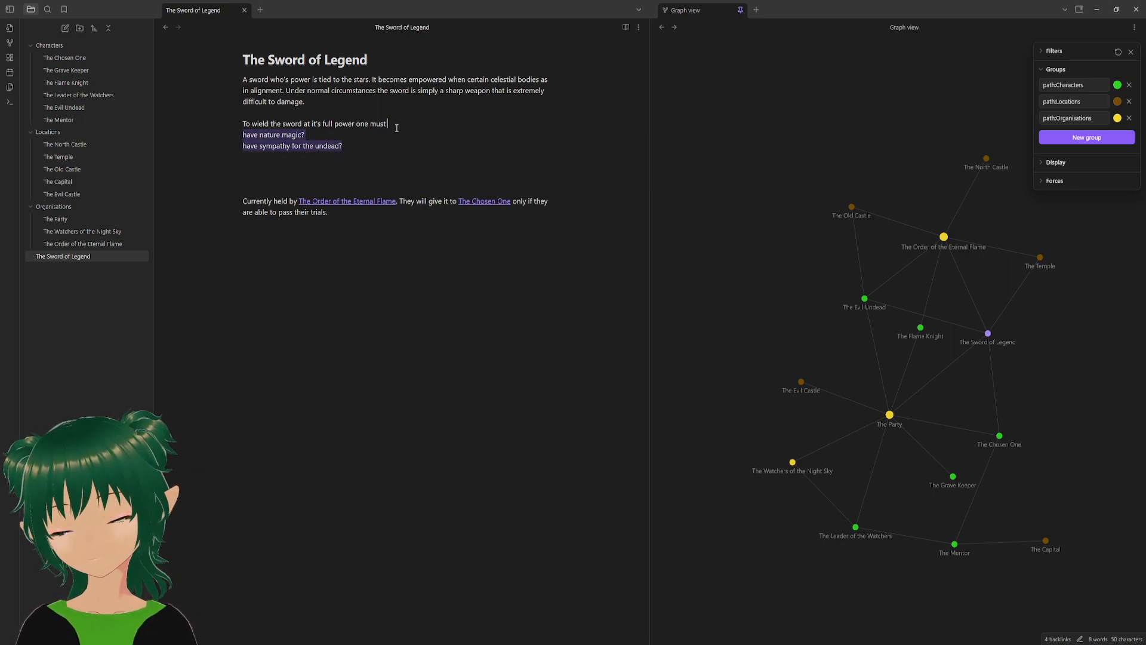
{"action": "type", "text": "pass it's test"}
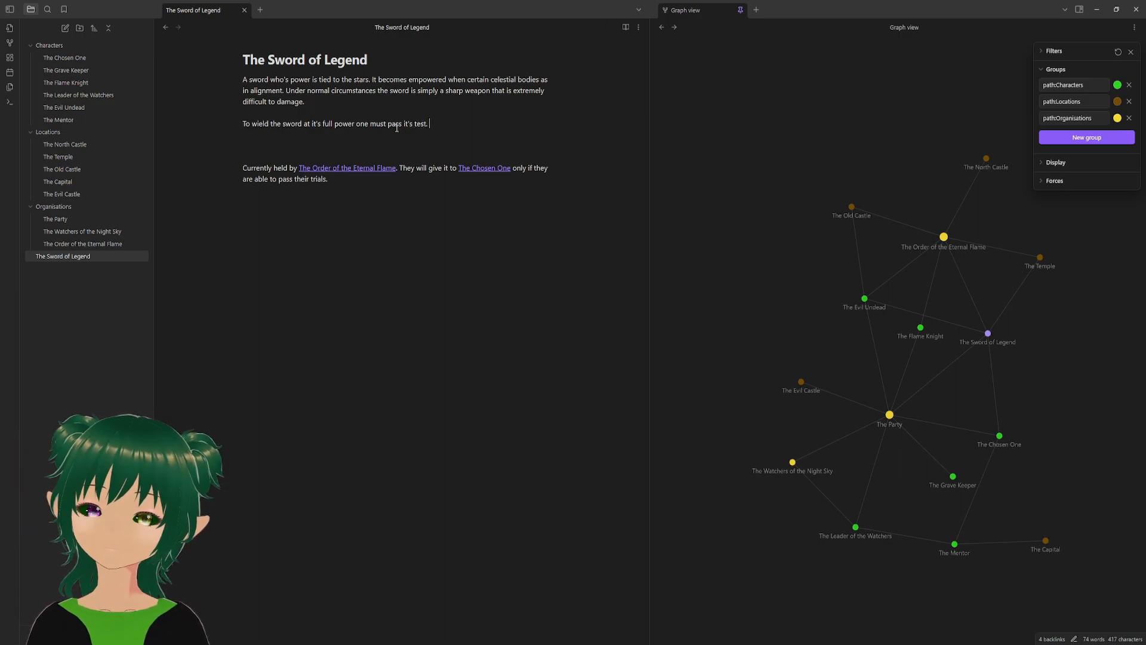
{"action": "type", "text": ". The"}
{"action": "type", "text": " Chosen one"}
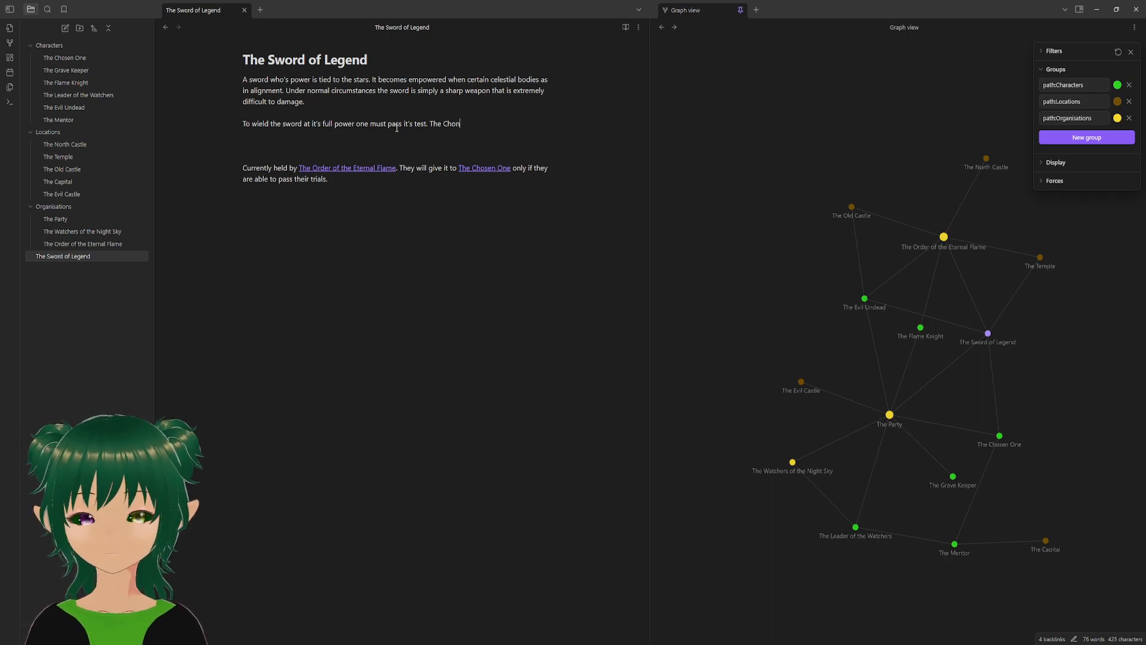
{"action": "type", "text": " was chos"}
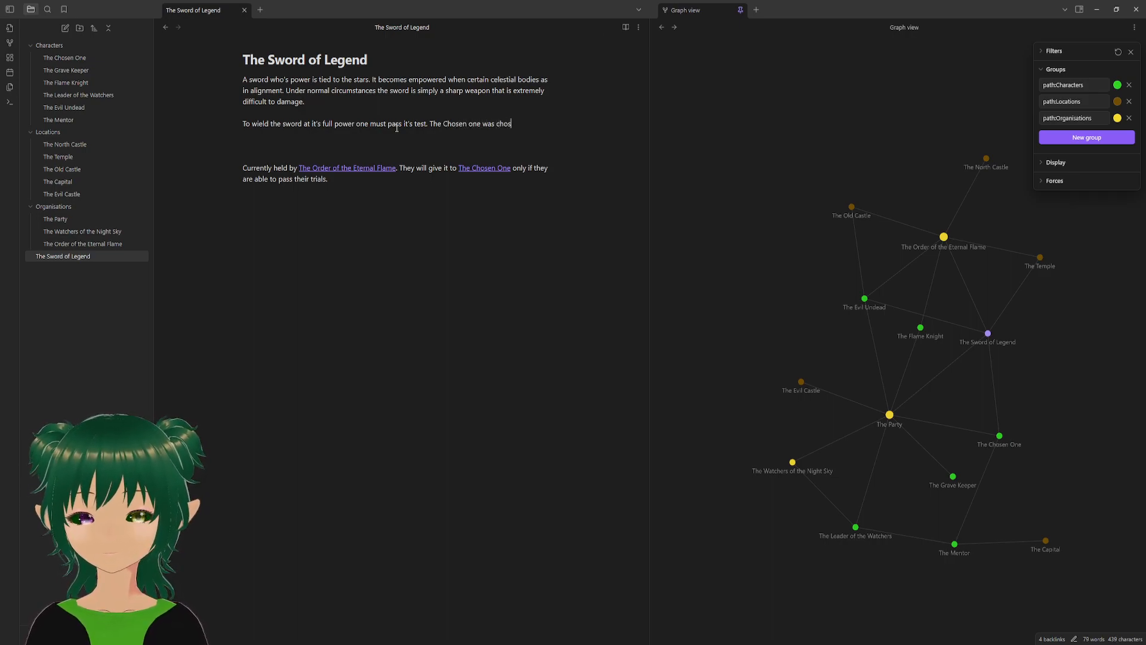
{"action": "type", "text": "en because"}
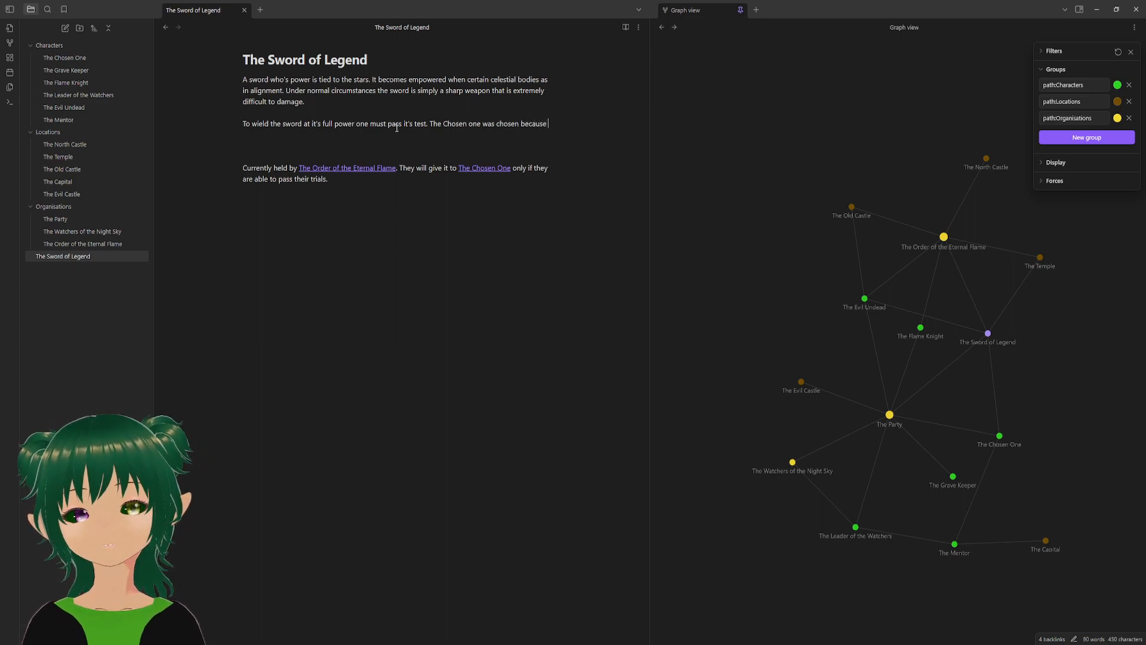
- Complete the Chosen one sentence with "their skill set and personality led the mentor and leader of the watchers to believe they would be capable."
{"action": "type", "text": " their skill s"}
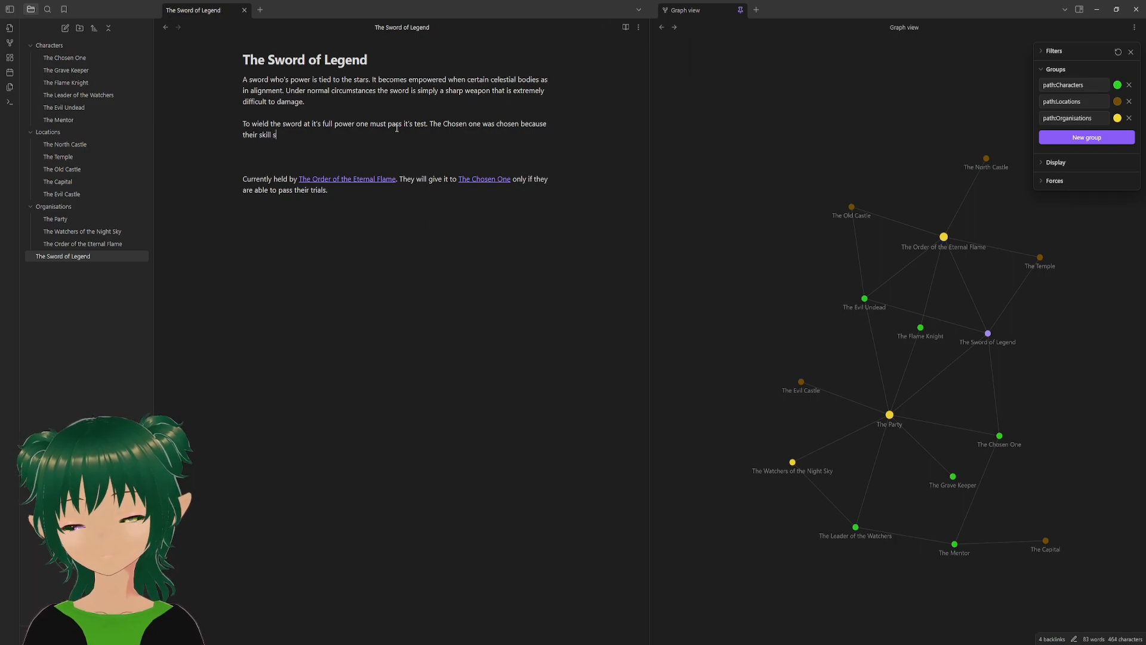
{"action": "type", "text": "et and persona"}
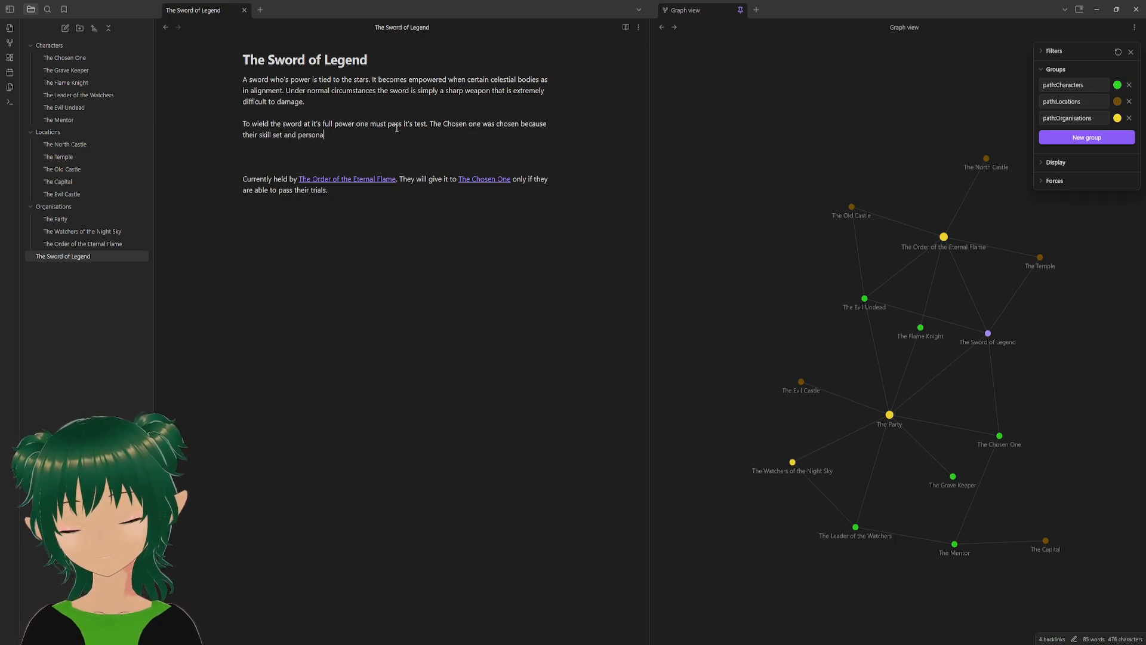
{"action": "type", "text": "lity led the ment"}
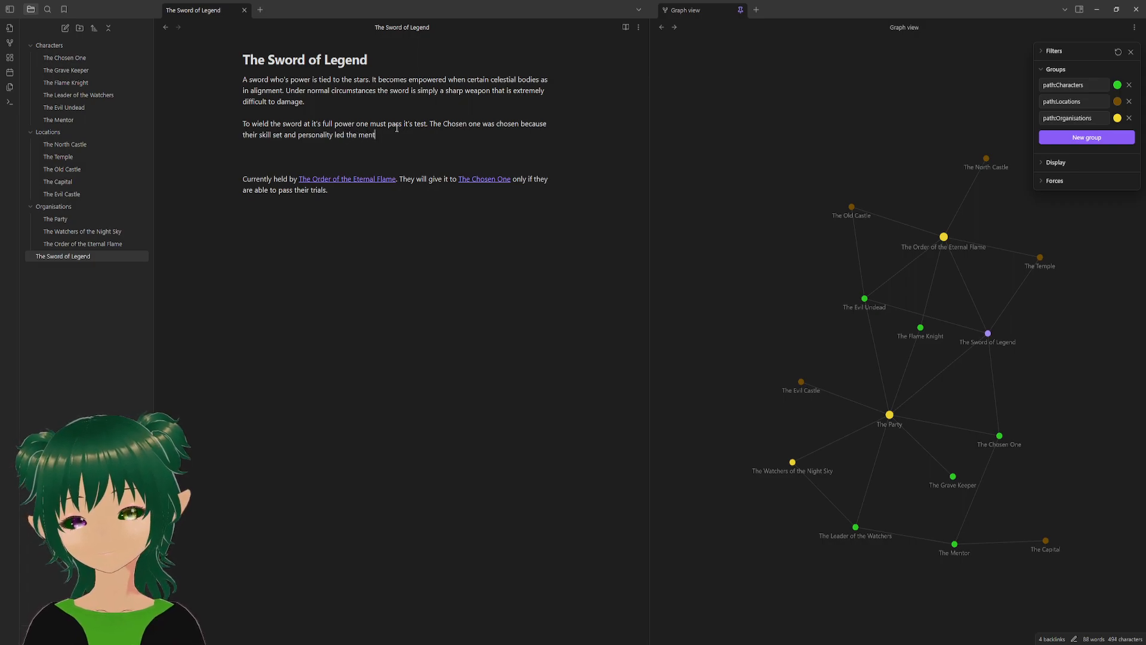
{"action": "type", "text": "or and "}
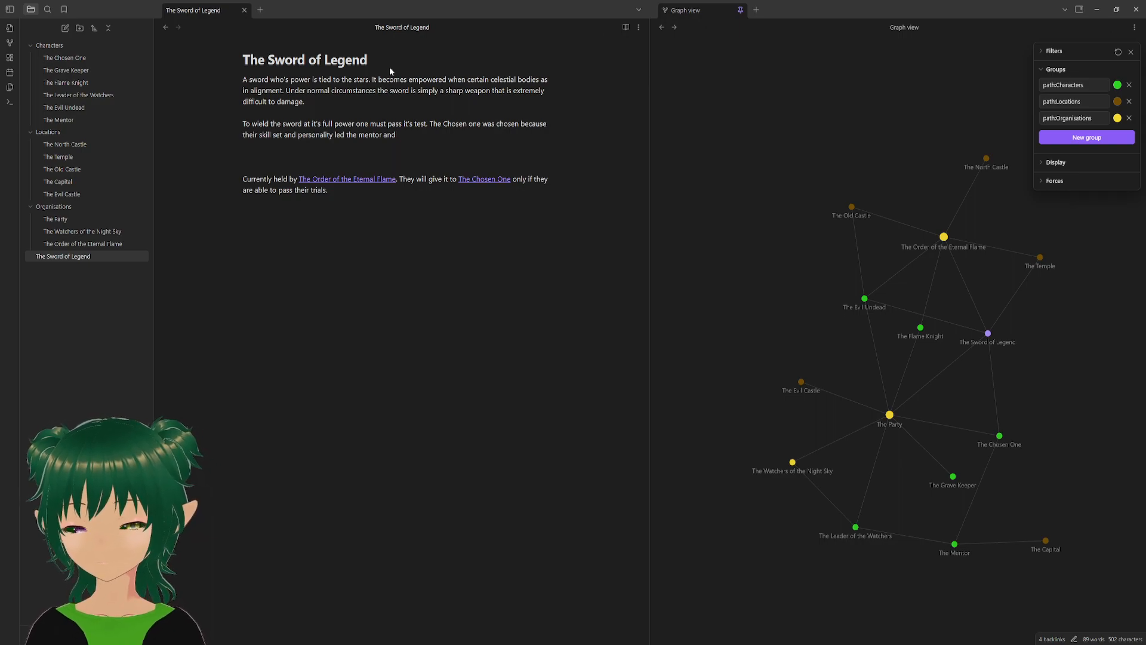
{"action": "type", "text": "leader of the watchers to "}
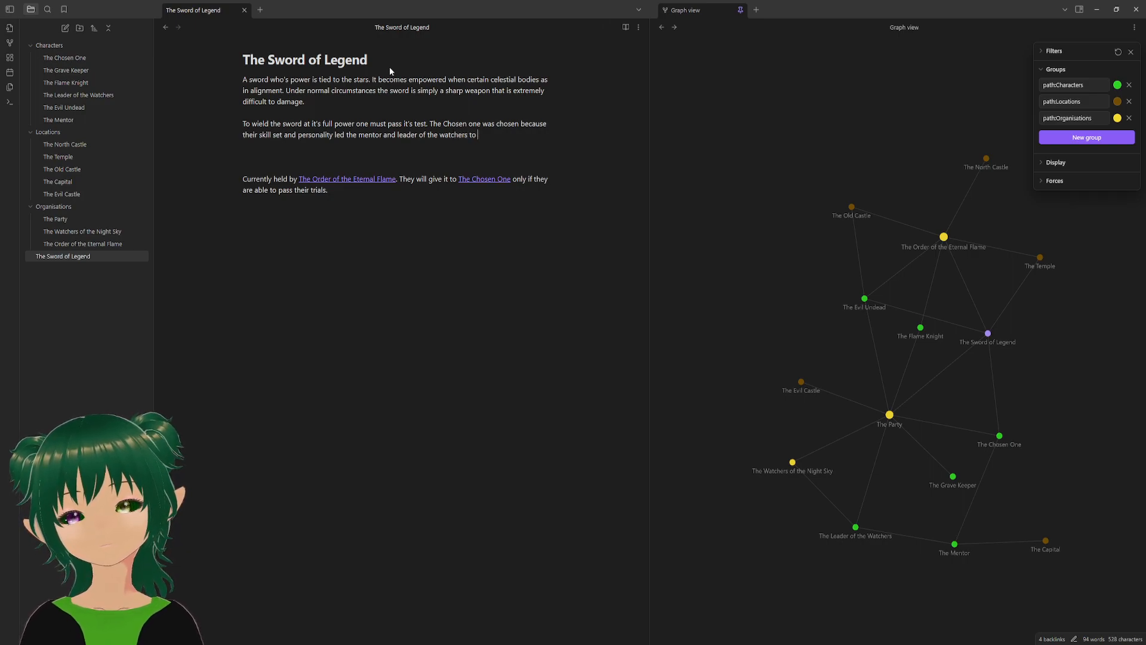
{"action": "type", "text": "bel"}
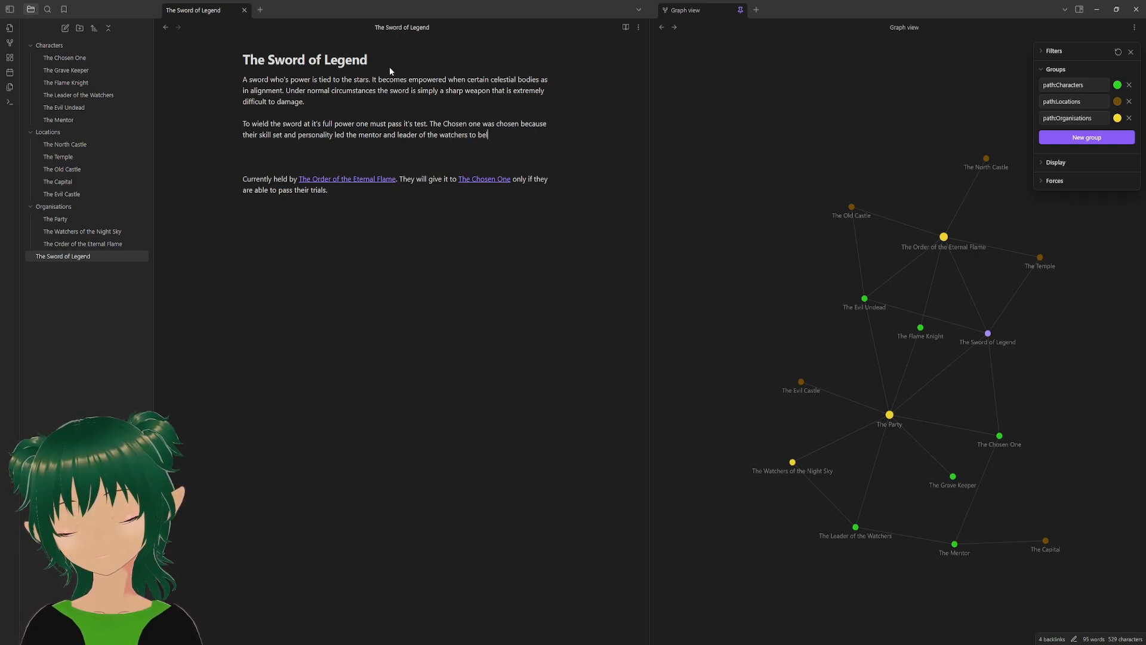
{"action": "type", "text": "ieve they would be "}
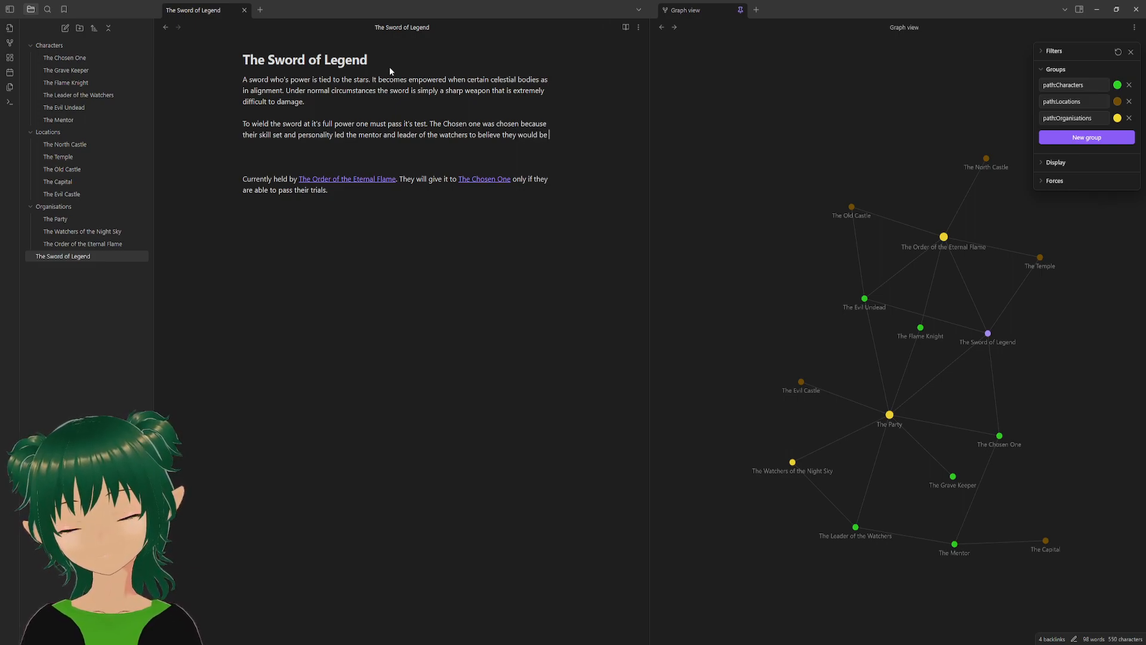
{"action": "type", "text": "capable"}
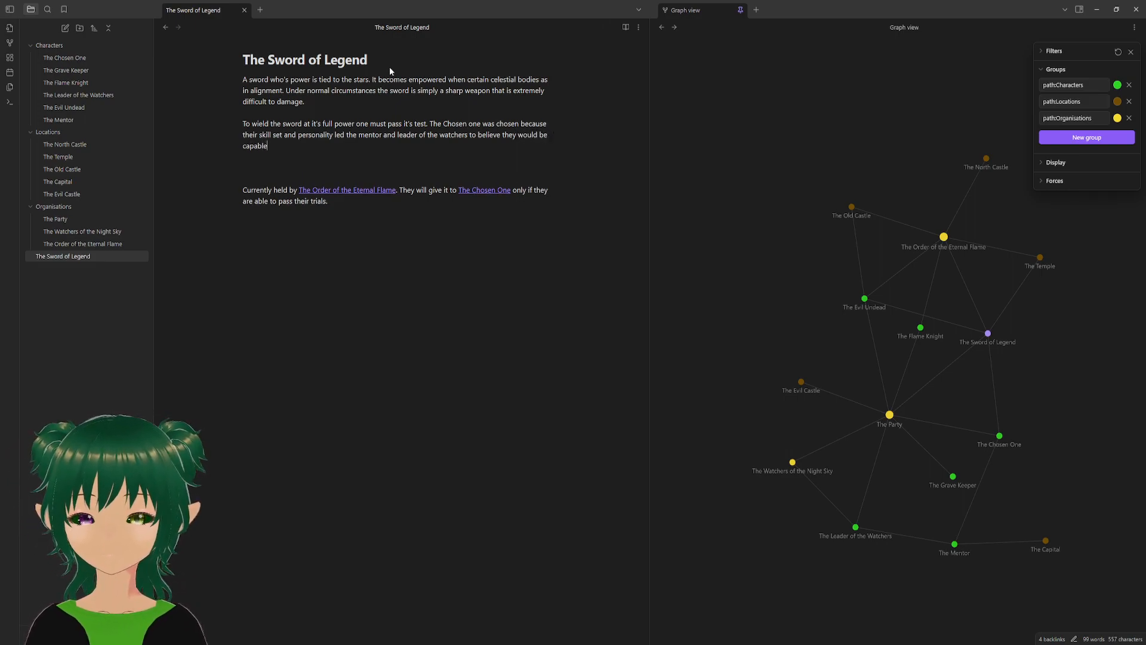
{"action": "type", "text": "."}
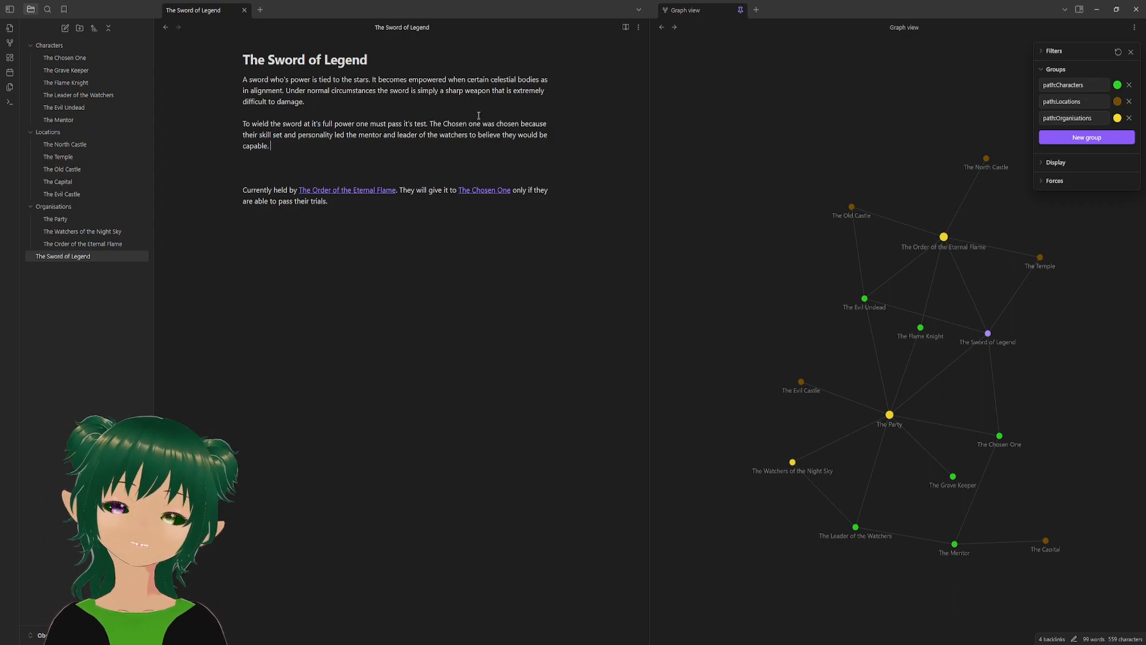
- Rearrange the graph by moving The Grave Keeper node to the other side of The Party and nudging The North Castle node
{"action": "left_click_drag", "start_coordinate": [953, 476], "coordinate": [780, 328]}
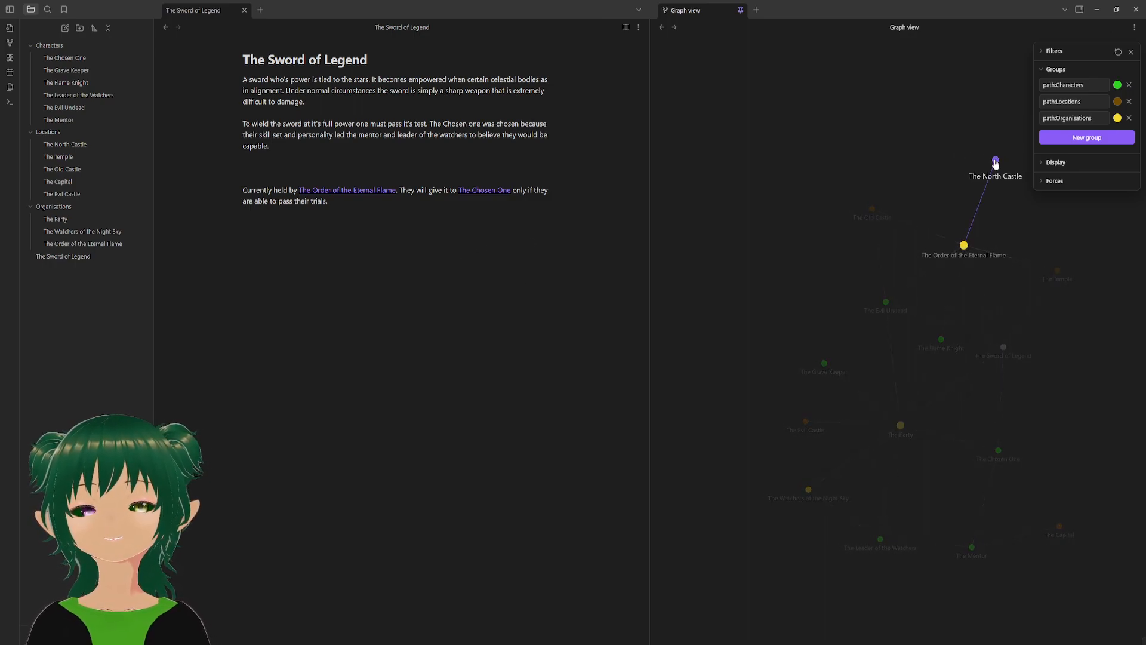
{"action": "left_click_drag", "start_coordinate": [997, 163], "coordinate": [973, 157]}
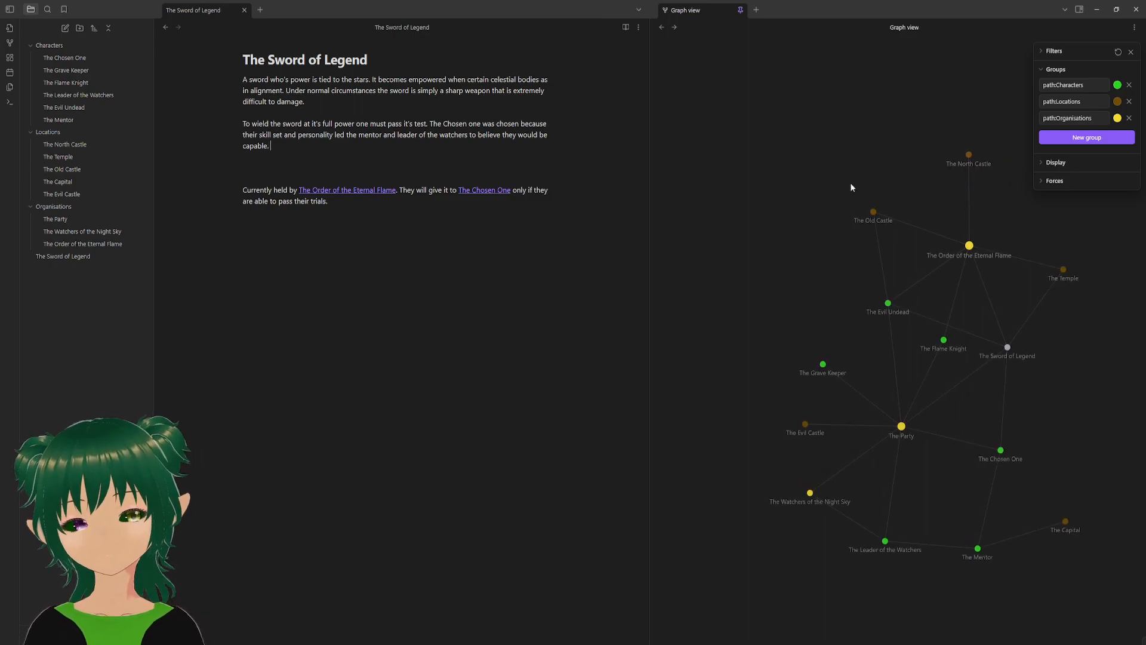
- Replace the sentence about why the Chosen one was chosen with "The sword is attuned to undeath."
{"action": "left_click", "coordinate": [318, 148]}
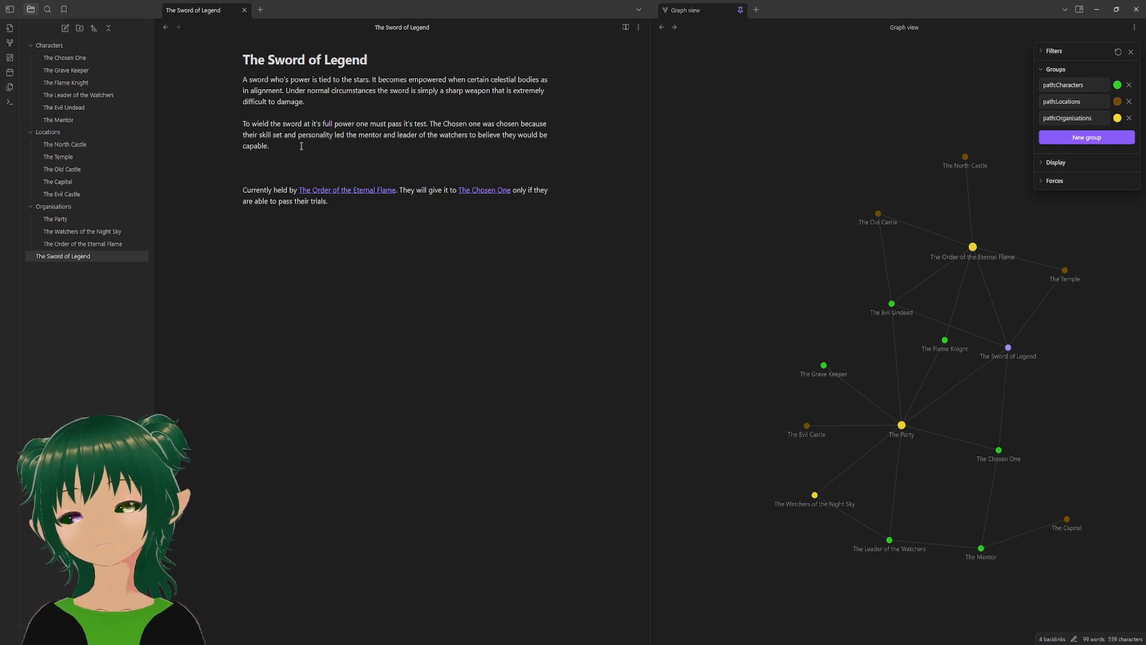
{"action": "left_click_drag", "start_coordinate": [446, 150], "coordinate": [429, 127]}
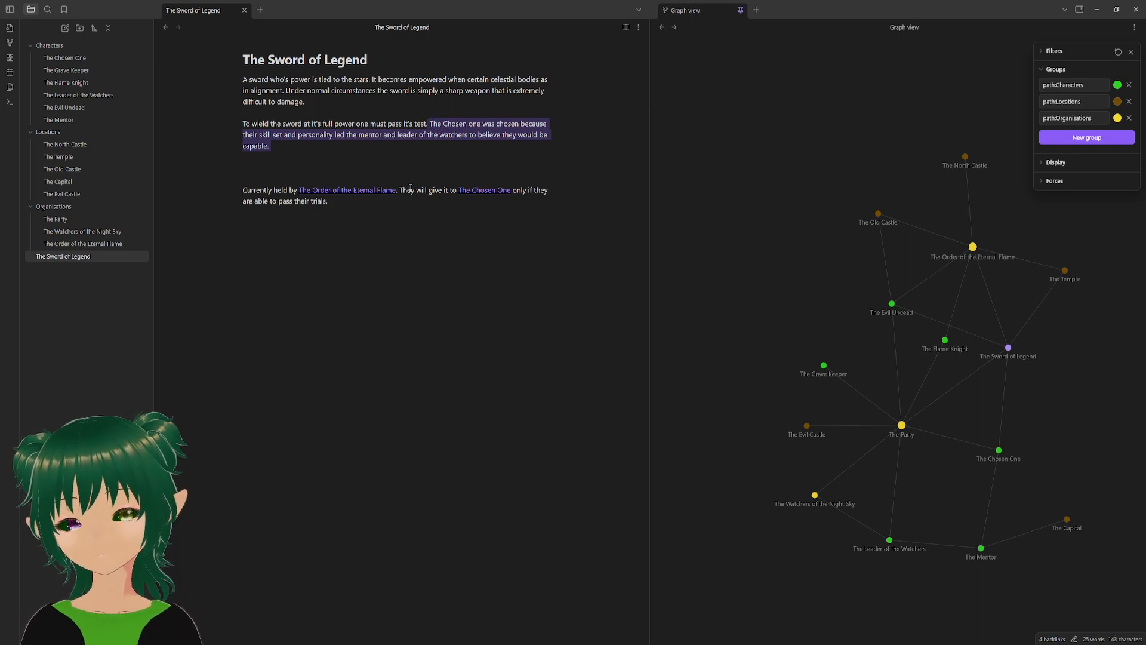
{"action": "type", "text": "The"}
{"action": "key", "text": "BackSpace"}
{"action": "key", "text": "BackSpace"}
{"action": "key", "text": "BackSpace"}
{"action": "key", "text": "BackSpace"}
{"action": "type", "text": "The "}
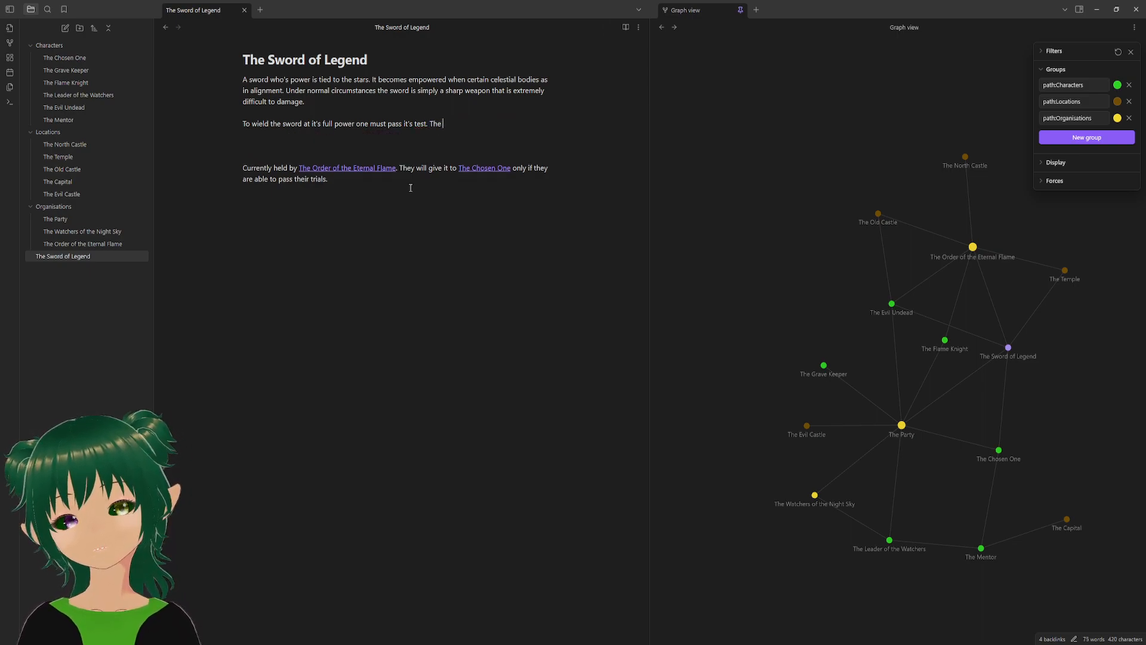
{"action": "type", "text": "sword is"}
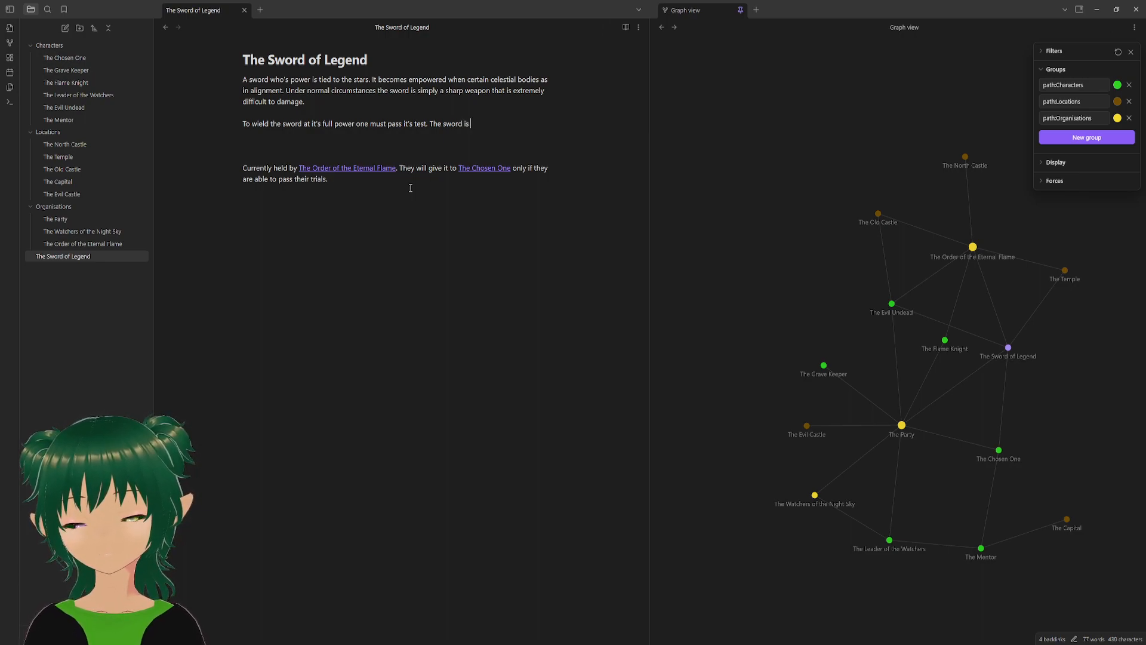
{"action": "type", "text": " attuned to "}
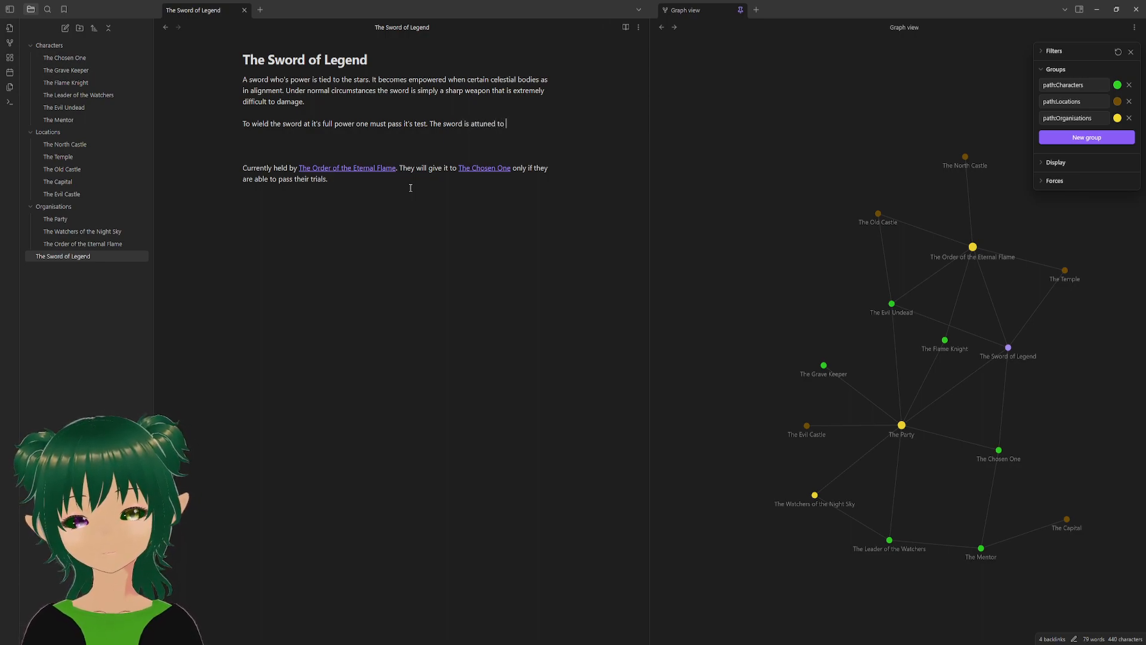
{"action": "type", "text": "undeath "}
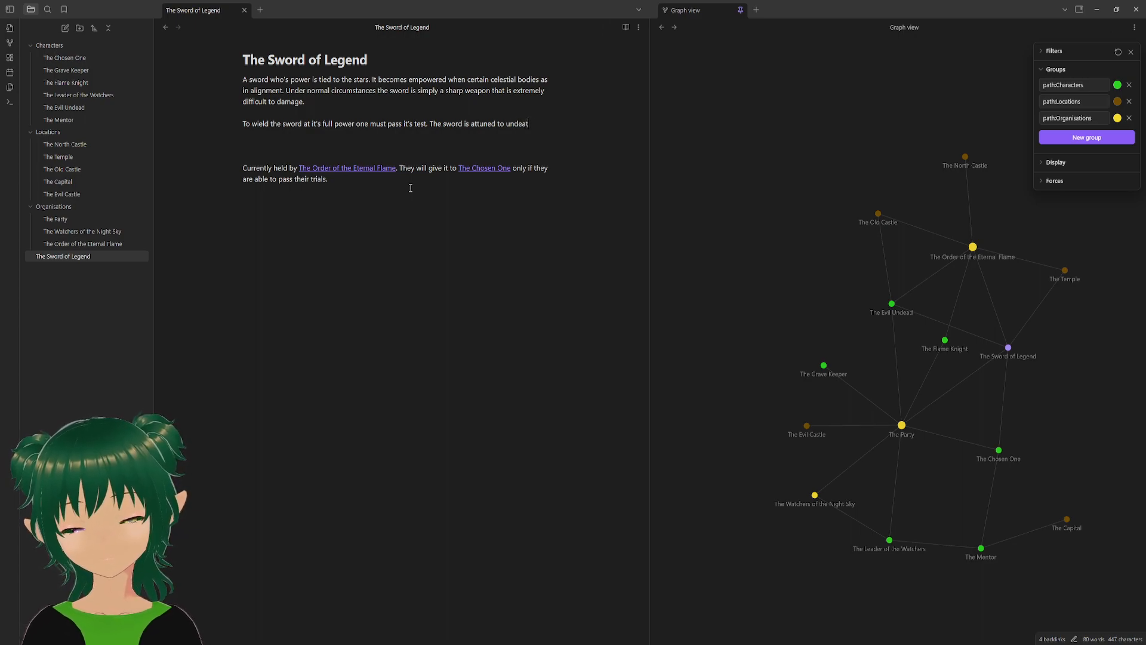
- Continue the paragraph with "While normal undead can be overwhelmed with opposing powers like fire or life"
{"action": "type", "text": " While normal undead "}
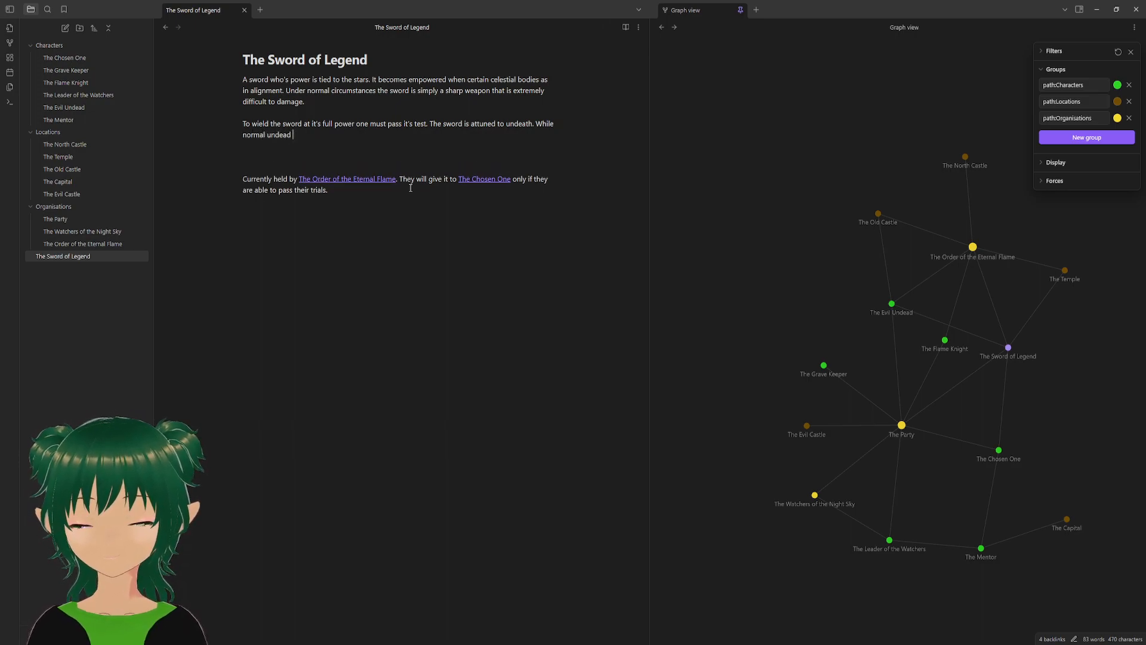
{"action": "type", "text": "can be overwhelmed with opposing power s "}
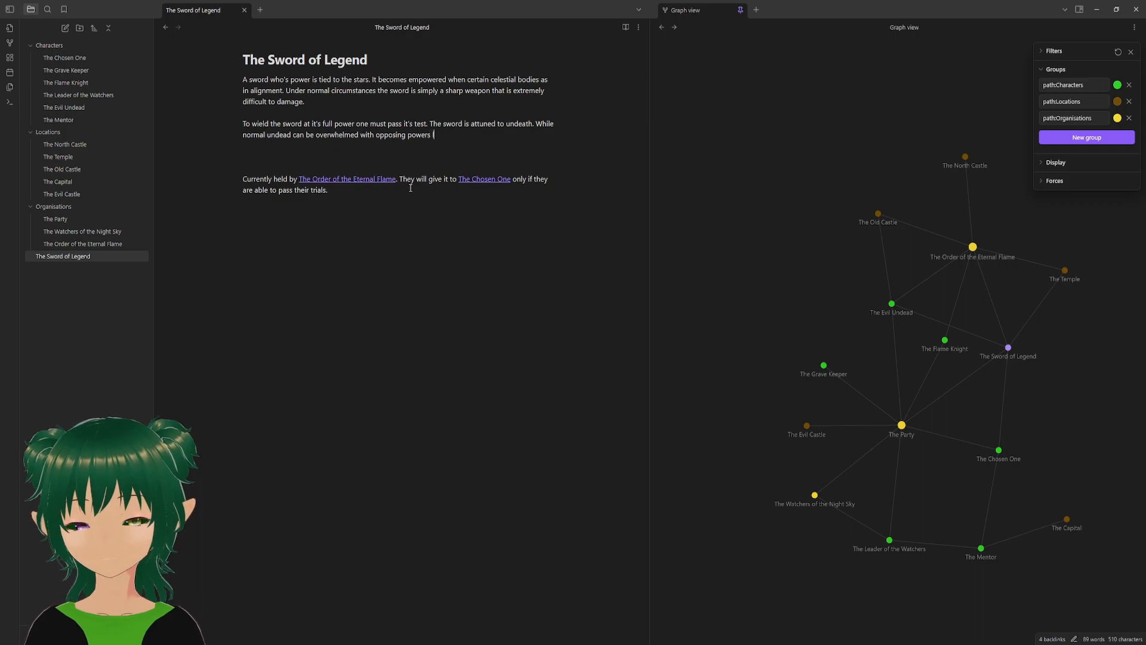
{"action": "type", "text": "like frie"}
{"action": "key", "text": "BackSpace"}
{"action": "key", "text": "BackSpace"}
{"action": "key", "text": "BackSpace"}
{"action": "type", "text": "ile normal undead can be overwhelmed with oppos"}
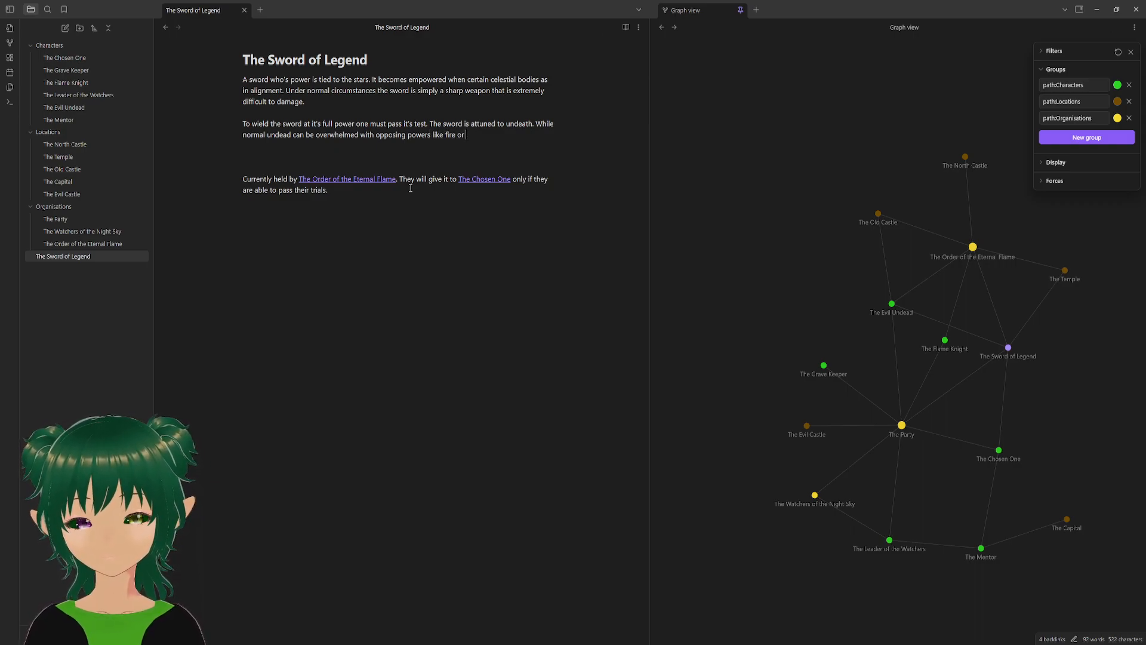
{"action": "type", "text": "ing powers like fire or life su"}
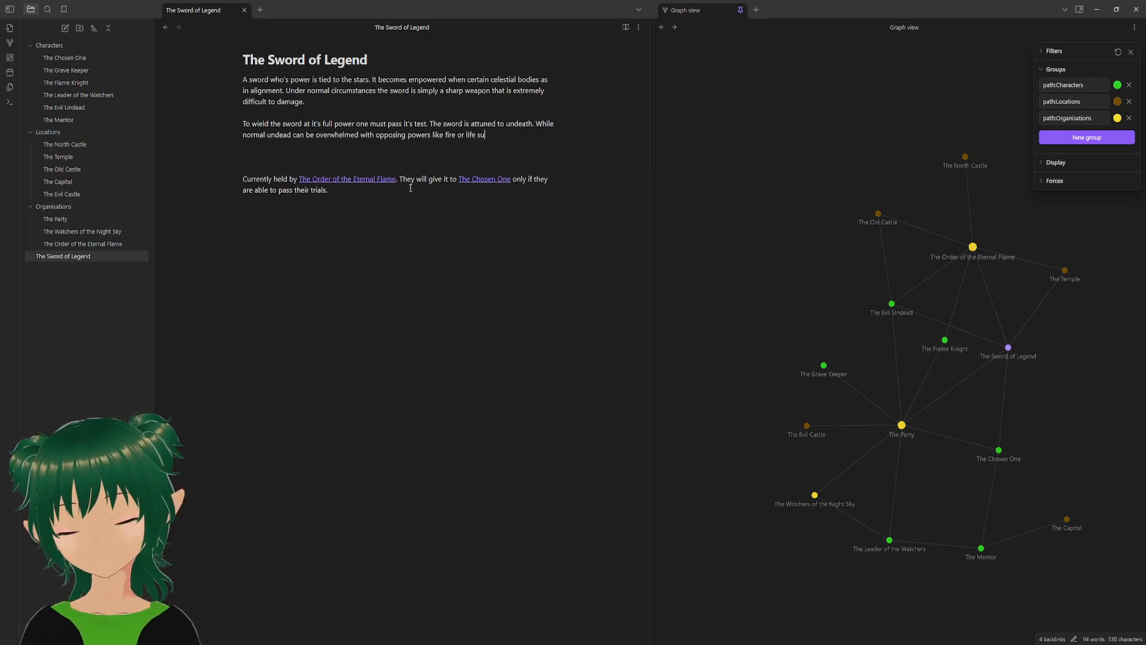
- Finish the undead sentence with "sufficiently powerful ones must be defeated by a greater power in their own element.", correcting the spelling of "defeated"
{"action": "type", "text": "fficiently power"}
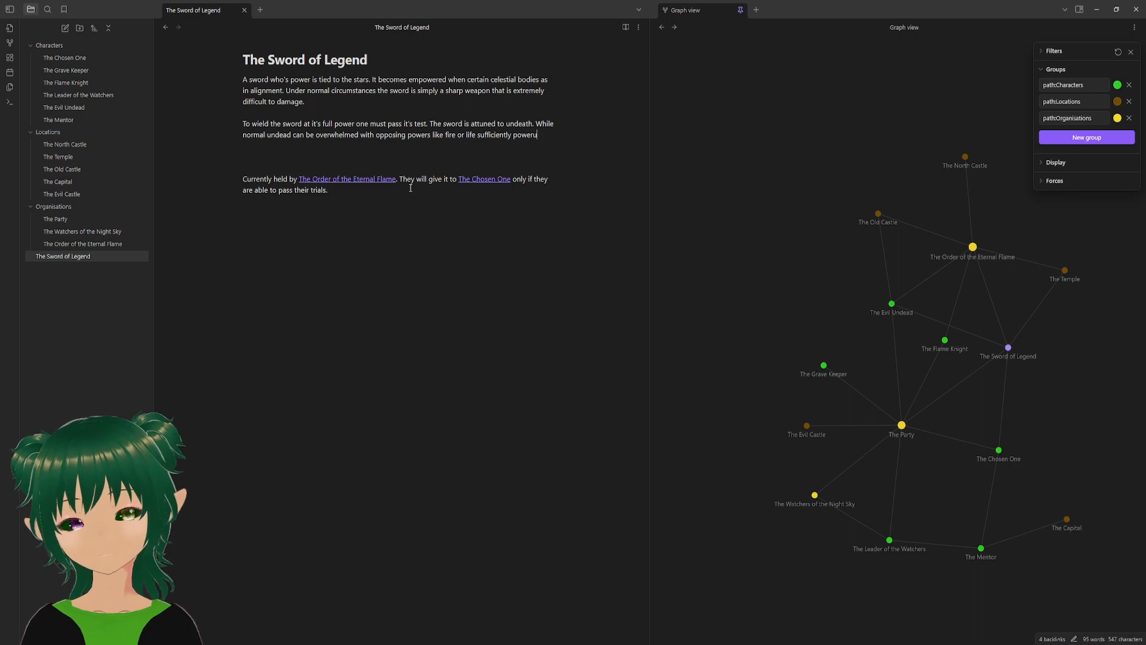
{"action": "type", "text": "ful o"}
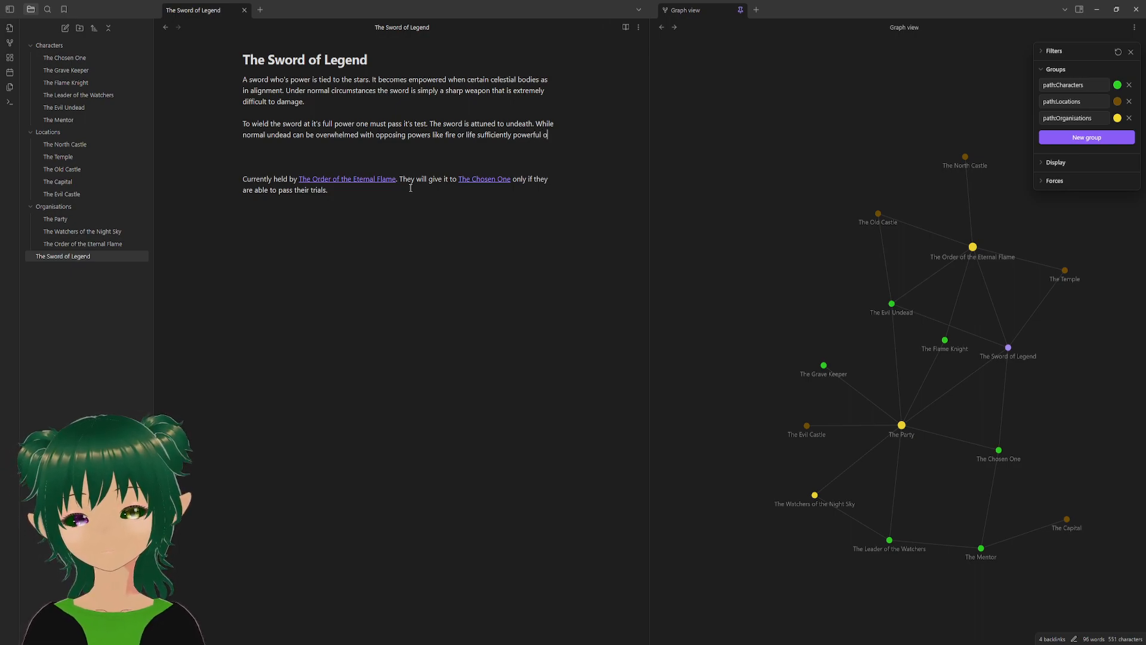
{"action": "type", "text": "nes must be "}
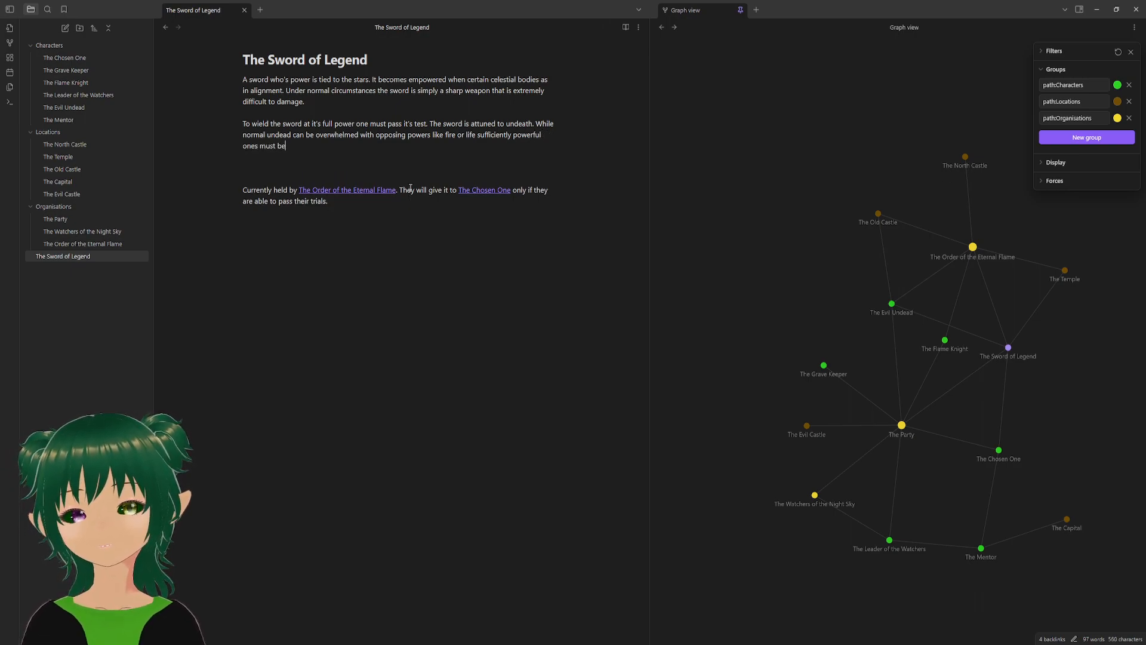
{"action": "type", "text": "deaf"}
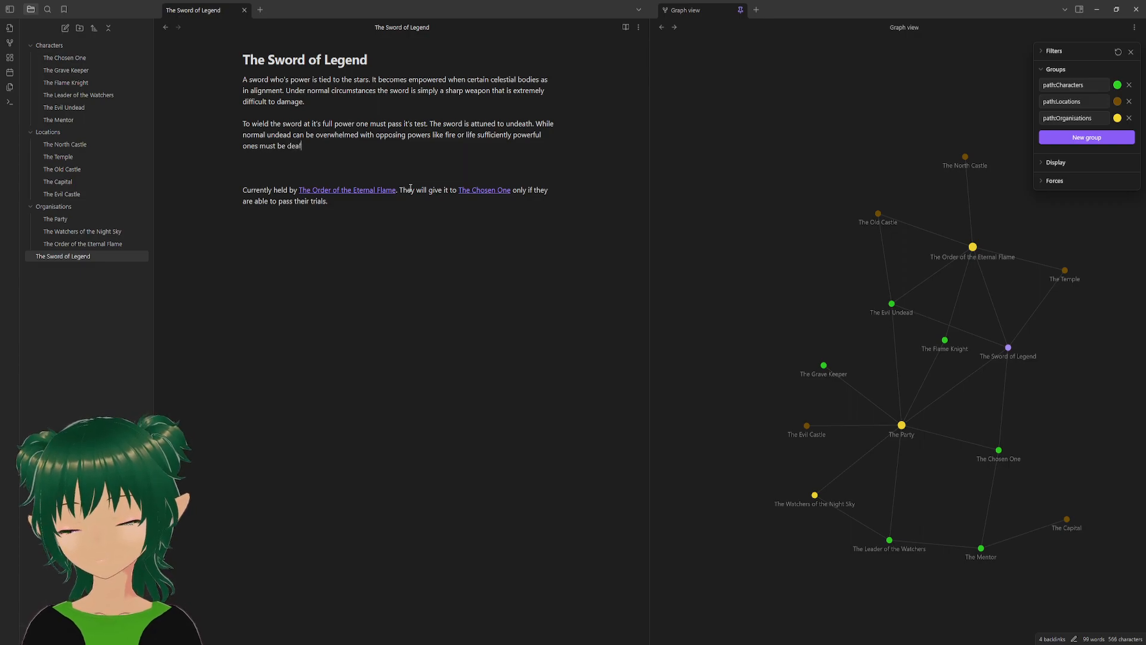
{"action": "type", "text": "eated by a greater power"}
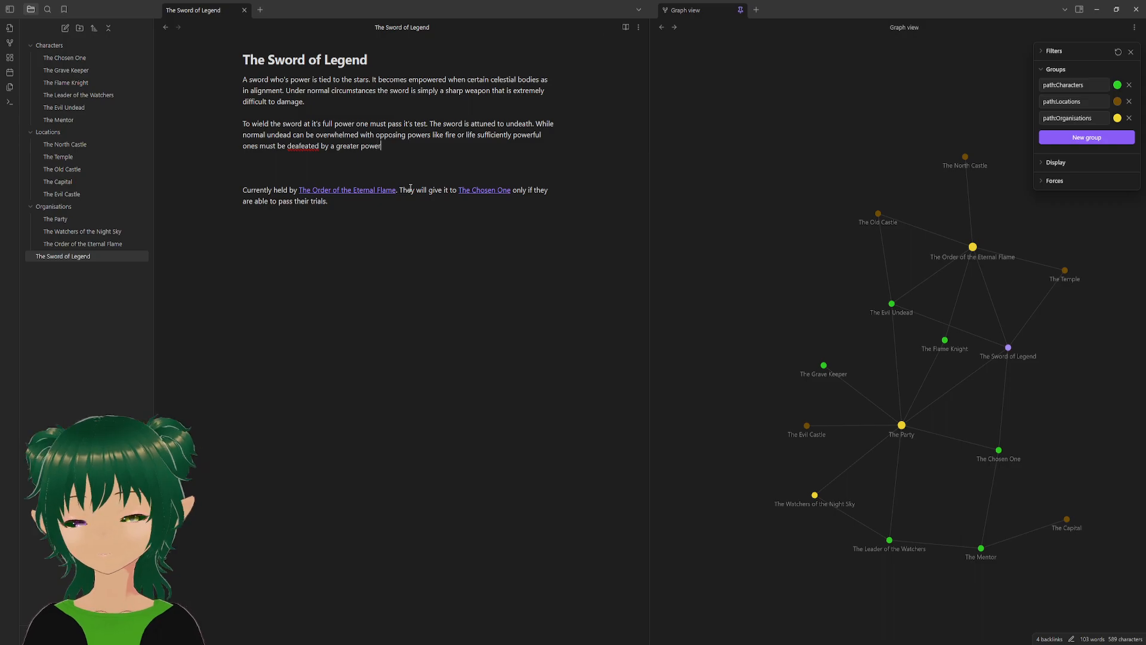
{"action": "type", "text": " in their ow"}
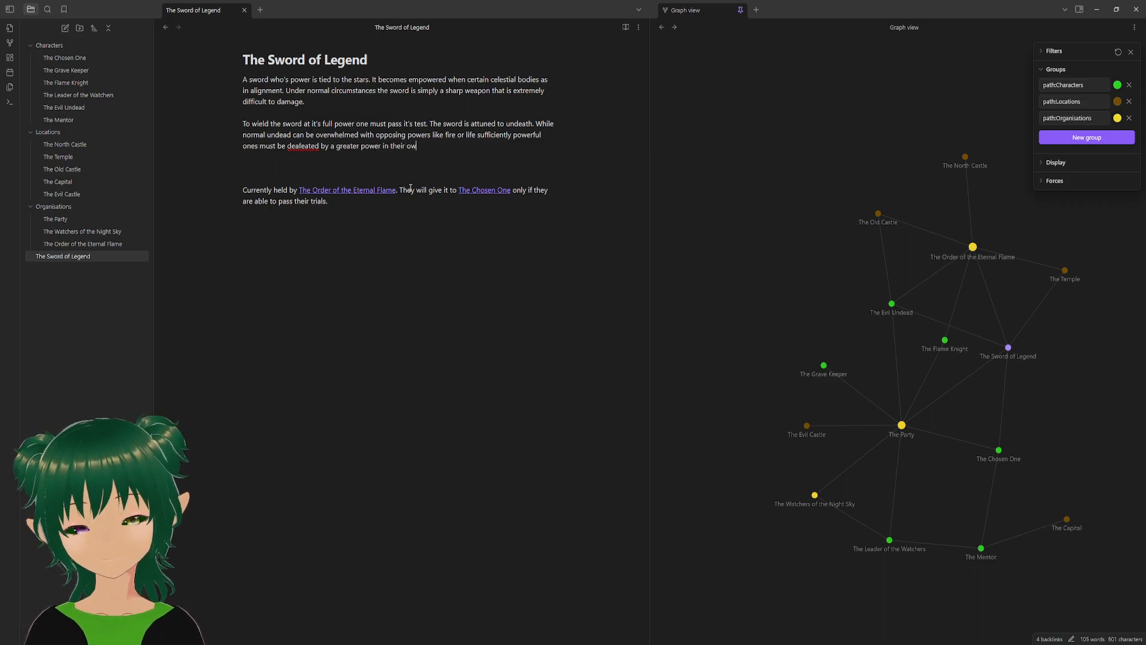
{"action": "type", "text": "n element."}
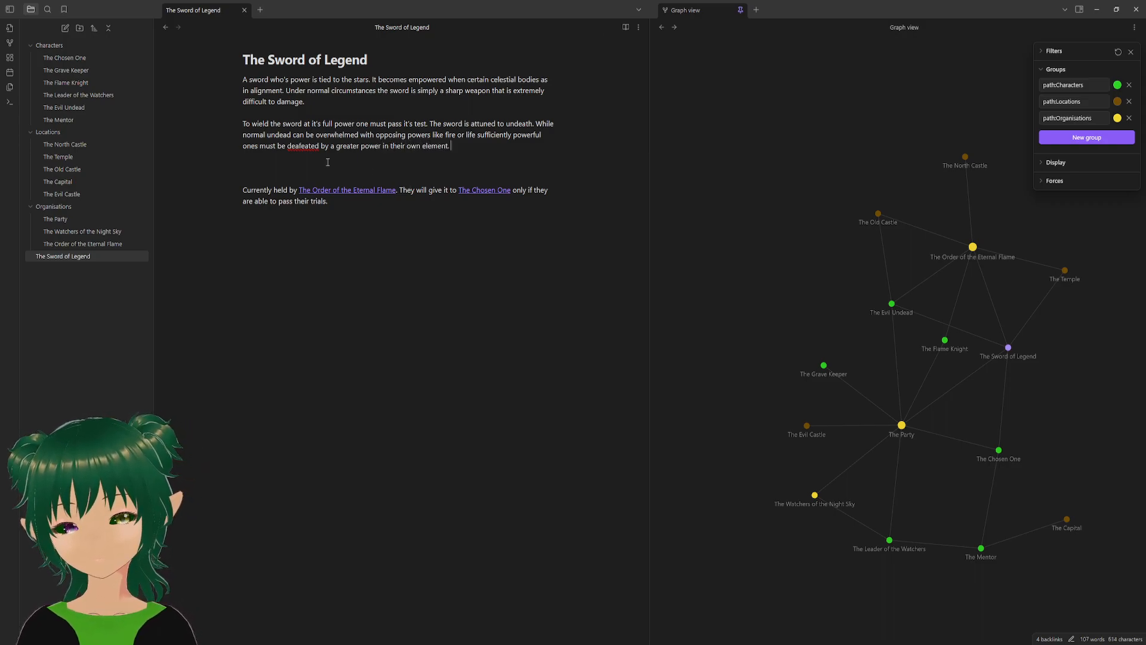
{"action": "right_click", "coordinate": [301, 146]}
{"action": "left_click", "coordinate": [309, 161]}
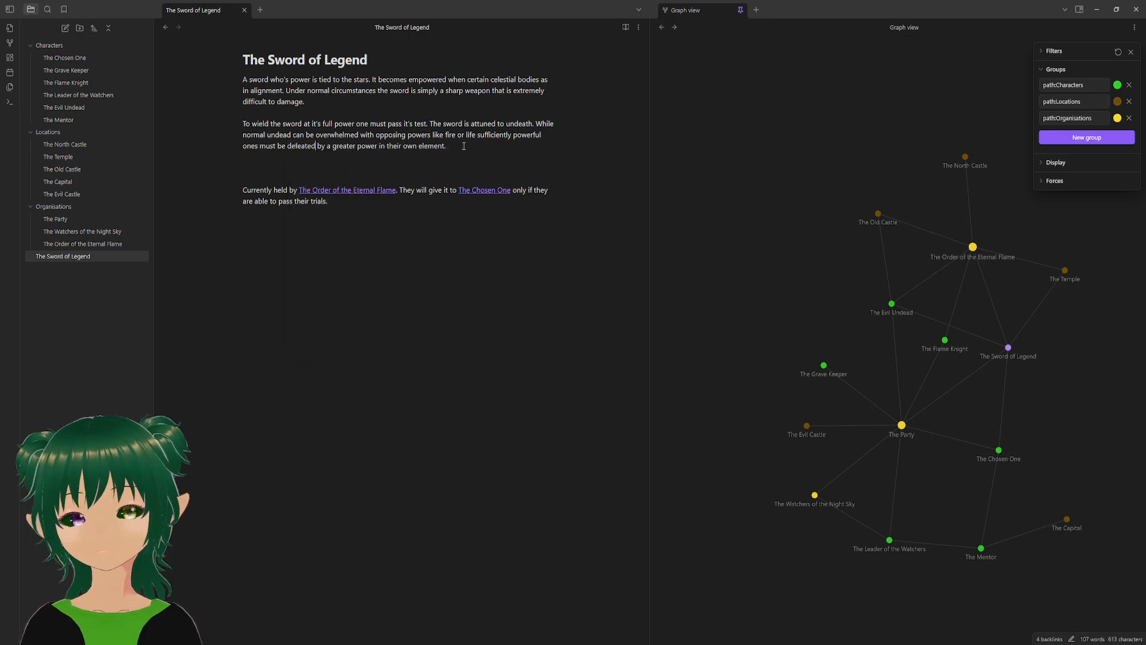
- Begin a new sentence in the same paragraph reading "As such the sword can only be wielded"
{"action": "type", "text": "As such the sword can onl"}
{"action": "type", "text": "be "}
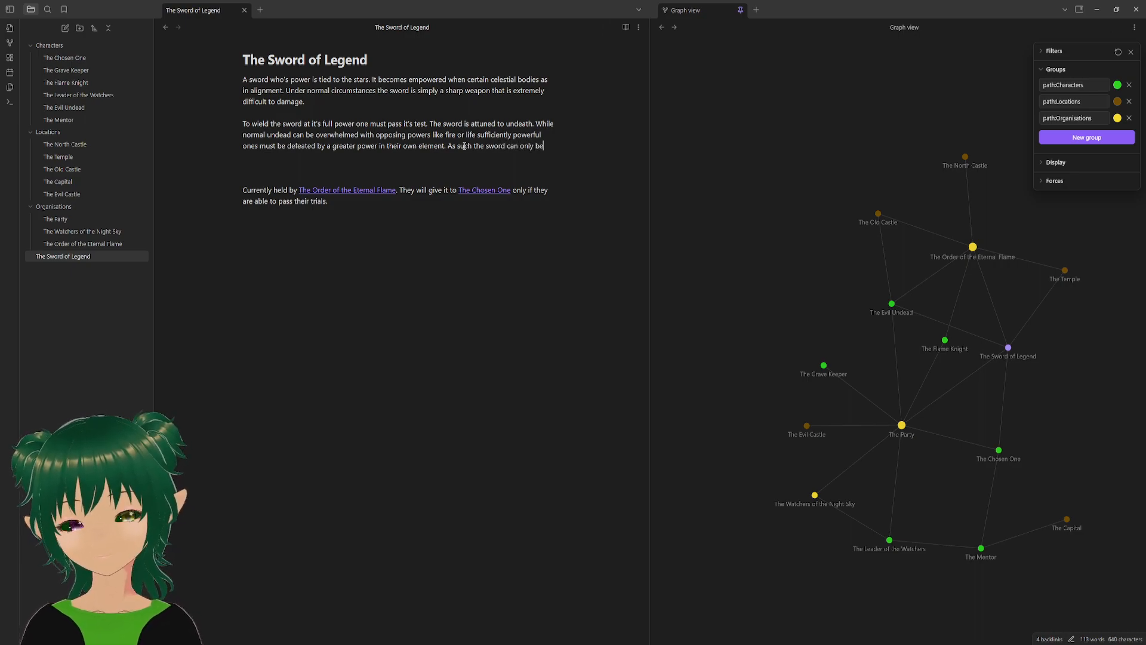
{"action": "type", "text": "wielded a"}
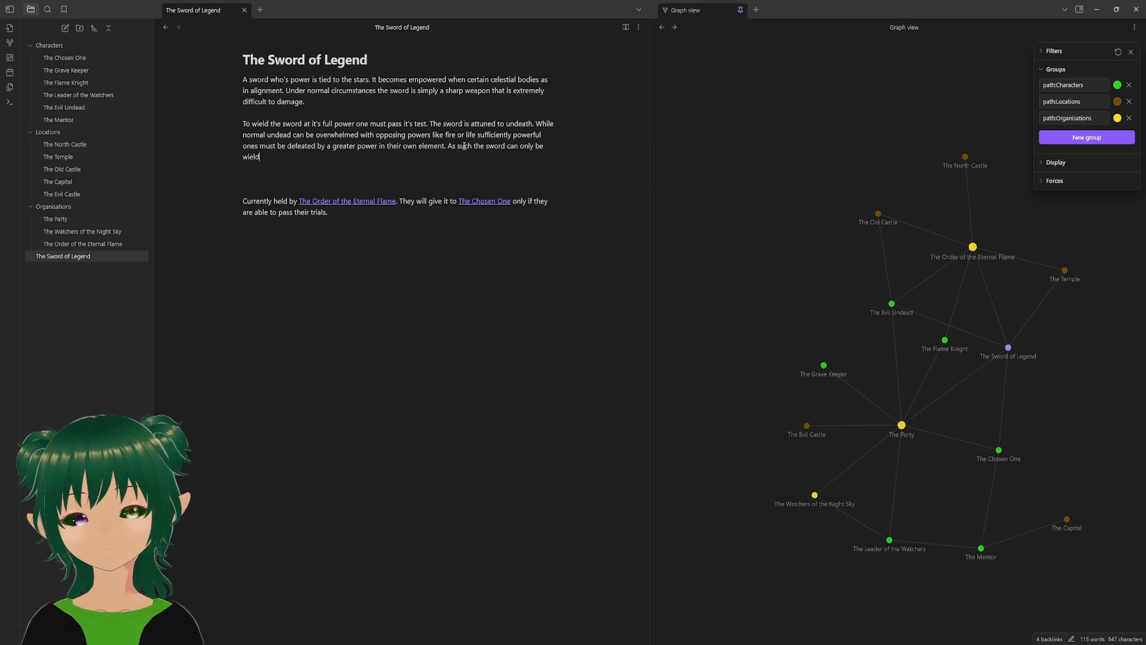
- Replace "can only be wielded" with "is full of" in the sentence starting "As such the sword"
{"action": "key", "text": "BackSpace"}
{"action": "key", "text": "BackSpace"}
{"action": "key", "text": "BackSpace"}
{"action": "key", "text": "BackSpace"}
{"action": "key", "text": "BackSpace"}
{"action": "key", "text": "BackSpace"}
{"action": "key", "text": "BackSpace"}
{"action": "key", "text": "BackSpace"}
{"action": "key", "text": "BackSpace"}
{"action": "key", "text": "BackSpace"}
{"action": "key", "text": "BackSpace"}
{"action": "key", "text": "BackSpace"}
{"action": "key", "text": "BackSpace"}
{"action": "key", "text": "BackSpace"}
{"action": "key", "text": "BackSpace"}
{"action": "key", "text": "BackSpace"}
{"action": "key", "text": "BackSpace"}
{"action": "key", "text": "BackSpace"}
{"action": "key", "text": "BackSpace"}
{"action": "key", "text": "BackSpace"}
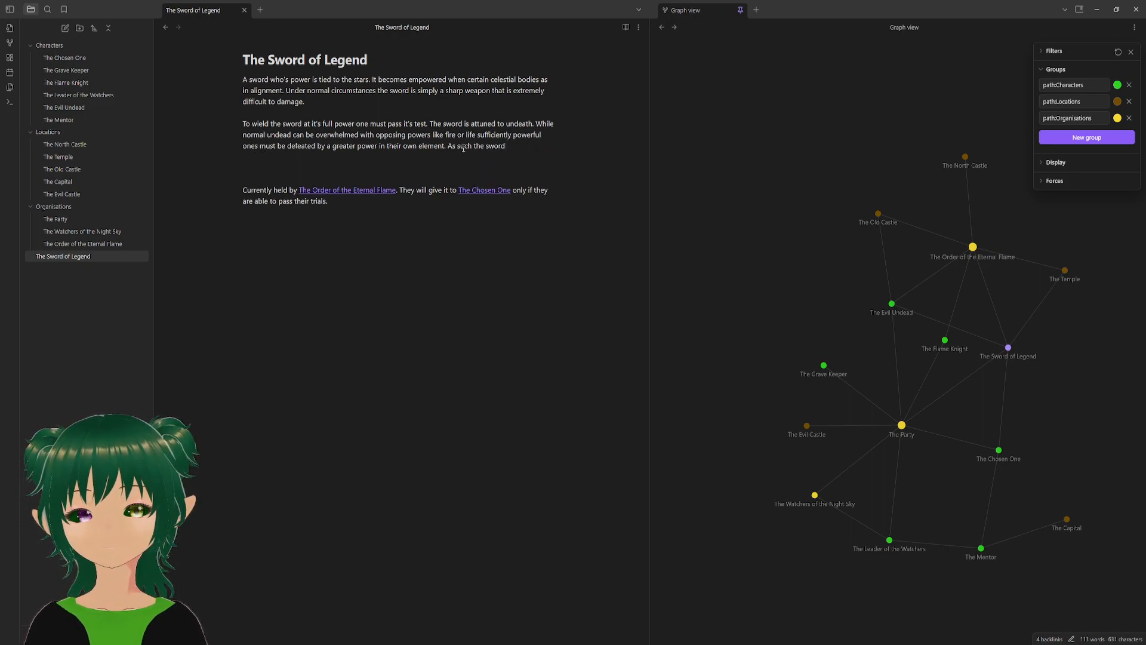
{"action": "type", "text": "is full of"}
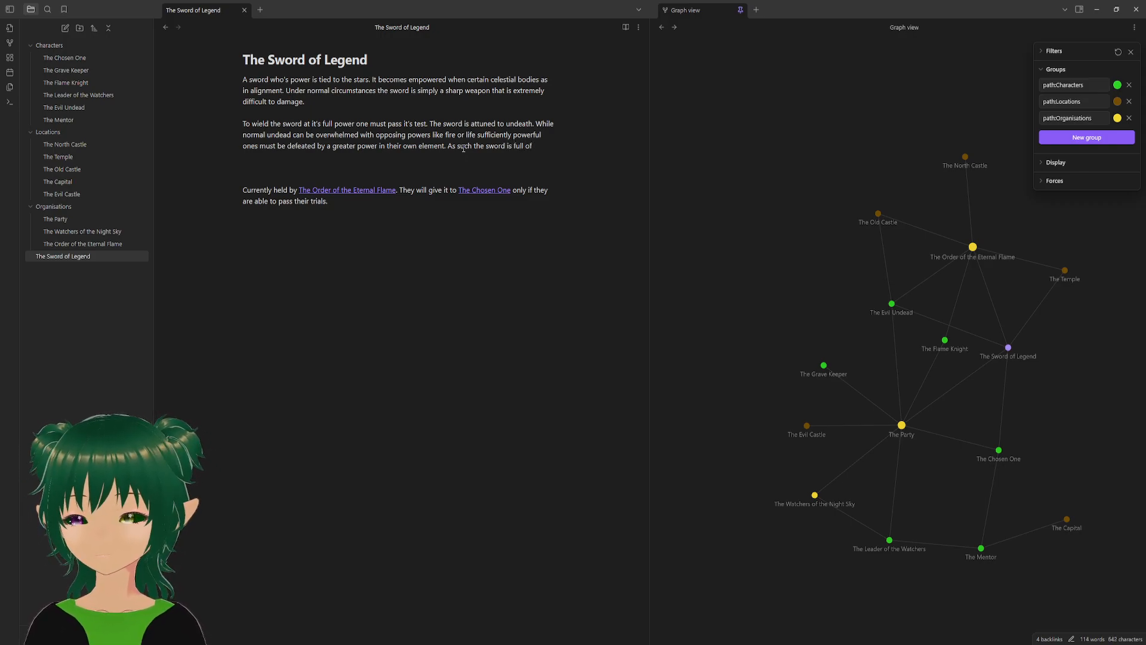
- Finish the sword sentence with "dark, corruptive deadly energies." and begin another reading "To wield it"
{"action": "type", "text": " edeadly"}
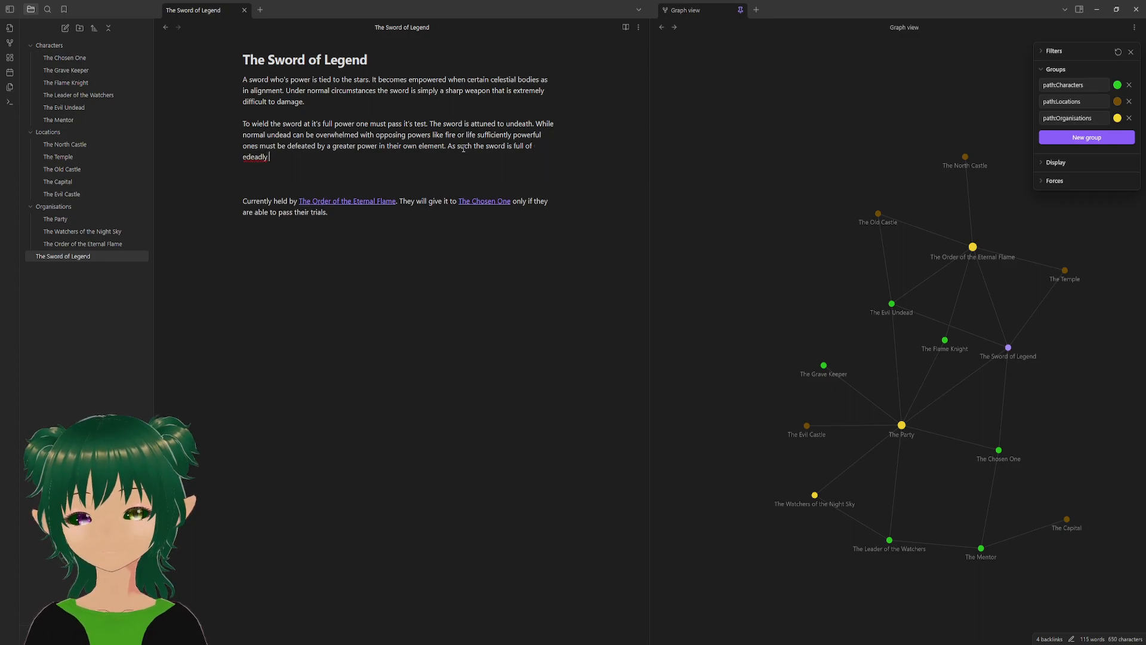
{"action": "key", "text": "BackSpace"}
{"action": "key", "text": "BackSpace"}
{"action": "key", "text": "BackSpace"}
{"action": "key", "text": "BackSpace"}
{"action": "key", "text": "BackSpace"}
{"action": "key", "text": "BackSpace"}
{"action": "key", "text": "BackSpace"}
{"action": "type", "text": "dat"}
{"action": "key", "text": "BackSpace"}
{"action": "type", "text": "rk"}
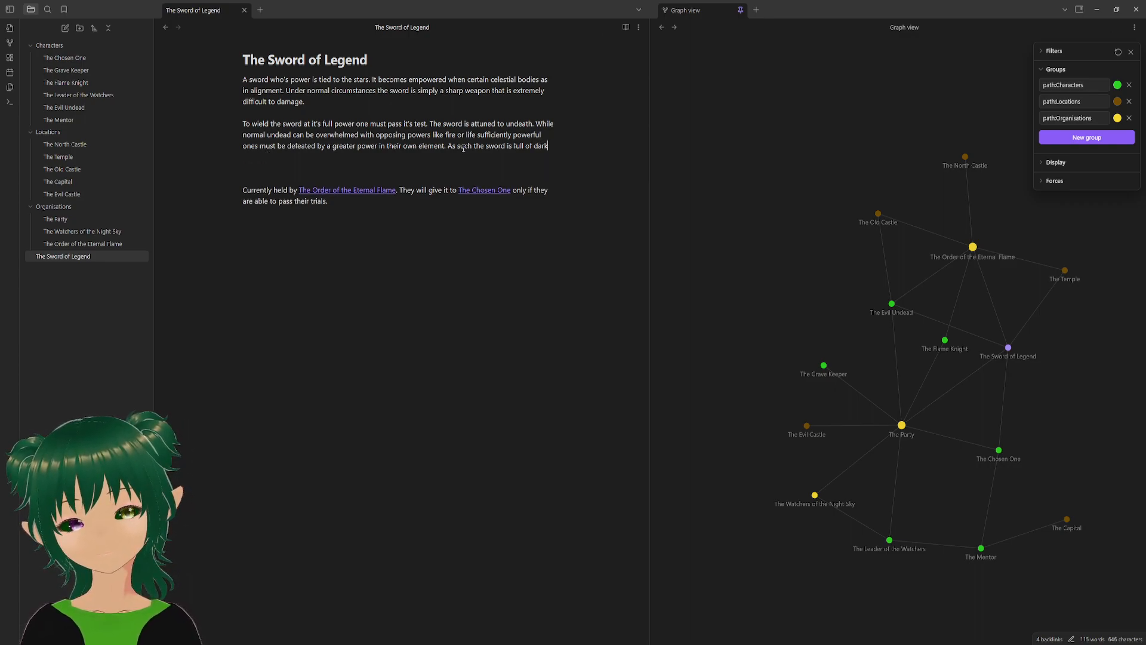
{"action": "type", "text": ", corru"}
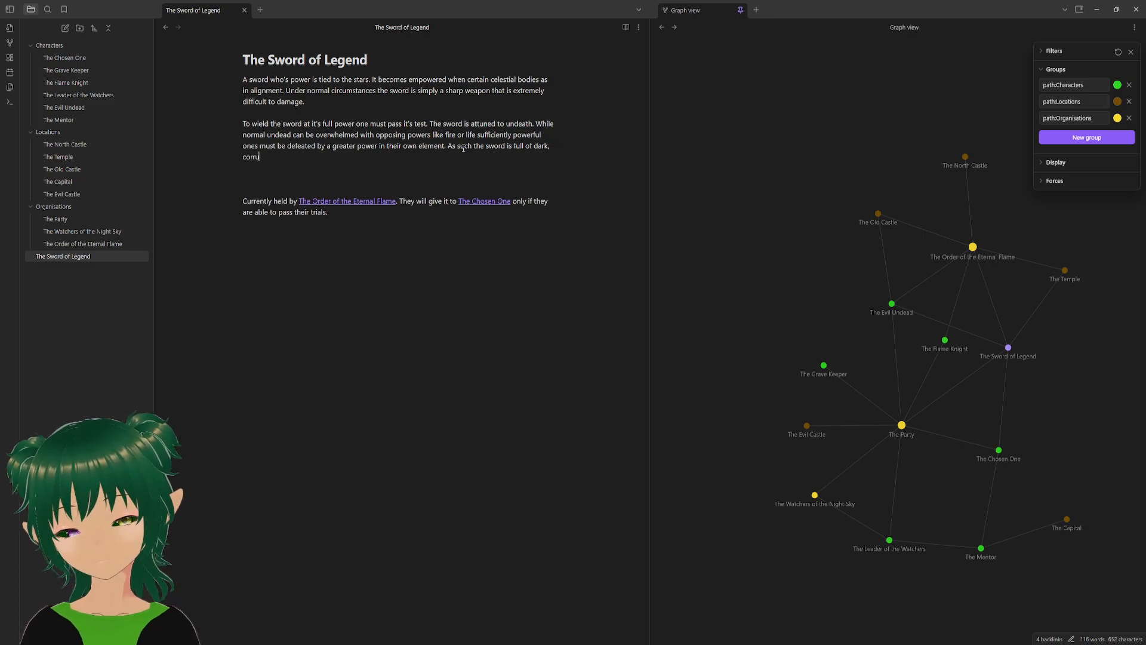
{"action": "type", "text": "ptive deadly energies. To w"}
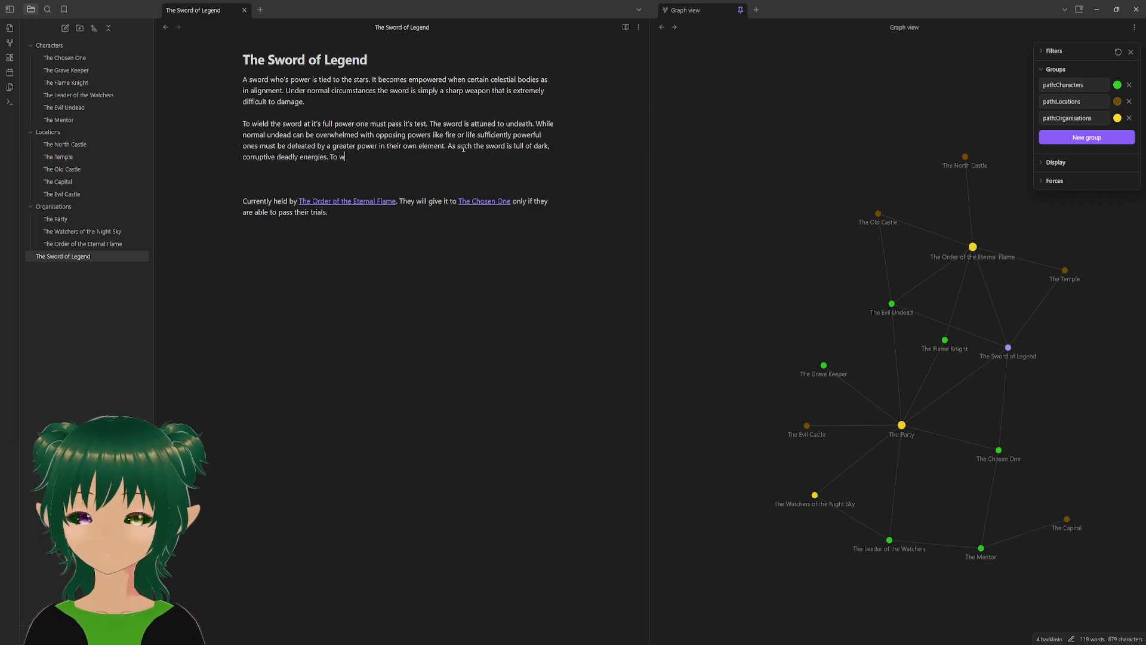
{"action": "type", "text": "ield it"}
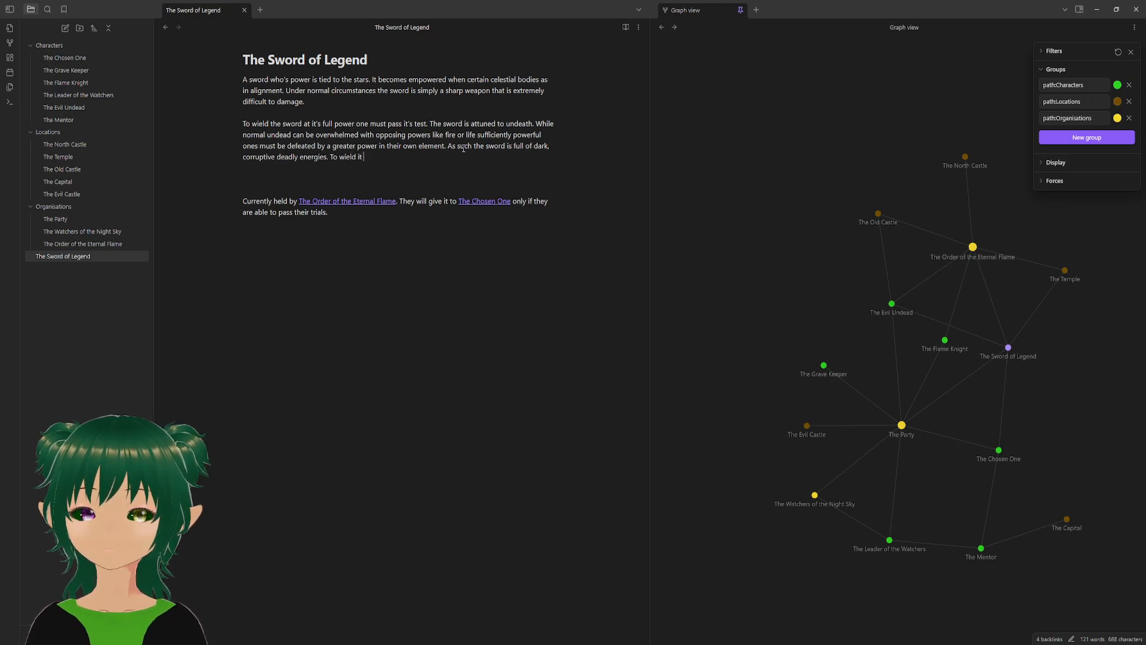
- Cut the paragraph's opening sentence about the test and replace everything after "As such the sword" with "carries overwhelmingly deadly powers and can"
{"action": "left_click_drag", "start_coordinate": [428, 124], "coordinate": [237, 123]}
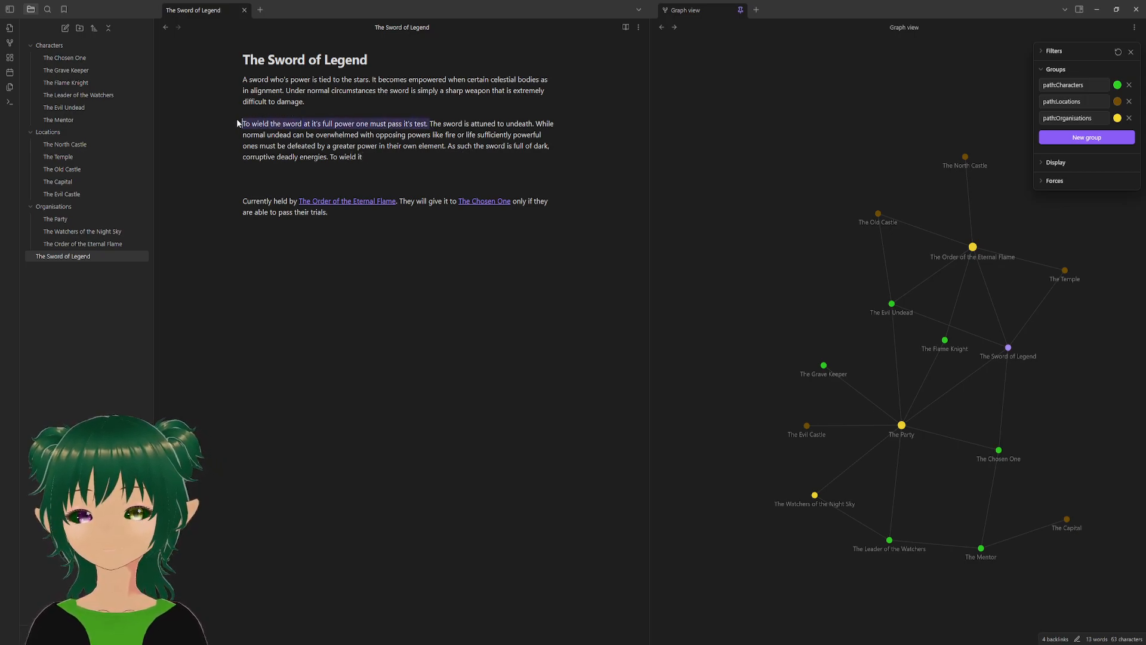
{"action": "key", "text": "ctrl+x"}
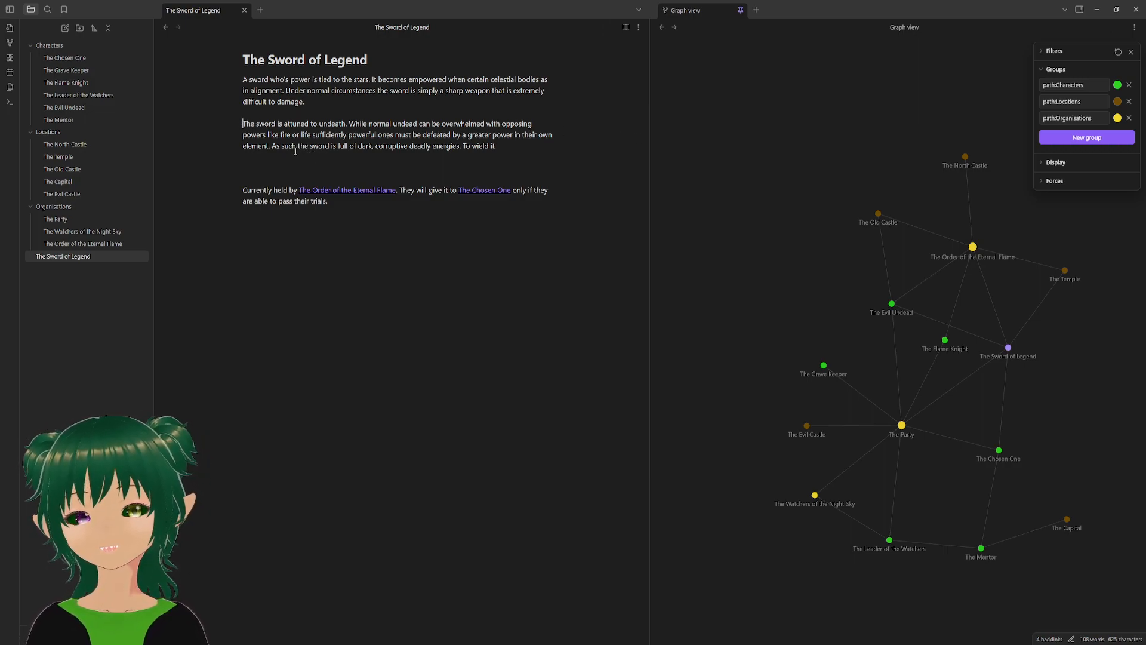
{"action": "left_click_drag", "start_coordinate": [332, 147], "coordinate": [532, 143]}
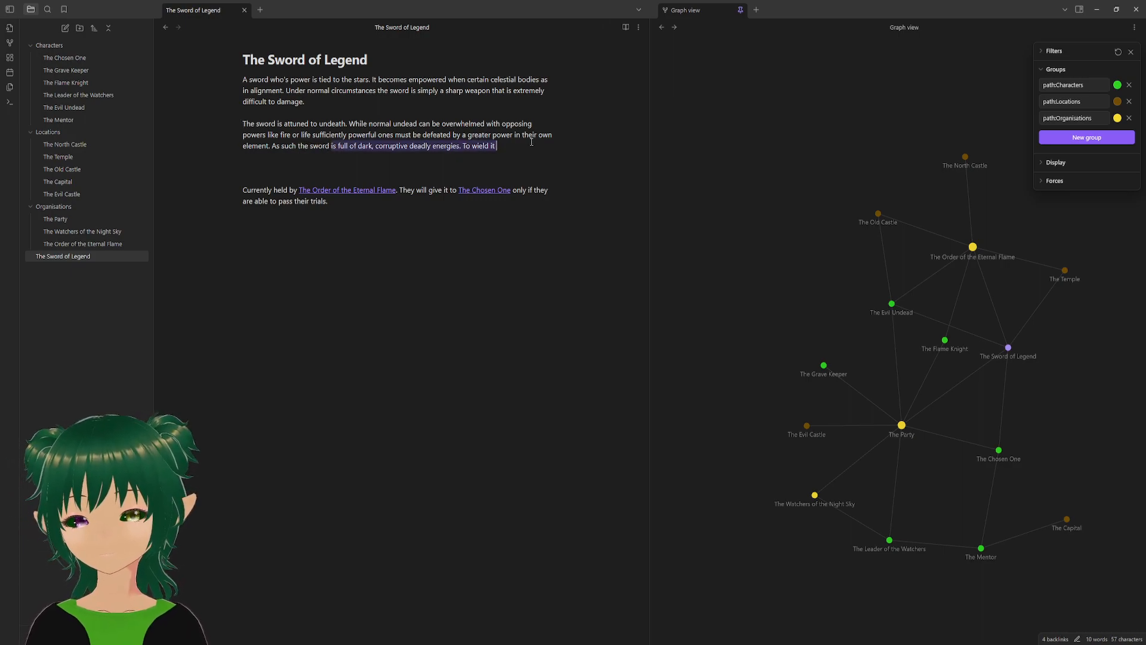
{"action": "type", "text": "carries overwqhelmingly deadly"}
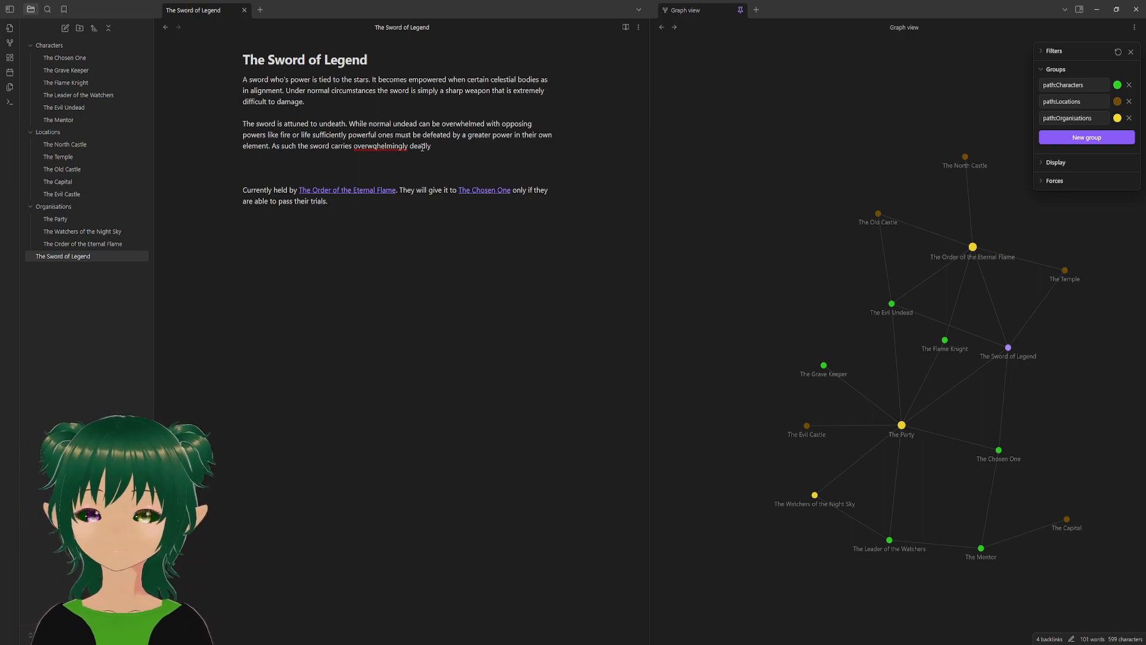
{"action": "right_click", "coordinate": [383, 147]}
{"action": "left_click", "coordinate": [409, 154]}
{"action": "type", "text": "powe"}
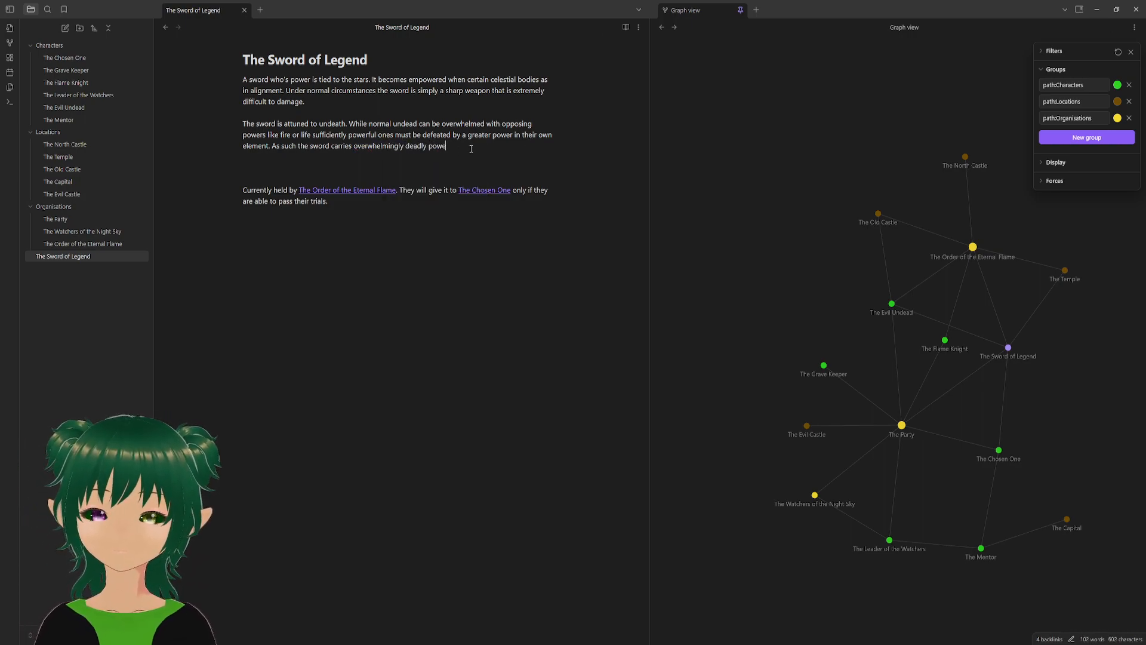
{"action": "type", "text": "rs and can "}
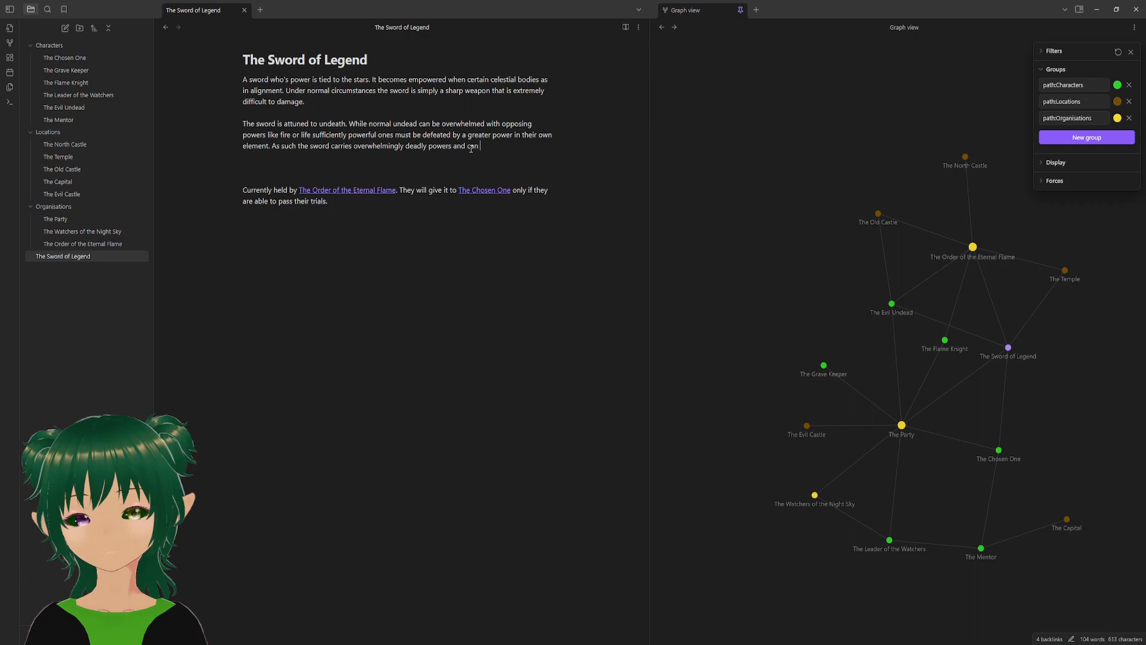
- Complete the sentence with "only be wielded by those capable of withstanding them.", correcting the spelling of "withstanding"
{"action": "type", "text": "only be wielded"}
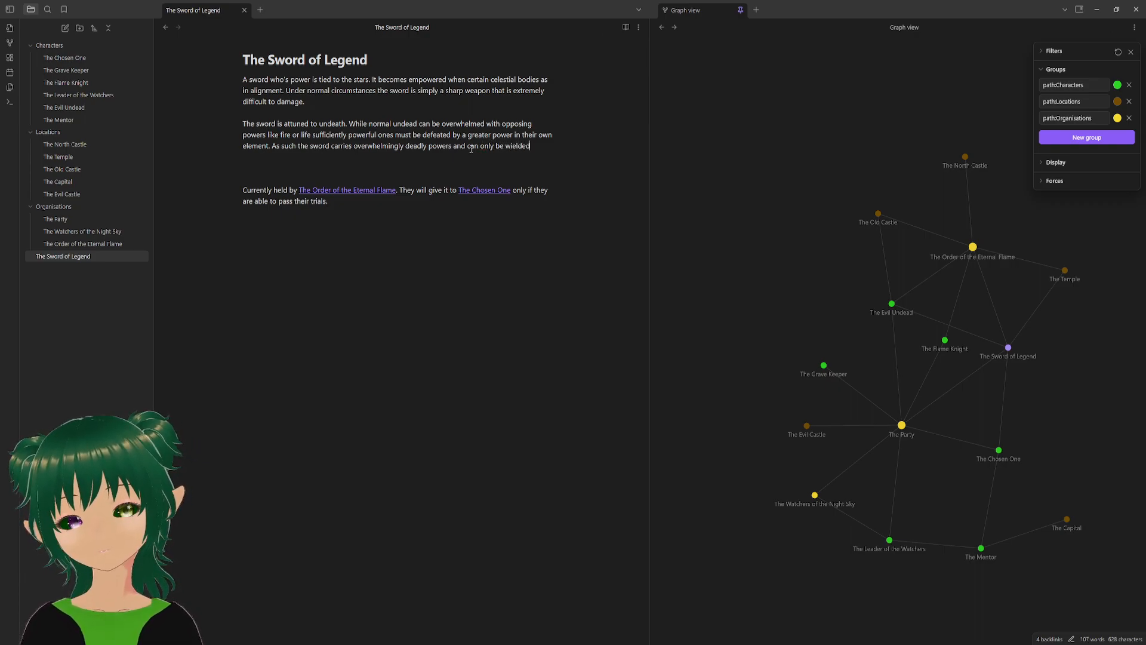
{"action": "type", "text": " by those "}
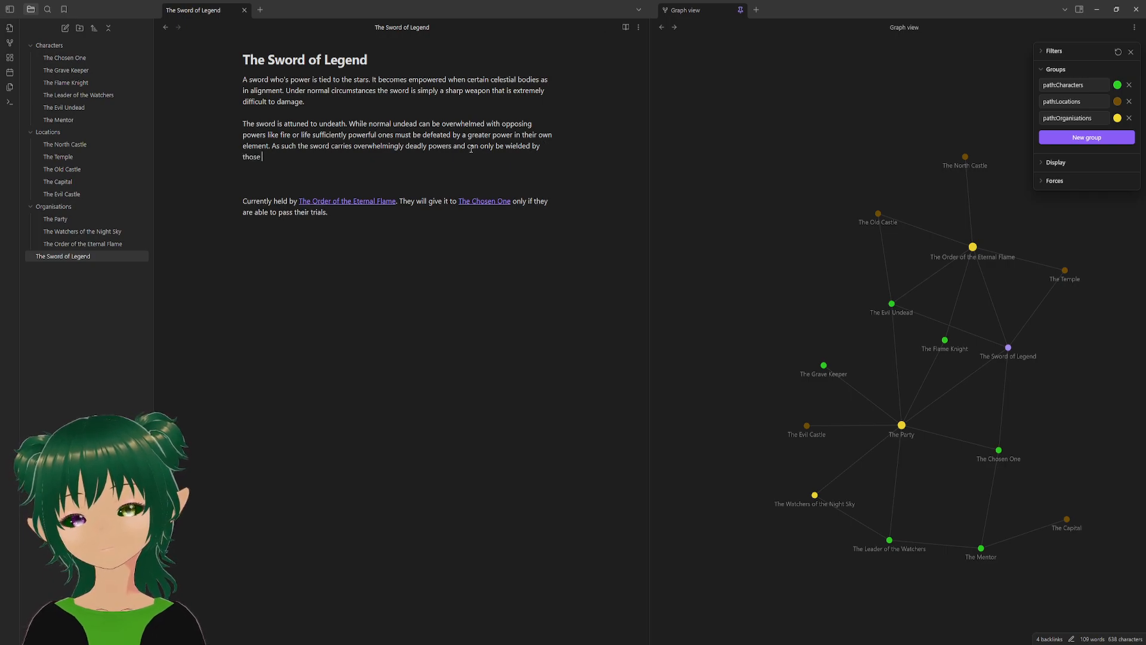
{"action": "type", "text": "capable of wi"}
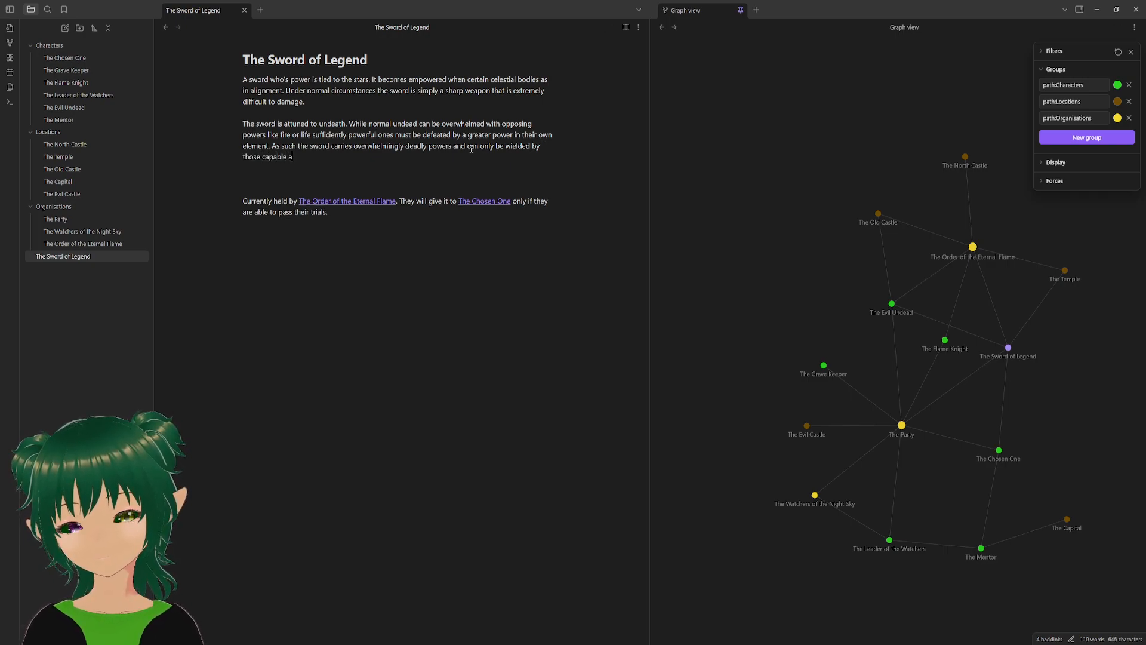
{"action": "type", "text": "th"}
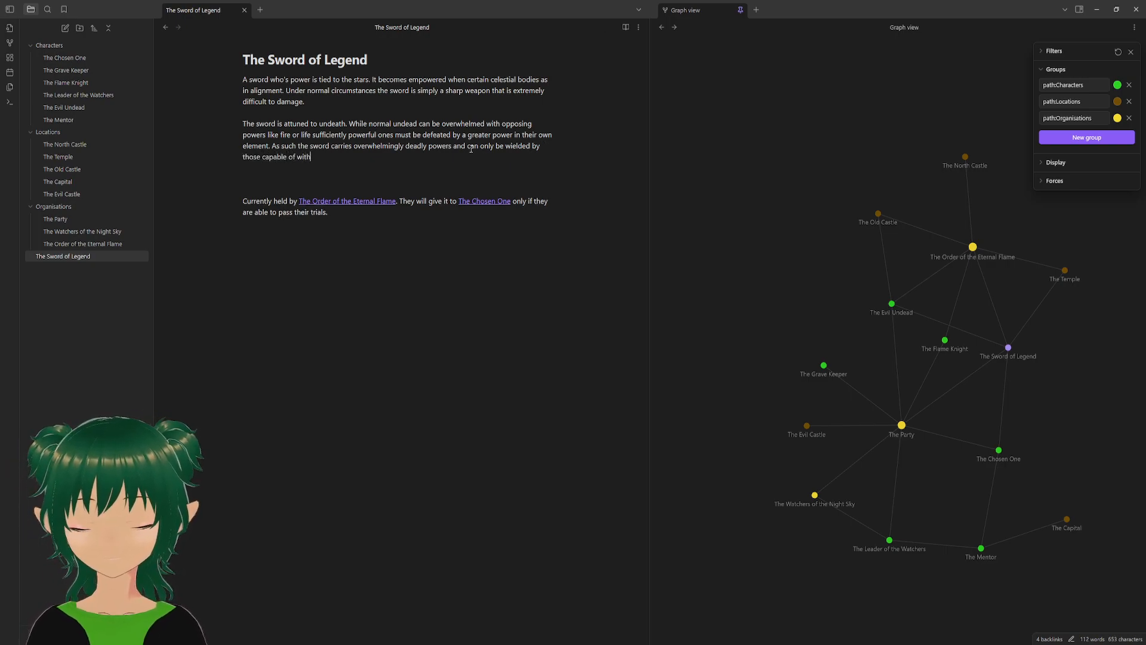
{"action": "type", "text": "stading them."}
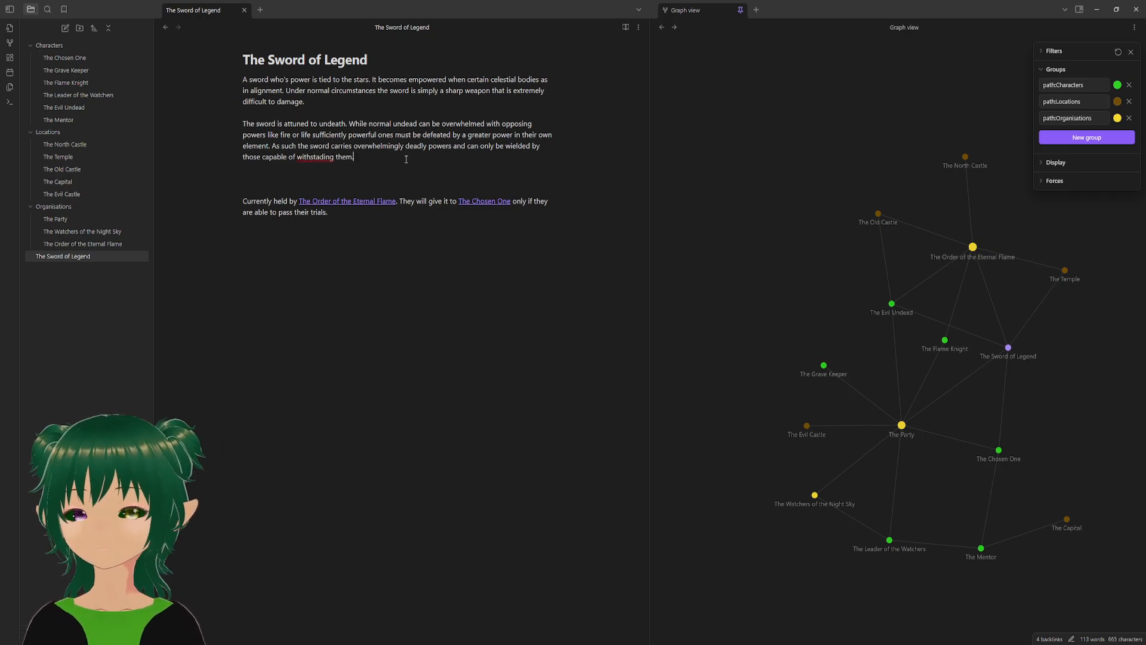
{"action": "right_click", "coordinate": [315, 157]}
{"action": "left_click", "coordinate": [334, 165]}
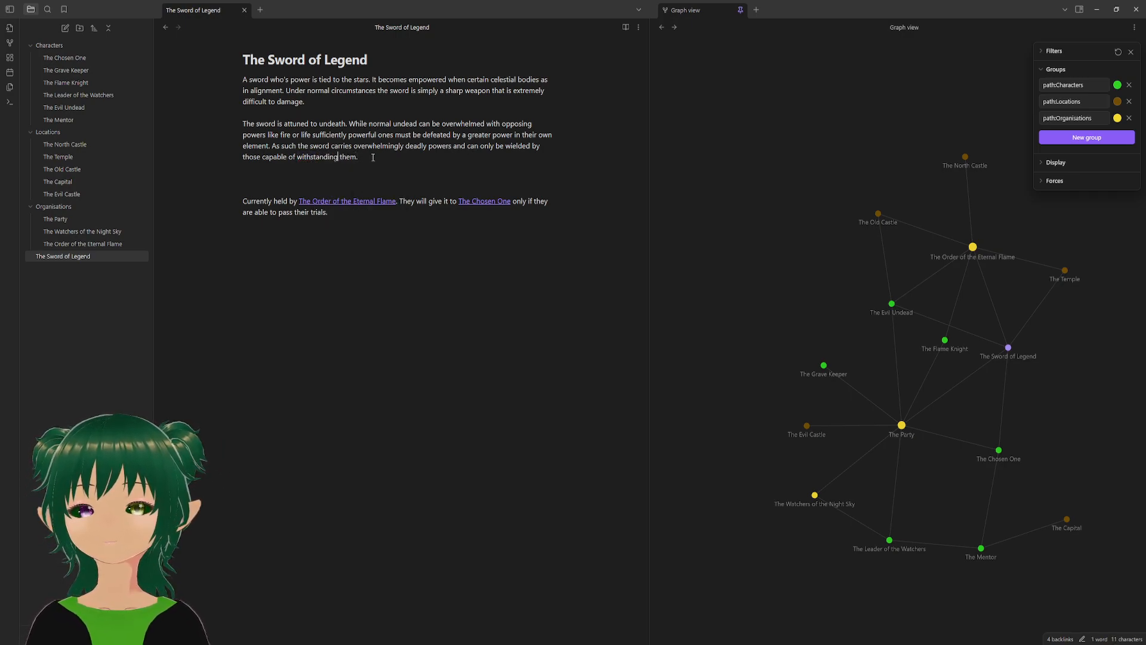
- Open The Chosen One note and begin a new paragraph reading "As someone with a strong affinity to live the chosen one should be both"
{"action": "left_click", "coordinate": [484, 202]}
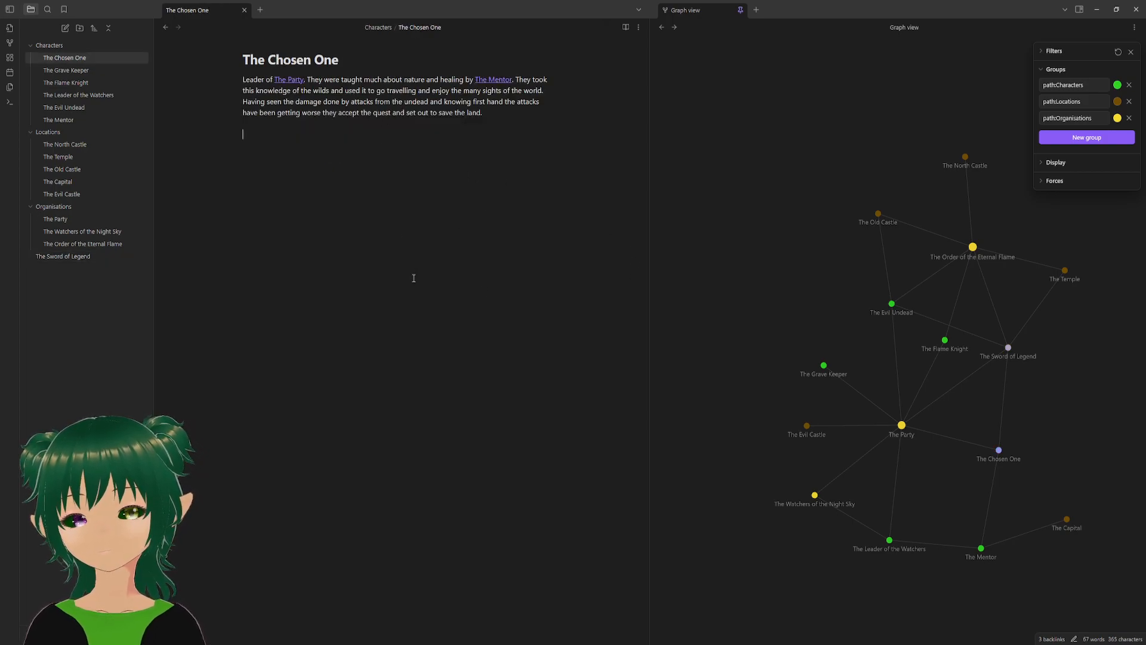
{"action": "type", "text": "As someone"}
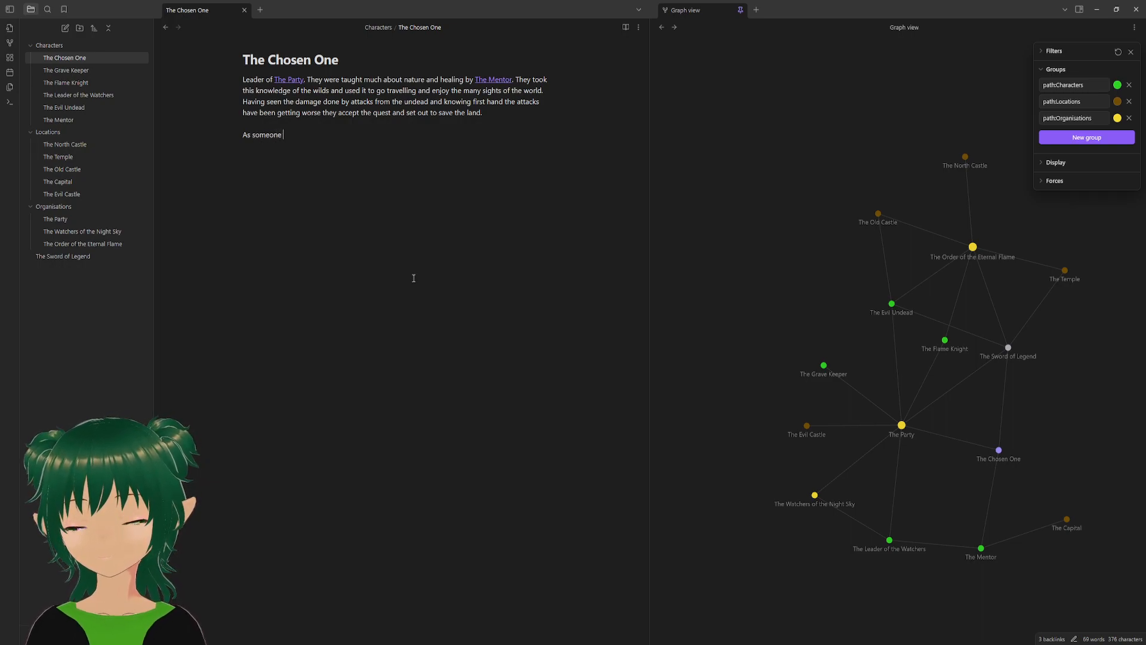
{"action": "type", "text": " w"}
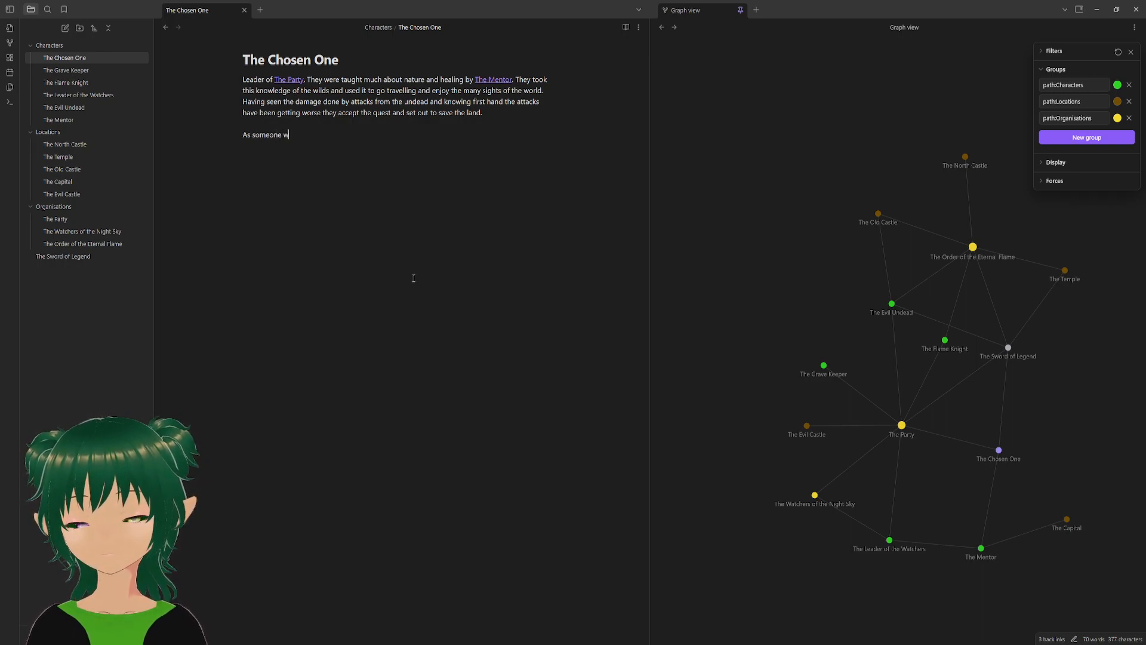
{"action": "type", "text": "ith a "}
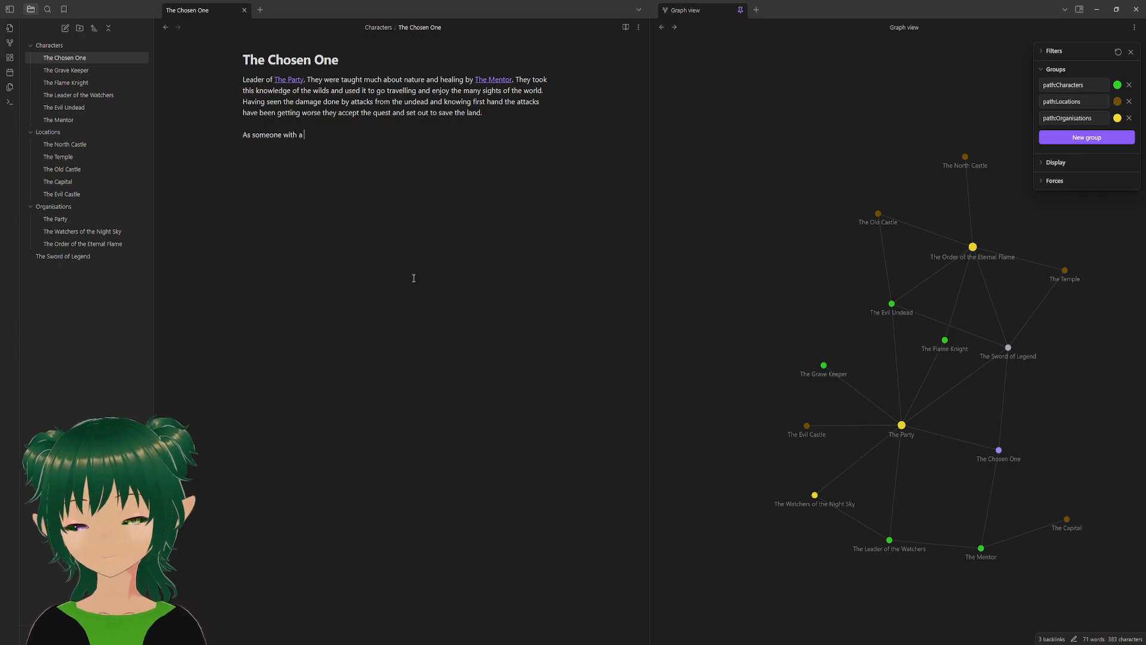
{"action": "type", "text": "strong "}
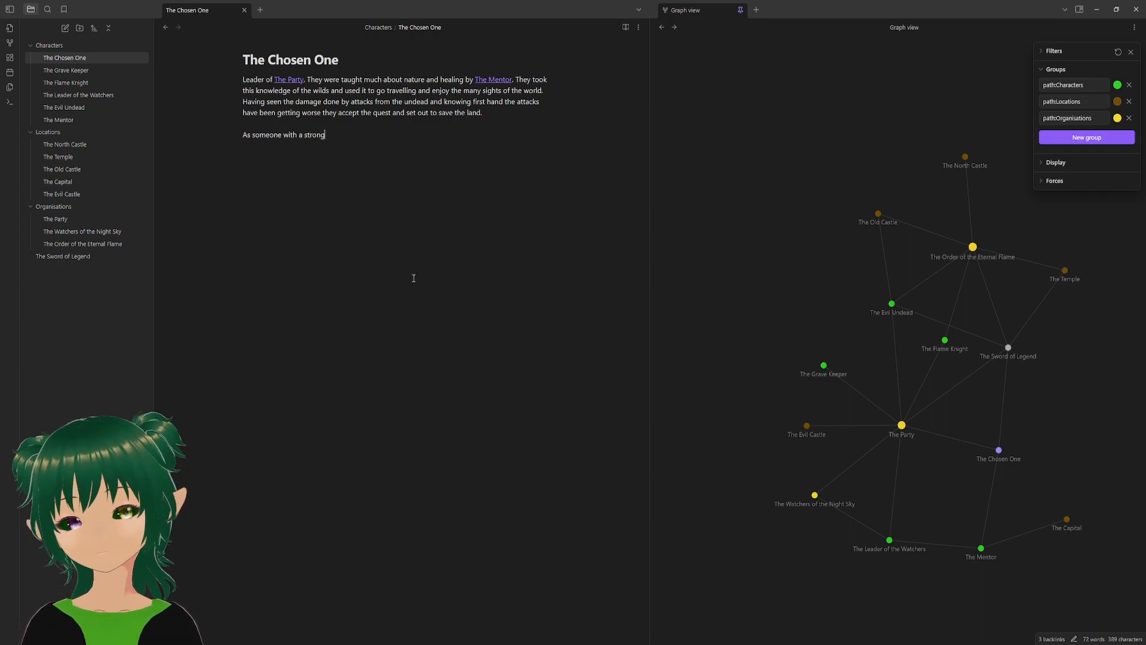
{"action": "type", "text": "affinity "}
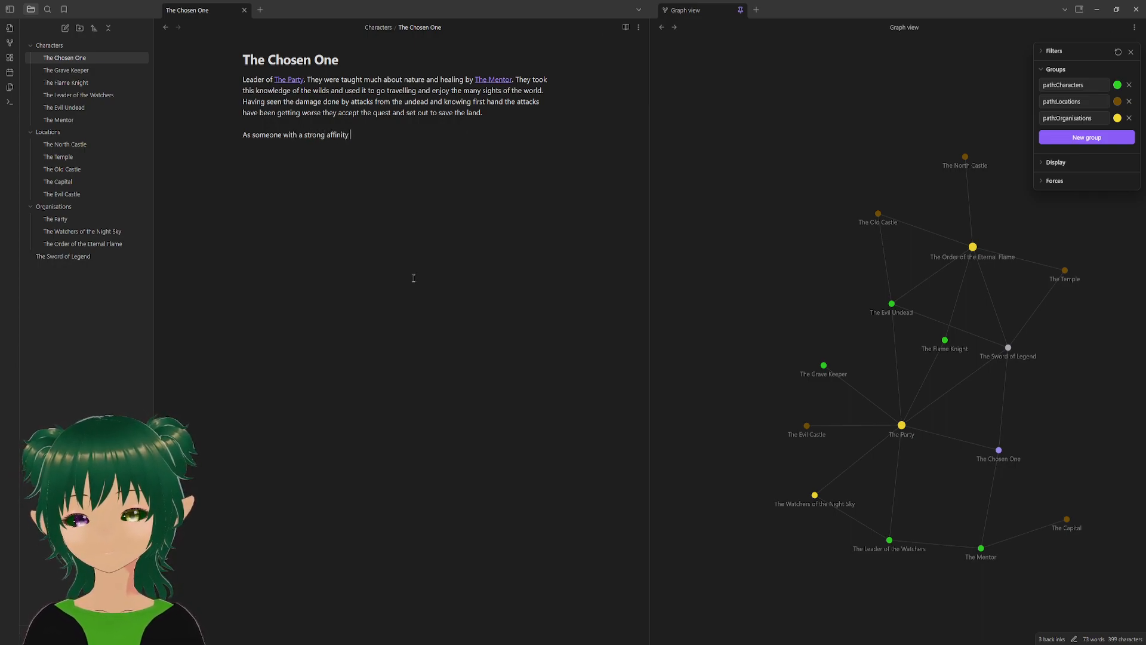
{"action": "type", "text": "to live "}
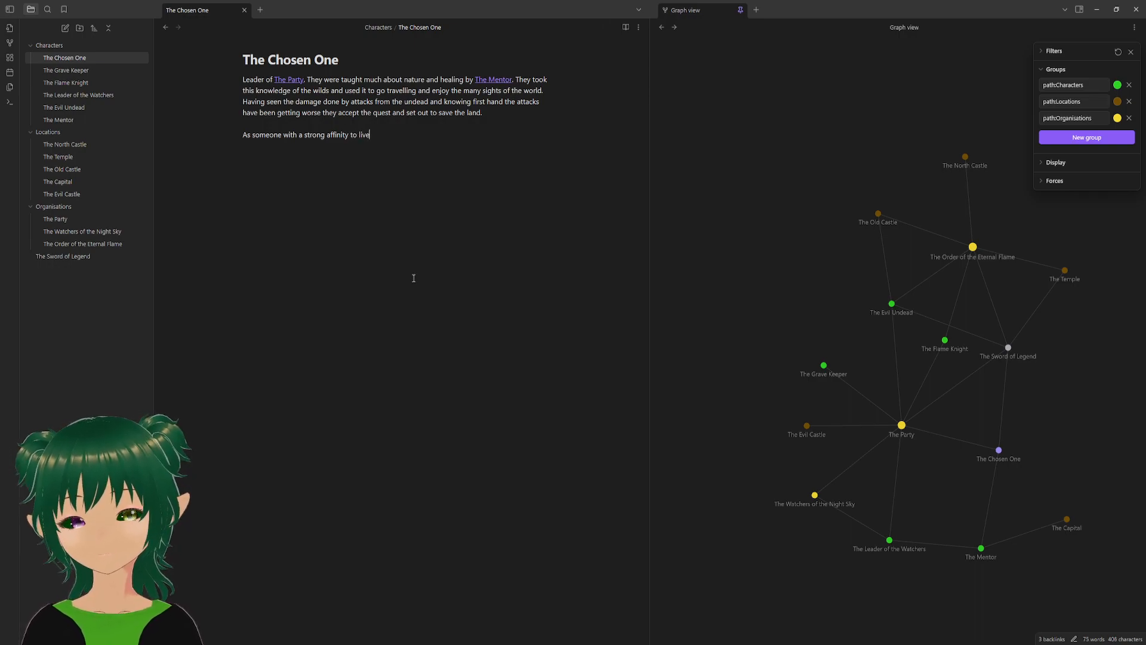
{"action": "type", "text": "t"}
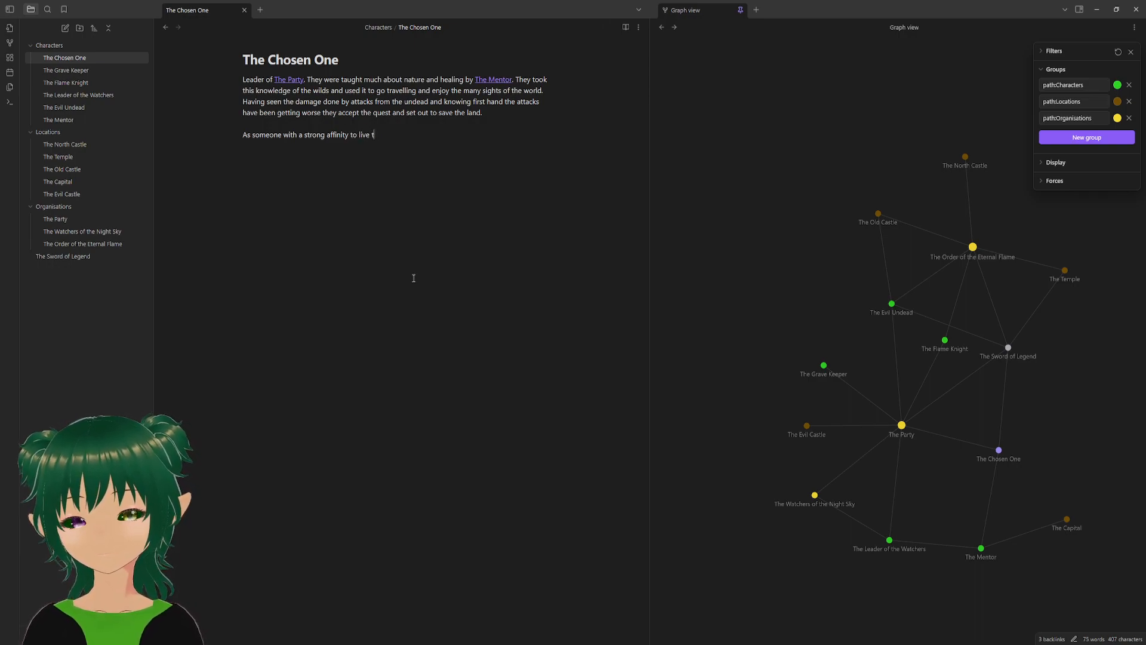
{"action": "type", "text": "he chosen one should be both"}
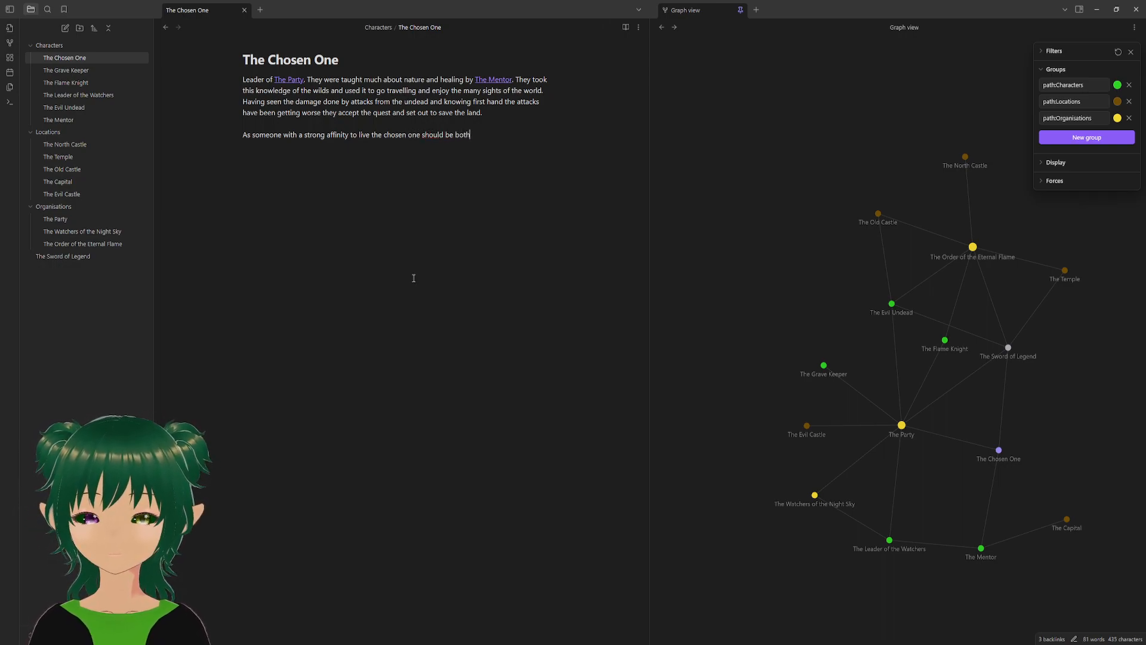
- Continue the Chosen One's affinity sentence with "strong against yet weak to death and undeath"
{"action": "type", "text": " strong and"}
{"action": "key", "text": "BackSpace"}
{"action": "key", "text": "BackSpace"}
{"action": "type", "text": "gainst "}
{"action": "type", "text": "their"}
{"action": "key", "text": "BackSpace"}
{"action": "key", "text": "BackSpace"}
{"action": "key", "text": "BackSpace"}
{"action": "key", "text": "BackSpace"}
{"action": "key", "text": "BackSpace"}
{"action": "type", "text": "yet weak to "}
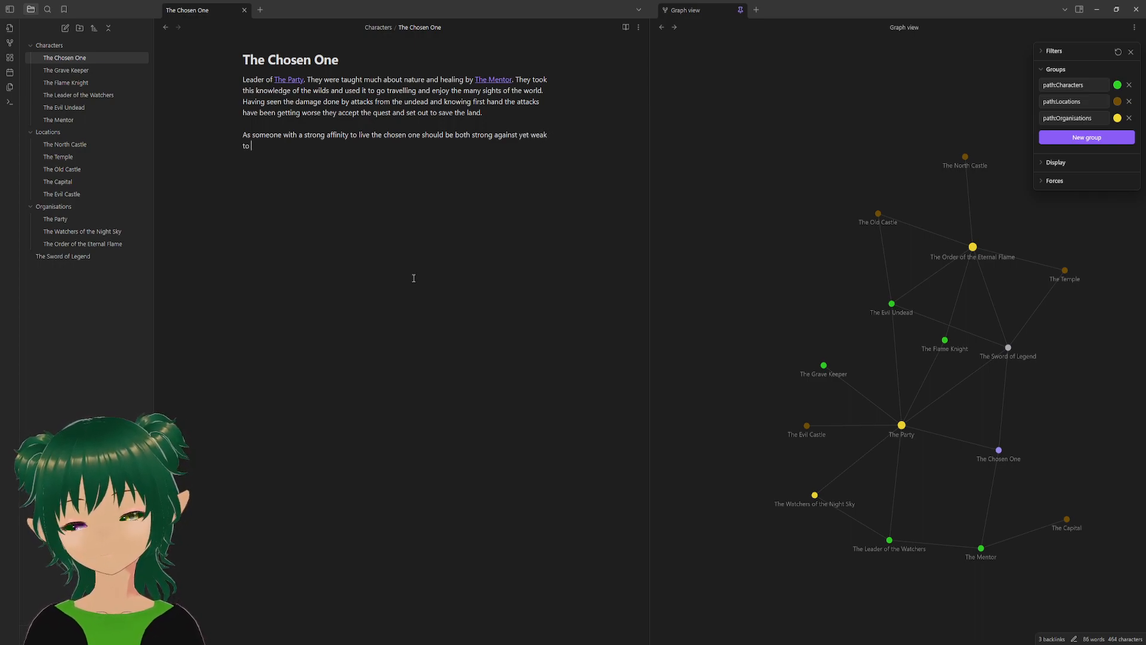
{"action": "type", "text": "death and undeath"}
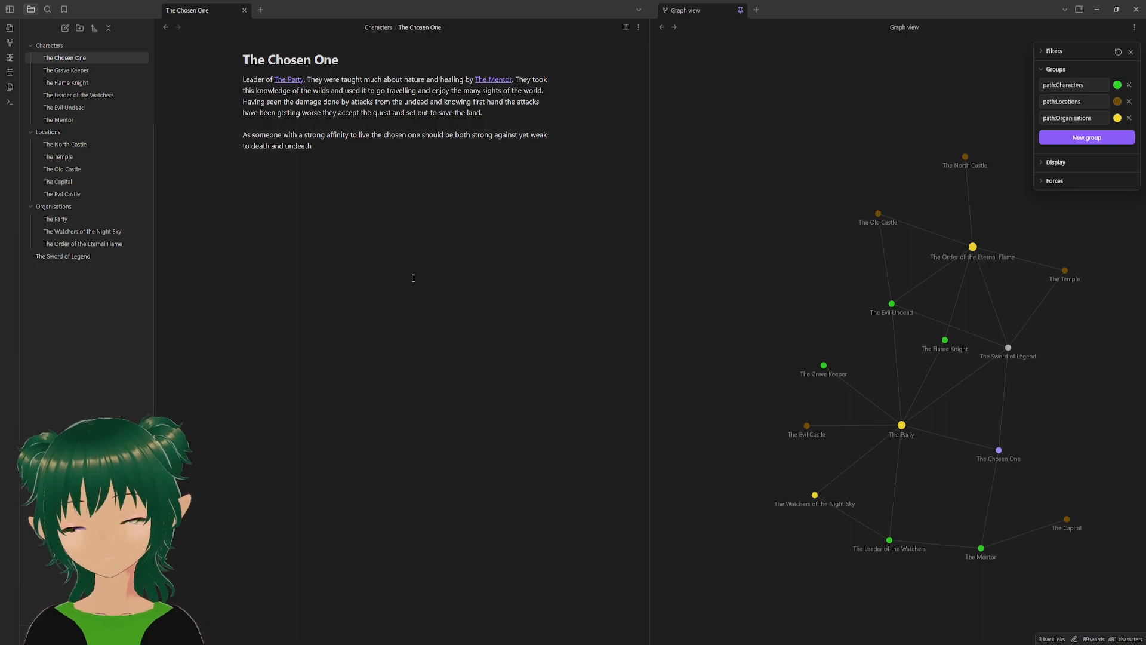
- End the Chosen One's affinity sentence with a full stop and continue with "But due to the unique style of their magic and their relationship"
{"action": "type", "text": ". But"}
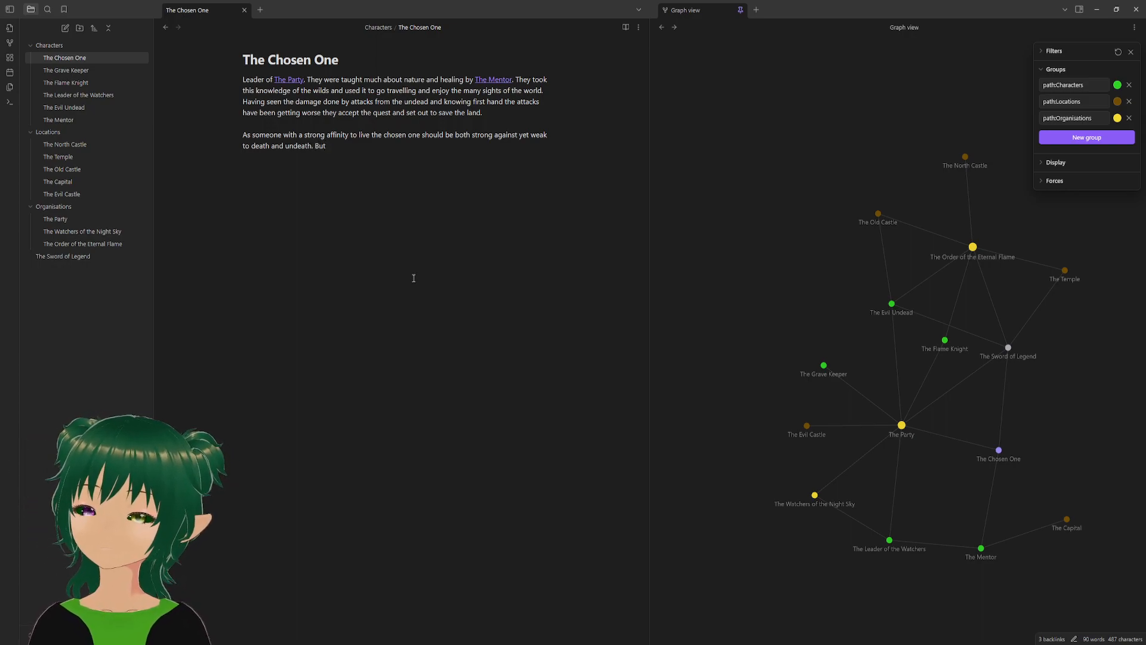
{"action": "type", "text": " due to th"}
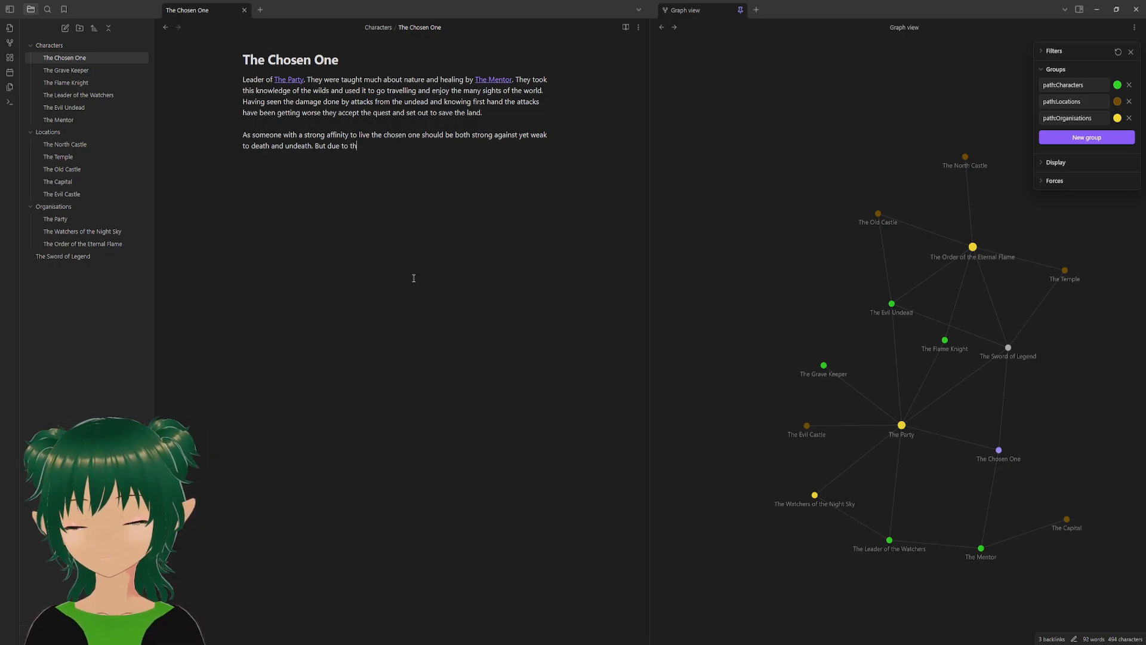
{"action": "type", "text": "e unique"}
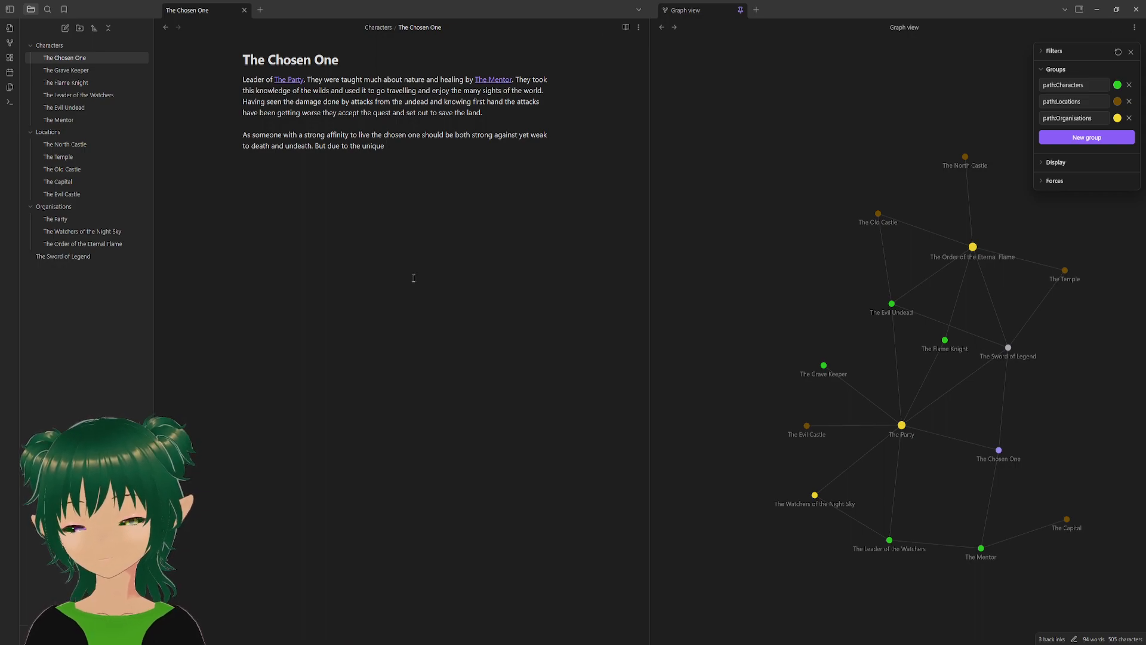
{"action": "type", "text": "style of"}
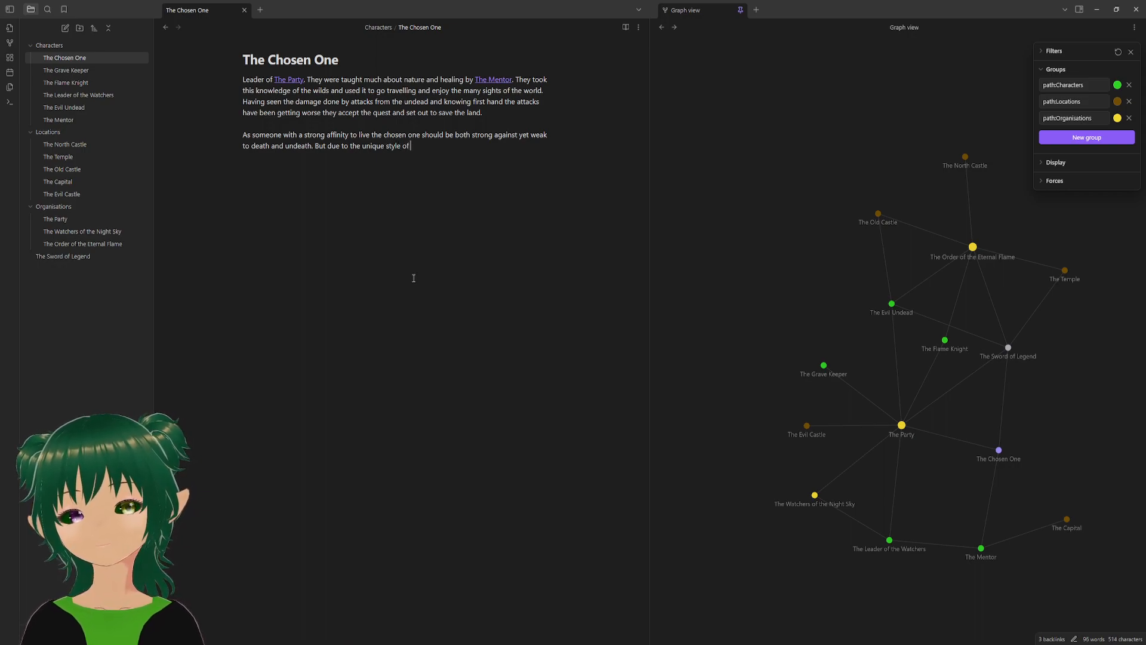
{"action": "type", "text": " their mag"}
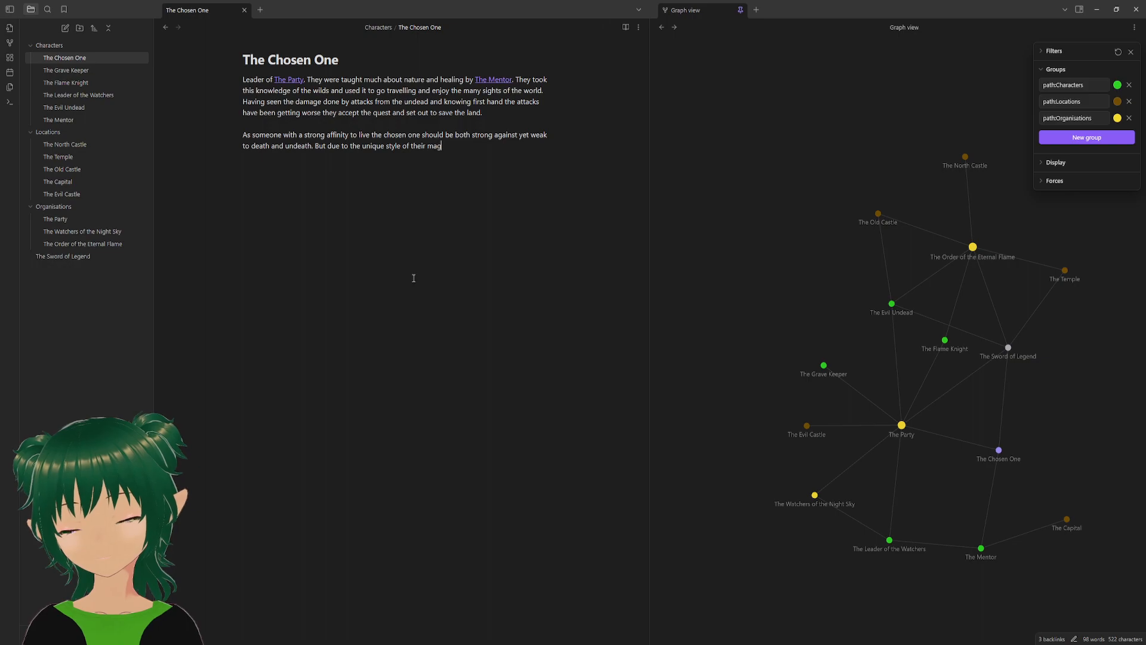
{"action": "type", "text": "ic and their "}
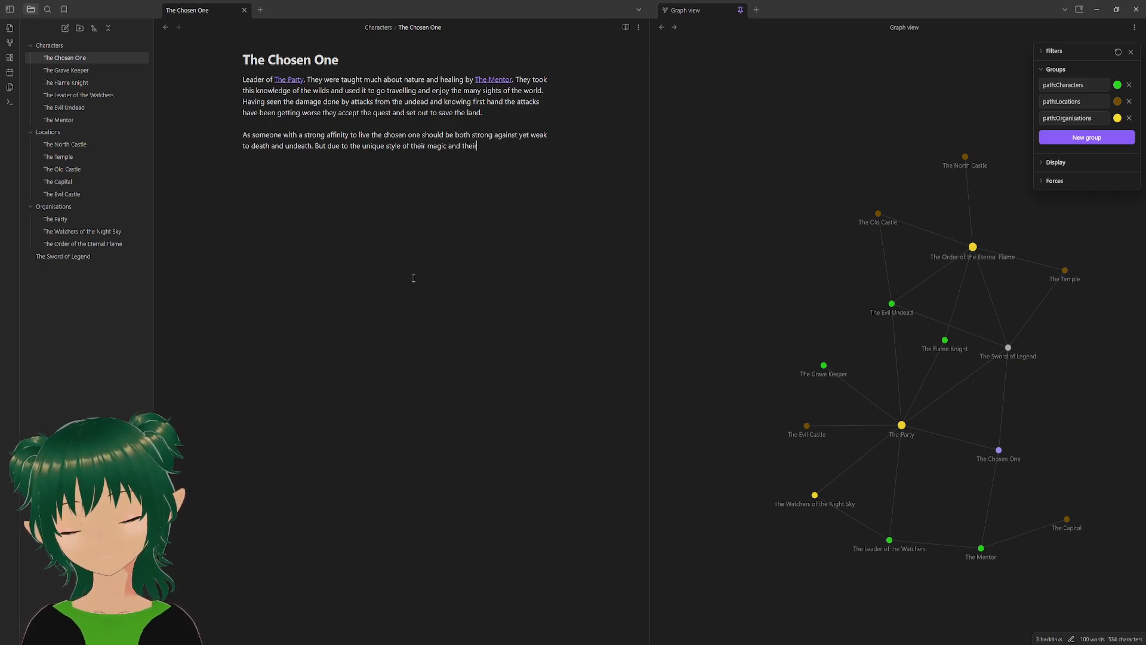
{"action": "type", "text": "relationship"}
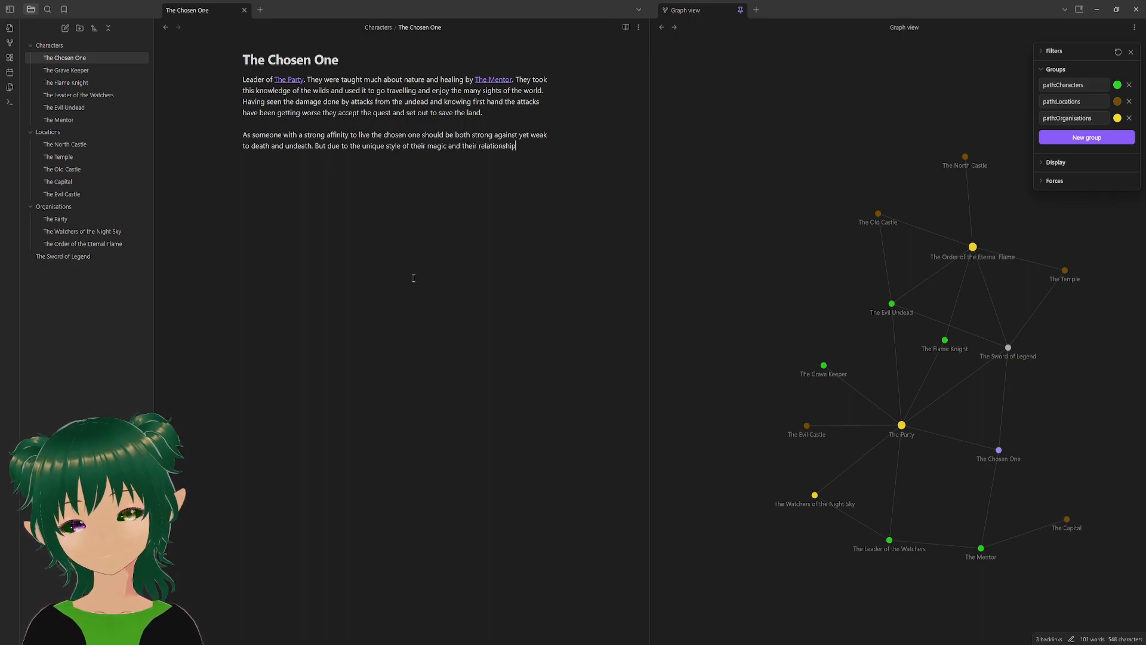
- Continue with "with their power they are able to withstand it. This makes them one of the few people"
{"action": "type", "text": " wit their"}
{"action": "key", "text": "BackSpace"}
{"action": "key", "text": "BackSpace"}
{"action": "key", "text": "BackSpace"}
{"action": "key", "text": "BackSpace"}
{"action": "key", "text": "BackSpace"}
{"action": "key", "text": "BackSpace"}
{"action": "type", "text": "h their"}
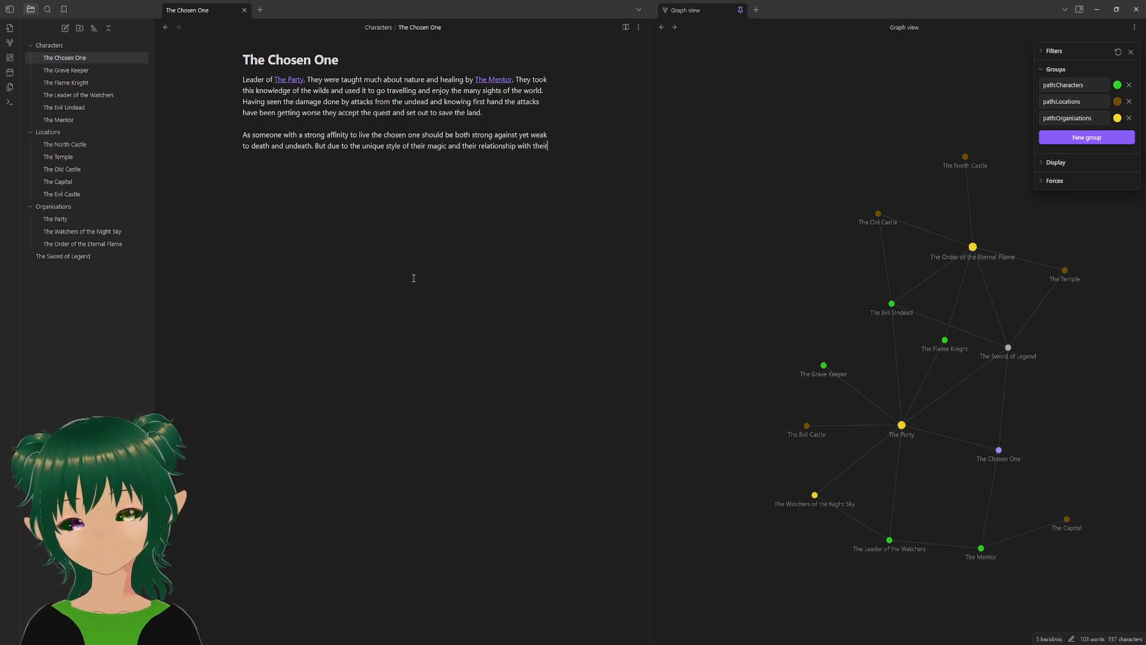
{"action": "type", "text": " power th"}
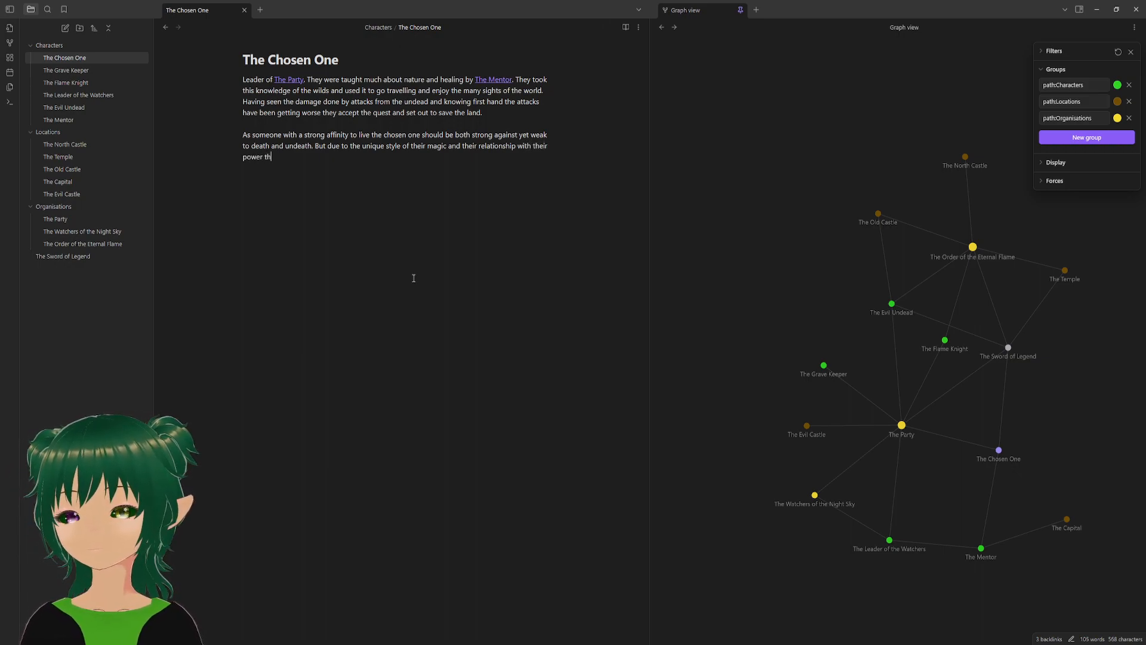
{"action": "type", "text": "ey are able"}
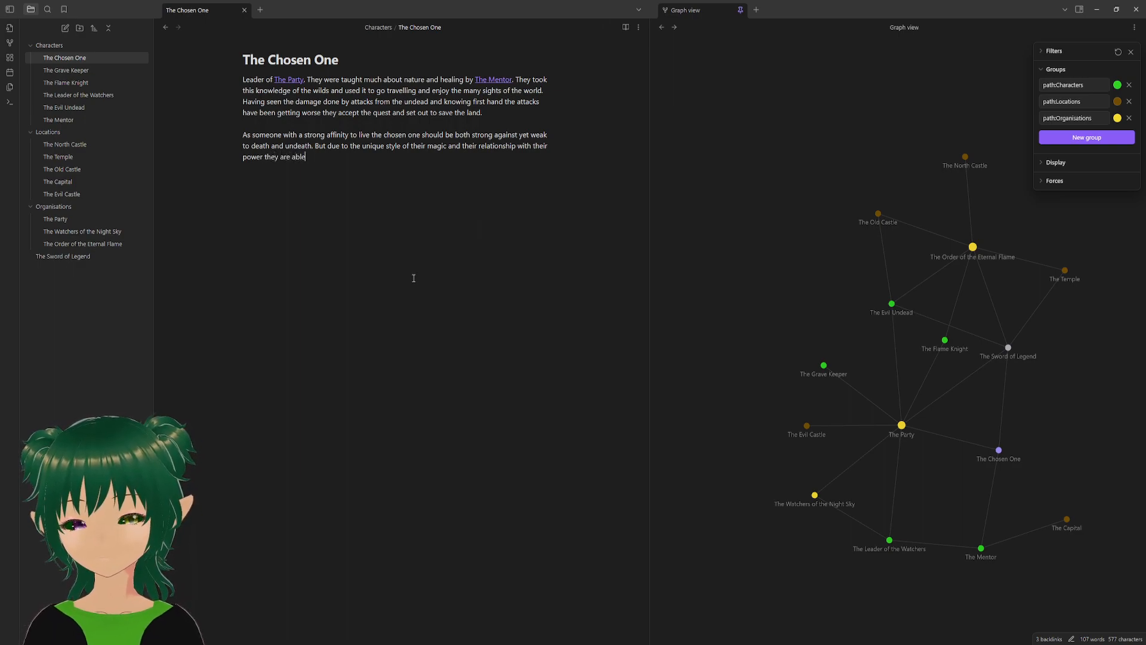
{"action": "type", "text": " to withs"}
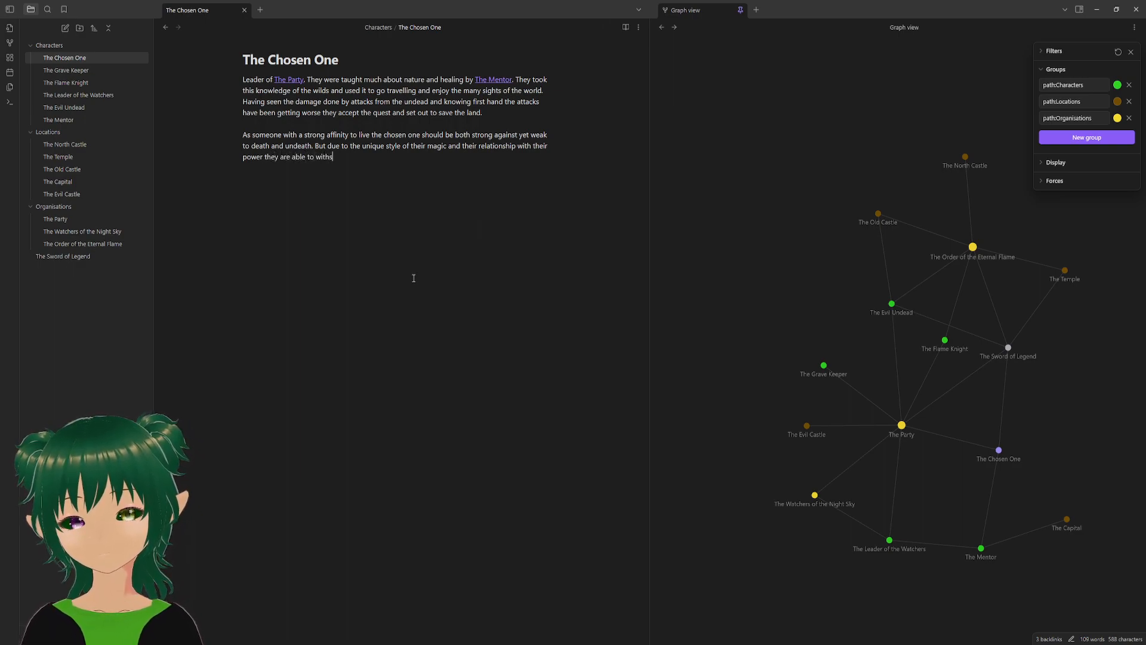
{"action": "type", "text": "tand it. This makes them one of the few people "}
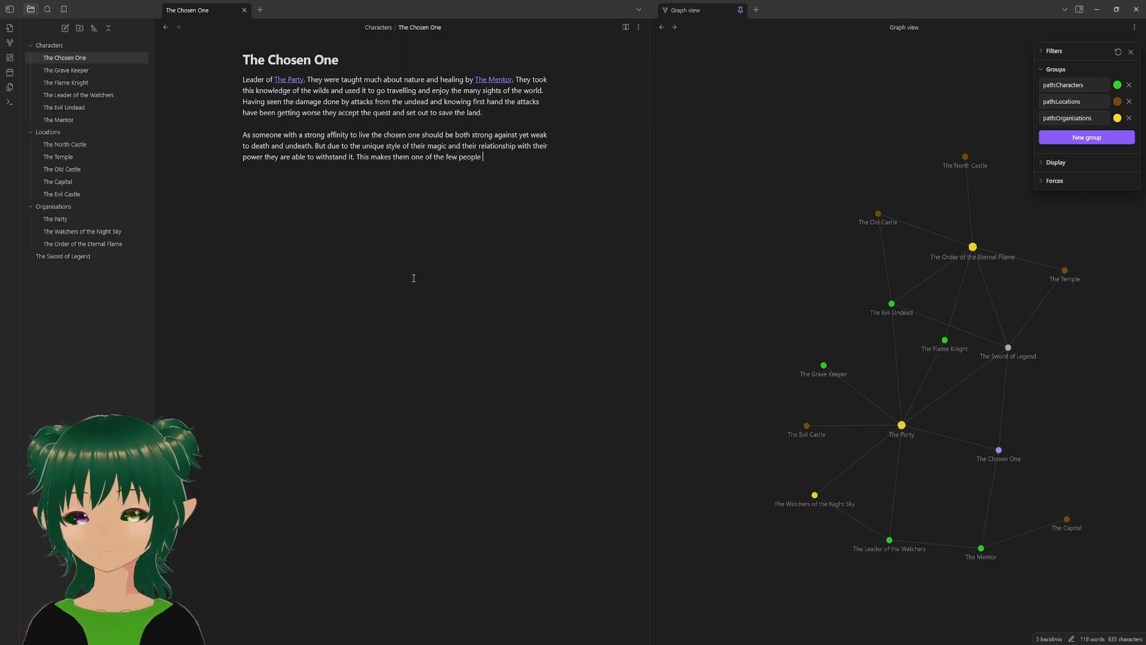
- Extend the sentence with "capable of wielding", correcting the spelling of "wielding"
{"action": "type", "text": "capabl"}
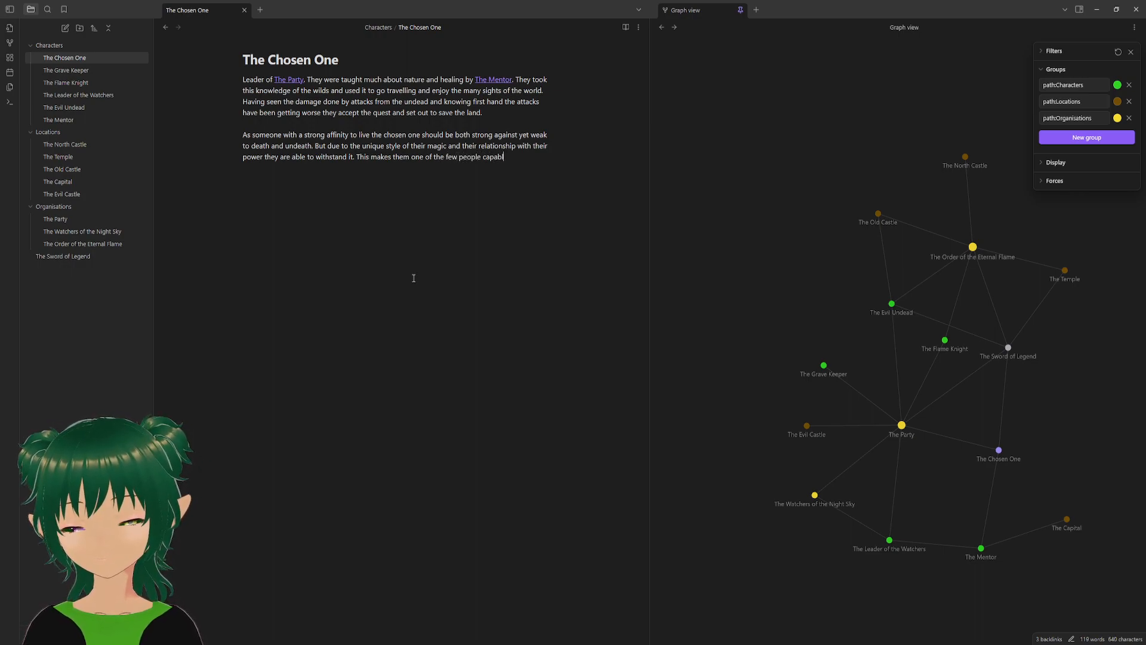
{"action": "type", "text": "e of wiedlign"}
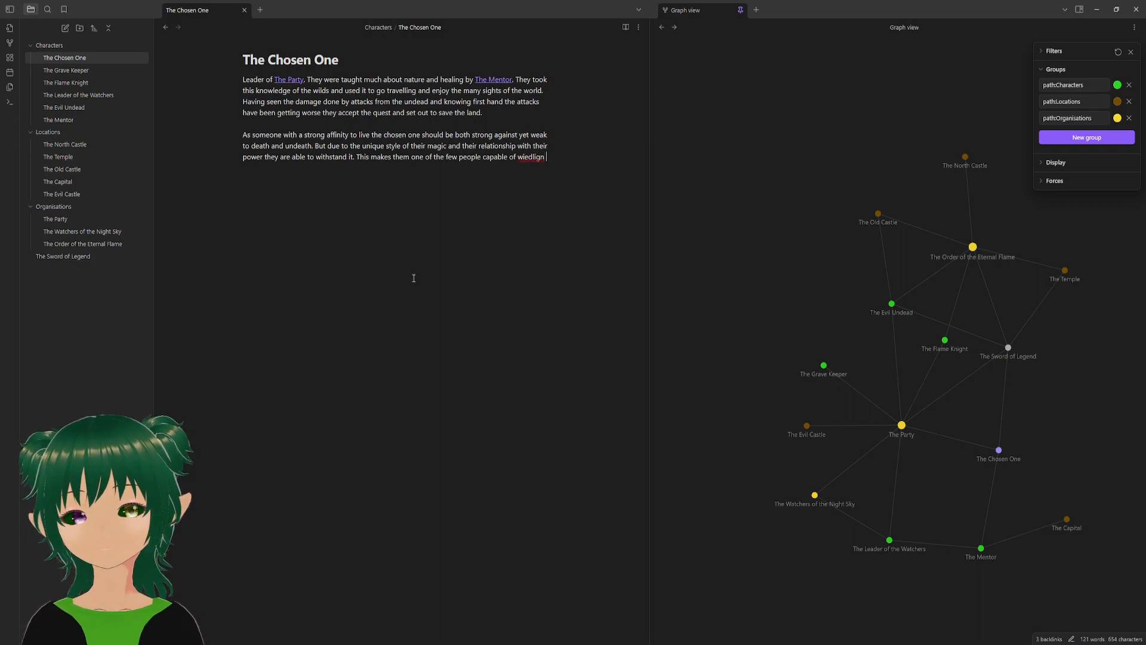
{"action": "key", "text": "BackSpace"}
{"action": "key", "text": "BackSpace"}
{"action": "key", "text": "BackSpace"}
{"action": "key", "text": "BackSpace"}
{"action": "key", "text": "BackSpace"}
{"action": "key", "text": "BackSpace"}
{"action": "key", "text": "BackSpace"}
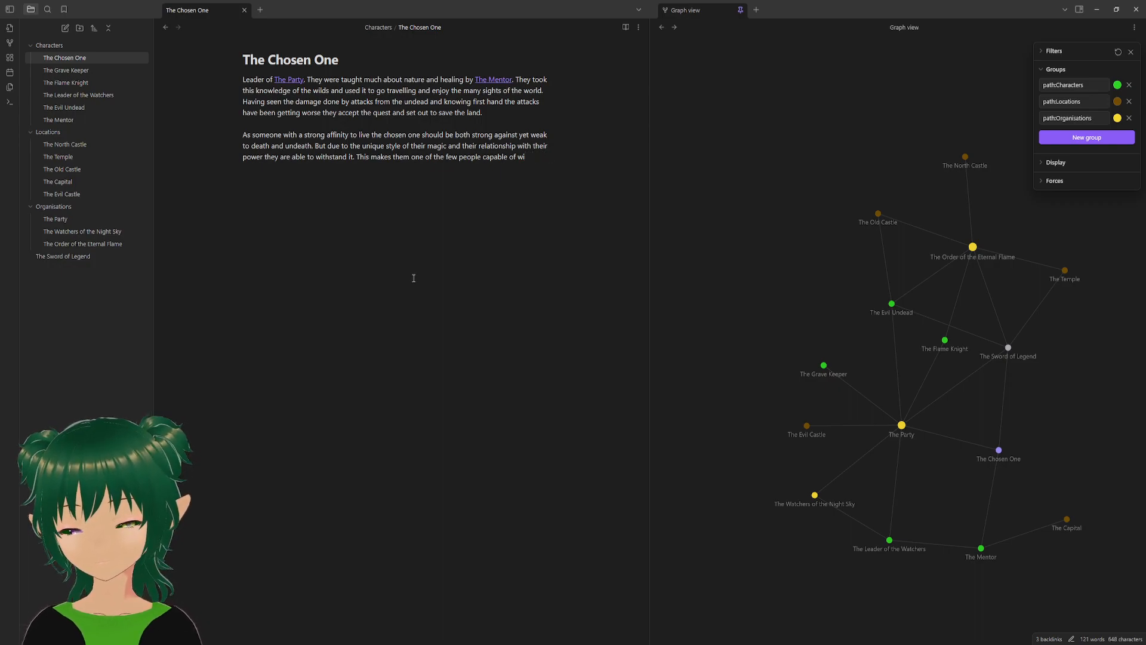
{"action": "type", "text": "elding "}
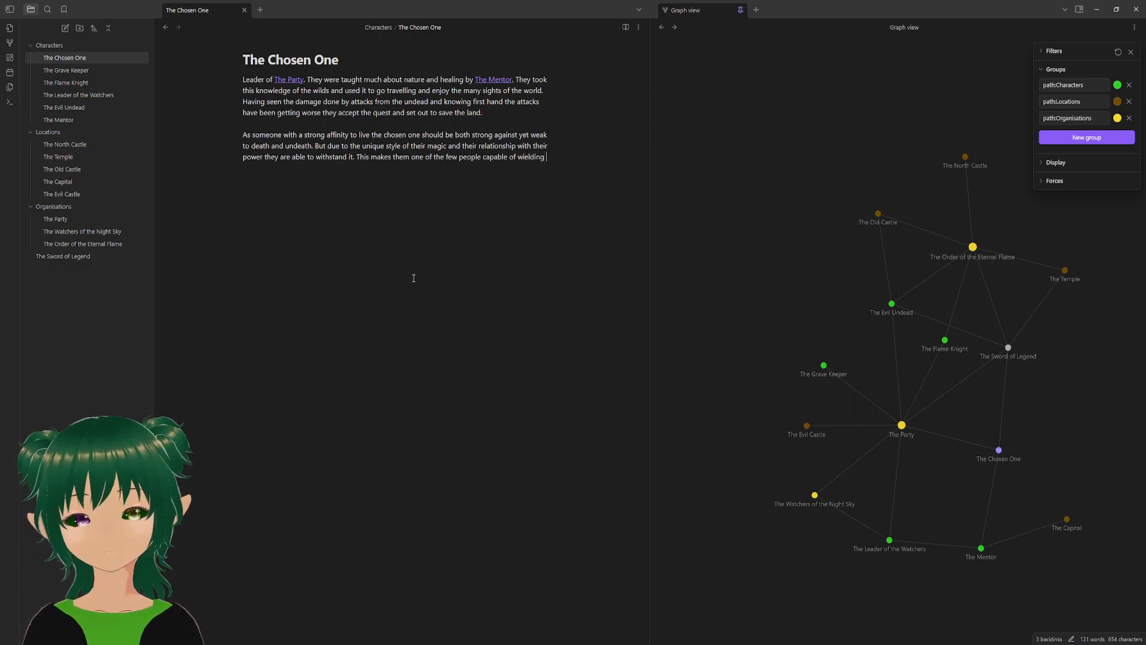
- Finish the sentence with an internal link to The Sword of Legend note and a full stop
{"action": "type", "text": "[["}
{"action": "type", "text": "the swew"}
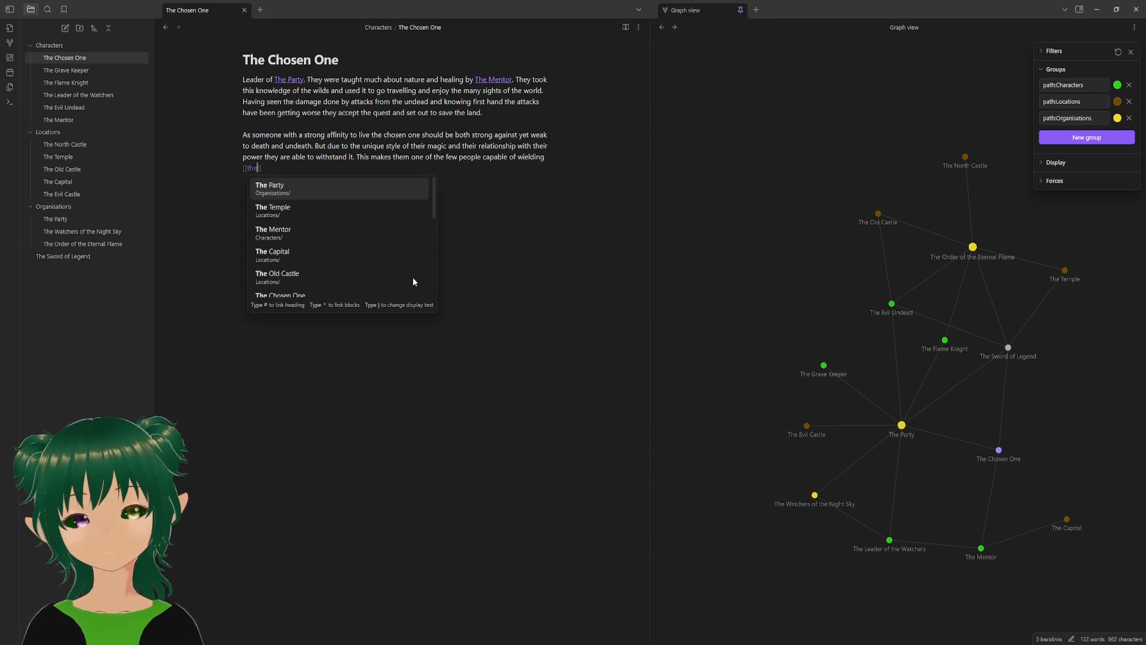
{"action": "key", "text": "BackSpace"}
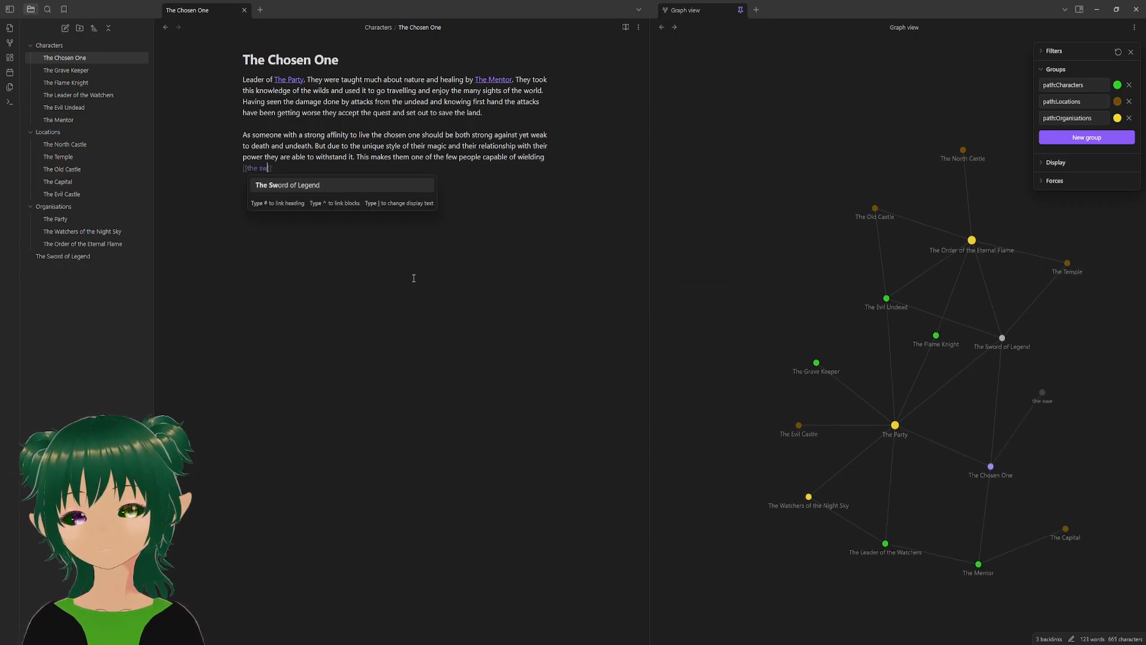
{"action": "key", "text": "Return"}
{"action": "type", "text": "."}
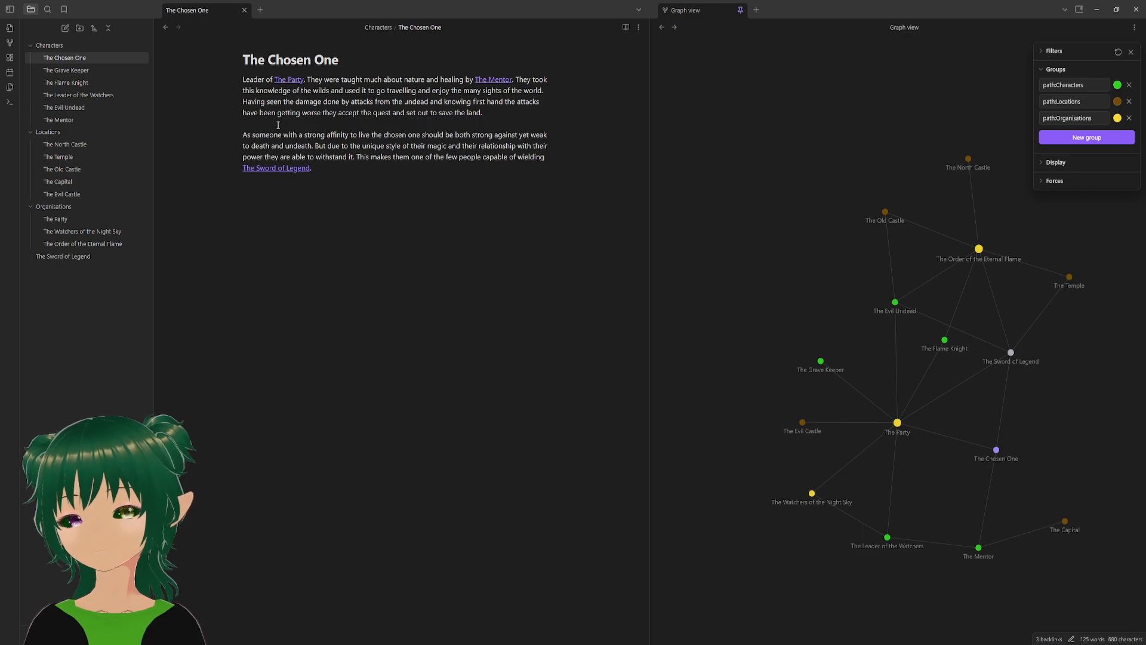
- Review The Mentor note alongside The Chosen One note, ending on The Chosen One
{"action": "left_click", "coordinate": [69, 120]}
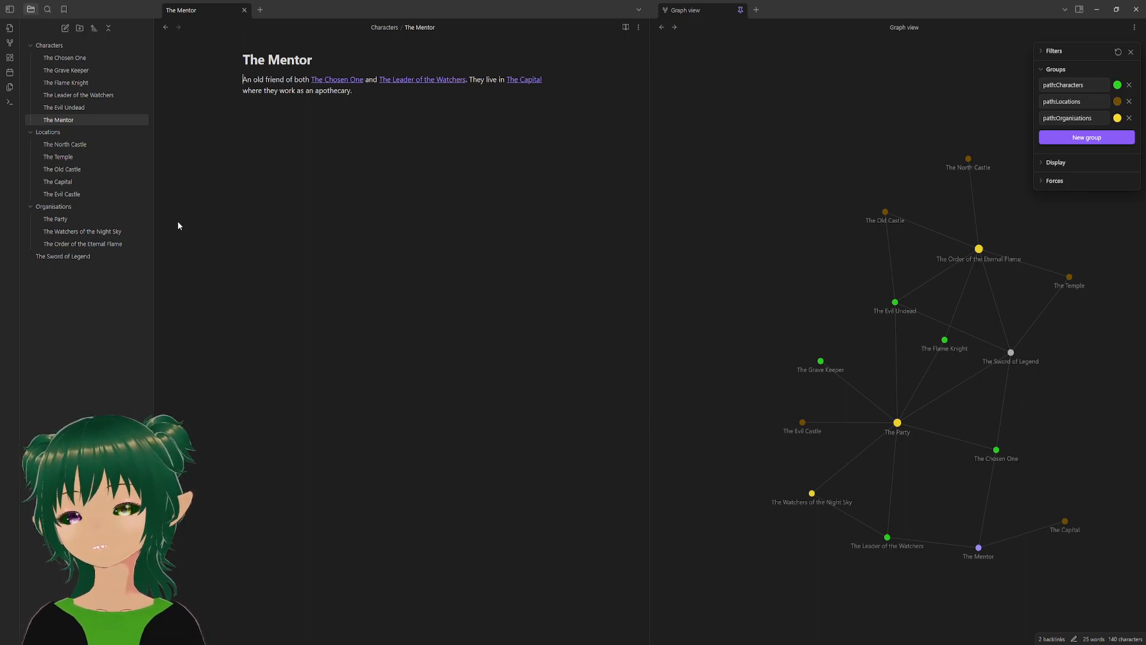
{"action": "left_click", "coordinate": [60, 59]}
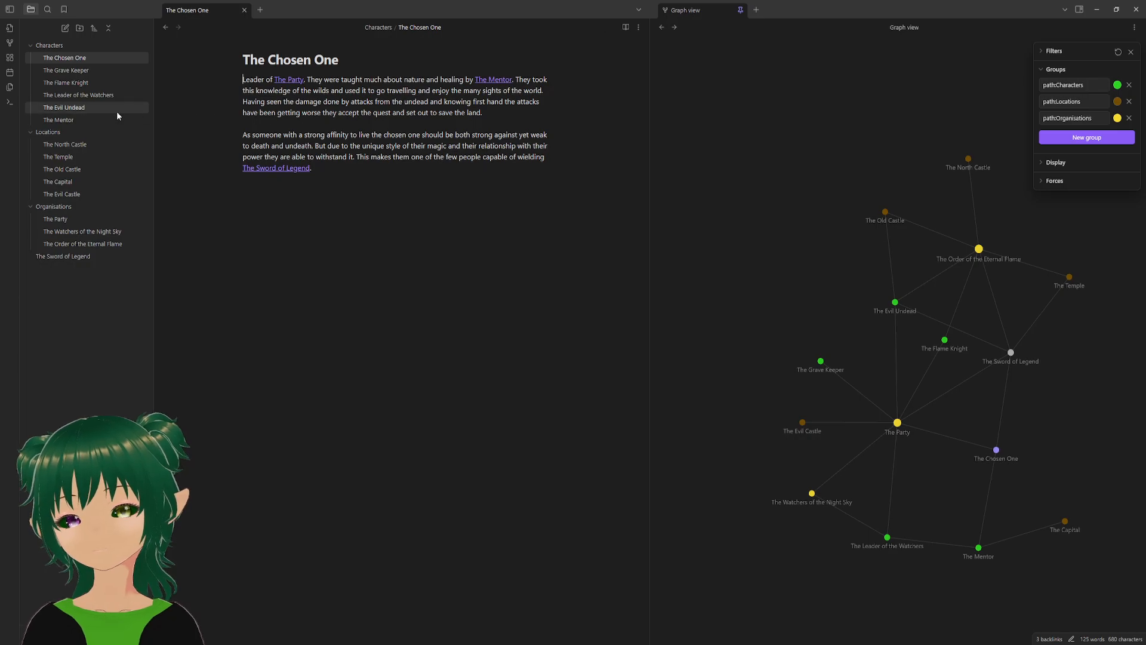
{"action": "left_click", "coordinate": [94, 119]}
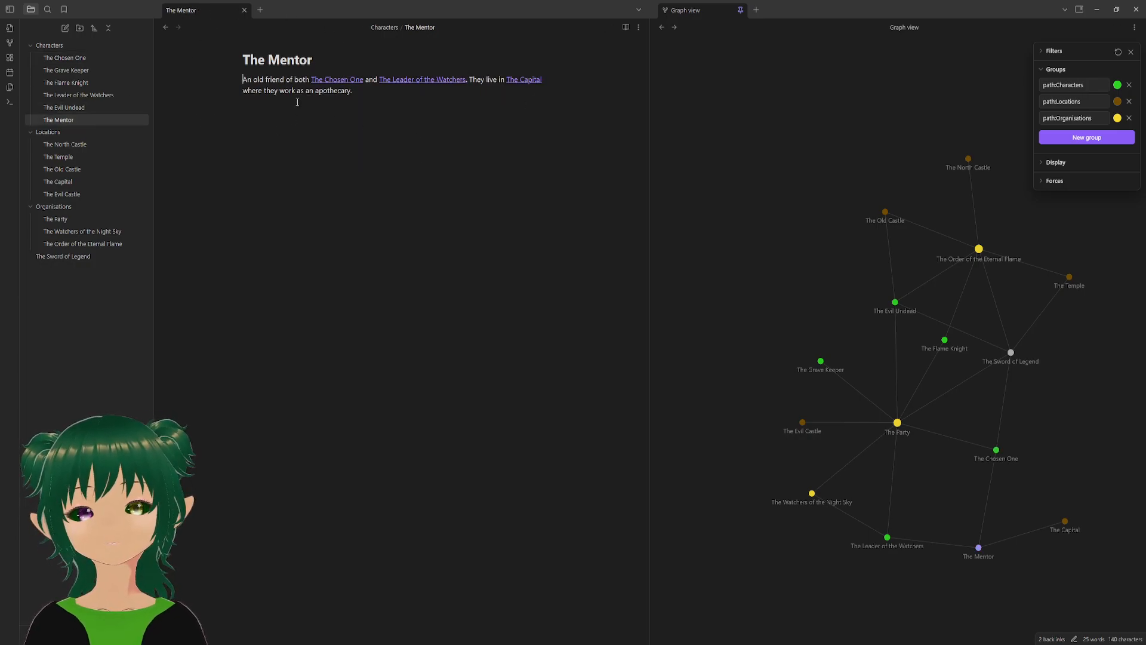
{"action": "left_click", "coordinate": [96, 56]}
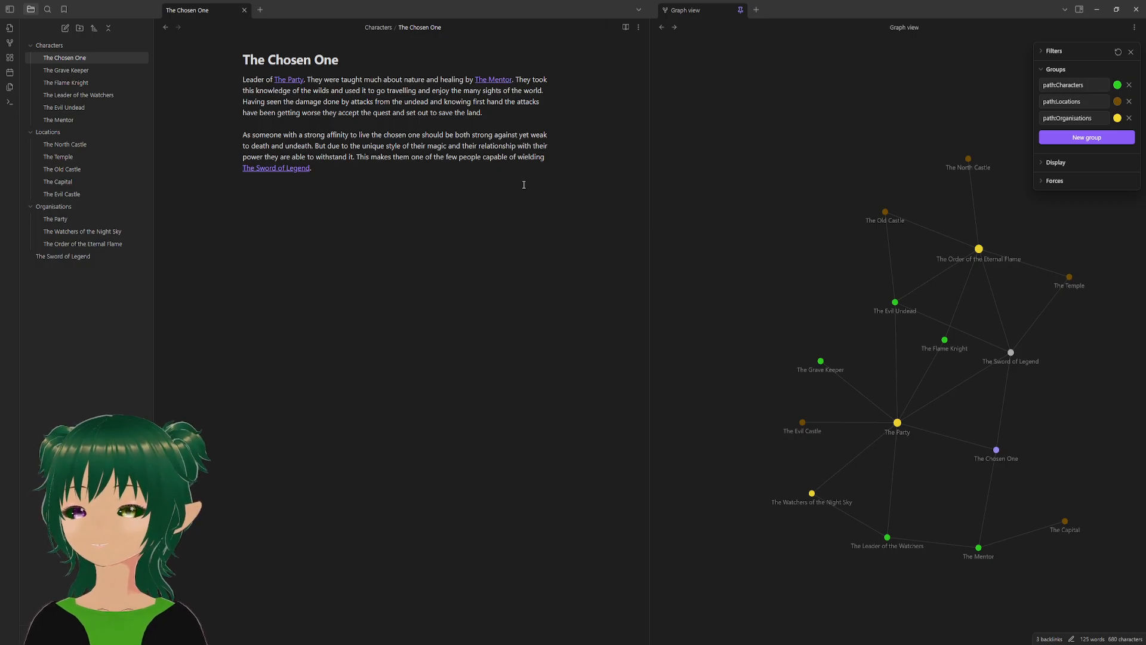
- Rearrange the graph by repositioning The Order of the Eternal Flame, The Capital, The Grave Keeper and The Leader of the Watchers, and return to the note
{"action": "left_click_drag", "start_coordinate": [978, 246], "coordinate": [885, 232]}
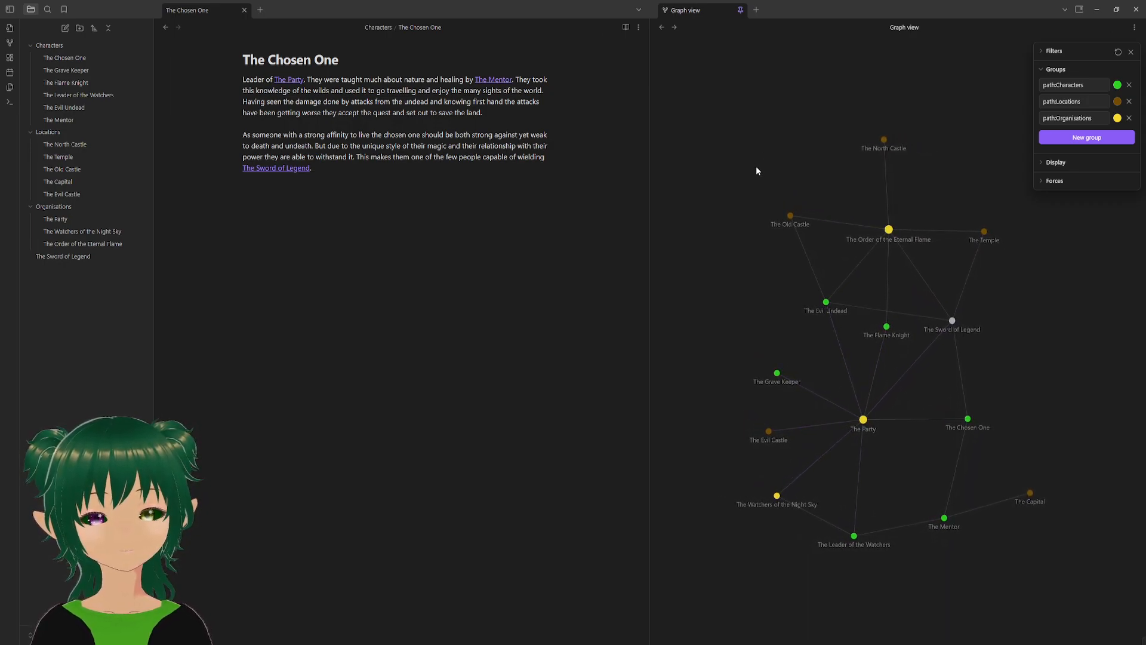
{"action": "left_click_drag", "start_coordinate": [1030, 493], "coordinate": [1029, 545]}
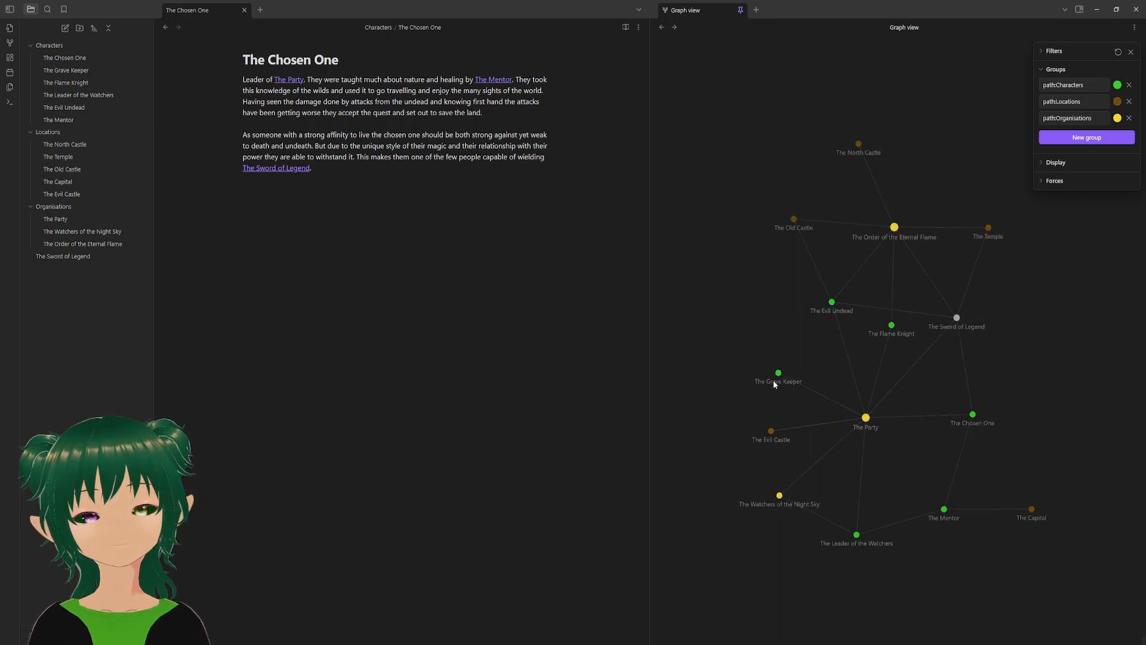
{"action": "left_click_drag", "start_coordinate": [779, 375], "coordinate": [790, 336]}
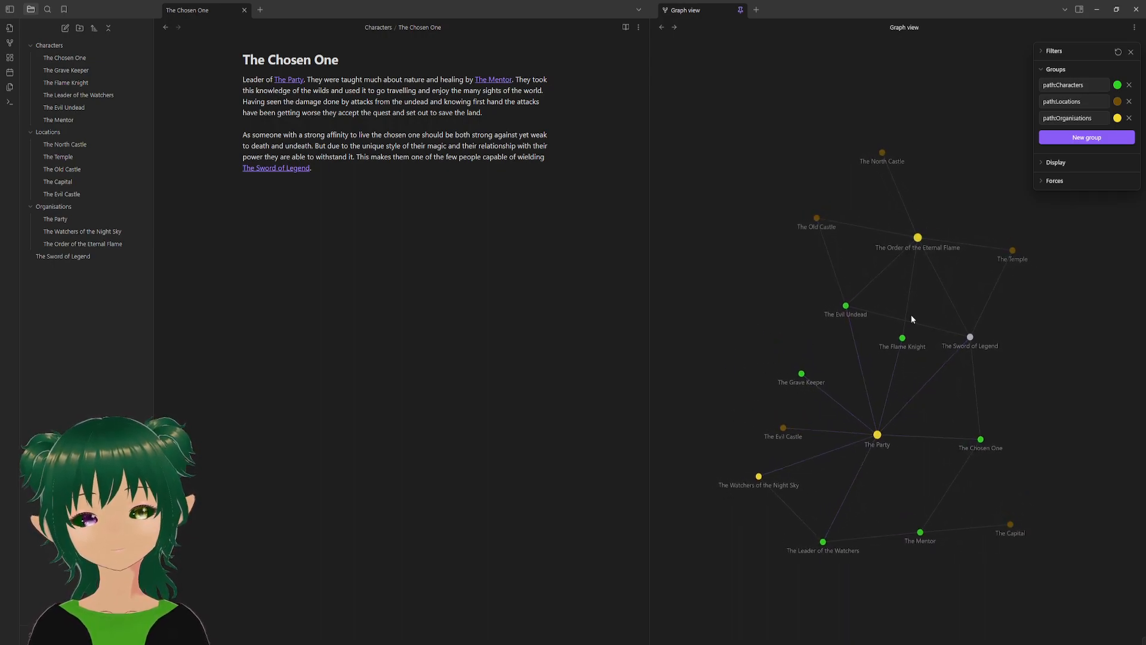
{"action": "left_click_drag", "start_coordinate": [841, 537], "coordinate": [869, 556]}
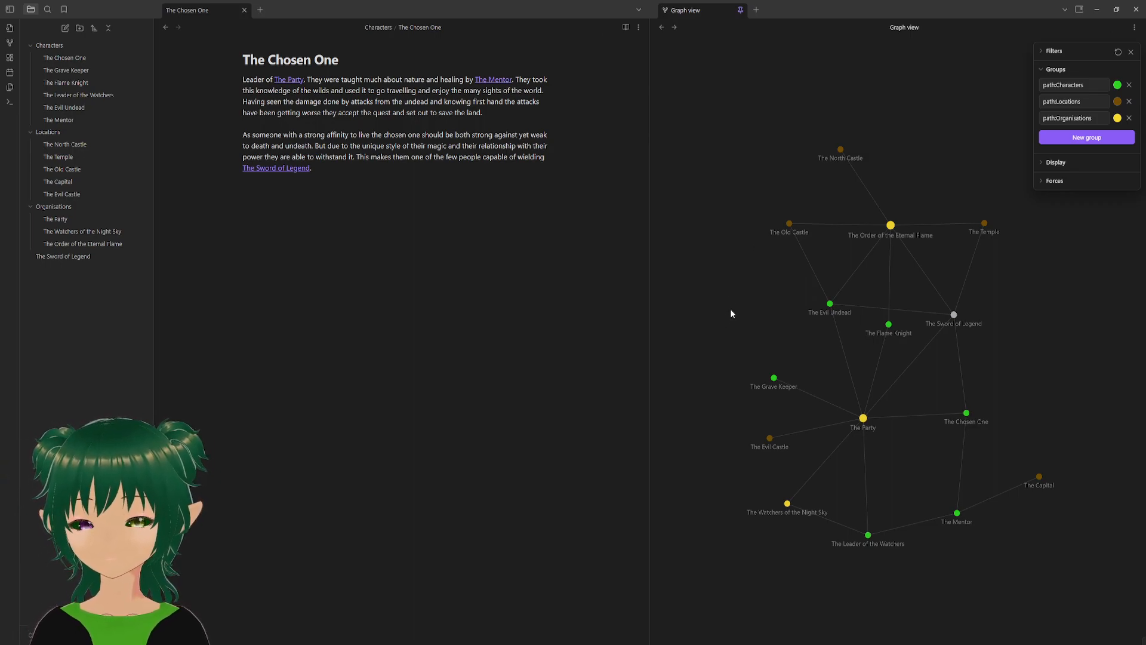
{"action": "left_click", "coordinate": [471, 253]}
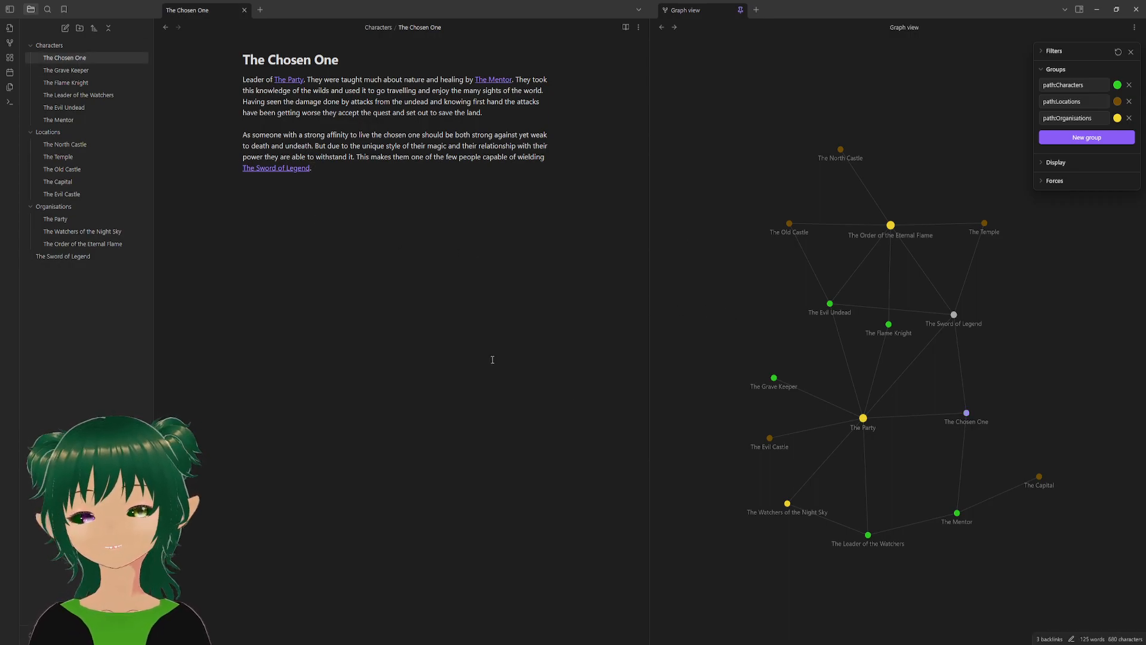